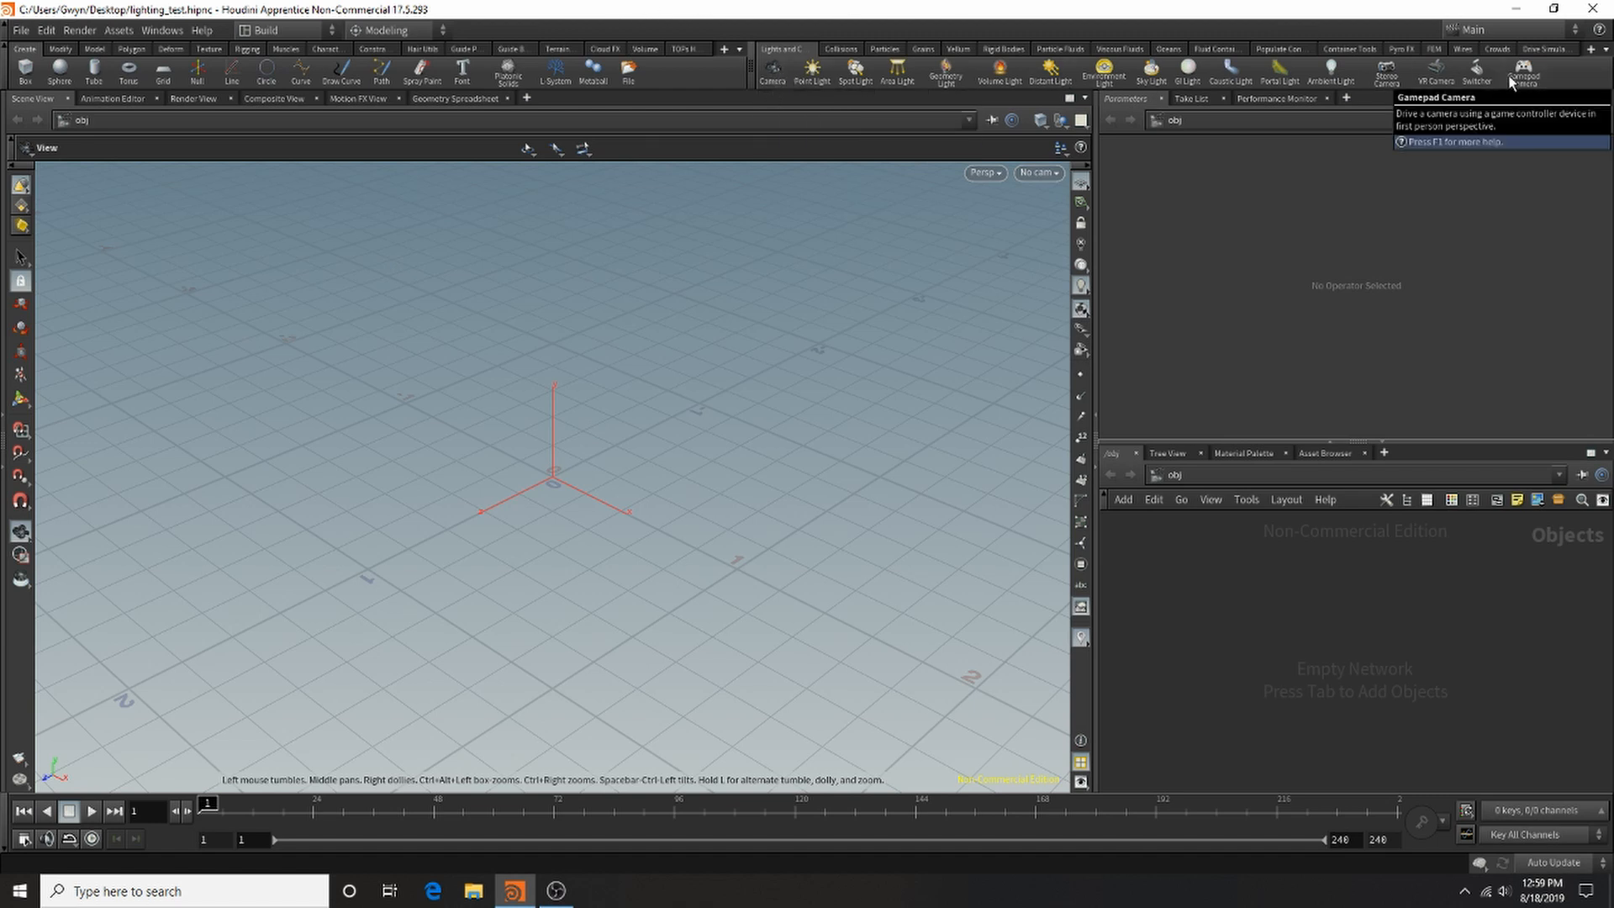
Step: Add a point light near the origin, rotate it, and move it well behind and to the side of the origin
{"action": "left_click", "coordinate": [812, 71]}
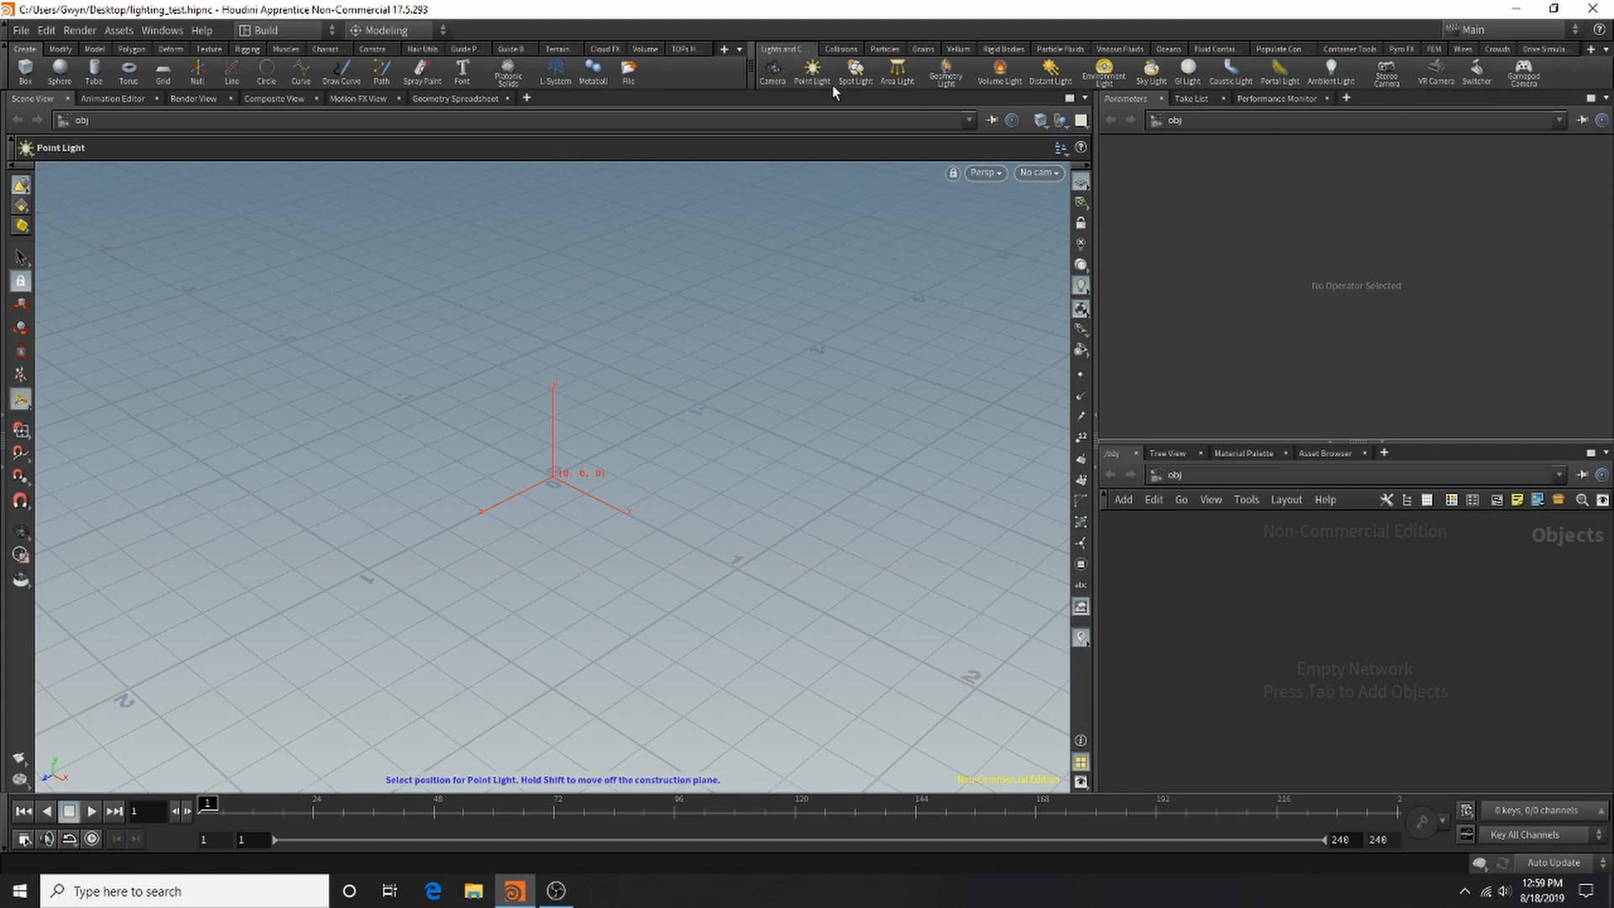
{"action": "left_click", "coordinate": [581, 469]}
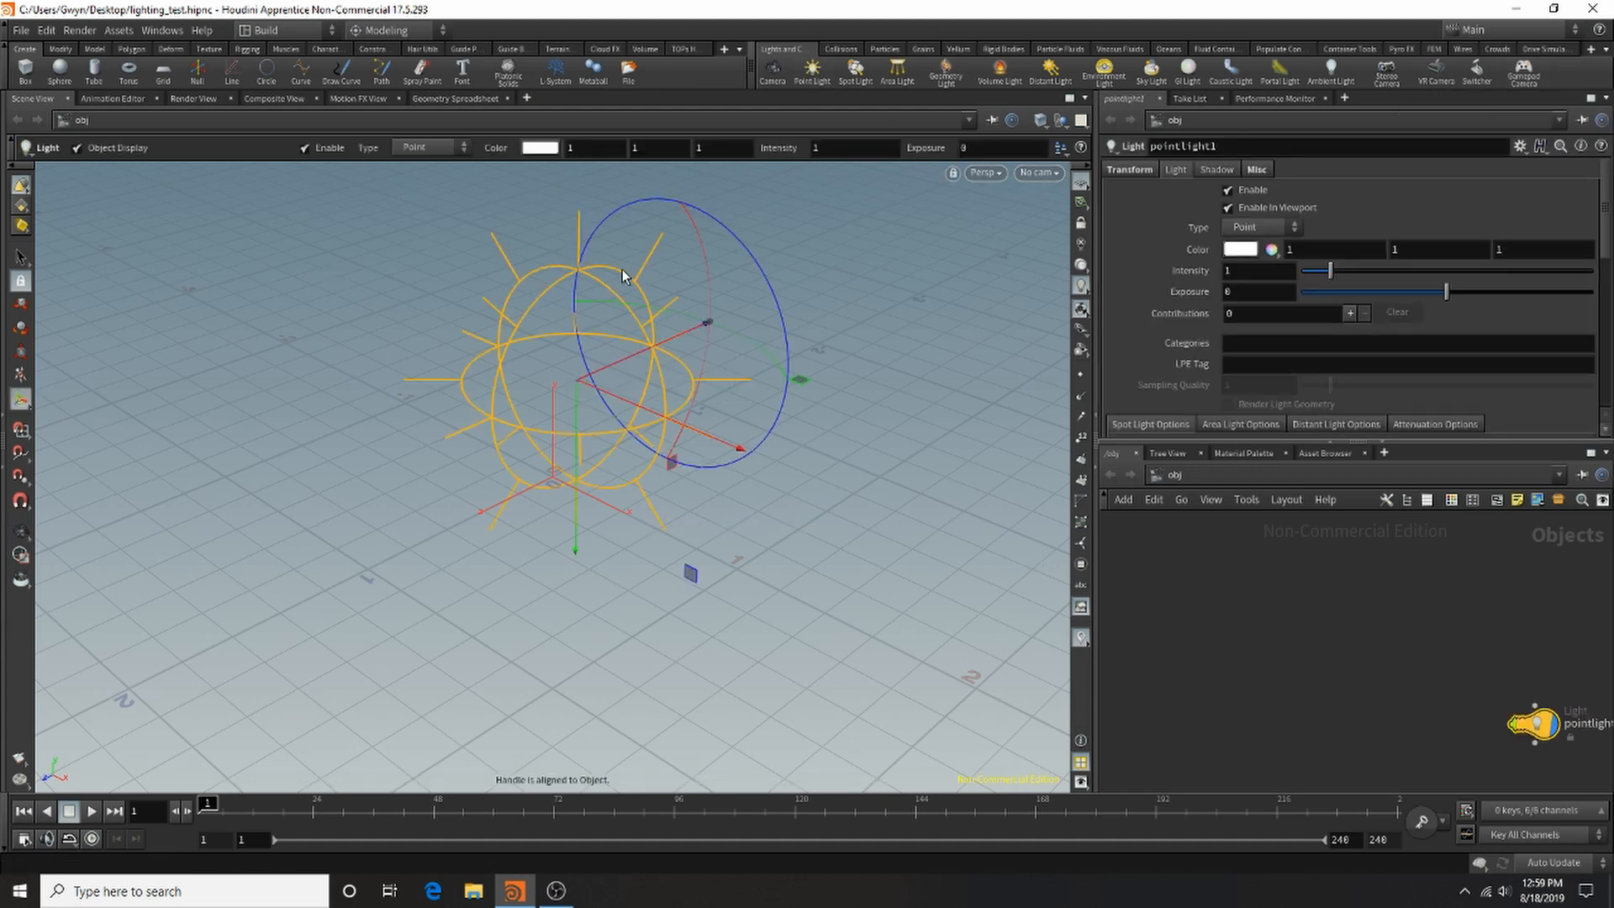
{"action": "left_click_drag", "start_coordinate": [706, 267], "coordinate": [753, 289]}
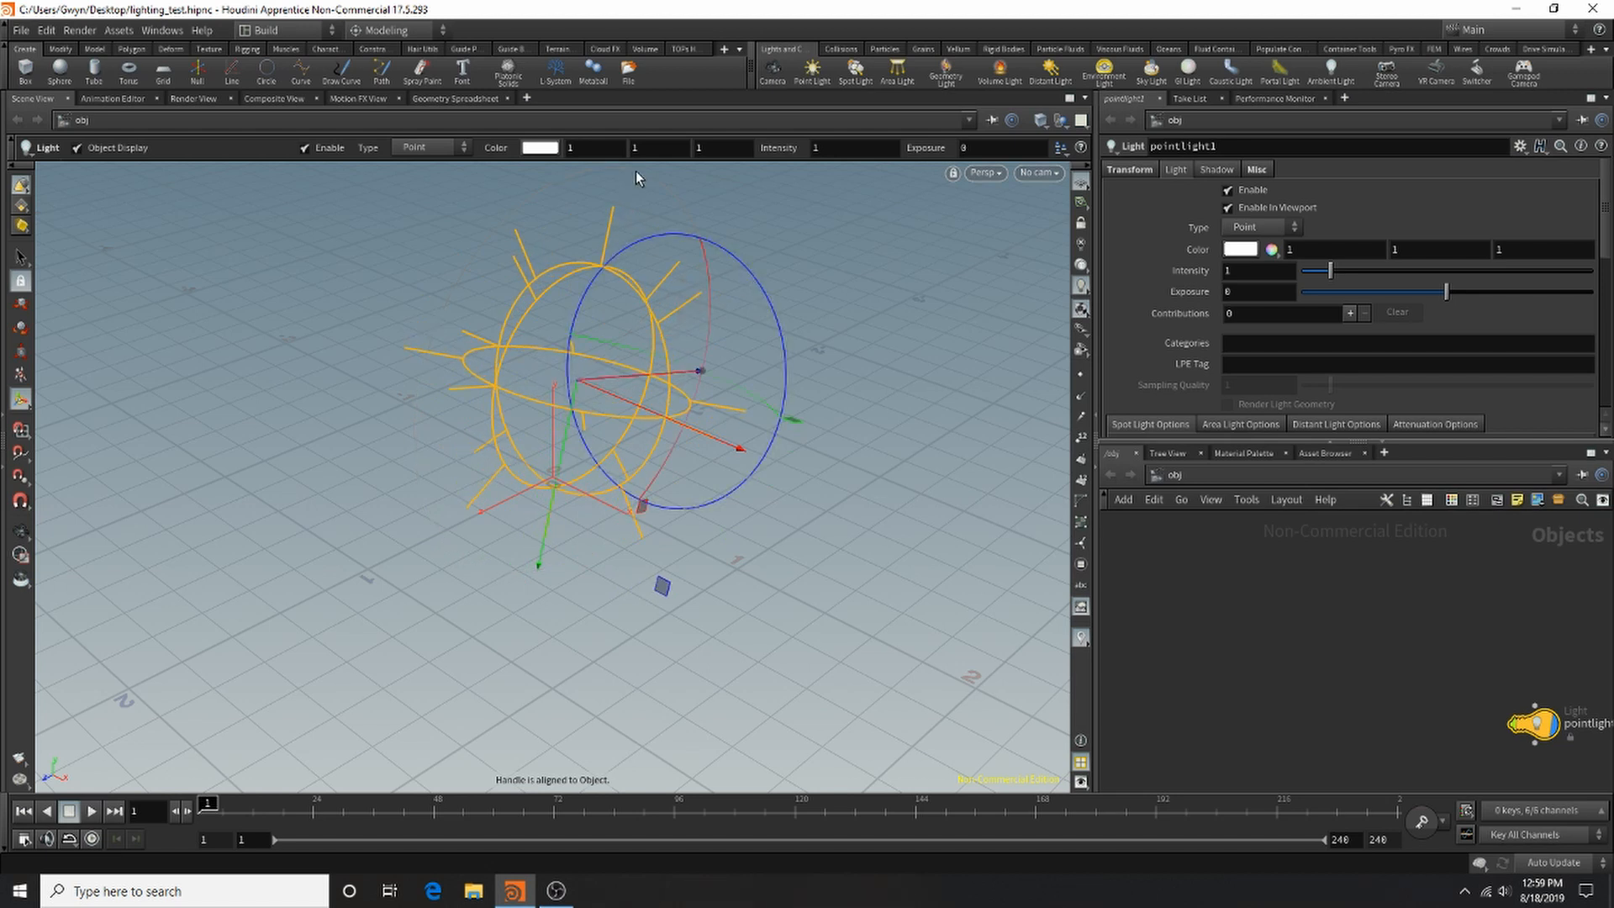
{"action": "left_click_drag", "start_coordinate": [634, 375], "coordinate": [918, 352]}
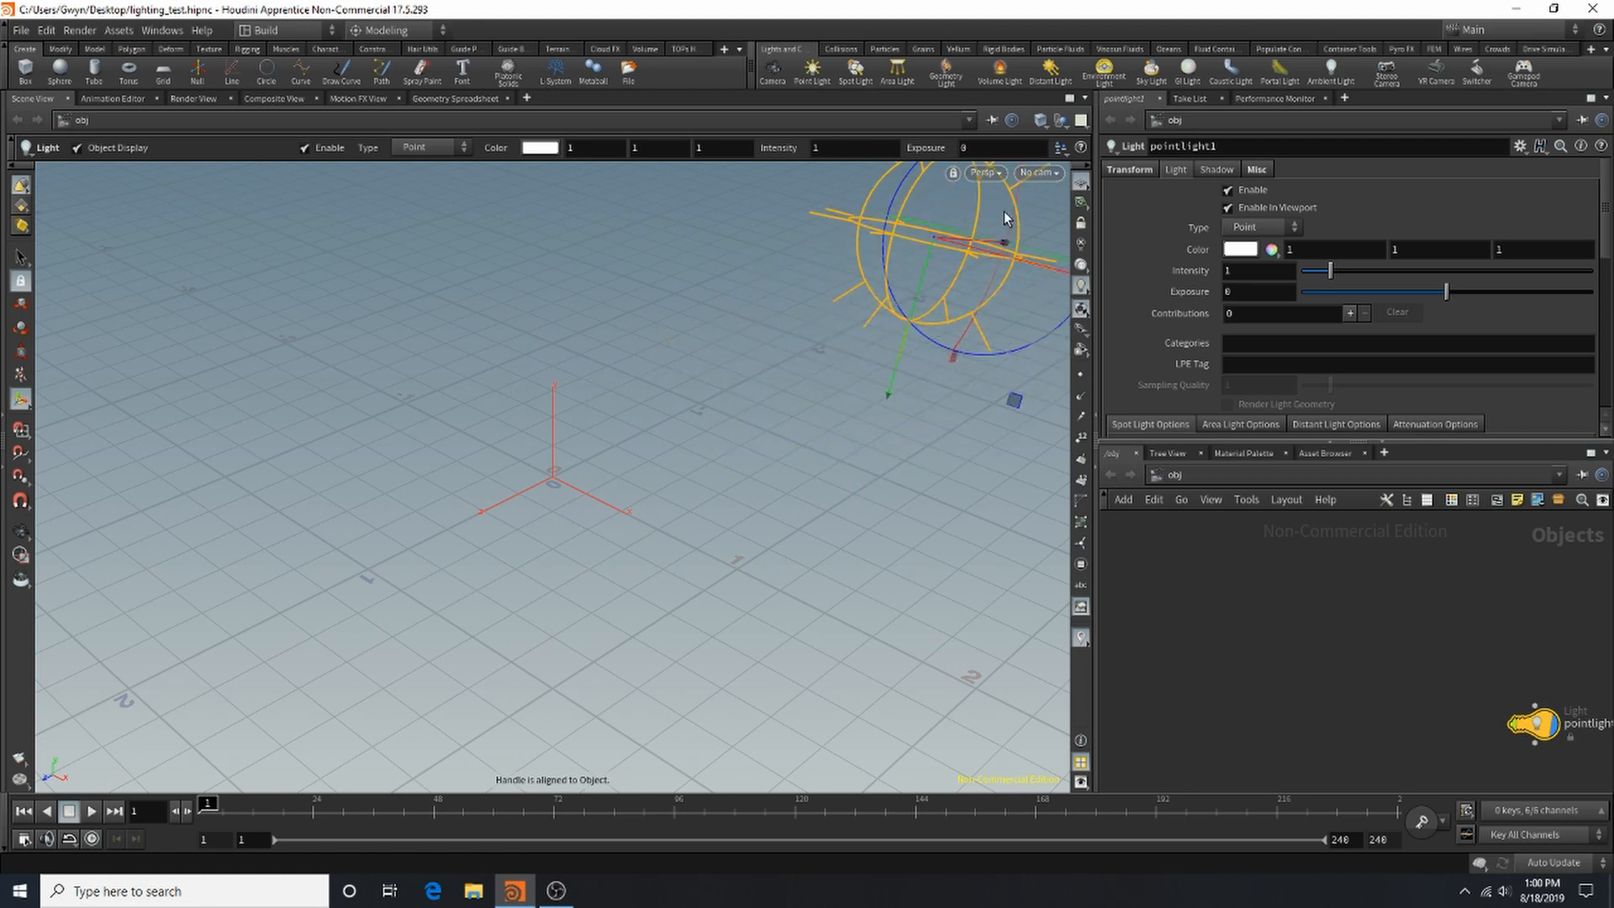
{"action": "left_click_drag", "start_coordinate": [1015, 225], "coordinate": [1030, 164]}
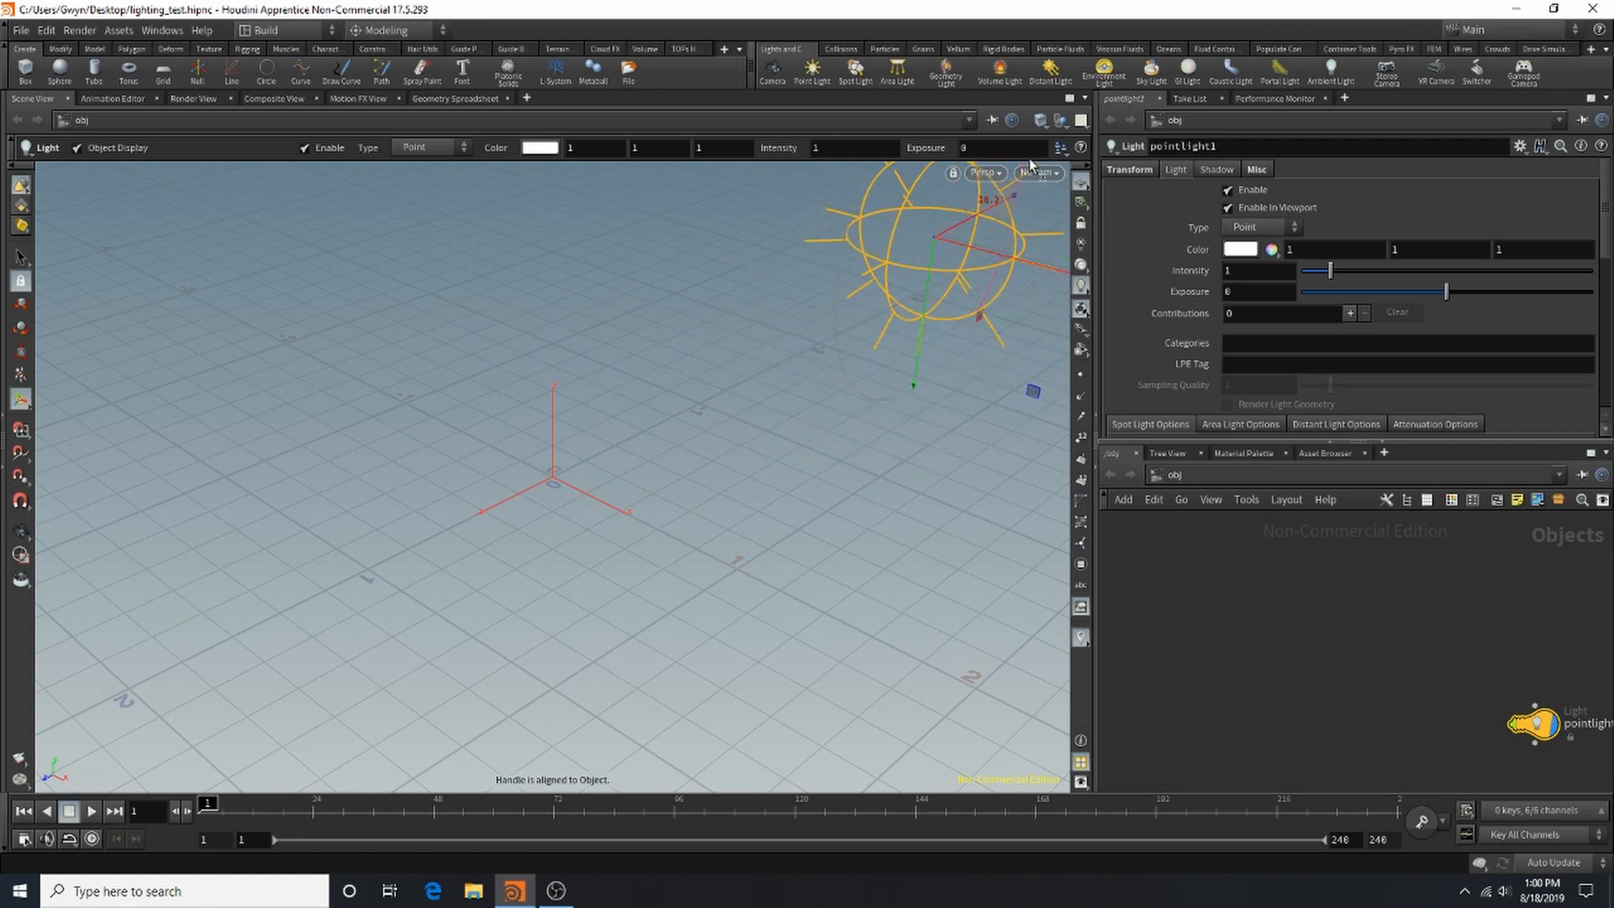
Step: Create a polygon mesh sphere near the origin and render the scene with mantra_ipr
{"action": "left_click", "coordinate": [59, 70]}
{"action": "left_click", "coordinate": [591, 446]}
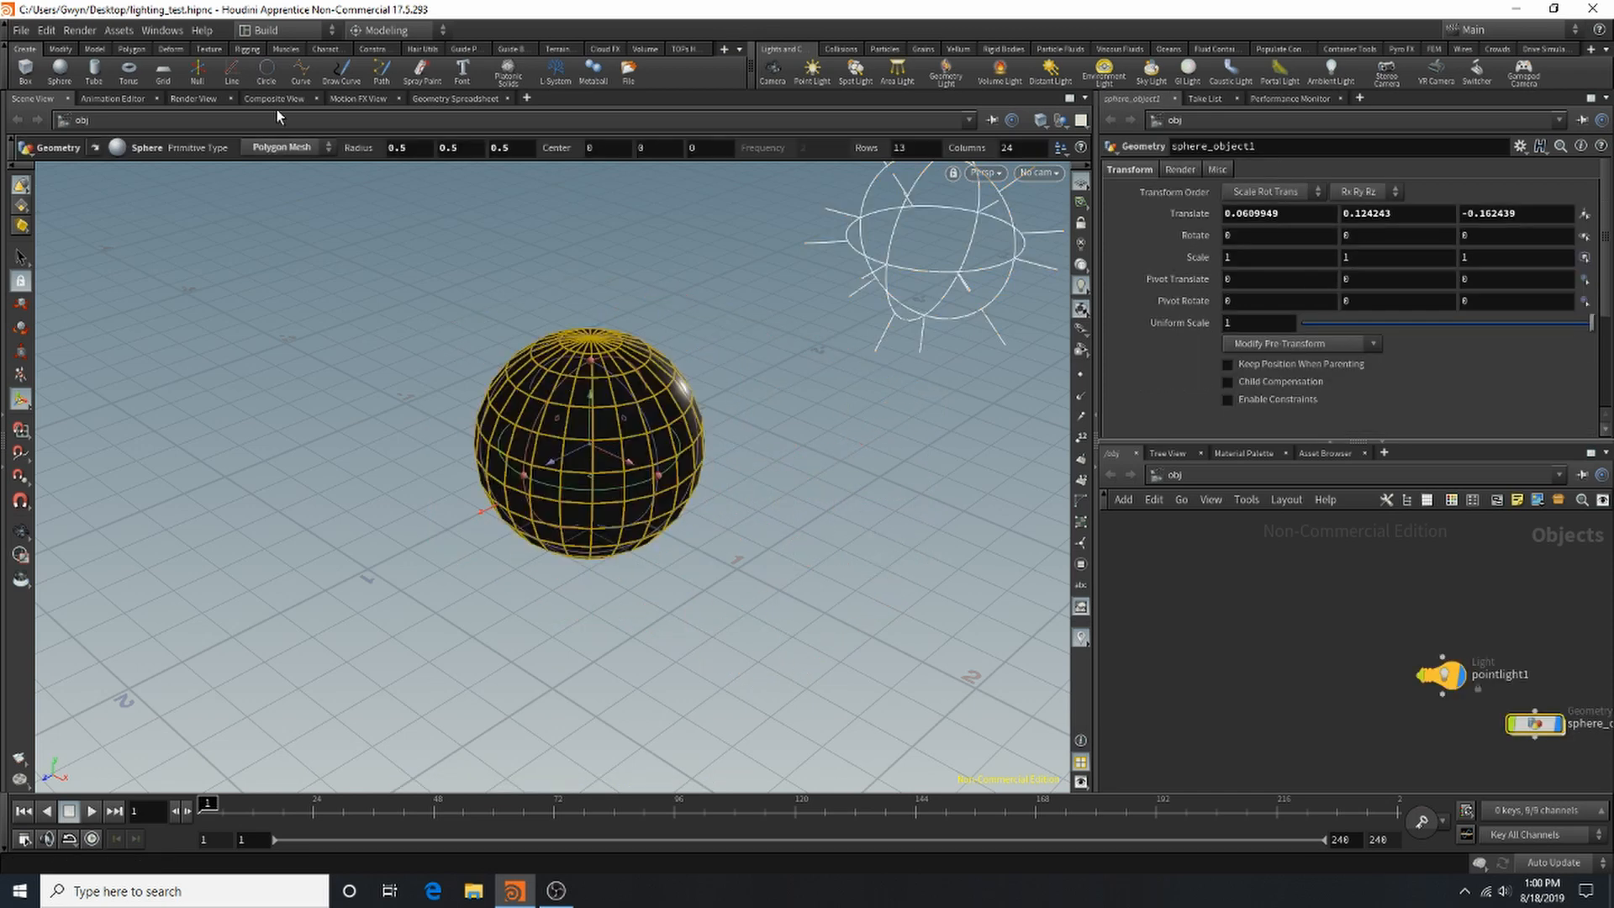
{"action": "left_click", "coordinate": [194, 99]}
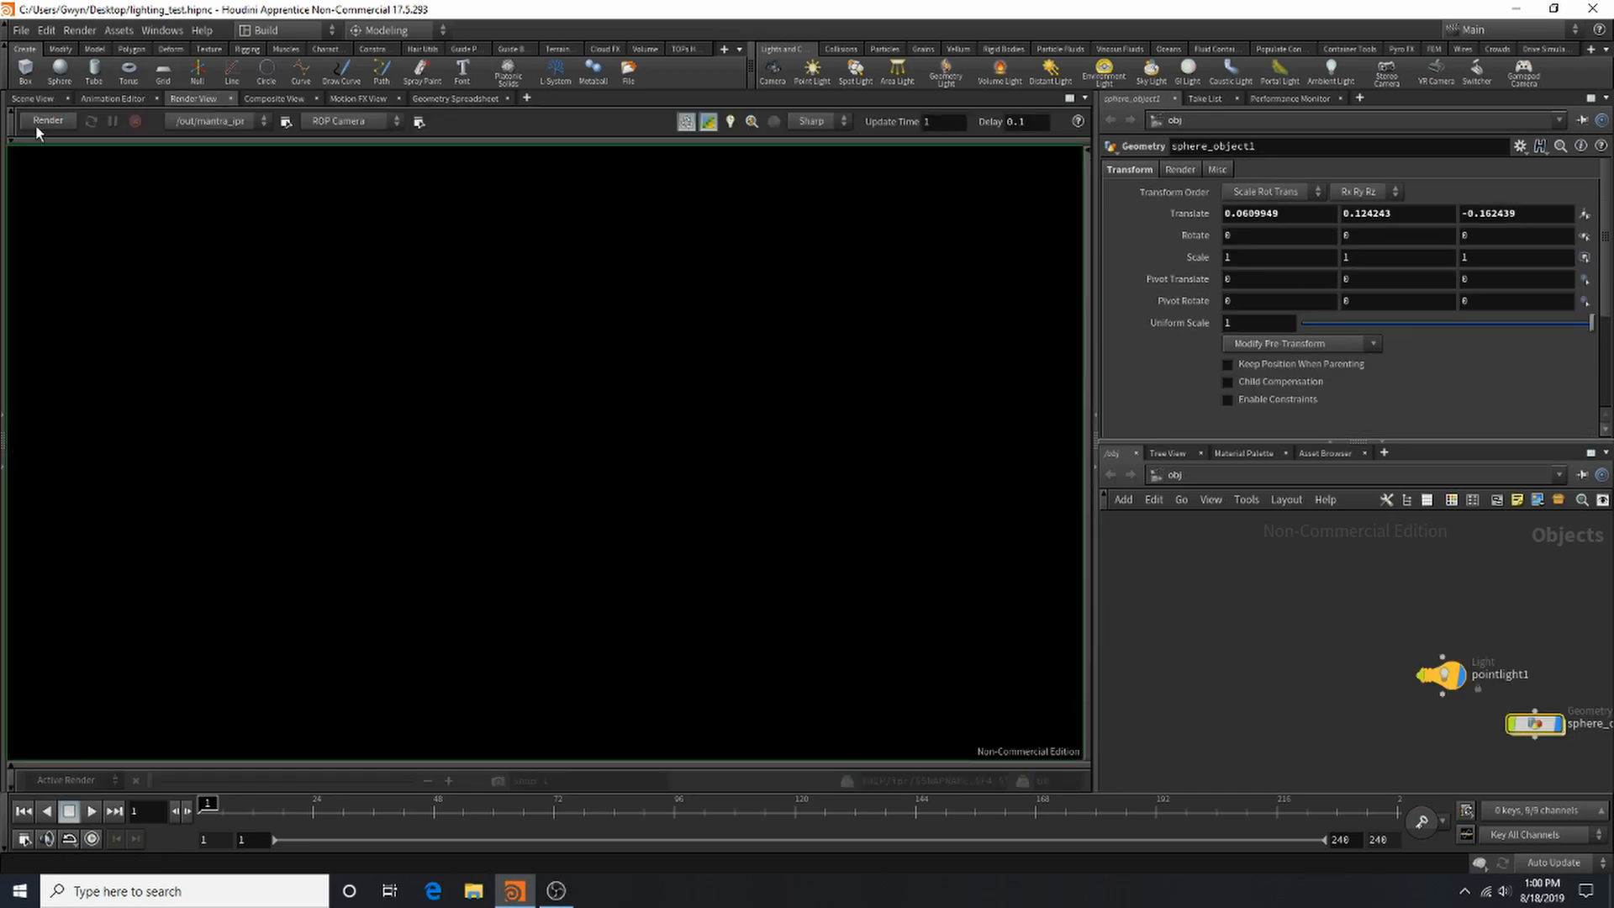
{"action": "left_click", "coordinate": [36, 124]}
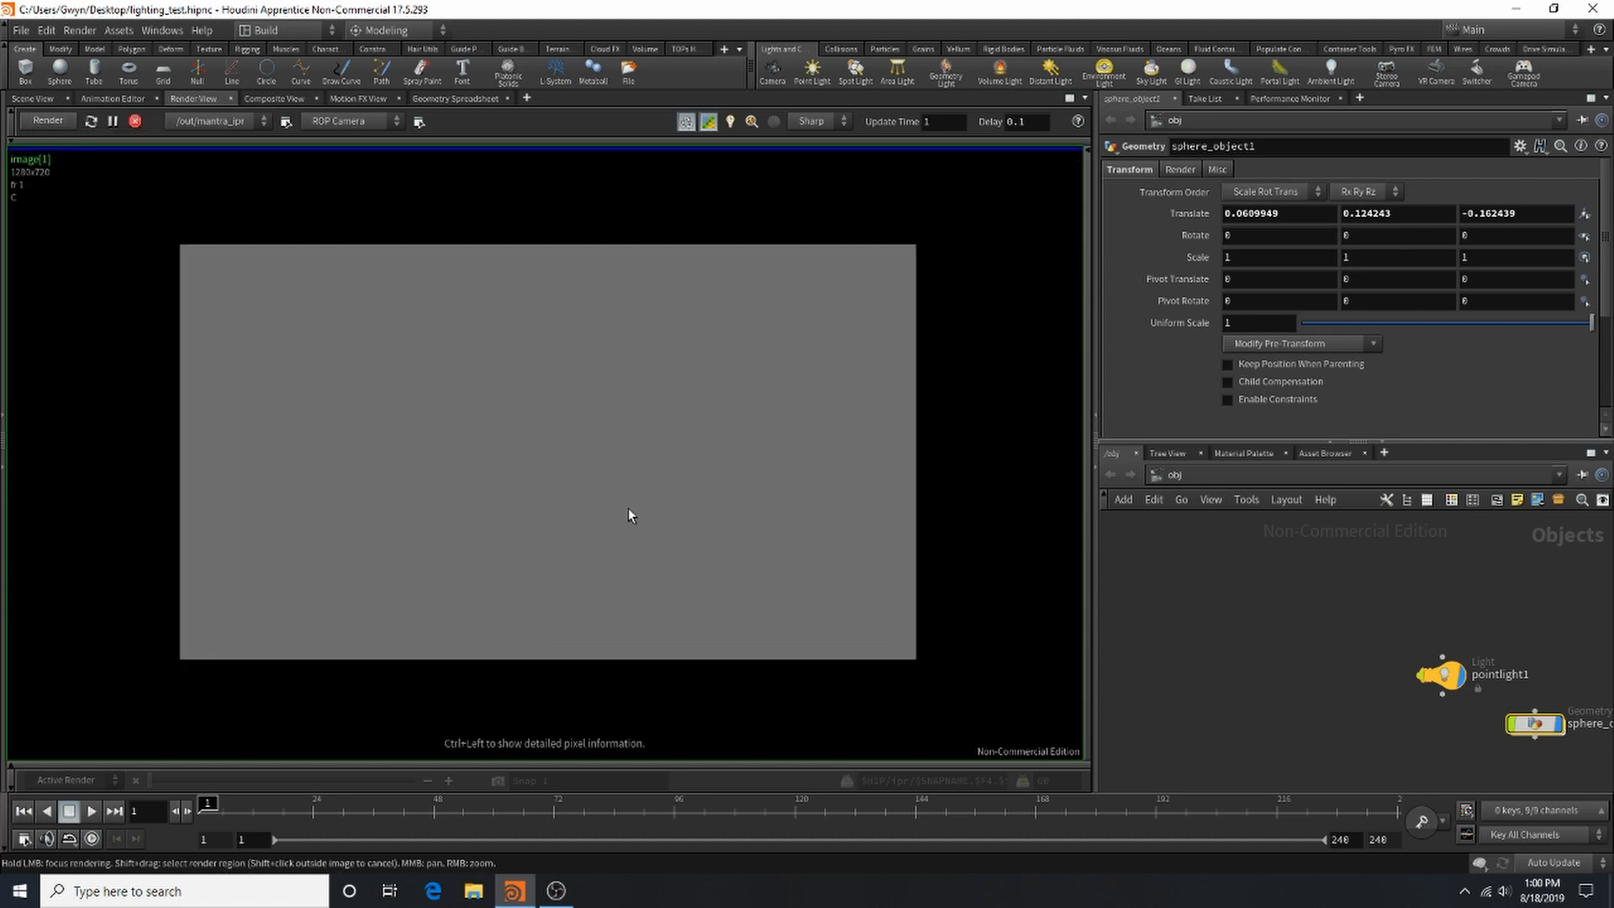
Step: Lay out the nodes in the object network and set the point light's X translation to -0.4
{"action": "left_click", "coordinate": [1268, 683]}
{"action": "key", "text": "l"}
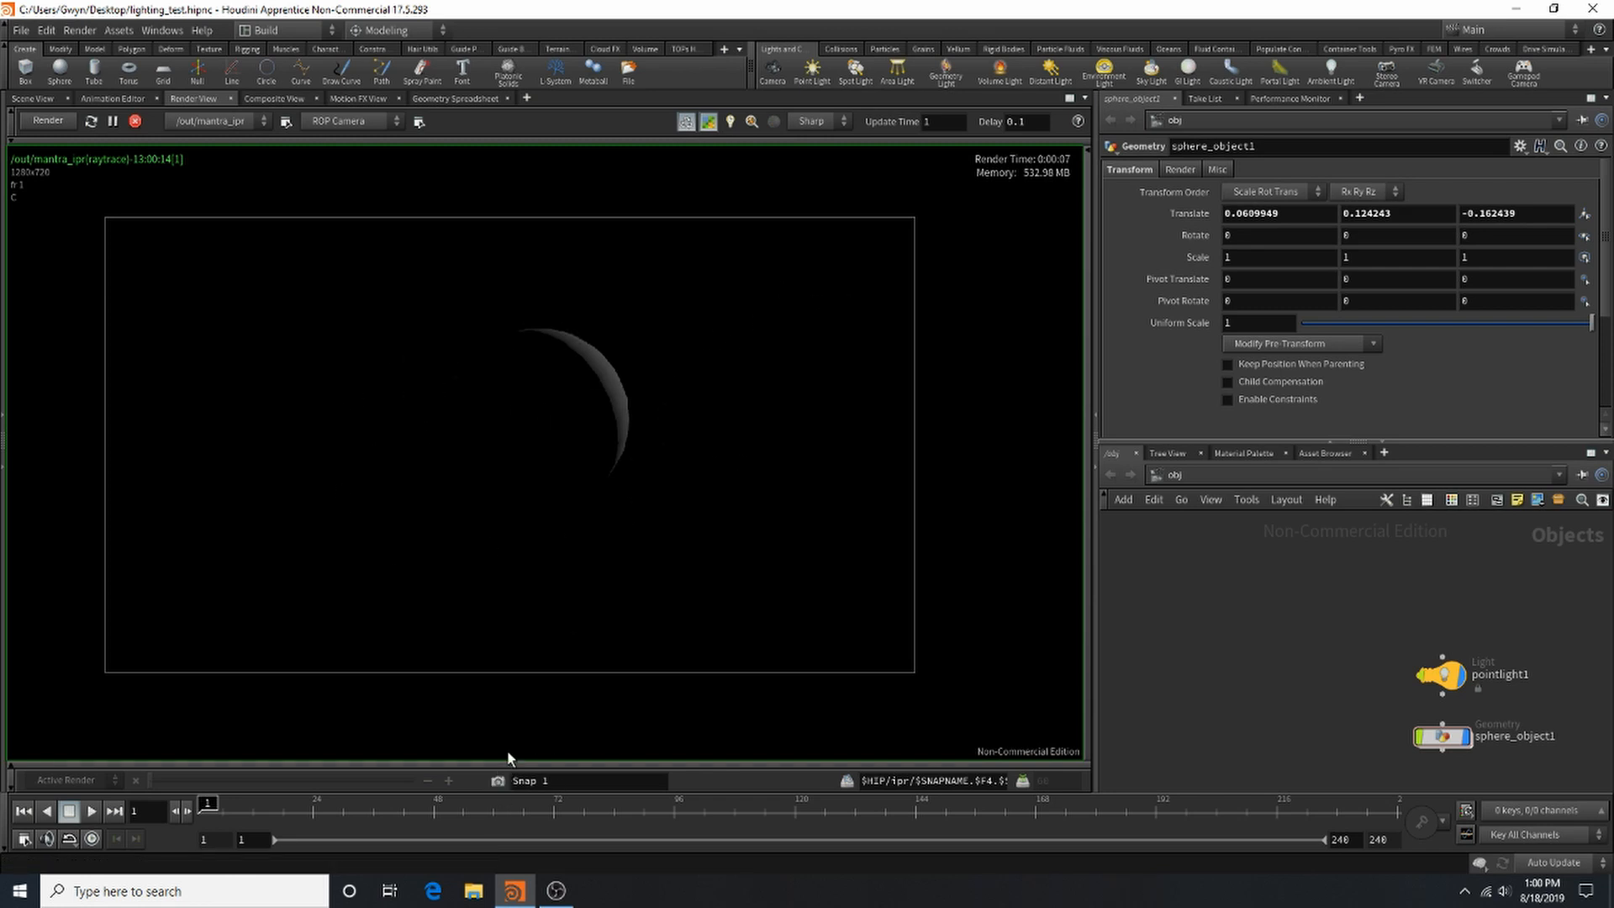
{"action": "left_click", "coordinate": [1434, 672]}
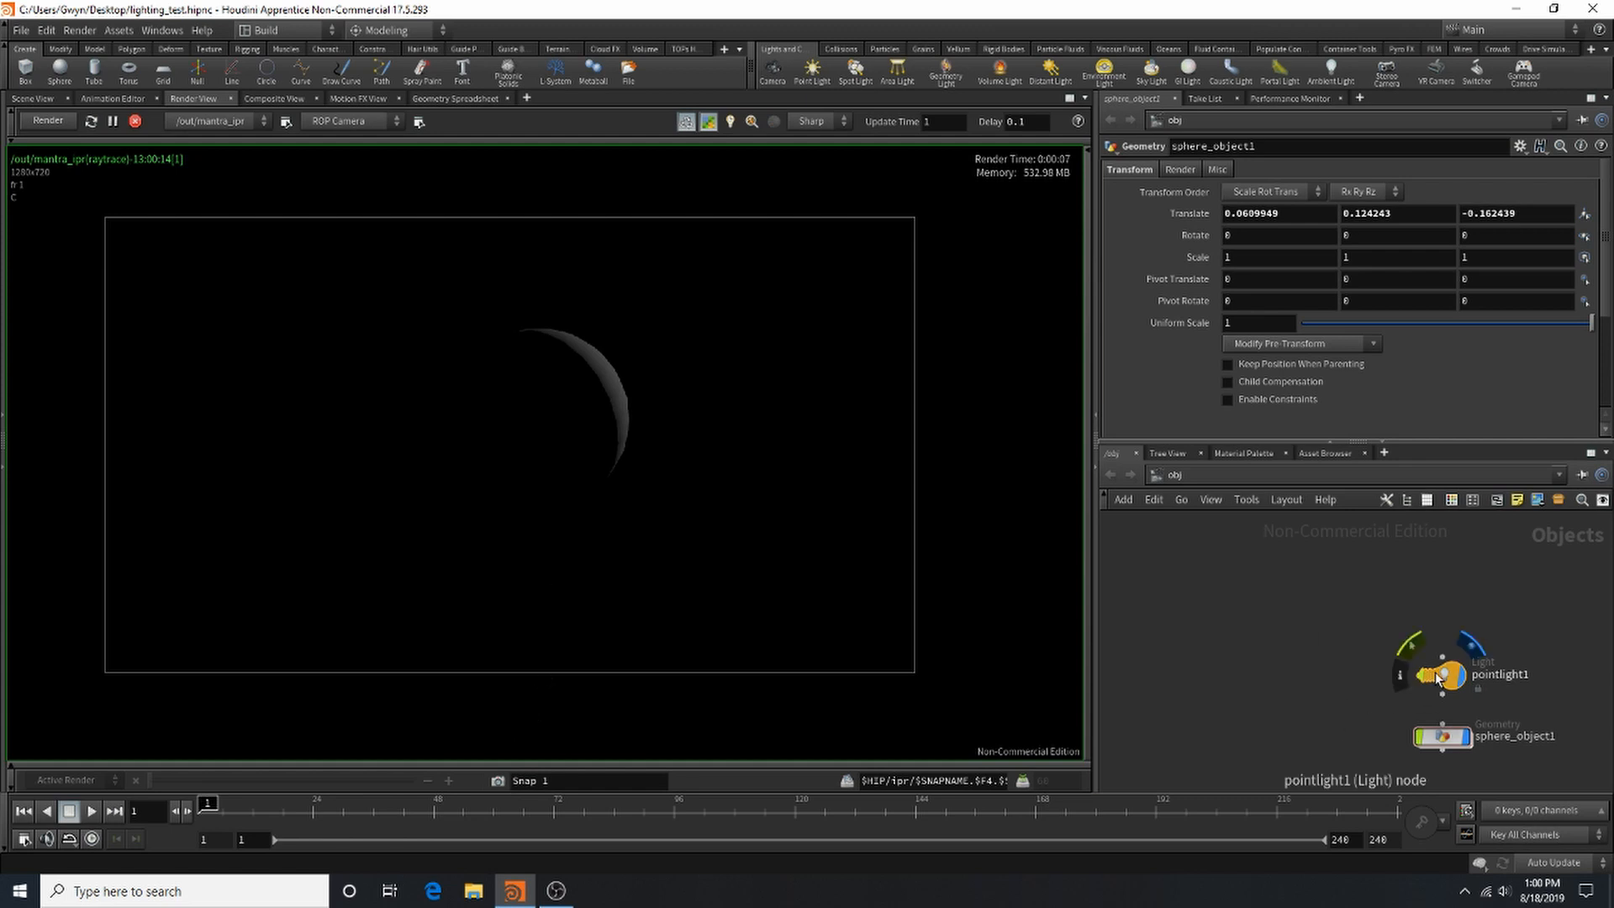
{"action": "left_click", "coordinate": [1127, 170]}
{"action": "left_click_drag", "start_coordinate": [1331, 214], "coordinate": [1242, 219]}
{"action": "type", "text": "4"}
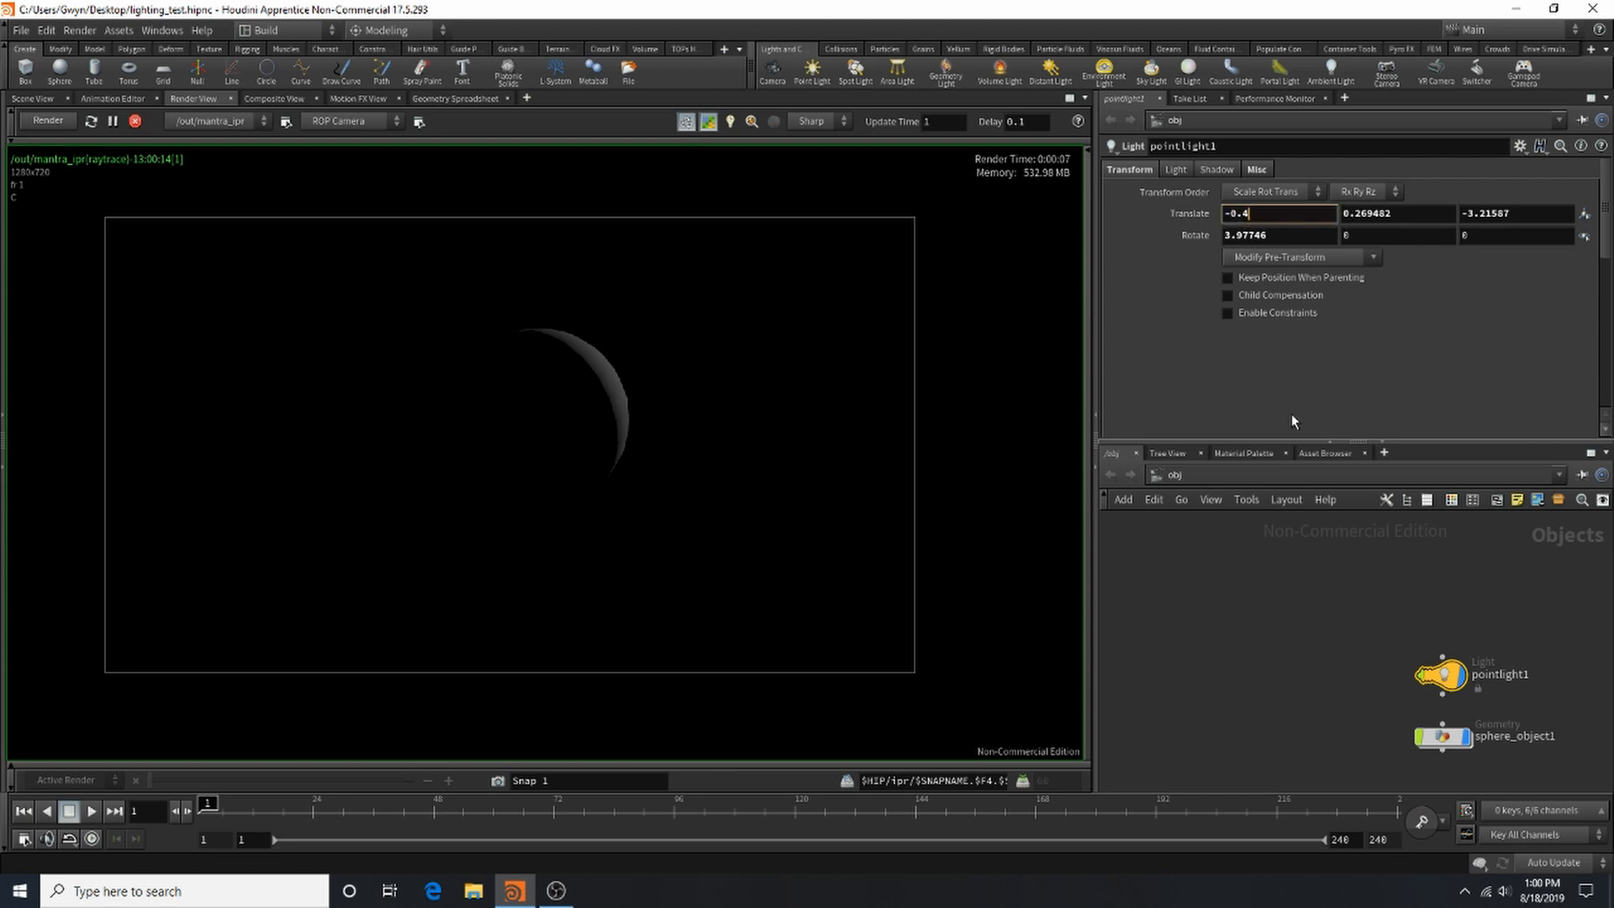
{"action": "key", "text": "Return"}
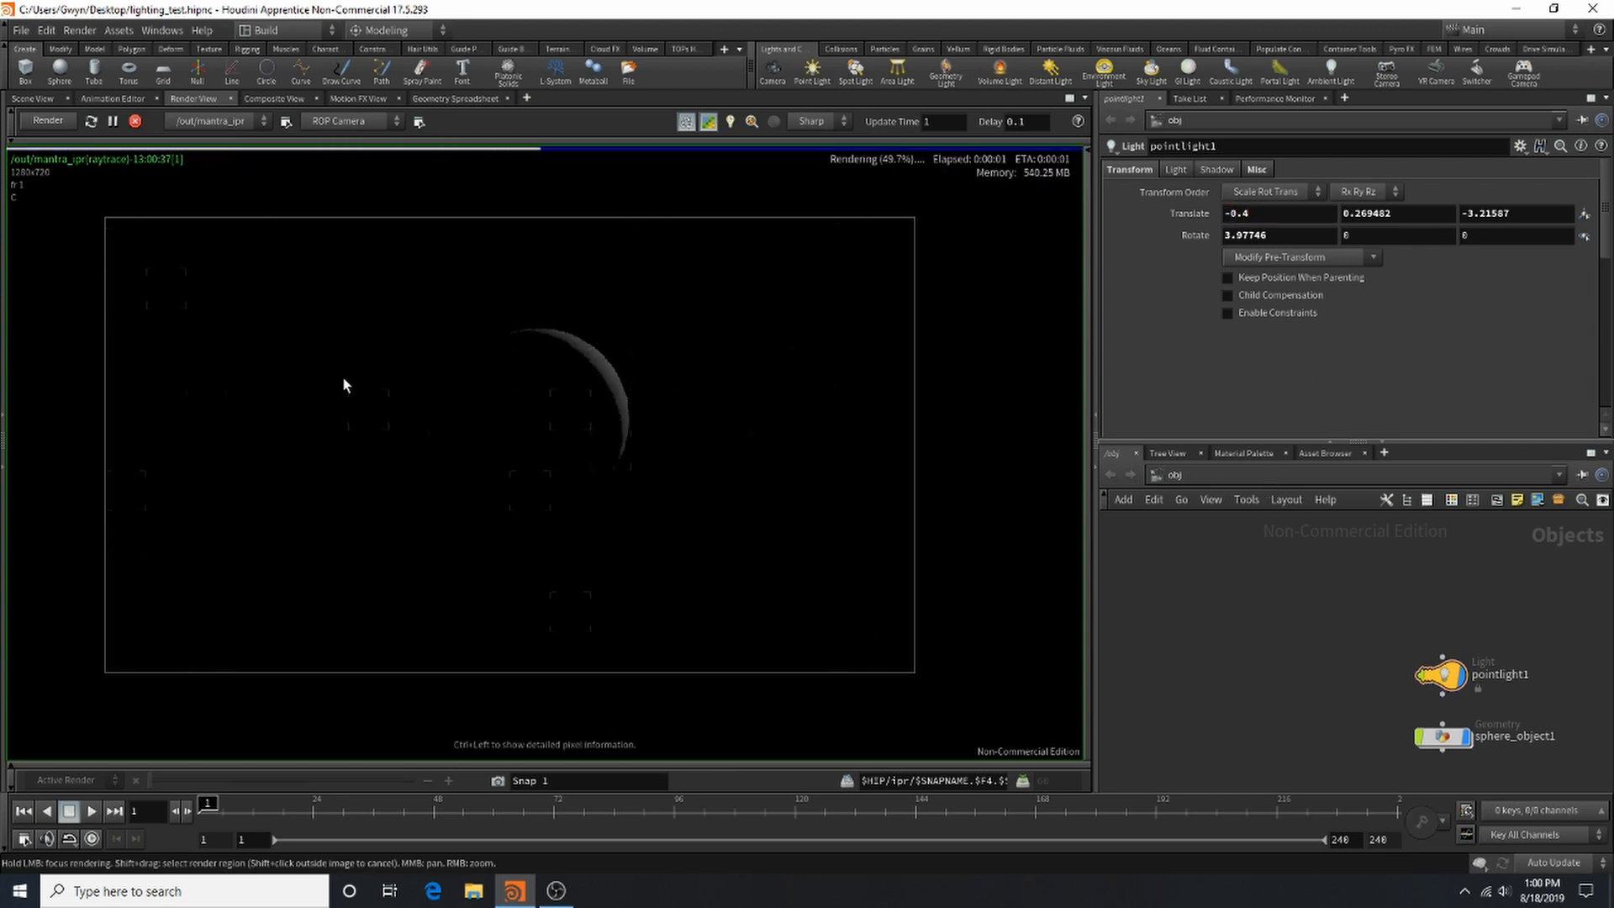
Step: Set the point light's X translation to -12 and stop the interactive render
{"action": "left_click_drag", "start_coordinate": [1254, 215], "coordinate": [1206, 217]}
{"action": "type", "text": "-12"}
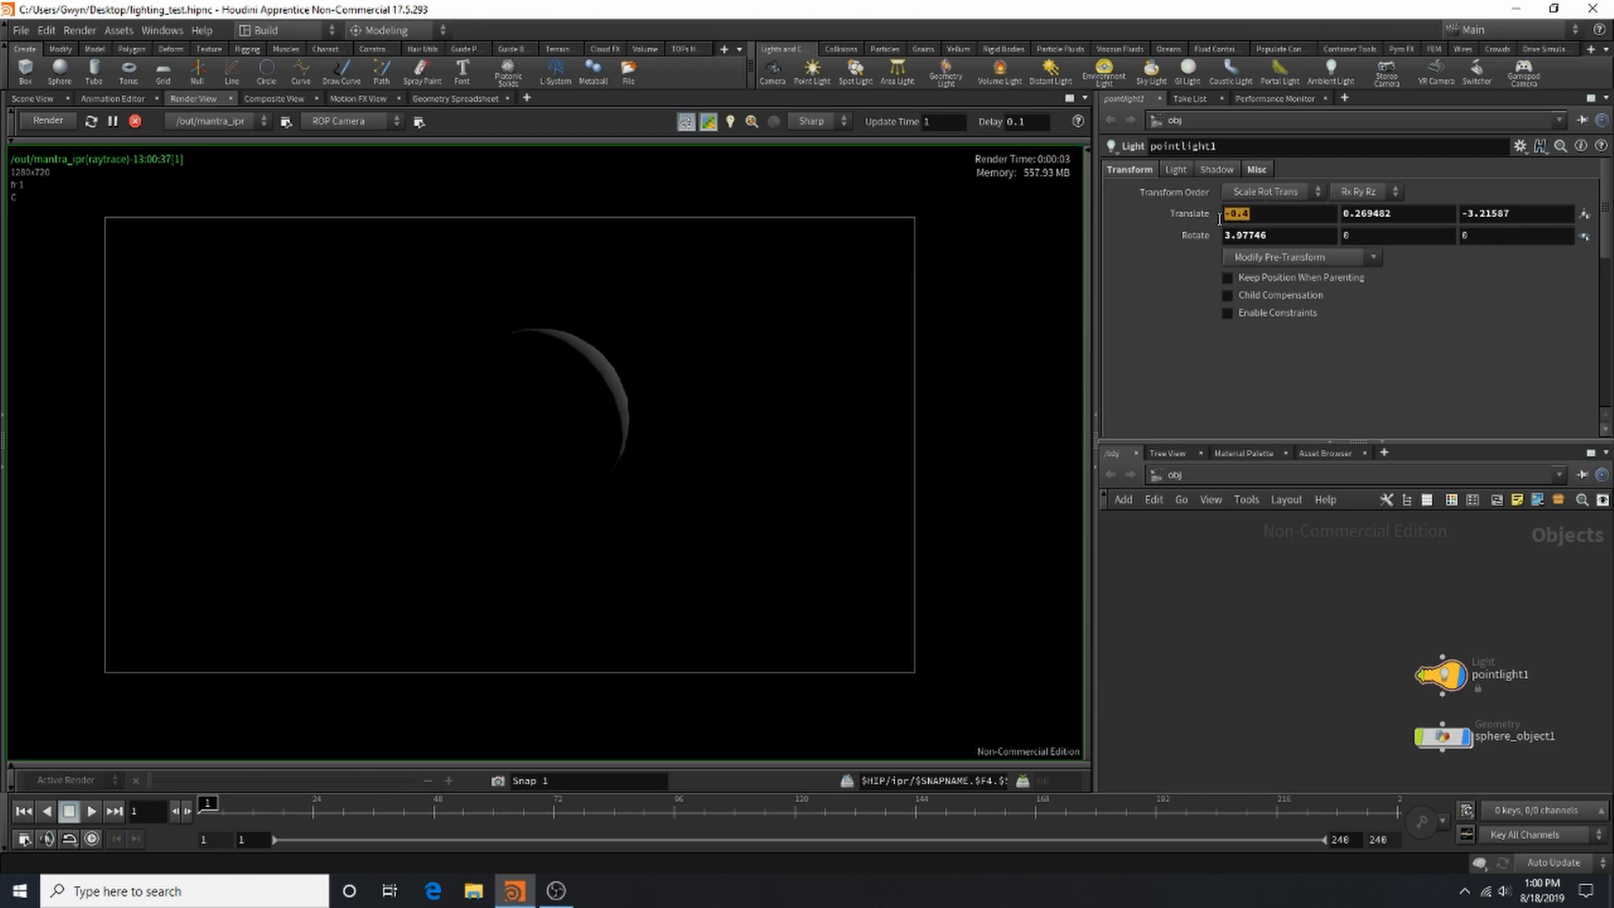
{"action": "key", "text": "Return"}
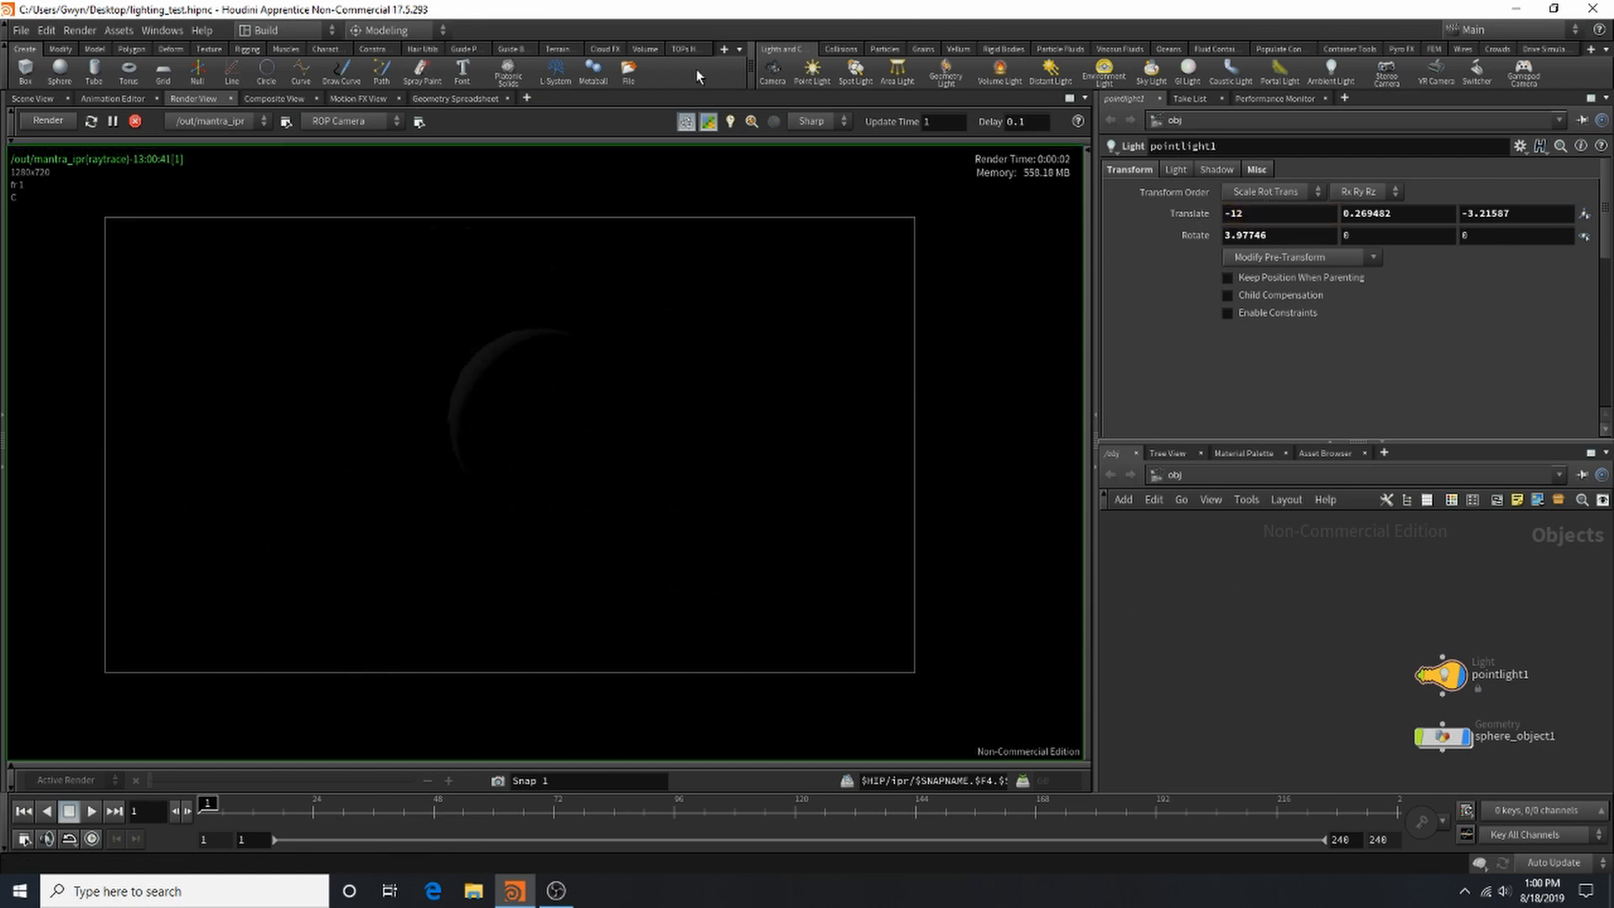
{"action": "left_click", "coordinate": [132, 122]}
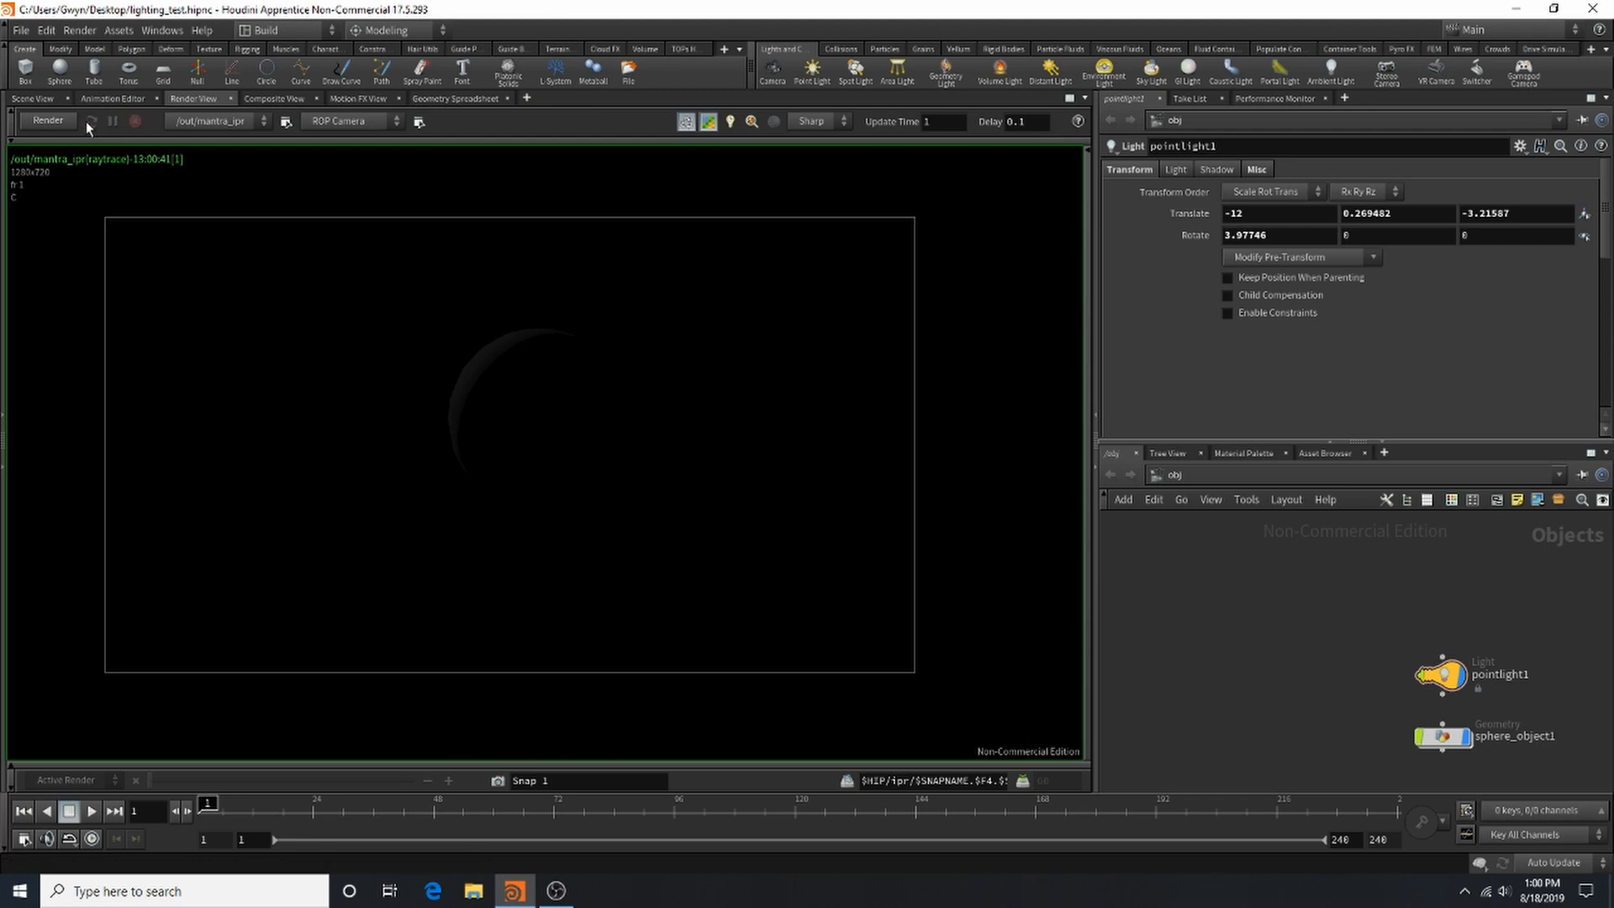
Step: Delete the point light and add a spotlight to the scene in its place
{"action": "left_click", "coordinate": [54, 98]}
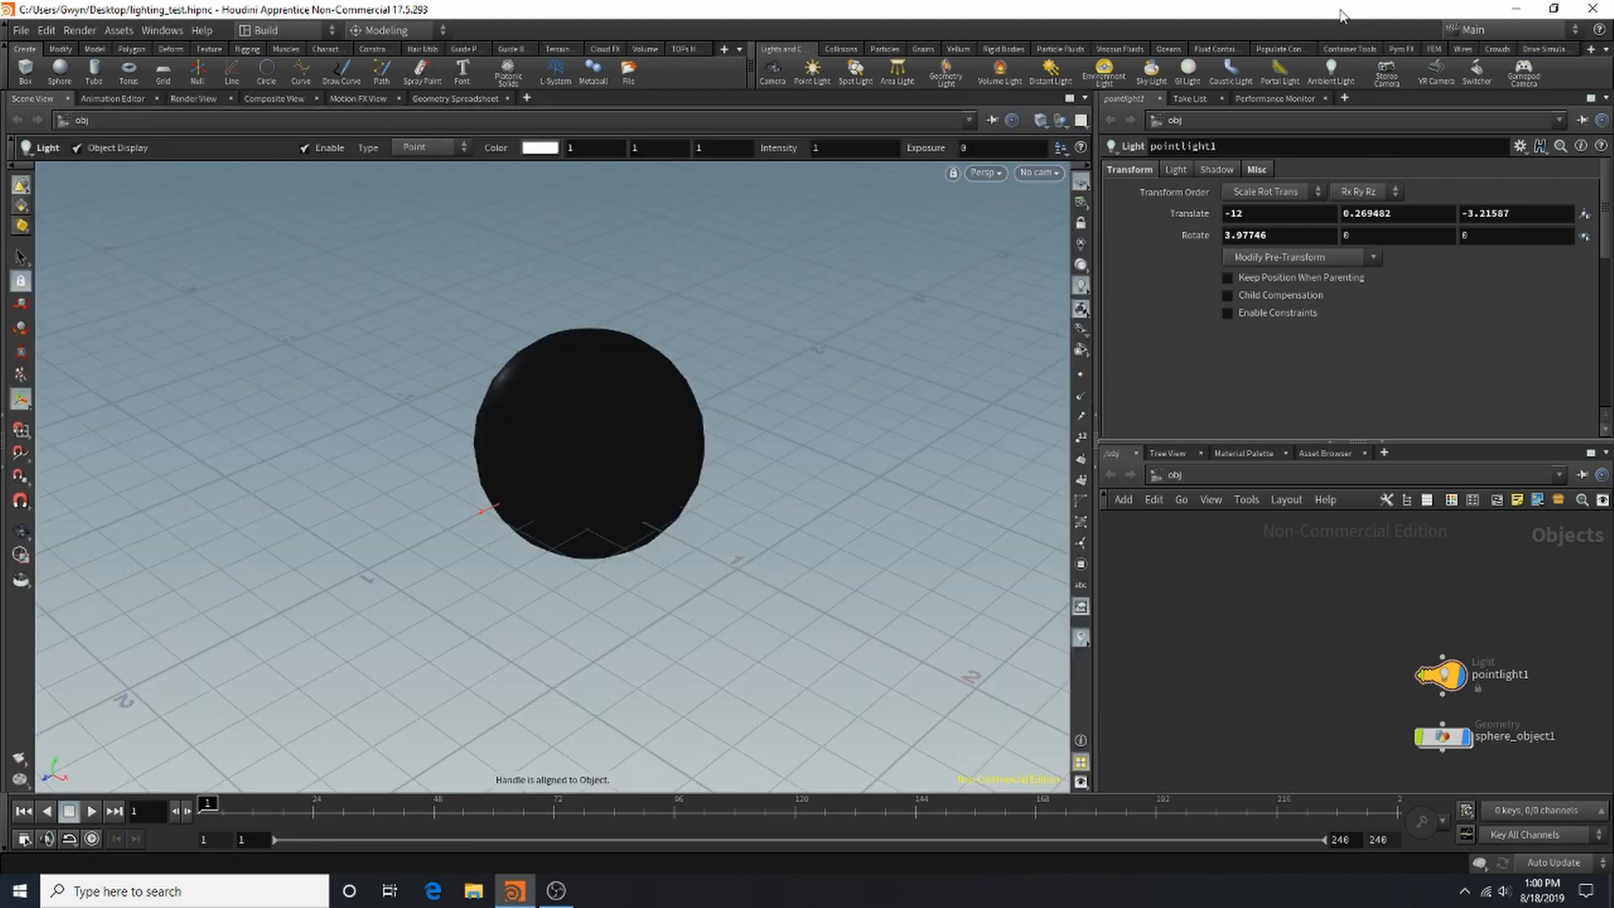
{"action": "left_click", "coordinate": [1455, 679]}
{"action": "key", "text": "Delete"}
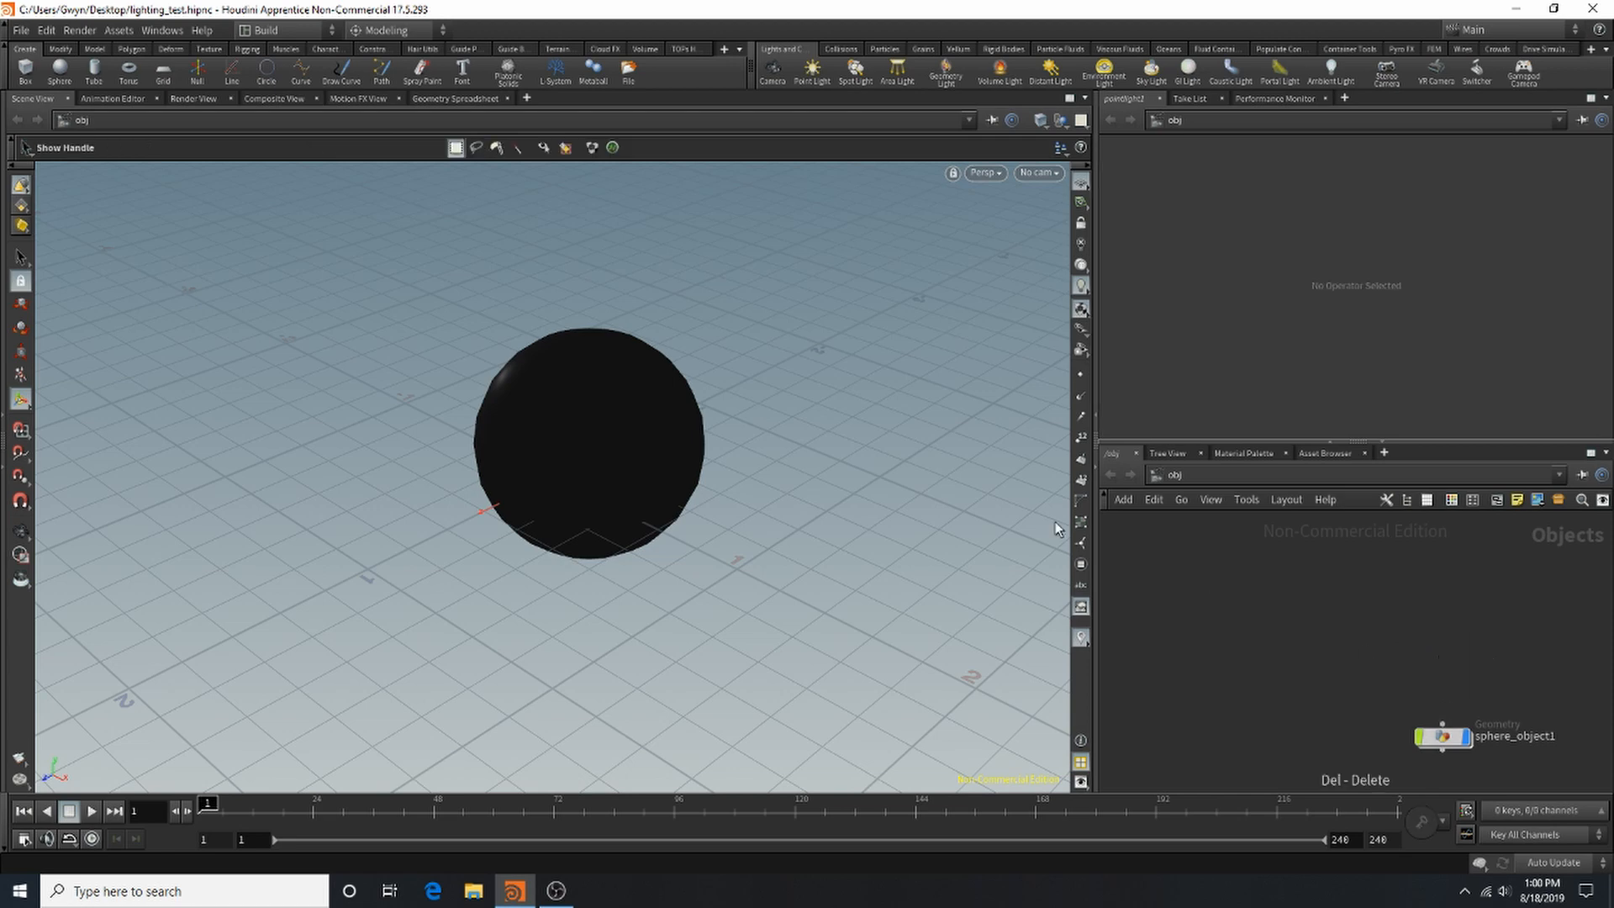
{"action": "left_click", "coordinate": [856, 69]}
{"action": "left_click", "coordinate": [784, 296]}
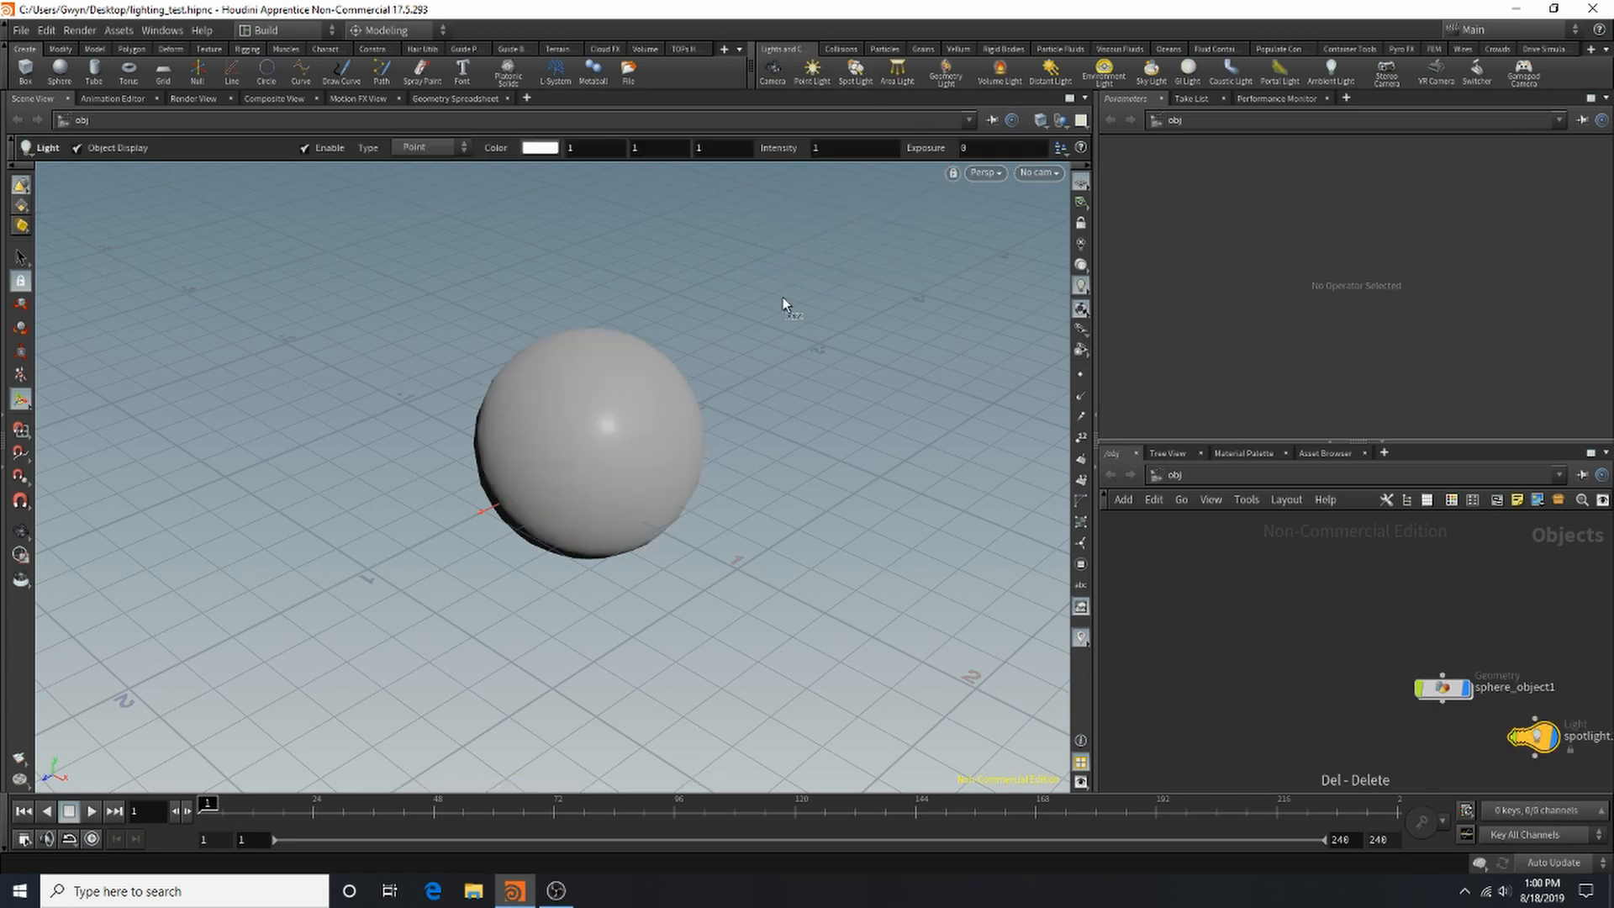
Step: Aim the spotlight at the sphere with about -149.7° X rotation and pull it back to about Y 2.0, Z -2.84
{"action": "left_click_drag", "start_coordinate": [869, 260], "coordinate": [485, 372]}
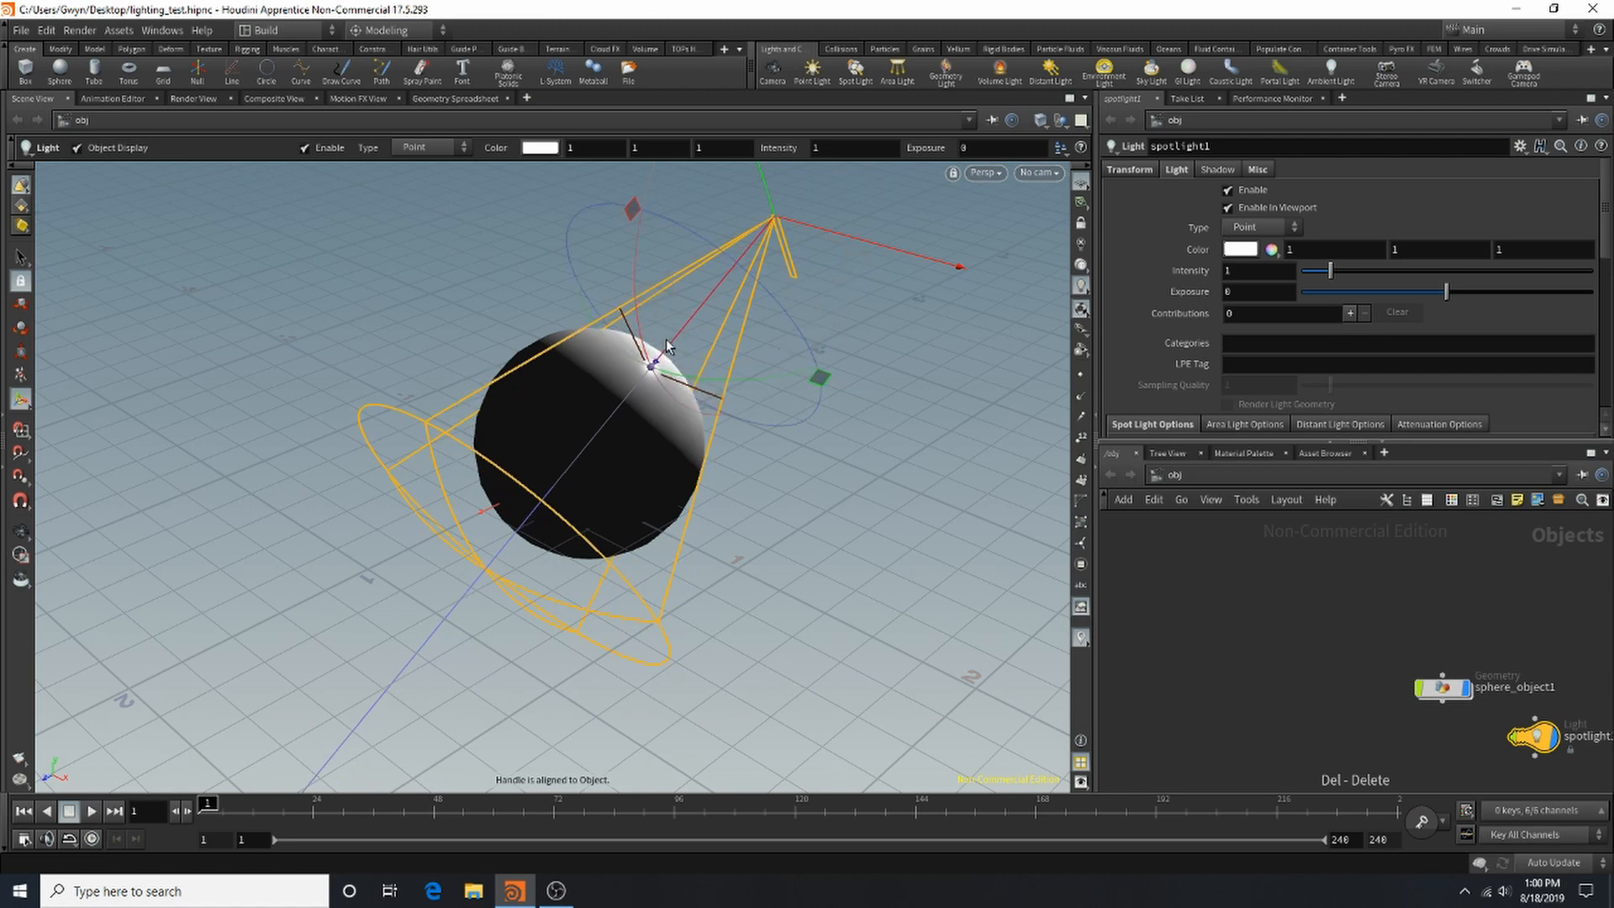
{"action": "left_click_drag", "start_coordinate": [667, 346], "coordinate": [1093, 67]}
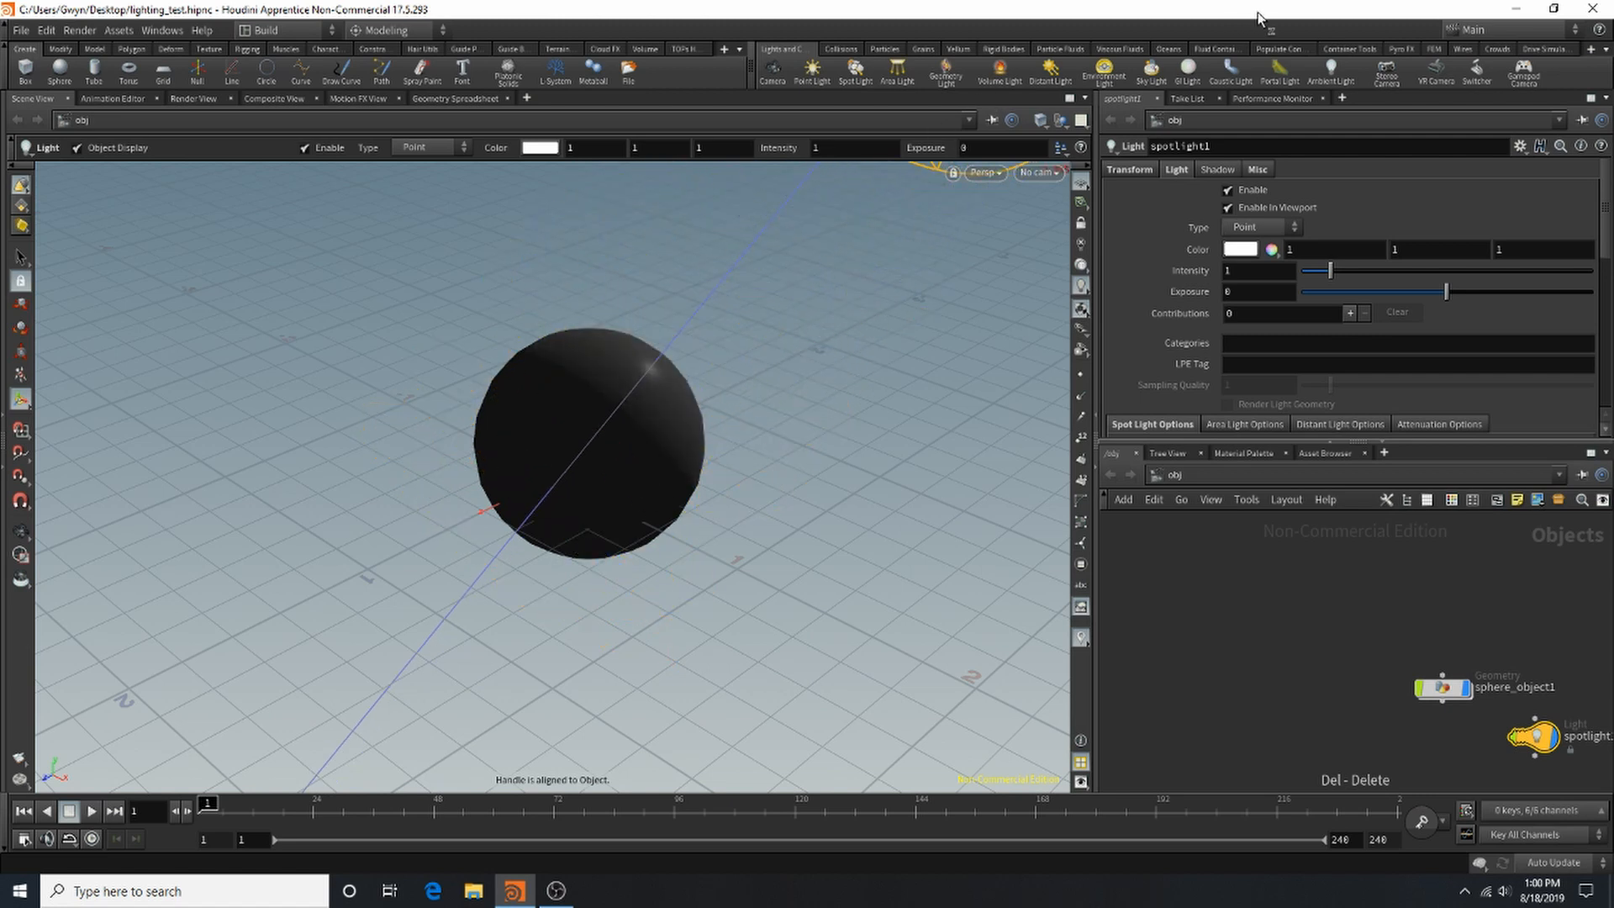
{"action": "left_click_drag", "start_coordinate": [1261, 17], "coordinate": [1060, 89]}
Step: Show the spotlight's transform parameters and render the spotlit sphere
{"action": "left_click", "coordinate": [1126, 172]}
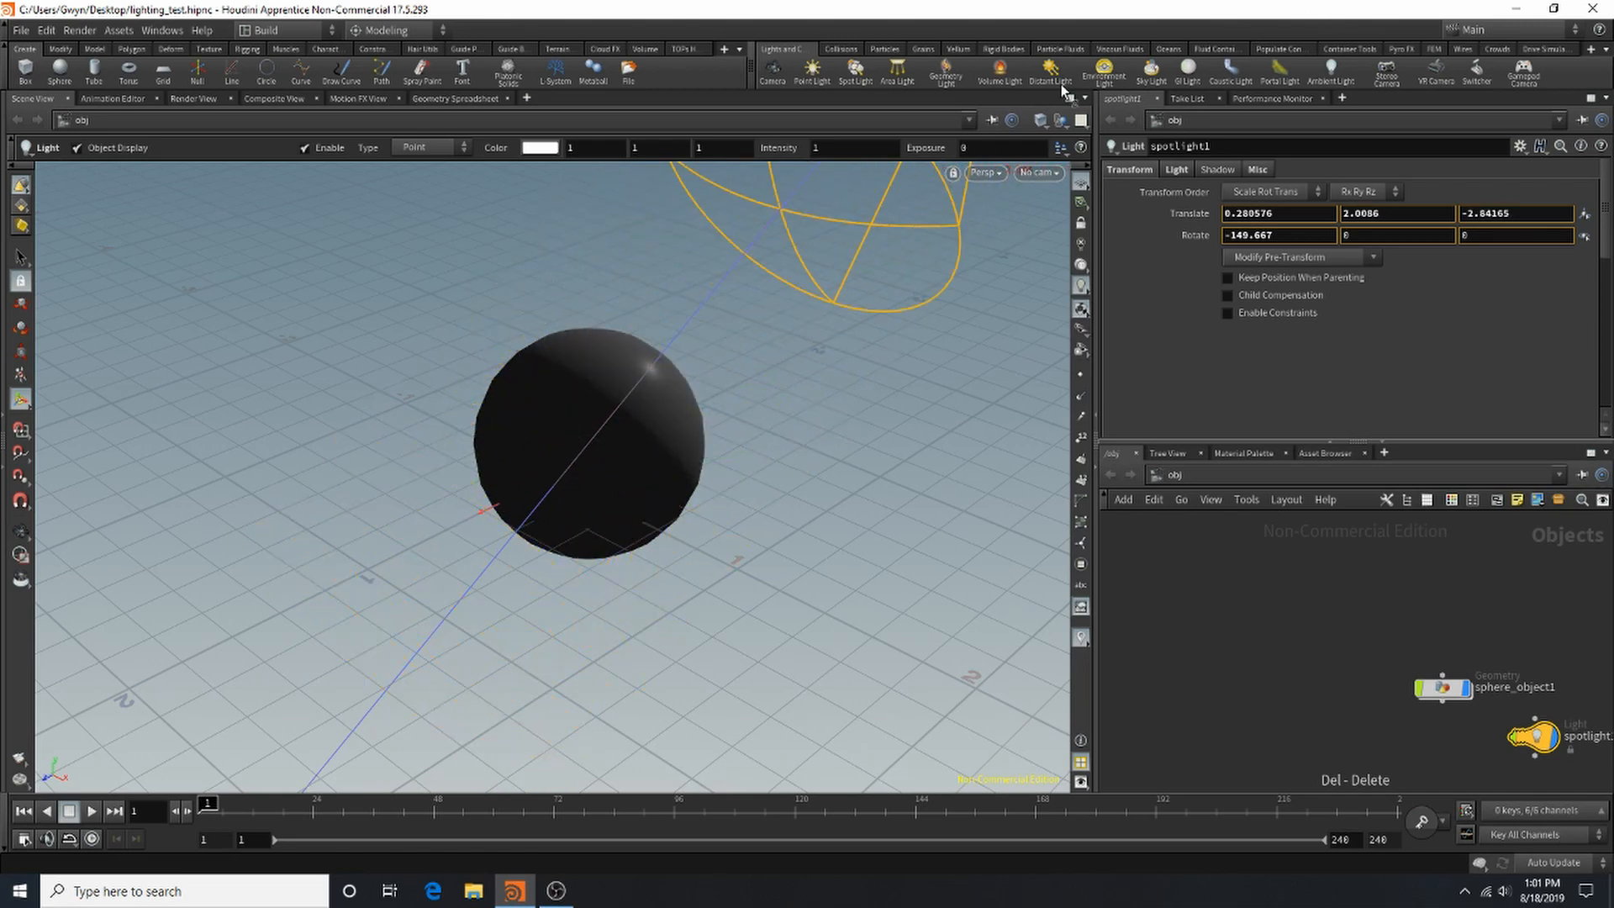
{"action": "left_click", "coordinate": [202, 99]}
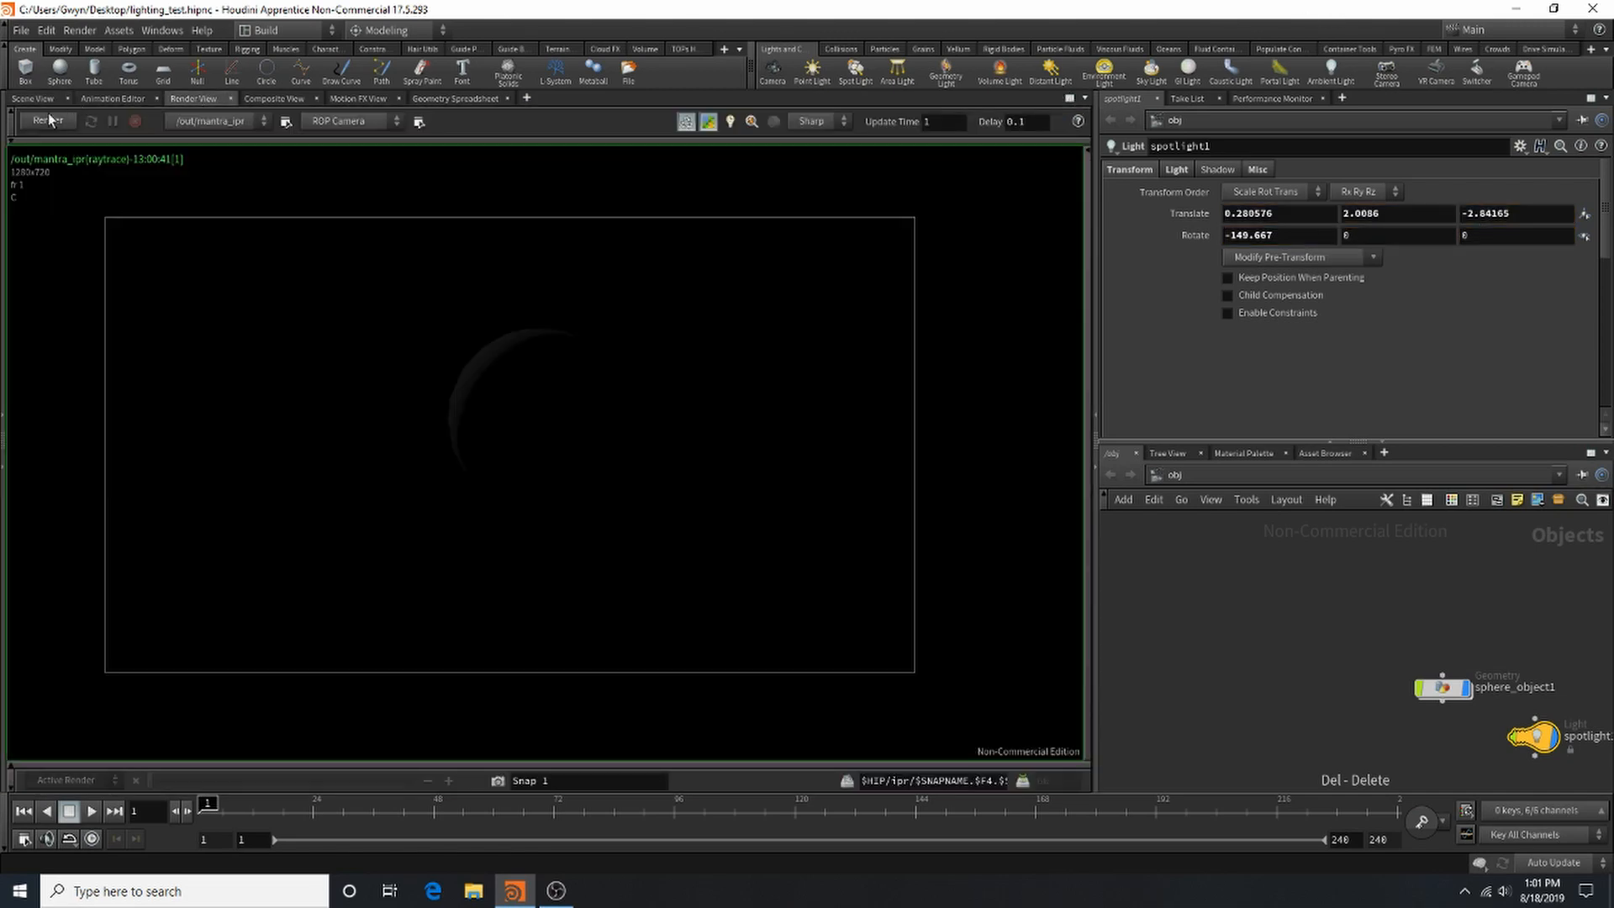
{"action": "left_click", "coordinate": [48, 118]}
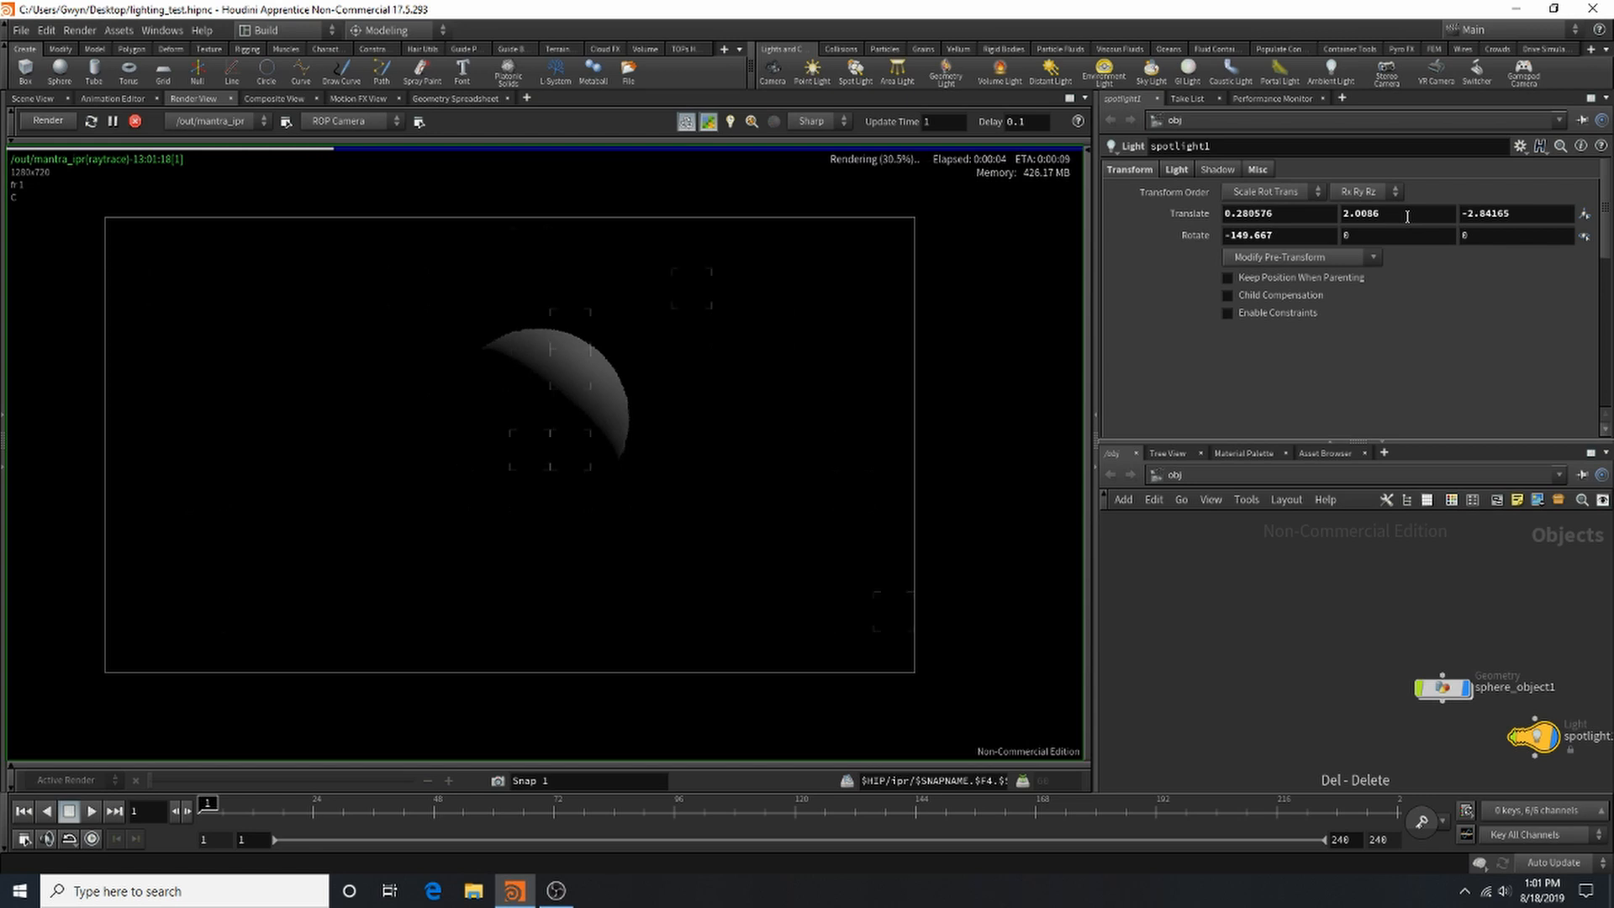
Step: Set the spotlight's Y and Z translation to 0
{"action": "double_click", "coordinate": [1407, 216]}
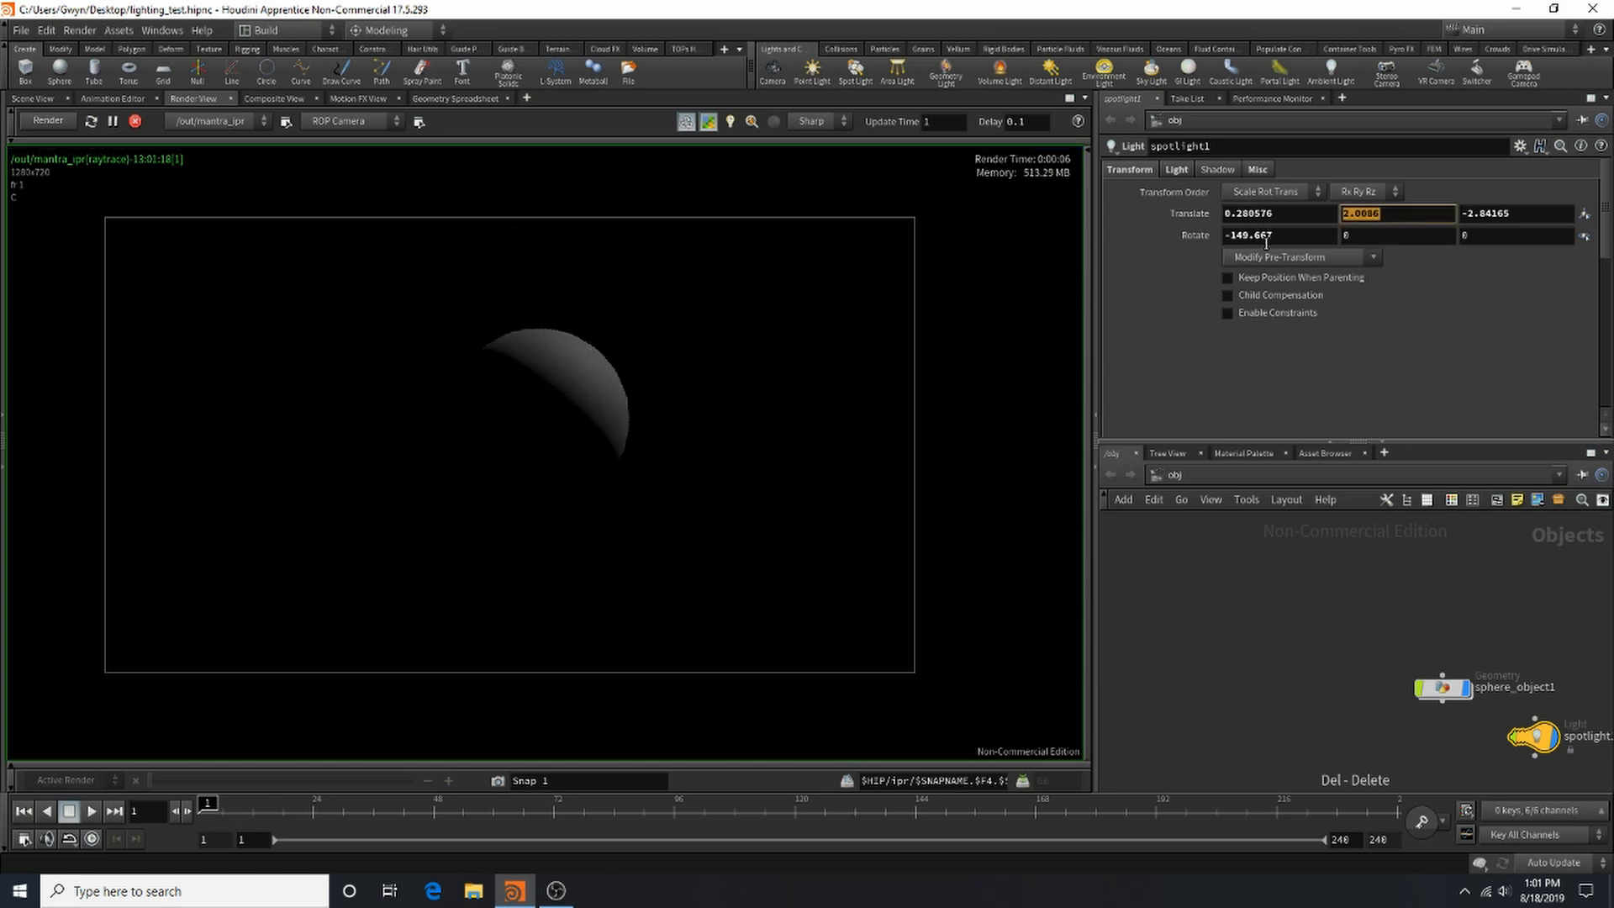
{"action": "type", "text": "0"}
{"action": "key", "text": "Return"}
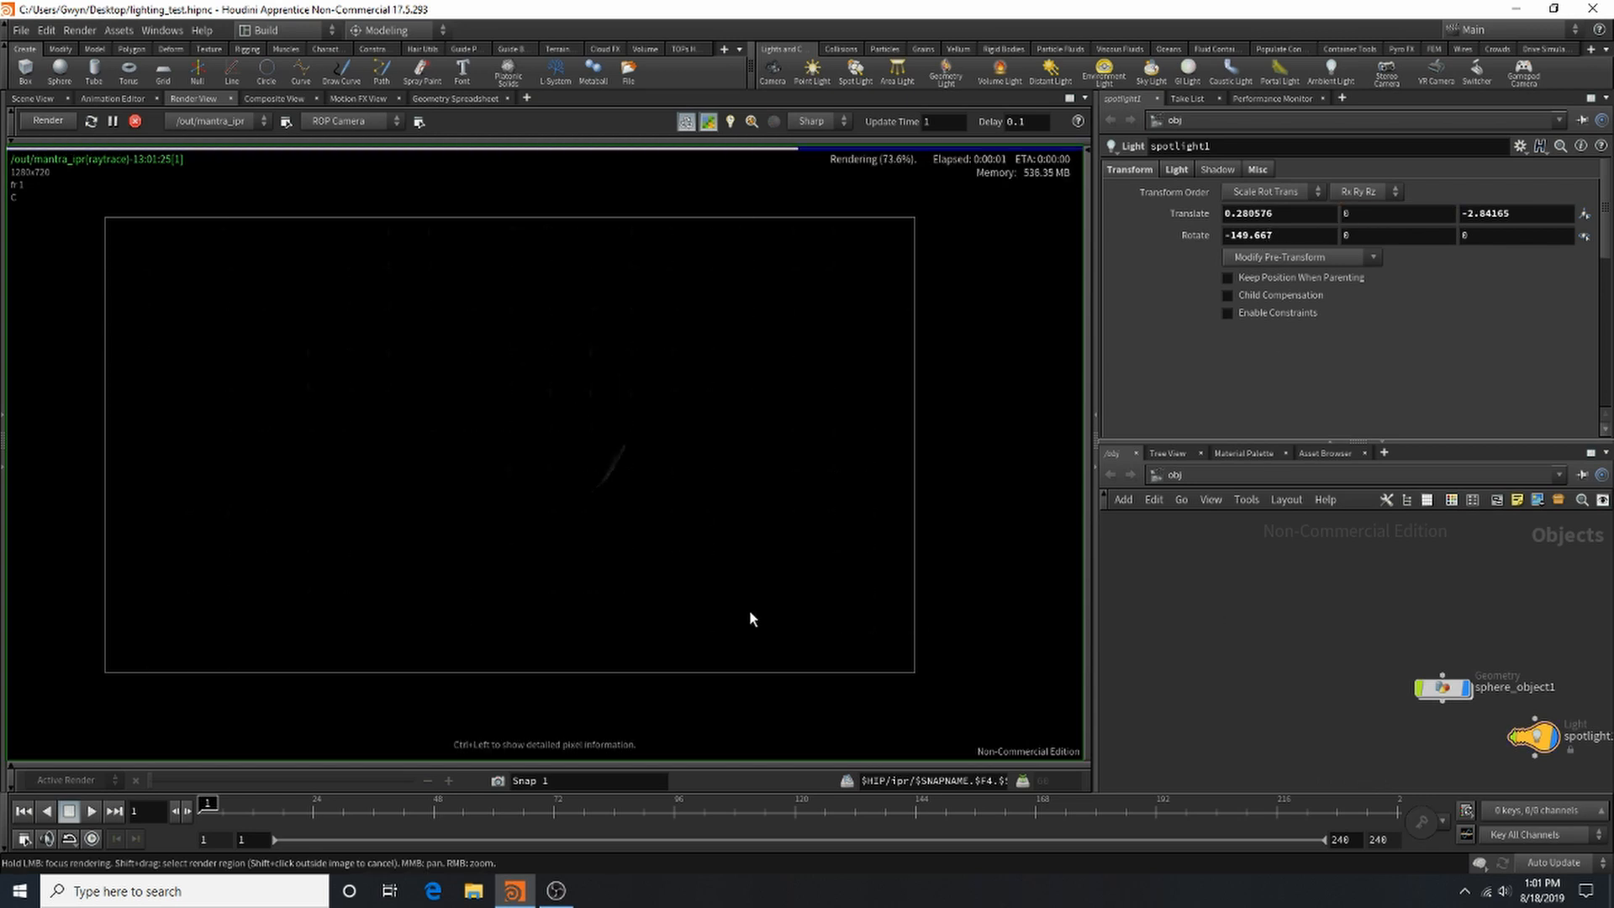
{"action": "double_click", "coordinate": [1505, 213]}
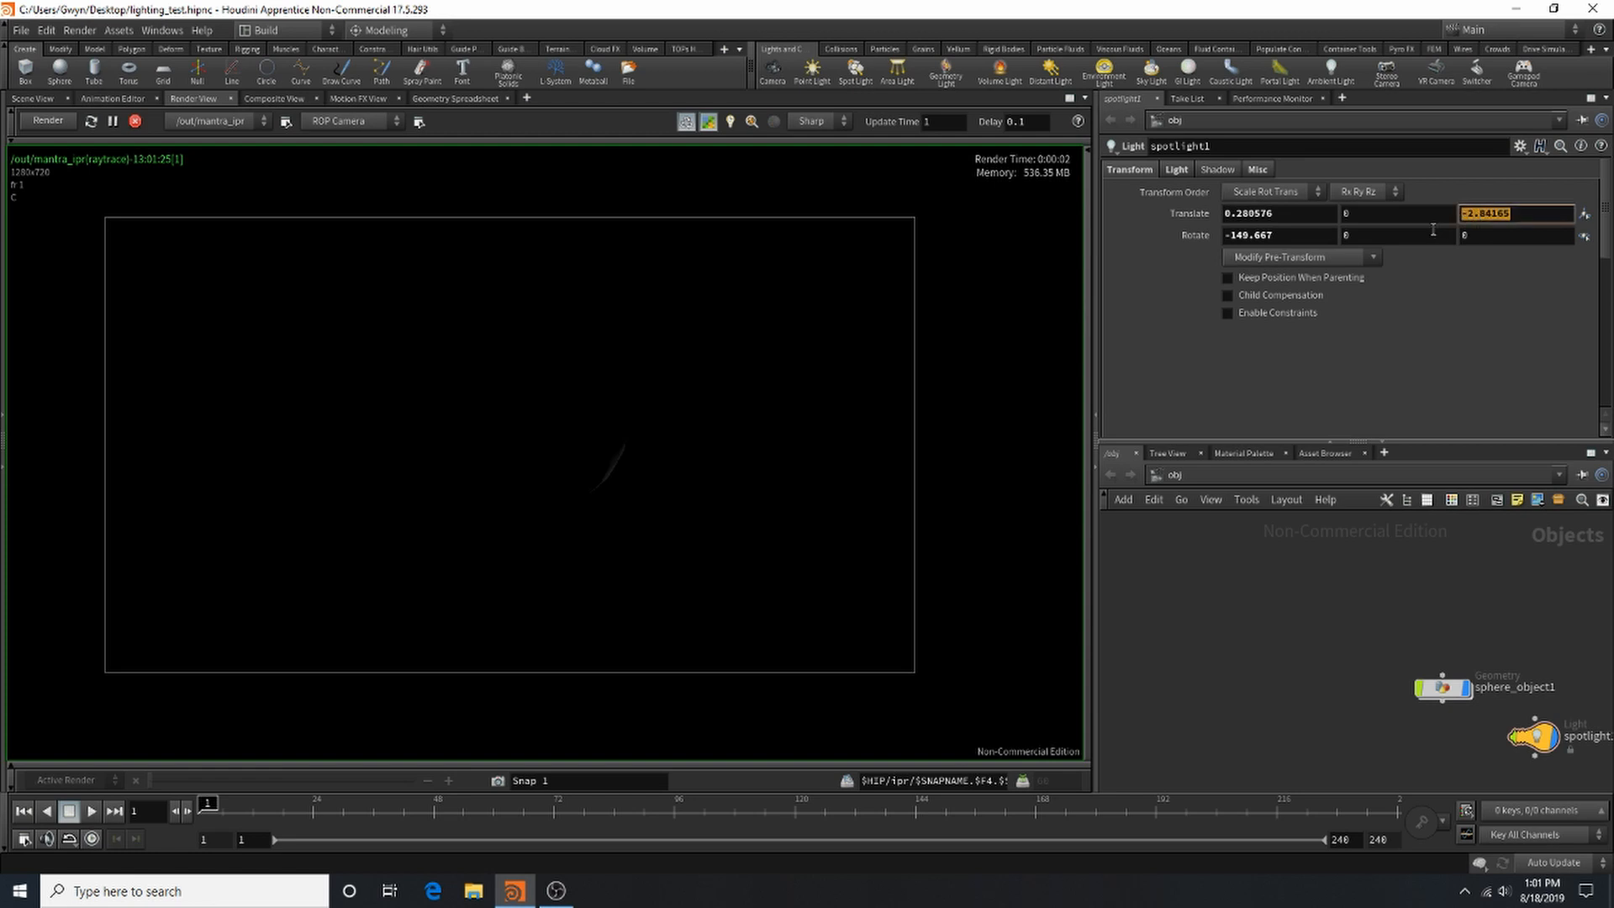
{"action": "type", "text": "0"}
{"action": "key", "text": "Return"}
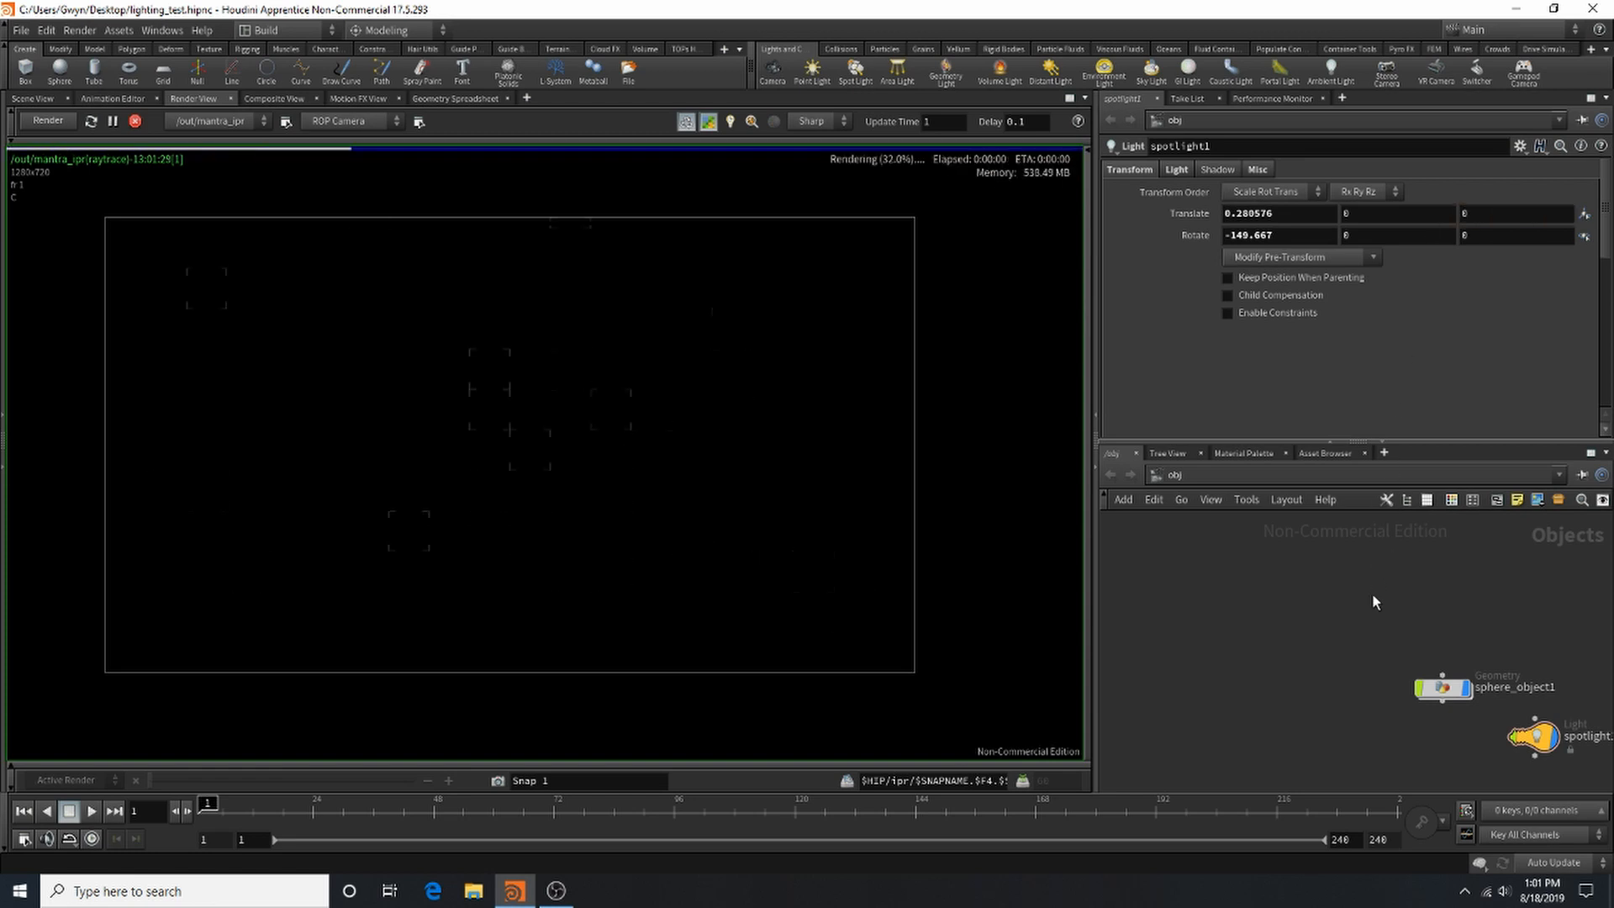
Step: Set the spotlight's Z and Y translation to 34 each
{"action": "double_click", "coordinate": [1479, 214]}
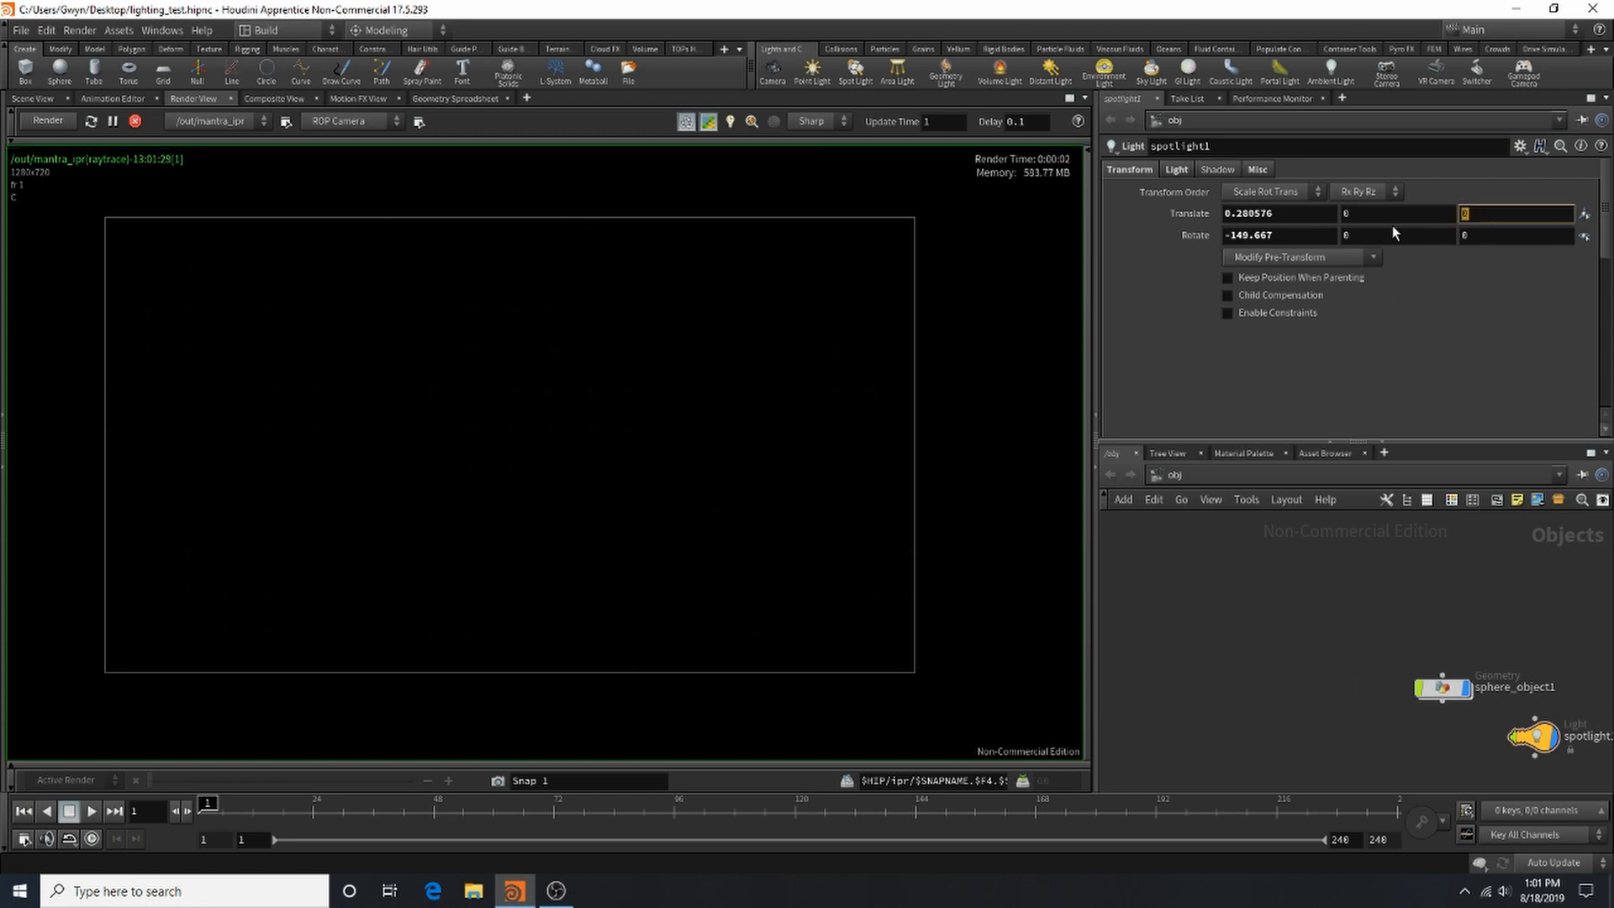
{"action": "type", "text": "34"}
{"action": "key", "text": "Return"}
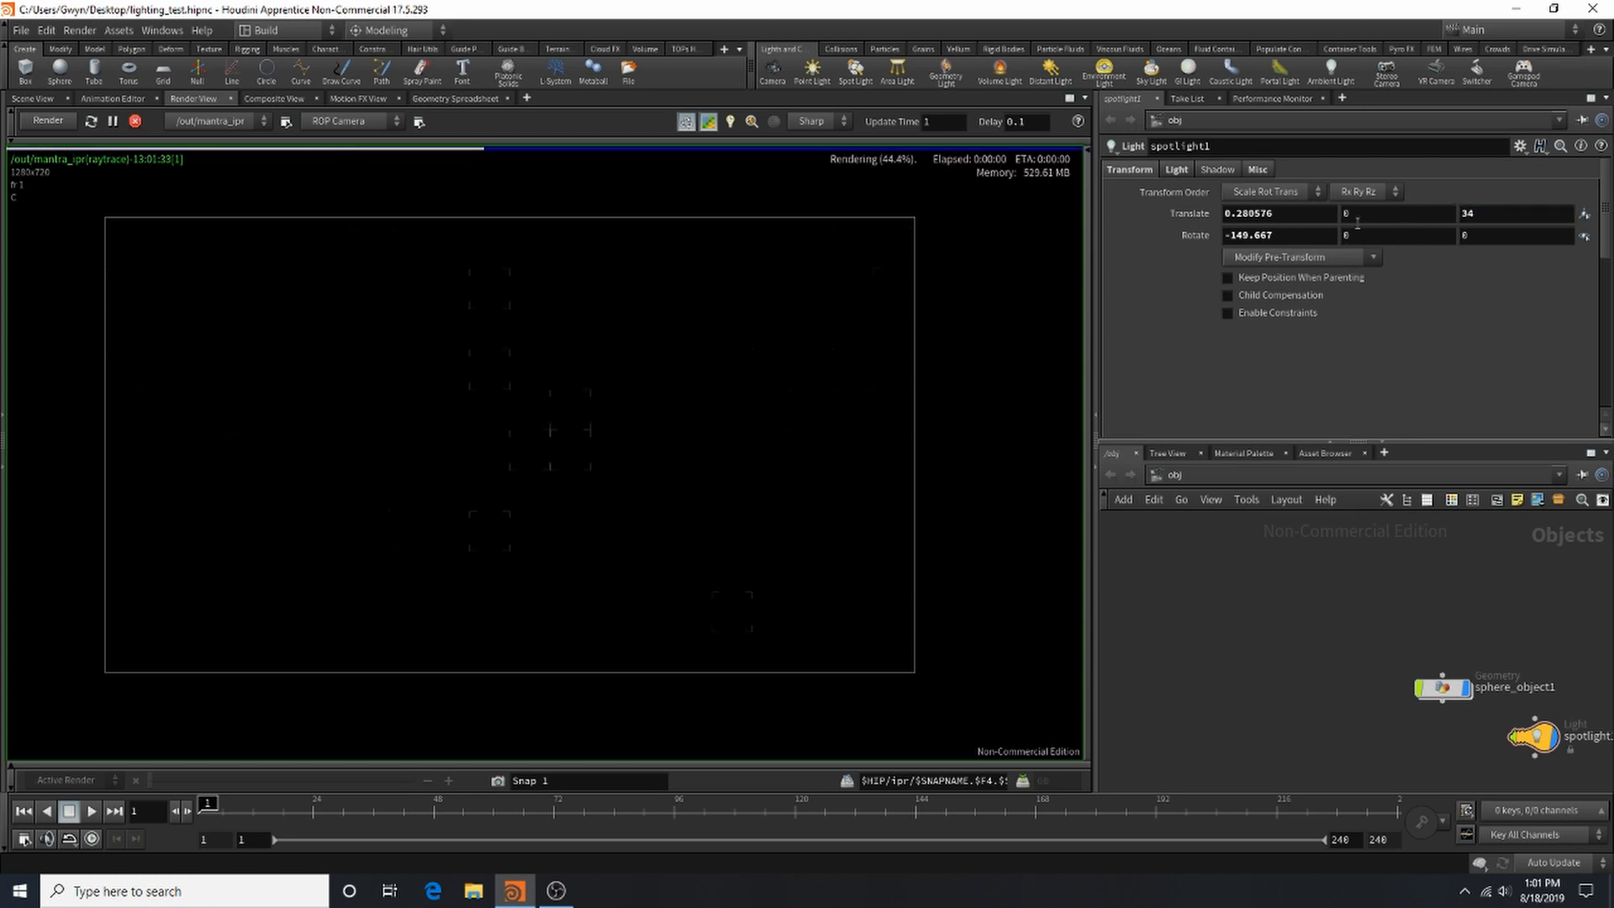
{"action": "double_click", "coordinate": [1395, 213]}
{"action": "type", "text": "34"}
{"action": "key", "text": "Return"}
Step: Return to the scene view and move the spotlight node away from the sphere node in the network
{"action": "left_click", "coordinate": [33, 97]}
{"action": "right_click_drag", "start_coordinate": [869, 445], "coordinate": [609, 447], "text": "alt"}
{"action": "left_click_drag", "start_coordinate": [959, 478], "coordinate": [1038, 462], "text": "alt"}
{"action": "left_click_drag", "start_coordinate": [1541, 739], "coordinate": [1099, 537]}
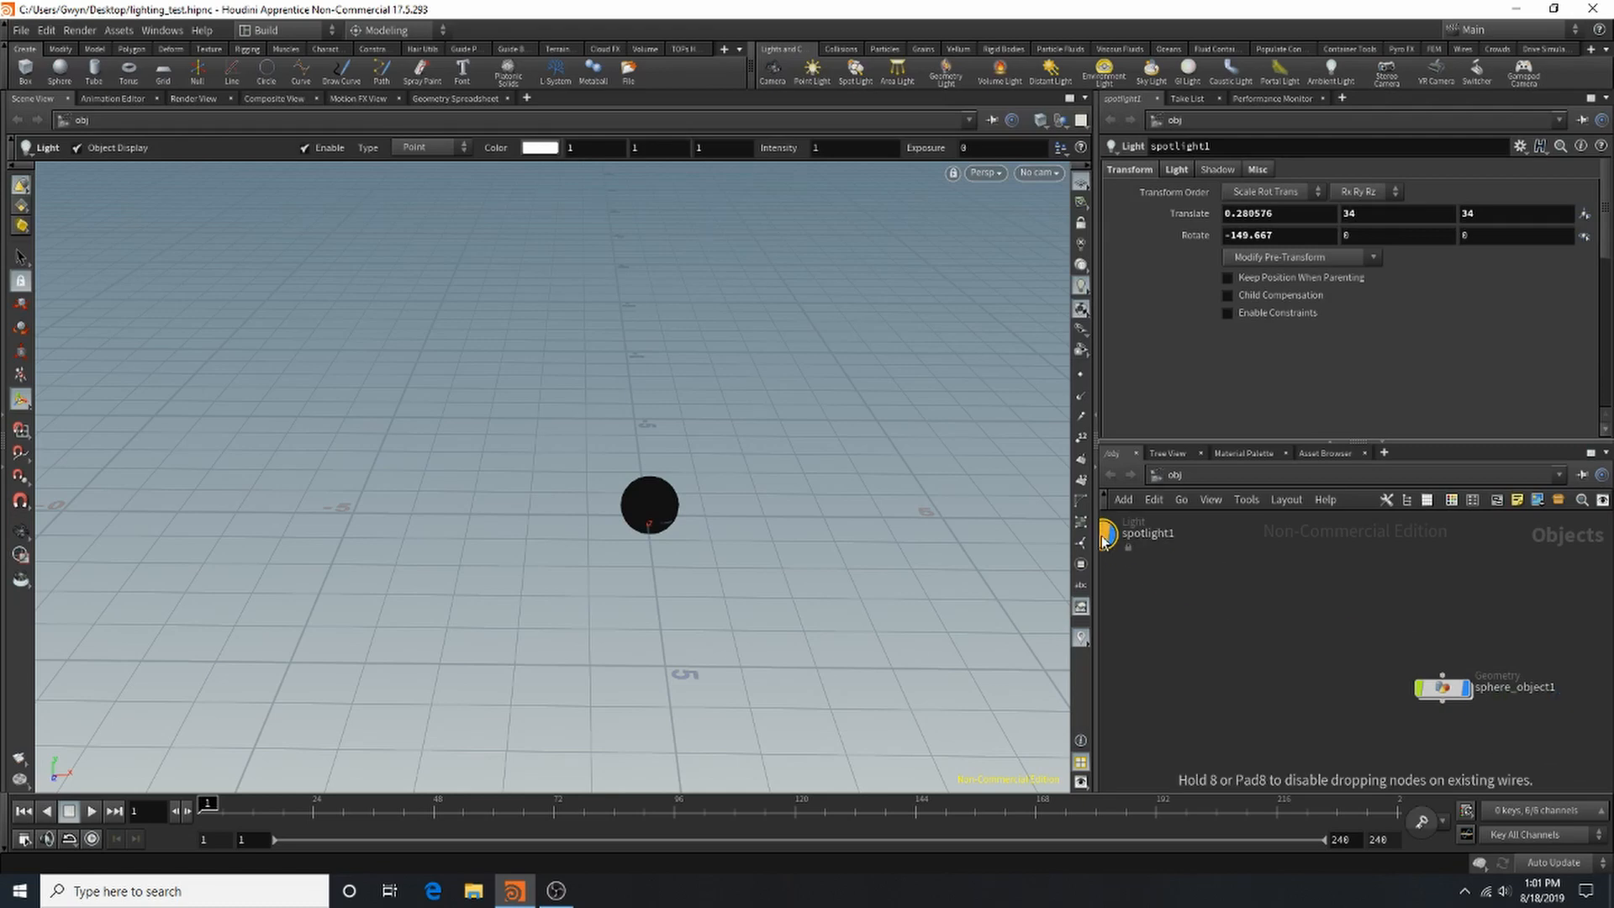
{"action": "key", "text": "Escape"}
{"action": "middle_click_drag", "start_coordinate": [699, 456], "coordinate": [937, 418]}
{"action": "right_click_drag", "start_coordinate": [912, 556], "coordinate": [1225, 396], "text": "alt"}
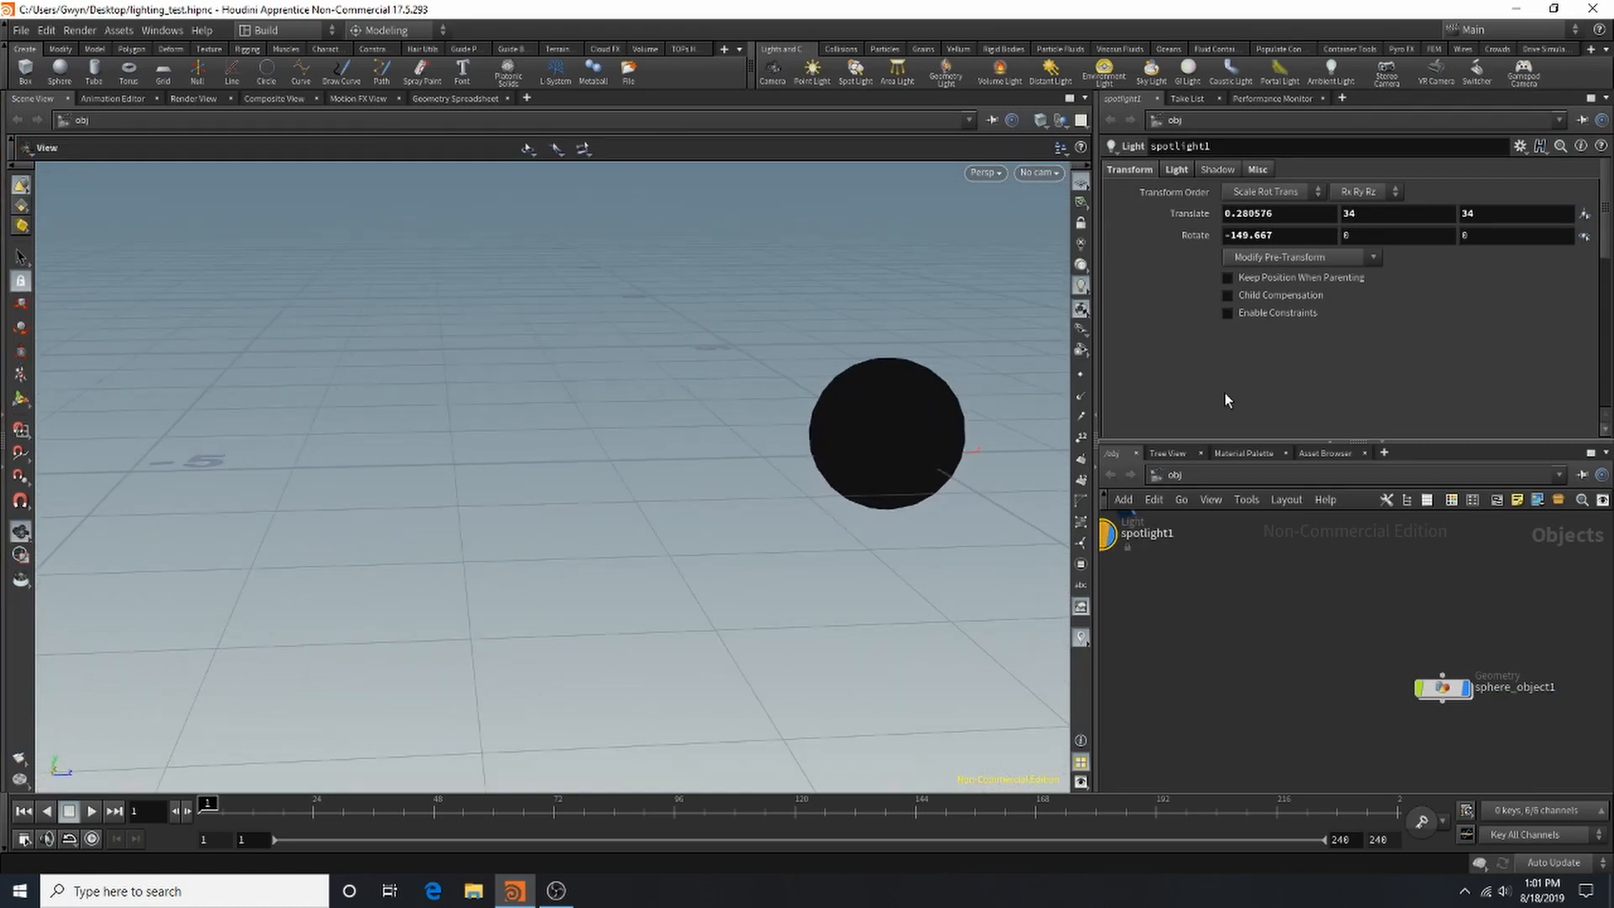
Step: Raise the sphere to a Y translation of about 0.45 and deselect it
{"action": "left_click", "coordinate": [1446, 692]}
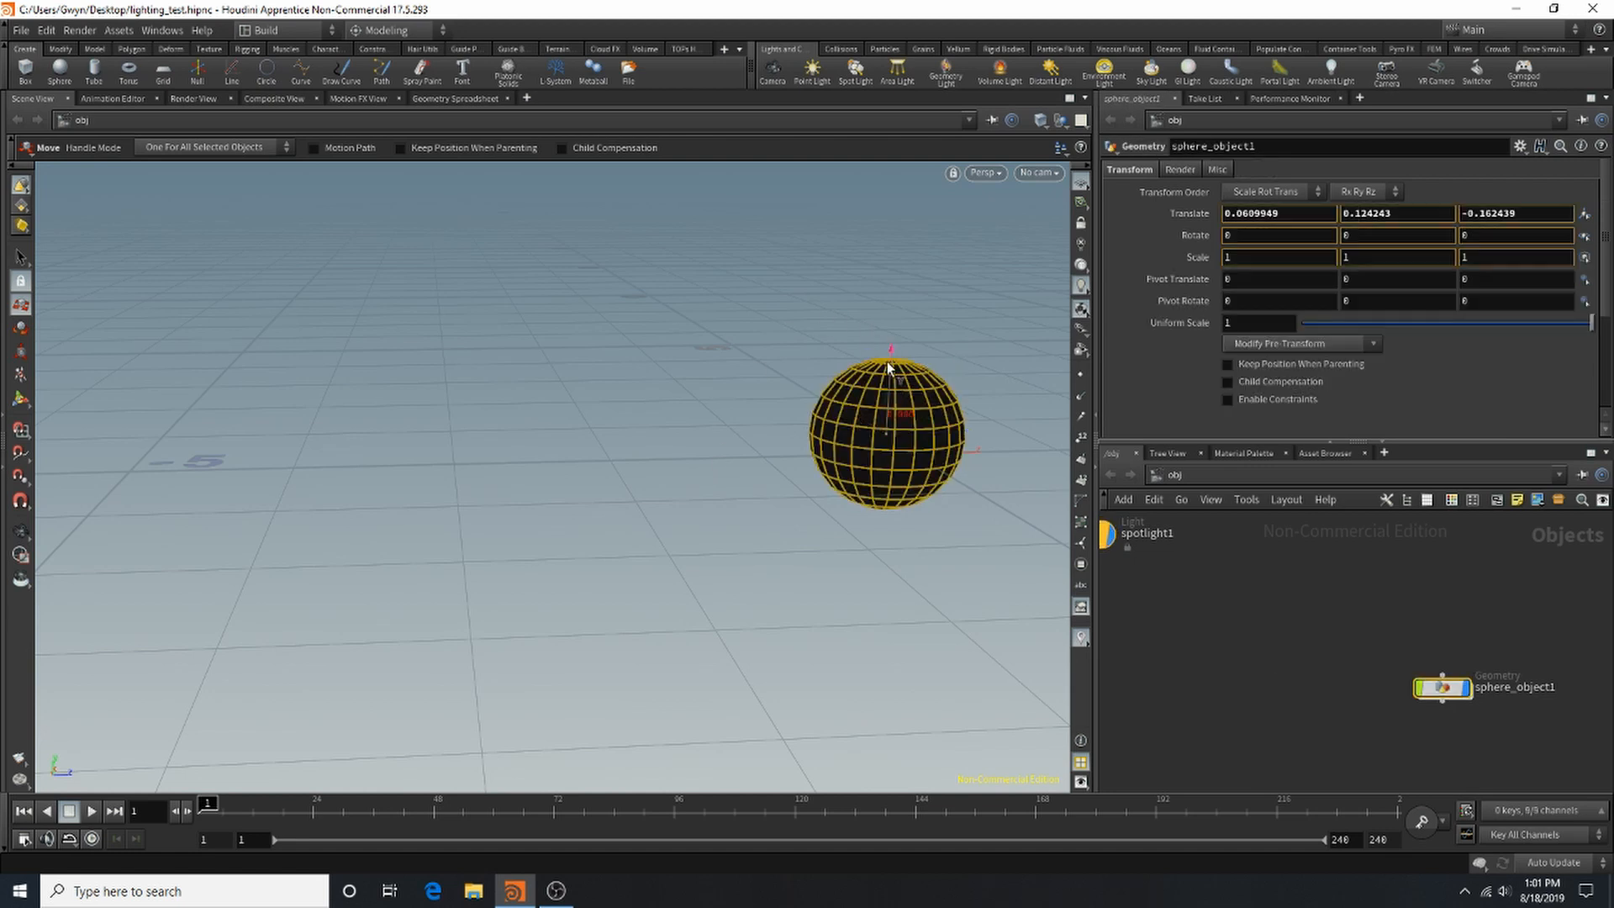
{"action": "left_click_drag", "start_coordinate": [893, 374], "coordinate": [954, 378]}
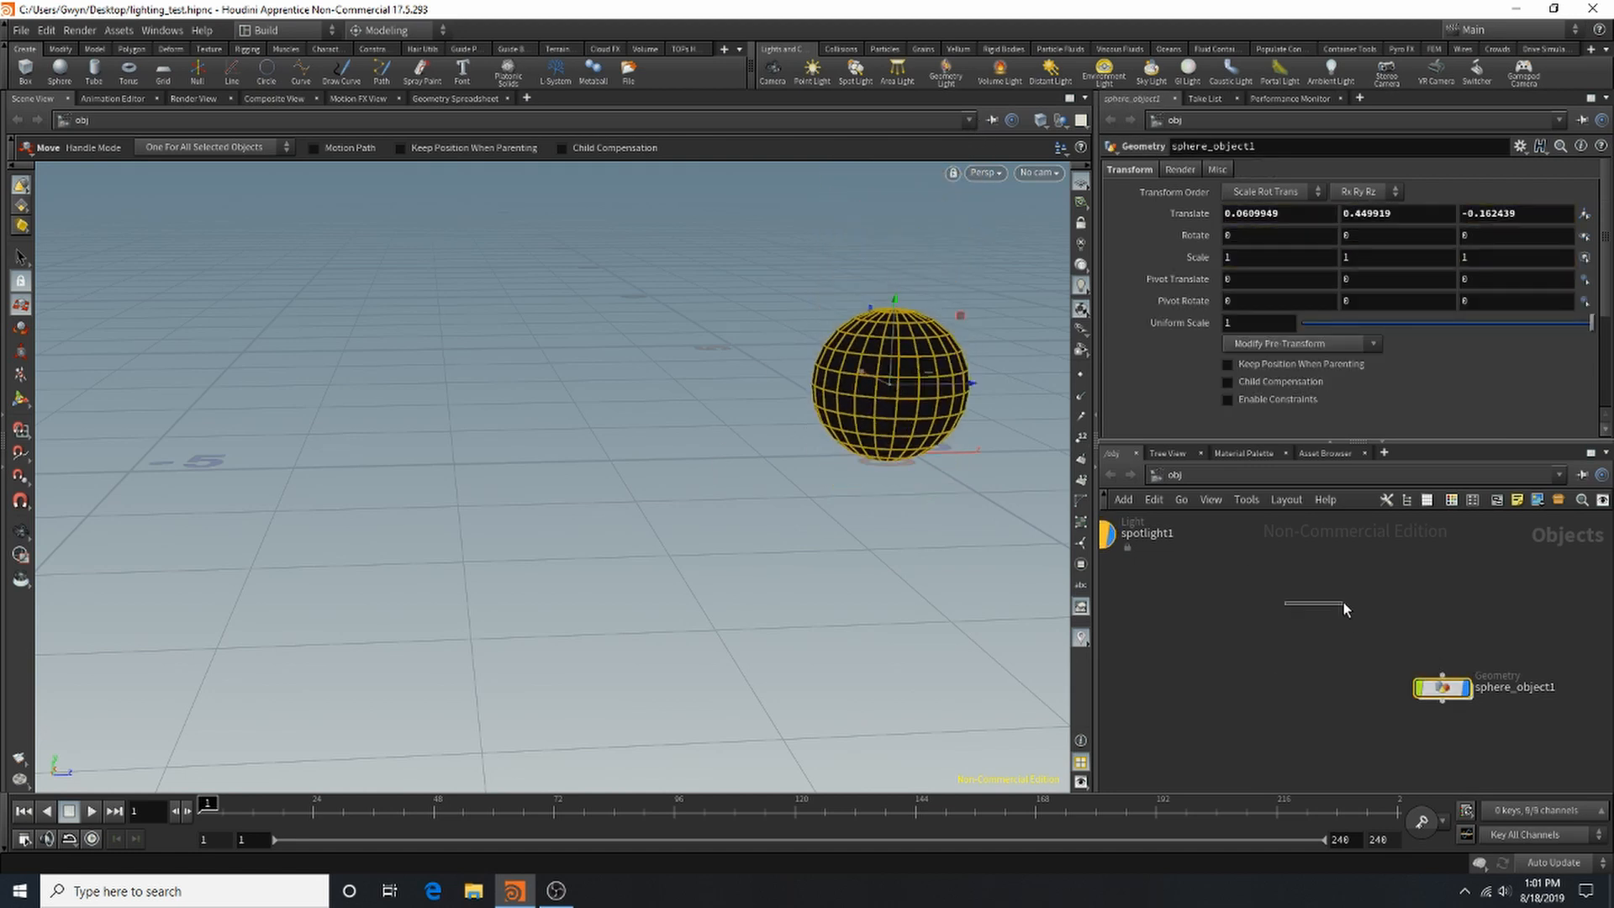
{"action": "left_click", "coordinate": [1187, 521]}
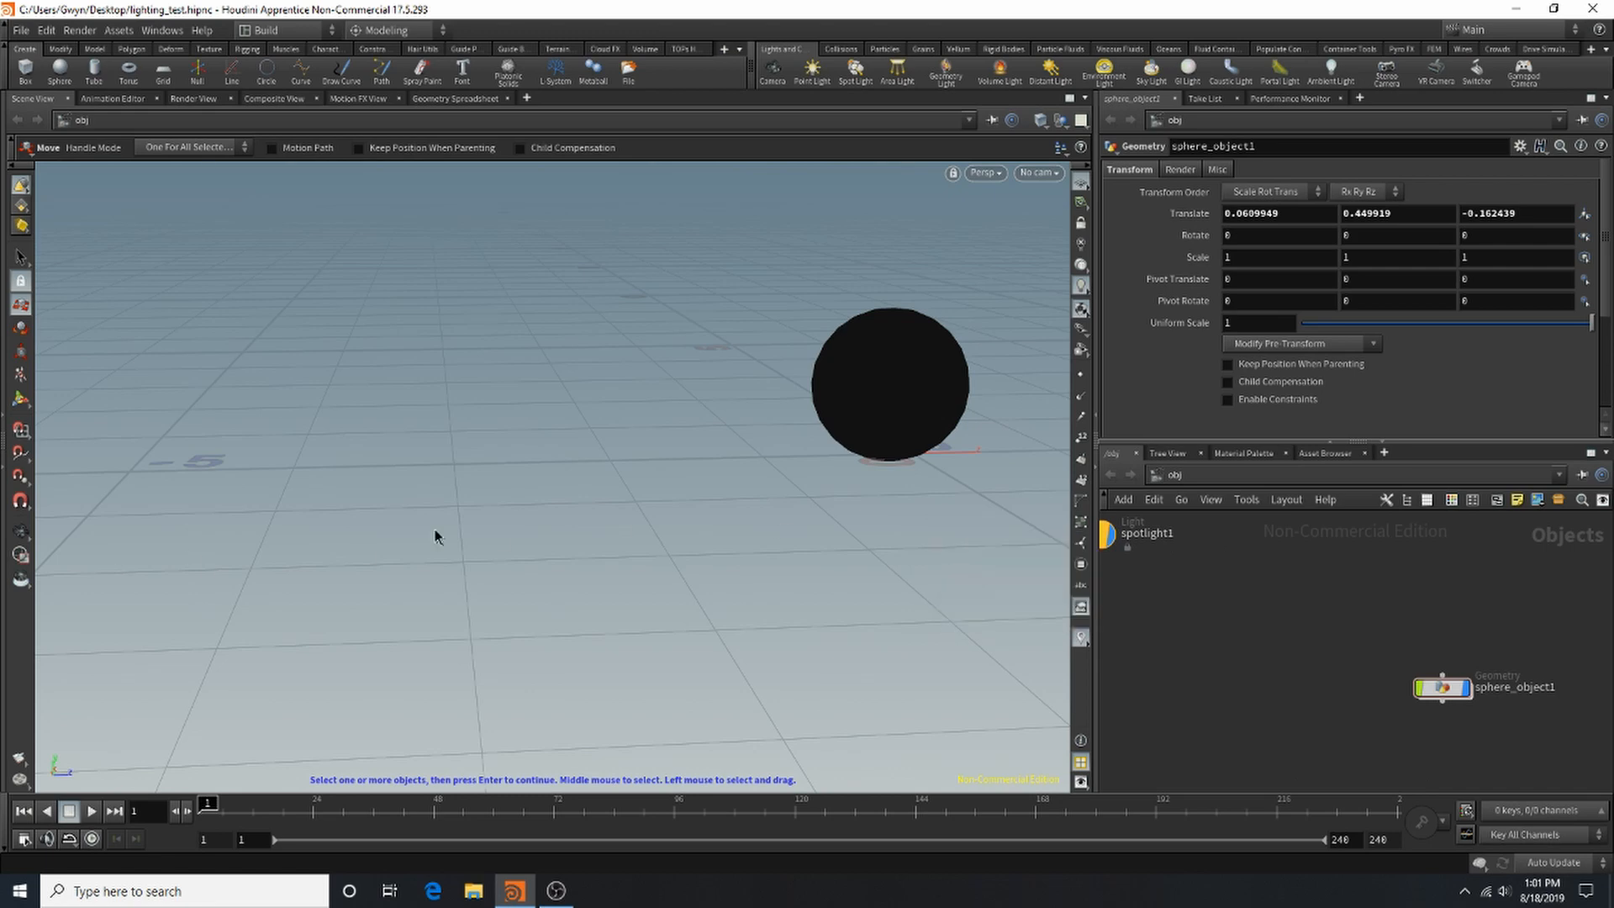
Step: Select the spotlight in the scene and set its Y translation to 23
{"action": "key", "text": "space"}
{"action": "middle_click_drag", "start_coordinate": [697, 509], "coordinate": [51, 522]}
{"action": "right_click_drag", "start_coordinate": [420, 550], "coordinate": [63, 477]}
{"action": "left_click_drag", "start_coordinate": [612, 360], "coordinate": [597, 476]}
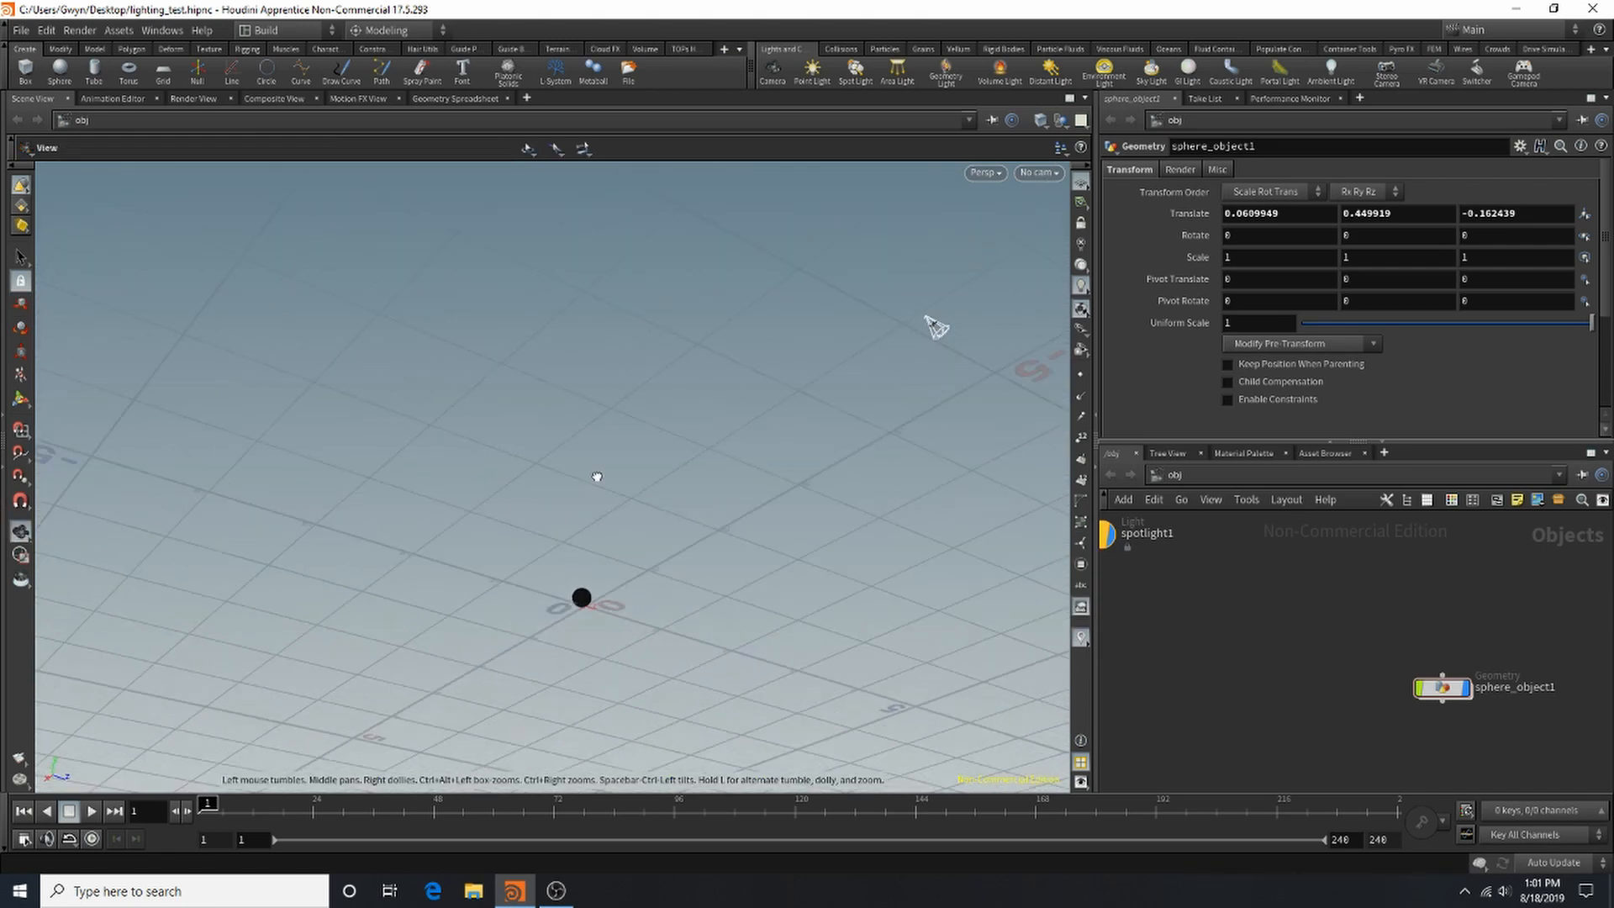
{"action": "key", "text": "space"}
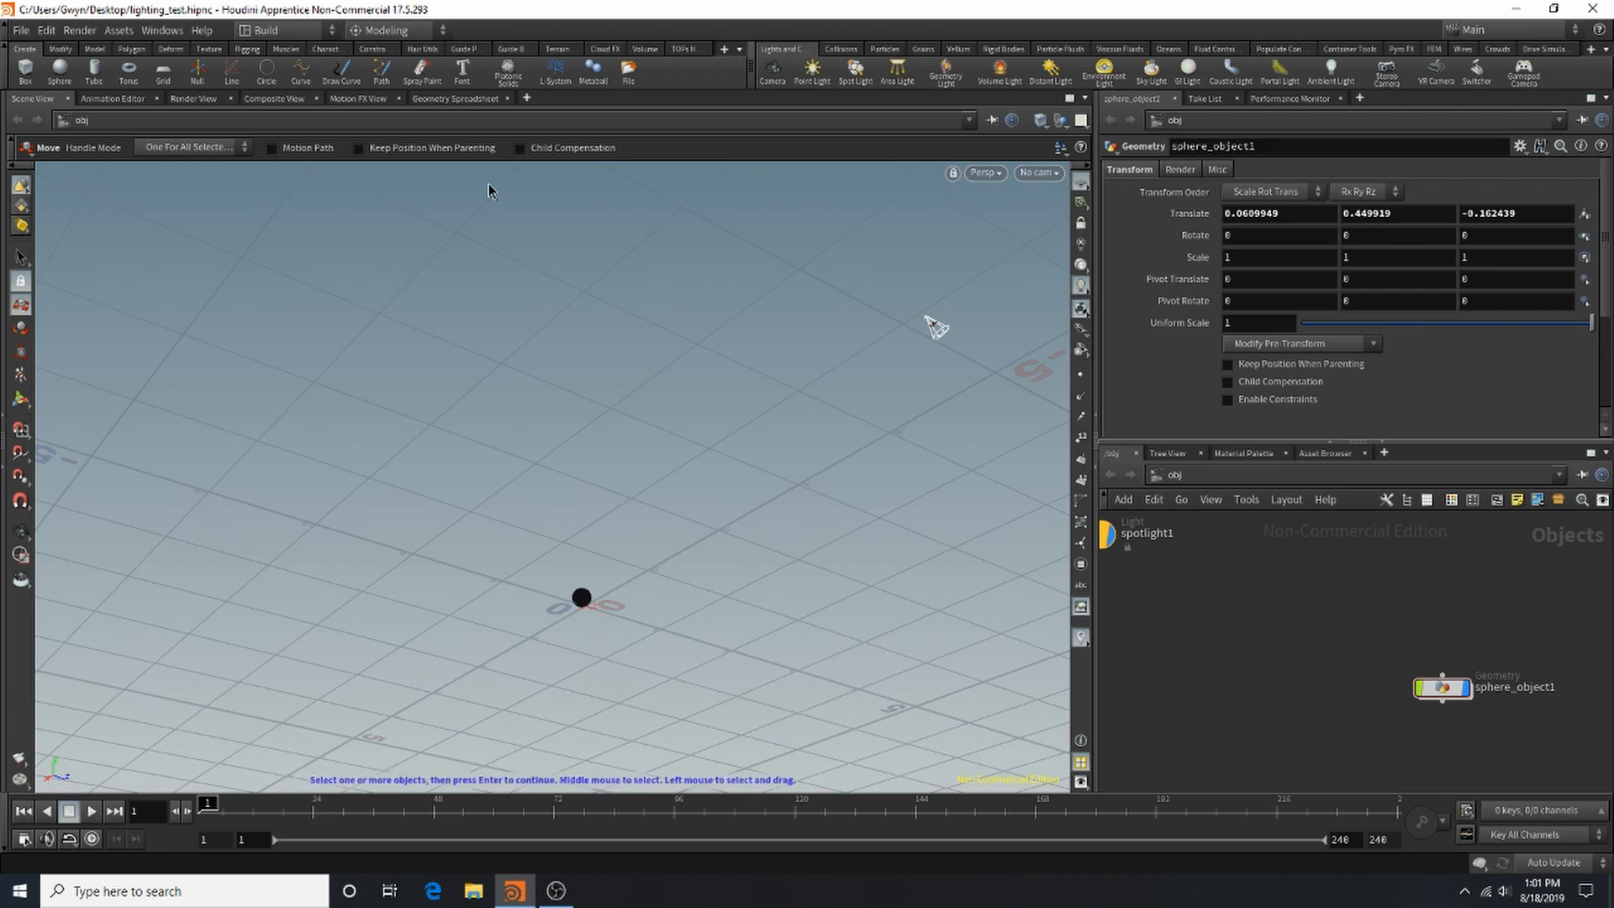
{"action": "left_click", "coordinate": [937, 330]}
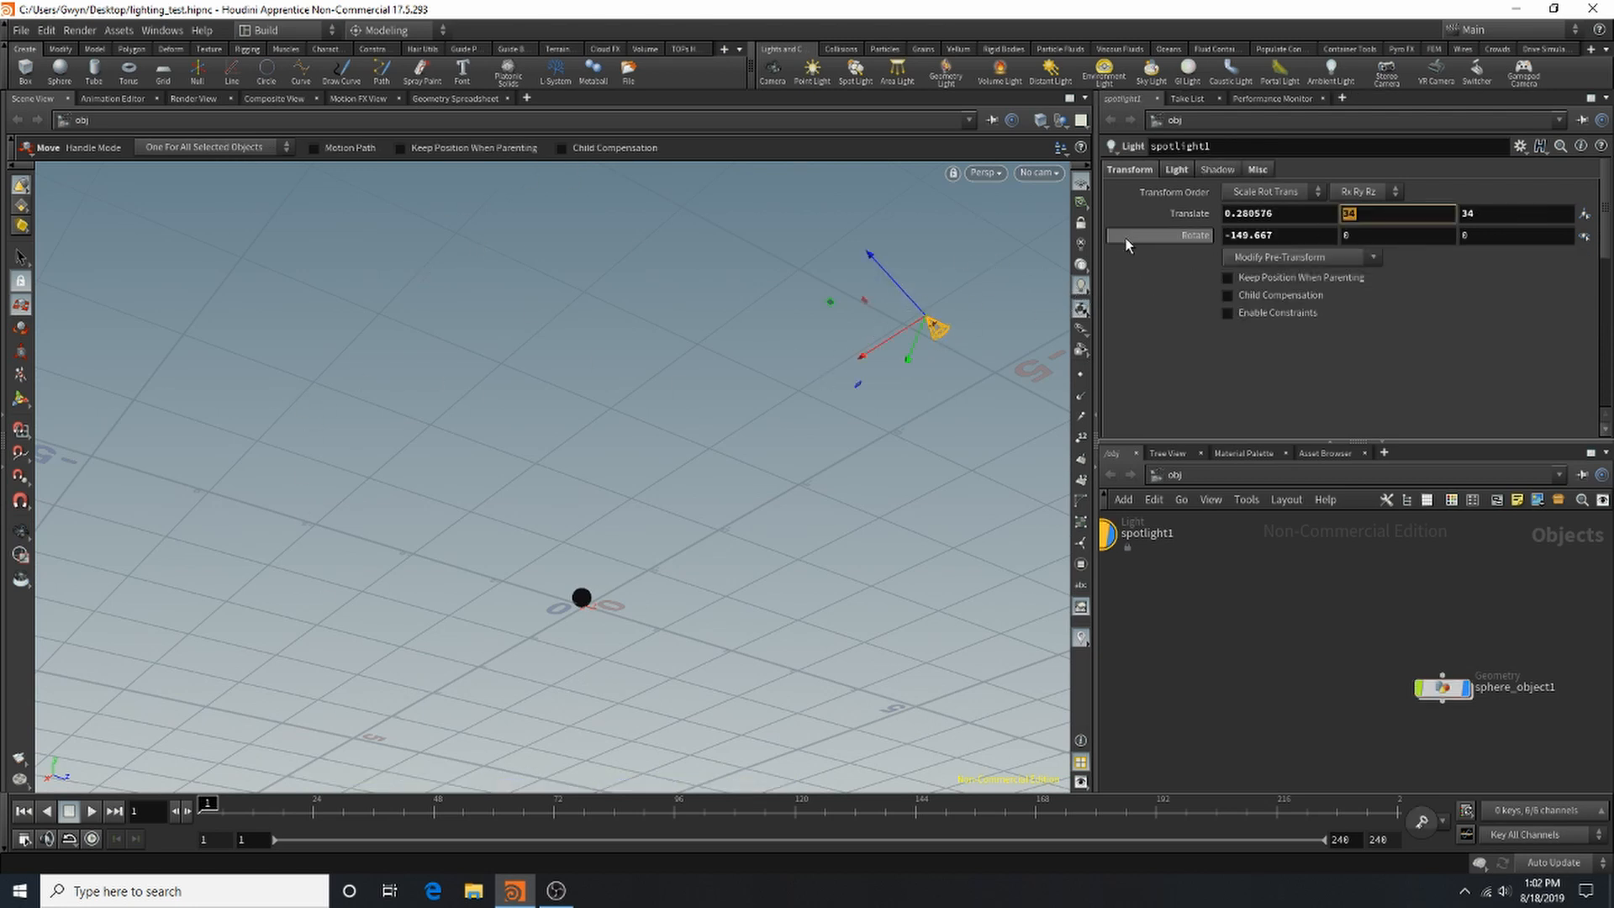
{"action": "type", "text": "23"}
{"action": "key", "text": "Return"}
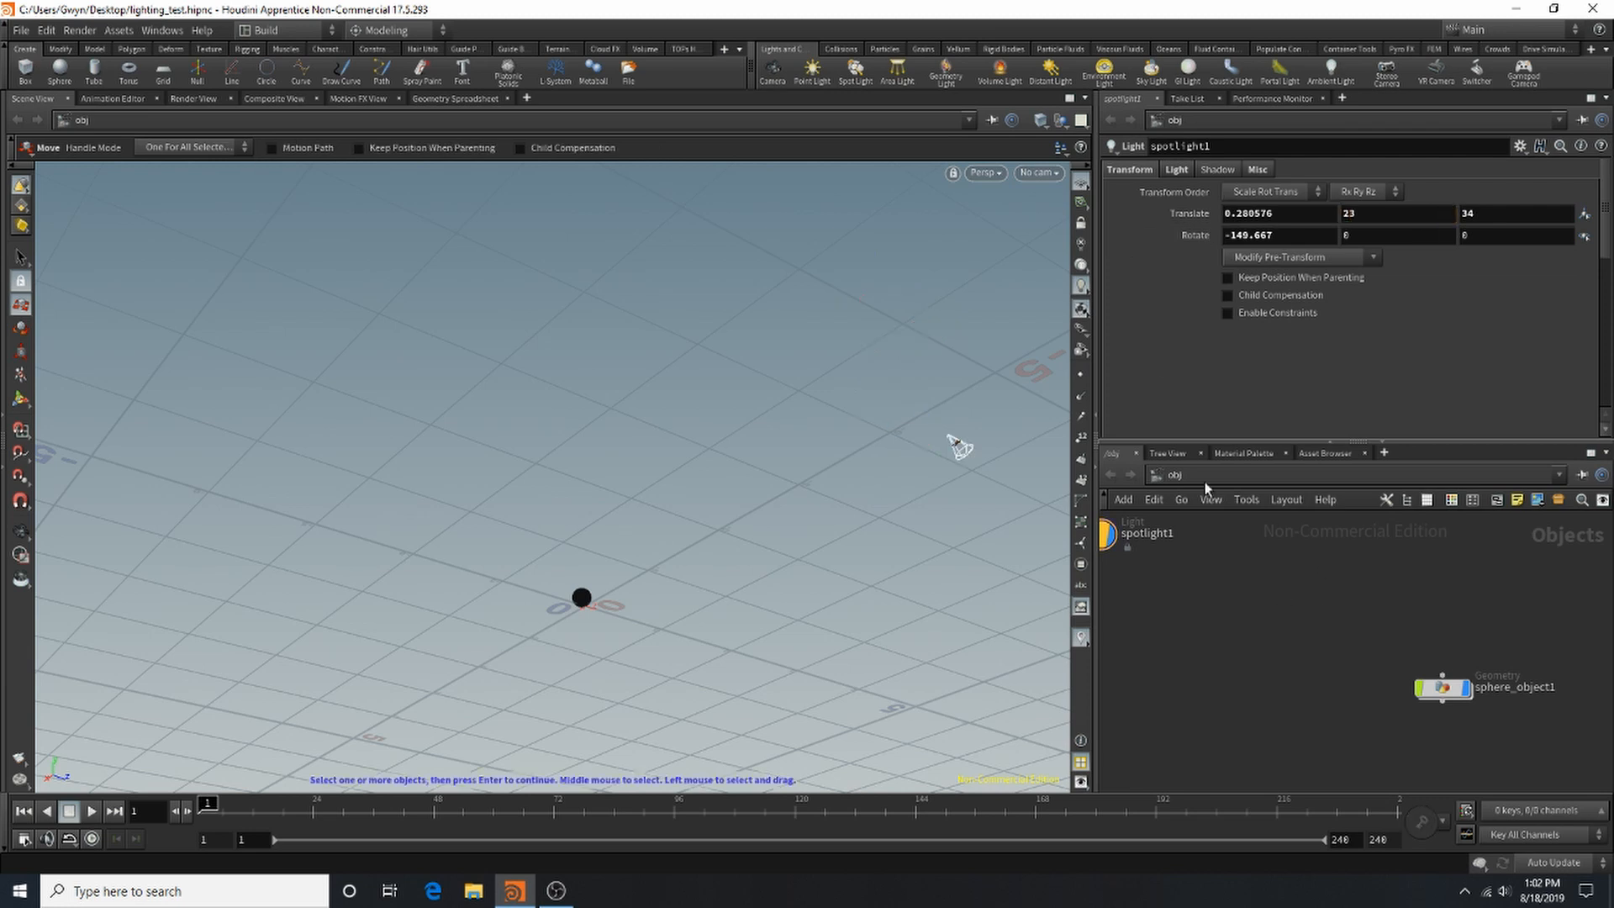
Step: Delete the spotlight from the scene
{"action": "left_click", "coordinate": [956, 447]}
{"action": "key", "text": "Delete"}
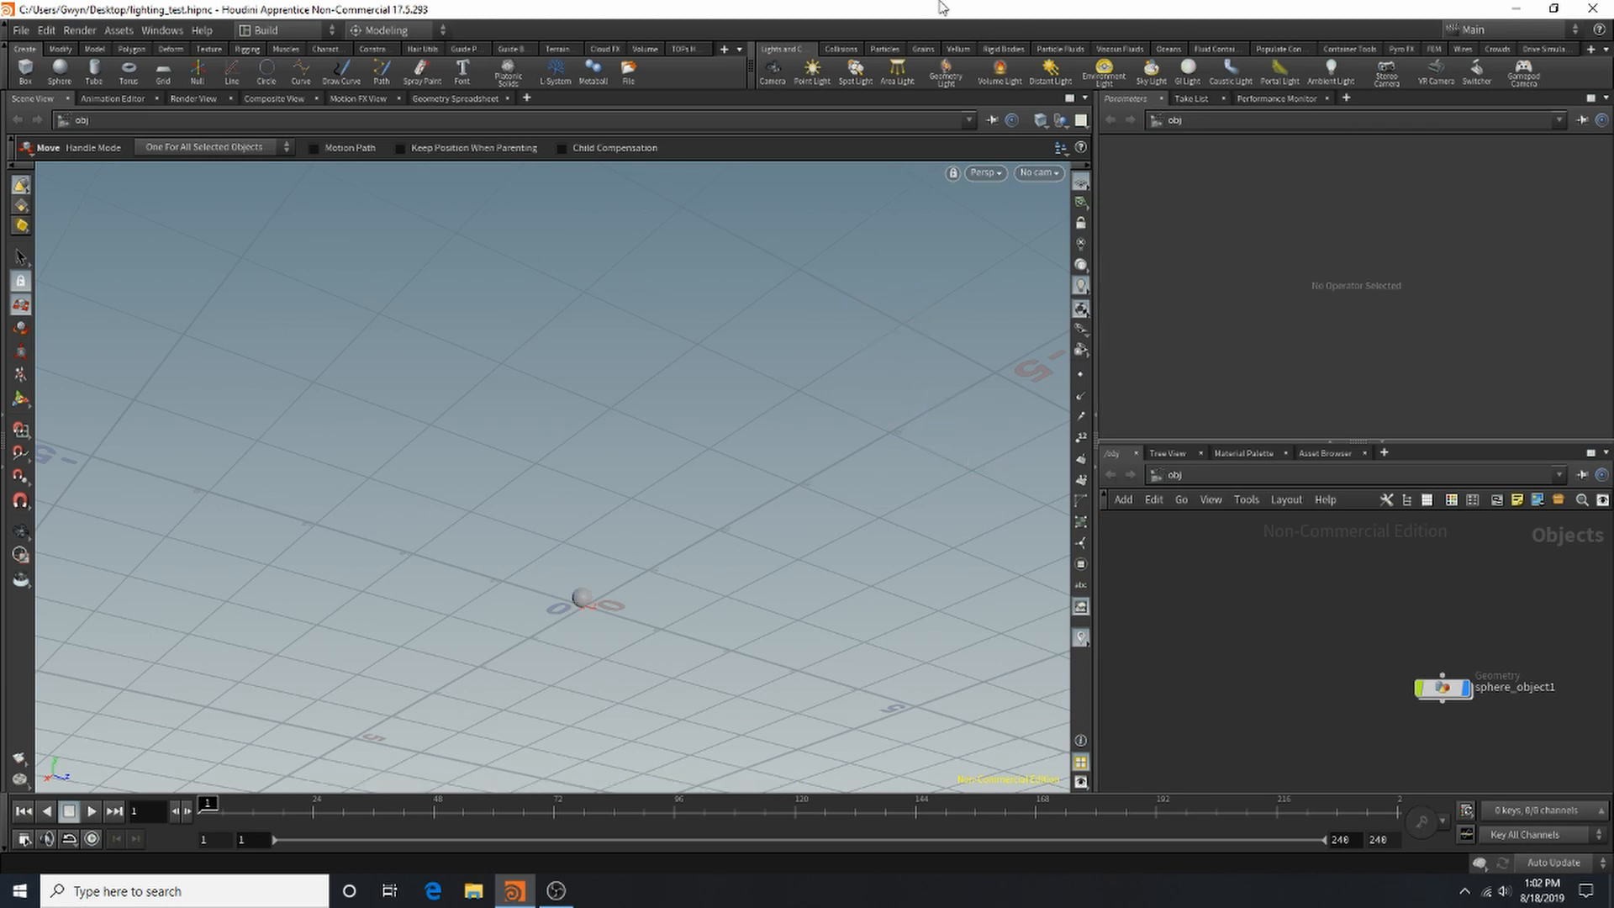
{"action": "key", "text": "Escape"}
Step: Place an area light in the scene above the sphere
{"action": "left_click_drag", "start_coordinate": [714, 421], "coordinate": [594, 544]}
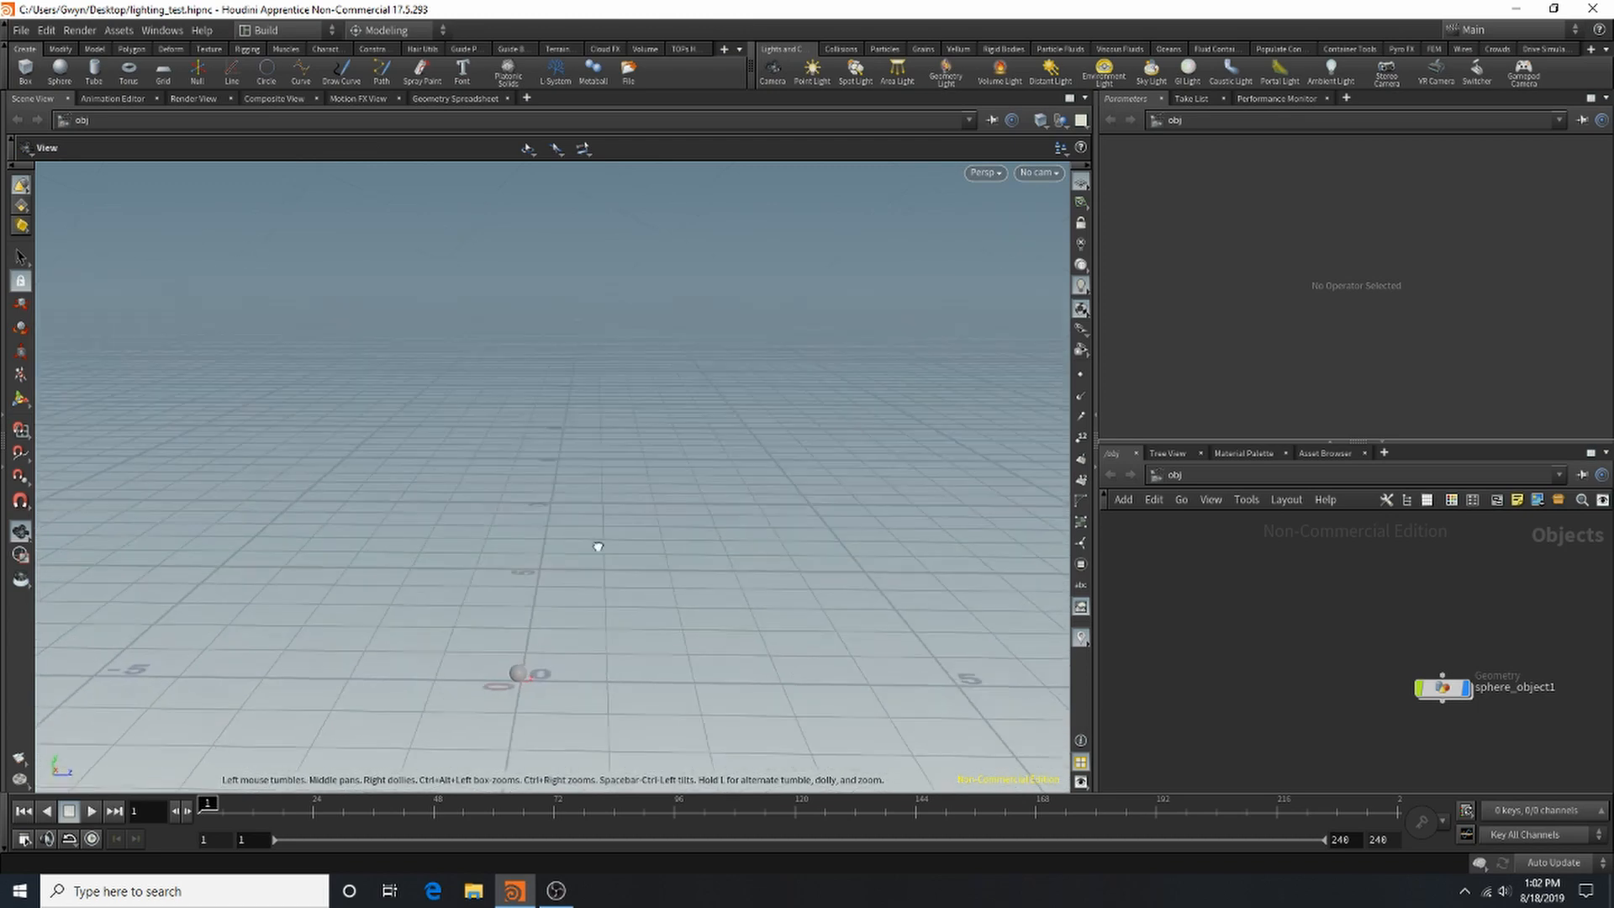
{"action": "middle_click_drag", "start_coordinate": [594, 543], "coordinate": [663, 648]}
{"action": "right_click_drag", "start_coordinate": [663, 648], "coordinate": [709, 638]}
{"action": "middle_click_drag", "start_coordinate": [709, 638], "coordinate": [563, 308]}
{"action": "right_click_drag", "start_coordinate": [563, 308], "coordinate": [923, 320]}
{"action": "middle_click_drag", "start_coordinate": [800, 365], "coordinate": [699, 475]}
{"action": "left_click", "coordinate": [899, 60]}
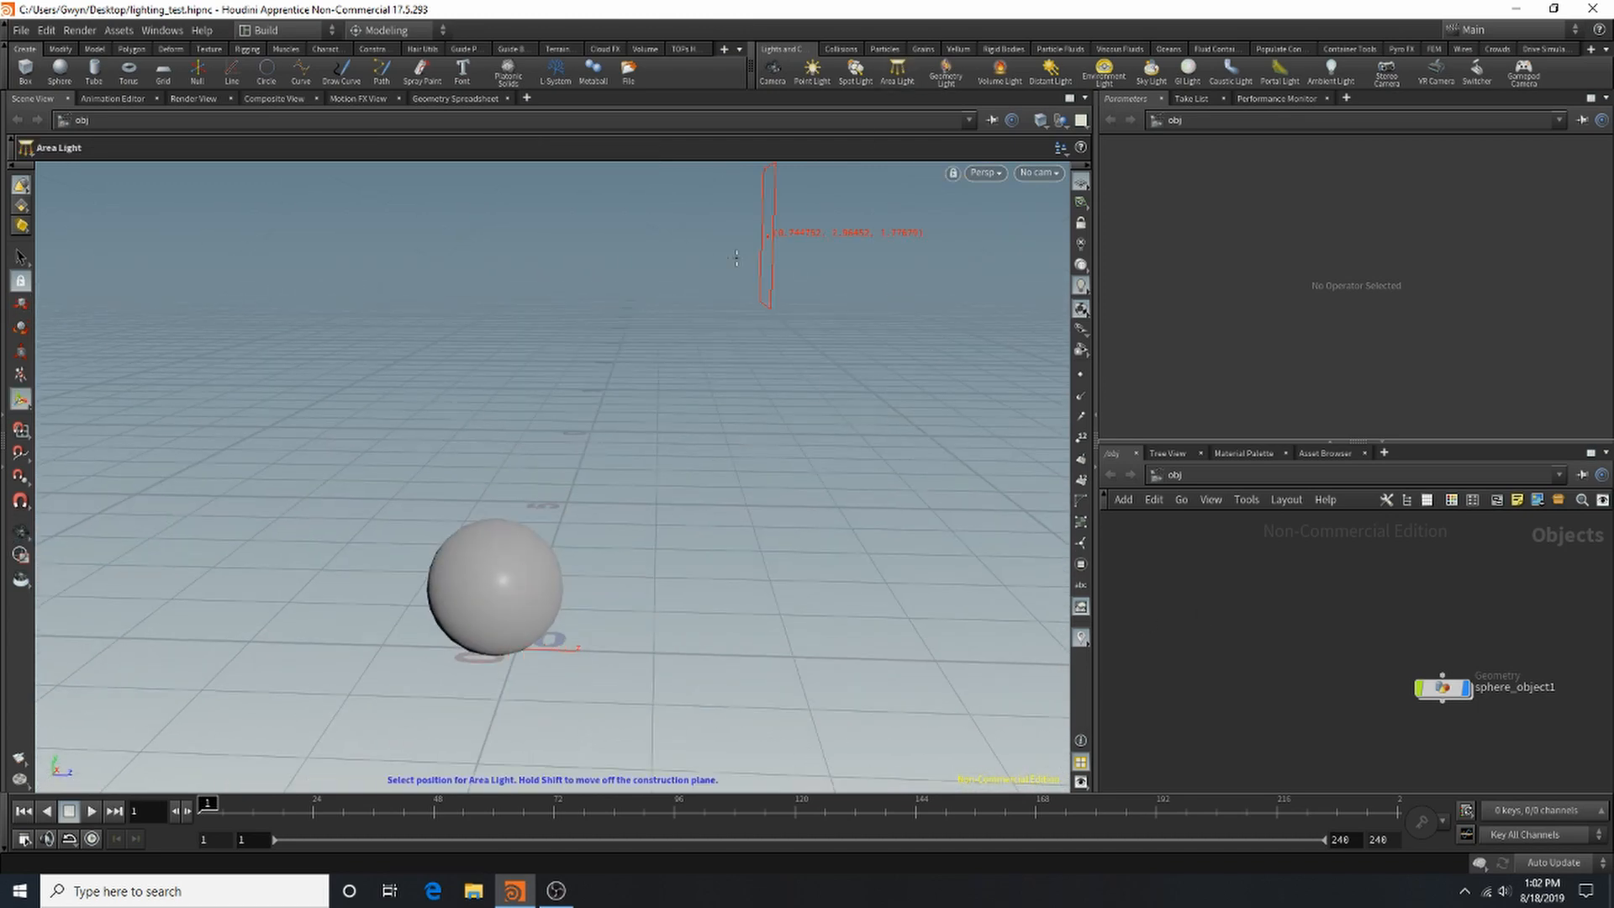
{"action": "left_click", "coordinate": [658, 316]}
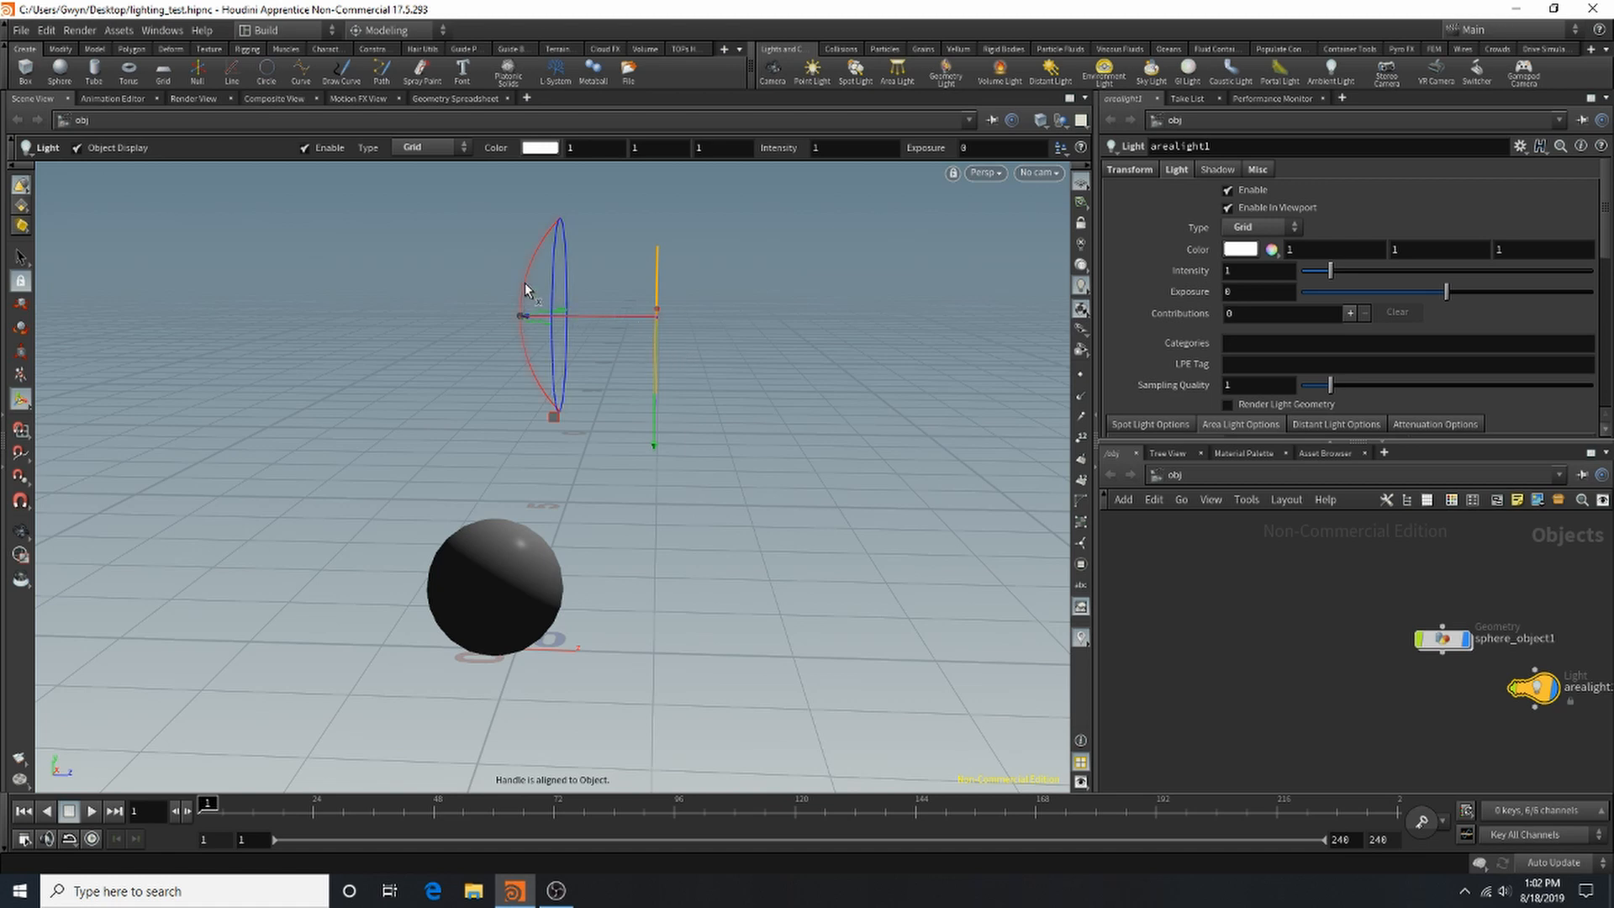
Step: Tilt the area light down toward the sphere and show the scene in the render view
{"action": "left_click_drag", "start_coordinate": [526, 282], "coordinate": [521, 352]}
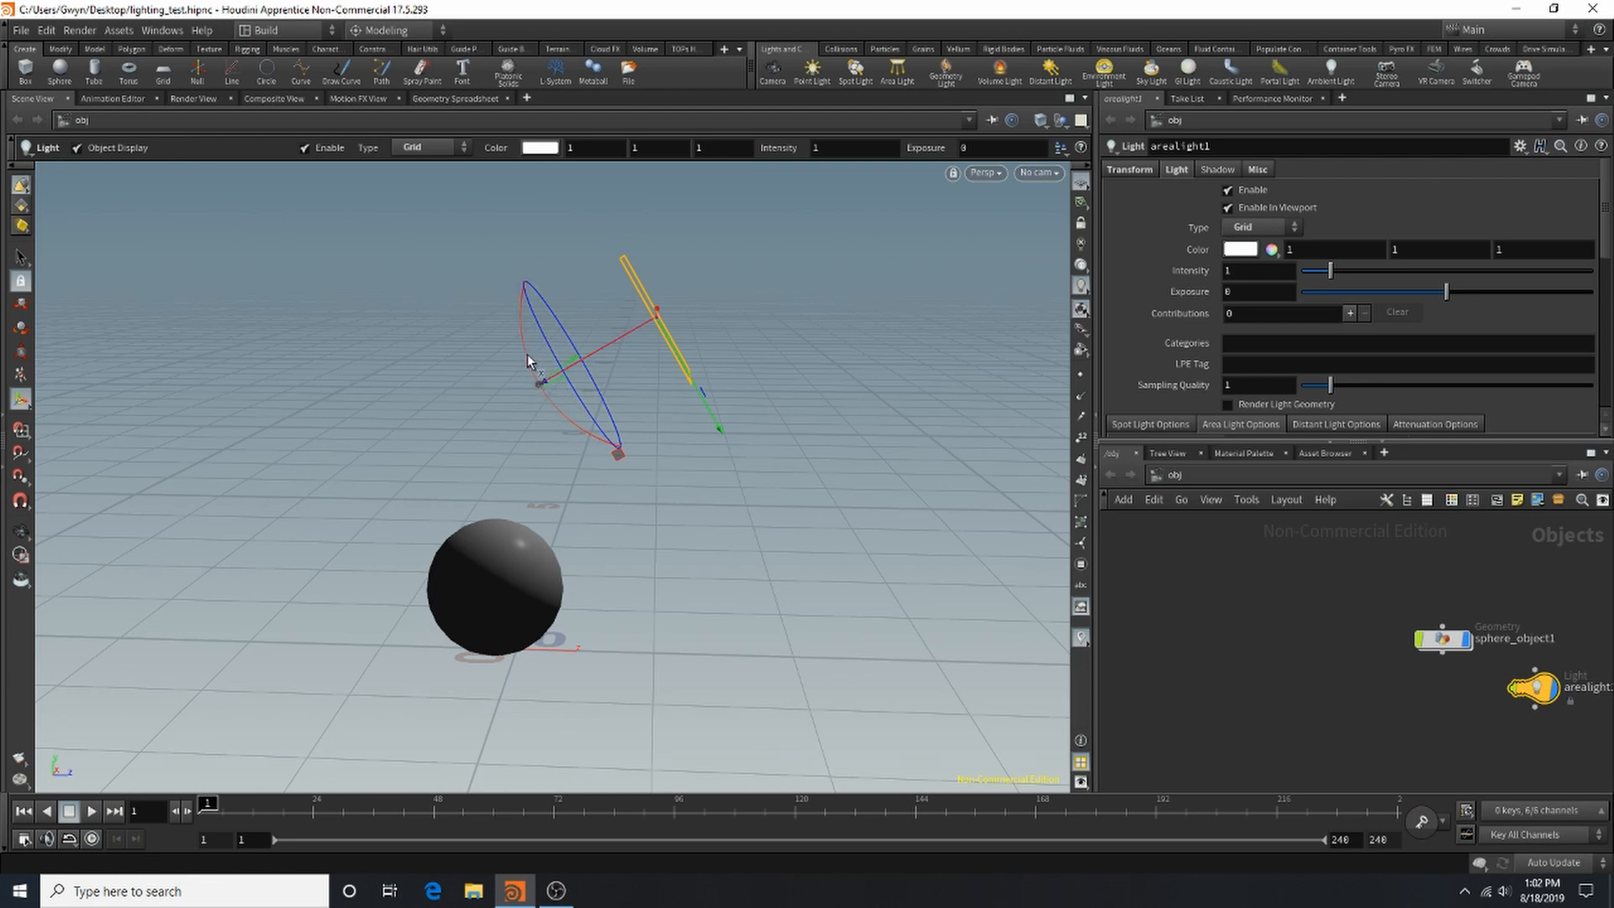
{"action": "left_click_drag", "start_coordinate": [533, 356], "coordinate": [542, 502]}
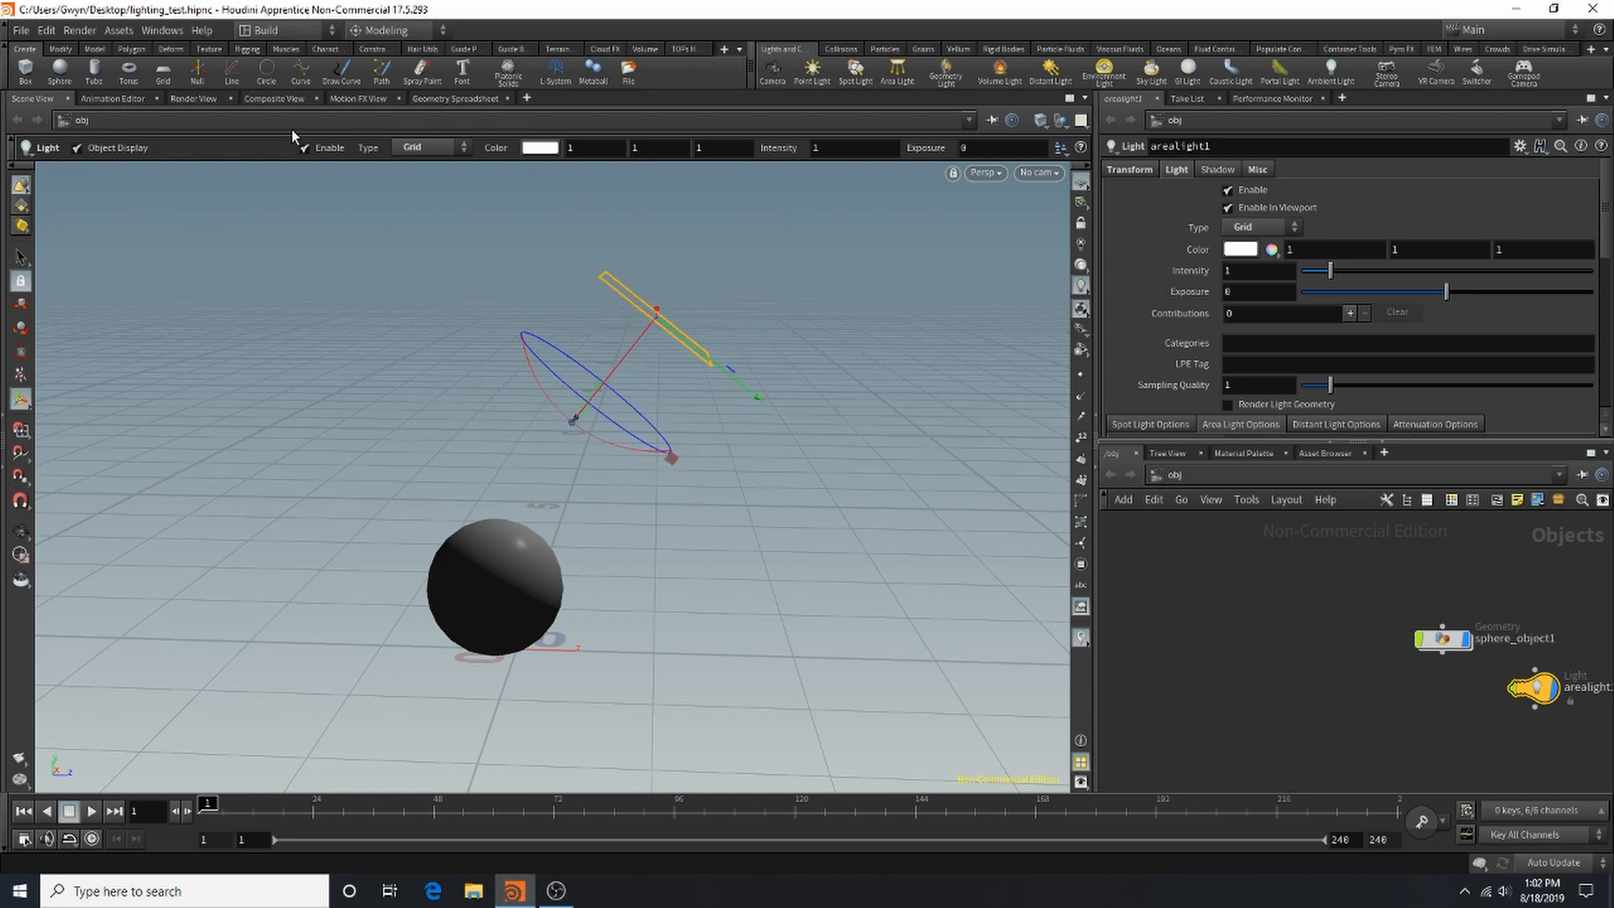
{"action": "left_click", "coordinate": [190, 99]}
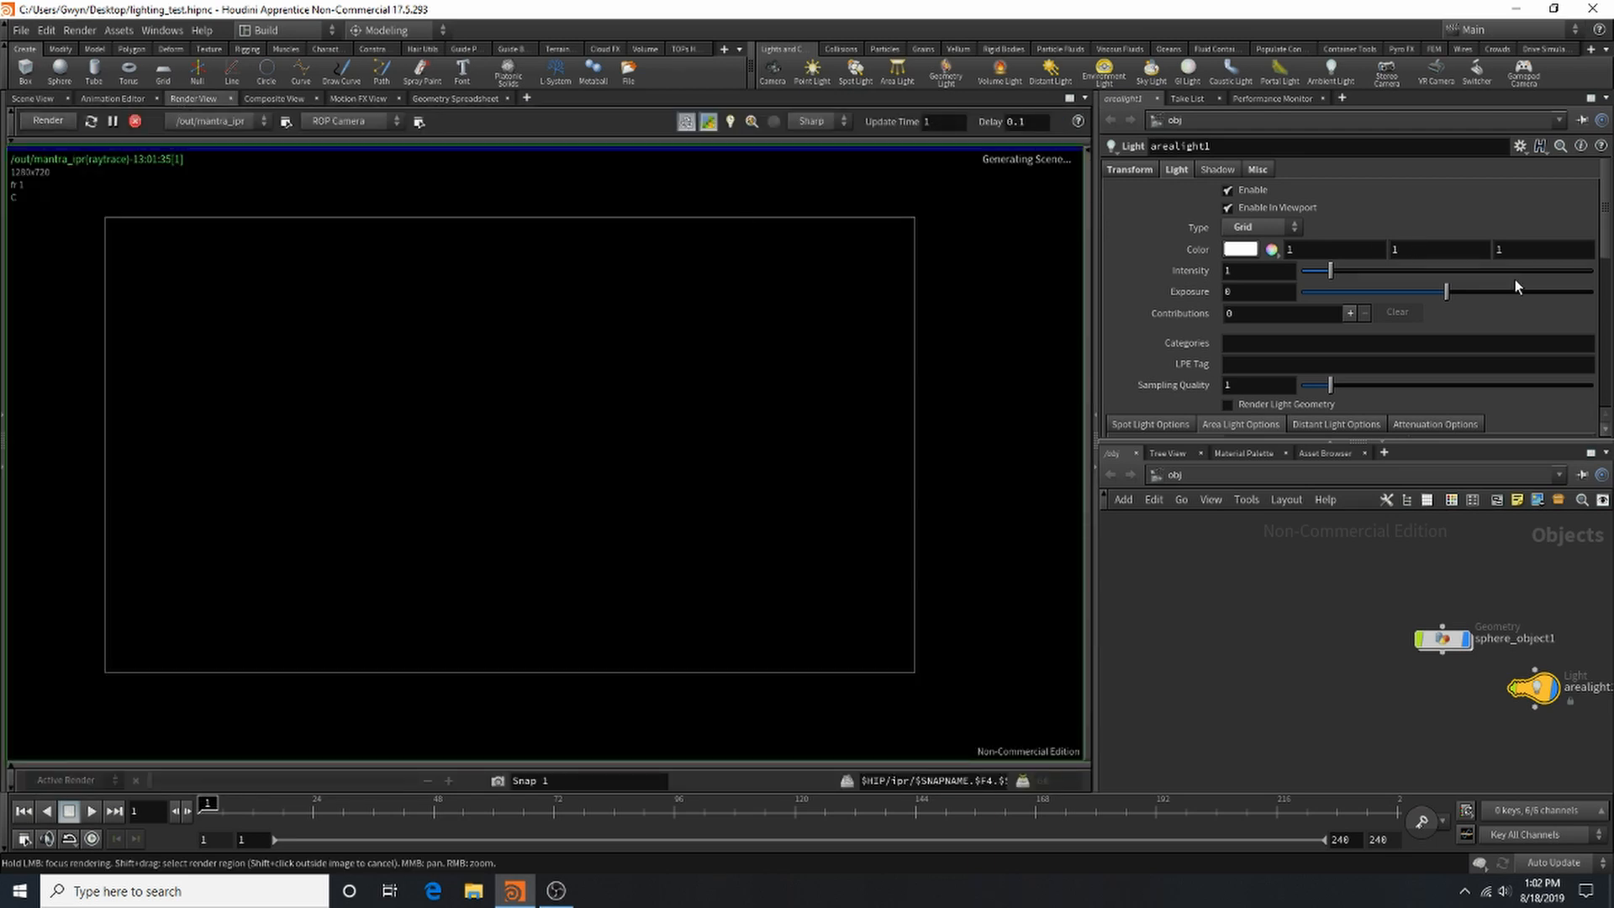
Step: Set the area light's color to cyan by lowering its red component to 0.107
{"action": "left_click", "coordinate": [1225, 249]}
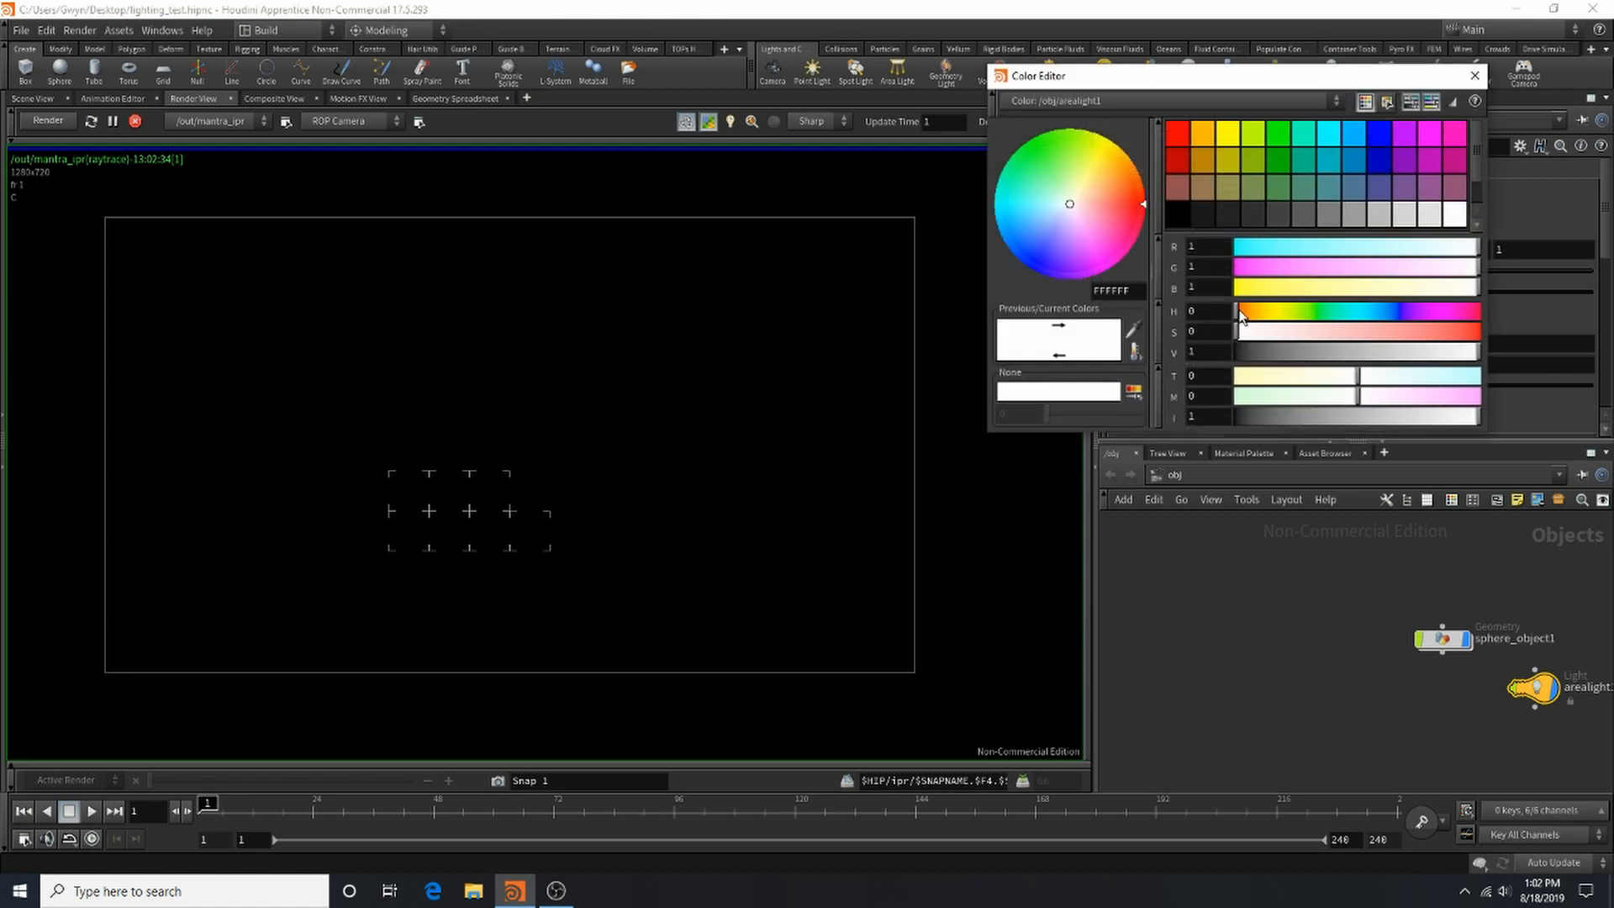
{"action": "left_click_drag", "start_coordinate": [1300, 248], "coordinate": [1263, 256]}
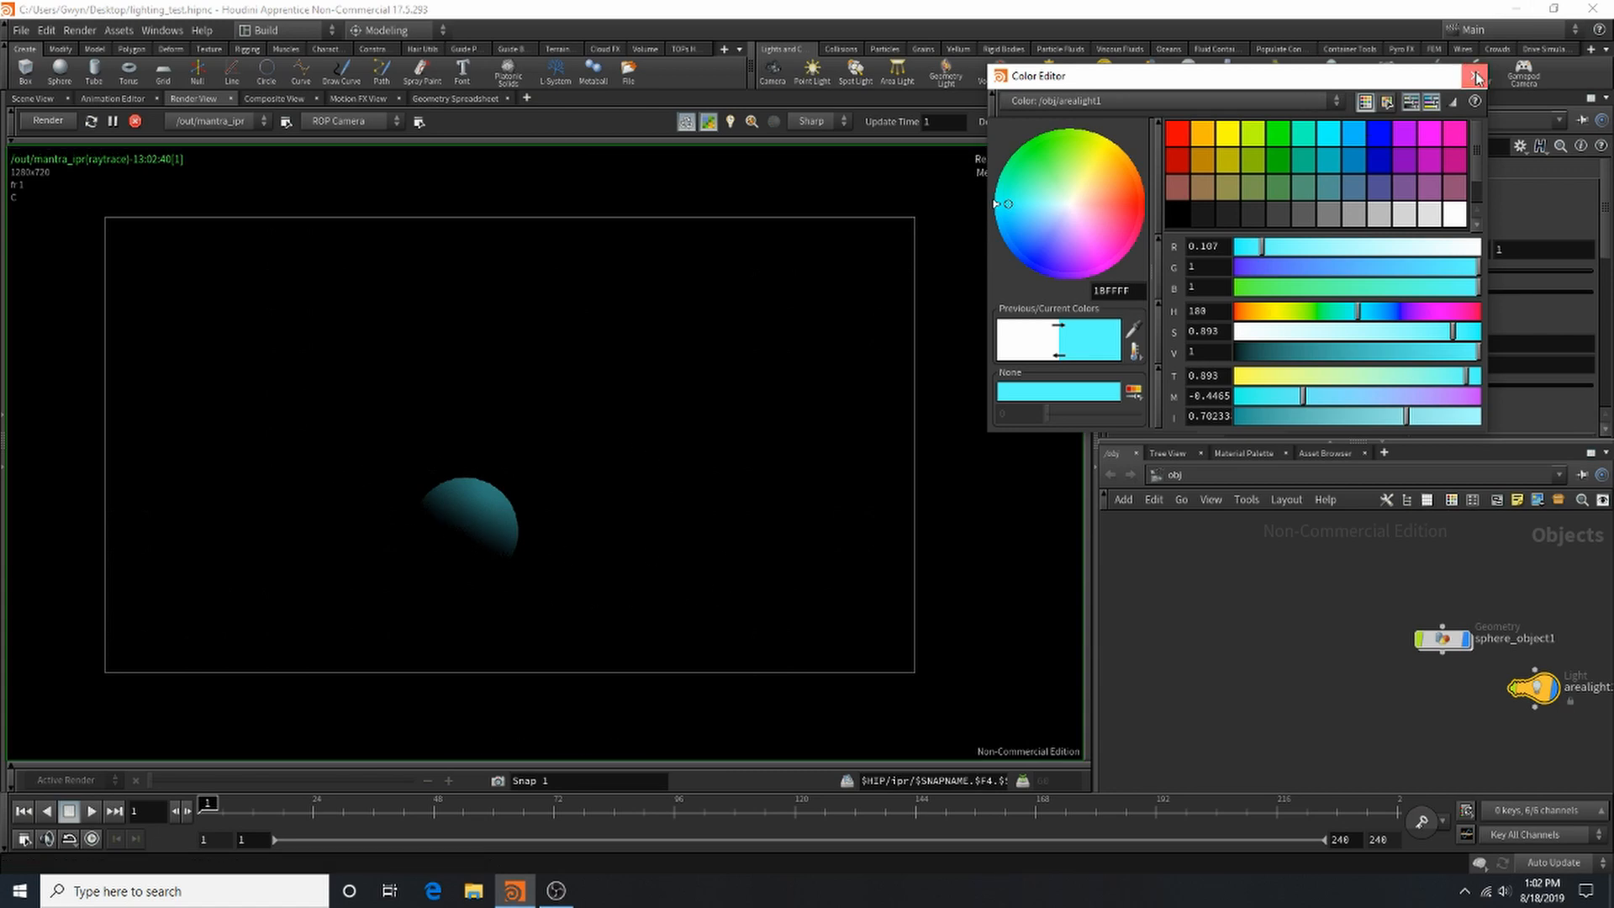
{"action": "left_click", "coordinate": [1476, 78]}
Step: Try the Geometry type on the area light and toggle its Enable and Enable In Viewport options
{"action": "left_click", "coordinate": [1286, 230]}
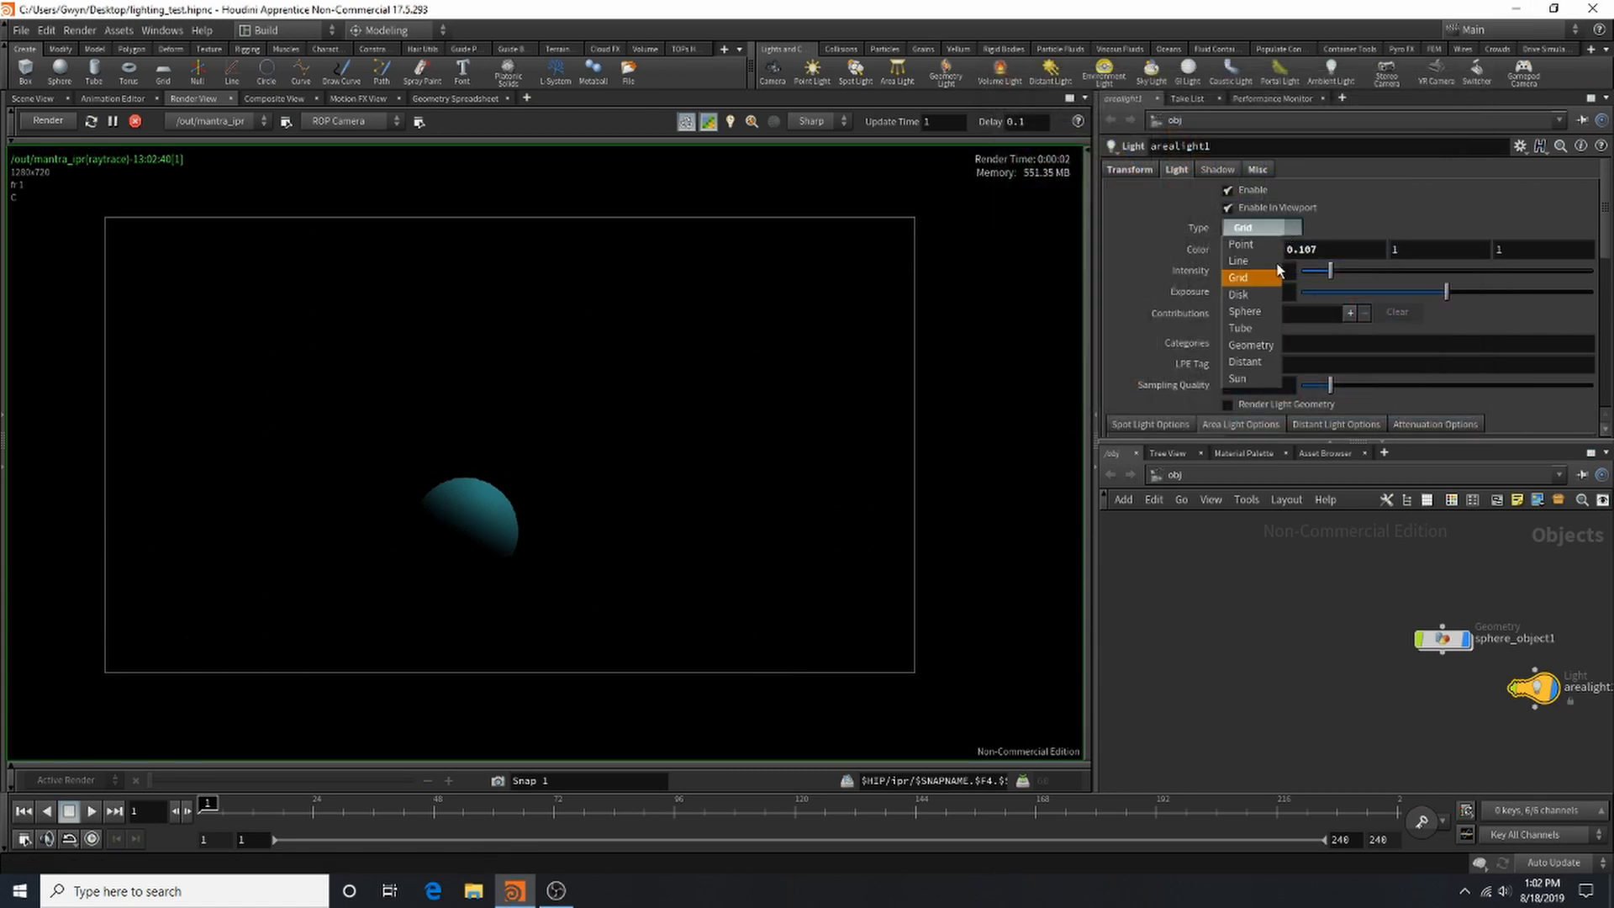
{"action": "left_click", "coordinate": [1263, 341]}
{"action": "left_click", "coordinate": [1273, 210]}
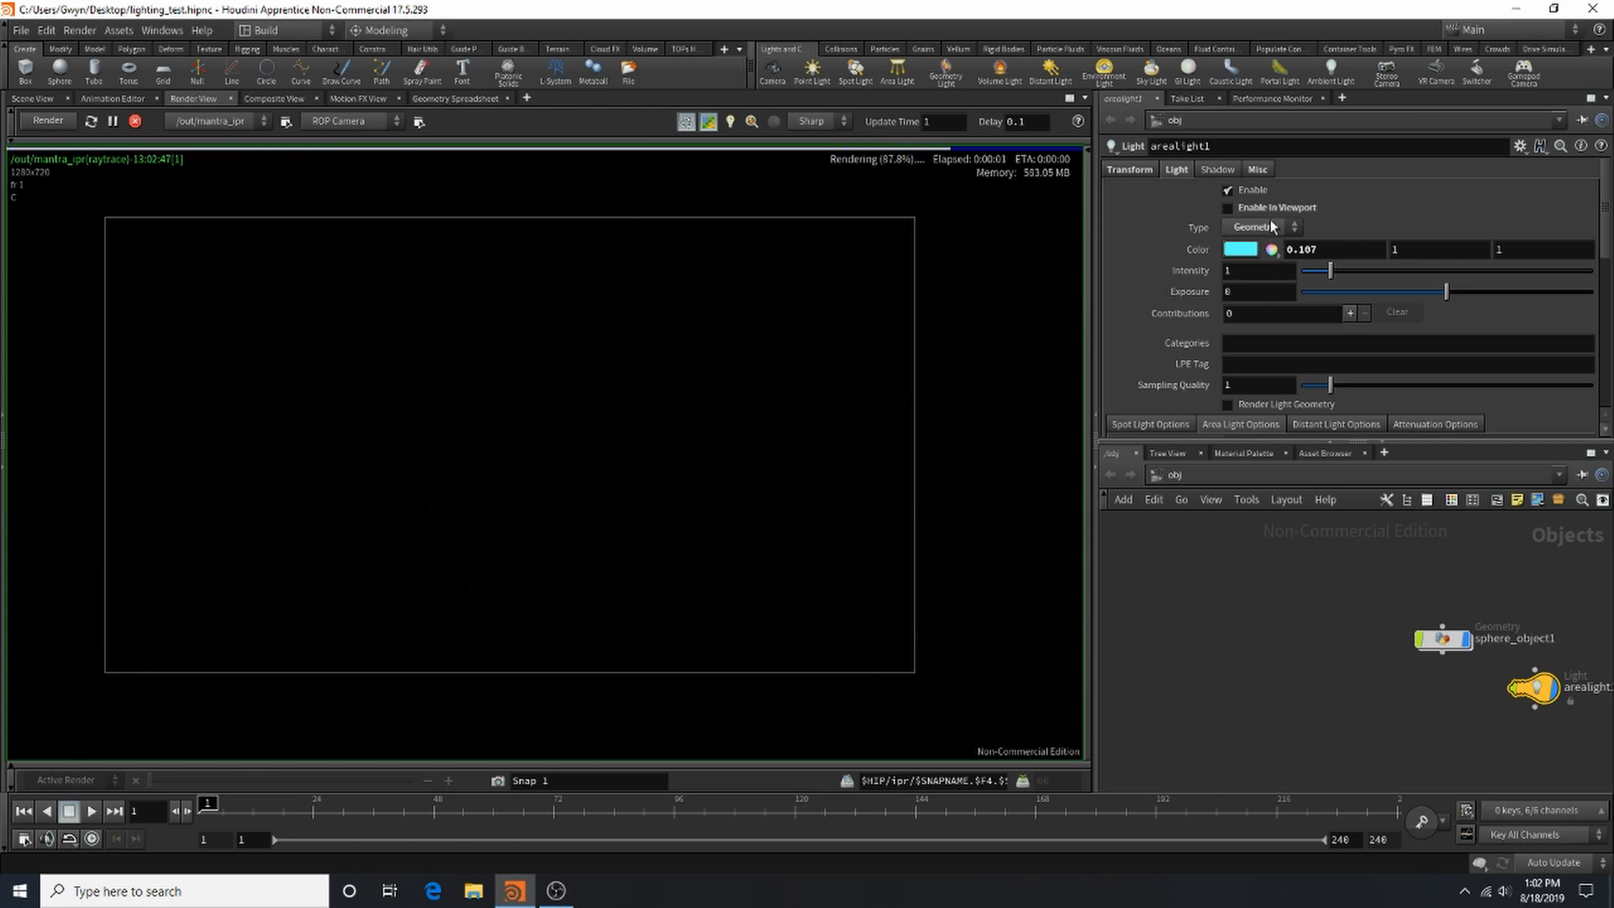
{"action": "left_click", "coordinate": [1268, 226]}
{"action": "left_click", "coordinate": [1267, 225]}
{"action": "left_click", "coordinate": [1260, 206]}
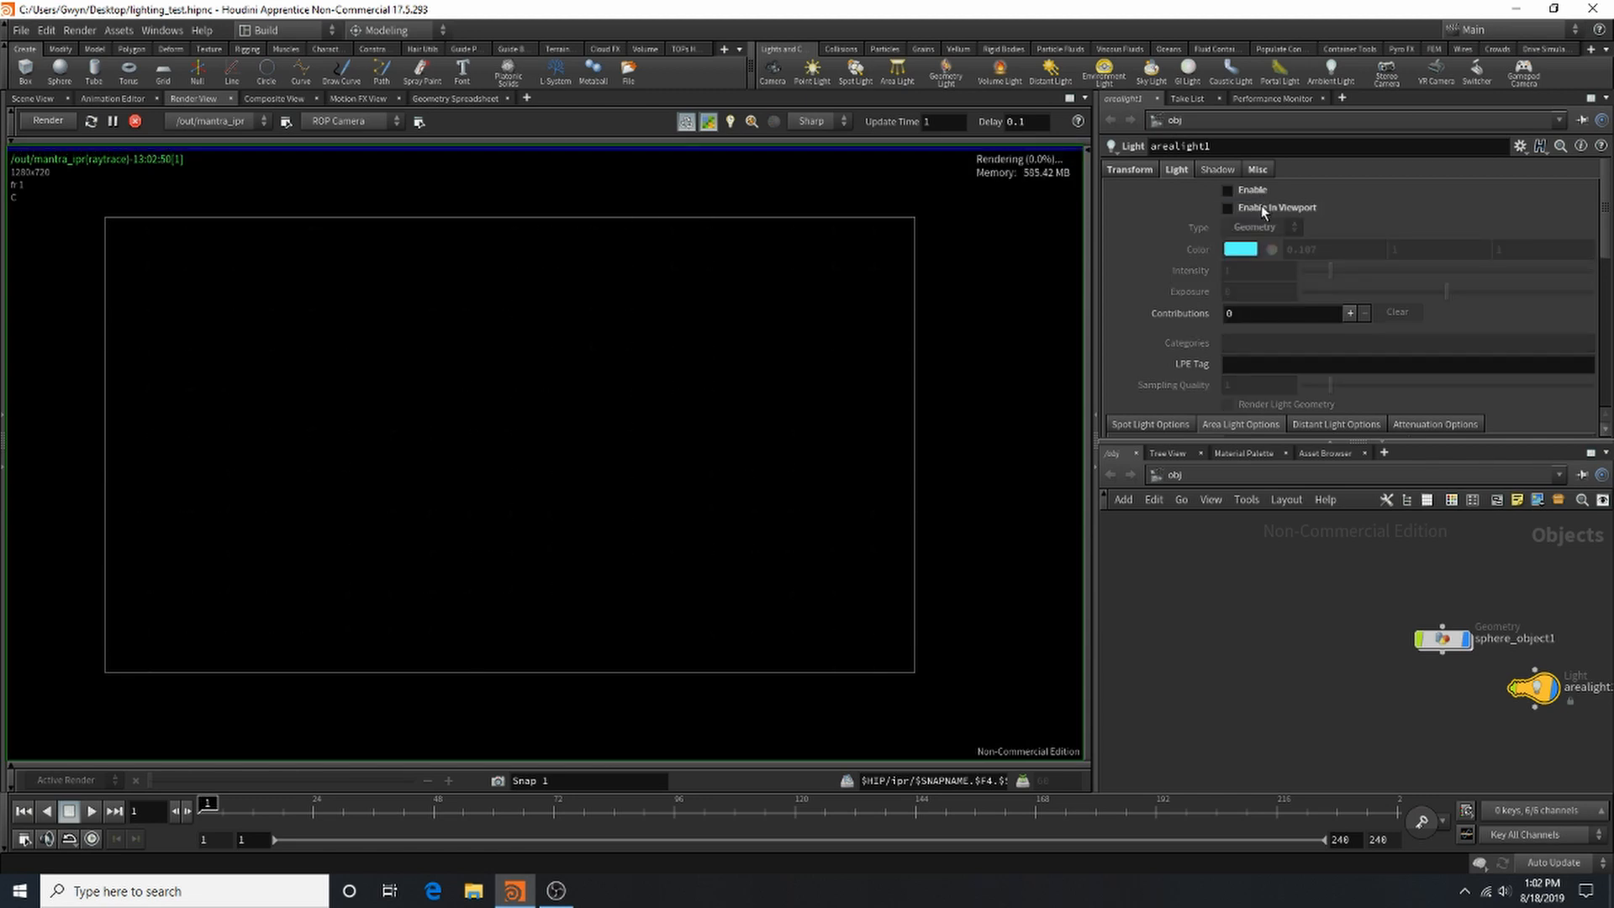
Step: Render the light with the Disk type for comparison and finish with its type set to Distant
{"action": "left_click", "coordinate": [1250, 226]}
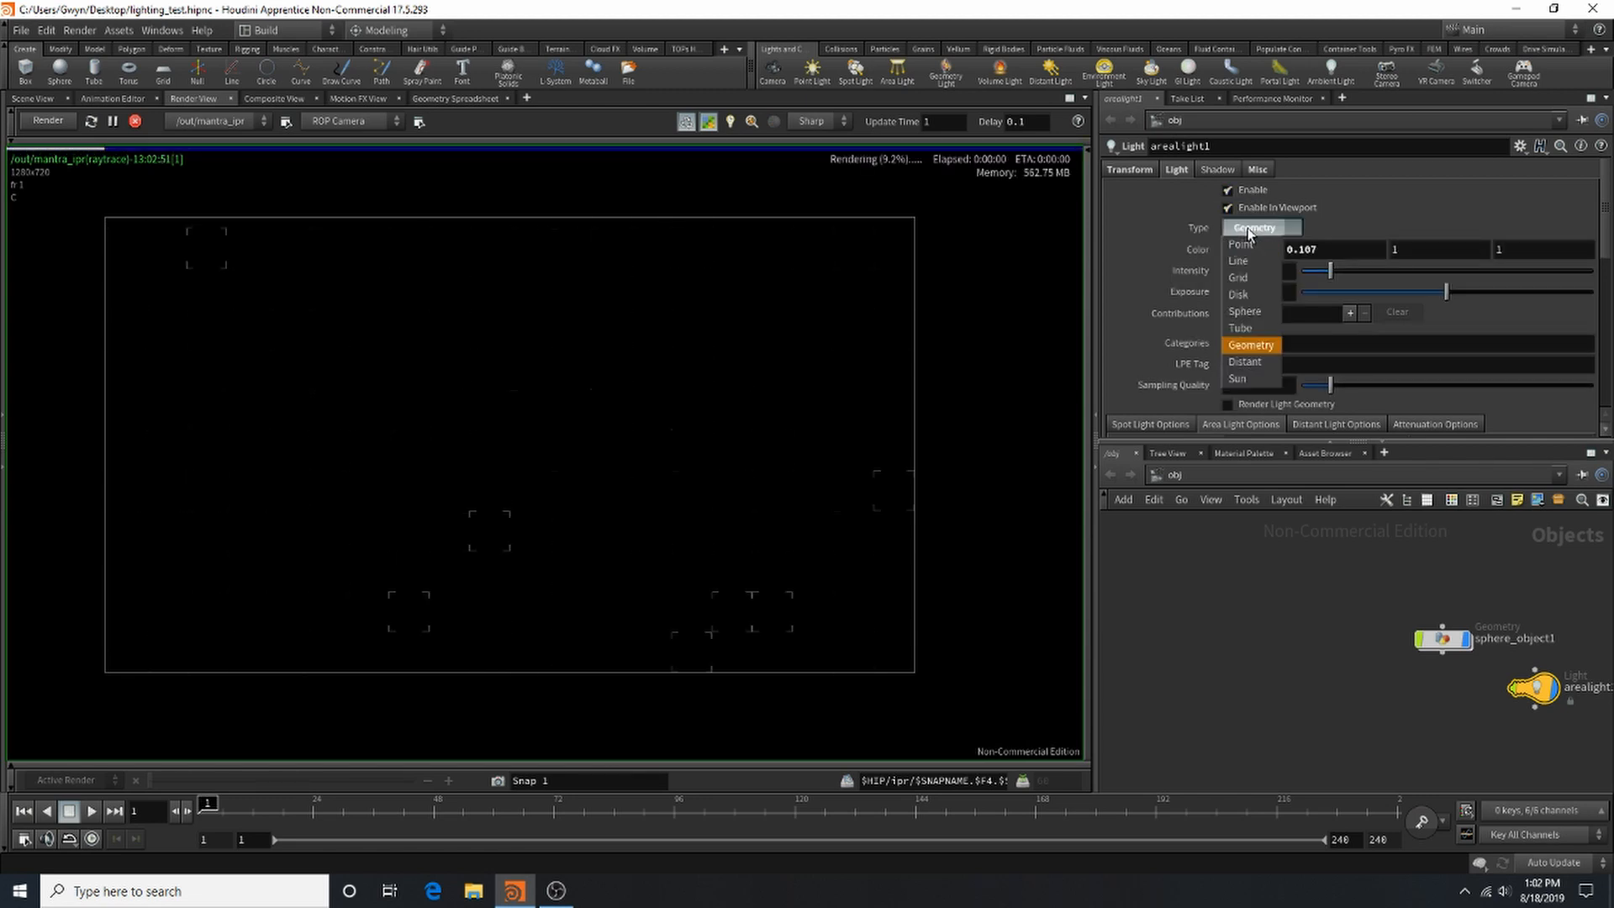
{"action": "left_click", "coordinate": [1242, 299]}
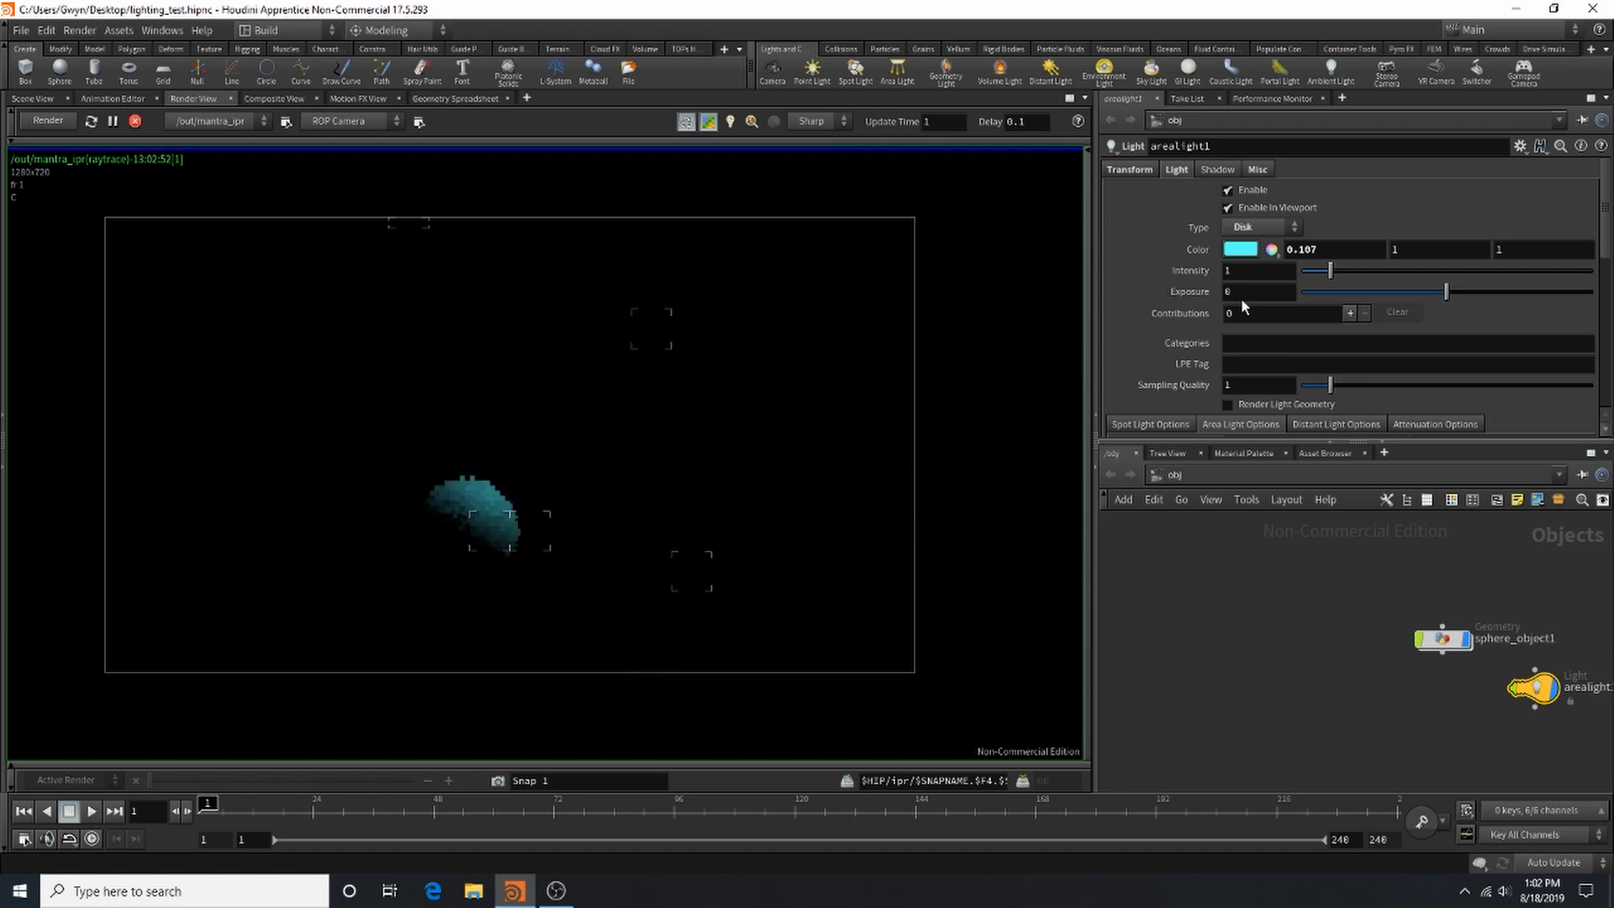
{"action": "left_click", "coordinate": [1257, 226]}
{"action": "left_click", "coordinate": [1245, 361]}
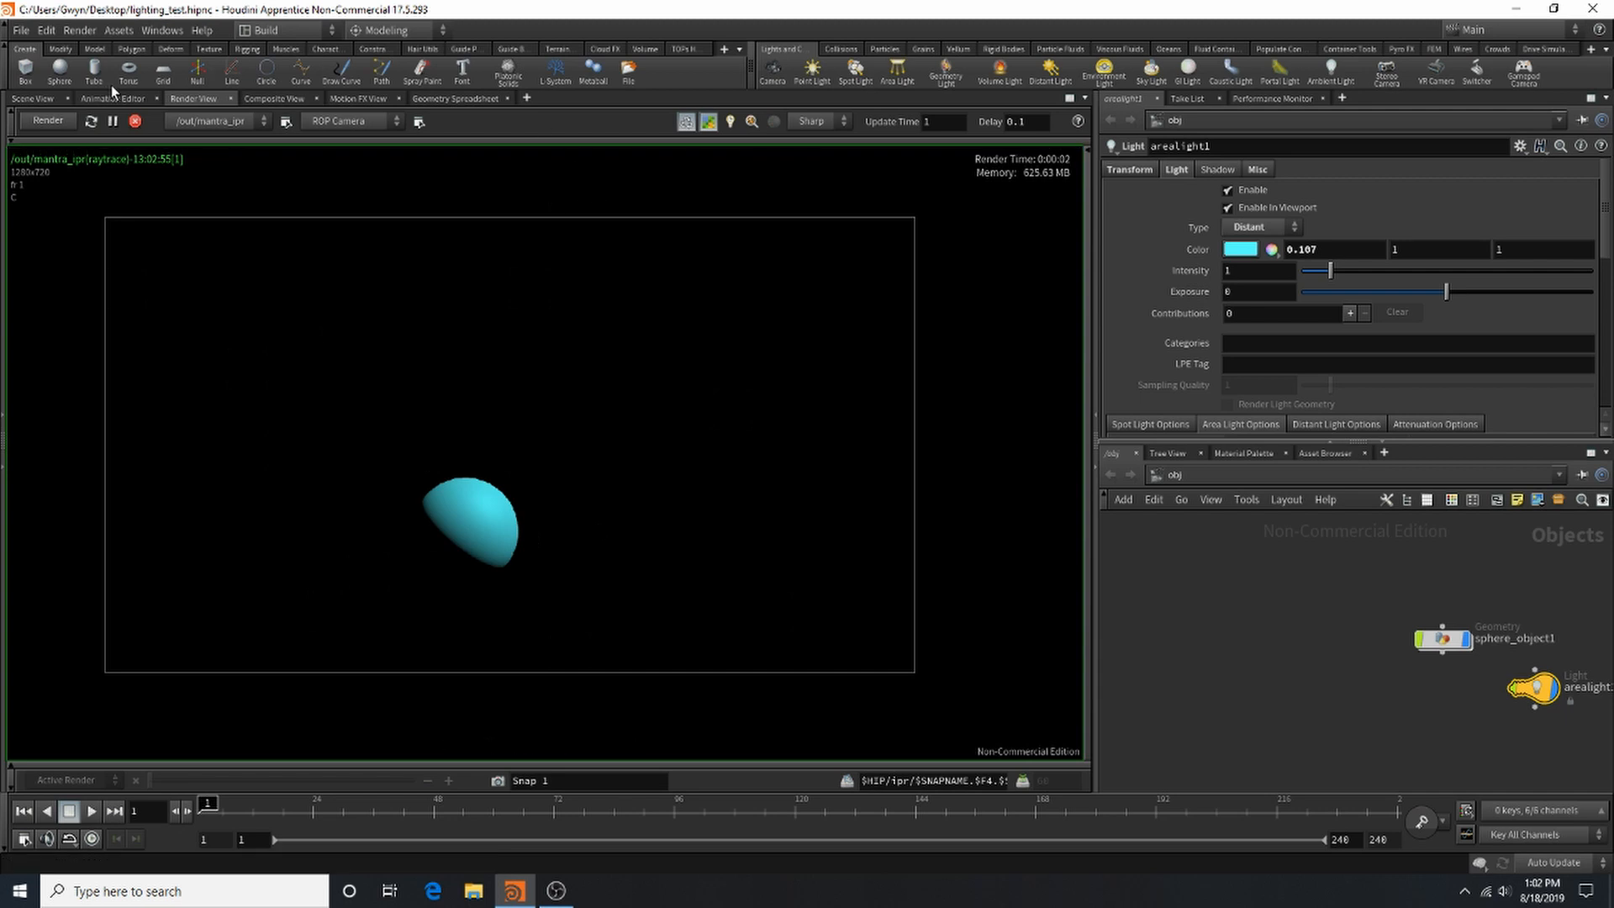
Step: Return to the scene view, move the area light's node away from the sphere's node, and delete the light
{"action": "left_click", "coordinate": [33, 98]}
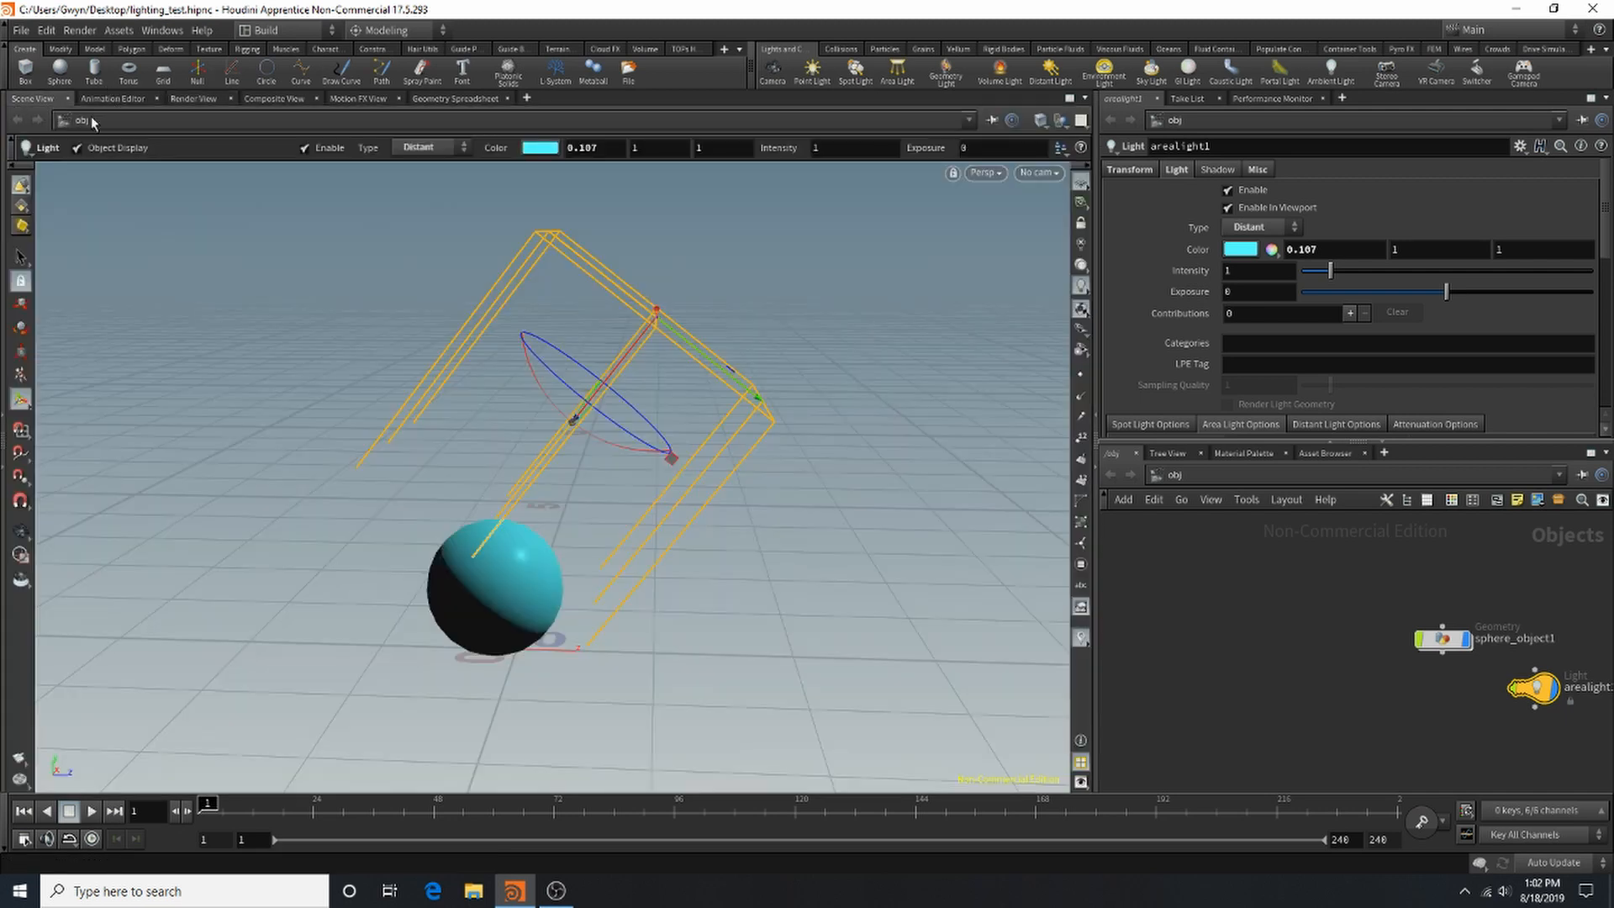
{"action": "left_click_drag", "start_coordinate": [1528, 691], "coordinate": [1201, 601]}
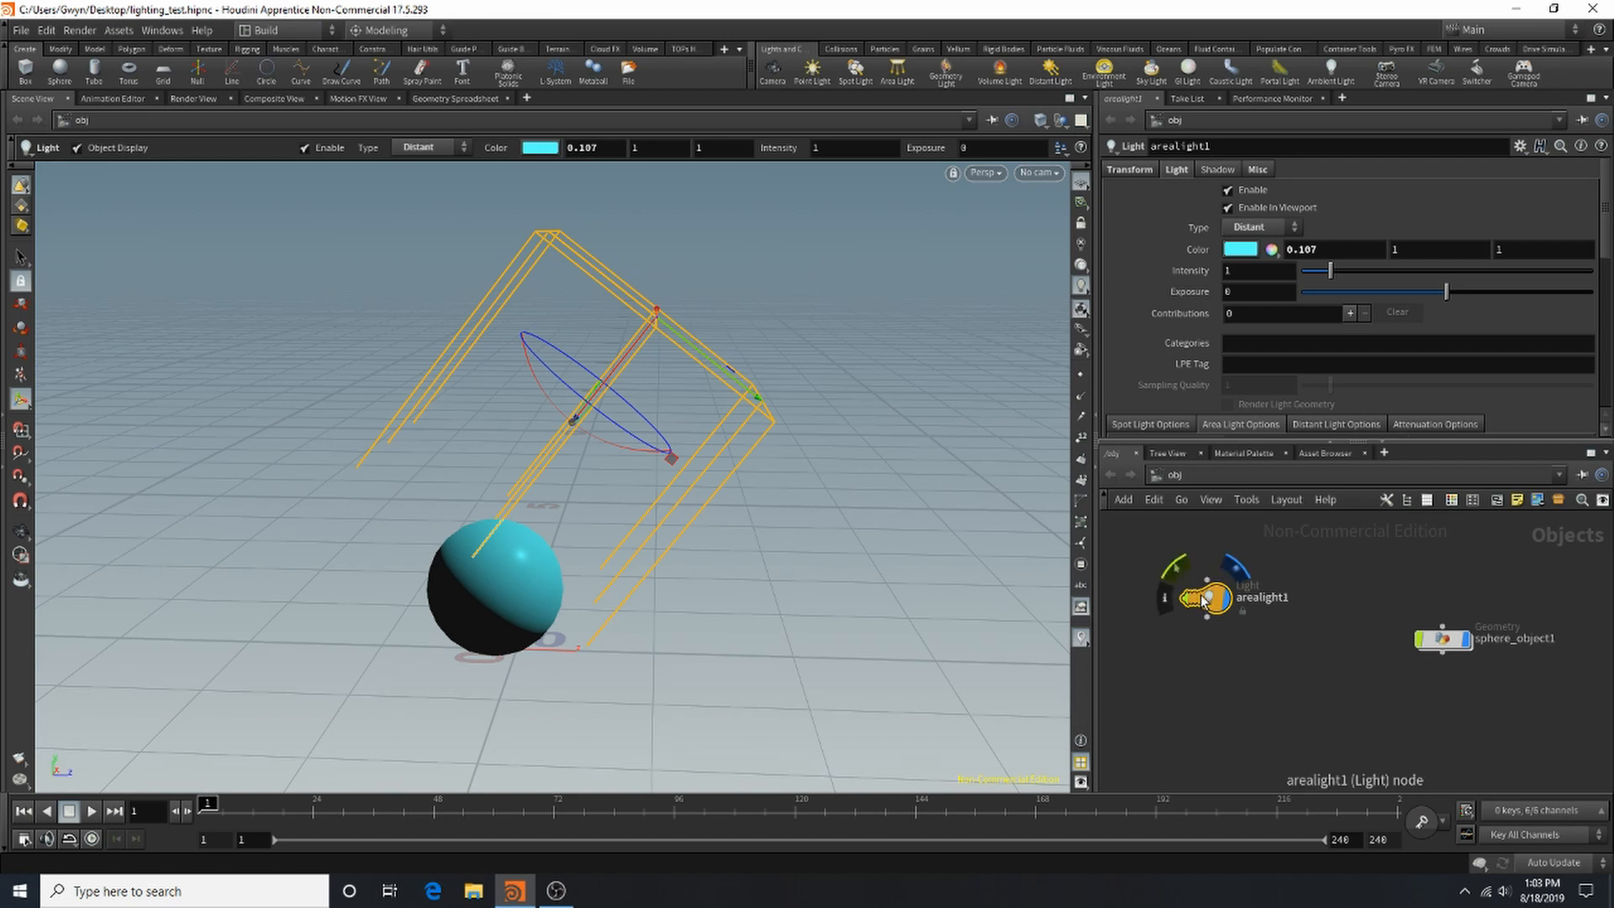
{"action": "key", "text": "Delete"}
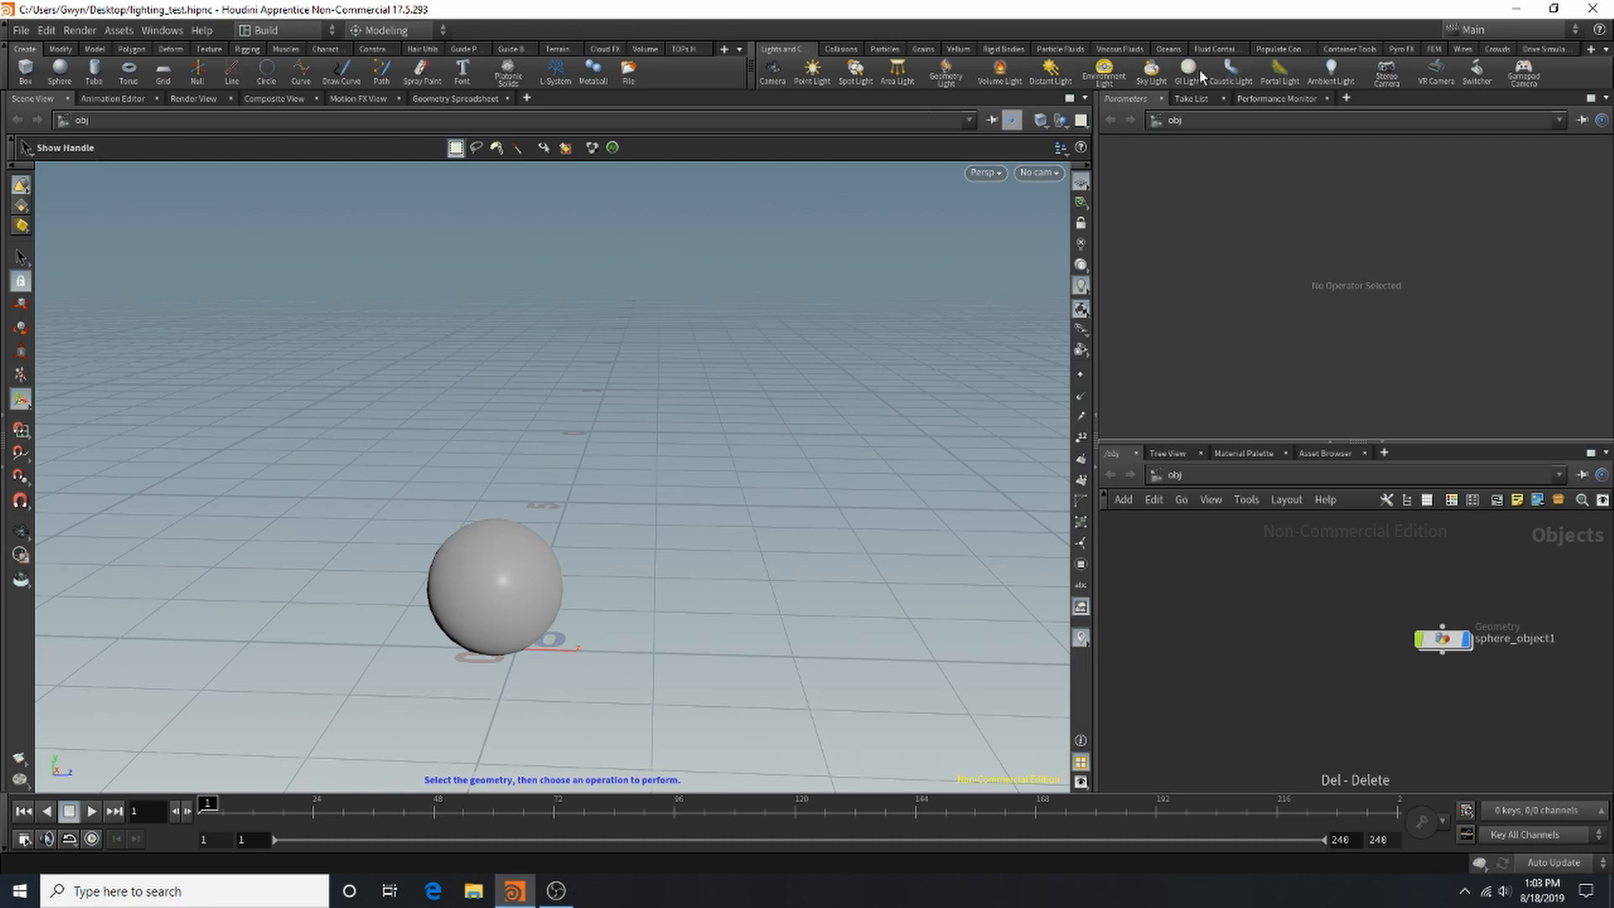
Step: Place a distant light above the sphere and rotate it to point straight down
{"action": "left_click", "coordinate": [1051, 70]}
{"action": "left_click", "coordinate": [569, 294]}
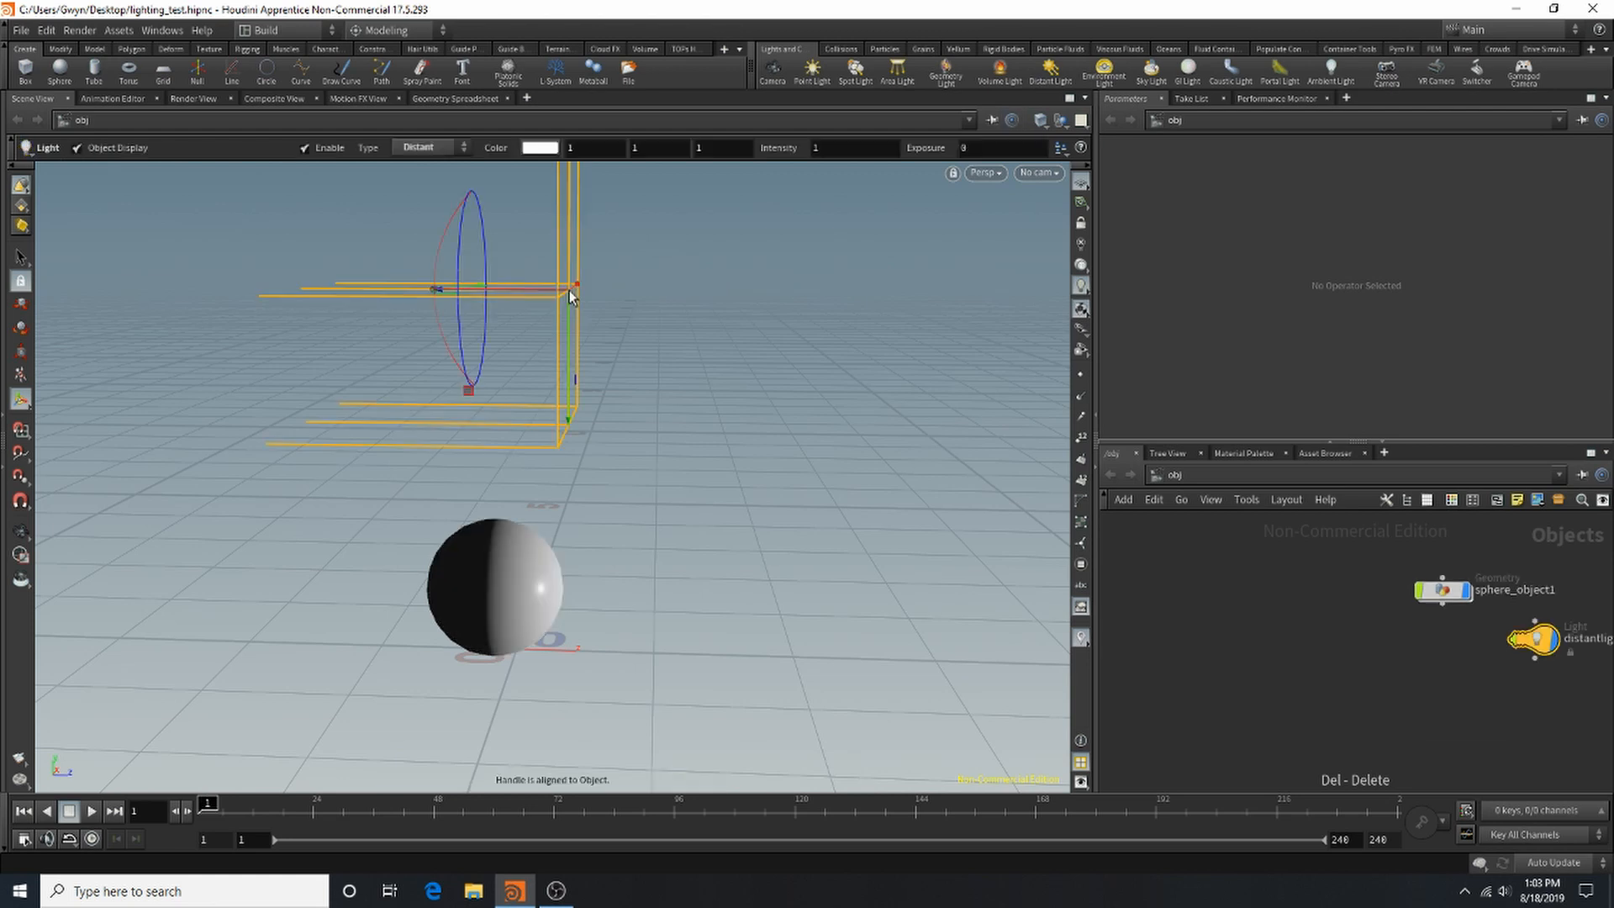
{"action": "left_click_drag", "start_coordinate": [458, 240], "coordinate": [483, 485]}
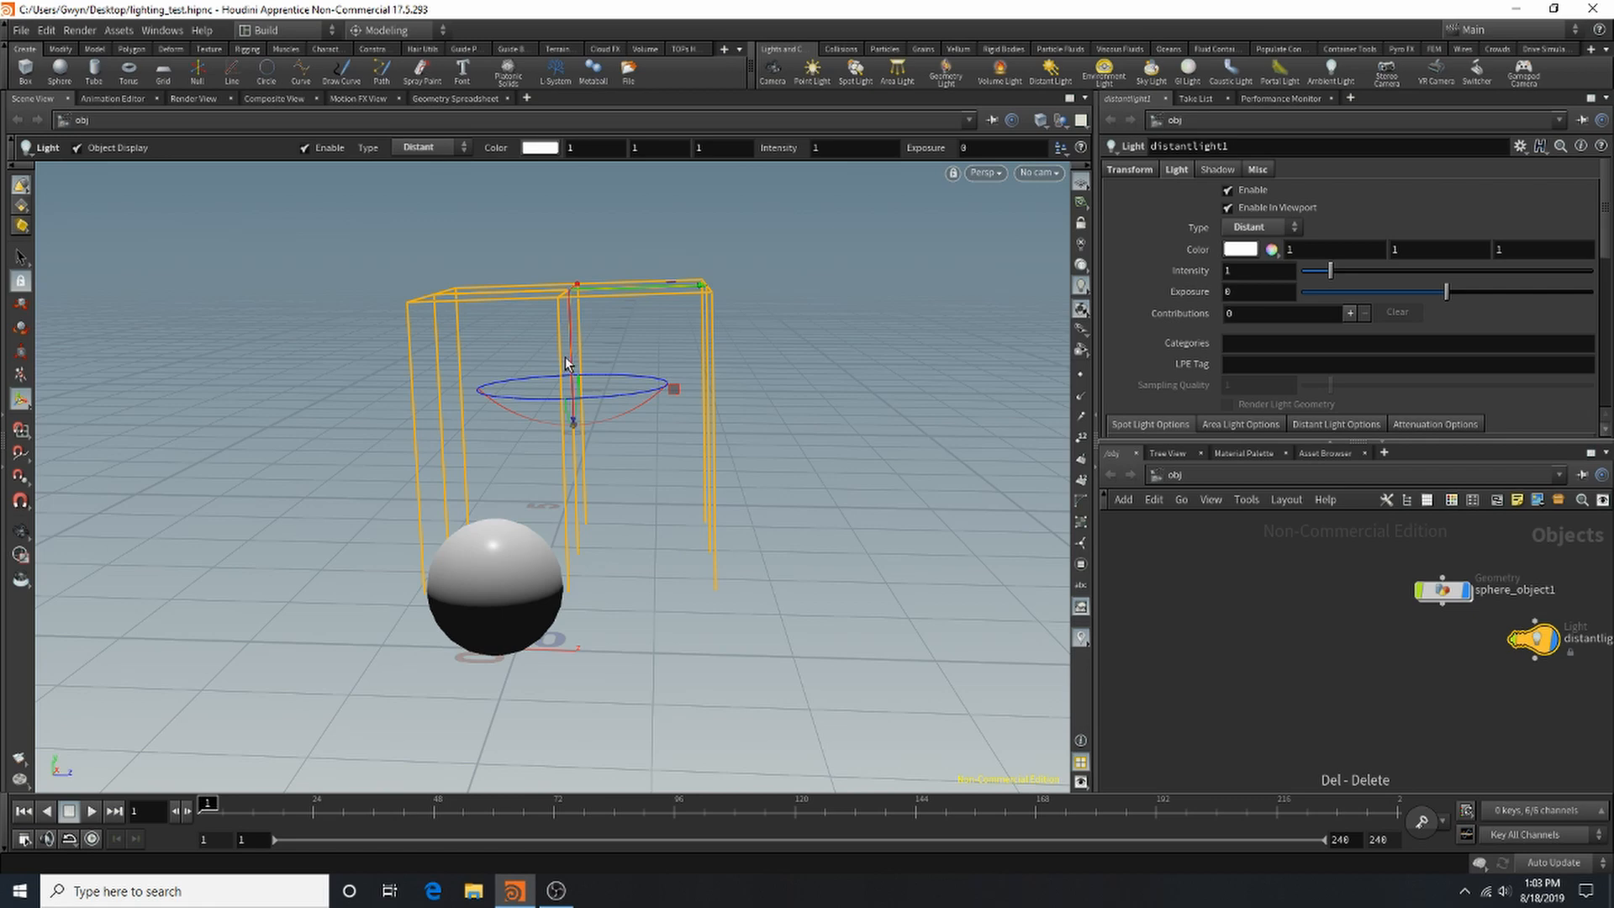
Step: Tilt the distant light slightly so its rays fall on the sphere at an angle
{"action": "left_click_drag", "start_coordinate": [703, 324], "coordinate": [538, 406], "text": "alt"}
{"action": "left_click_drag", "start_coordinate": [481, 269], "coordinate": [501, 173]}
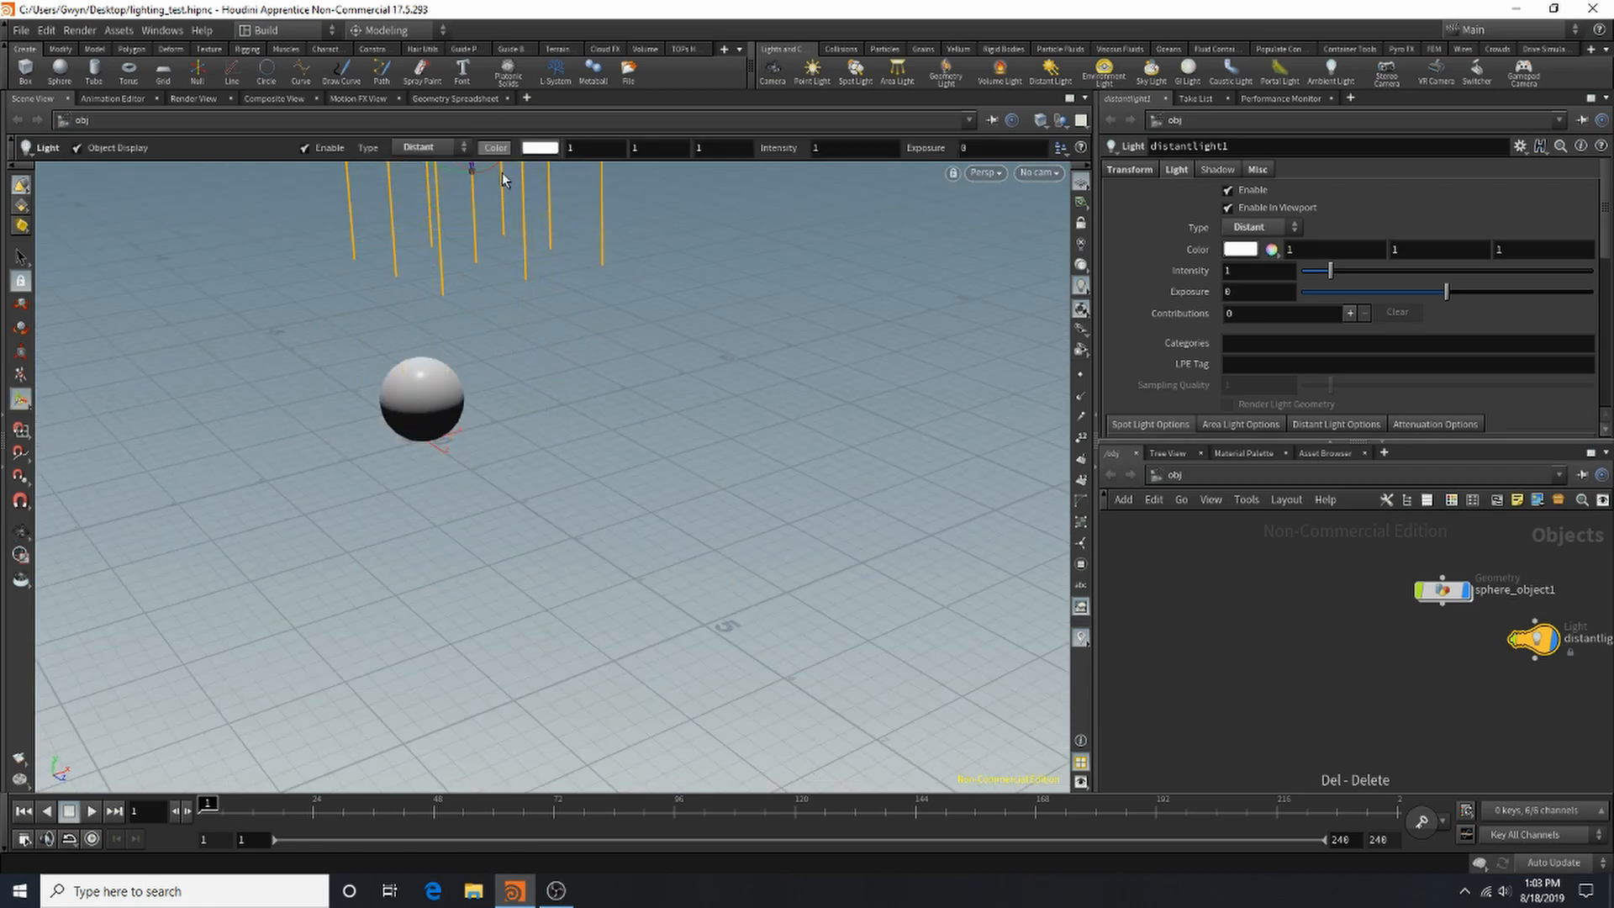
{"action": "middle_click_drag", "start_coordinate": [534, 336], "coordinate": [615, 492], "text": "alt"}
{"action": "left_click_drag", "start_coordinate": [501, 447], "coordinate": [496, 370], "text": "alt"}
Step: Review the distant light's spot, area, distant and attenuation options
{"action": "scroll", "coordinate": [1279, 331], "scroll_direction": "down", "scroll_amount": 3}
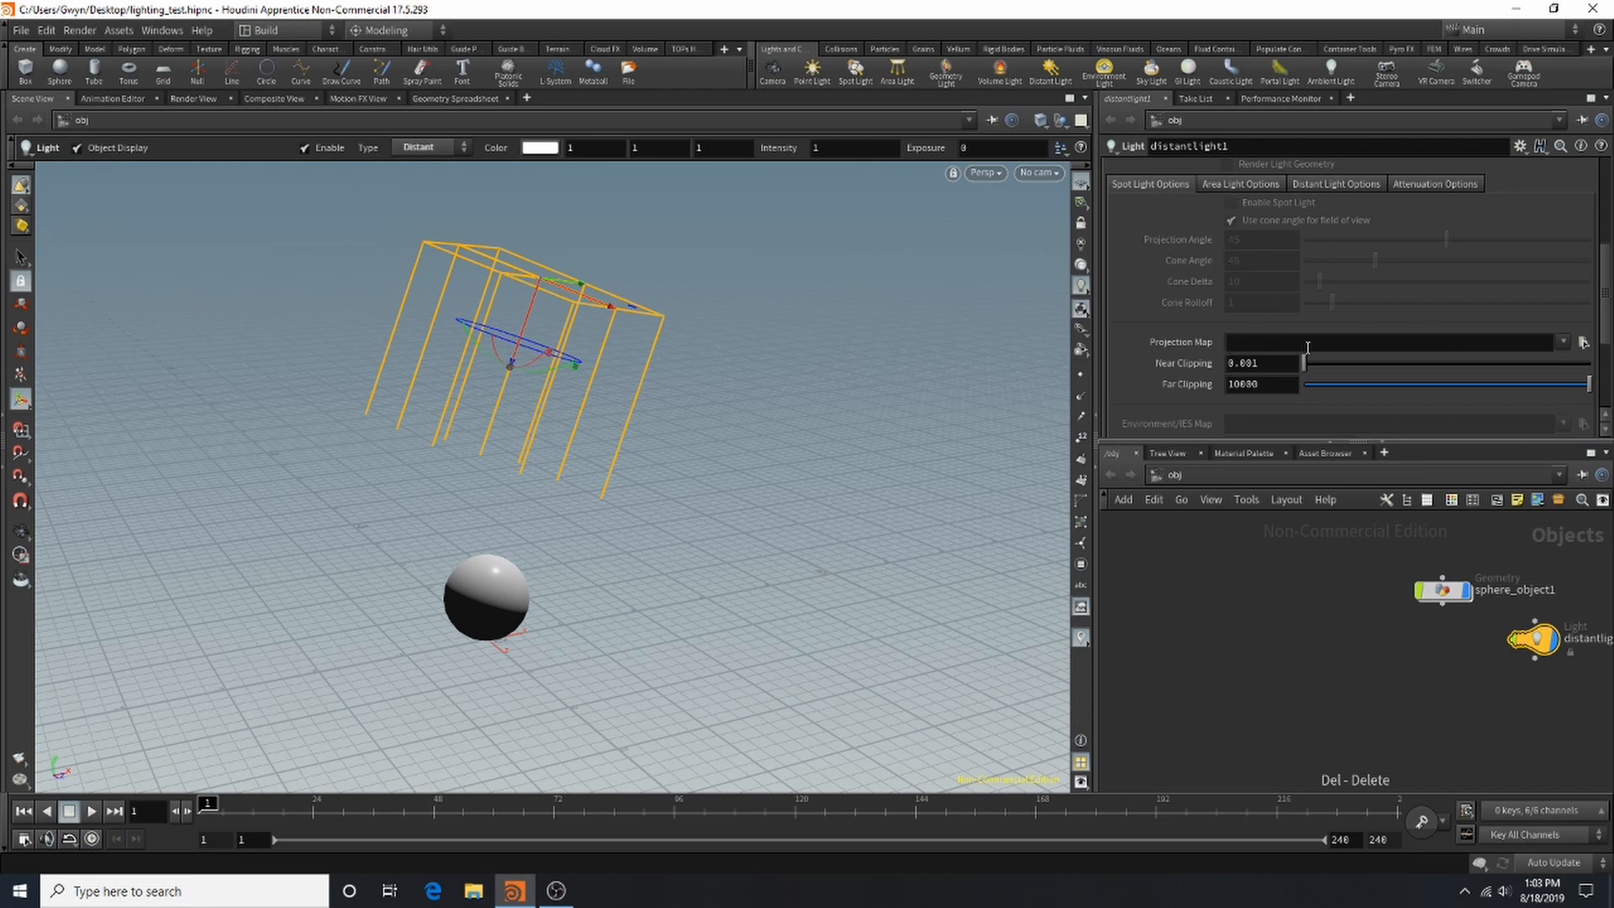
{"action": "left_click", "coordinate": [1271, 183]}
{"action": "left_click", "coordinate": [1338, 183]}
{"action": "left_click", "coordinate": [1442, 184]}
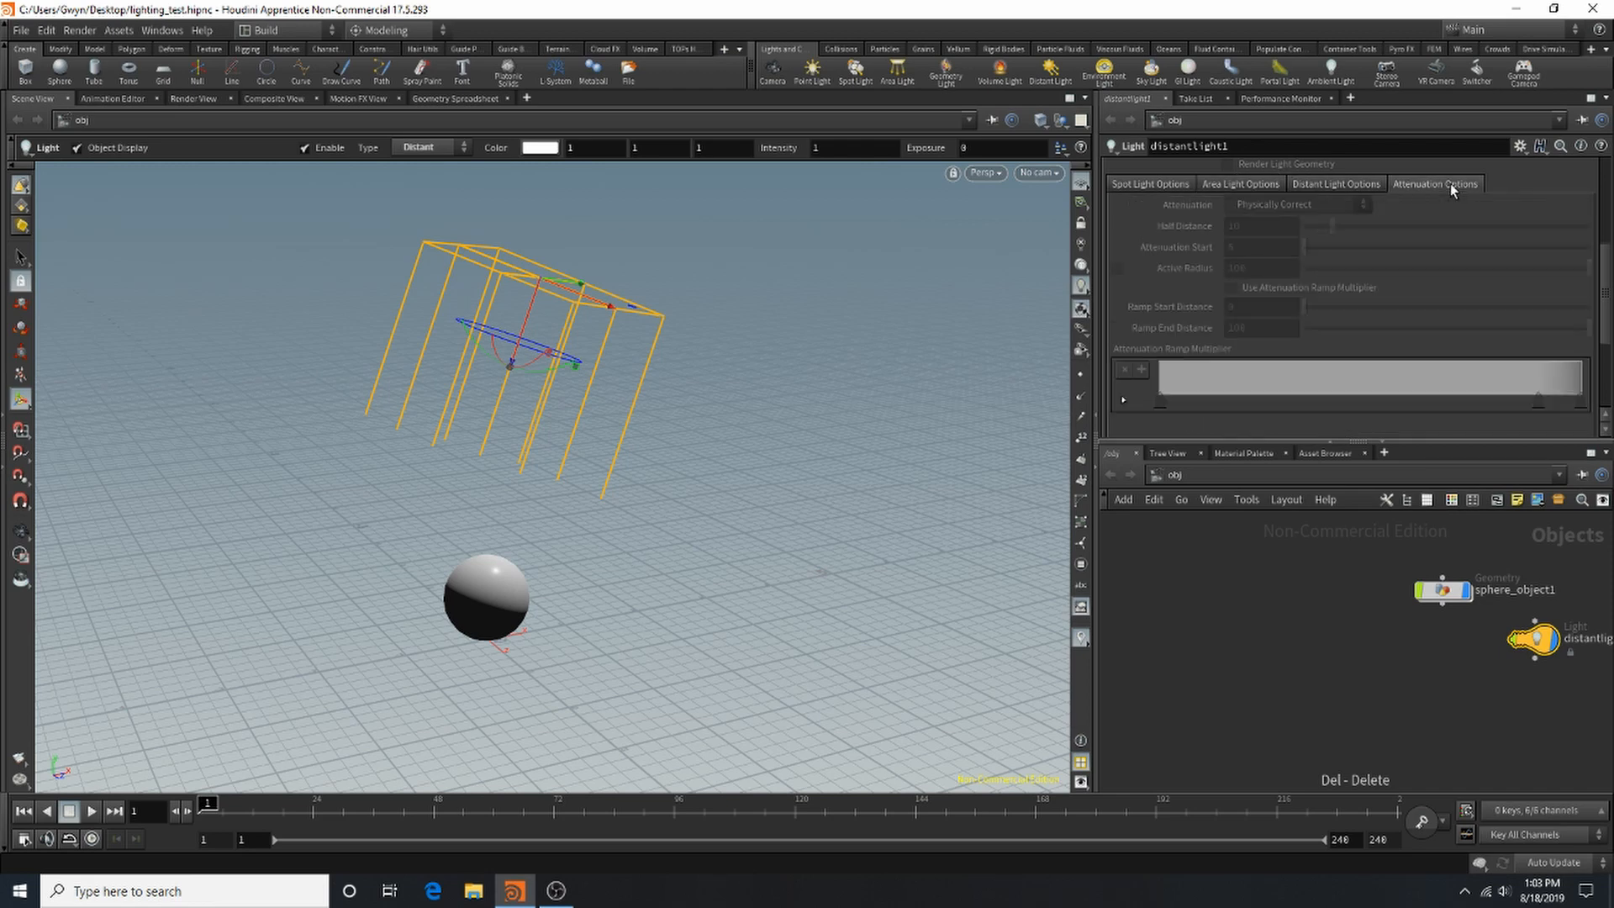
{"action": "left_click", "coordinate": [1237, 186]}
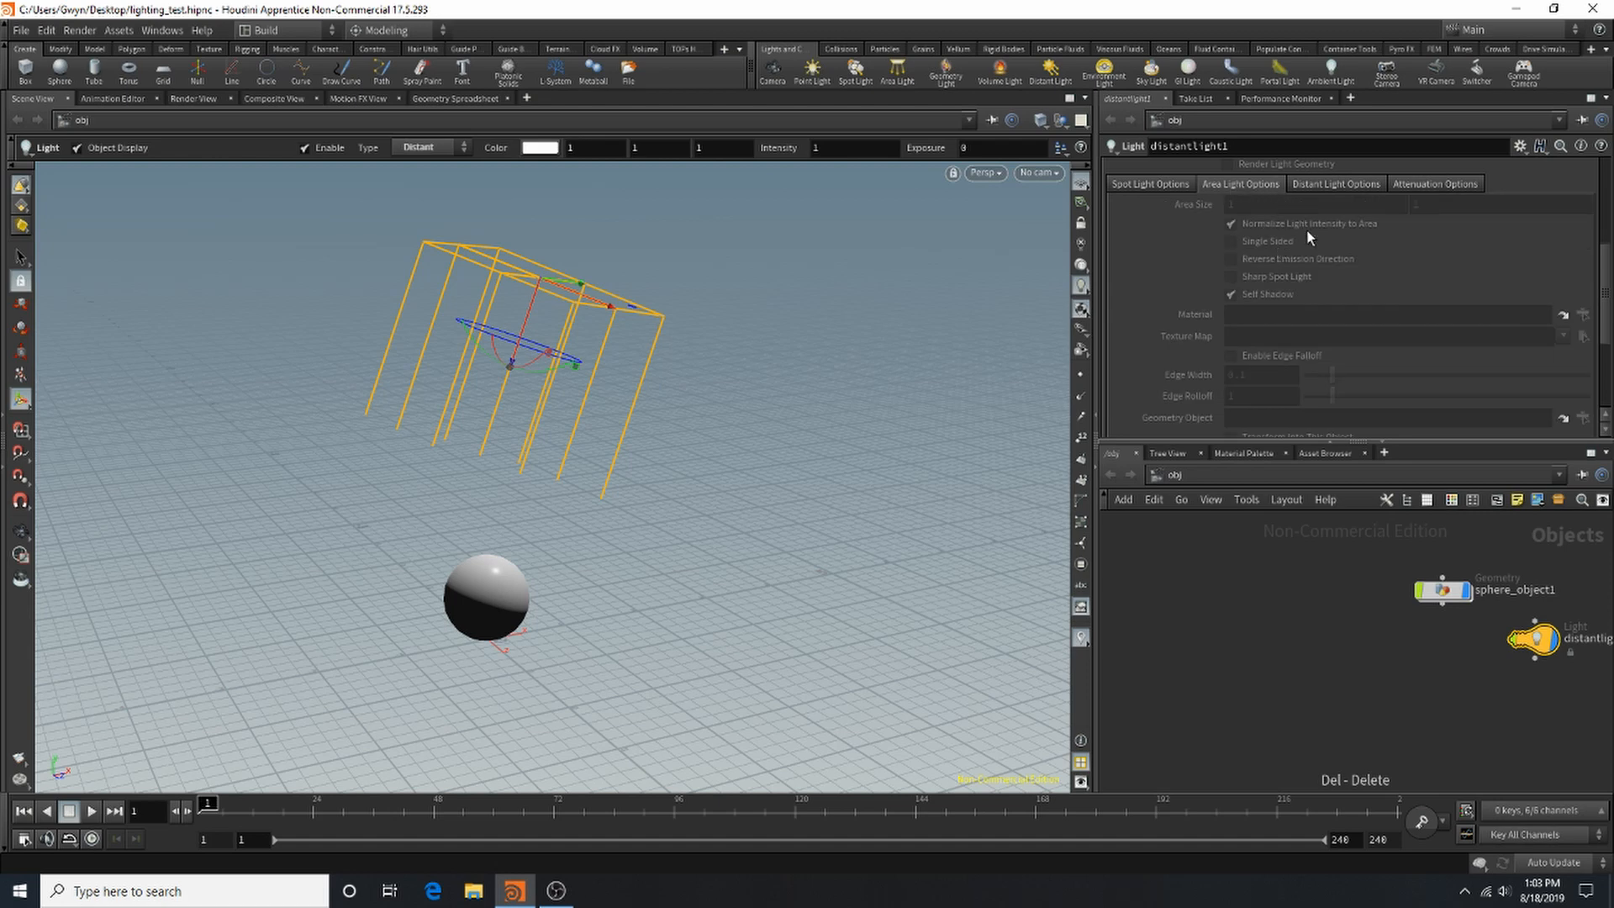
{"action": "scroll", "coordinate": [1304, 326], "scroll_direction": "up", "scroll_amount": 5}
Step: Change the distant light's type to Grid and review its area light options
{"action": "left_click", "coordinate": [1264, 228]}
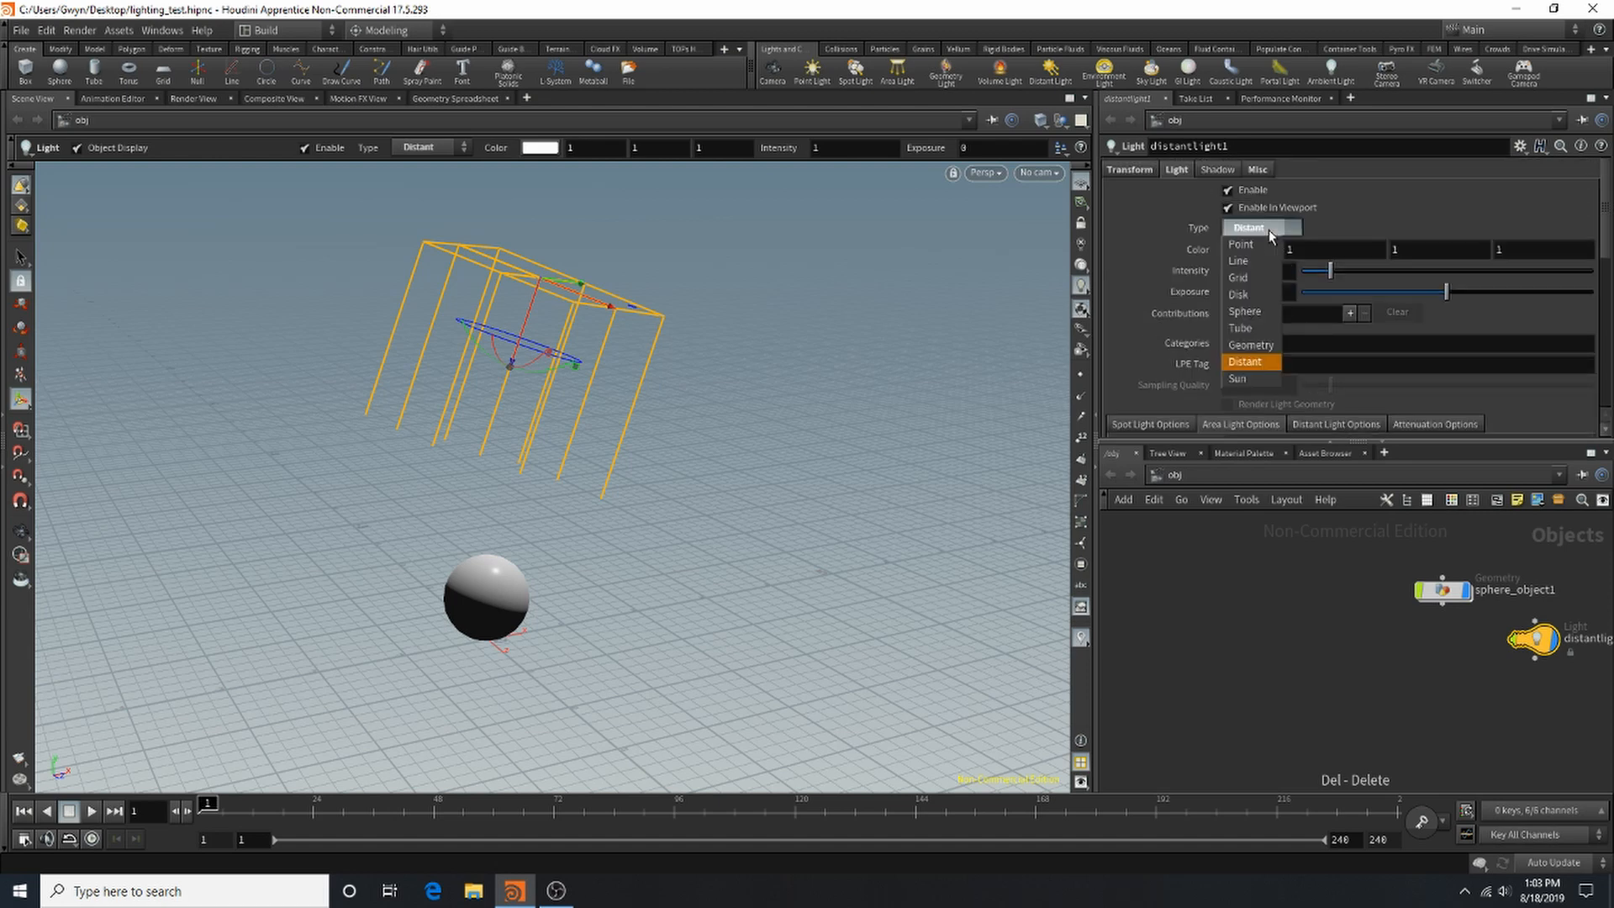
{"action": "left_click", "coordinate": [1258, 277]}
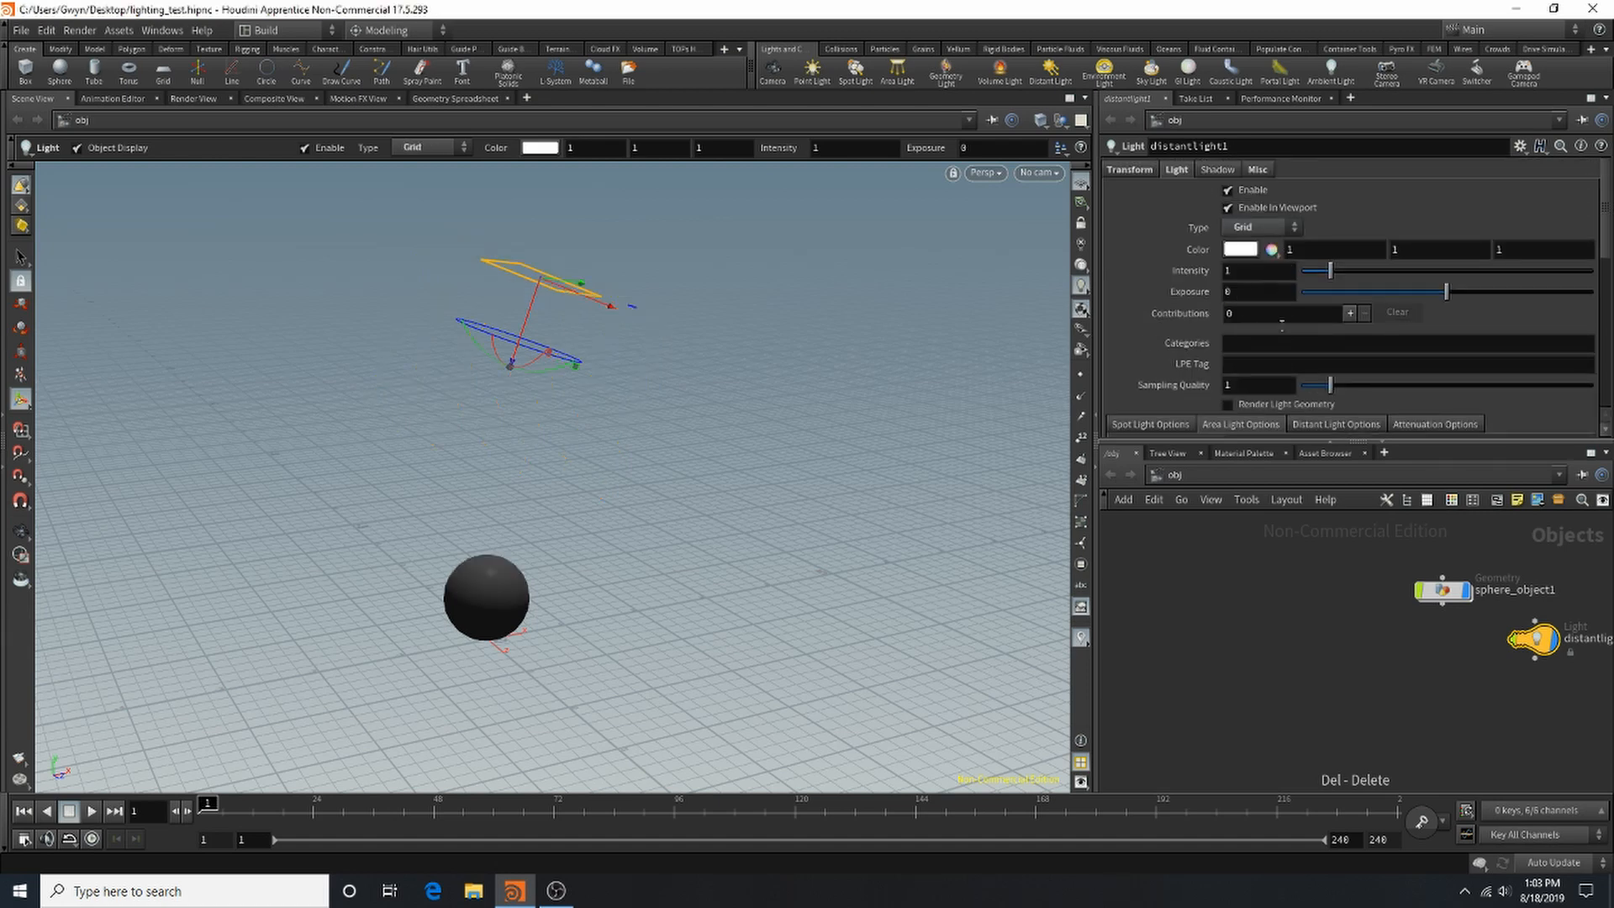
{"action": "scroll", "coordinate": [1289, 327], "scroll_direction": "down", "scroll_amount": 3}
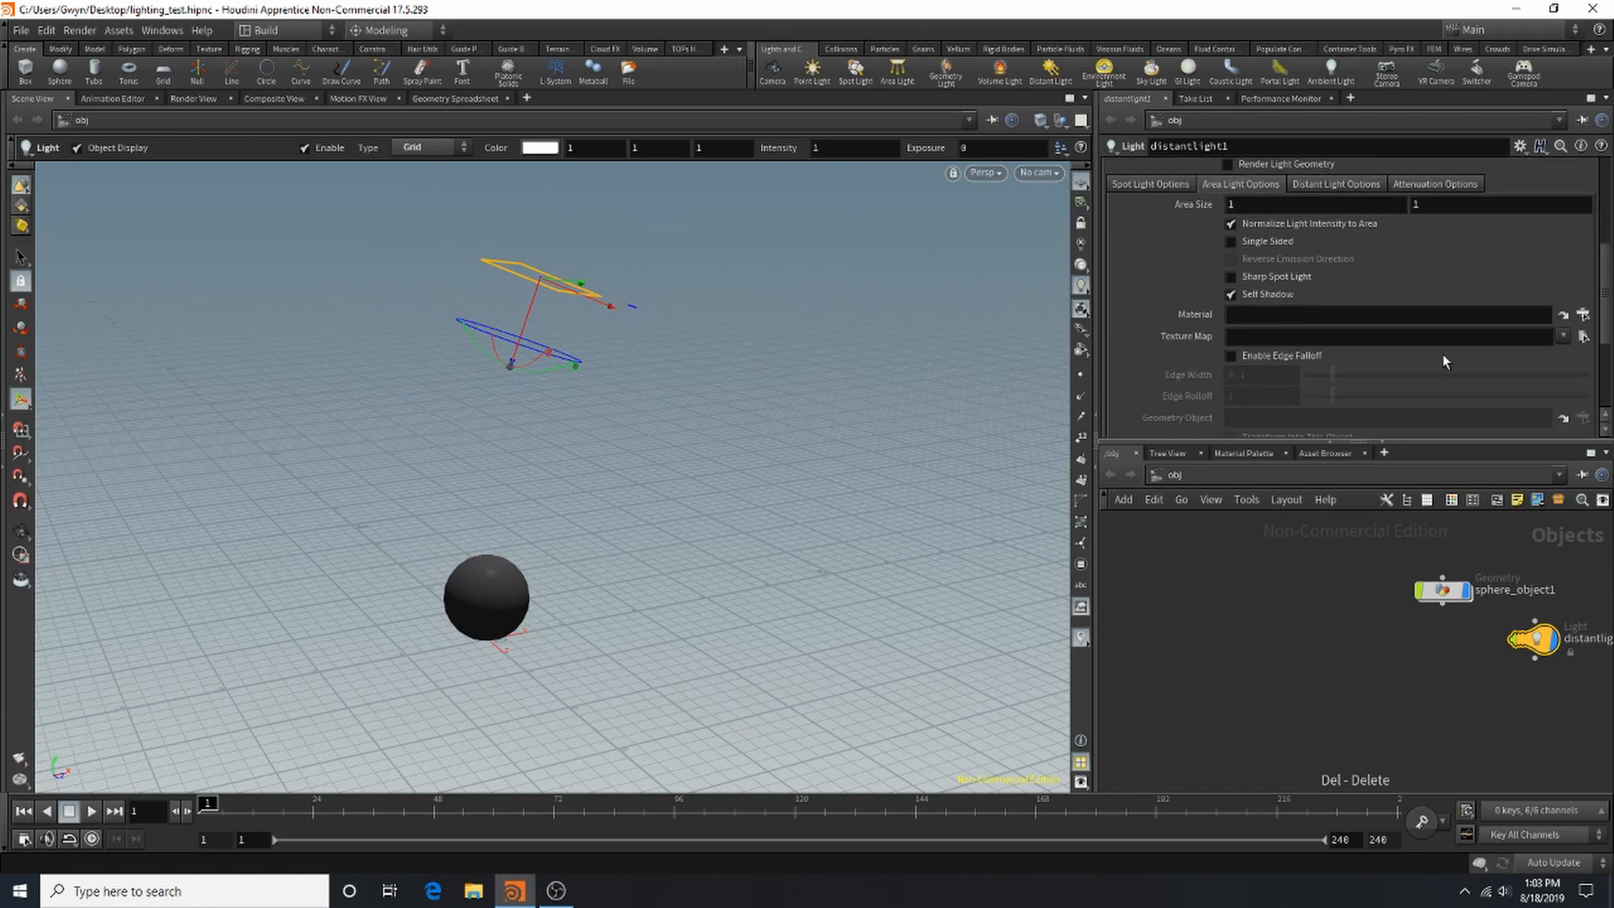
{"action": "scroll", "coordinate": [1419, 270], "scroll_direction": "up", "scroll_amount": 3}
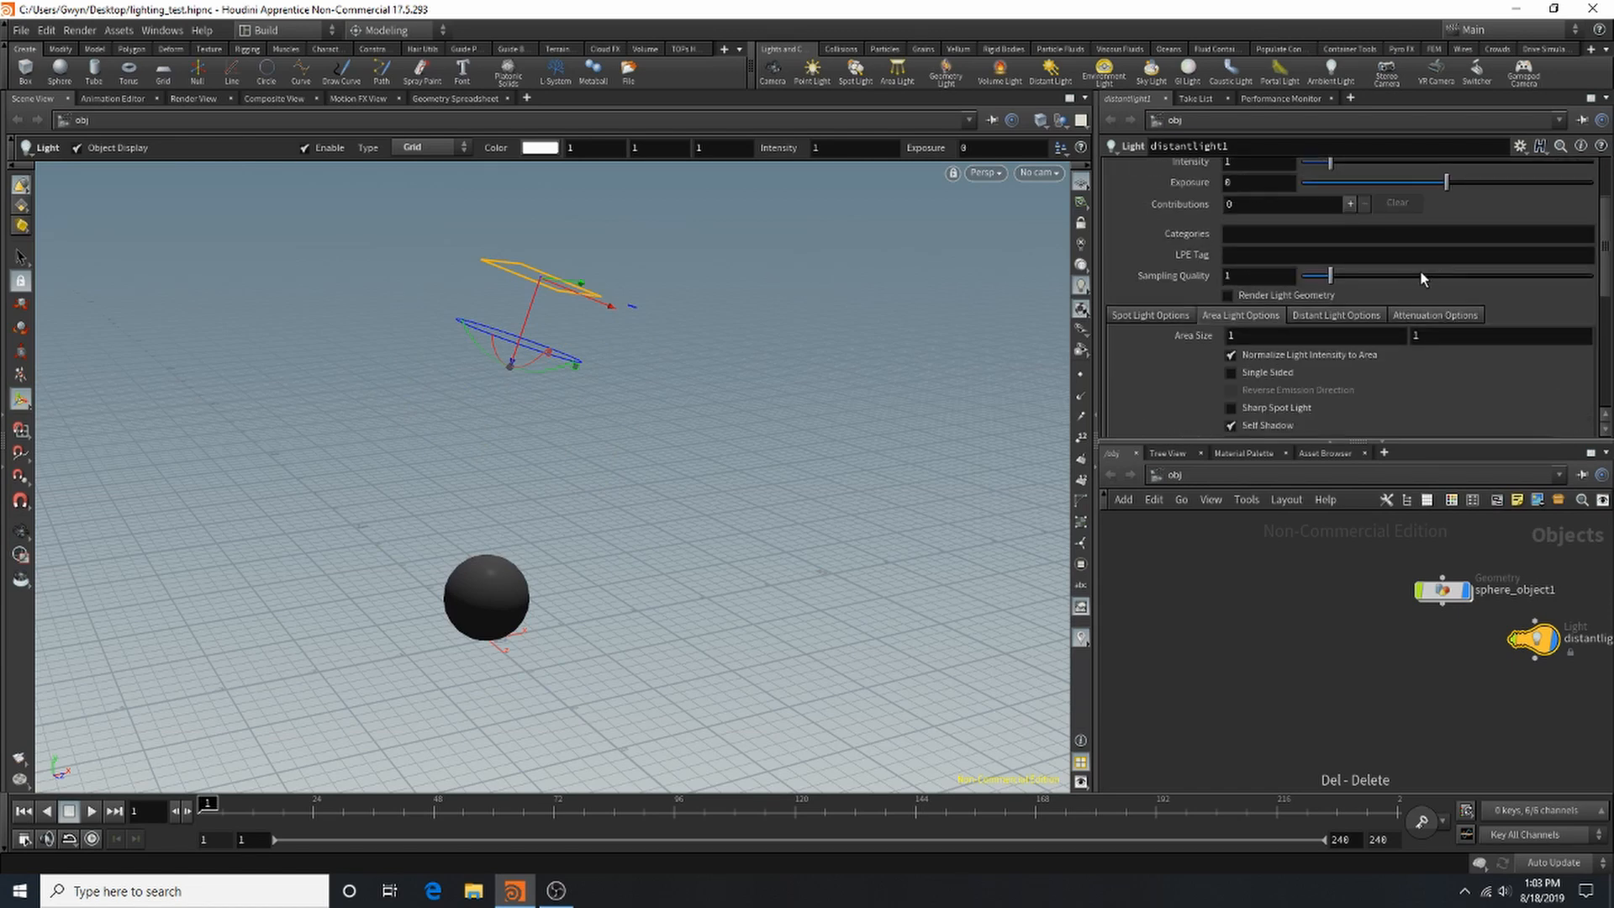
Step: Turn off the light node's display and delete the light, leaving its type on Grid
{"action": "left_click", "coordinate": [1256, 227]}
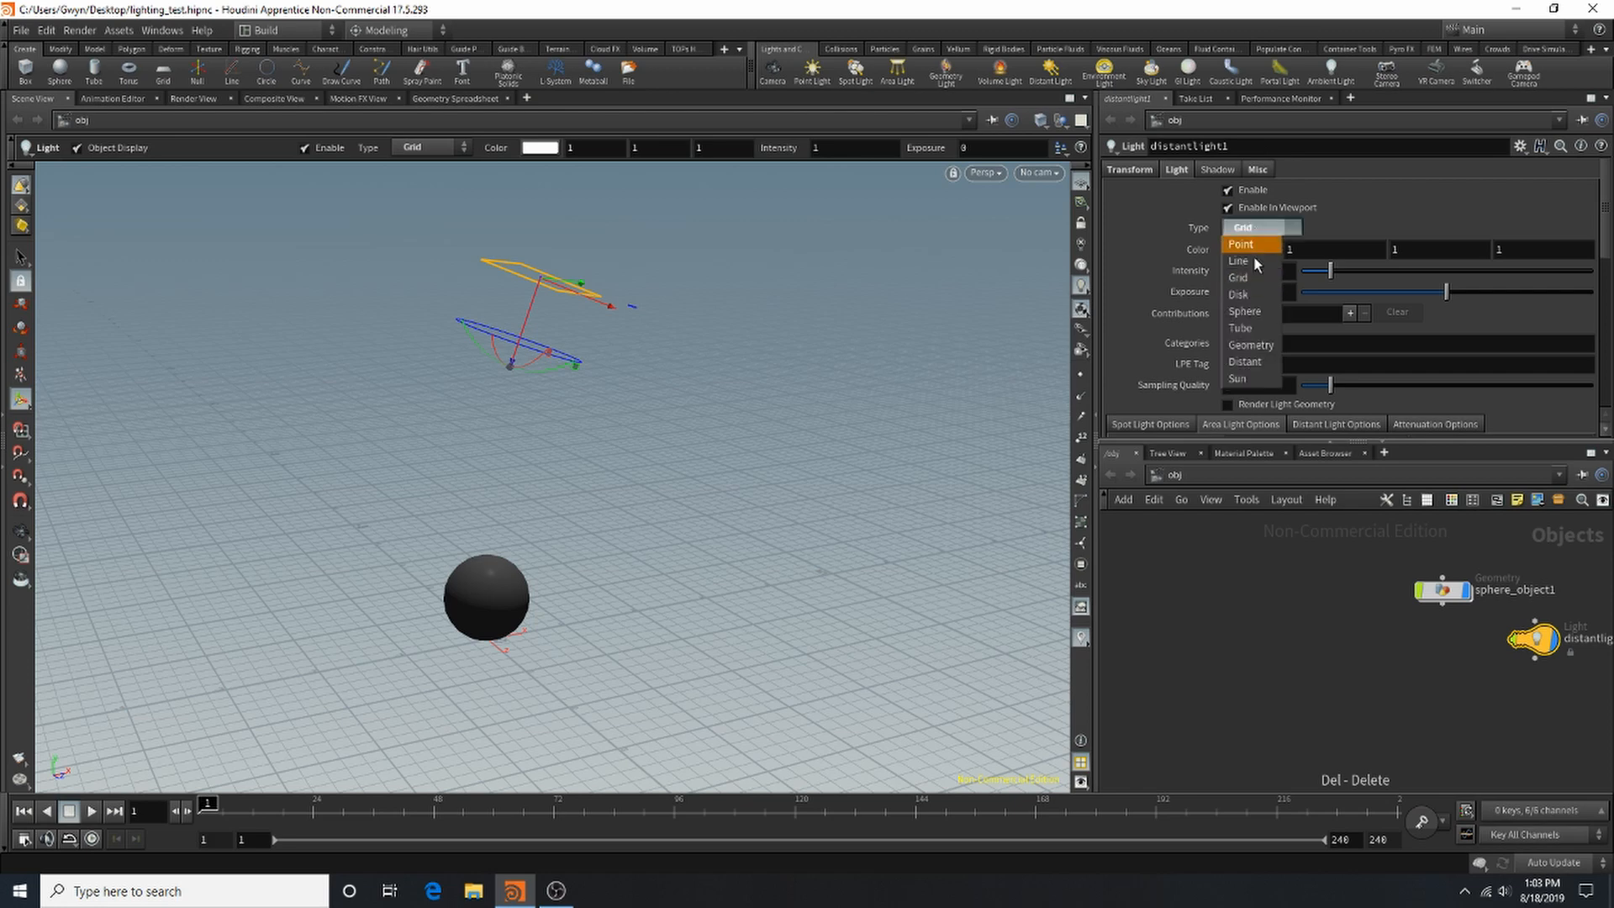
{"action": "left_click", "coordinate": [1415, 623]}
{"action": "left_click", "coordinate": [1552, 638]}
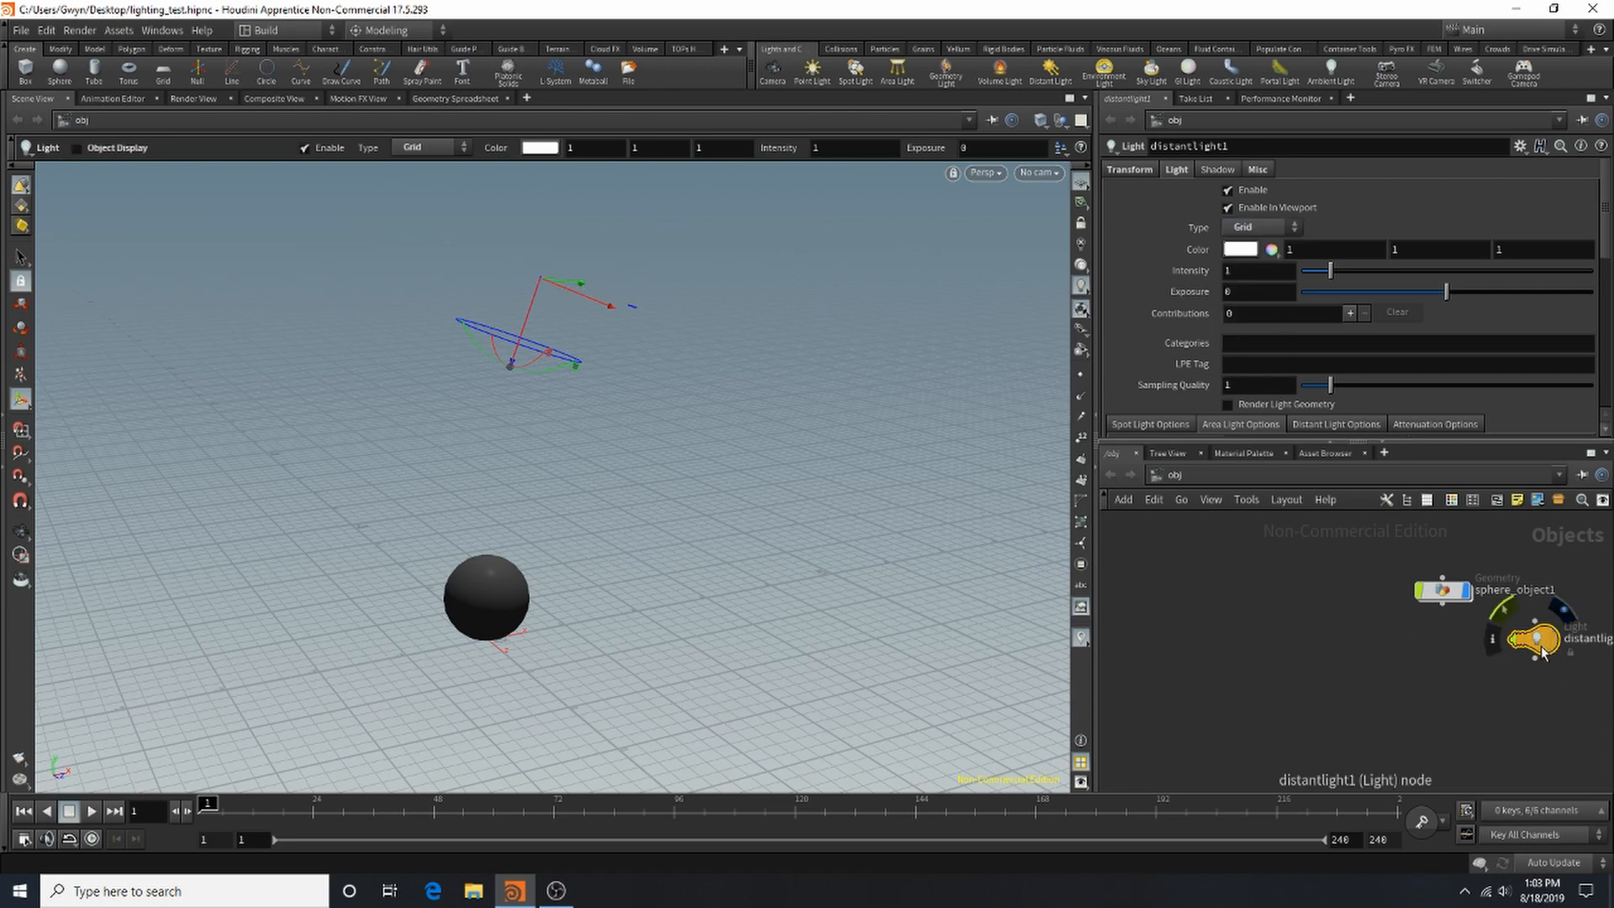
{"action": "key", "text": "Delete"}
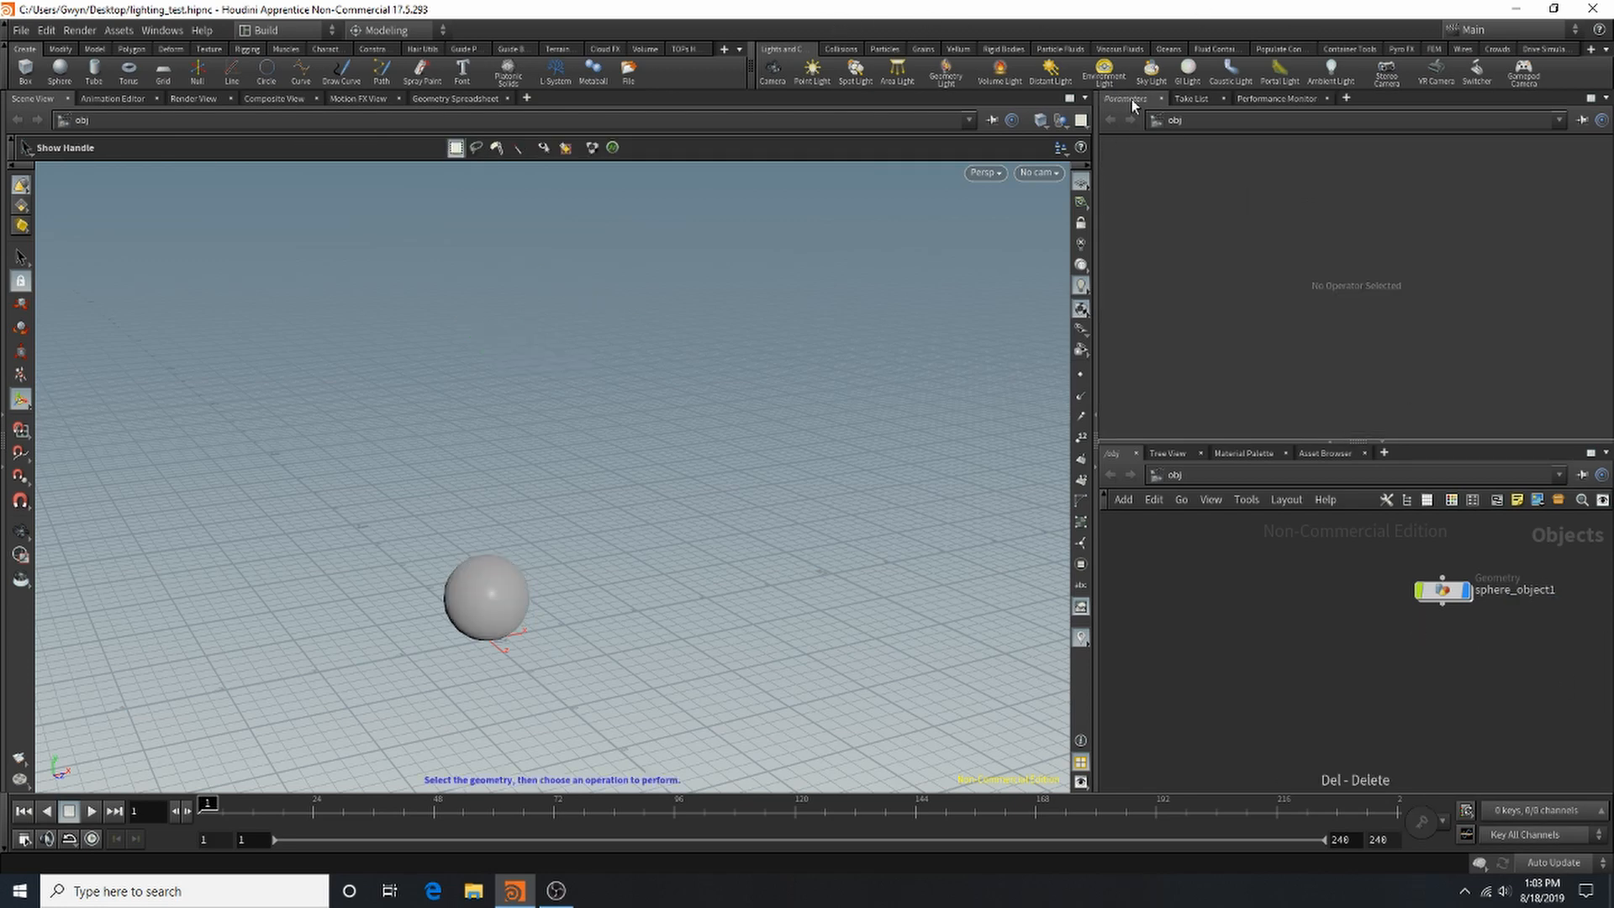
Step: Add an environment light to the scene and lay out the object nodes neatly in the network
{"action": "left_click", "coordinate": [1104, 70]}
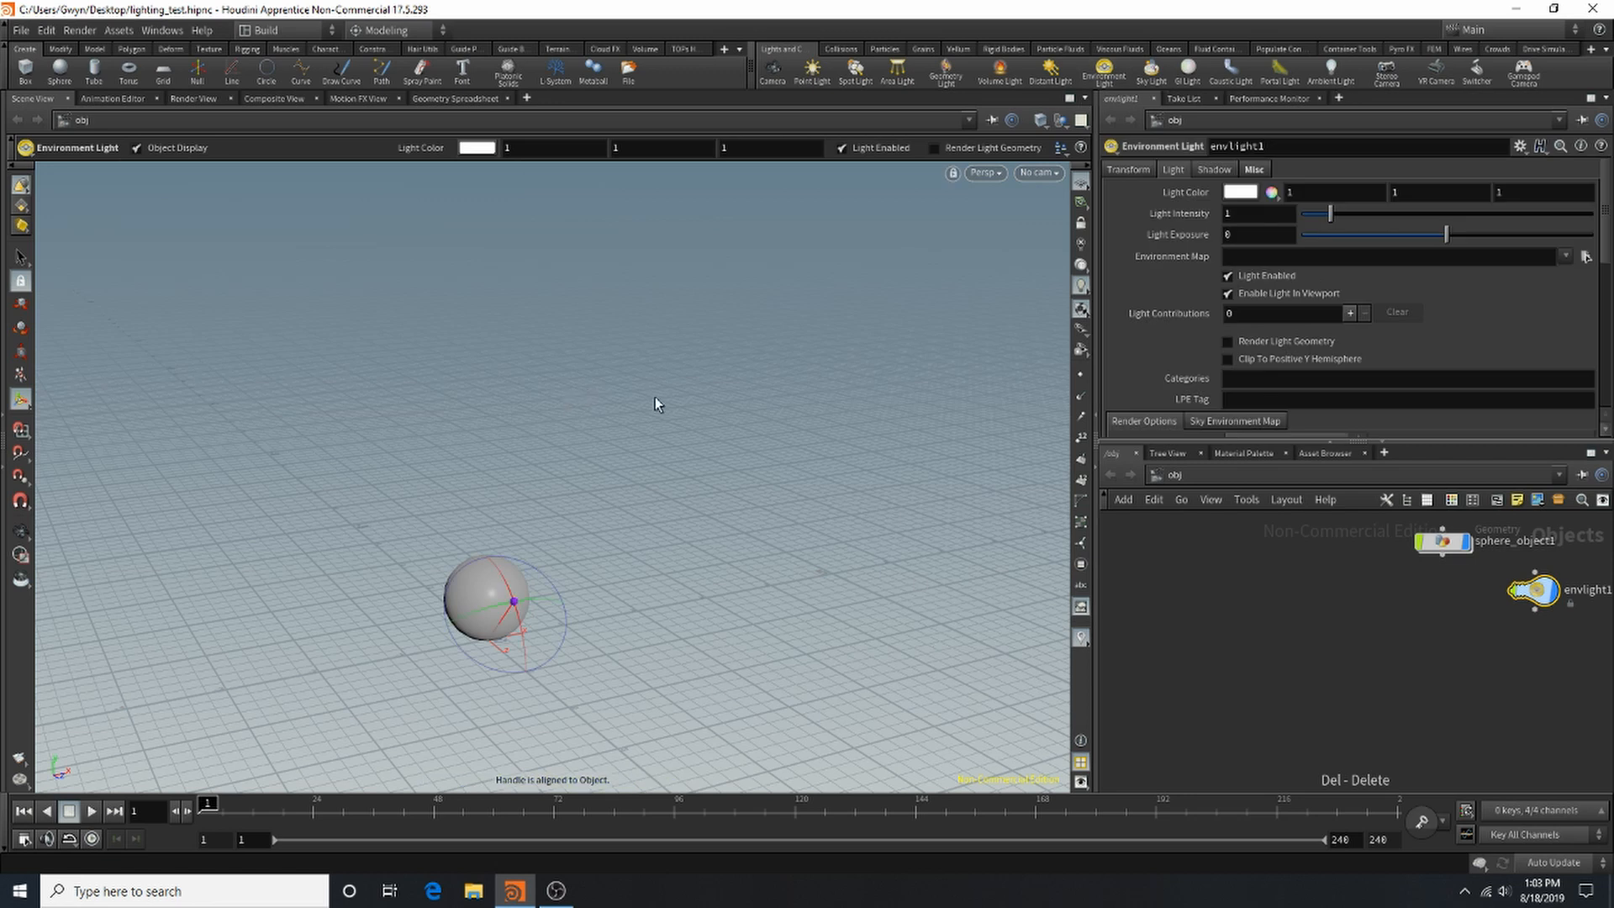
{"action": "key", "text": "l"}
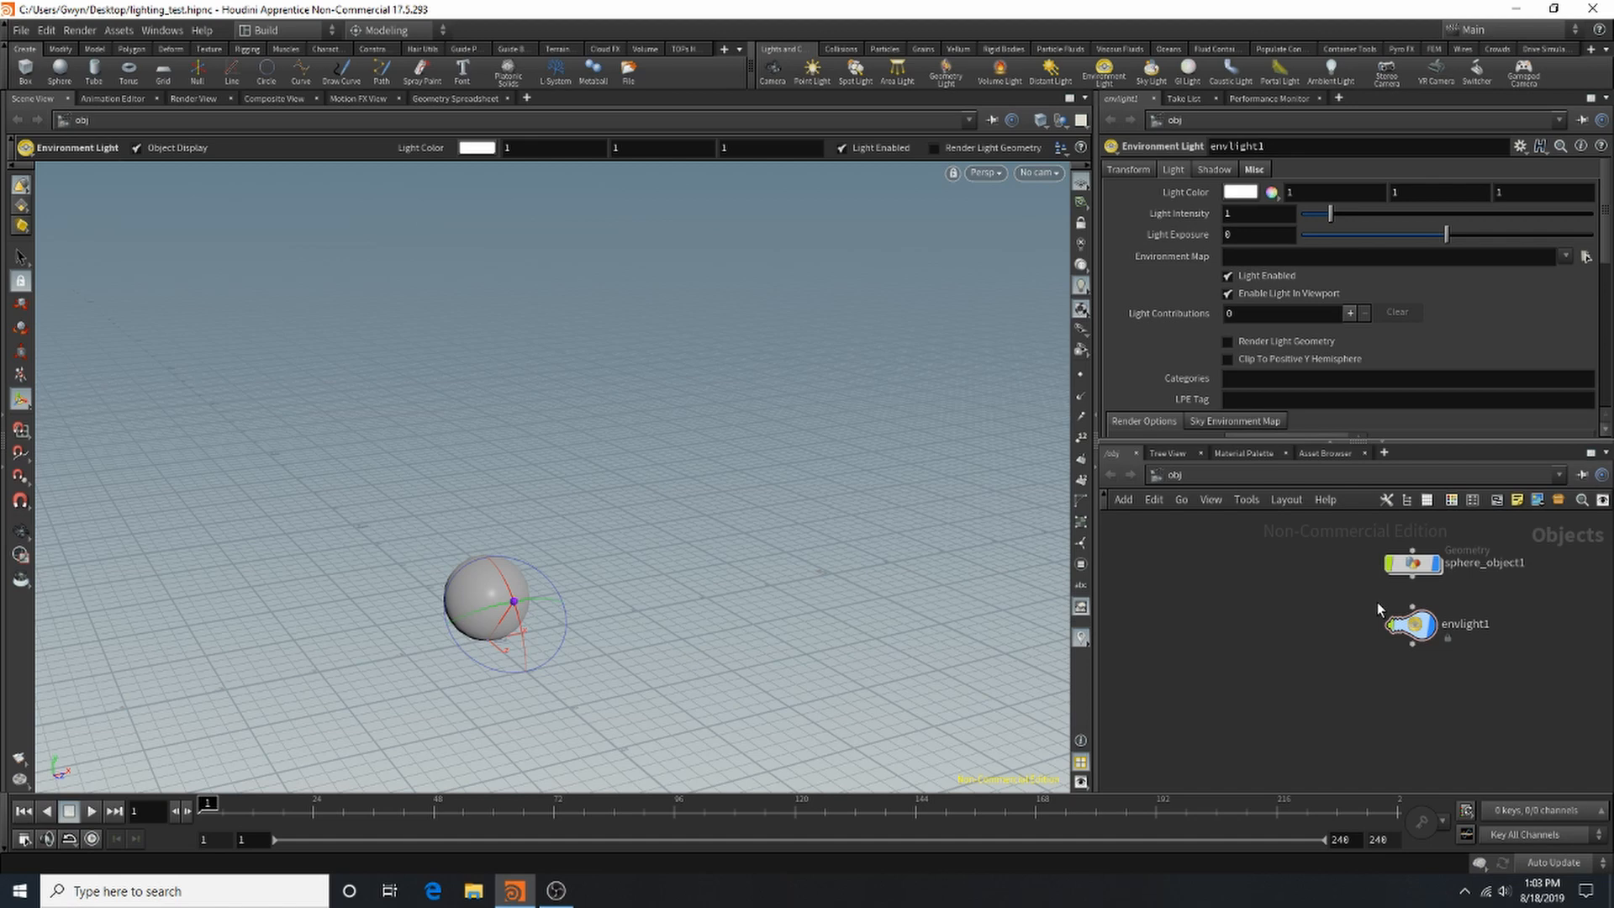
{"action": "mouse_move", "coordinate": [1410, 627]}
Step: Set the environment light's rendering mode to Ambient Occlusion in its render options
{"action": "scroll", "coordinate": [1398, 281], "scroll_direction": "down", "scroll_amount": 3}
{"action": "scroll", "coordinate": [1457, 276], "scroll_direction": "down", "scroll_amount": 2}
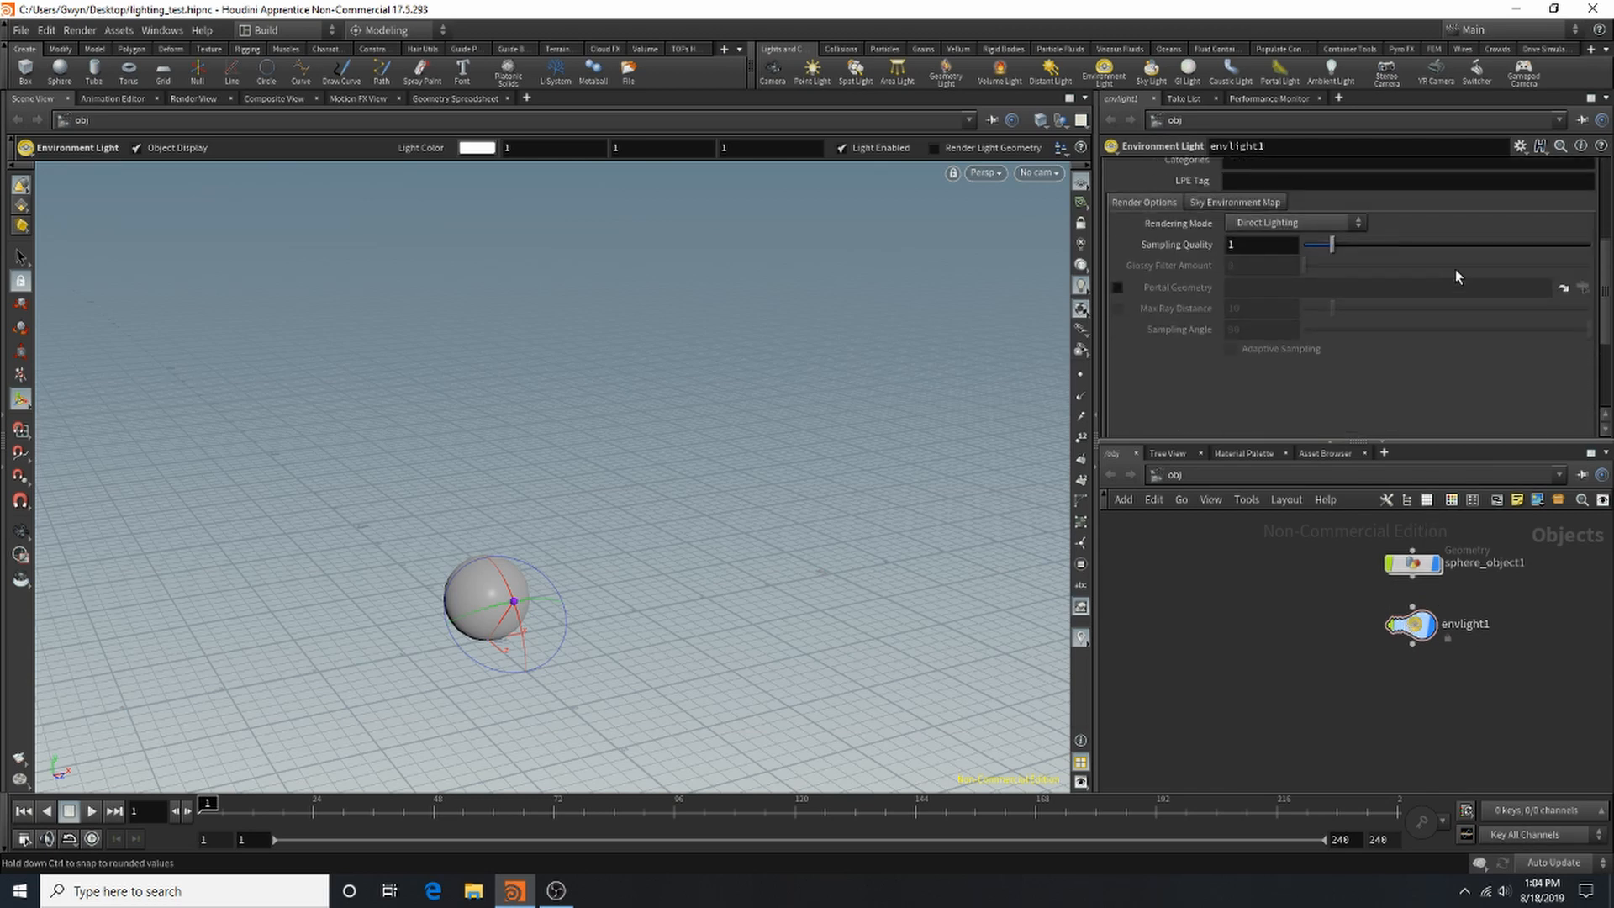
{"action": "left_click", "coordinate": [1294, 223]}
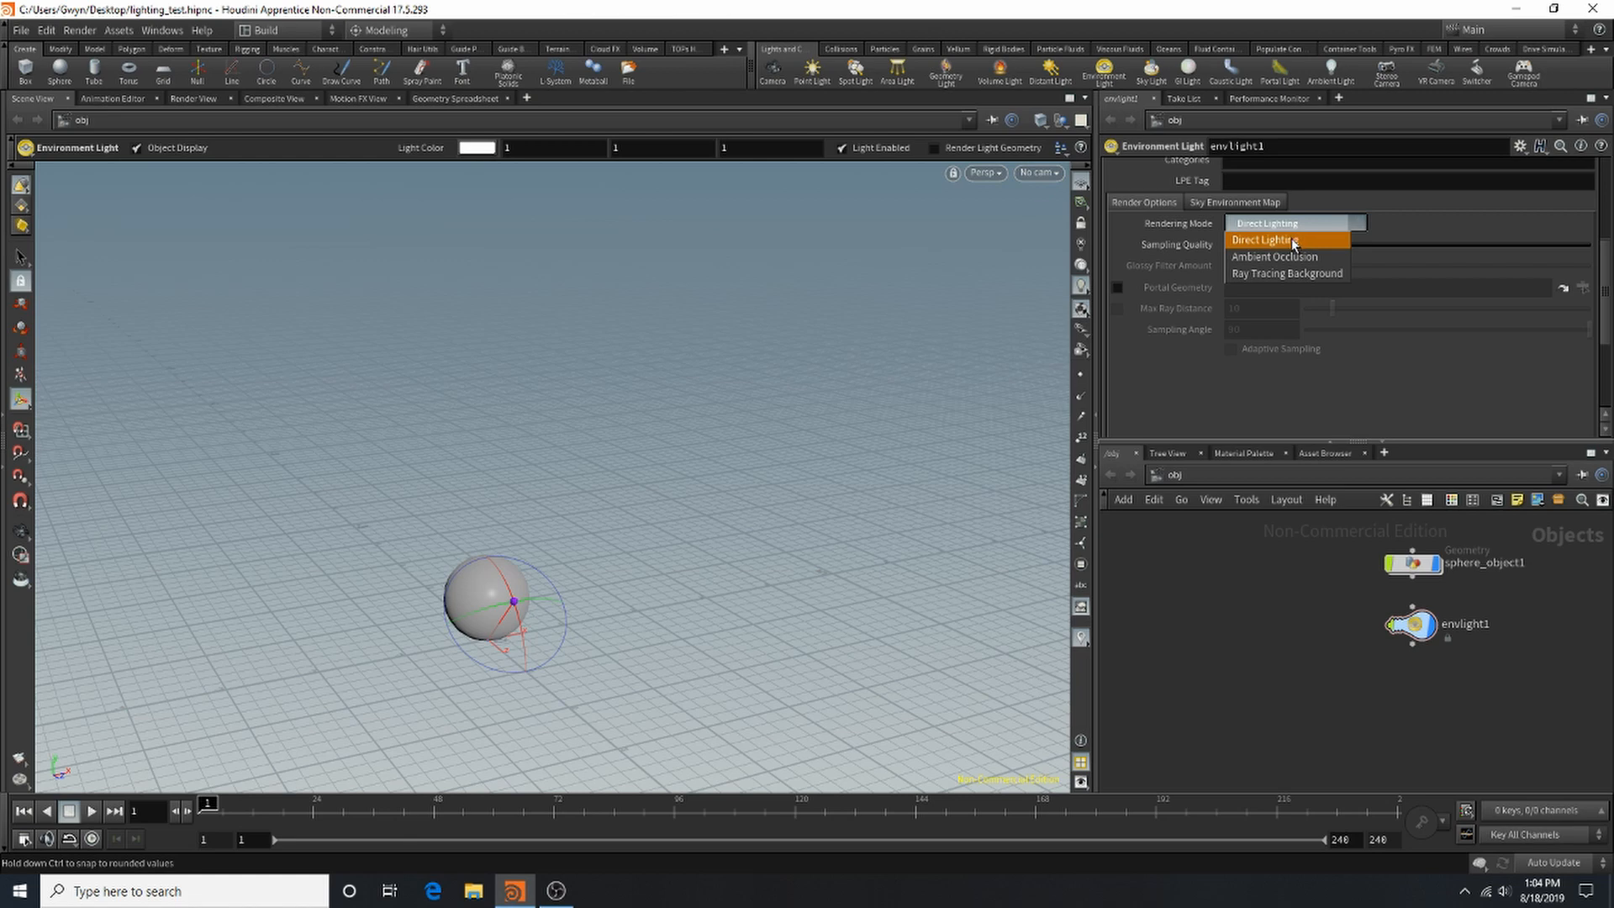
{"action": "left_click", "coordinate": [1291, 243]}
{"action": "left_click", "coordinate": [1303, 223]}
{"action": "left_click", "coordinate": [1309, 225]}
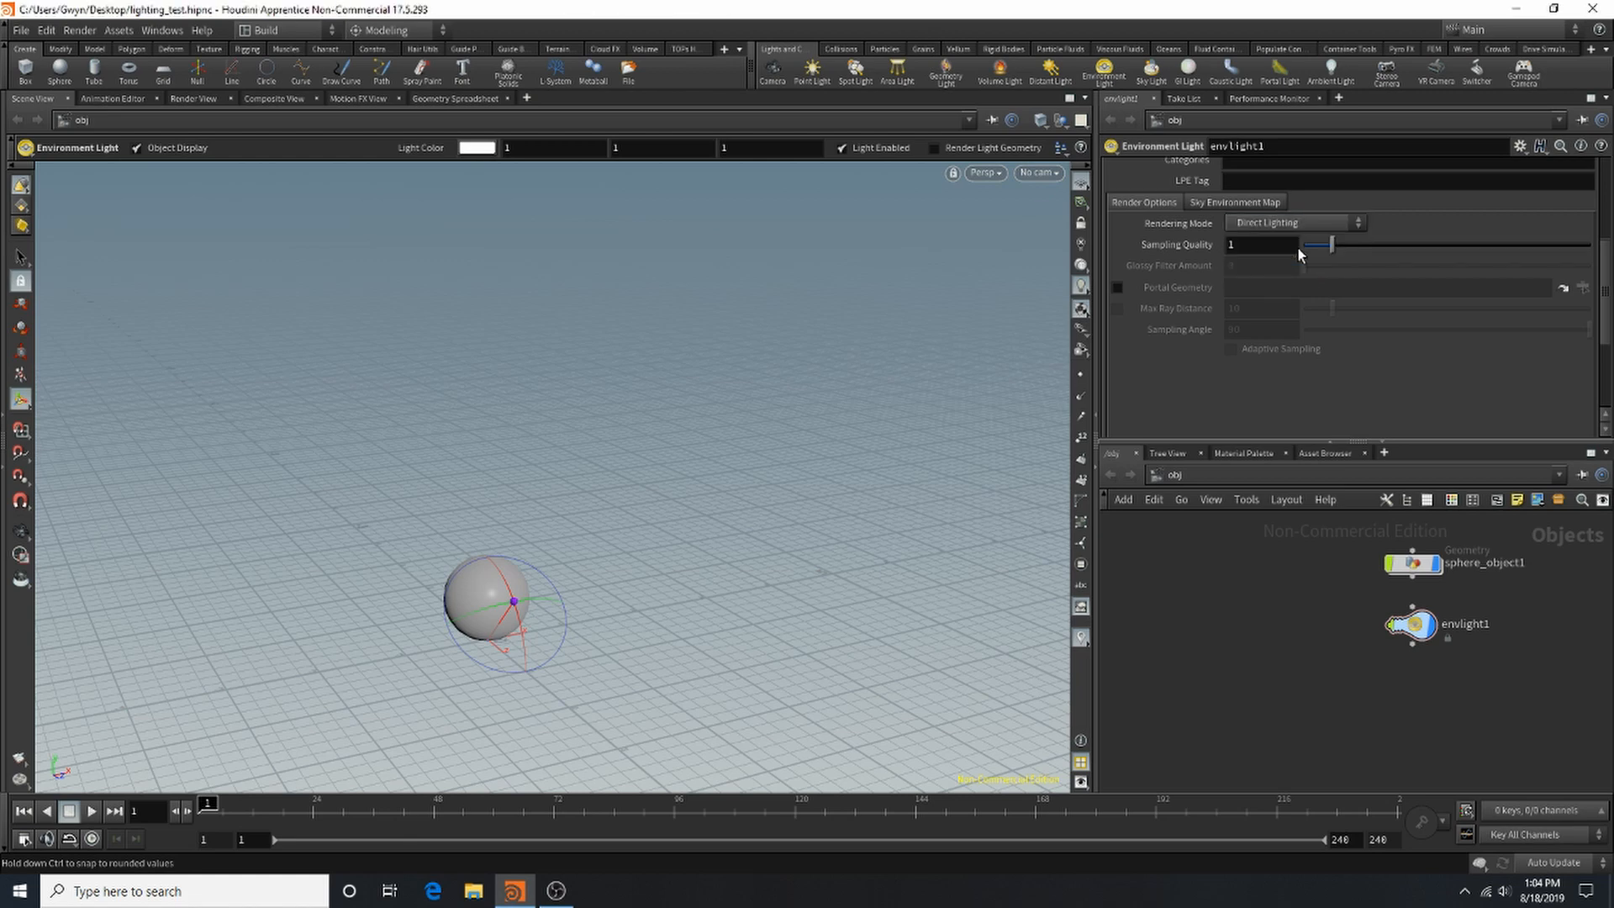
{"action": "left_click", "coordinate": [1311, 225]}
{"action": "left_click", "coordinate": [1300, 257]}
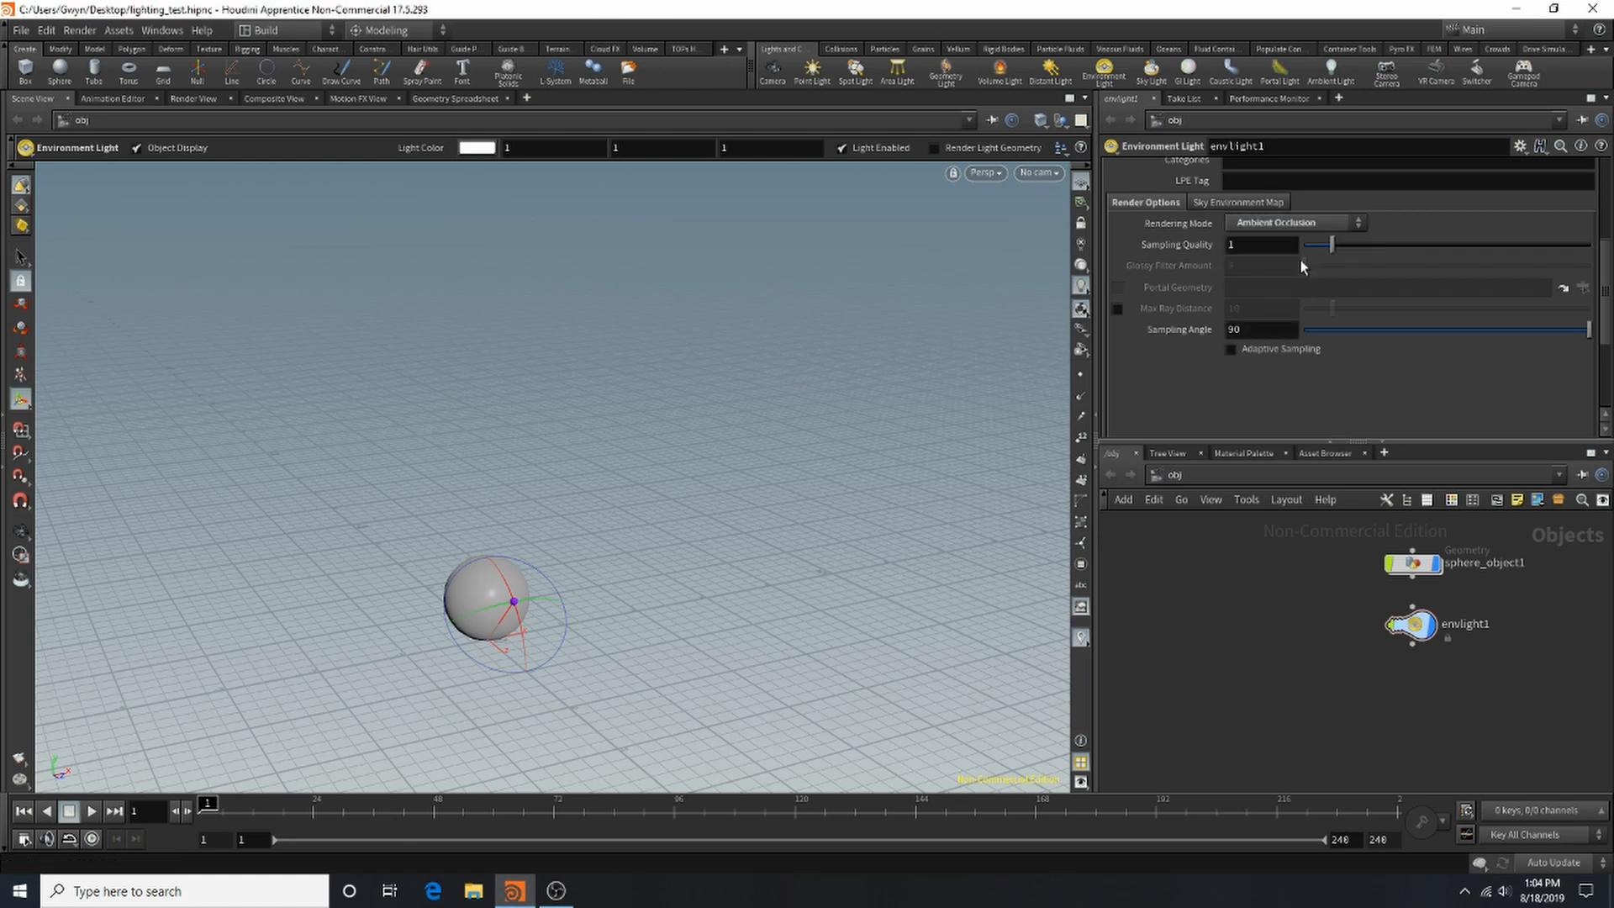
Step: Try the Ray Tracing Background and Ambient Occlusion rendering modes, and return the environment light to Direct Lighting
{"action": "left_click", "coordinate": [1308, 225]}
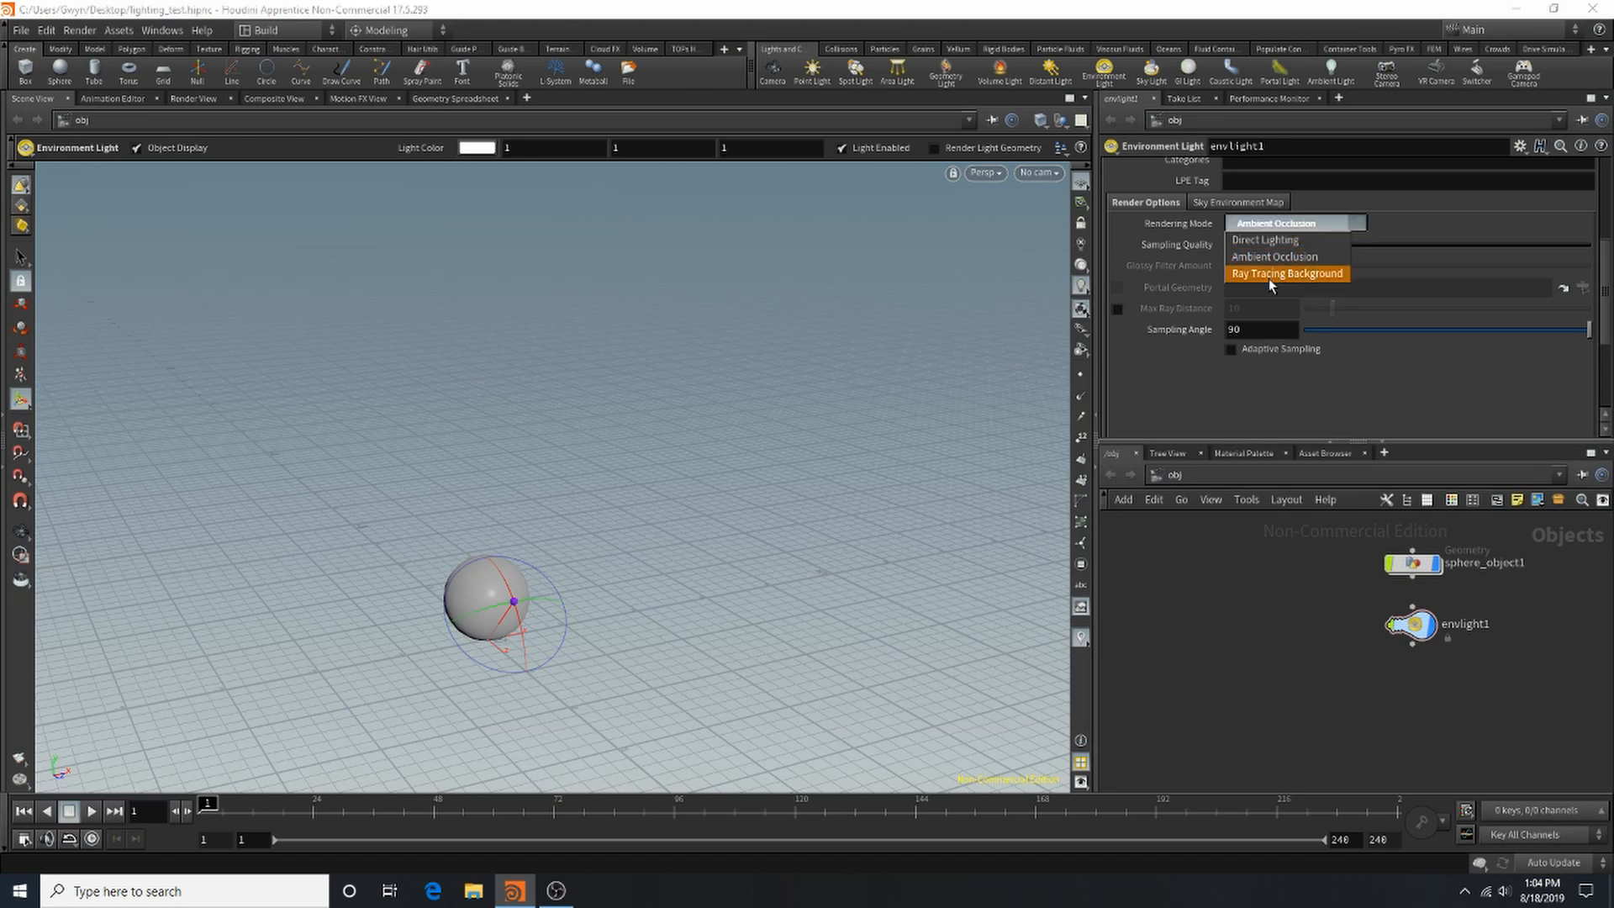
{"action": "left_click", "coordinate": [1269, 276]}
{"action": "left_click", "coordinate": [1281, 225]}
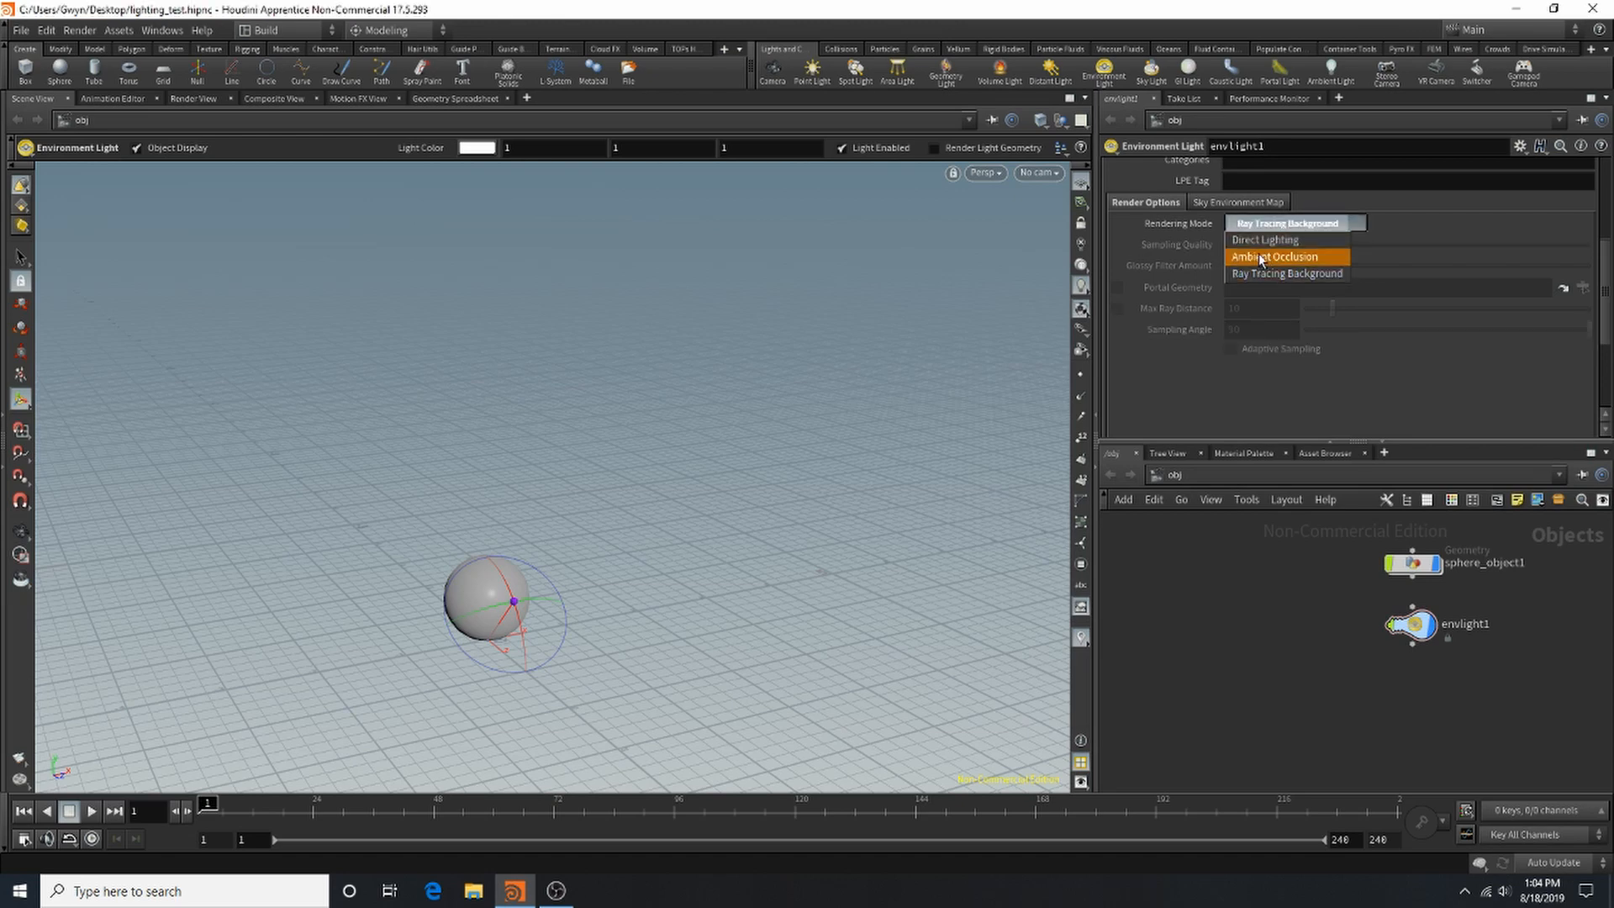
{"action": "left_click", "coordinate": [1258, 256]}
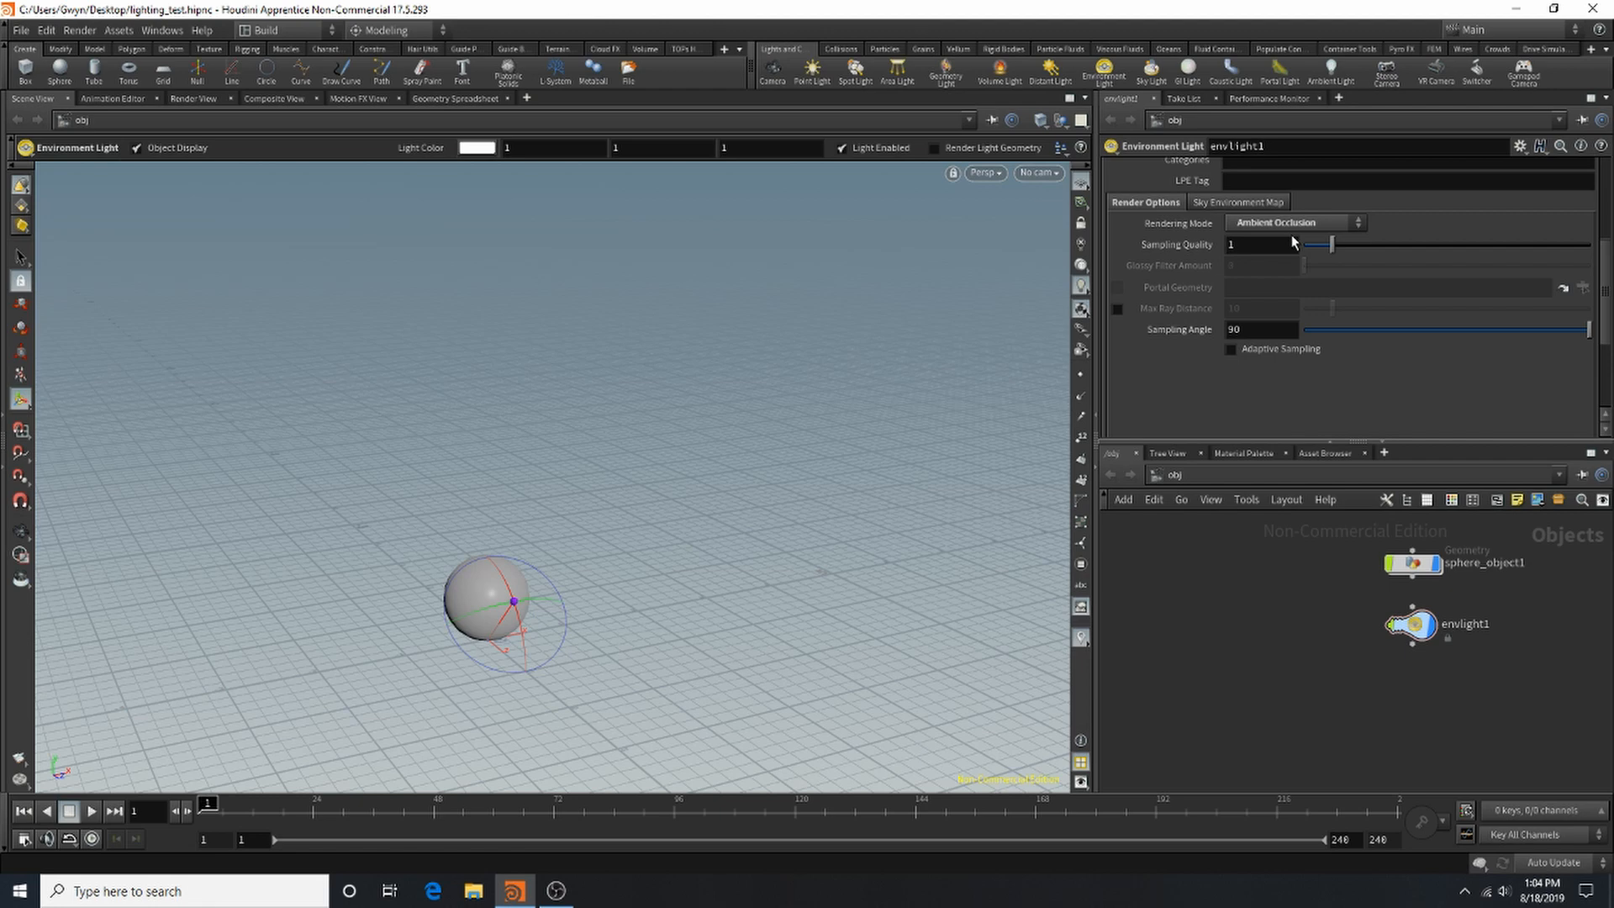
{"action": "left_click", "coordinate": [1299, 223]}
{"action": "left_click", "coordinate": [1277, 235]}
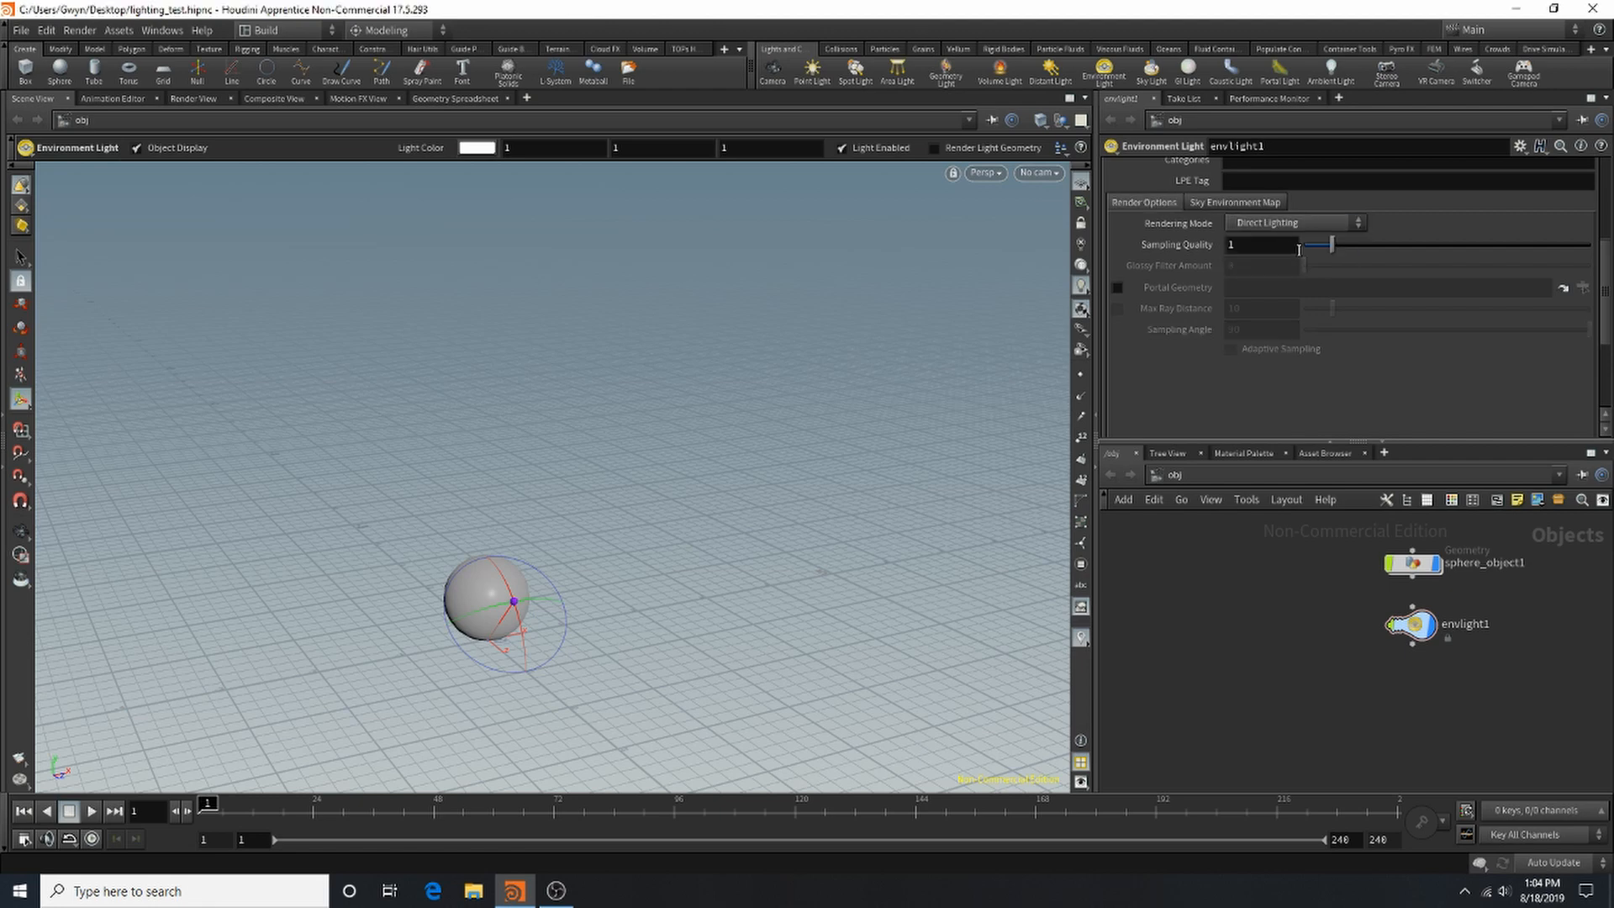
Step: Enable the environment light's sky environment map and view the sky at the horizon behind the sphere
{"action": "left_click", "coordinate": [1259, 206]}
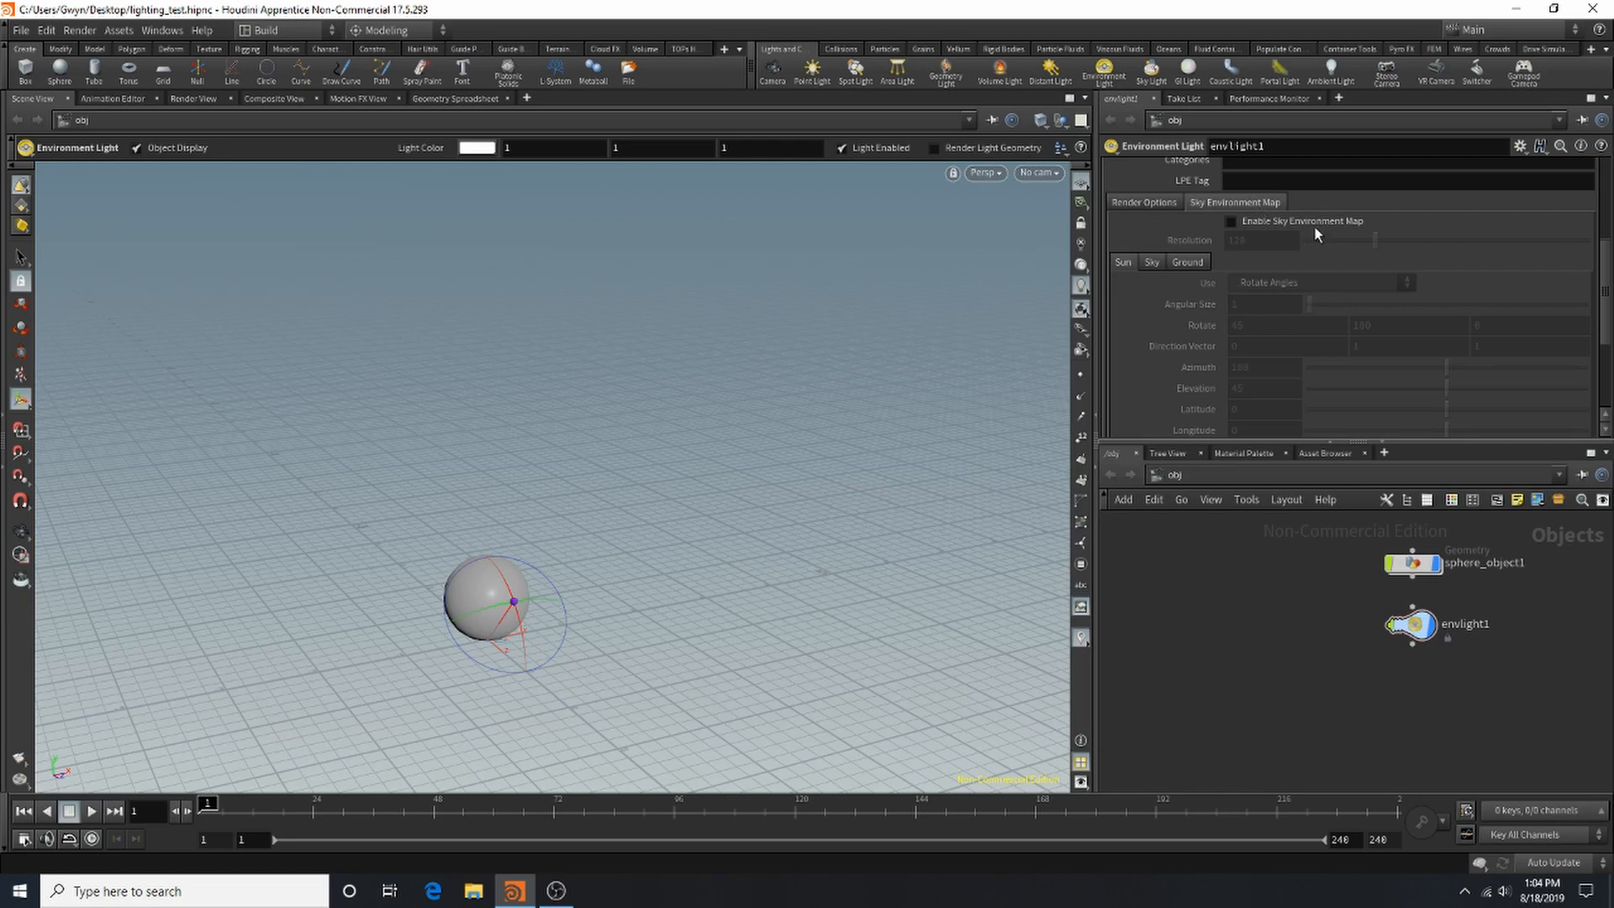
{"action": "left_click", "coordinate": [1314, 225]}
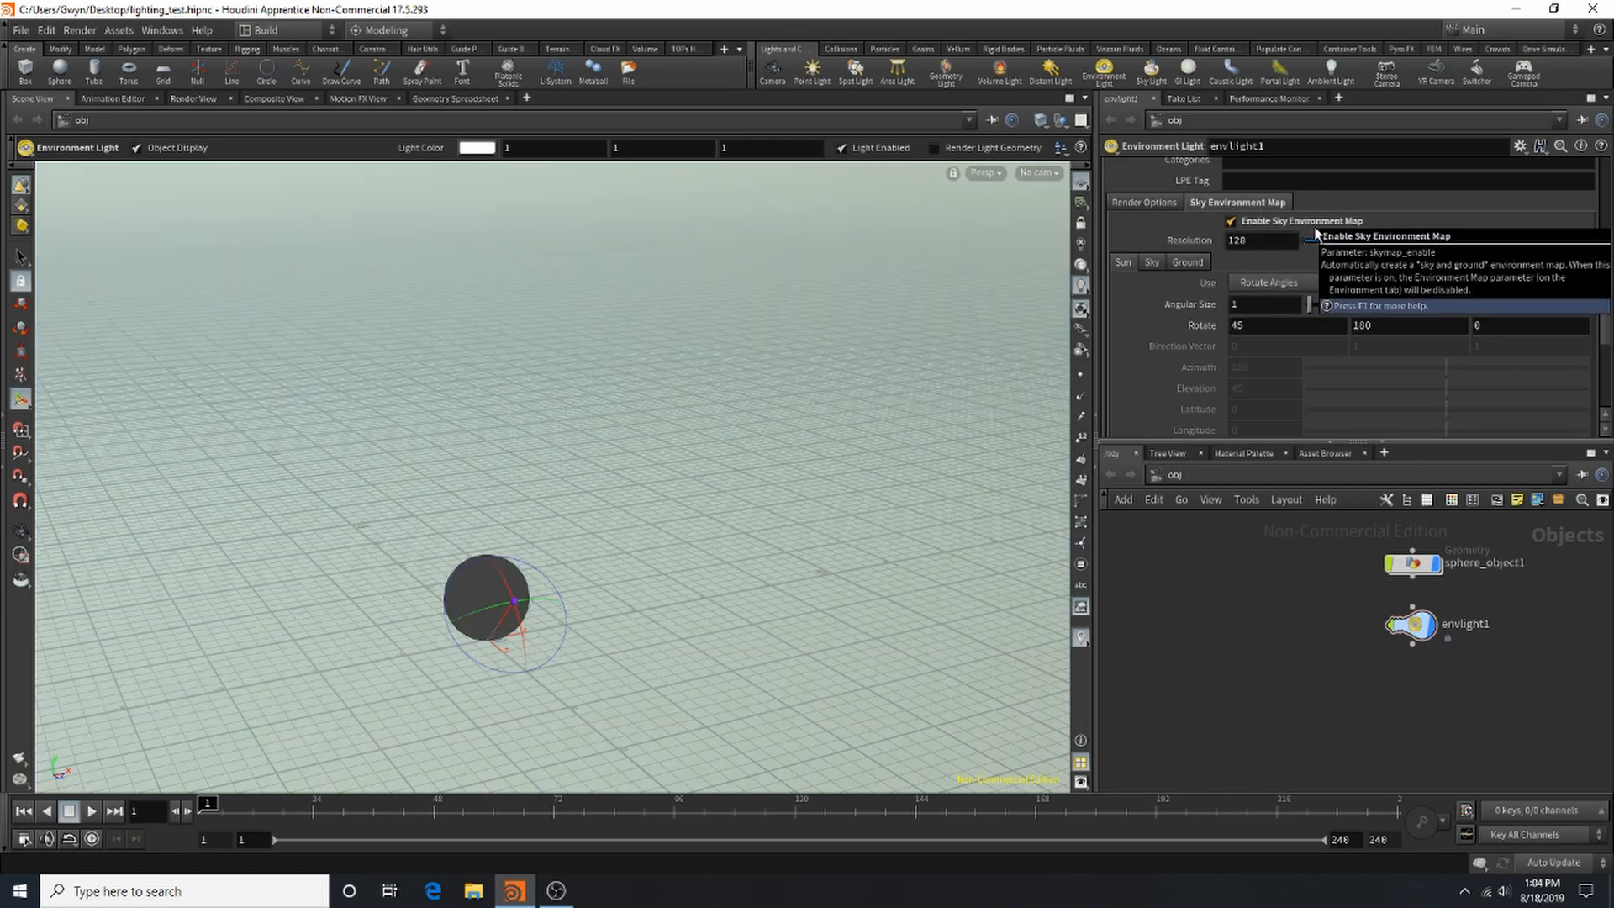
{"action": "key", "text": "Escape"}
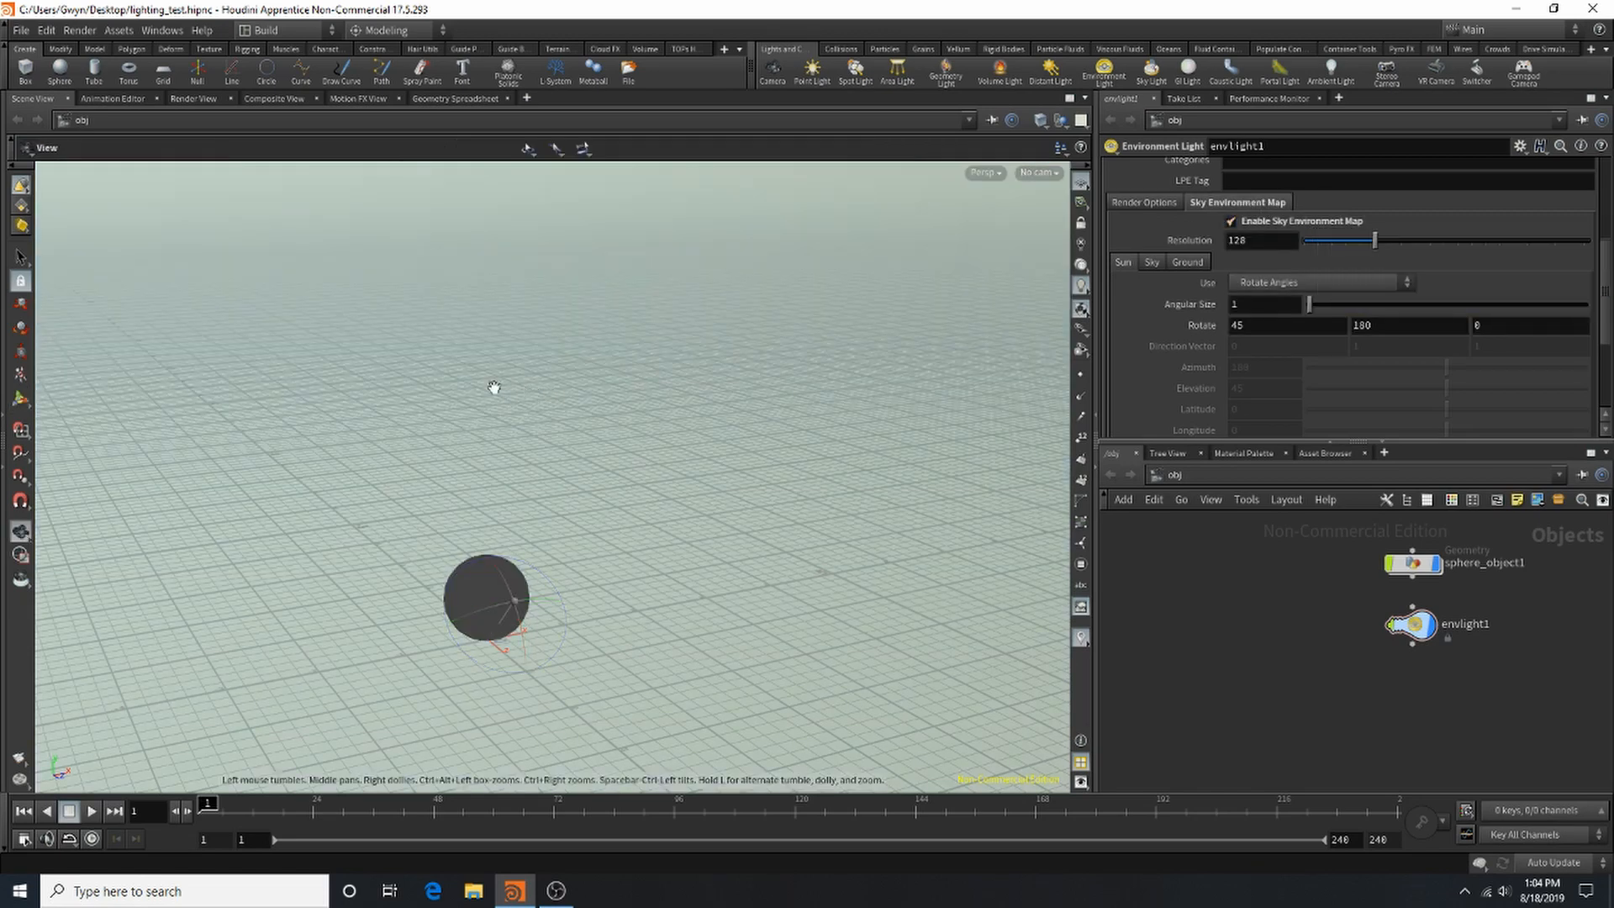
{"action": "left_click_drag", "start_coordinate": [493, 385], "coordinate": [566, 266]}
{"action": "key", "text": "Return"}
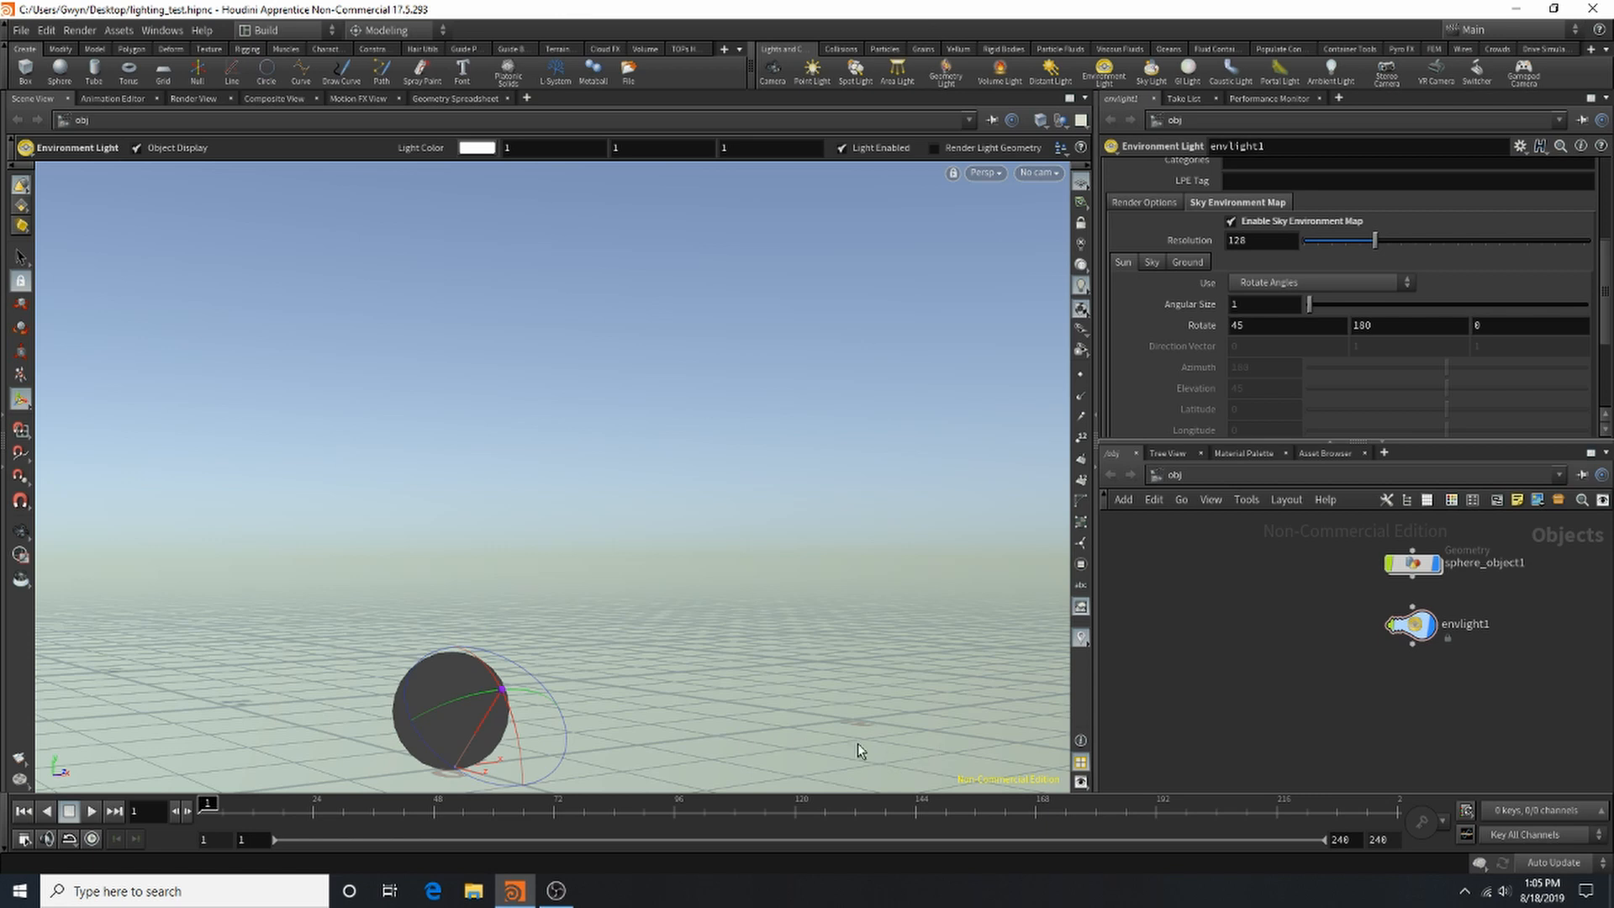
Step: Try Azimuth and Elevation for the sun, switch it to Location, Date, and Time, and review the location and time settings
{"action": "left_click", "coordinate": [1333, 286]}
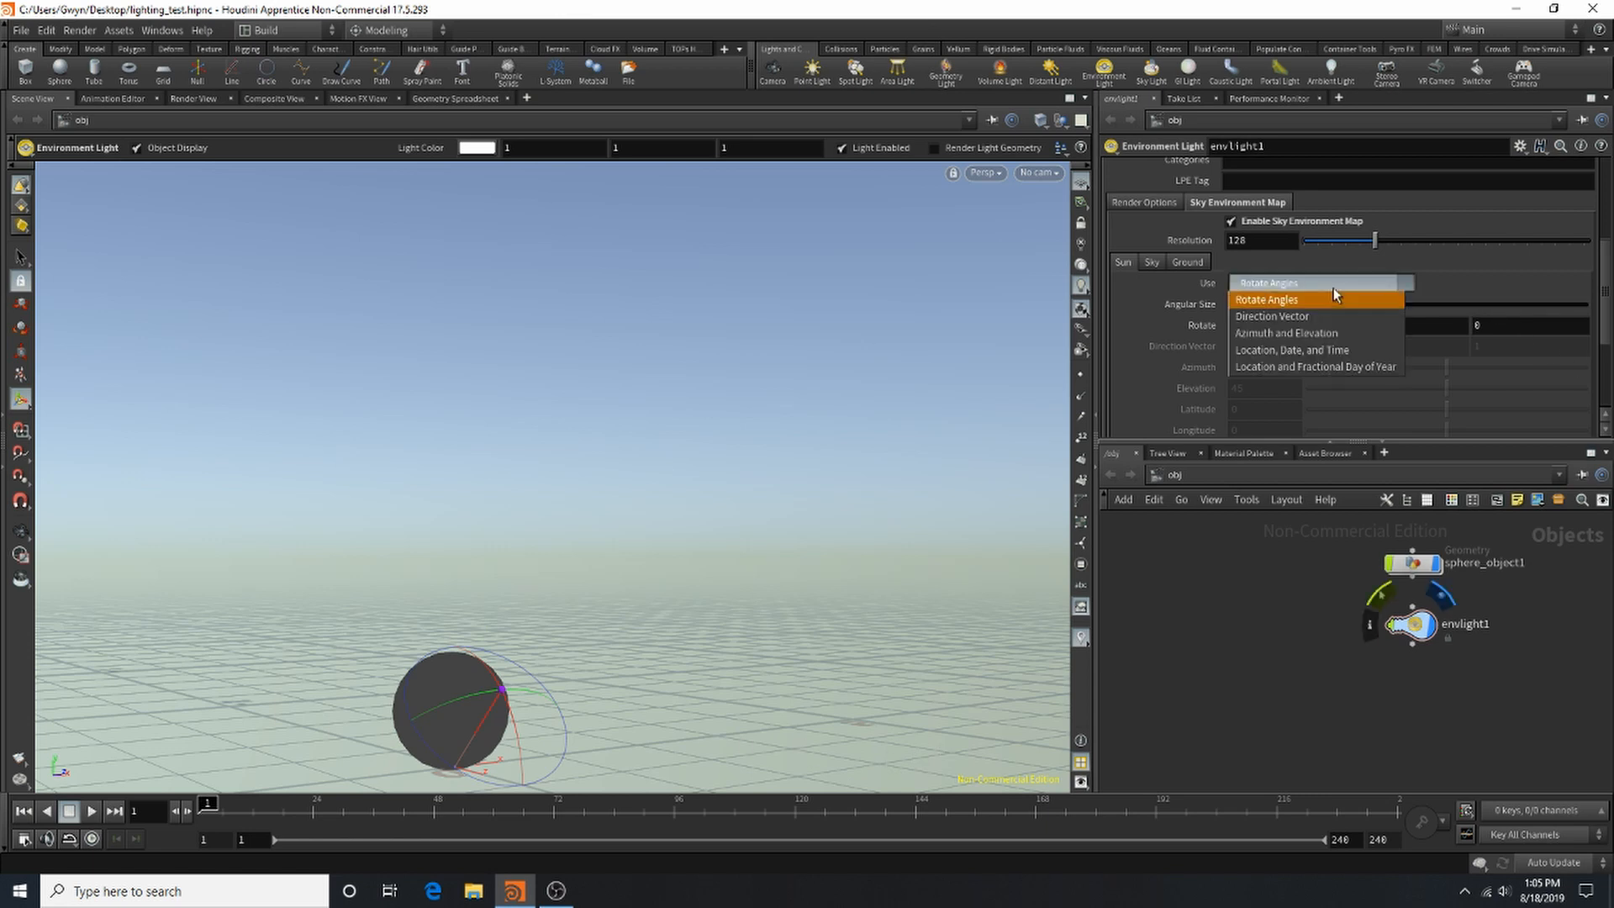
{"action": "left_click", "coordinate": [1308, 336]}
{"action": "left_click", "coordinate": [1322, 282]}
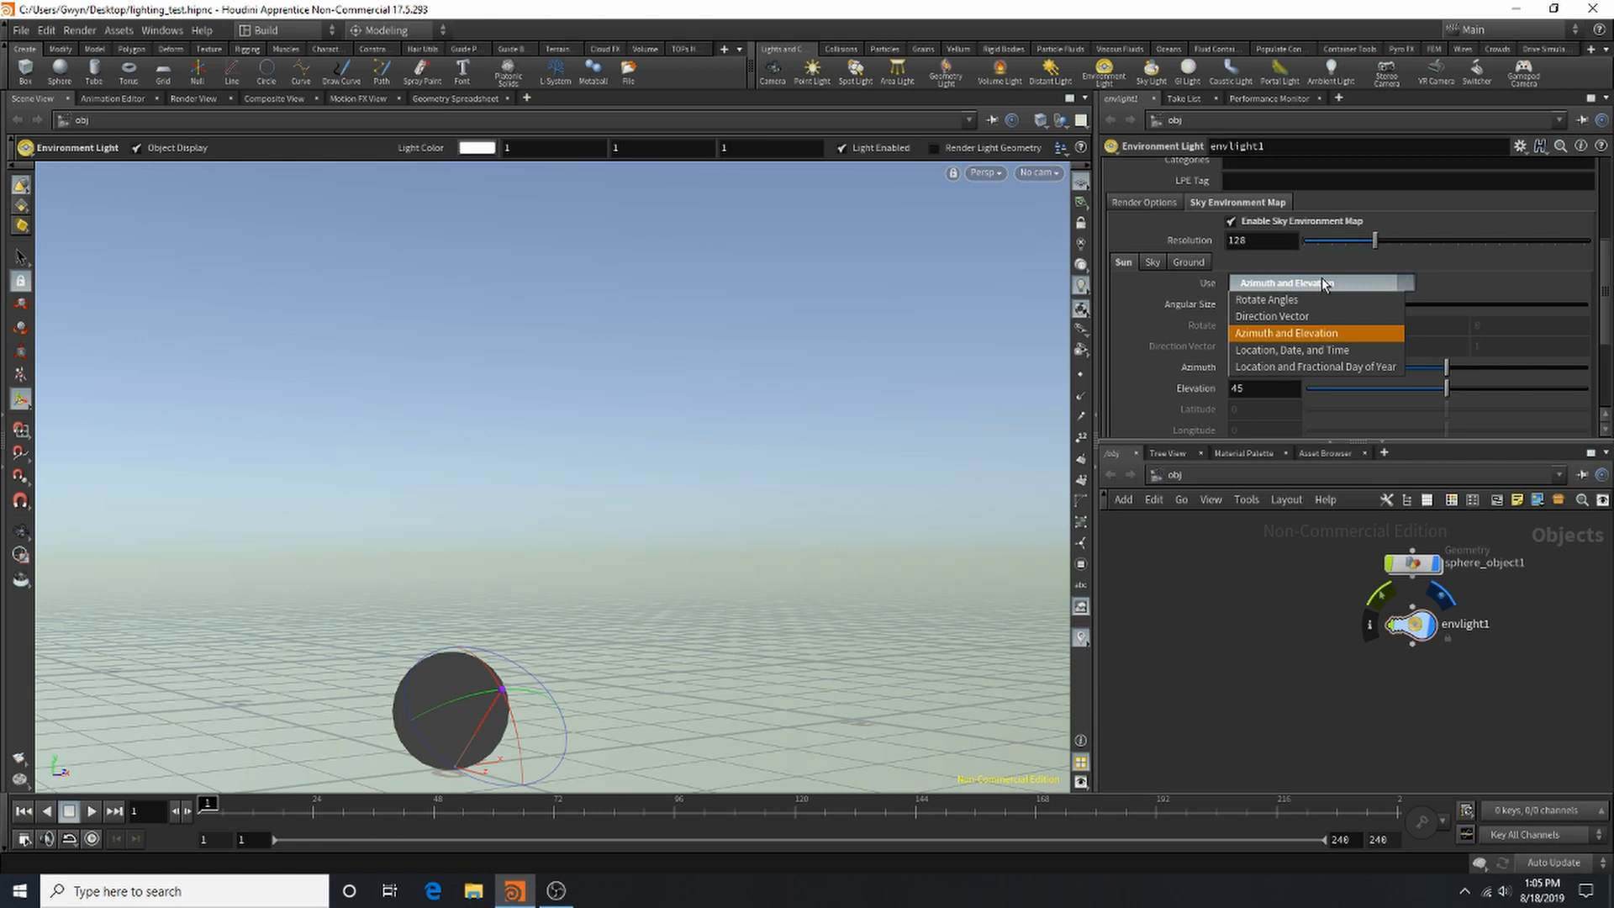
{"action": "left_click", "coordinate": [1306, 349]}
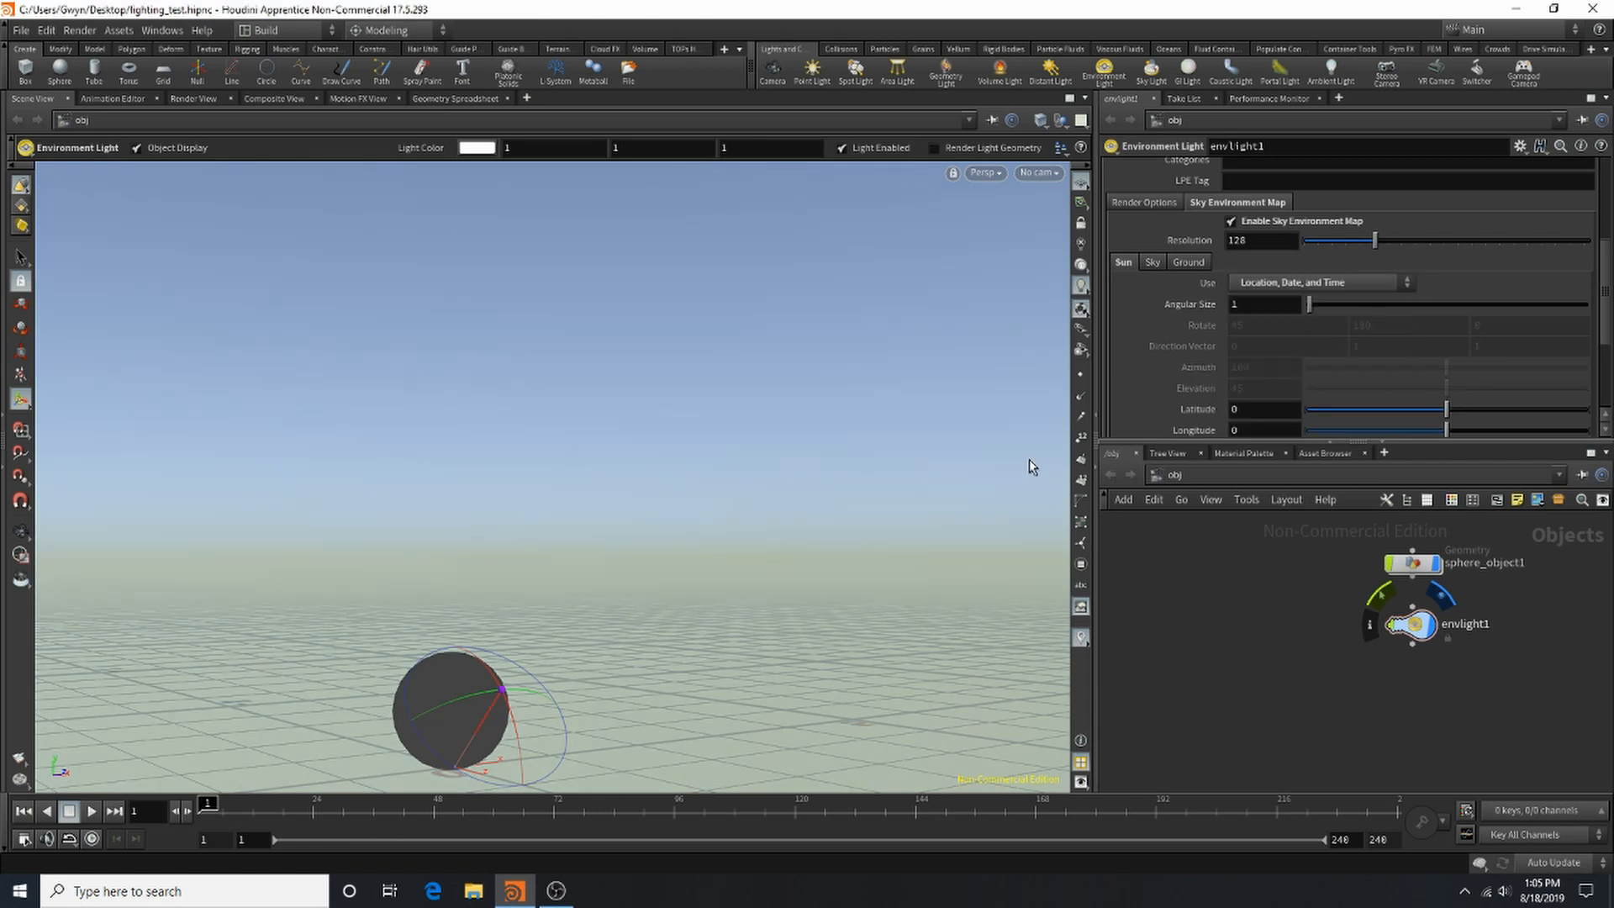
{"action": "scroll", "coordinate": [1235, 370], "scroll_direction": "down", "scroll_amount": 3}
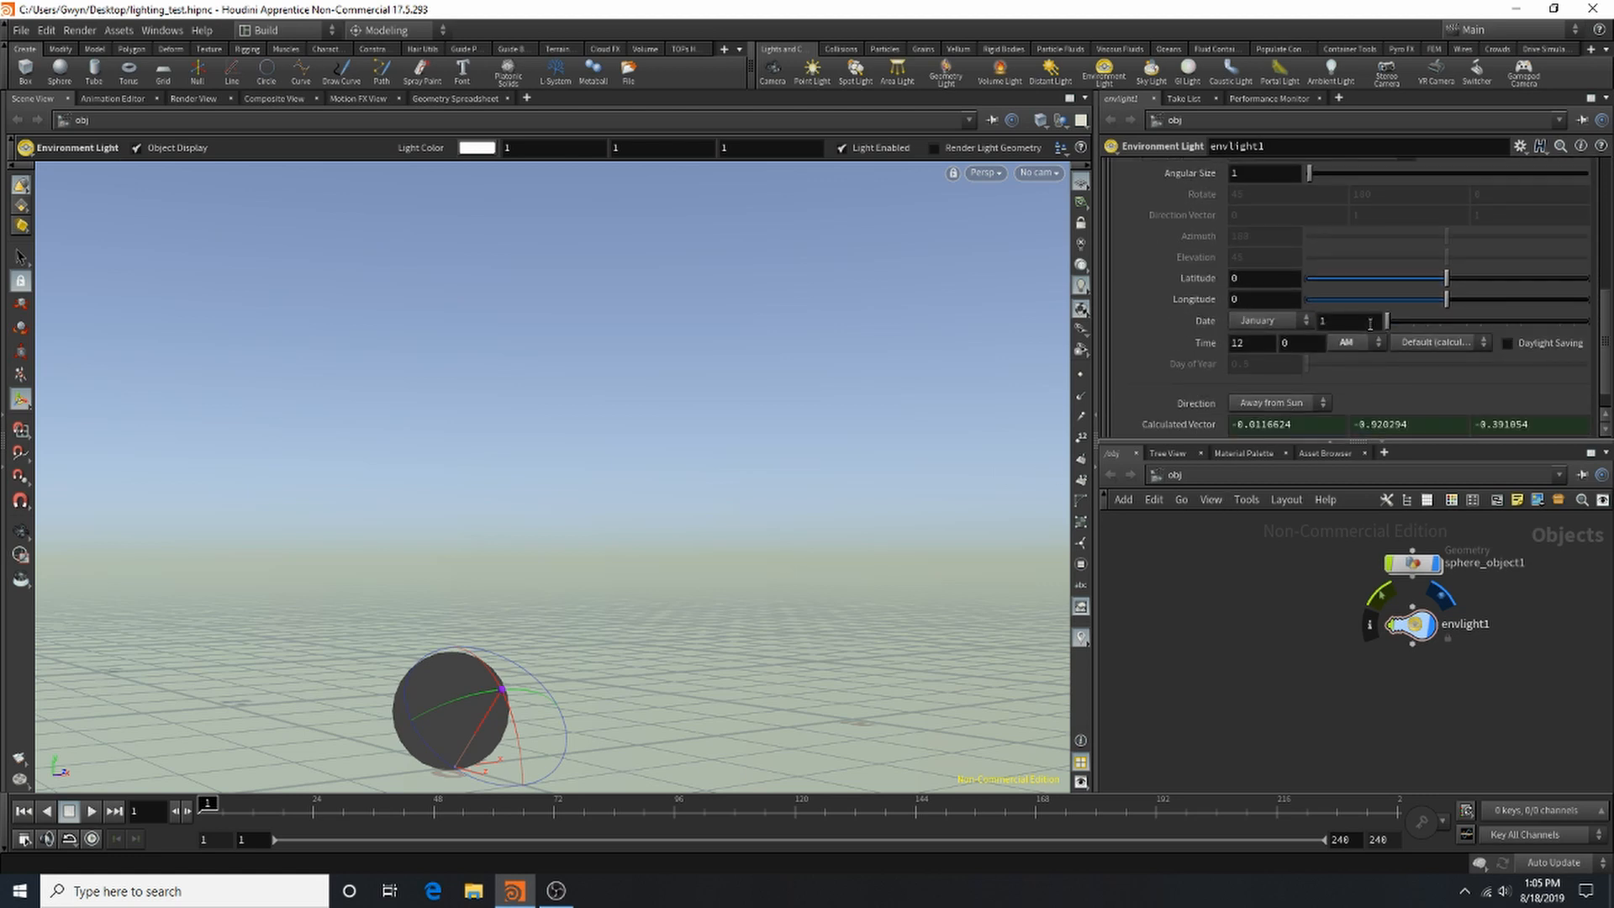
{"action": "scroll", "coordinate": [1361, 328], "scroll_direction": "down", "scroll_amount": 1}
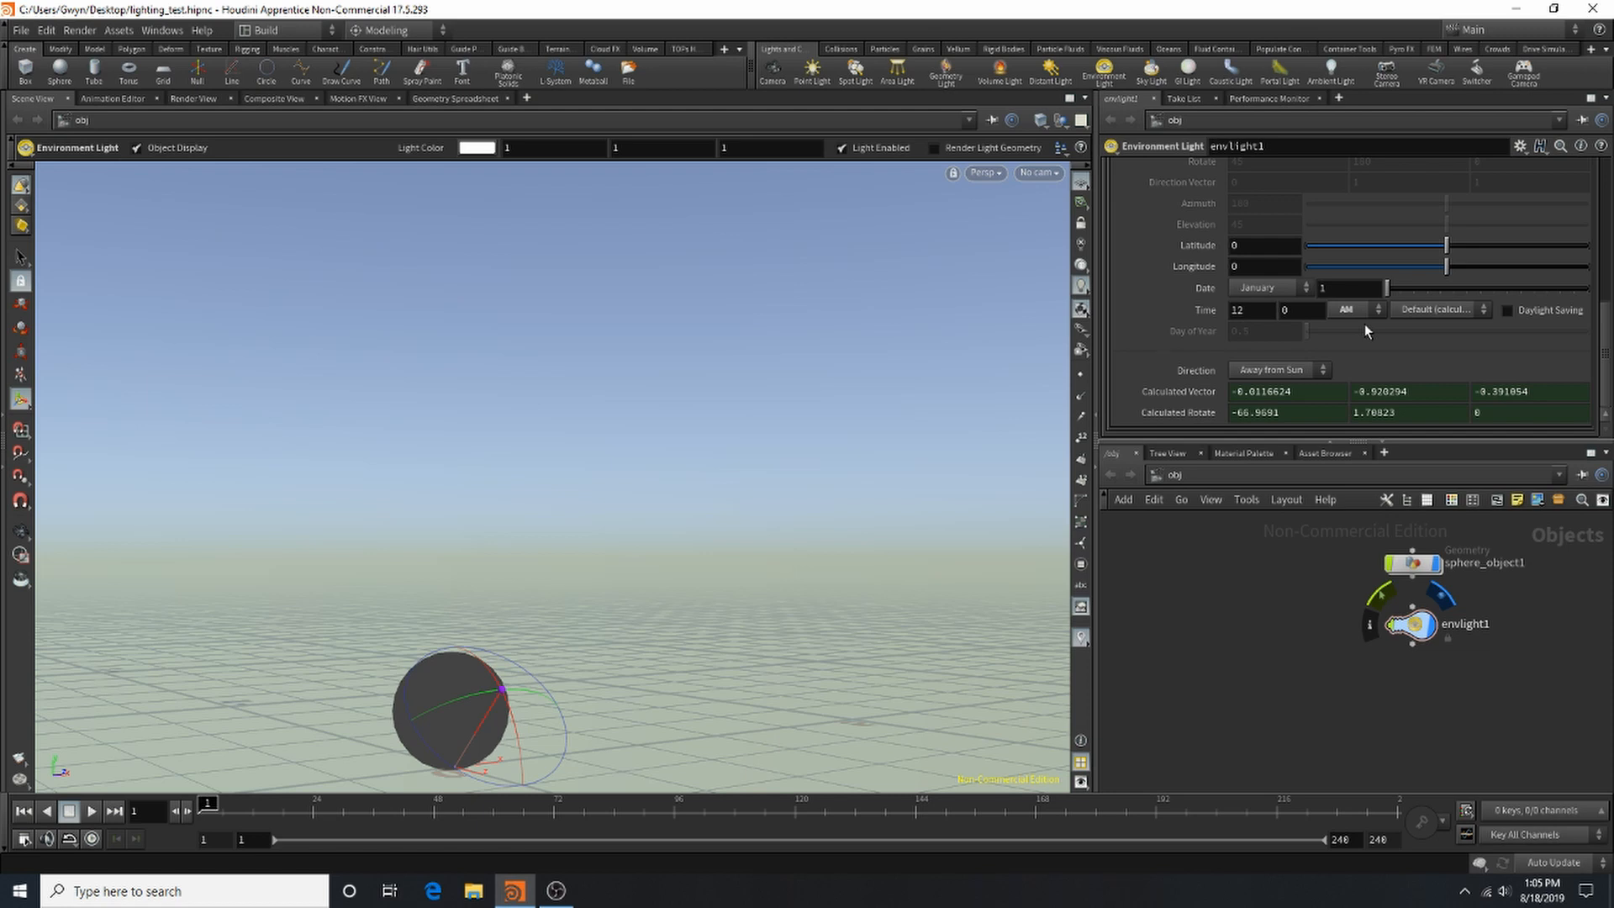
{"action": "scroll", "coordinate": [1306, 379], "scroll_direction": "up", "scroll_amount": 5}
{"action": "scroll", "coordinate": [1306, 382], "scroll_direction": "up", "scroll_amount": 2}
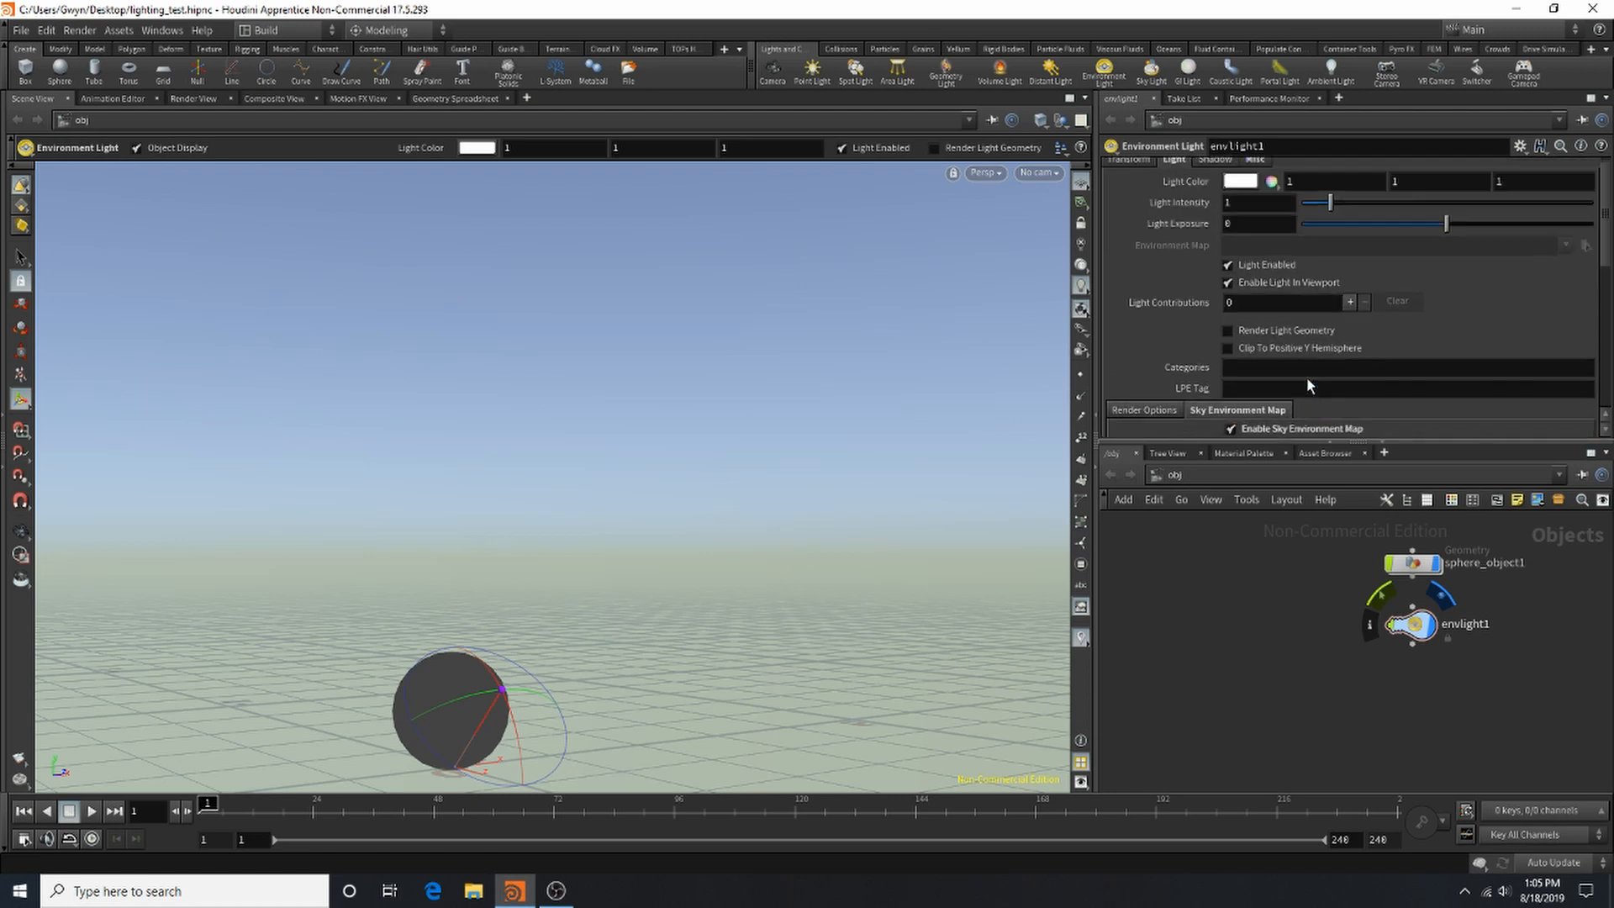
Step: Turn off the environment light's sky environment map so an image can be used as its environment map
{"action": "scroll", "coordinate": [1257, 331], "scroll_direction": "down", "scroll_amount": 3}
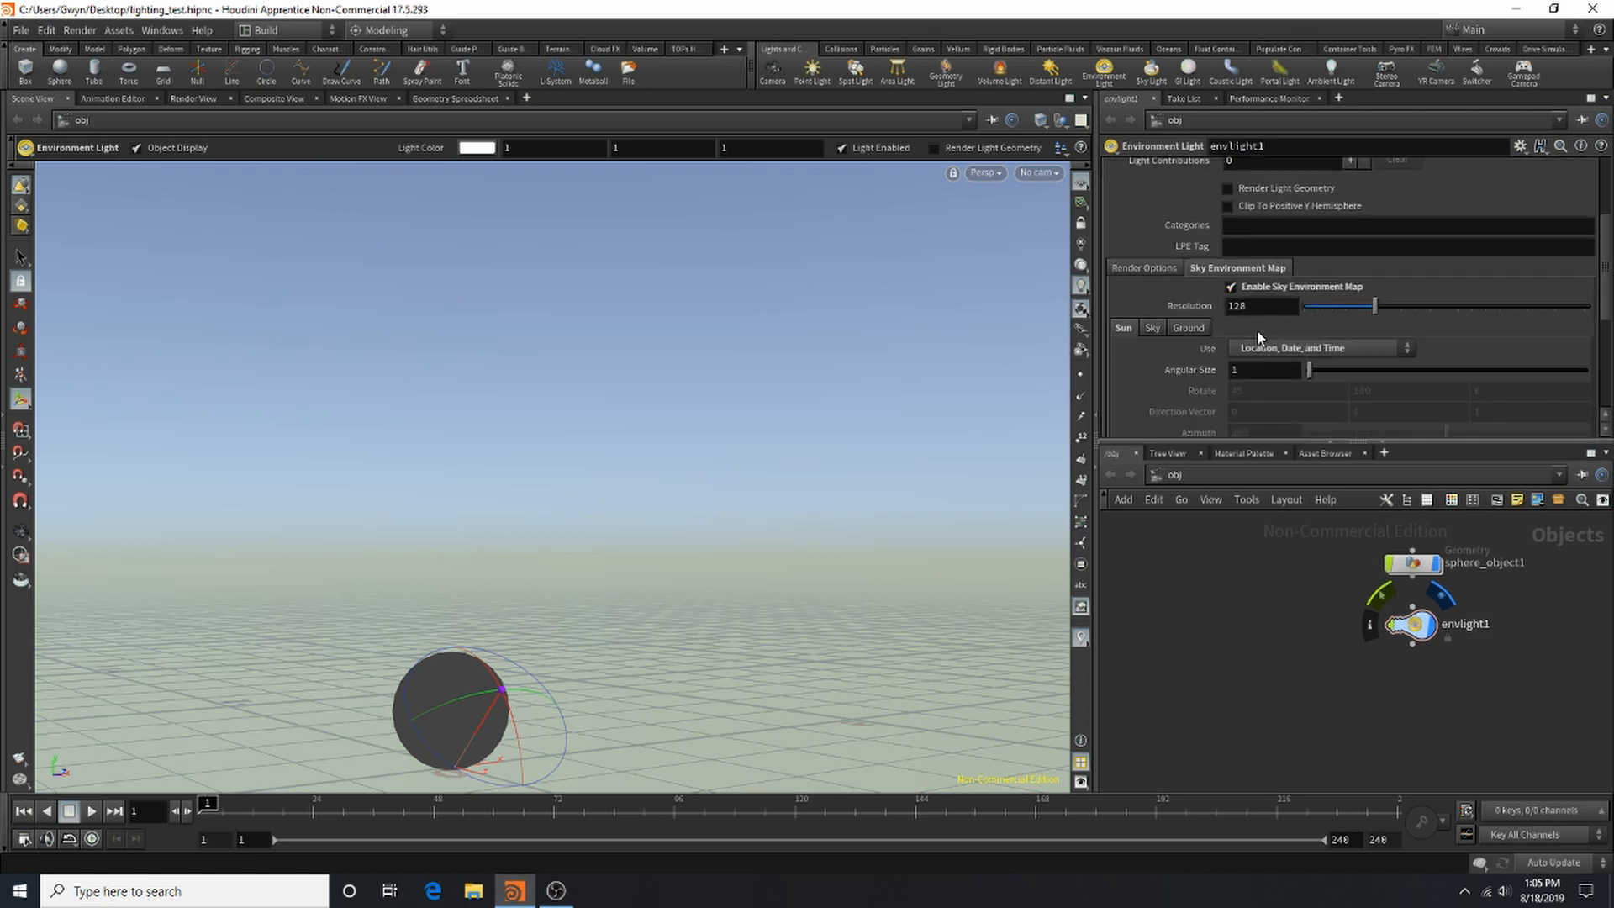
{"action": "left_click", "coordinate": [1302, 286]}
{"action": "scroll", "coordinate": [1305, 285], "scroll_direction": "up", "scroll_amount": 4}
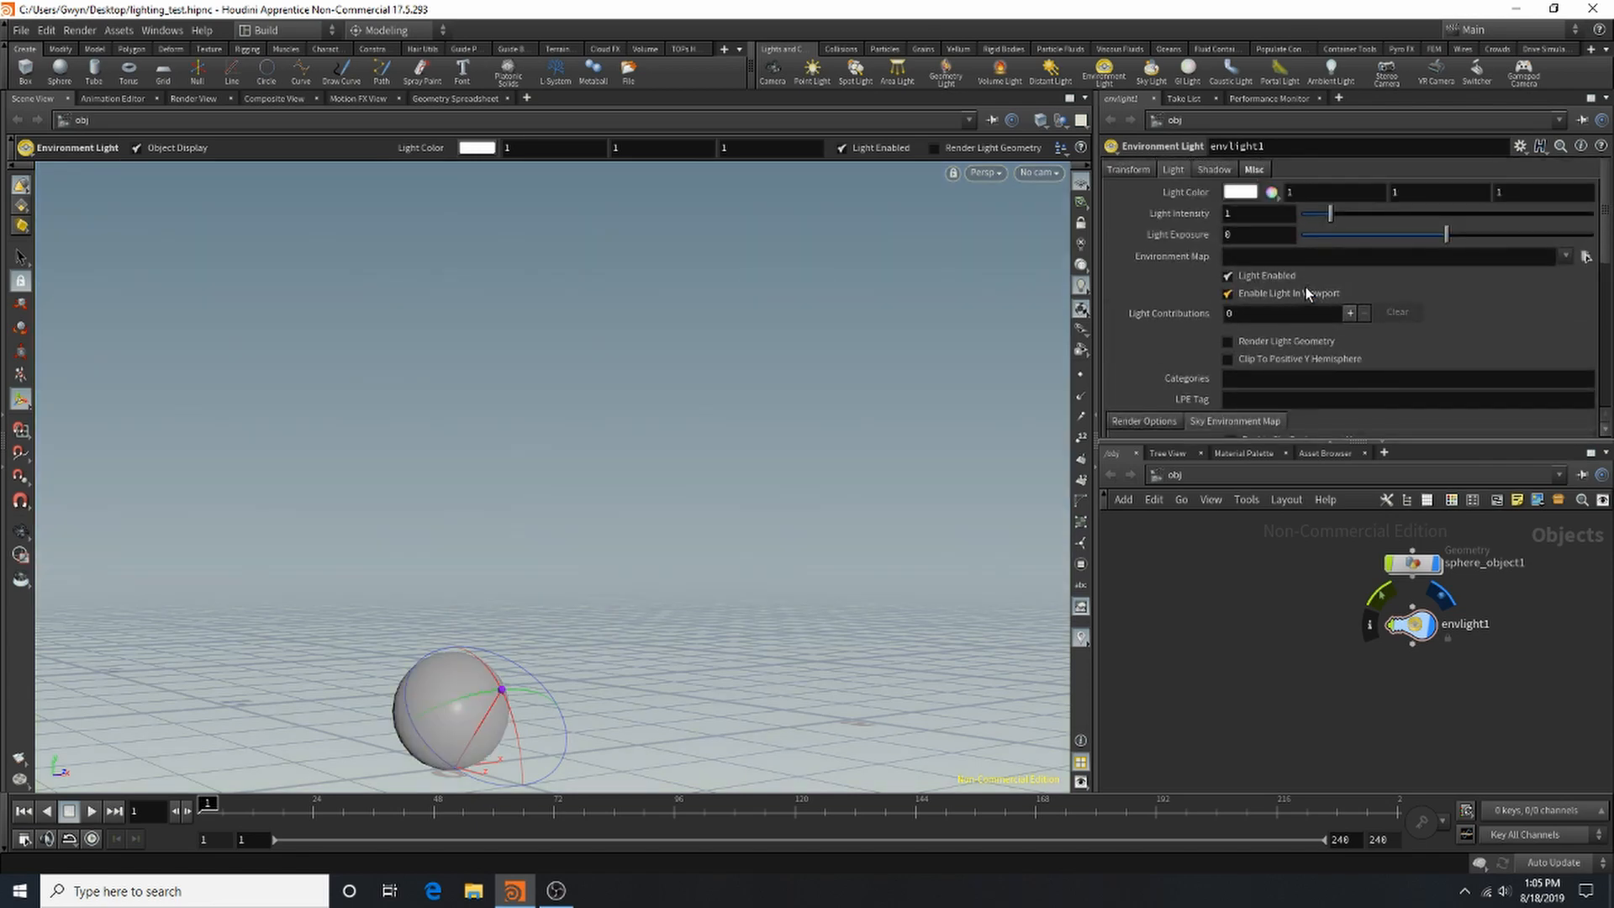
{"action": "scroll", "coordinate": [1317, 327], "scroll_direction": "down", "scroll_amount": 2}
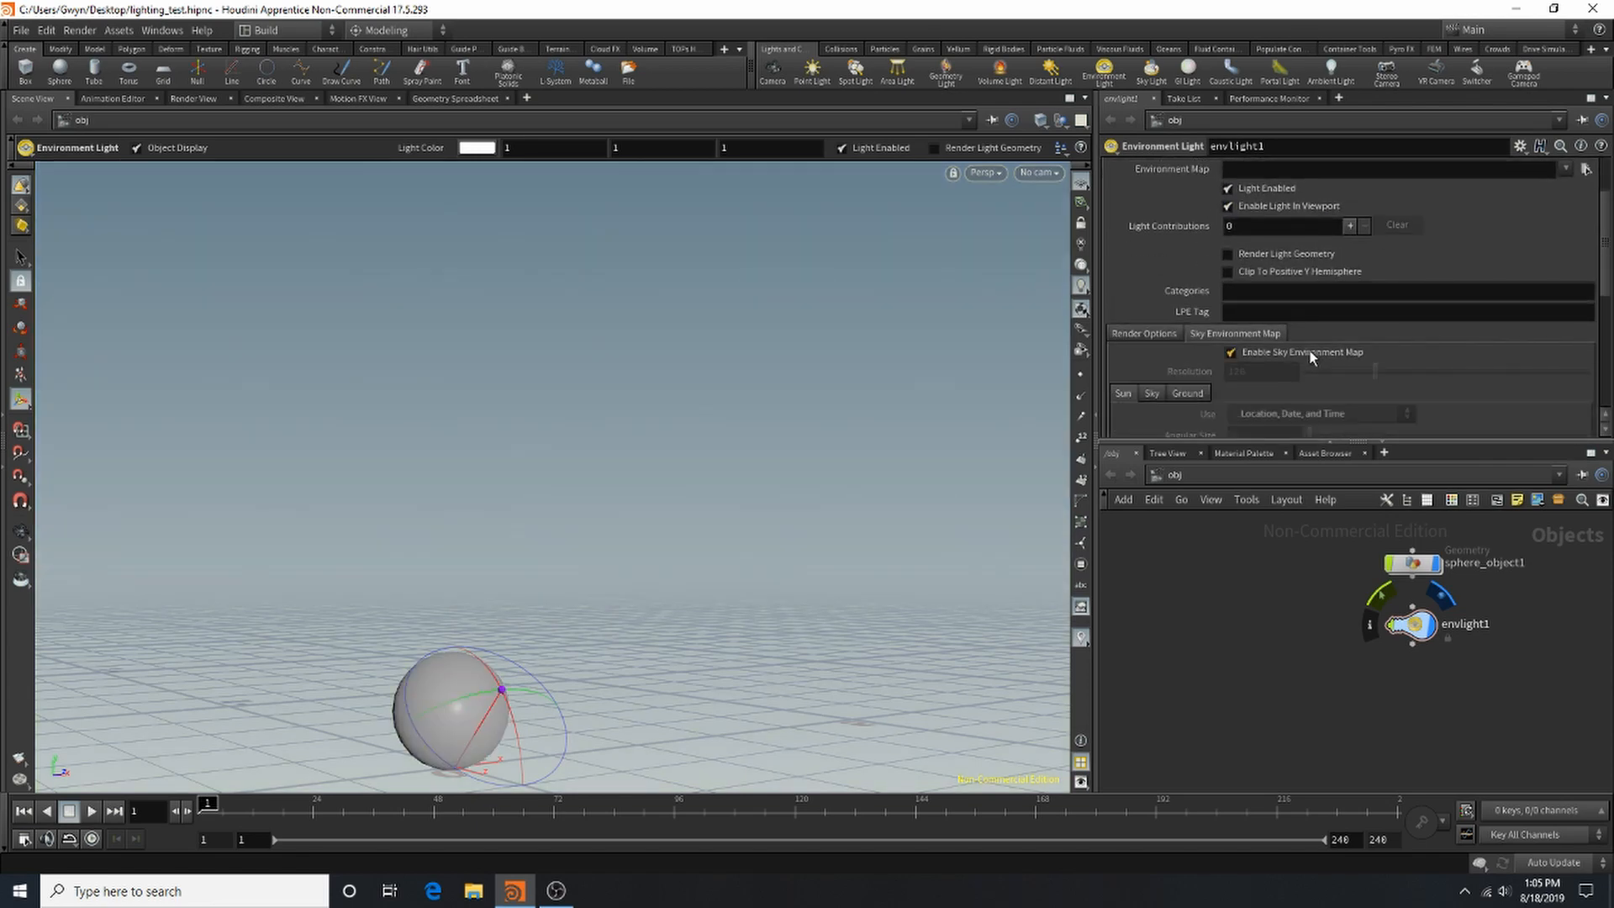
{"action": "left_click", "coordinate": [1308, 349]}
{"action": "scroll", "coordinate": [1326, 250], "scroll_direction": "down", "scroll_amount": 1}
{"action": "scroll", "coordinate": [1215, 256], "scroll_direction": "up", "scroll_amount": 2}
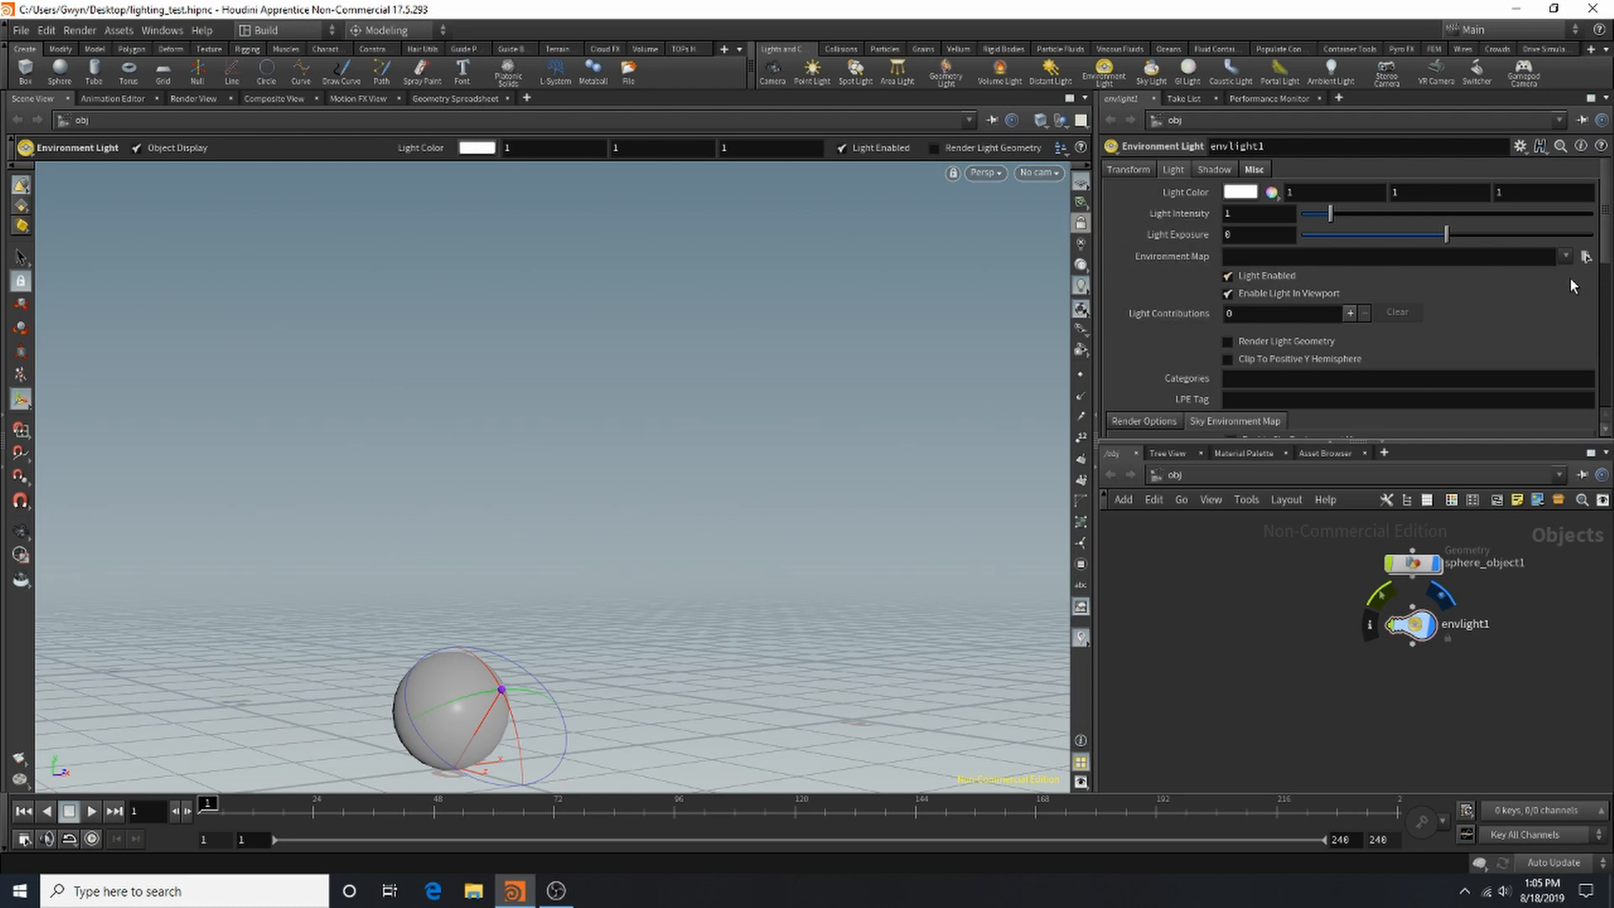
Step: Load HDRIHaven_lenong_1_2k.rat as the light's environment map and choose it again from the $HFS/houdini/pic/hdri/ folder
{"action": "left_click", "coordinate": [1565, 256]}
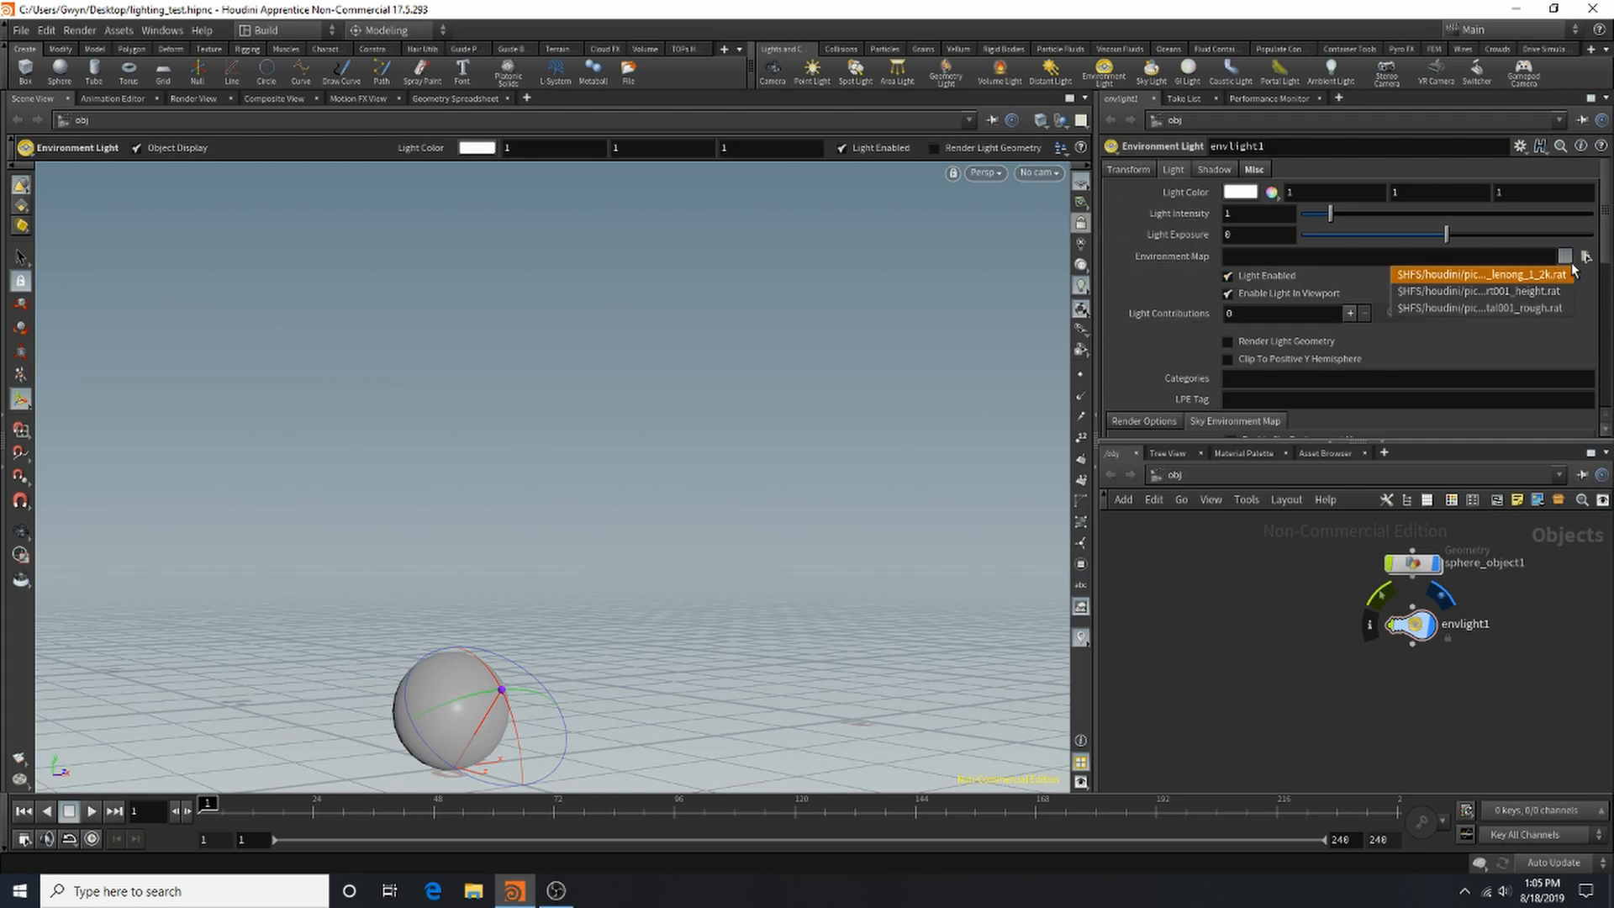
{"action": "left_click", "coordinate": [1496, 278]}
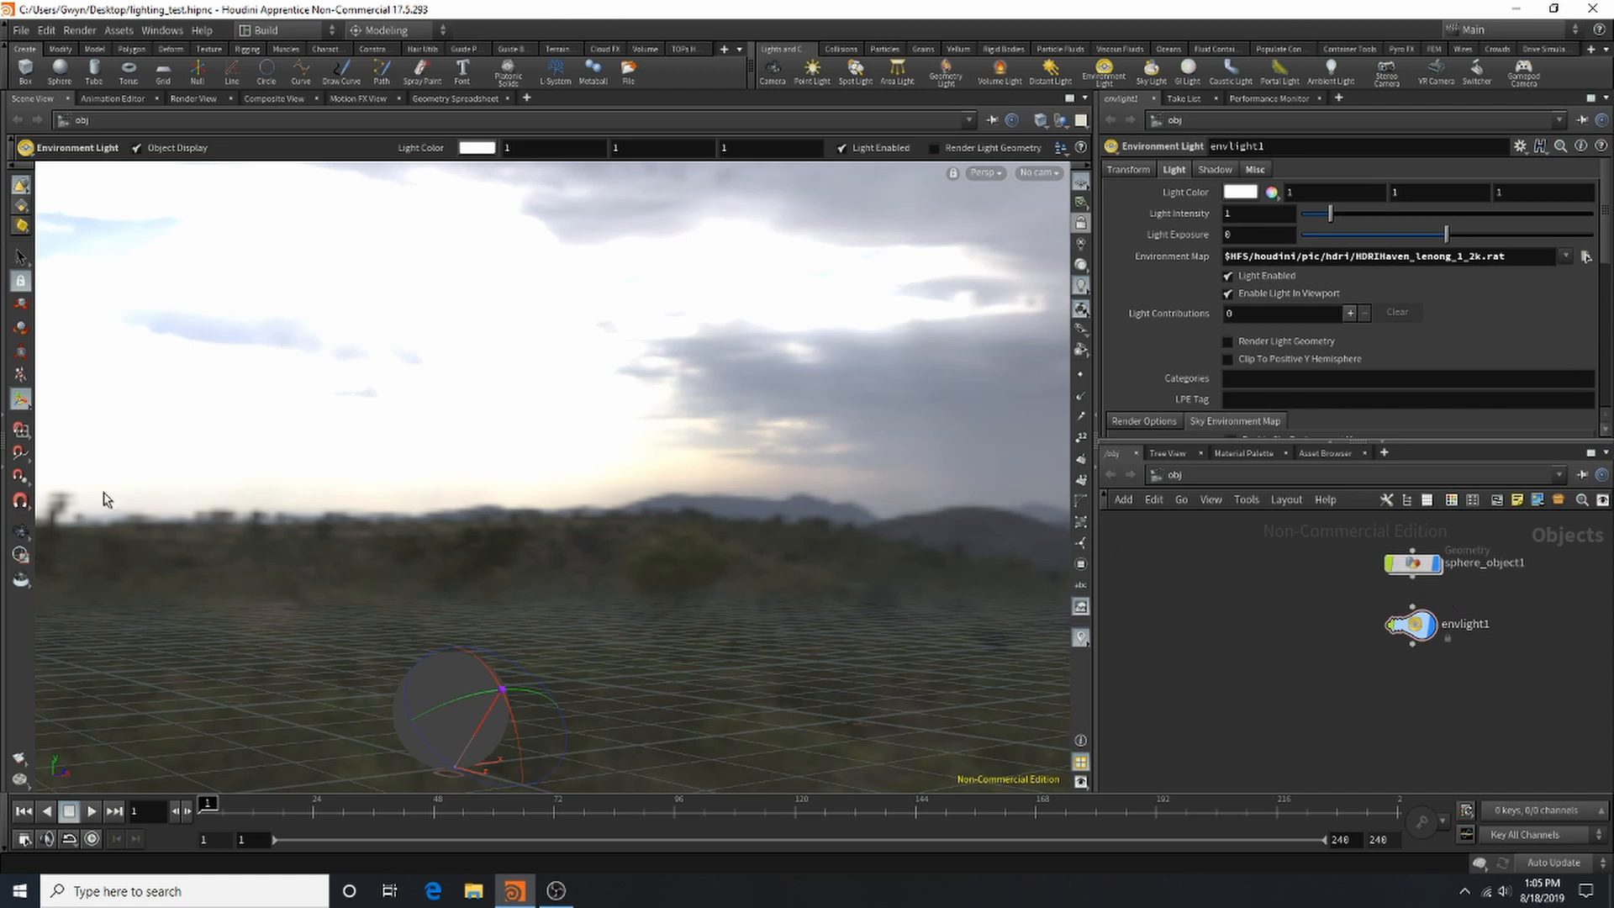
{"action": "left_click", "coordinate": [1585, 256]}
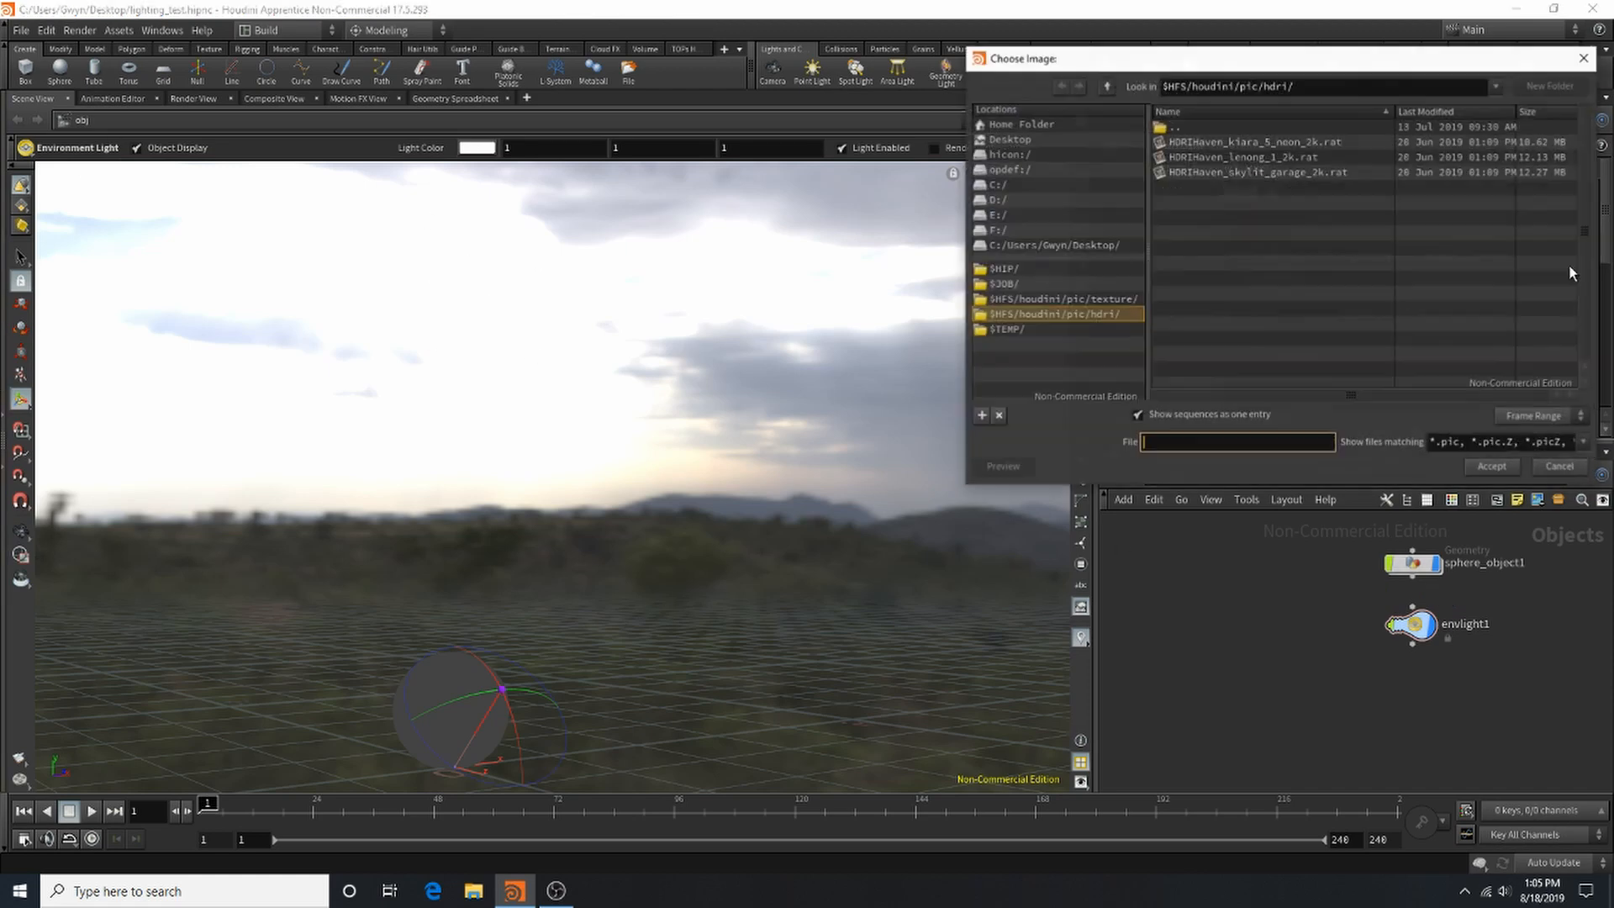
{"action": "left_click", "coordinate": [1103, 301]}
{"action": "left_click", "coordinate": [1095, 316]}
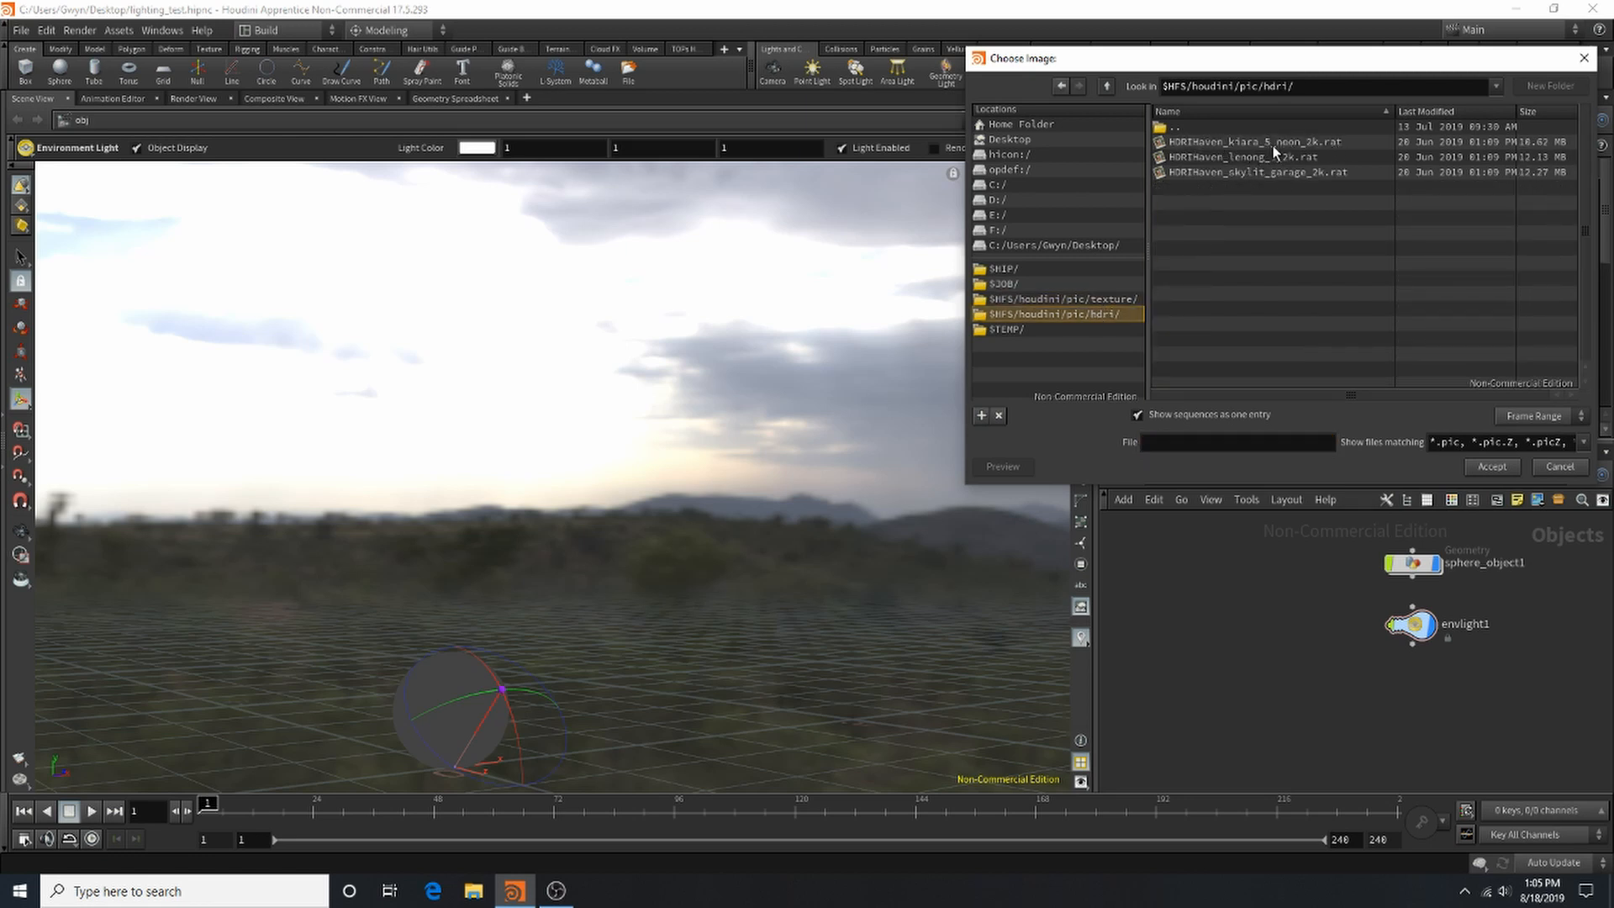
{"action": "left_click", "coordinate": [1366, 156]}
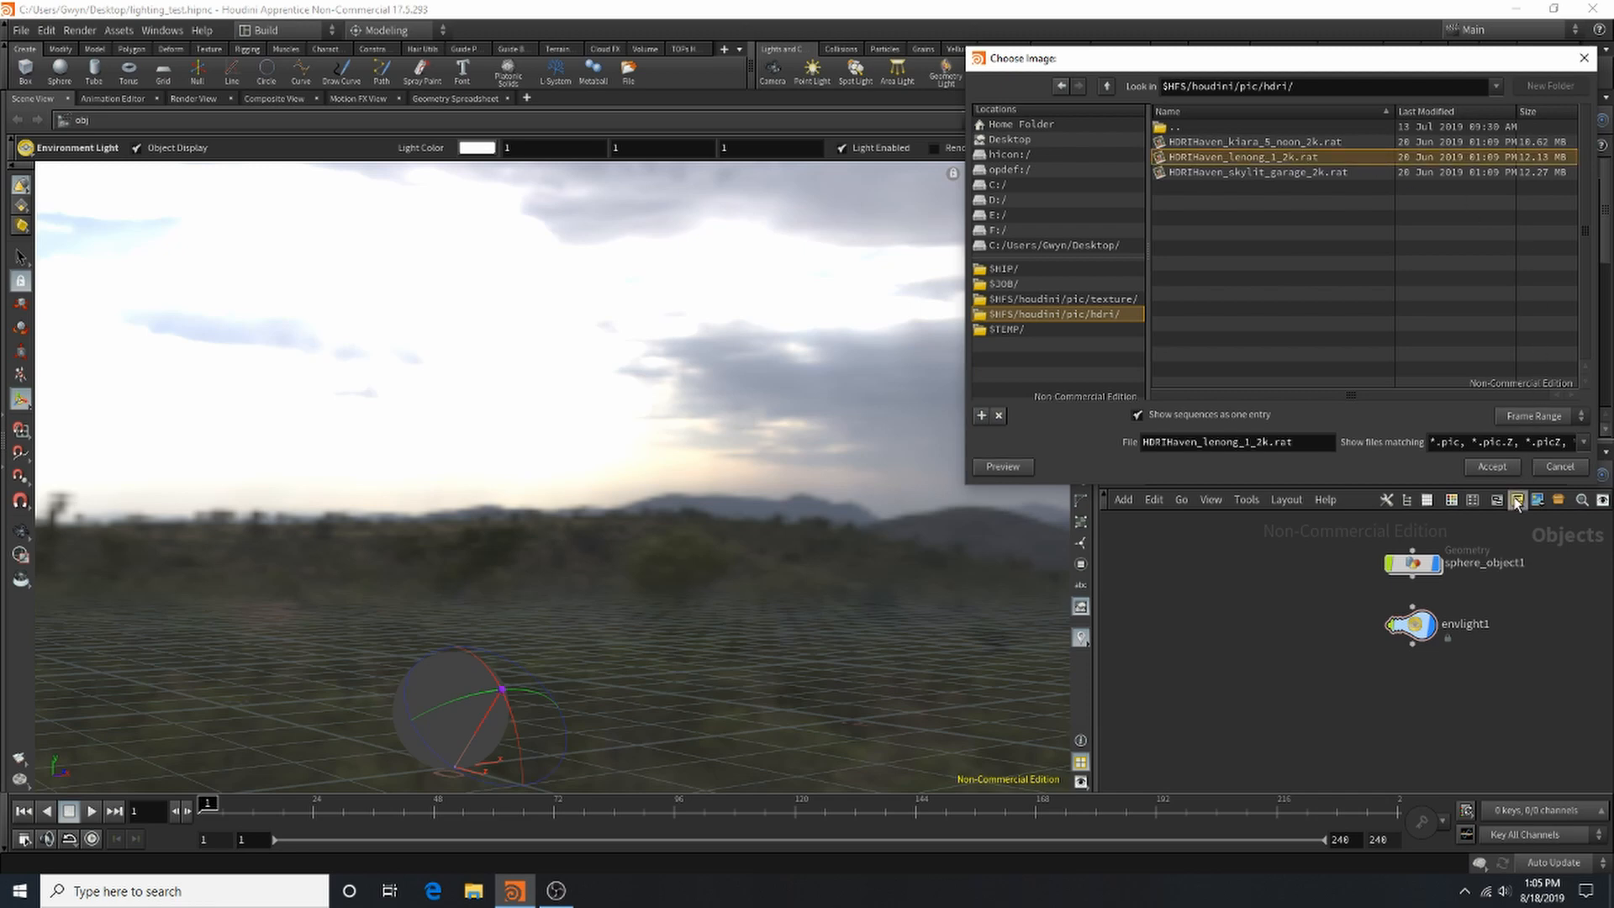
{"action": "left_click", "coordinate": [1481, 463]}
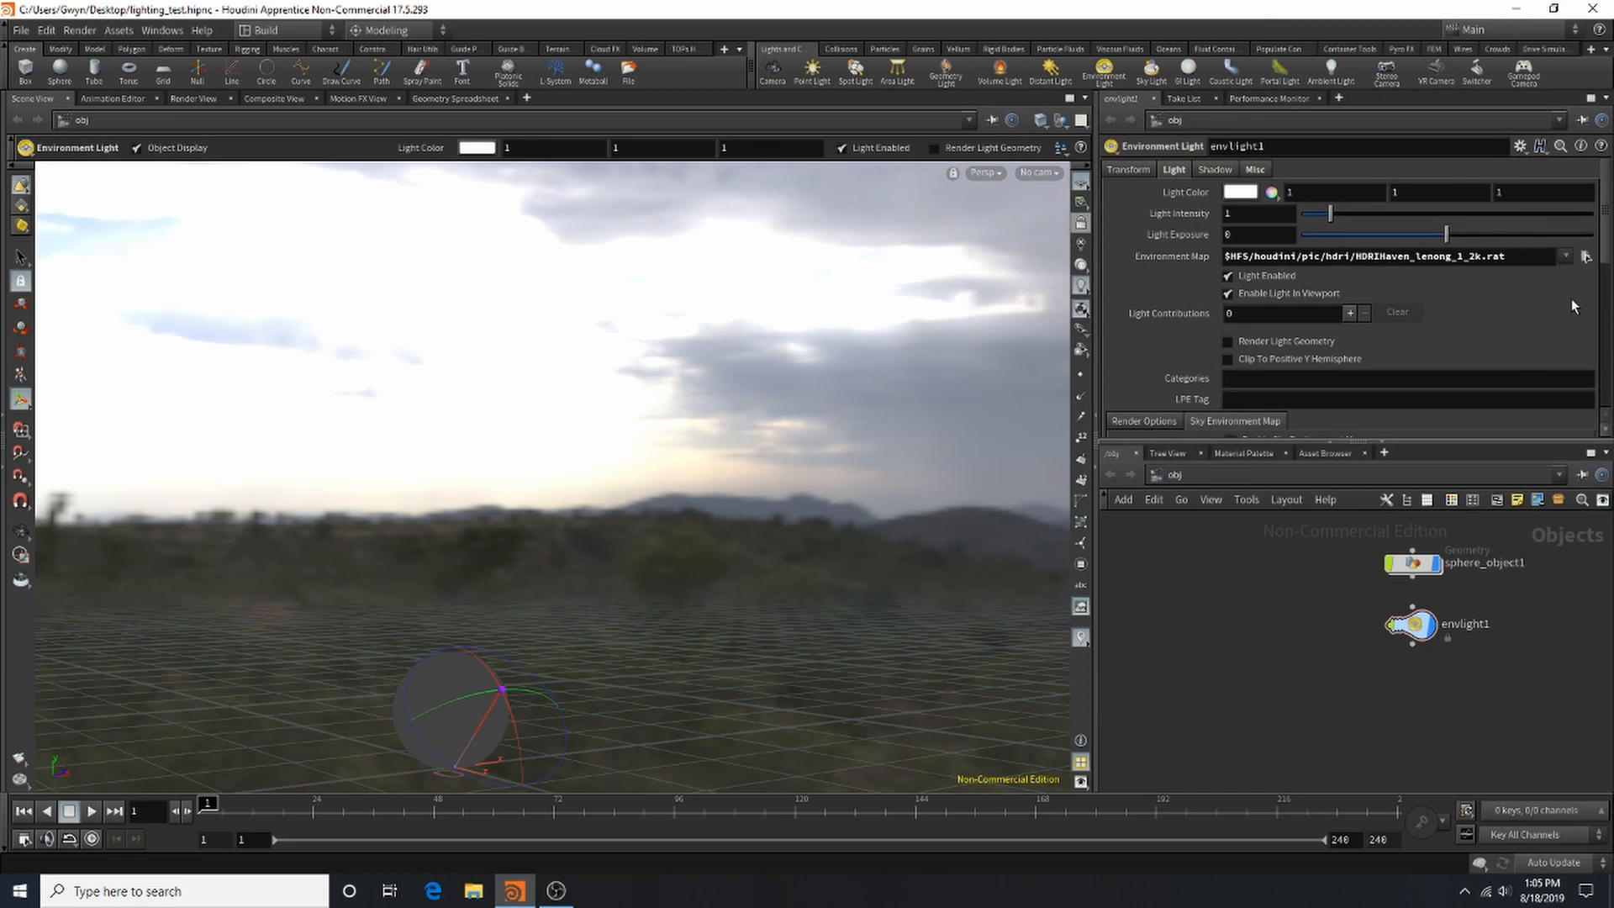
Step: Change the light's environment map to HDRIHaven_skylit_garage_2k.rat
{"action": "left_click", "coordinate": [1585, 256]}
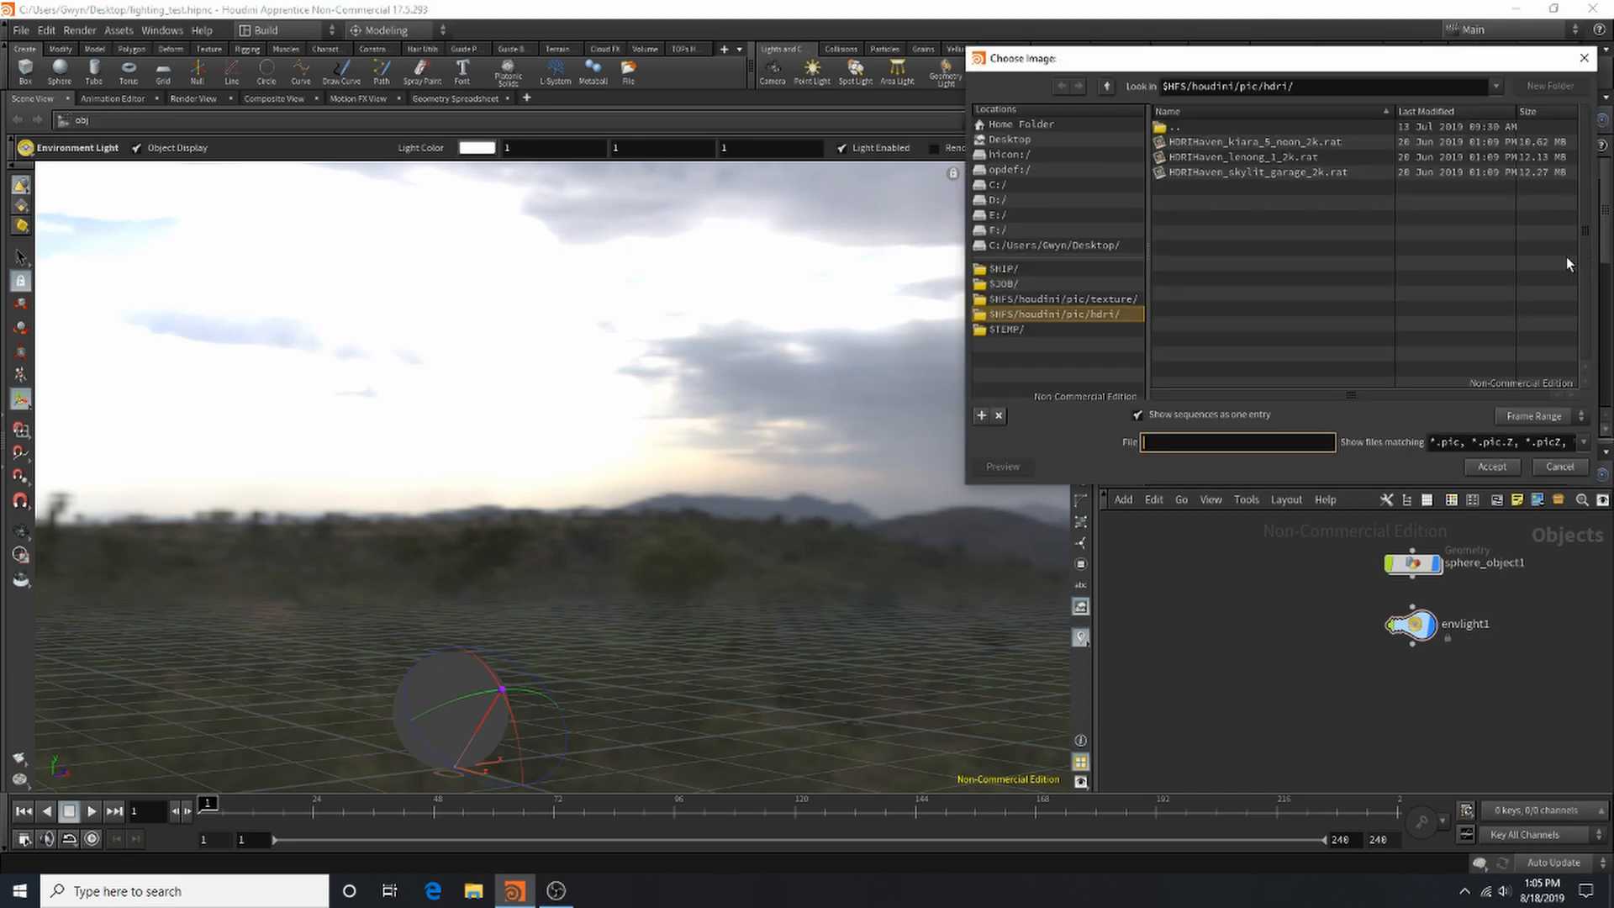
{"action": "left_click", "coordinate": [1309, 174]}
{"action": "left_click", "coordinate": [1489, 466]}
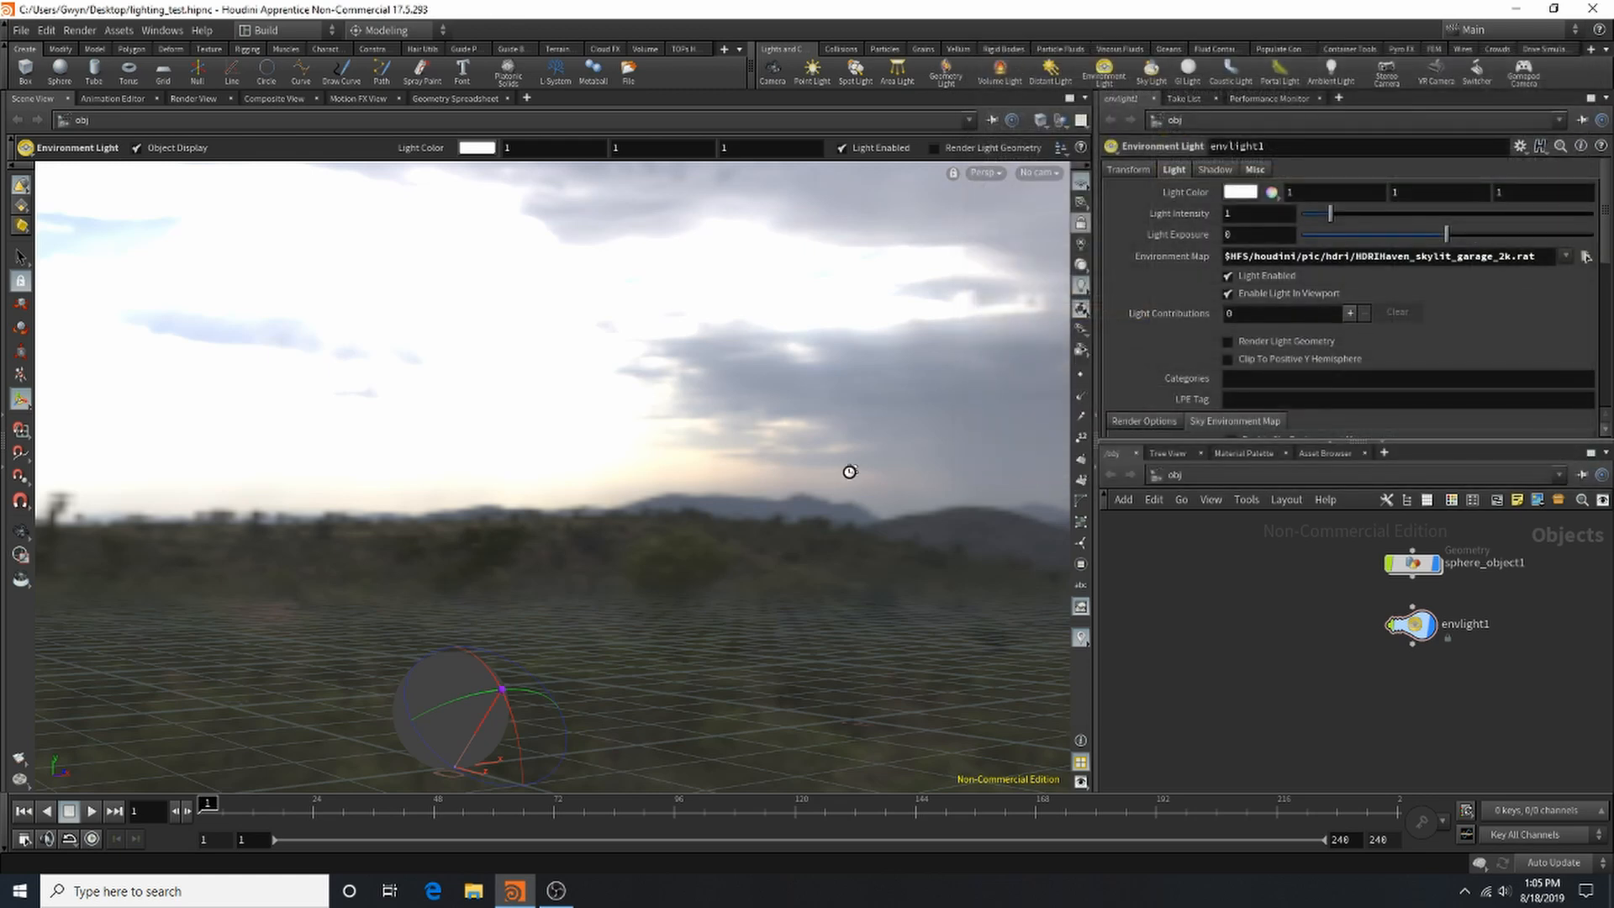
Step: Change the light's environment map to HDRIHaven_kiara_5_noon_2k.rat and look down at the ground around the sphere
{"action": "left_click", "coordinate": [1585, 256]}
{"action": "left_click", "coordinate": [1326, 145]}
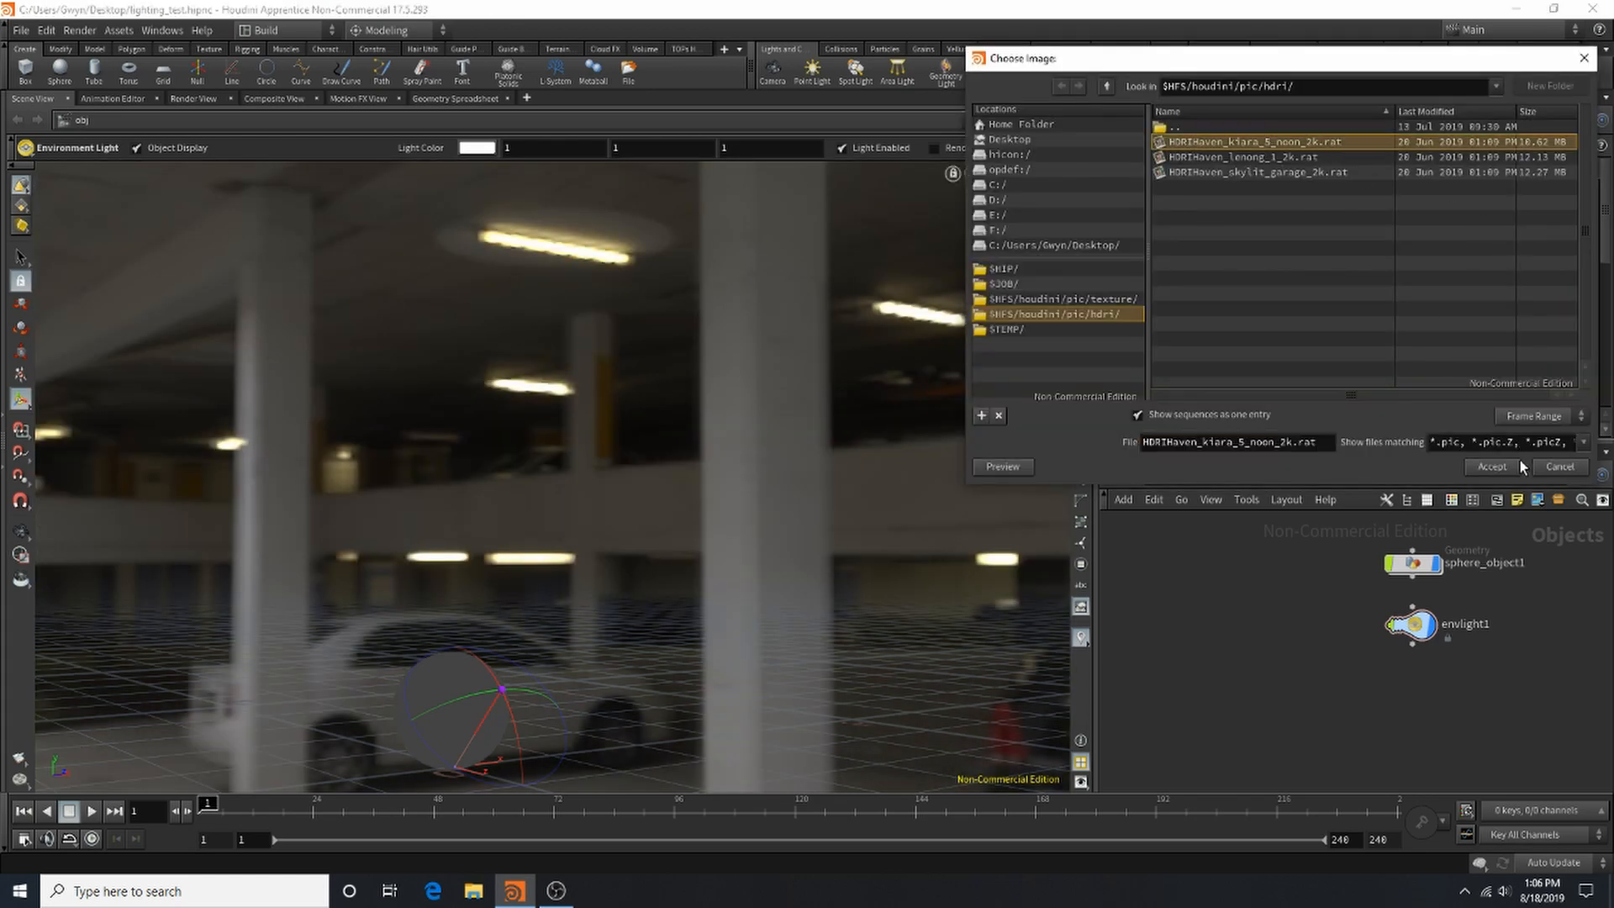
{"action": "left_click", "coordinate": [1512, 466]}
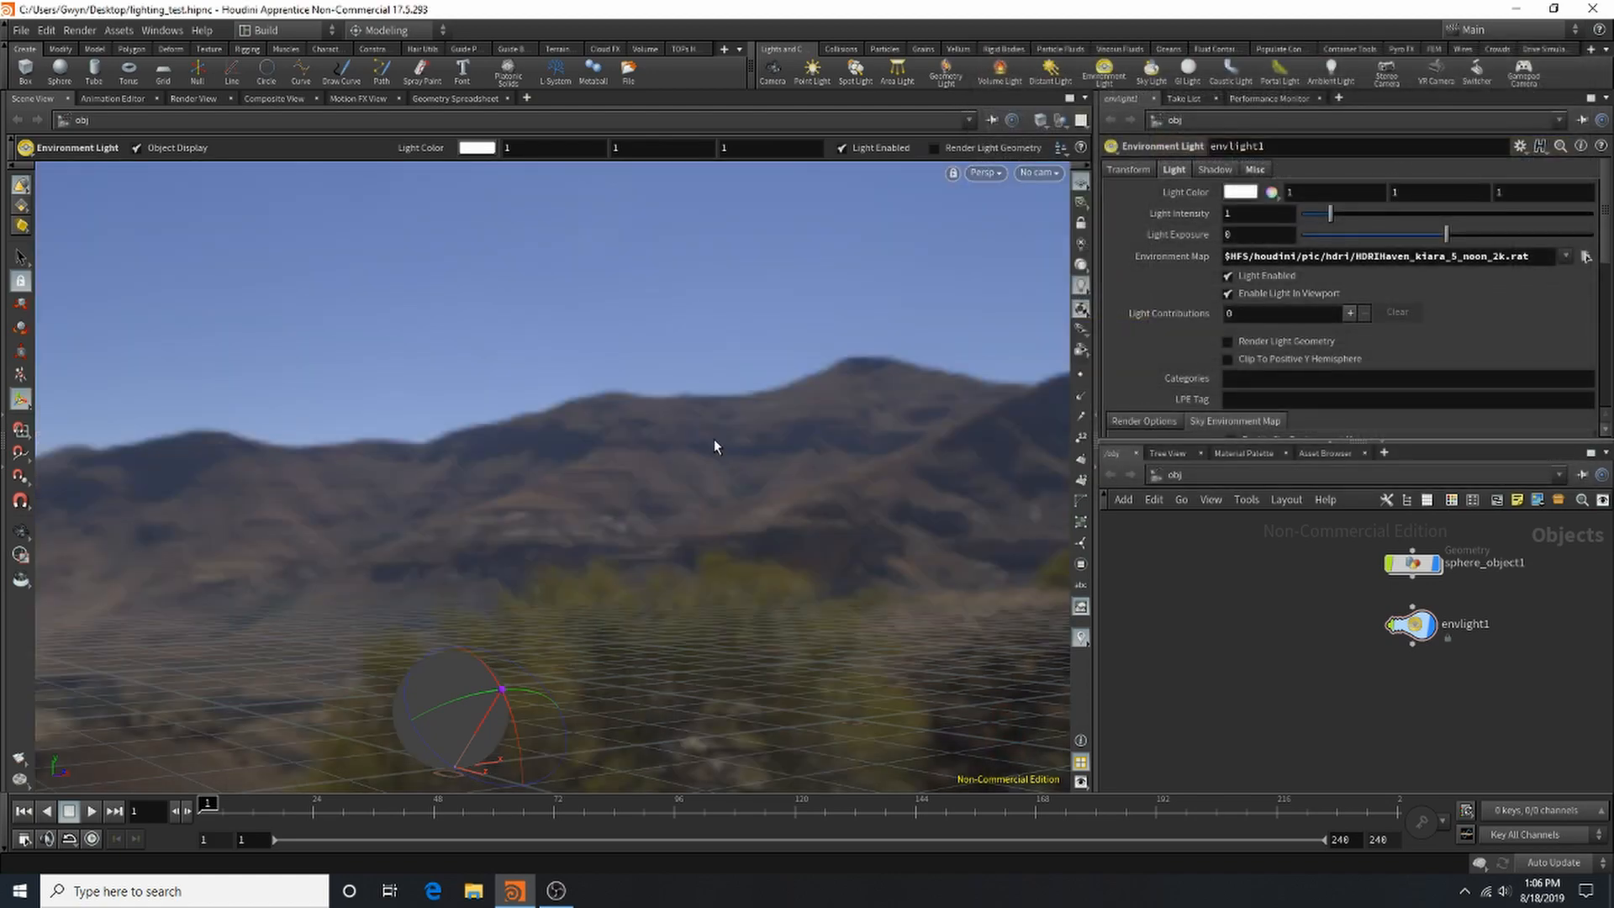
{"action": "key", "text": "Escape"}
{"action": "left_click_drag", "start_coordinate": [709, 443], "coordinate": [637, 523]}
{"action": "key", "text": "Return"}
{"action": "scroll", "coordinate": [1354, 659], "scroll_direction": "down", "scroll_amount": 5}
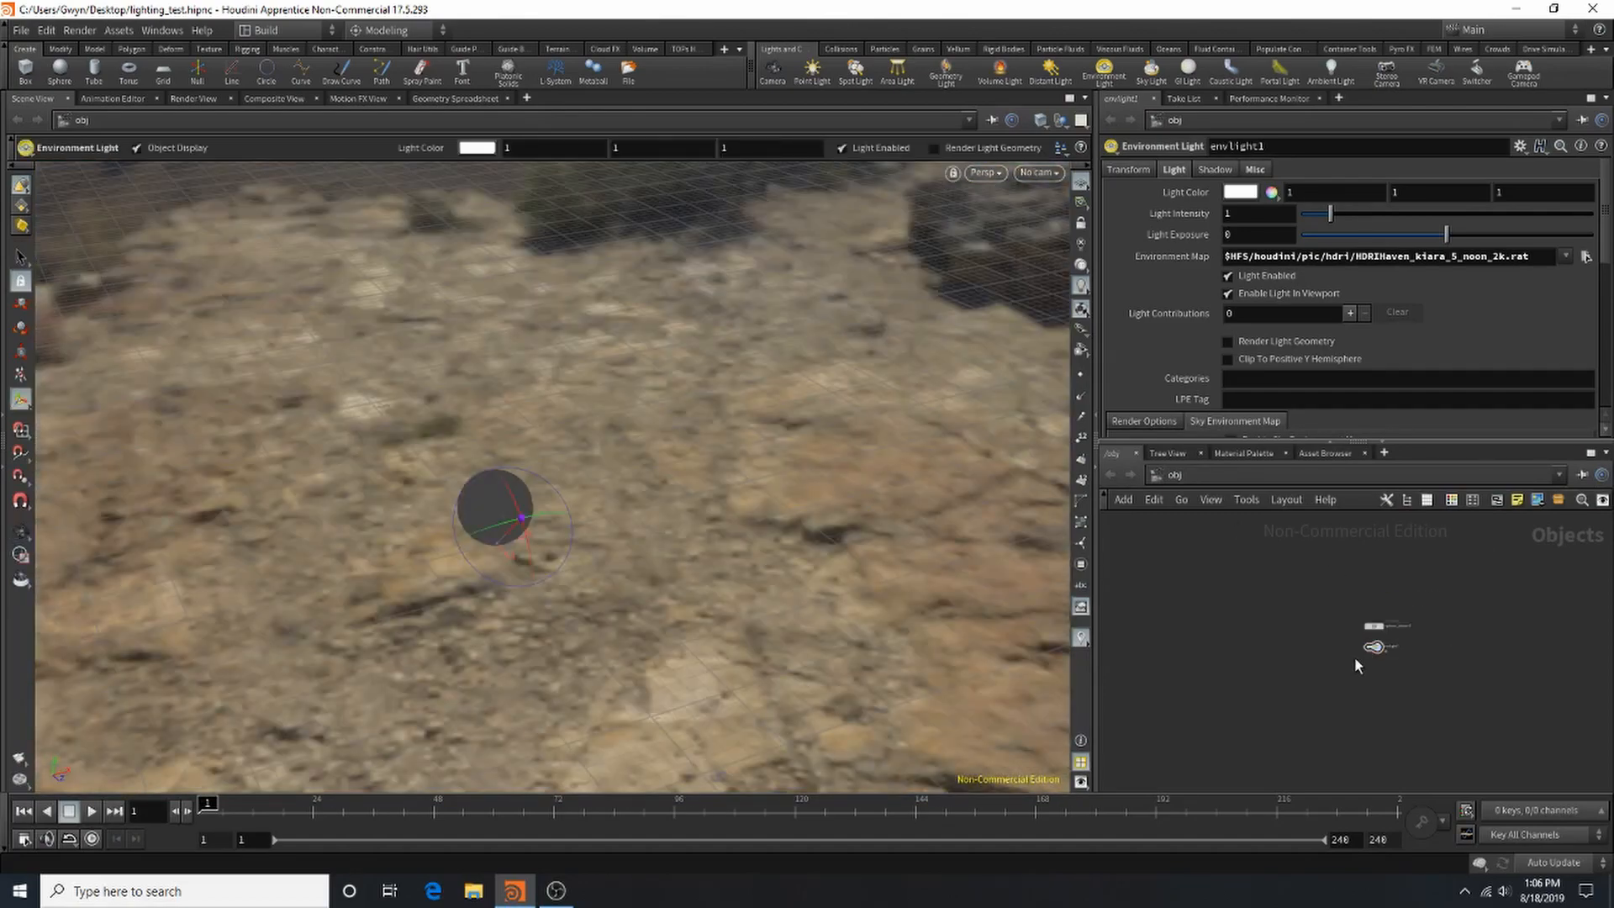
Step: Delete the environment light and add a Sky Light to the scene
{"action": "scroll", "coordinate": [1356, 659], "scroll_direction": "up", "scroll_amount": 6}
{"action": "left_click", "coordinate": [1413, 635]}
{"action": "key", "text": "Delete"}
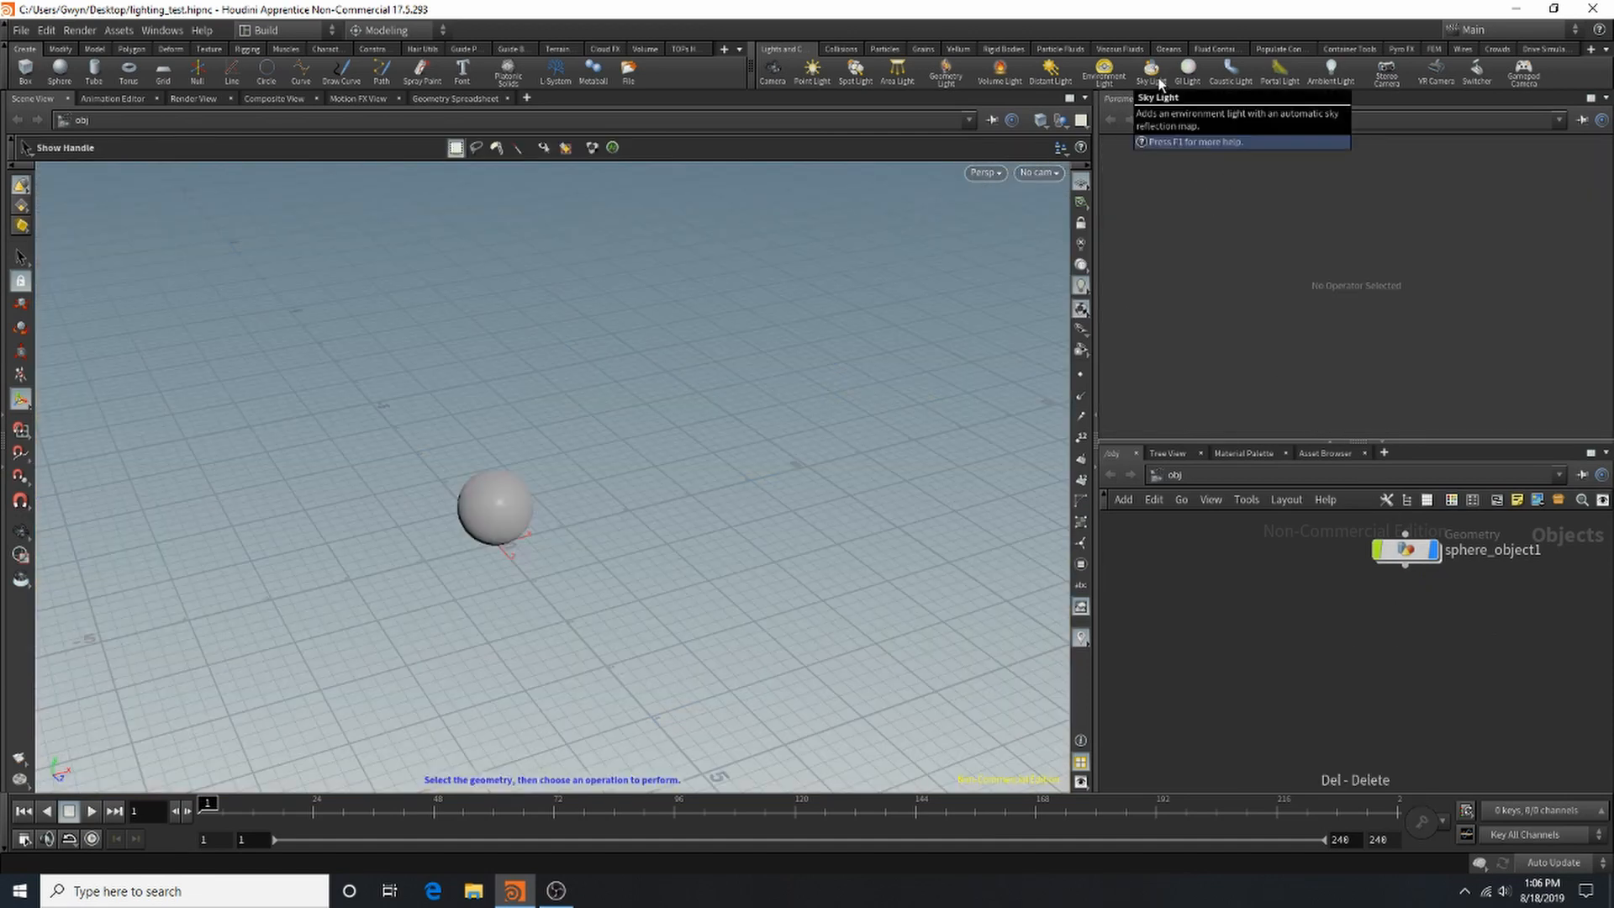
{"action": "left_click", "coordinate": [1160, 84]}
{"action": "scroll", "coordinate": [1211, 713], "scroll_direction": "down", "scroll_amount": 6}
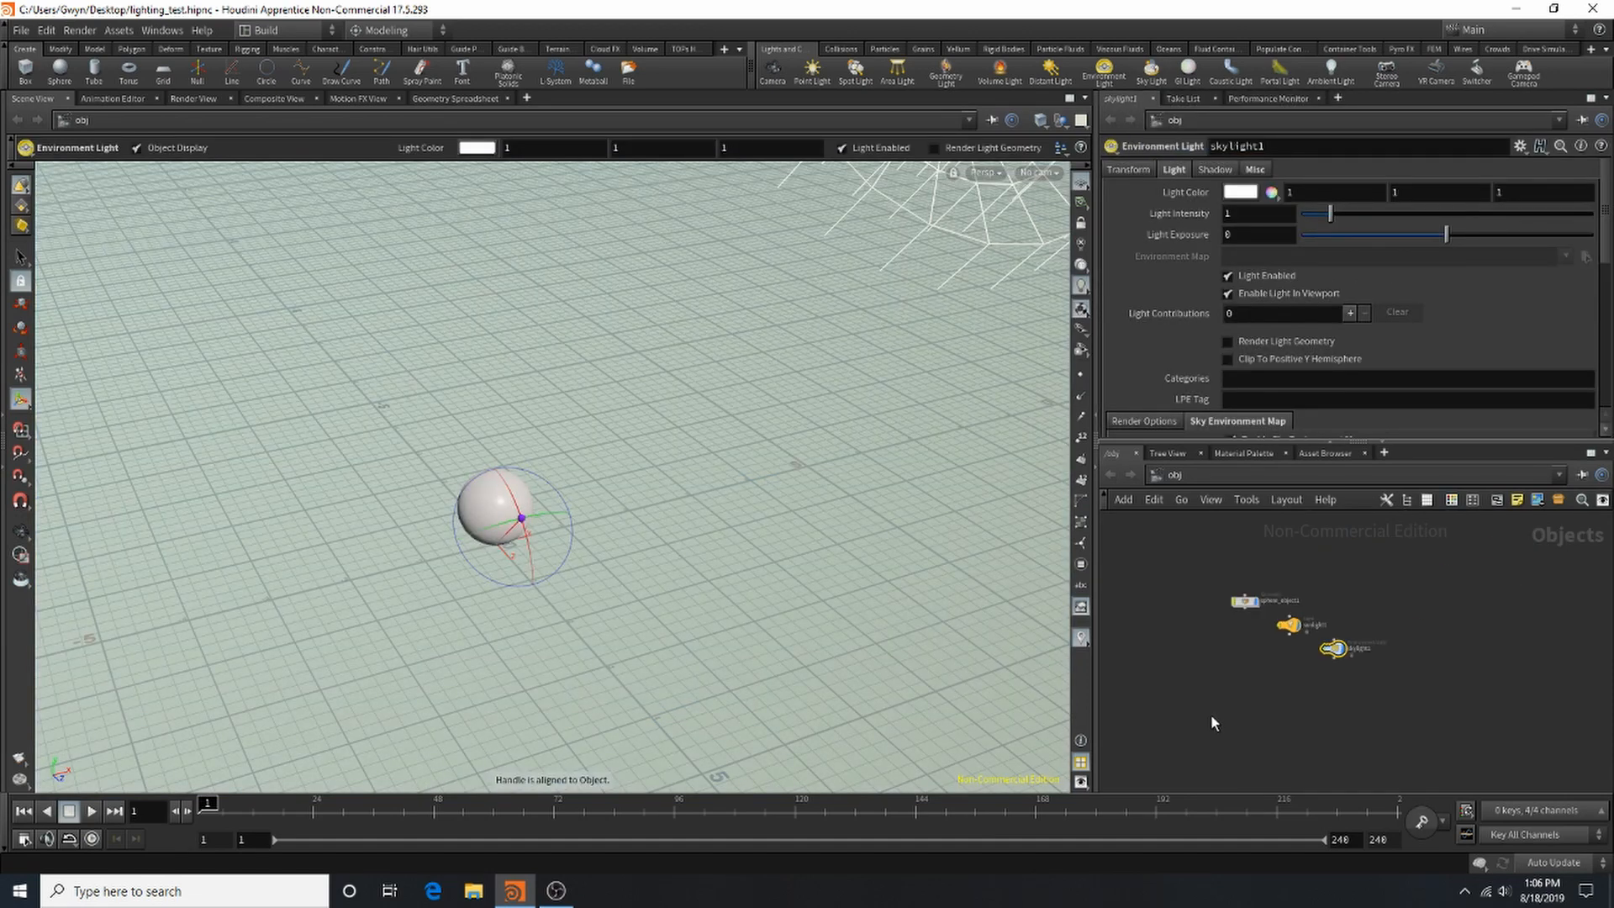
Step: Lay out the object network and place the sunlight1 node directly below skylight1
{"action": "scroll", "coordinate": [1214, 671], "scroll_direction": "up", "scroll_amount": 4}
{"action": "left_click", "coordinate": [1214, 670]}
{"action": "key", "text": "l"}
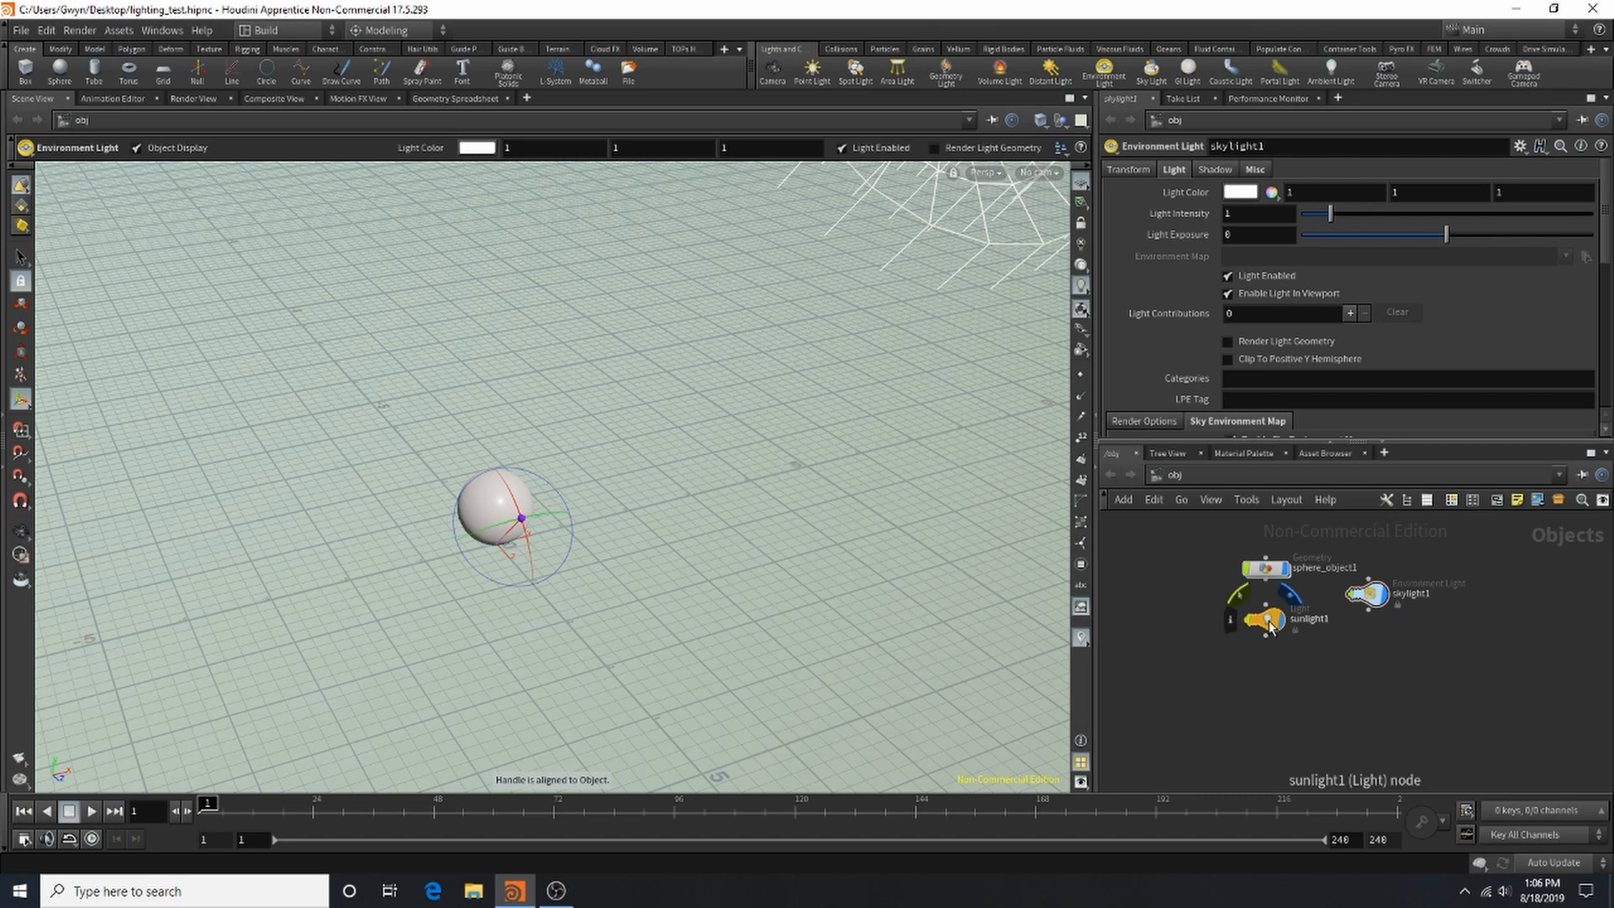
{"action": "left_click_drag", "start_coordinate": [1264, 621], "coordinate": [1373, 644]}
{"action": "scroll", "coordinate": [1445, 617], "scroll_direction": "up", "scroll_amount": 3}
{"action": "scroll", "coordinate": [1444, 617], "scroll_direction": "up", "scroll_amount": 2}
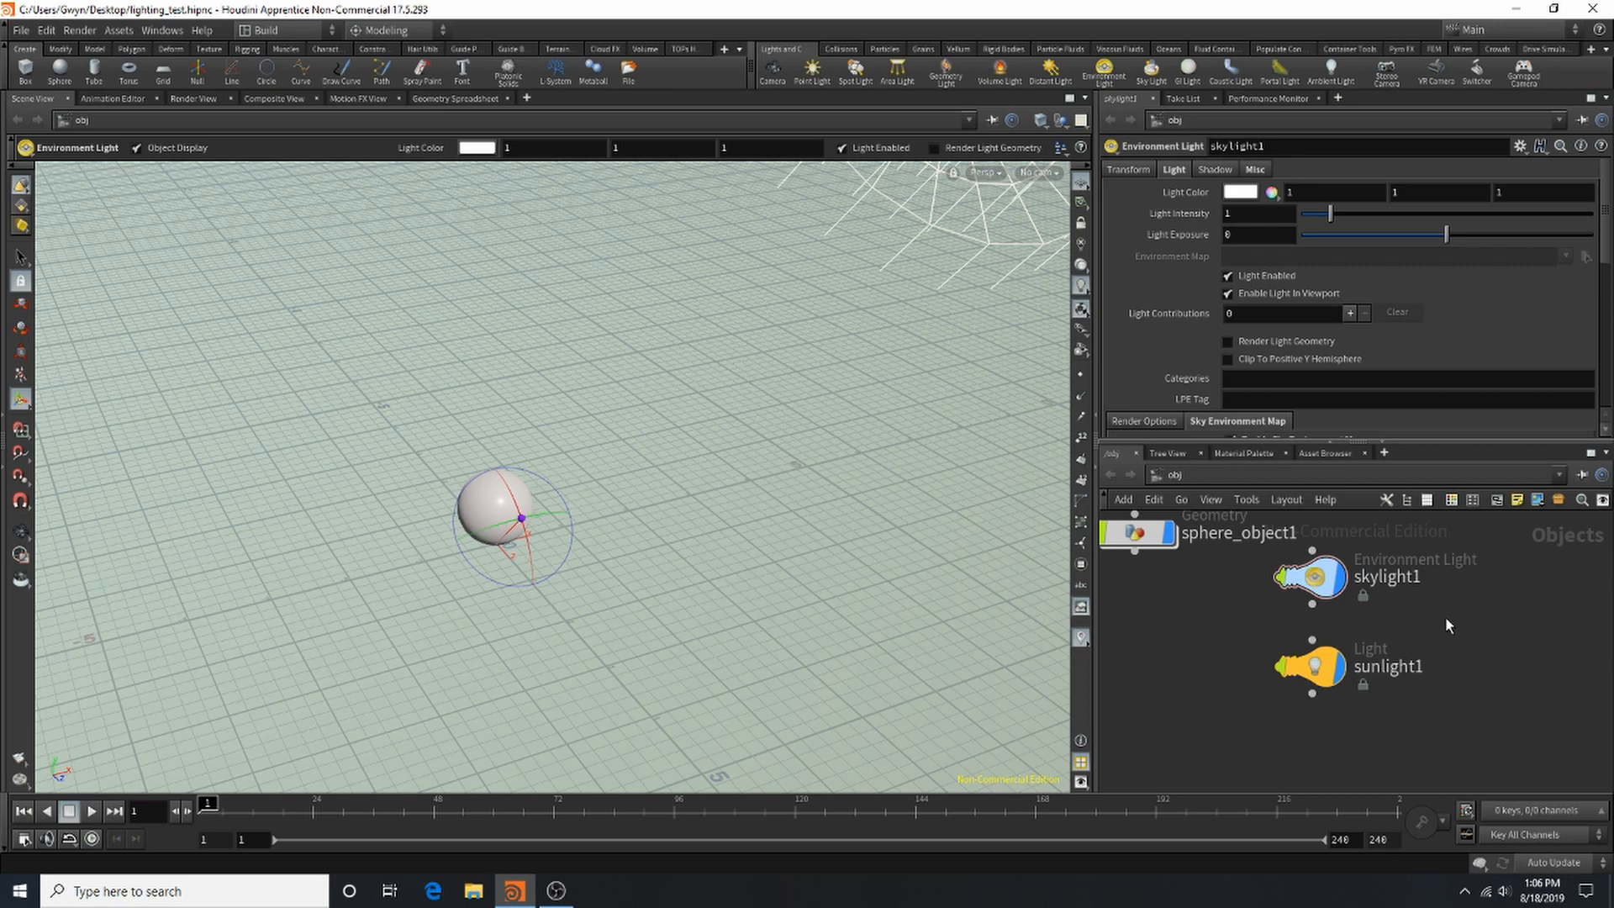
Step: Open the Textport to read its output in full size, and close it again
{"action": "left_click", "coordinate": [153, 31]}
{"action": "left_click", "coordinate": [181, 82]}
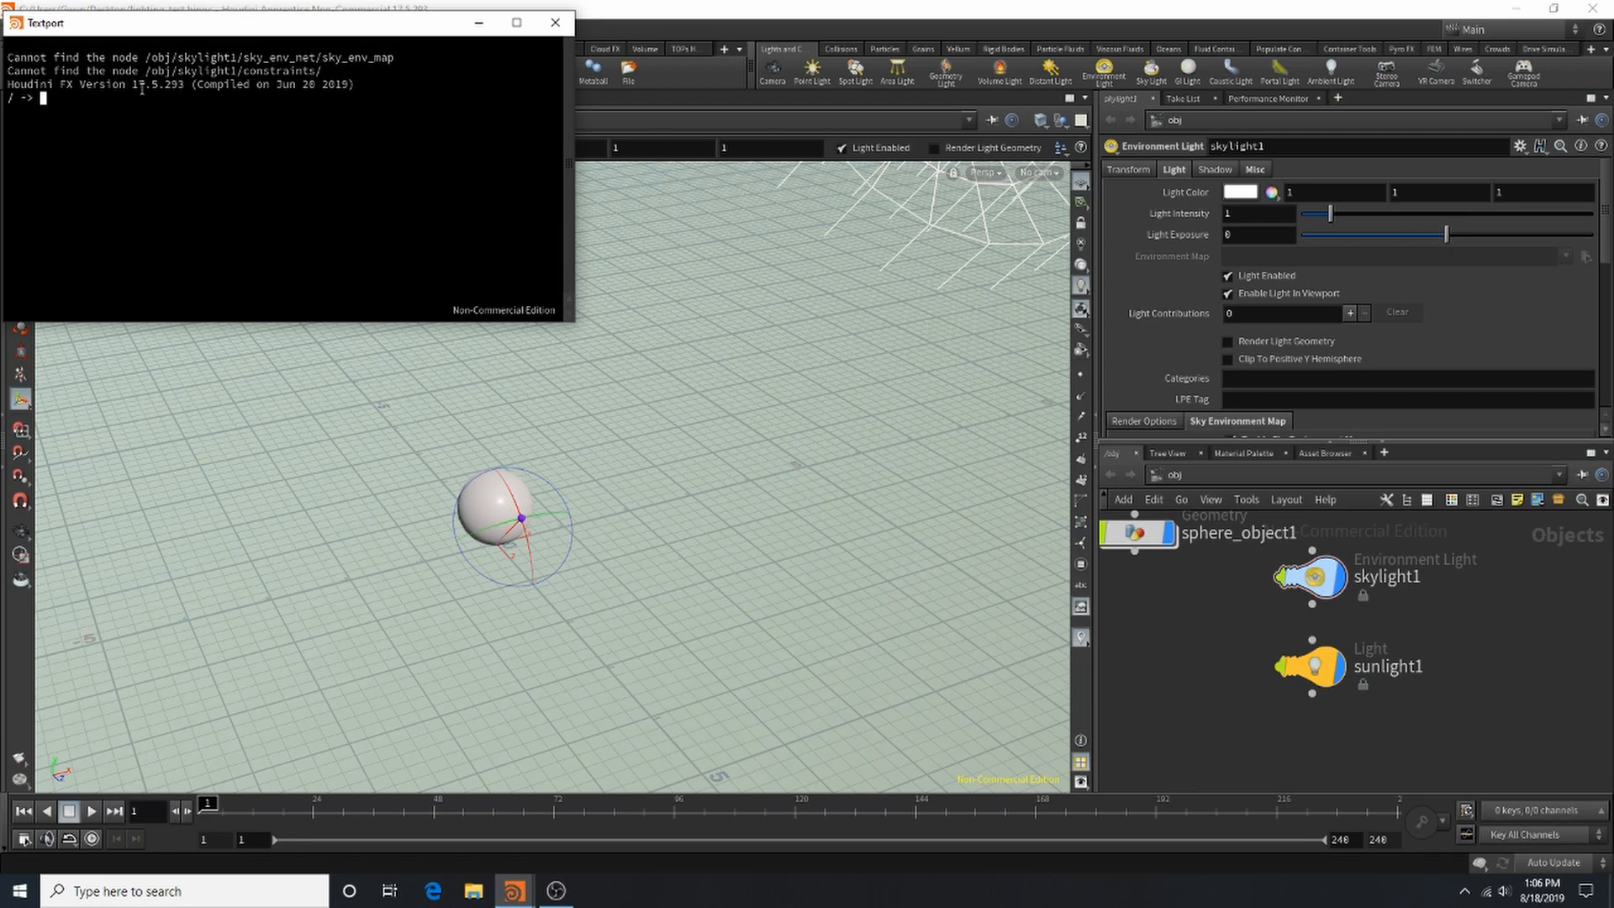
{"action": "left_click", "coordinate": [516, 23]}
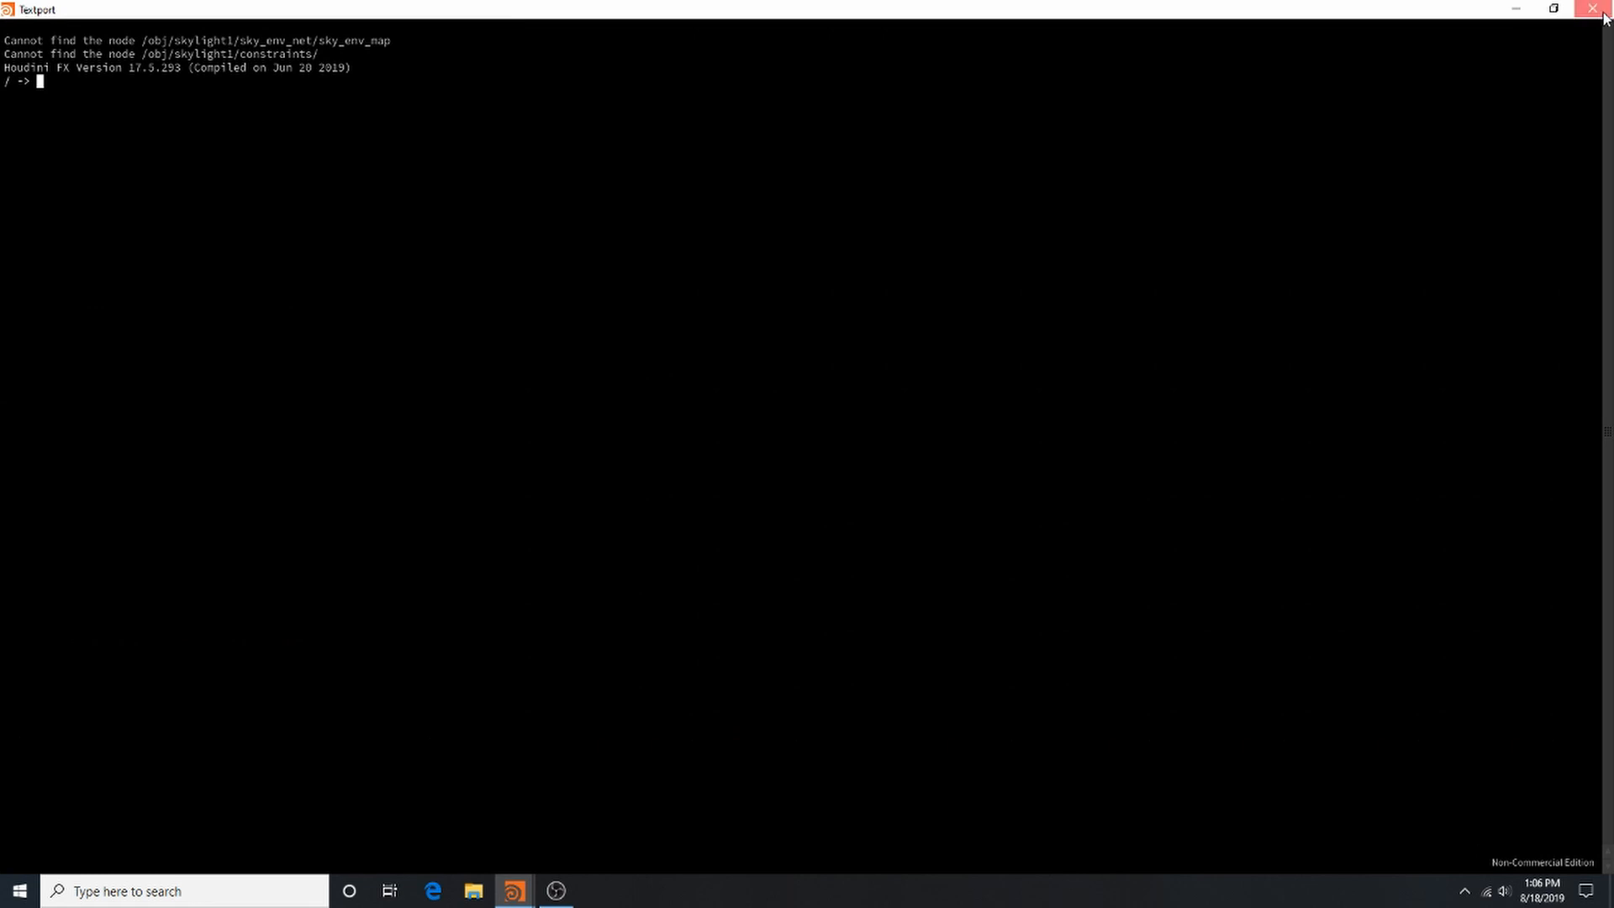
{"action": "left_click", "coordinate": [1593, 9]}
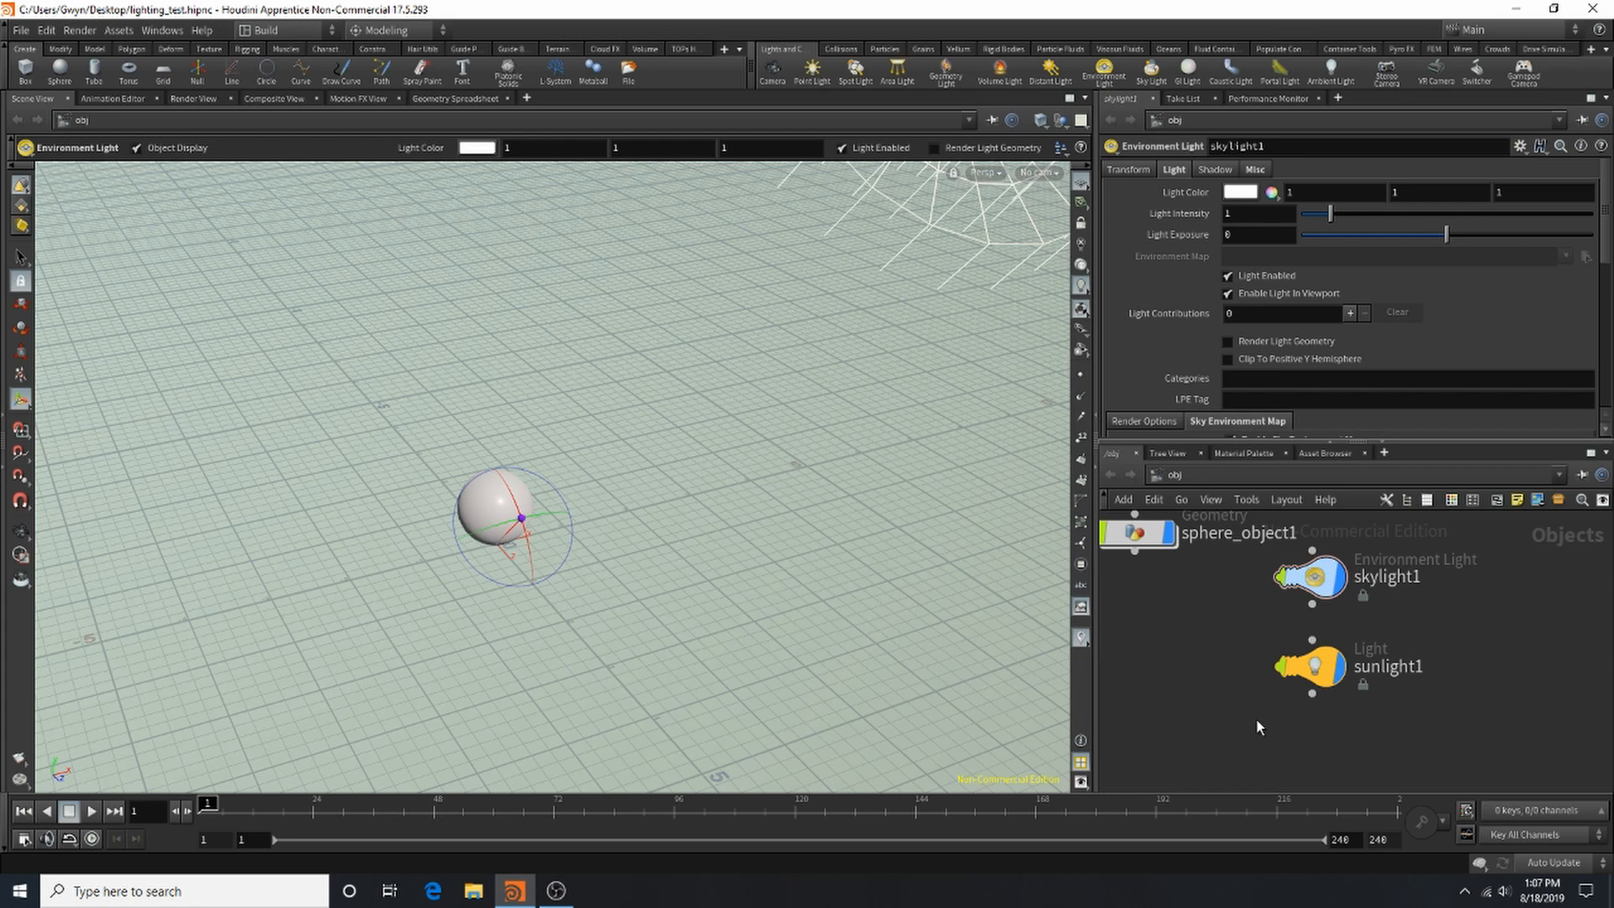
Step: Look through the node network inside sunlight1 and return to the object level
{"action": "mouse_move", "coordinate": [1302, 567]}
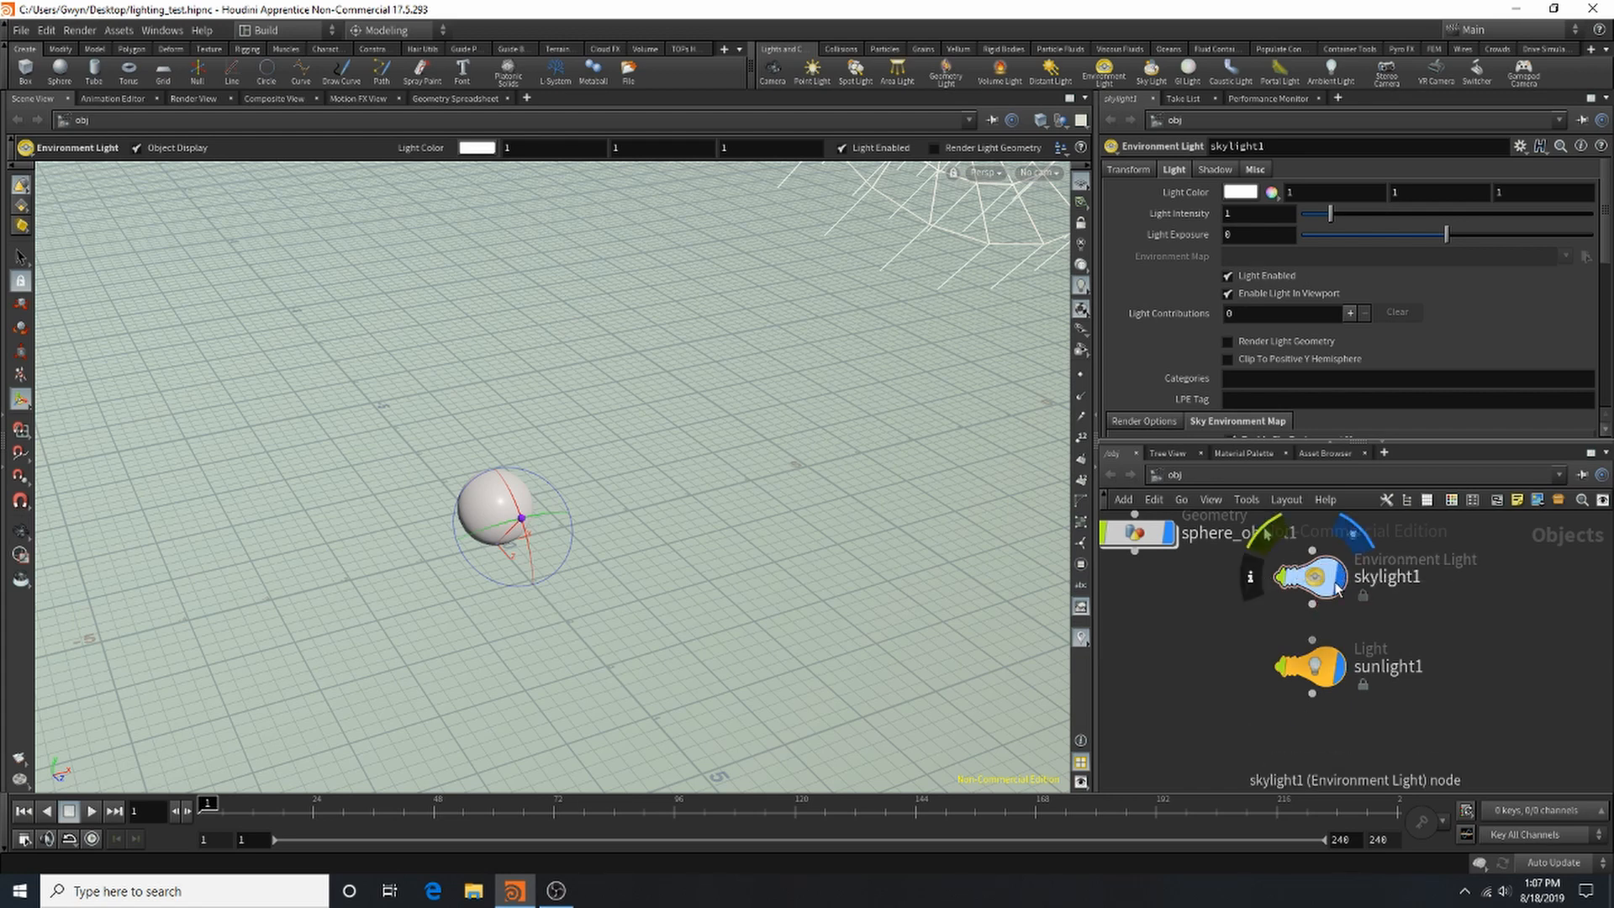
{"action": "left_click", "coordinate": [1326, 579]}
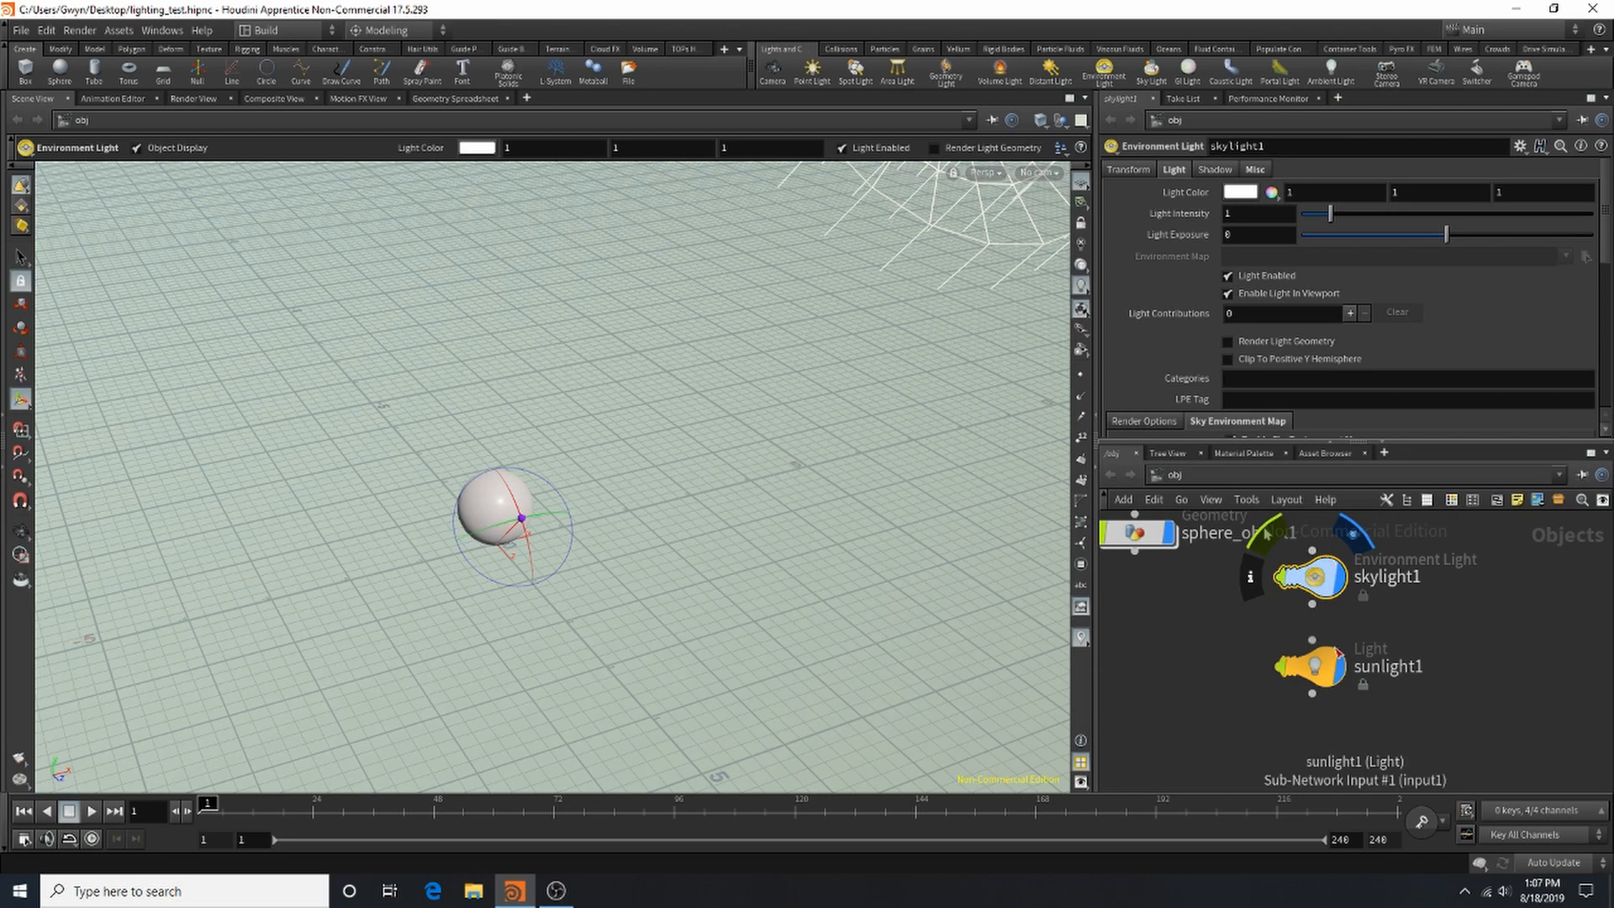
{"action": "double_click", "coordinate": [1321, 667]}
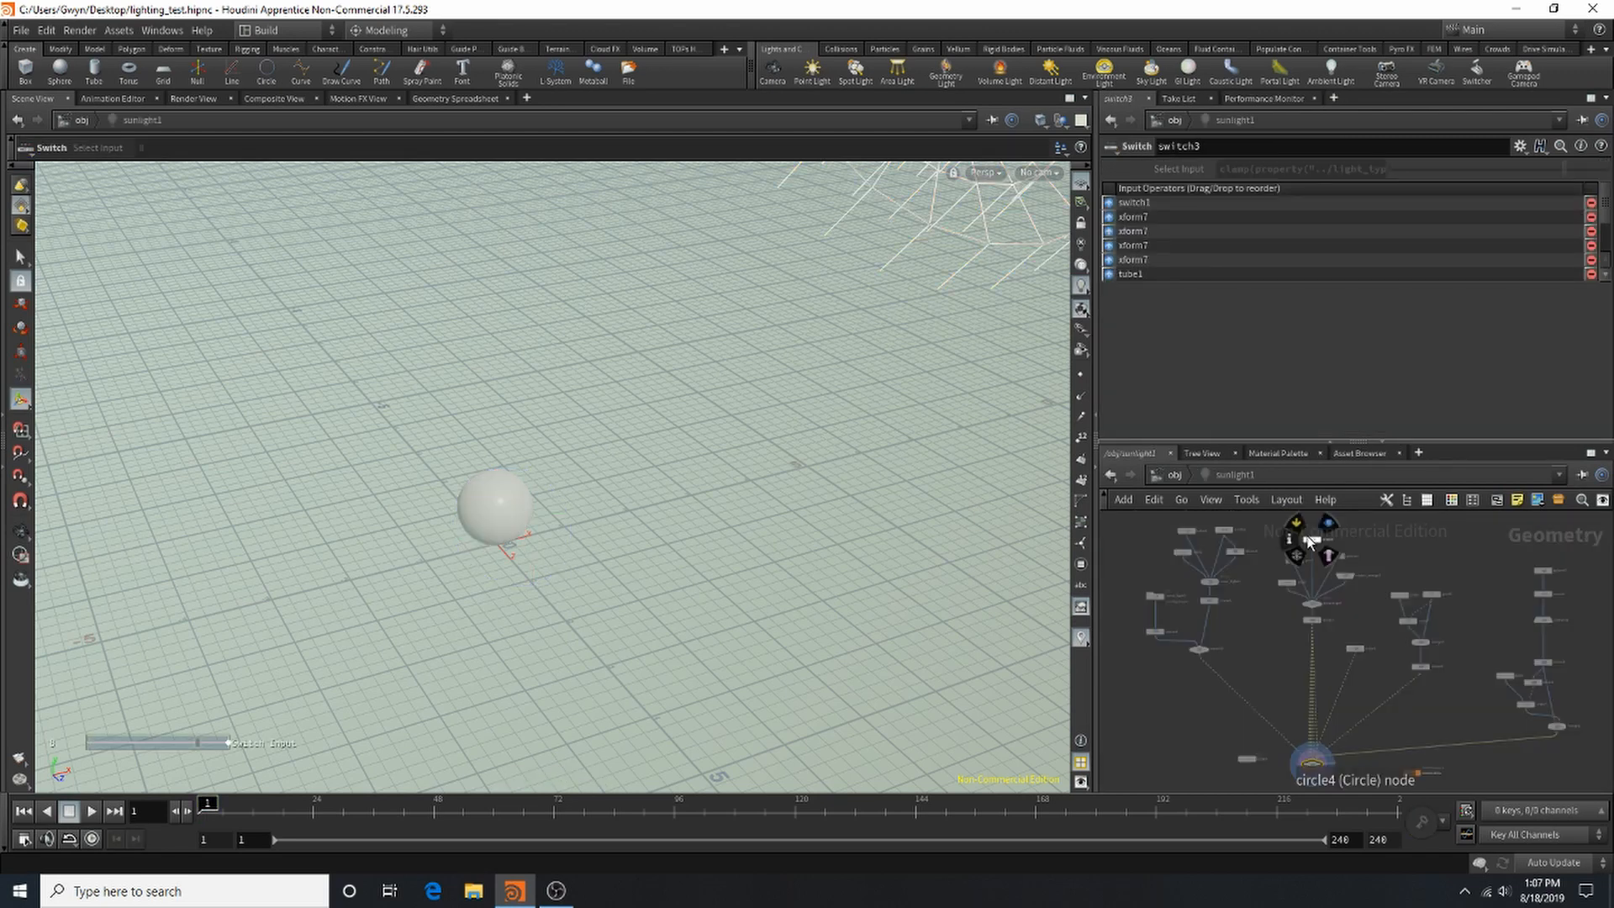
{"action": "scroll", "coordinate": [1359, 531], "scroll_direction": "down", "scroll_amount": 3}
{"action": "scroll", "coordinate": [1324, 538], "scroll_direction": "up", "scroll_amount": 5}
{"action": "scroll", "coordinate": [1309, 579], "scroll_direction": "up", "scroll_amount": 4}
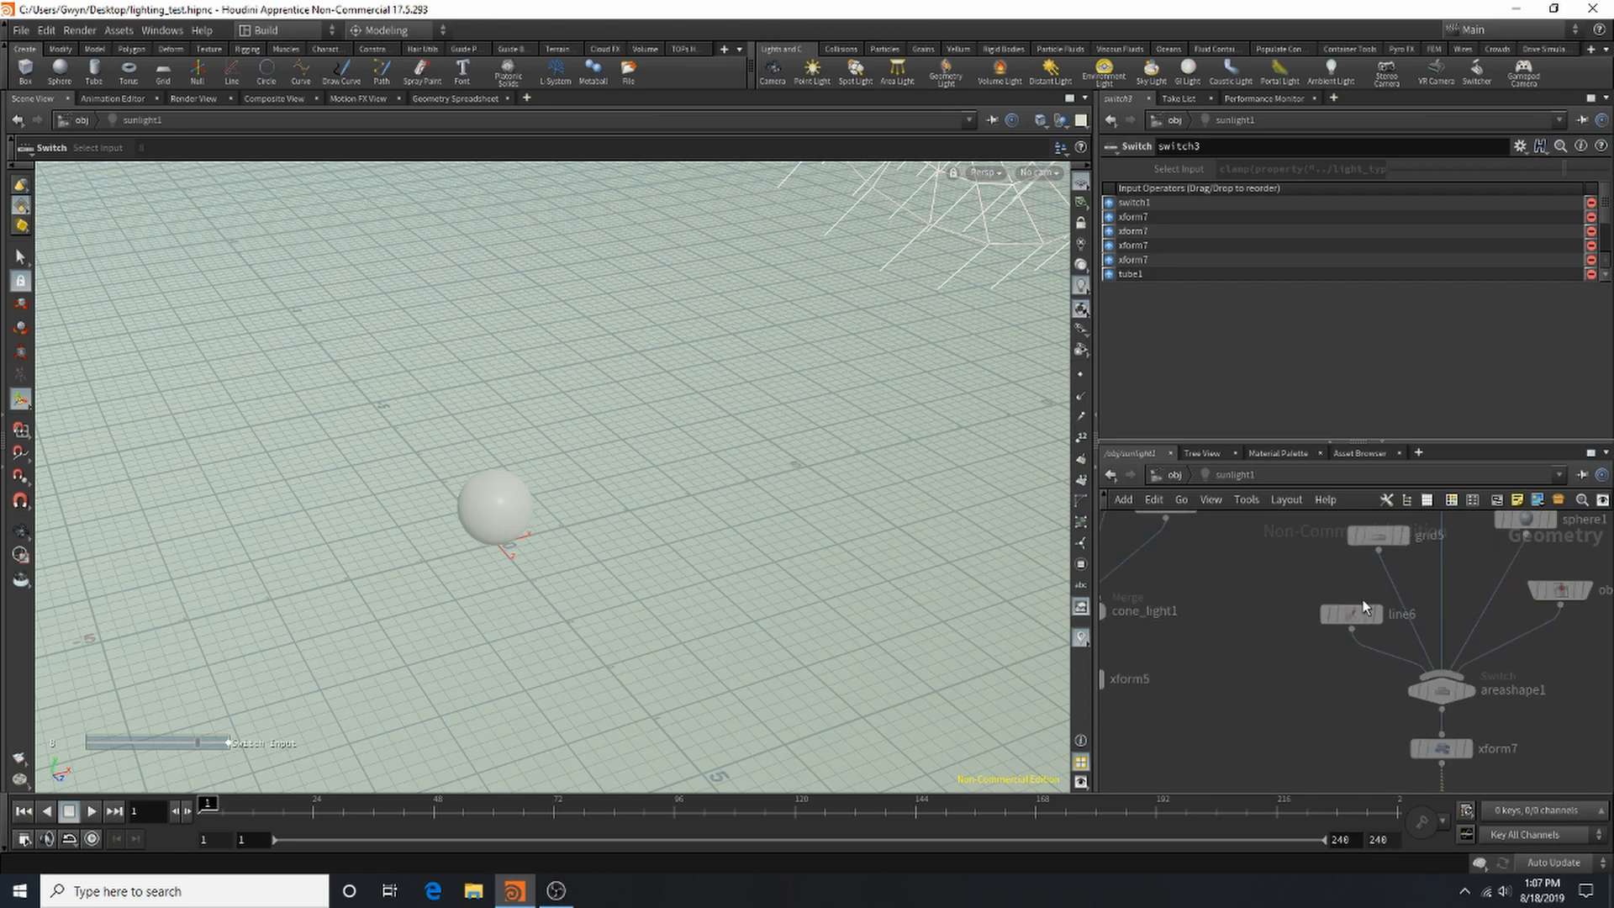
{"action": "left_click", "coordinate": [1174, 474]}
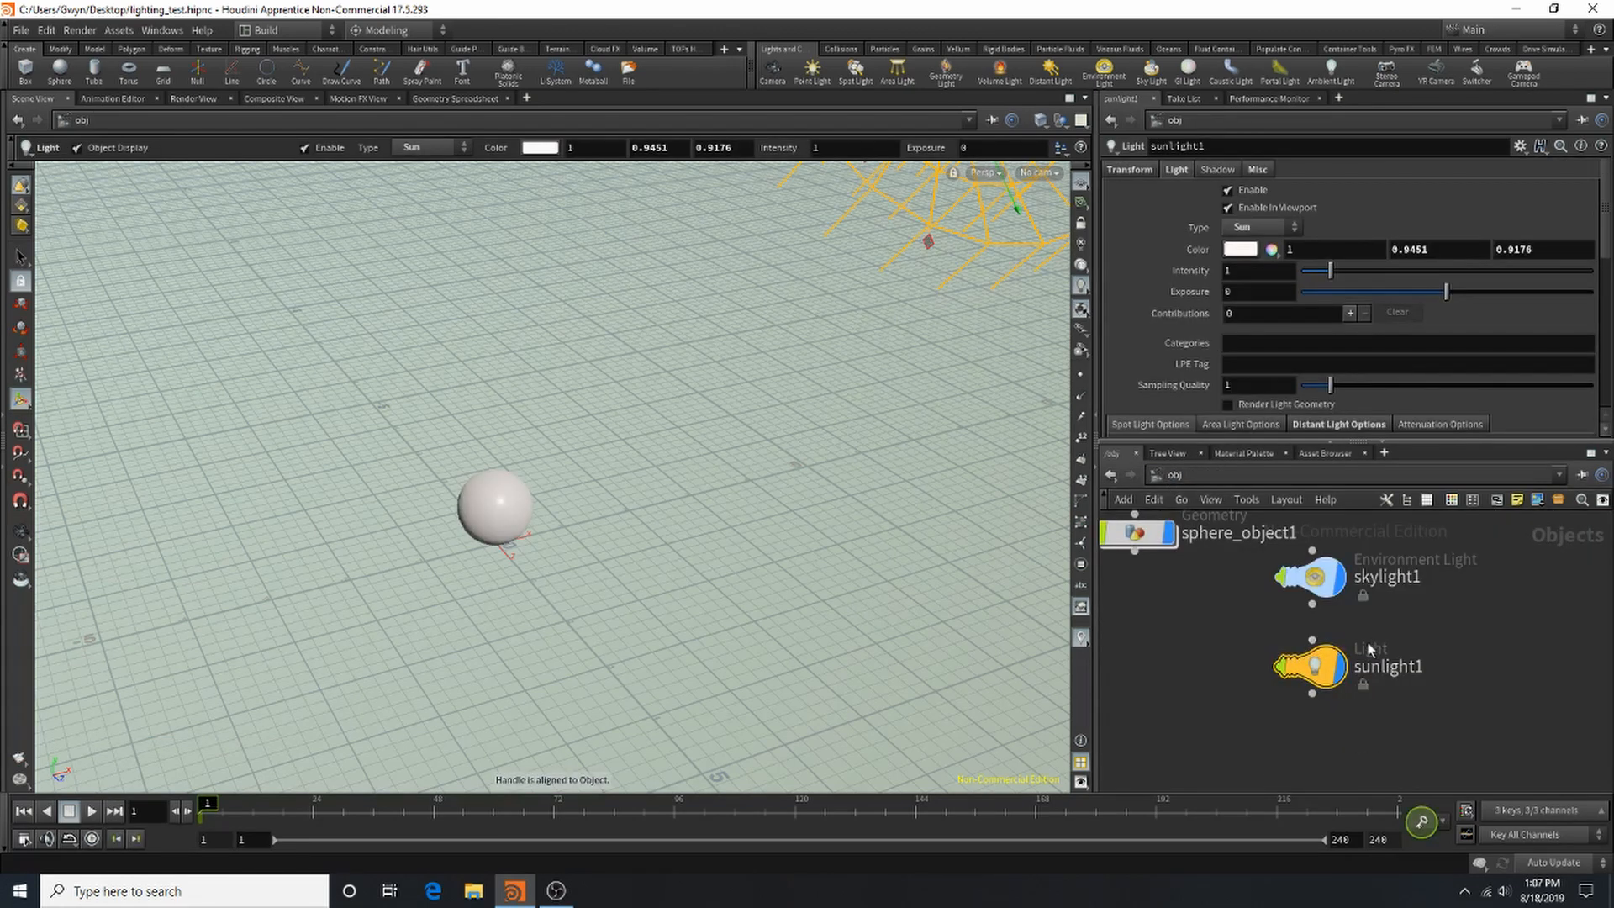
Step: Allow editing of the contents of sunlight1 and open its node network
{"action": "right_click", "coordinate": [1321, 666]}
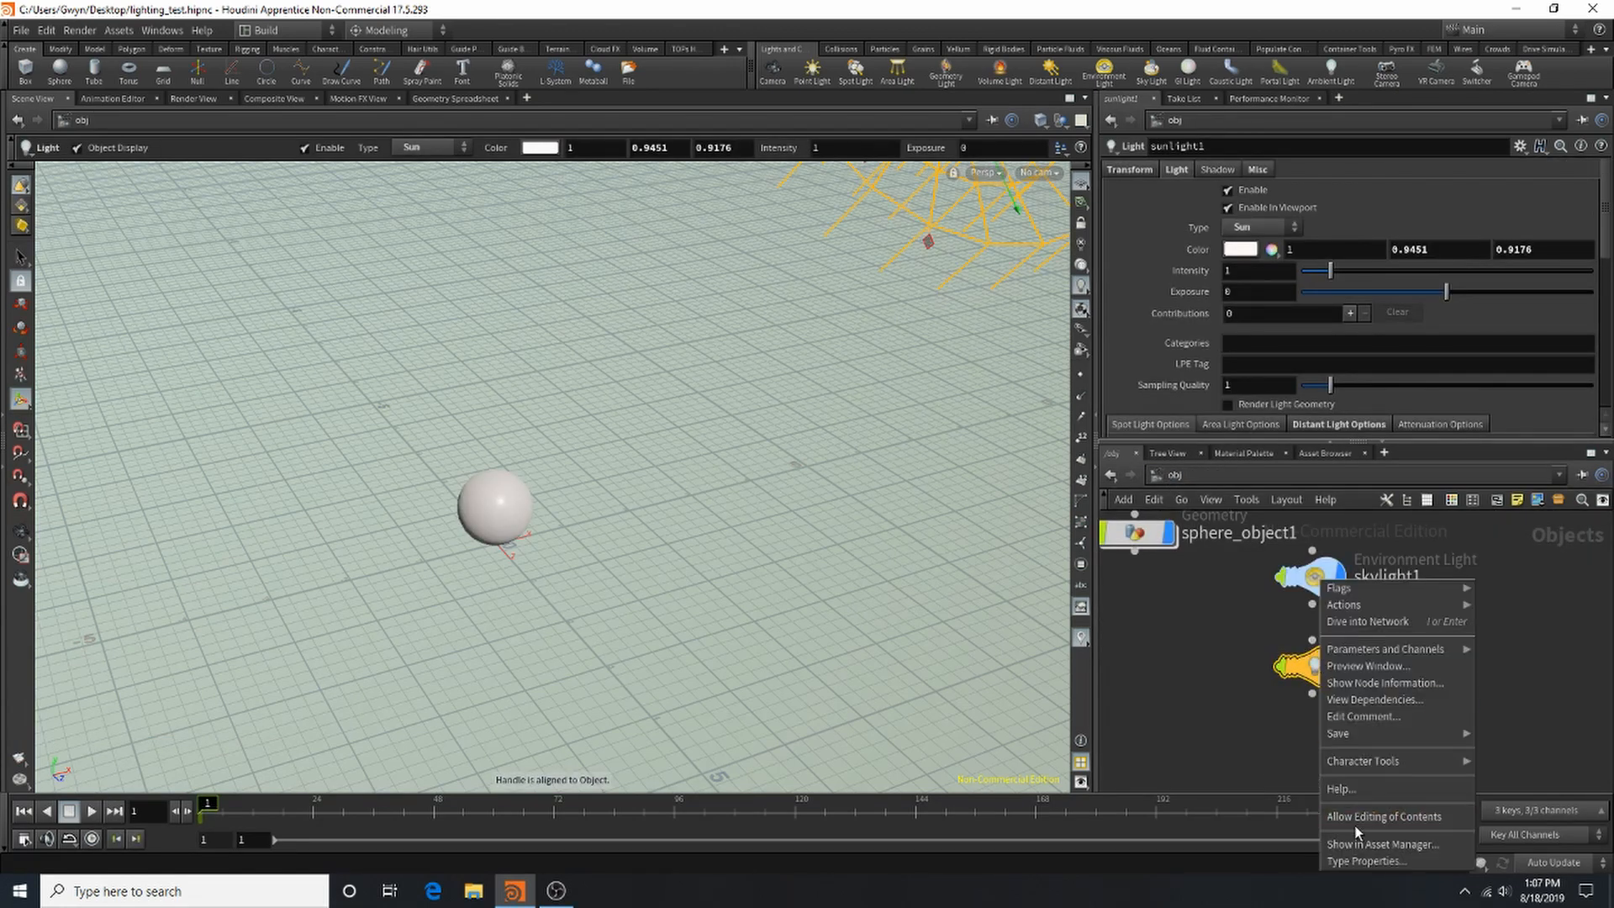
{"action": "left_click", "coordinate": [1384, 816]}
{"action": "double_click", "coordinate": [1303, 662]}
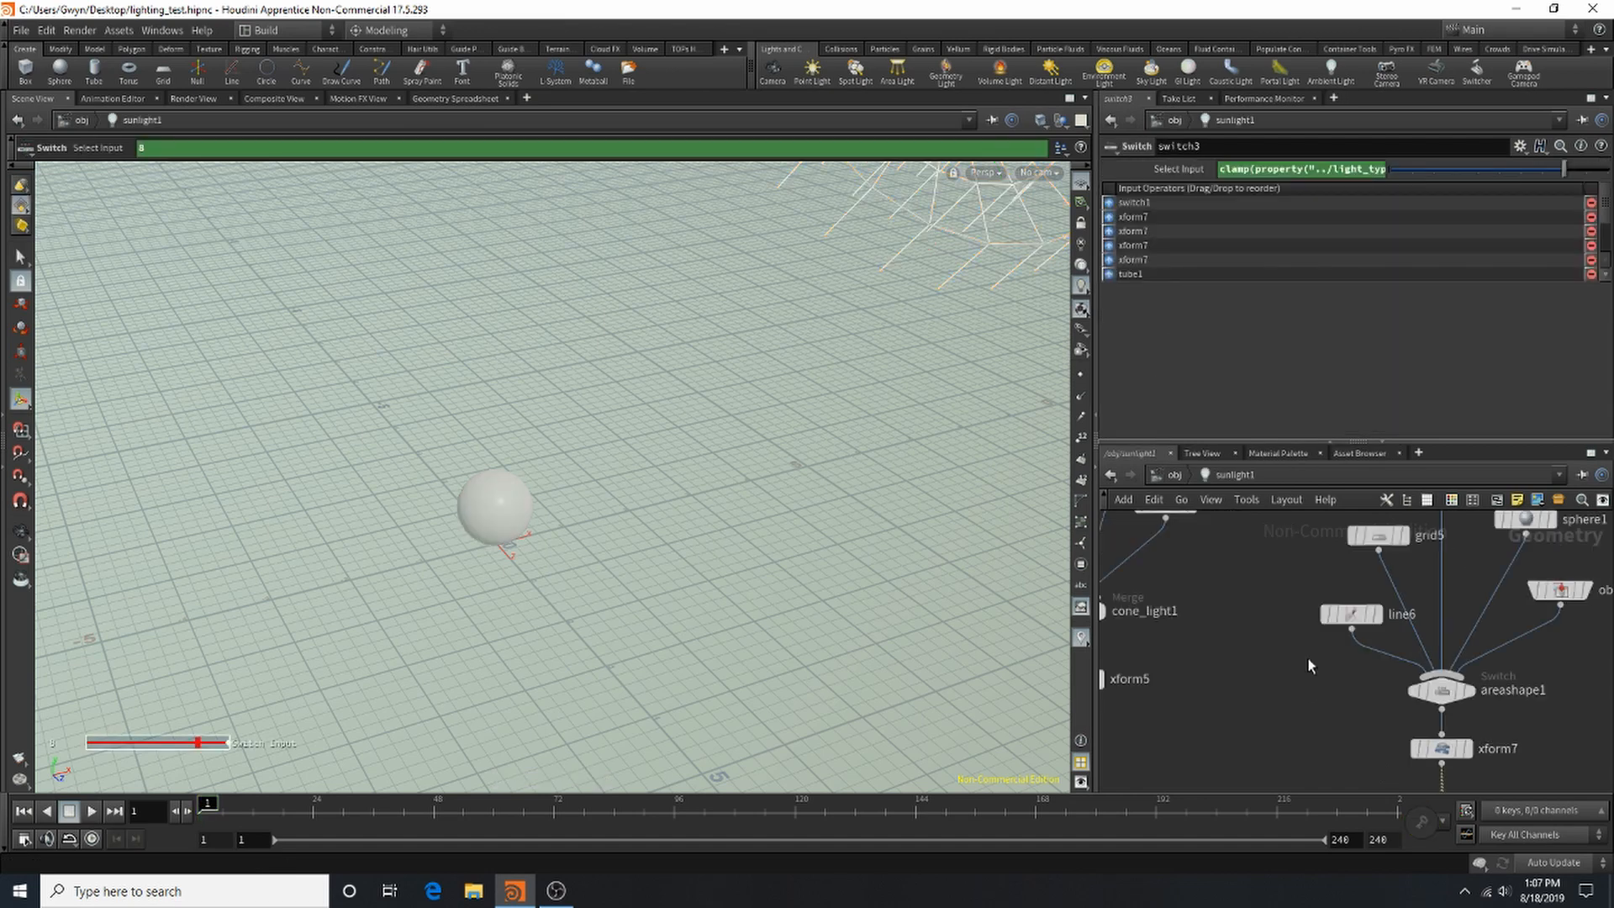
{"action": "scroll", "coordinate": [1301, 706], "scroll_direction": "up", "scroll_amount": 4}
{"action": "scroll", "coordinate": [1301, 706], "scroll_direction": "down", "scroll_amount": 5}
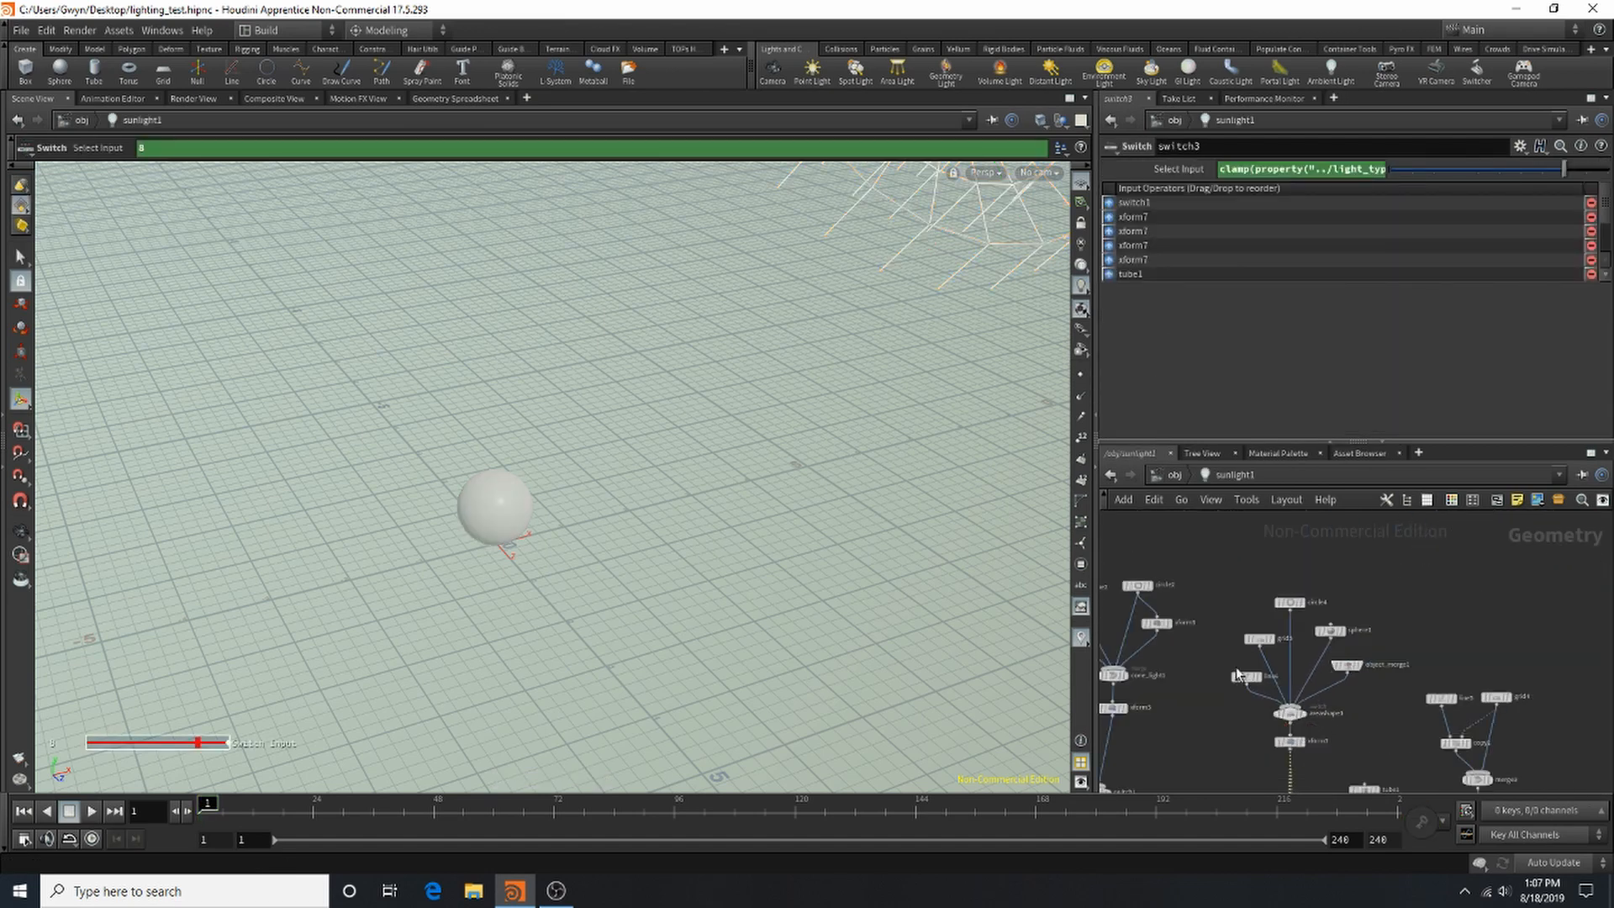
Step: Select the line6 node in the sunlight1 network and display the output of xform7 in the viewport
{"action": "scroll", "coordinate": [1311, 689], "scroll_direction": "up", "scroll_amount": 3}
{"action": "left_click", "coordinate": [1258, 711]}
{"action": "scroll", "coordinate": [1268, 636], "scroll_direction": "down", "scroll_amount": 6}
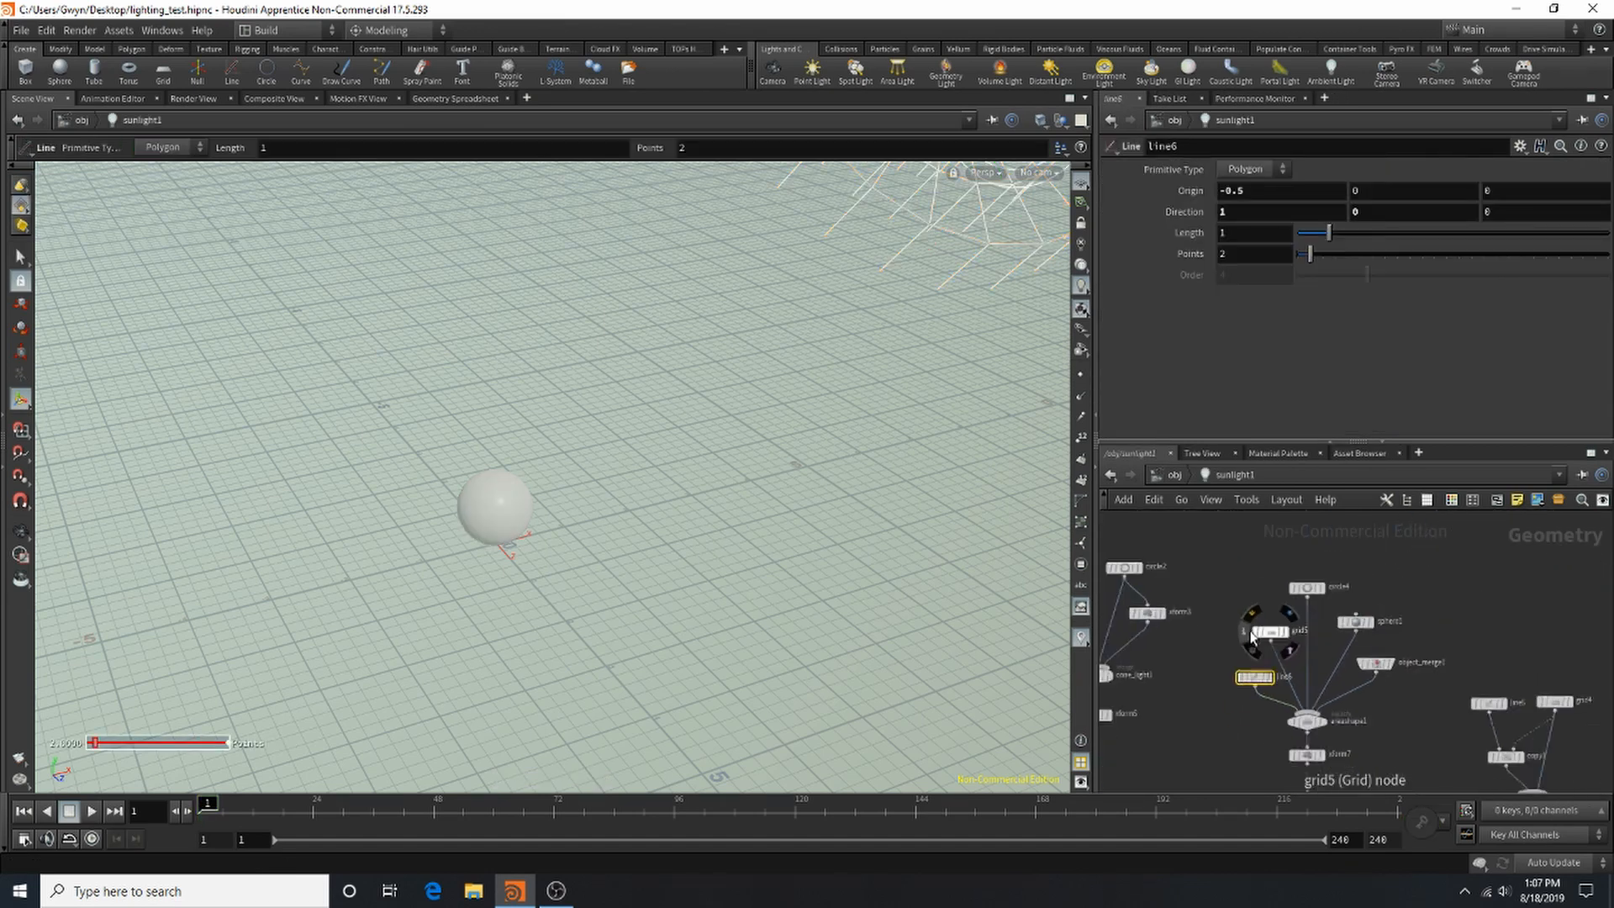
{"action": "scroll", "coordinate": [1270, 658], "scroll_direction": "up", "scroll_amount": 6}
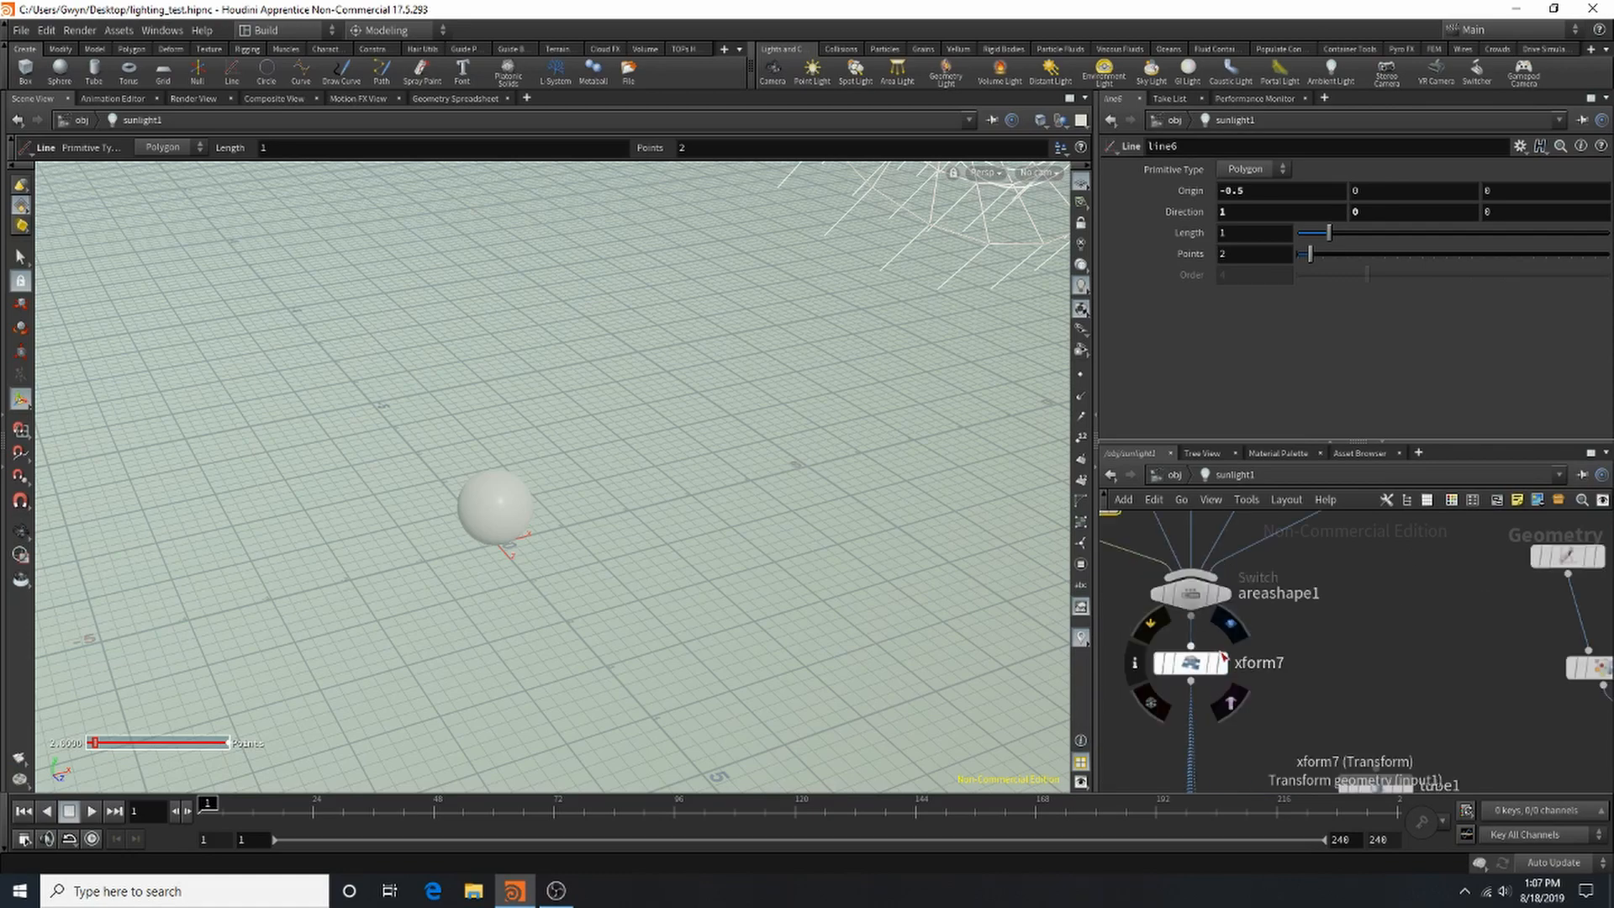
{"action": "left_click", "coordinate": [1230, 624]}
{"action": "key", "text": "Escape"}
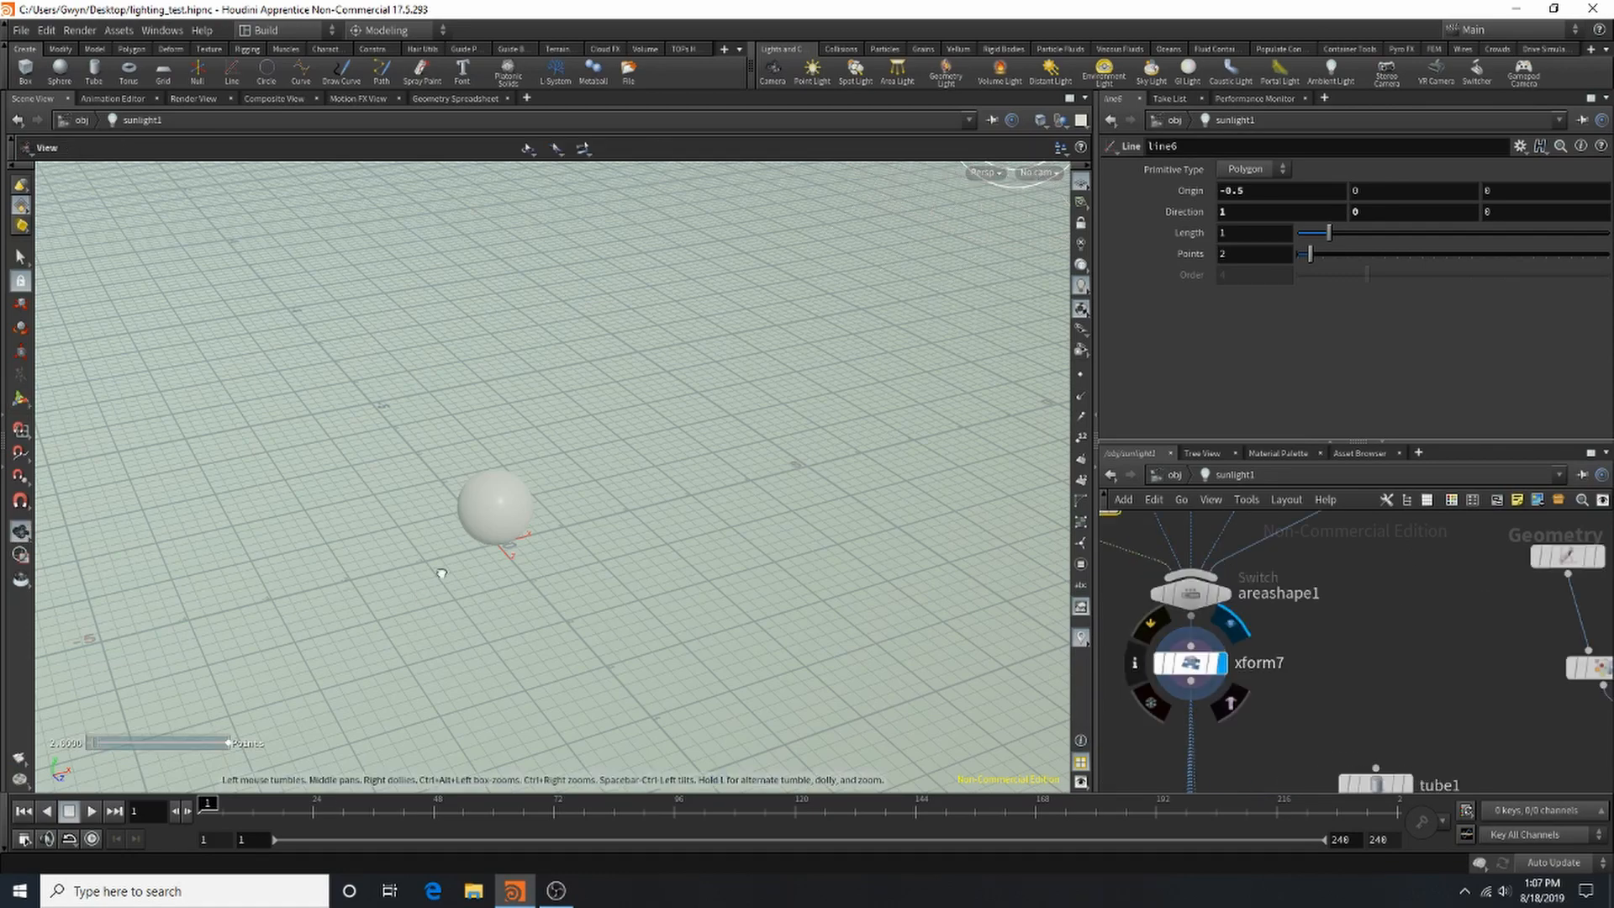
{"action": "left_click_drag", "start_coordinate": [446, 558], "coordinate": [588, 571]}
{"action": "left_click_drag", "start_coordinate": [801, 550], "coordinate": [594, 530]}
{"action": "key", "text": "Return"}
{"action": "scroll", "coordinate": [1316, 665], "scroll_direction": "down", "scroll_amount": 2}
{"action": "scroll", "coordinate": [1311, 663], "scroll_direction": "down", "scroll_amount": 3}
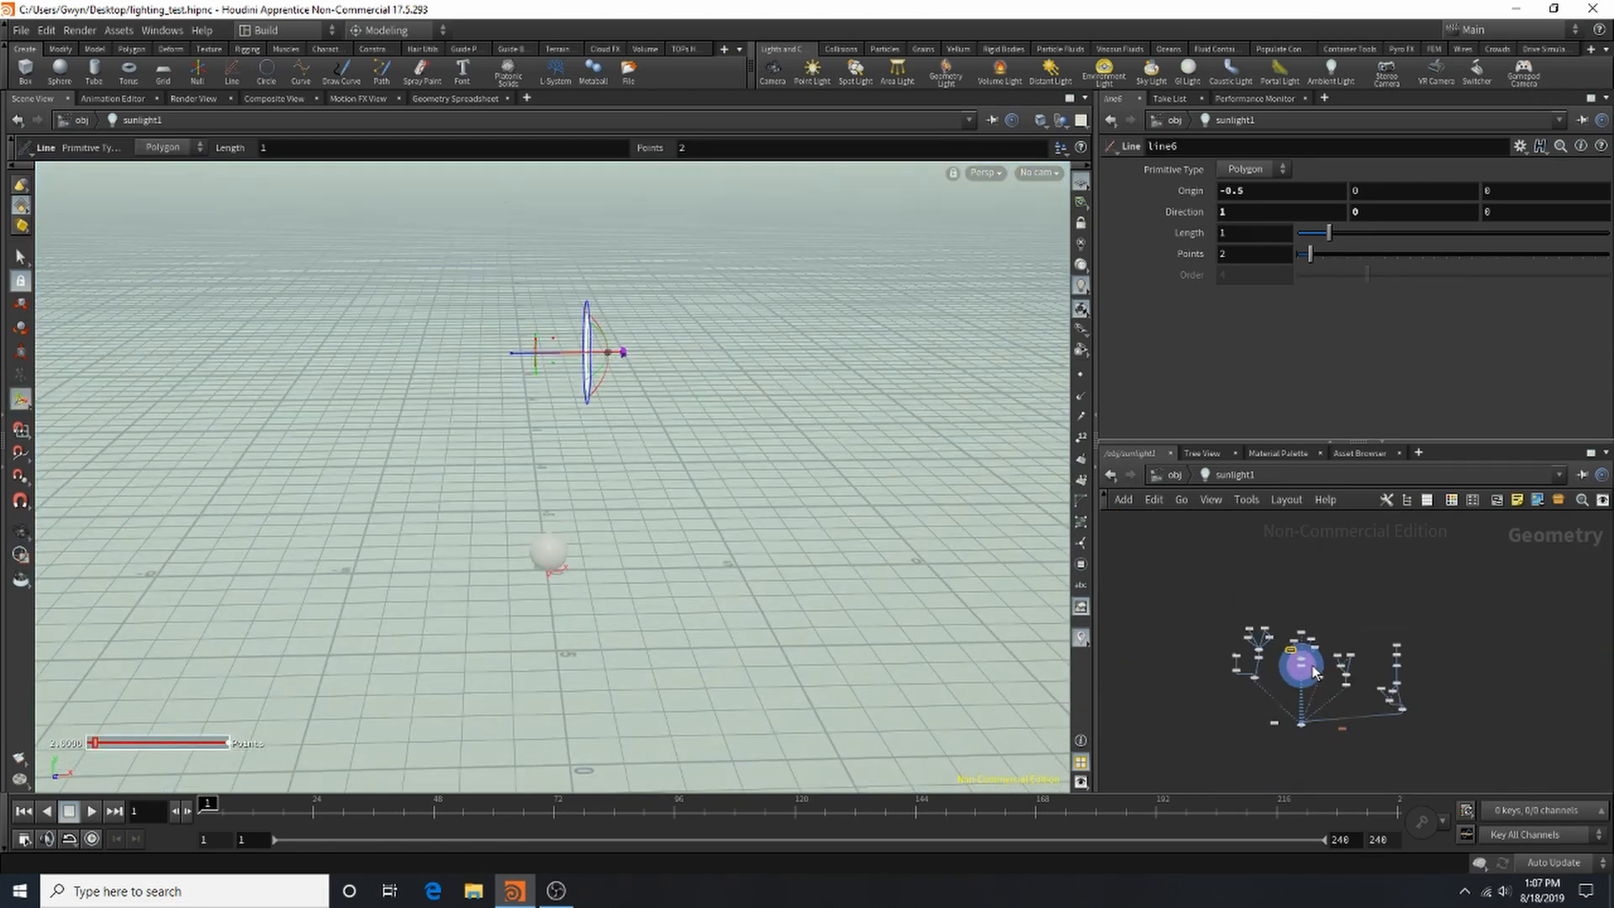
Step: Display the cone_light1 merge node's output and view its cone shape above the sphere
{"action": "scroll", "coordinate": [1244, 656], "scroll_direction": "up", "scroll_amount": 6}
{"action": "scroll", "coordinate": [1256, 648], "scroll_direction": "down", "scroll_amount": 3}
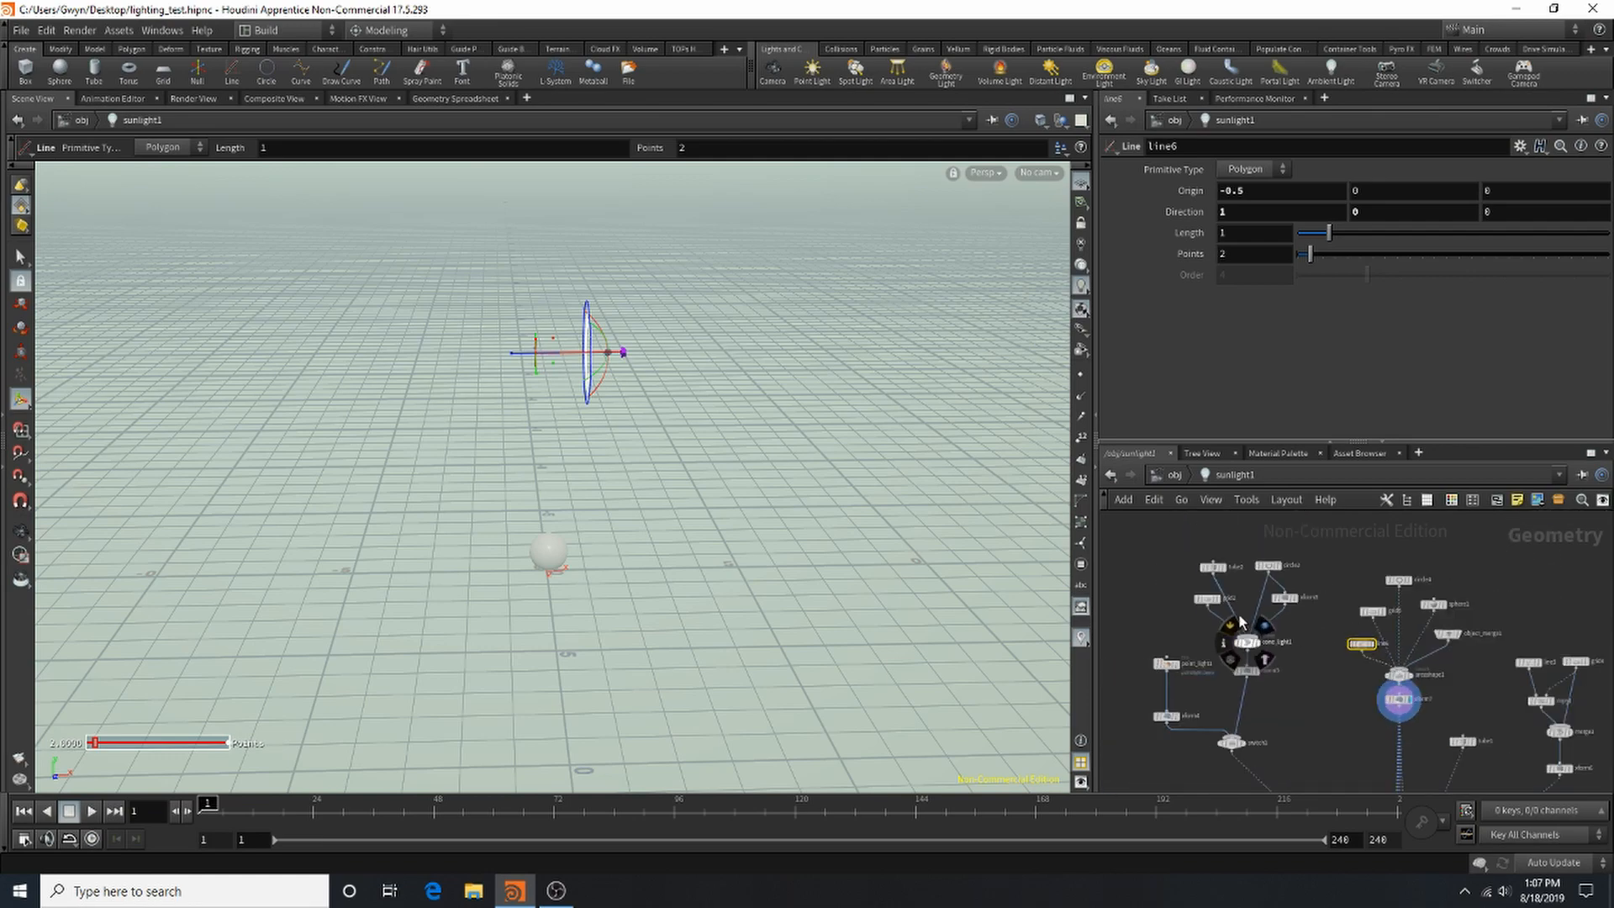
{"action": "scroll", "coordinate": [1260, 664], "scroll_direction": "up", "scroll_amount": 5}
{"action": "left_click", "coordinate": [1279, 688]}
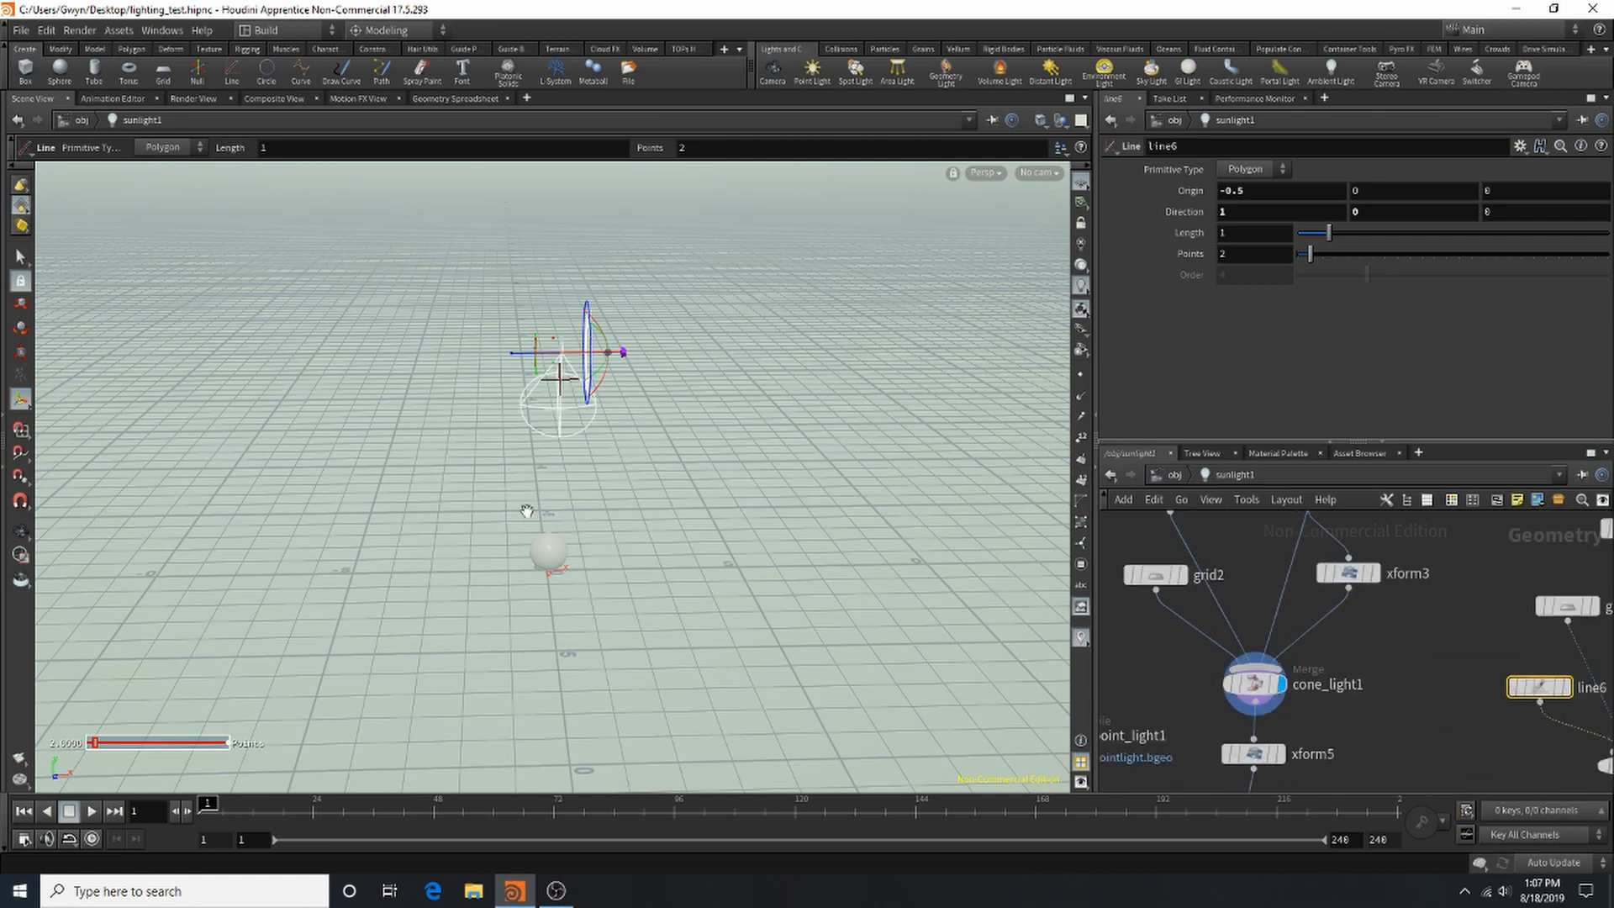
{"action": "left_click_drag", "start_coordinate": [525, 510], "coordinate": [703, 402], "text": "alt"}
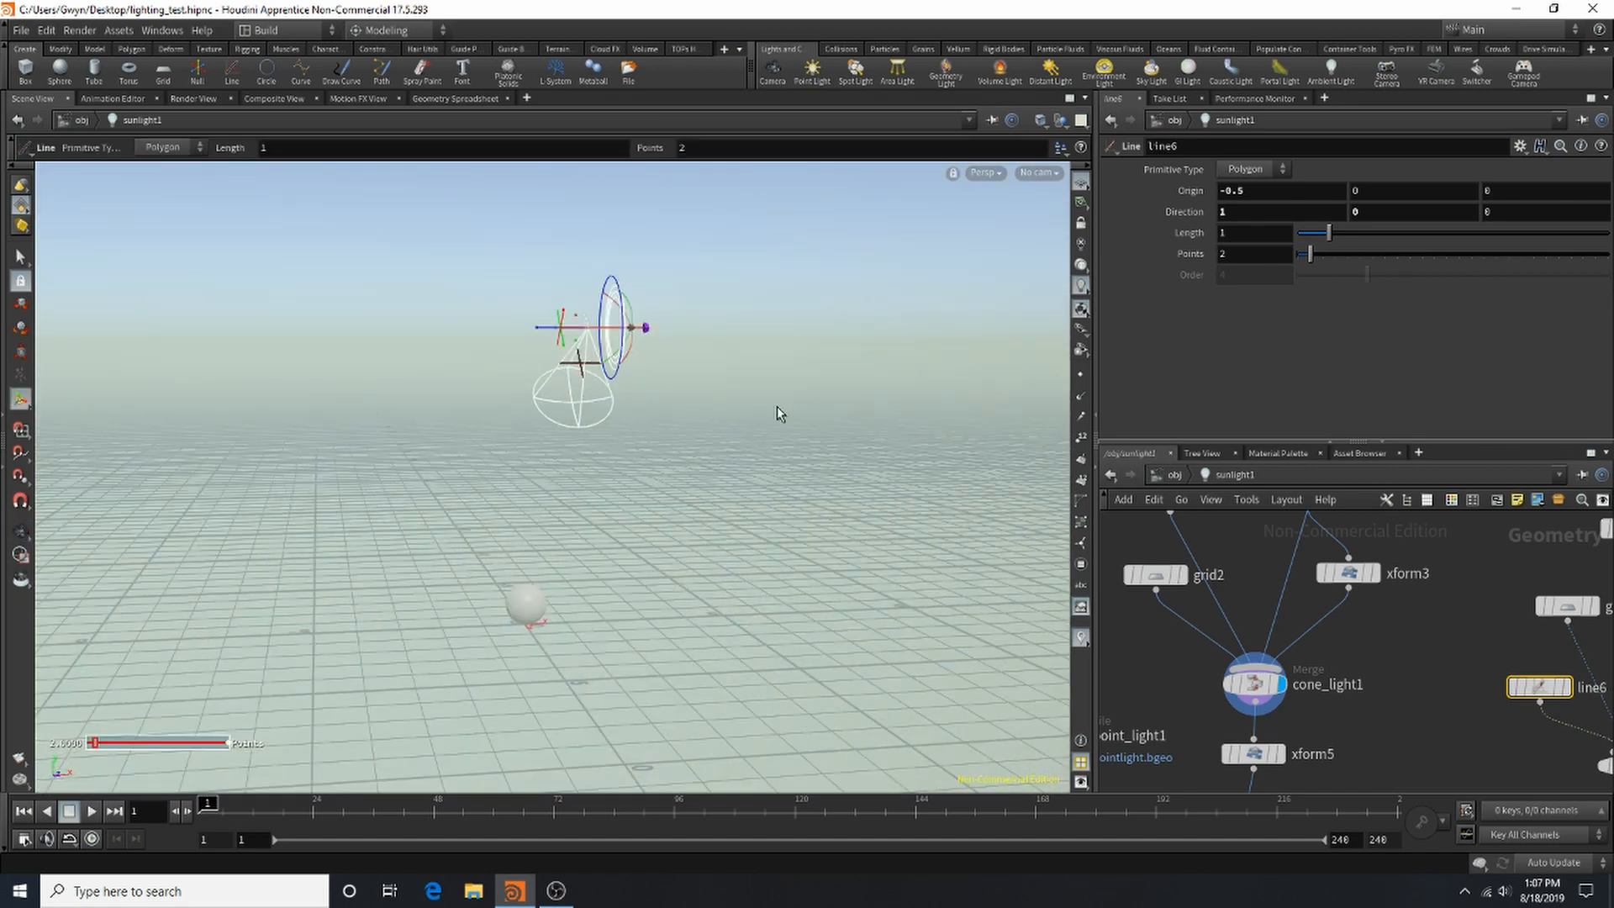
Step: Return to the object level and delete both the skylight1 and sunlight1 lights
{"action": "left_click", "coordinate": [1172, 475]}
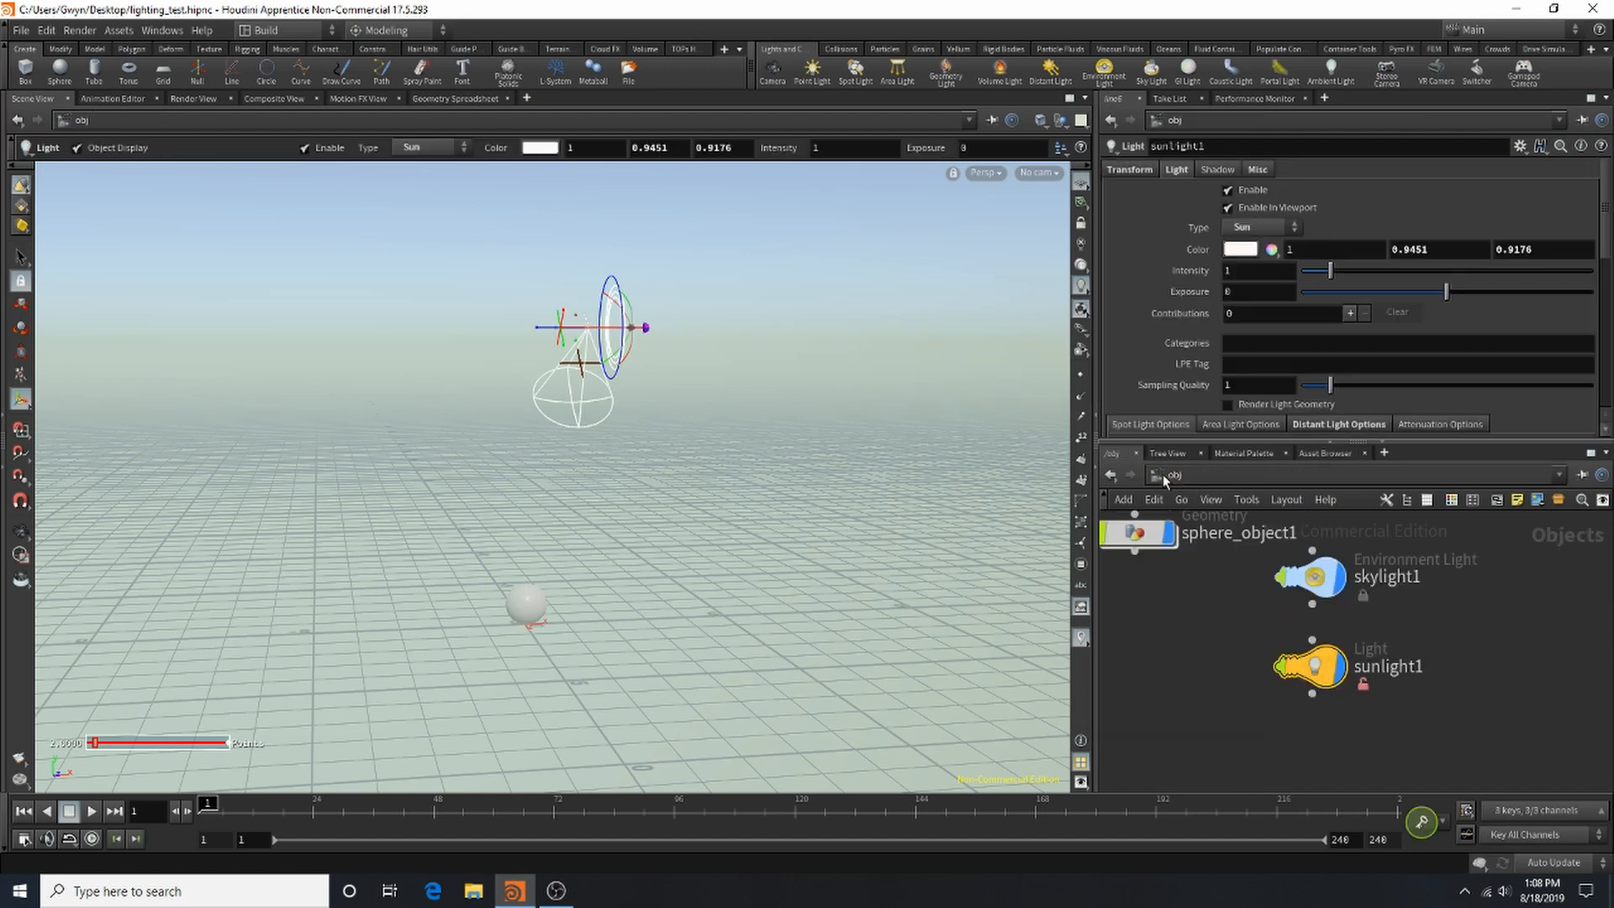
{"action": "left_click_drag", "start_coordinate": [1253, 597], "coordinate": [1323, 676]}
{"action": "key", "text": "Delete"}
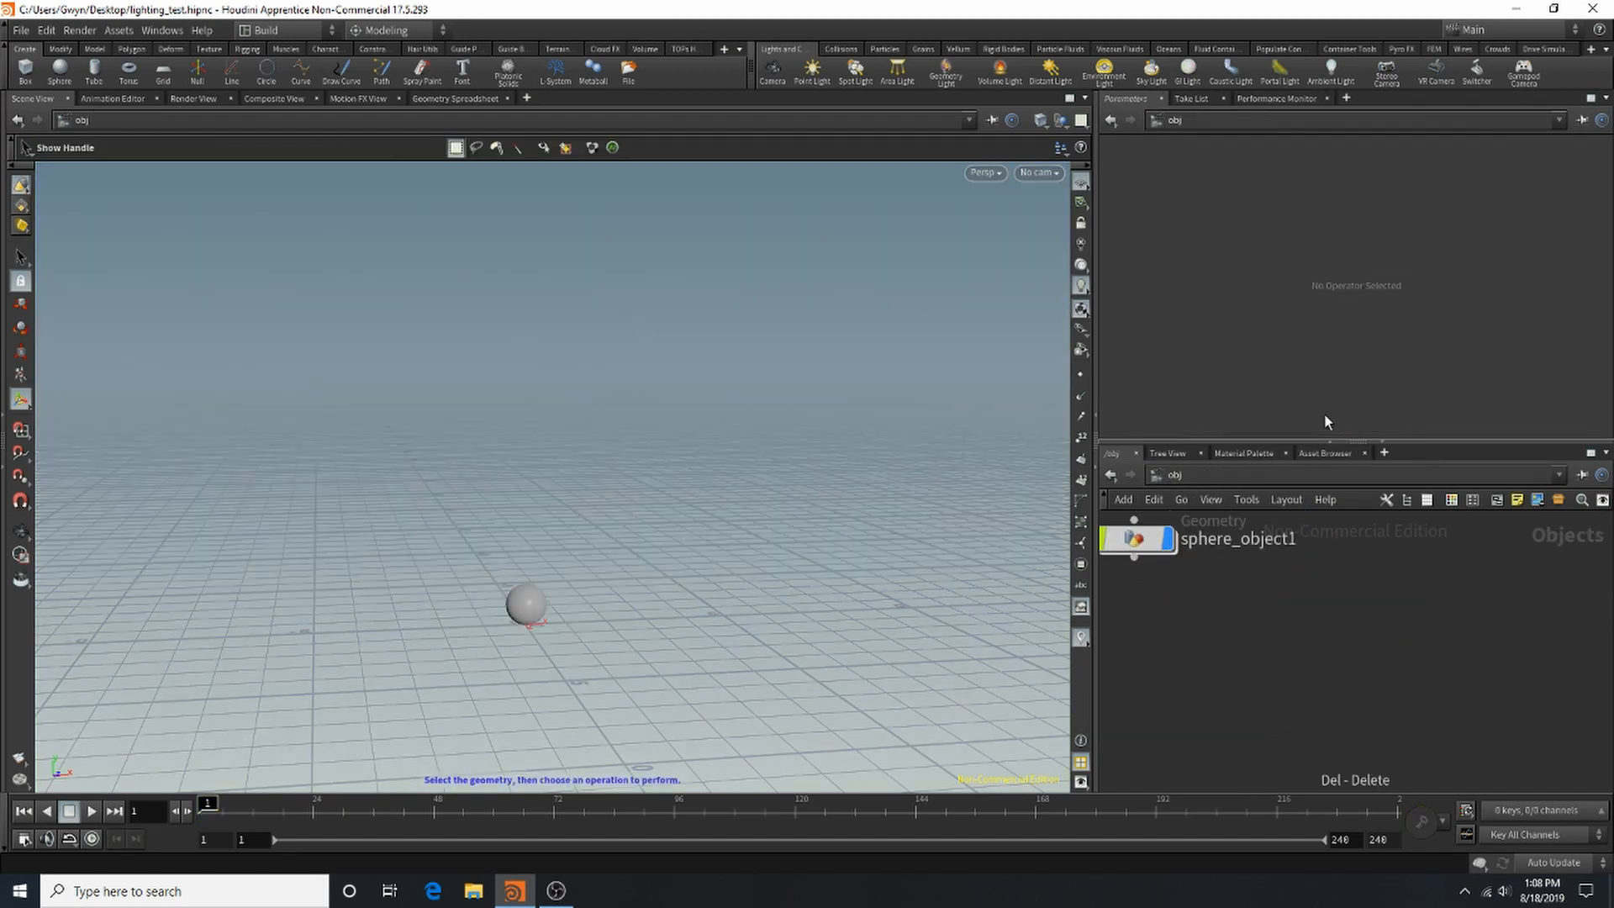
Step: Add a GI Light of type Direct Global Photon Map, render the scene and close the Houdini Console
{"action": "left_click", "coordinate": [1186, 70]}
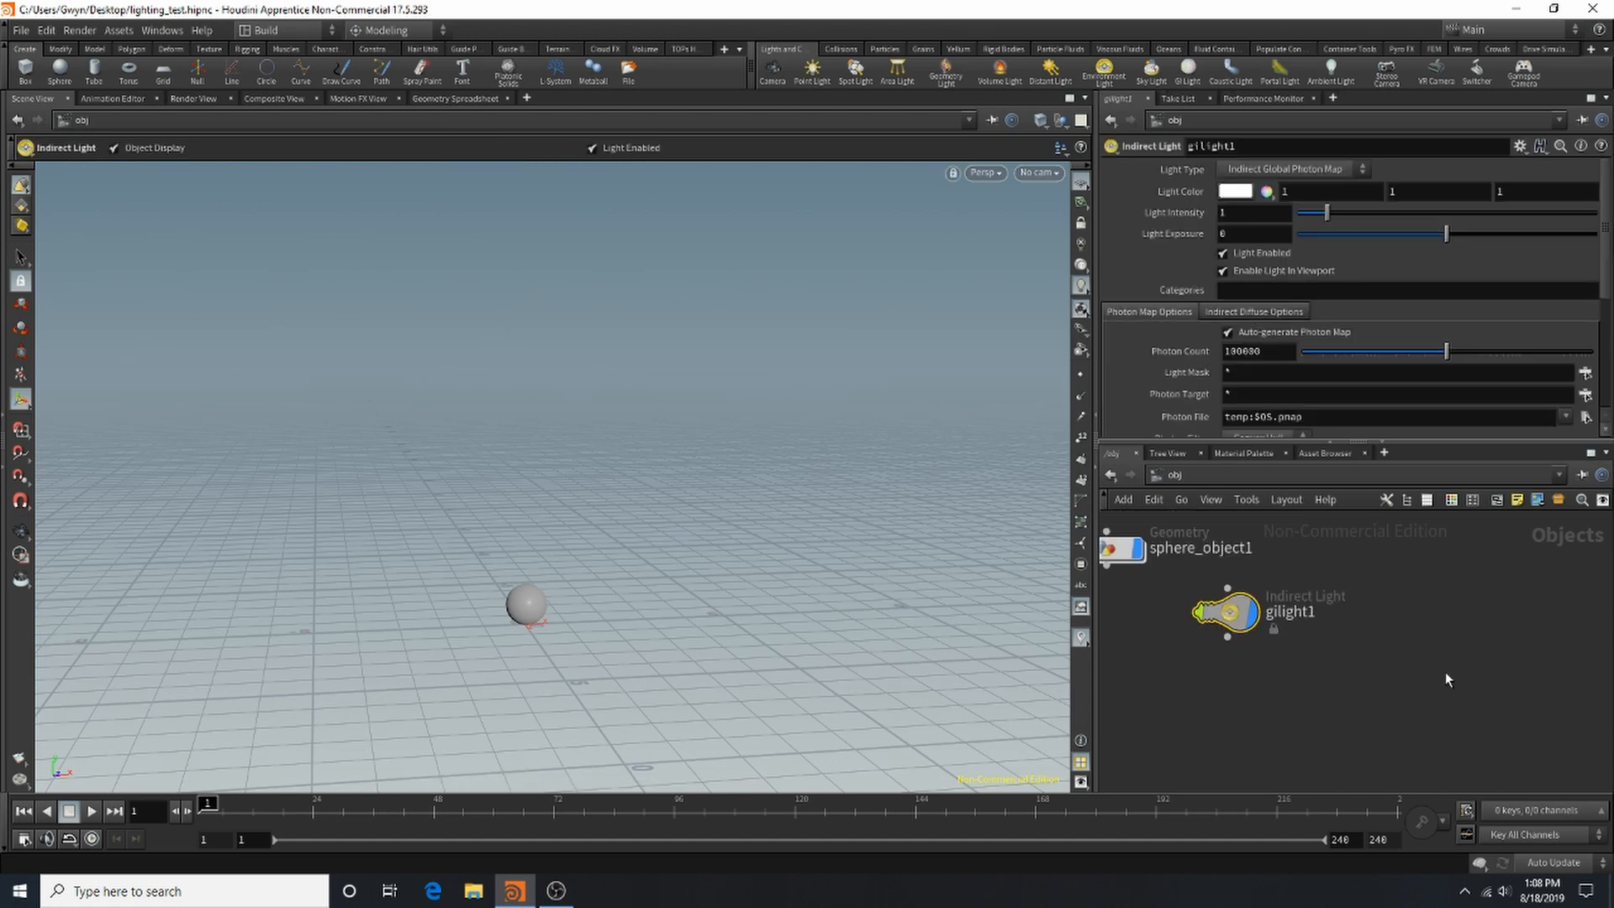
{"action": "key", "text": "h"}
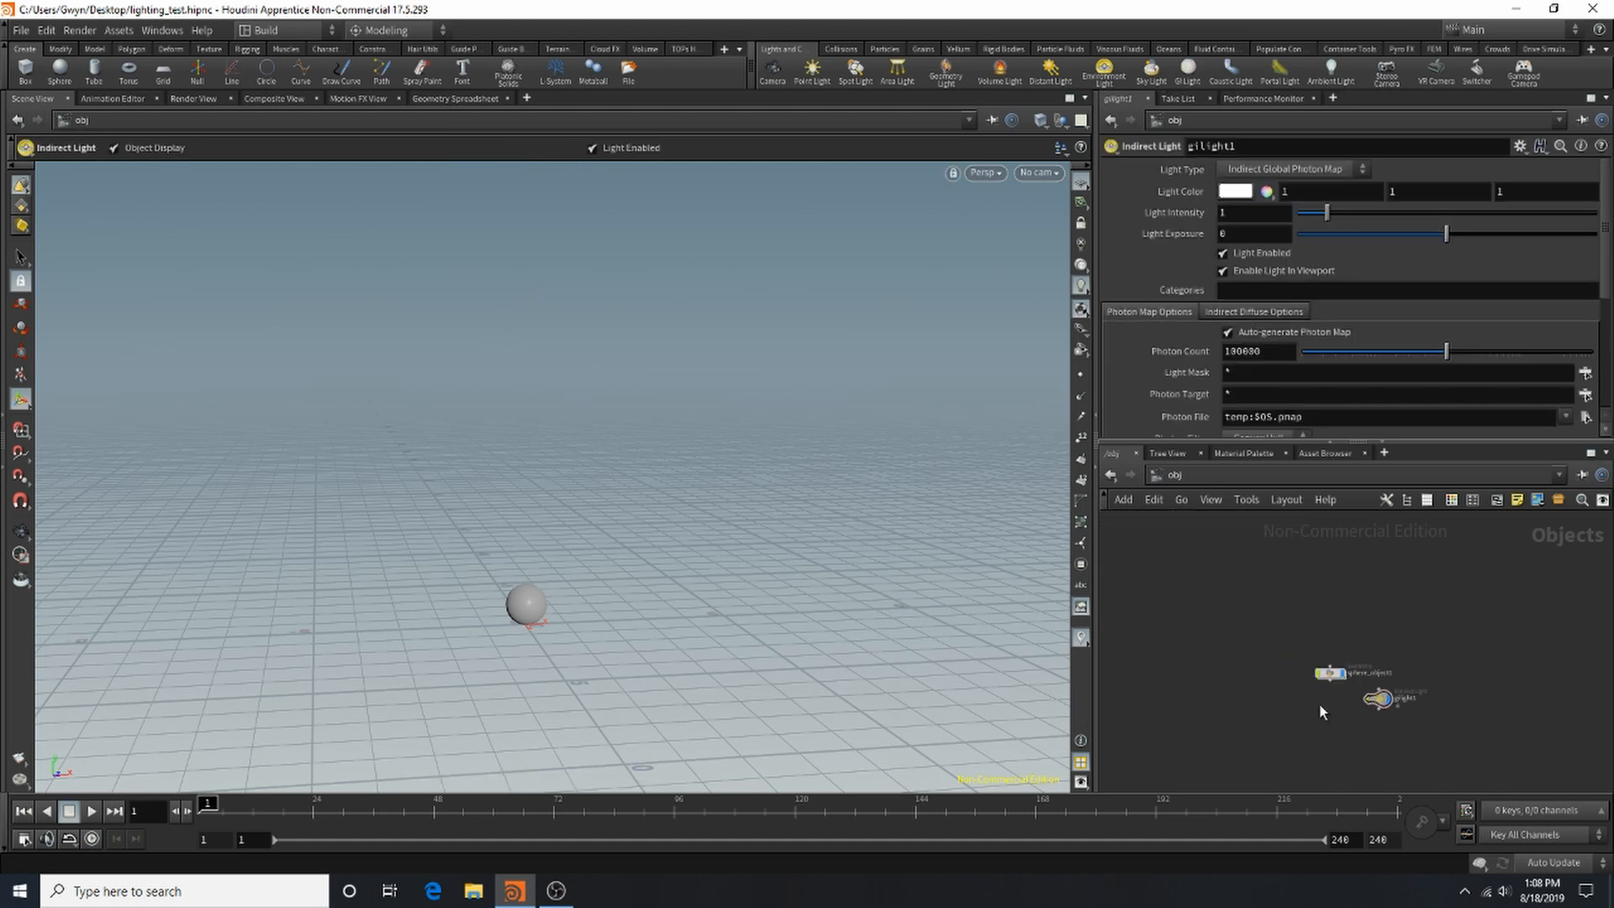
{"action": "left_click", "coordinate": [193, 98]}
{"action": "left_click", "coordinate": [54, 124]}
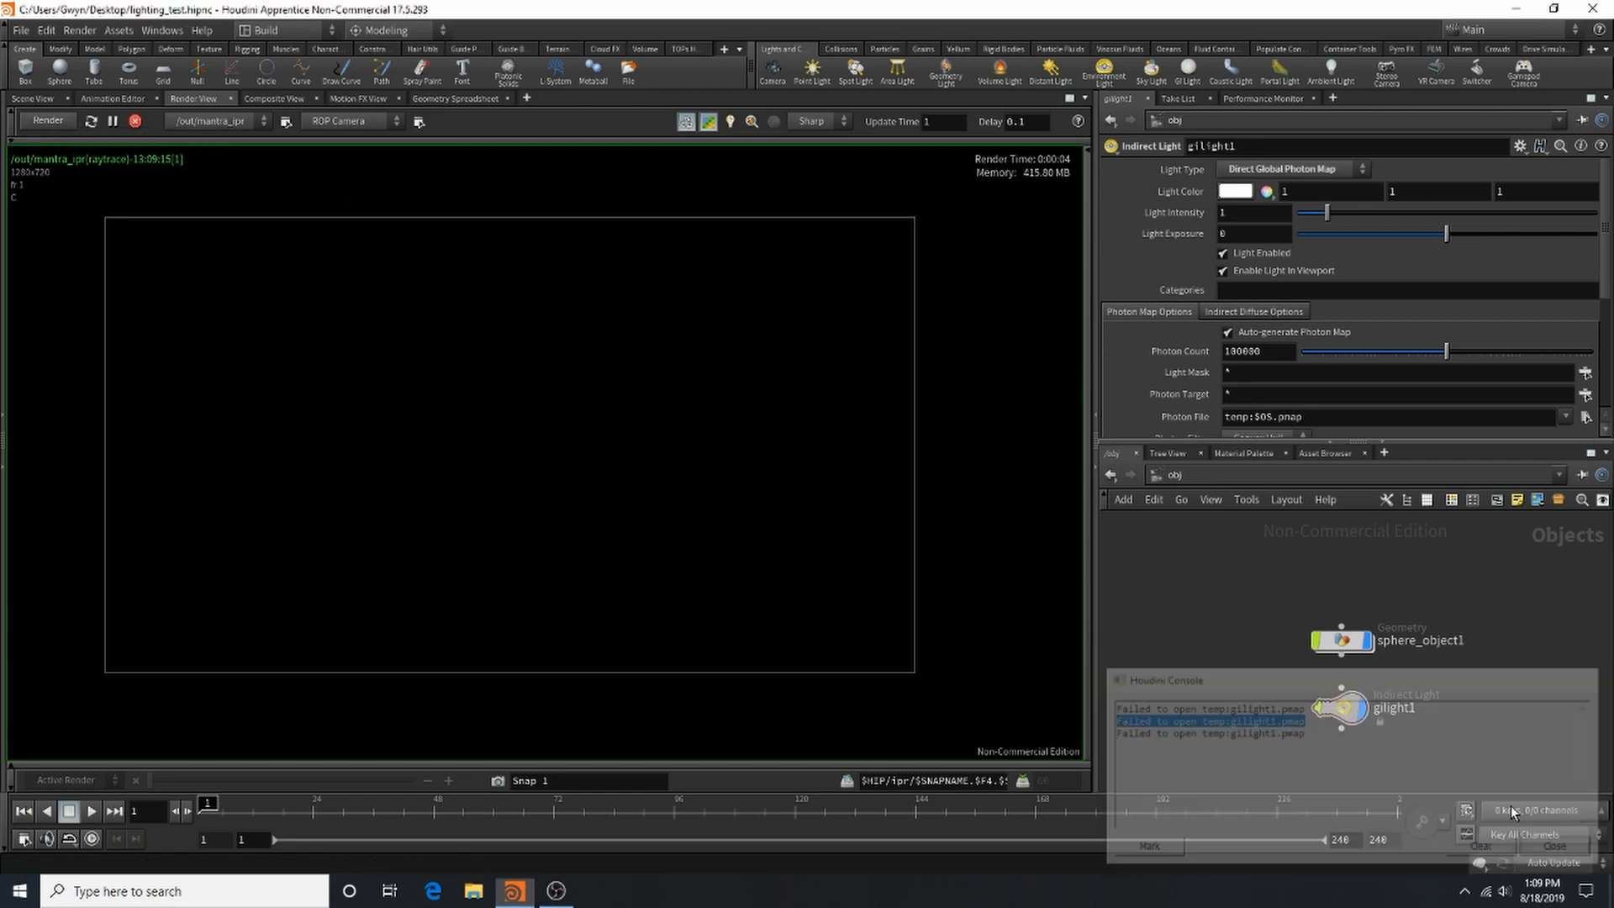
{"action": "left_click", "coordinate": [1561, 849]}
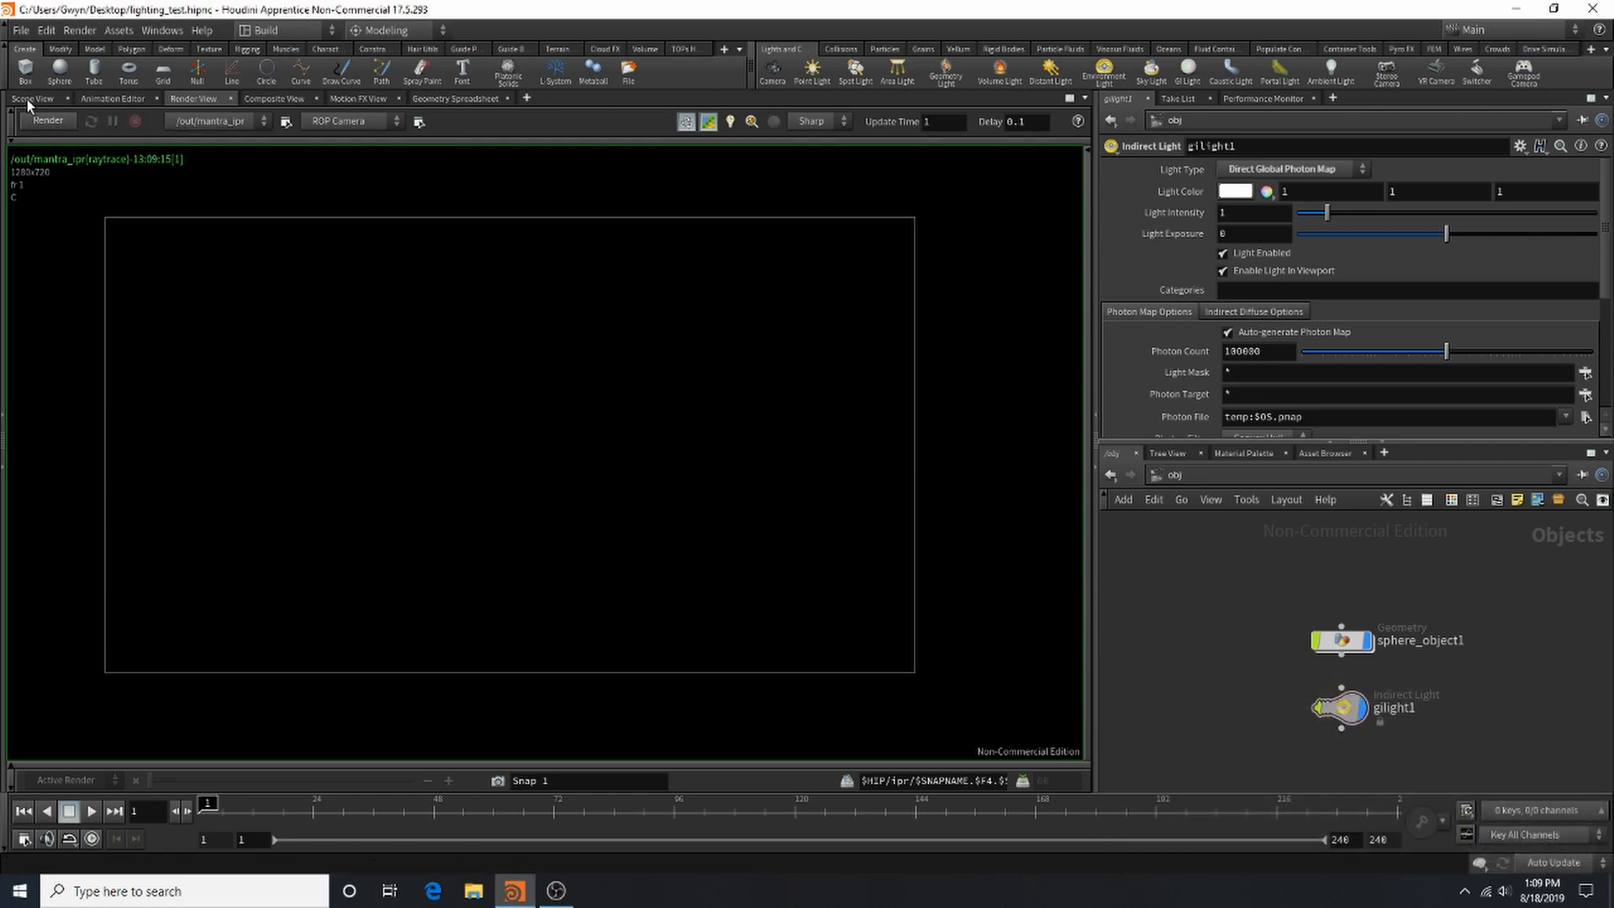
Step: Place a Distant Light above and to the right of the sphere in the scene view, pointing downward
{"action": "left_click", "coordinate": [30, 98]}
{"action": "left_click", "coordinate": [1049, 78]}
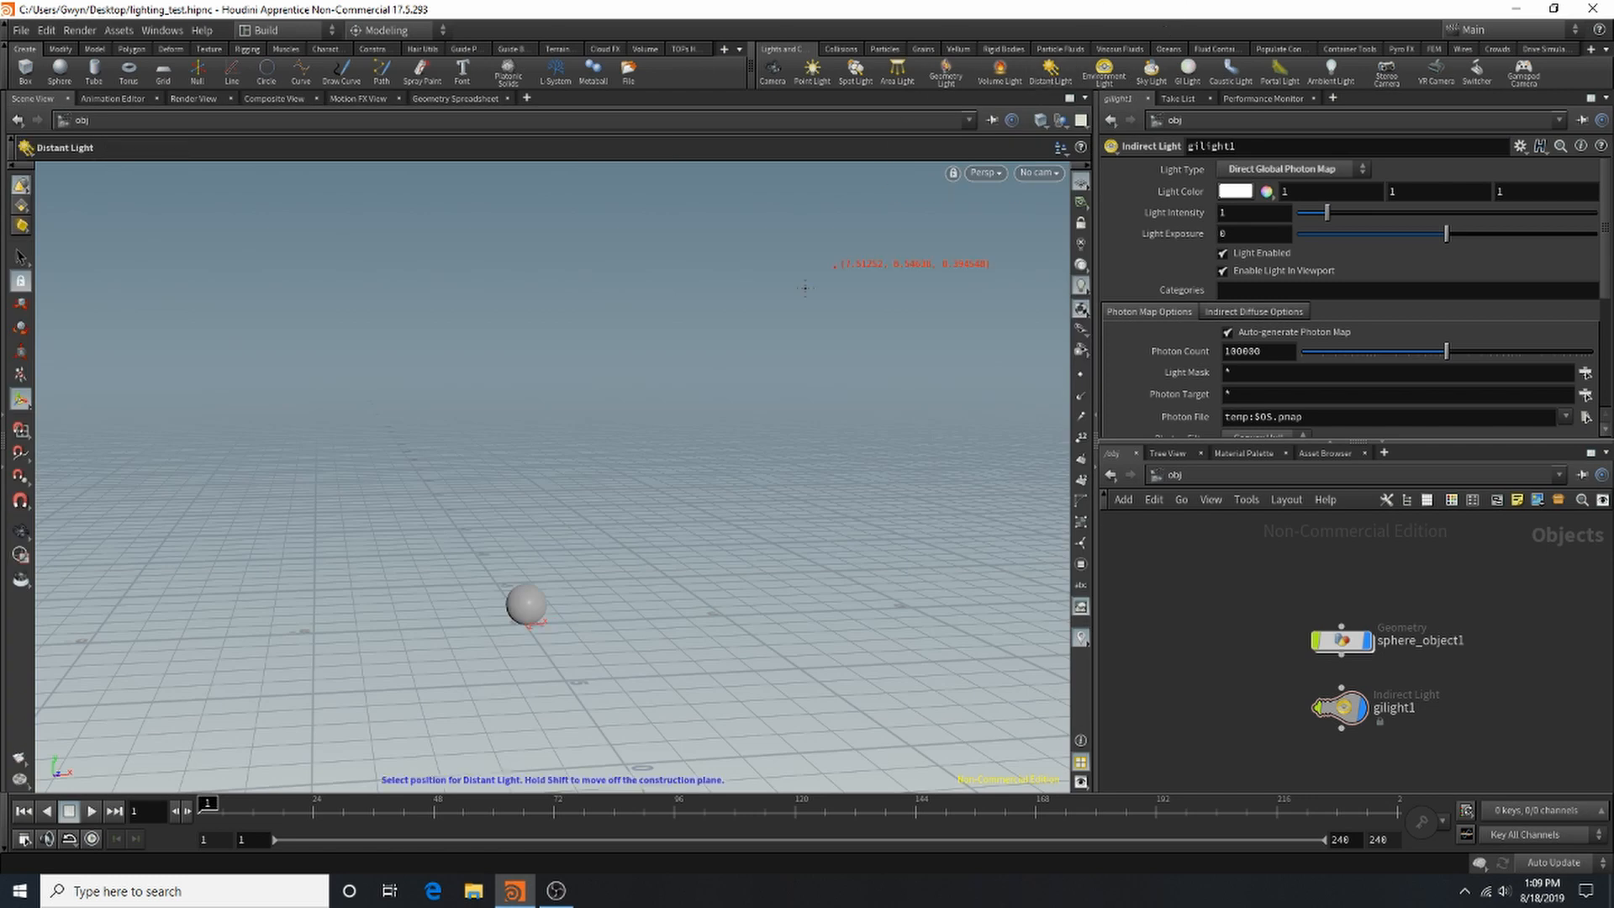
{"action": "left_click", "coordinate": [808, 301]}
{"action": "left_click_drag", "start_coordinate": [768, 268], "coordinate": [760, 353]}
Step: Render the scene with the GI and distant lights and examine the lit sphere up close
{"action": "left_click", "coordinate": [205, 98]}
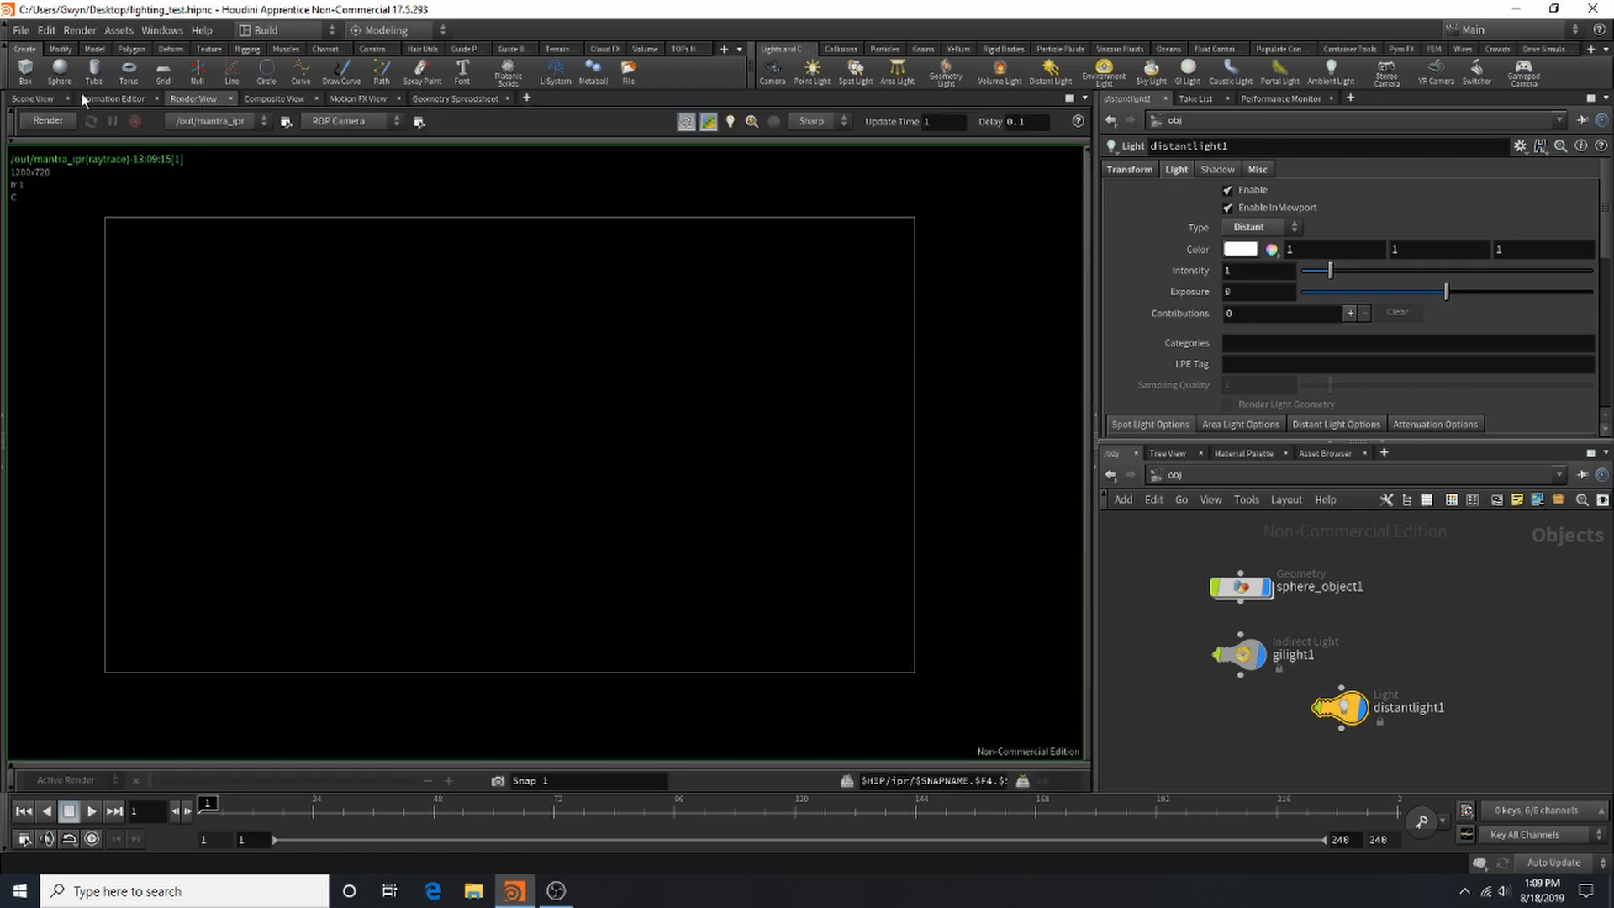
{"action": "left_click", "coordinate": [61, 121]}
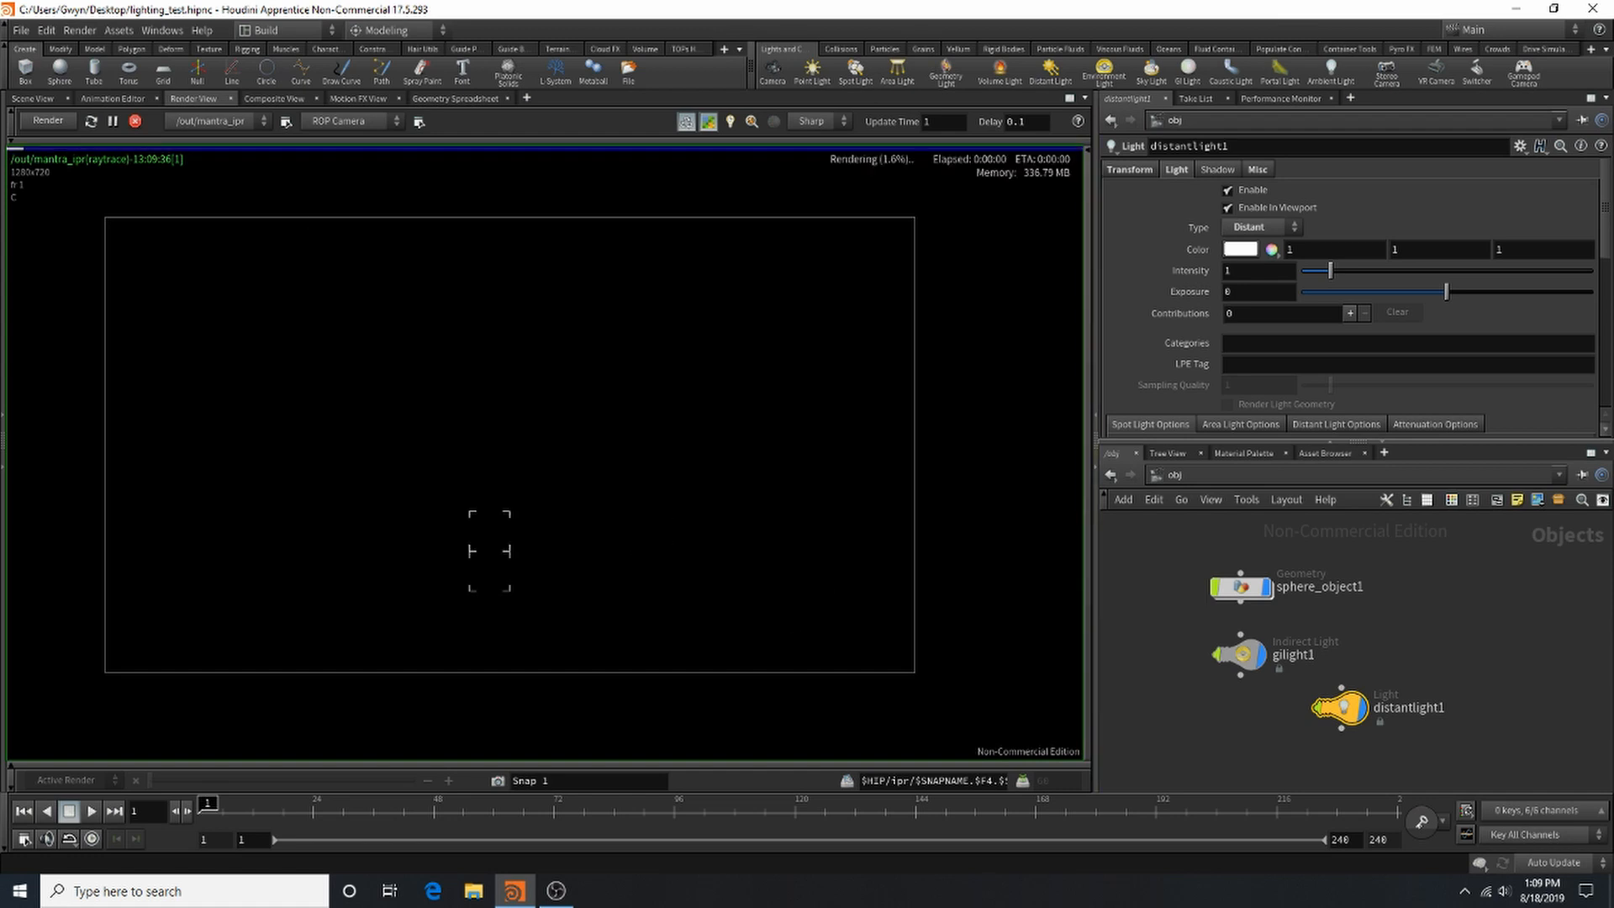
{"action": "scroll", "coordinate": [526, 471], "scroll_direction": "up", "scroll_amount": 4}
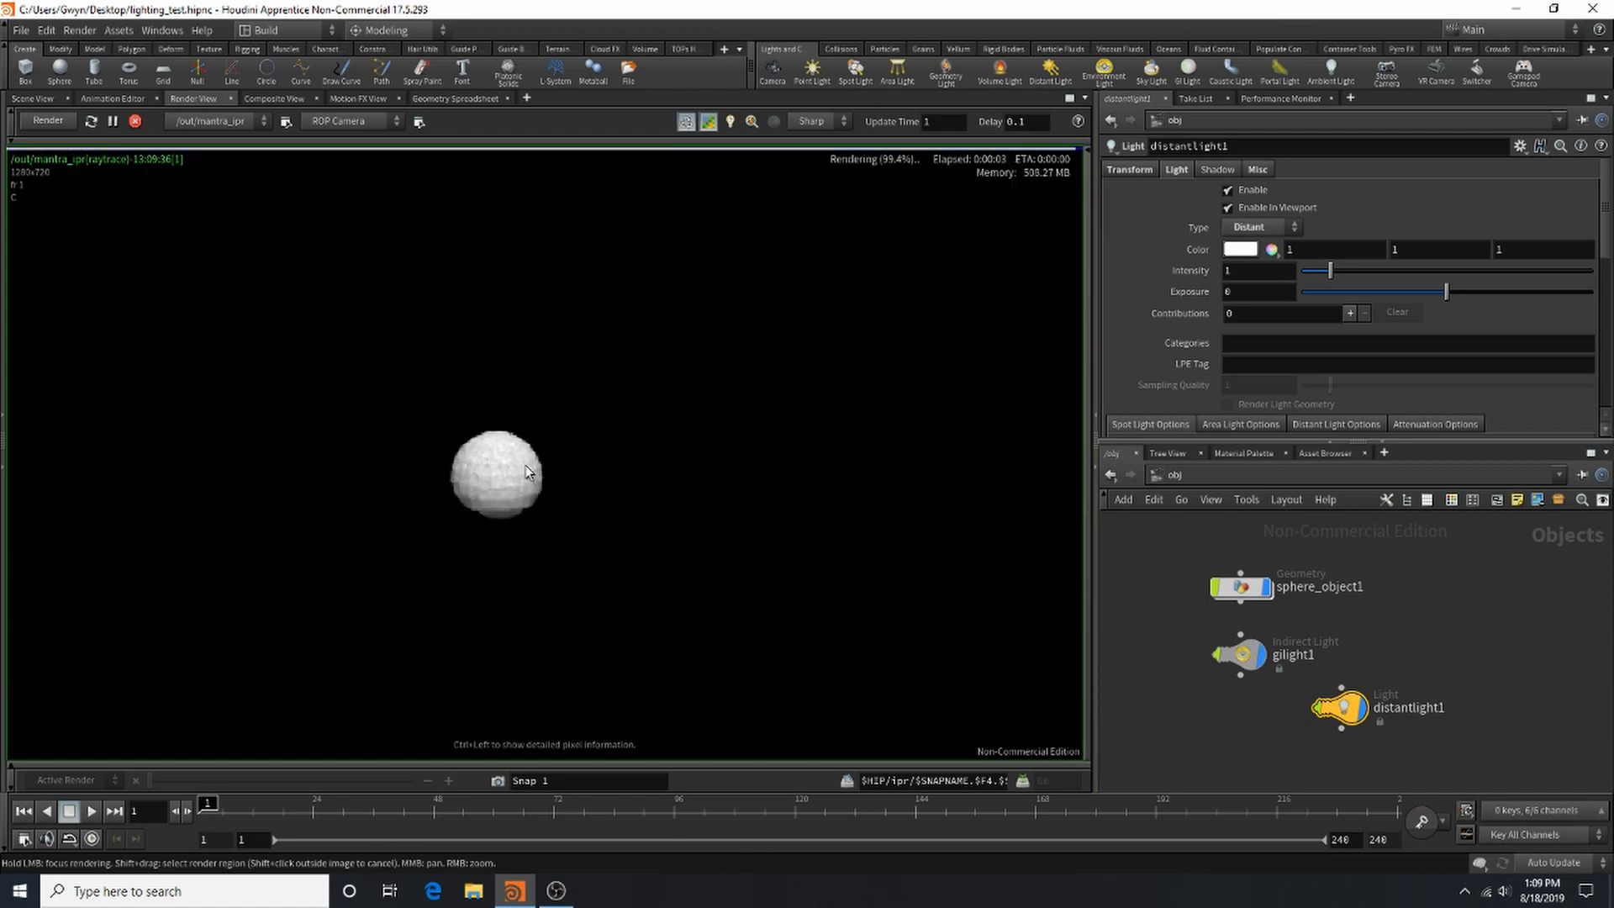
{"action": "scroll", "coordinate": [507, 486], "scroll_direction": "down", "scroll_amount": 4}
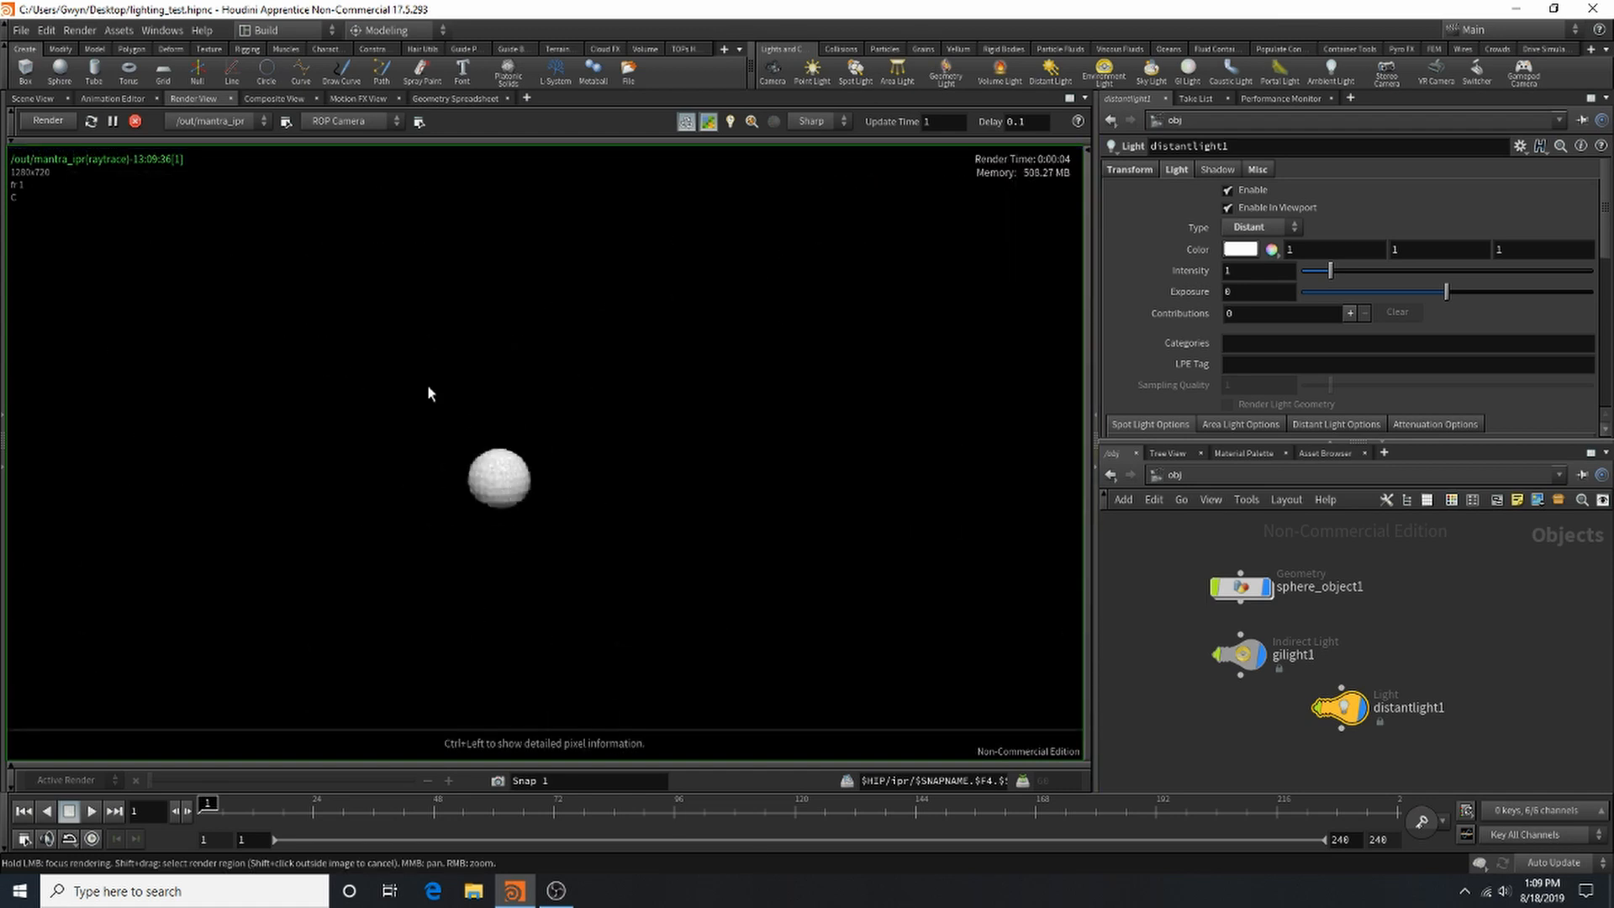
Step: Return to the scene view and frame the sphere large in the middle of the view
{"action": "left_click", "coordinate": [32, 99]}
{"action": "key", "text": "space"}
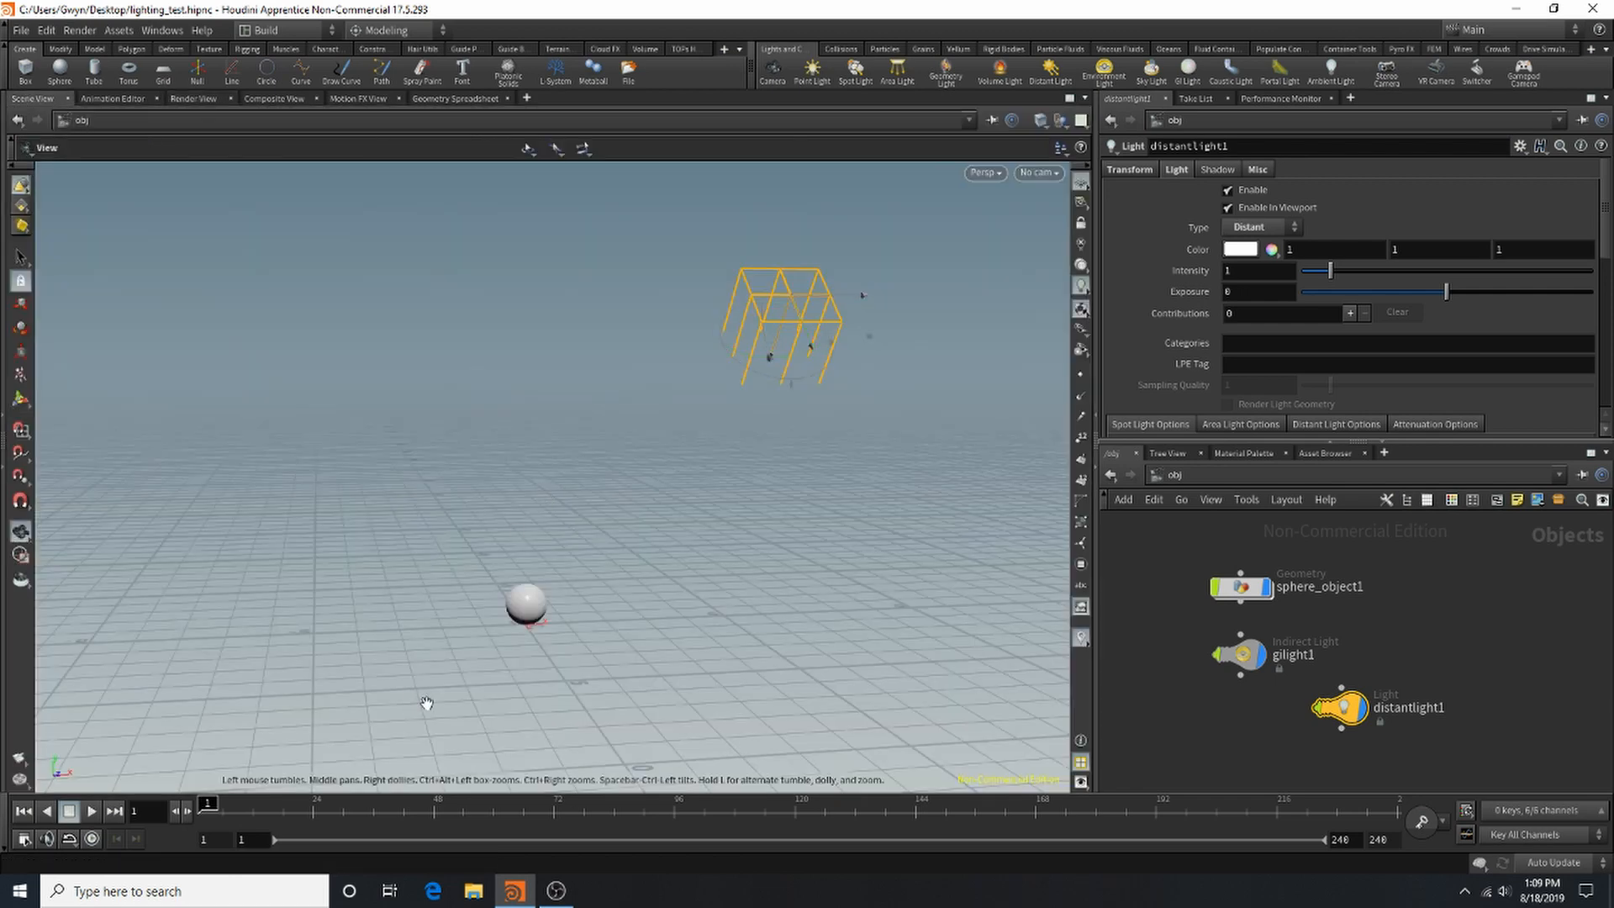
{"action": "scroll", "coordinate": [425, 702], "scroll_direction": "up", "scroll_amount": 5}
{"action": "middle_click_drag", "start_coordinate": [425, 703], "coordinate": [850, 471]}
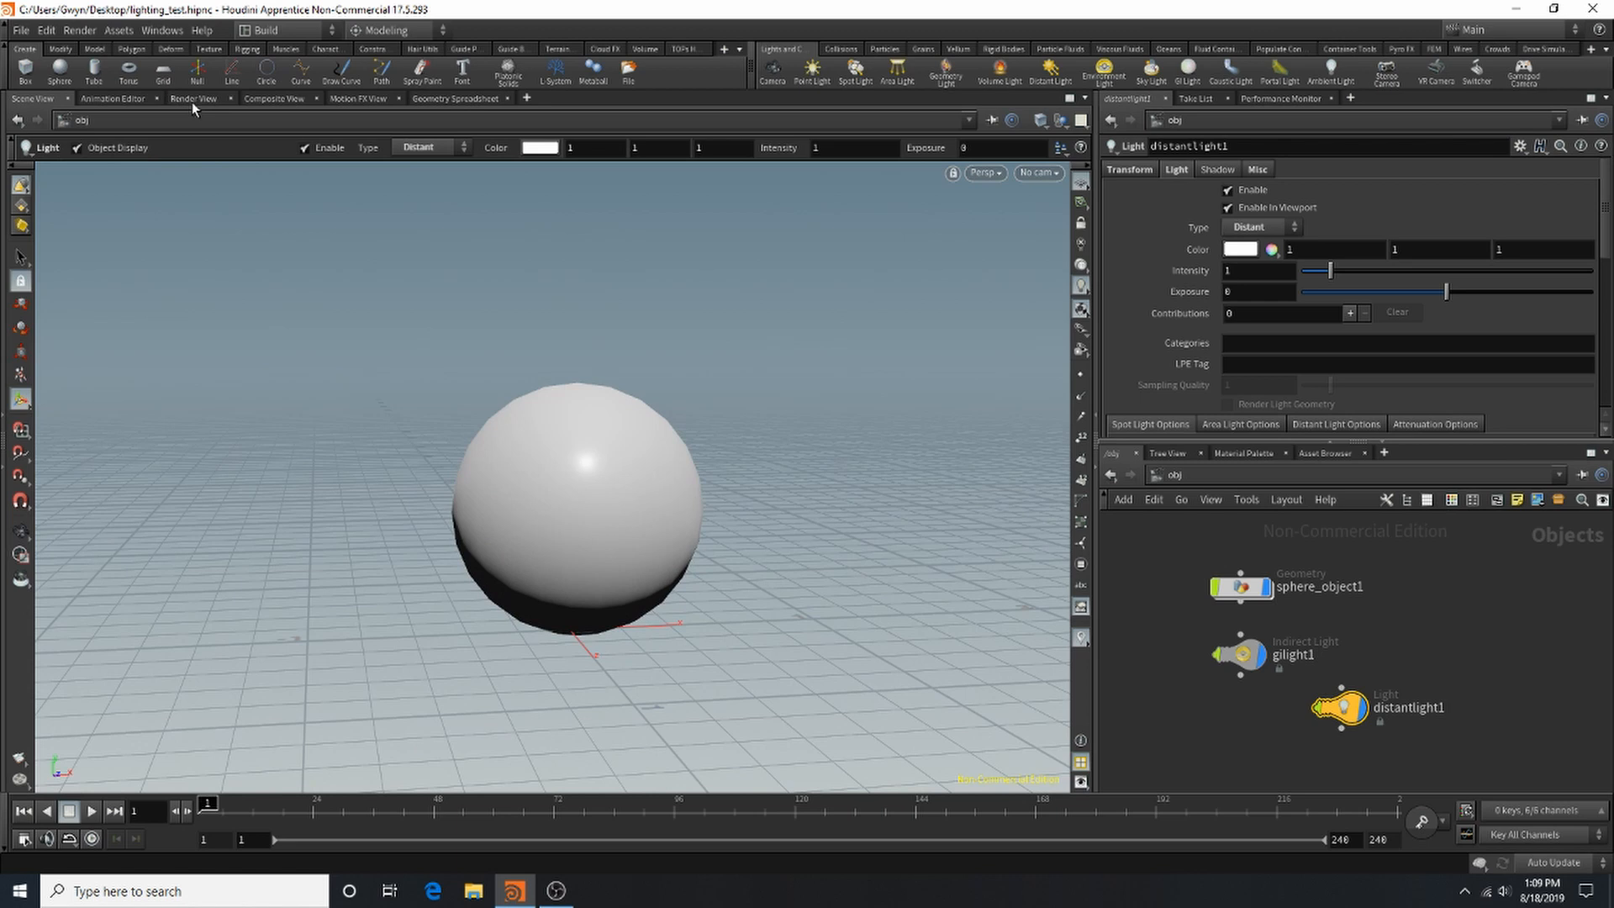
Step: Render the scene from the new framing and examine the lower part of the sphere lit by the GI and distant lights
{"action": "left_click", "coordinate": [193, 99]}
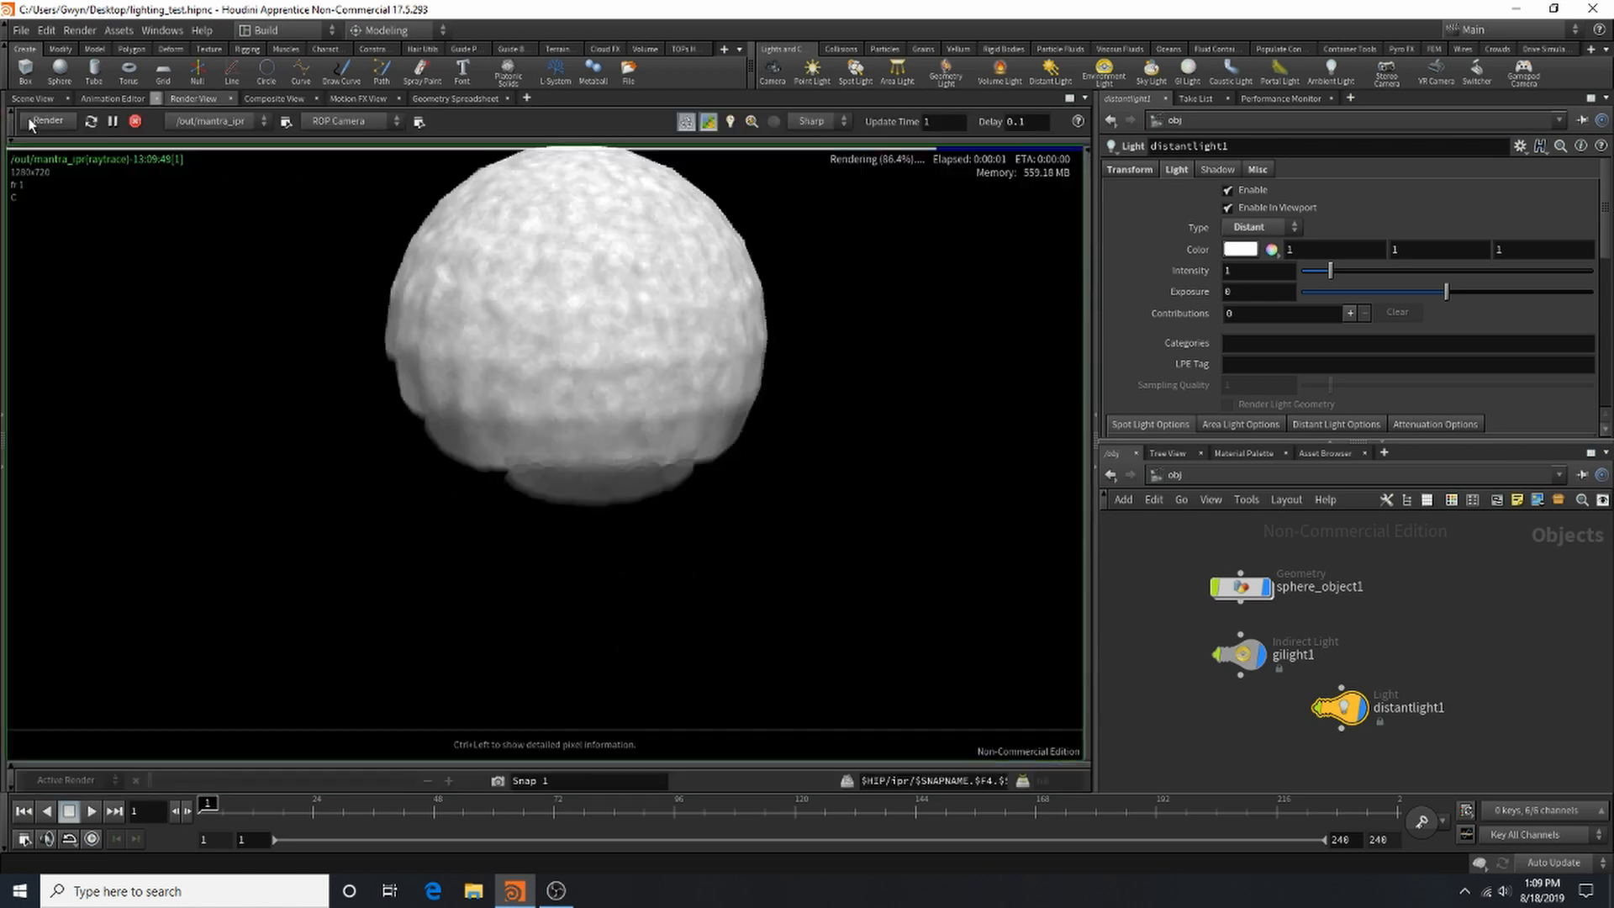
{"action": "scroll", "coordinate": [365, 346], "scroll_direction": "up", "scroll_amount": 5}
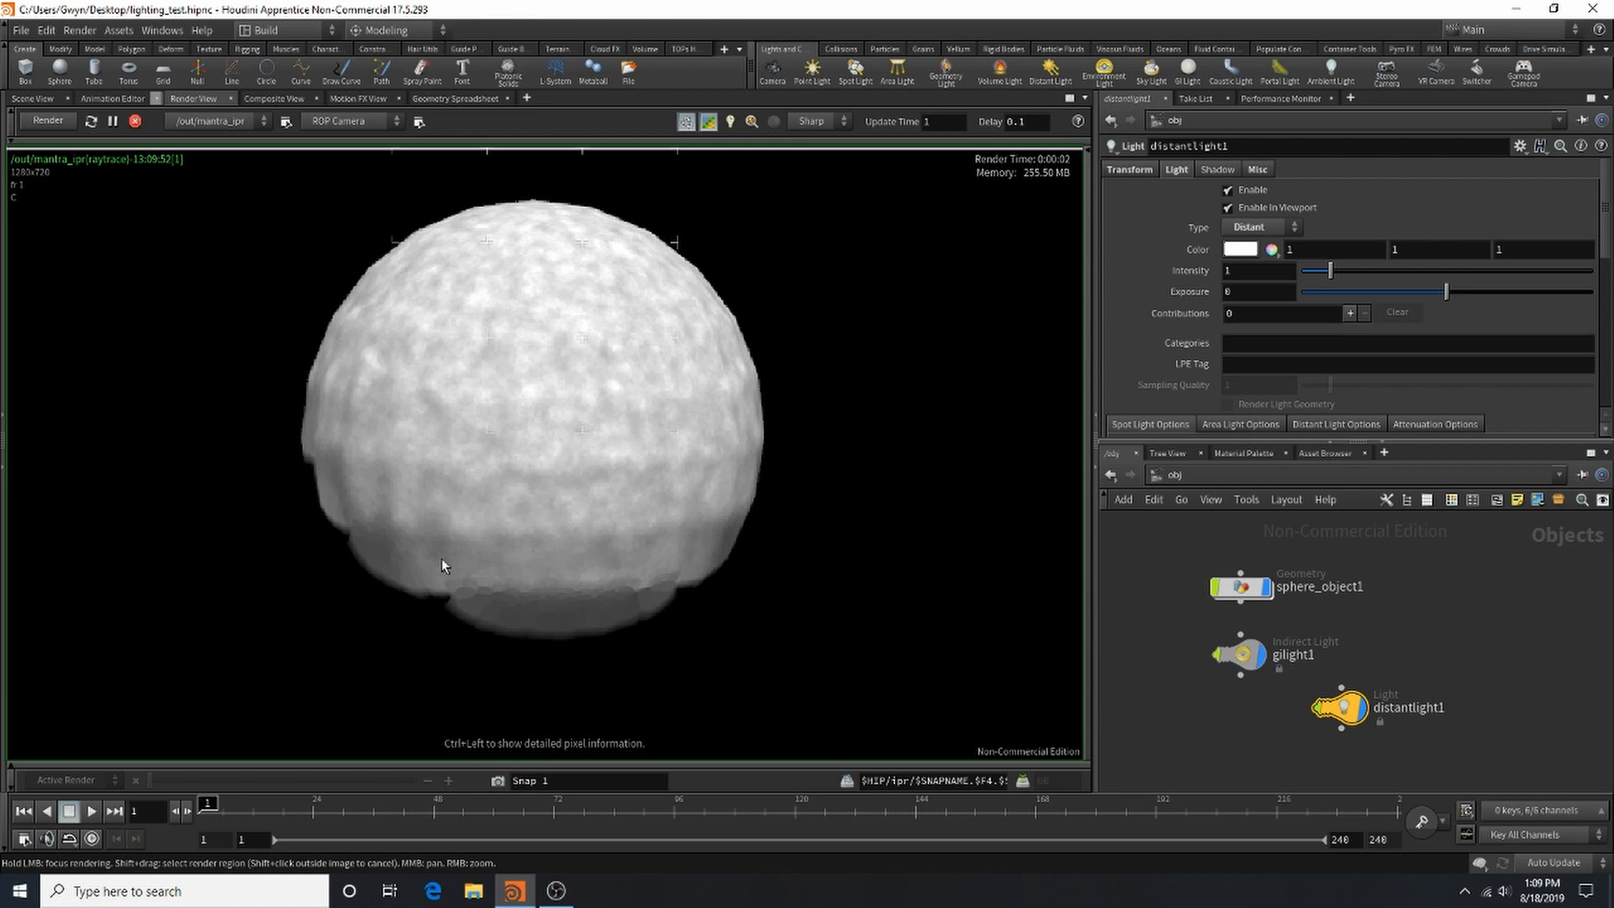
{"action": "scroll", "coordinate": [622, 573], "scroll_direction": "down", "scroll_amount": 5}
{"action": "scroll", "coordinate": [589, 588], "scroll_direction": "up", "scroll_amount": 5}
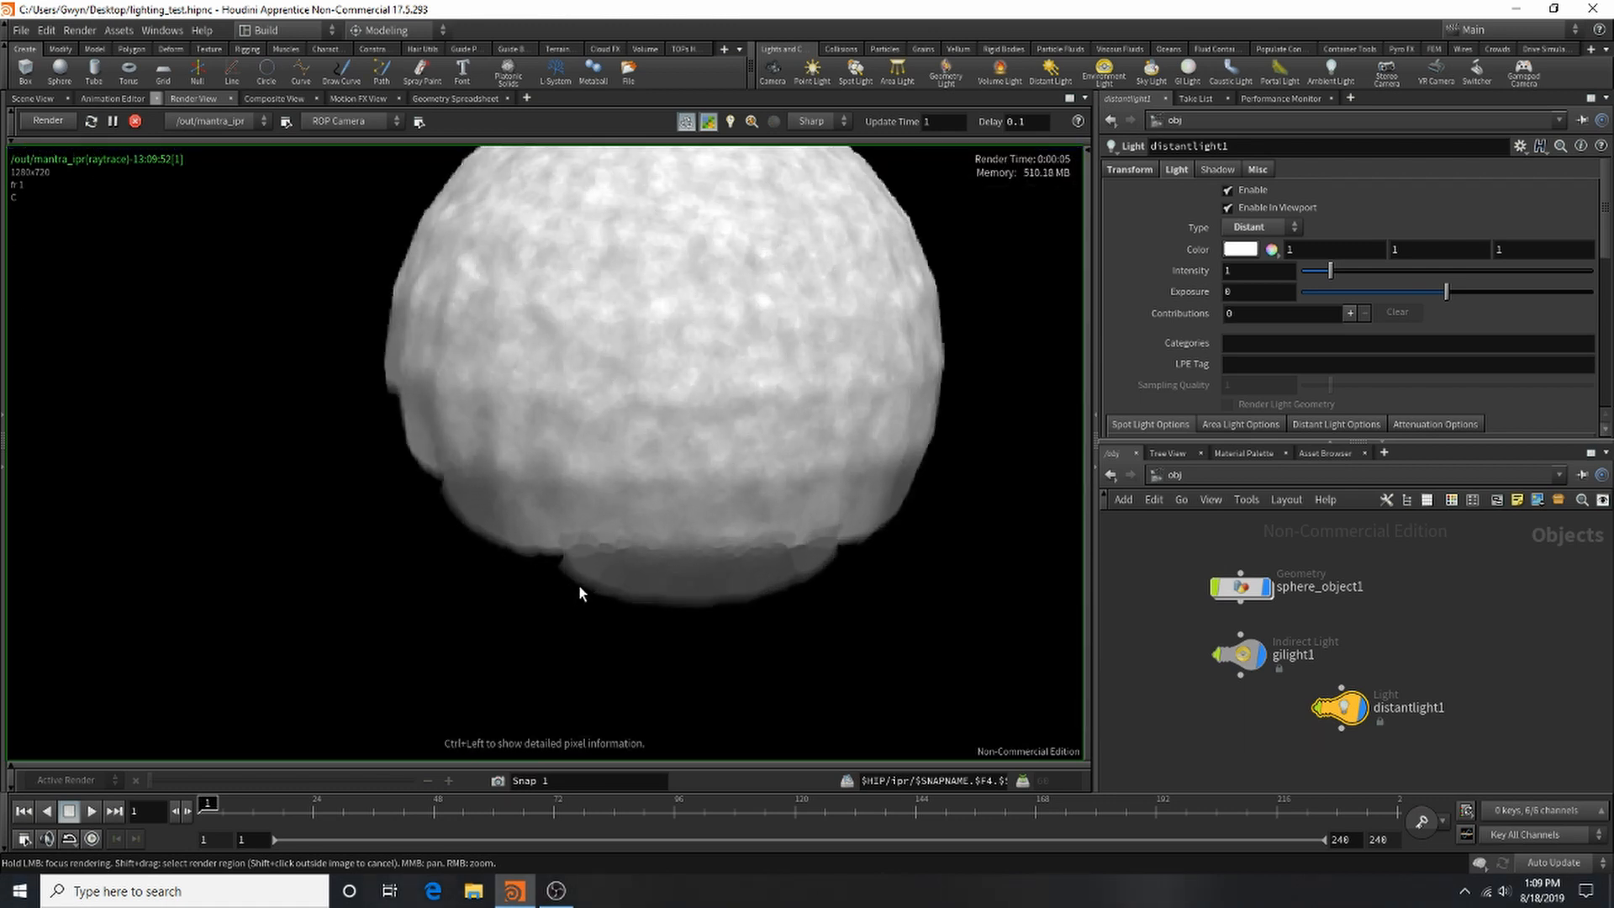
{"action": "scroll", "coordinate": [578, 583], "scroll_direction": "down", "scroll_amount": 3}
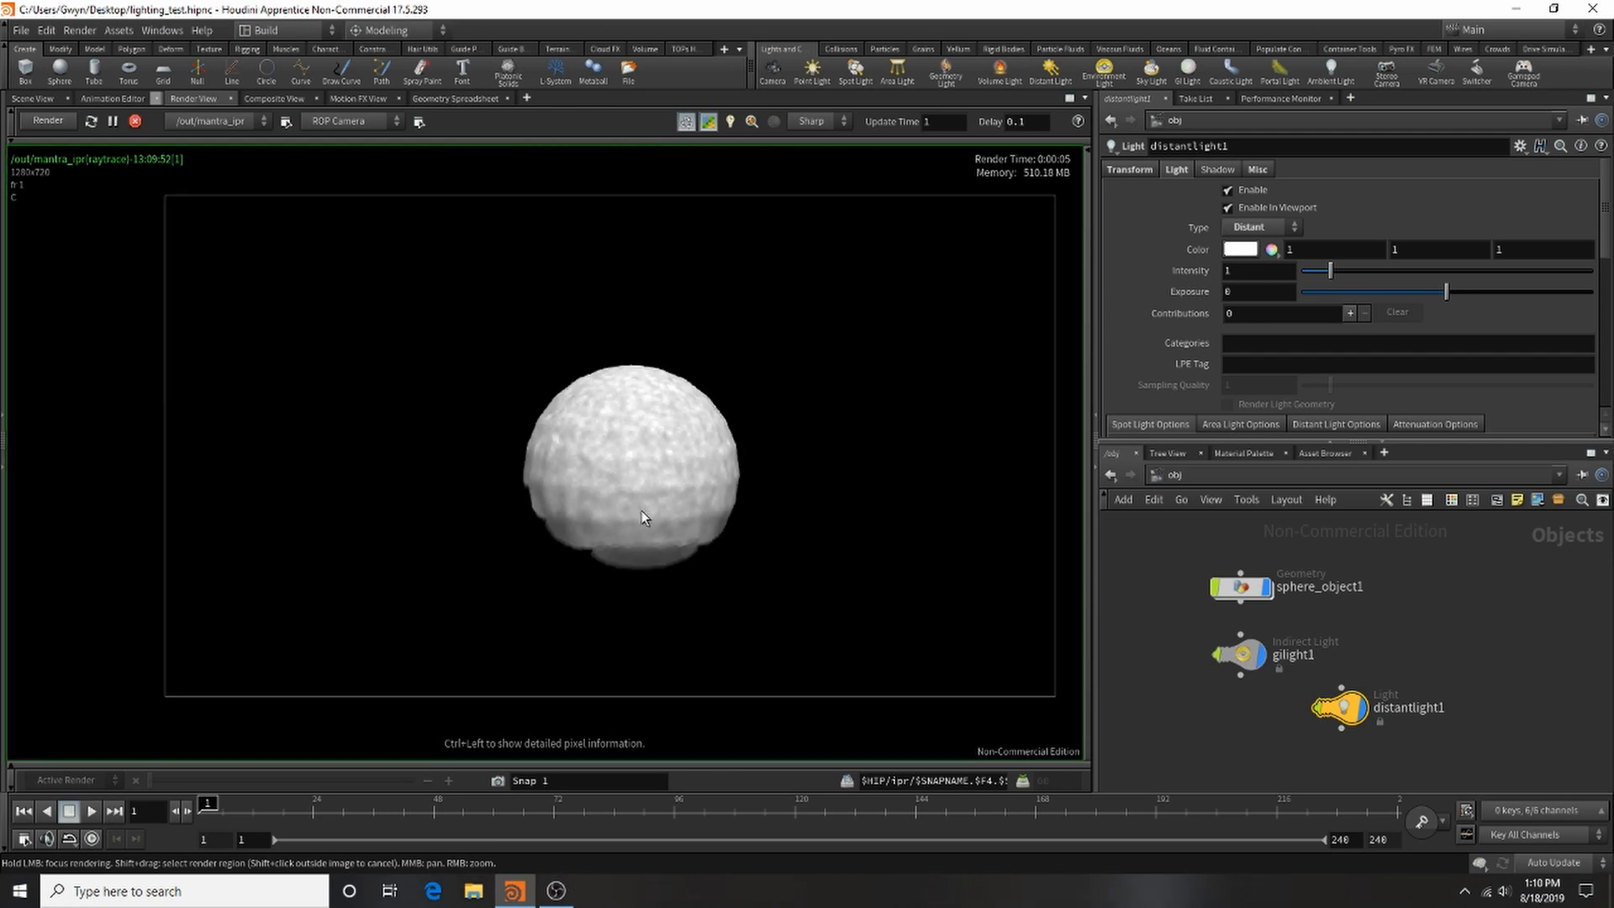
Step: Set the GI light's colour to pure red (1, 0, 0)
{"action": "left_click", "coordinate": [1240, 586]}
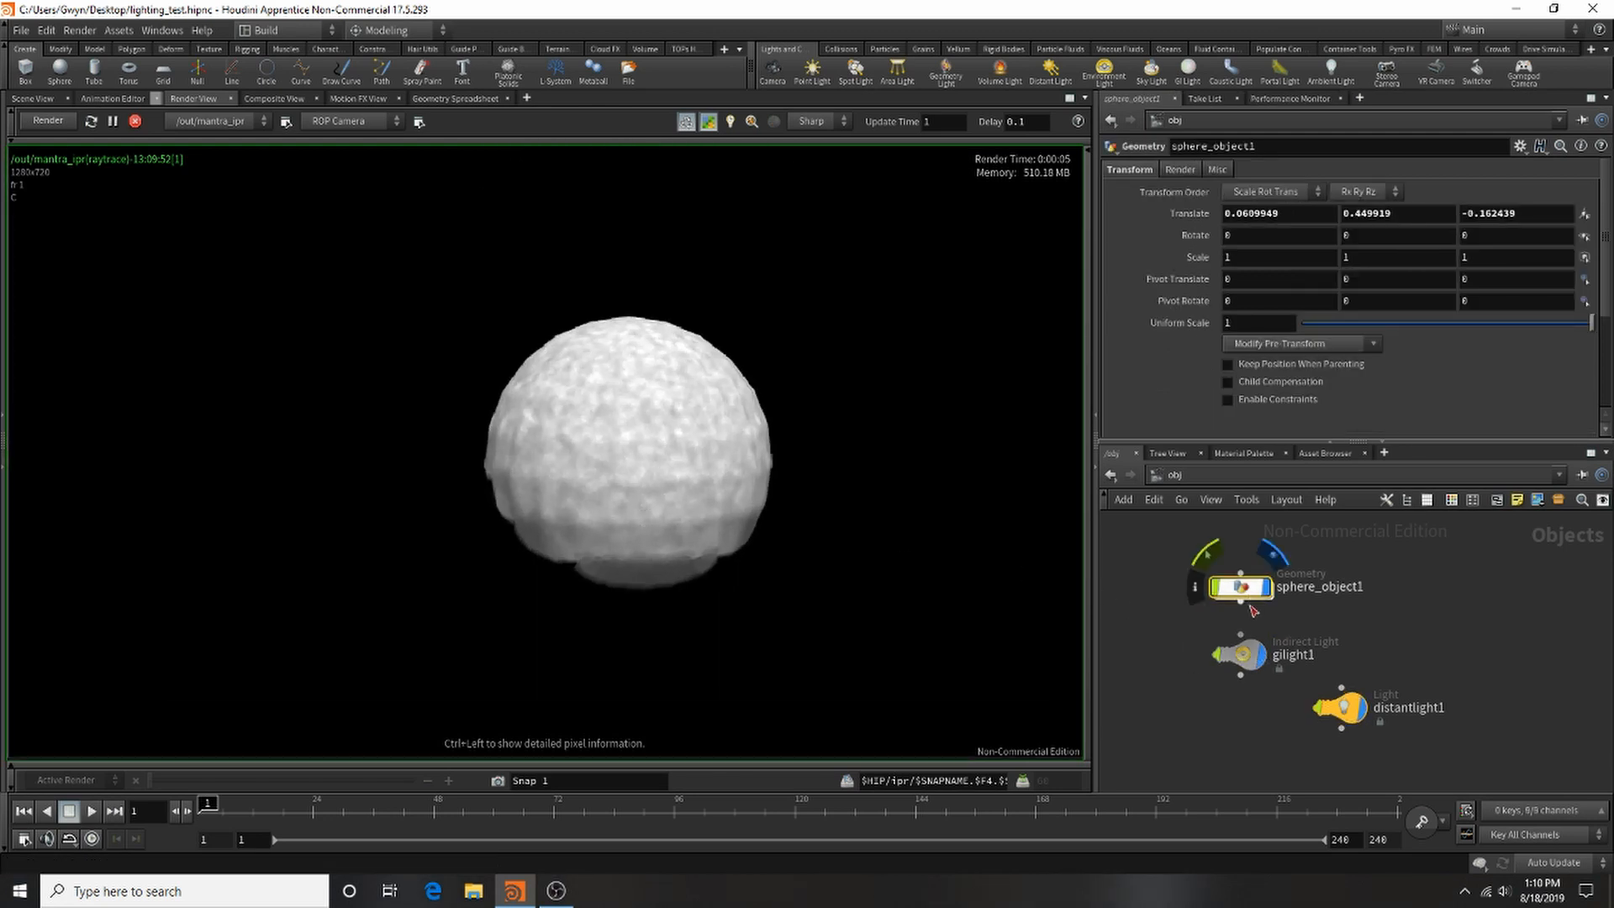
{"action": "left_click", "coordinate": [1240, 673]}
{"action": "left_click", "coordinate": [1242, 658]}
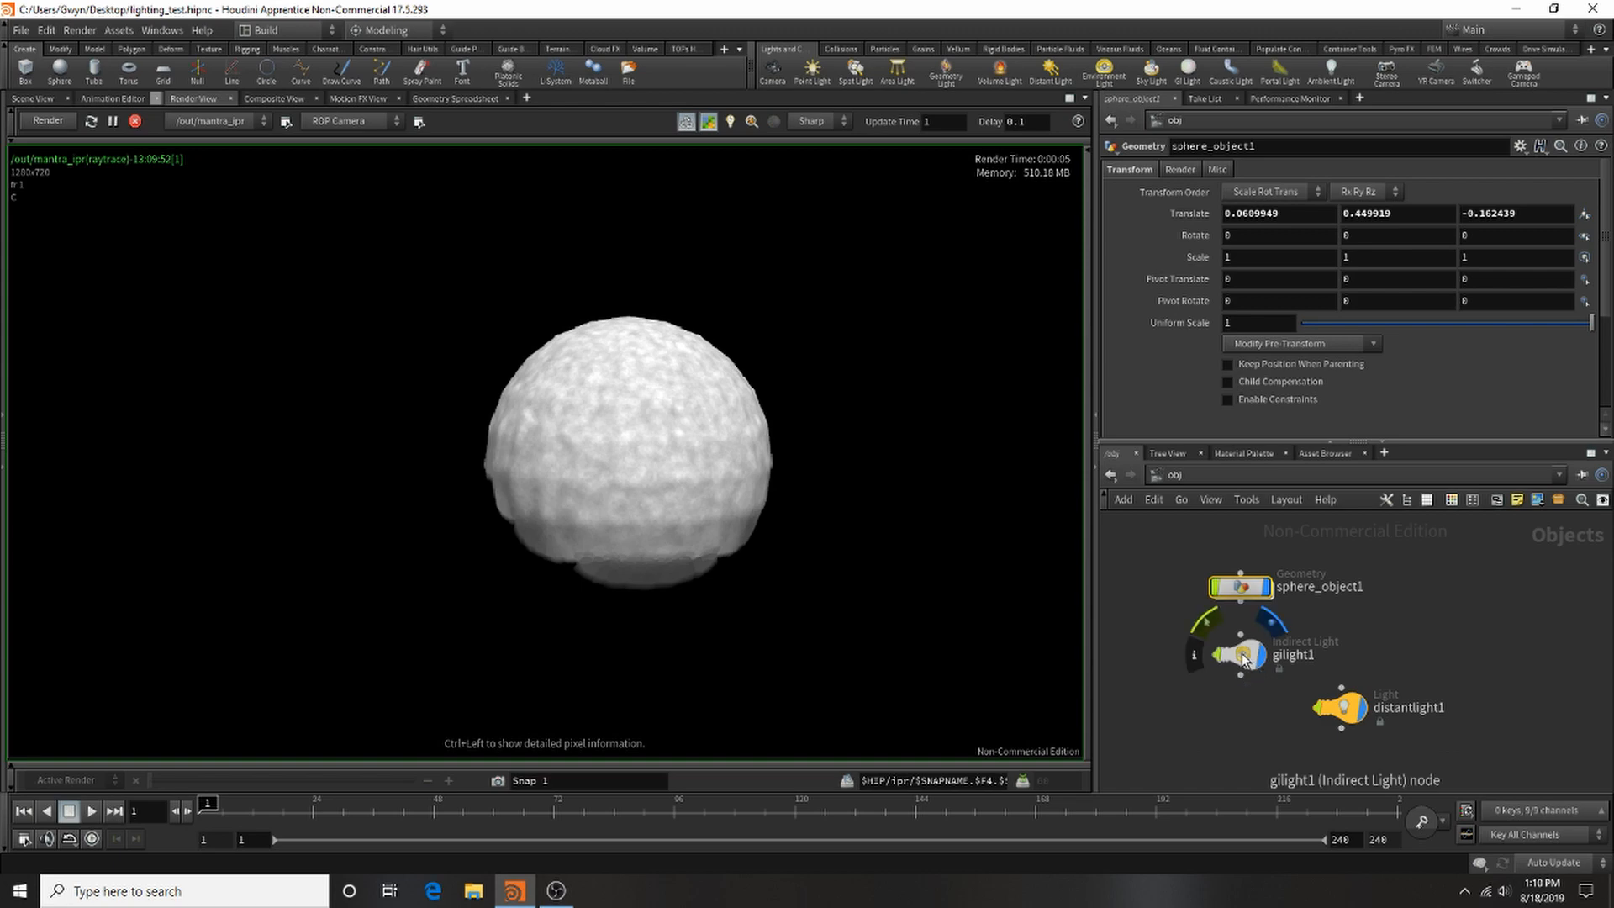
{"action": "left_click", "coordinate": [1368, 165]}
{"action": "left_click", "coordinate": [1175, 144]}
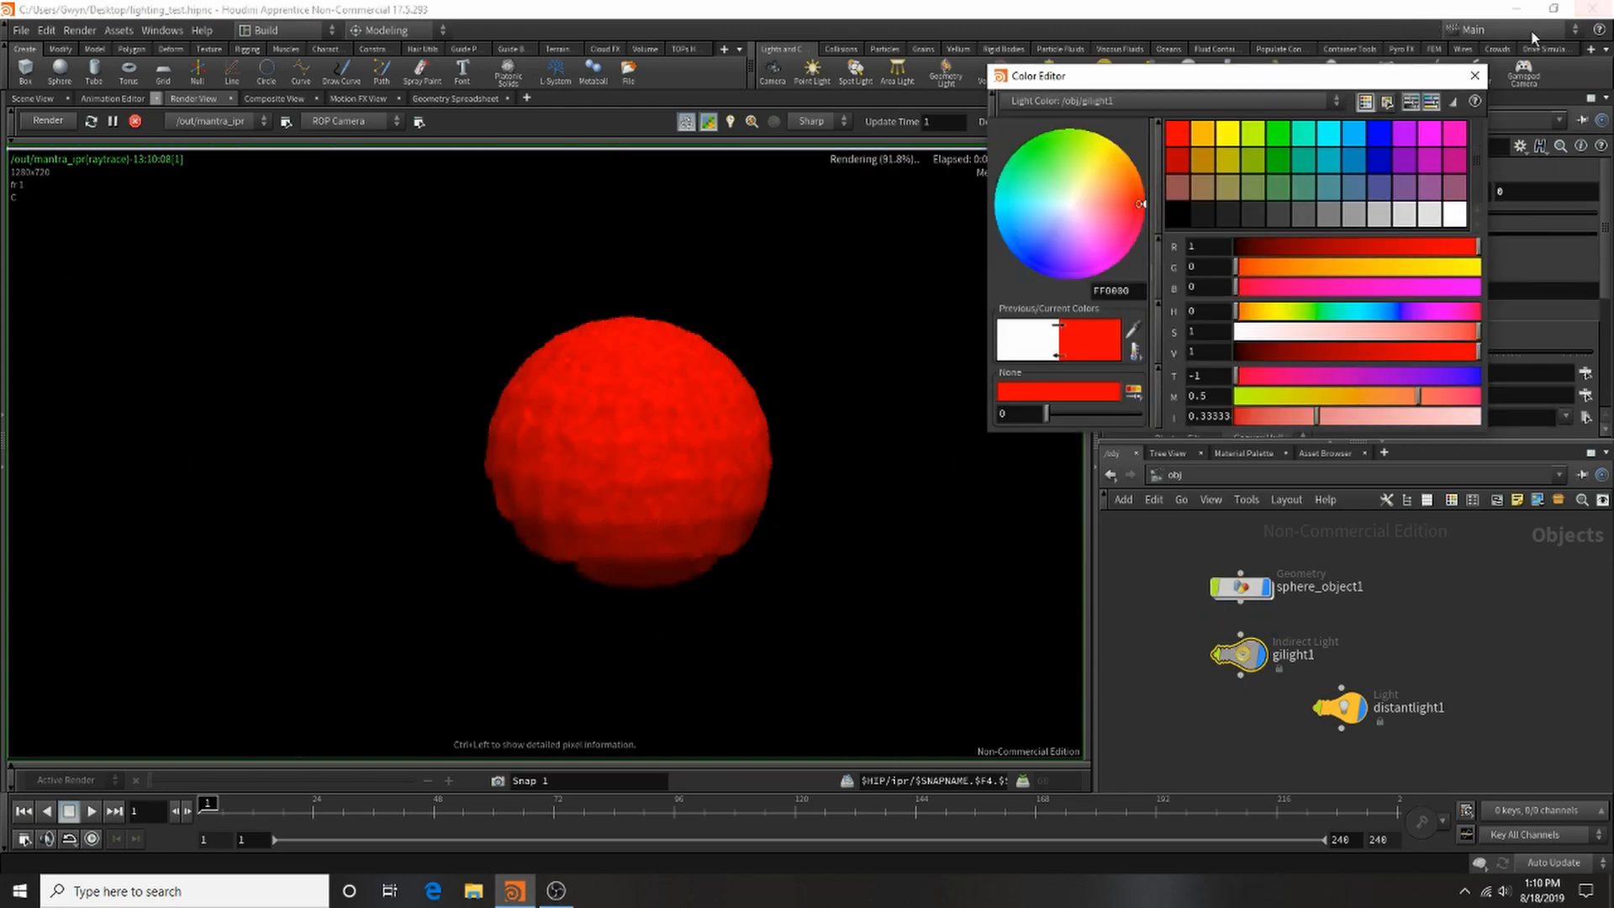
{"action": "key", "text": "Escape"}
Step: Set the distant light's colour to pure green (0, 1, 0)
{"action": "left_click", "coordinate": [1340, 707]}
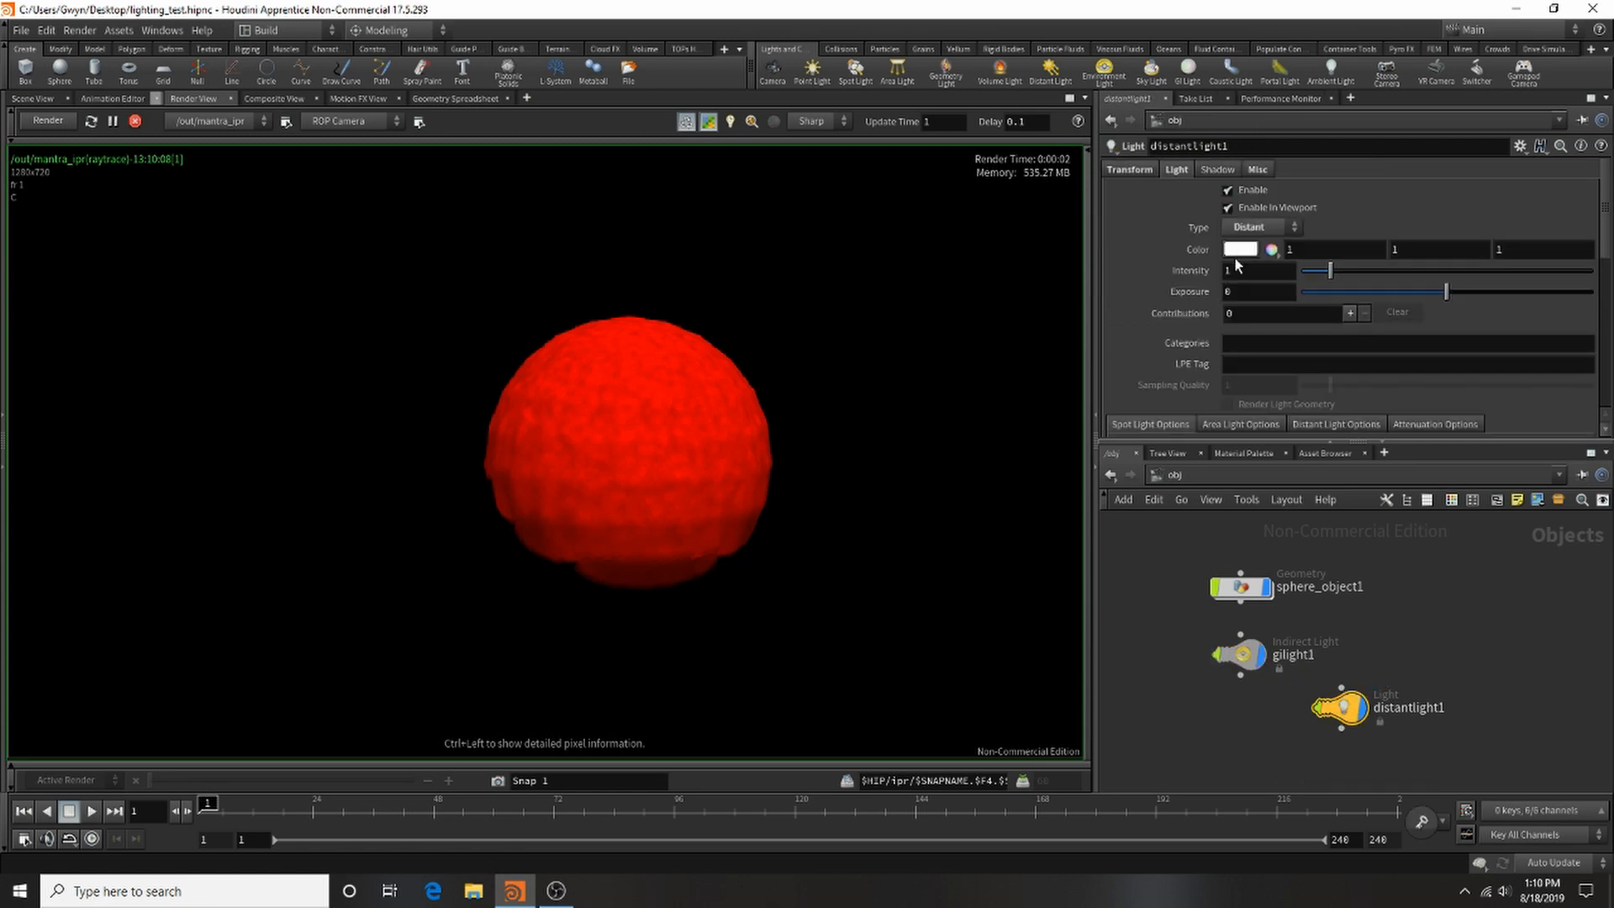
{"action": "left_click", "coordinate": [1243, 250]}
{"action": "left_click", "coordinate": [1277, 132]}
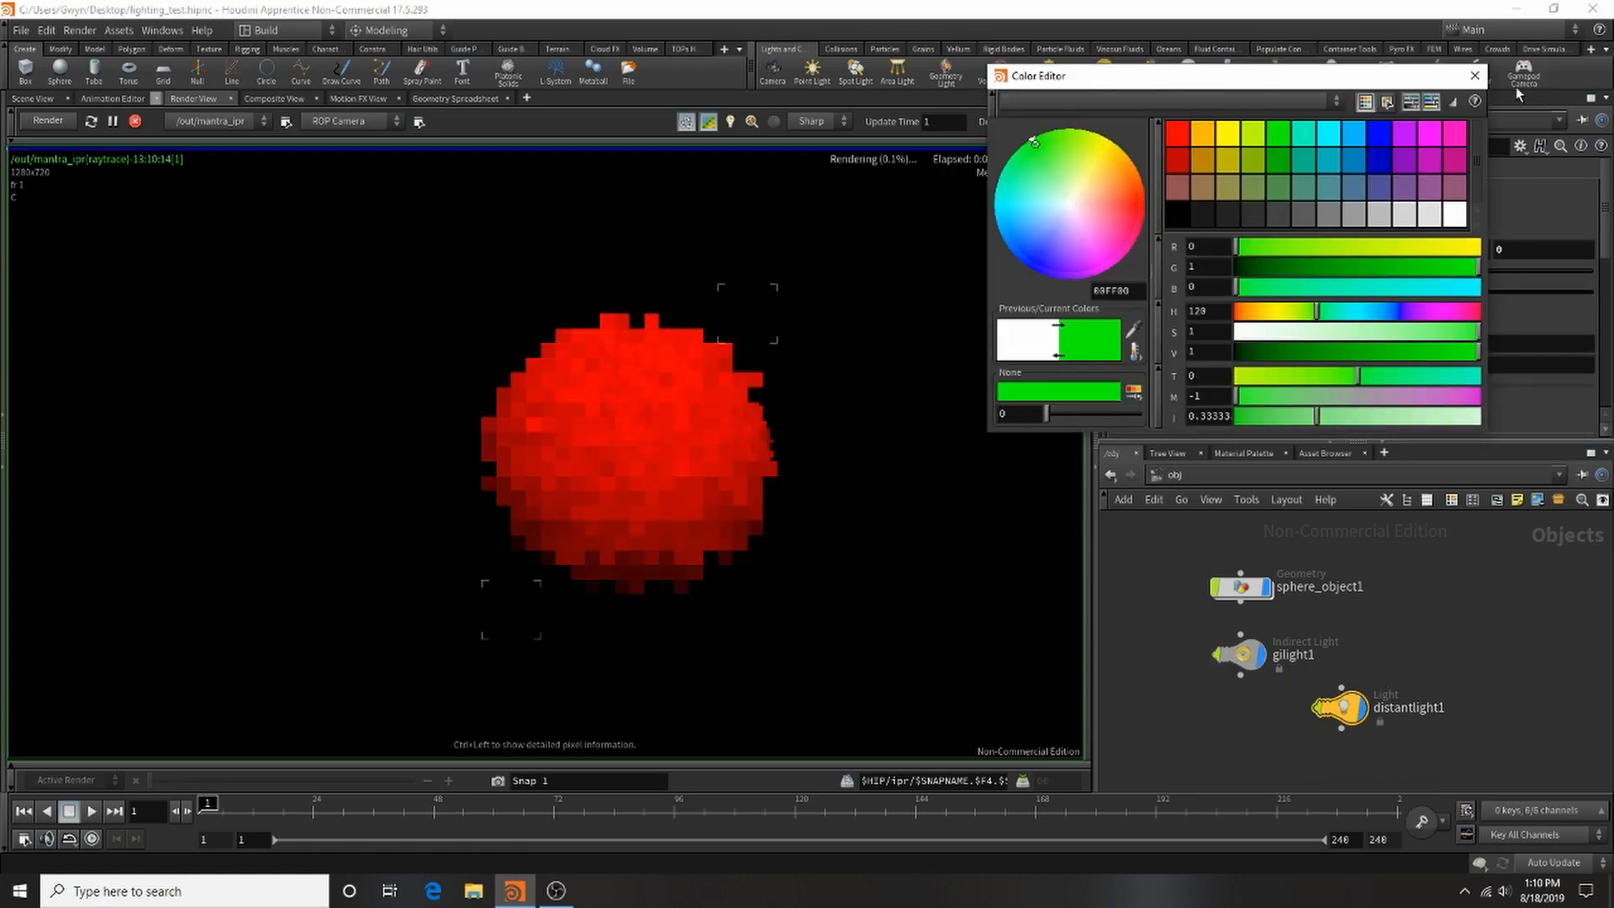
{"action": "key", "text": "Escape"}
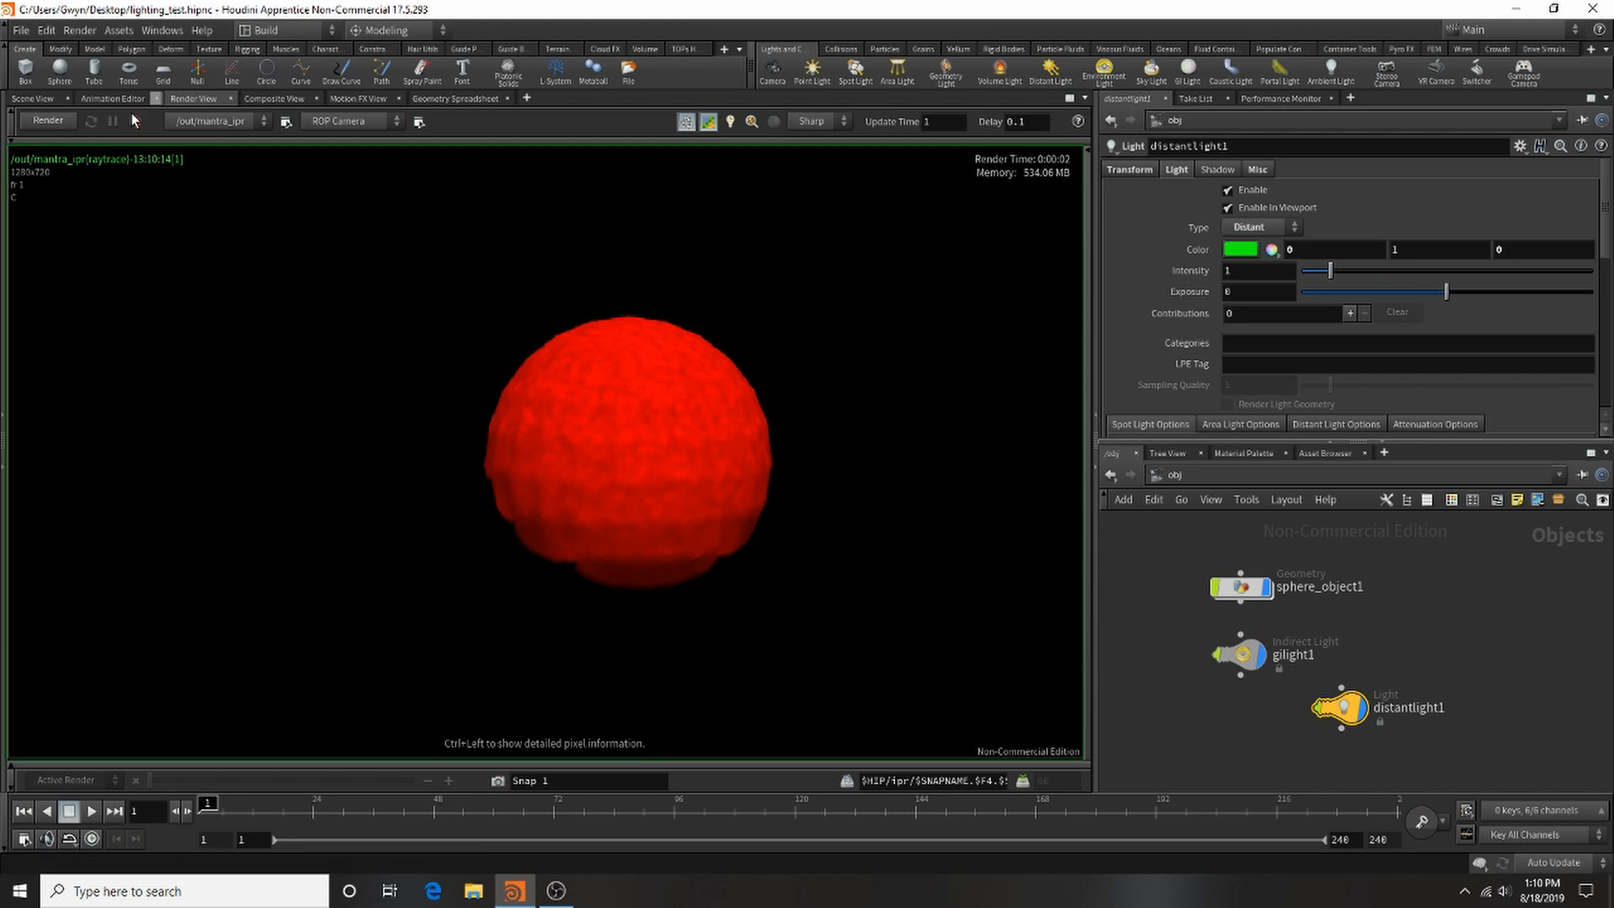
Step: Frame the sphere together with the distant light in the scene view and render from that viewpoint
{"action": "left_click", "coordinate": [32, 98]}
{"action": "key", "text": "super"}
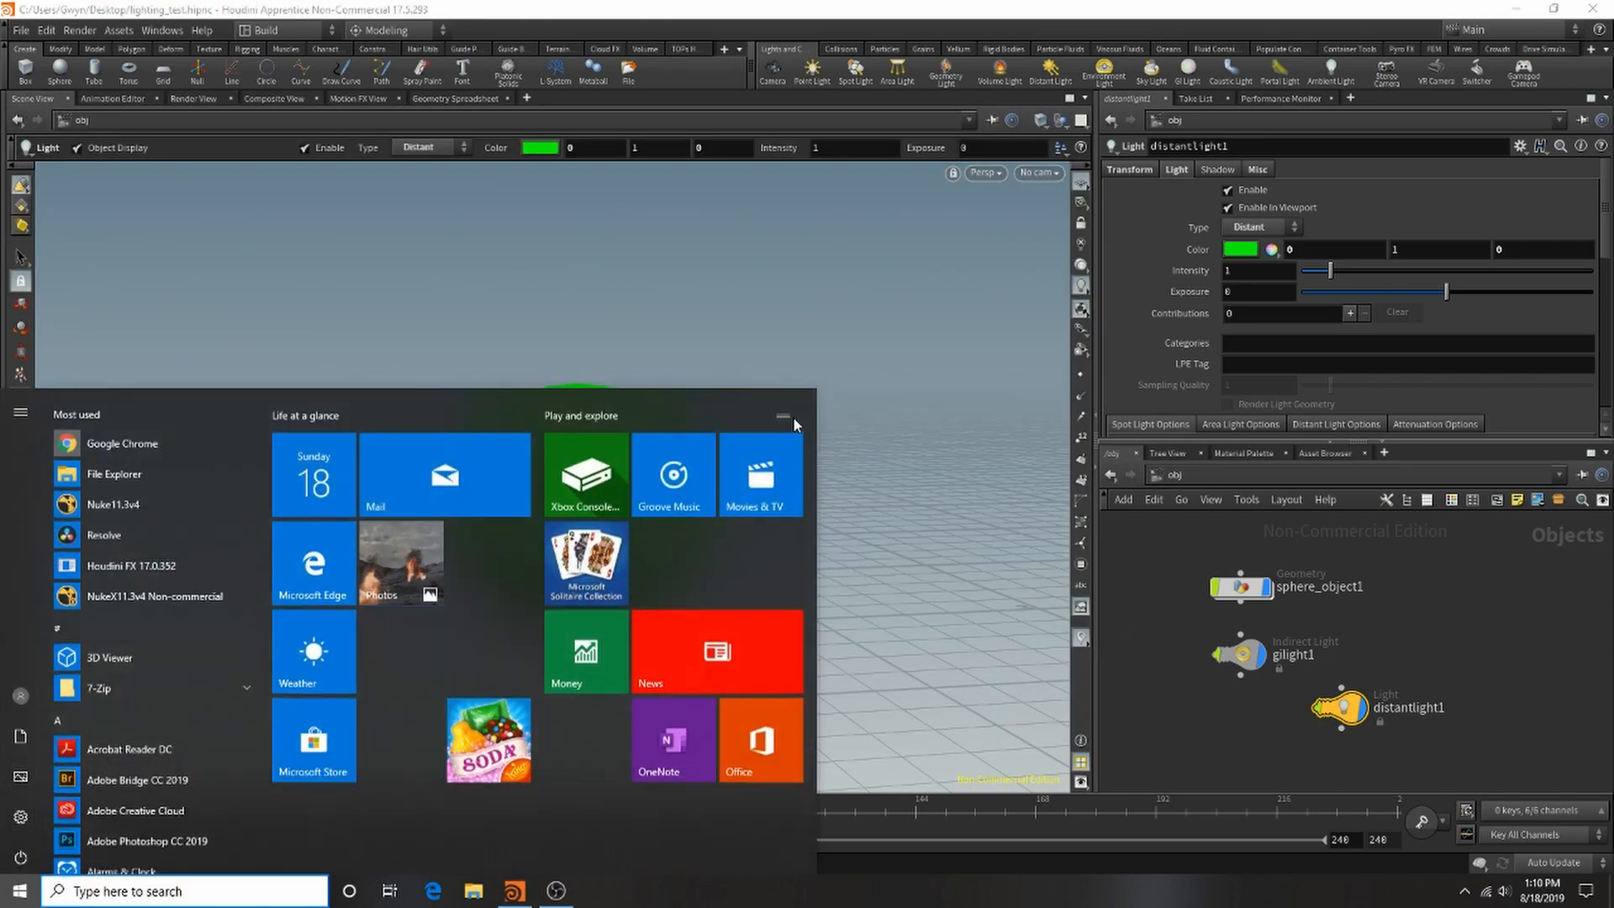
{"action": "left_click", "coordinate": [867, 376]}
{"action": "right_click_drag", "start_coordinate": [864, 377], "coordinate": [946, 217], "text": "alt"}
{"action": "middle_click_drag", "start_coordinate": [946, 217], "coordinate": [778, 440], "text": "alt"}
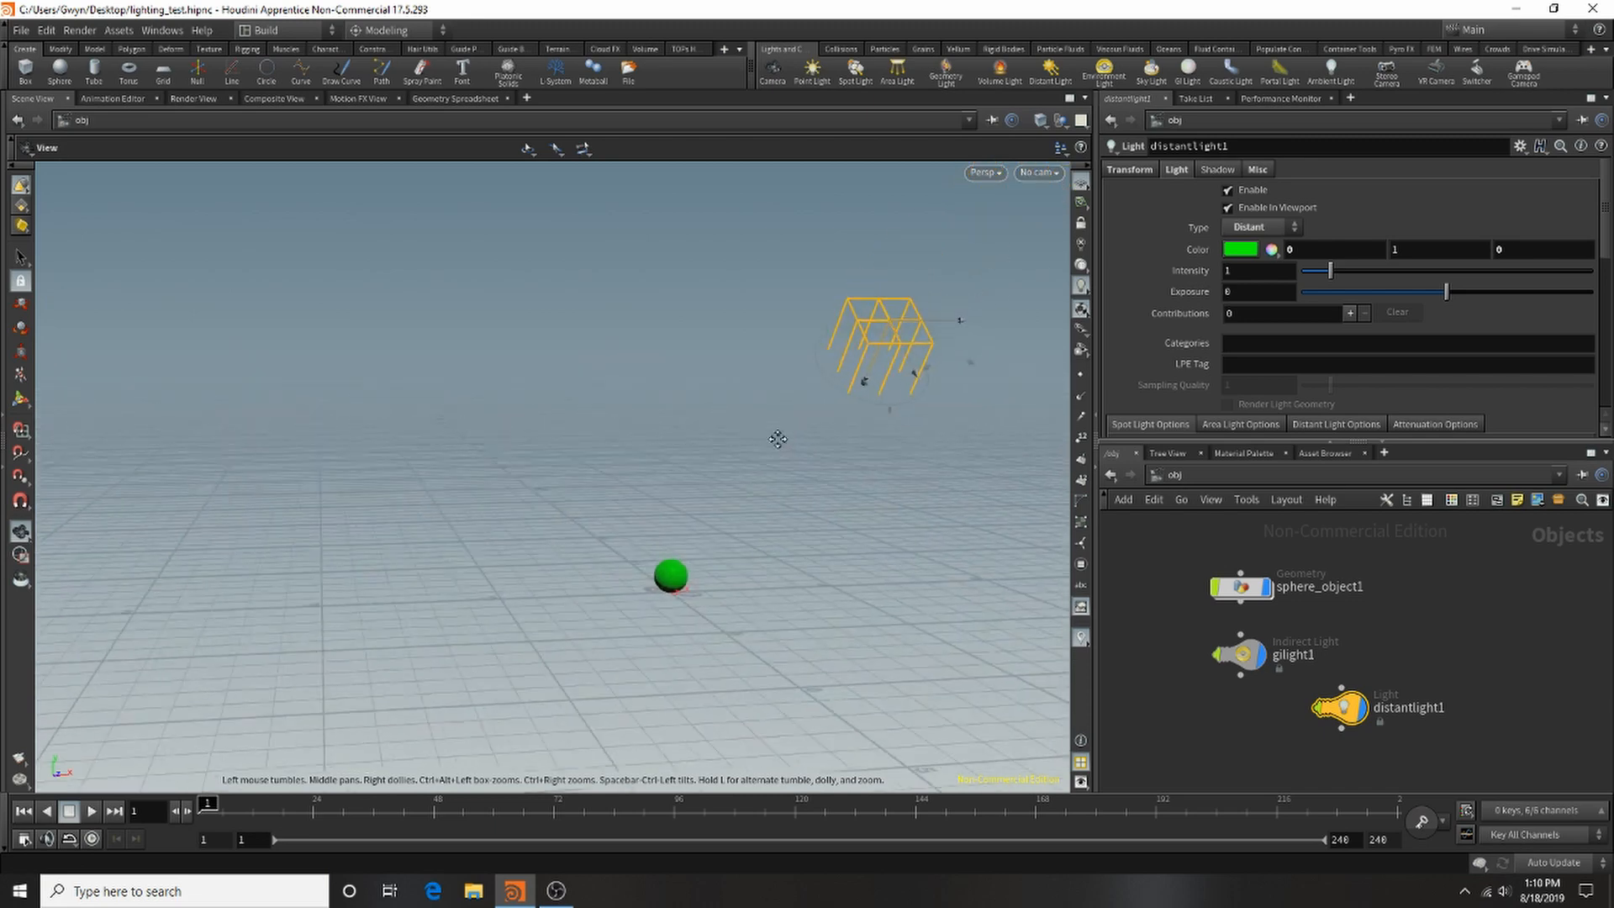
{"action": "left_click_drag", "start_coordinate": [778, 439], "coordinate": [795, 400], "text": "alt"}
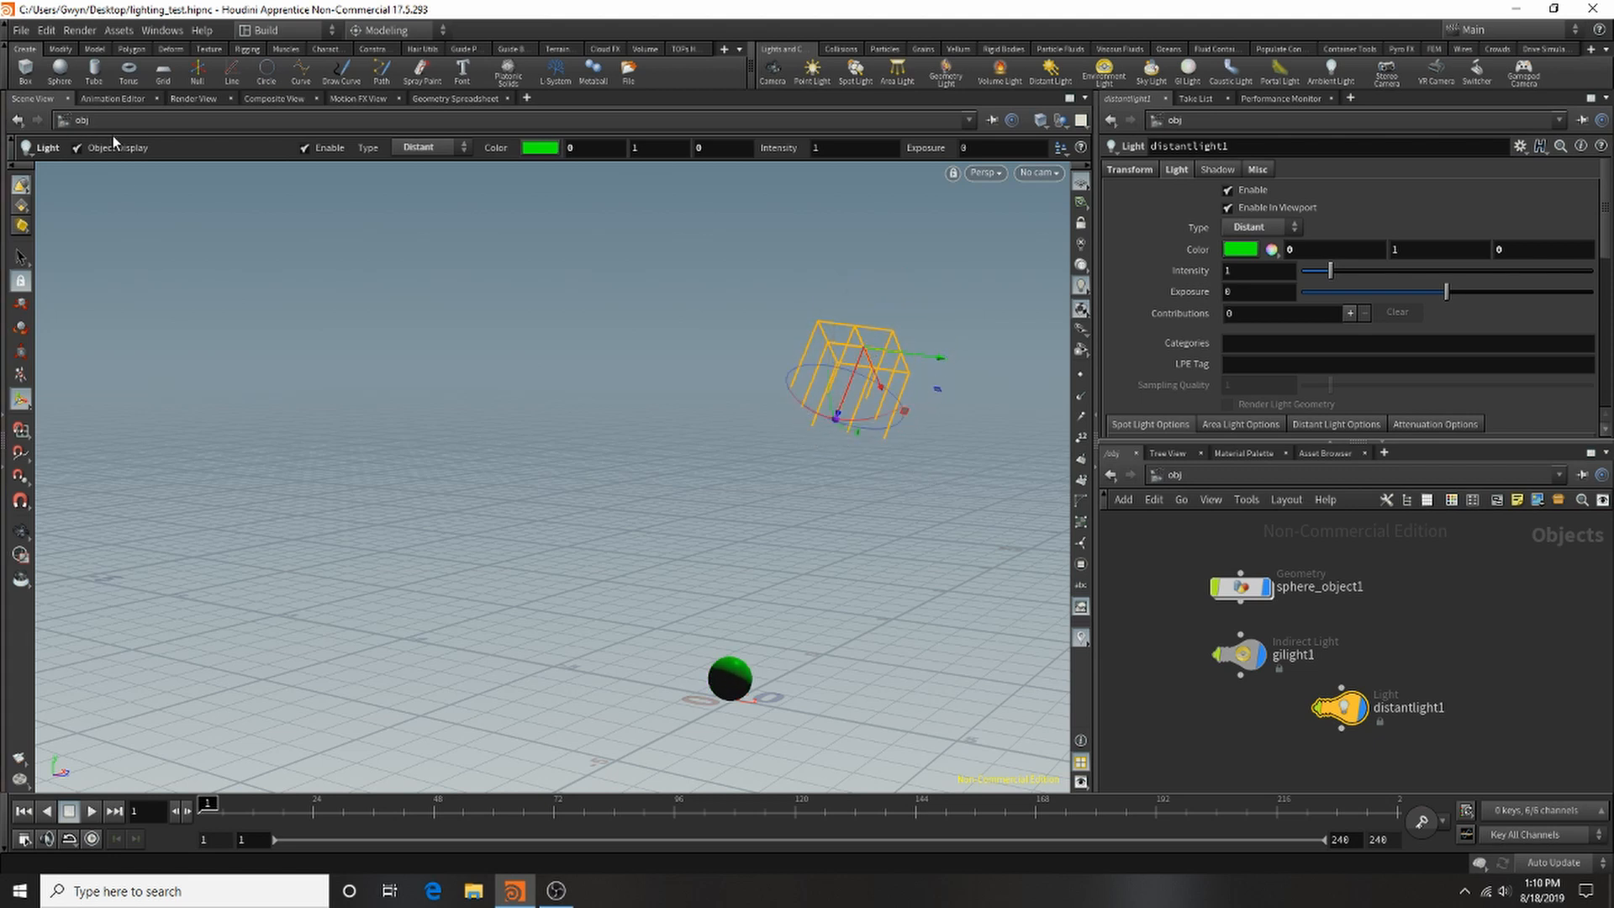
{"action": "left_click", "coordinate": [194, 100]}
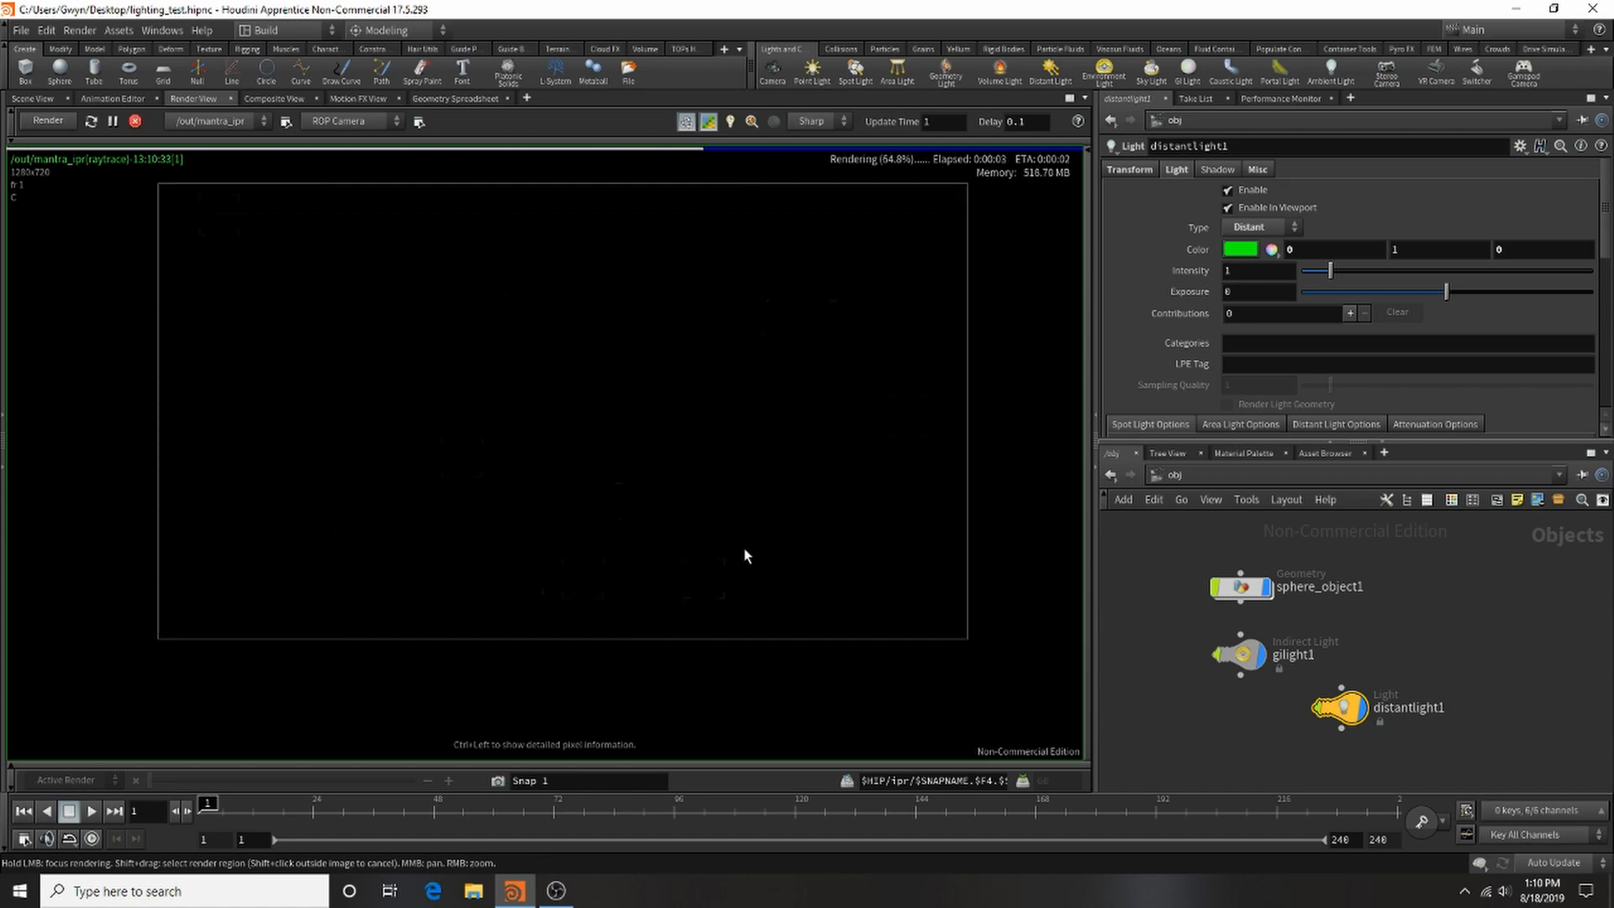
Step: Bring the sphere closer in the scene view from a low angle and render it again
{"action": "left_click", "coordinate": [32, 98]}
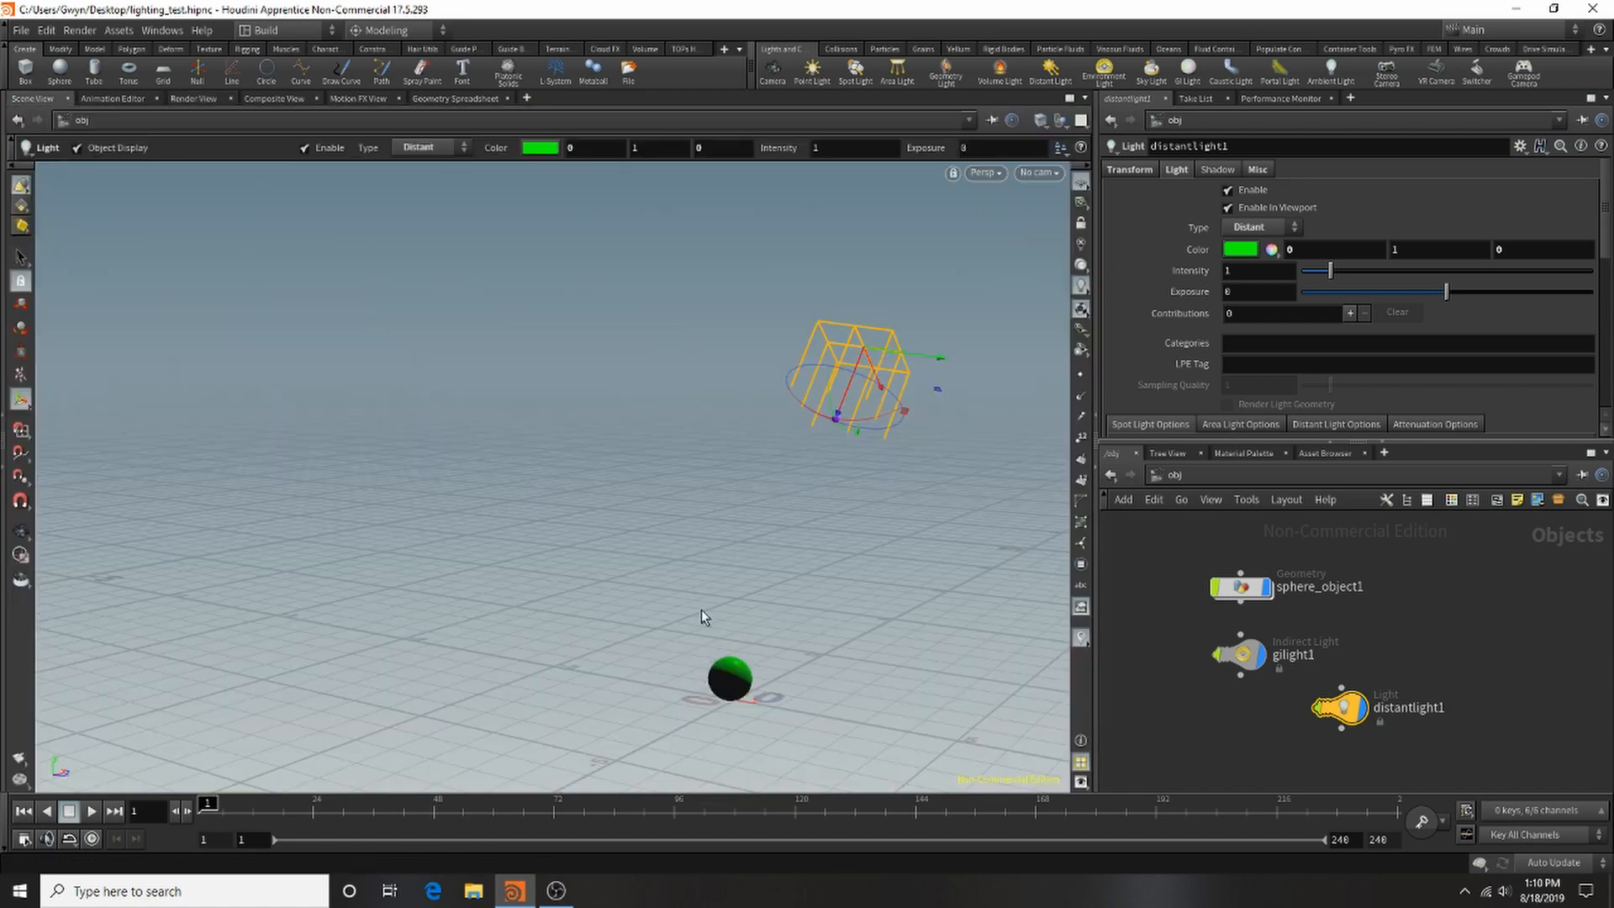
{"action": "middle_click_drag", "start_coordinate": [819, 660], "coordinate": [652, 529], "text": "alt"}
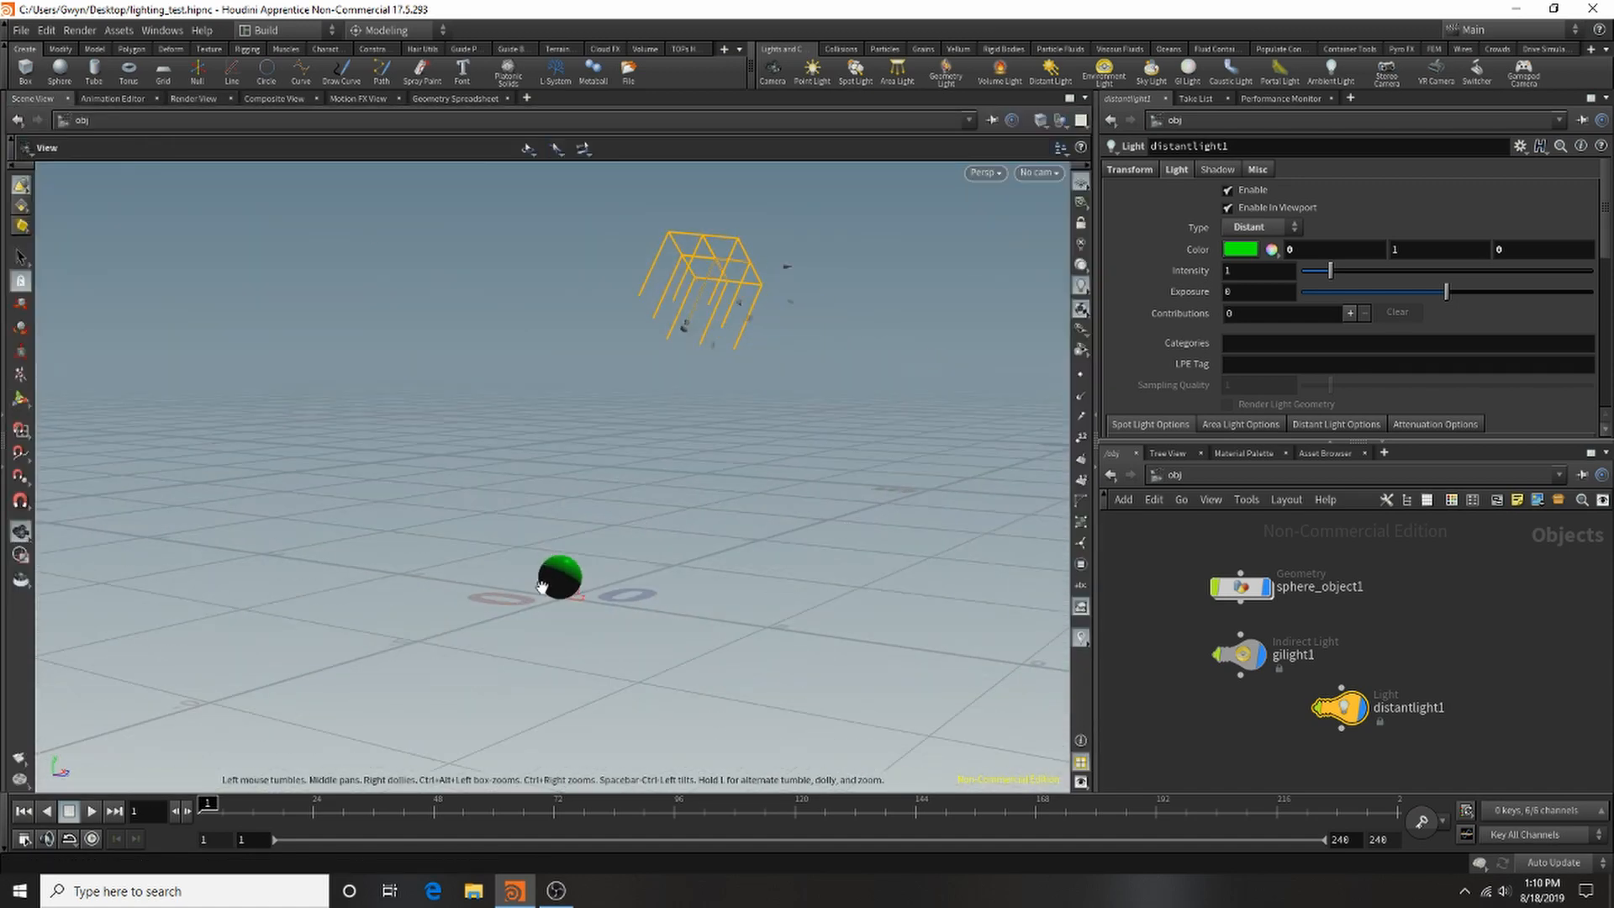
{"action": "right_click_drag", "start_coordinate": [542, 588], "coordinate": [958, 449], "text": "alt"}
{"action": "right_click_drag", "start_coordinate": [784, 449], "coordinate": [796, 390], "text": "alt"}
{"action": "middle_click_drag", "start_coordinate": [796, 389], "coordinate": [677, 356], "text": "alt"}
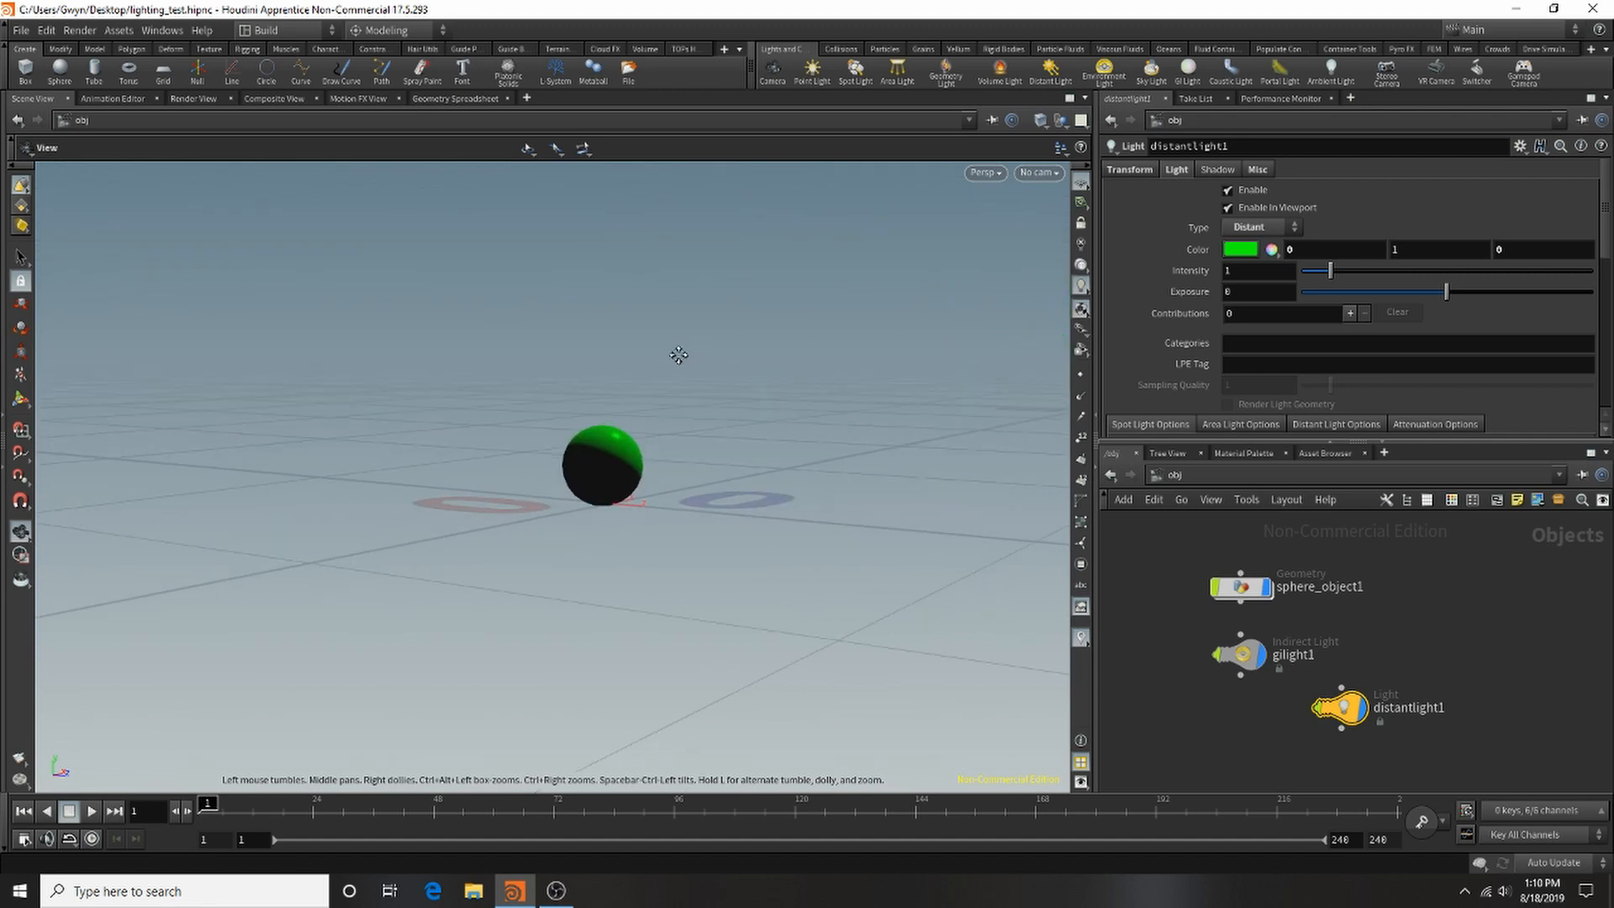
{"action": "right_click_drag", "start_coordinate": [583, 391], "coordinate": [732, 398], "text": "alt"}
{"action": "middle_click_drag", "start_coordinate": [853, 544], "coordinate": [739, 436], "text": "alt"}
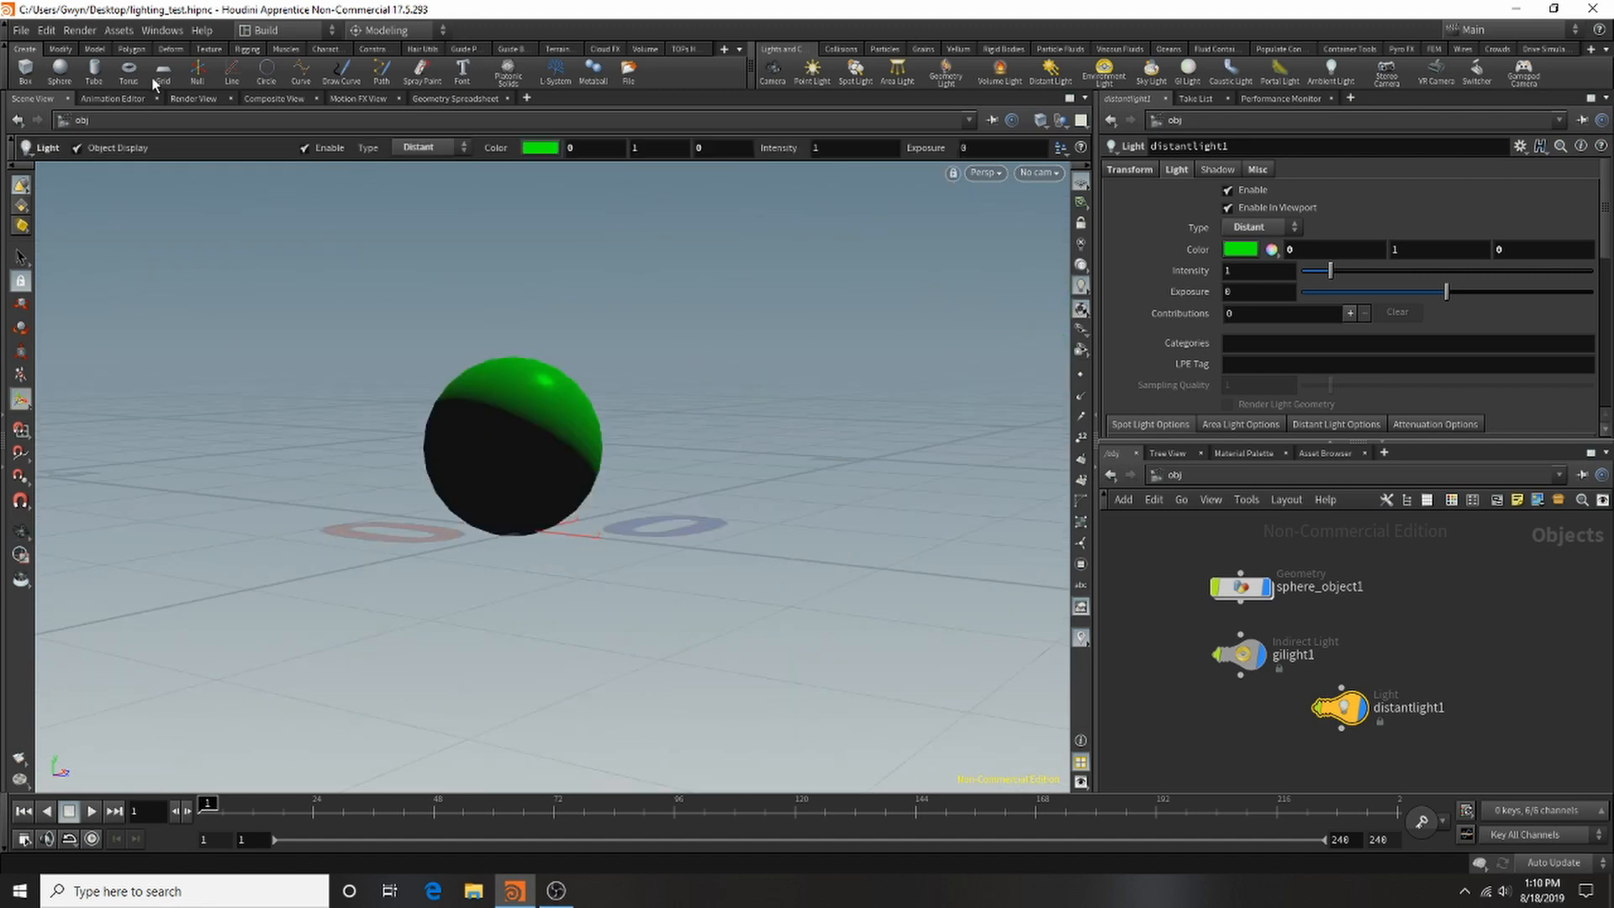
{"action": "left_click", "coordinate": [194, 98]}
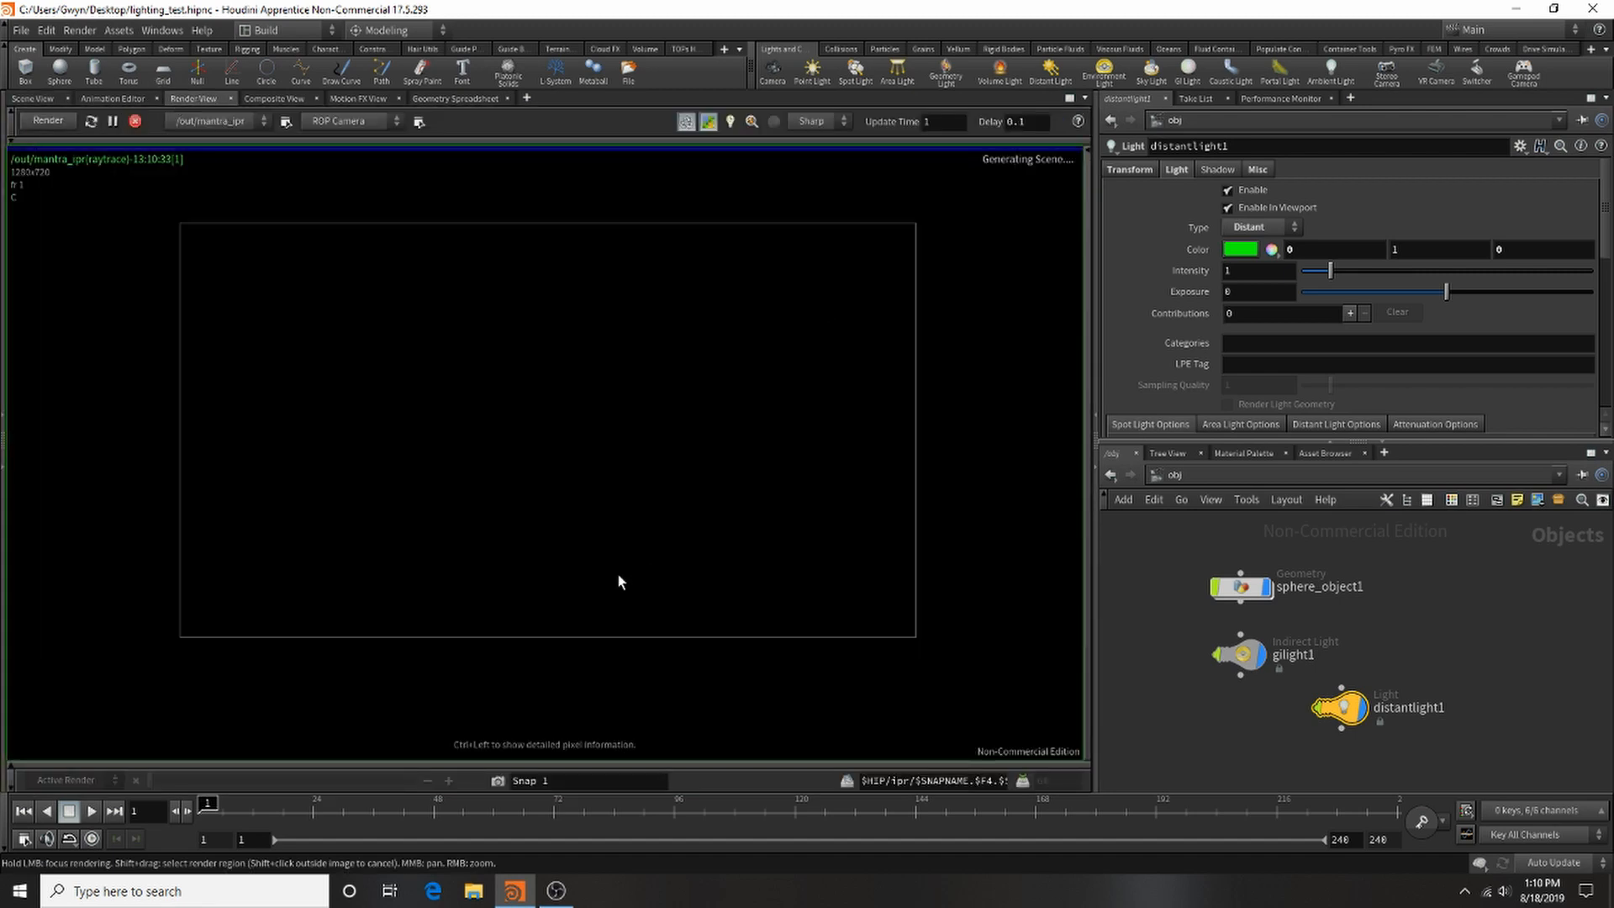
Step: Review the GI light's photon map settings, including photon count, filter and prefilter options
{"action": "left_click", "coordinate": [1239, 654]}
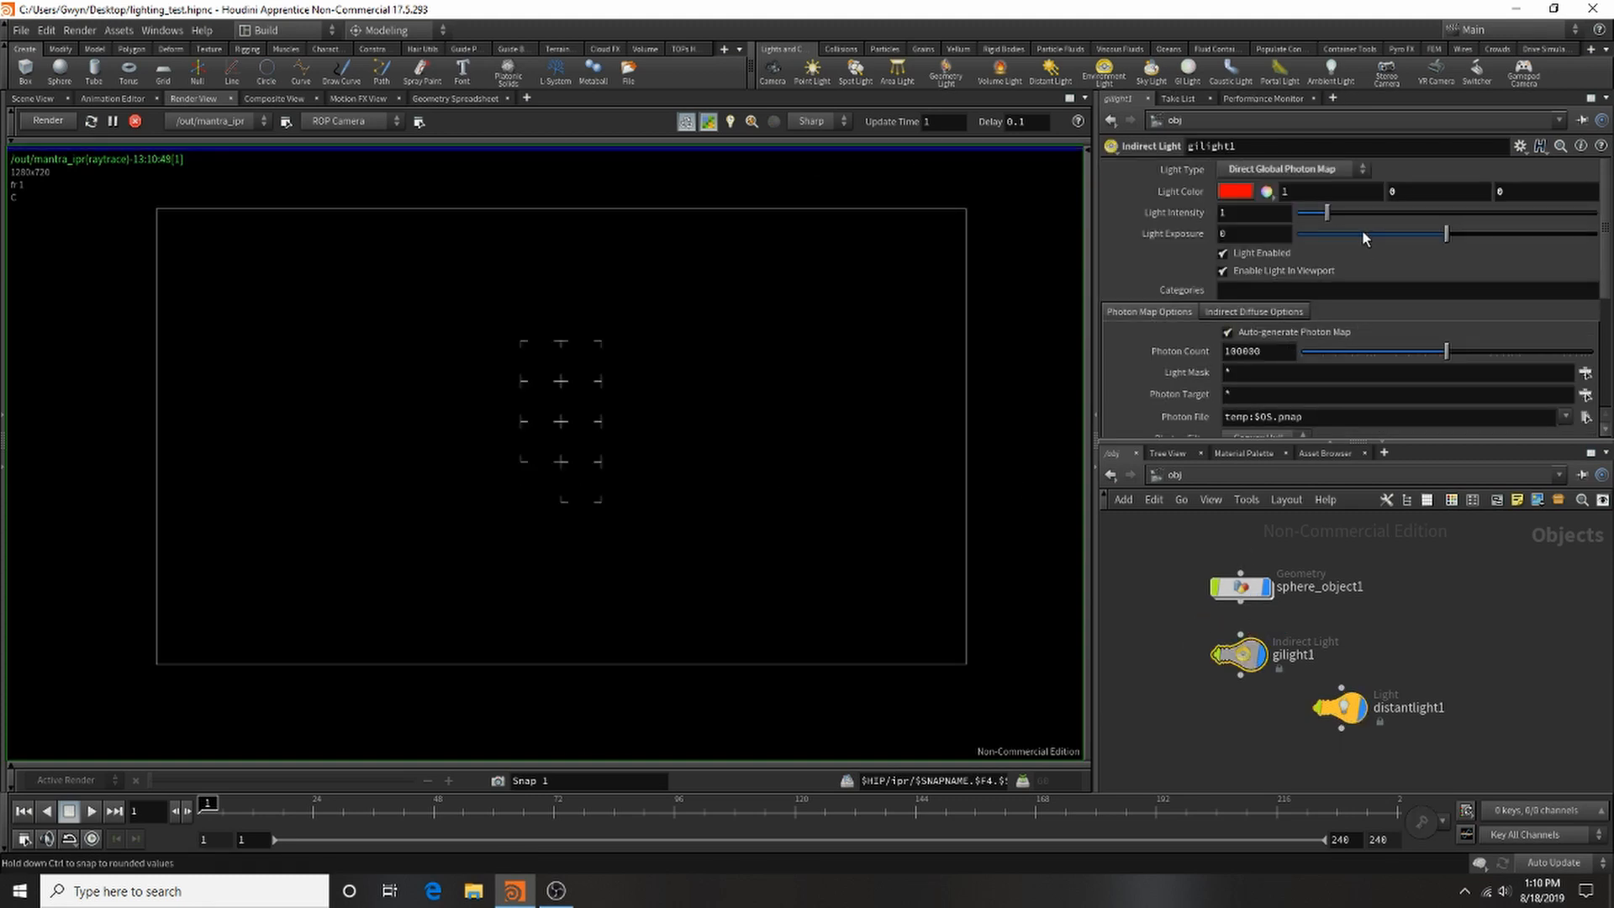
{"action": "scroll", "coordinate": [1361, 231], "scroll_direction": "down", "scroll_amount": 2}
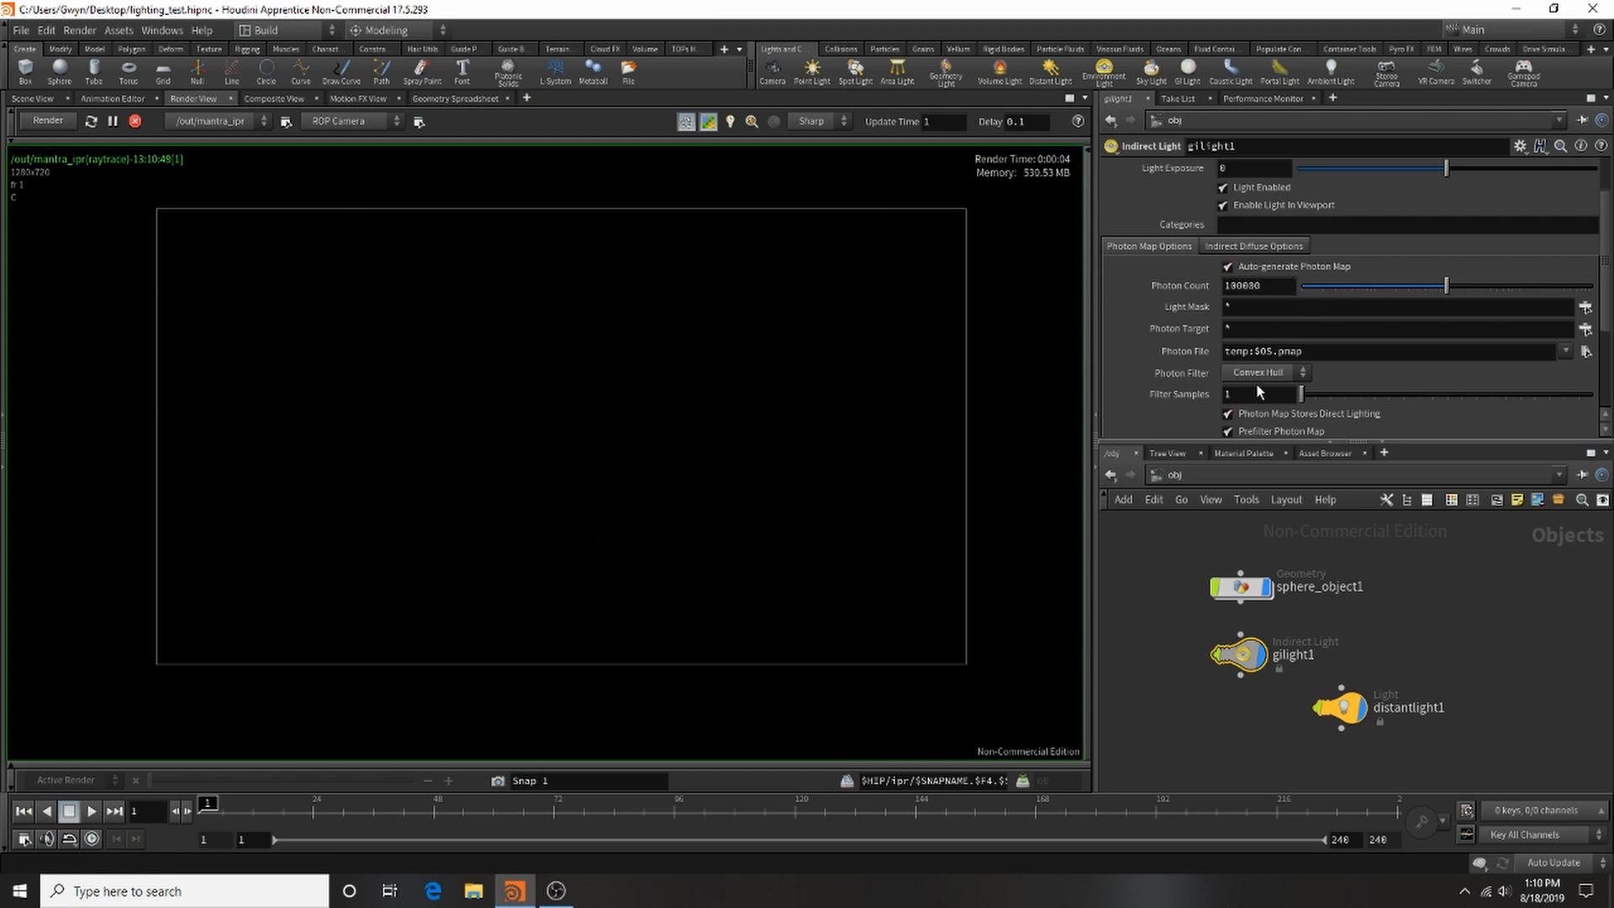
{"action": "scroll", "coordinate": [1256, 385], "scroll_direction": "down", "scroll_amount": 4}
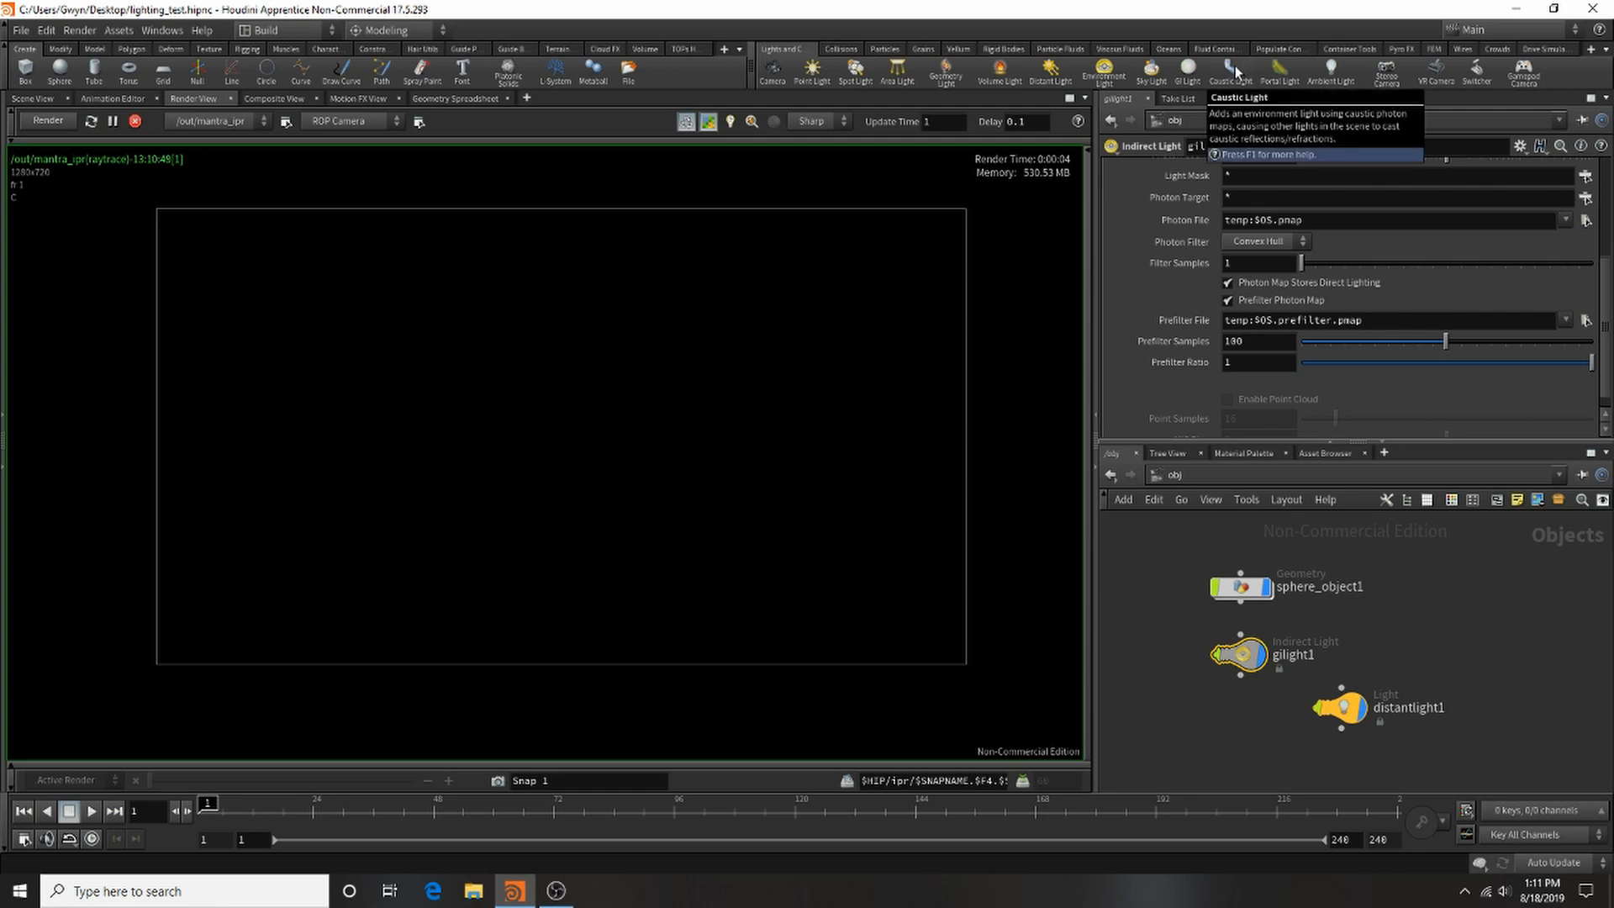
Step: Set the render camera to Scene View 1 and inspect the distant light's position relative to the sphere in the scene view
{"action": "left_click", "coordinate": [344, 121]}
{"action": "left_click", "coordinate": [337, 167]}
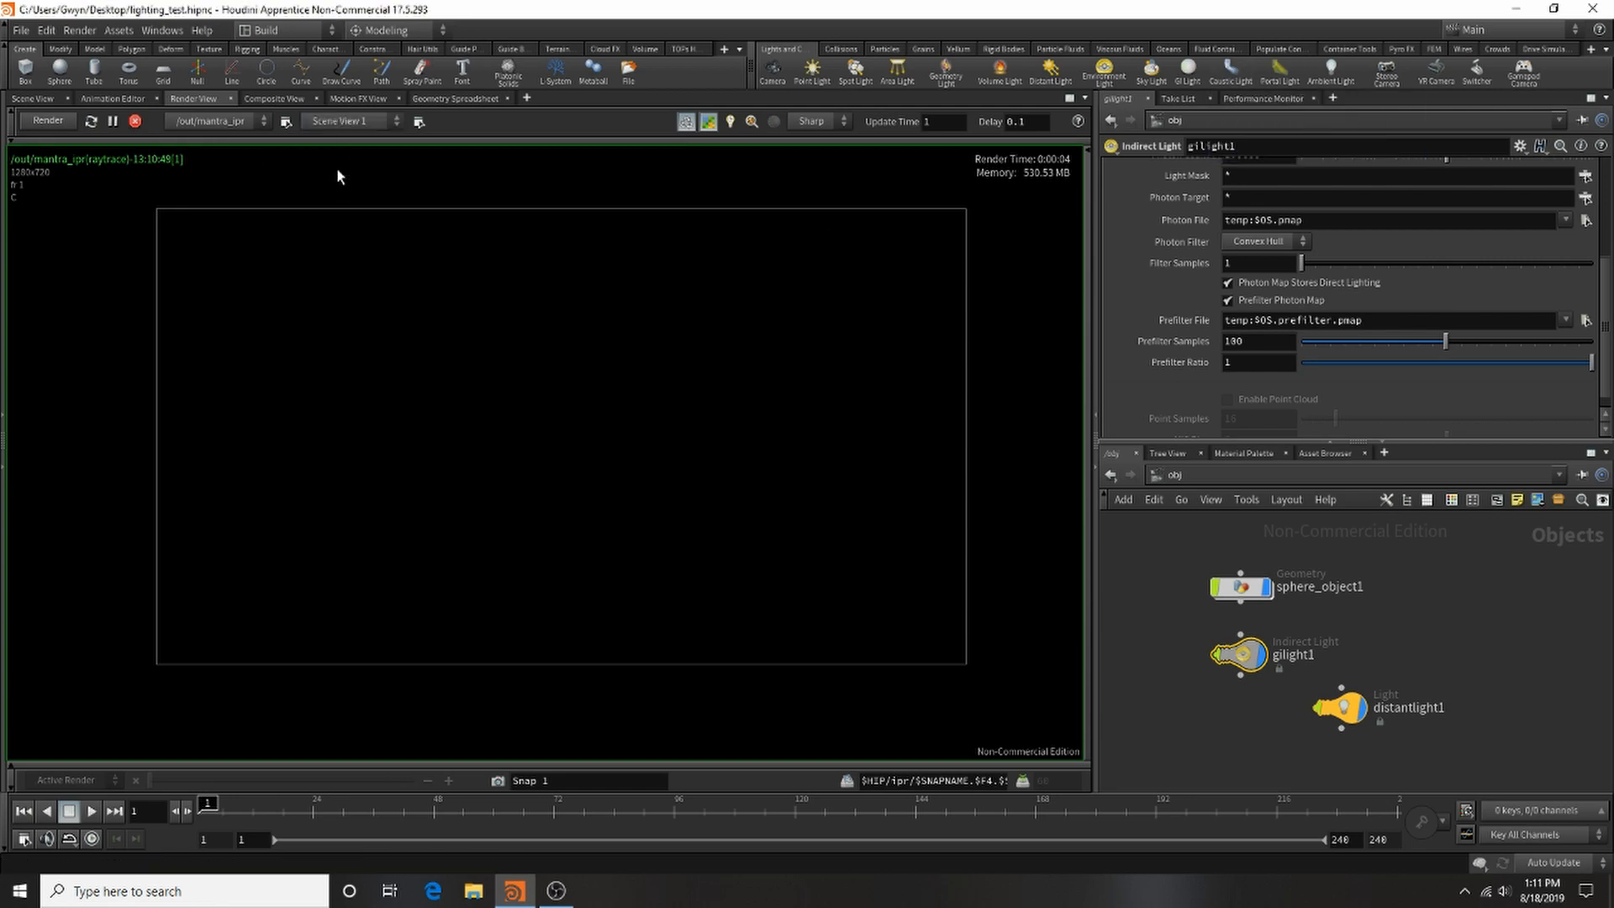
{"action": "left_click", "coordinate": [35, 99]}
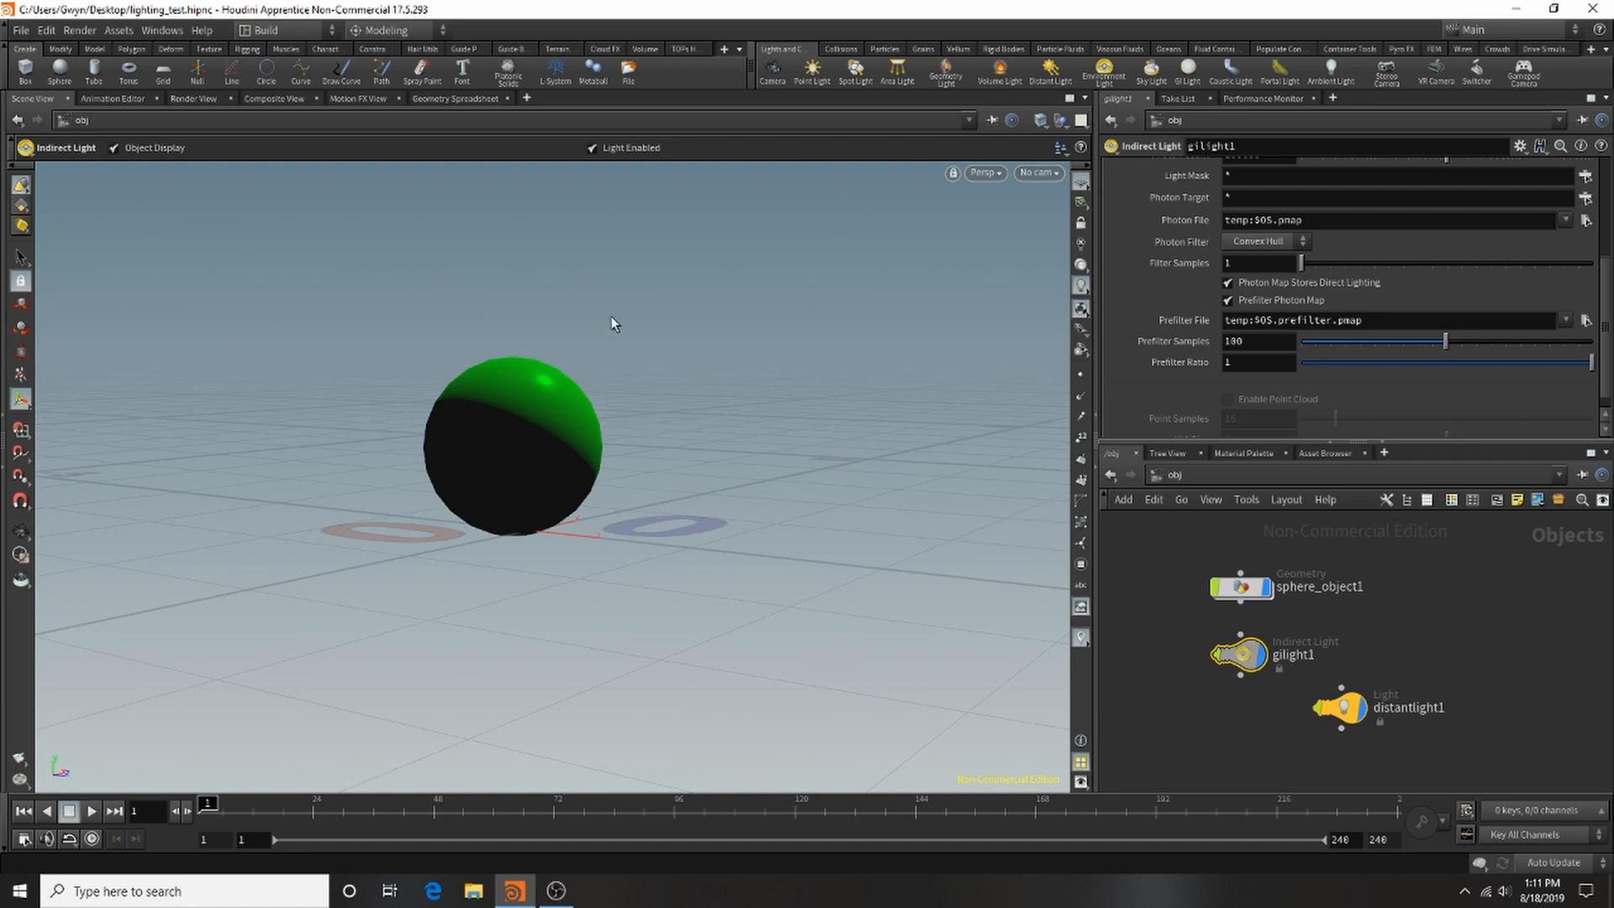
{"action": "right_click_drag", "start_coordinate": [612, 317], "coordinate": [326, 392], "text": "alt"}
{"action": "middle_click_drag", "start_coordinate": [715, 268], "coordinate": [660, 427], "text": "alt"}
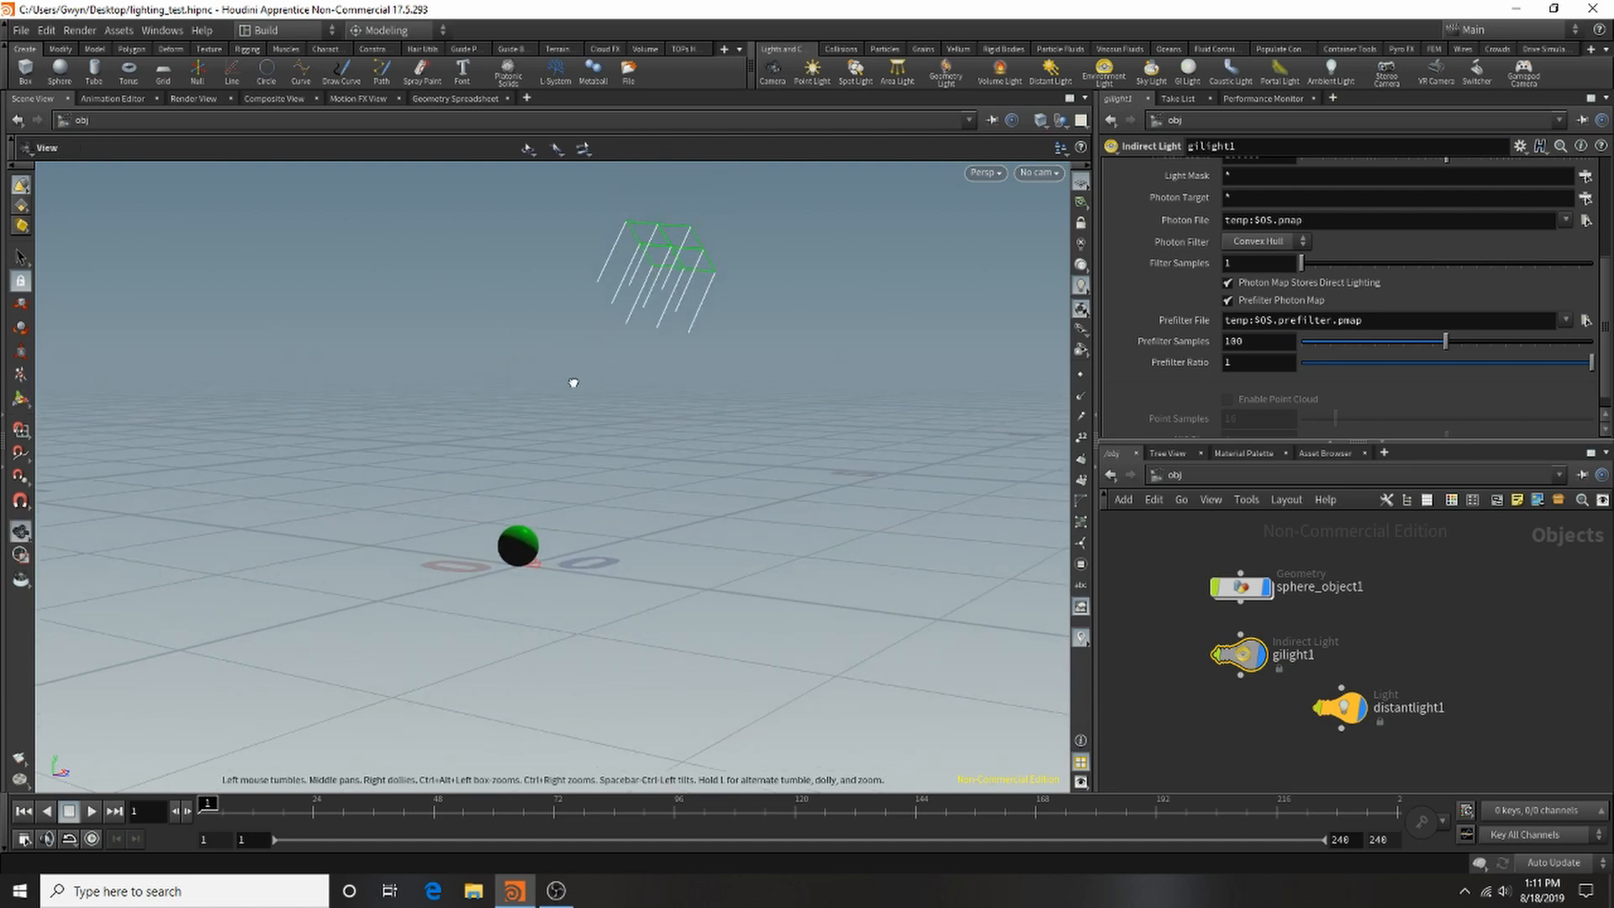
{"action": "left_click_drag", "start_coordinate": [574, 383], "coordinate": [501, 386], "text": "alt"}
{"action": "right_click_drag", "start_coordinate": [501, 386], "coordinate": [706, 317], "text": "alt"}
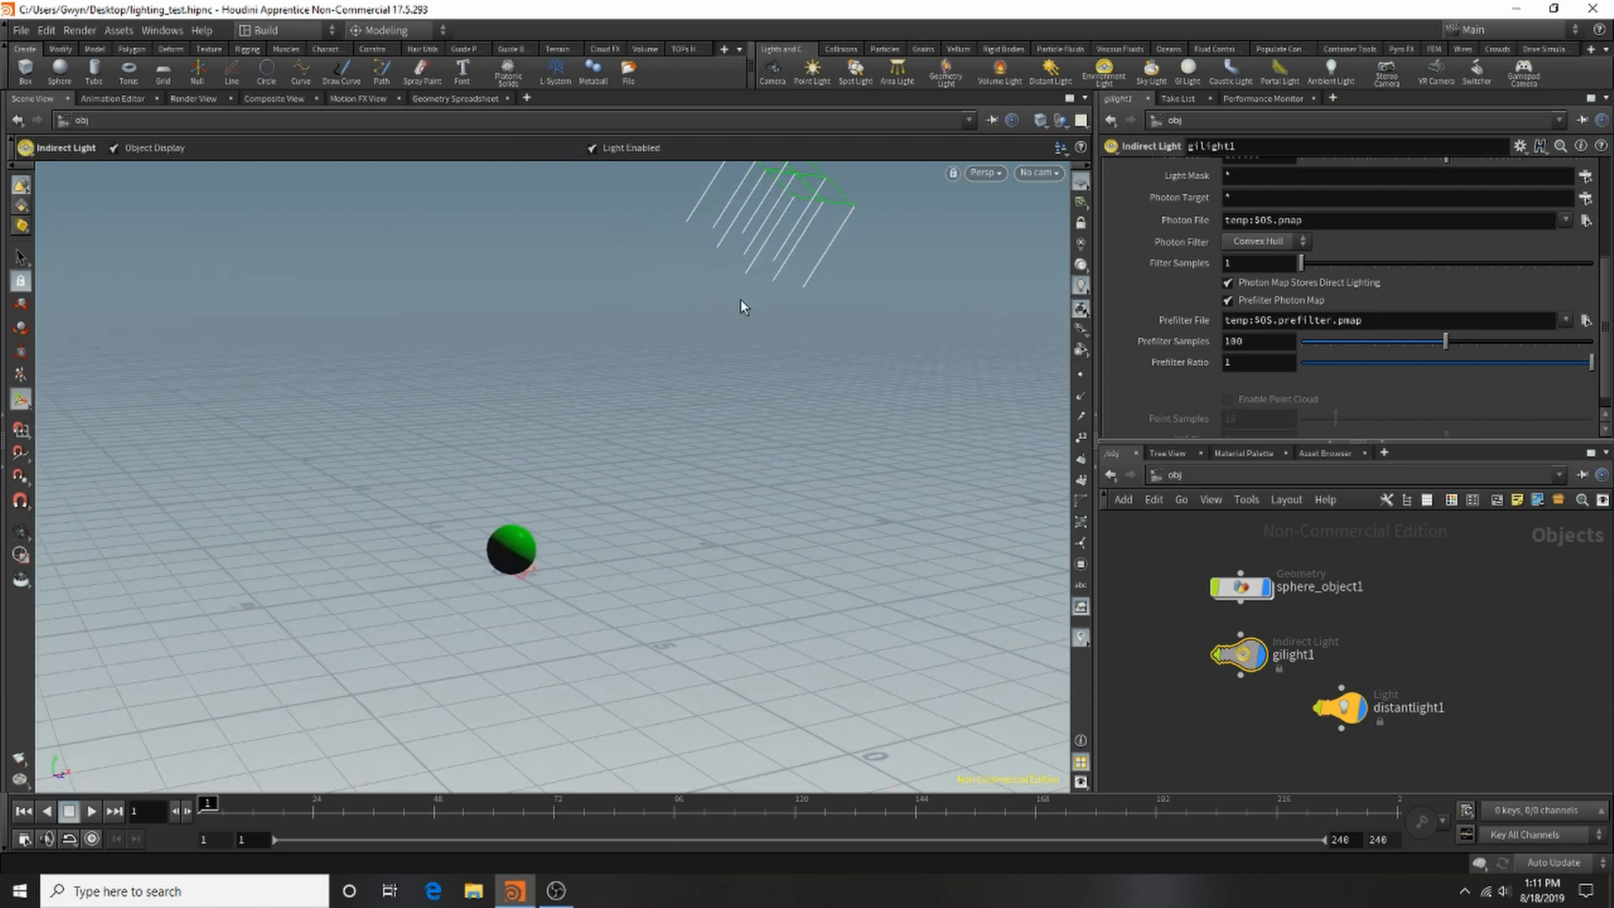
Step: Frame the sphere large from the side facing the green light and render through Scene View 1
{"action": "left_click_drag", "start_coordinate": [613, 562], "coordinate": [425, 529], "text": "alt"}
{"action": "middle_click_drag", "start_coordinate": [800, 493], "coordinate": [691, 533], "text": "alt"}
{"action": "right_click_drag", "start_coordinate": [692, 534], "coordinate": [1136, 506], "text": "alt"}
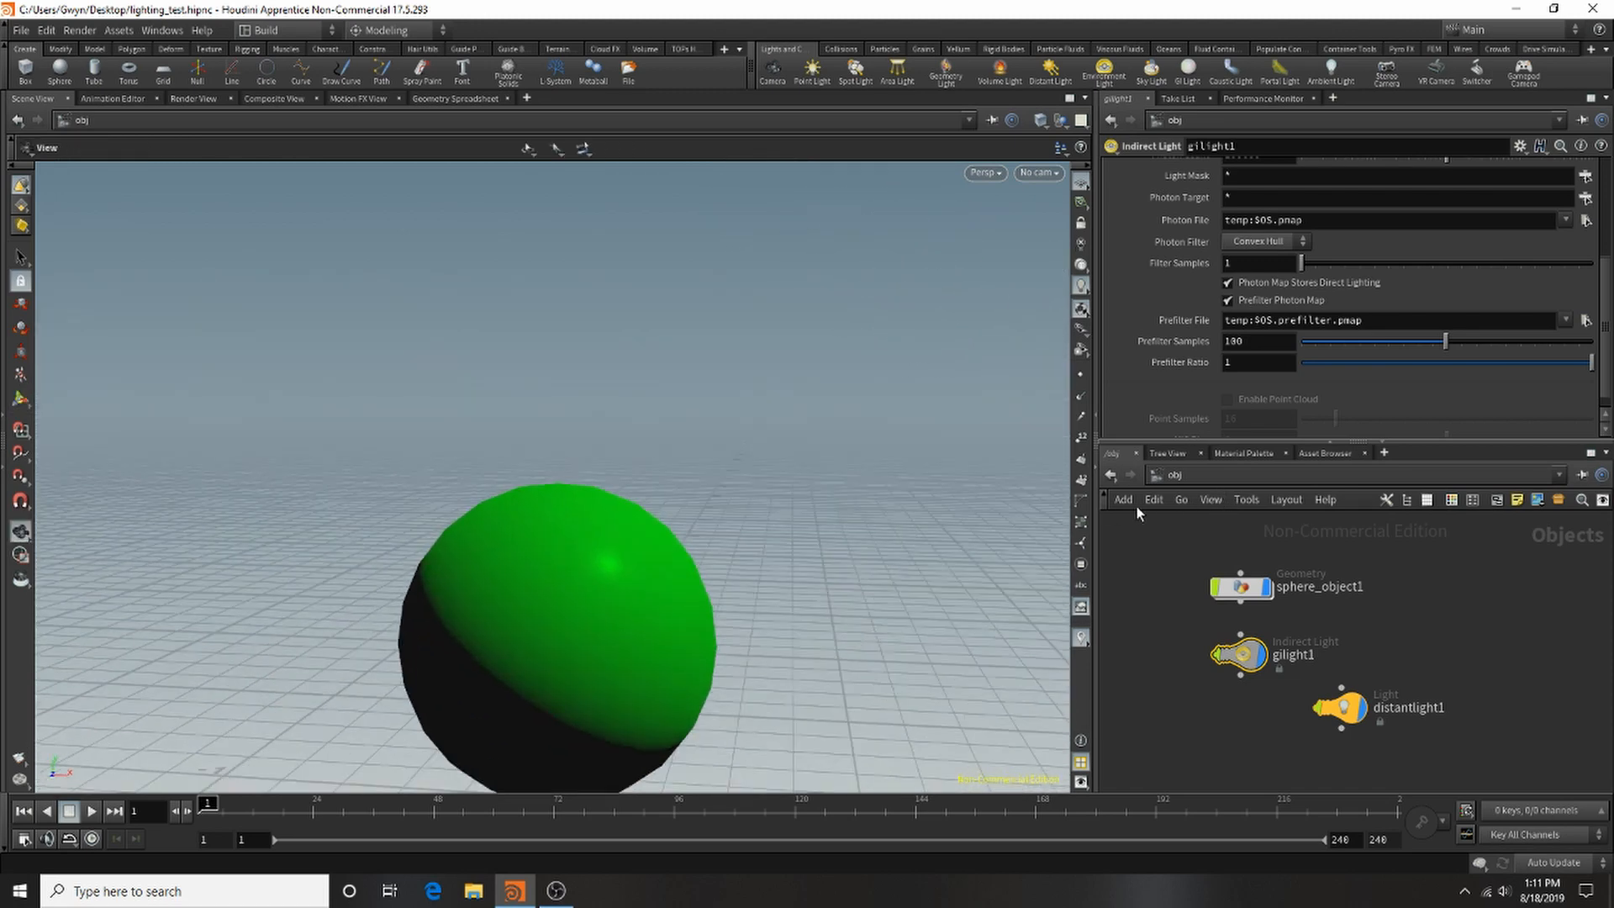
{"action": "middle_click_drag", "start_coordinate": [637, 558], "coordinate": [647, 354], "text": "alt"}
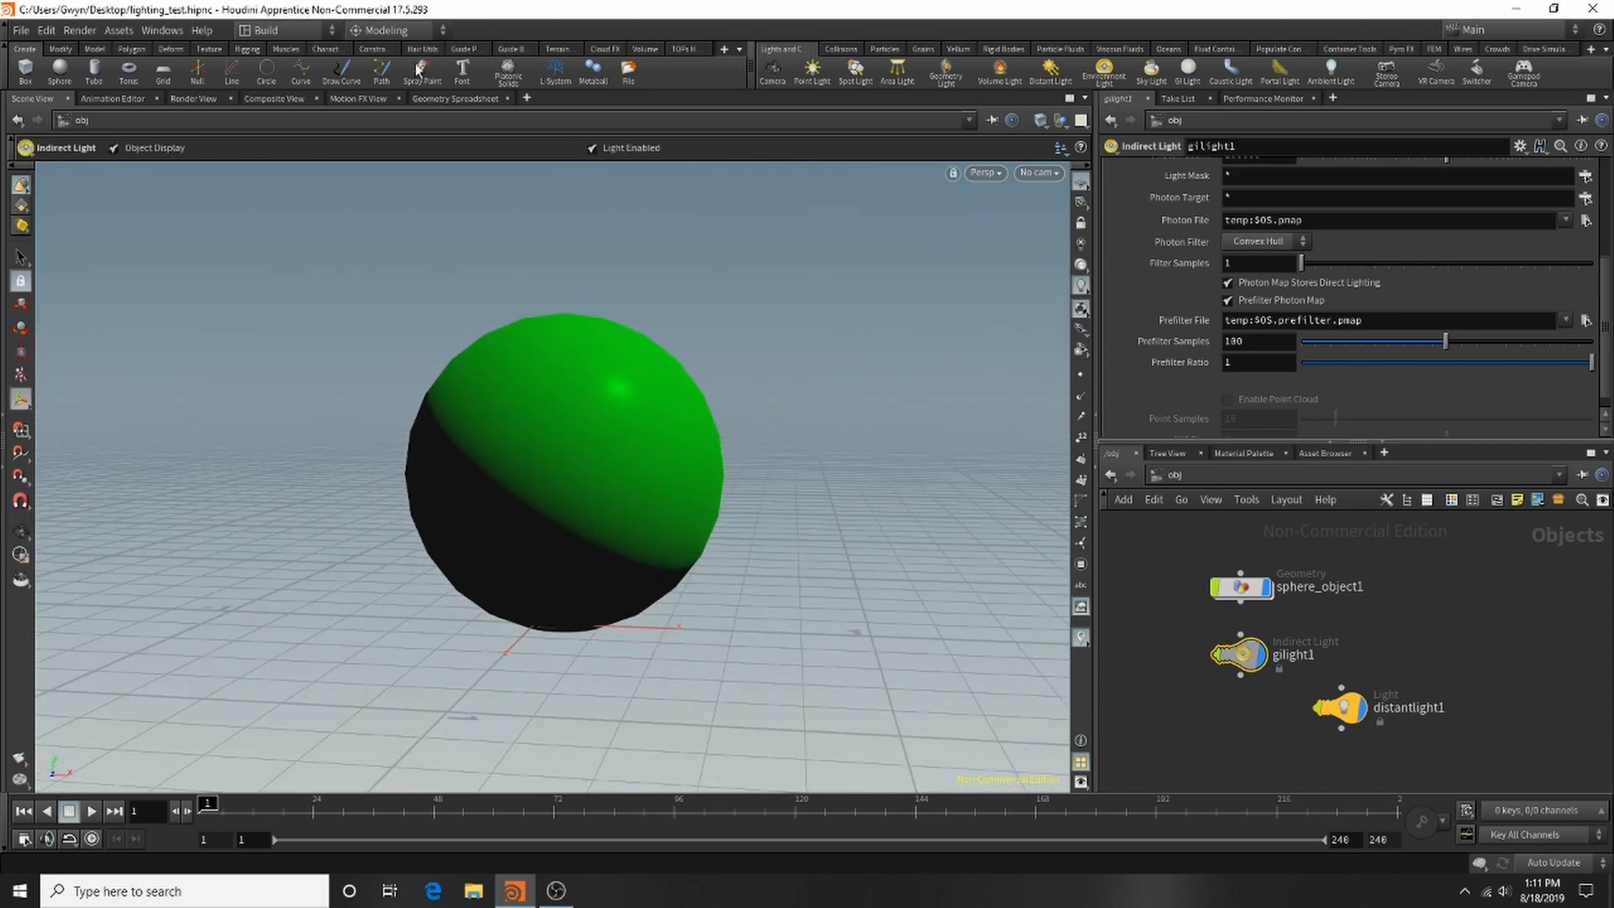
{"action": "left_click", "coordinate": [192, 99]}
{"action": "left_click", "coordinate": [46, 122]}
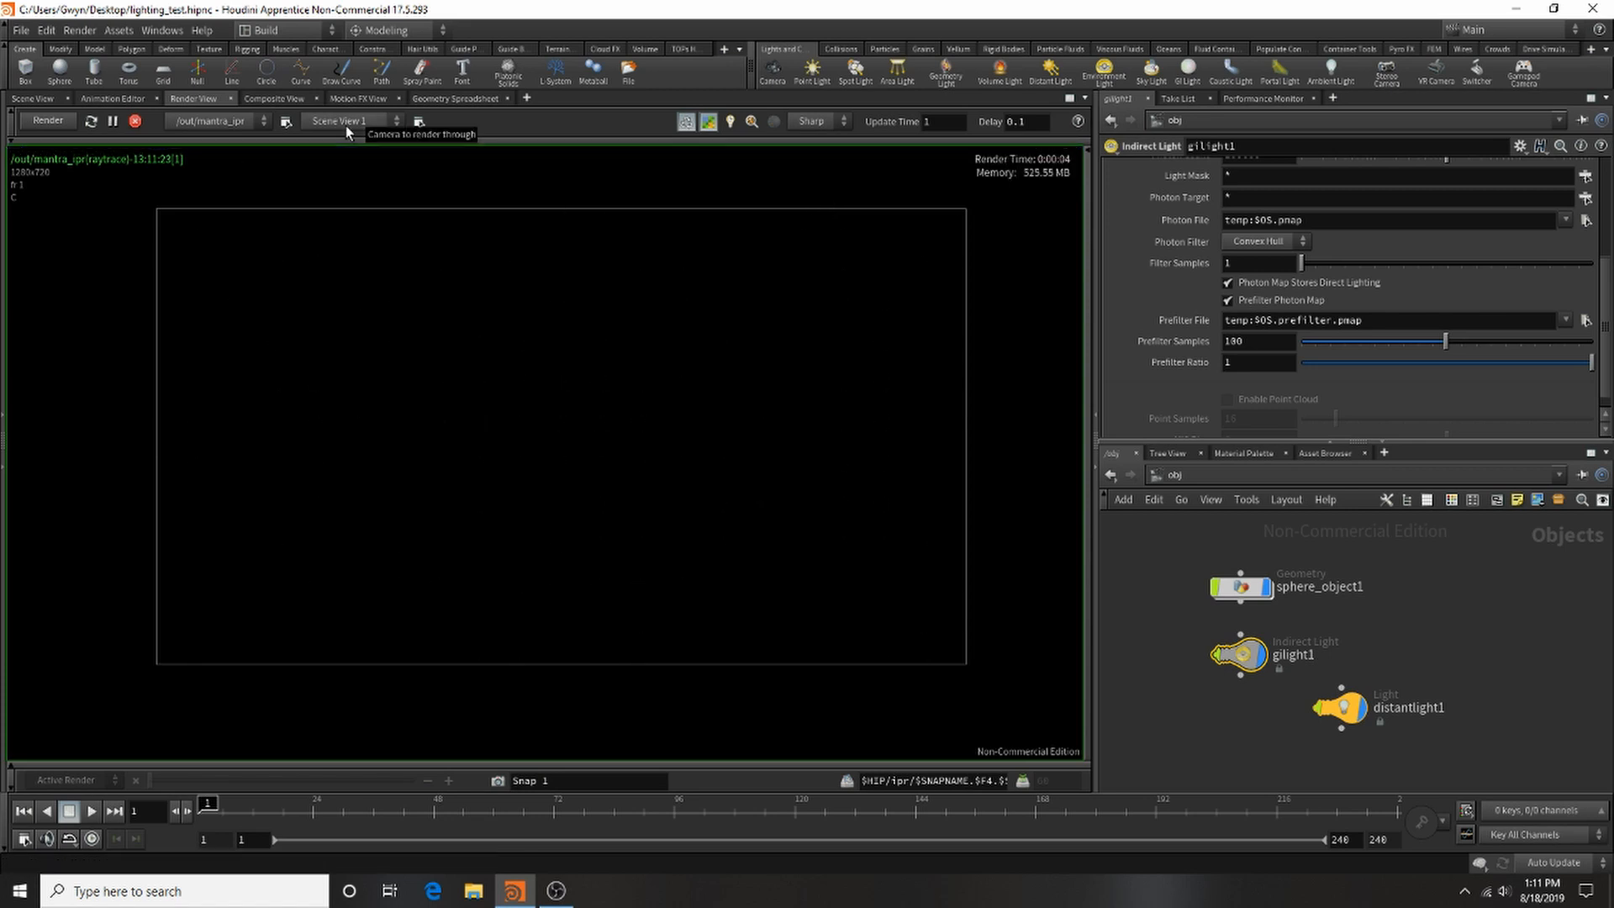
Step: Create a camera from the current scene view and lock it to the view
{"action": "left_click", "coordinate": [44, 103]}
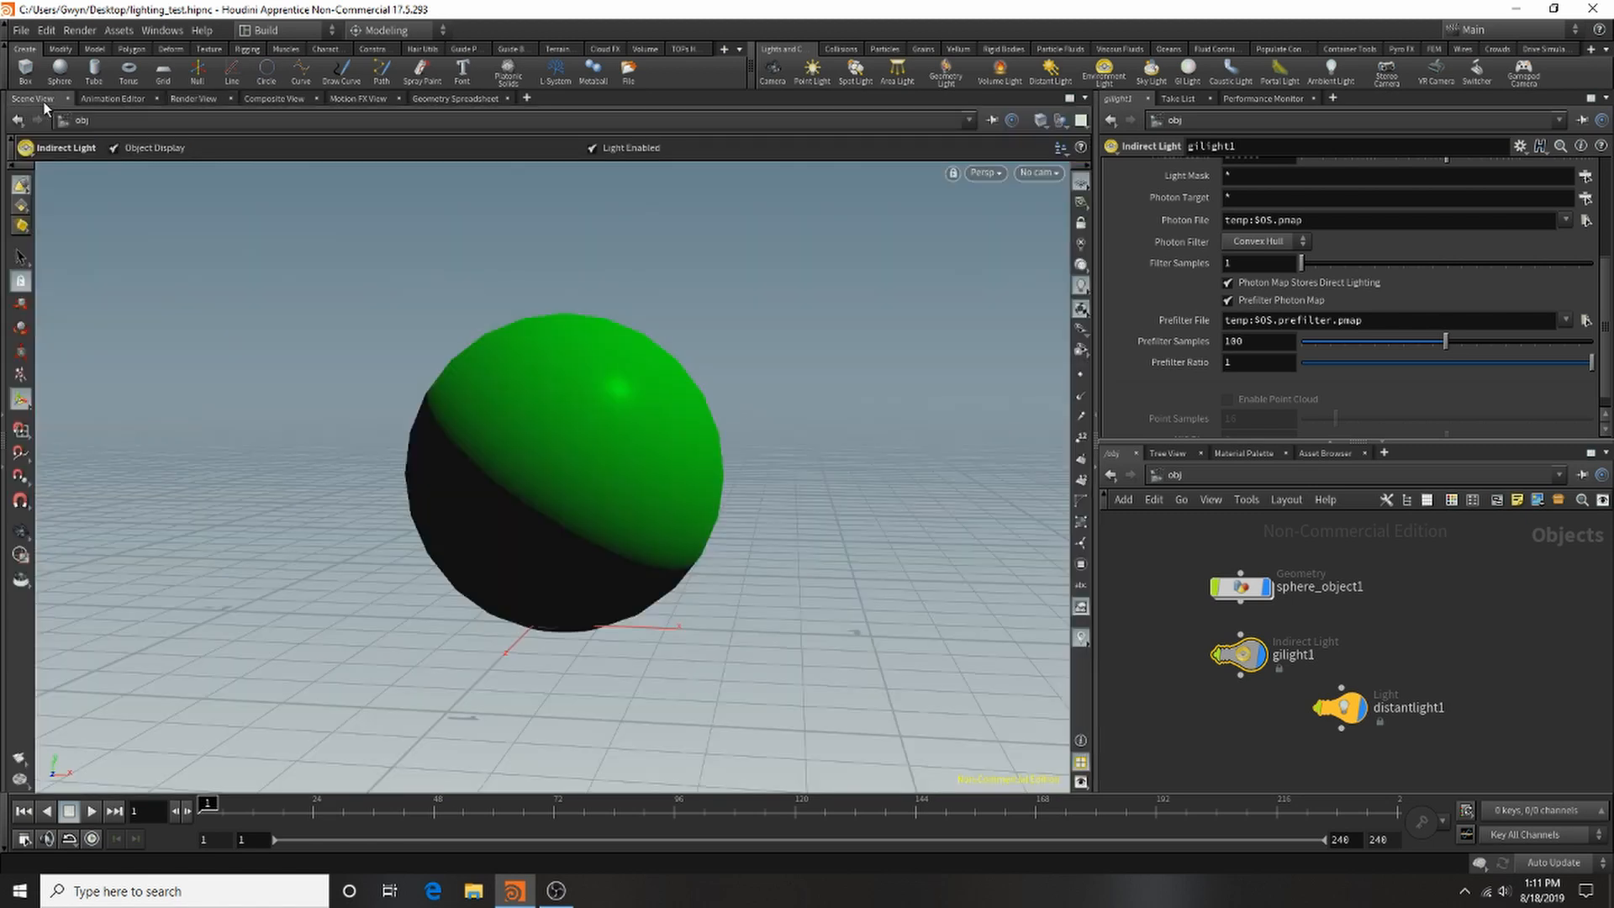
{"action": "left_click", "coordinate": [773, 73], "text": "ctrl"}
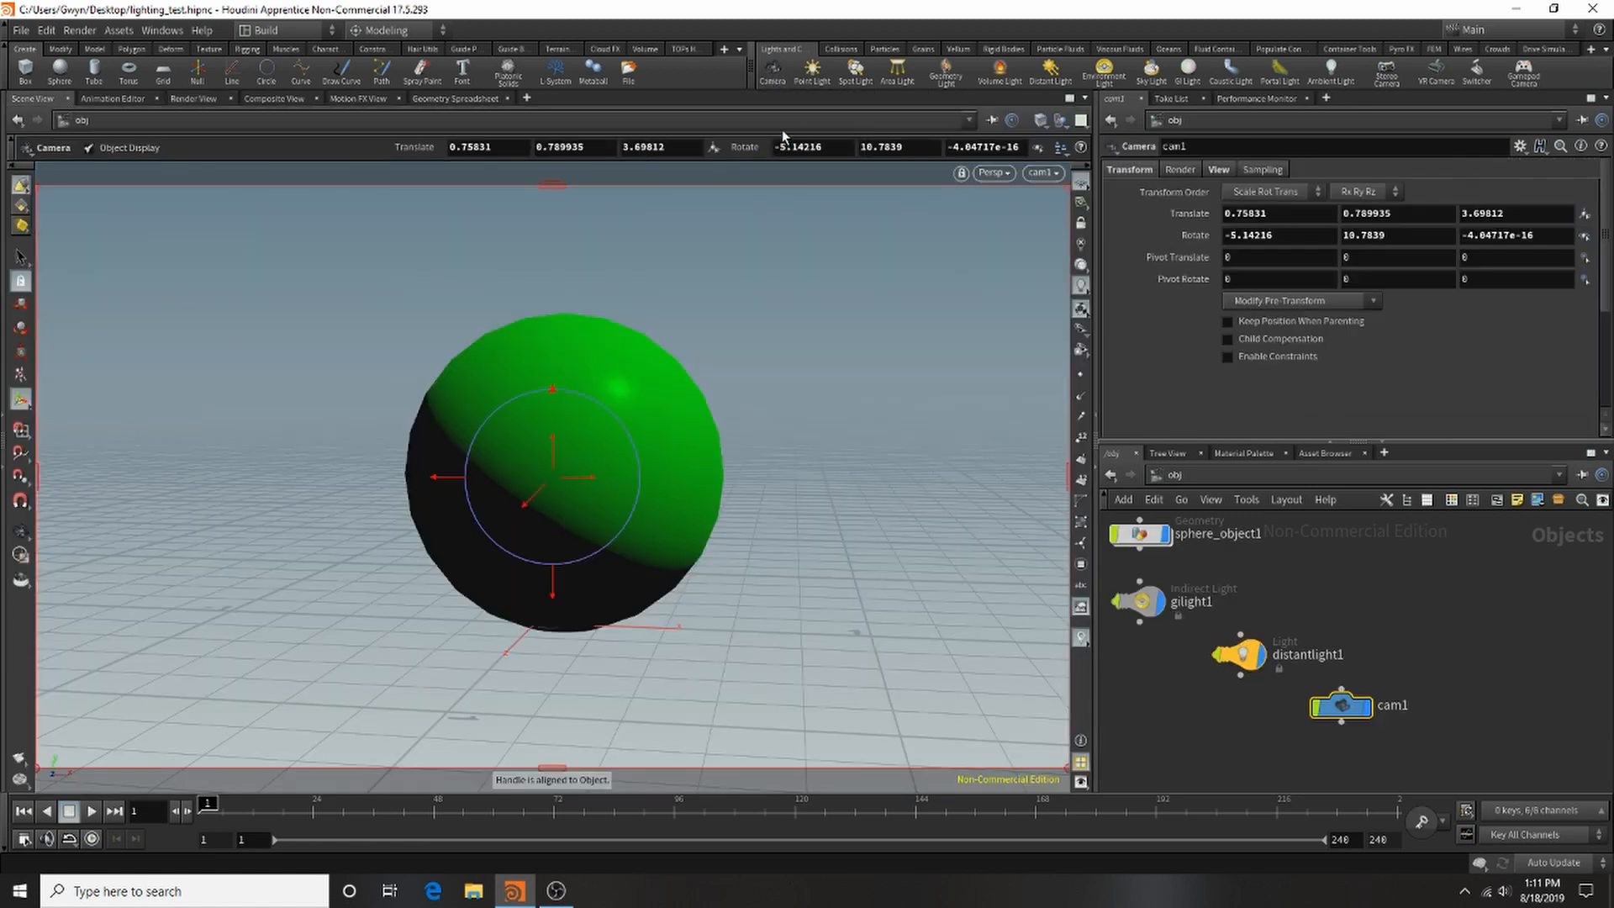
{"action": "left_click", "coordinate": [1079, 223]}
Step: Reposition the locked camera to a low view of the sphere from another side and render the scene
{"action": "left_click_drag", "start_coordinate": [702, 436], "coordinate": [577, 479], "text": "alt"}
{"action": "middle_click_drag", "start_coordinate": [698, 367], "coordinate": [434, 446], "text": "alt"}
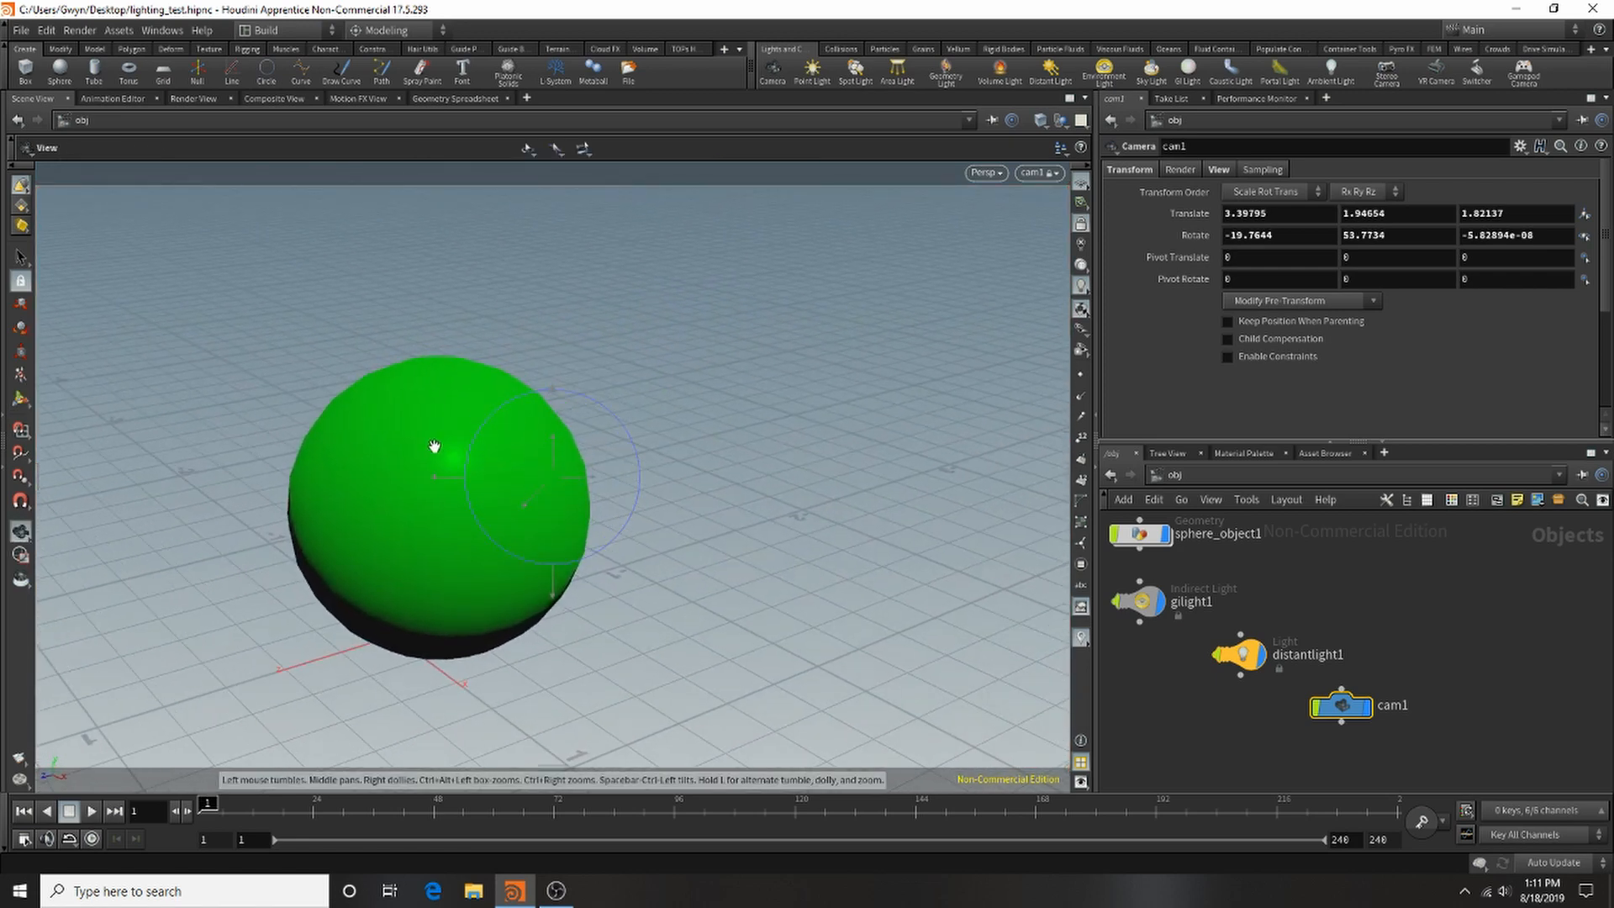
{"action": "right_click_drag", "start_coordinate": [434, 446], "coordinate": [357, 447], "text": "alt"}
{"action": "mouse_move", "coordinate": [357, 447]}
{"action": "left_mouse_down", "text": "alt"}
{"action": "mouse_move", "coordinate": [496, 393]}
{"action": "mouse_move", "coordinate": [376, 393]}
{"action": "mouse_move", "coordinate": [350, 458]}
{"action": "left_mouse_up", "text": "alt"}
{"action": "middle_click_drag", "start_coordinate": [490, 420], "coordinate": [551, 371], "text": "alt"}
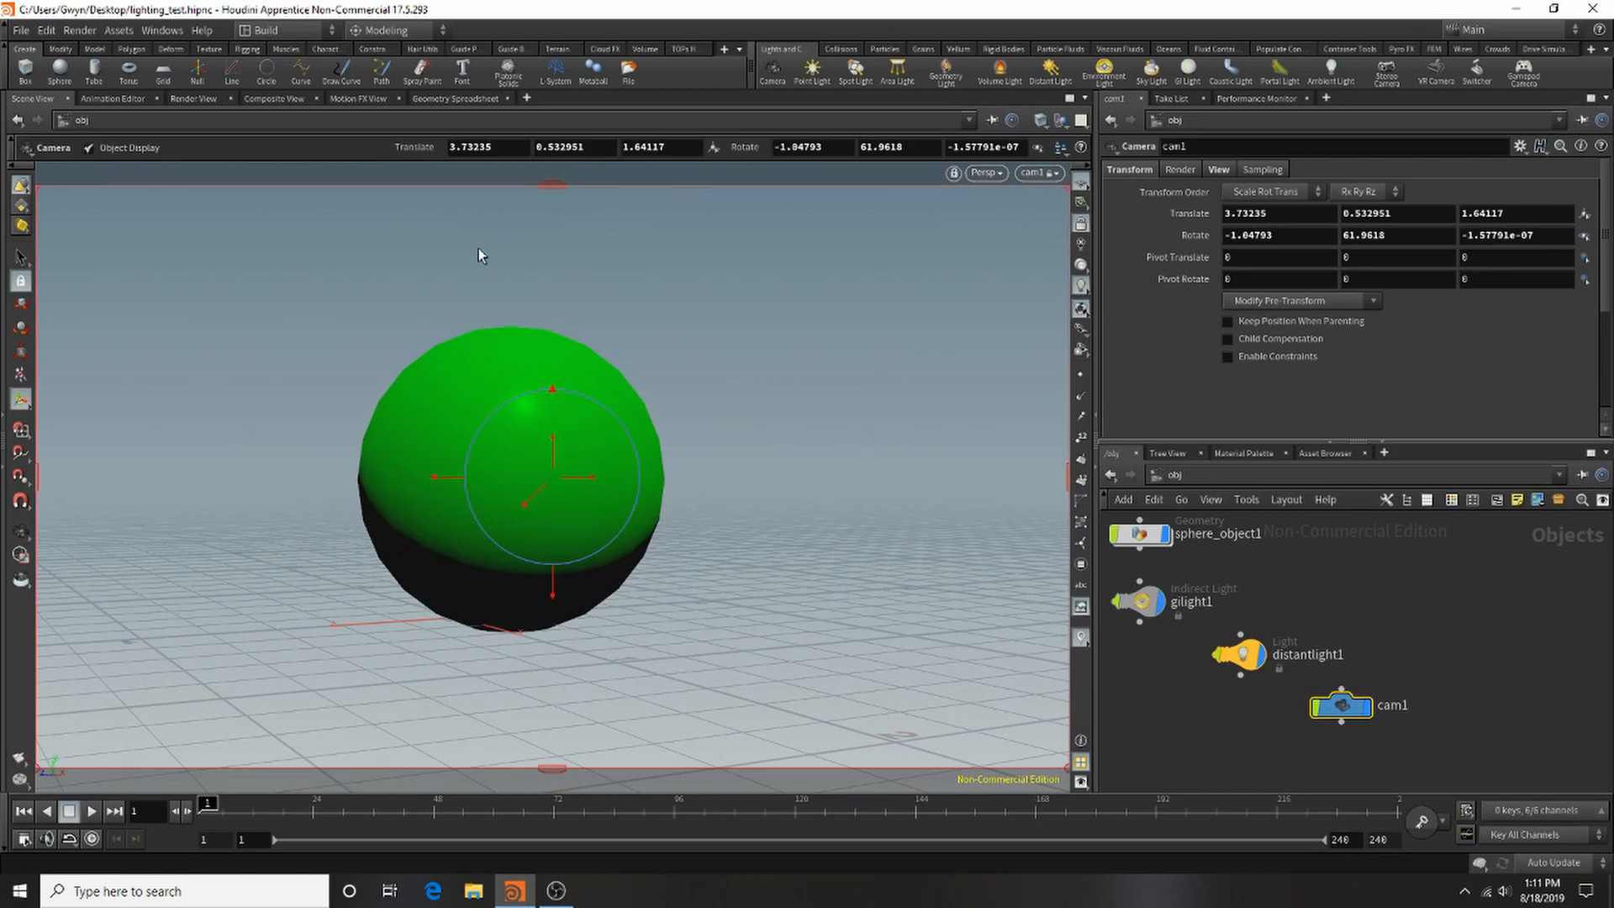
{"action": "left_click", "coordinate": [217, 99]}
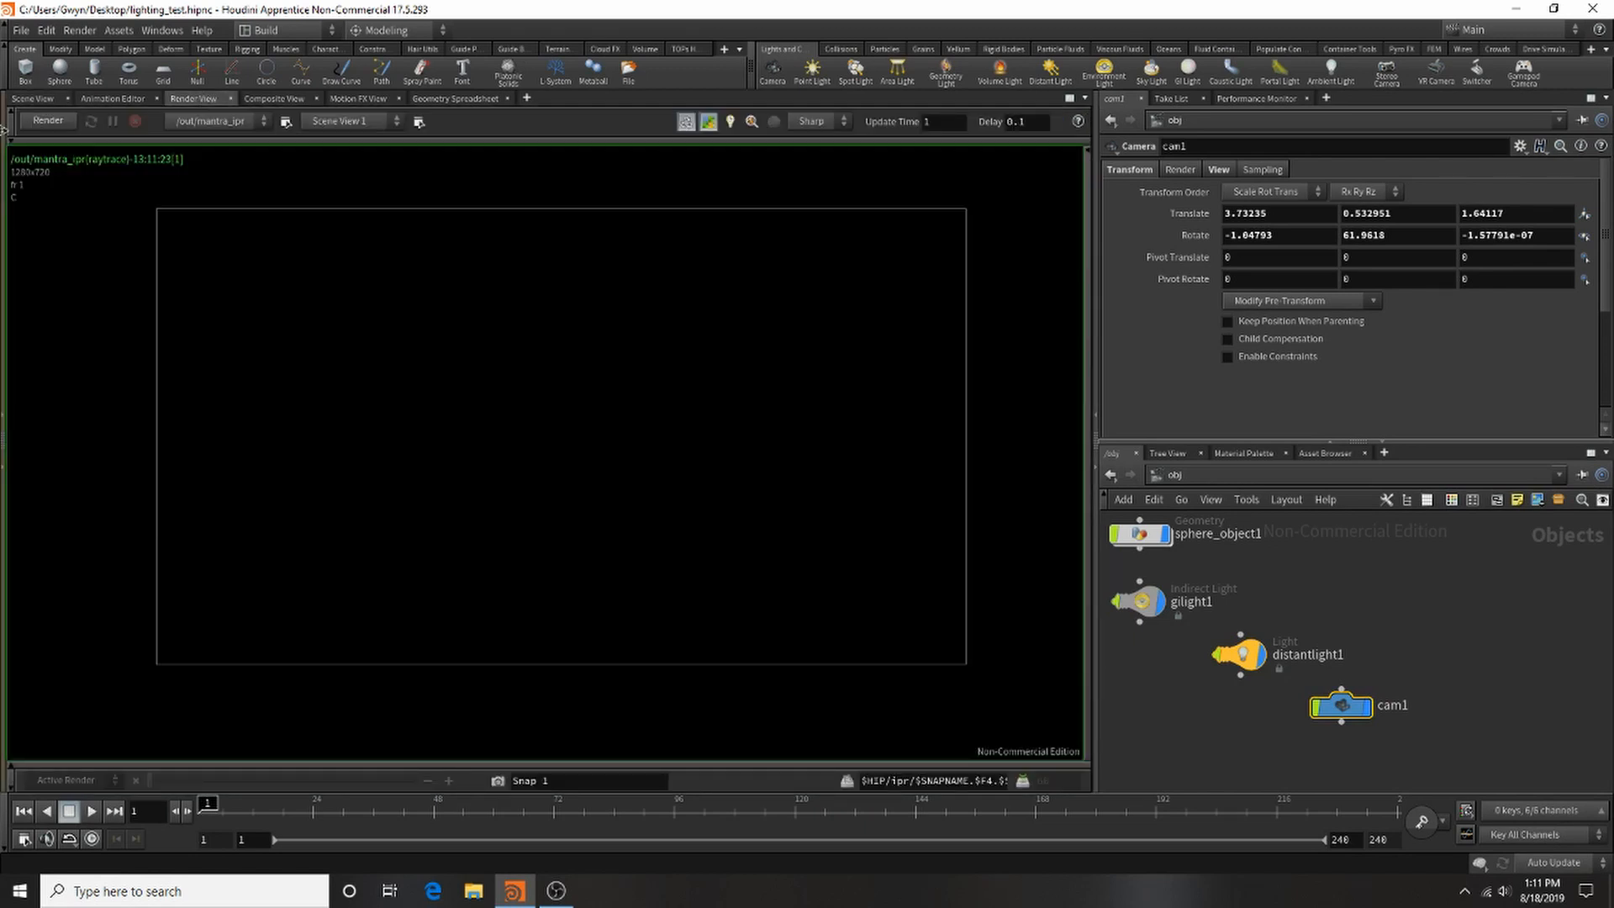
{"action": "left_click", "coordinate": [68, 128]}
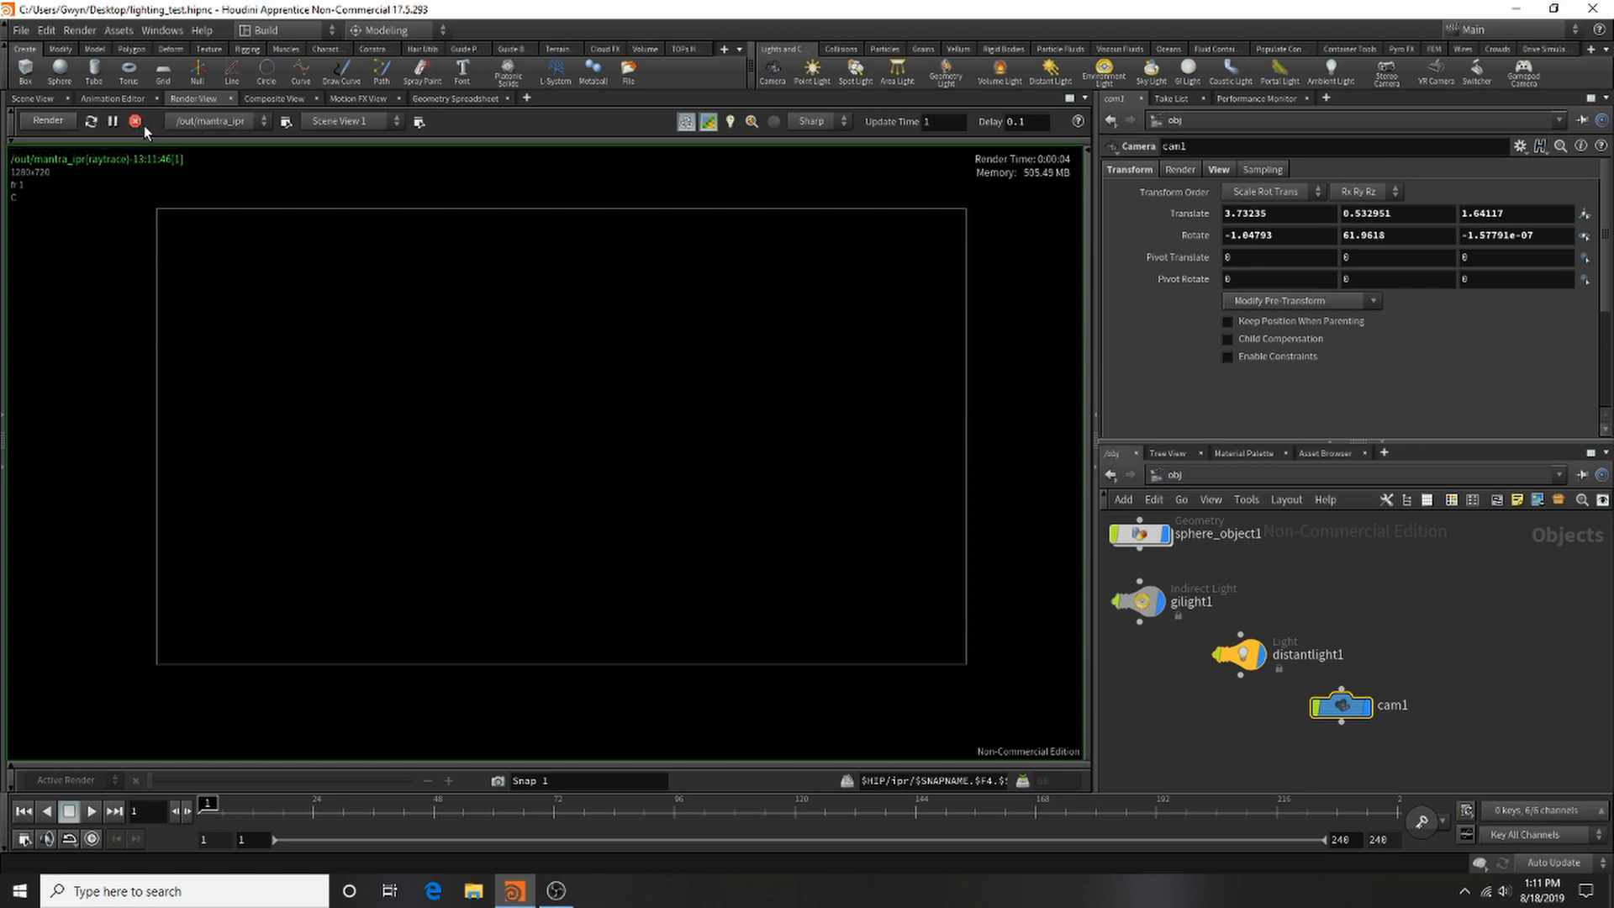
Step: Check the available render cameras and review the light settings of the GI light and the distant light
{"action": "left_click", "coordinate": [333, 122]}
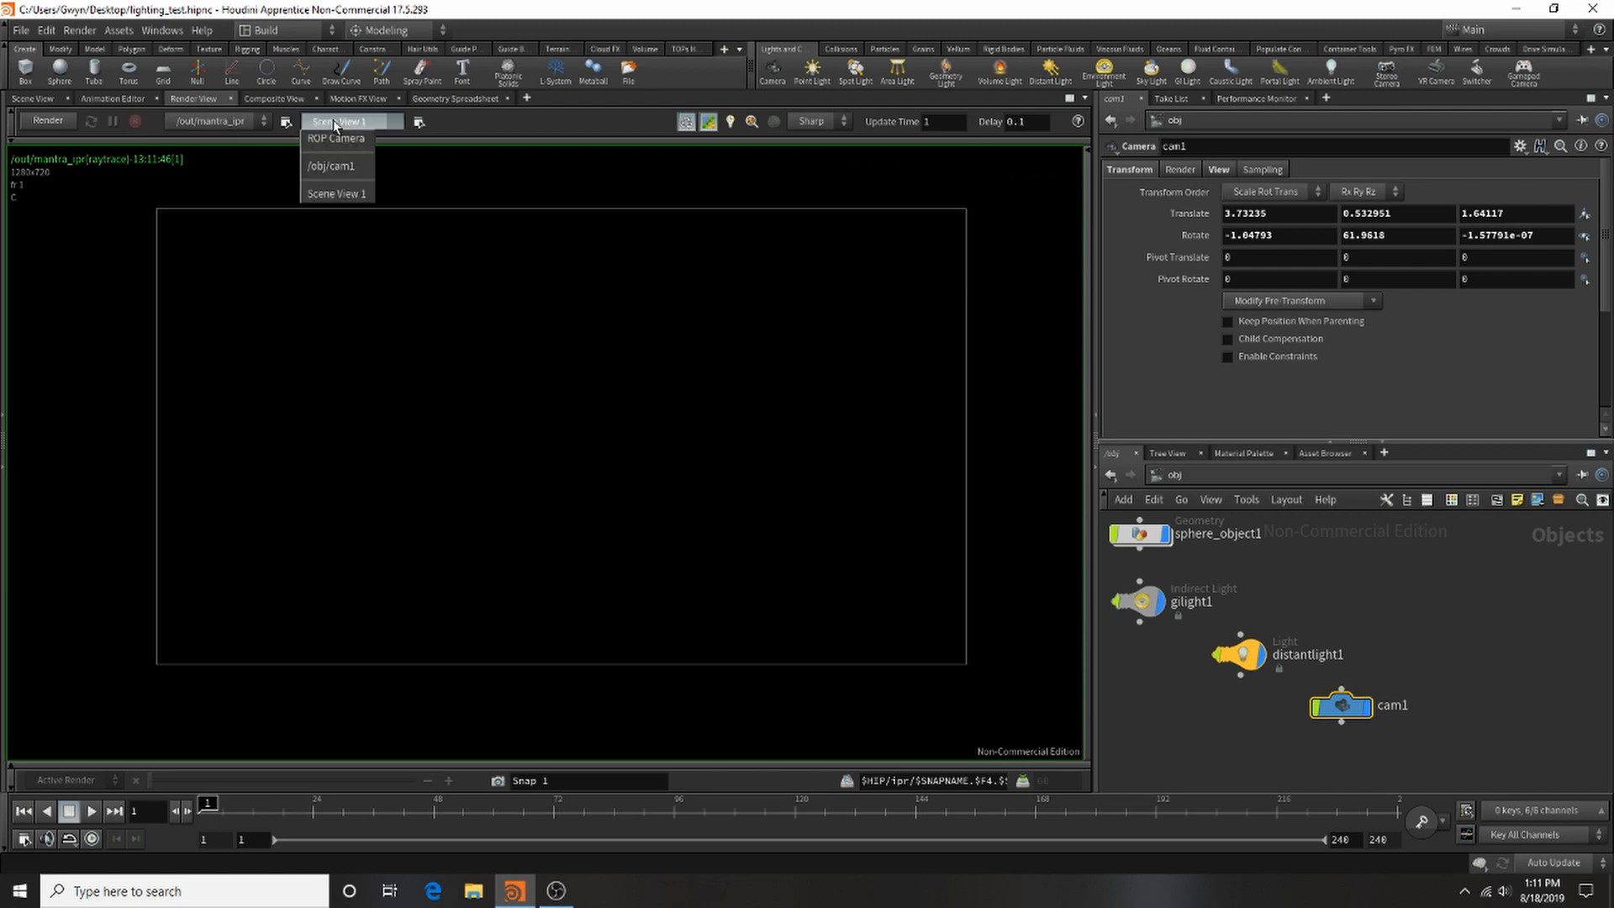
{"action": "left_click", "coordinate": [333, 119]}
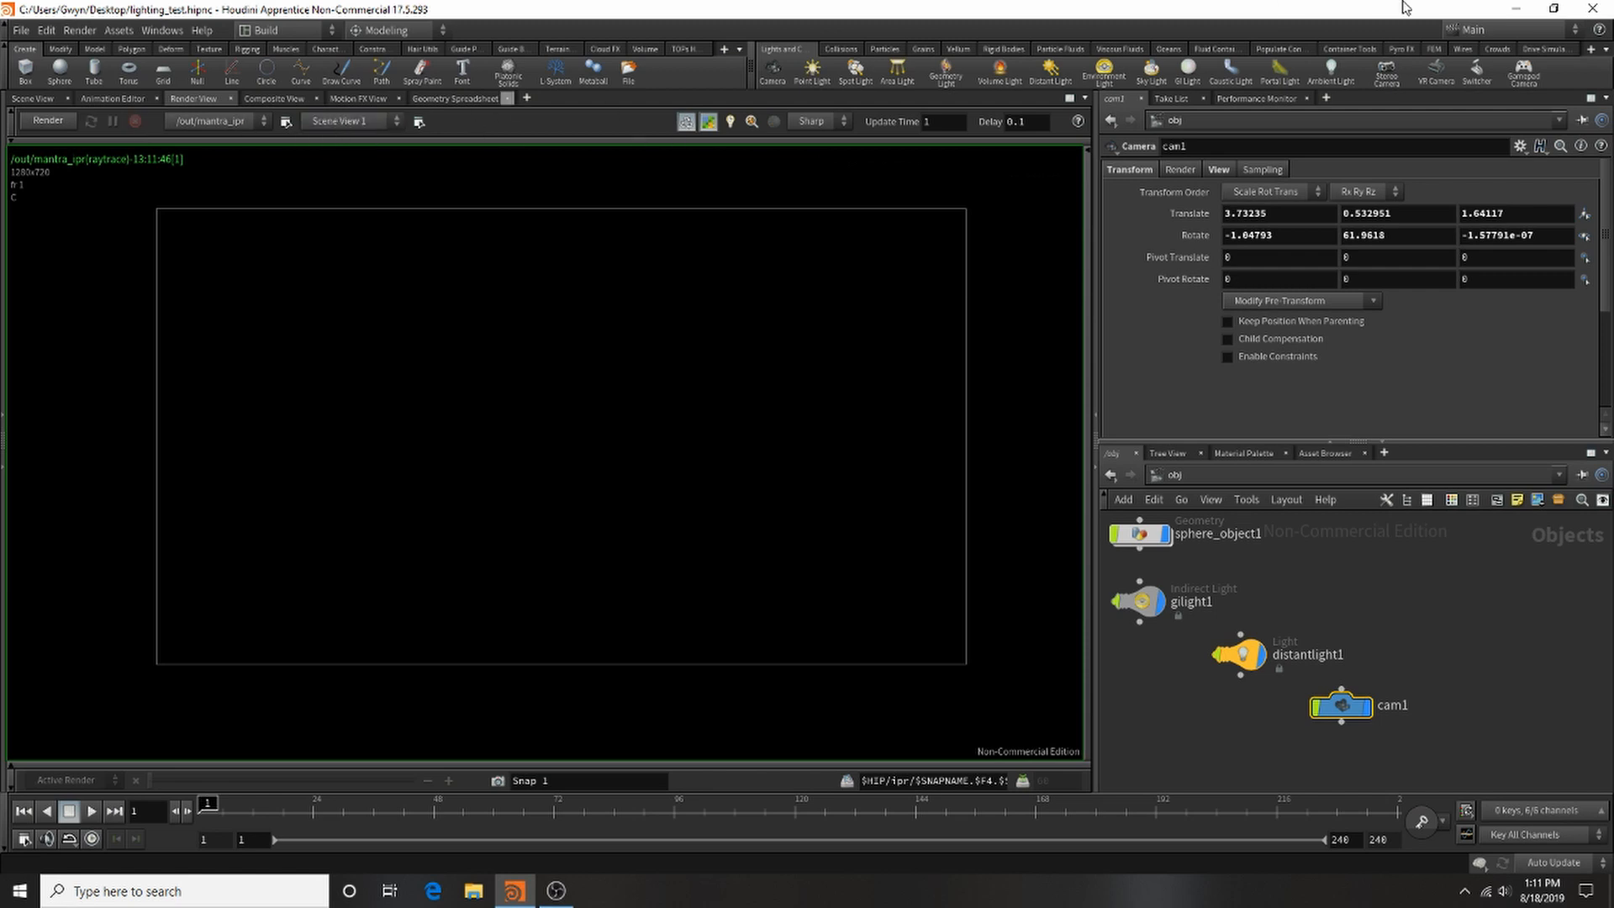
{"action": "left_click", "coordinate": [1140, 603]}
{"action": "scroll", "coordinate": [1412, 250], "scroll_direction": "up", "scroll_amount": 5}
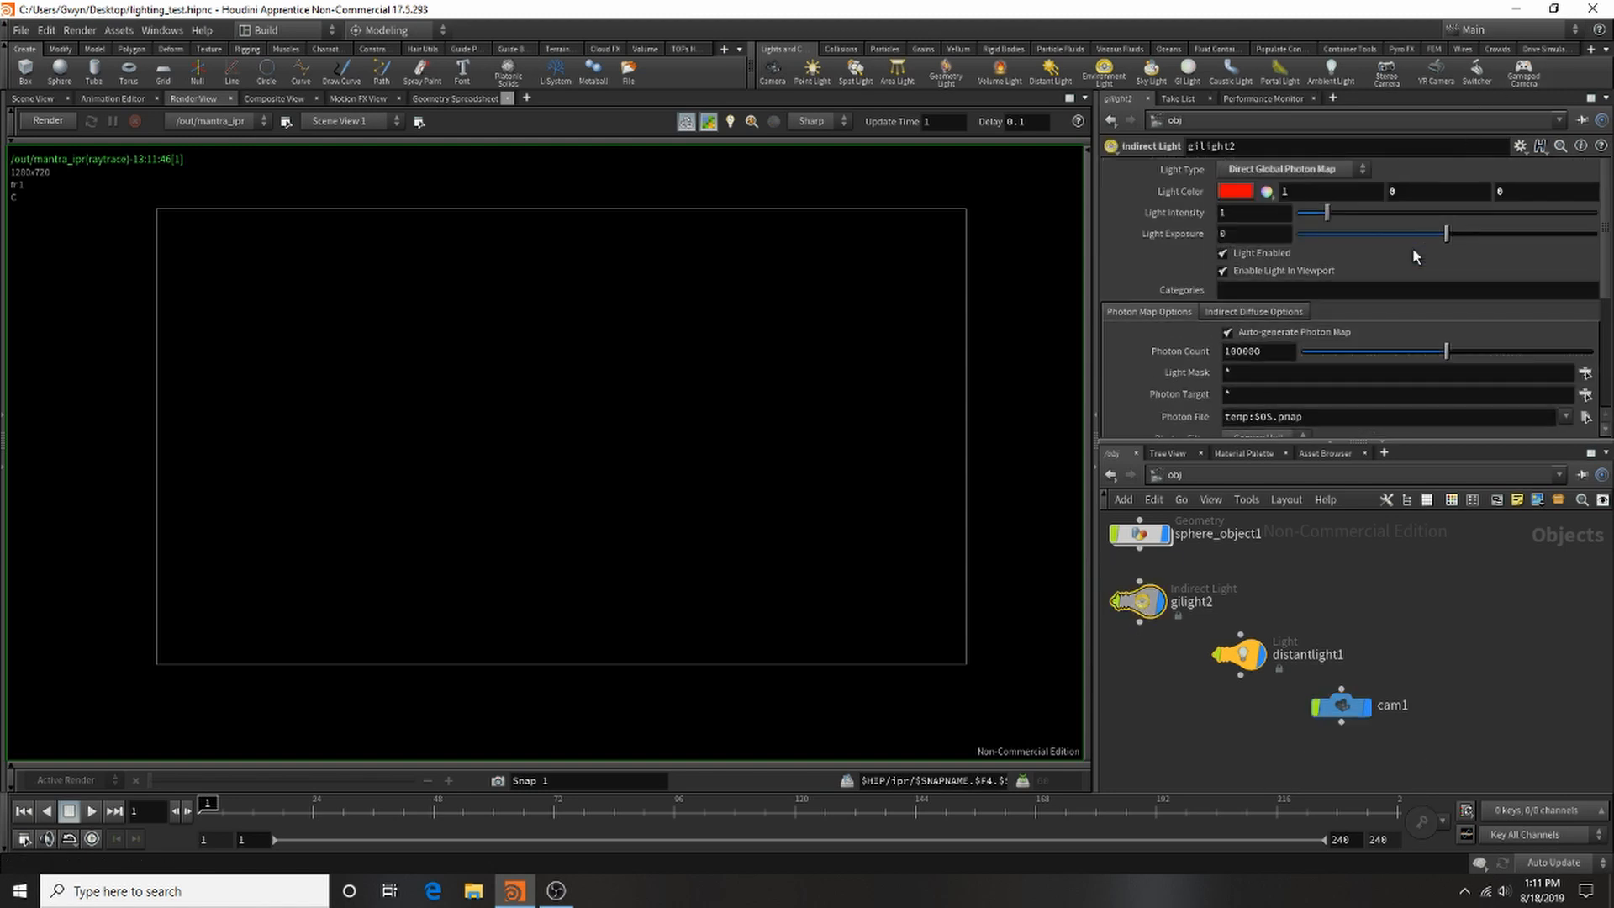
{"action": "left_click", "coordinate": [1238, 659]}
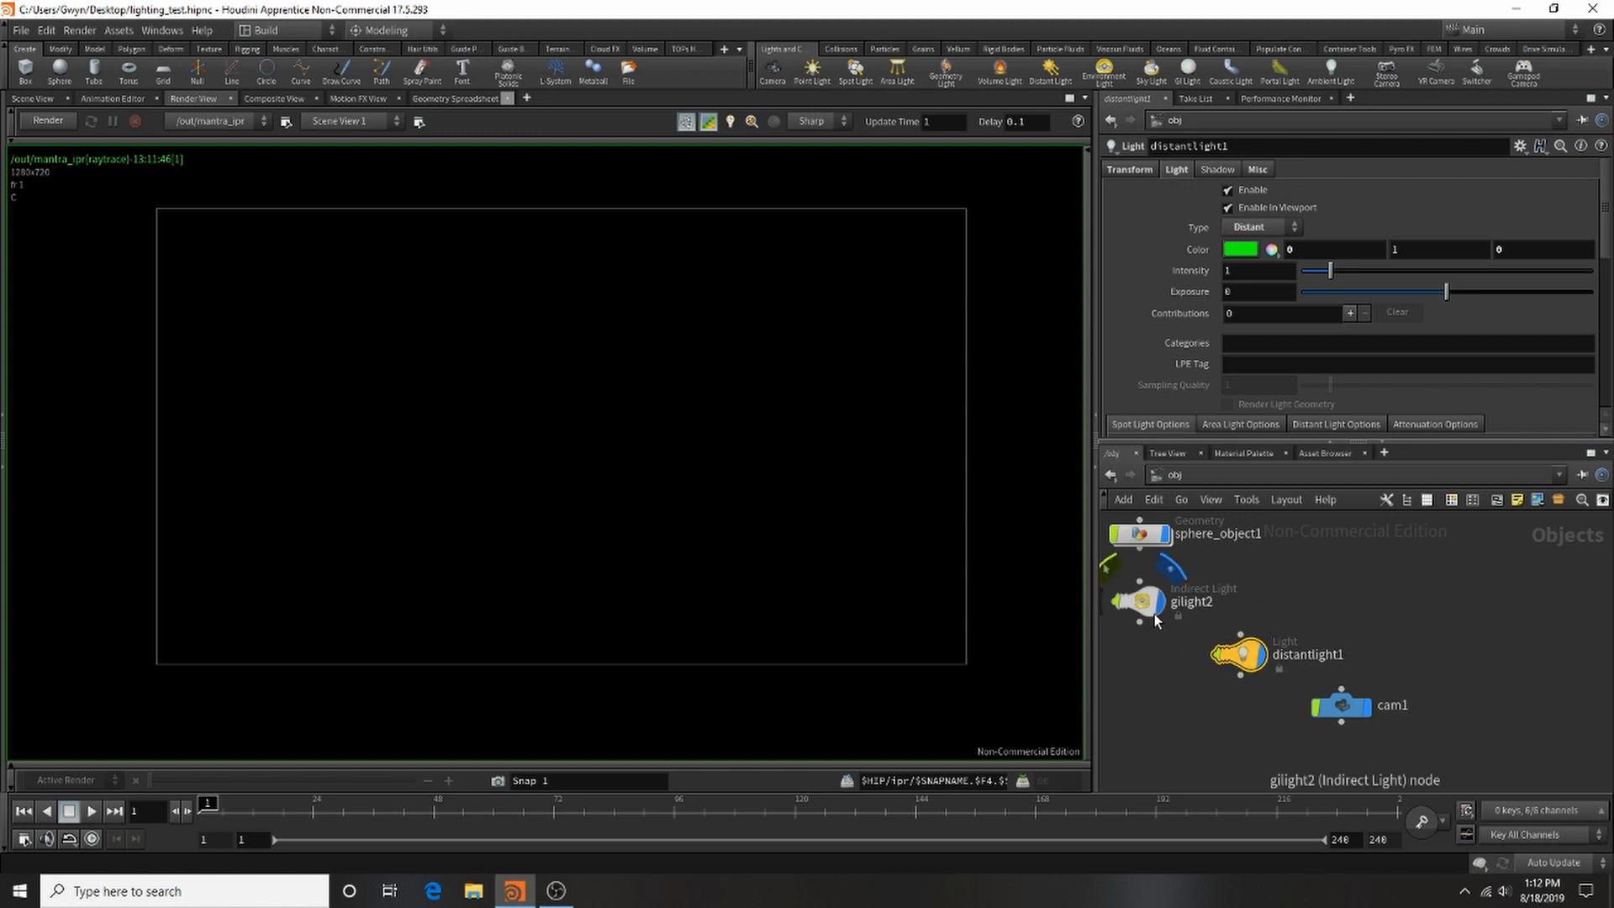
Step: Add an environment light to the scene and render through Scene View 1
{"action": "left_click", "coordinate": [1103, 69]}
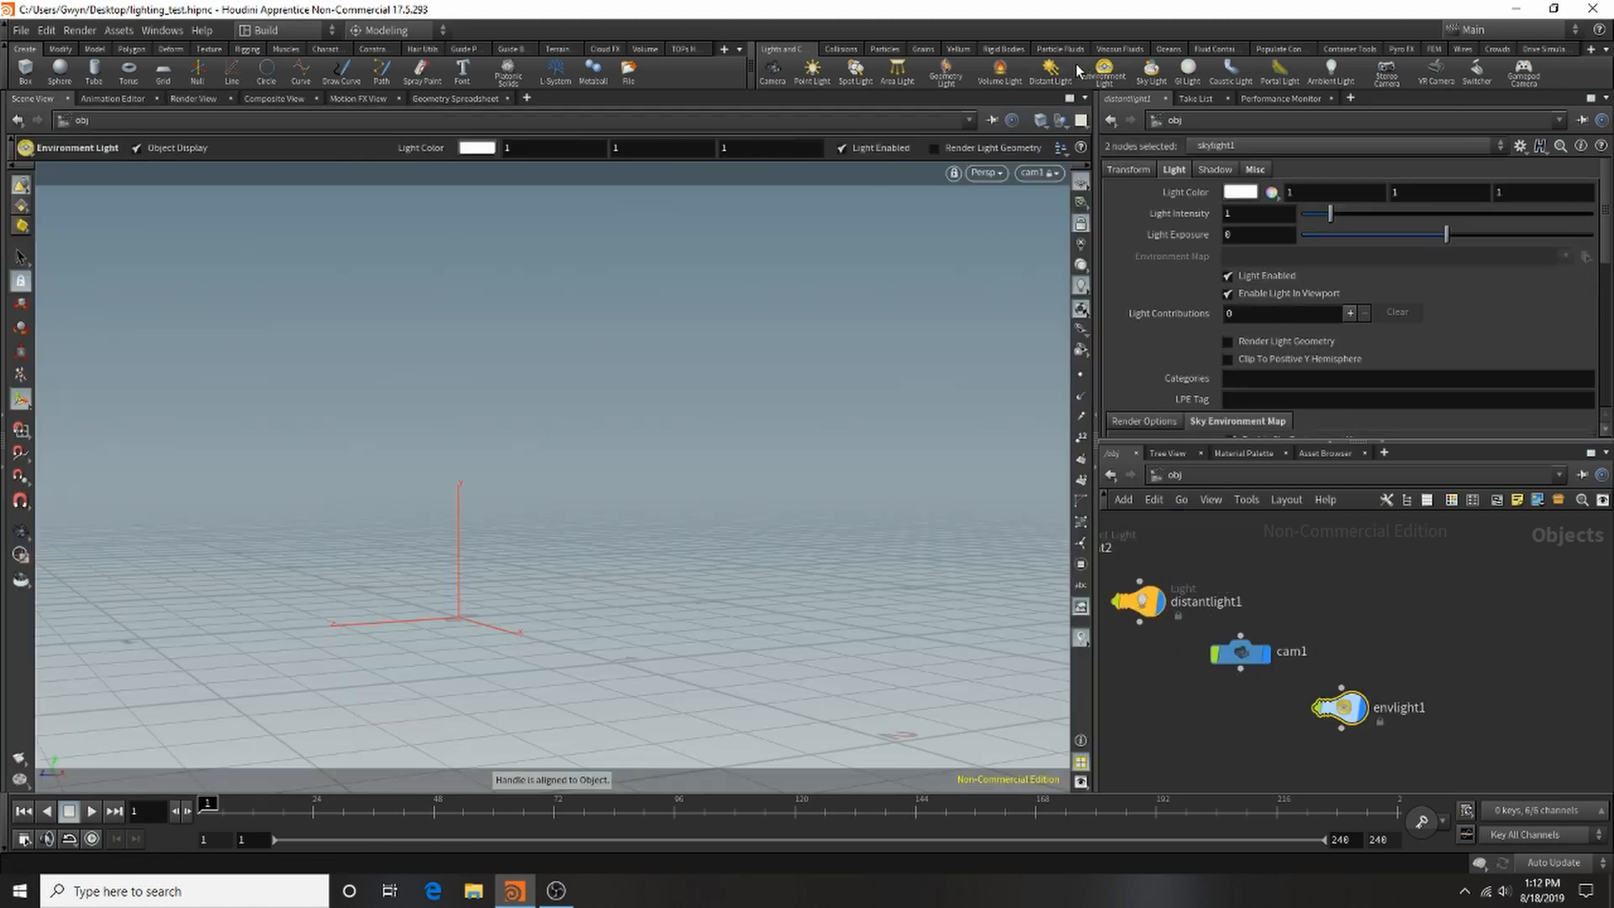
{"action": "left_click", "coordinate": [192, 98]}
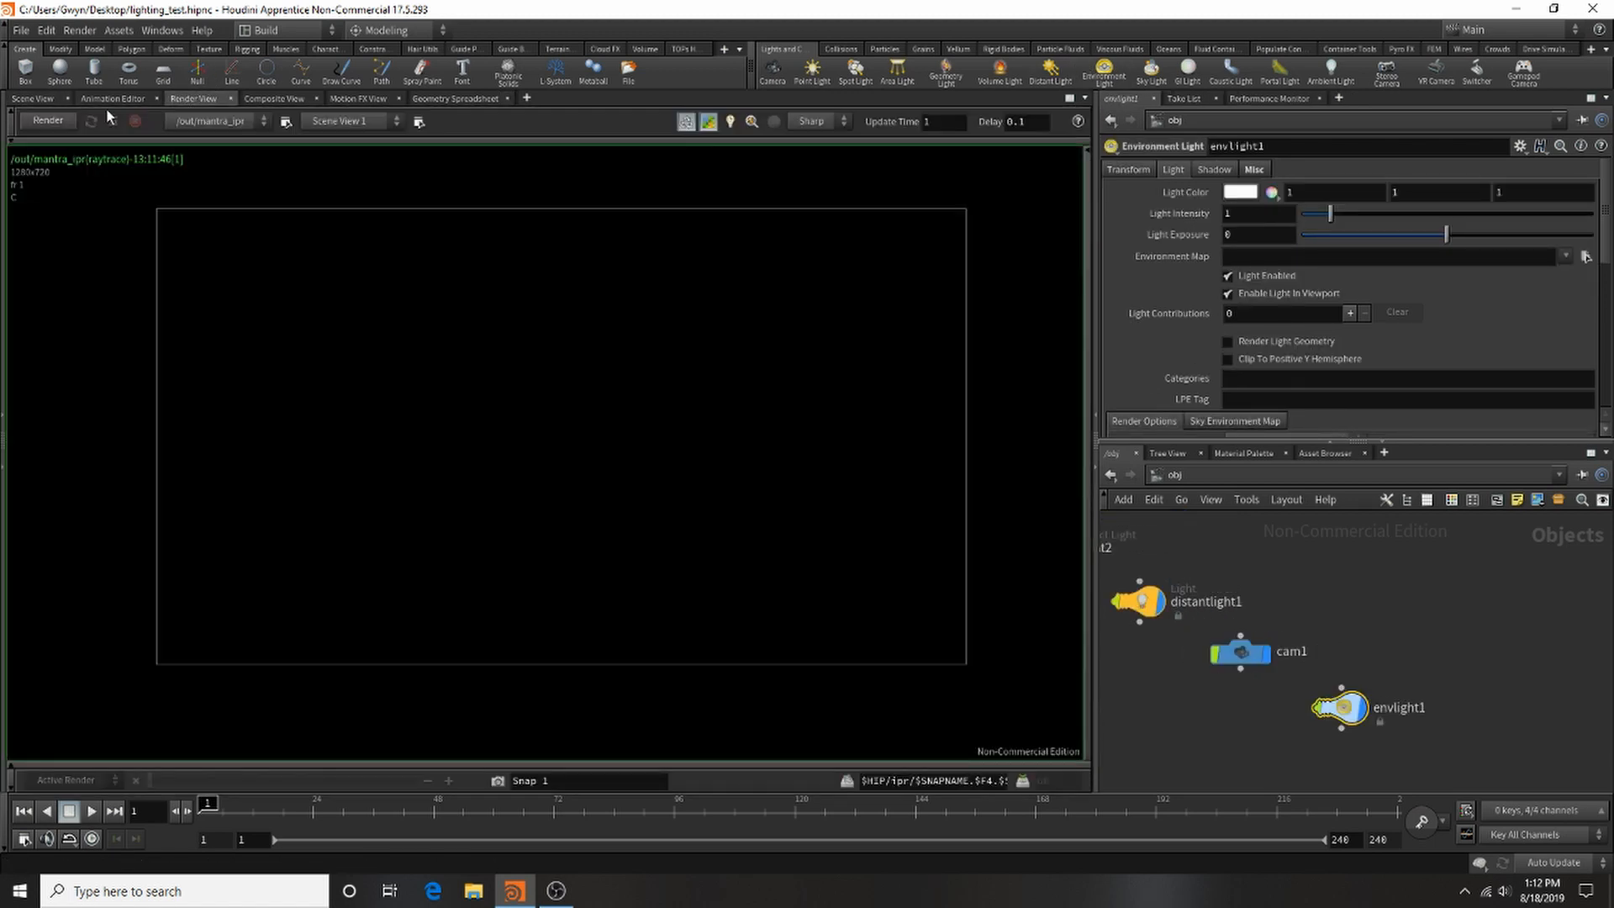
{"action": "left_click", "coordinate": [48, 120]}
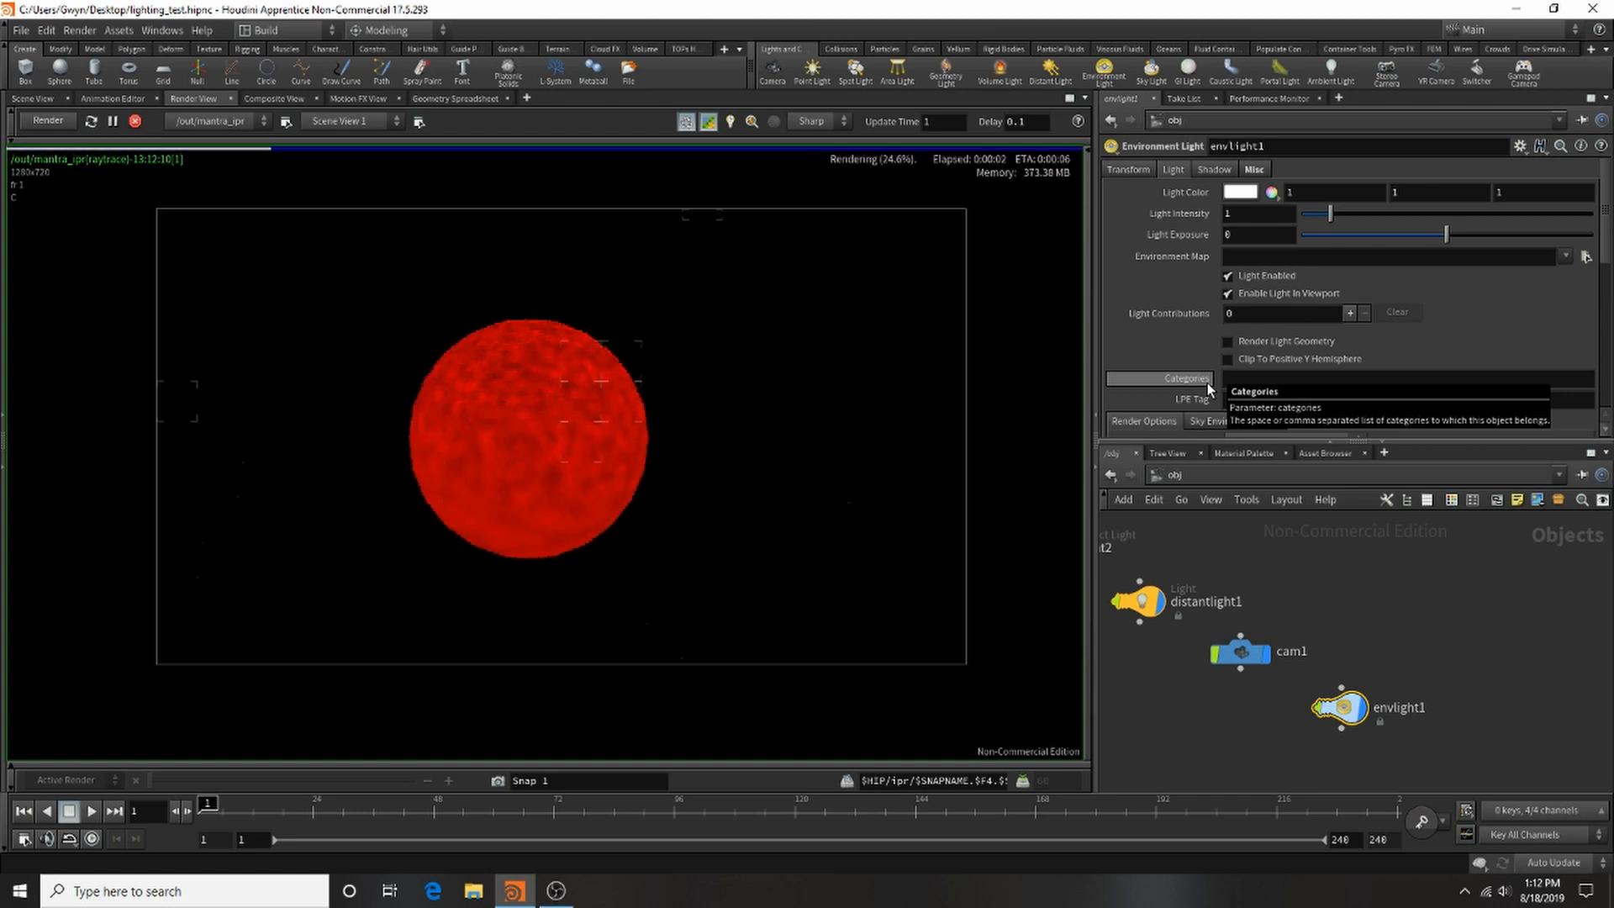
Step: Lay out all the object nodes neatly and bring the whole network into view
{"action": "left_click", "coordinate": [1317, 751]}
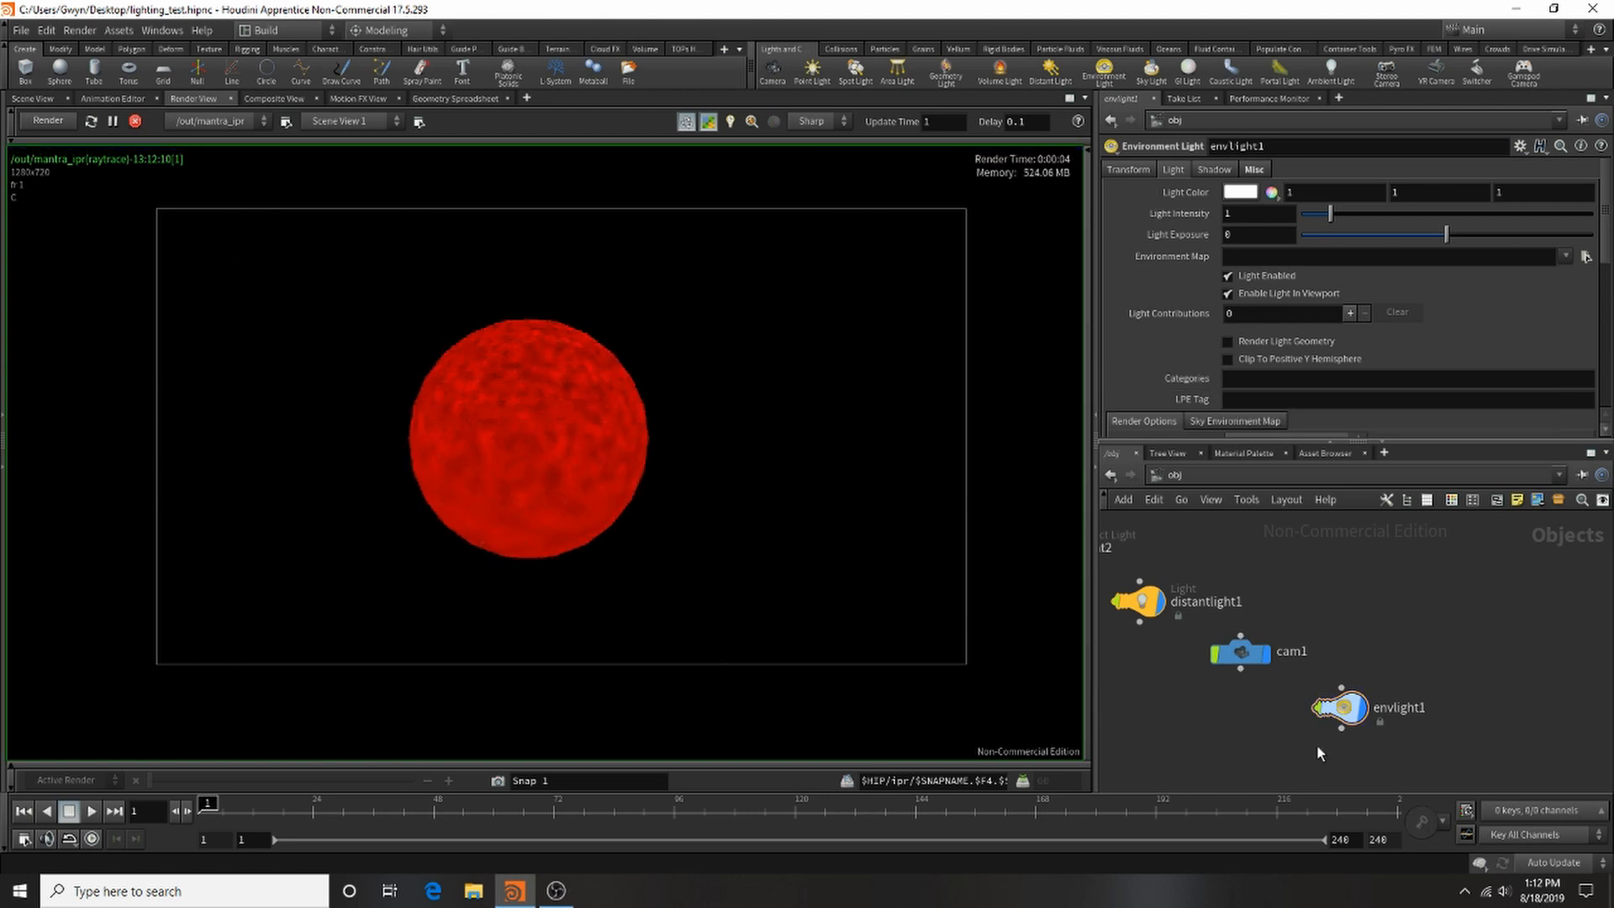
{"action": "key", "text": "l"}
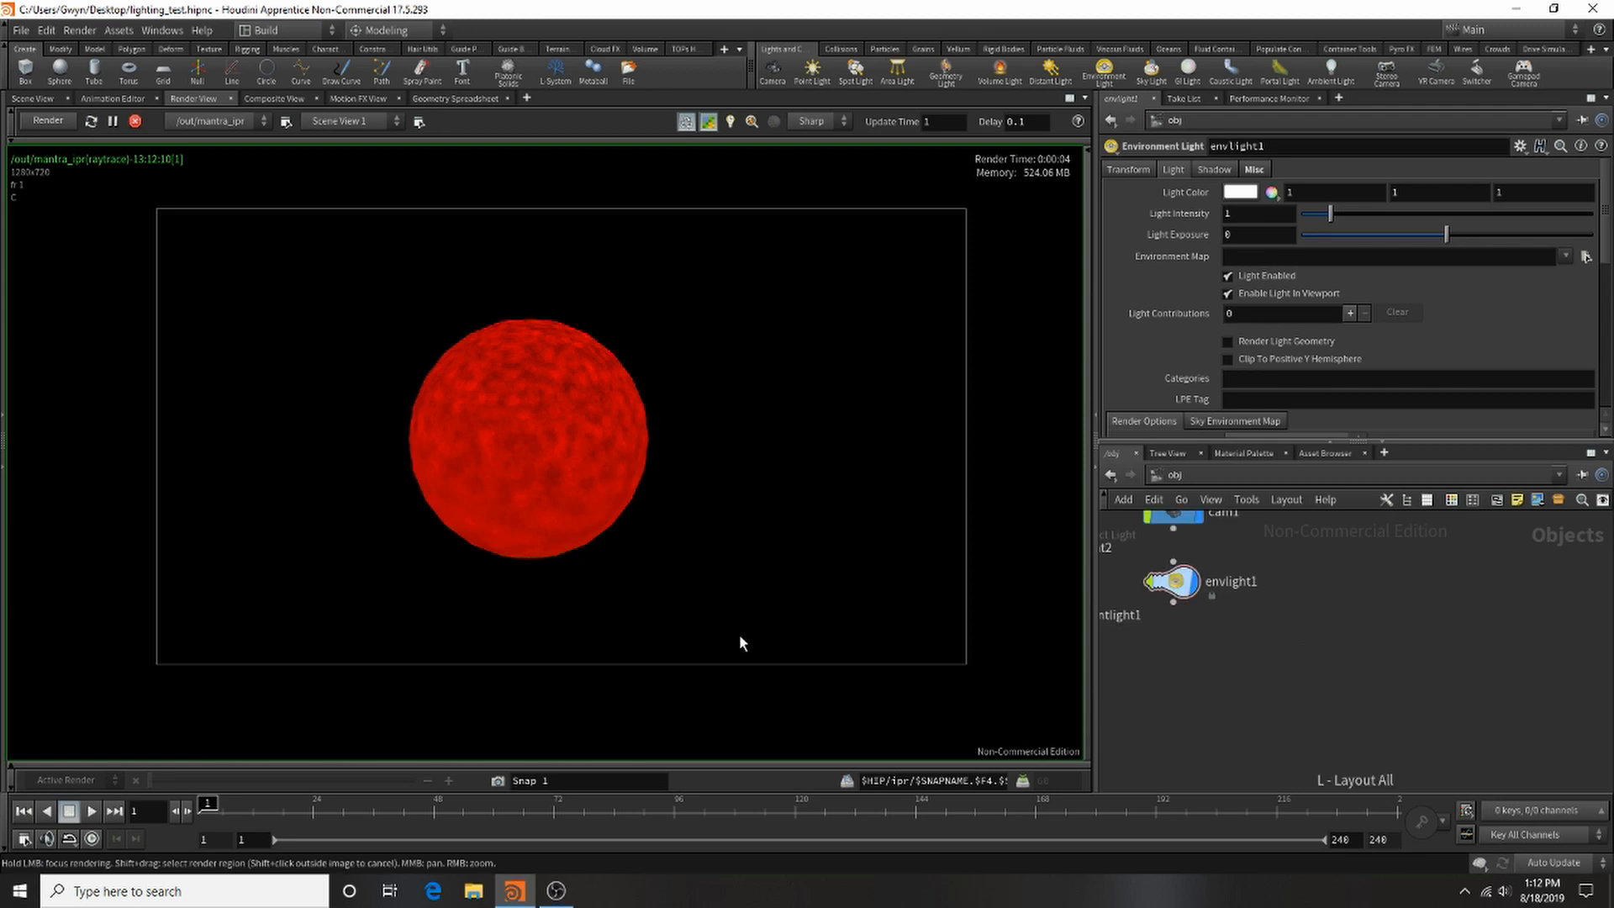
{"action": "scroll", "coordinate": [1378, 626], "scroll_direction": "down", "scroll_amount": 4}
{"action": "scroll", "coordinate": [1147, 566], "scroll_direction": "up", "scroll_amount": 4}
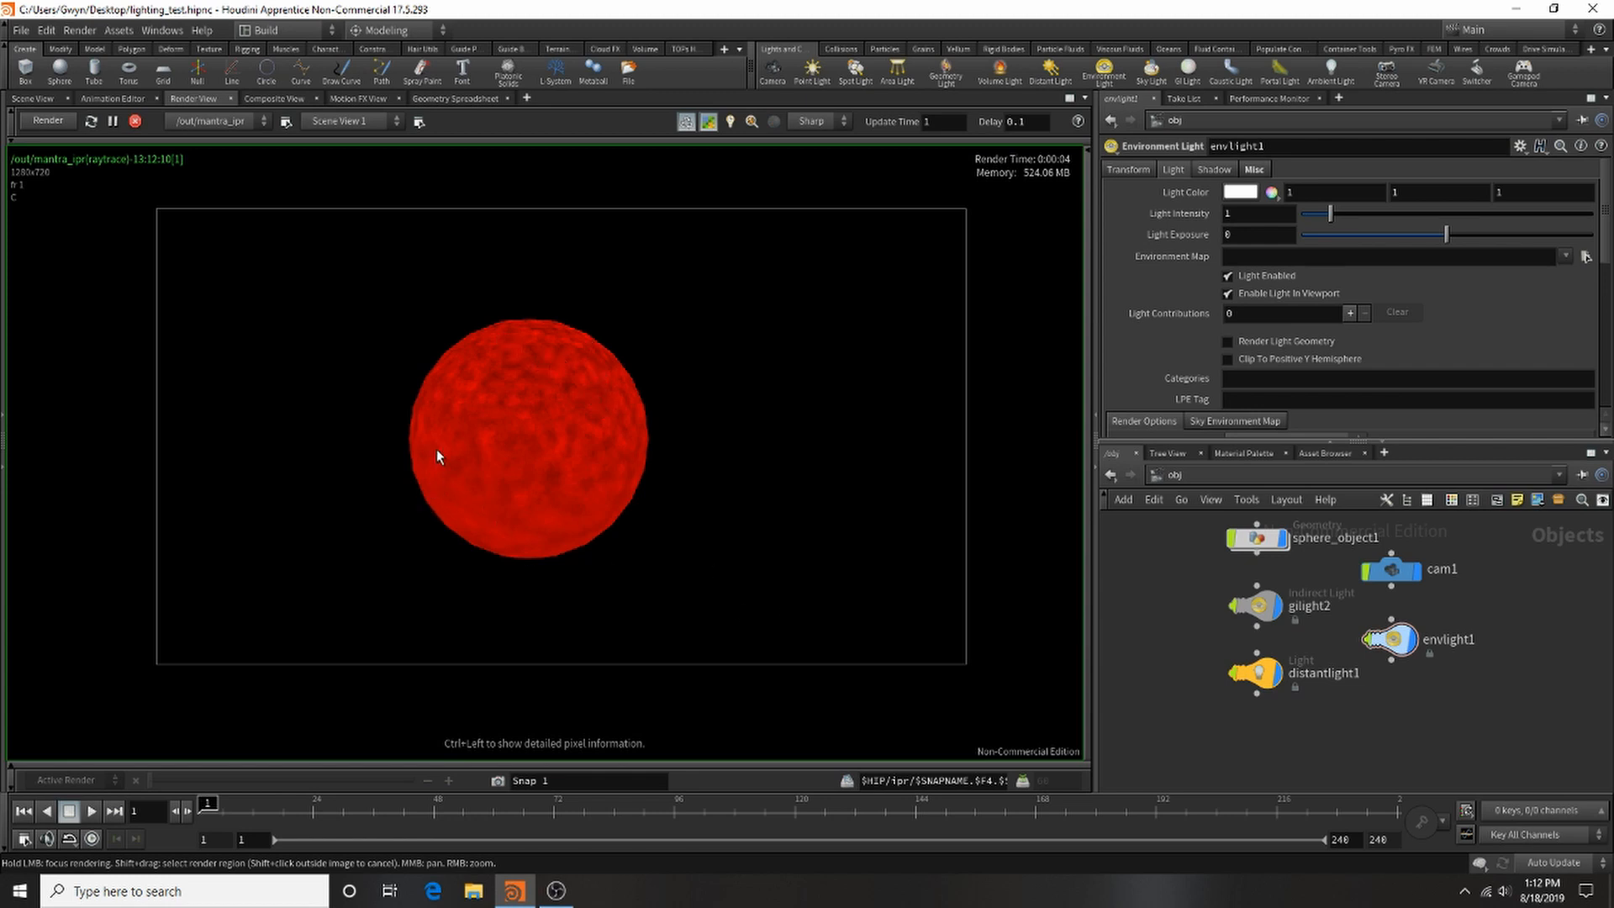
Step: Change the distant light's colour to purple with RGB values 0.5, 0, 1
{"action": "left_click", "coordinate": [1255, 673]}
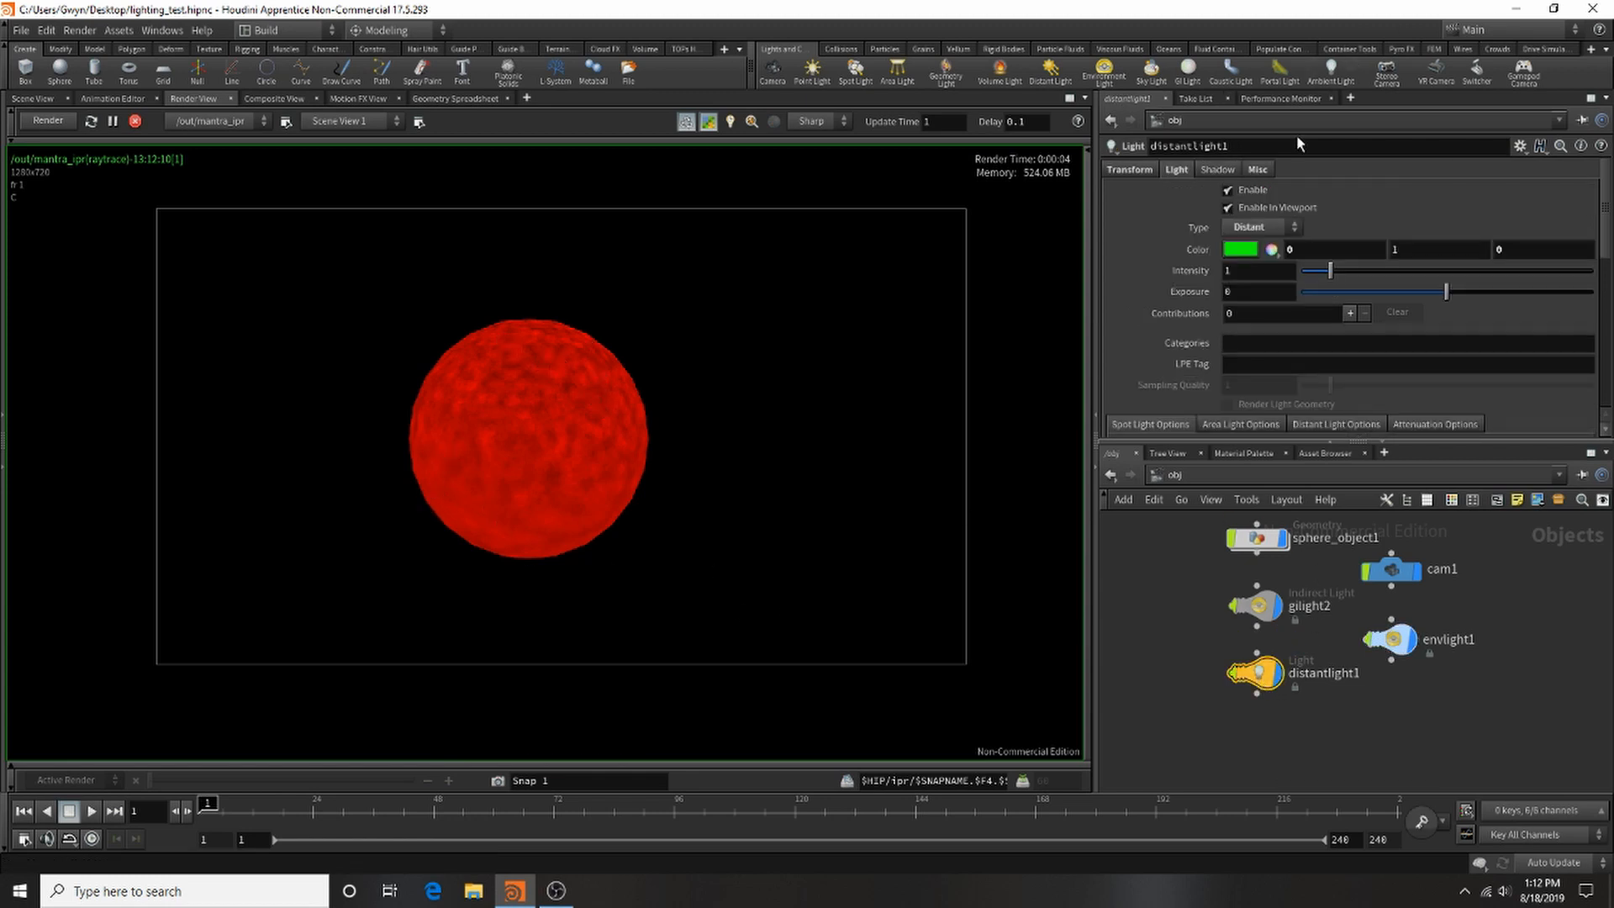
{"action": "left_click", "coordinate": [1256, 250]}
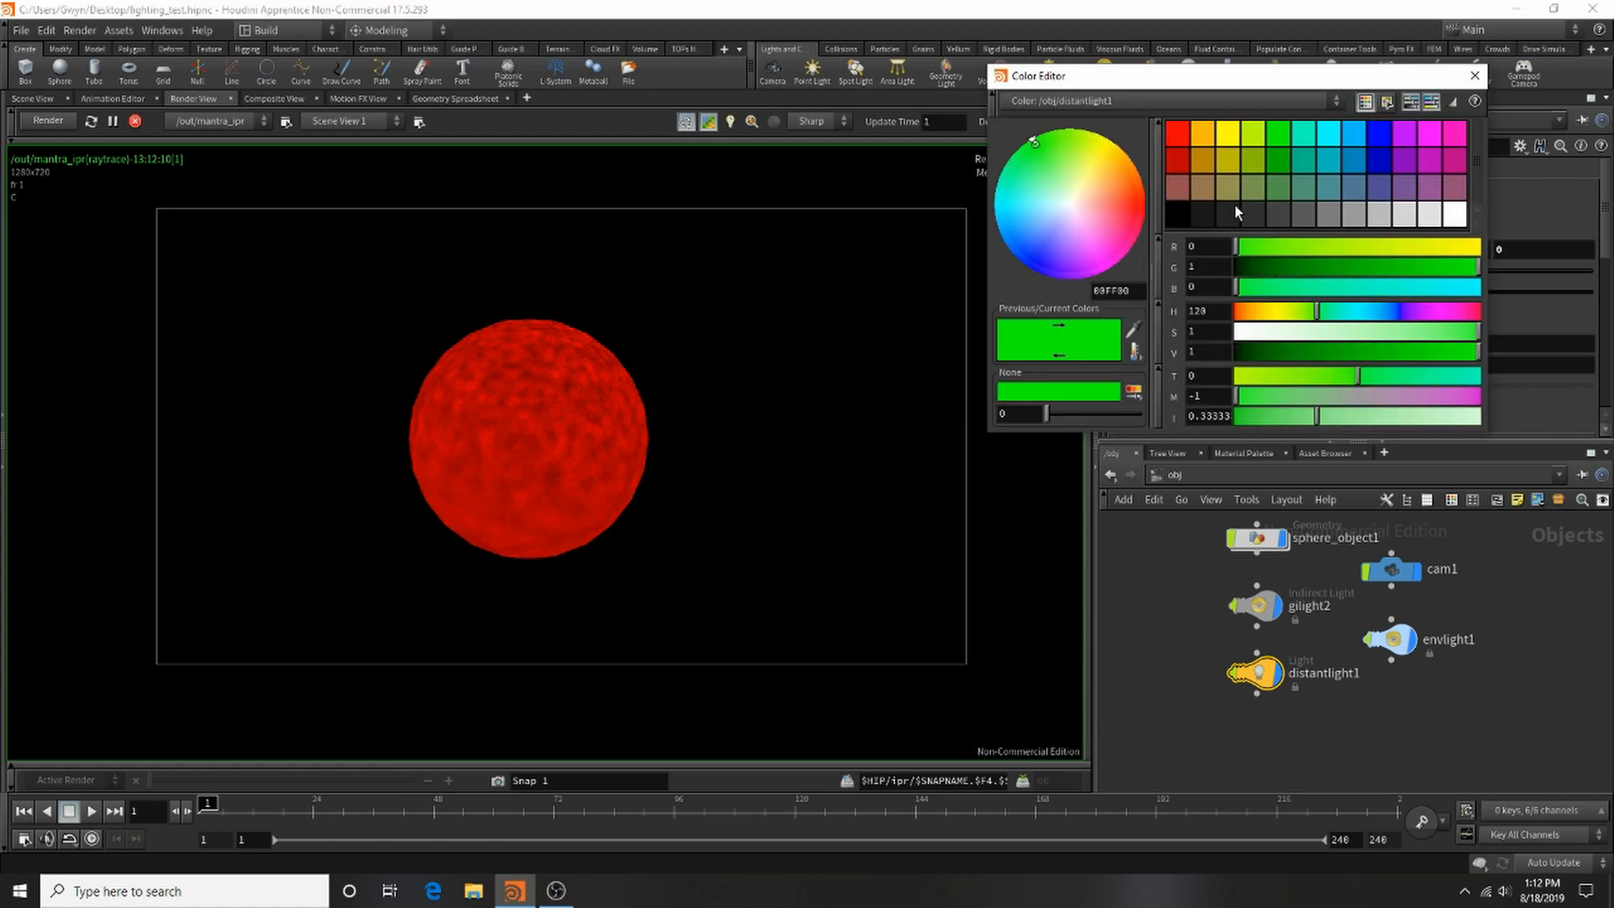
{"action": "left_click", "coordinate": [1236, 207]}
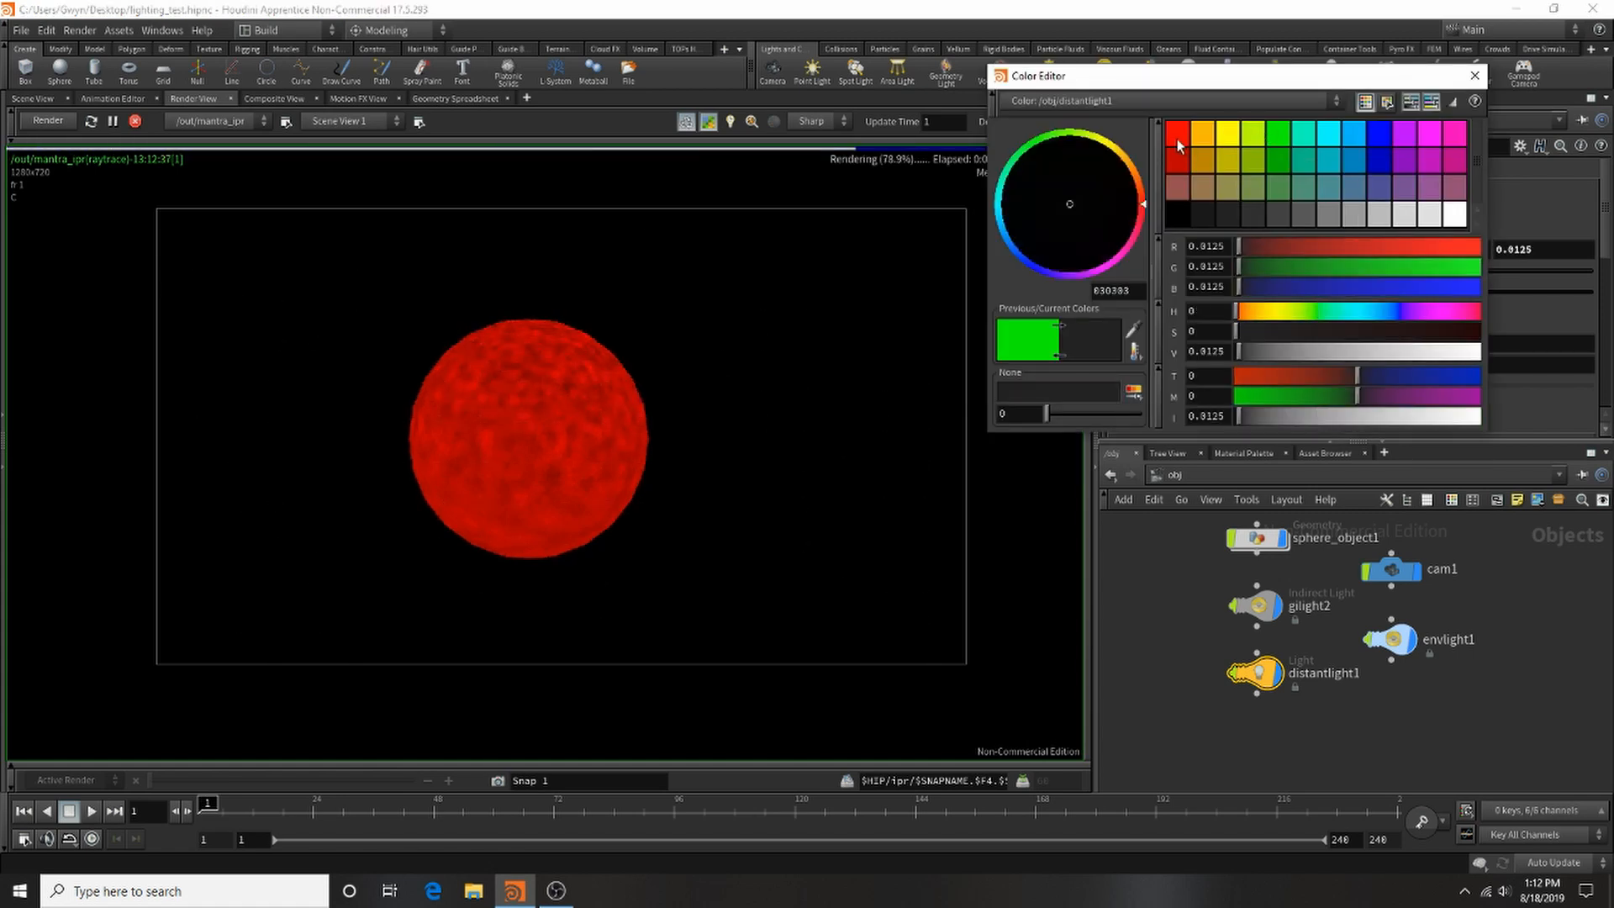
{"action": "left_click", "coordinate": [1401, 137]}
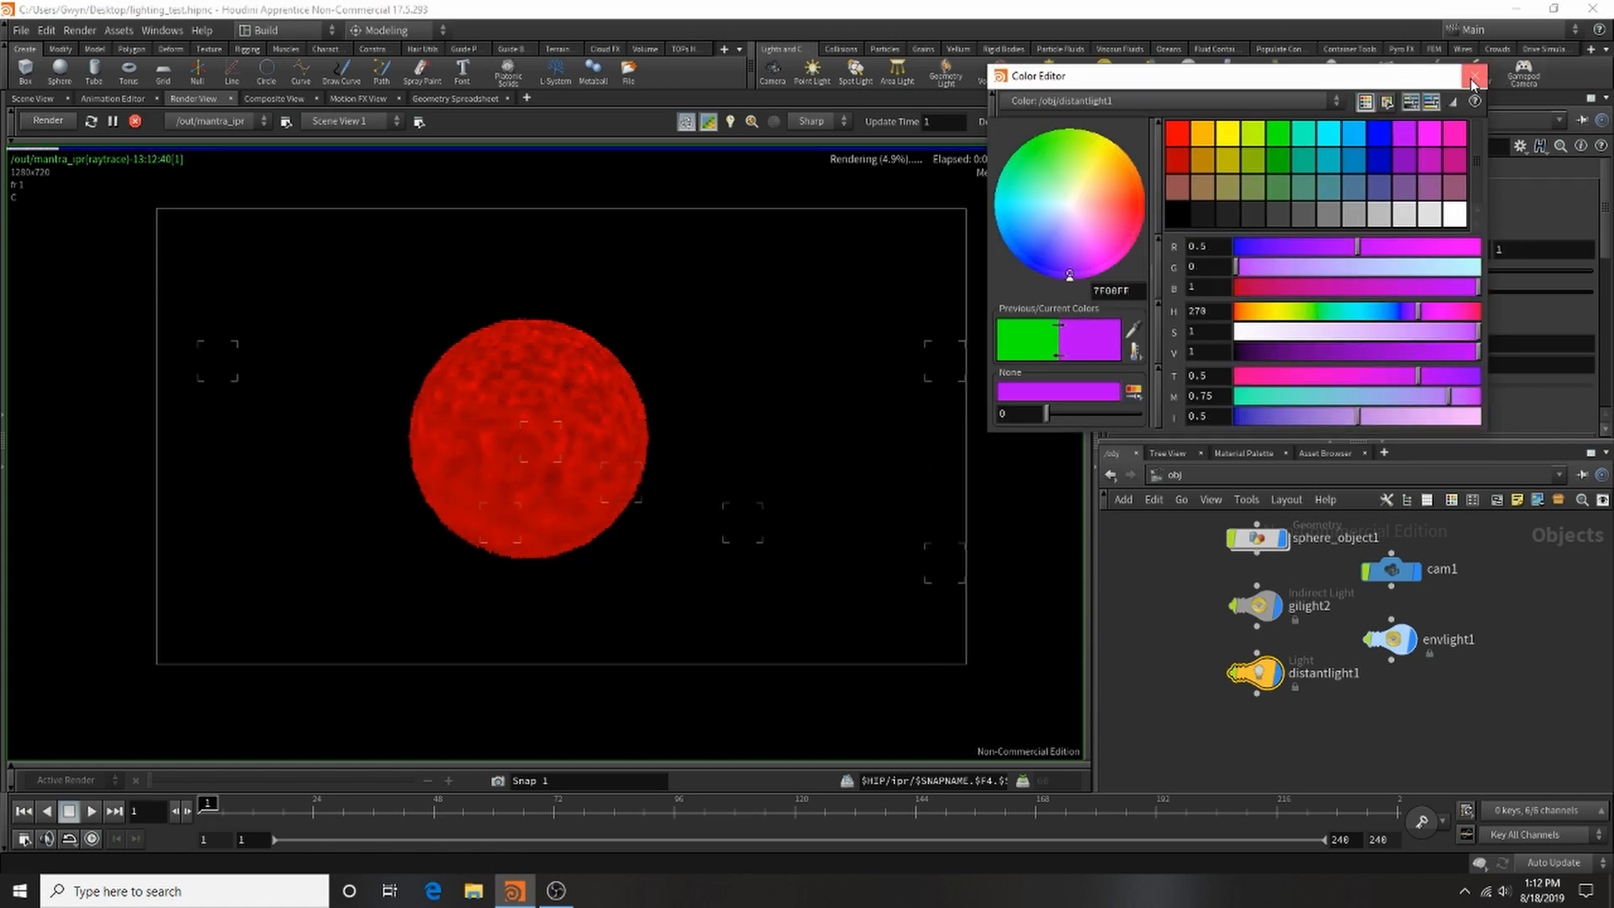
{"action": "left_click", "coordinate": [1471, 78]}
Step: Change the GI light's colour to pale pink with RGB values 1, 0.72, 0.72
{"action": "left_click", "coordinate": [1255, 606]}
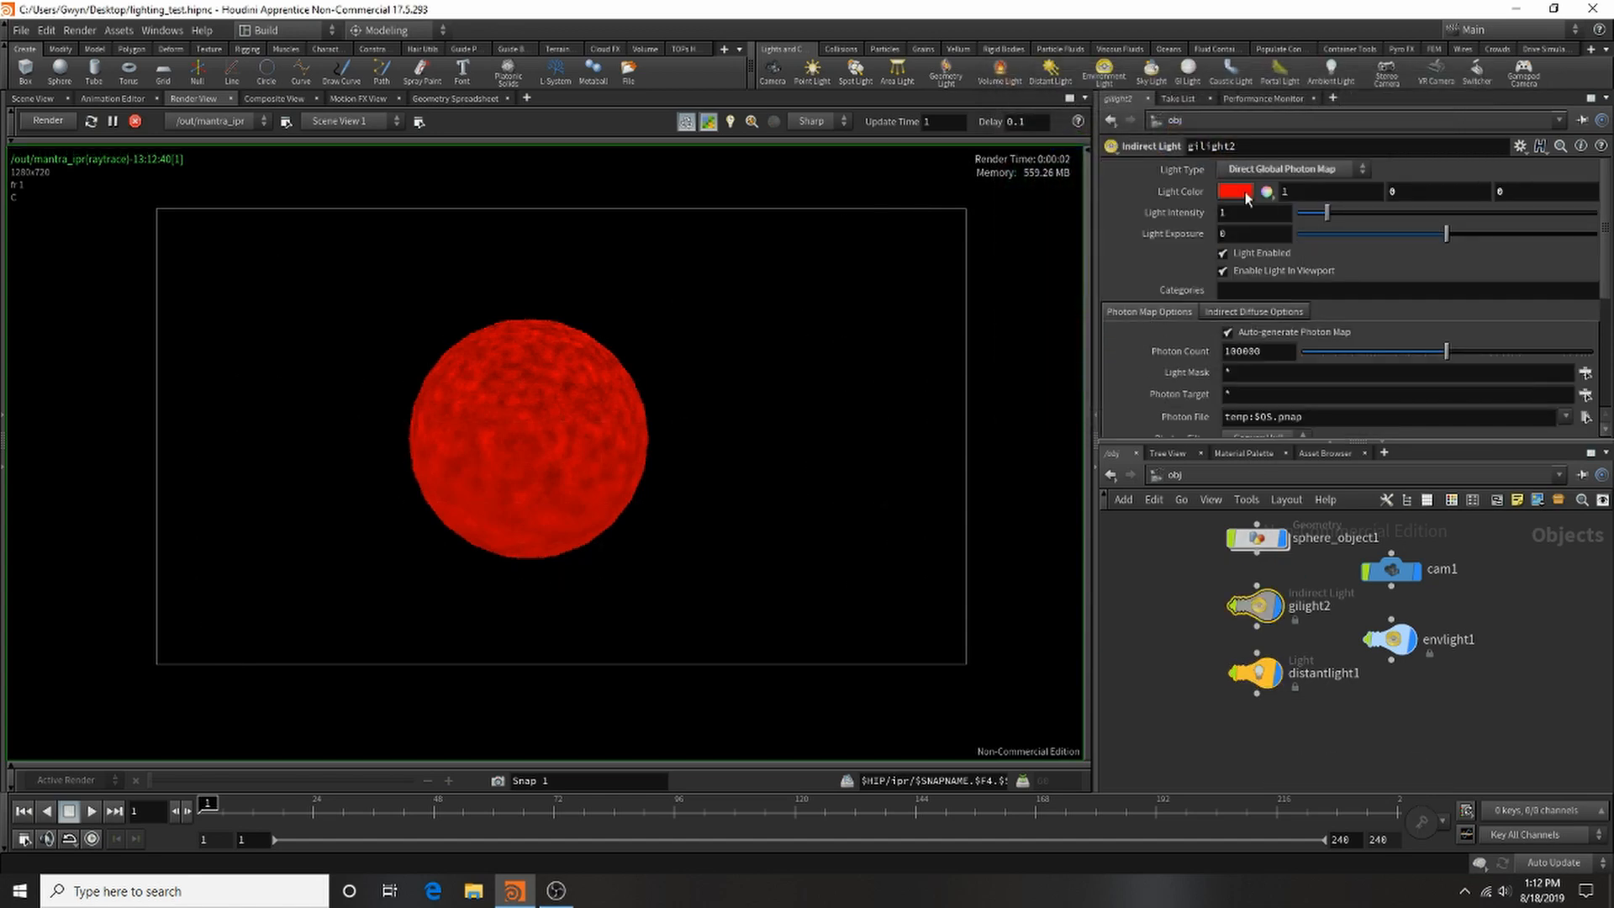
{"action": "left_click", "coordinate": [1244, 191]}
{"action": "left_click", "coordinate": [1304, 330]}
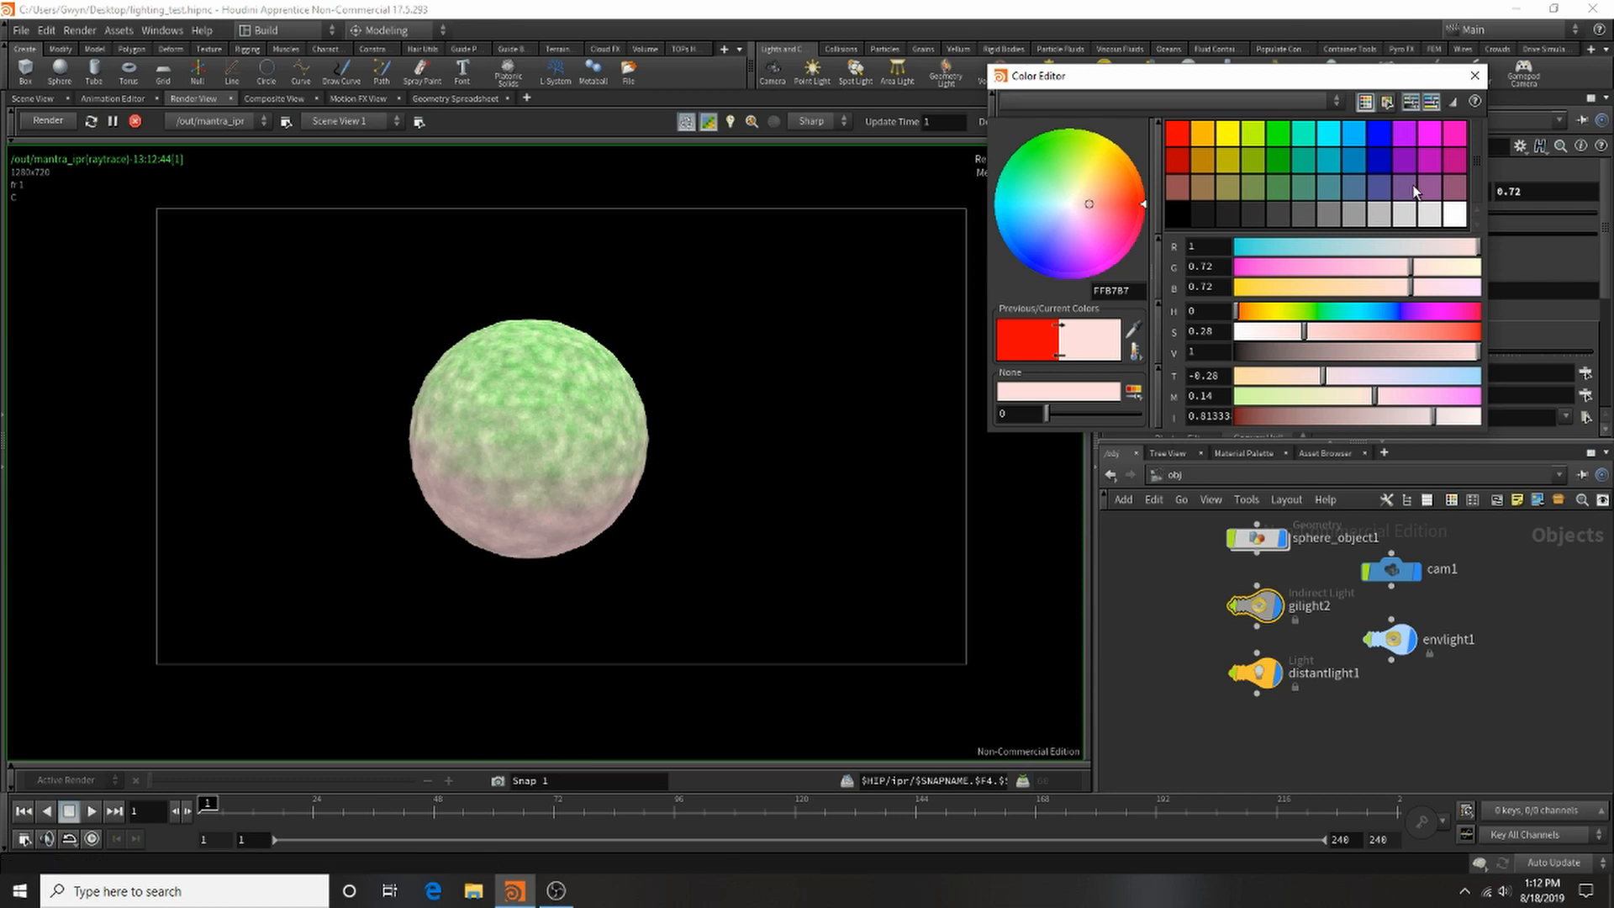
{"action": "left_click", "coordinate": [1474, 75]}
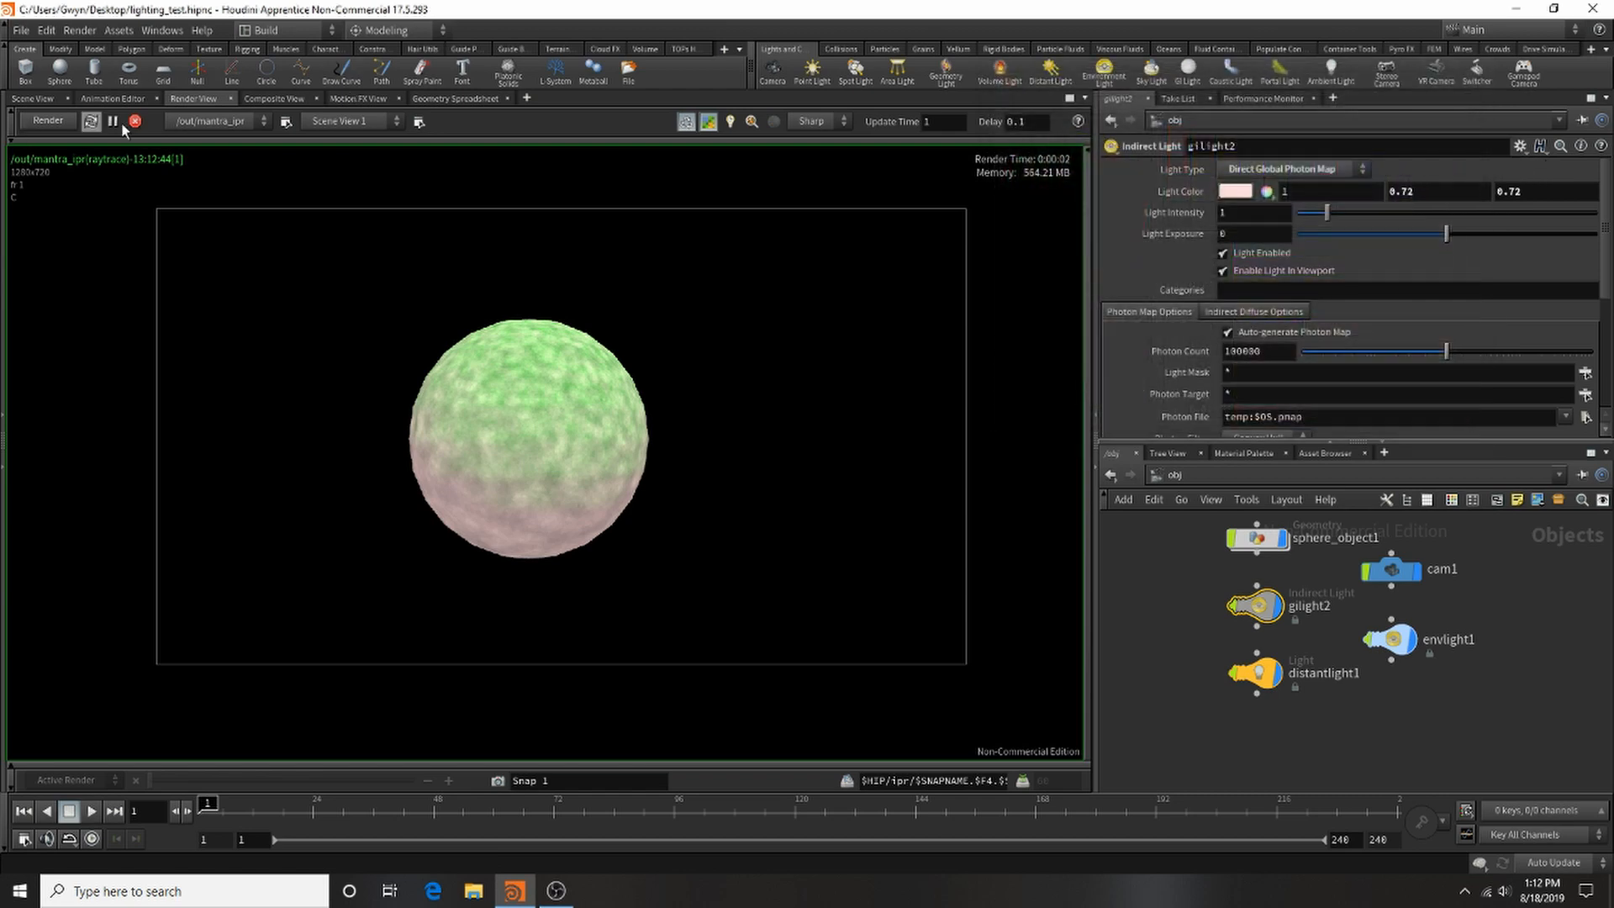
Step: Delete the GI light, the distant light and the environment light, leaving the sphere and camera in the scene
{"action": "left_click", "coordinate": [32, 99]}
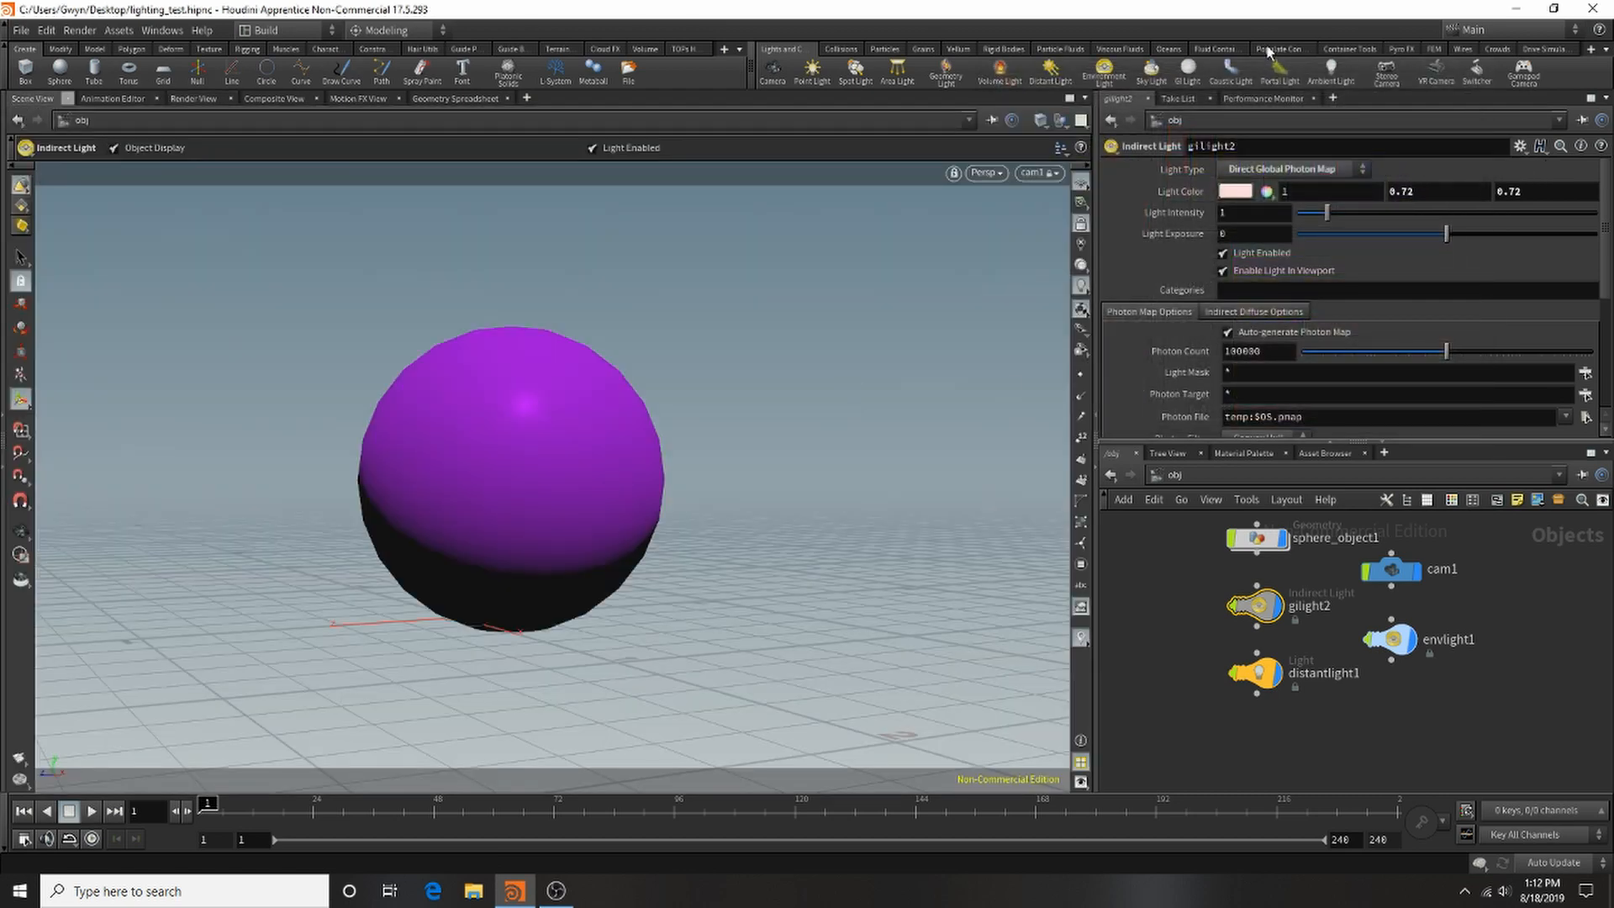
{"action": "scroll", "coordinate": [1236, 588], "scroll_direction": "up", "scroll_amount": 2}
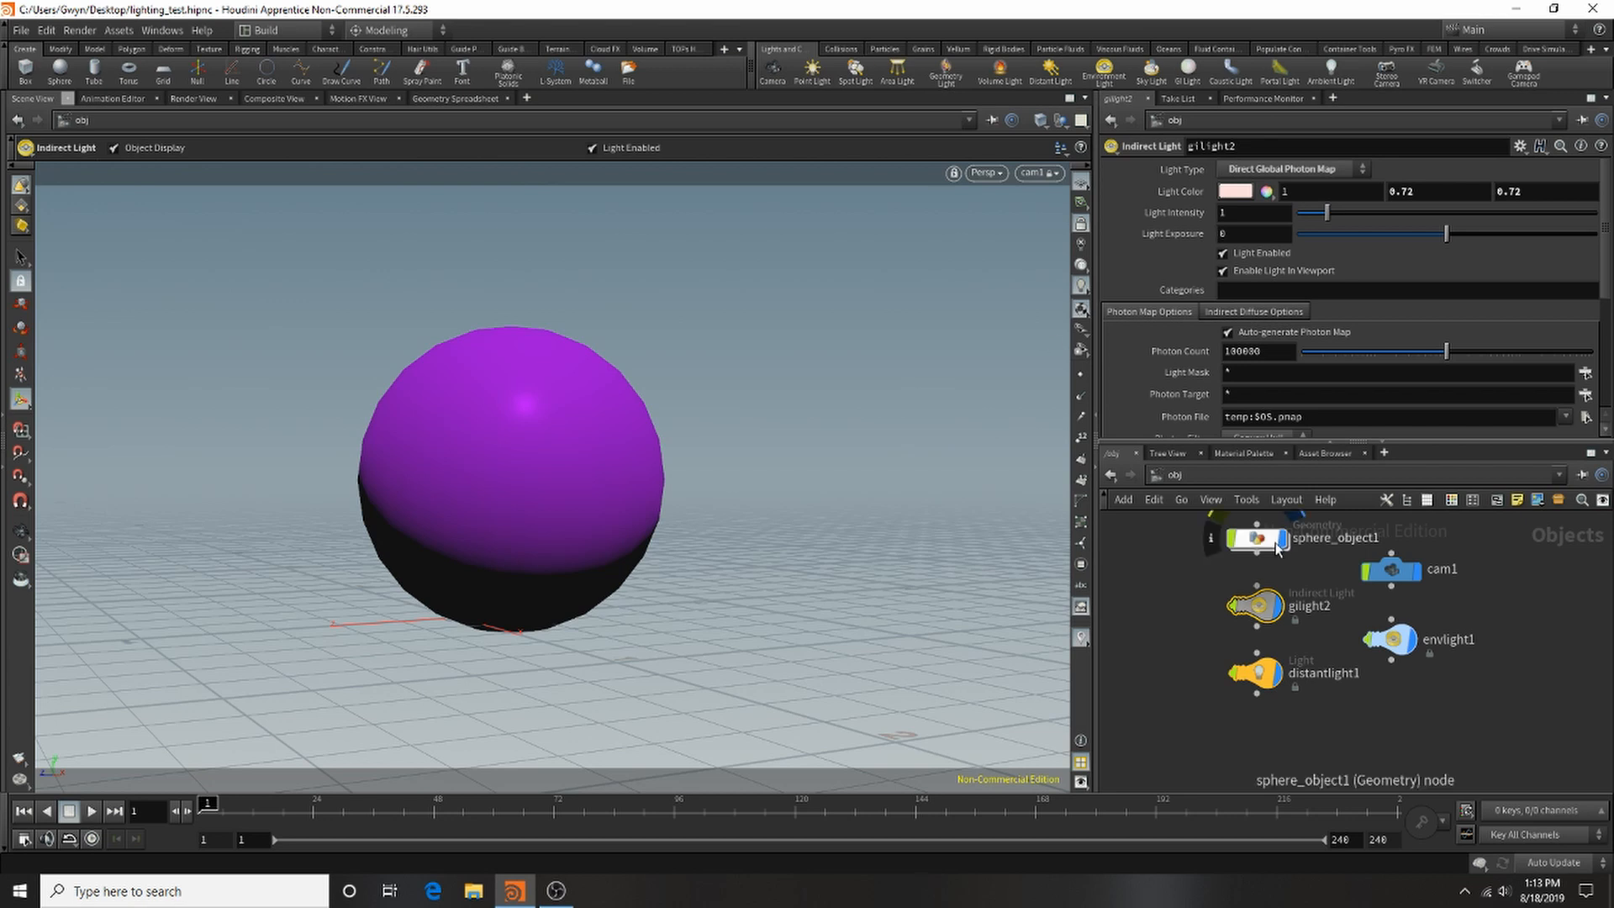
{"action": "left_click_drag", "start_coordinate": [1185, 596], "coordinate": [1512, 740]}
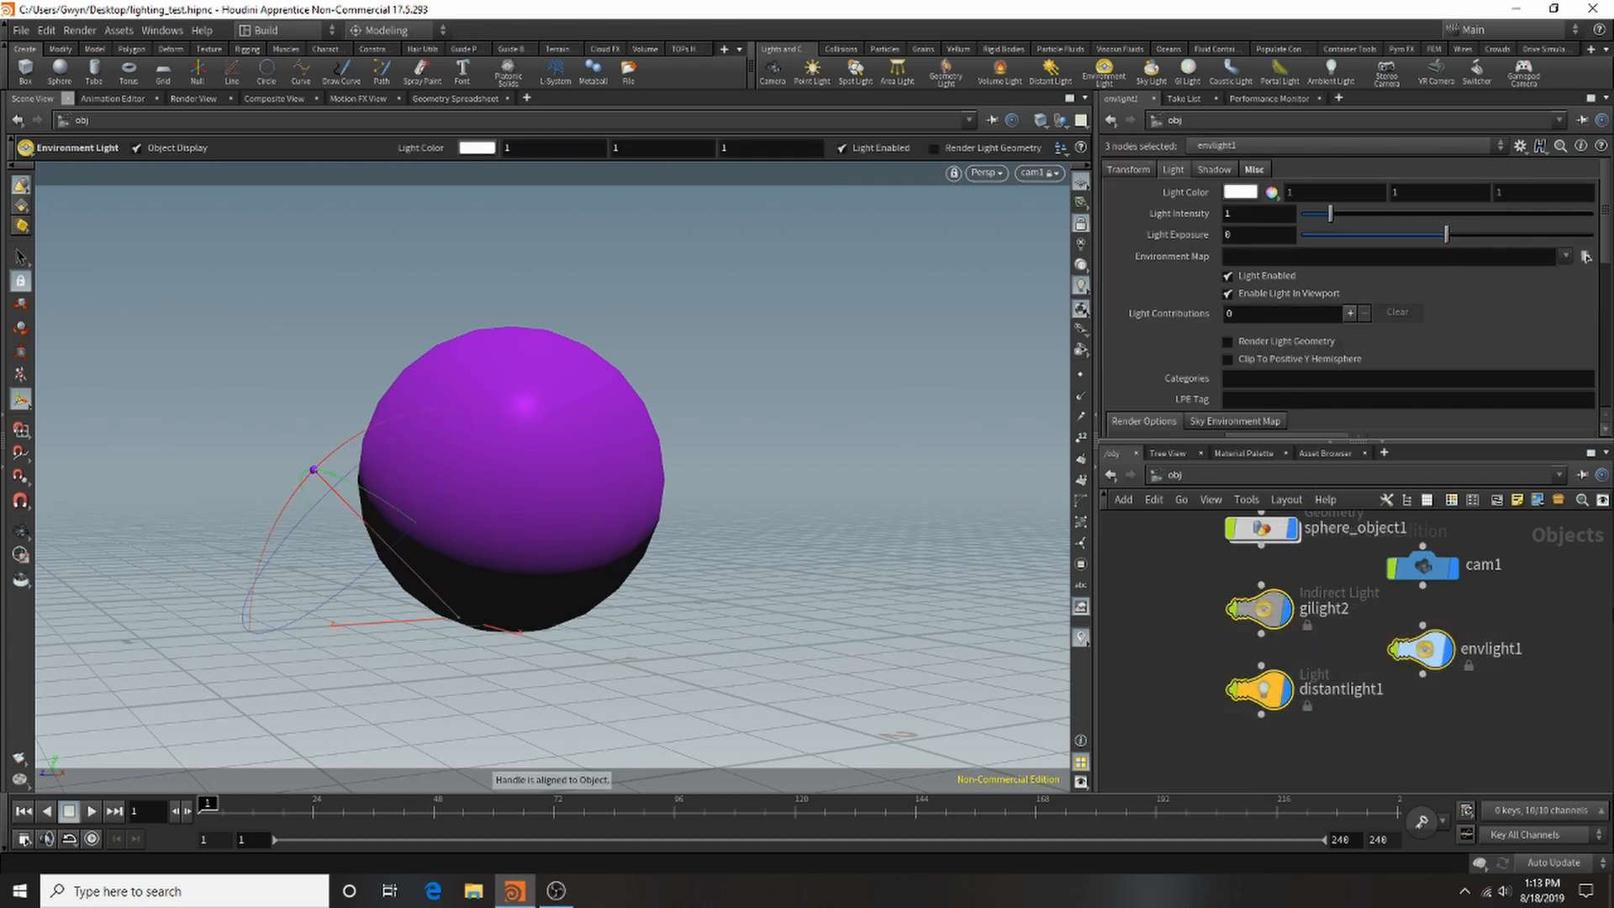
{"action": "left_click", "coordinate": [1248, 626]}
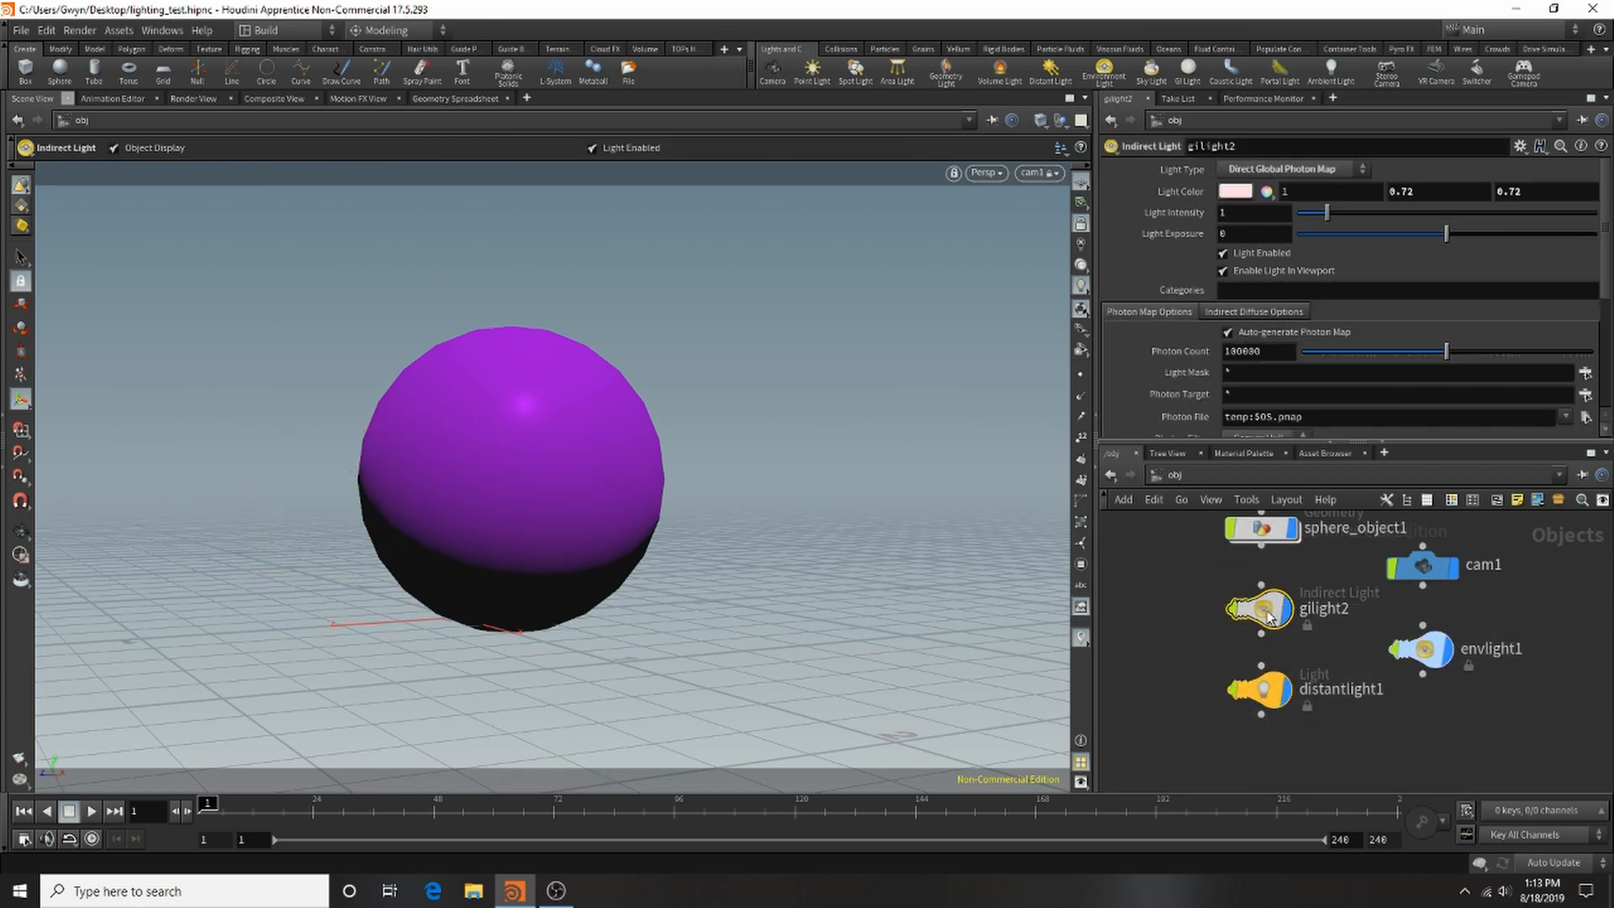
{"action": "key", "text": "Delete"}
{"action": "left_click", "coordinate": [1274, 688]}
{"action": "key", "text": "Delete"}
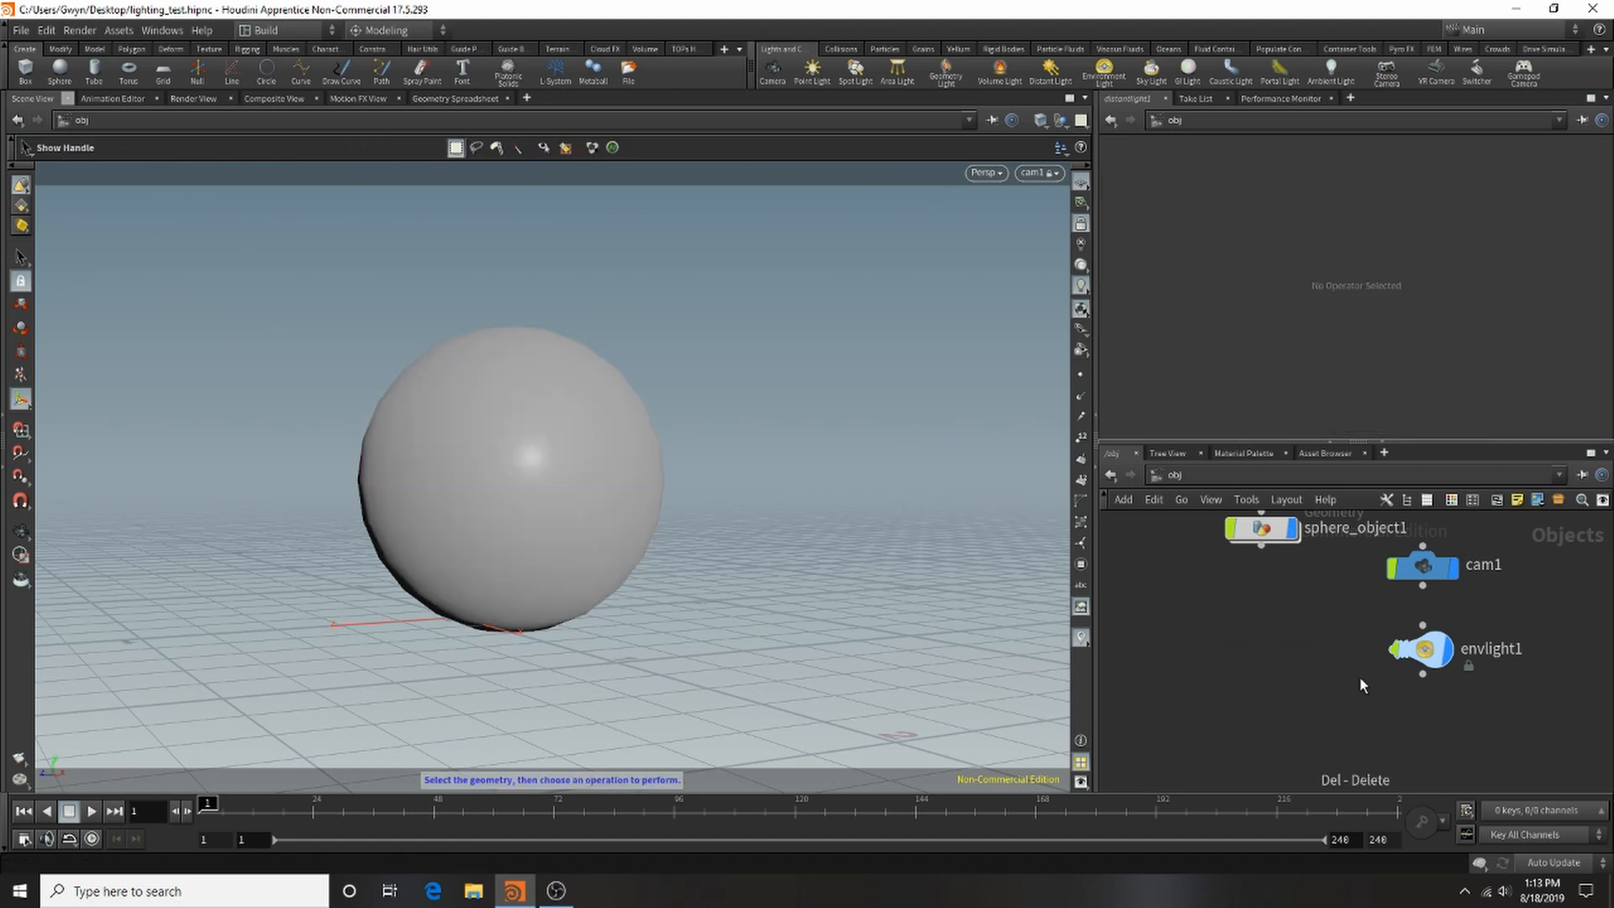
{"action": "left_click", "coordinate": [1421, 648]}
{"action": "key", "text": "Delete"}
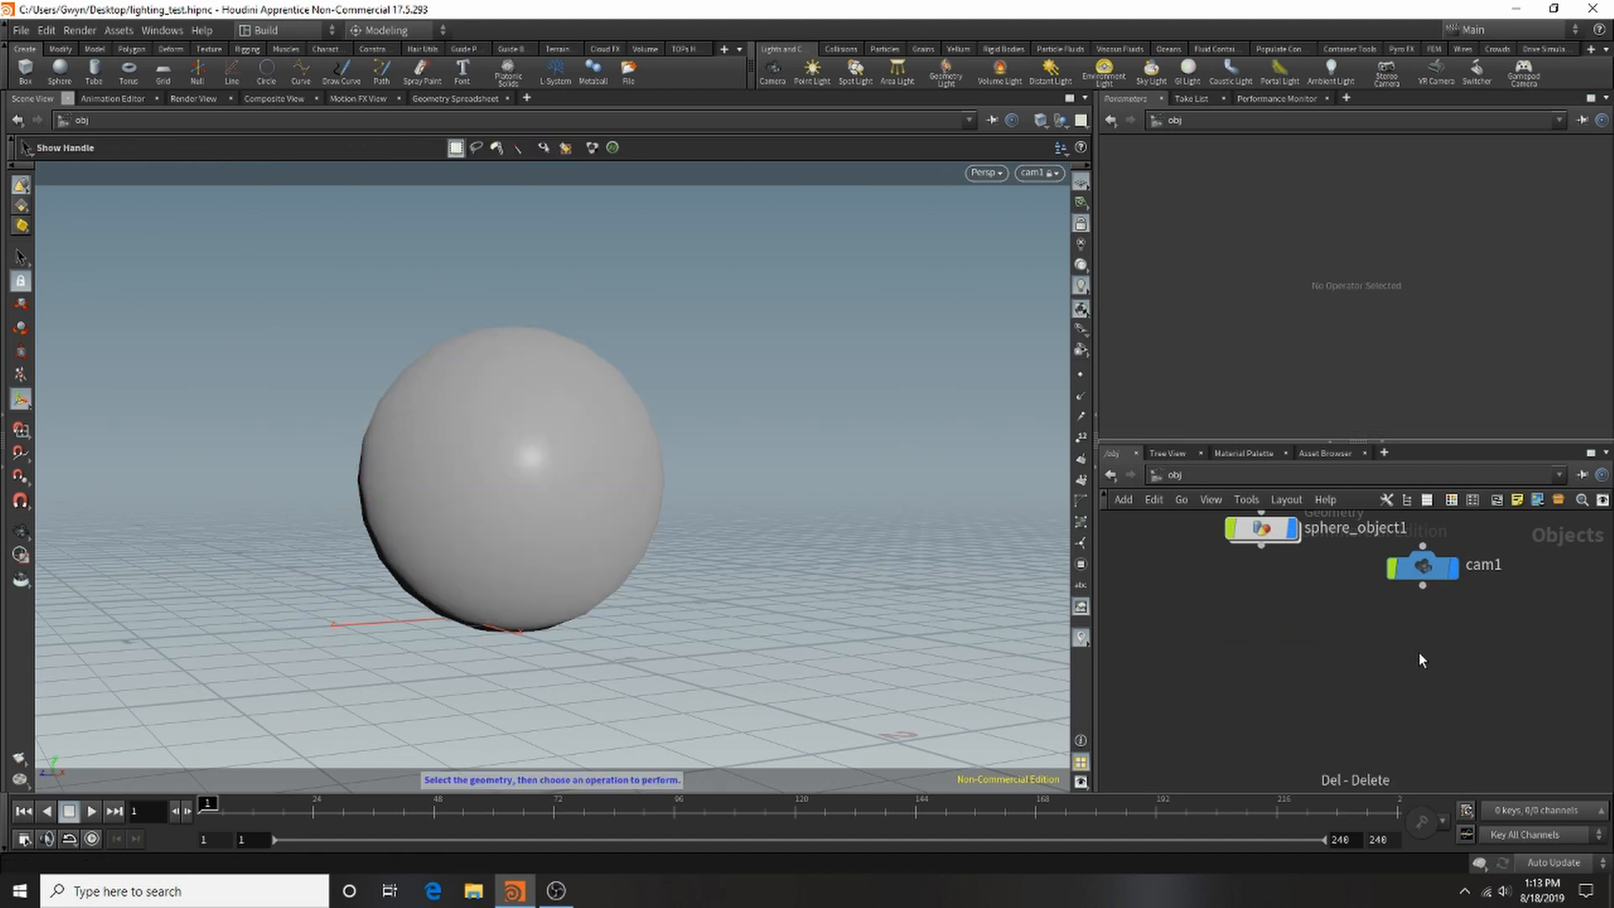
Step: Create a geometry light from the sphere object and lay out the network nodes
{"action": "left_click", "coordinate": [1256, 528]}
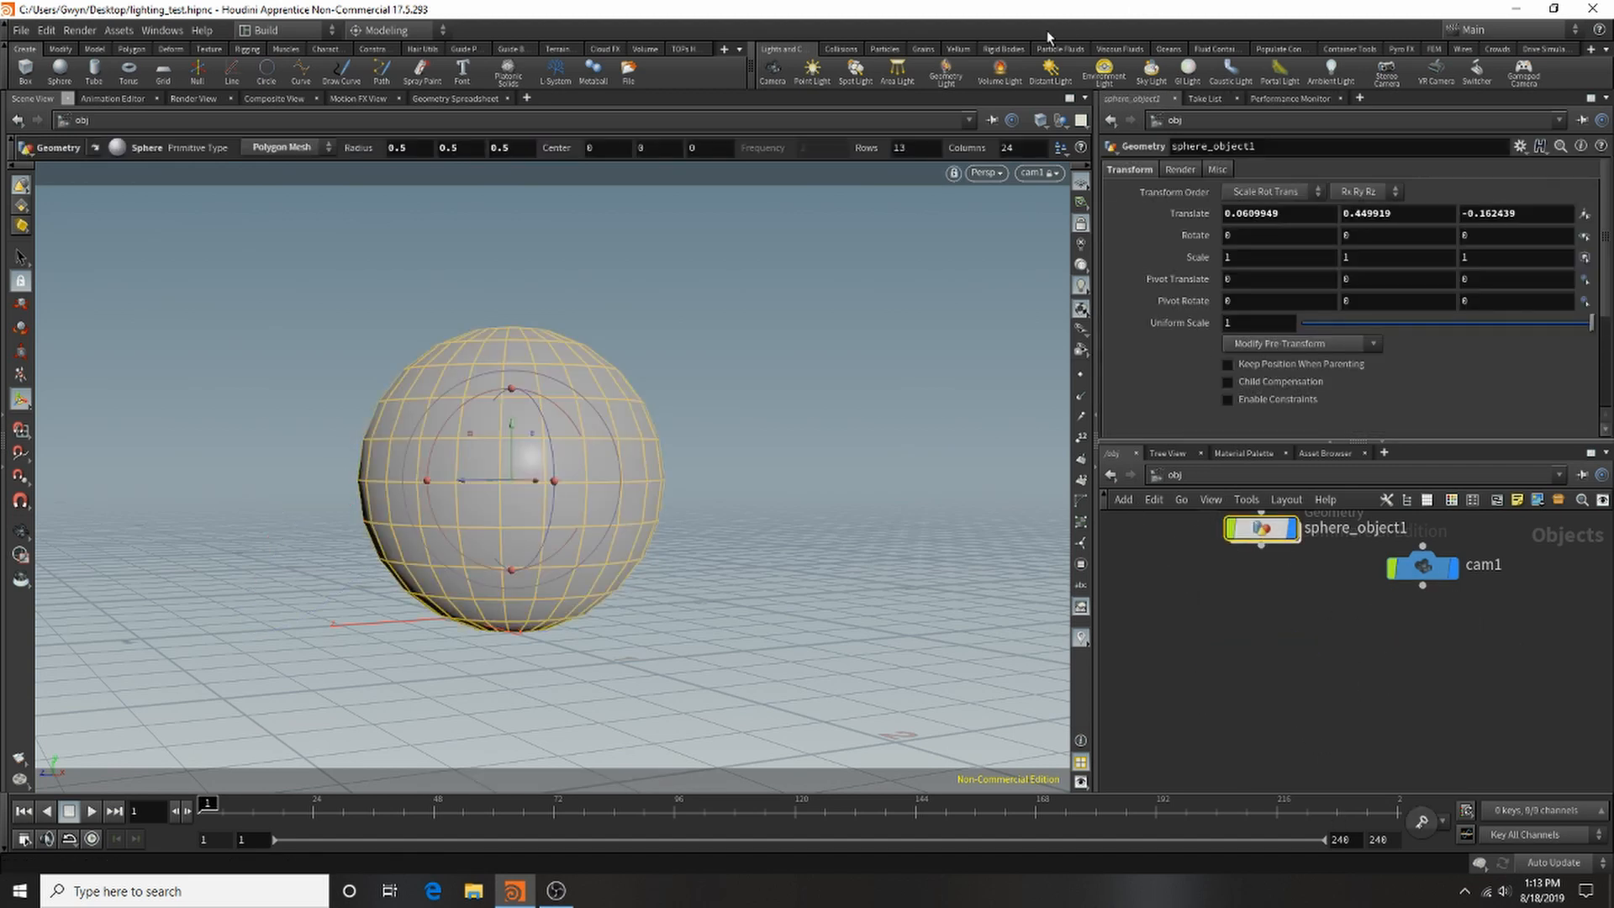
{"action": "left_click", "coordinate": [945, 72]}
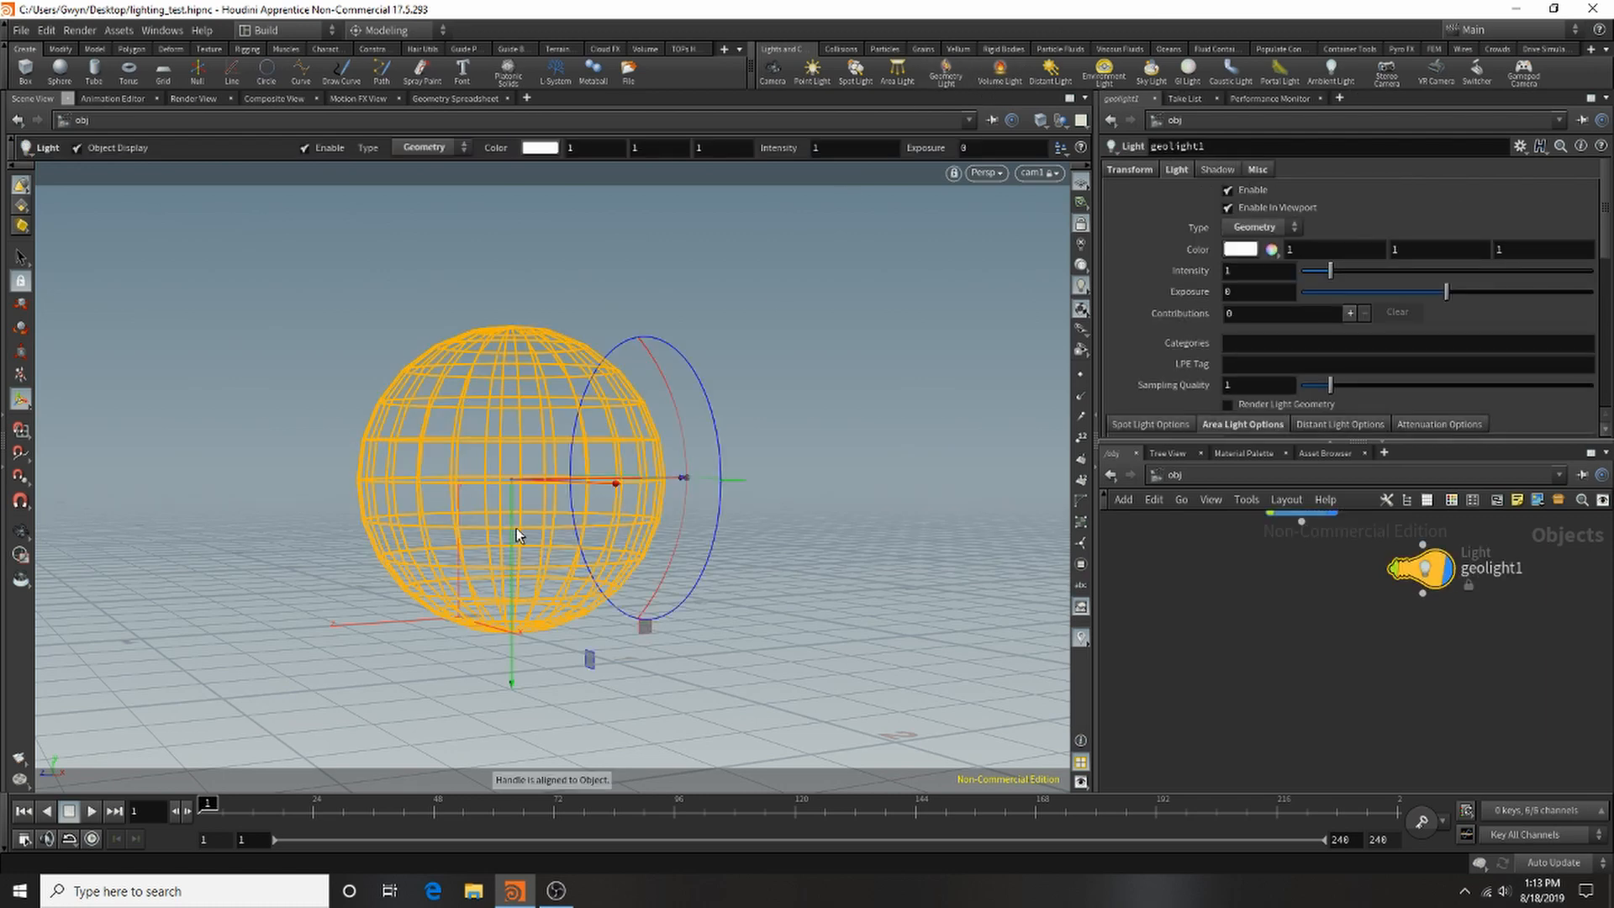
{"action": "key", "text": "h"}
{"action": "left_click", "coordinate": [1308, 649]}
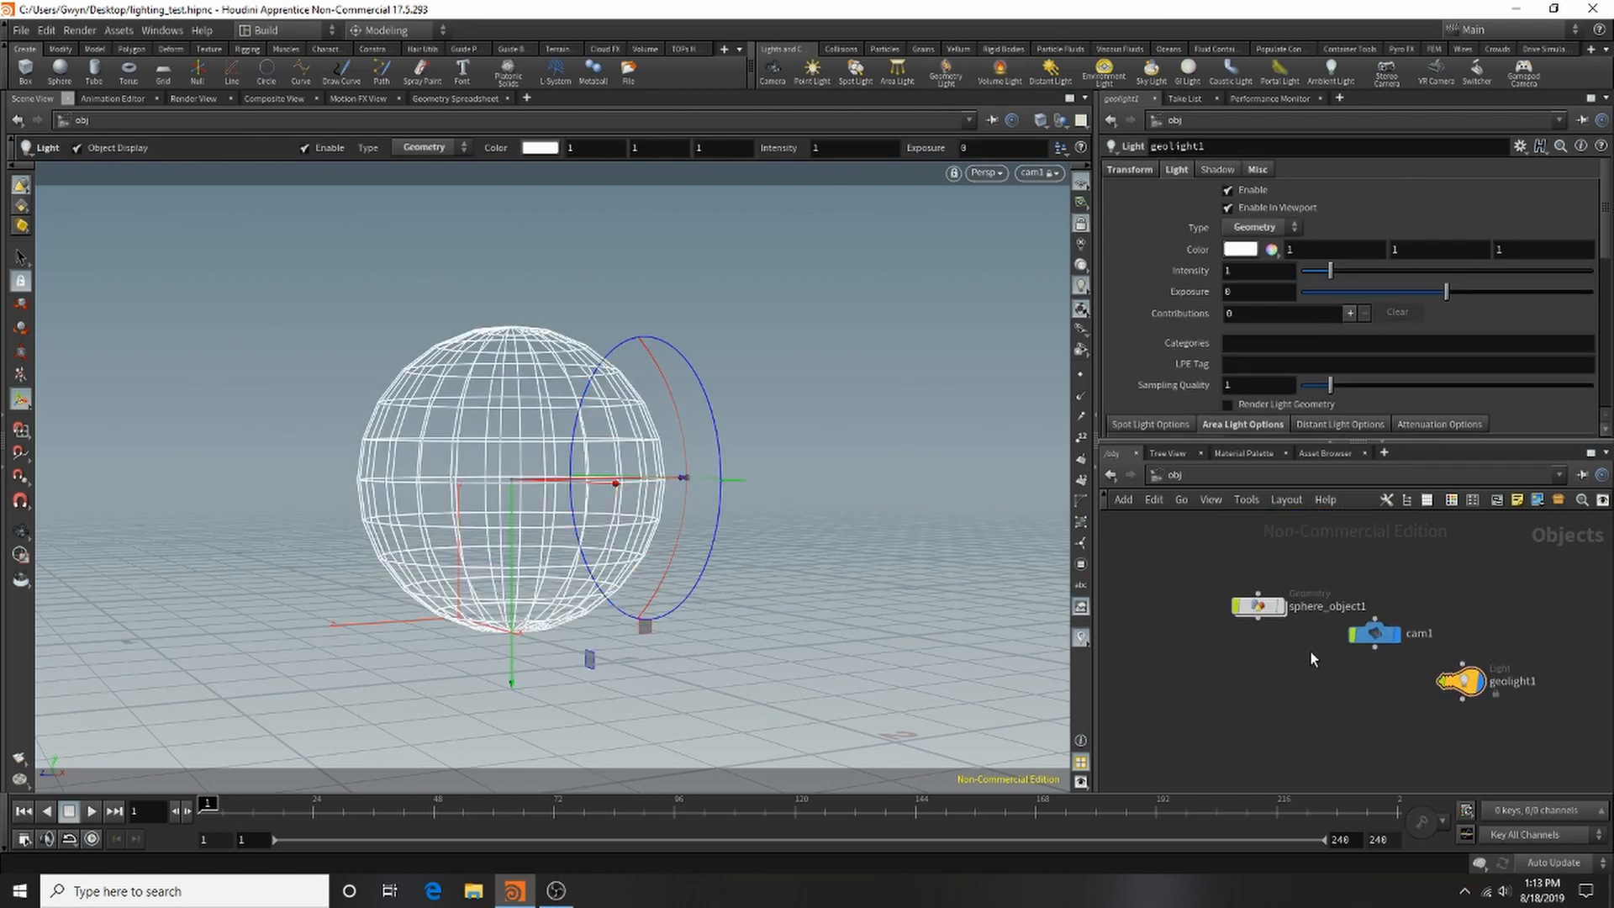
{"action": "key", "text": "l"}
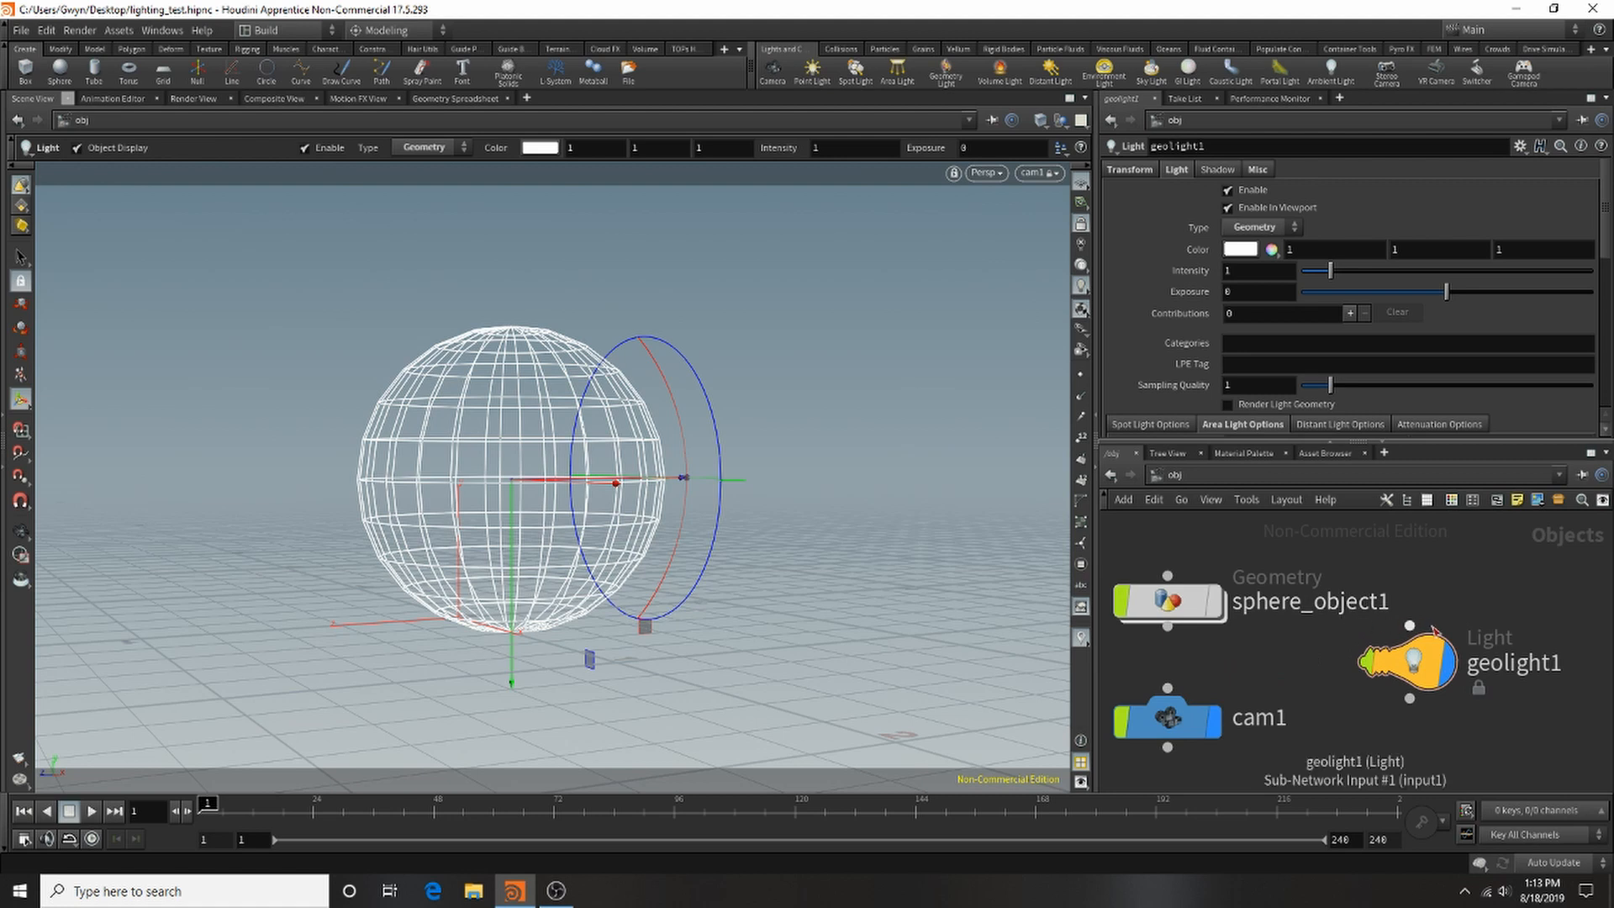
Step: Render the scene with the geometry light and return to the scene view
{"action": "left_click", "coordinate": [180, 100]}
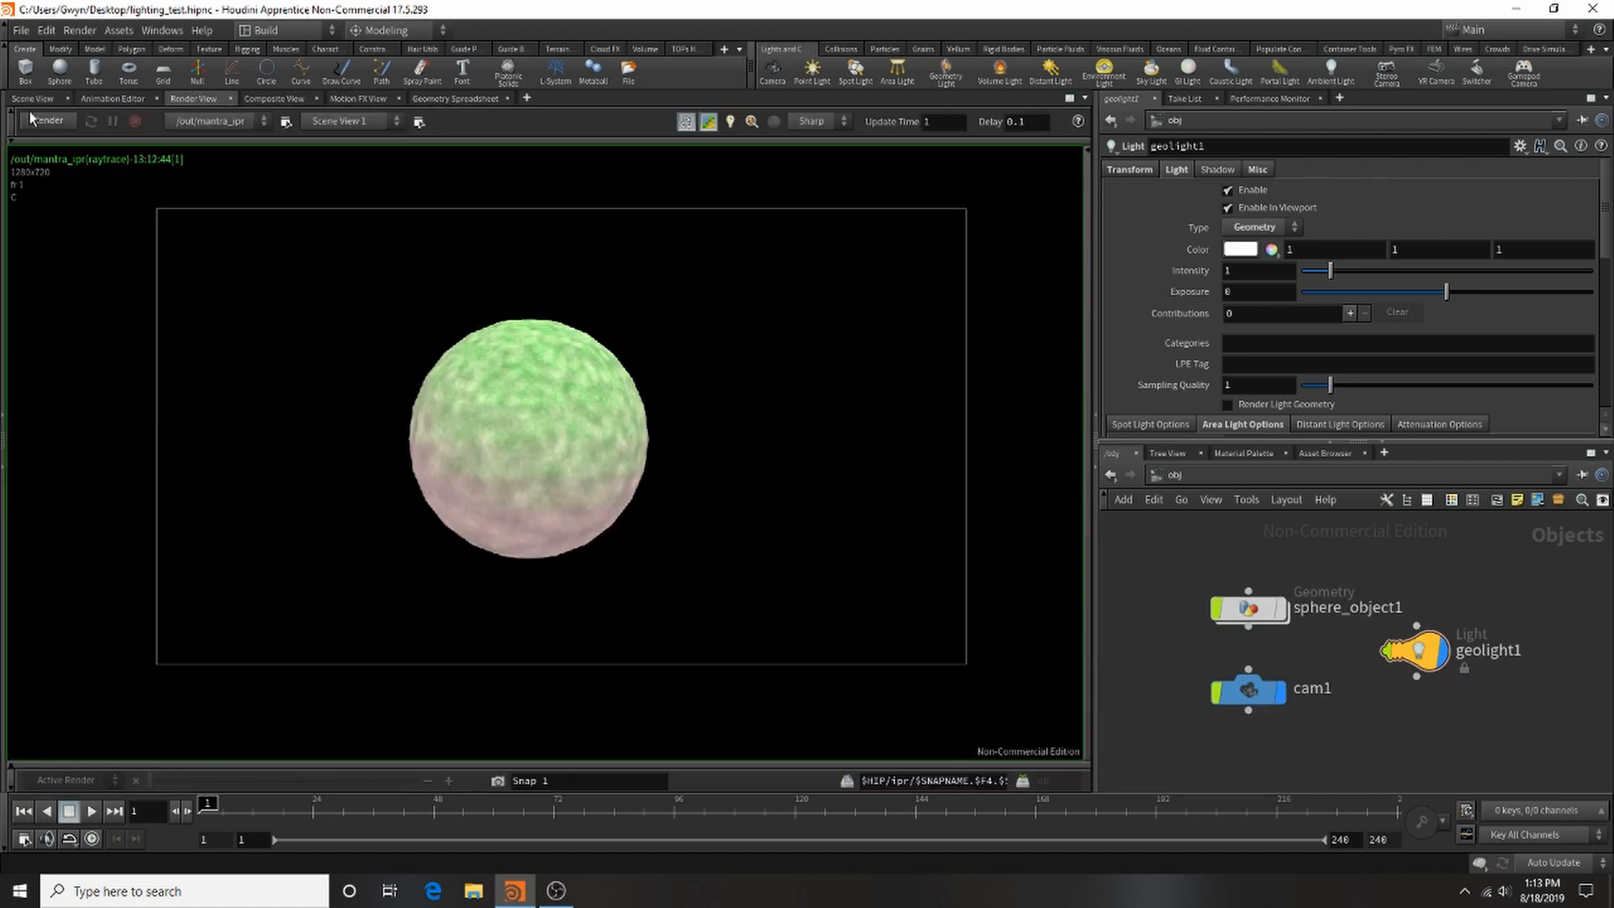
{"action": "left_click", "coordinate": [31, 123]}
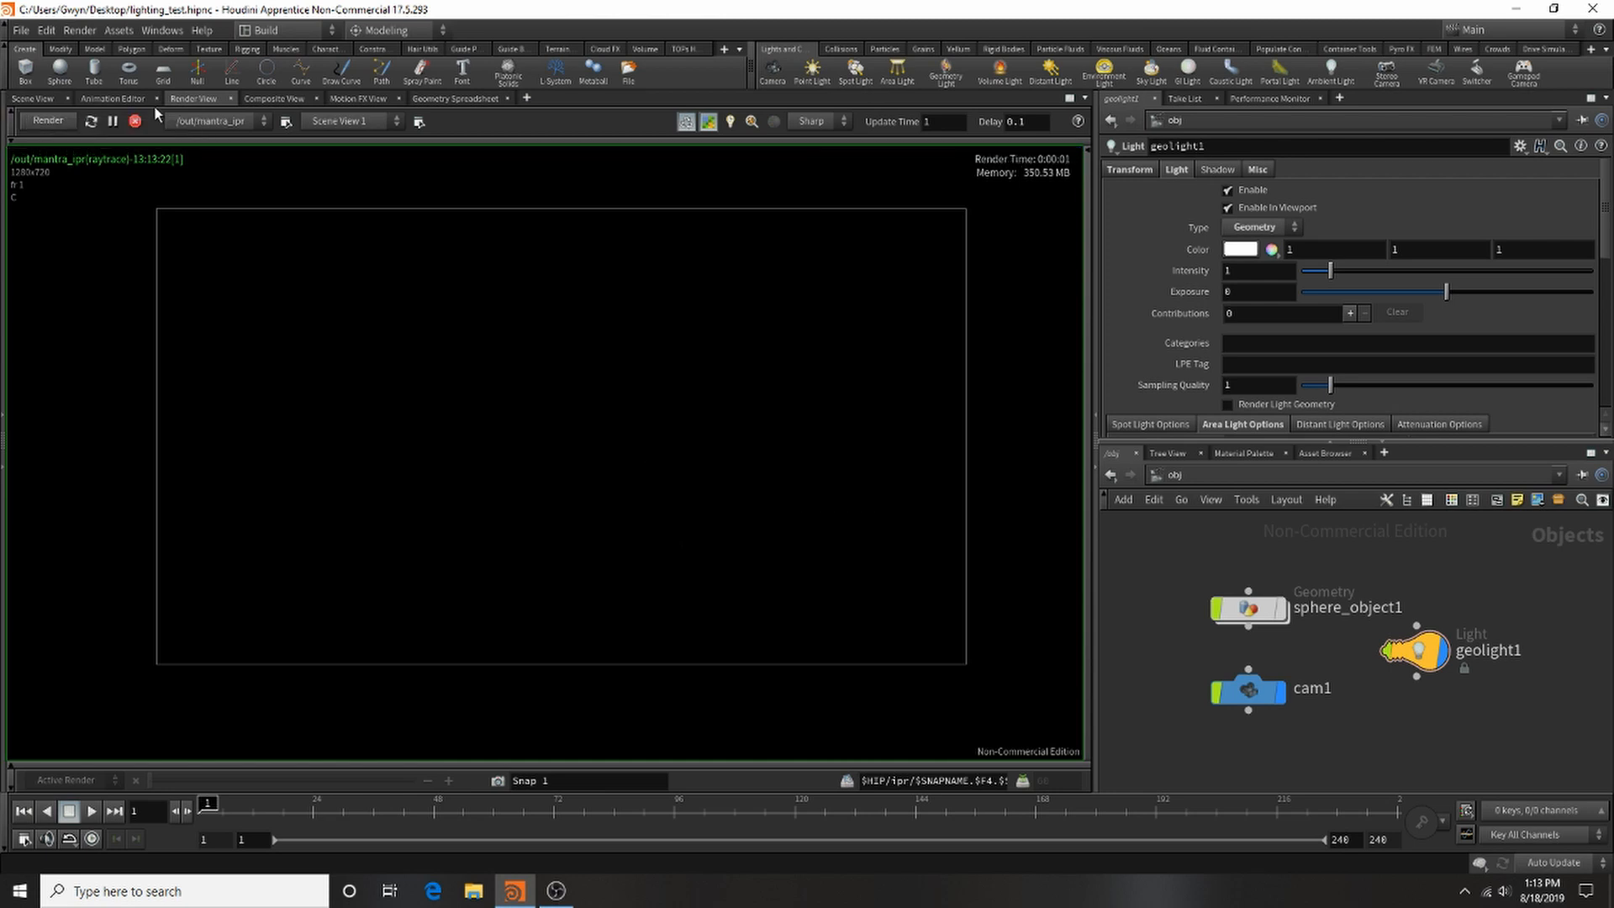
{"action": "left_click", "coordinate": [37, 99]}
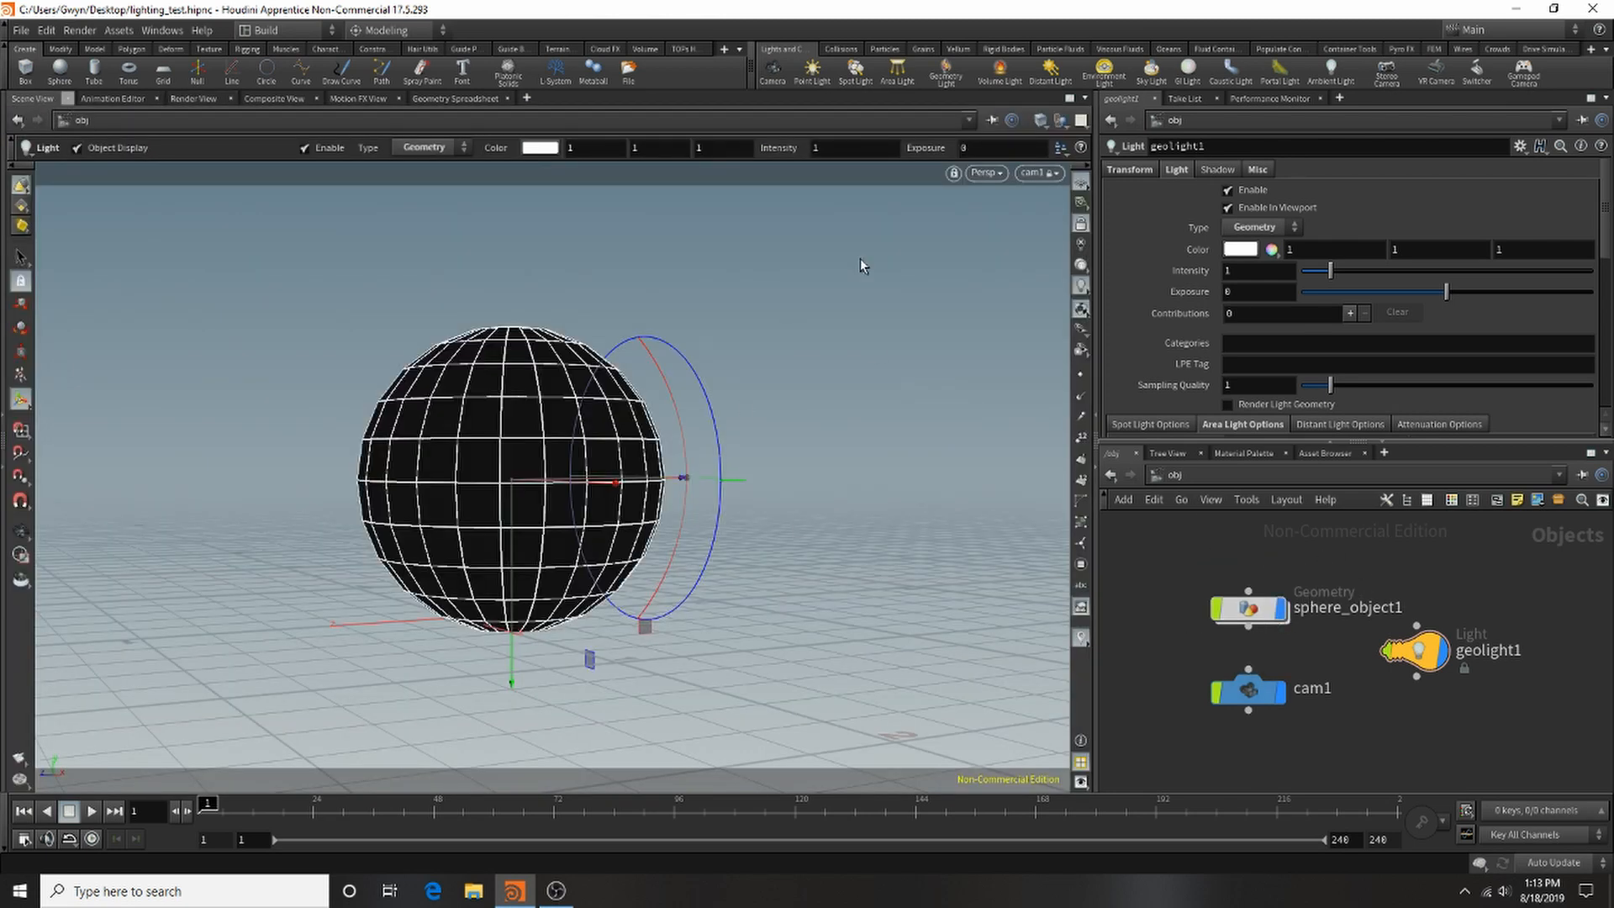
Step: Add the Principled Shader and the Glow material from the material gallery to the scene's materials
{"action": "left_click", "coordinate": [1253, 454]}
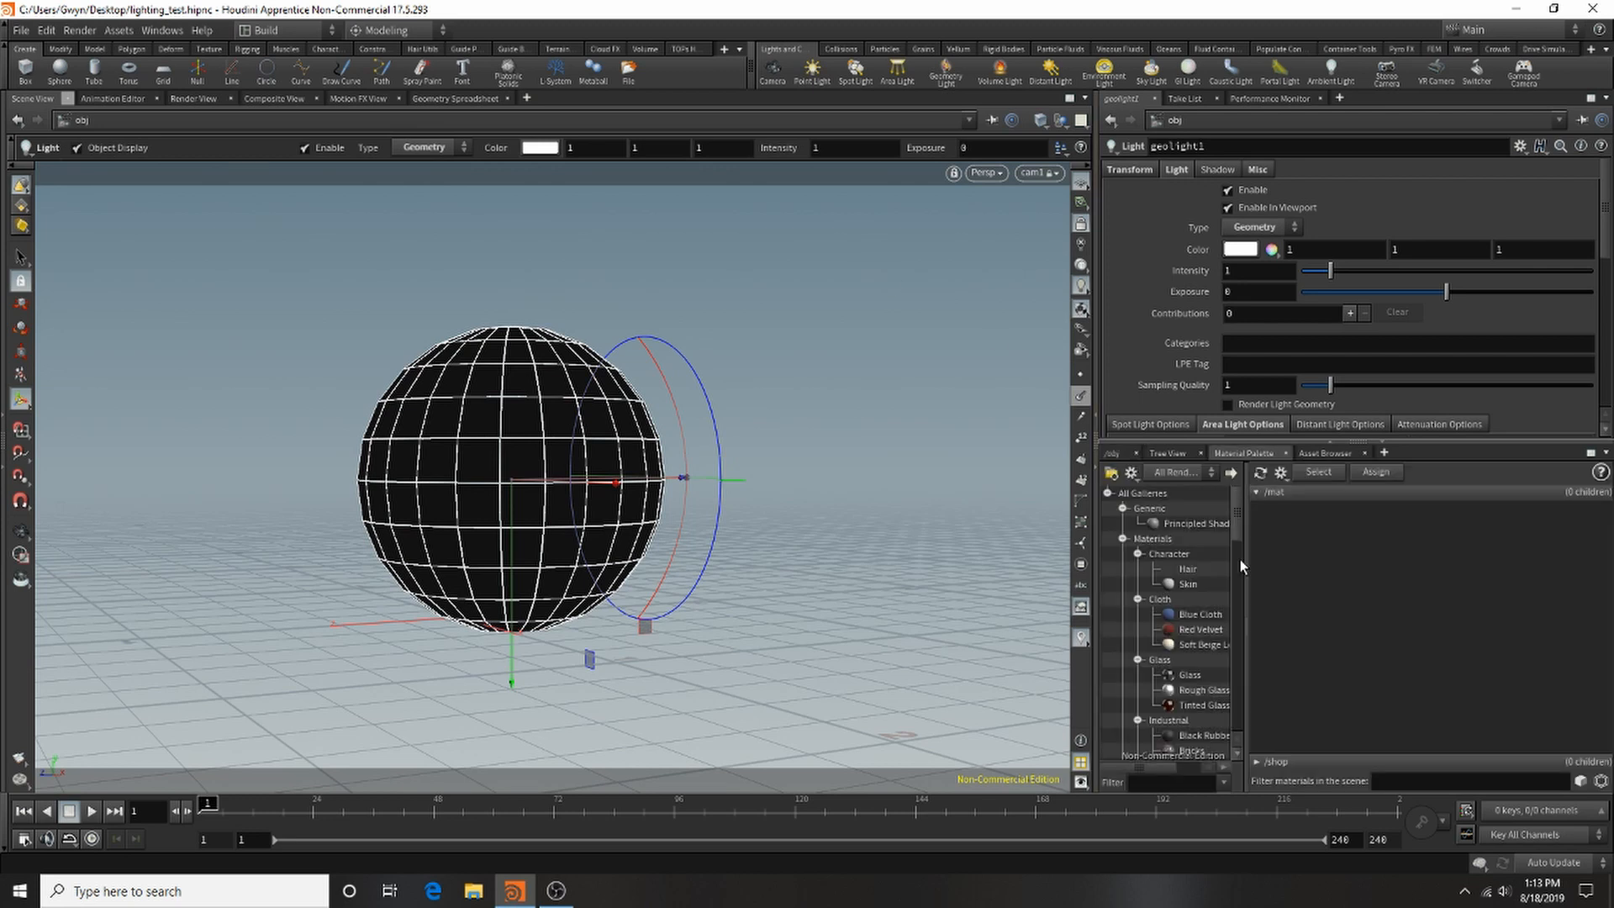
{"action": "left_click", "coordinate": [1111, 454]}
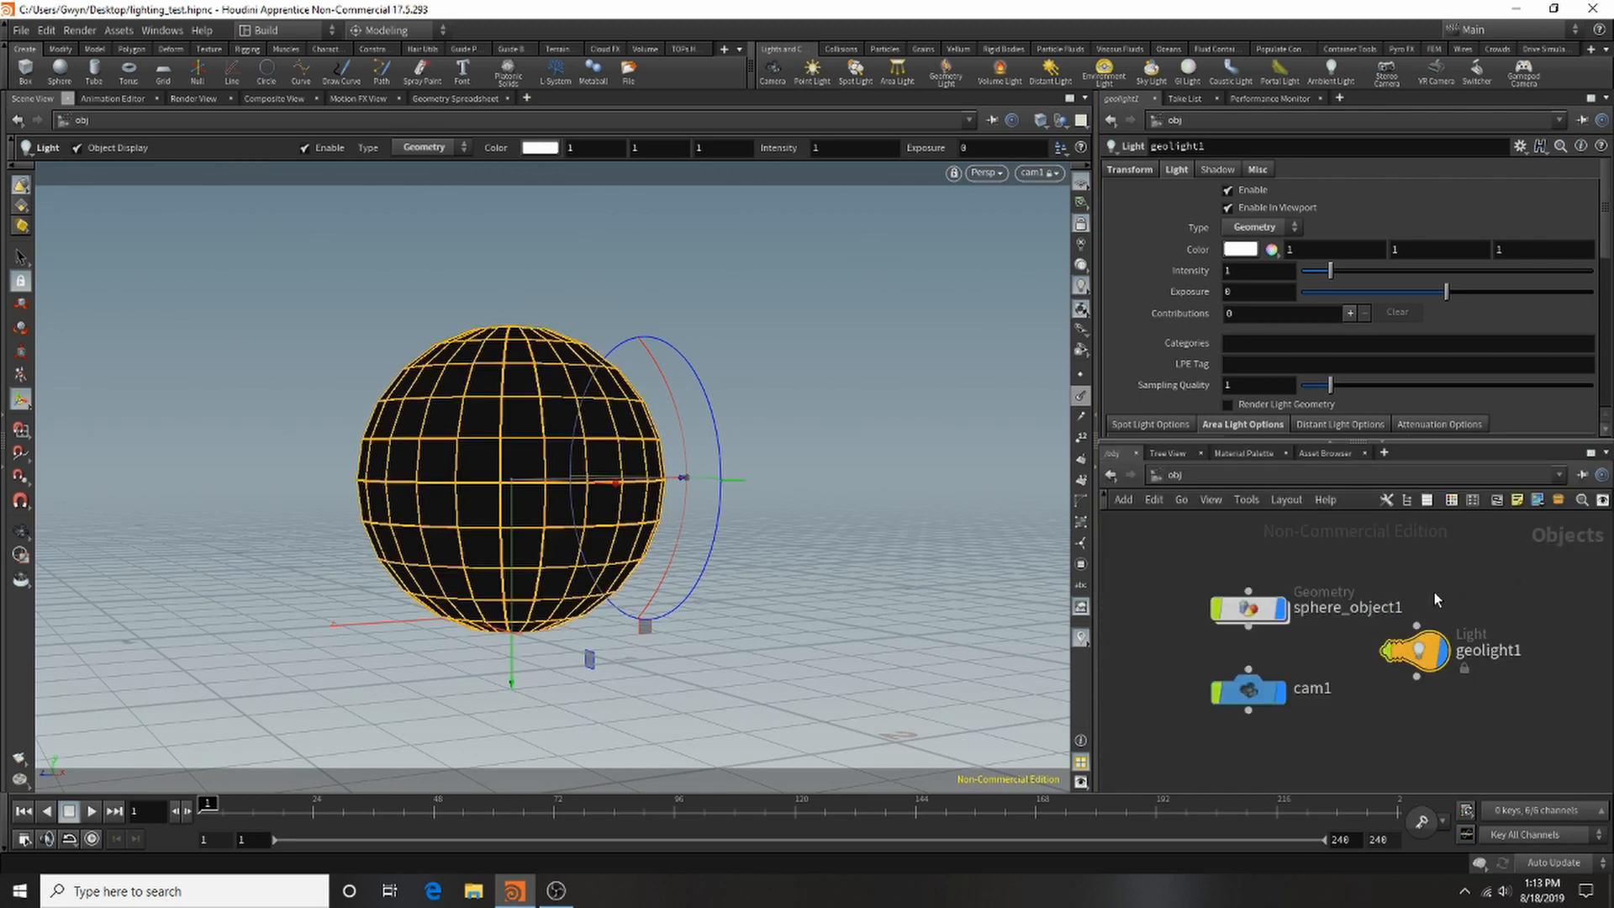
{"action": "scroll", "coordinate": [1381, 331], "scroll_direction": "down", "scroll_amount": 6}
{"action": "scroll", "coordinate": [1381, 331], "scroll_direction": "up", "scroll_amount": 2}
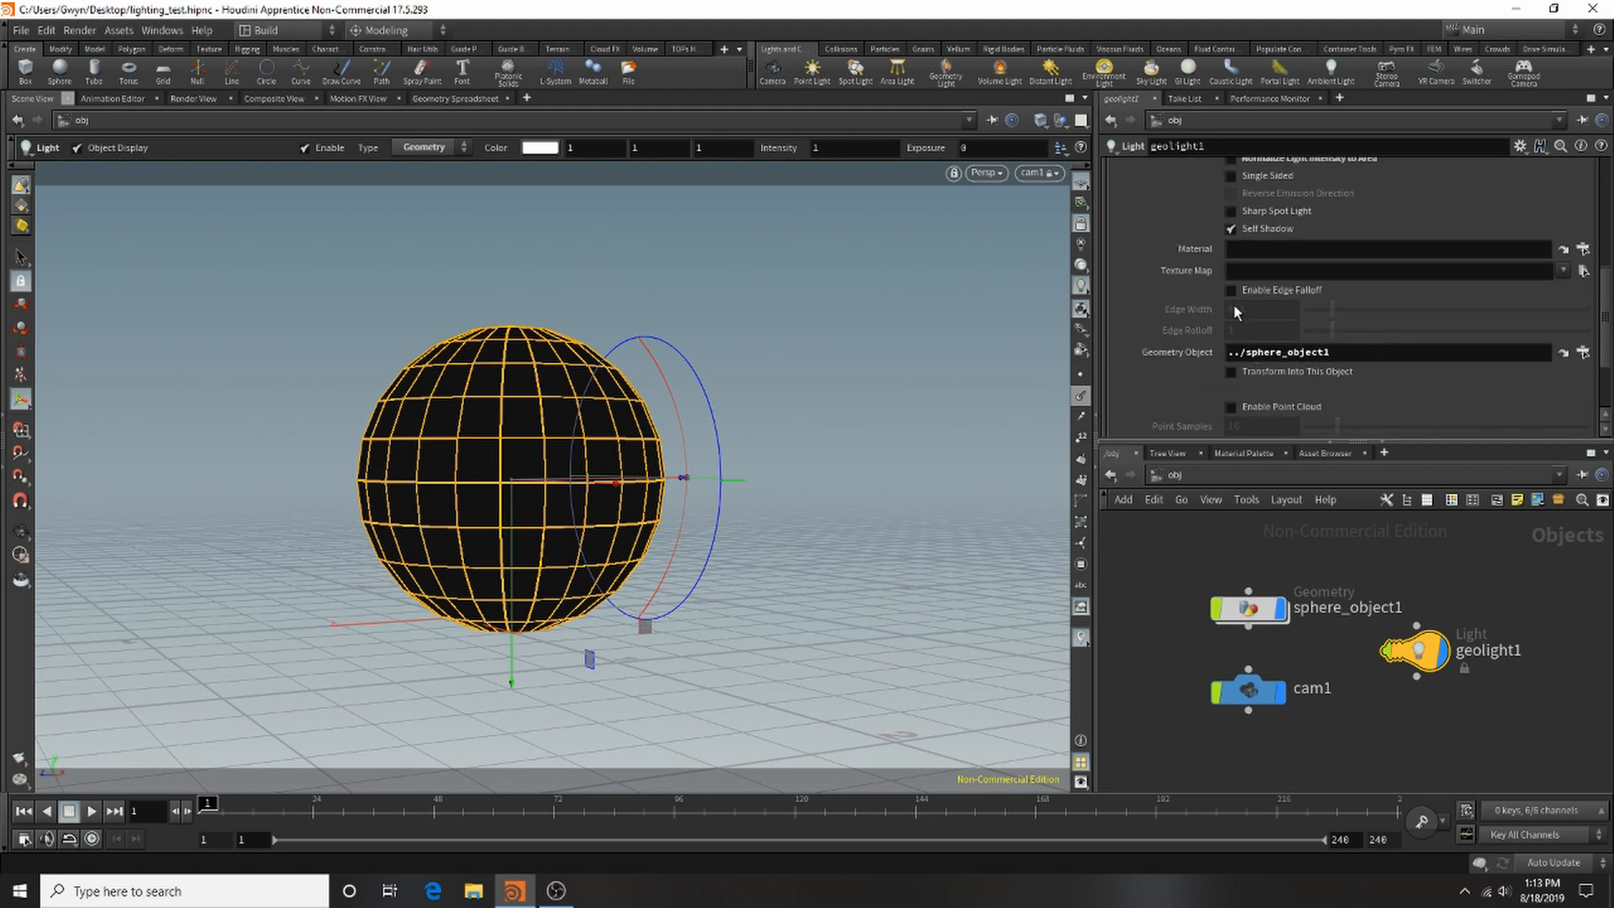
{"action": "left_click", "coordinate": [1266, 454]}
{"action": "scroll", "coordinate": [1177, 639], "scroll_direction": "down", "scroll_amount": 5}
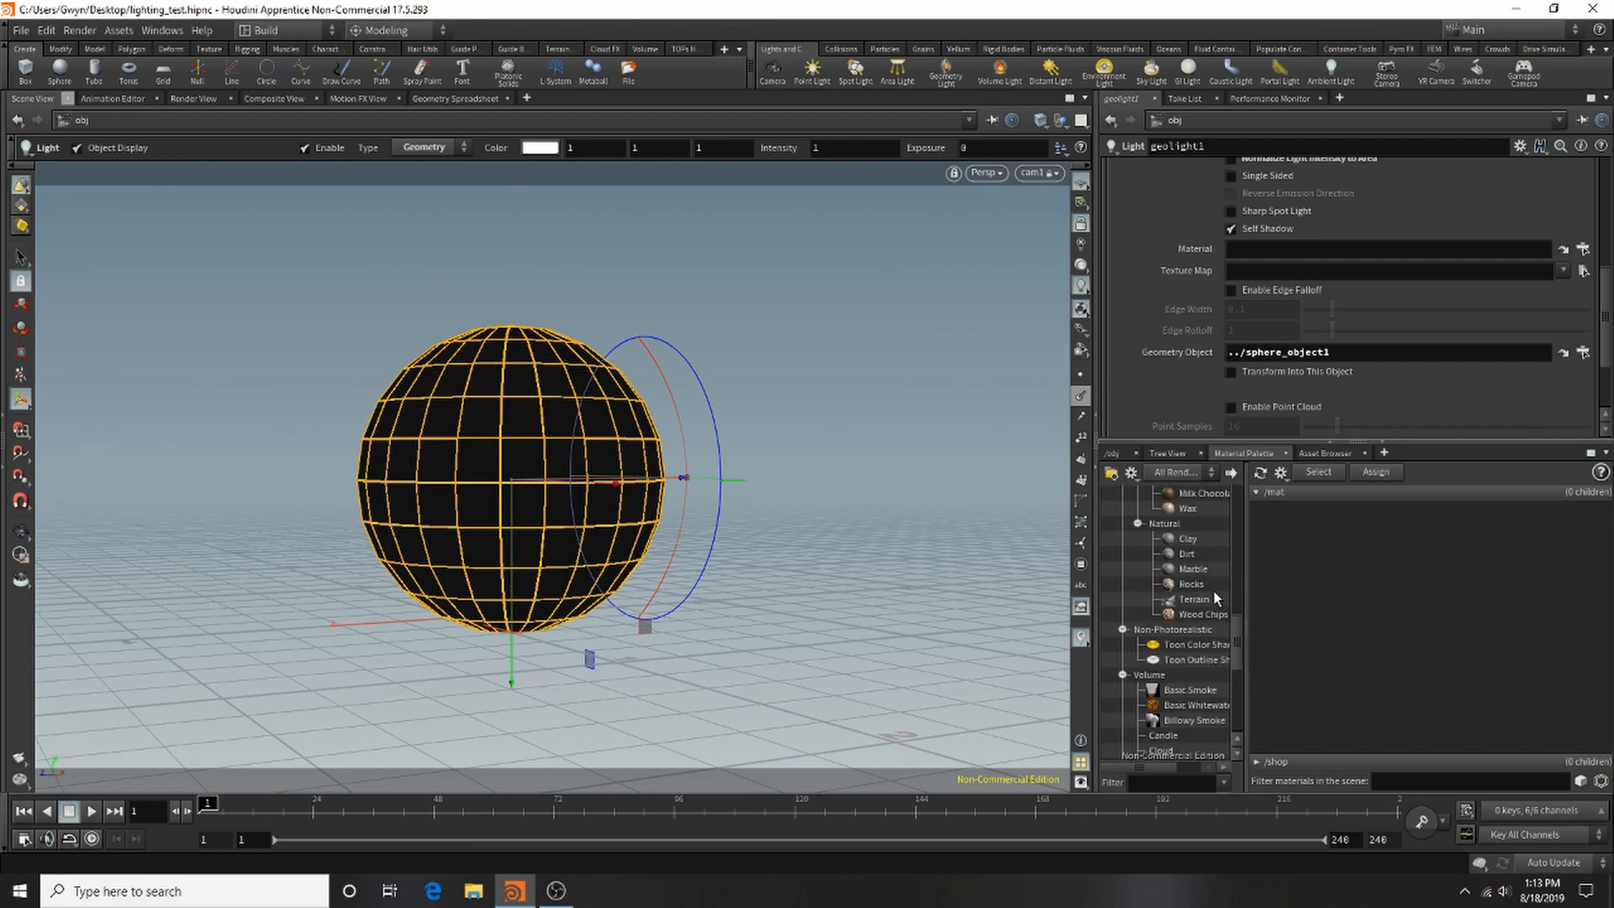
{"action": "scroll", "coordinate": [1213, 589], "scroll_direction": "down", "scroll_amount": 6}
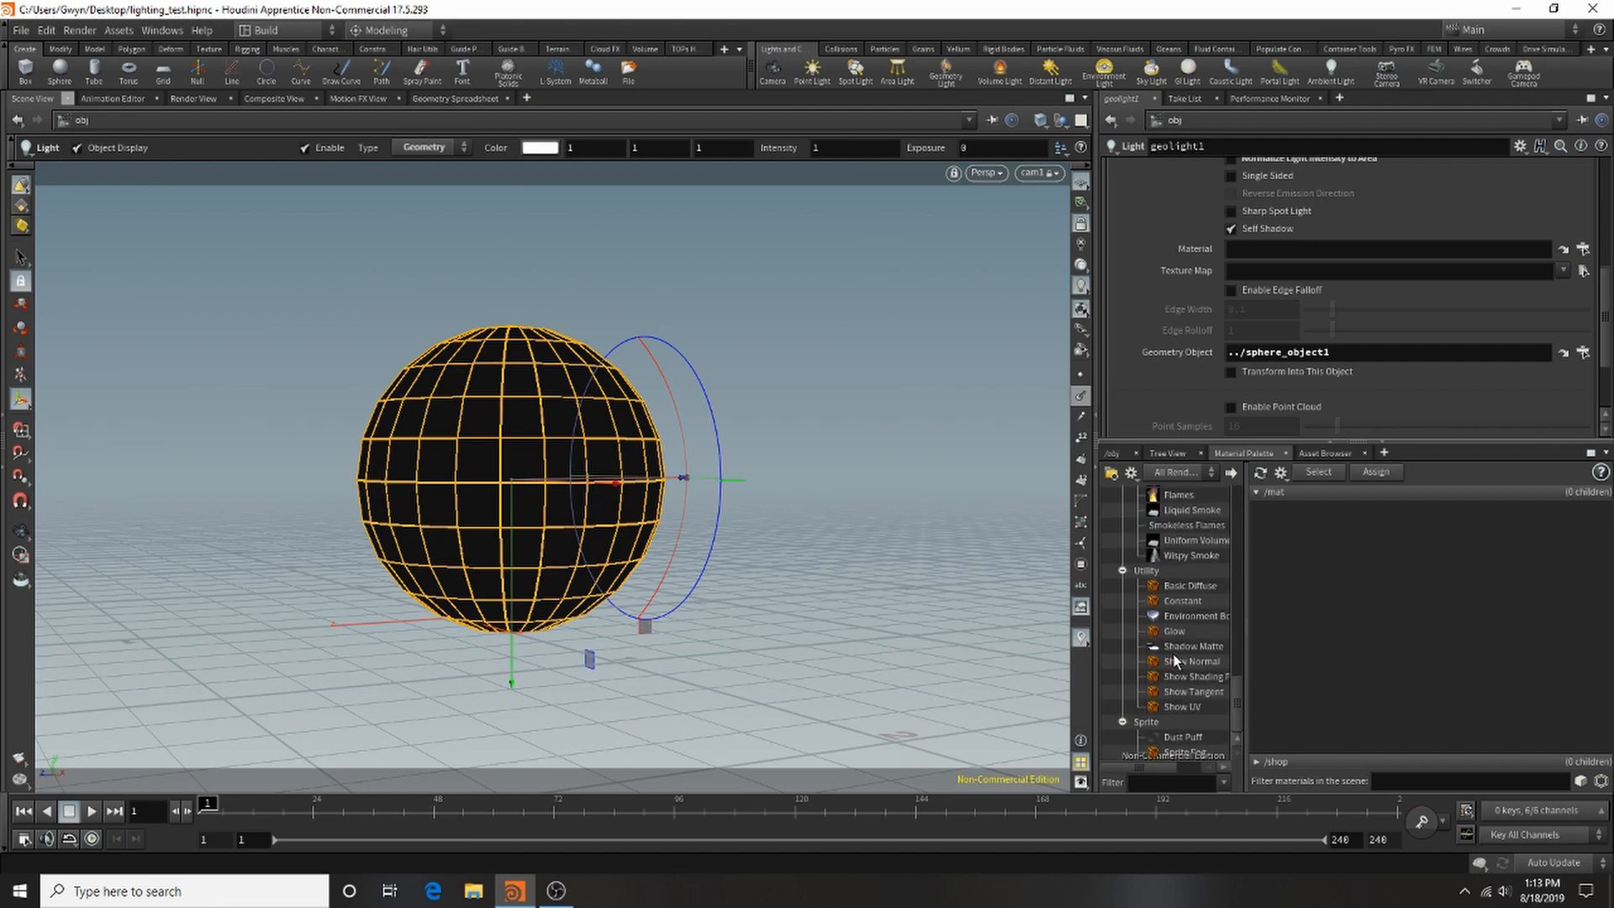
{"action": "scroll", "coordinate": [1192, 669], "scroll_direction": "up", "scroll_amount": 10}
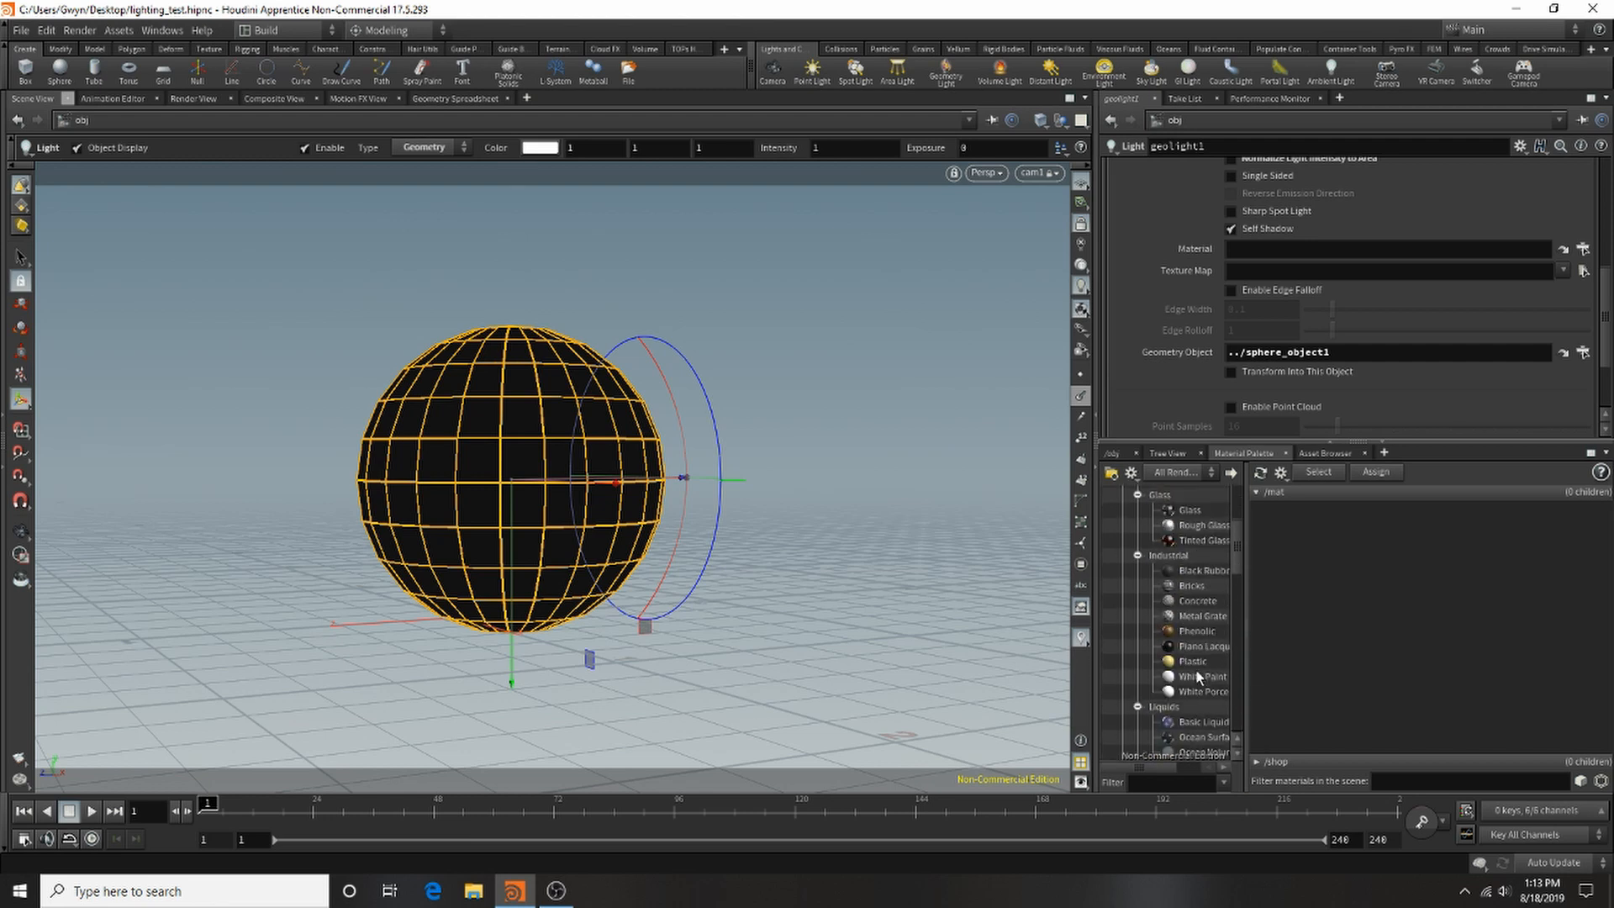
{"action": "left_click_drag", "start_coordinate": [1172, 523], "coordinate": [1284, 534]}
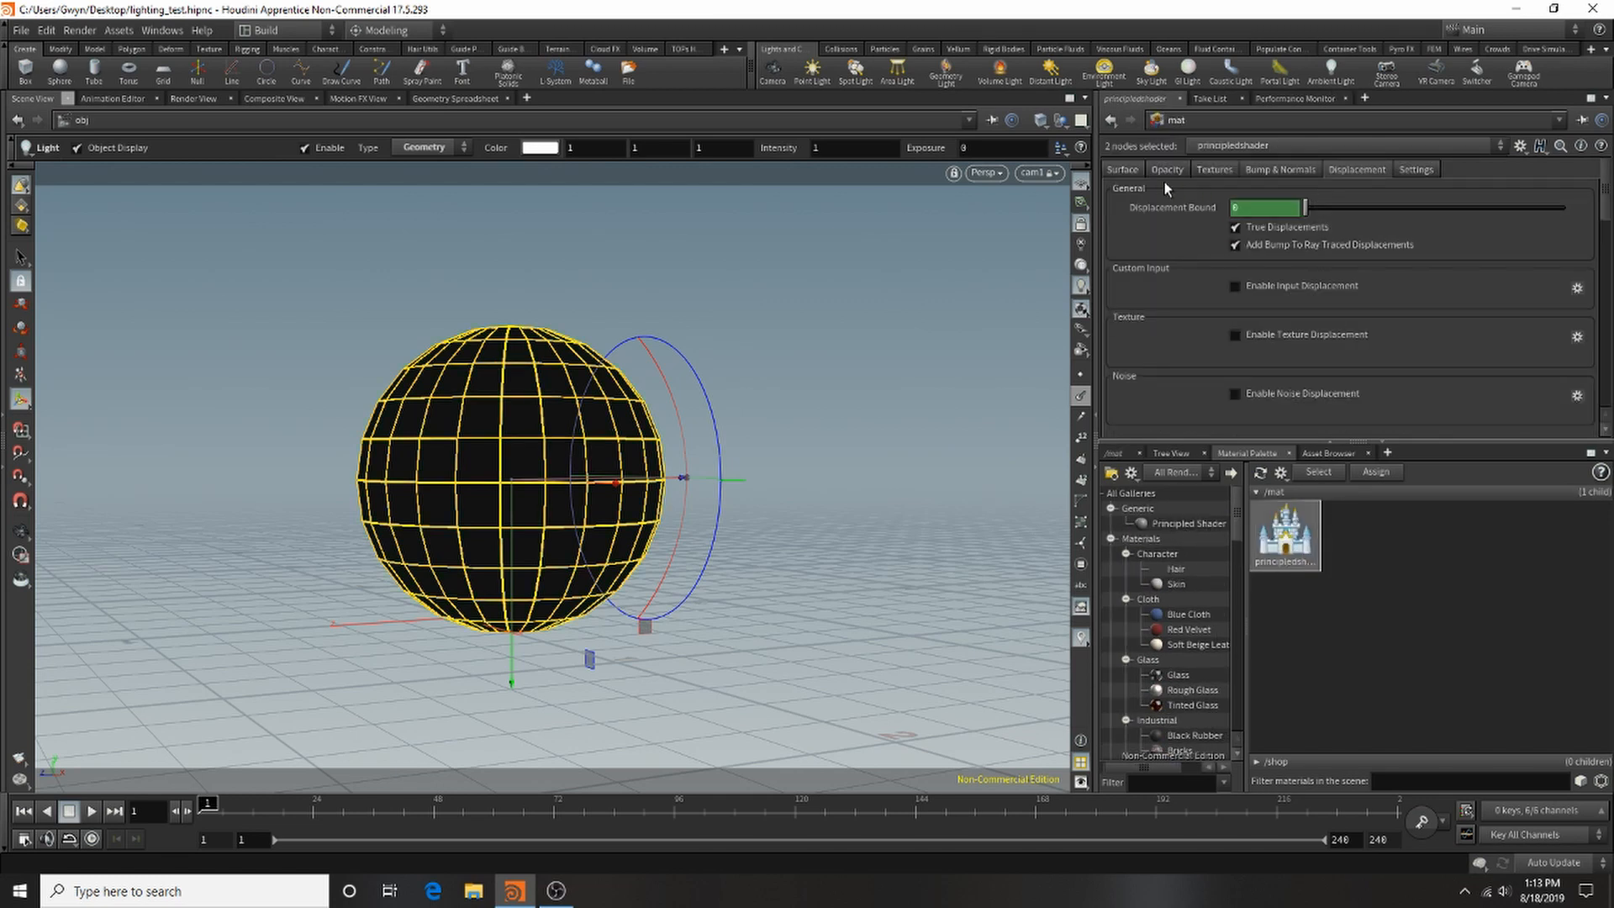
{"action": "left_click", "coordinate": [1126, 169]}
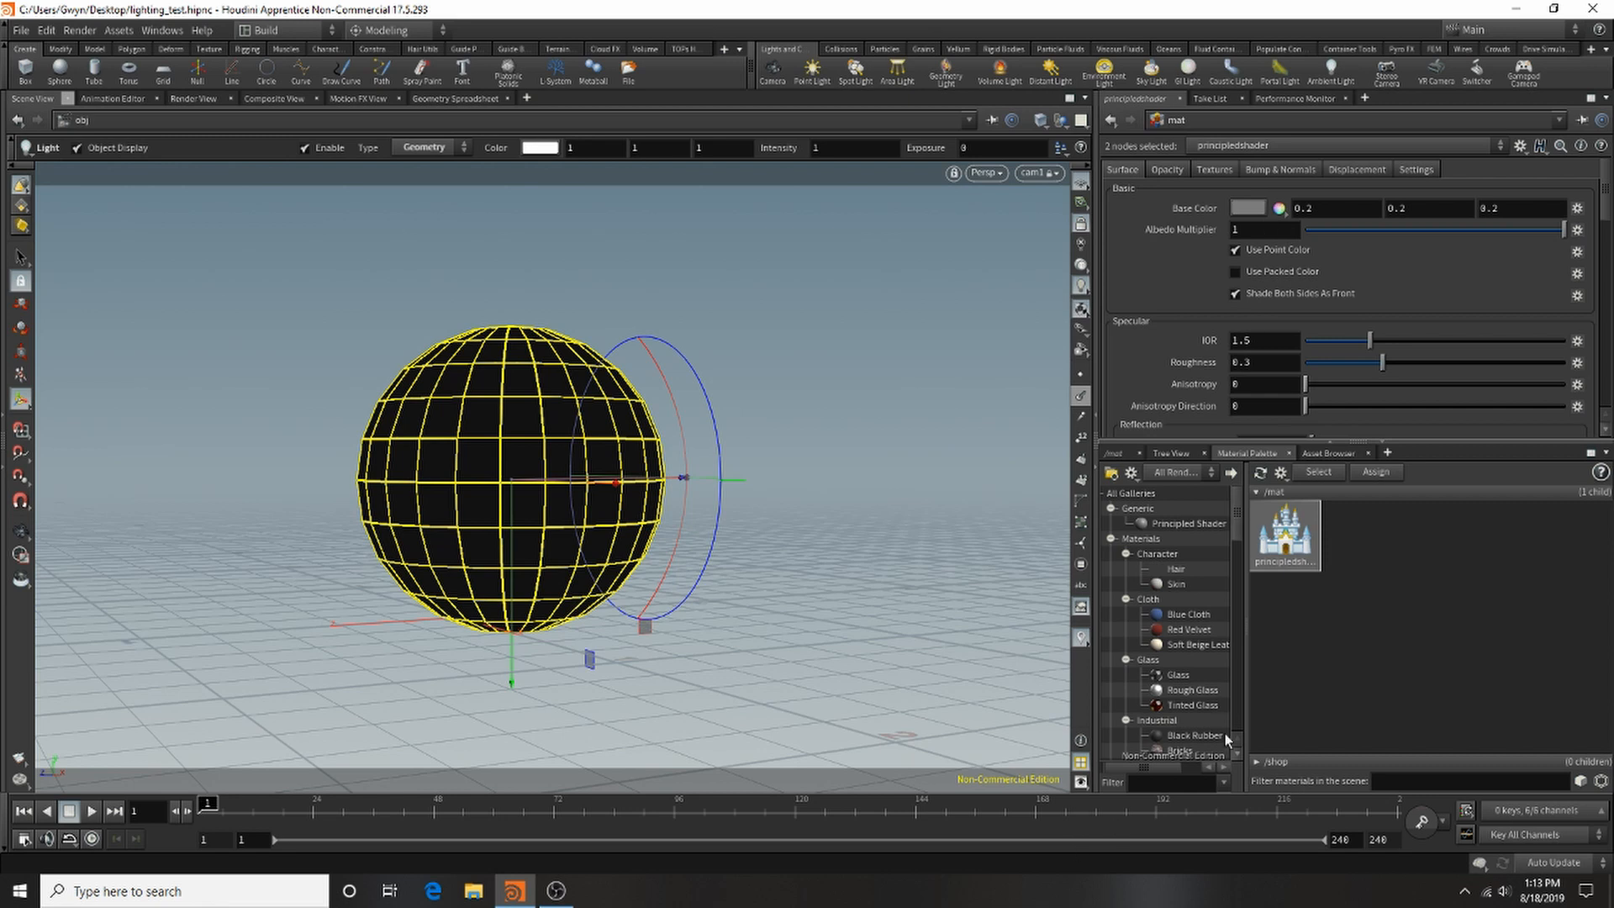
{"action": "scroll", "coordinate": [1233, 673], "scroll_direction": "down", "scroll_amount": 10}
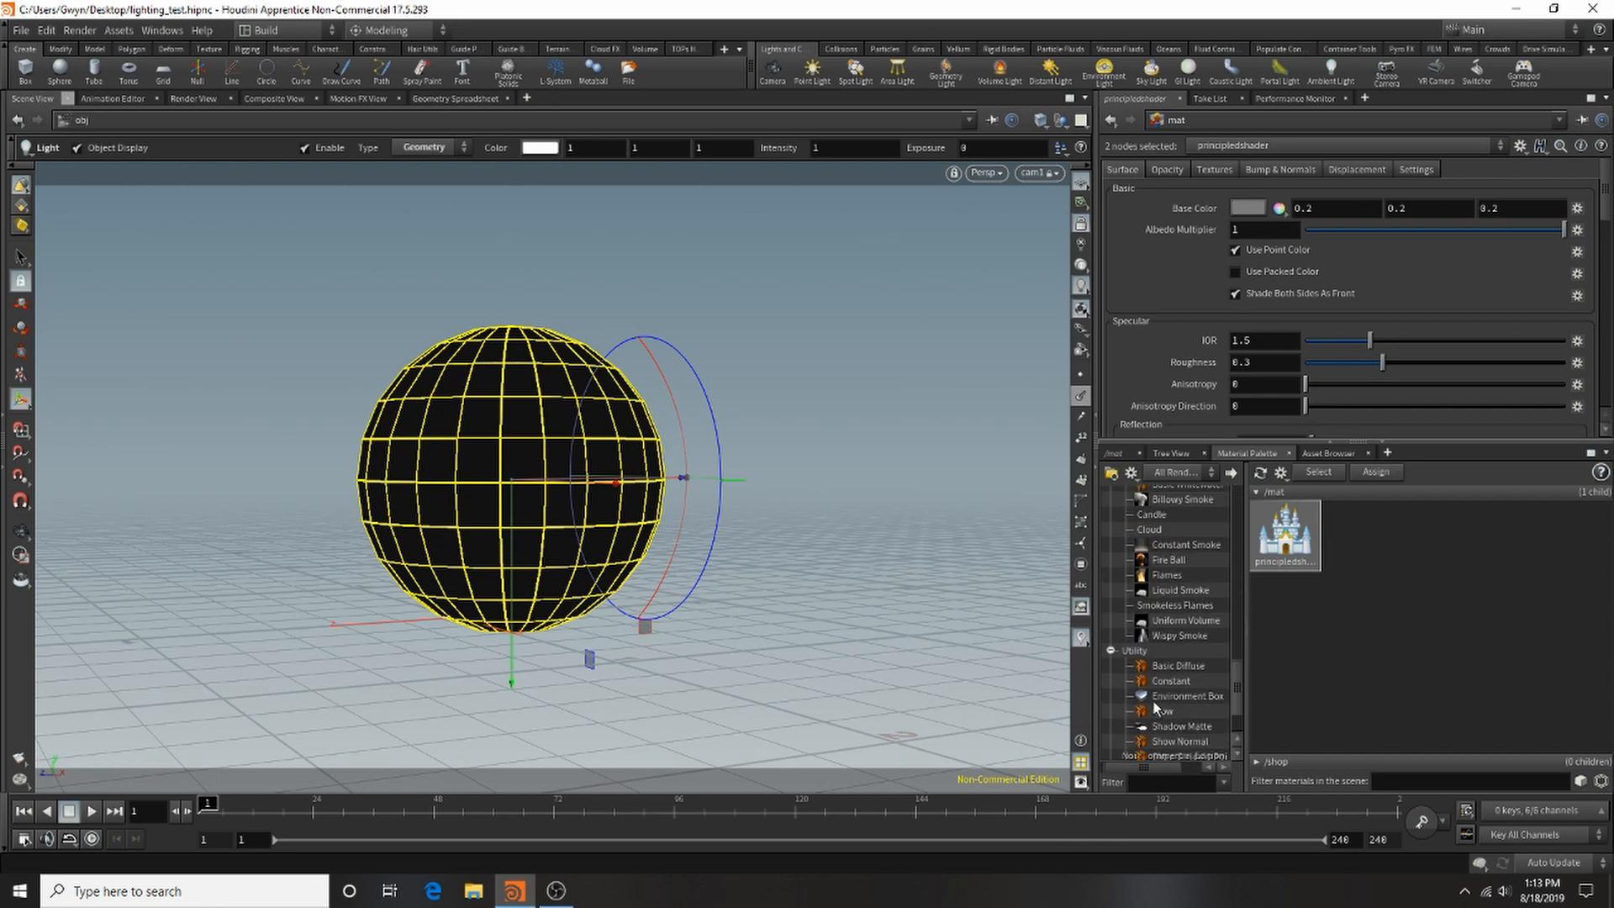
{"action": "left_click_drag", "start_coordinate": [1154, 703], "coordinate": [1442, 637]}
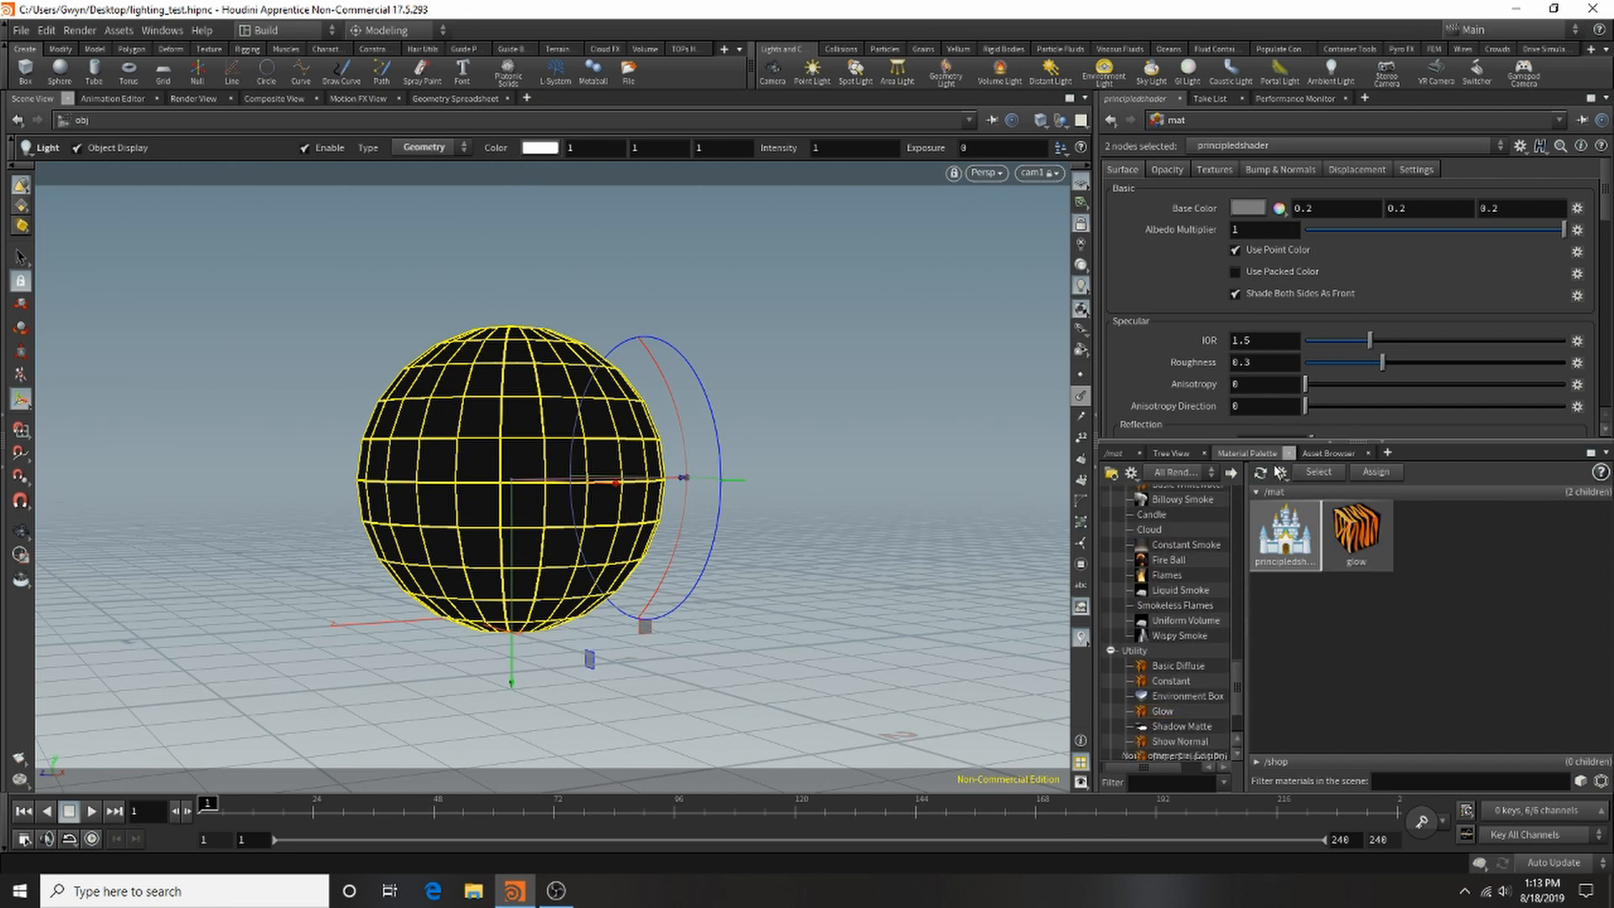
Step: Return to the object network and assign the glow material to the sphere object
{"action": "left_click", "coordinate": [1114, 453]}
{"action": "left_click", "coordinate": [1205, 477]}
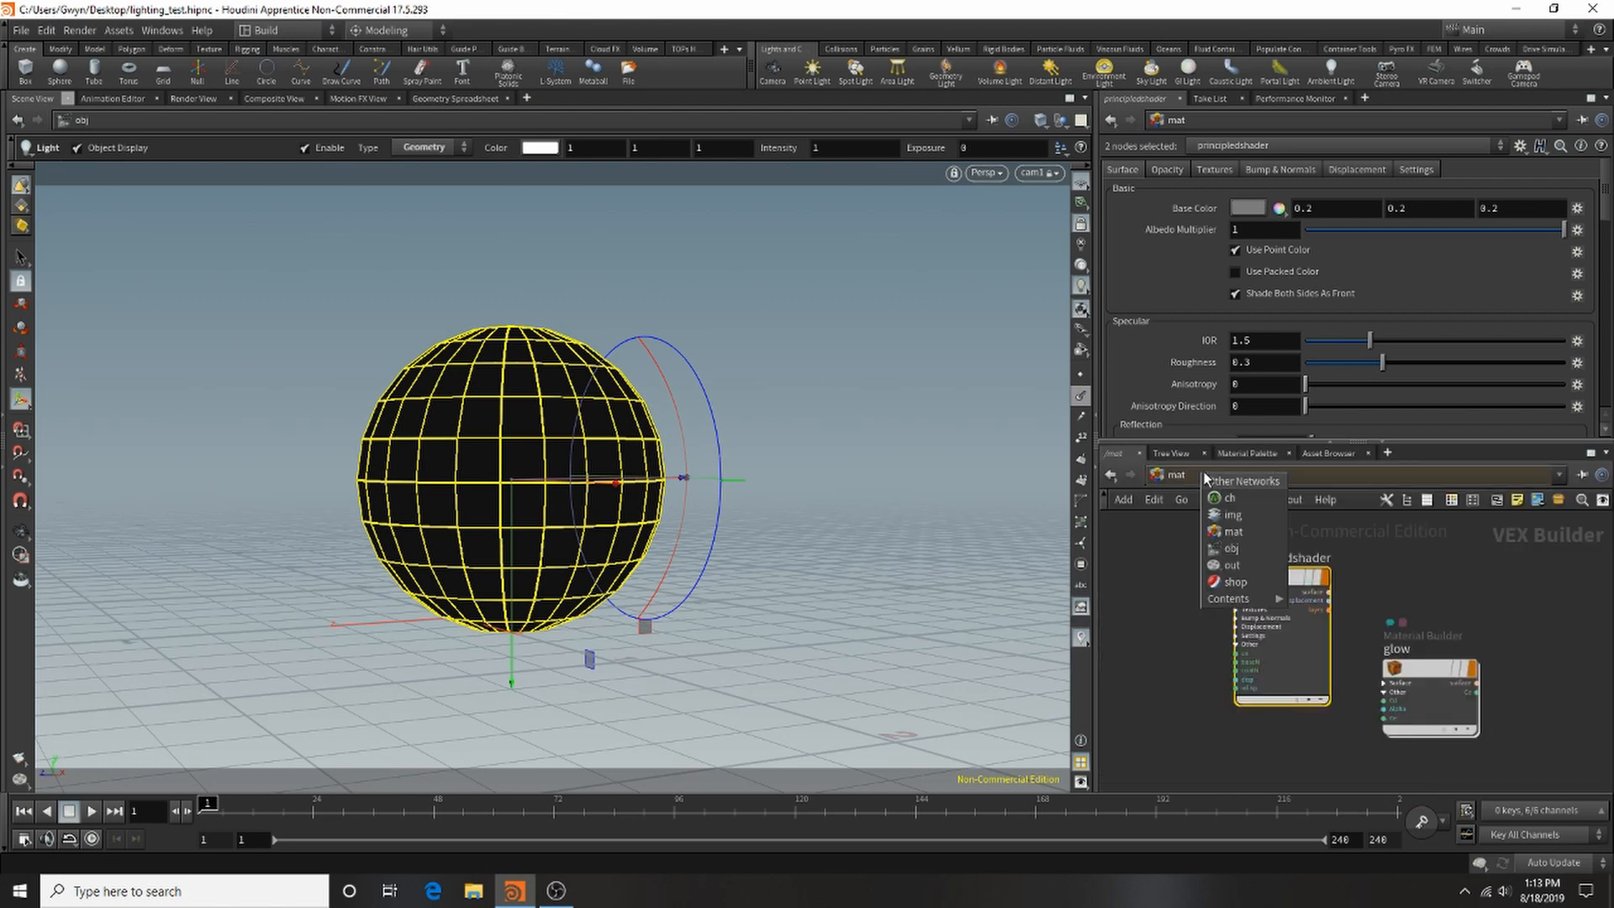
{"action": "left_click", "coordinate": [1229, 548]}
{"action": "left_click", "coordinate": [1248, 609]}
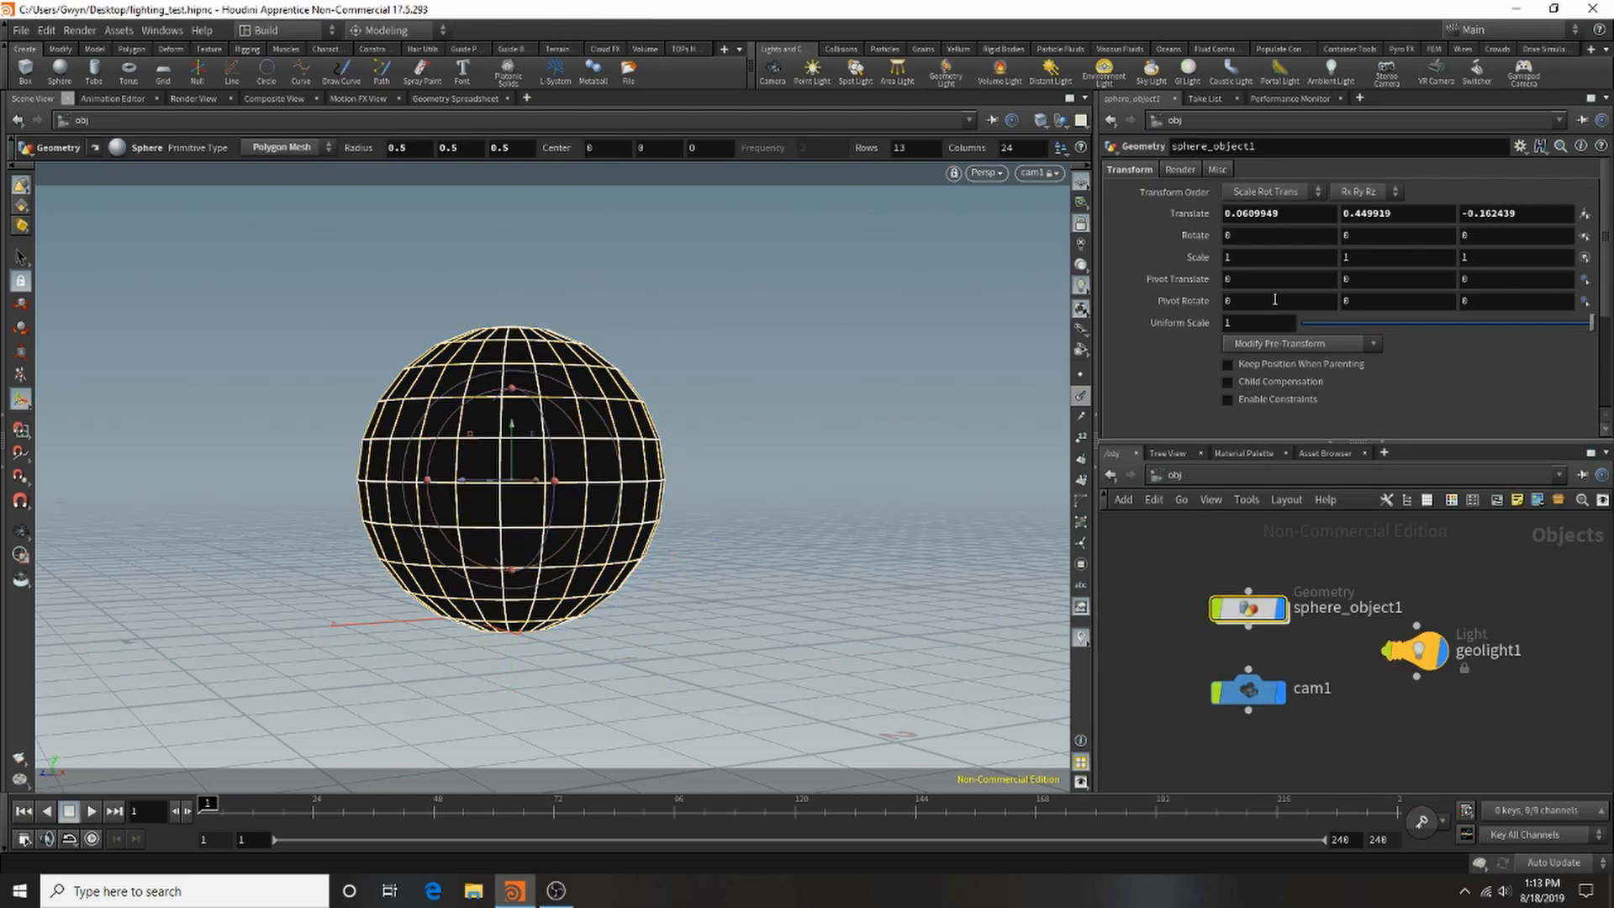
{"action": "left_click", "coordinate": [1180, 169]}
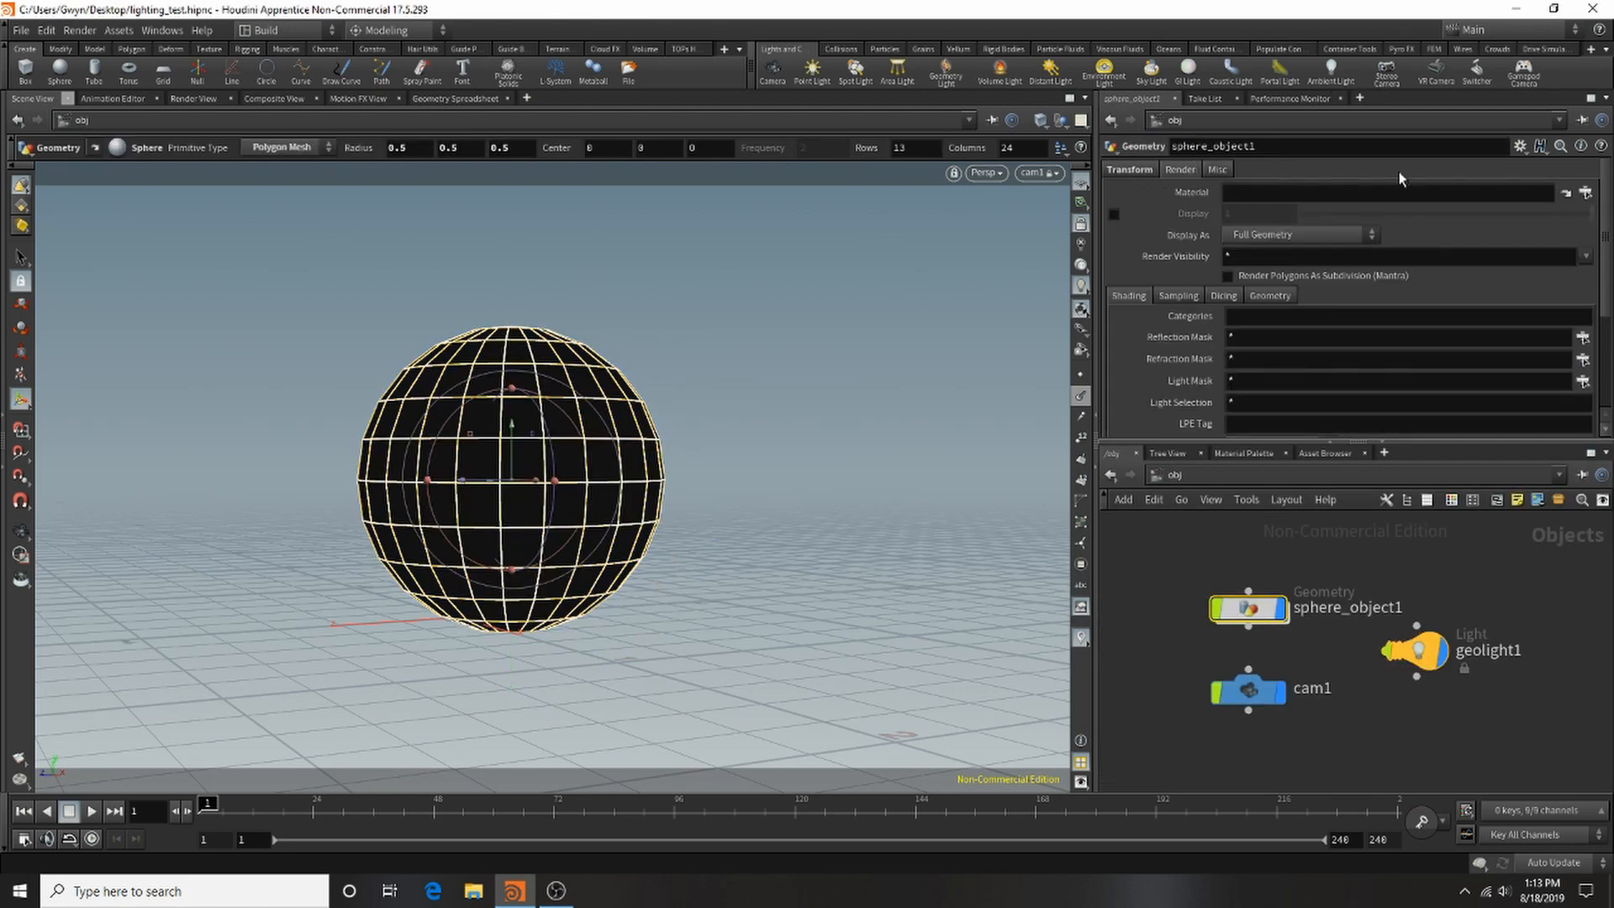
{"action": "left_click", "coordinate": [1583, 194]}
{"action": "left_click", "coordinate": [1409, 97]}
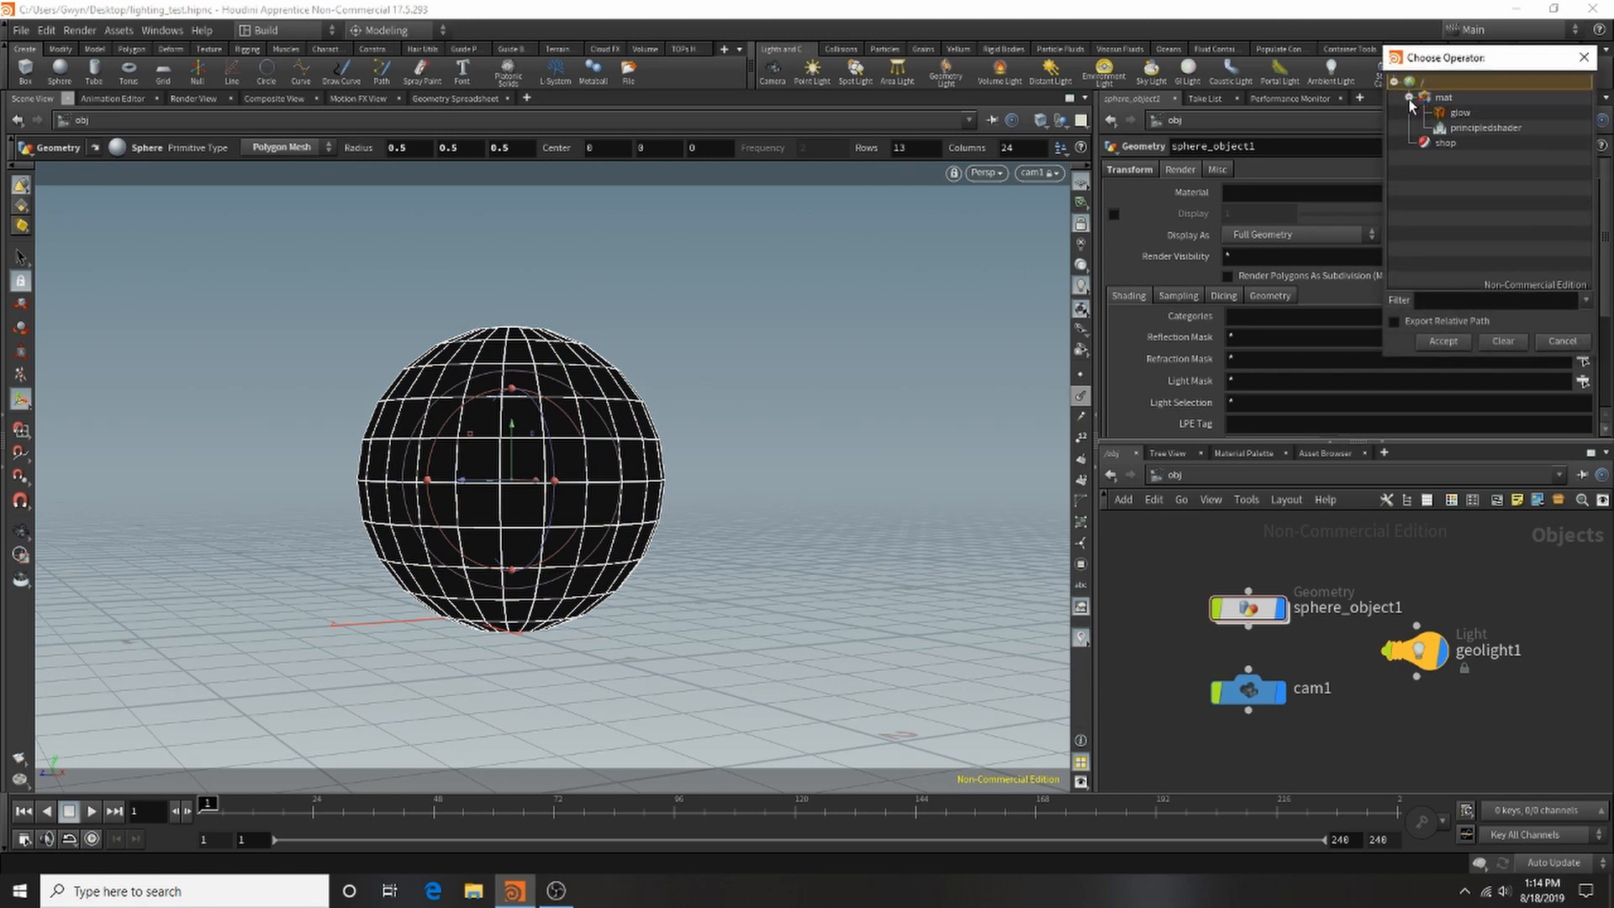
{"action": "left_click", "coordinate": [1464, 127]}
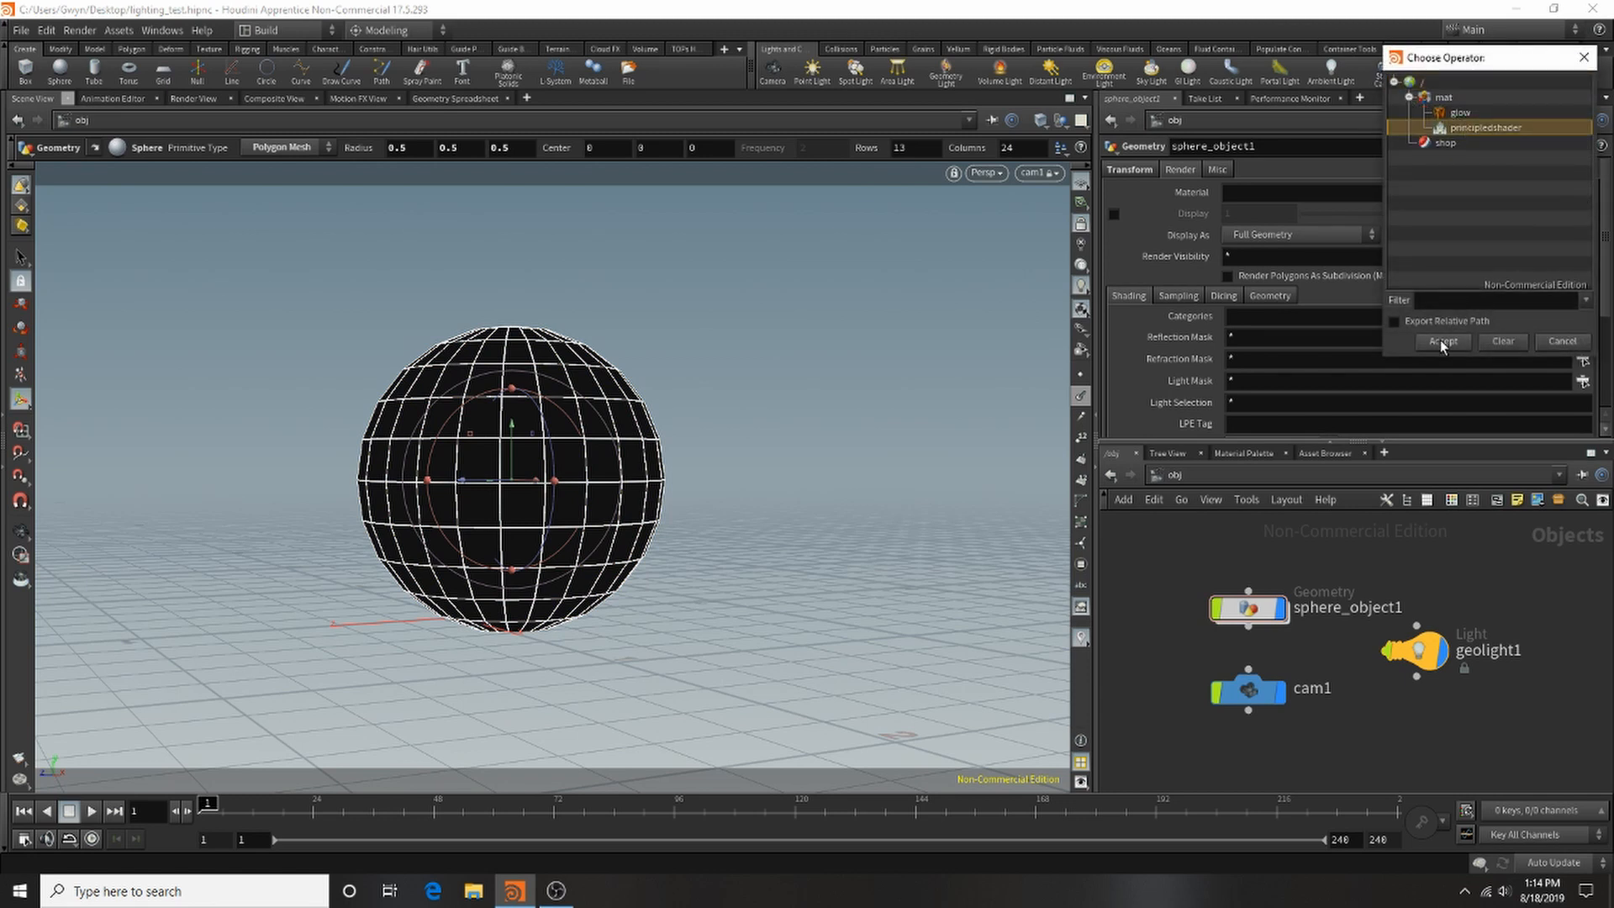
{"action": "left_click", "coordinate": [1462, 112]}
{"action": "left_click", "coordinate": [1442, 341]}
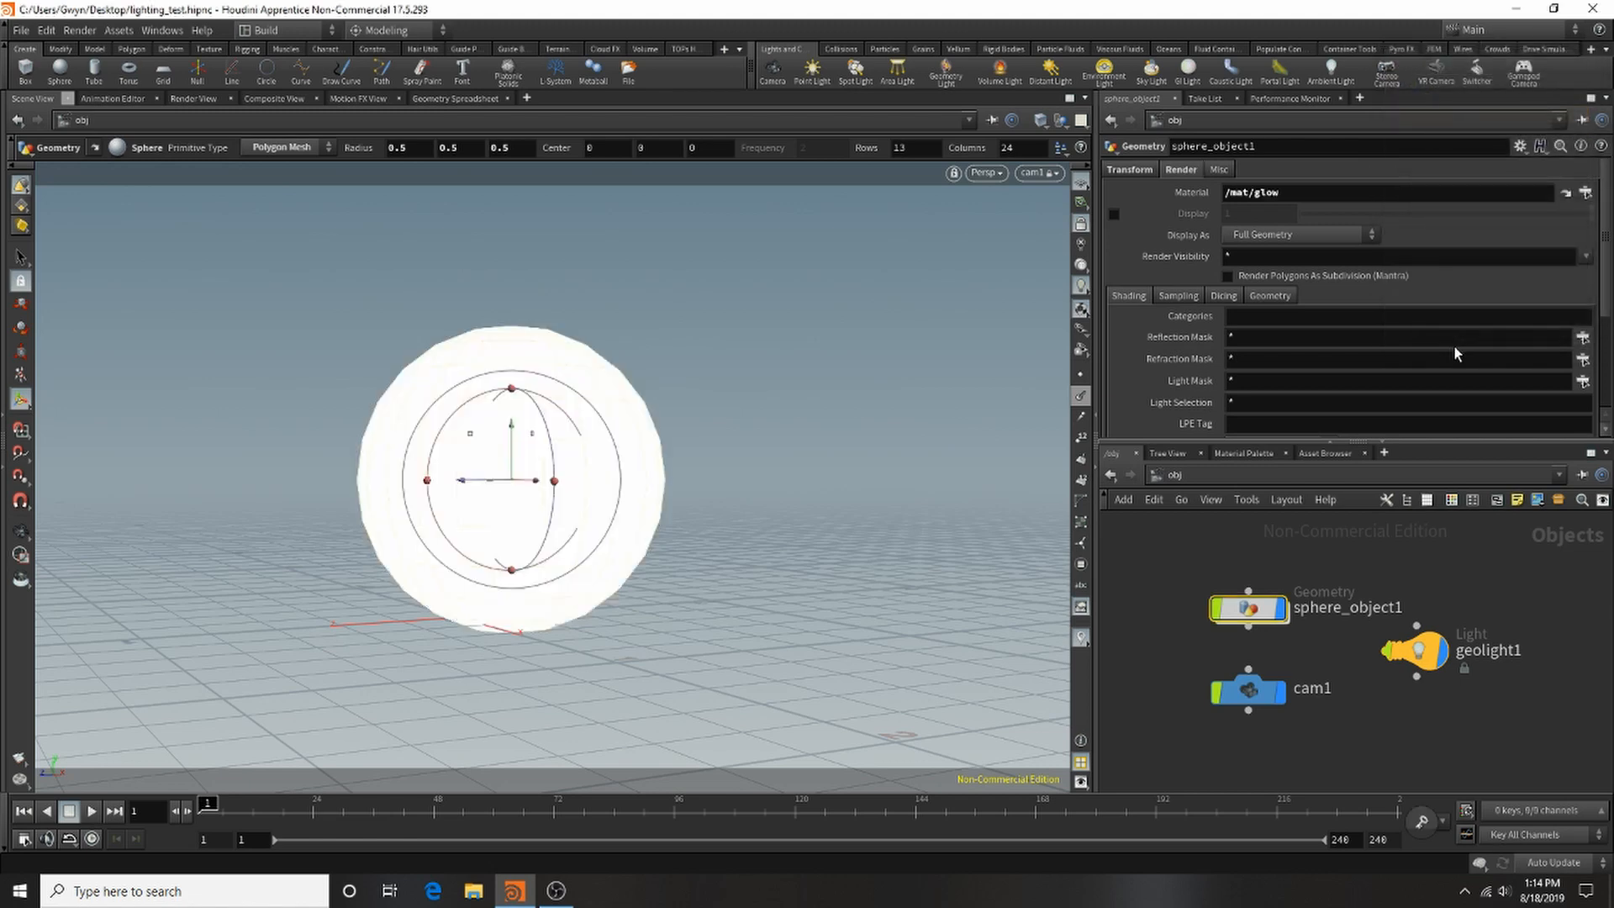
Step: Try to assign the glow material to the geometry light
{"action": "left_click", "coordinate": [1282, 613]}
{"action": "left_click", "coordinate": [1404, 647]}
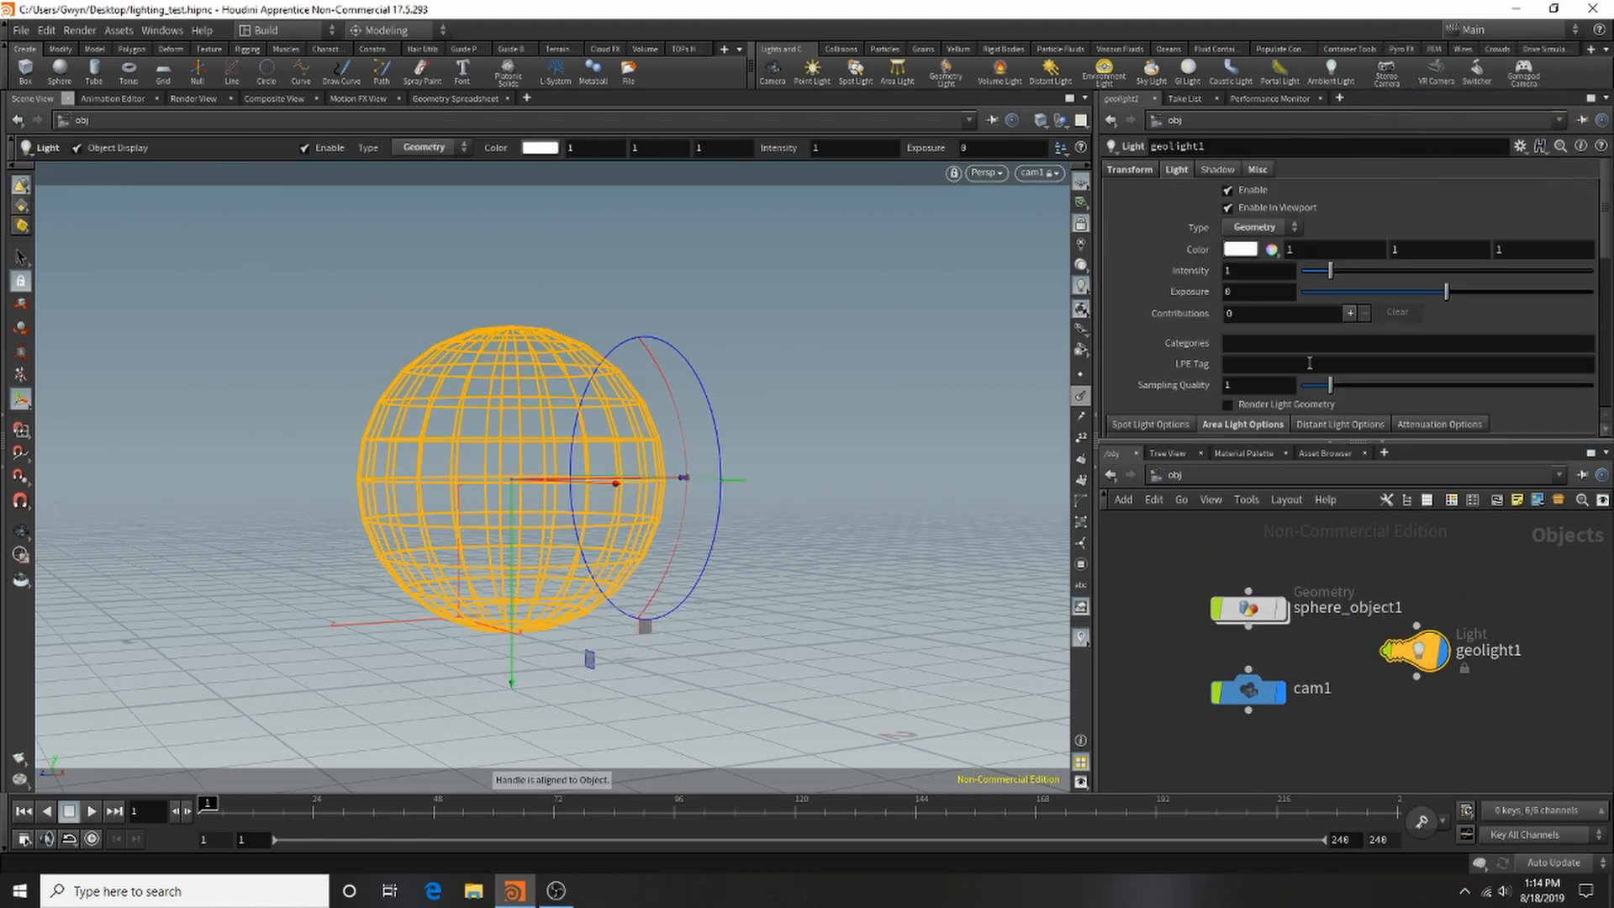
{"action": "scroll", "coordinate": [1355, 227], "scroll_direction": "down", "scroll_amount": 5}
{"action": "left_click", "coordinate": [1581, 205]}
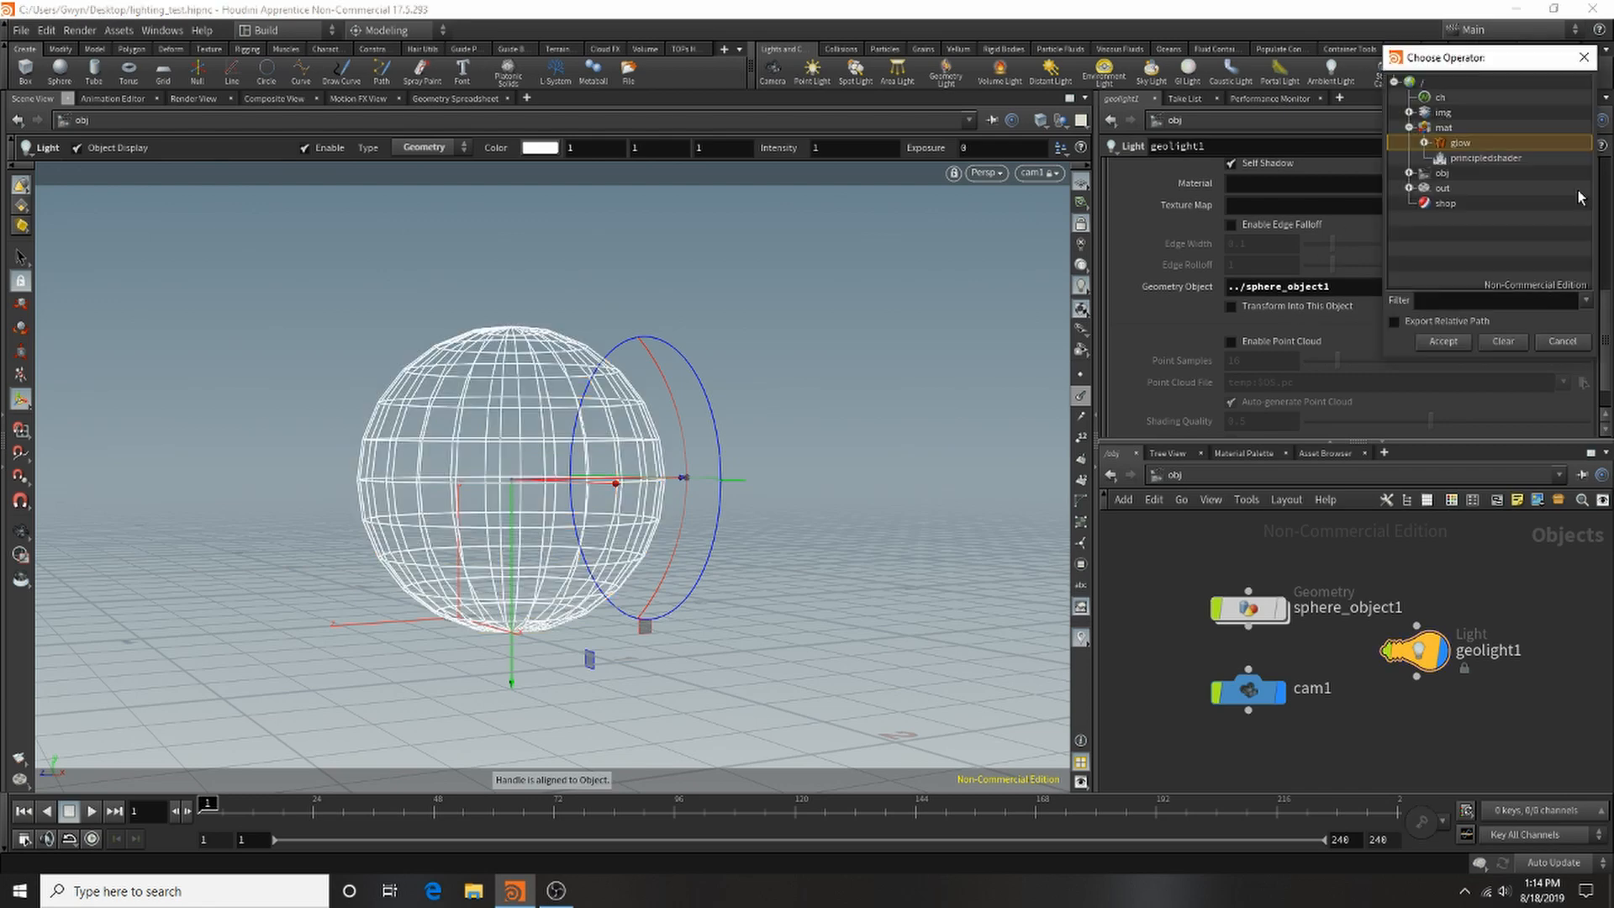
{"action": "left_click", "coordinate": [1452, 343]}
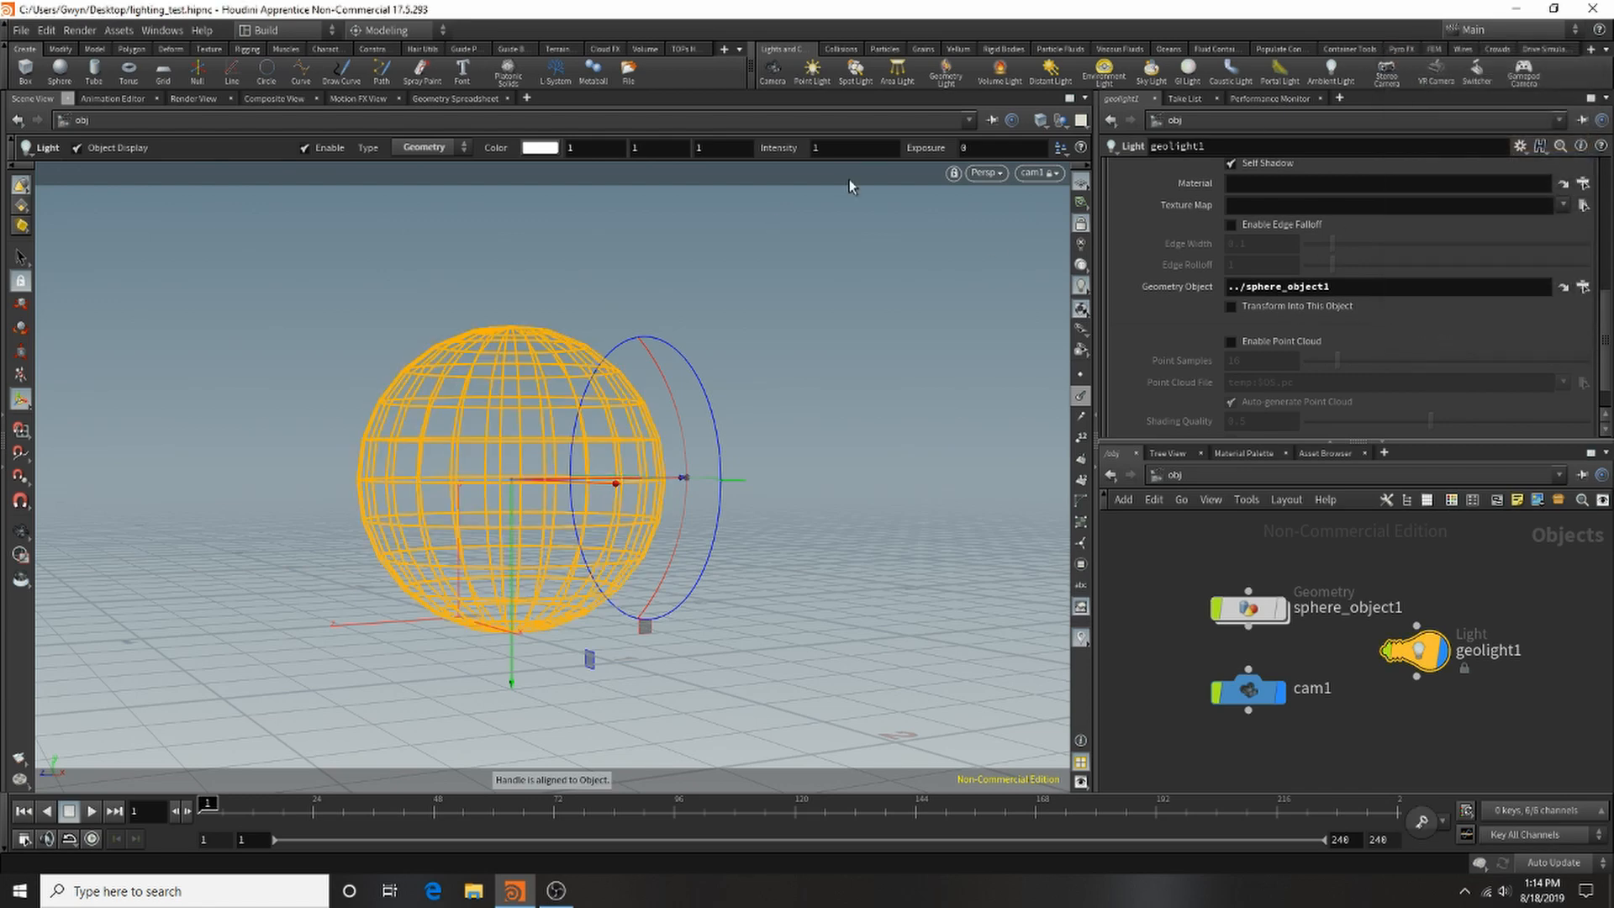
Step: Add an environment light, then render the scene and tidy the node layout
{"action": "left_click", "coordinate": [1102, 74]}
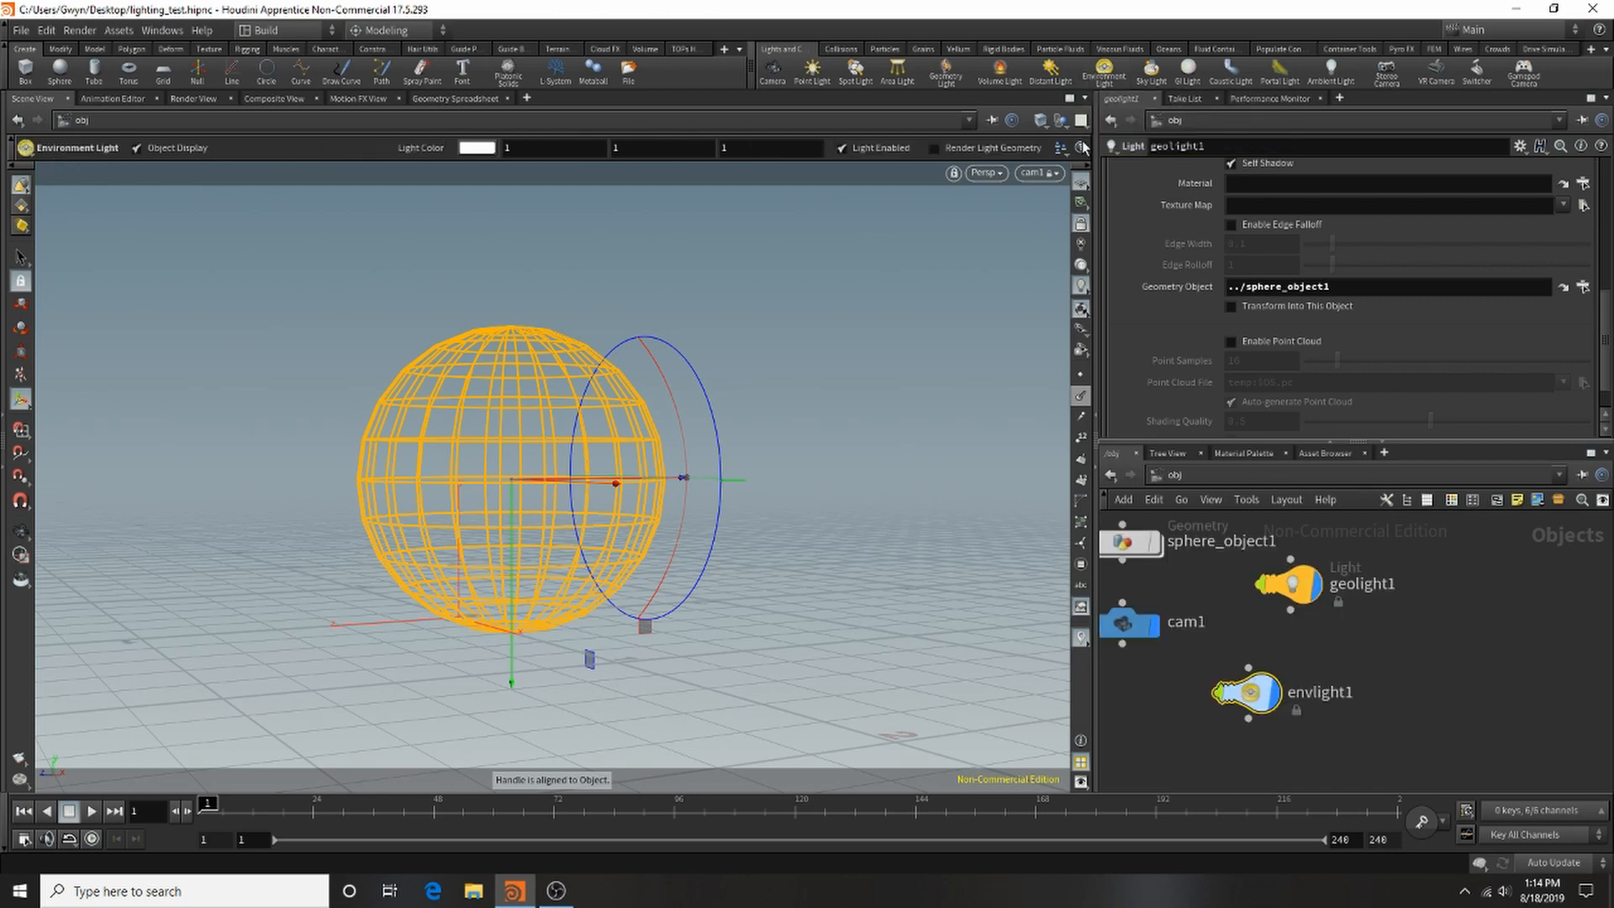
{"action": "left_click", "coordinate": [193, 98]}
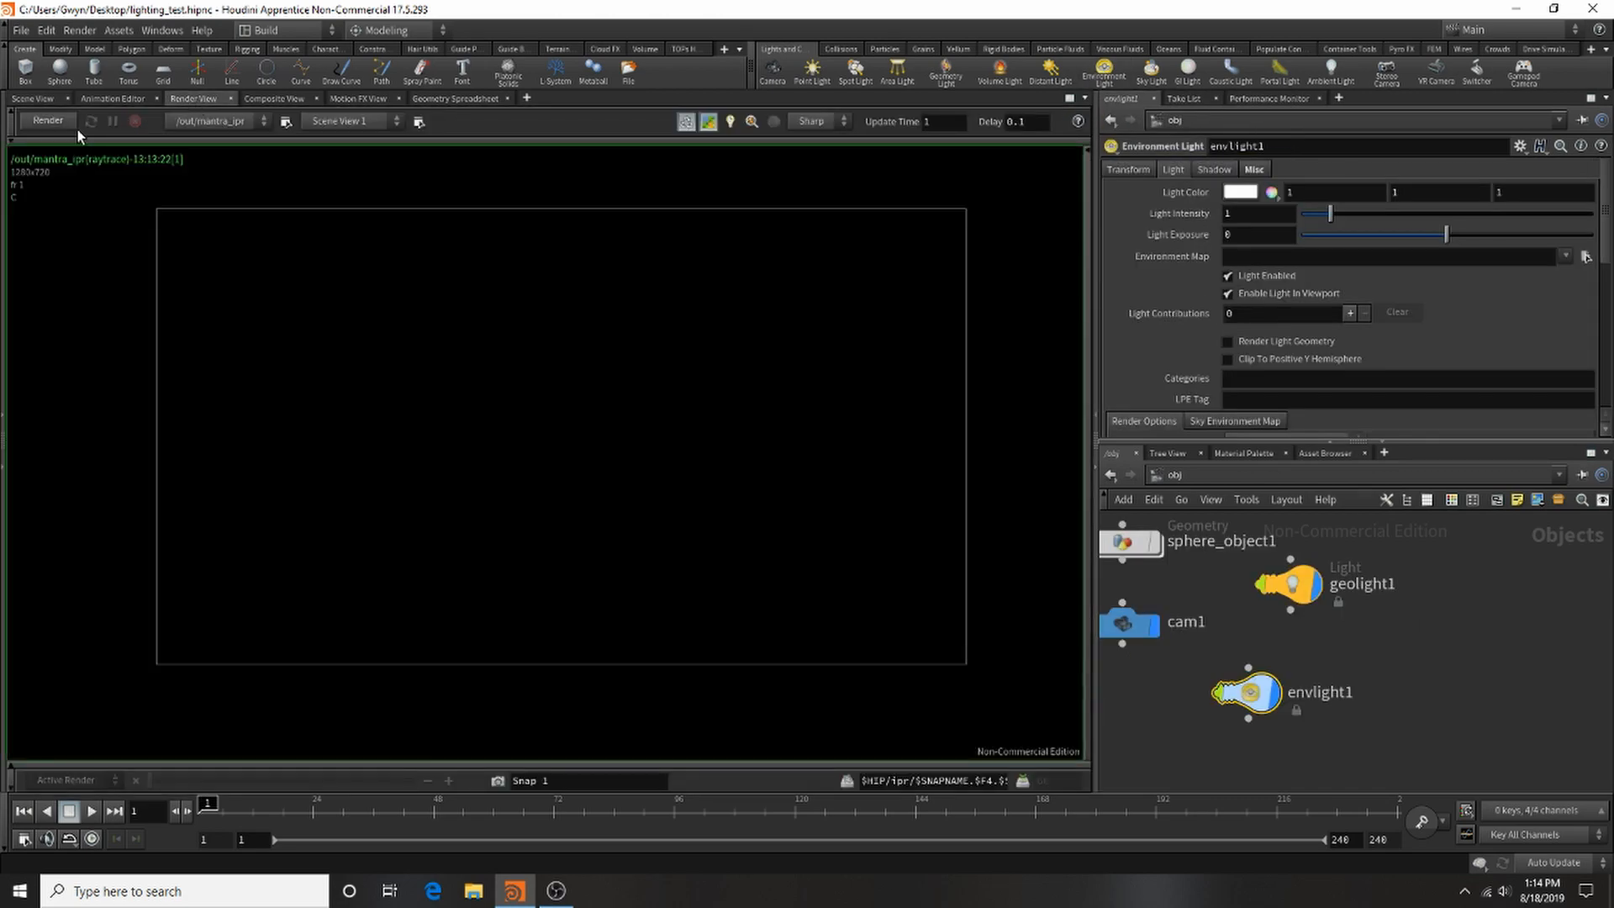
{"action": "left_click", "coordinate": [48, 120]}
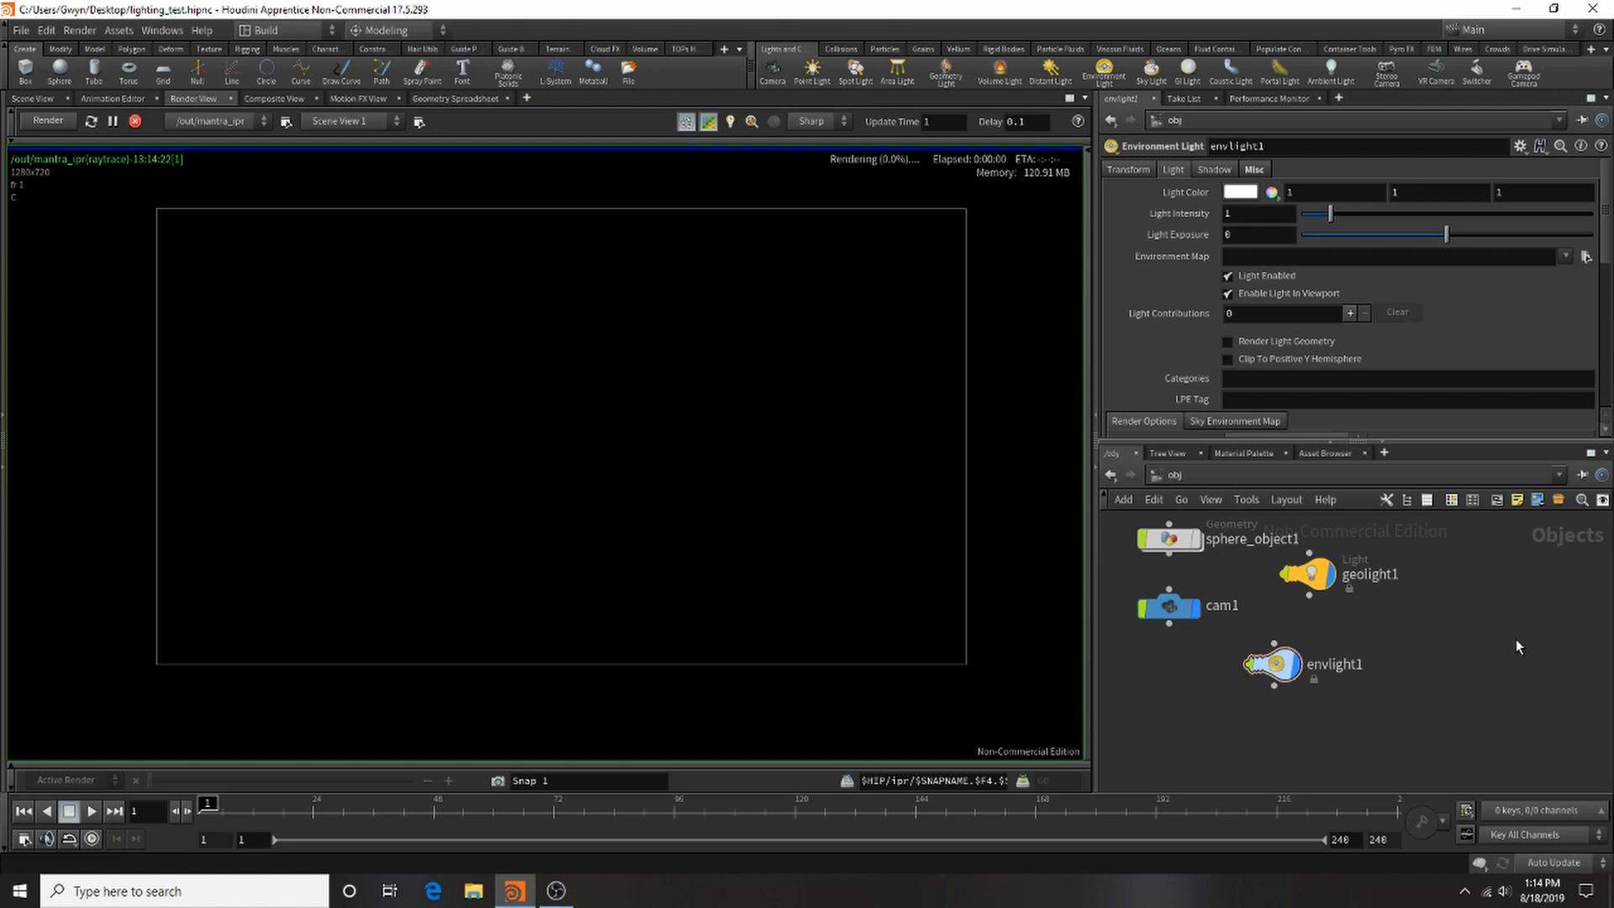
{"action": "key", "text": "l"}
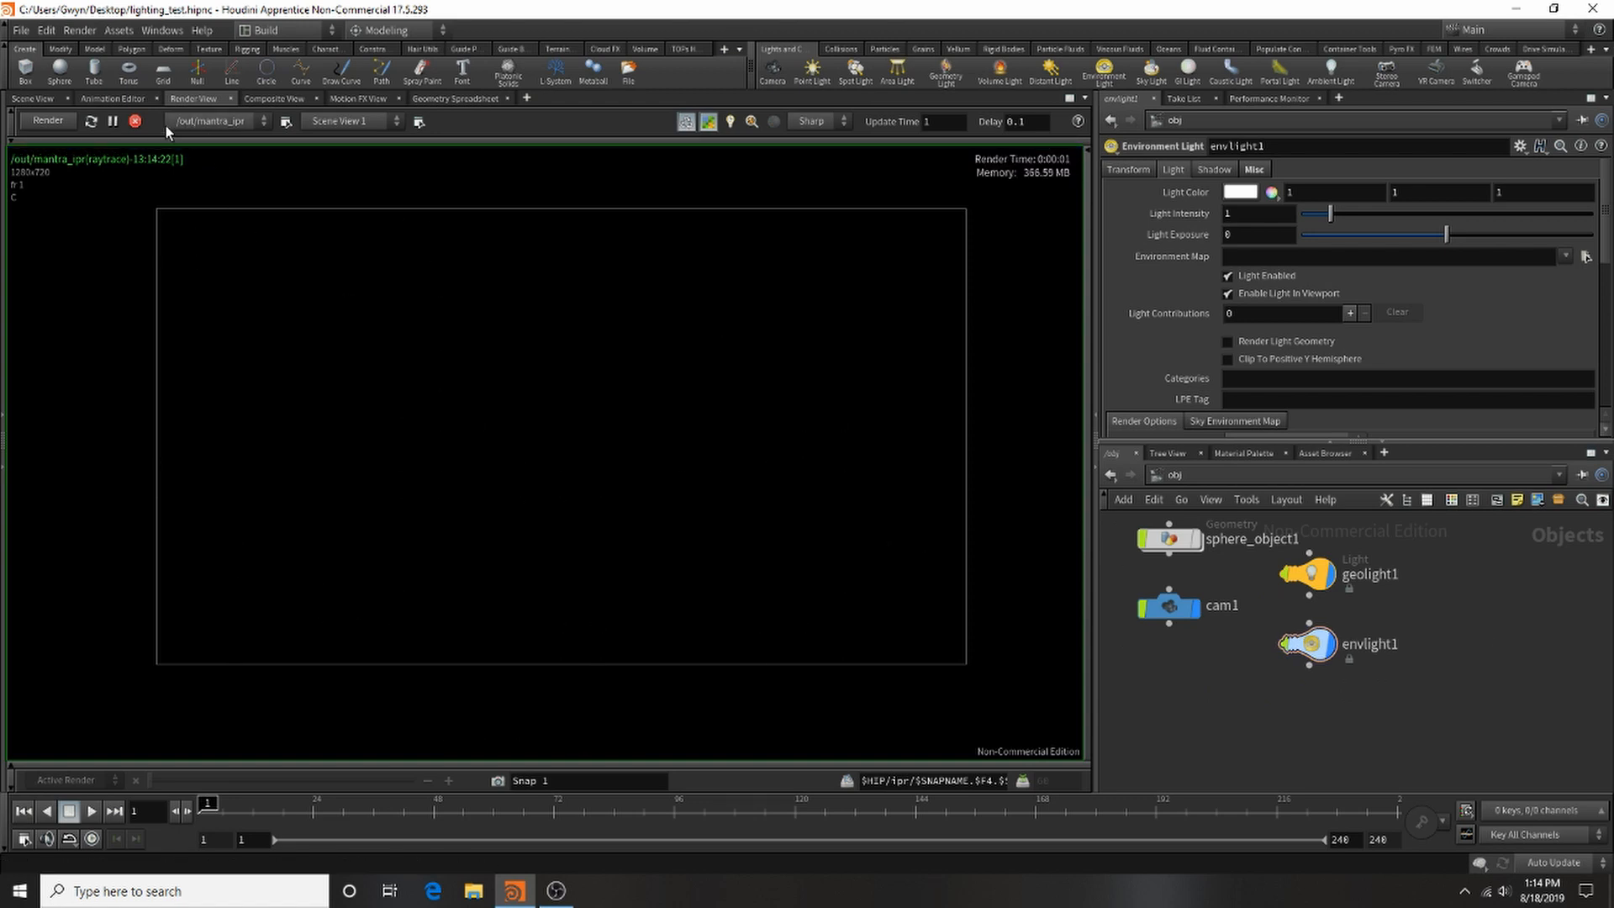
{"action": "left_click", "coordinate": [1181, 542]}
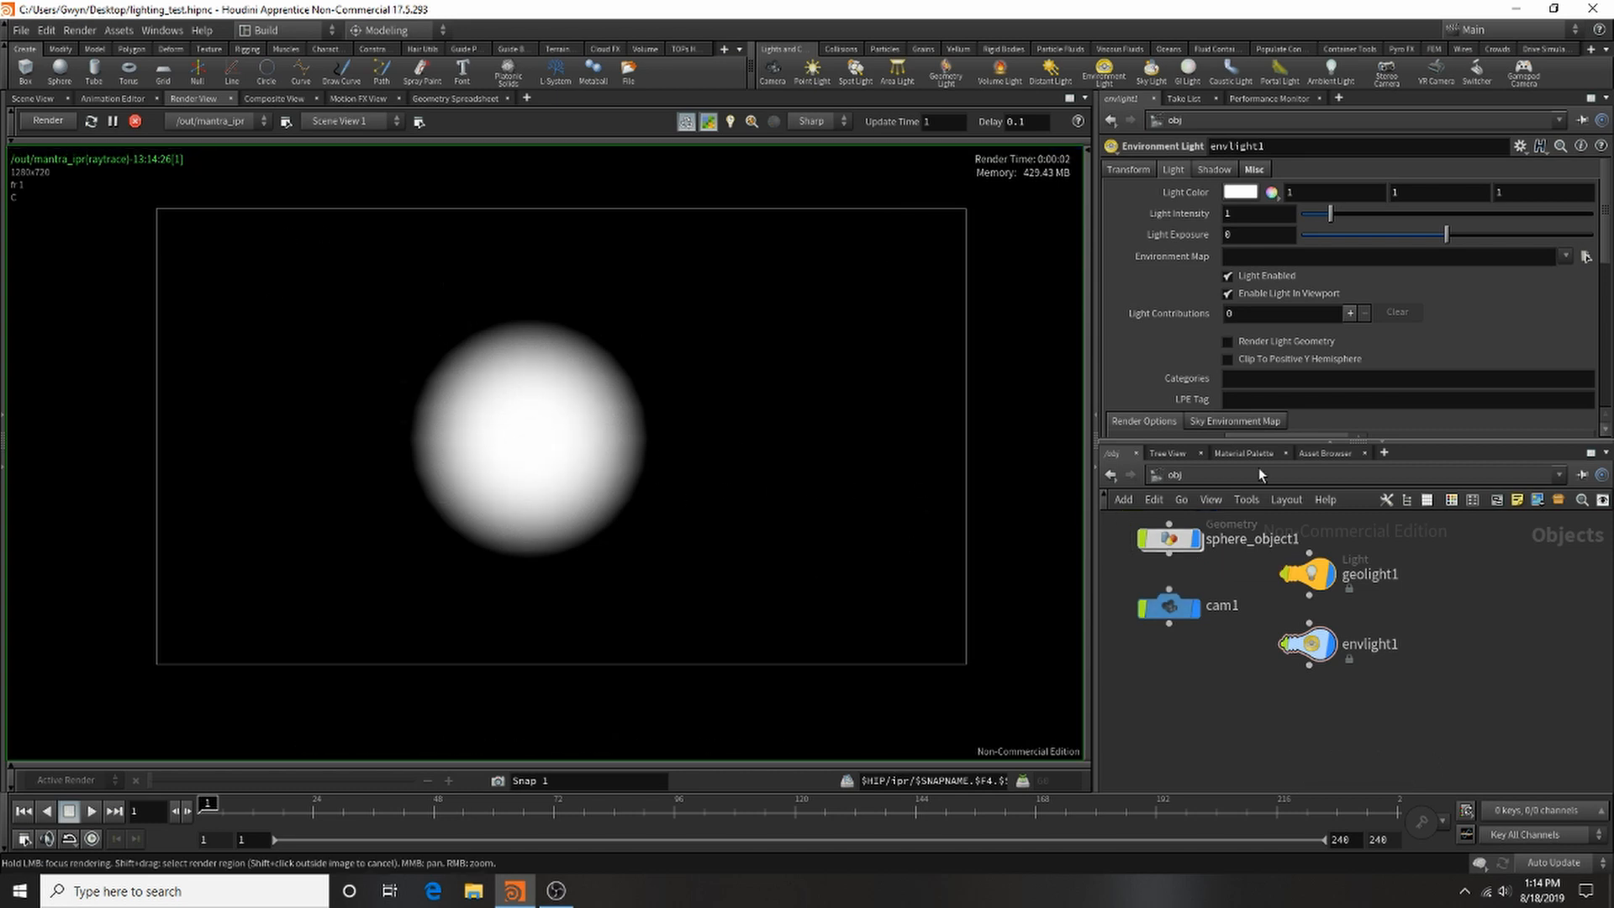
Step: Set the geometry light's colour to cyan with RGB values 0.131, 1, 1 and its intensity to 8.93
{"action": "left_click", "coordinate": [1307, 574]}
{"action": "scroll", "coordinate": [1433, 252], "scroll_direction": "up", "scroll_amount": 3}
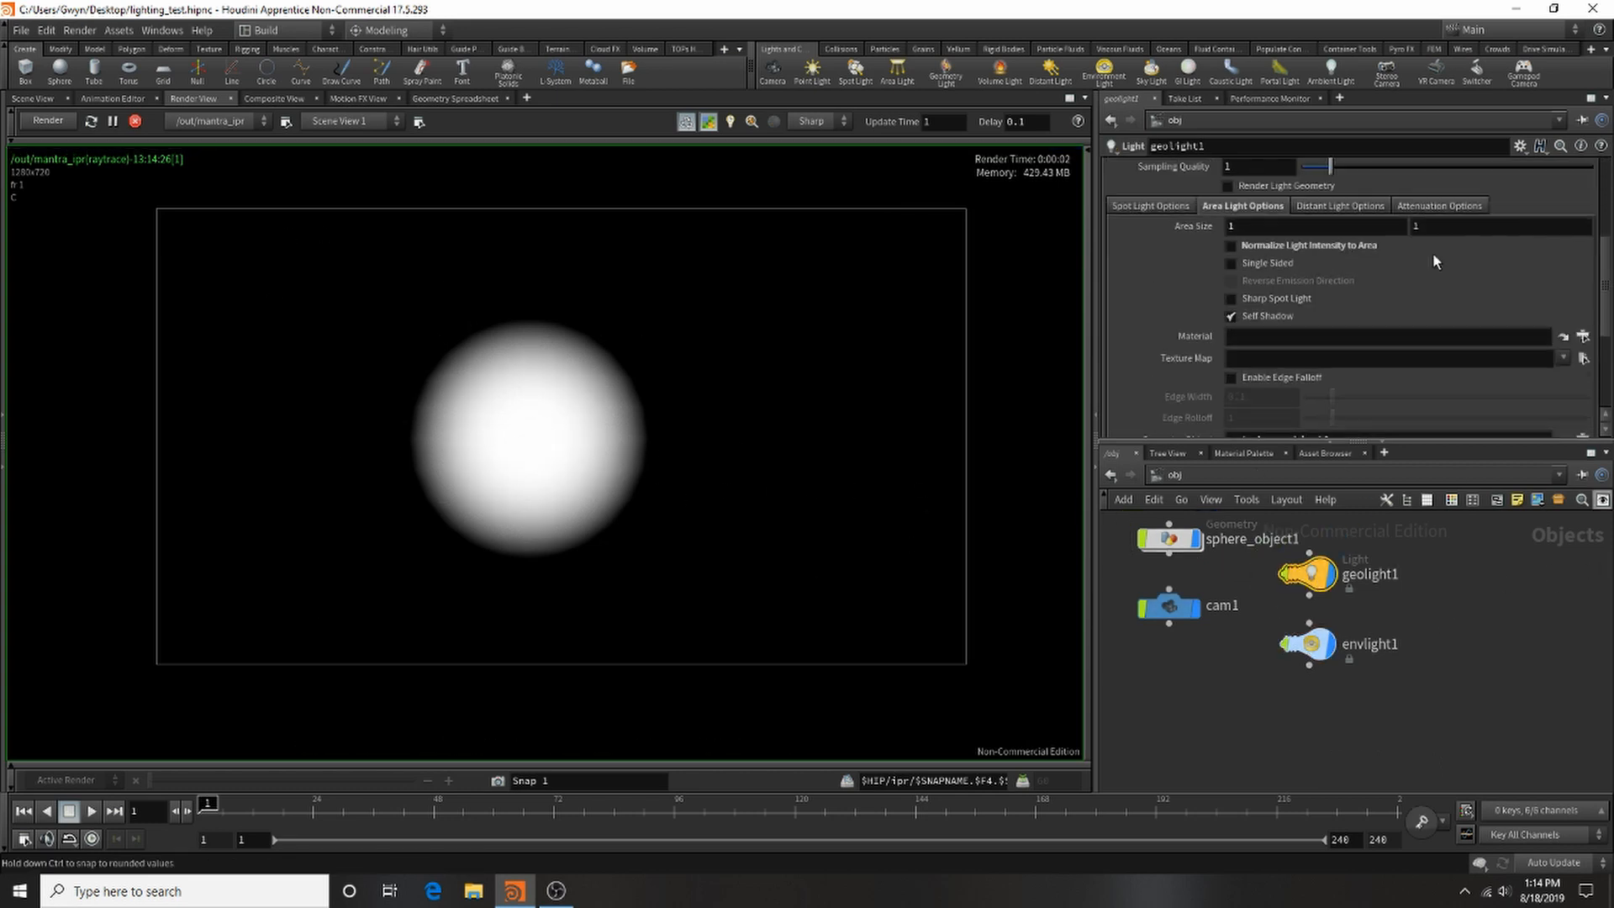
{"action": "scroll", "coordinate": [1420, 277], "scroll_direction": "up", "scroll_amount": 4}
{"action": "left_click", "coordinate": [1232, 250]}
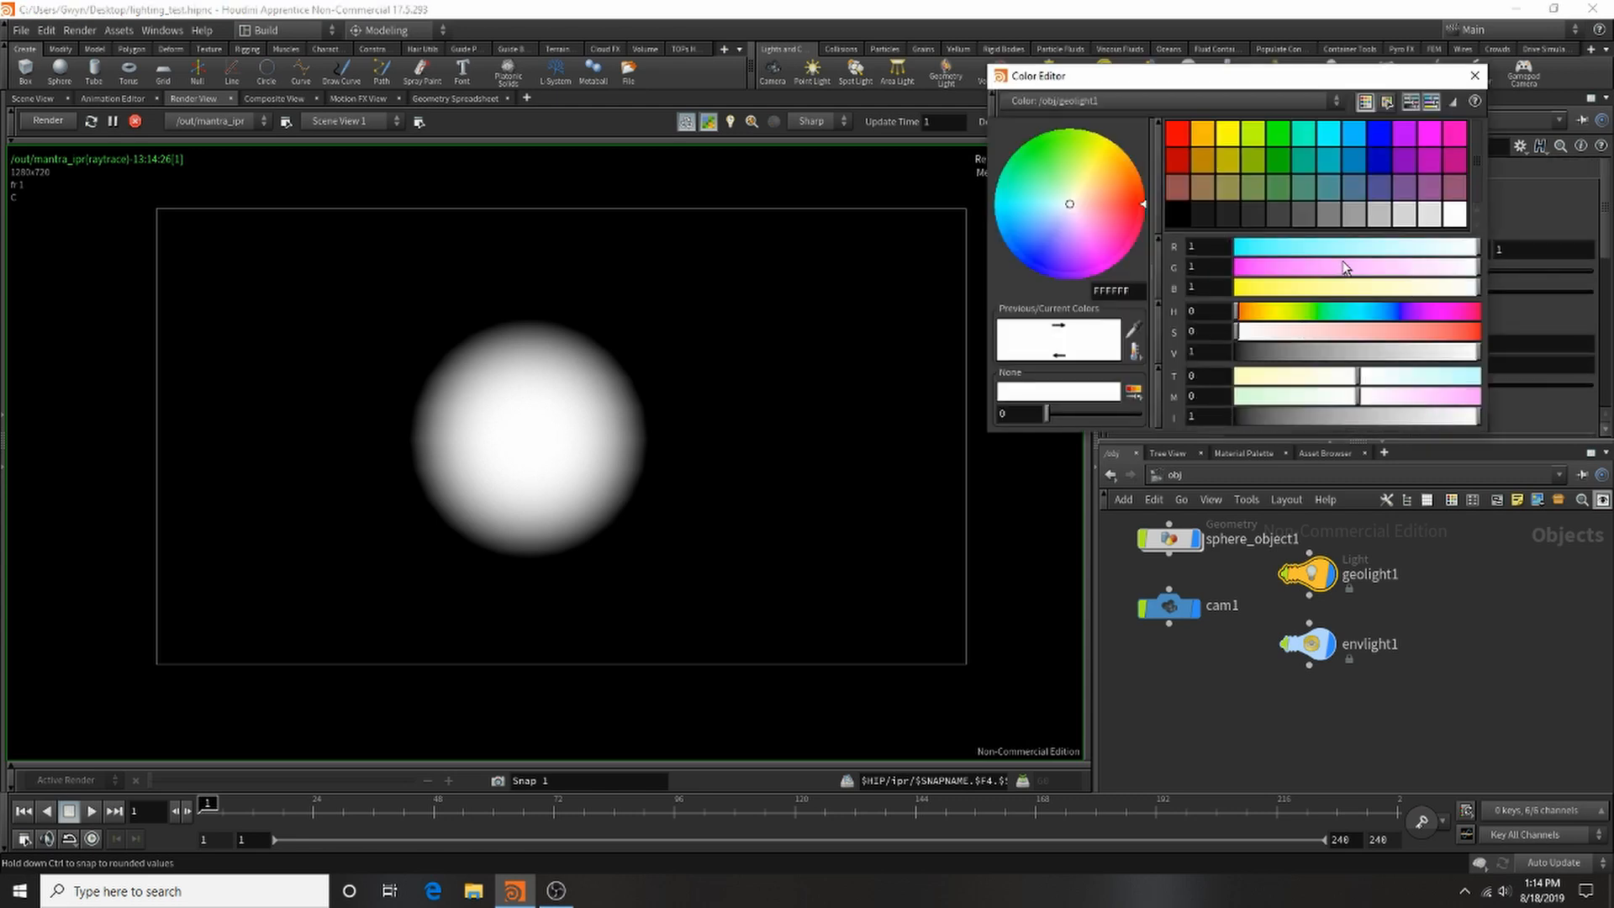
{"action": "left_click_drag", "start_coordinate": [1345, 247], "coordinate": [1267, 246]}
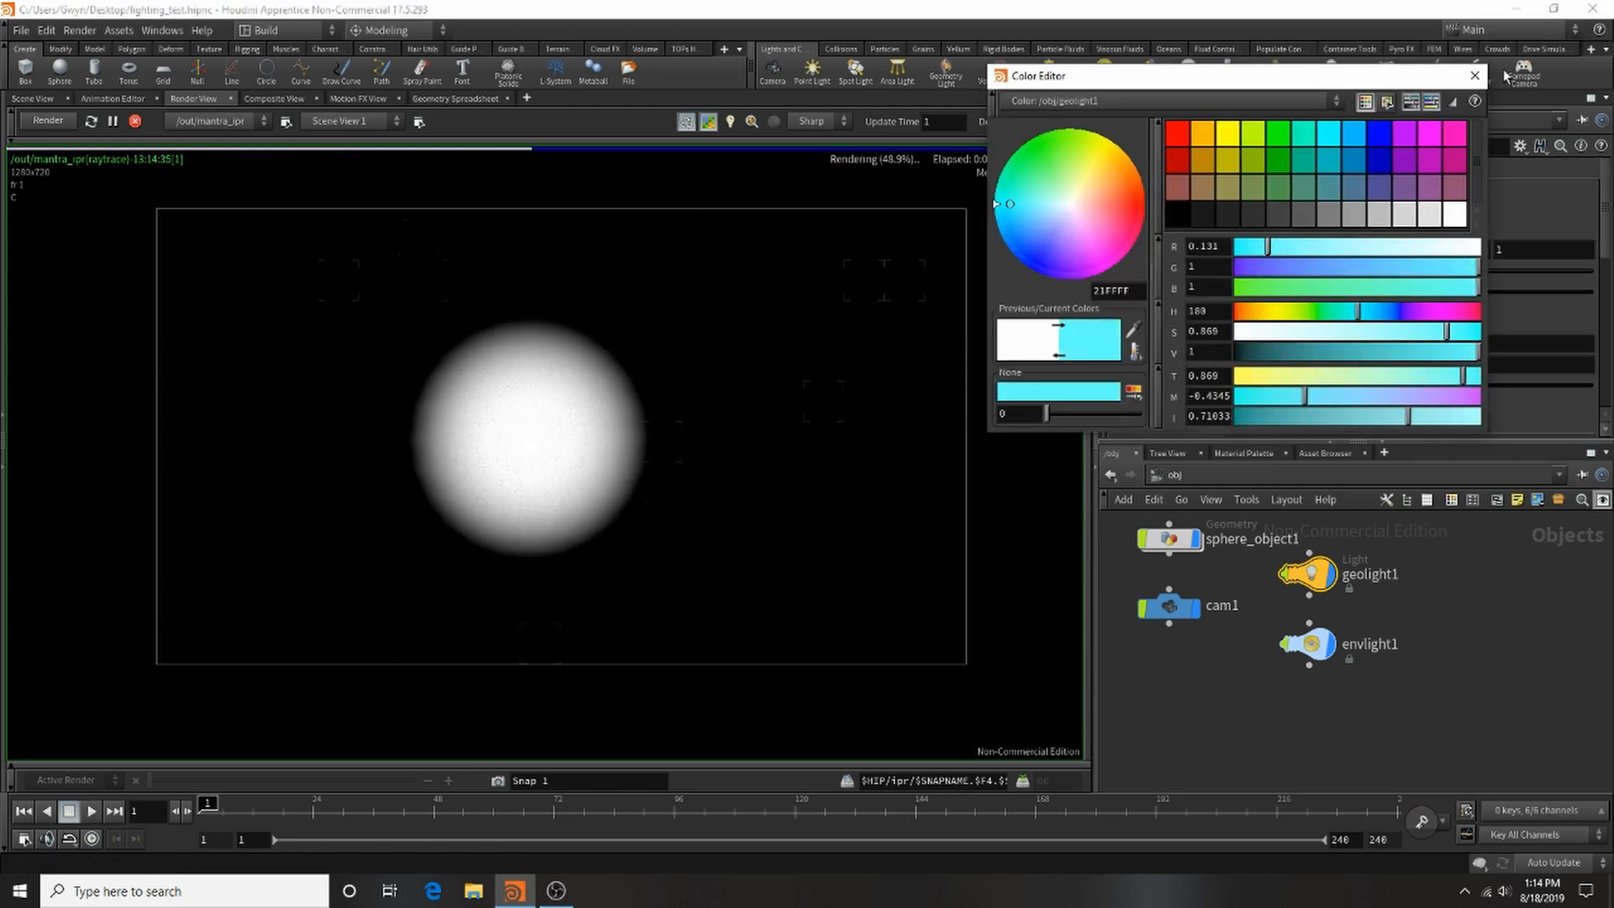
{"action": "left_click", "coordinate": [1475, 75]}
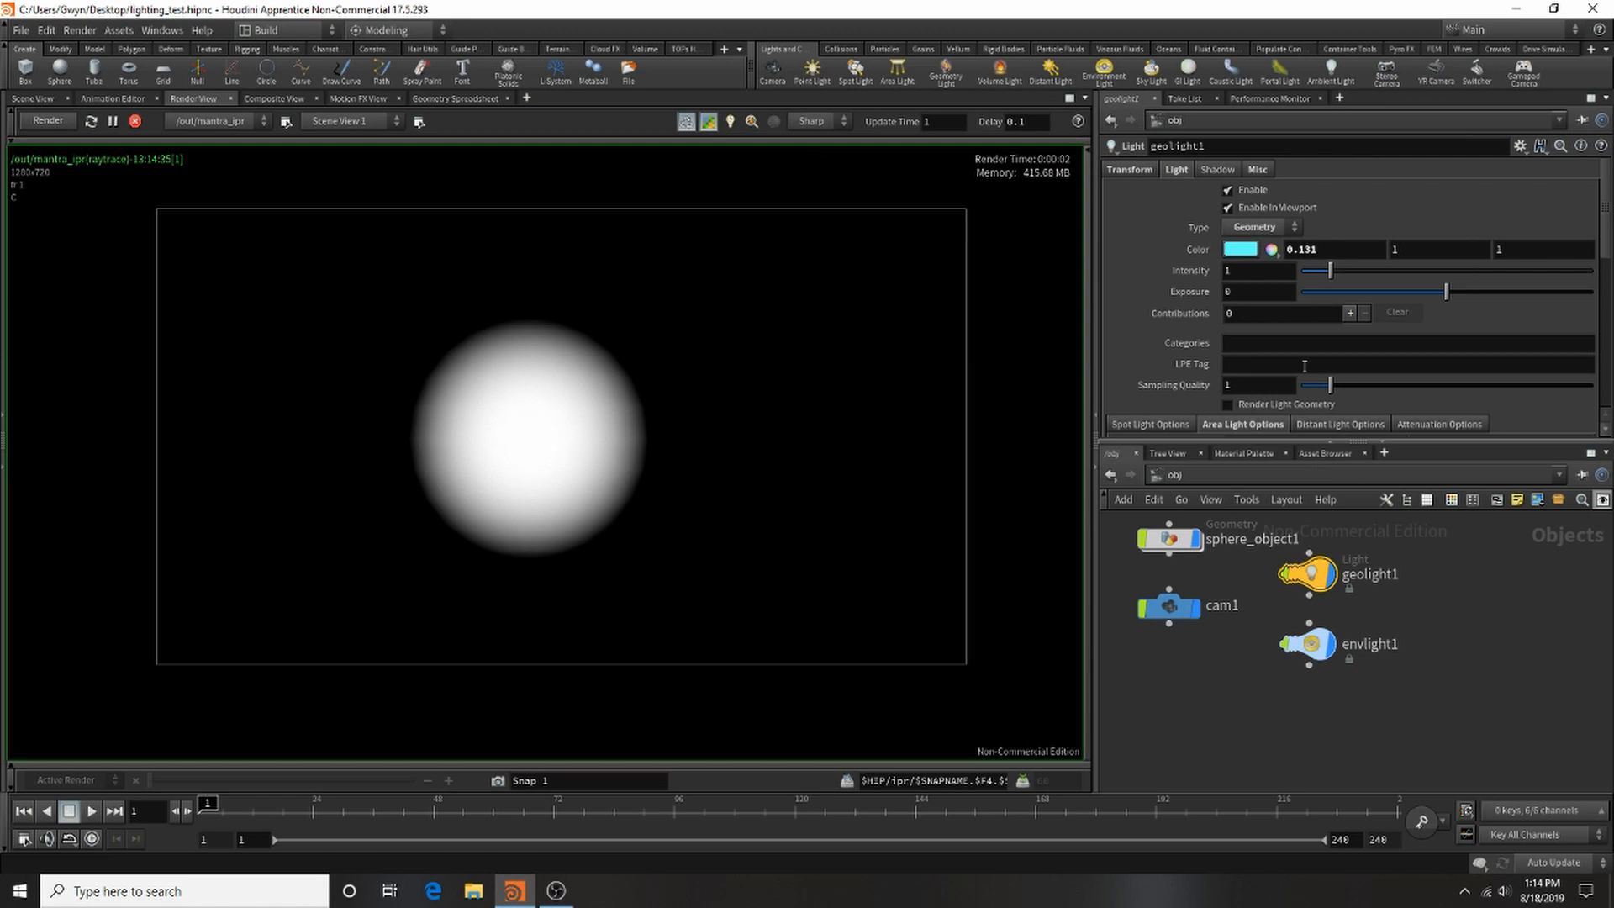
{"action": "left_click_drag", "start_coordinate": [1361, 272], "coordinate": [1561, 270]}
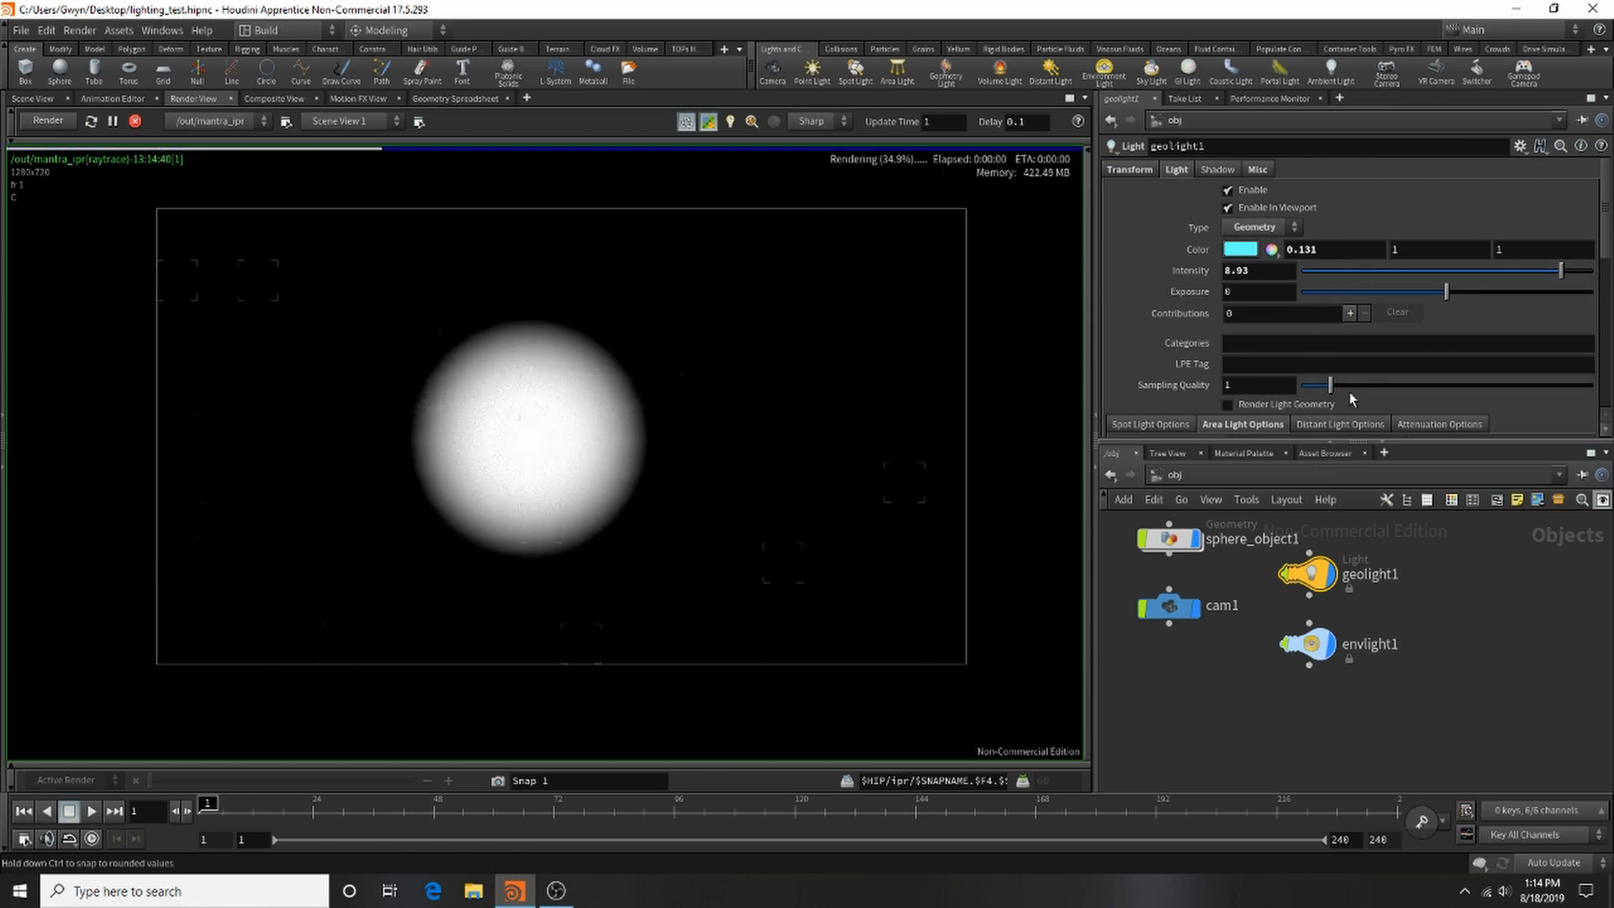
Step: Review the settings of the glow and principled shader materials and return to the object network
{"action": "left_click", "coordinate": [1246, 454]}
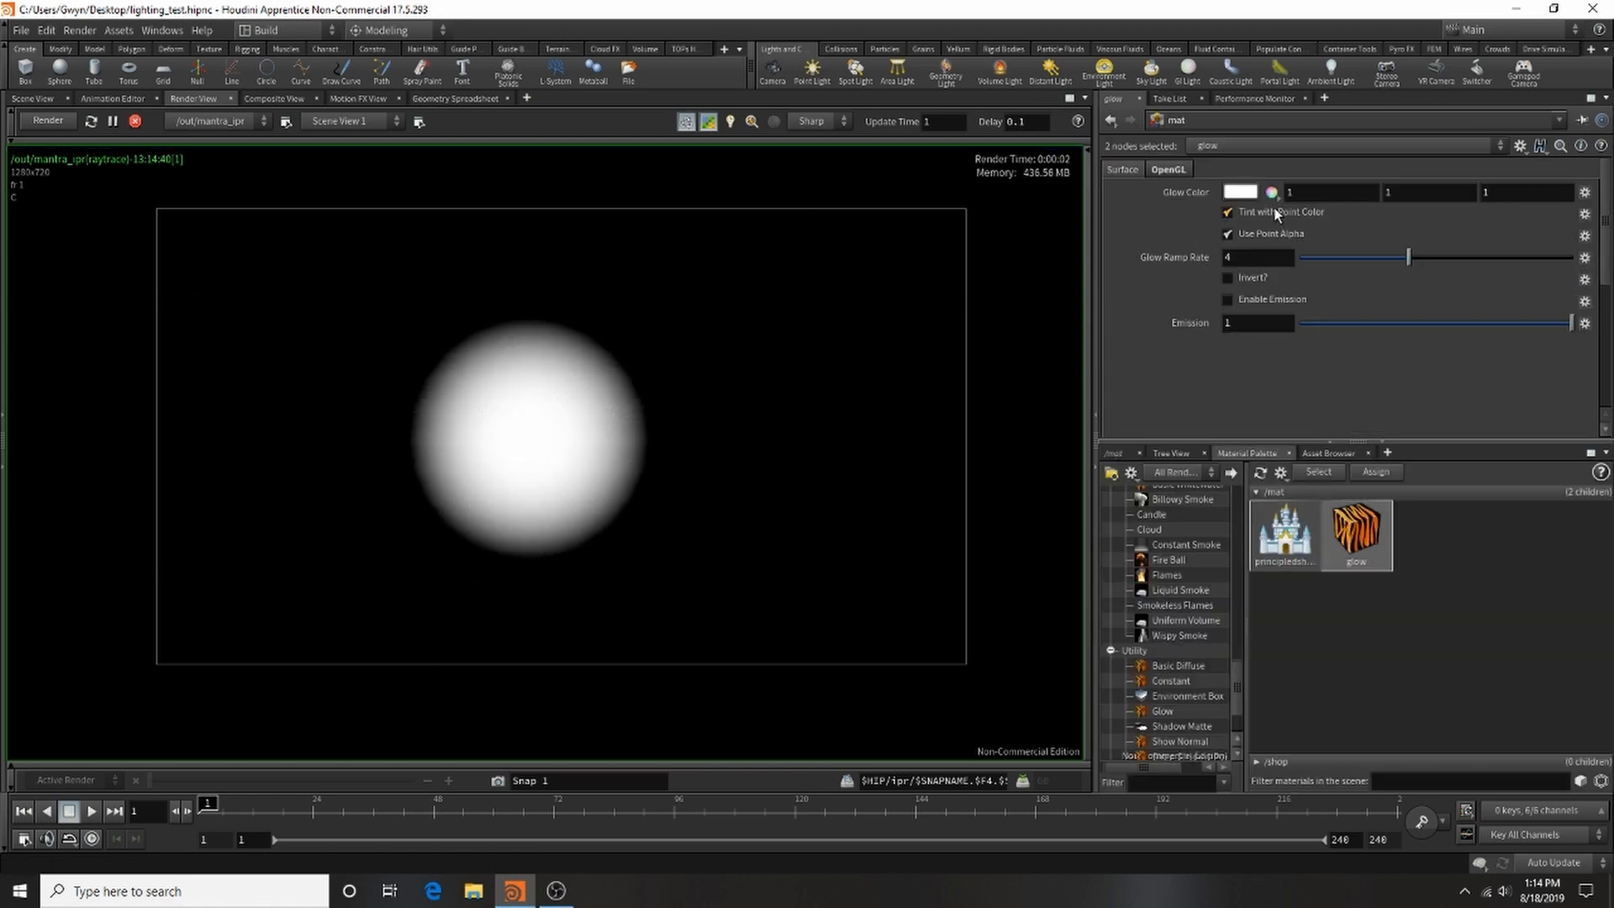
{"action": "left_click", "coordinate": [1295, 532]}
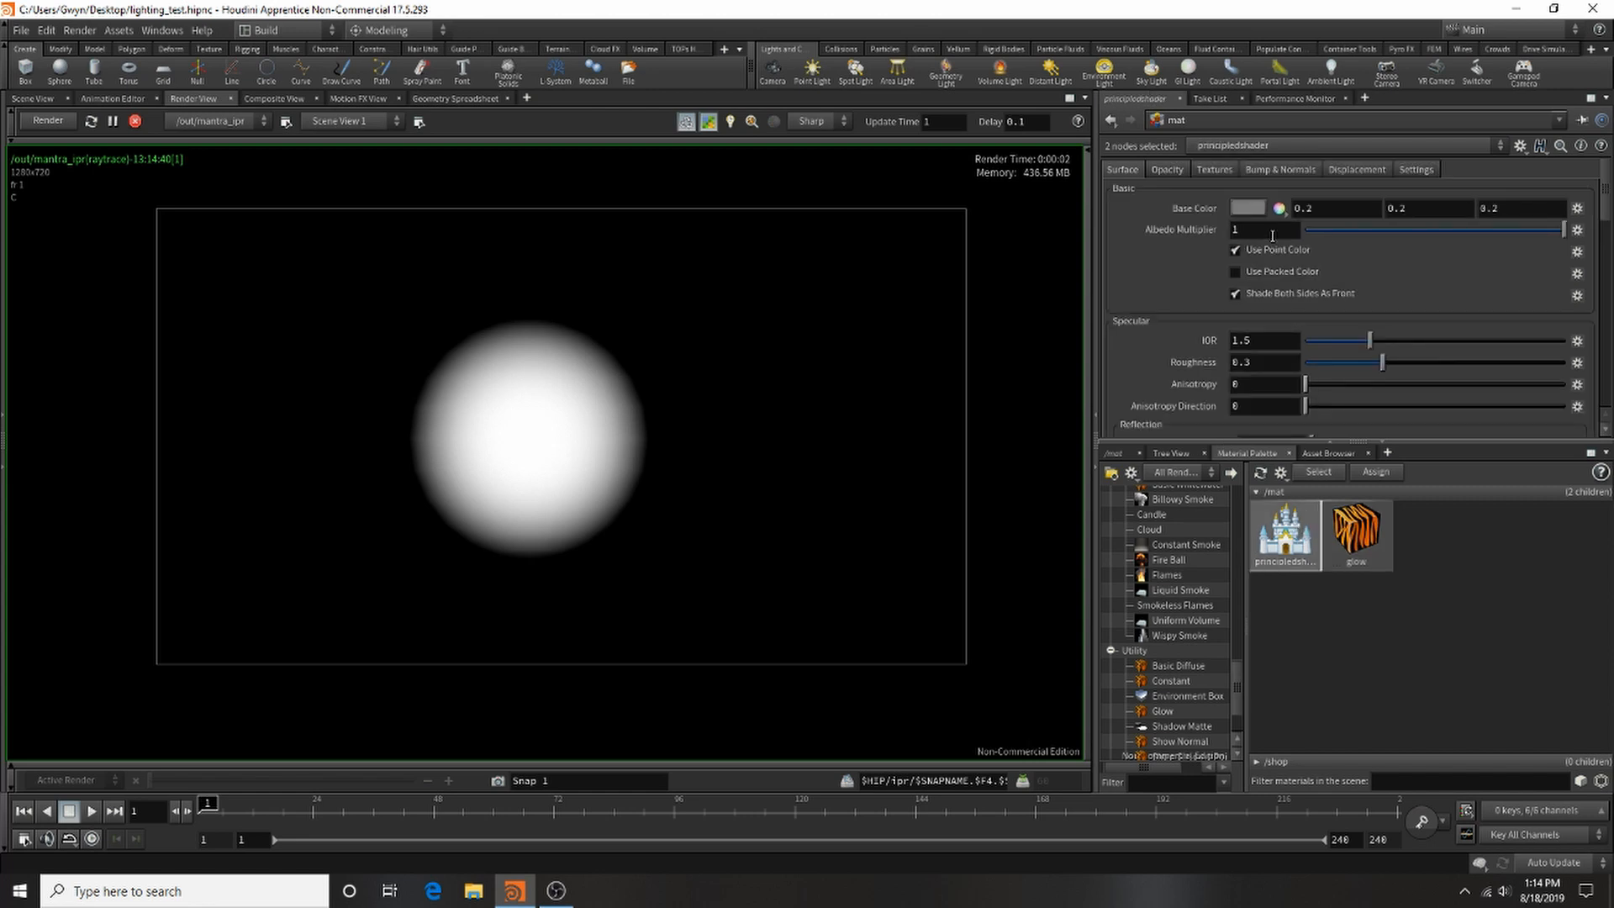
{"action": "left_click", "coordinate": [1115, 453]}
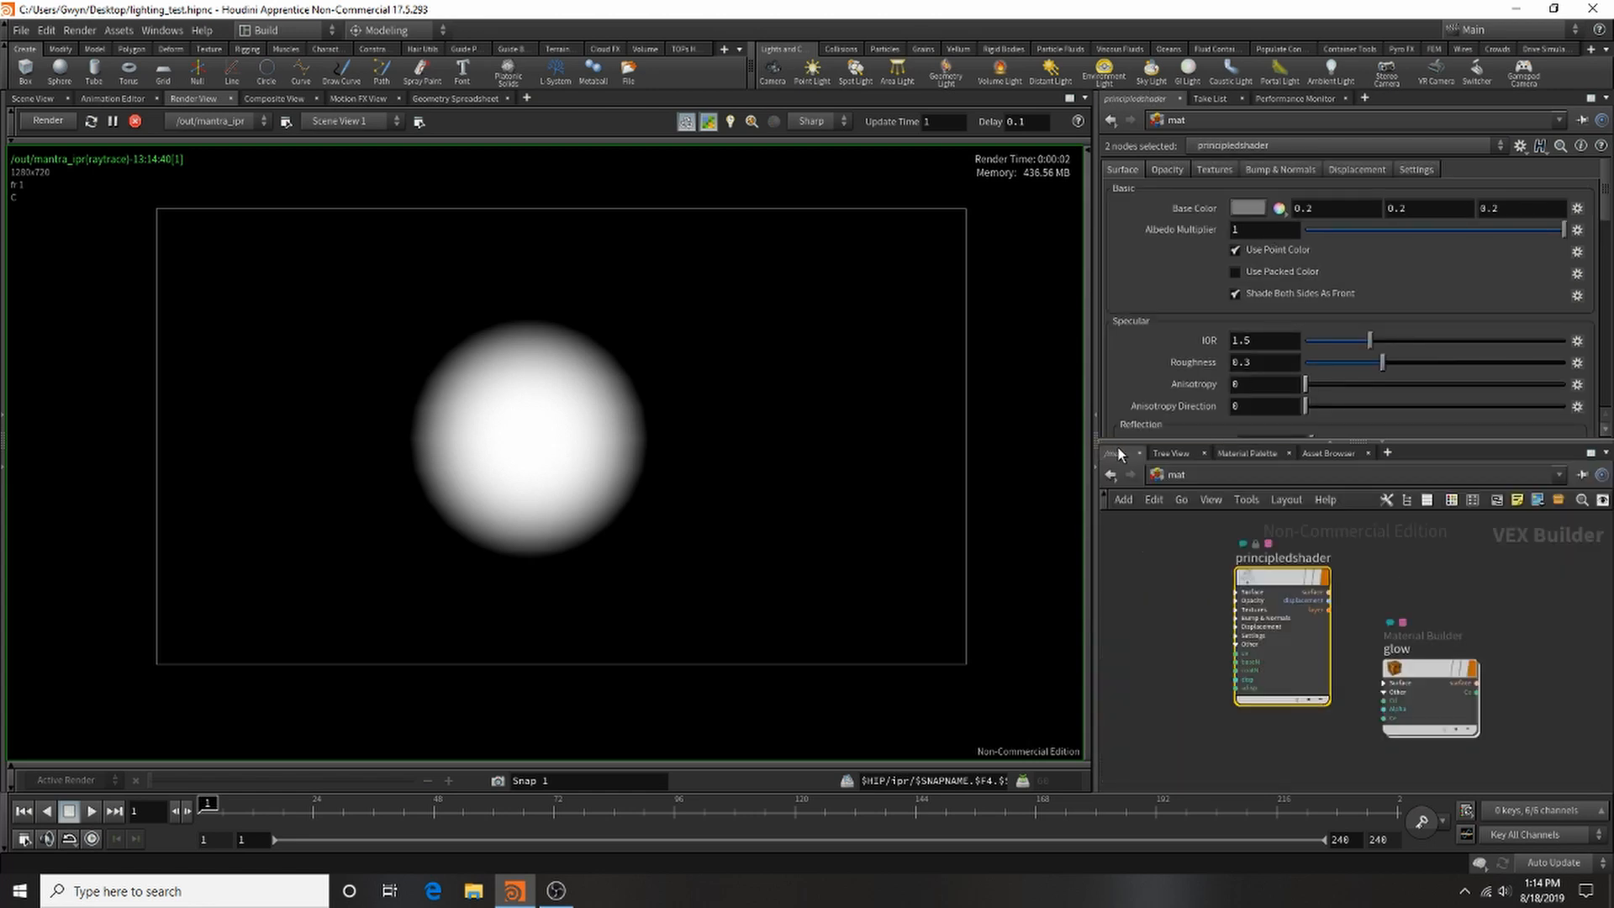
{"action": "left_click", "coordinate": [1338, 477]}
{"action": "left_click", "coordinate": [1353, 536]}
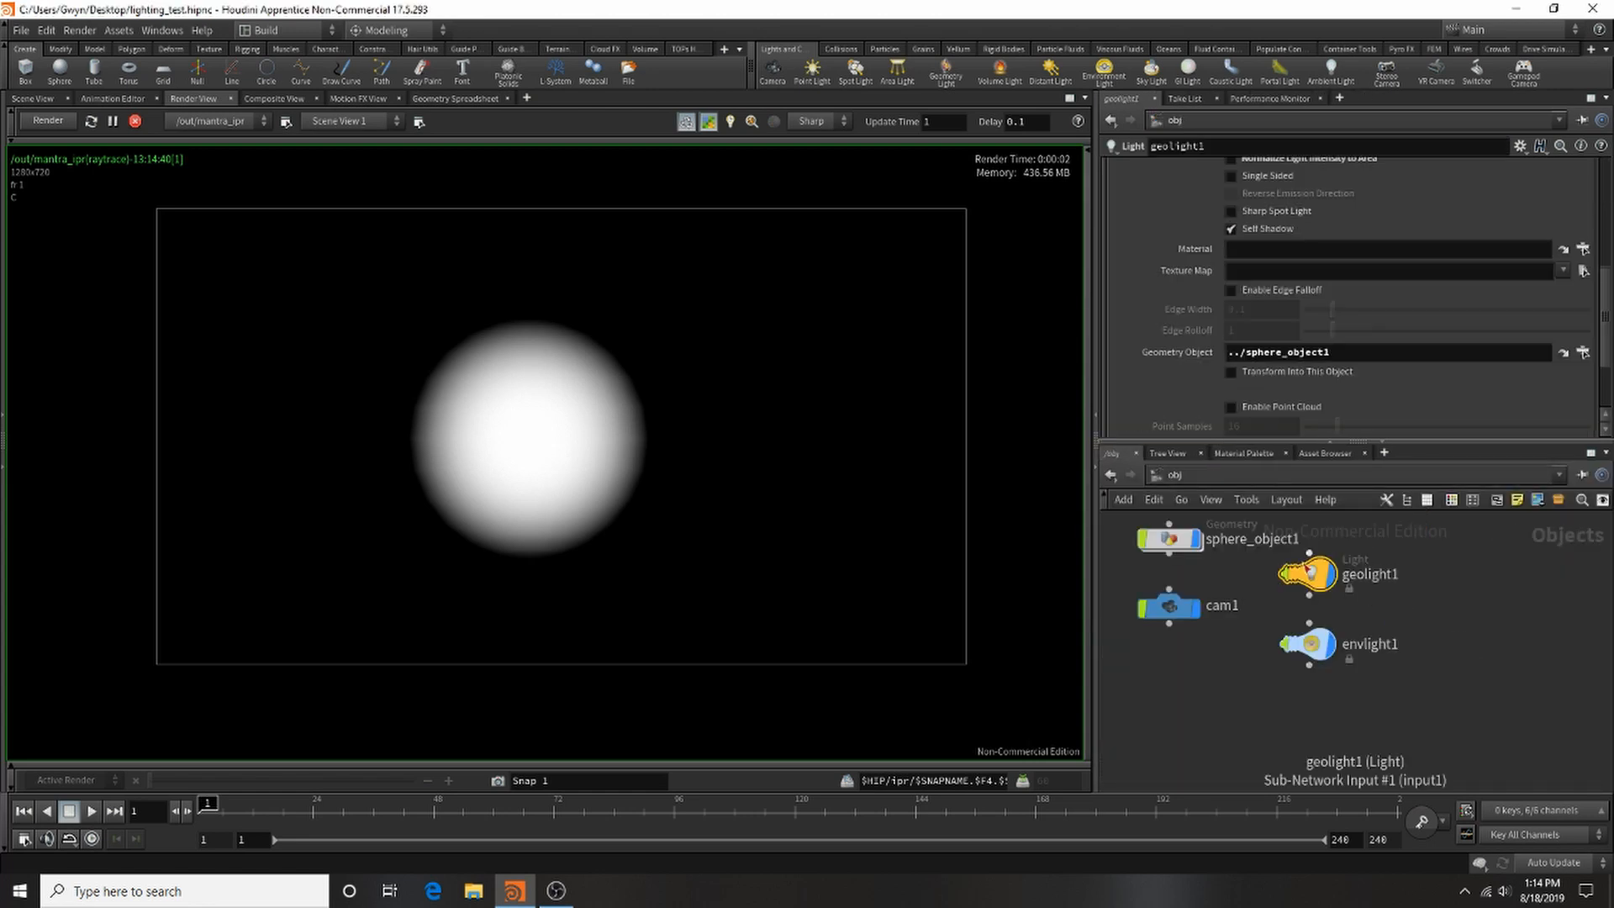
Step: Assign the glow material to the geometry light's area light options
{"action": "scroll", "coordinate": [1554, 247], "scroll_direction": "up", "scroll_amount": 3}
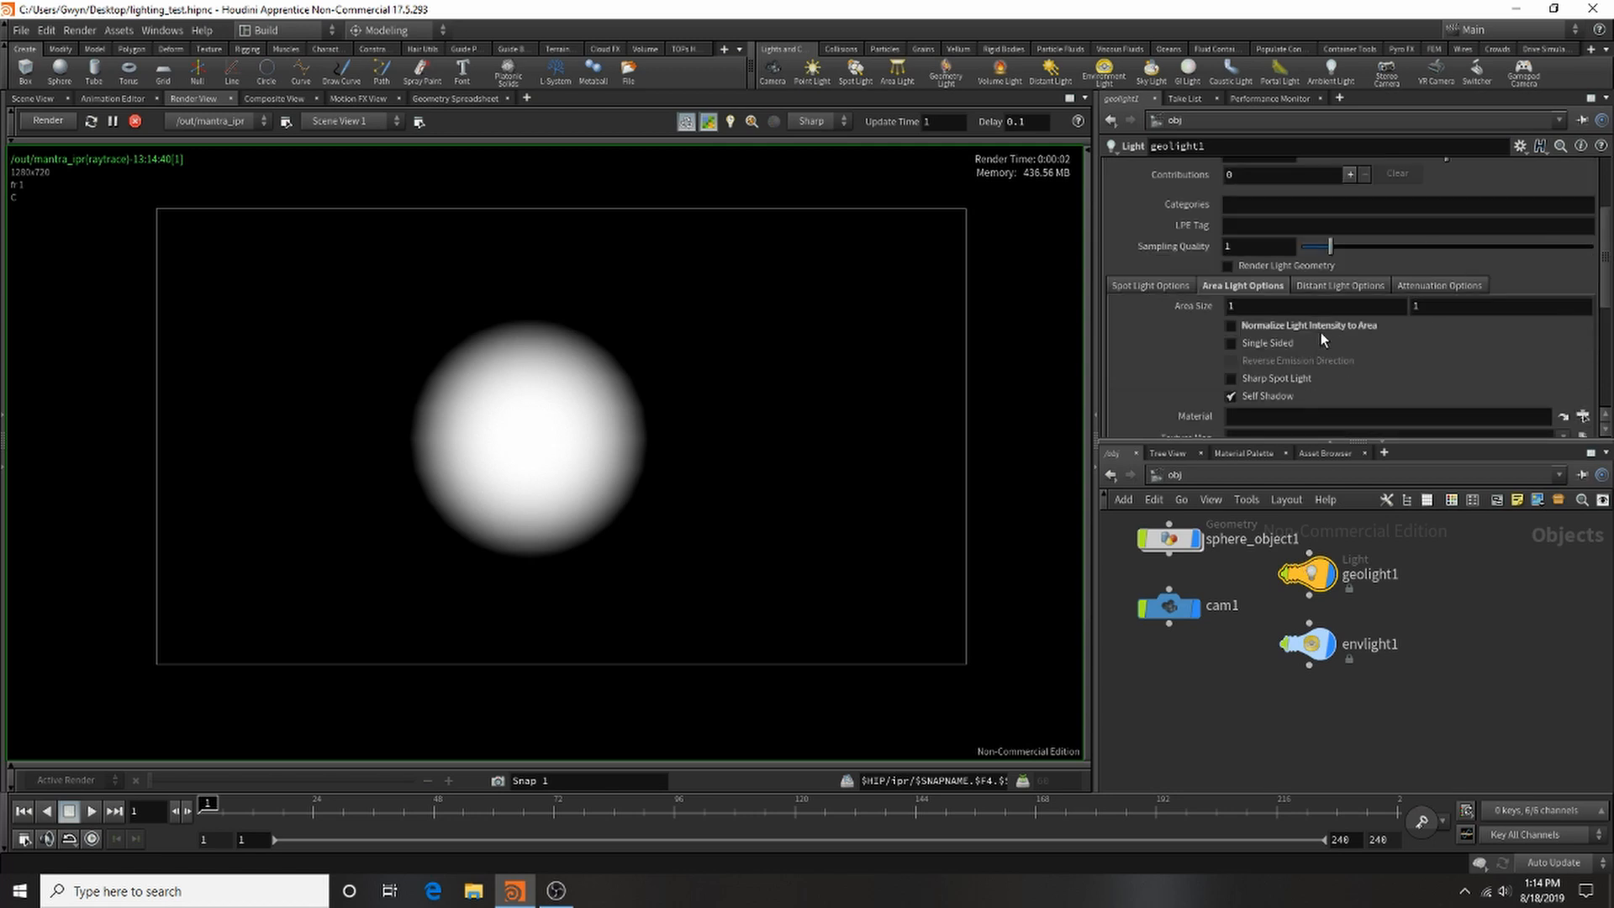
{"action": "scroll", "coordinate": [1322, 339], "scroll_direction": "down", "scroll_amount": 2}
{"action": "left_click", "coordinate": [1583, 285]}
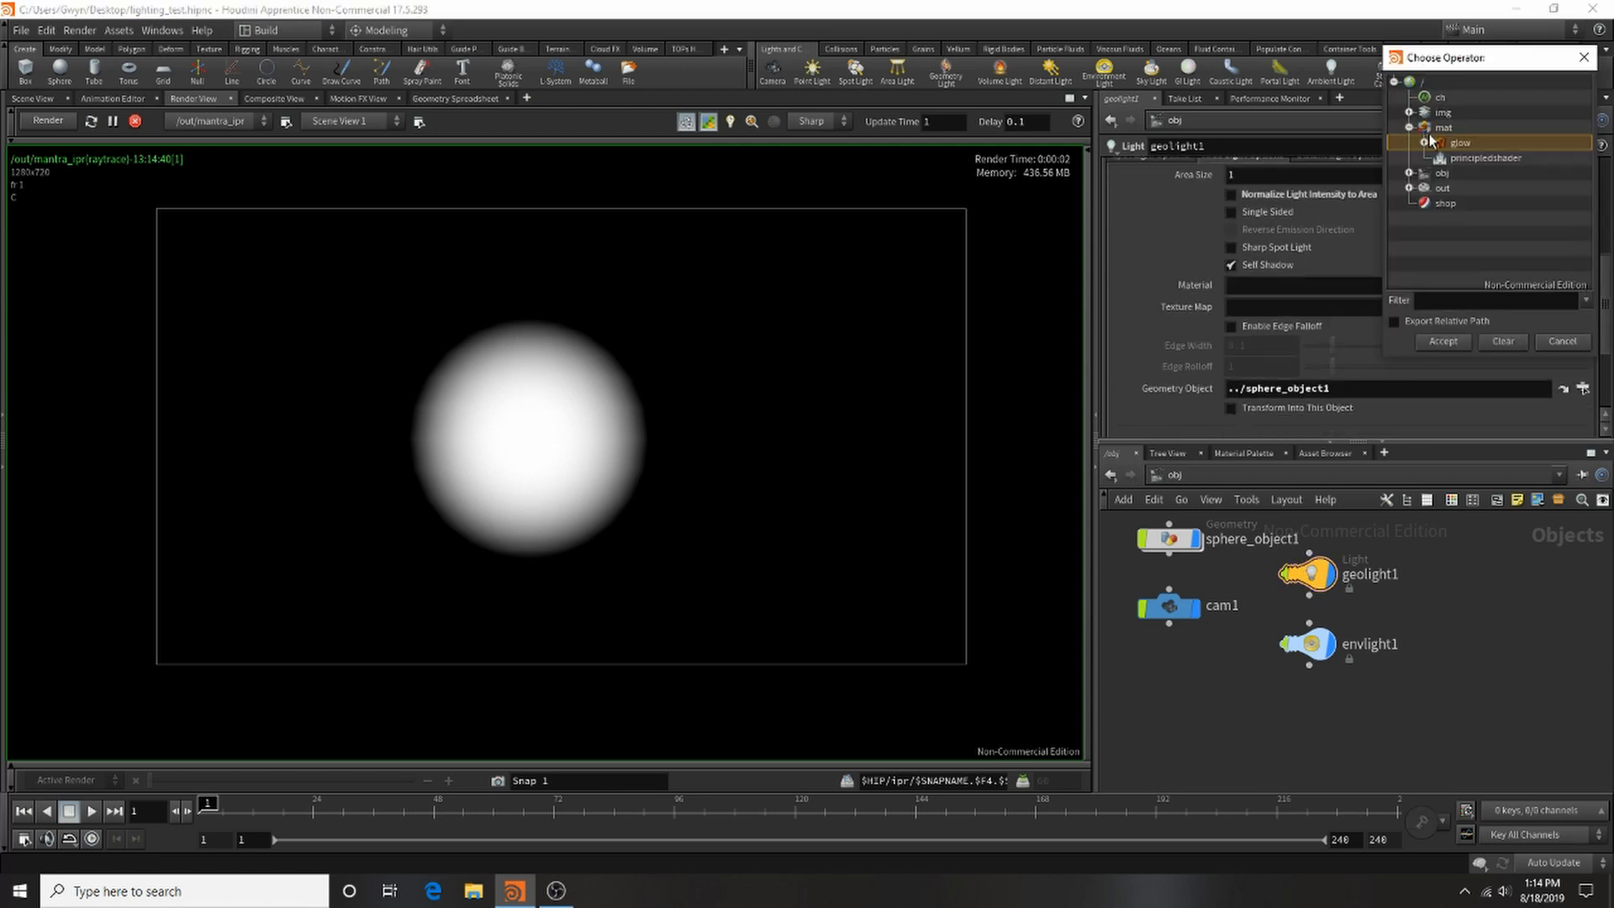
{"action": "left_click", "coordinate": [1442, 342]}
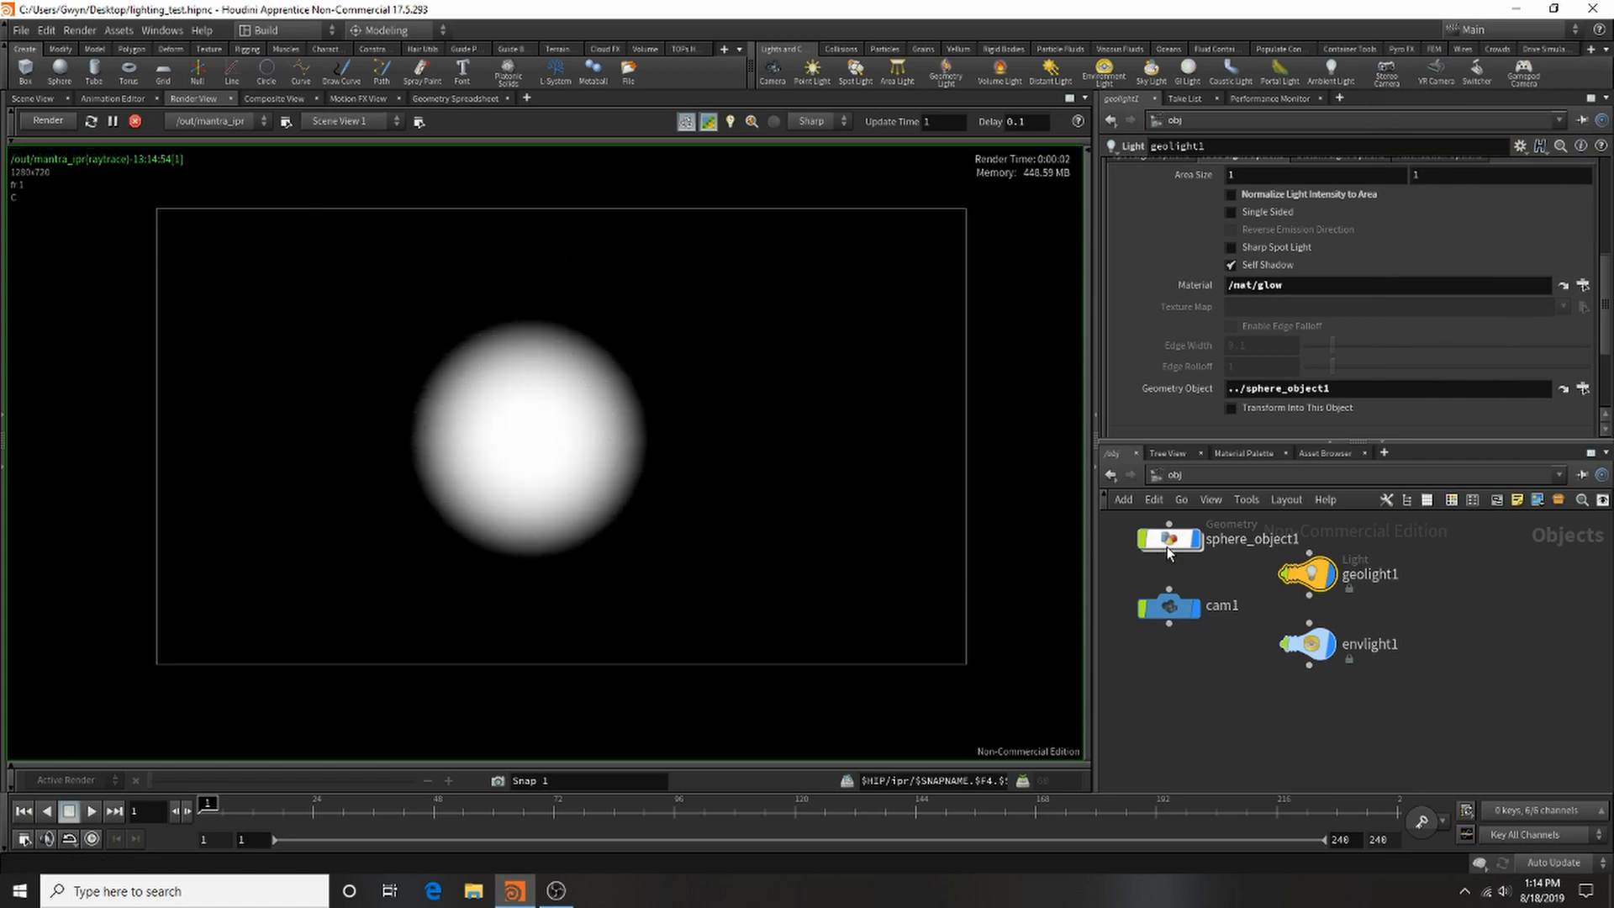
{"action": "scroll", "coordinate": [1332, 210], "scroll_direction": "up", "scroll_amount": 4}
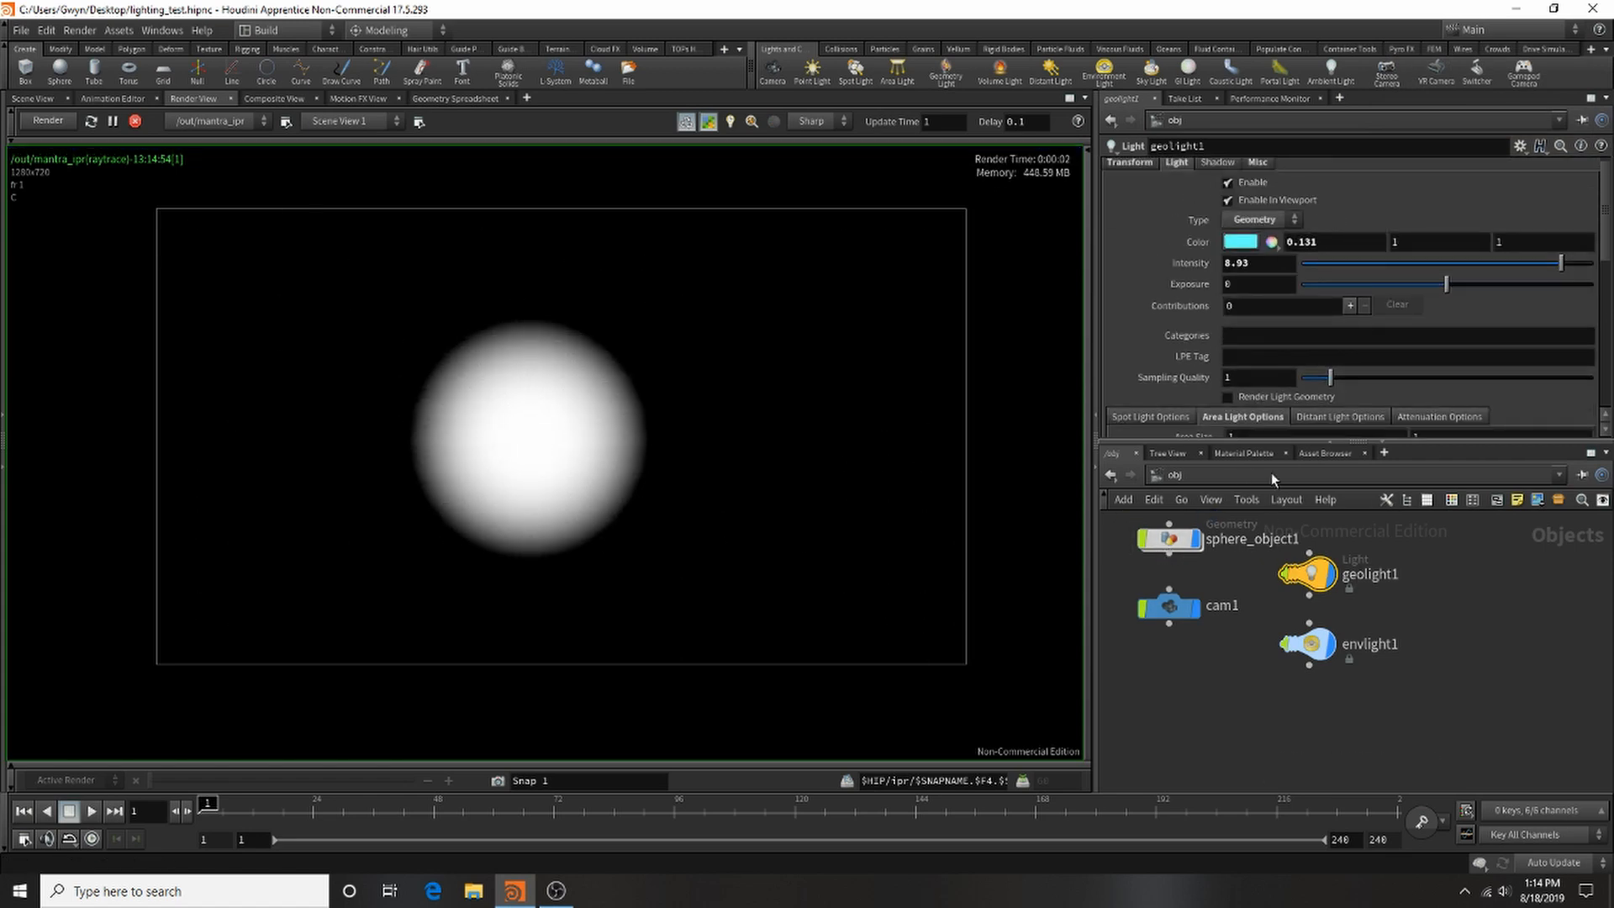
Step: Review the glow material's settings, then check the sphere object's render and material settings in the object network
{"action": "left_click", "coordinate": [1243, 453]}
{"action": "left_click", "coordinate": [1354, 533]}
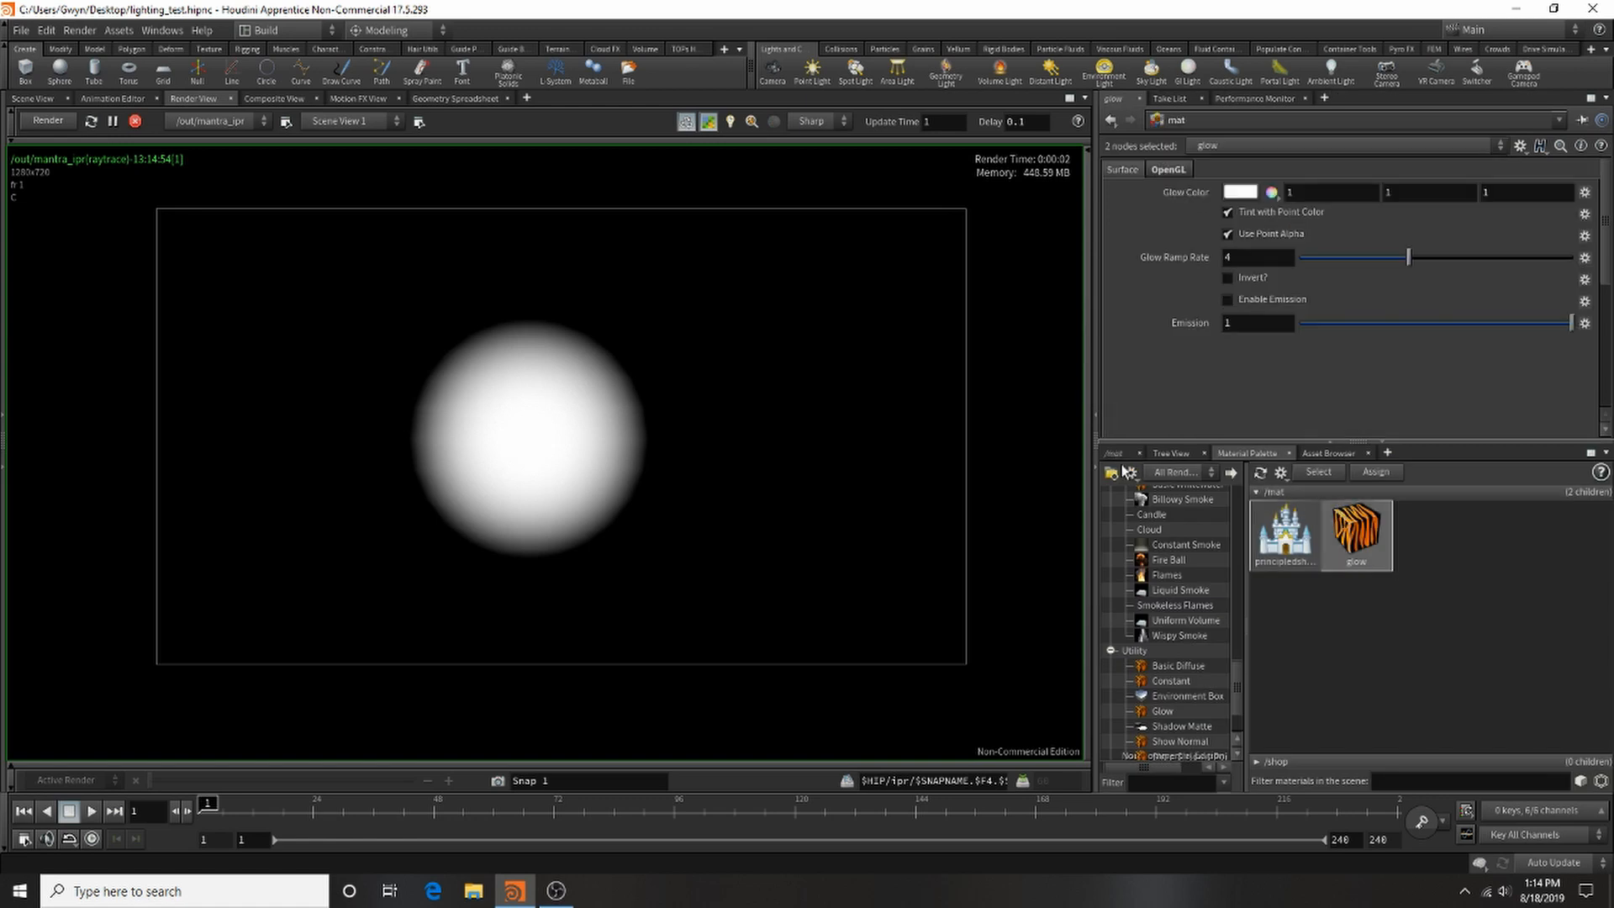
{"action": "left_click", "coordinate": [1116, 454]}
{"action": "left_click", "coordinate": [1214, 476]}
{"action": "left_click", "coordinate": [1237, 548]}
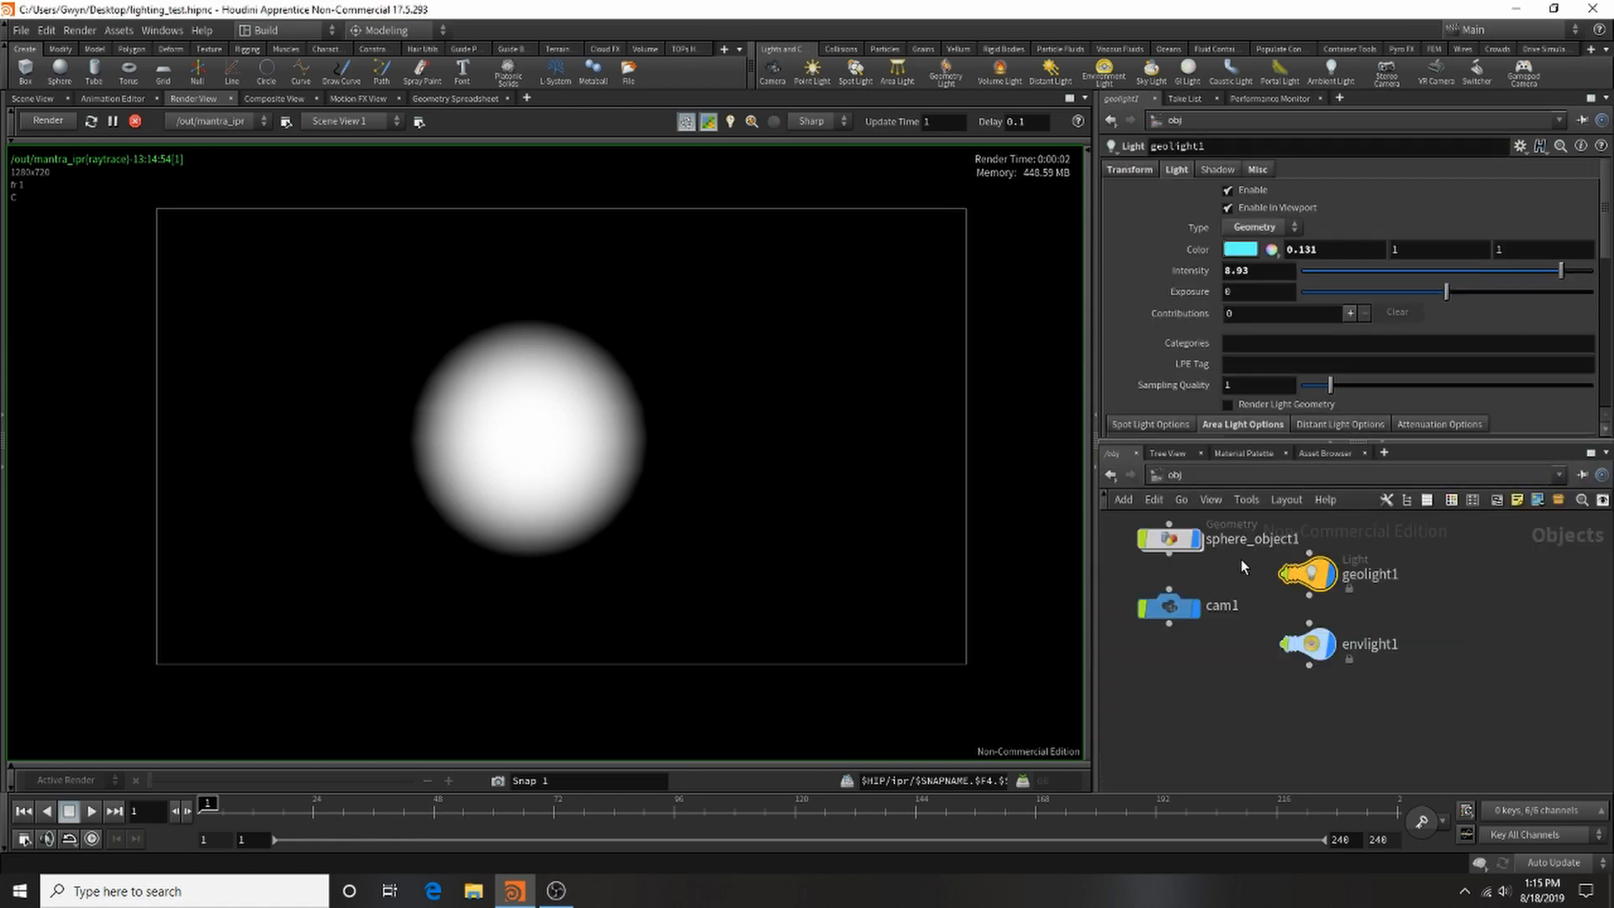
{"action": "left_click", "coordinate": [1168, 545]}
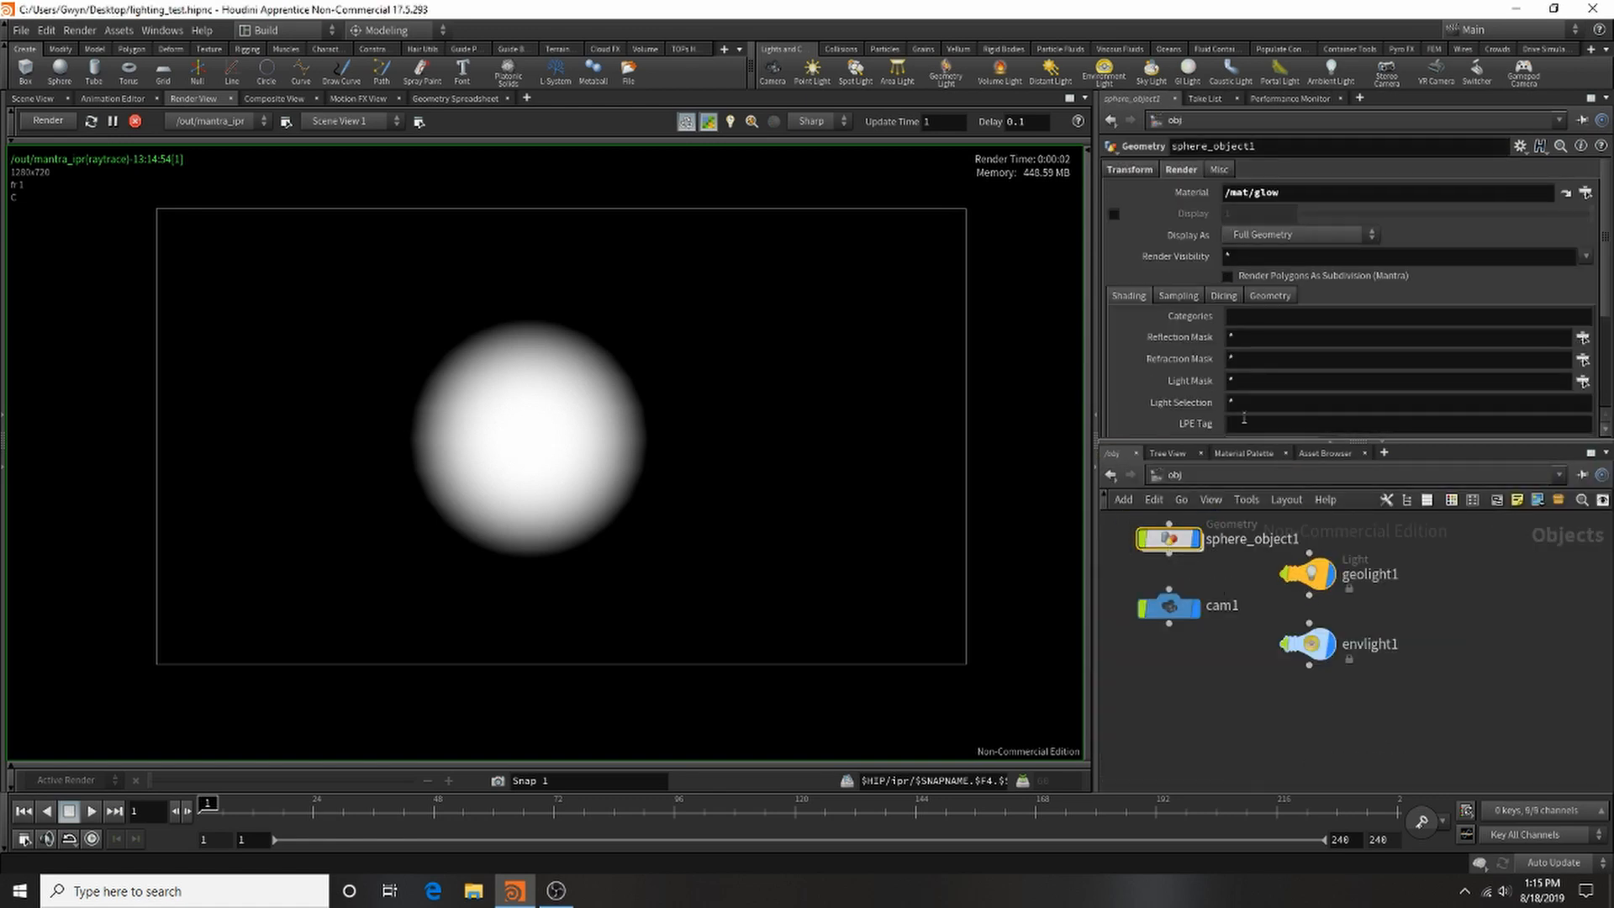
Step: Set the glow material's glow colour to cyan with RGB values 0.08, 1, 1
{"action": "left_click", "coordinate": [1243, 453]}
{"action": "left_click", "coordinate": [1354, 545]}
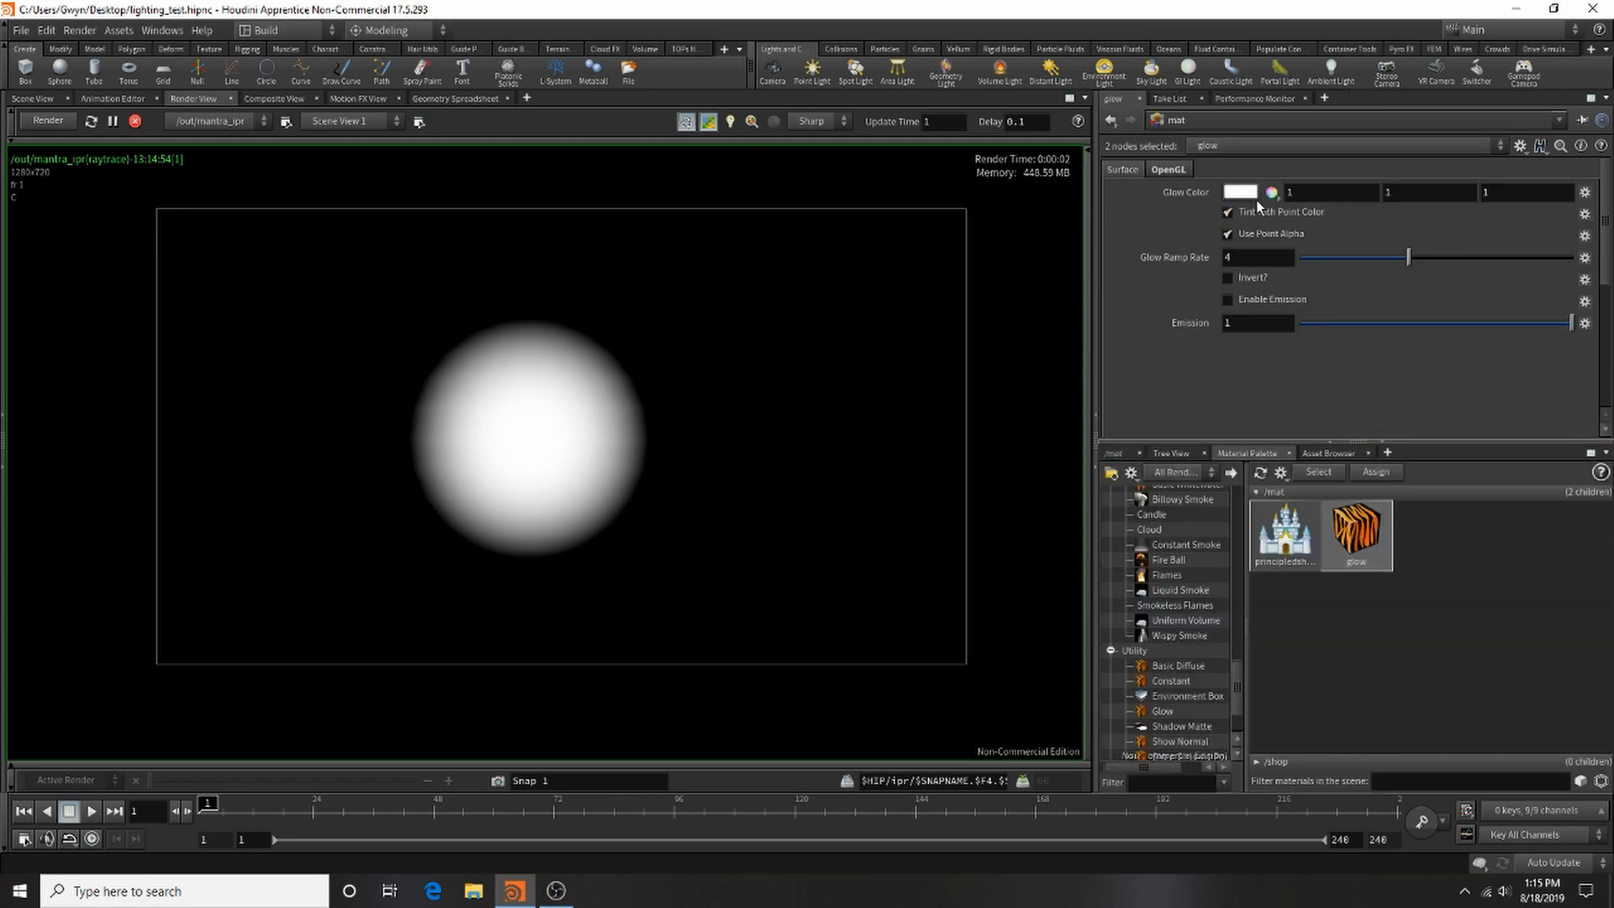
{"action": "left_click", "coordinate": [1252, 194]}
{"action": "left_click_drag", "start_coordinate": [1284, 252], "coordinate": [1256, 252]}
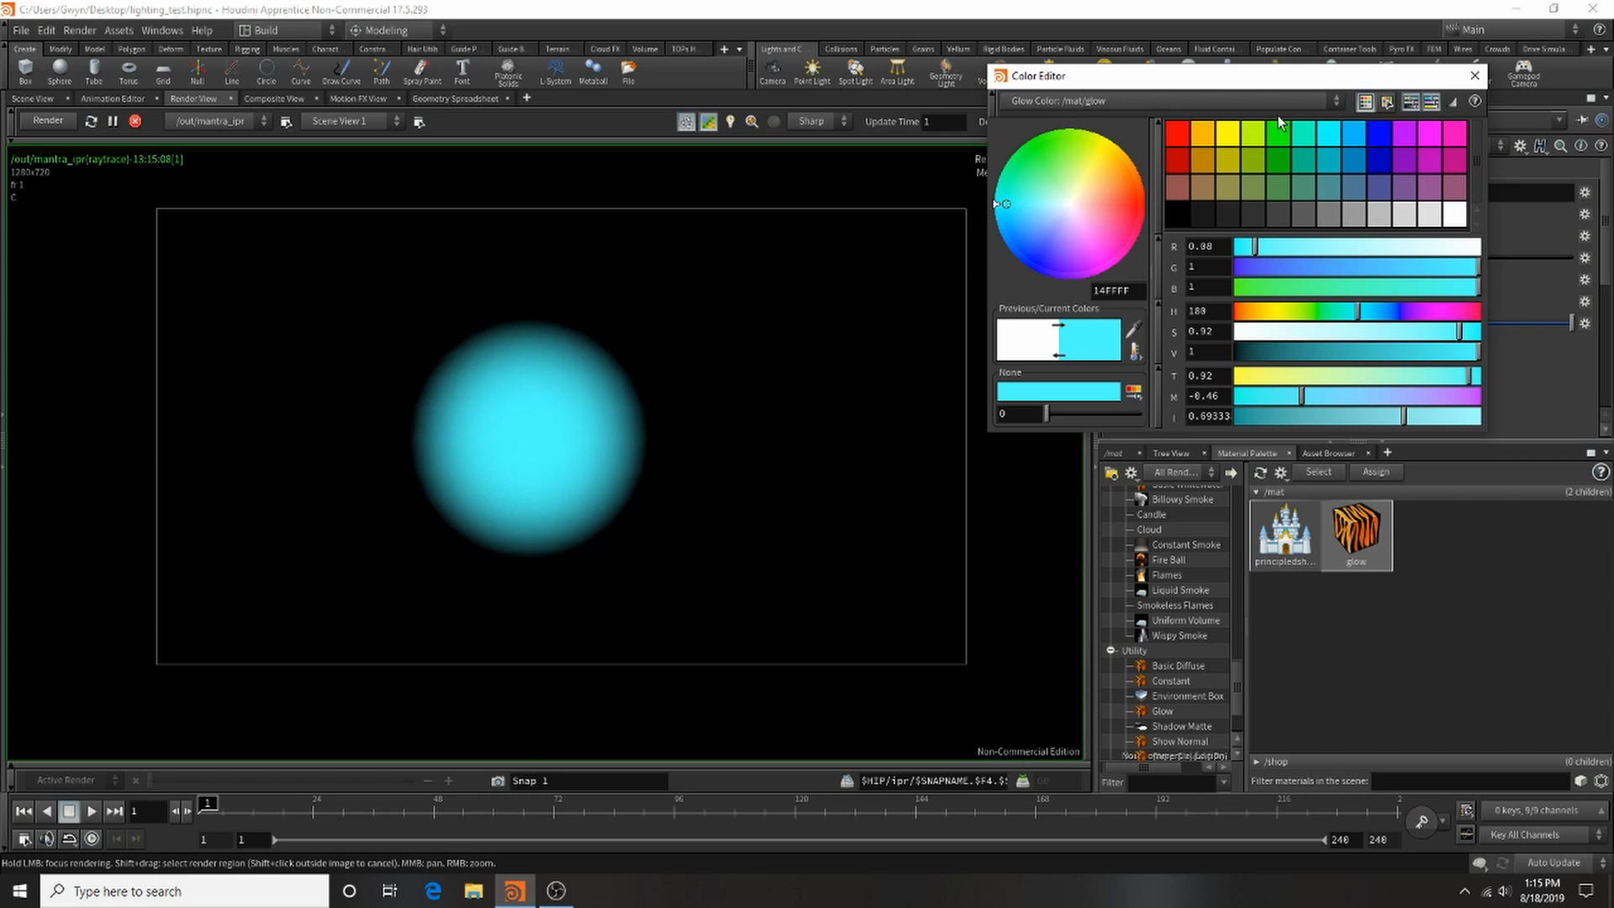
{"action": "left_click", "coordinate": [1474, 75]}
Step: Enable emission on the glow material and invert the glow
{"action": "left_click", "coordinate": [1228, 300]}
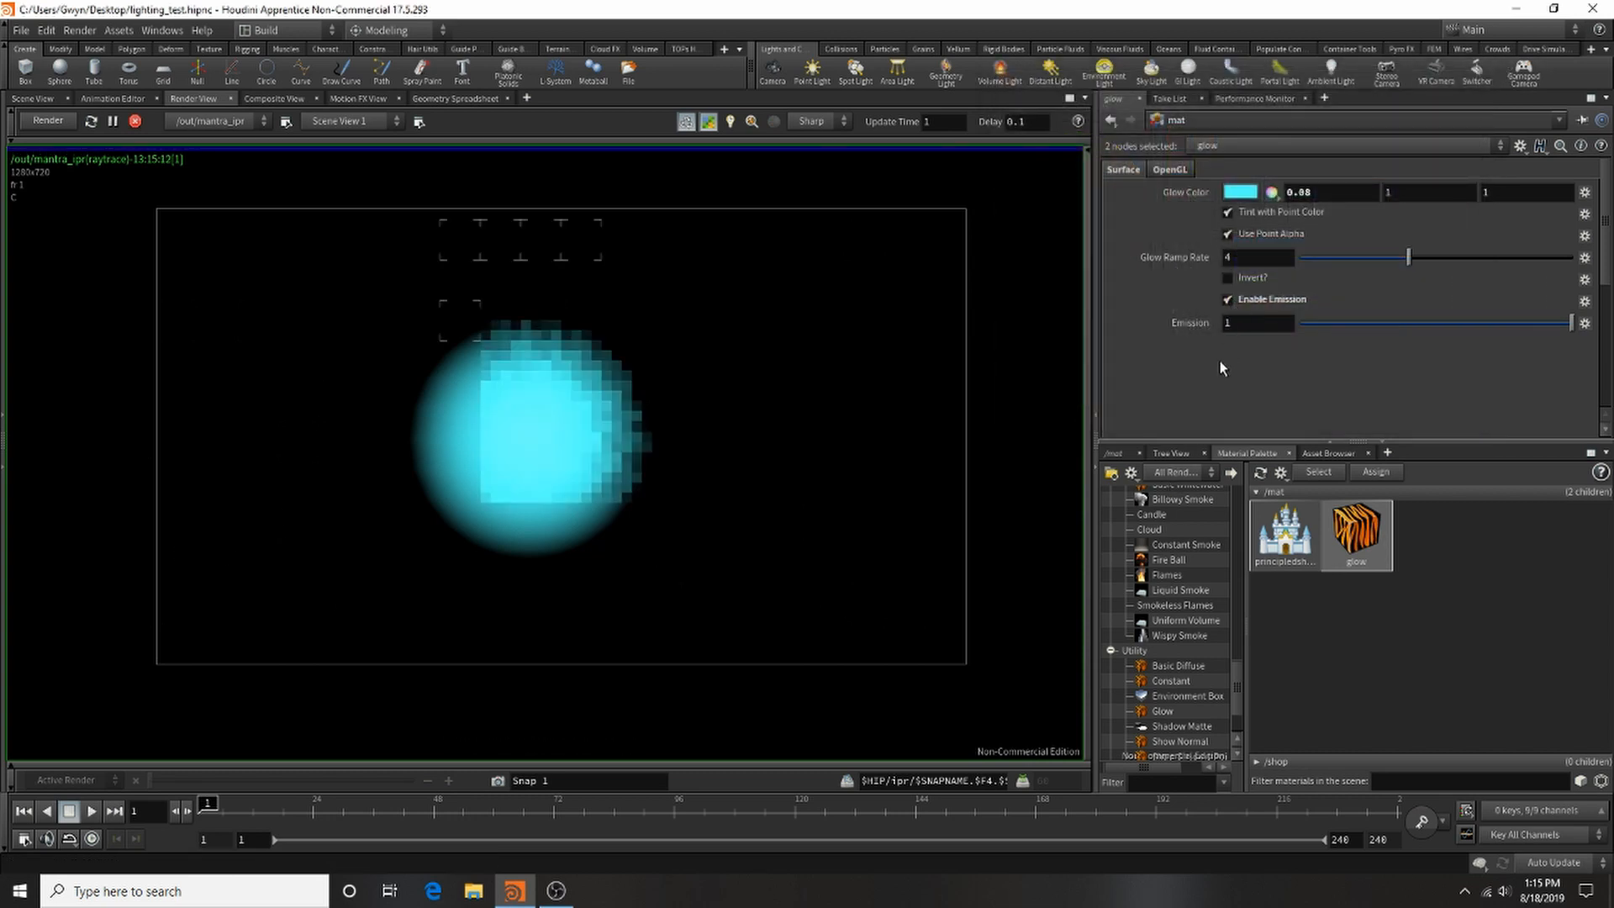
{"action": "left_click", "coordinate": [1229, 275]}
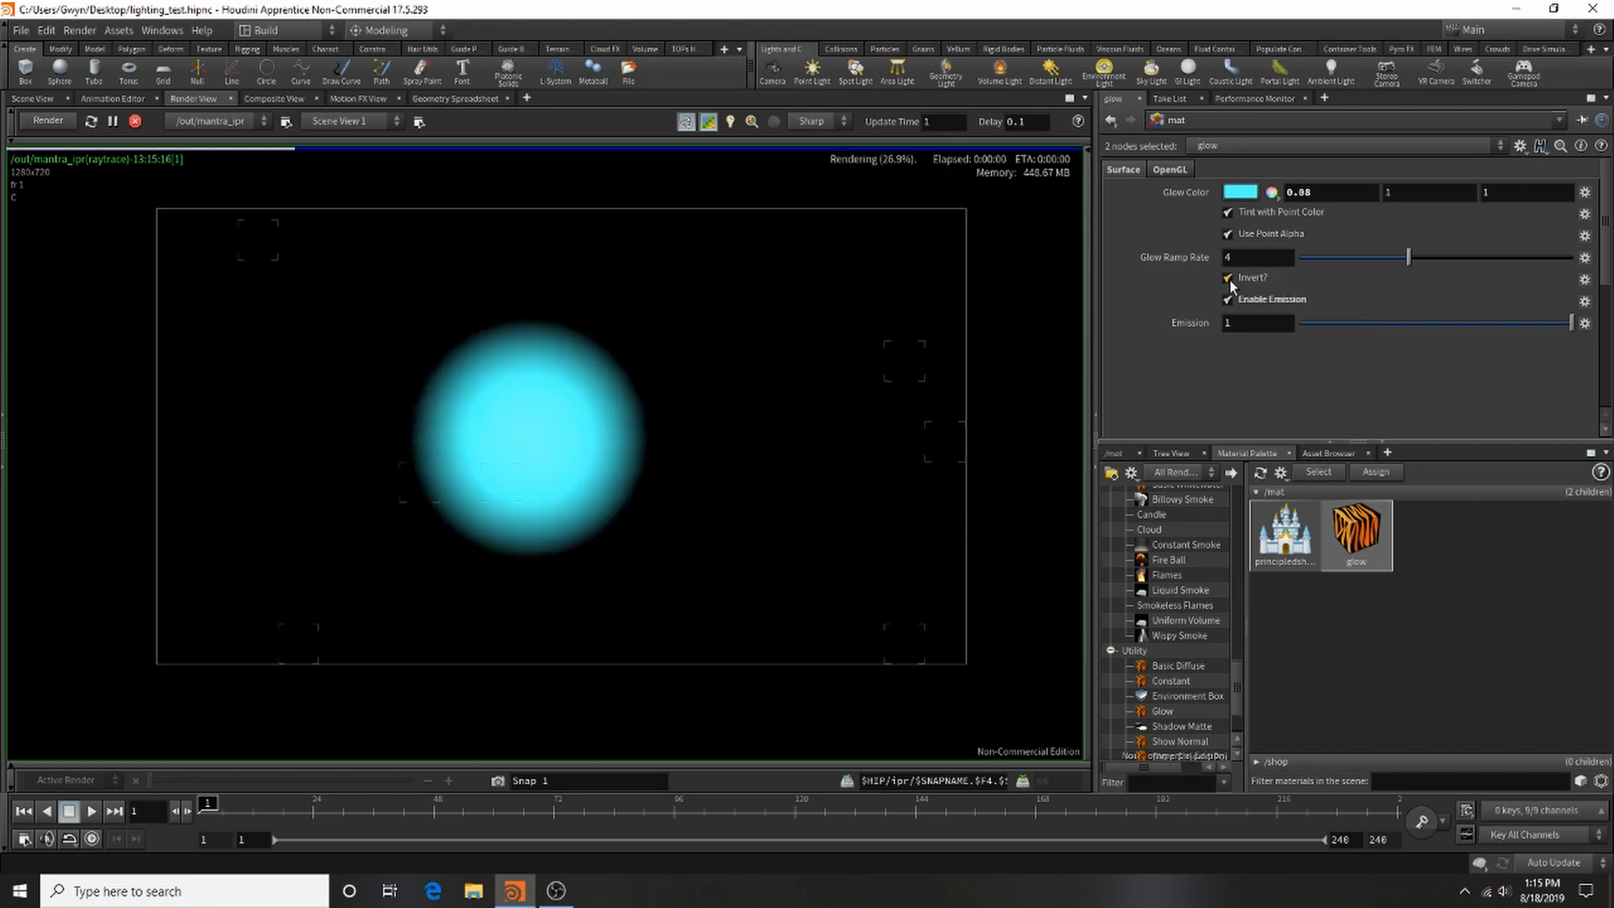
{"action": "left_click", "coordinate": [1229, 279]}
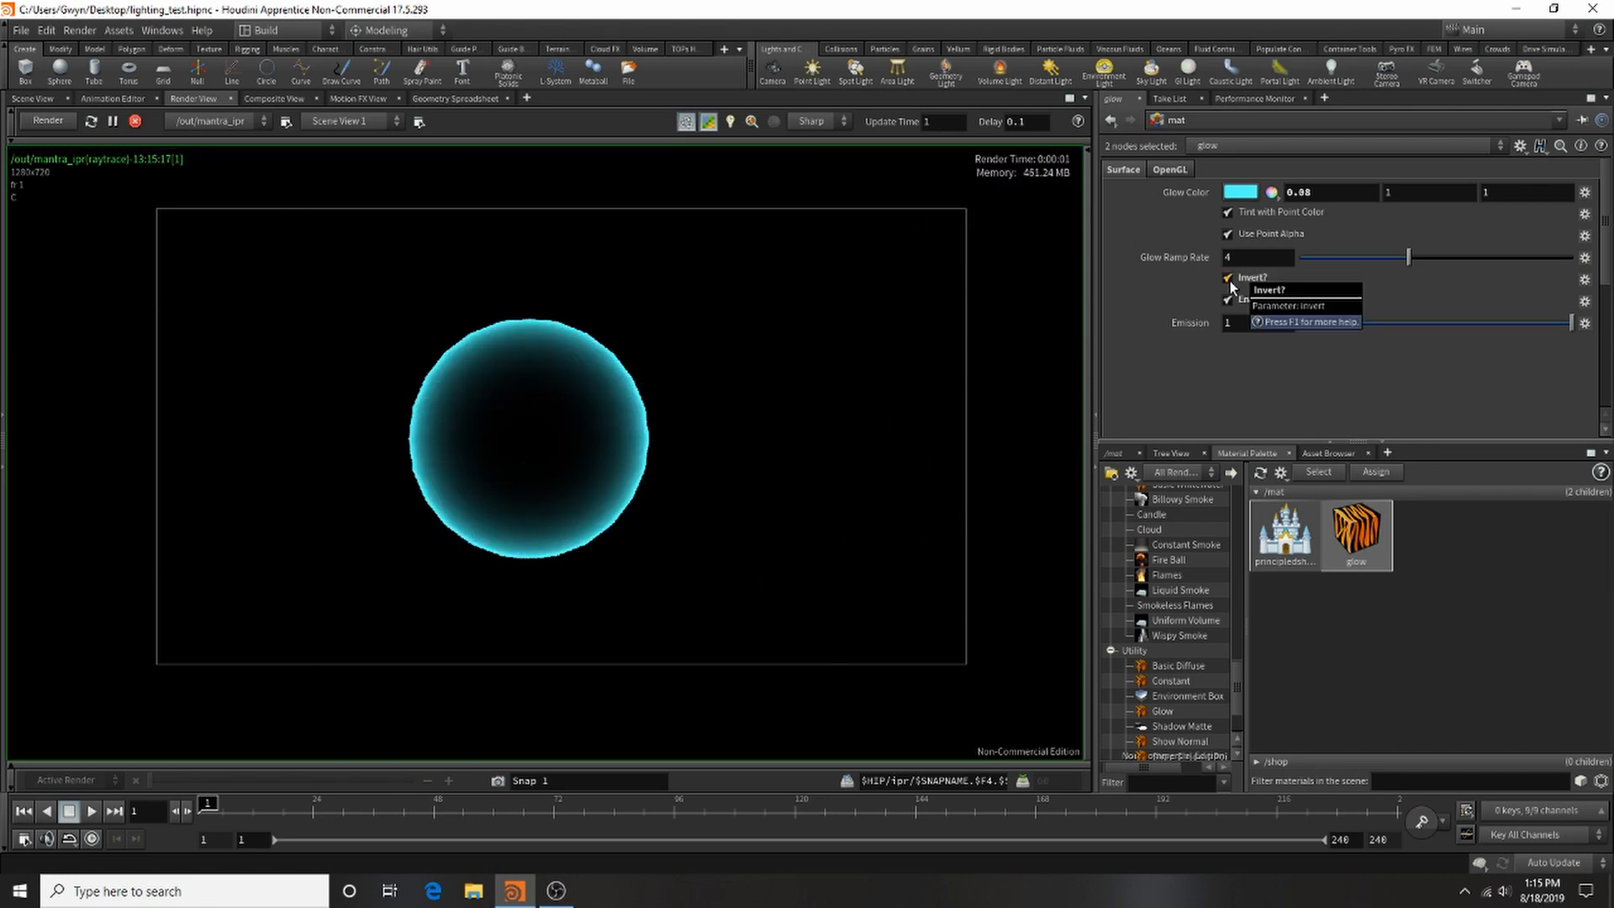
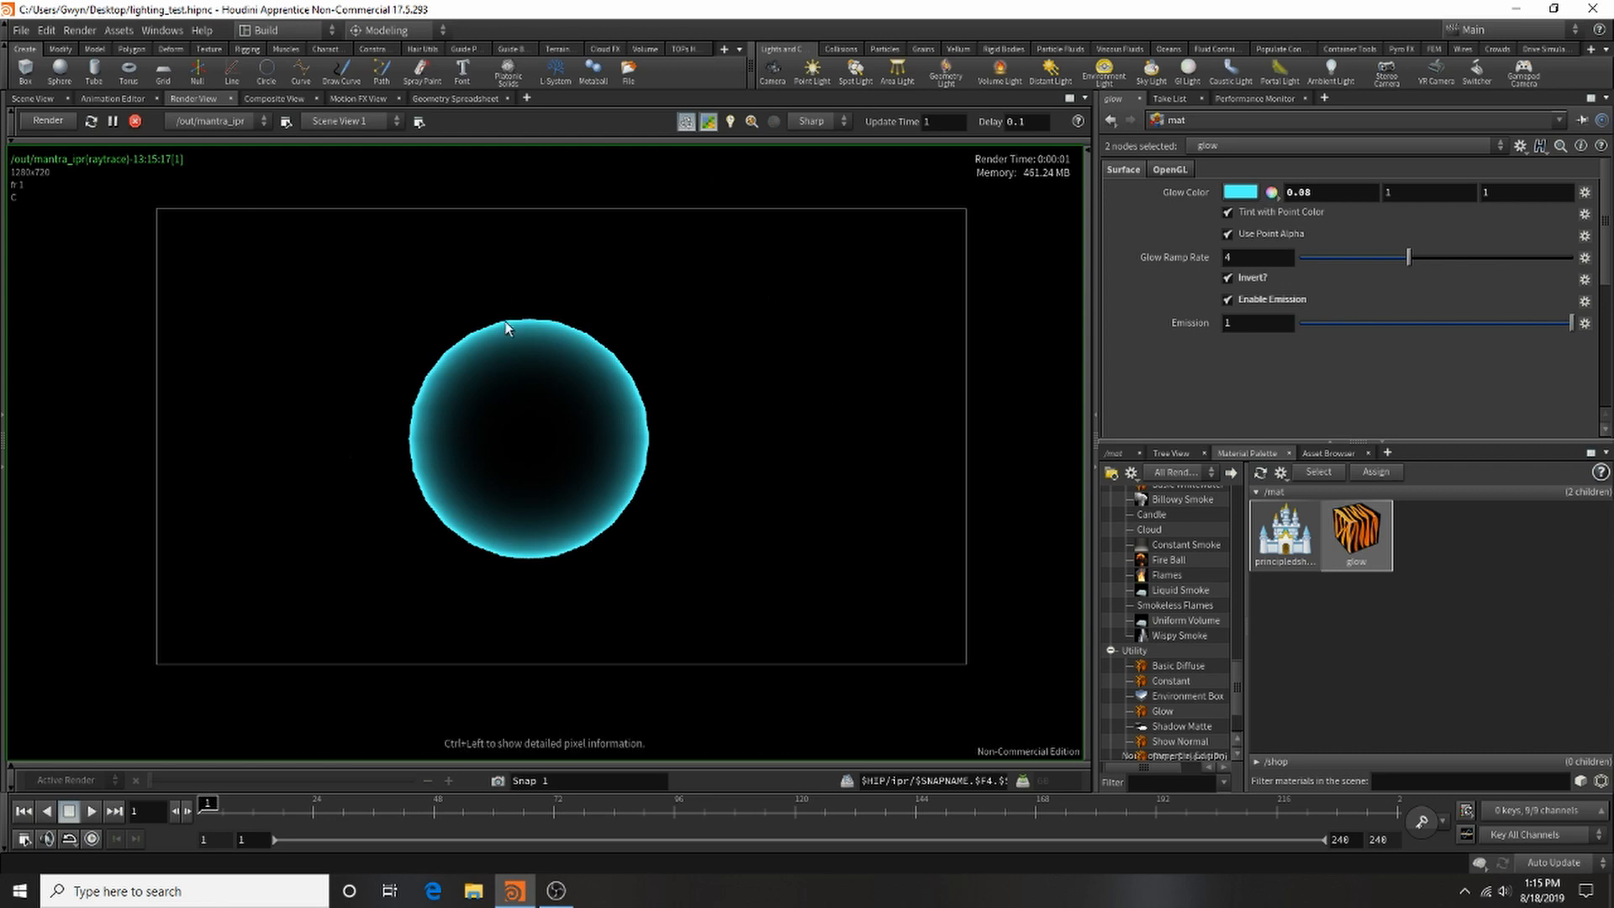
Step: Stop the render and delete the sphere, geometry light and environment light, keeping only the camera
{"action": "left_click", "coordinate": [1113, 453]}
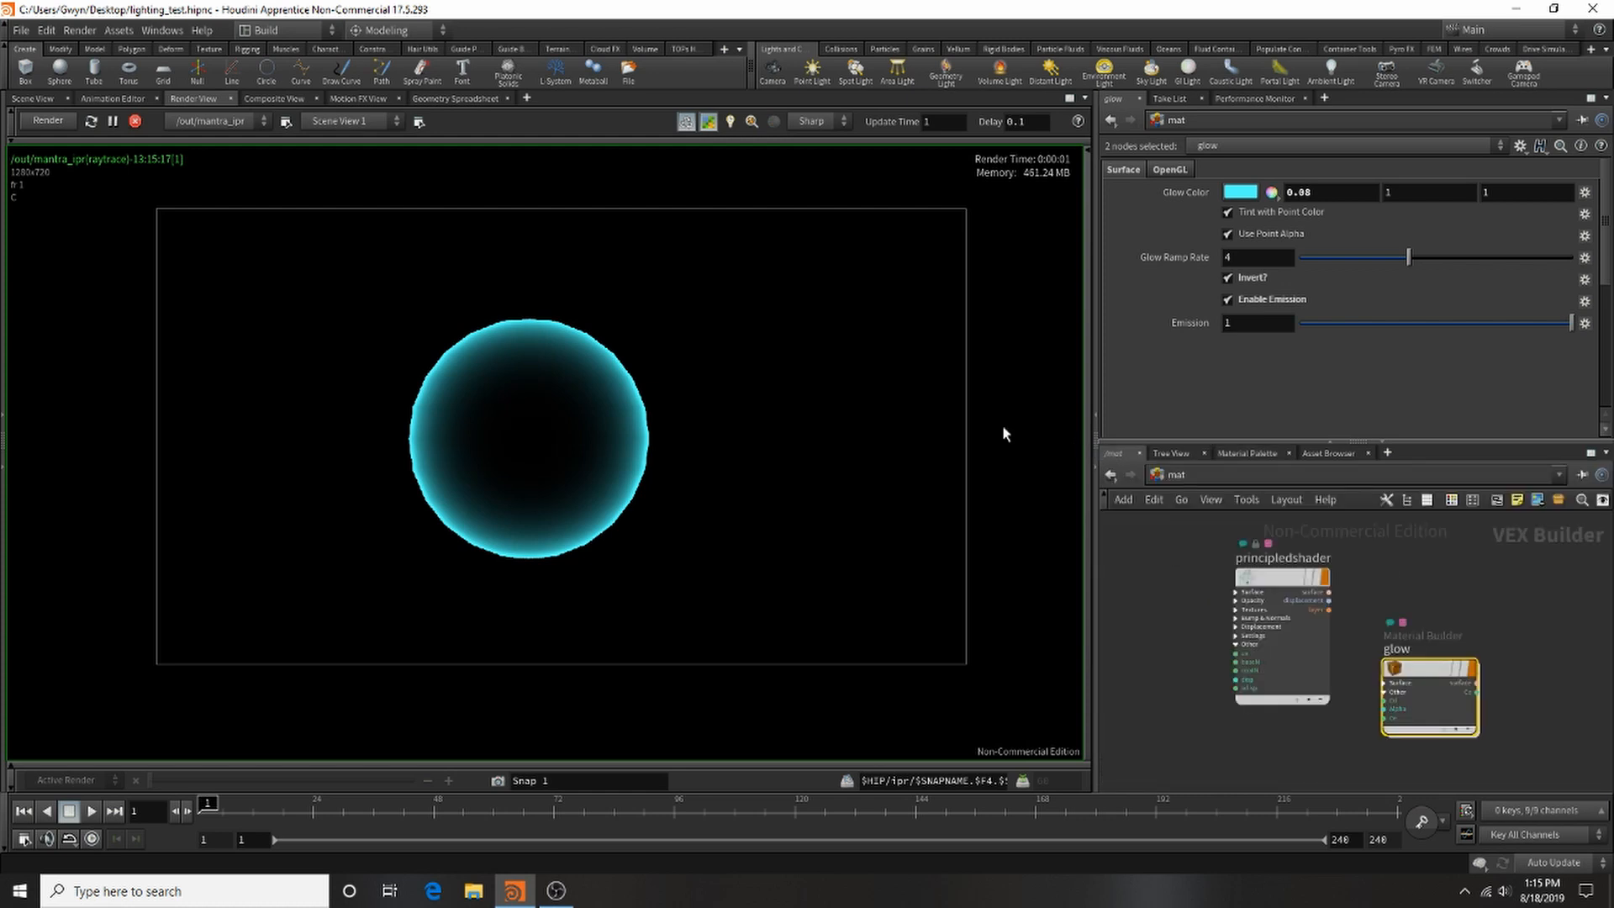
{"action": "left_click", "coordinate": [132, 123]}
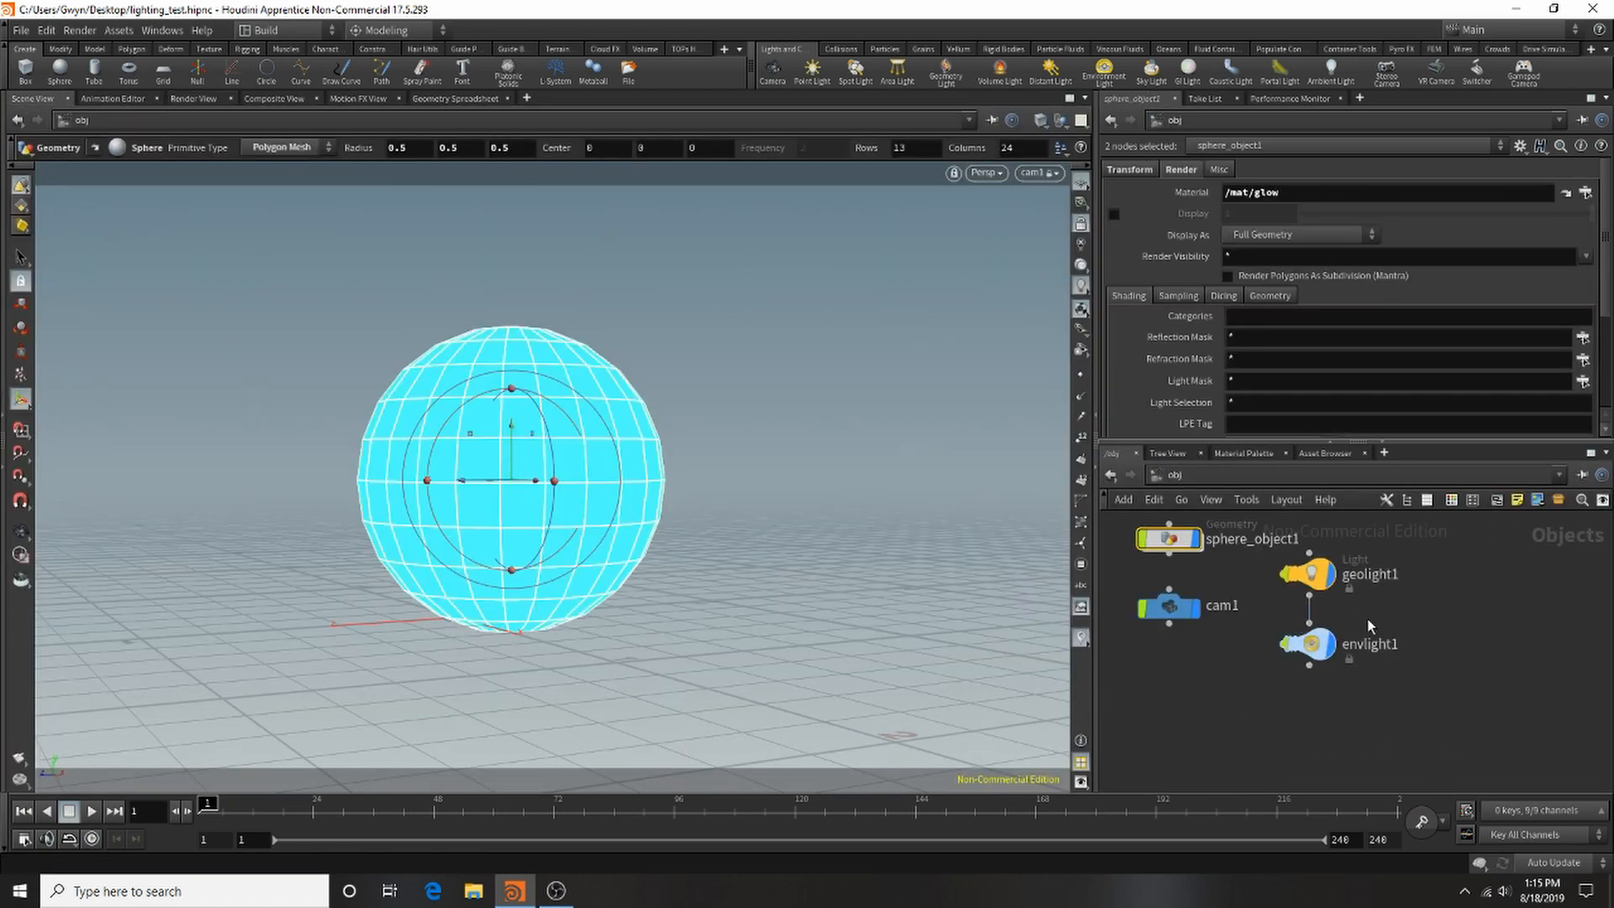
{"action": "left_click", "coordinate": [1316, 645]}
{"action": "key", "text": "Delete"}
{"action": "key", "text": "Delete"}
{"action": "key", "text": "Delete"}
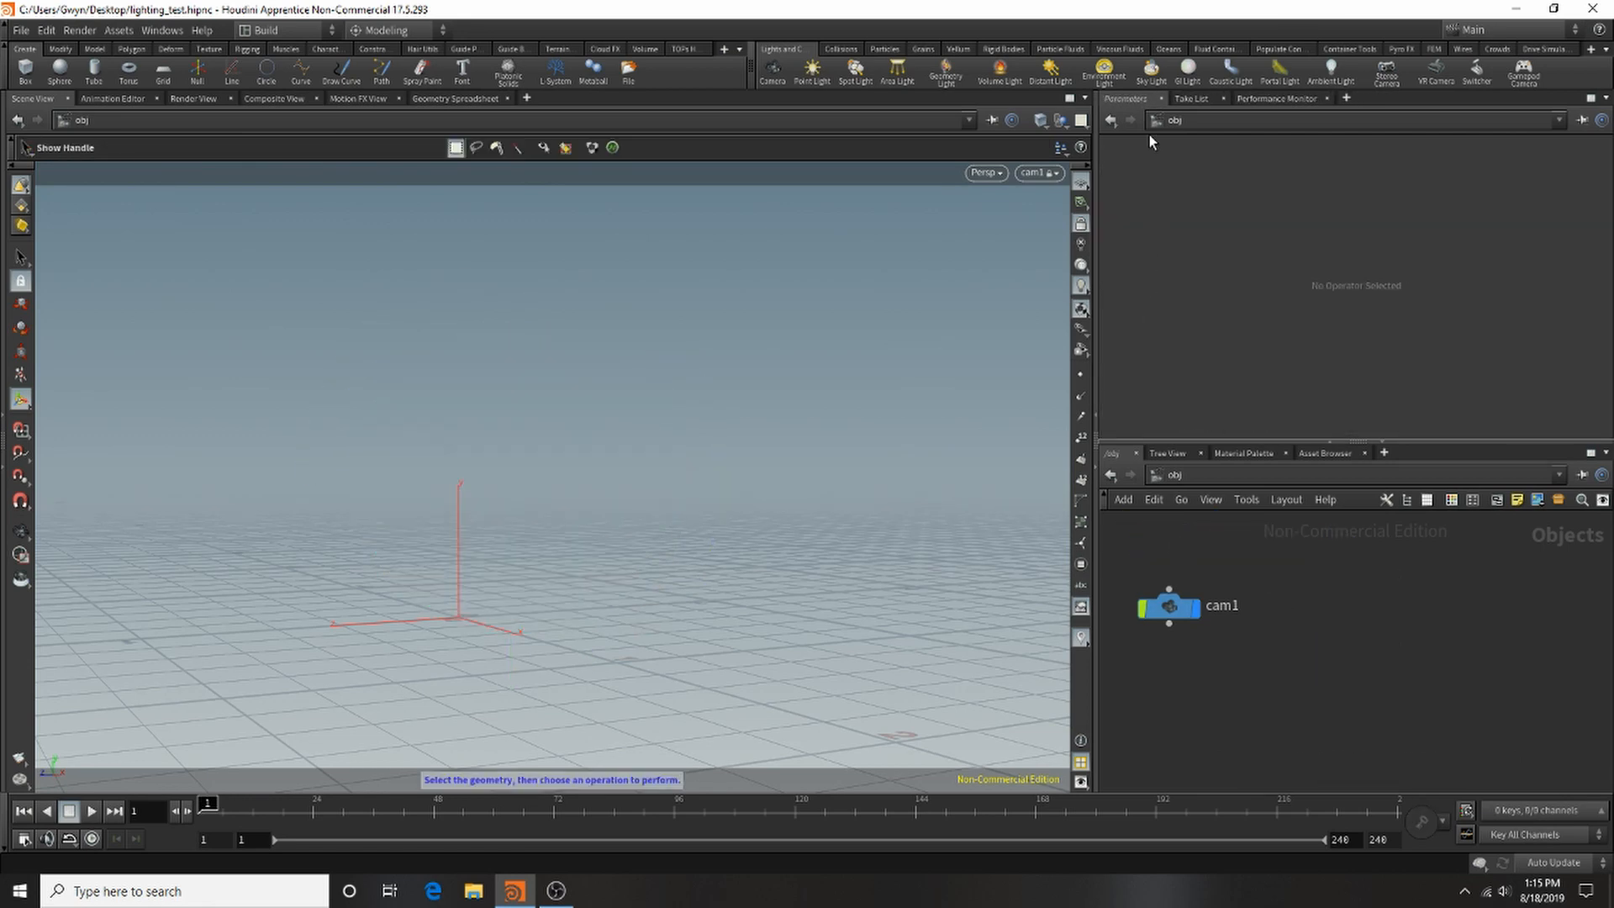
Step: Place a tube object at about 0.17, 0.32, -0.32 in the scene and lay out the object nodes
{"action": "left_click", "coordinate": [1000, 71]}
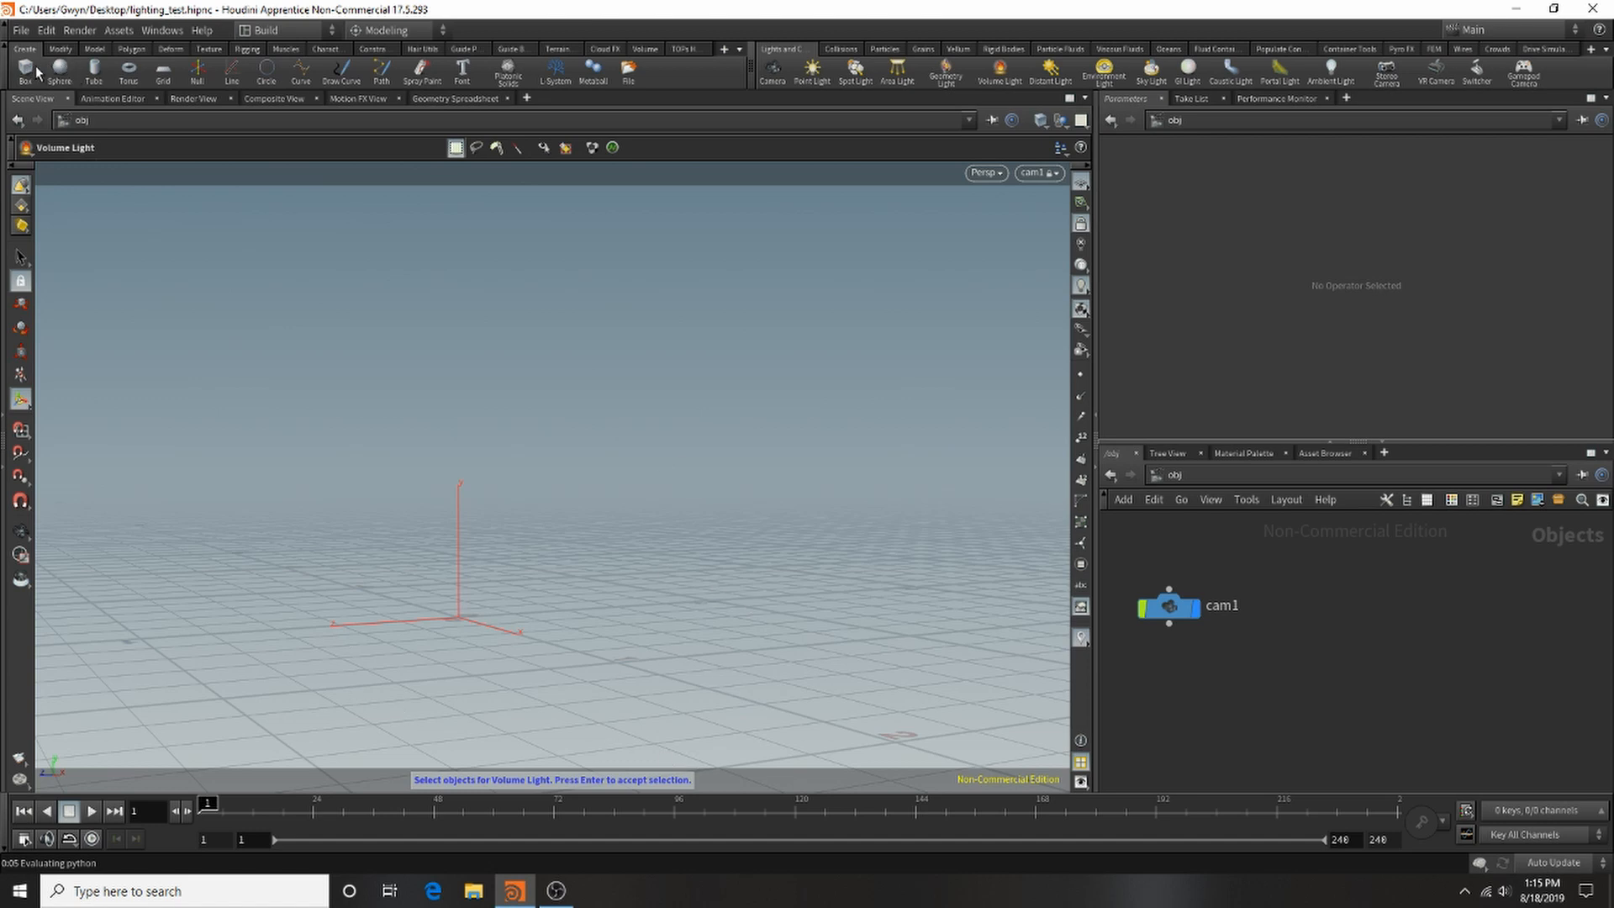
{"action": "left_click", "coordinate": [95, 70]}
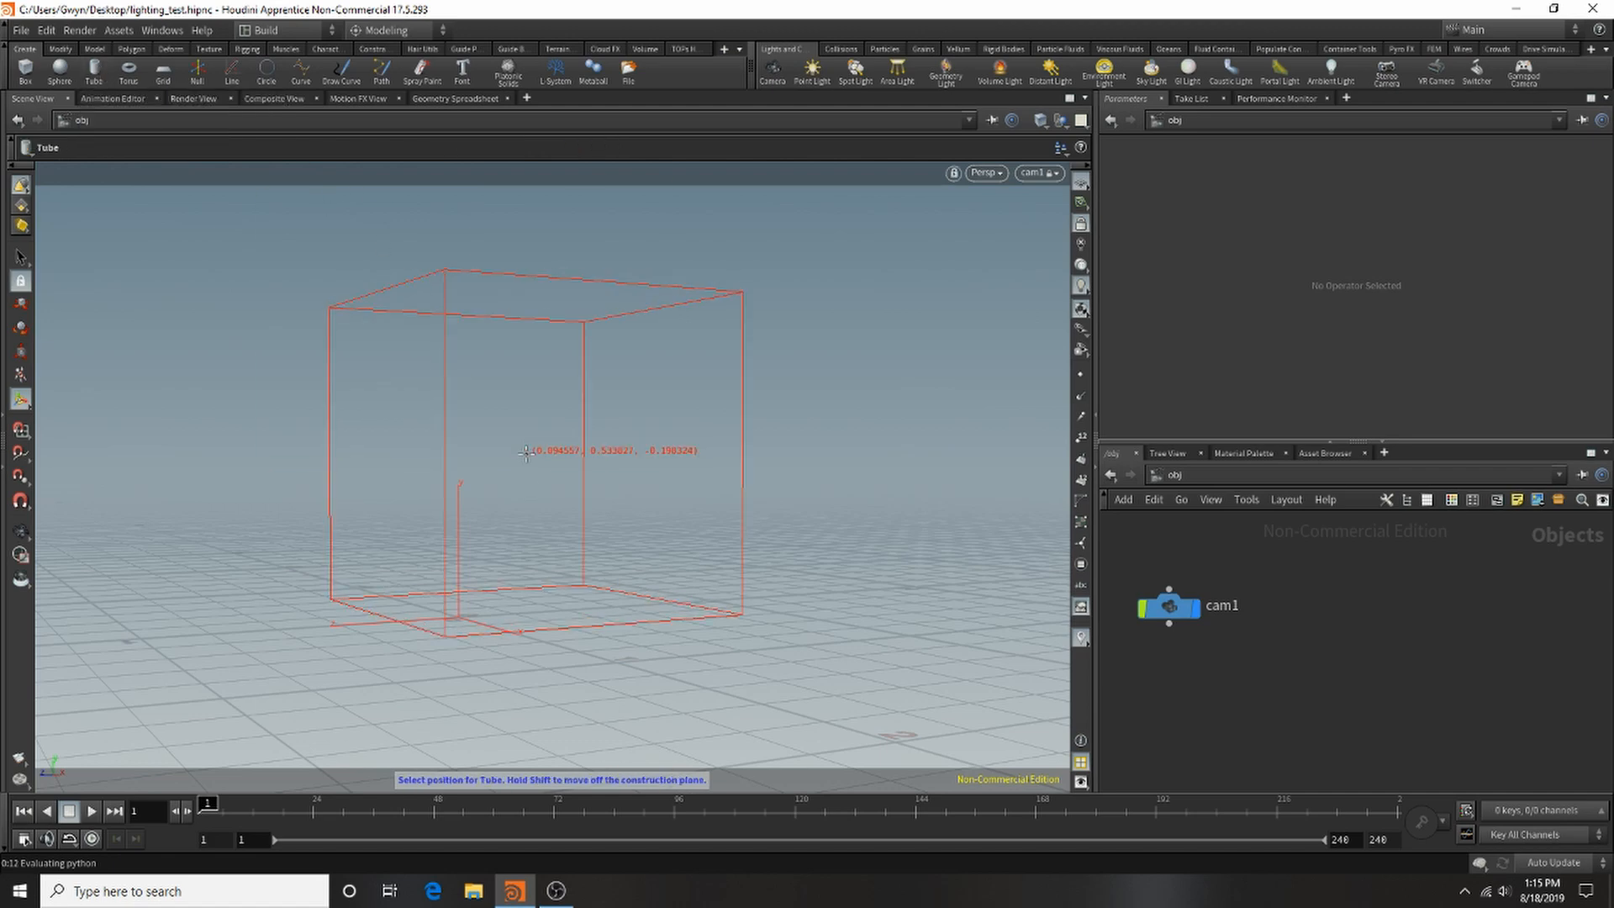
{"action": "left_click", "coordinate": [571, 523]}
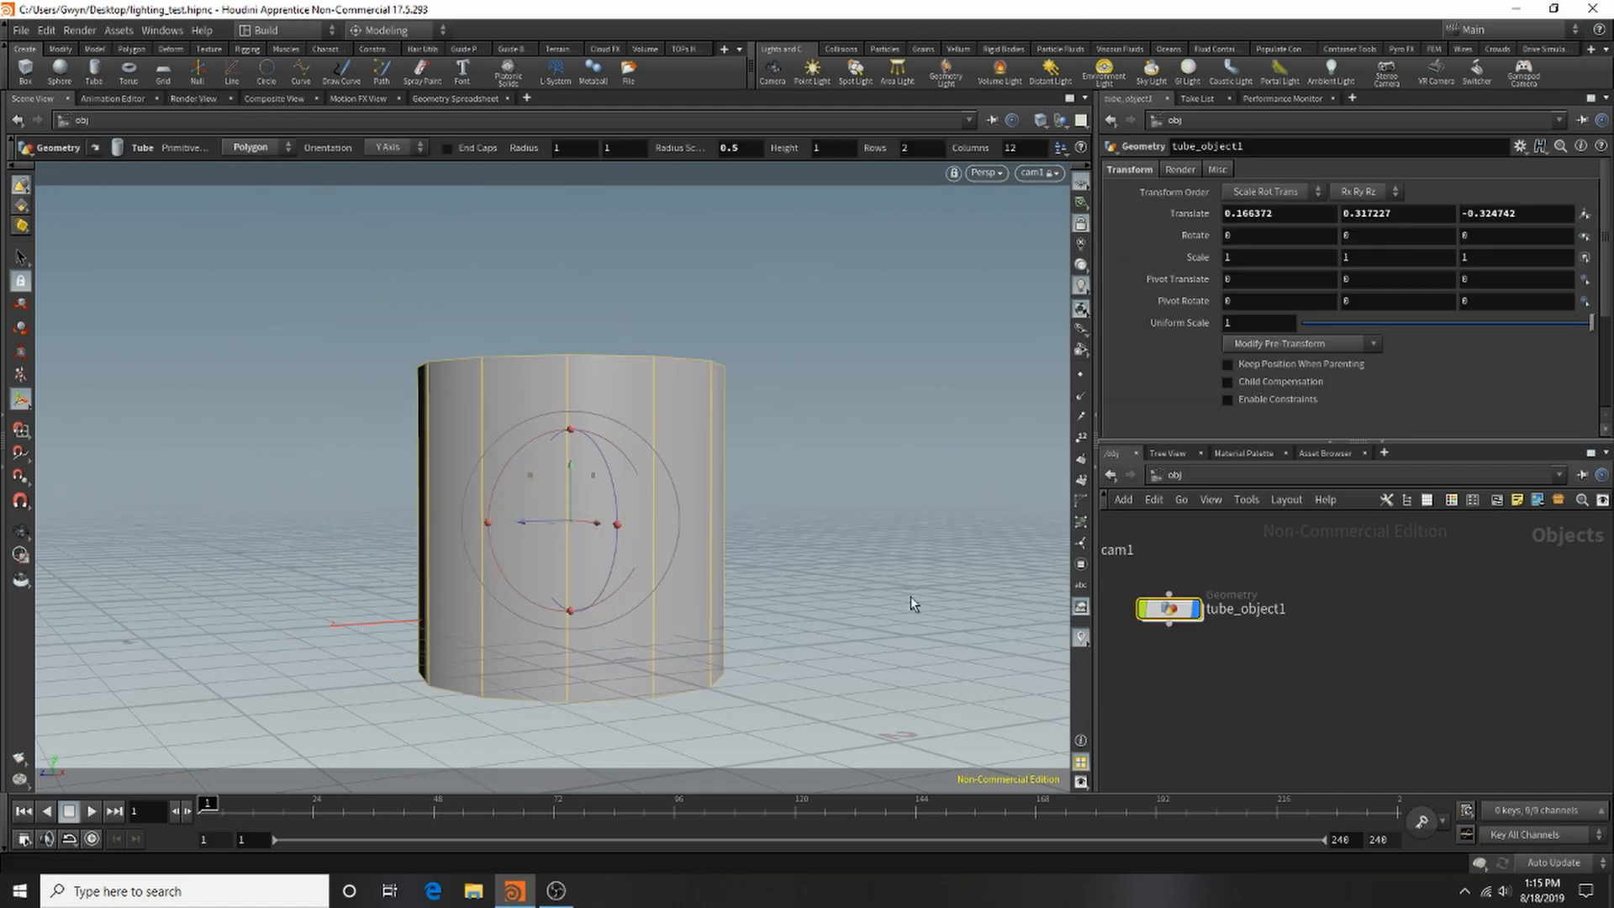
{"action": "left_click_drag", "start_coordinate": [659, 637], "coordinate": [703, 588], "text": "alt"}
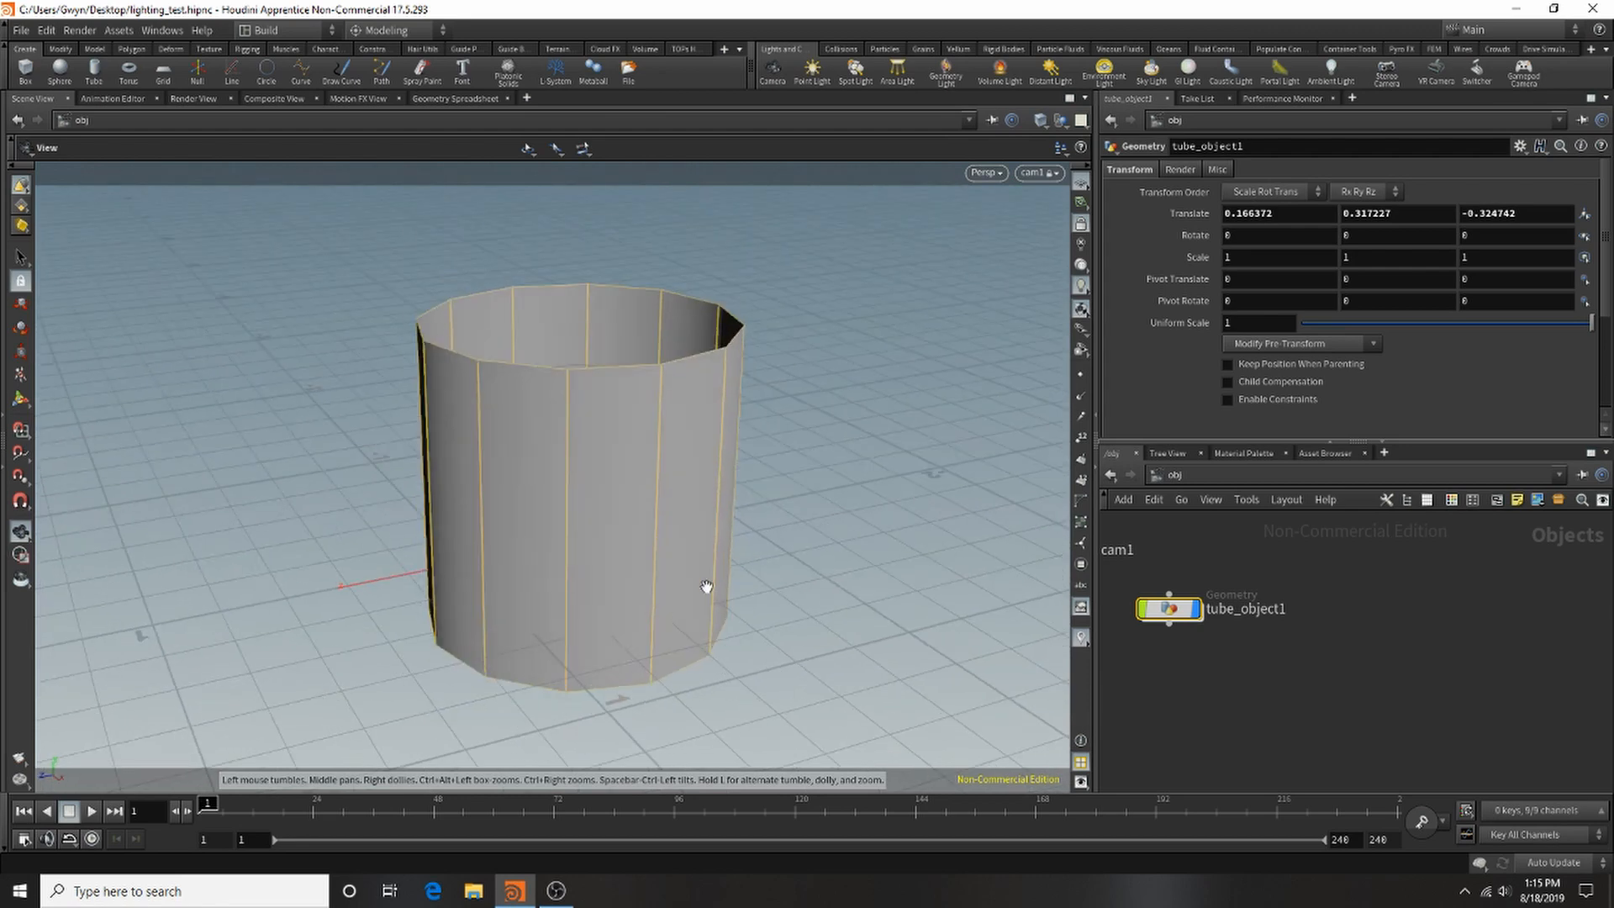
{"action": "scroll", "coordinate": [1313, 725], "scroll_direction": "down", "scroll_amount": 5}
{"action": "scroll", "coordinate": [1253, 699], "scroll_direction": "up", "scroll_amount": 5}
{"action": "left_click", "coordinate": [1253, 699]}
{"action": "key", "text": "l"}
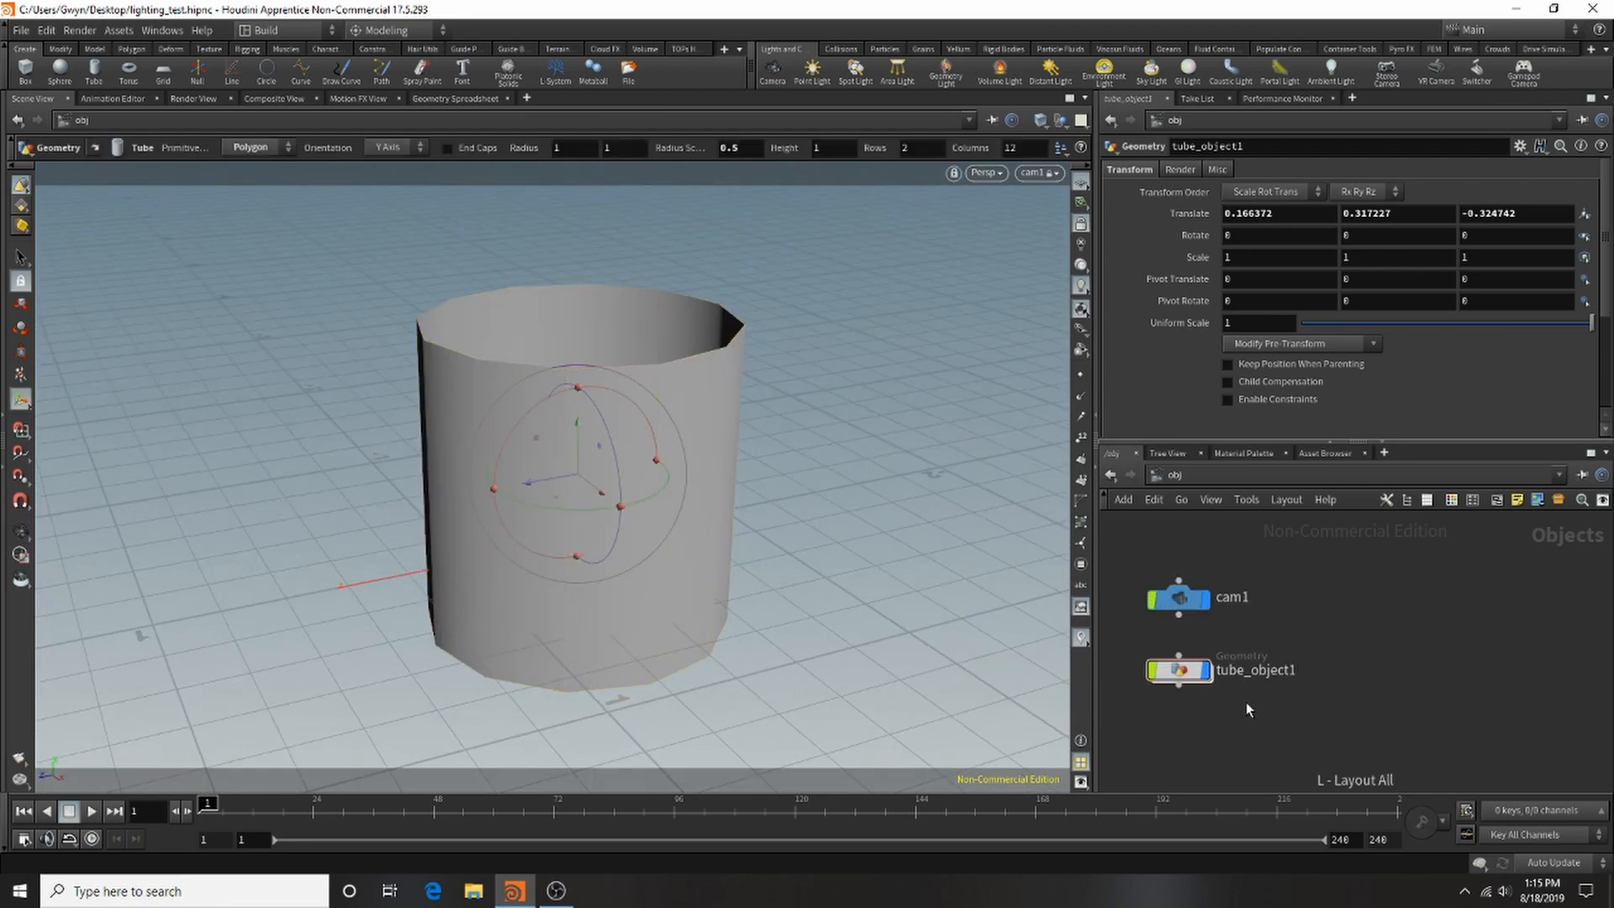
Step: Turn on end caps for the tube's geometry and return to the object network
{"action": "double_click", "coordinate": [1185, 668]}
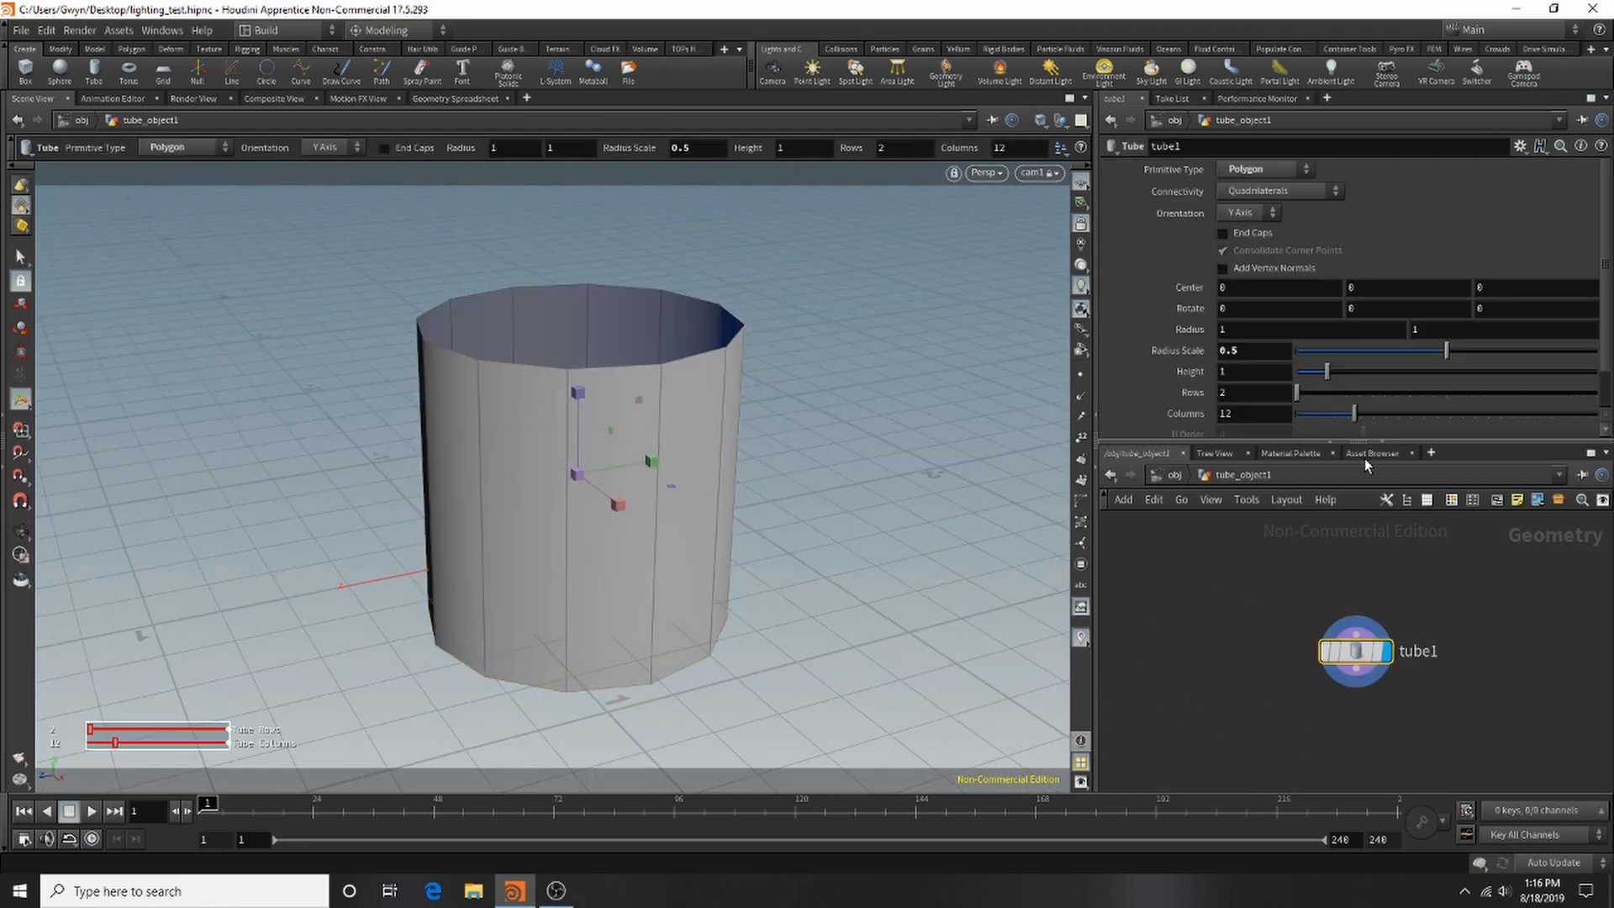
{"action": "left_click", "coordinate": [1287, 192]}
{"action": "left_click", "coordinate": [1281, 274]}
{"action": "scroll", "coordinate": [1273, 342], "scroll_direction": "down", "scroll_amount": 1}
{"action": "left_click", "coordinate": [1223, 187]}
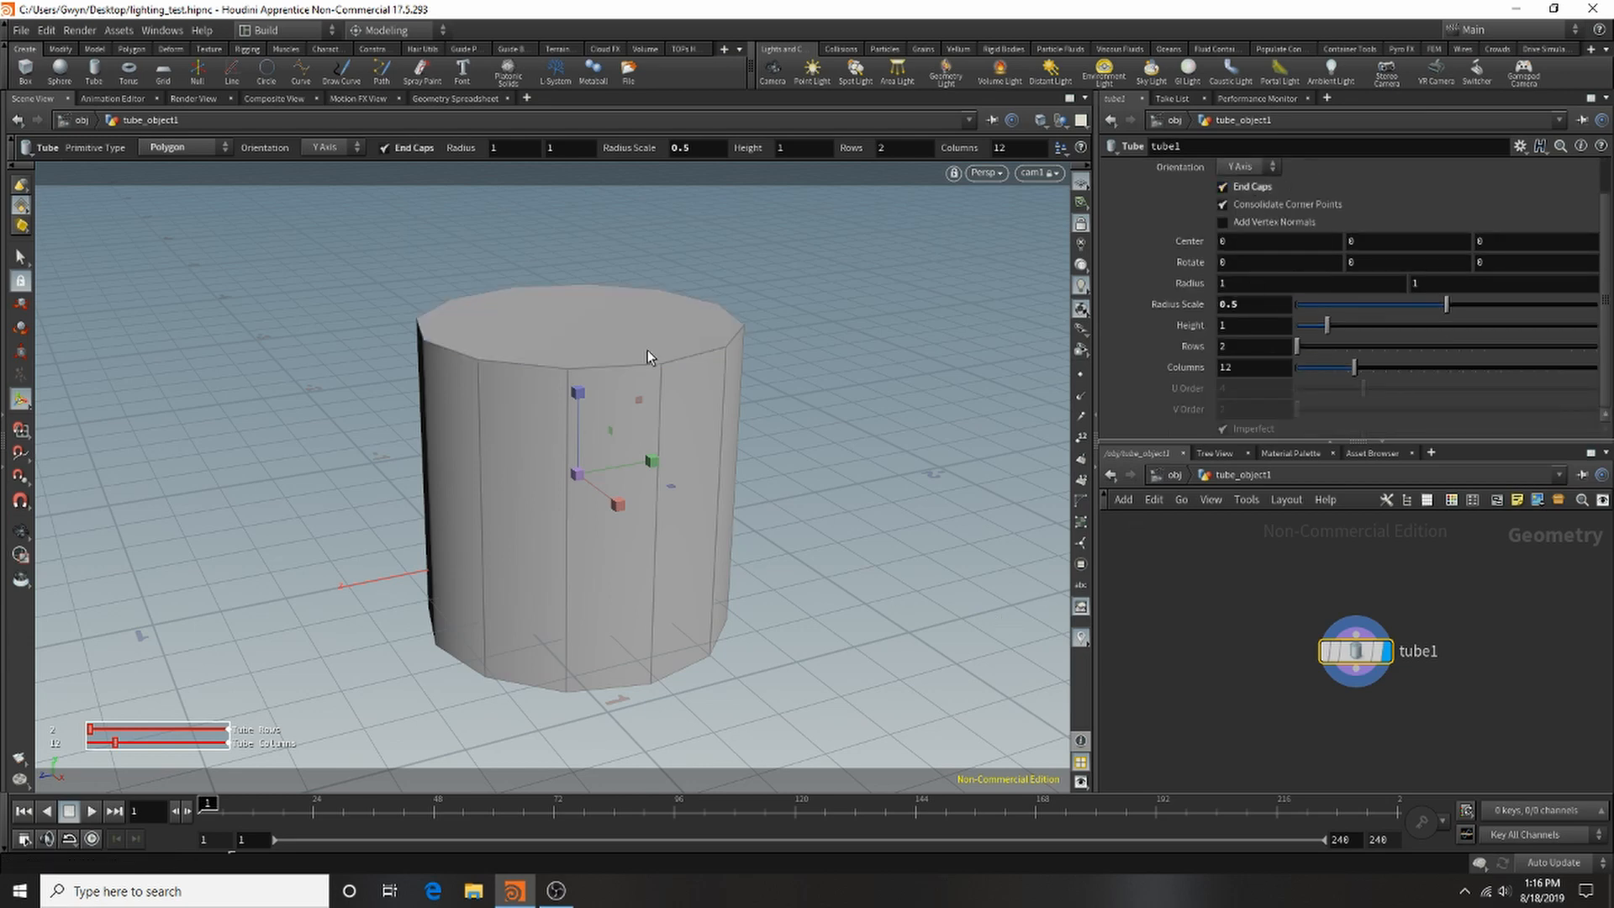
{"action": "key", "text": "Escape"}
{"action": "left_click_drag", "start_coordinate": [648, 353], "coordinate": [613, 408]}
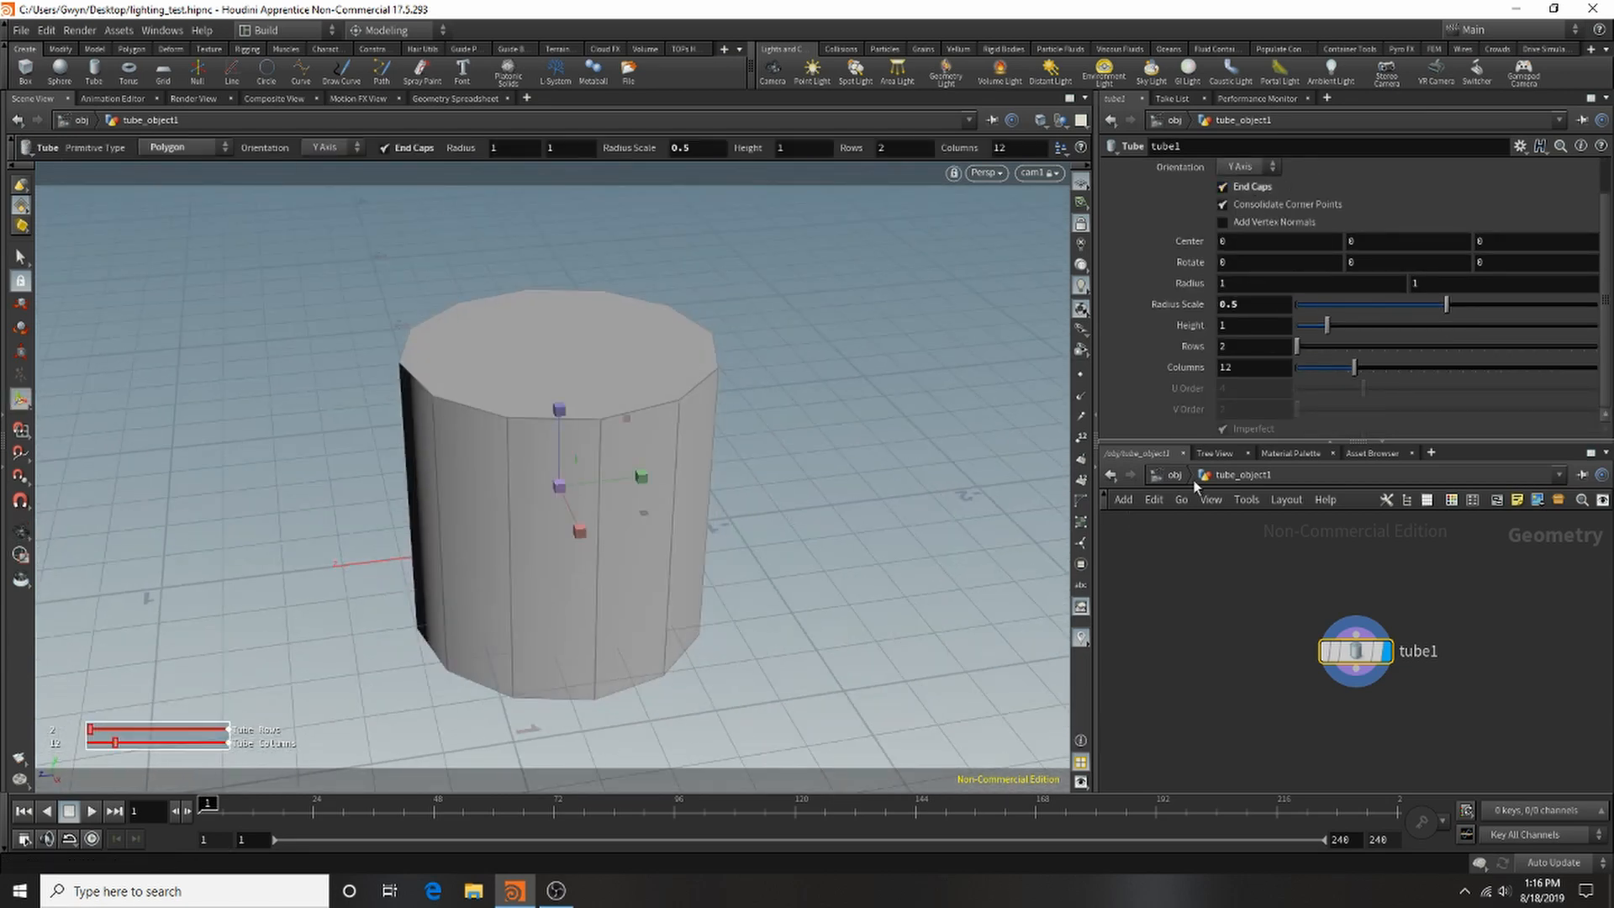
{"action": "left_click", "coordinate": [1173, 474]}
{"action": "scroll", "coordinate": [1478, 597], "scroll_direction": "down", "scroll_amount": 3}
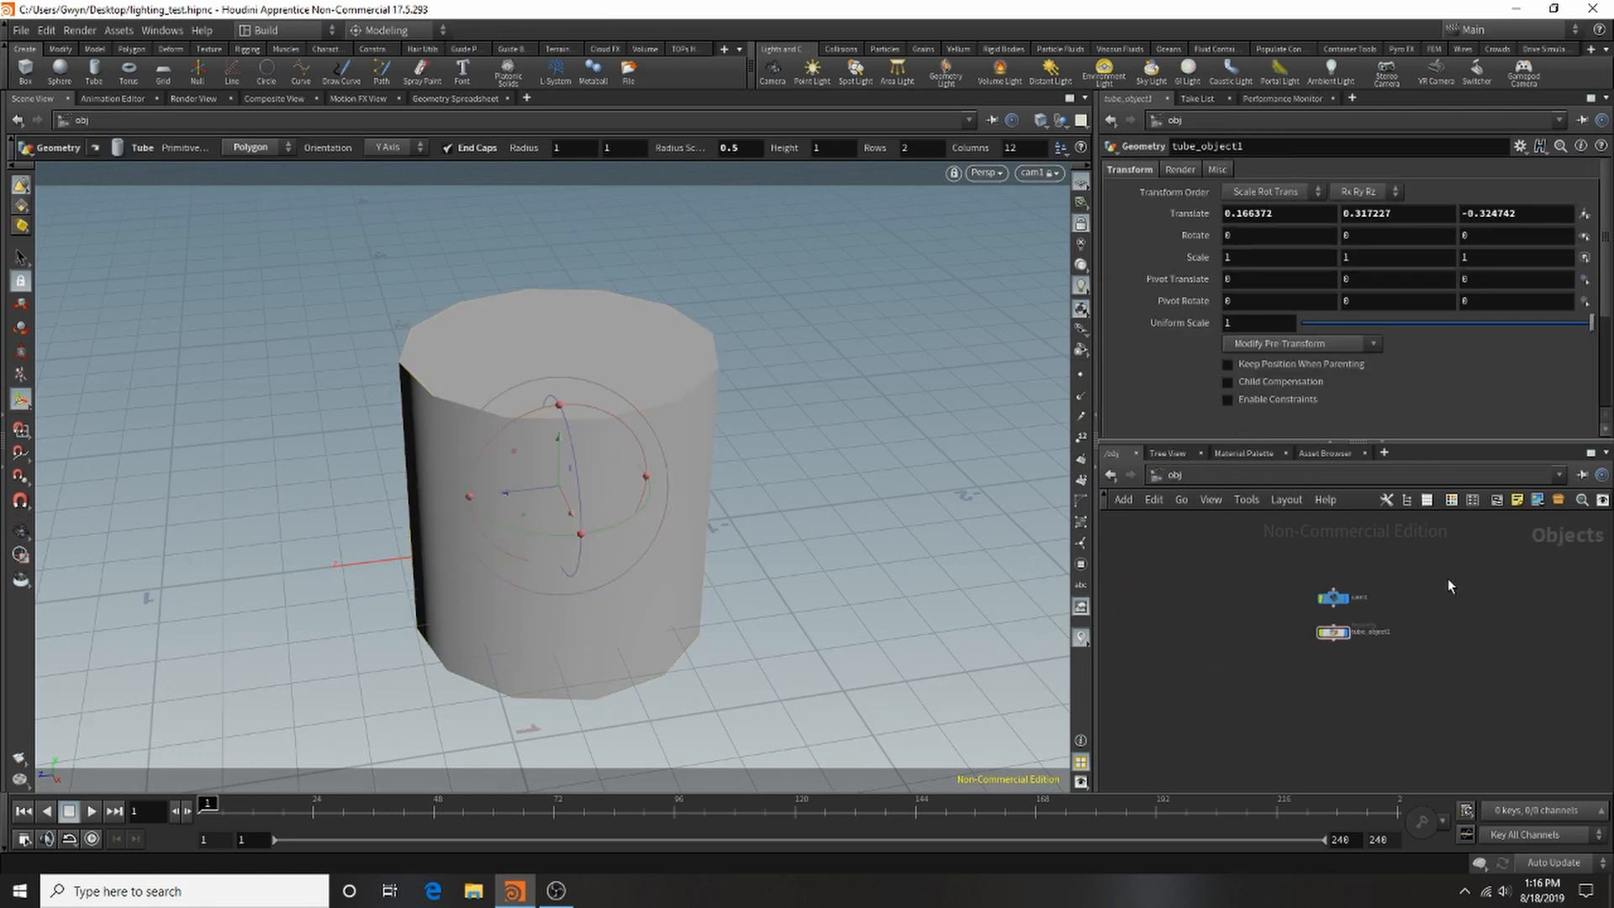
Step: Create a volume light from the tube, place its node beside the tube's node and check its area light options
{"action": "left_click", "coordinate": [997, 72]}
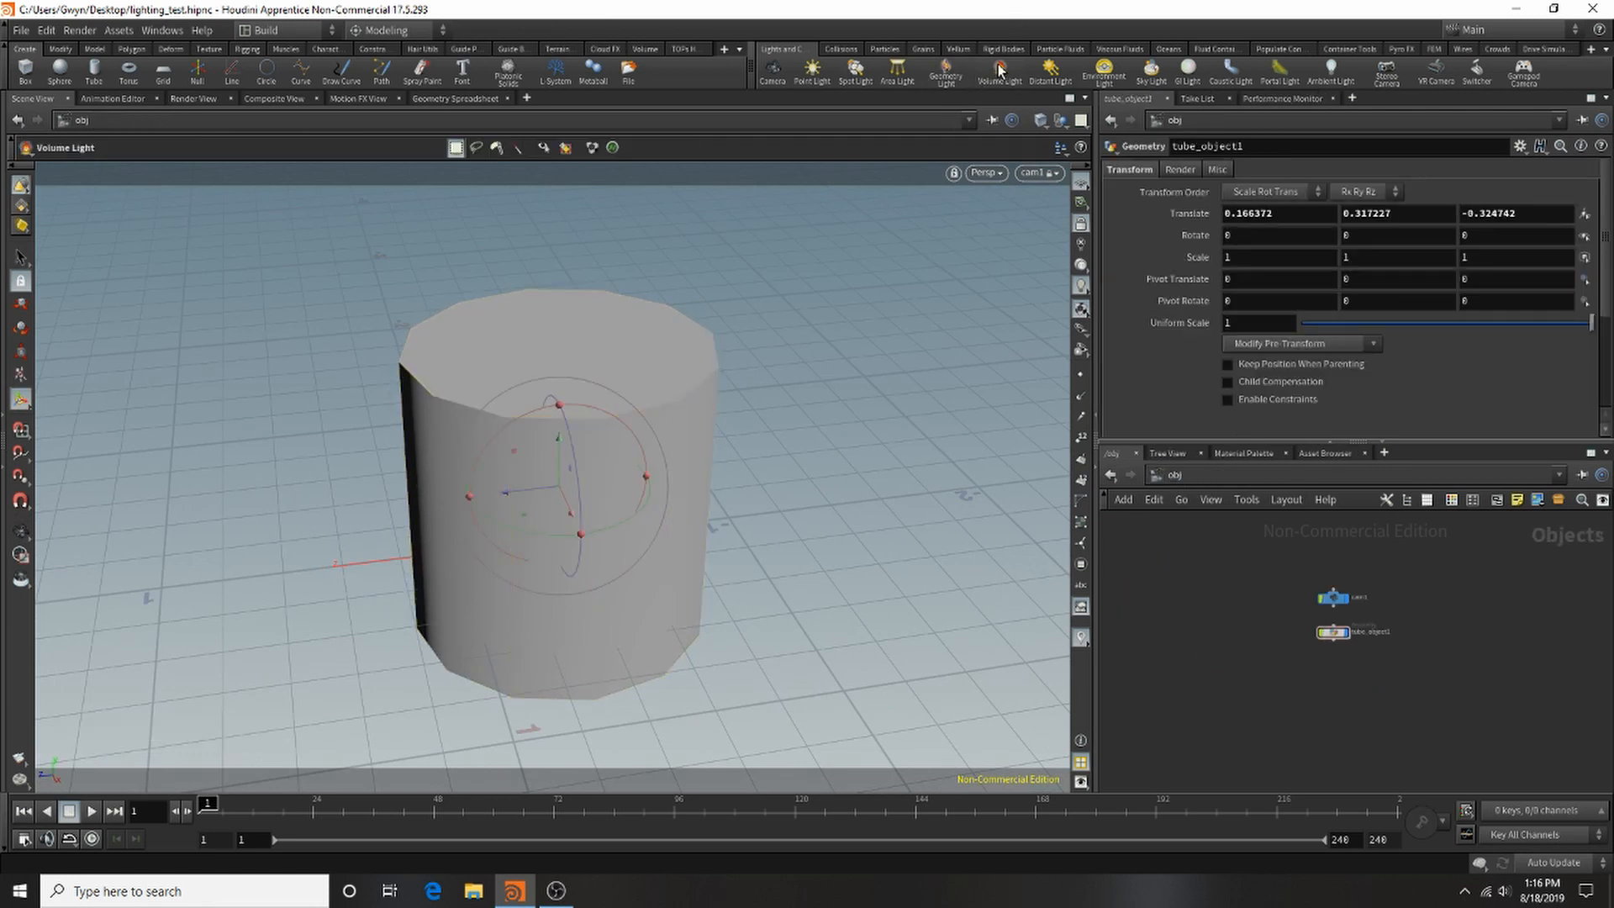
{"action": "left_click", "coordinate": [625, 467]}
{"action": "key", "text": "Return"}
{"action": "scroll", "coordinate": [1267, 632], "scroll_direction": "up", "scroll_amount": 3}
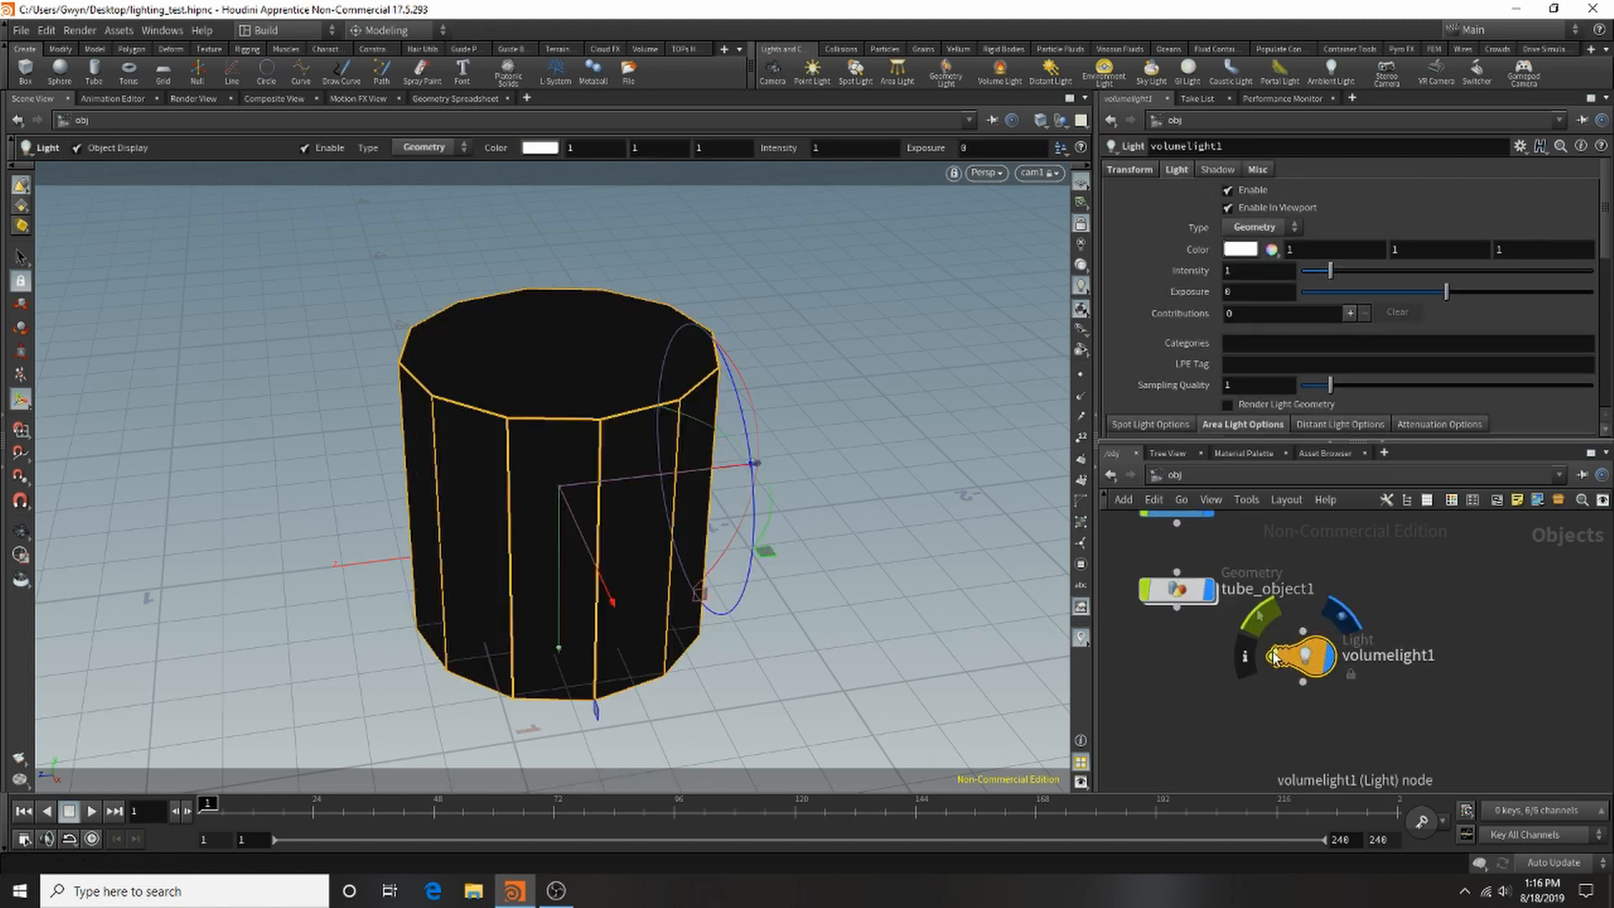
{"action": "left_click_drag", "start_coordinate": [1309, 651], "coordinate": [1374, 604]}
{"action": "scroll", "coordinate": [1351, 313], "scroll_direction": "down", "scroll_amount": 5}
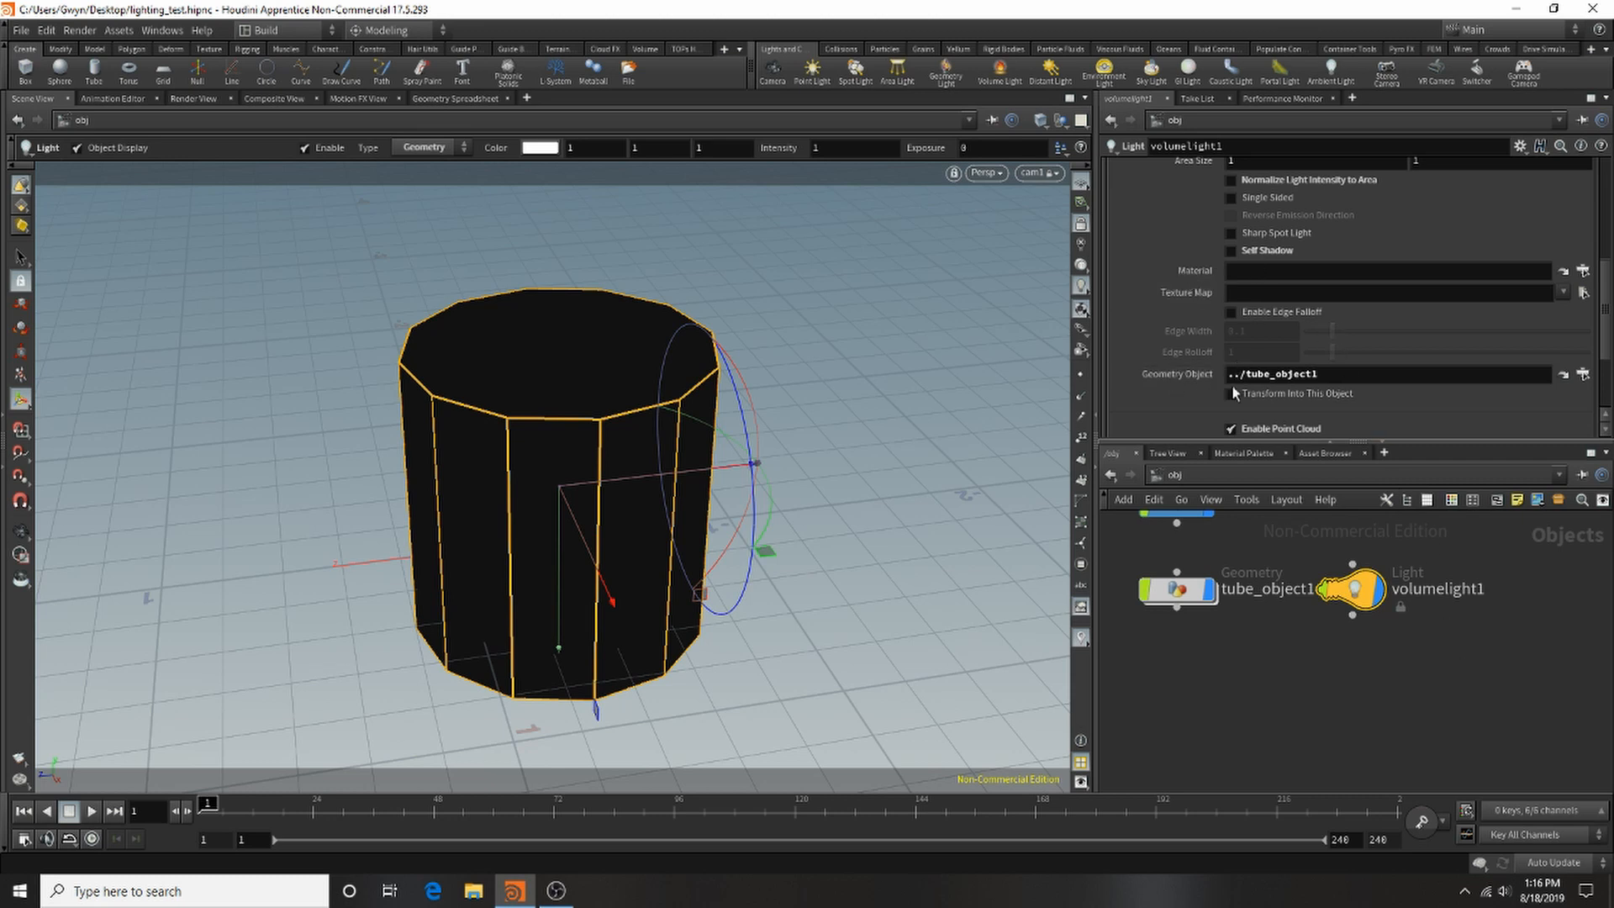
Step: Assign the principledshader material to the tube object
{"action": "left_click", "coordinate": [1177, 588]}
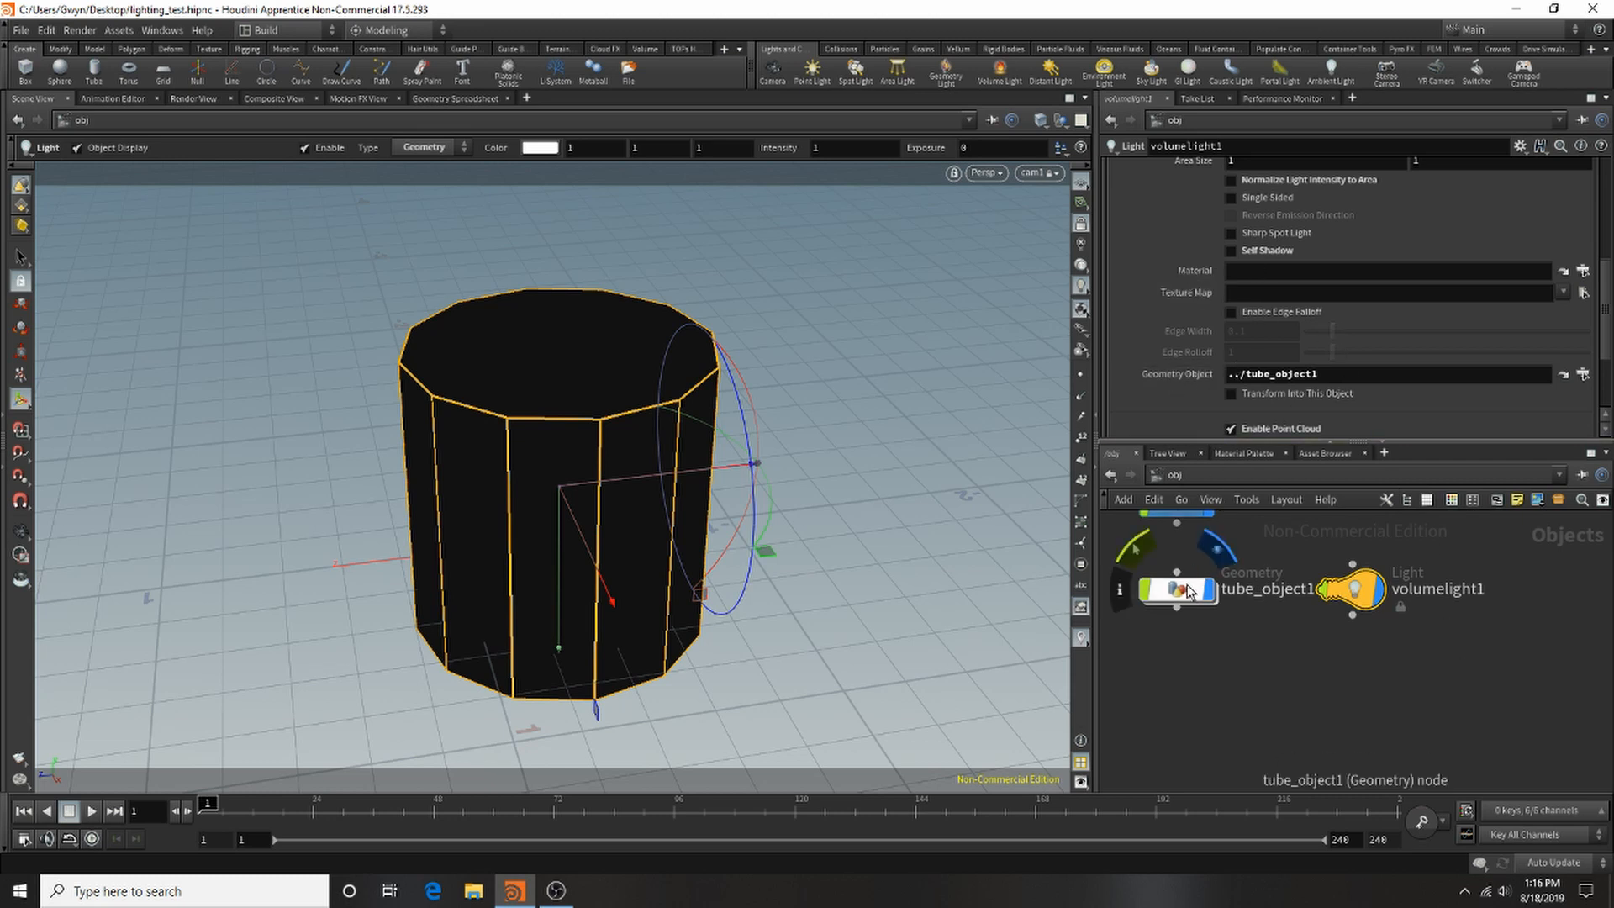
{"action": "left_click", "coordinate": [1179, 169]}
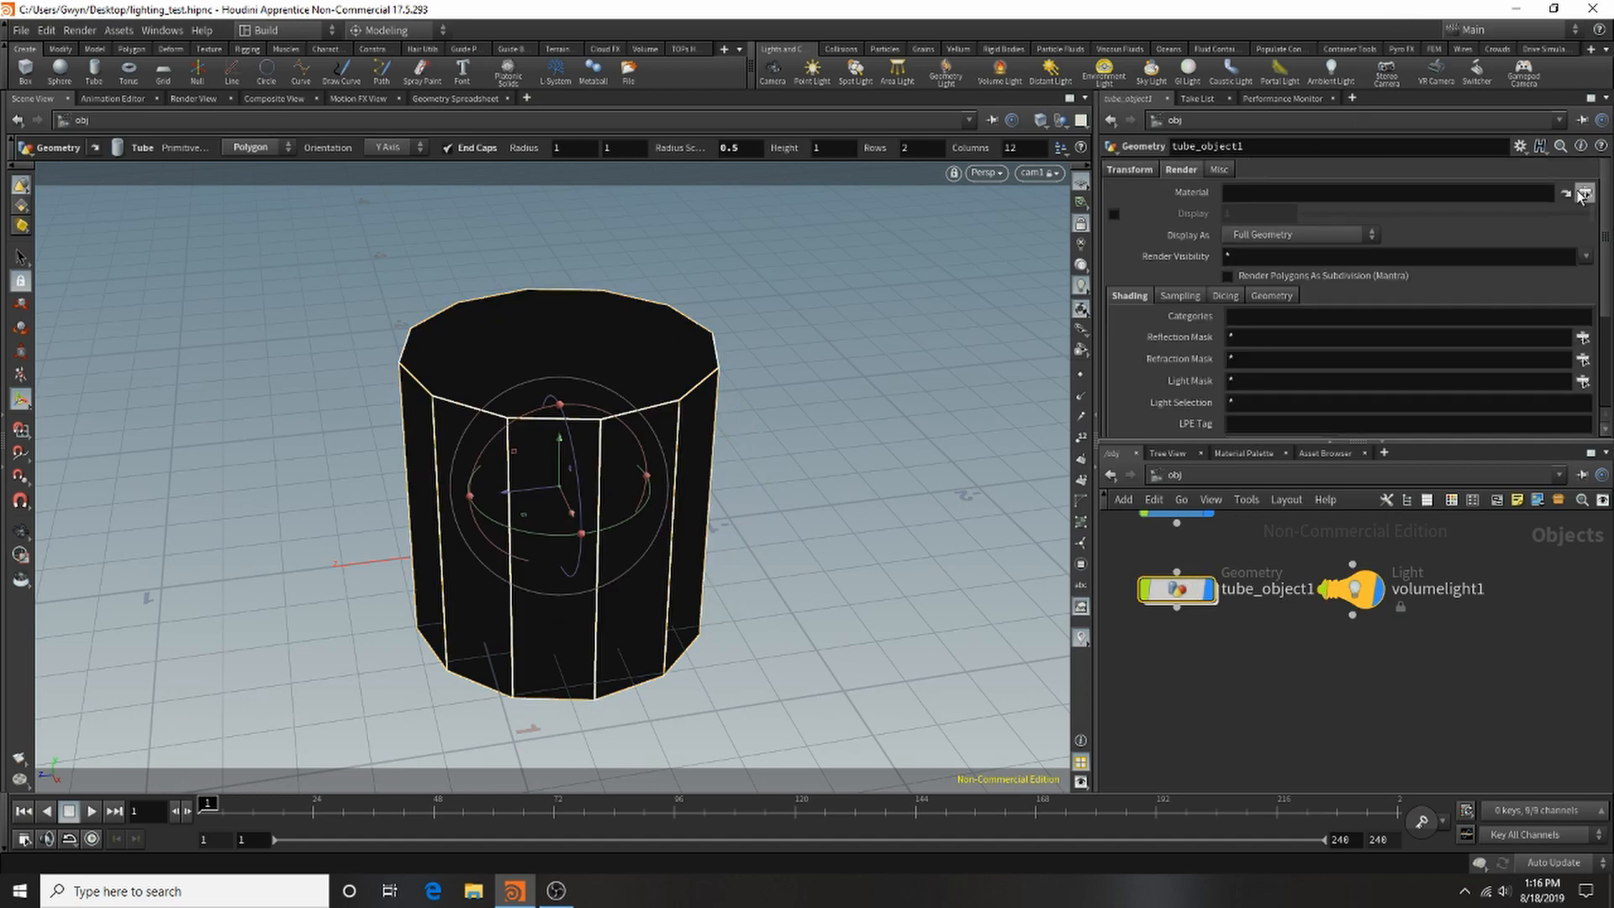
{"action": "left_click", "coordinate": [1583, 192]}
{"action": "left_click", "coordinate": [1466, 128]}
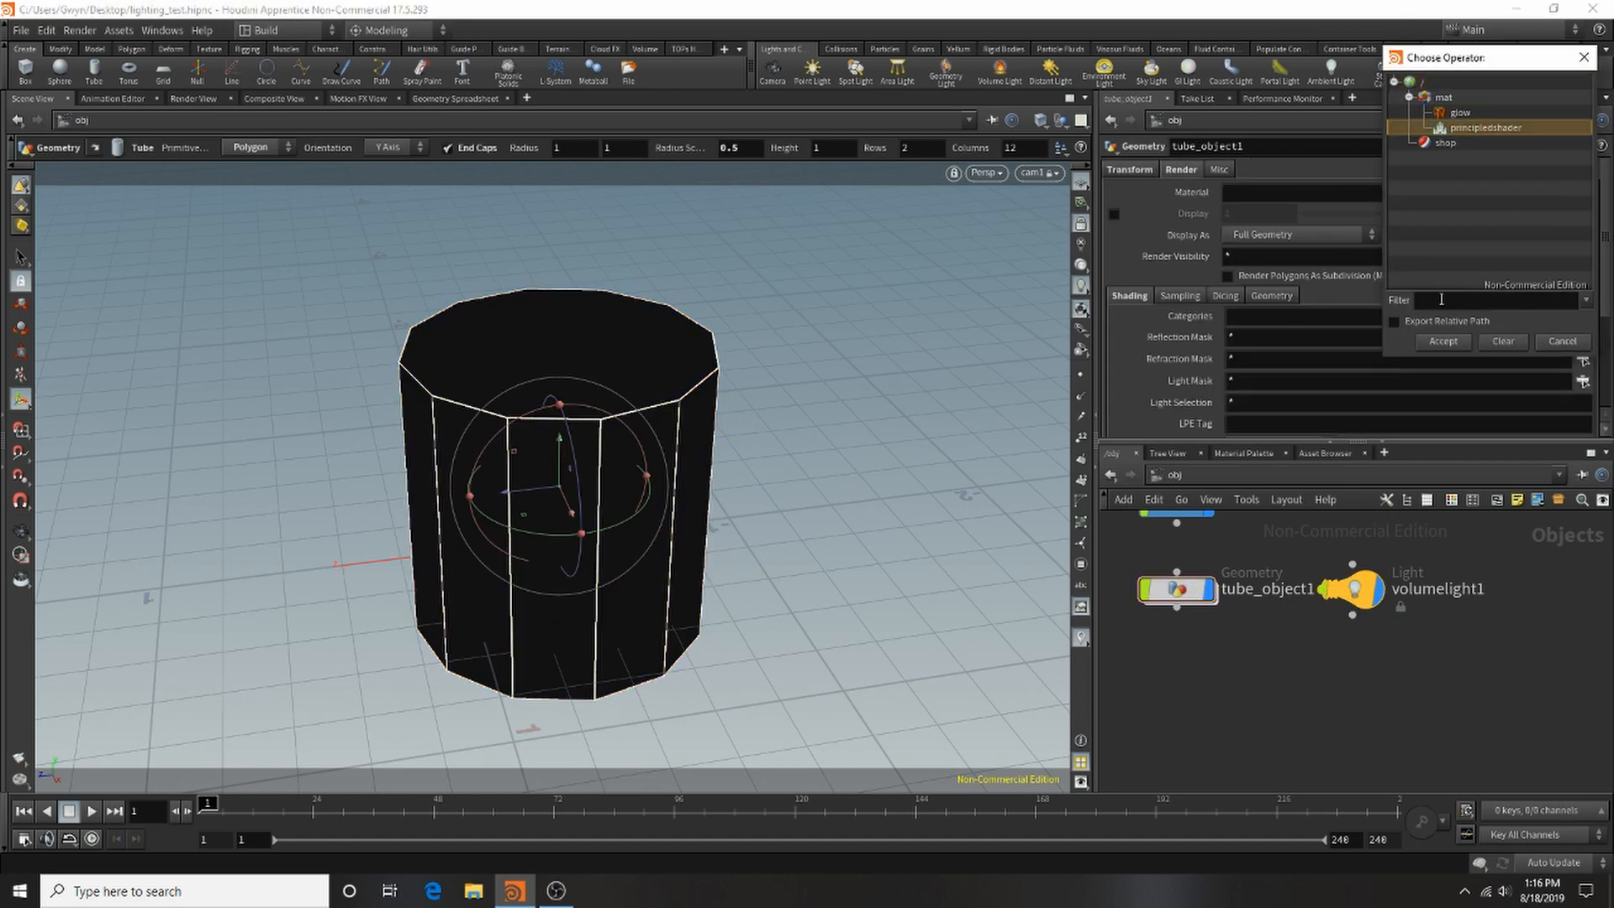
{"action": "left_click", "coordinate": [1449, 341]}
Step: Try to assign the principledshader material to the volume light
{"action": "left_click", "coordinate": [1355, 586]}
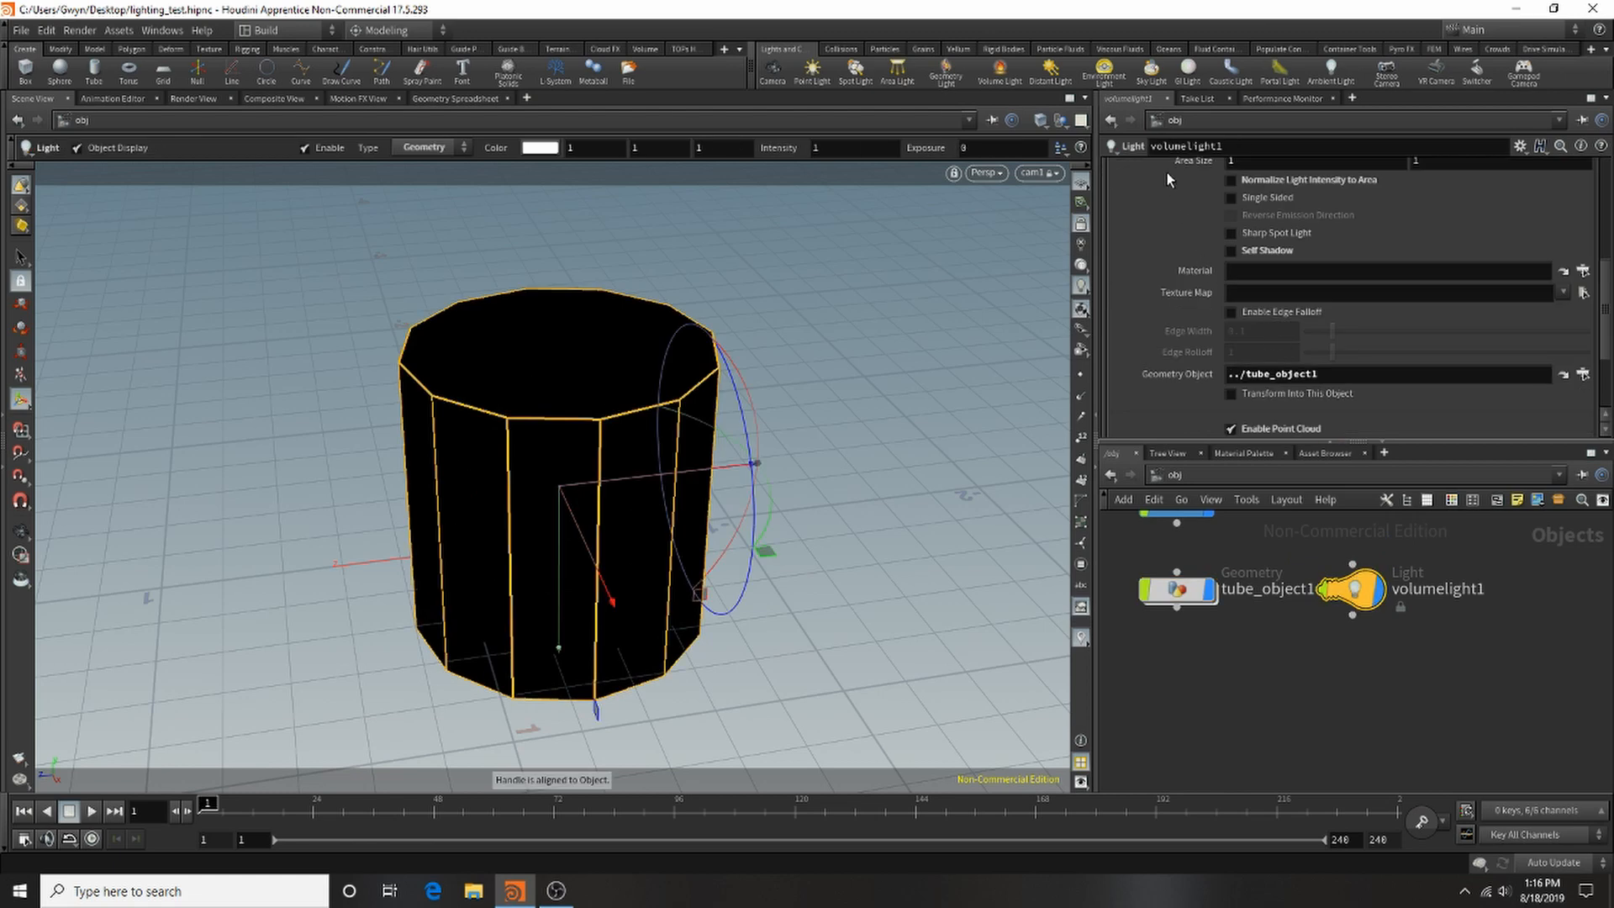
{"action": "scroll", "coordinate": [1504, 383], "scroll_direction": "down", "scroll_amount": 5}
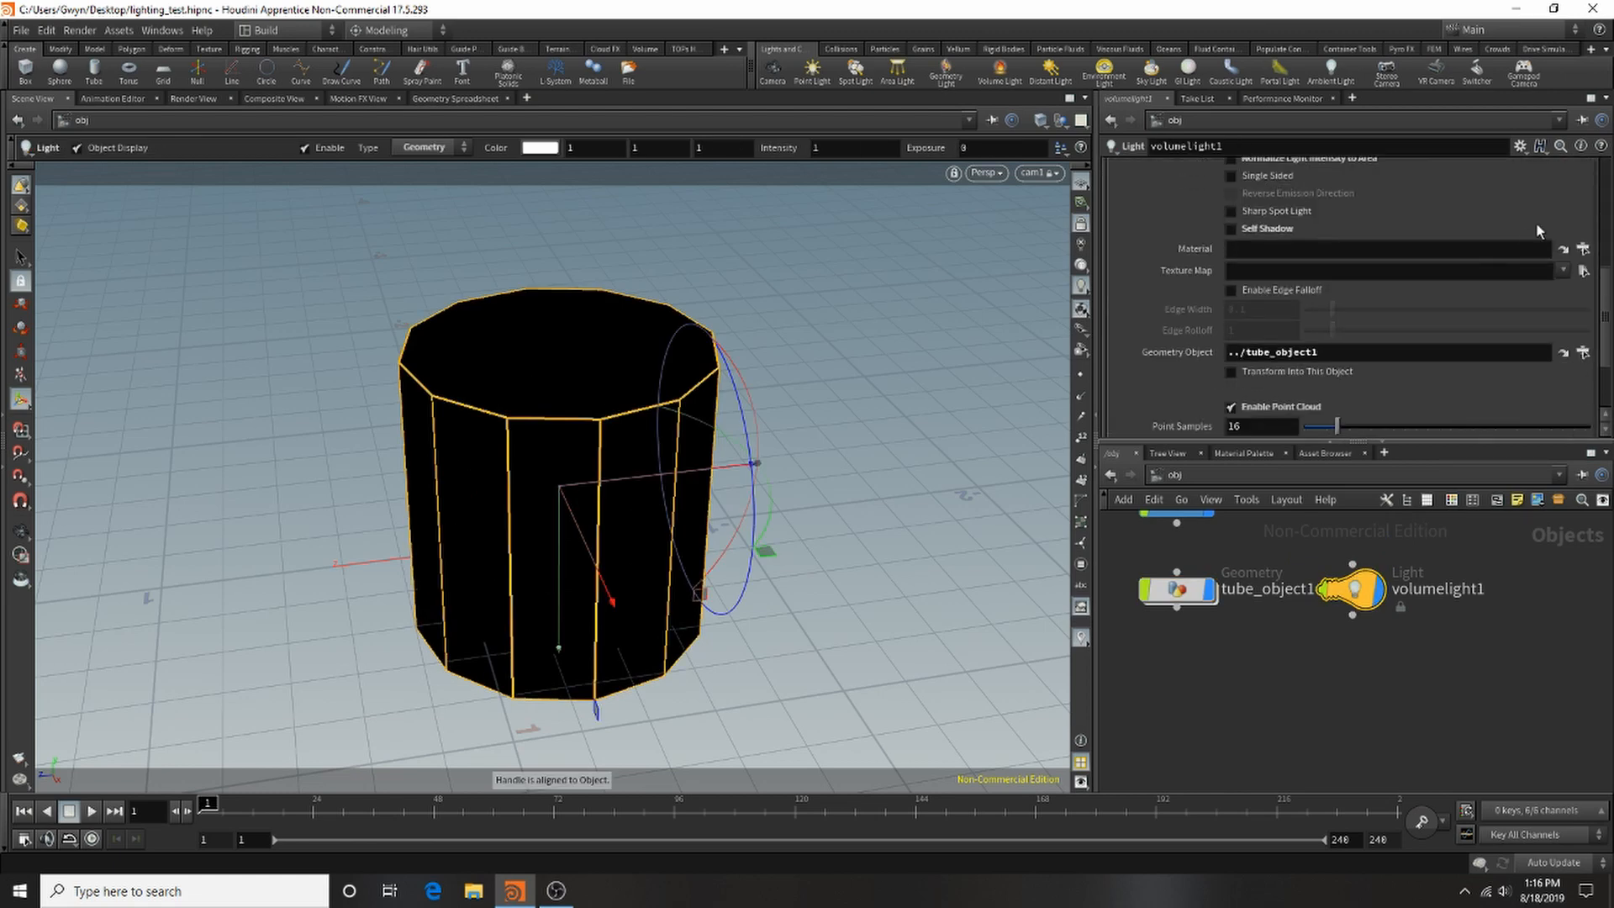
{"action": "left_click", "coordinate": [1584, 250]}
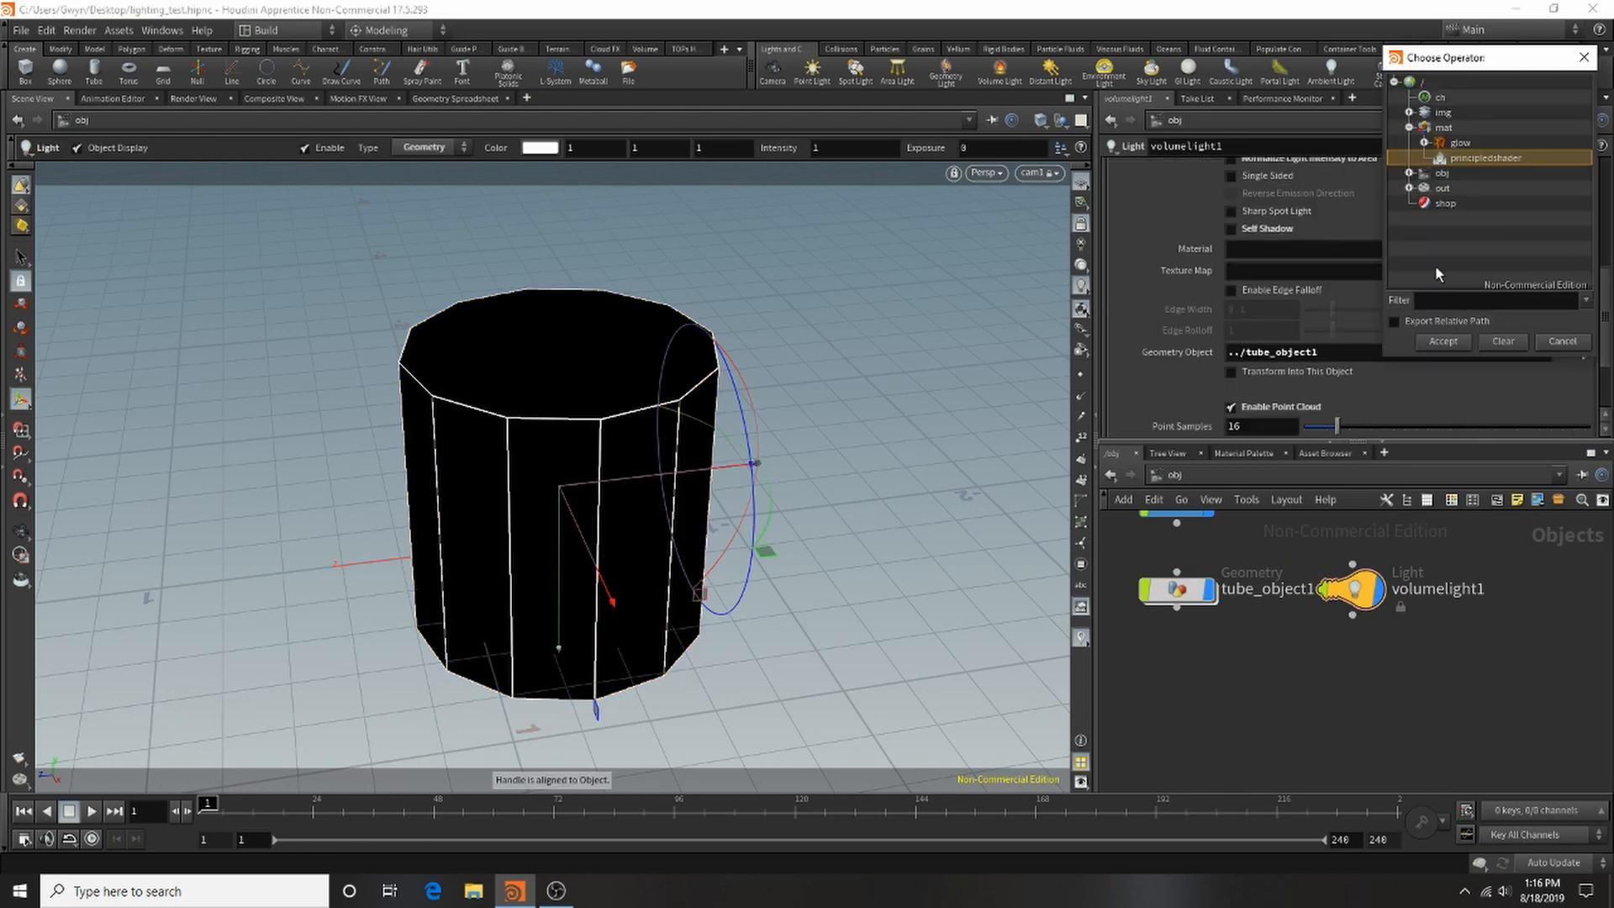
{"action": "left_click", "coordinate": [1443, 338]}
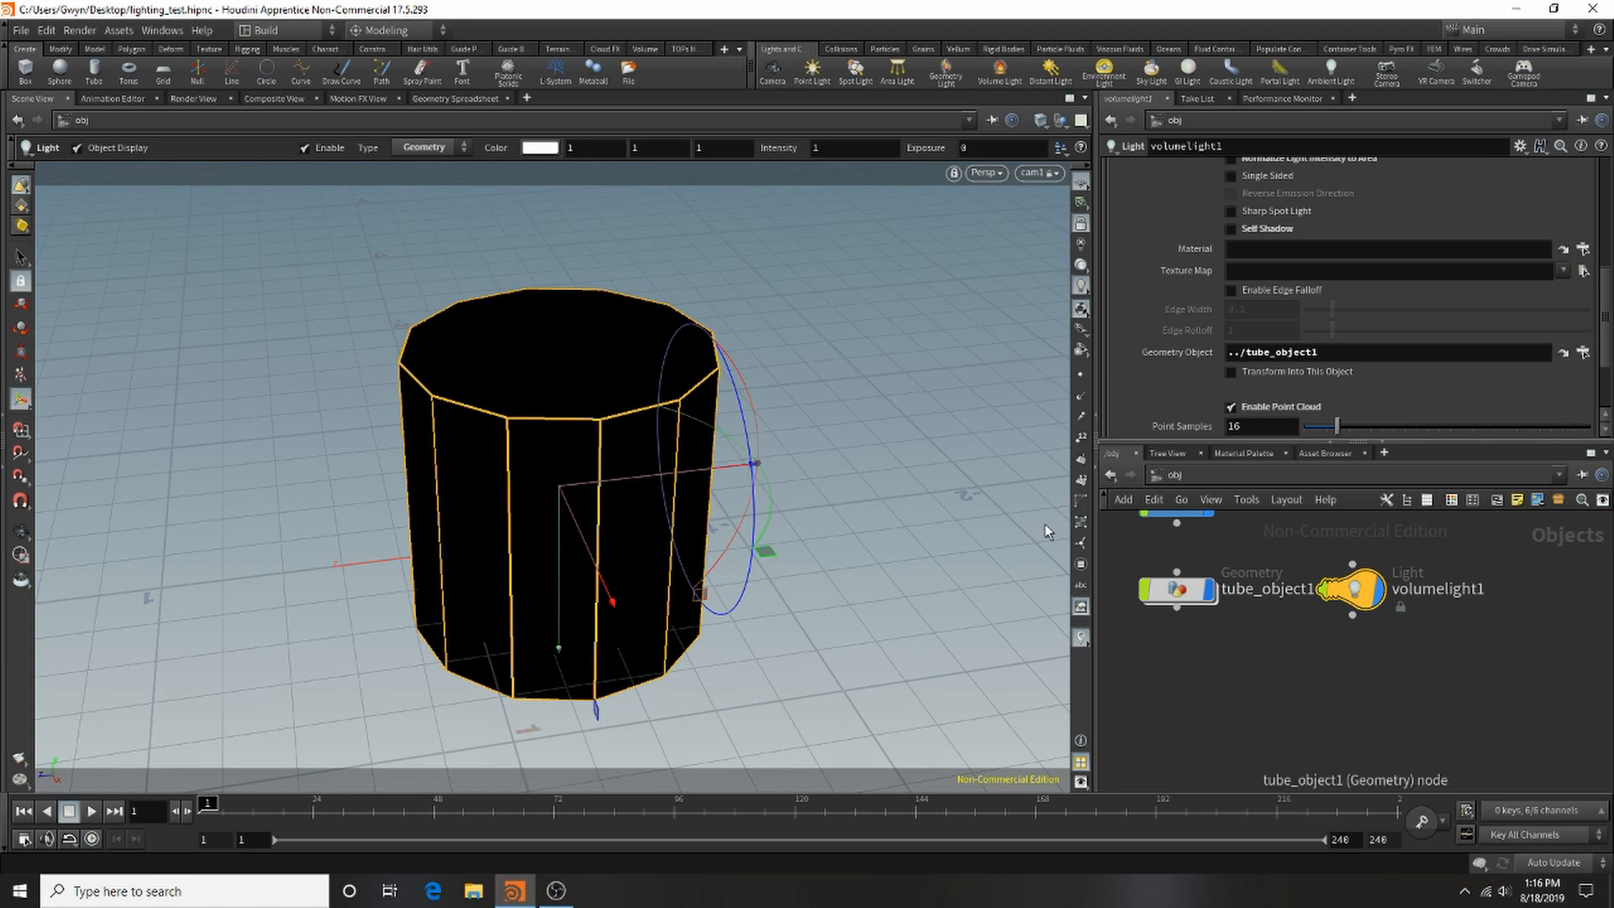
Step: Start a render of the tube with its volume light and open the scene's material palette
{"action": "left_click", "coordinate": [195, 98]}
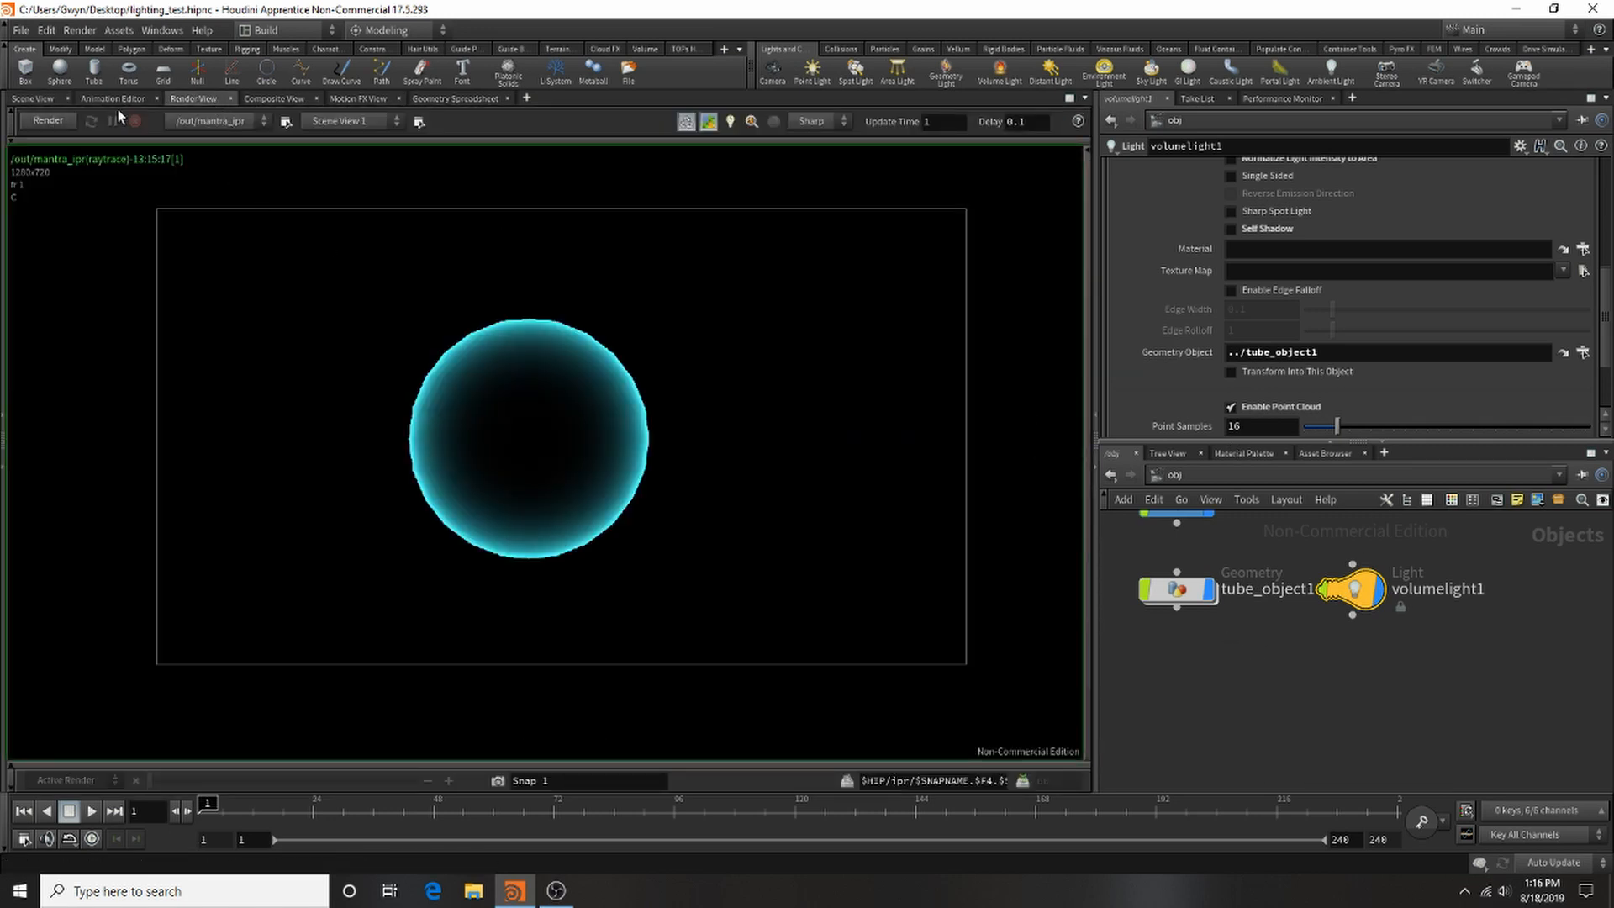
{"action": "left_click", "coordinate": [48, 120]}
{"action": "left_click", "coordinate": [1252, 452]}
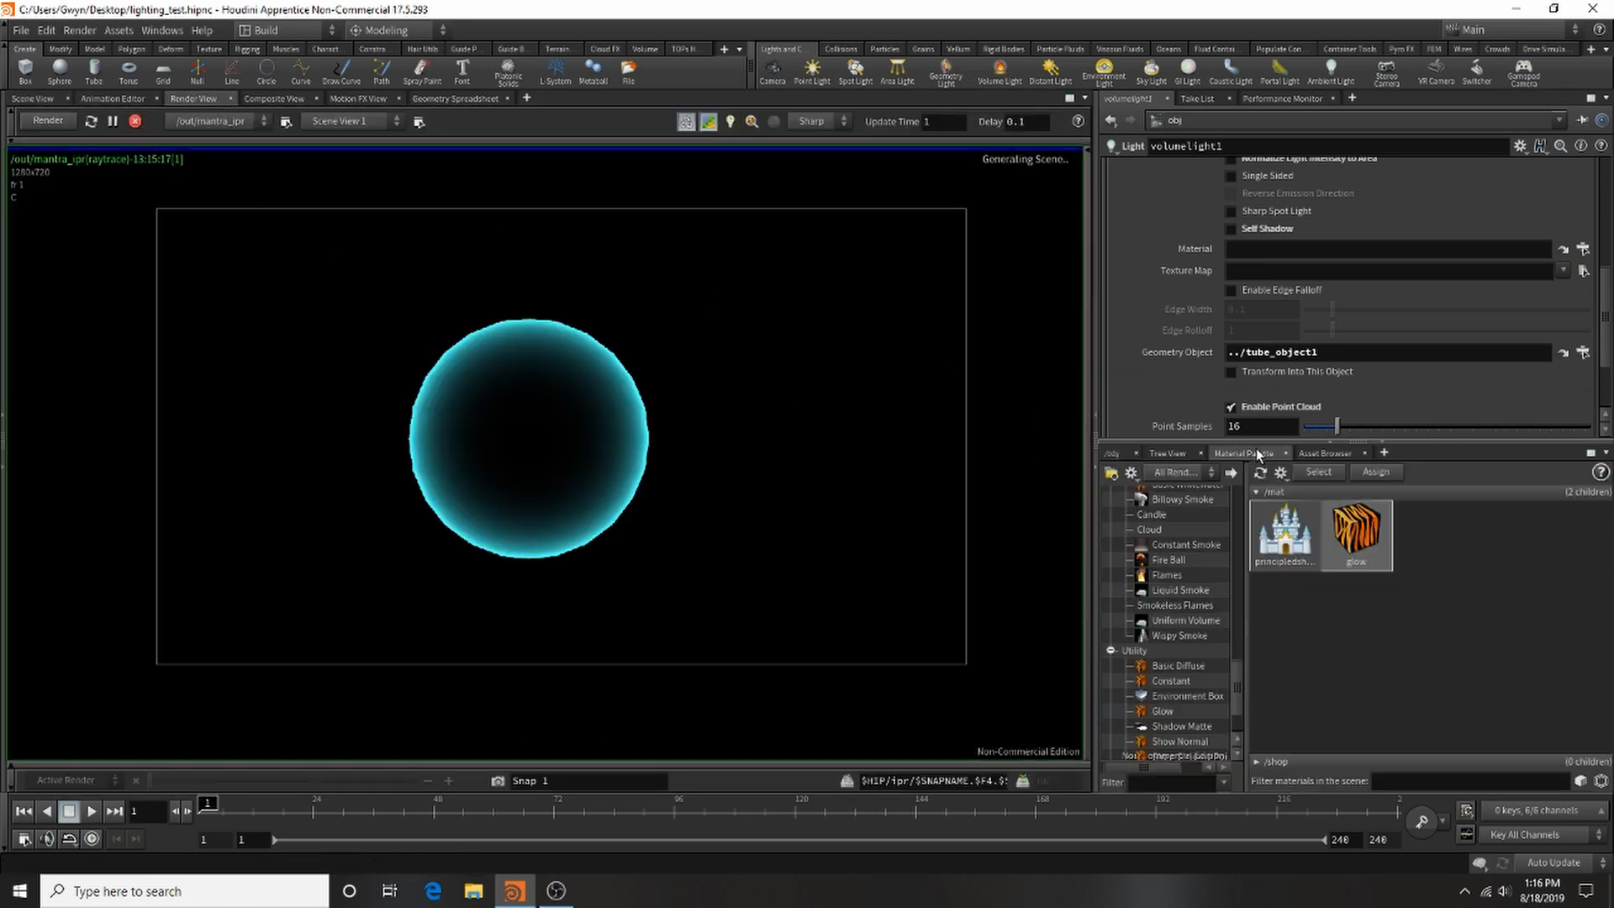
Step: Set the base color of the principledshader material to 0, 0.2, 0.2
{"action": "left_click", "coordinate": [1286, 563]}
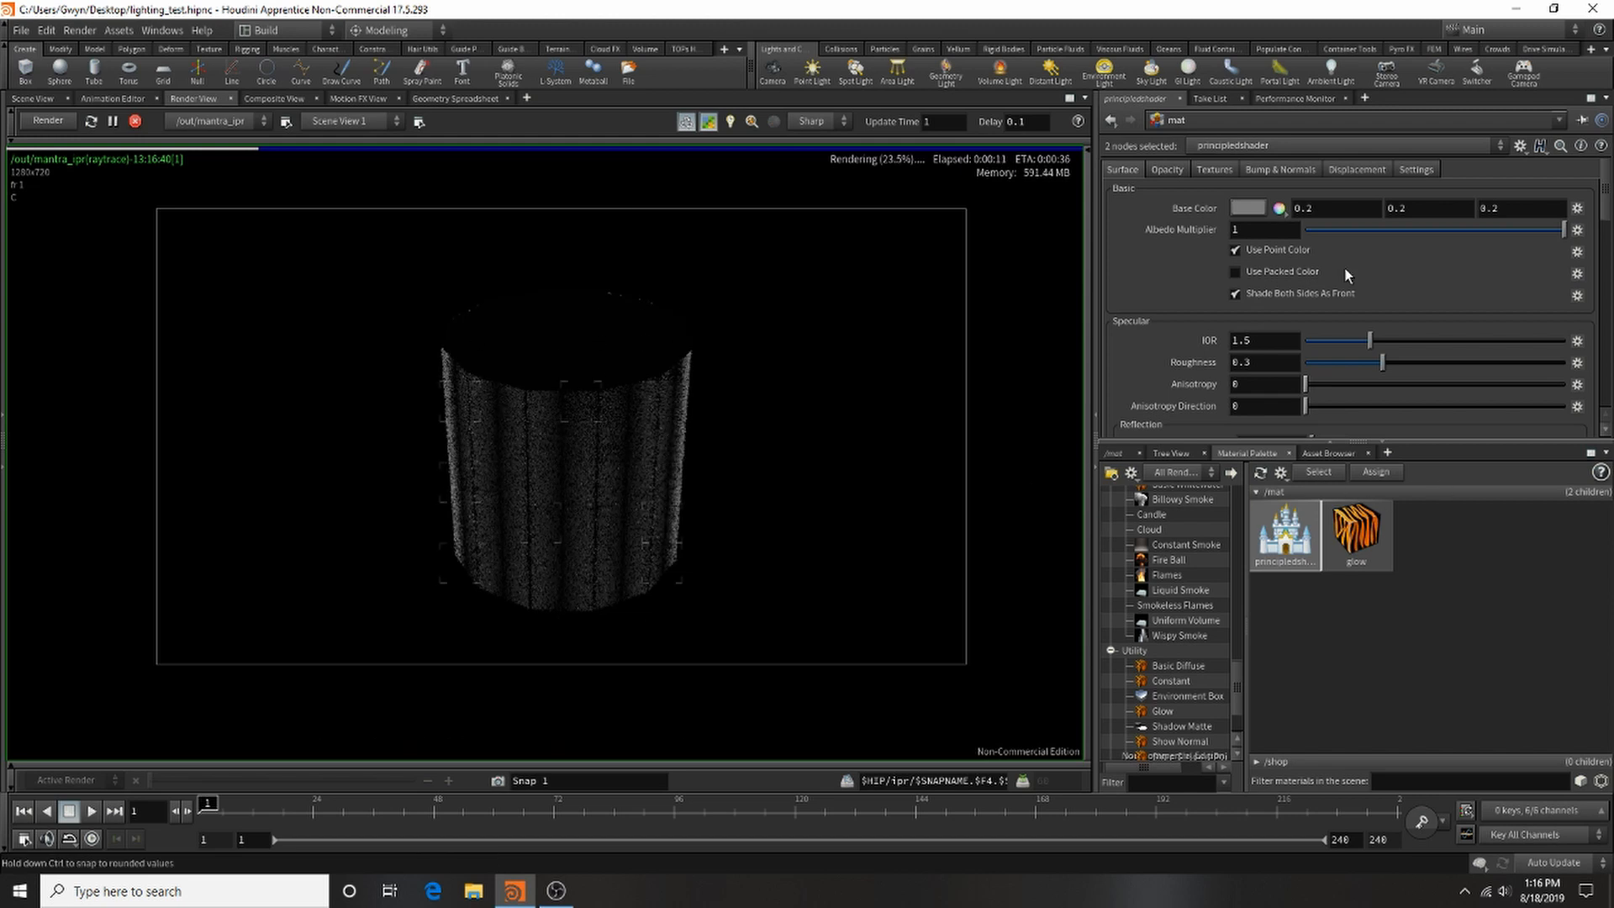
{"action": "left_click", "coordinate": [1247, 208]}
{"action": "left_click_drag", "start_coordinate": [1283, 246], "coordinate": [1202, 251]}
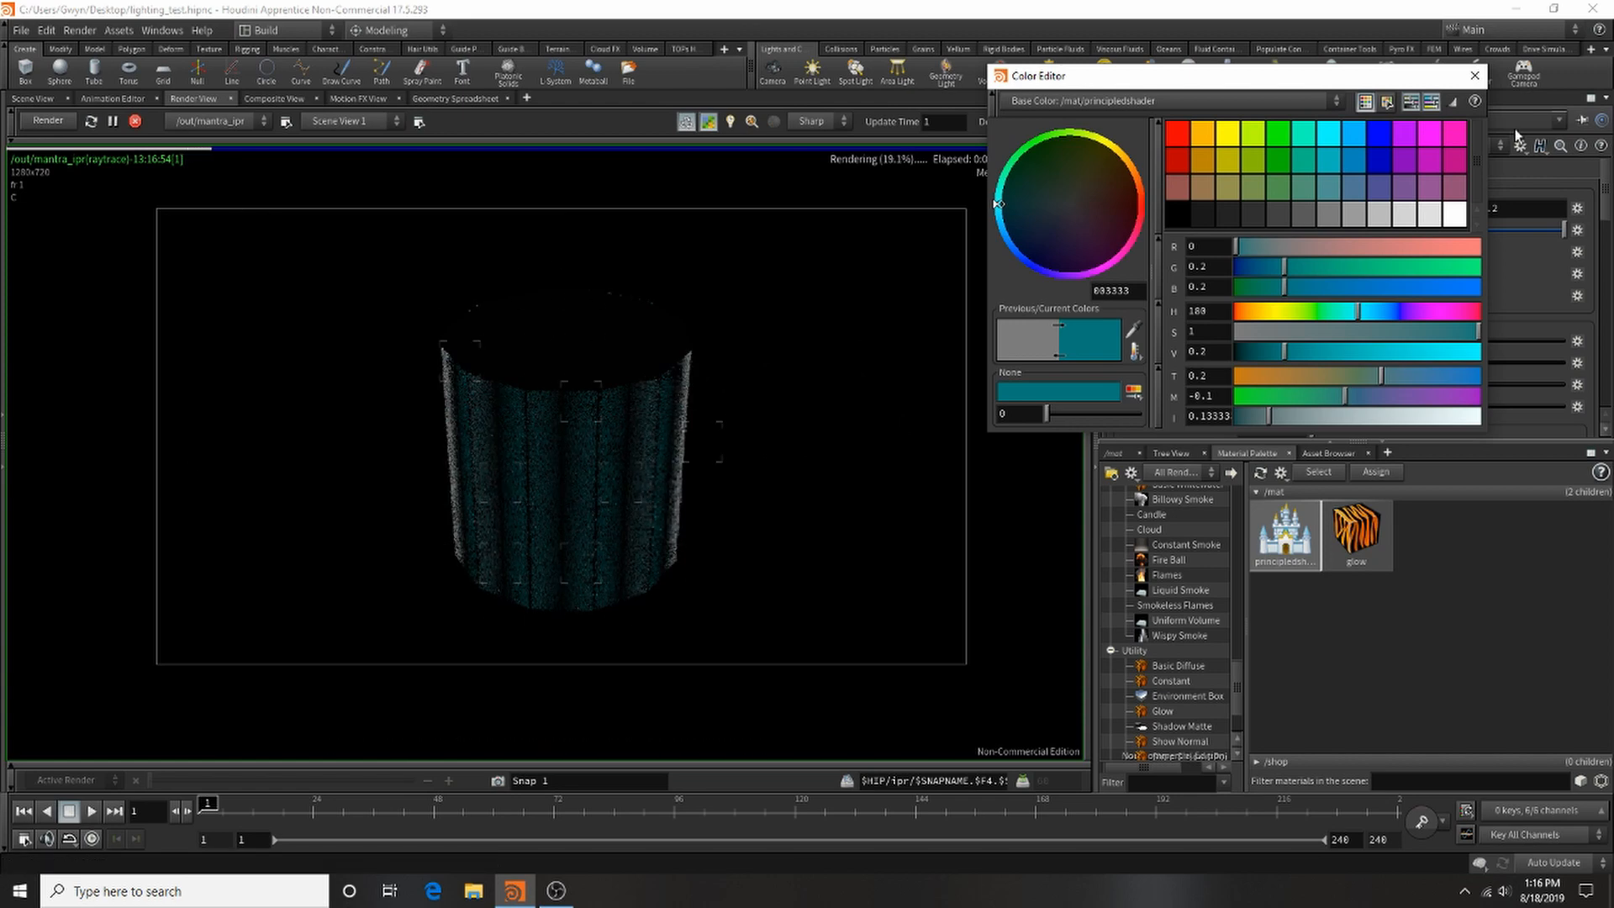
{"action": "left_click", "coordinate": [1476, 78]}
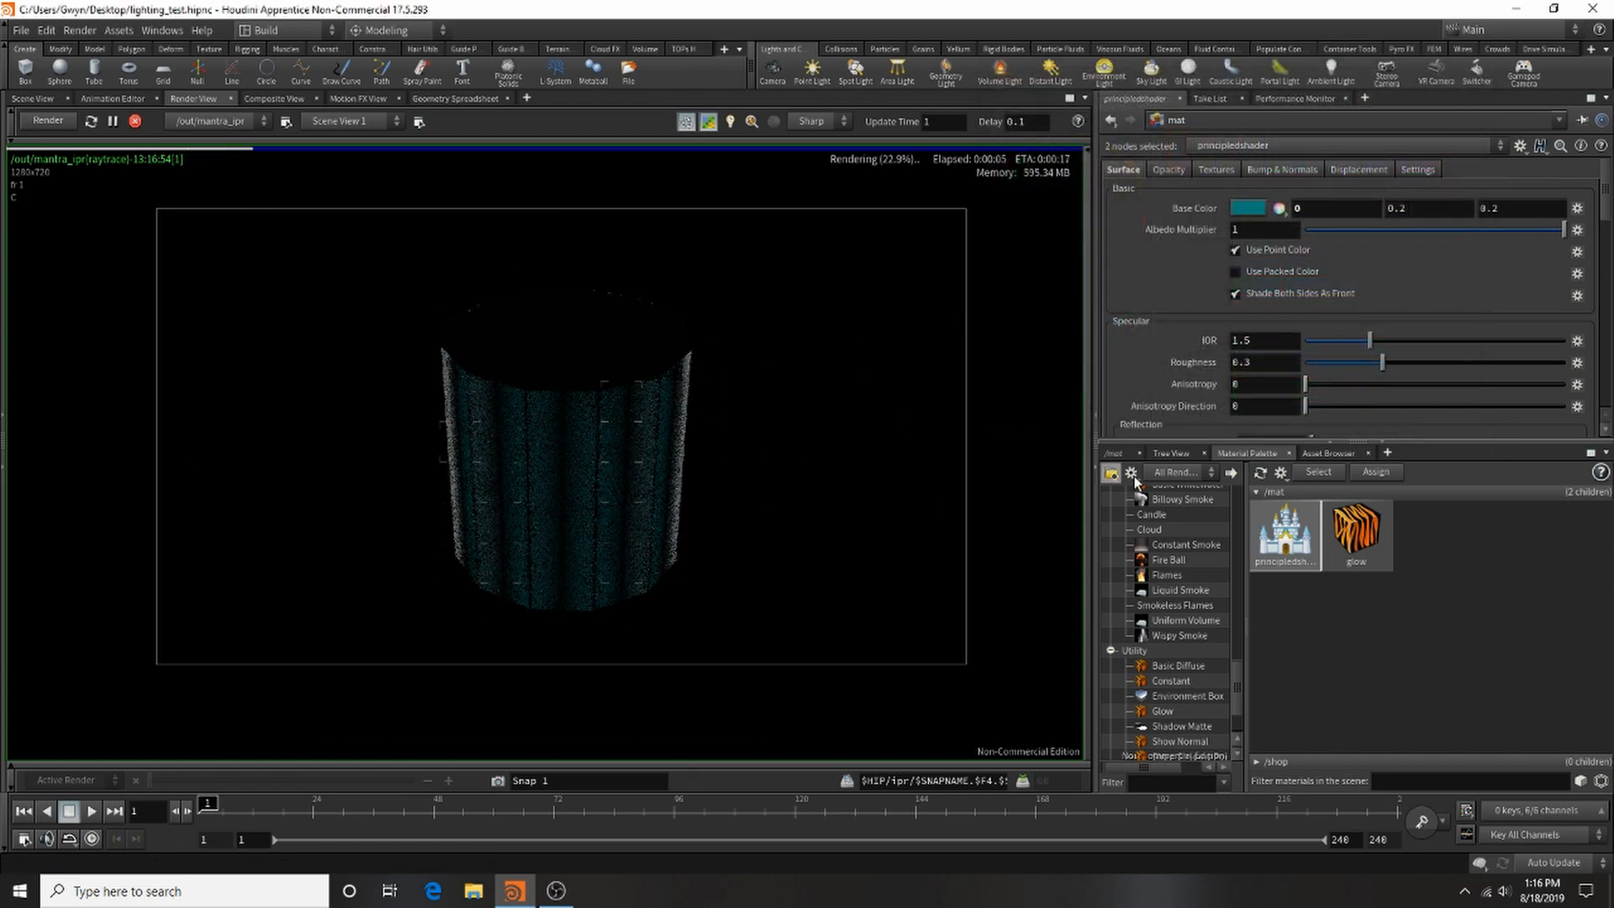
Step: Return to the object network and compare the render with the display of tube_object1 switched off and back on
{"action": "left_click", "coordinate": [1111, 454]}
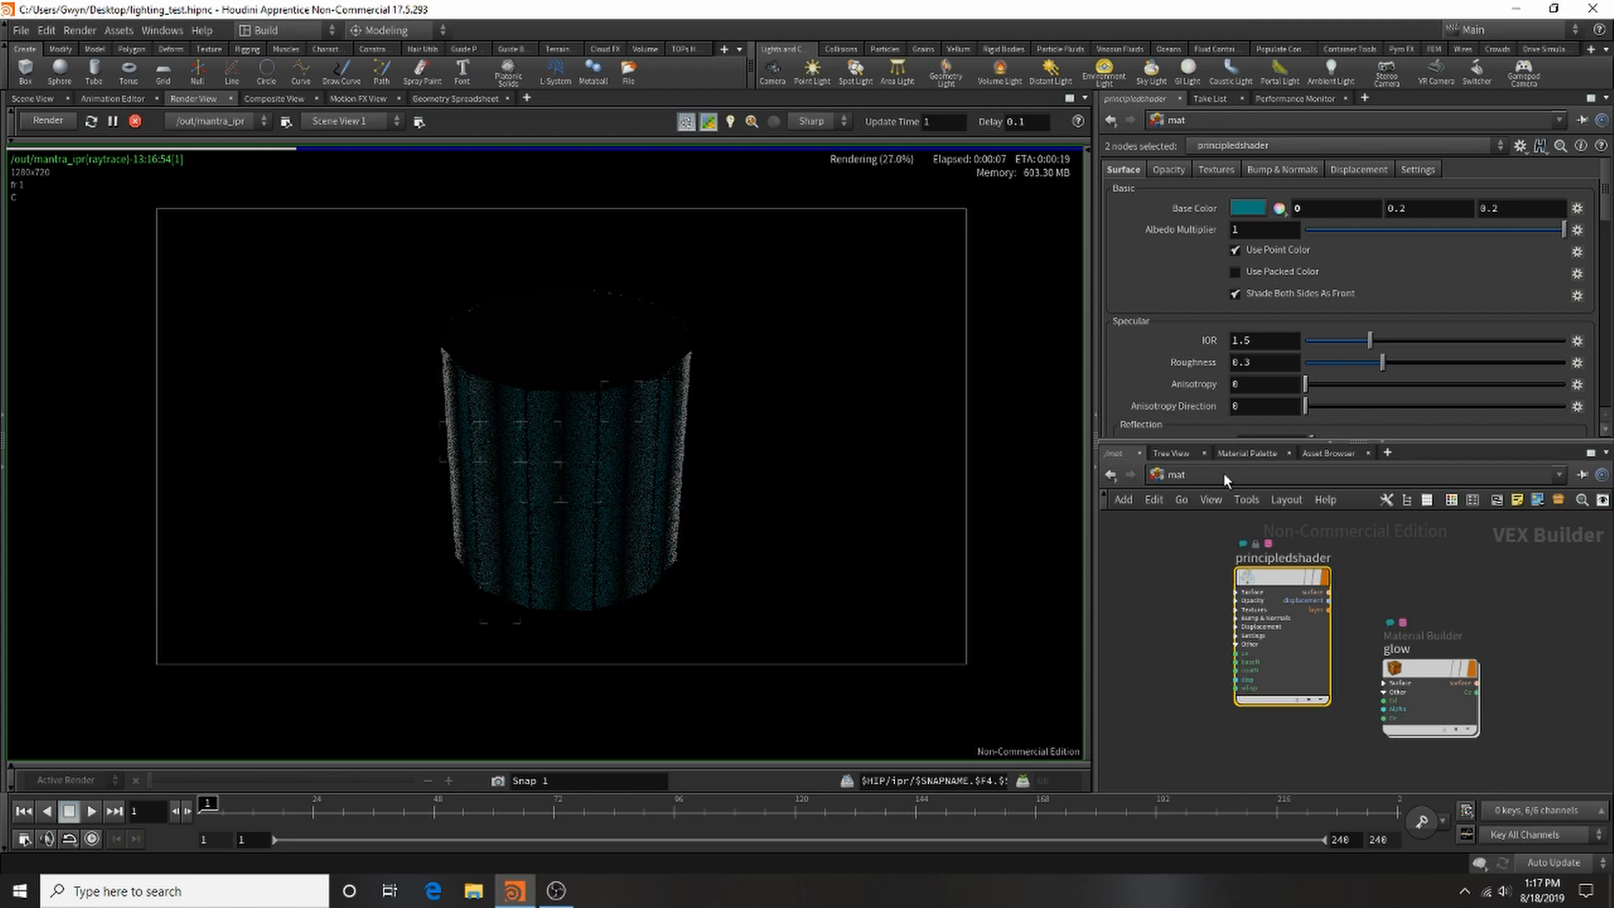
{"action": "left_click", "coordinate": [1223, 474]}
{"action": "left_click", "coordinate": [1244, 559]}
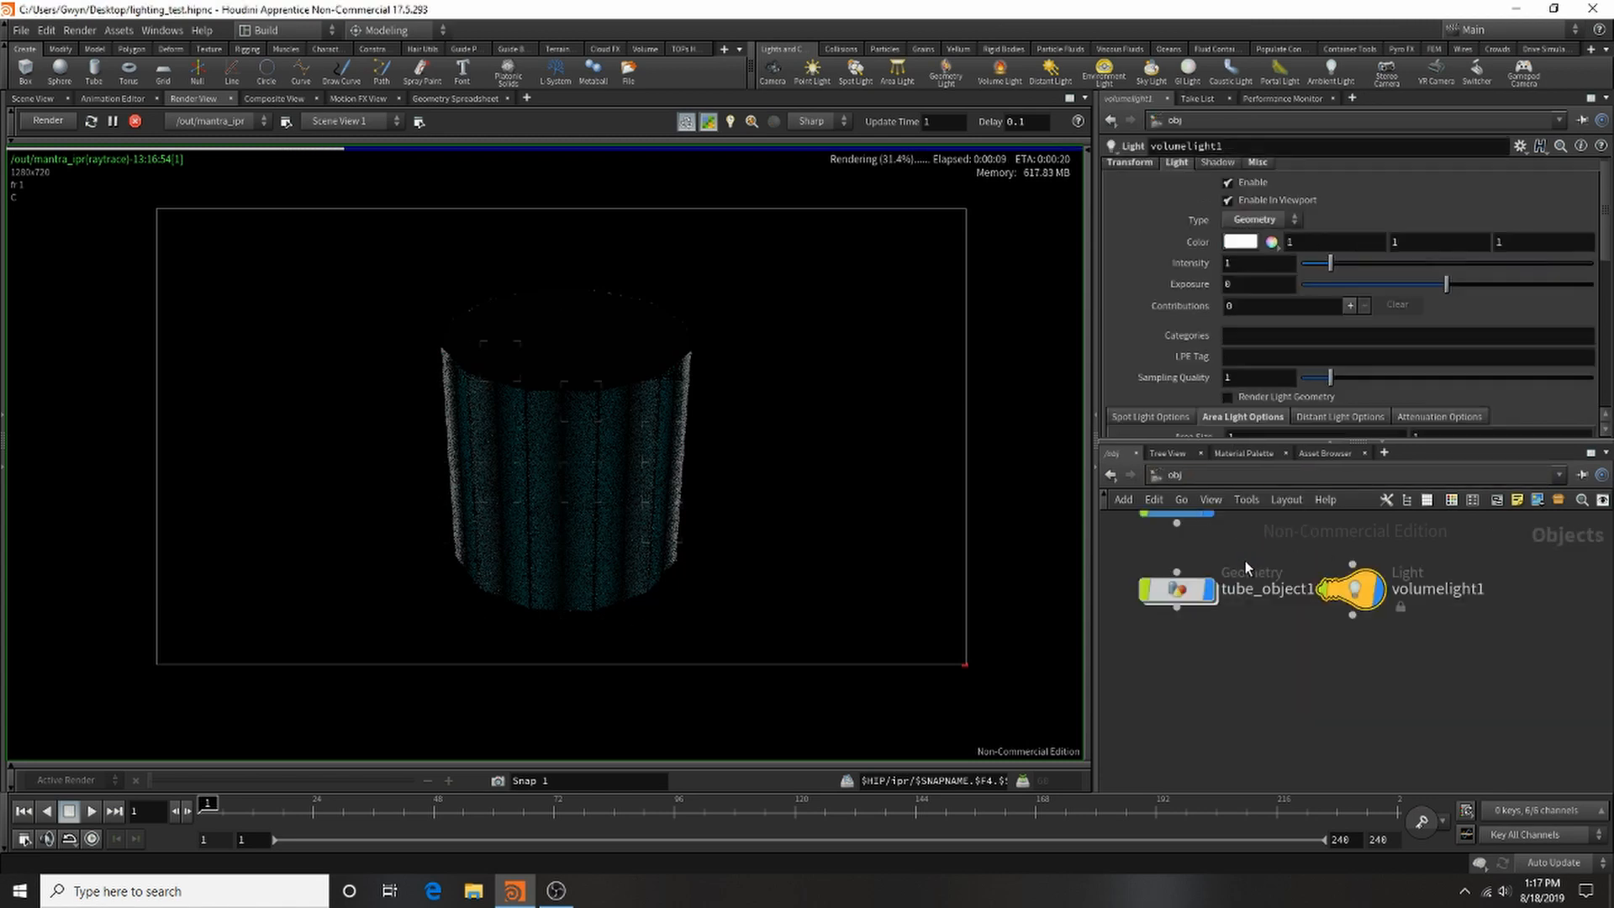
{"action": "left_click", "coordinate": [1209, 592]}
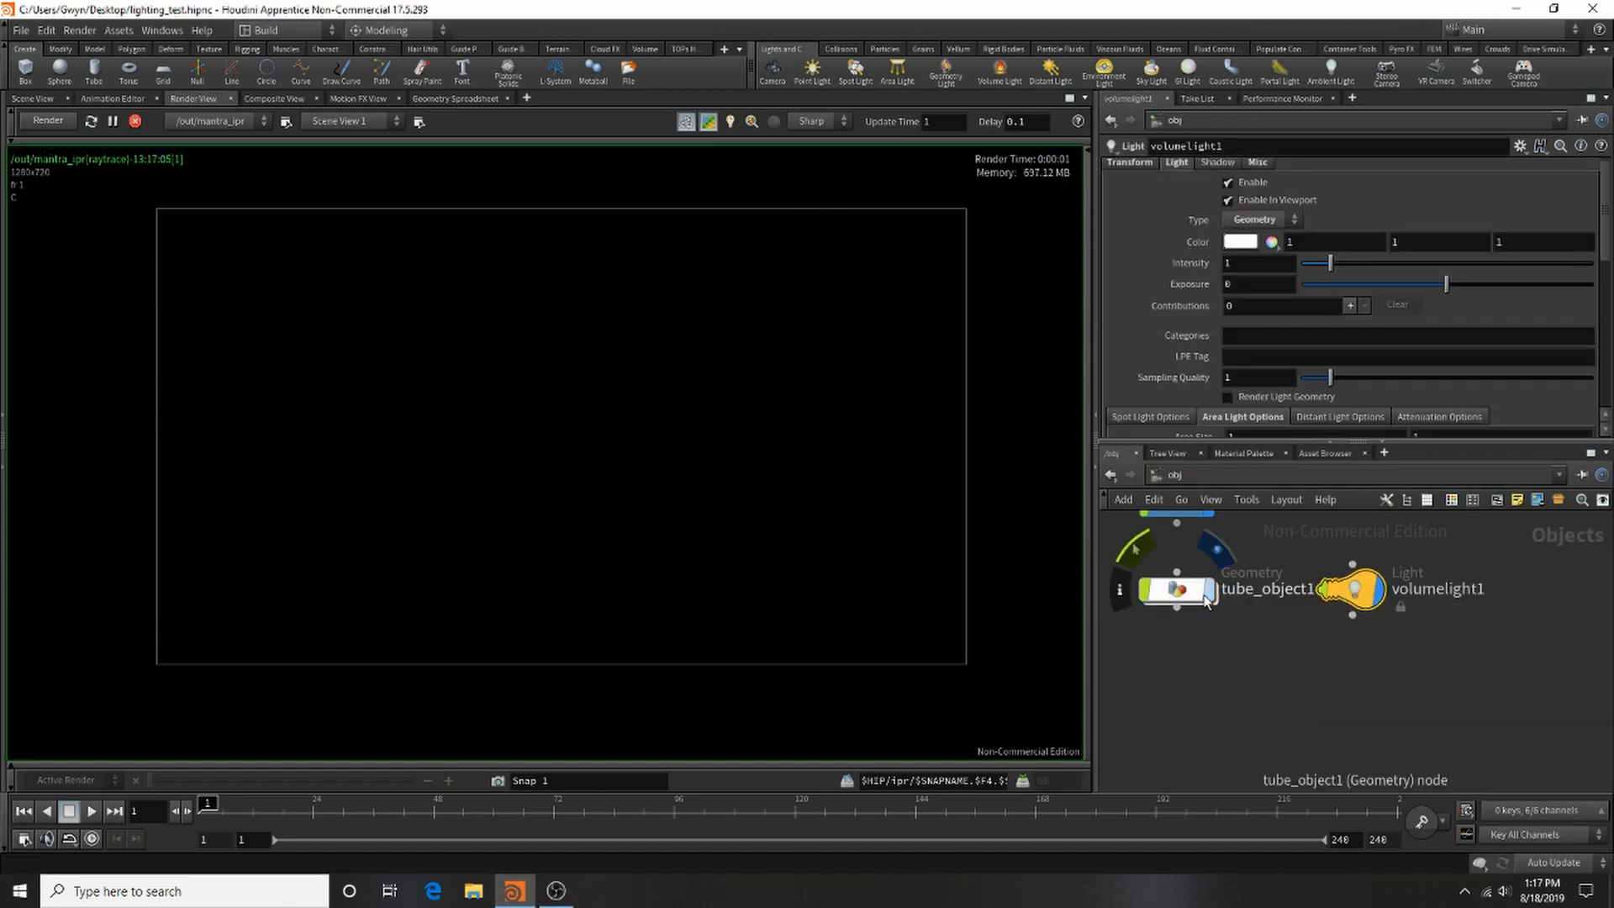
{"action": "left_click", "coordinate": [1214, 588]}
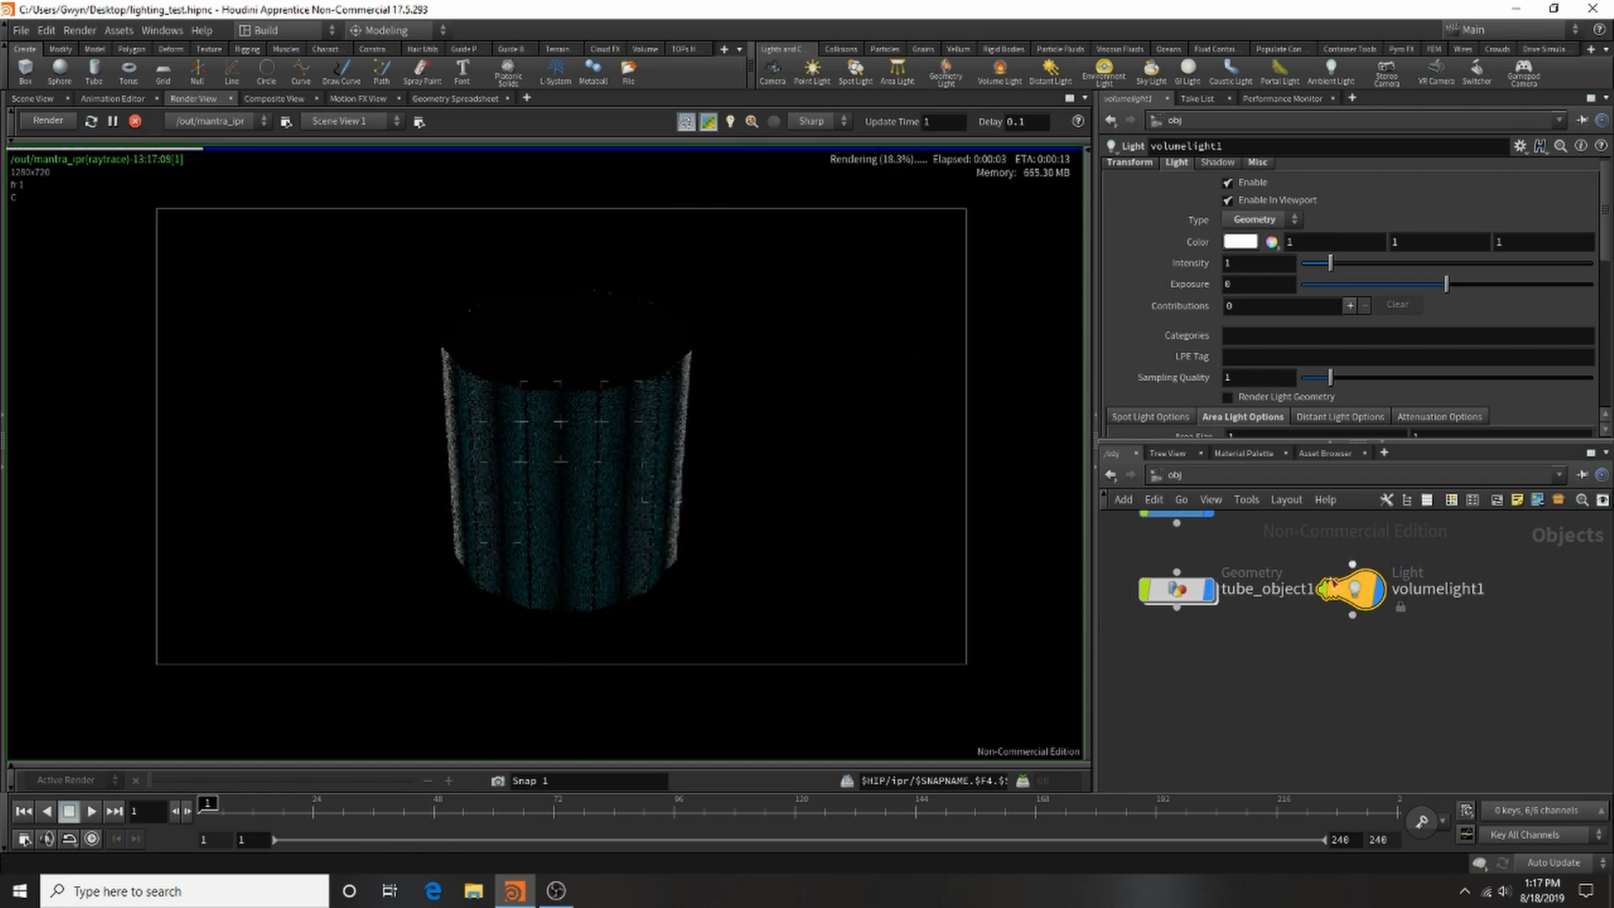
Step: Enable Render Light Geometry on volumelight1 and move the tube_object1 node clear of the light node
{"action": "left_click", "coordinate": [1351, 564]}
{"action": "scroll", "coordinate": [1384, 316], "scroll_direction": "down", "scroll_amount": 3}
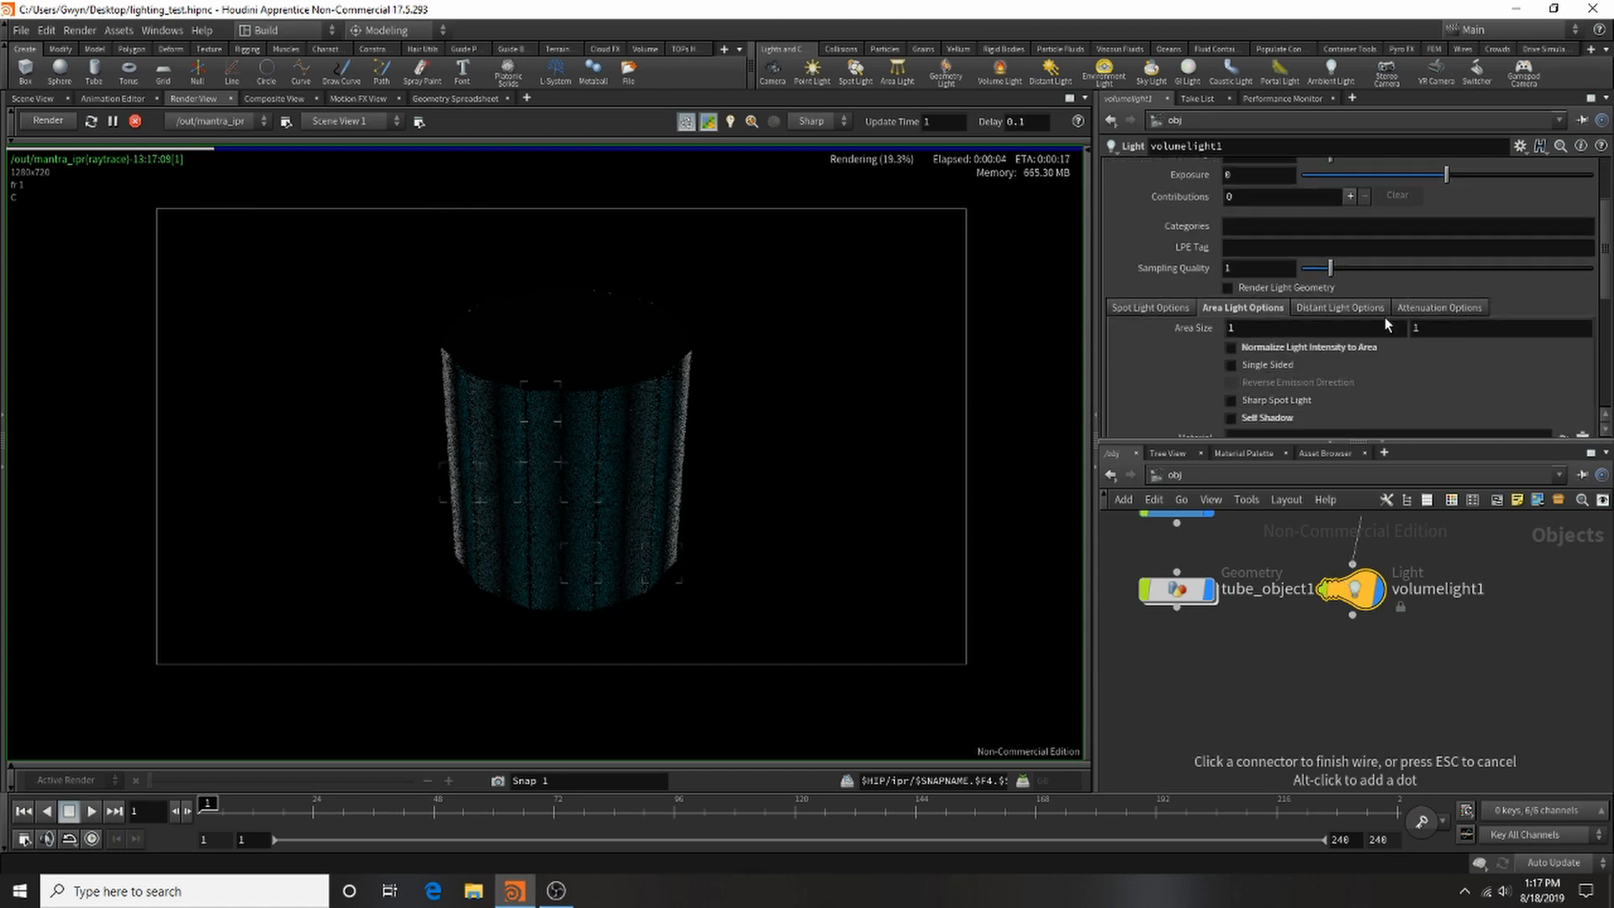
{"action": "left_click", "coordinate": [1462, 543]}
{"action": "left_click", "coordinate": [1258, 288]}
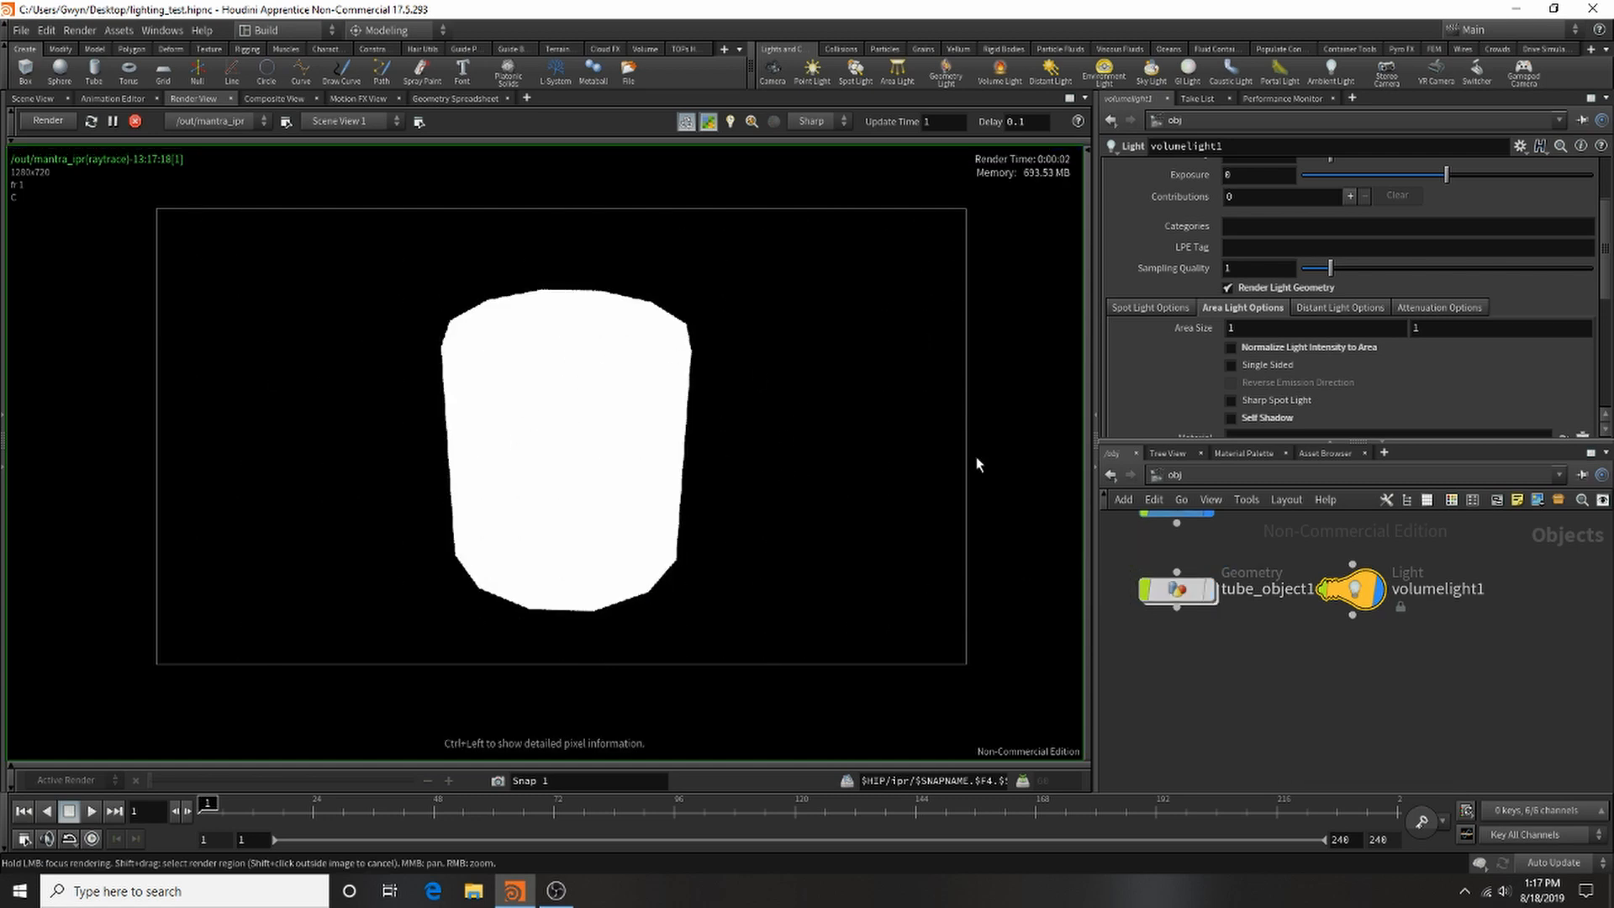
{"action": "left_click_drag", "start_coordinate": [1193, 588], "coordinate": [1150, 579]}
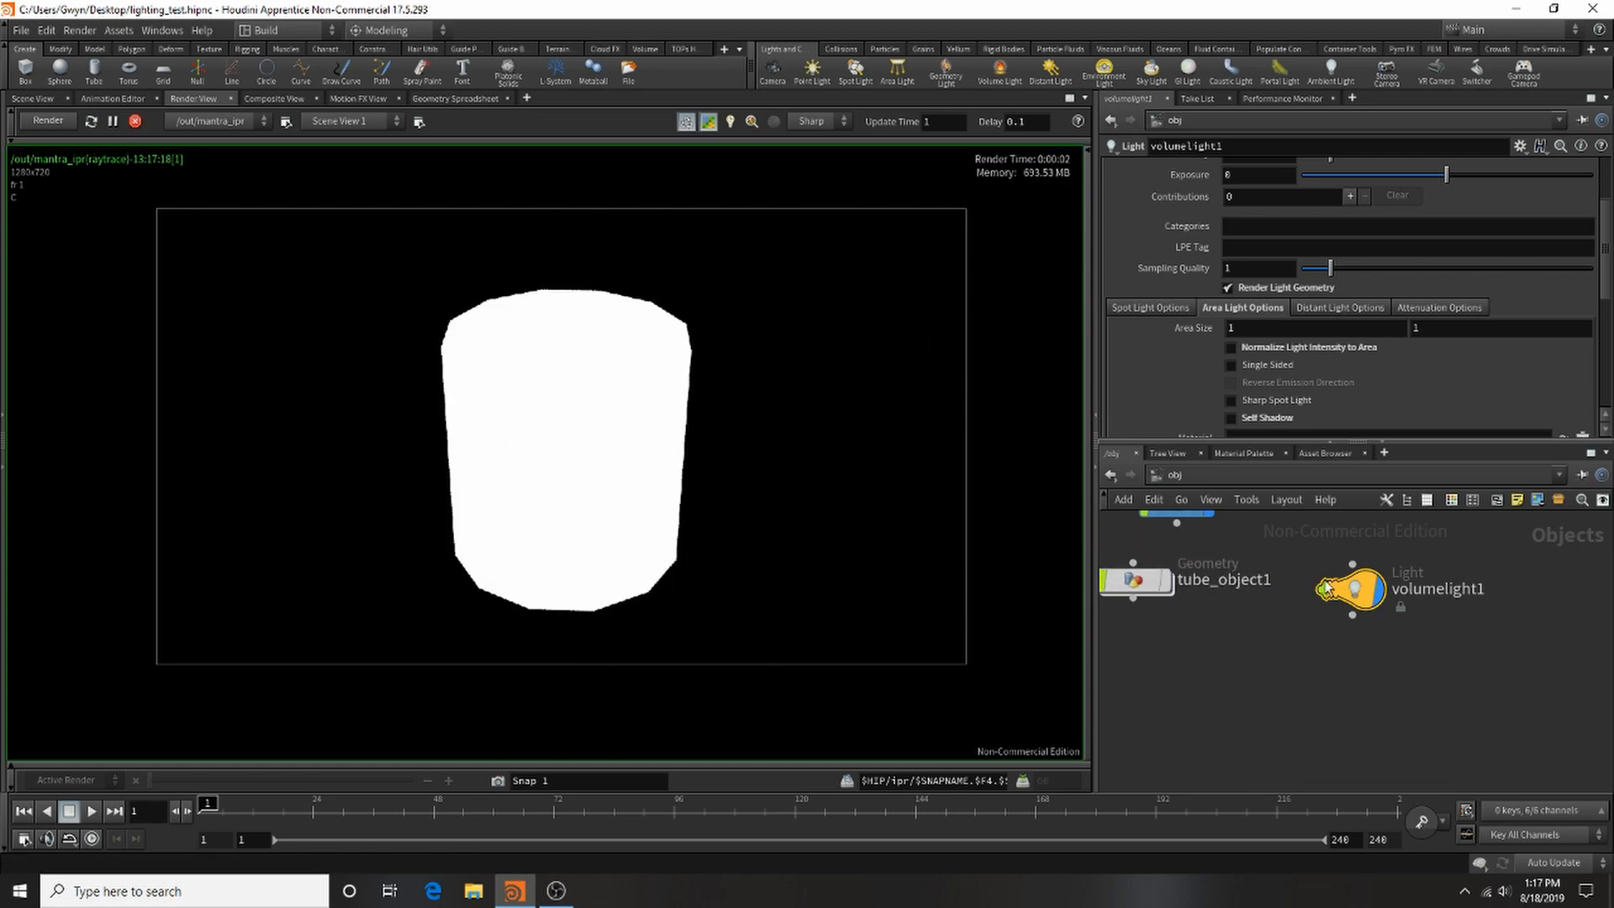
Step: Set the color of volumelight1 to 0.1, 1, 1 and enable Self Shadow in its area light options
{"action": "scroll", "coordinate": [1307, 357], "scroll_direction": "up", "scroll_amount": 5}
{"action": "left_click", "coordinate": [1239, 254]}
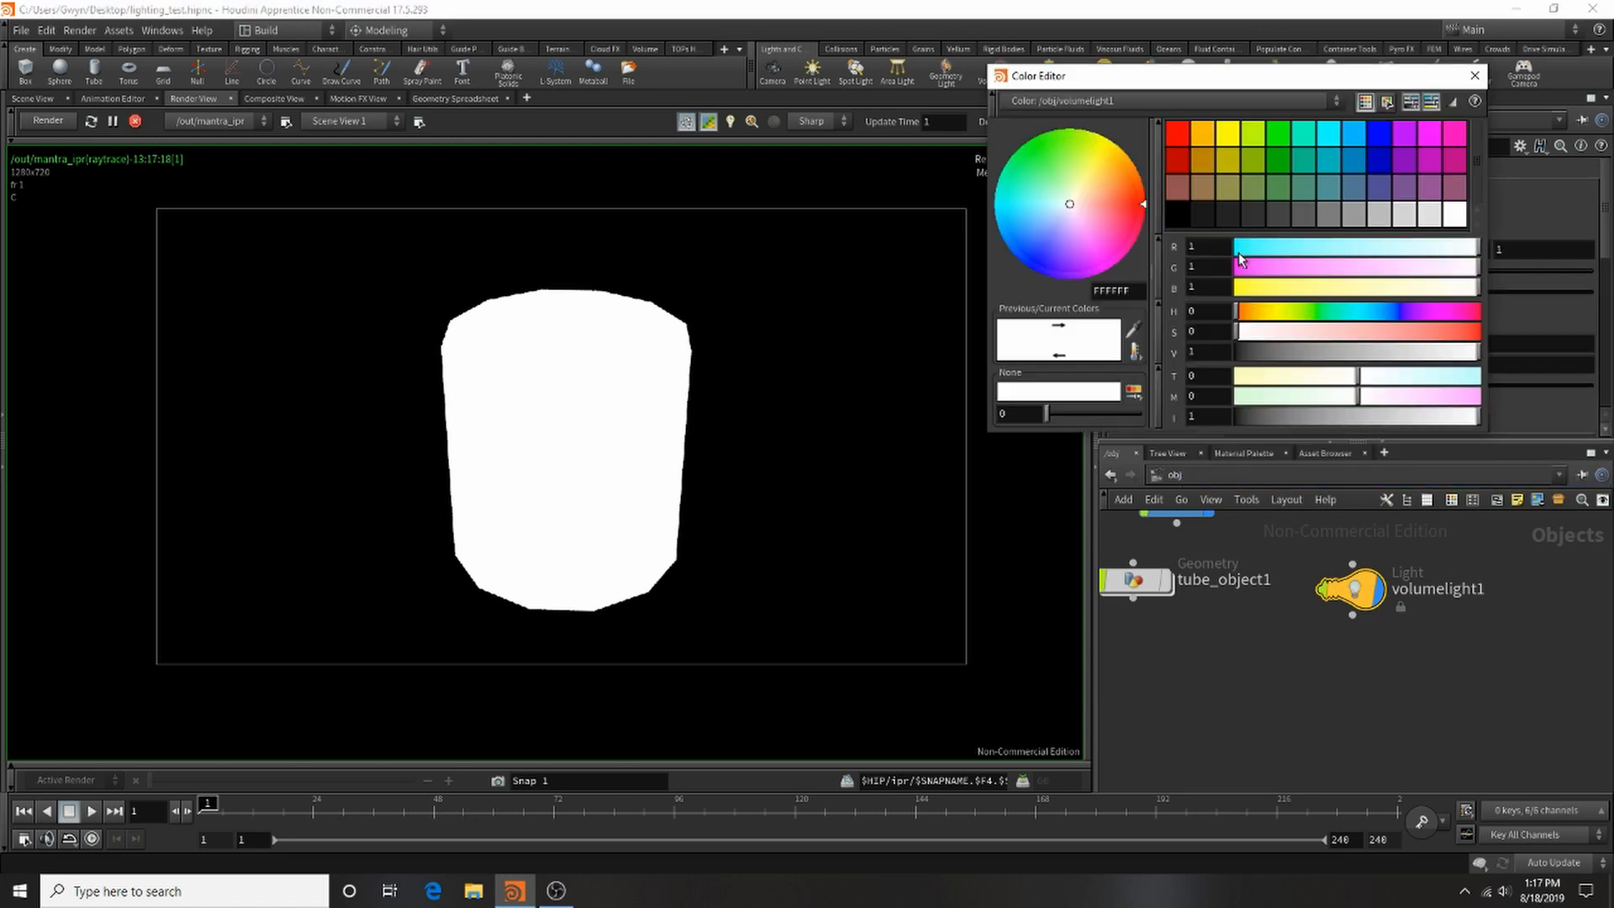
{"action": "left_click_drag", "start_coordinate": [1299, 250], "coordinate": [1259, 264]}
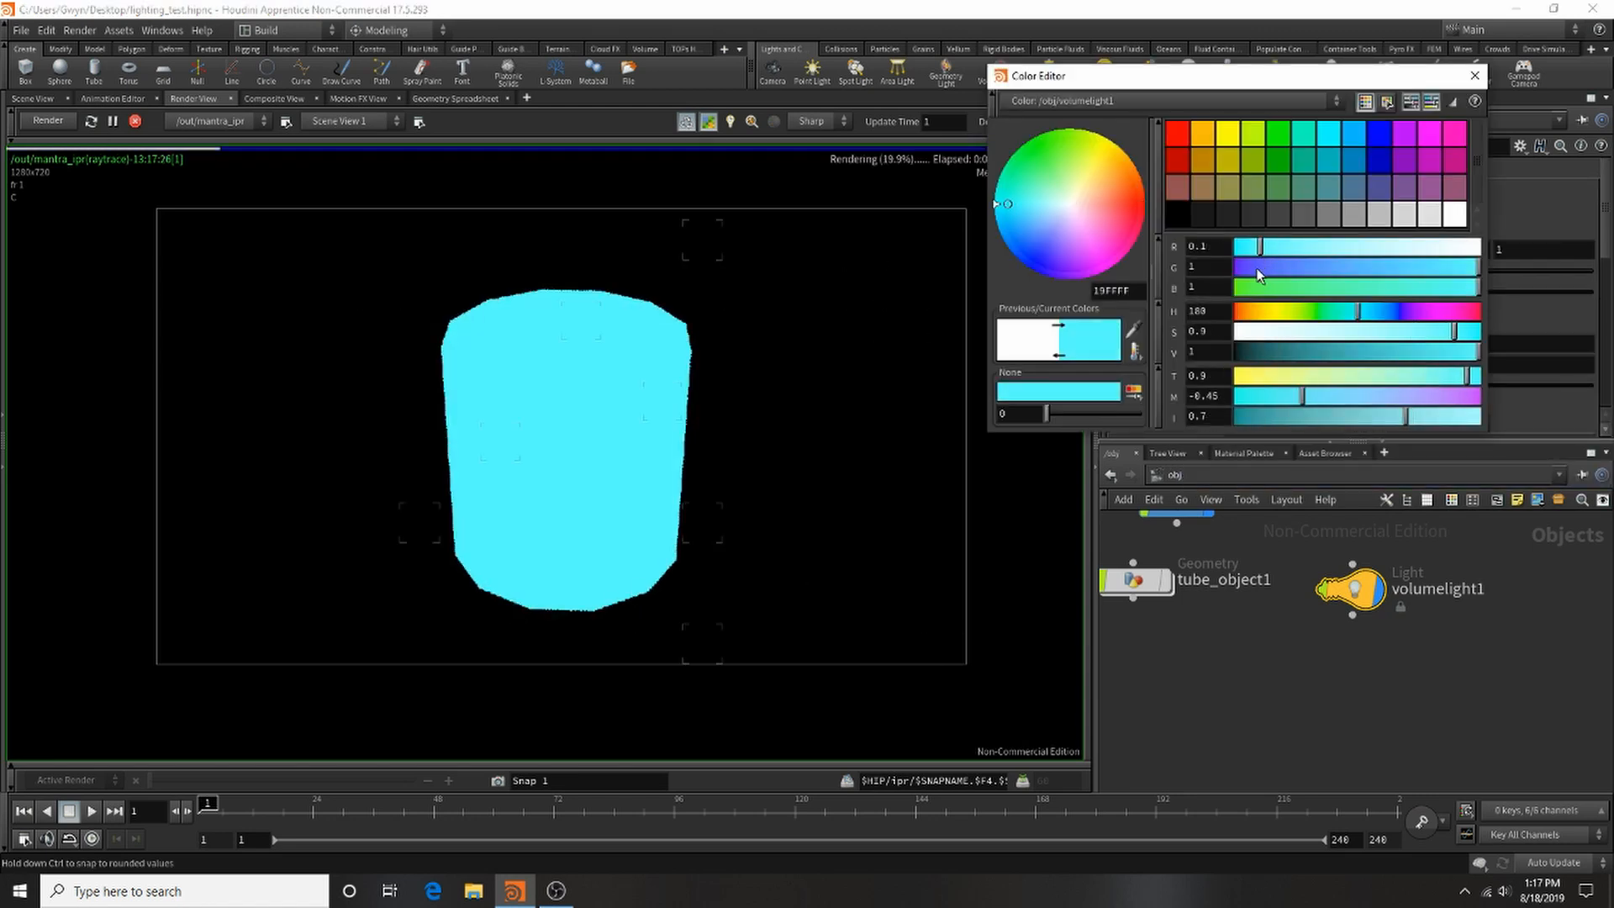
{"action": "left_click", "coordinate": [1474, 76]}
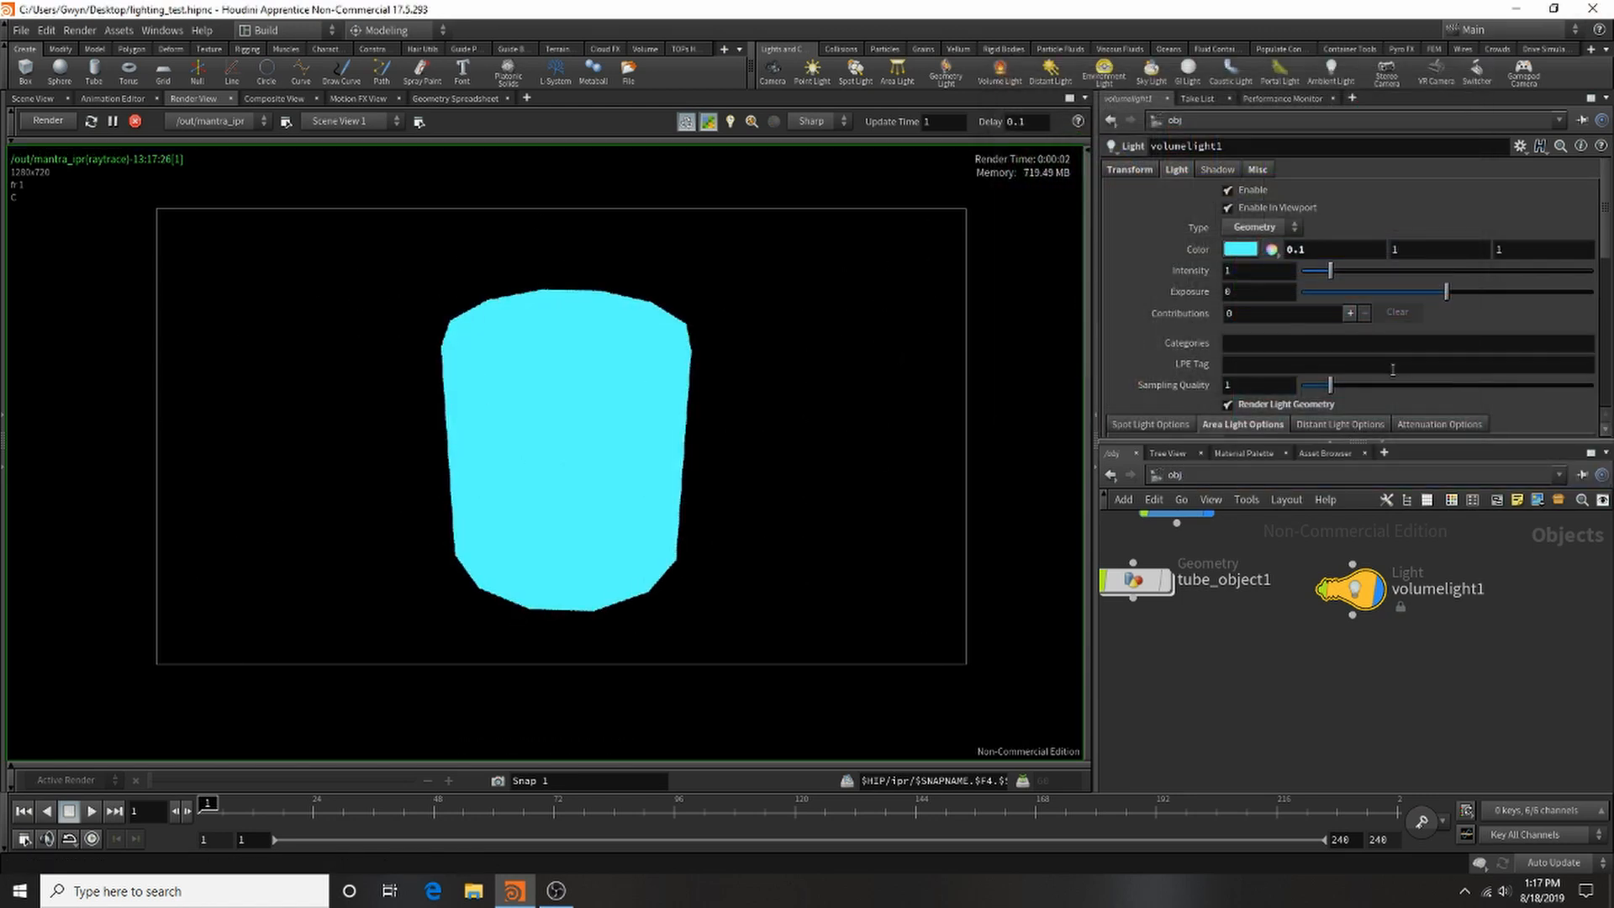
{"action": "scroll", "coordinate": [1395, 364], "scroll_direction": "down", "scroll_amount": 4}
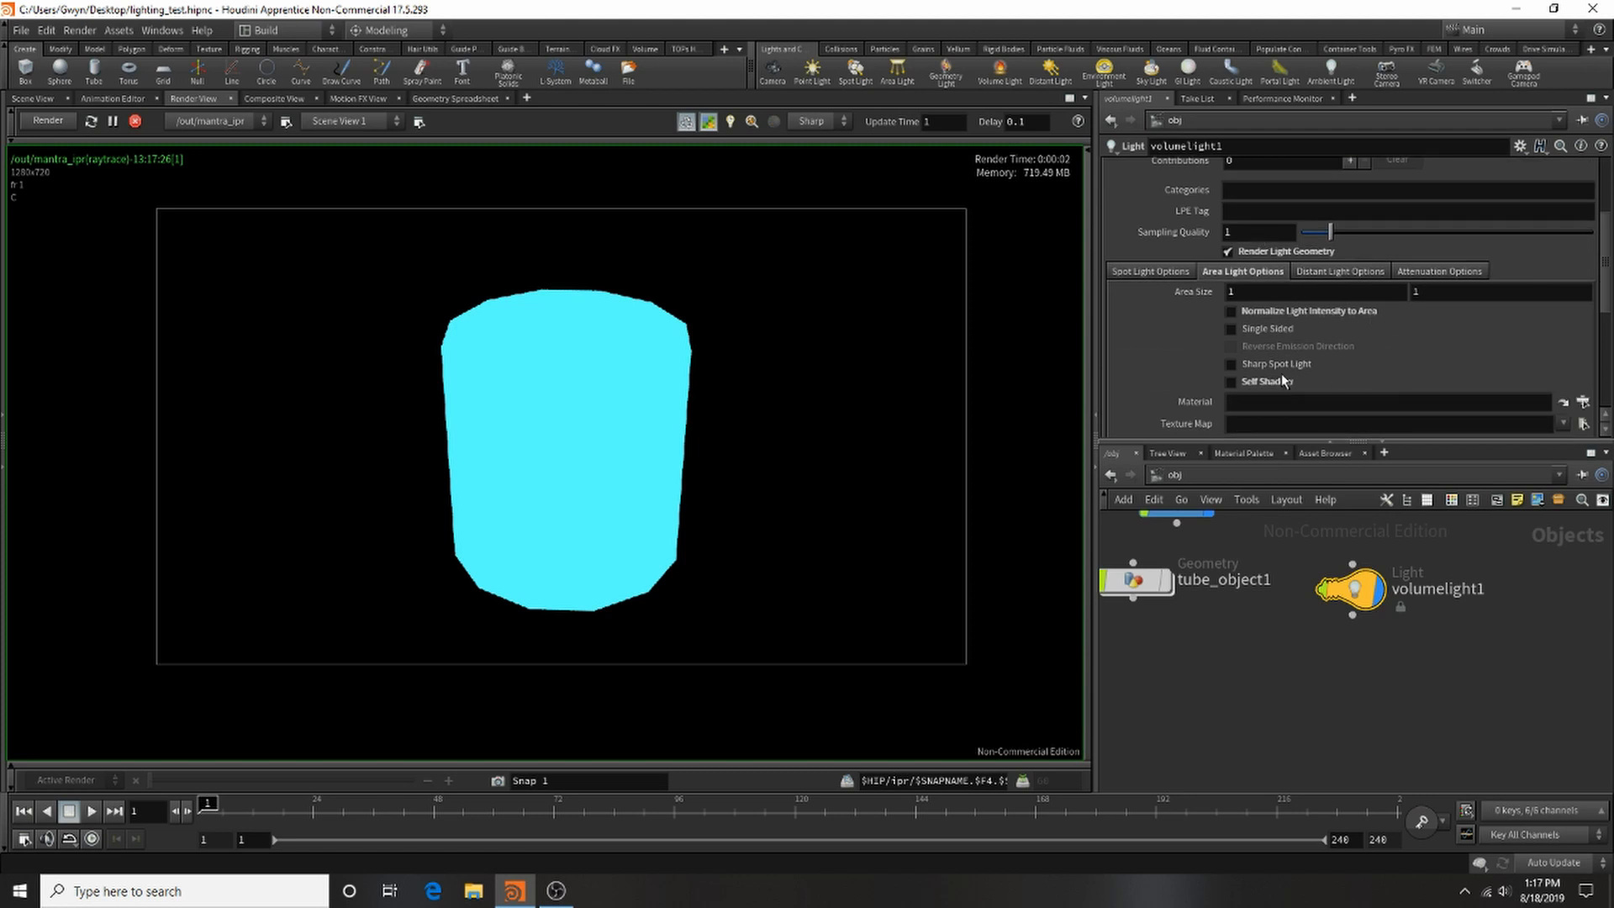
Step: Add a ground plane to the scene and lower it to a Y translation of about -0.498
{"action": "left_click", "coordinate": [33, 98]}
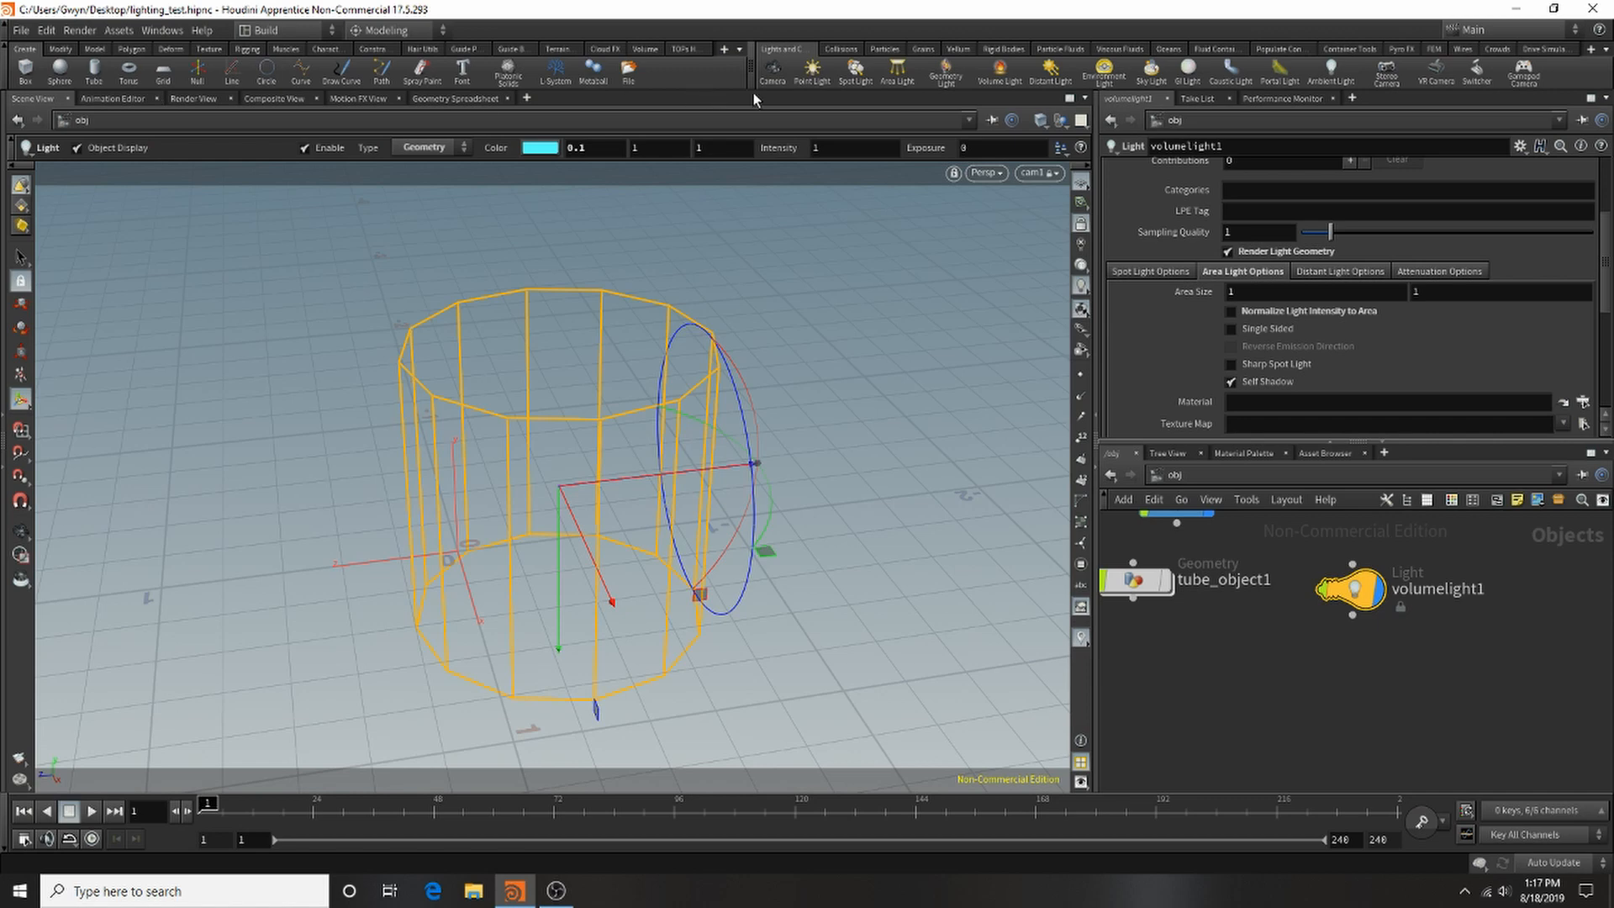
{"action": "left_click", "coordinate": [855, 50]}
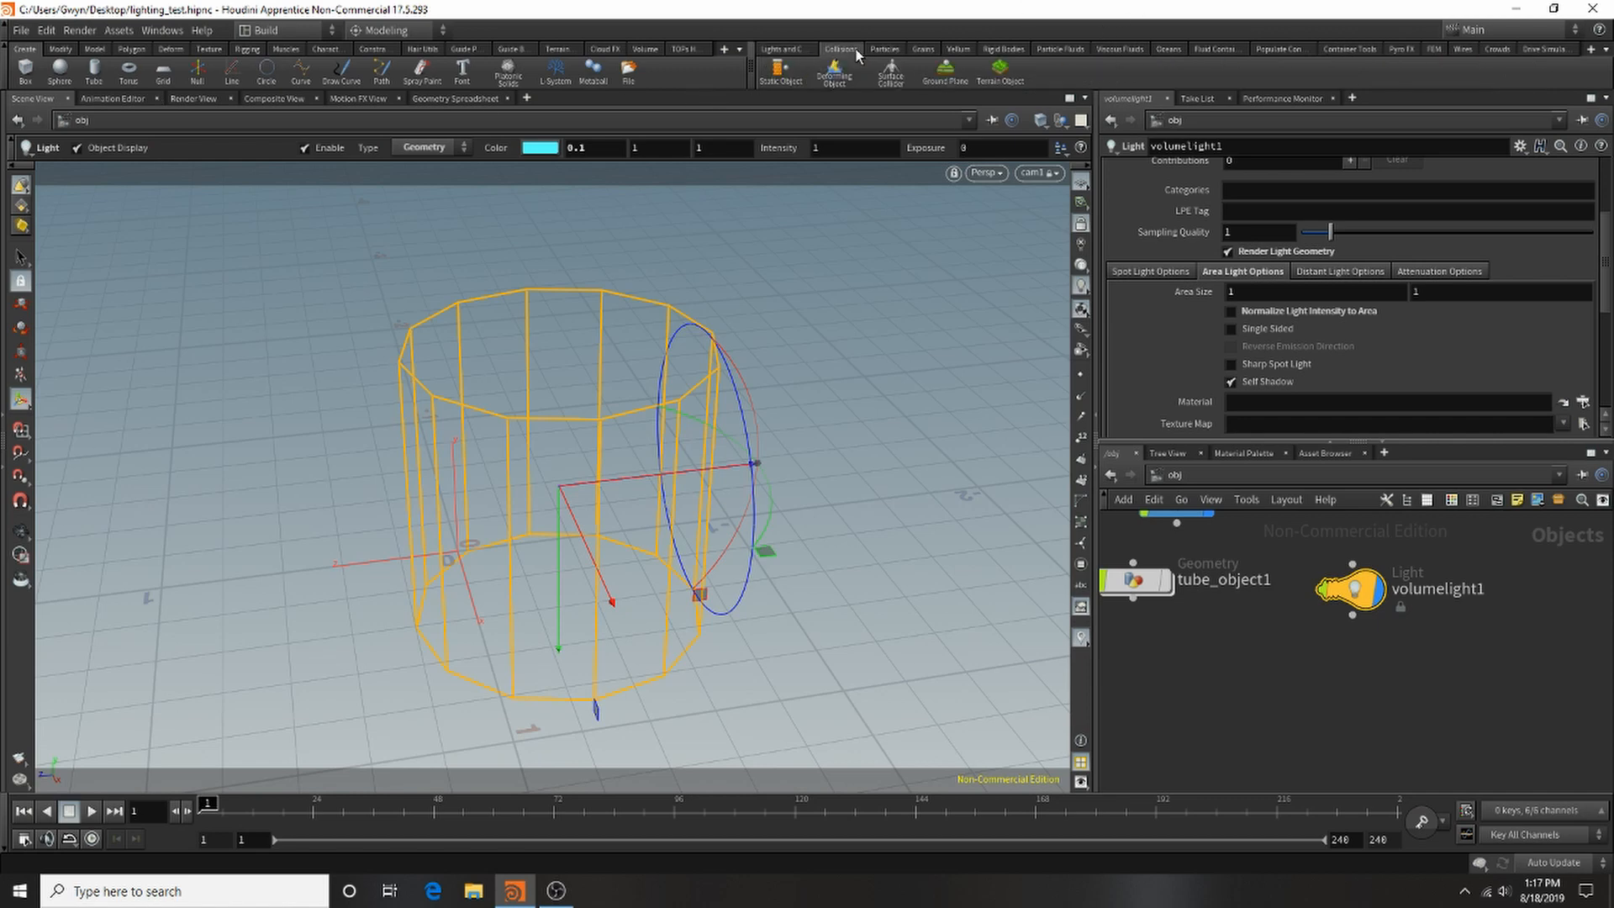
{"action": "left_click", "coordinate": [945, 70]}
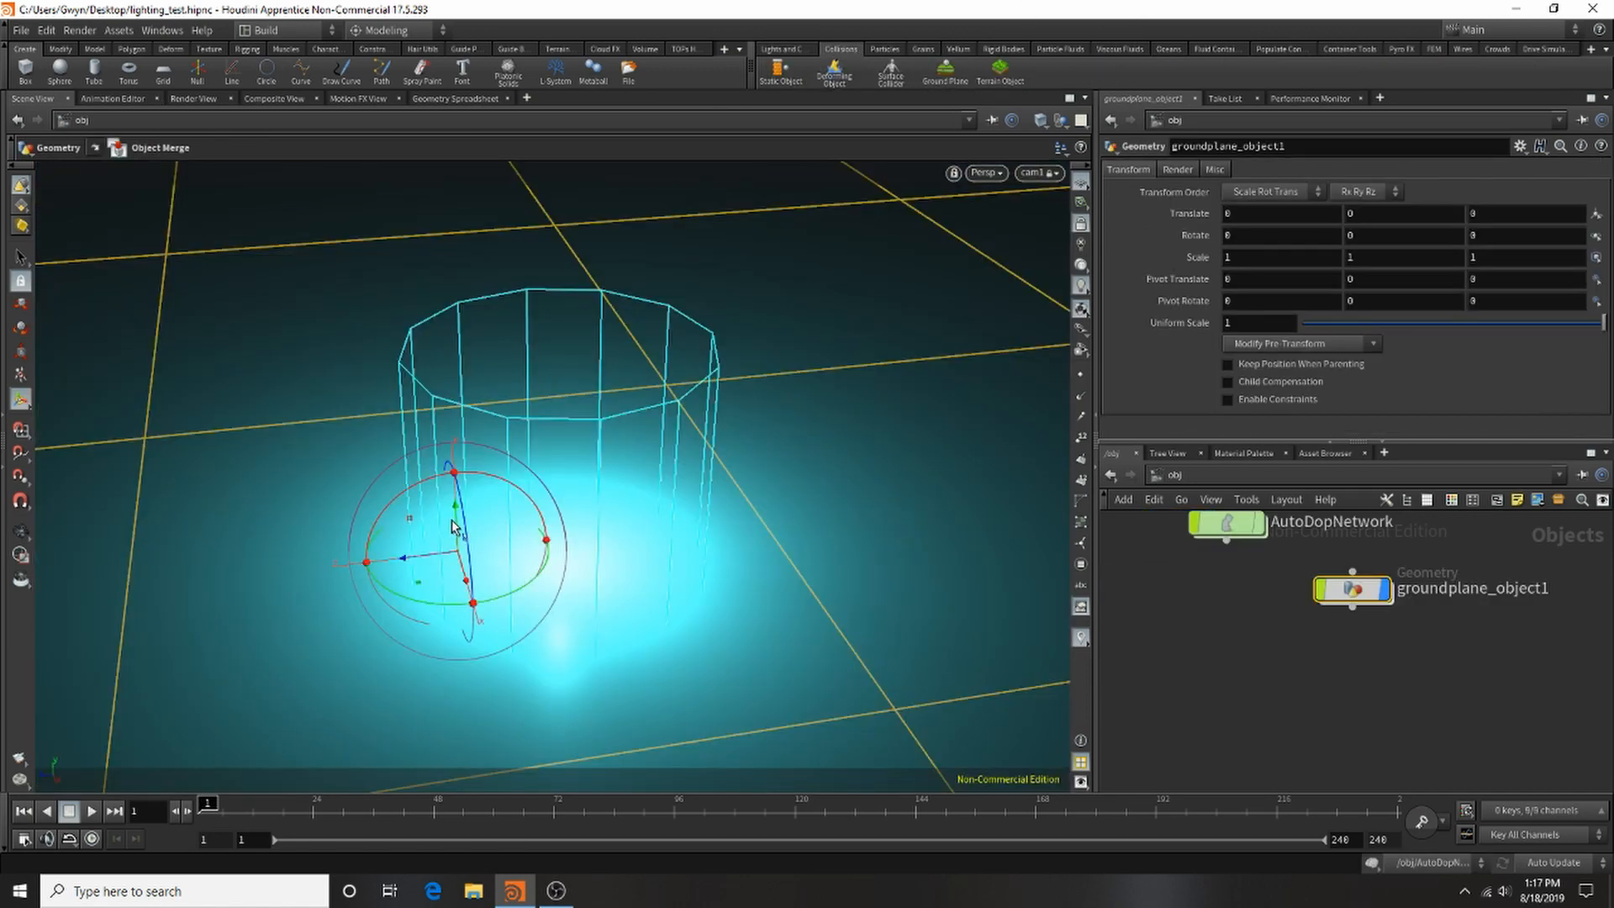
{"action": "left_click_drag", "start_coordinate": [457, 526], "coordinate": [468, 645]}
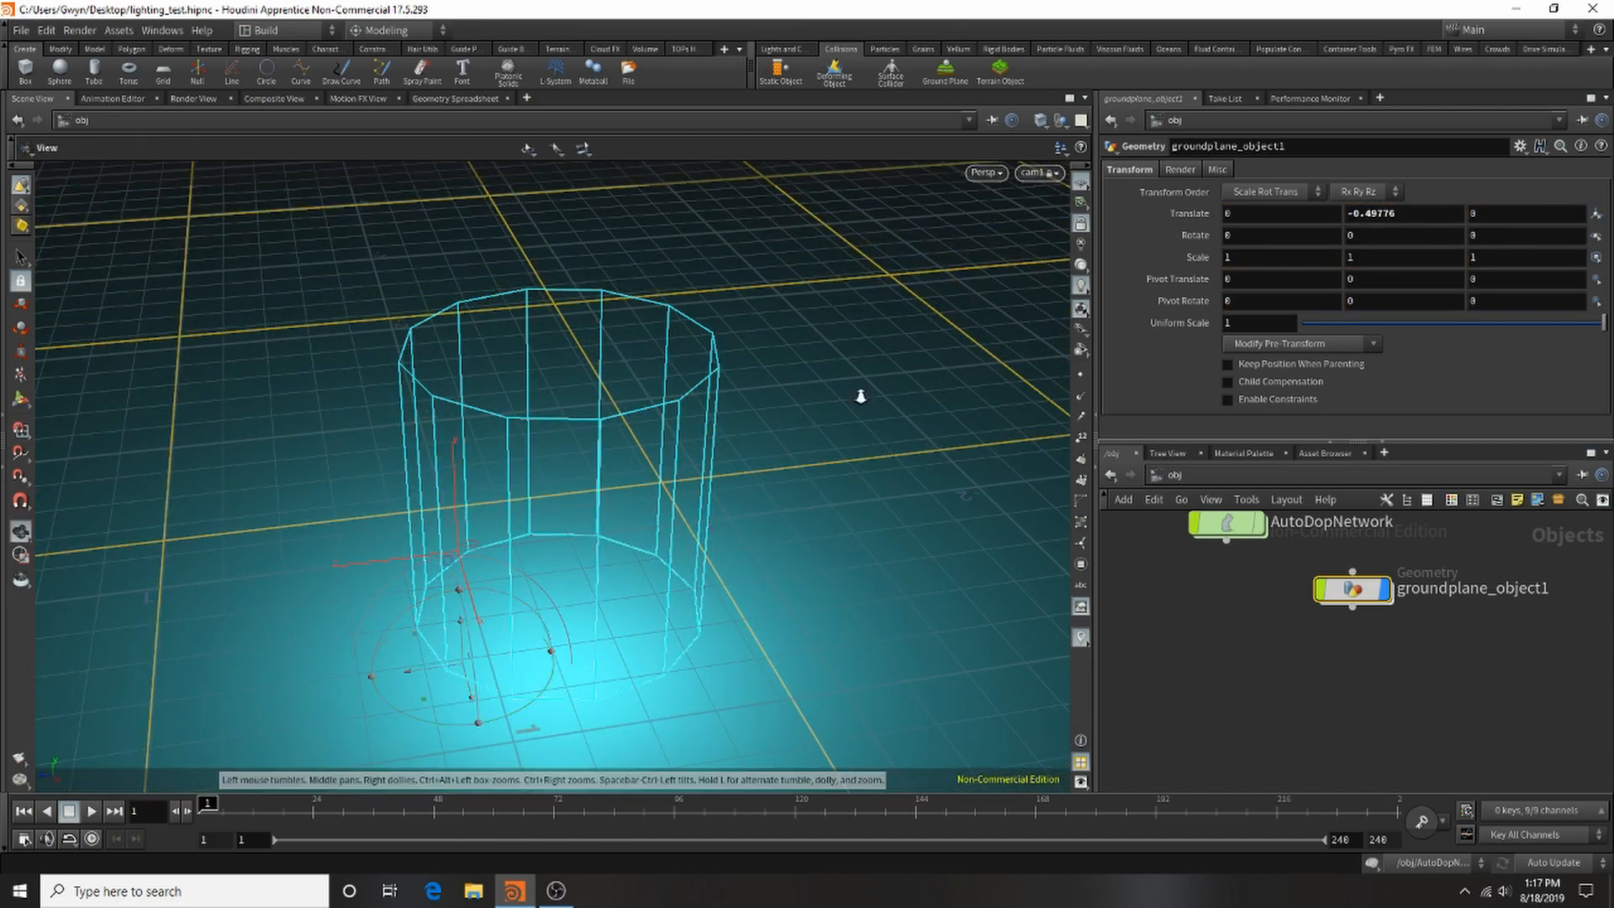
Step: Reframe the cam1 view farther back and lower so it shows the tube light above the ground plane
{"action": "right_click_drag", "start_coordinate": [860, 392], "coordinate": [857, 484], "text": "alt"}
{"action": "left_click_drag", "start_coordinate": [857, 484], "coordinate": [782, 446], "text": "alt"}
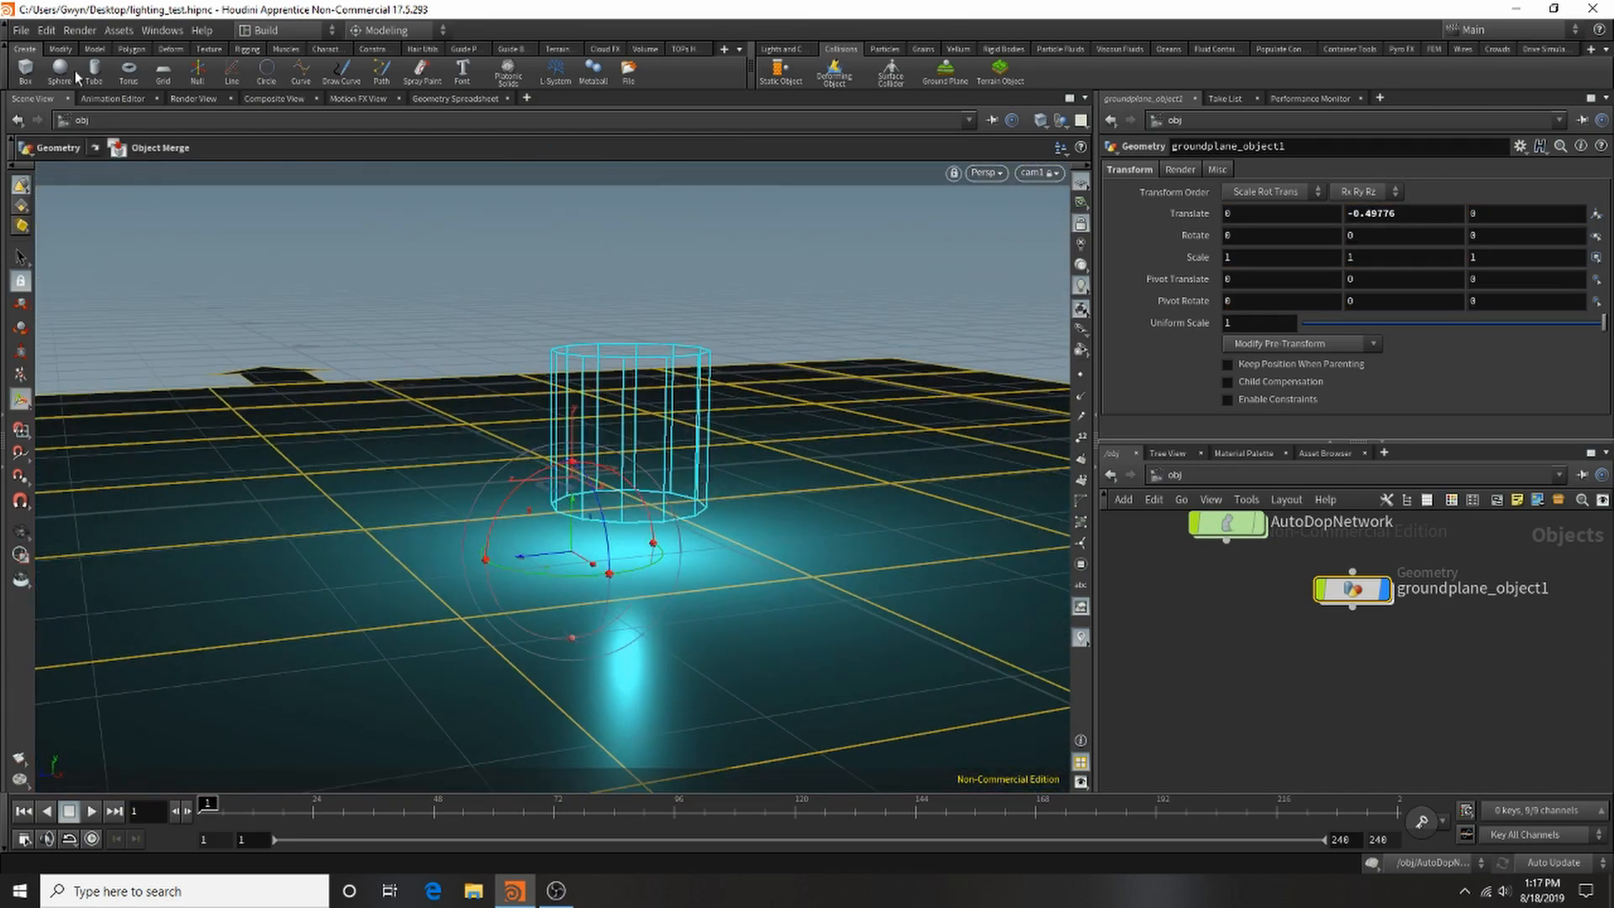
{"action": "left_click", "coordinate": [191, 99]}
{"action": "left_click", "coordinate": [32, 98]}
Step: Add the Red Velvet gallery material to the scene's /mat materials
{"action": "left_click", "coordinate": [1244, 453]}
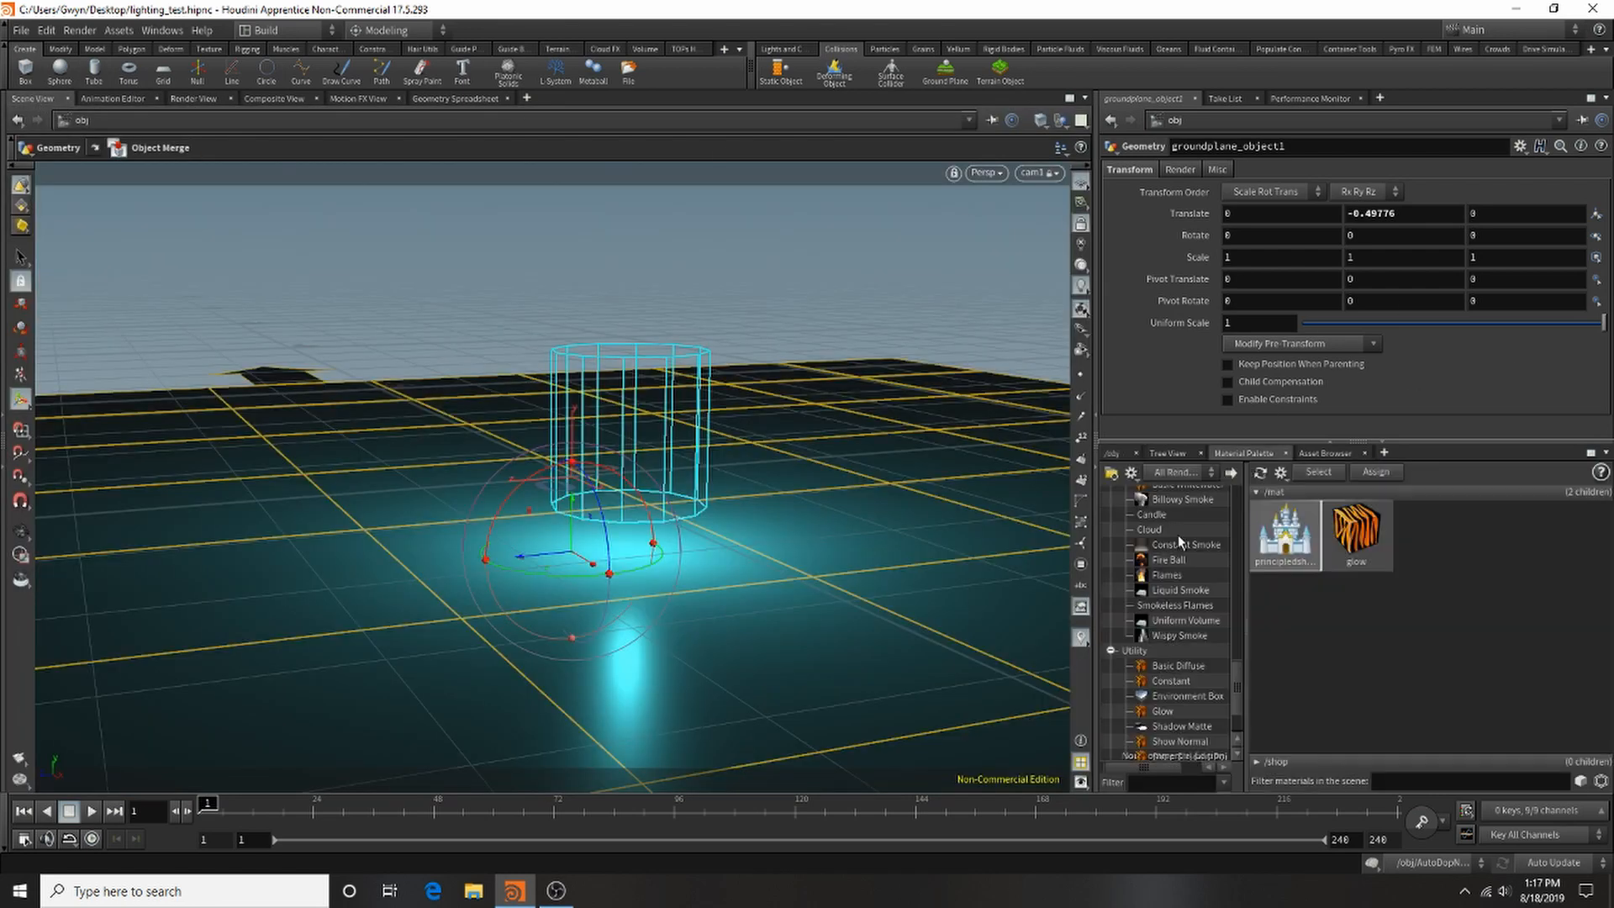
{"action": "scroll", "coordinate": [1186, 540], "scroll_direction": "up", "scroll_amount": 5}
{"action": "scroll", "coordinate": [1190, 540], "scroll_direction": "up", "scroll_amount": 3}
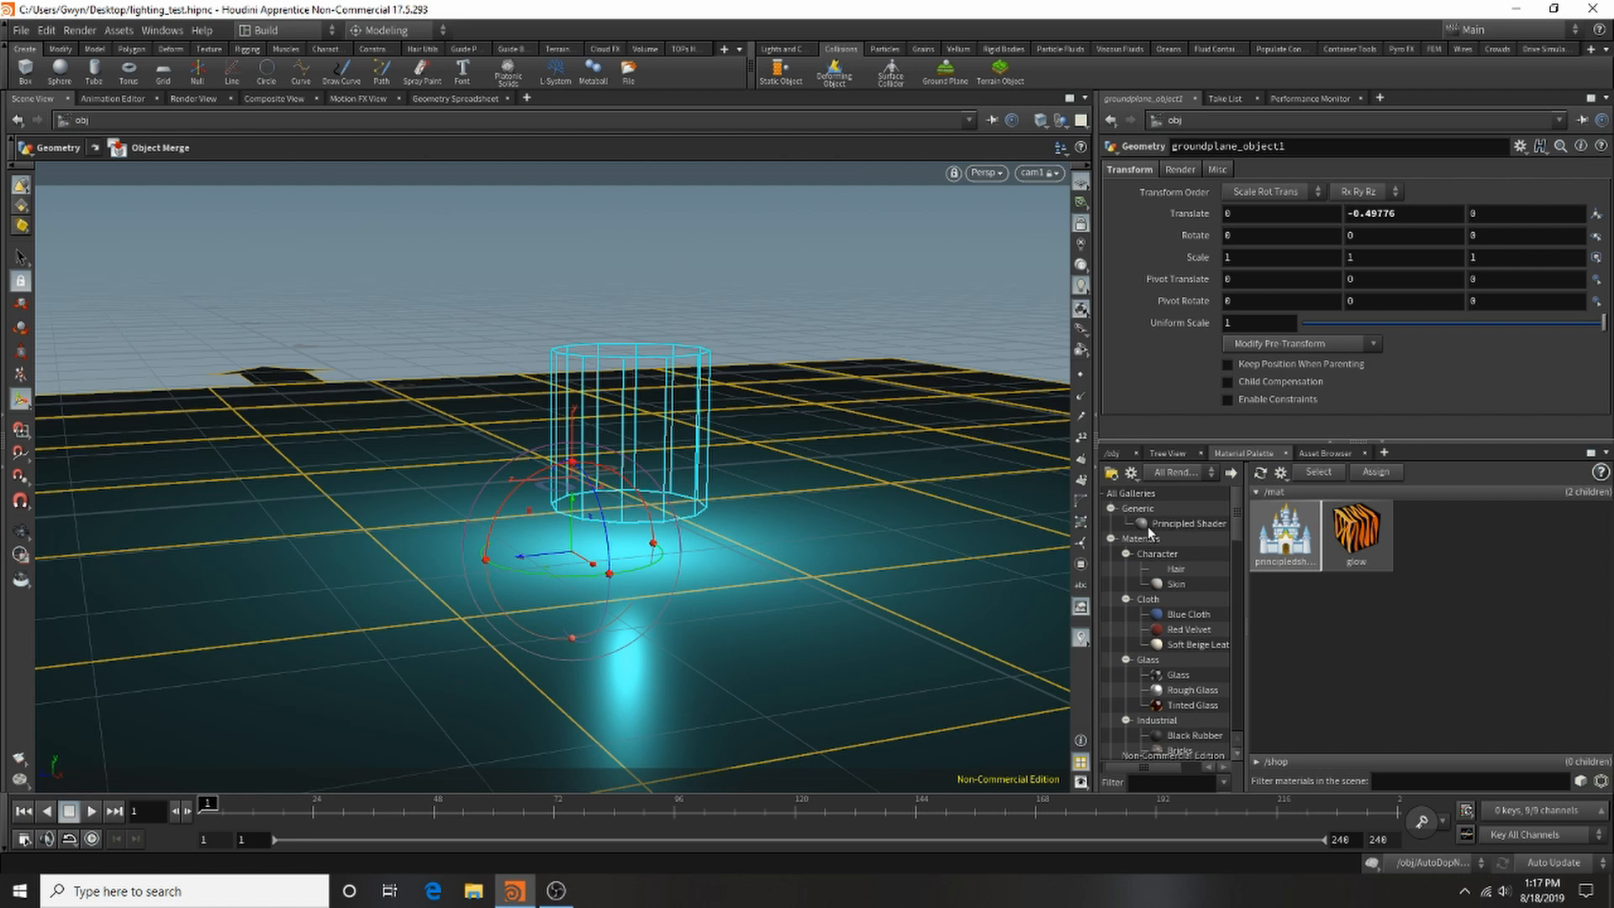
{"action": "left_click_drag", "start_coordinate": [1176, 632], "coordinate": [1543, 636]}
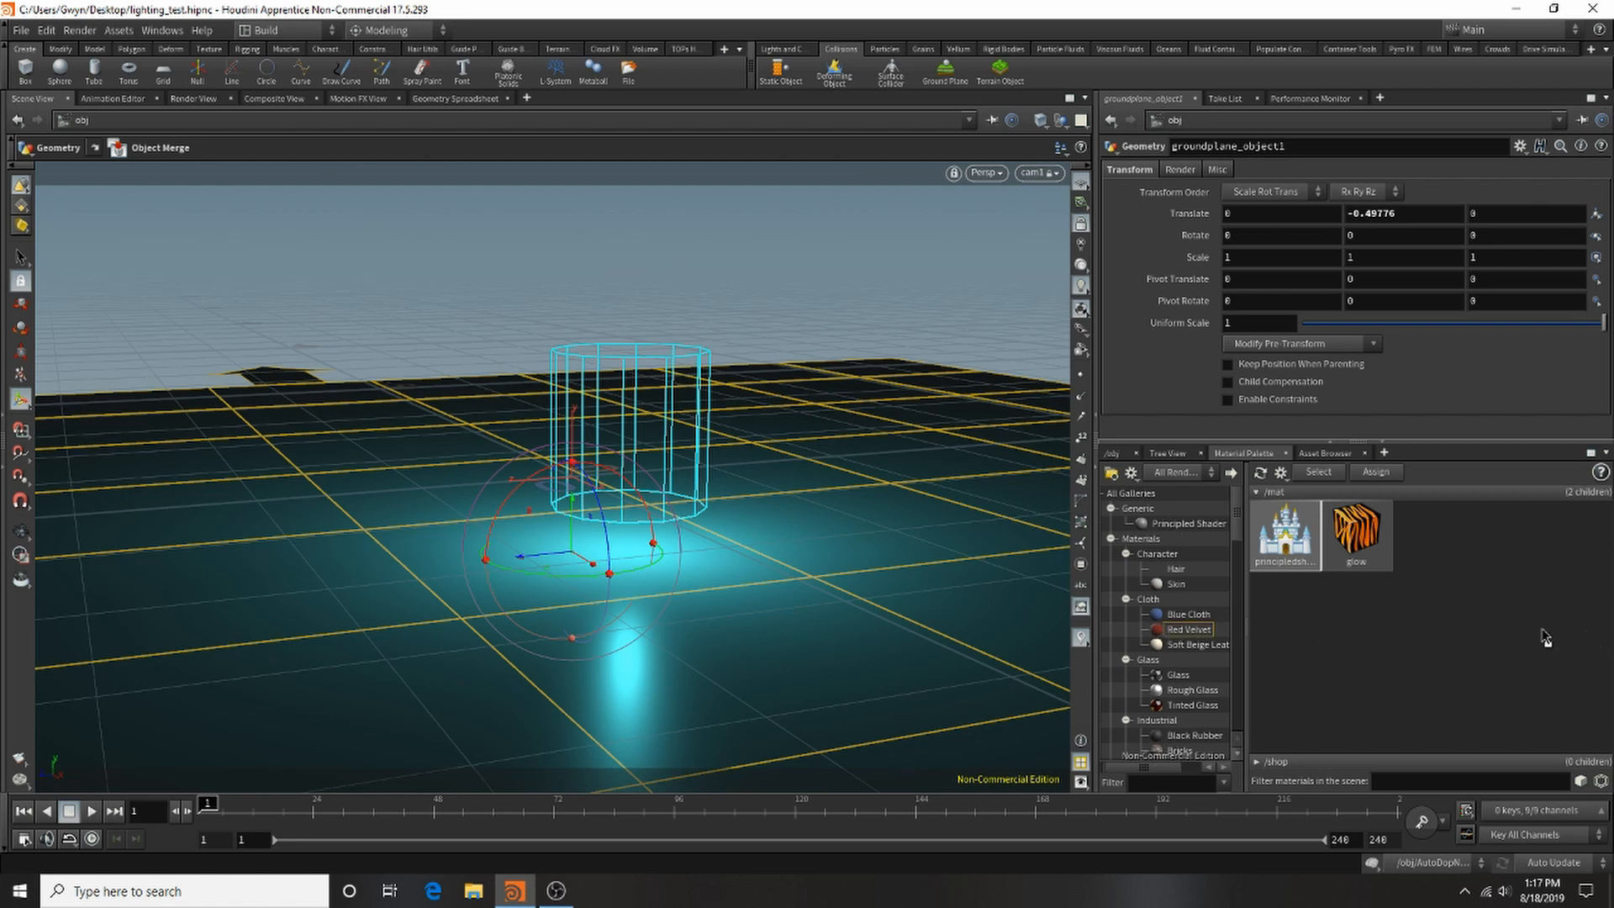
Step: Replace the object network pane with a new Network View and lay out its nodes automatically
{"action": "left_click", "coordinate": [1134, 453]}
{"action": "left_click", "coordinate": [1339, 452]}
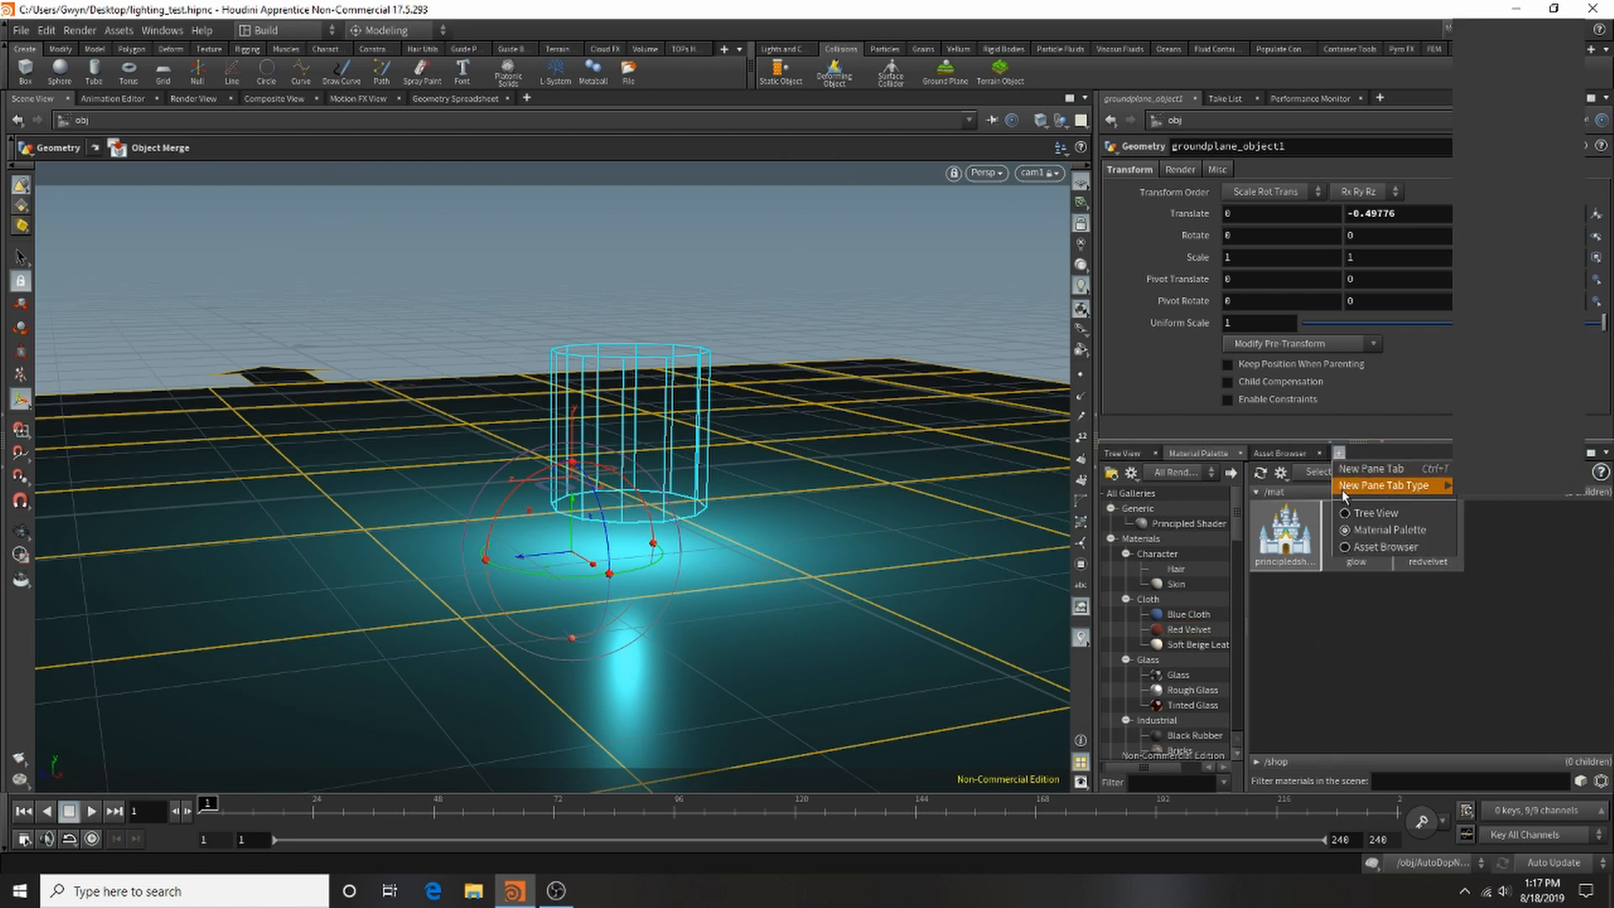
{"action": "mouse_move", "coordinate": [1387, 485]}
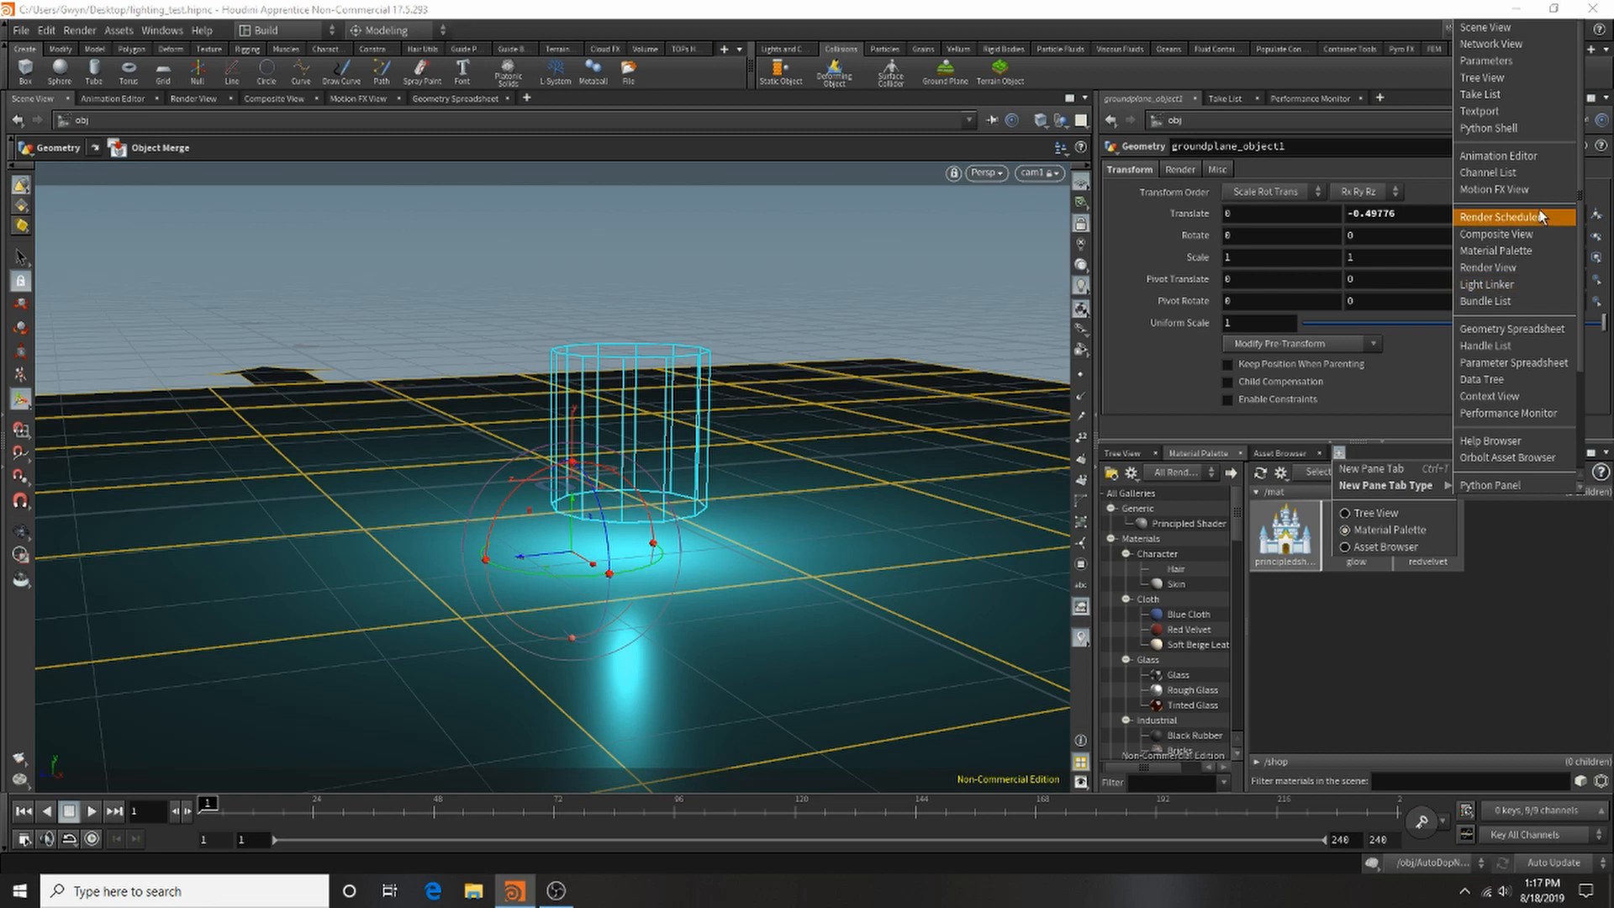
{"action": "left_click", "coordinate": [1510, 45]}
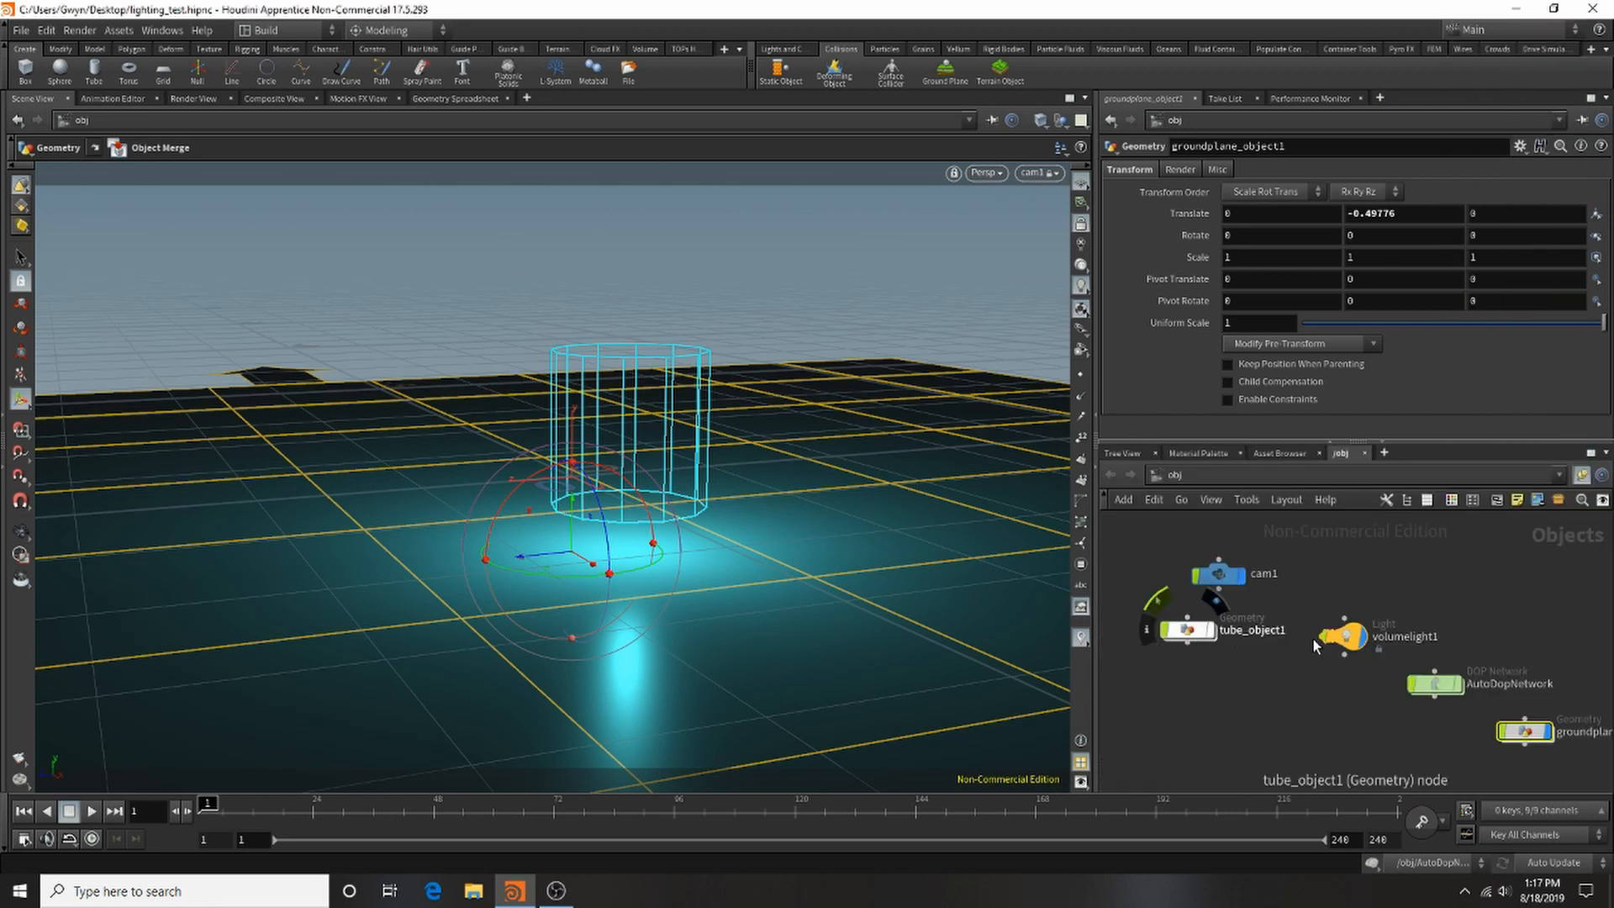
{"action": "left_click", "coordinate": [1361, 738]}
{"action": "key", "text": "l"}
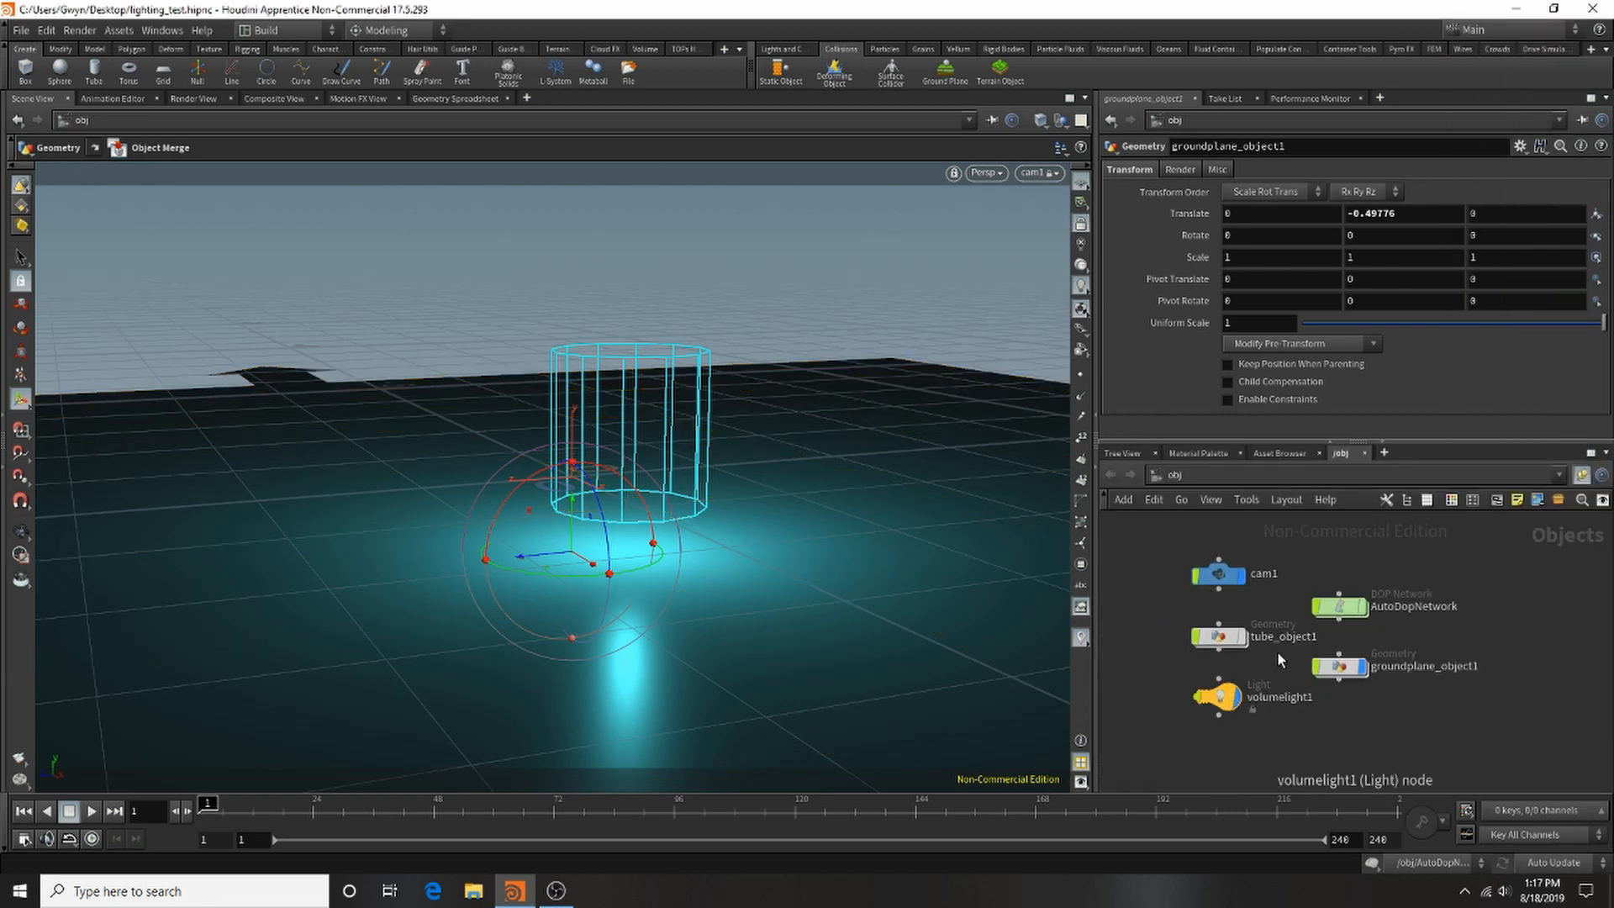
Step: Assign the /mat/redvelvet material to groundplane_object1 and start an interactive render of the scene
{"action": "left_click", "coordinate": [1340, 666]}
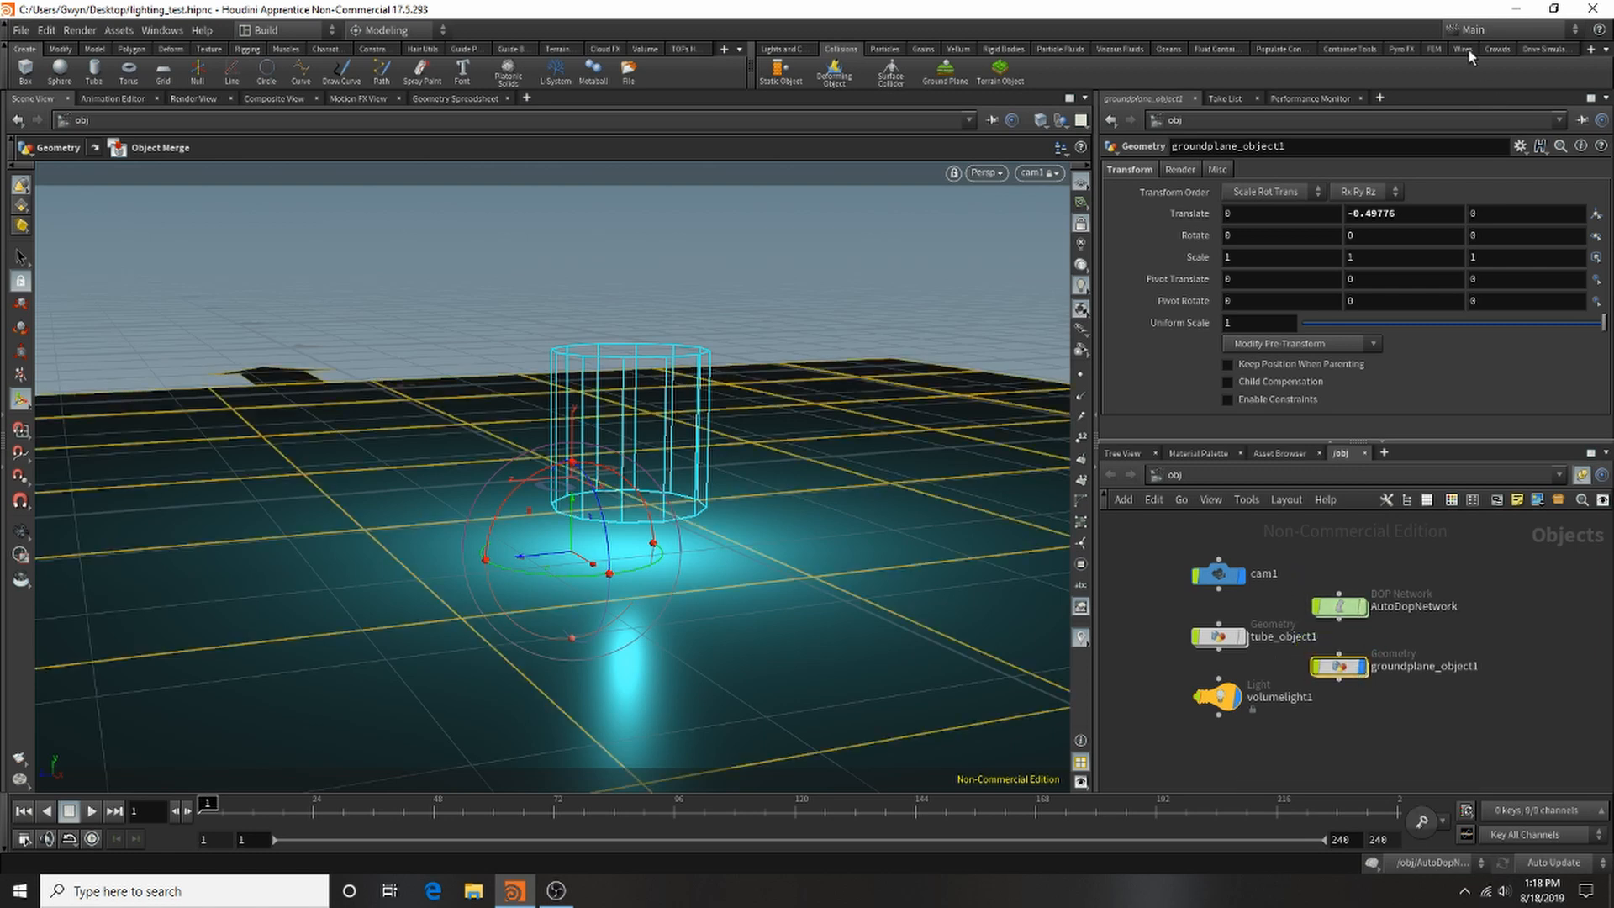
{"action": "left_click", "coordinate": [1180, 168]}
{"action": "left_click", "coordinate": [1595, 193]}
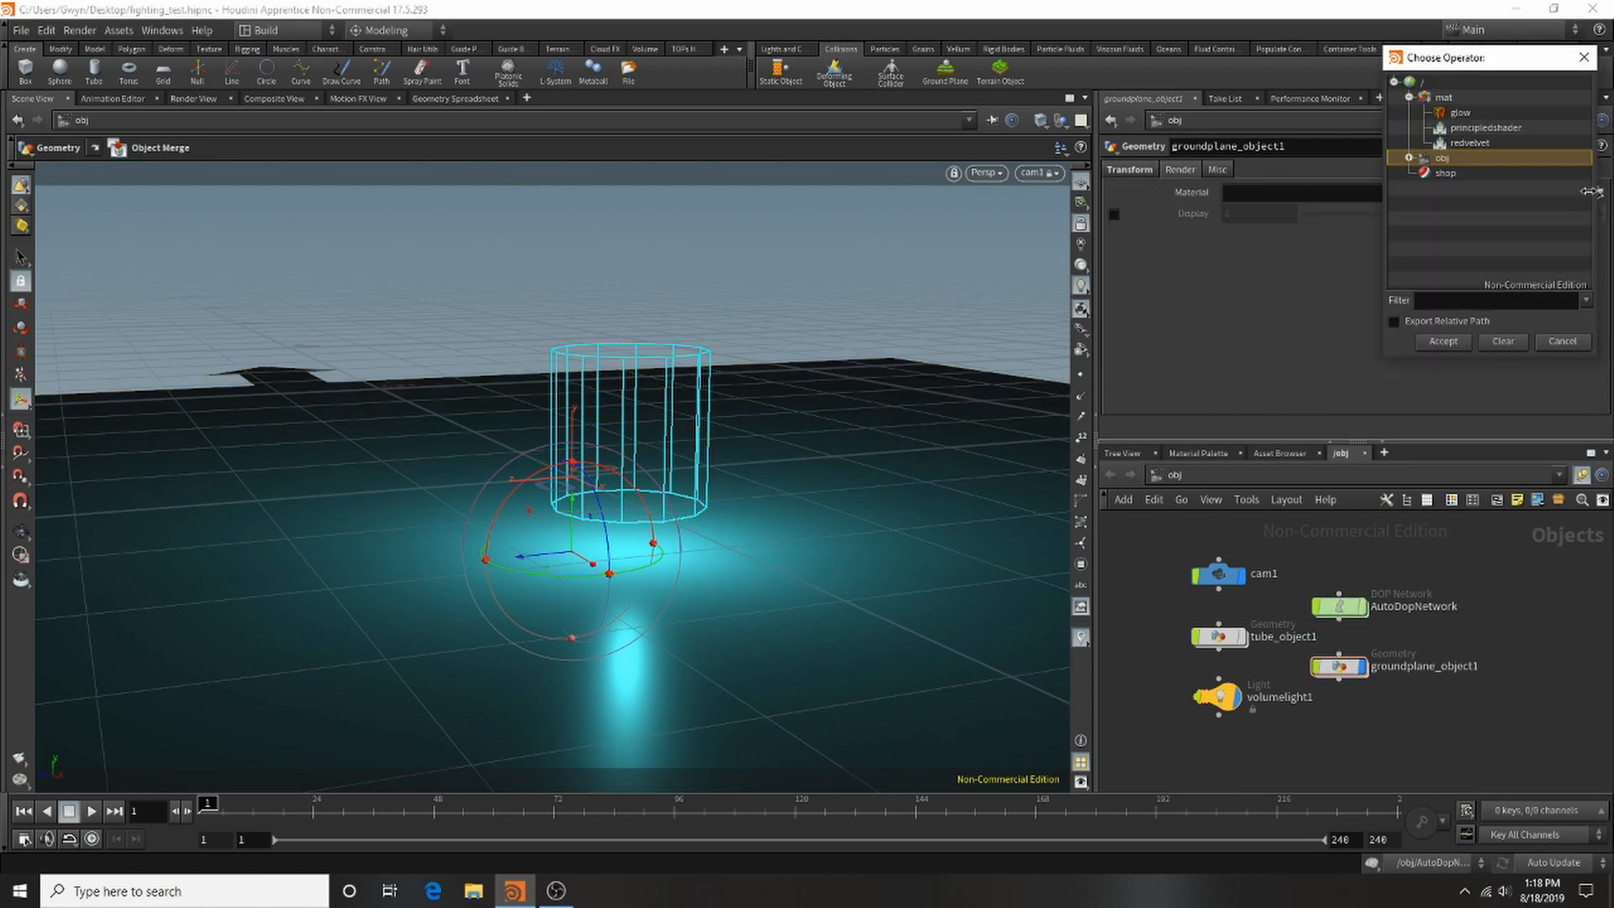
{"action": "left_click", "coordinate": [1479, 132]}
{"action": "left_click", "coordinate": [1480, 147]}
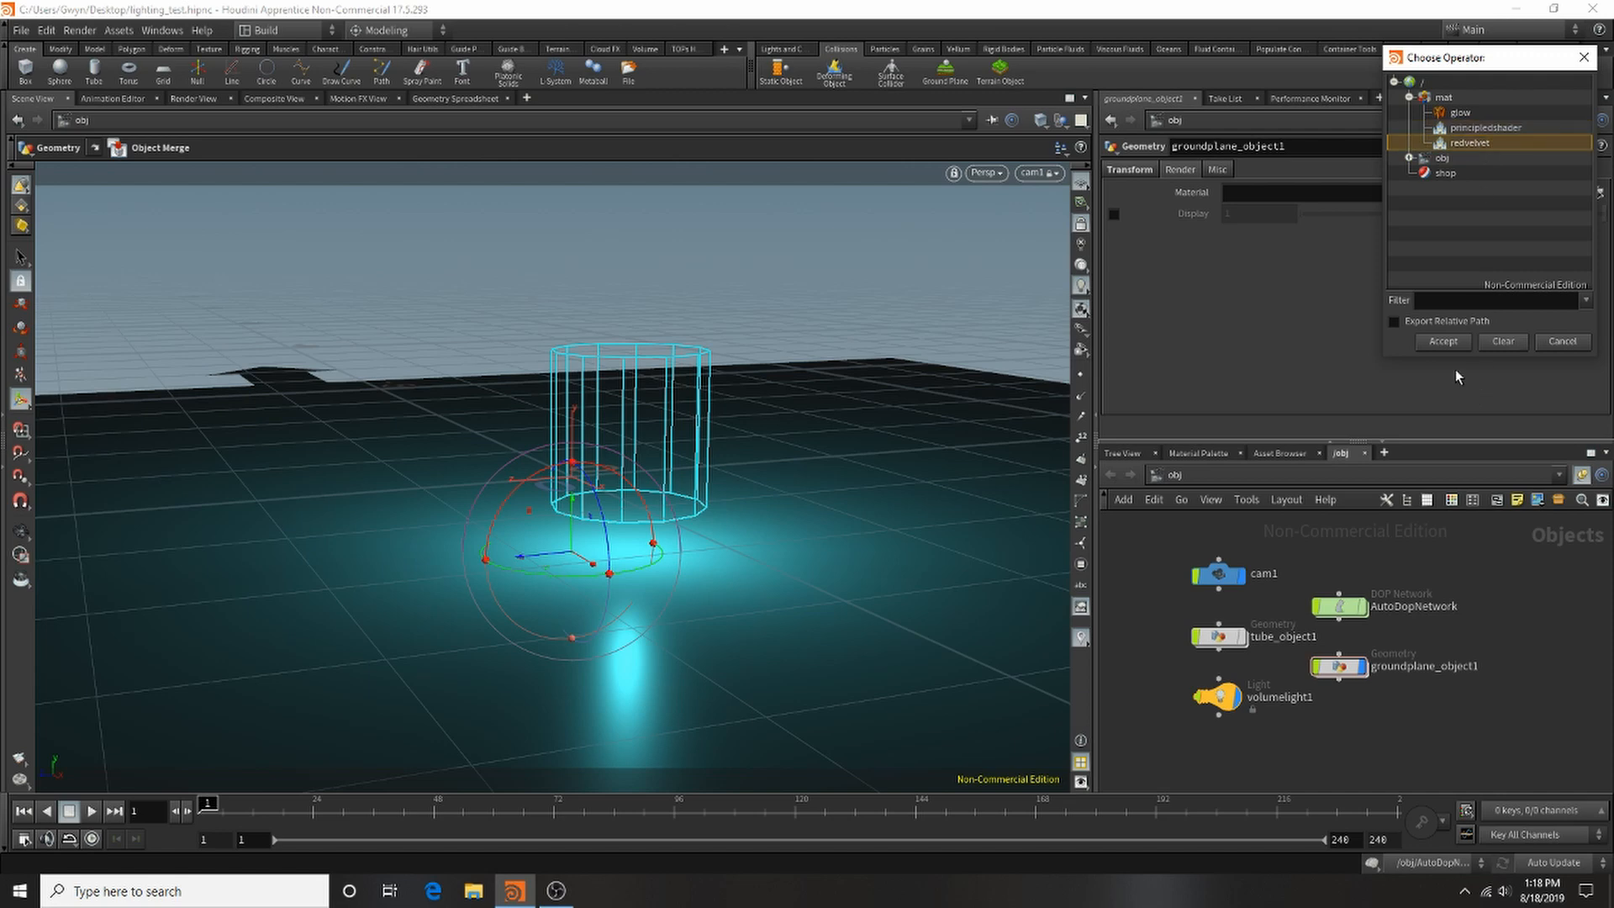
{"action": "left_click", "coordinate": [1444, 342]}
{"action": "left_click", "coordinate": [193, 98]}
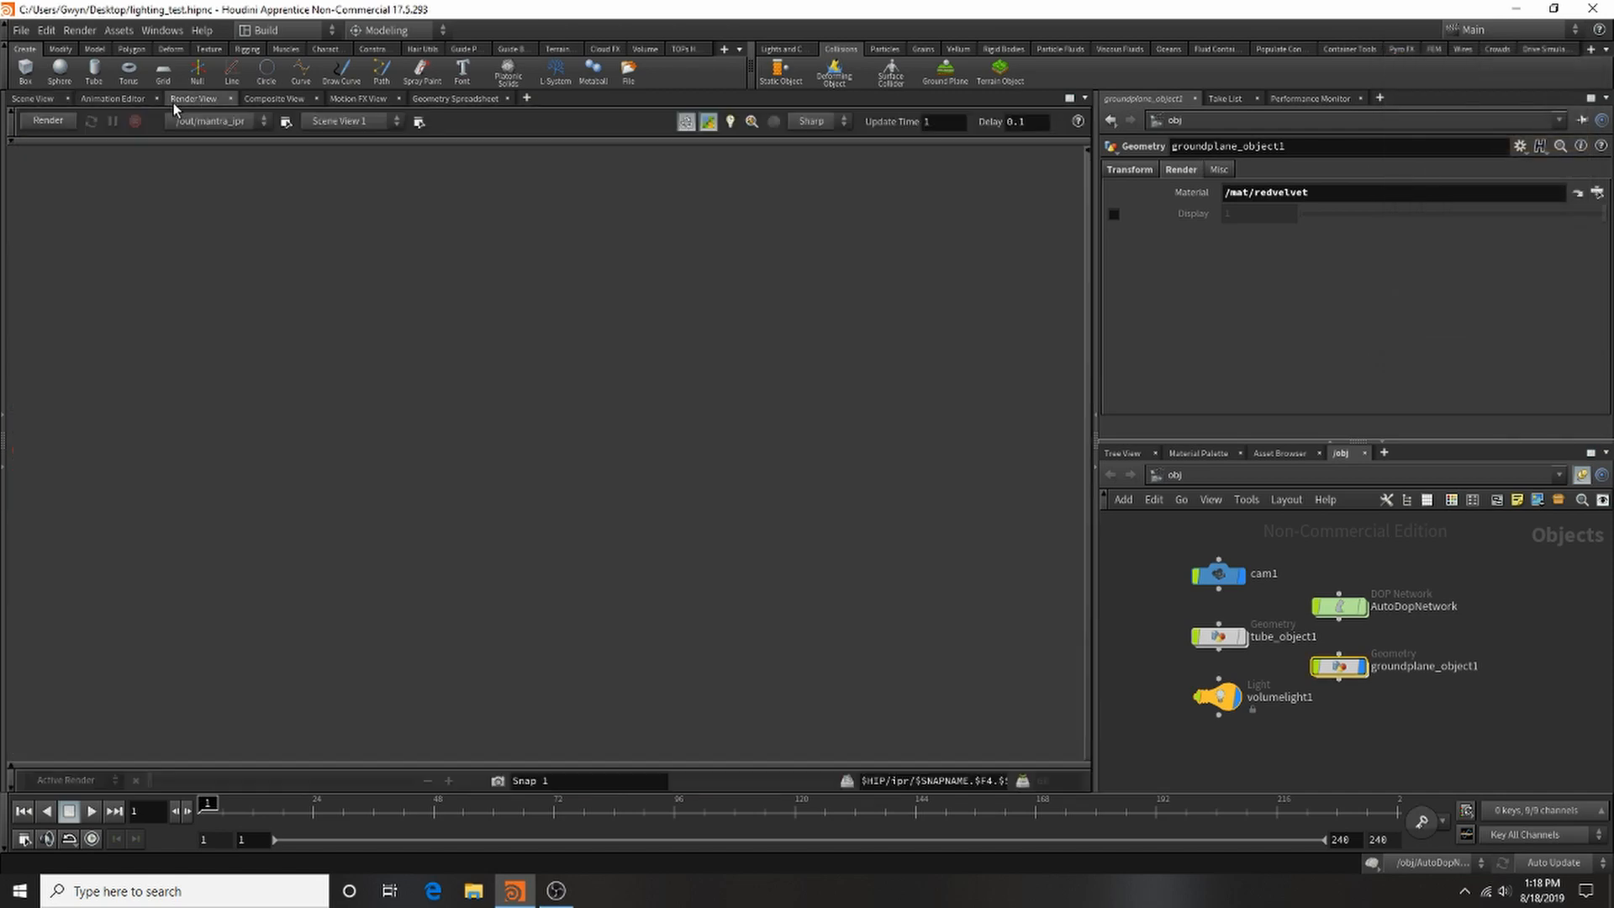
{"action": "left_click", "coordinate": [47, 120]}
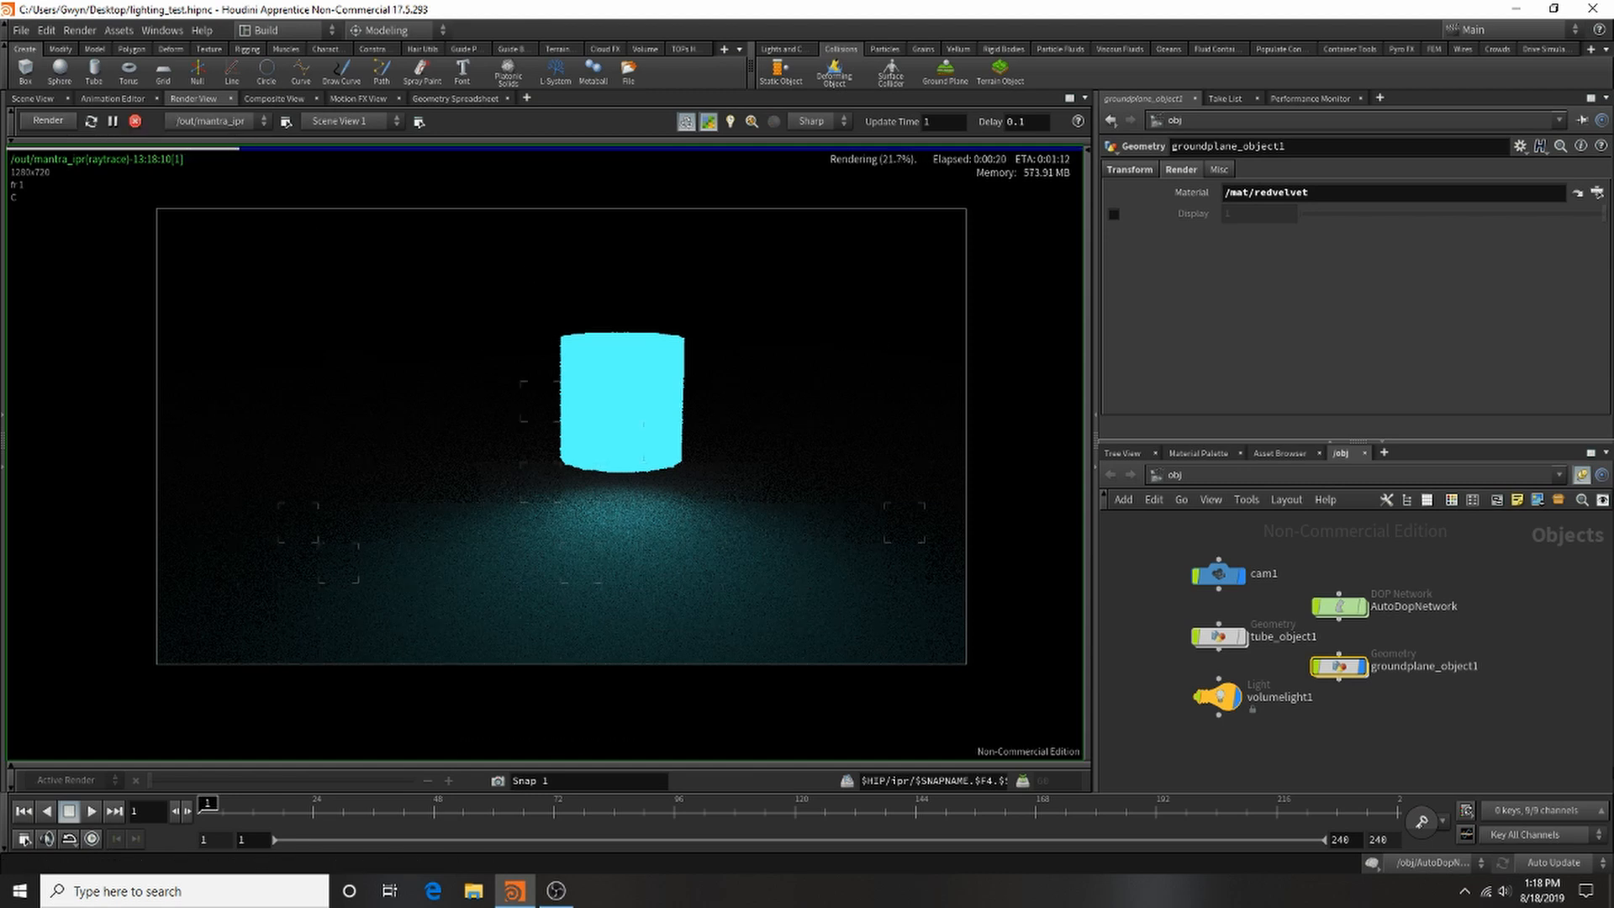
Step: Keep volumelight1's shadow type as Ray-Traced Shadows and set its shadow color to dark blue (0, 0, 0.502)
{"action": "left_click", "coordinate": [1217, 696]}
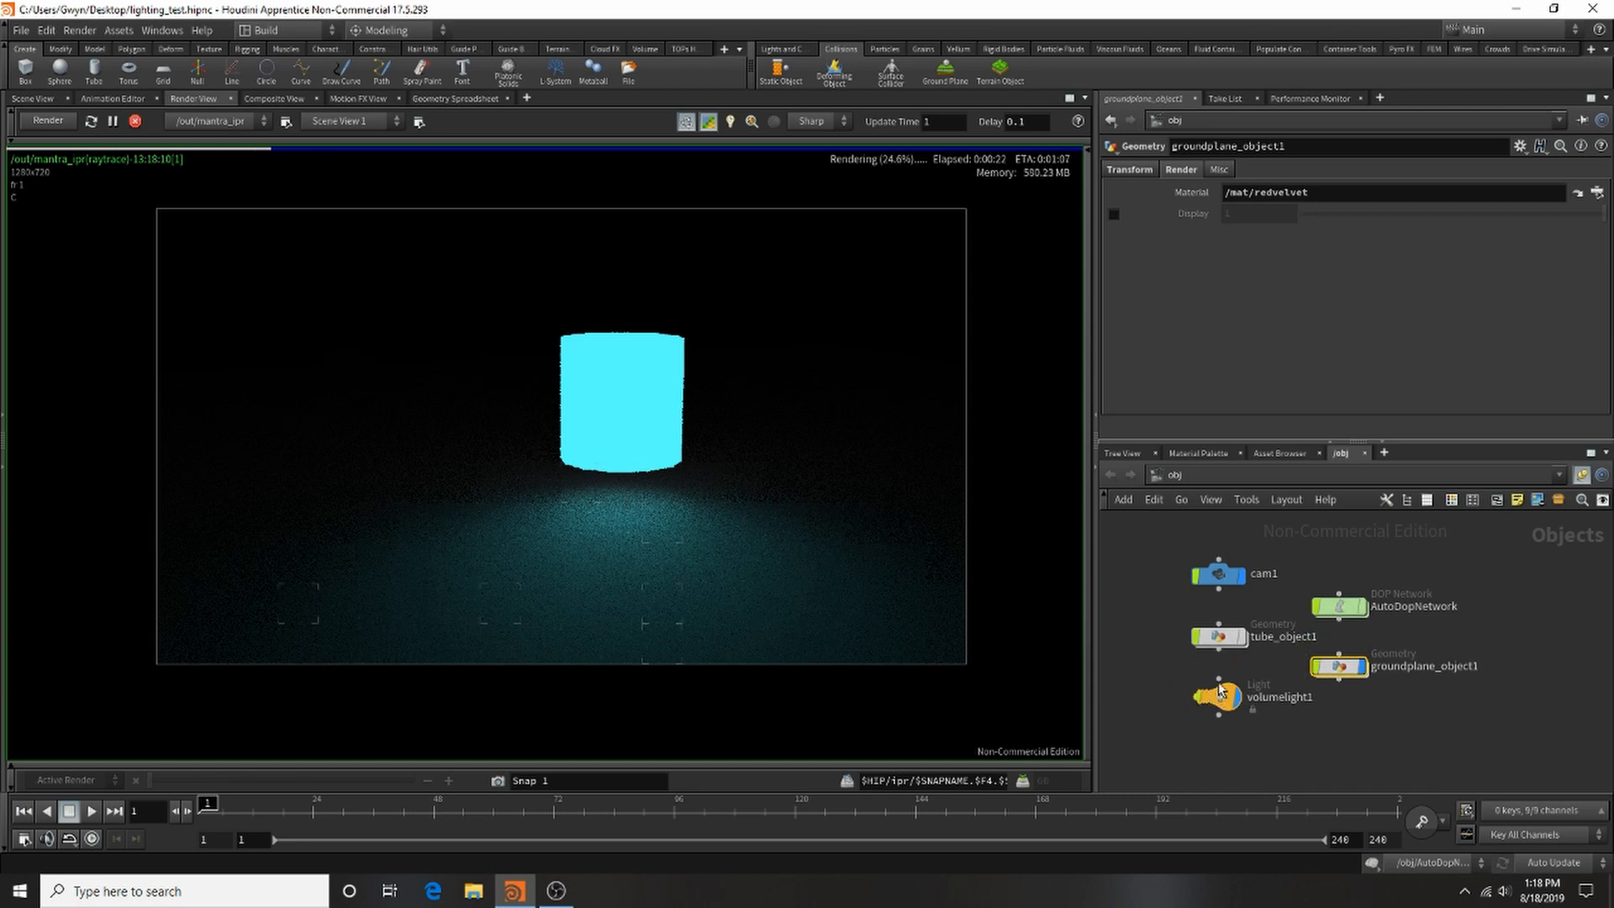
{"action": "scroll", "coordinate": [1315, 334], "scroll_direction": "up", "scroll_amount": 5}
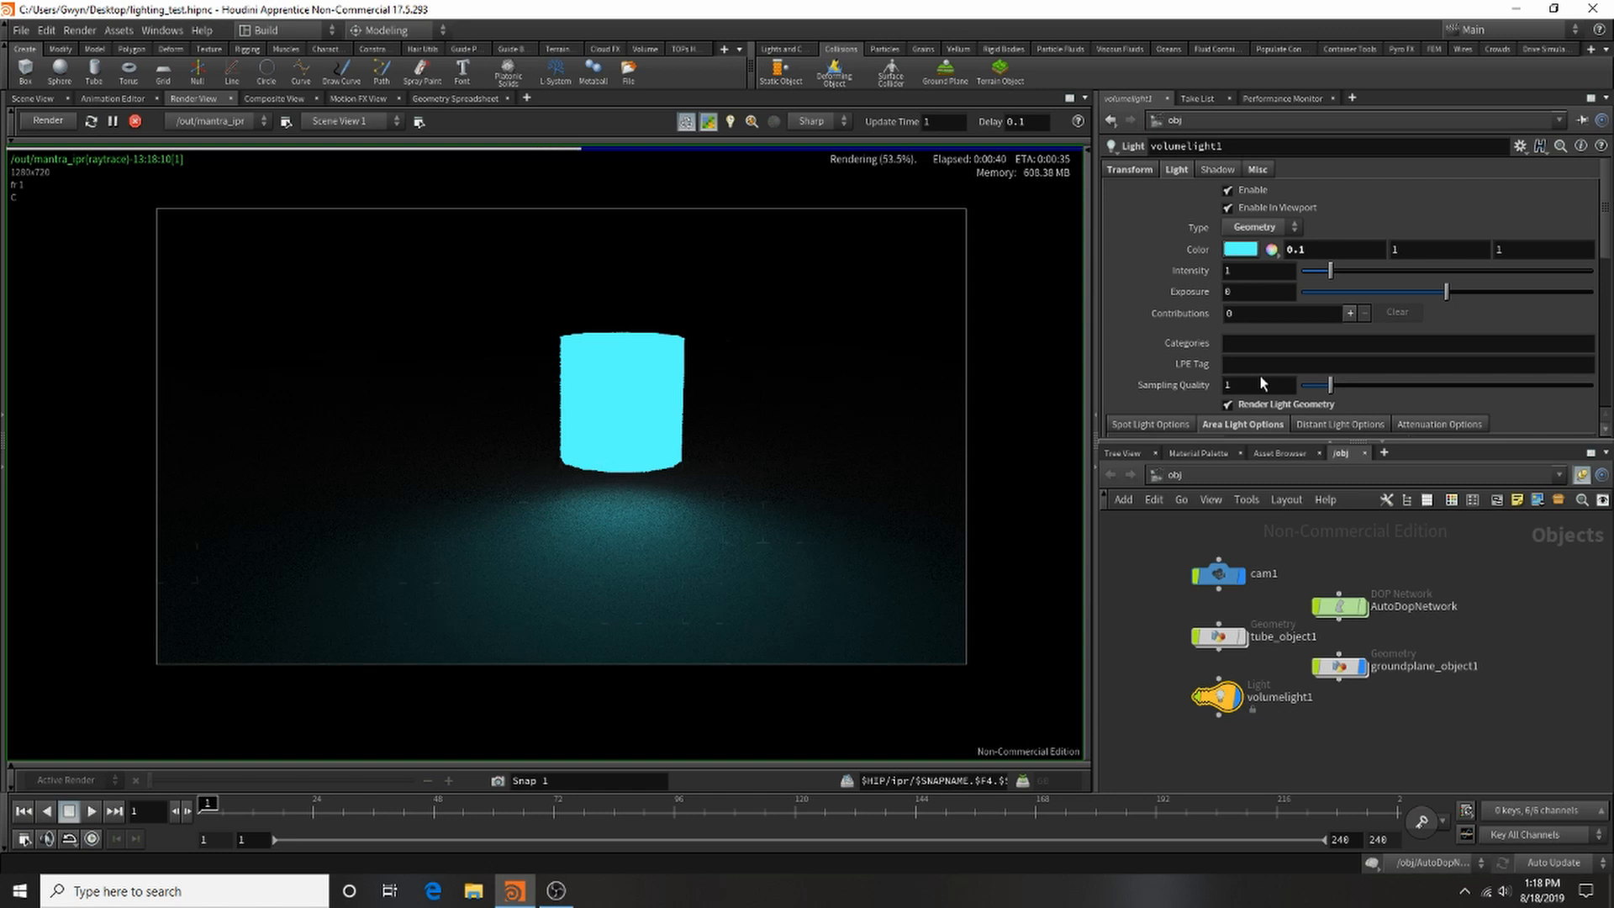
{"action": "left_click", "coordinate": [1213, 168]}
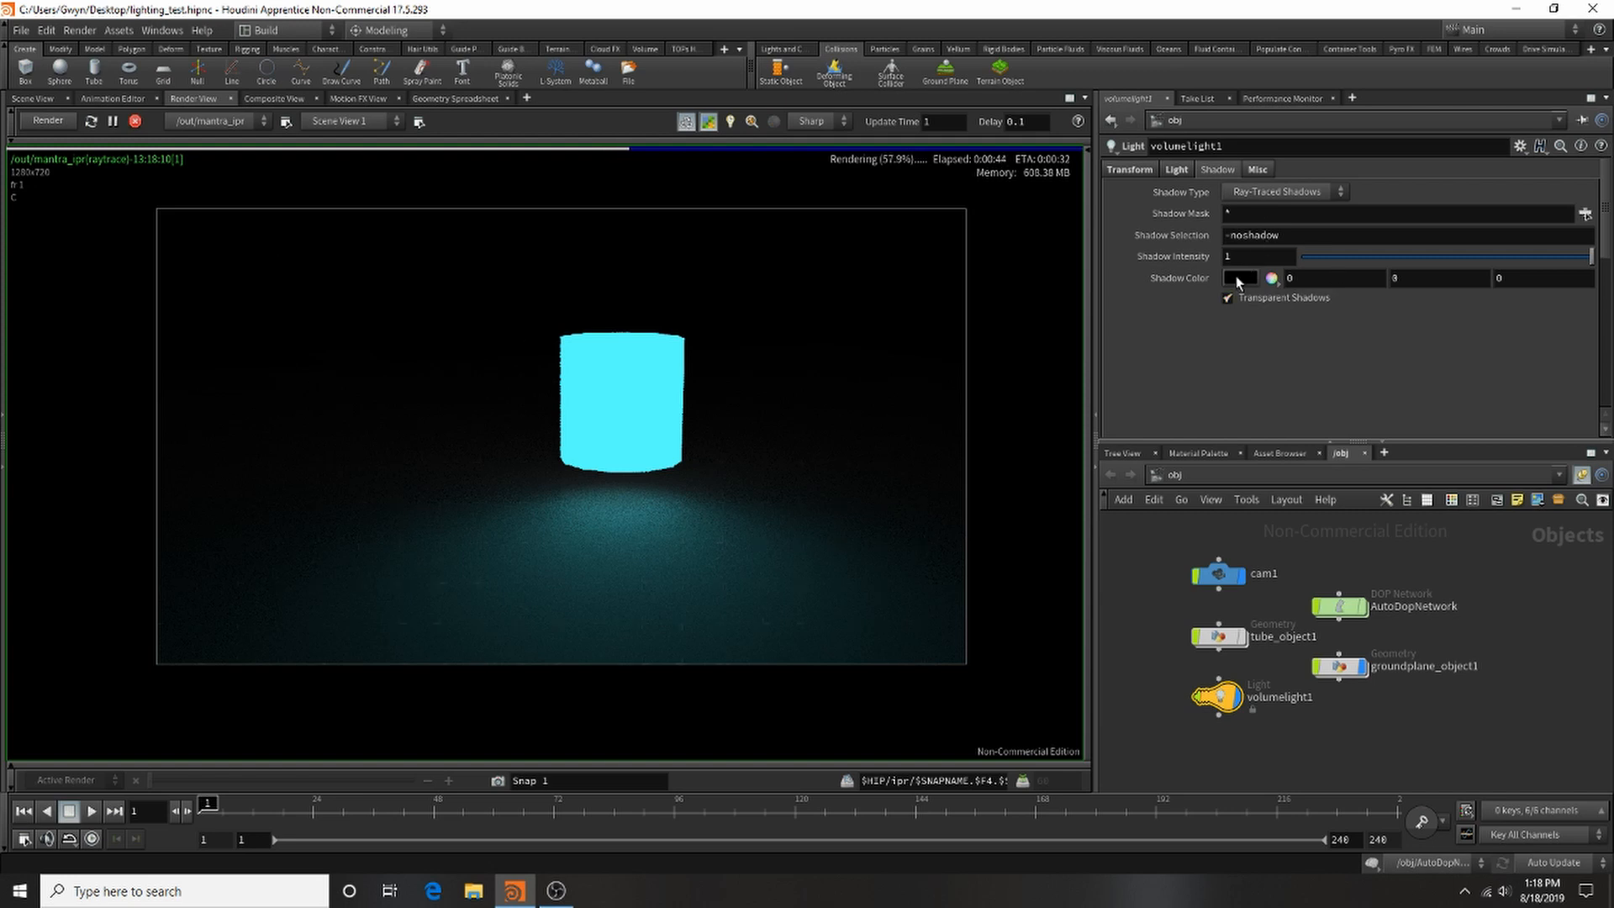
{"action": "left_click", "coordinate": [1286, 193]}
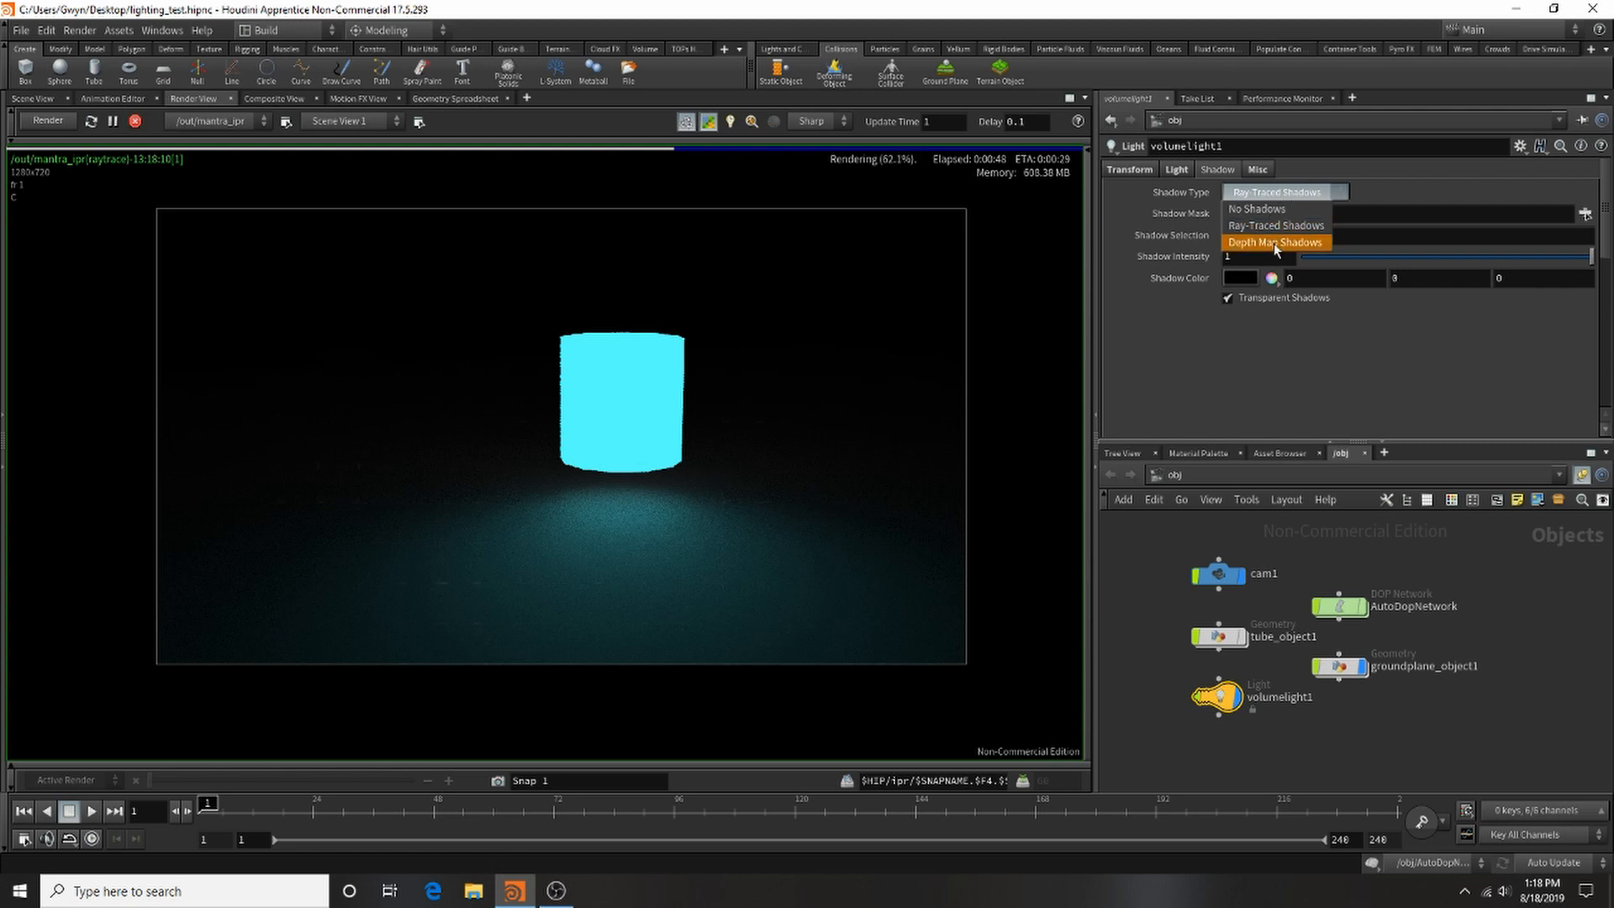
{"action": "left_click", "coordinate": [1278, 227]}
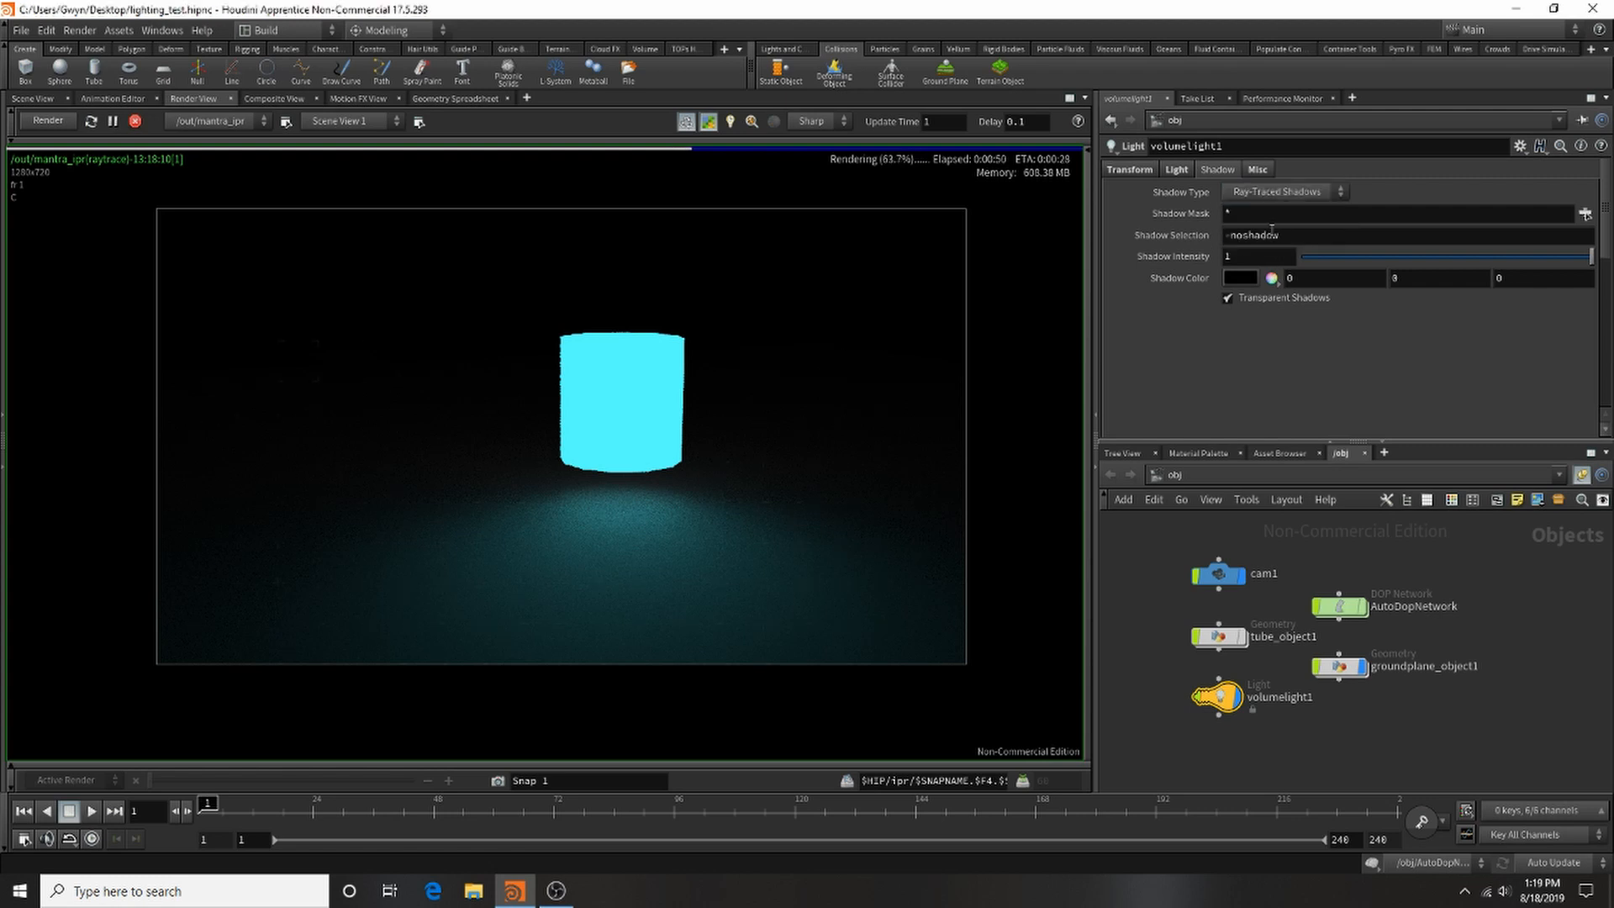
{"action": "left_click", "coordinate": [1222, 279]}
{"action": "left_click", "coordinate": [1358, 294]}
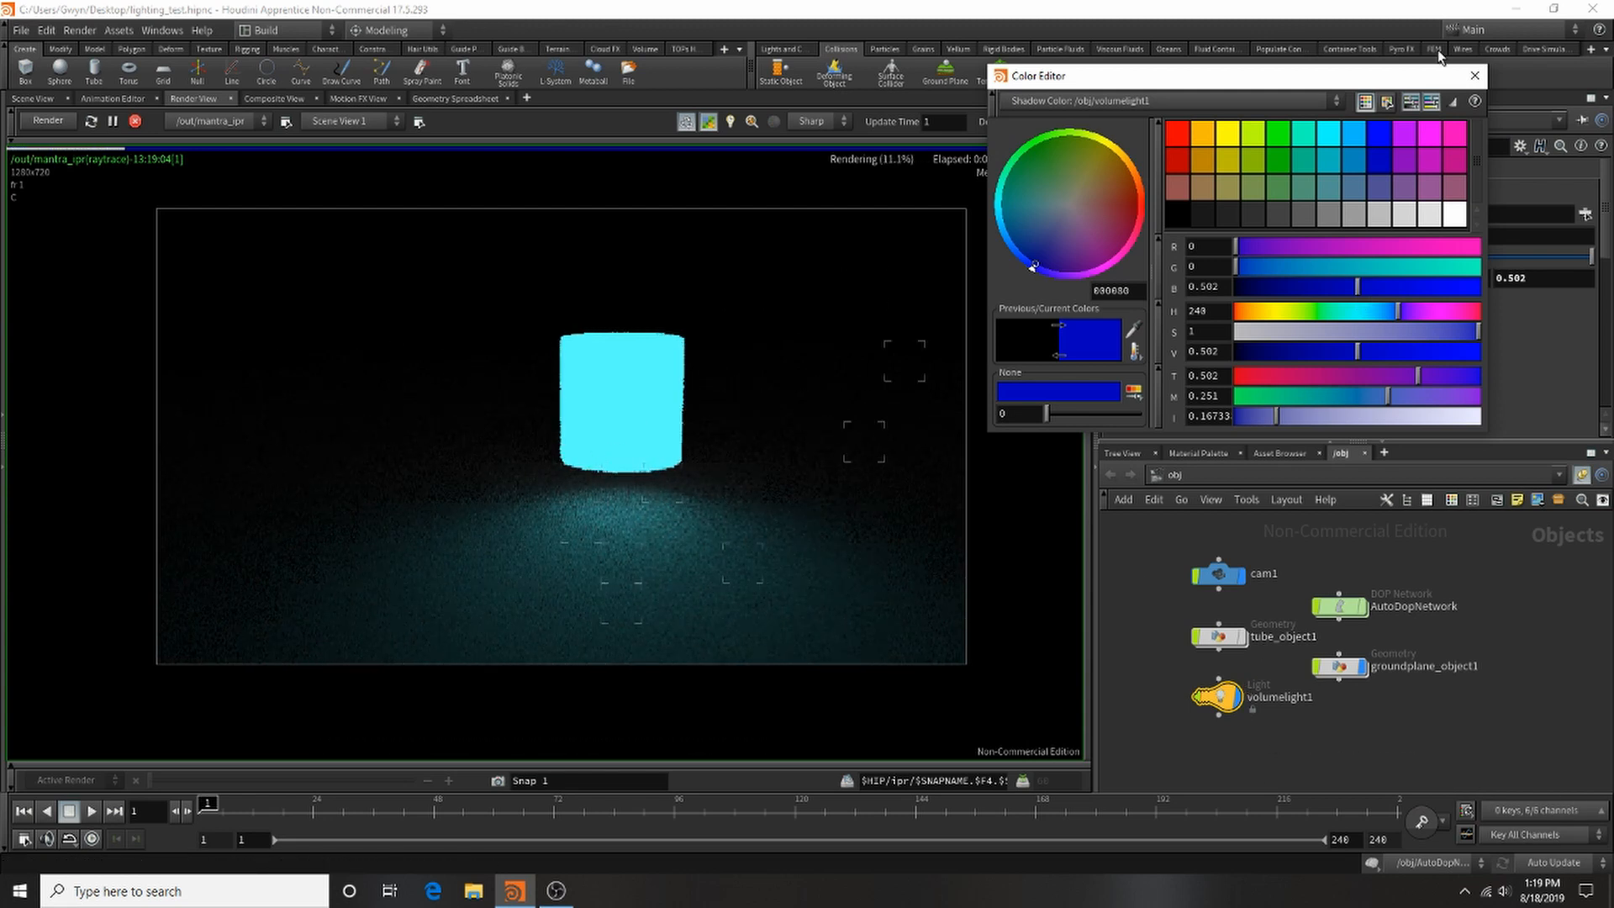
{"action": "left_click", "coordinate": [1474, 75]}
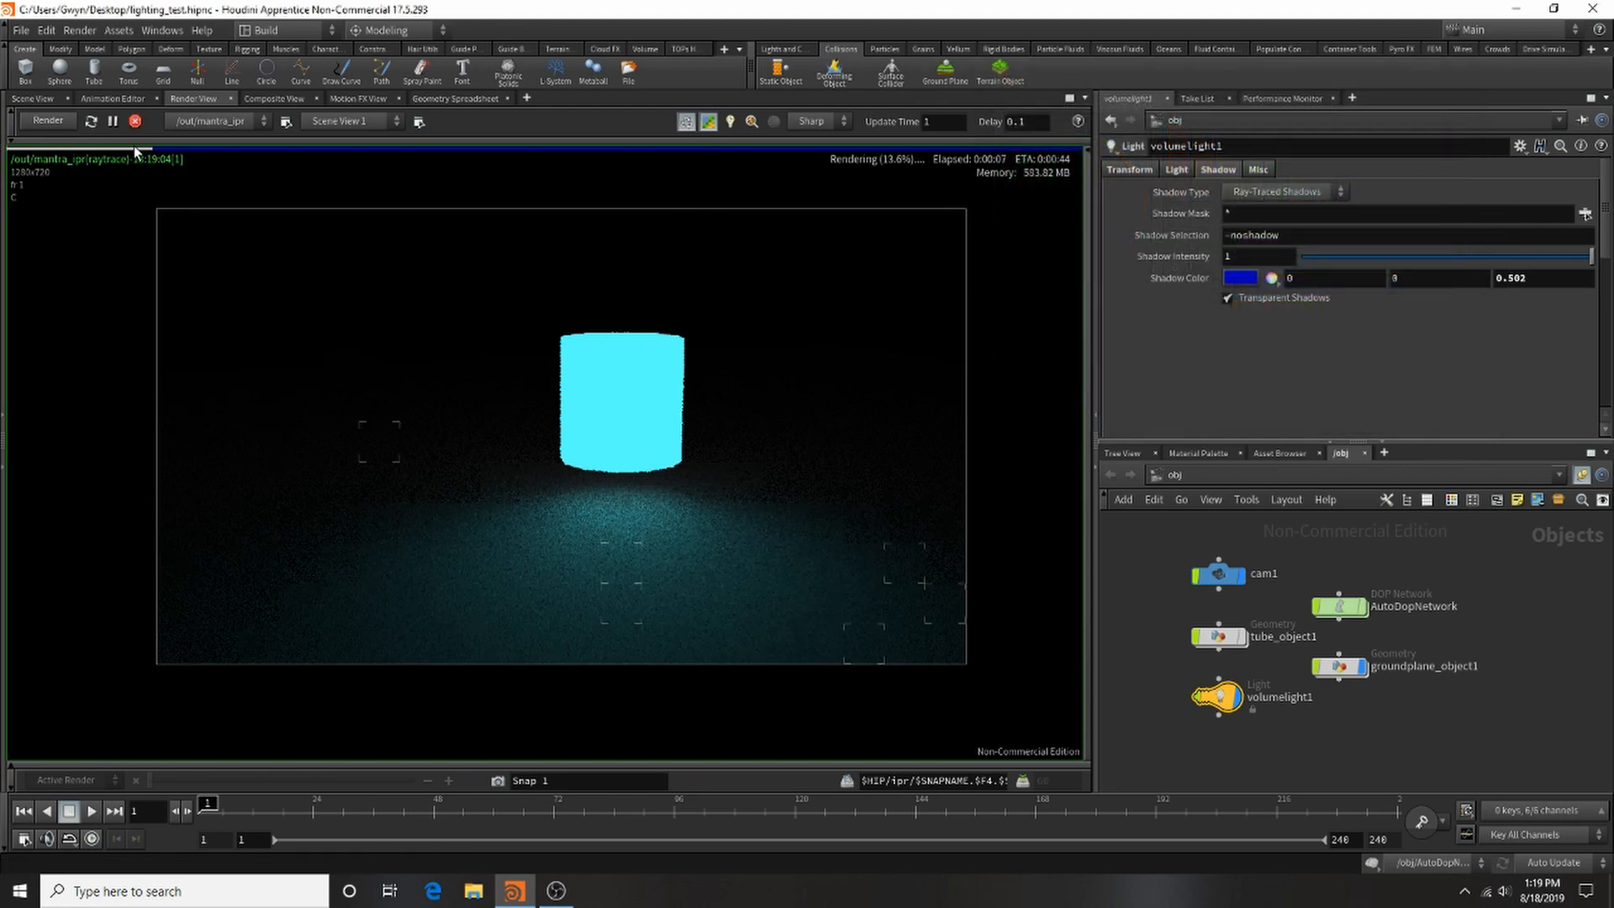
Step: Stop the current render, add an environment light to the scene and return to the render view
{"action": "left_click", "coordinate": [134, 121]}
{"action": "left_click", "coordinate": [783, 51]}
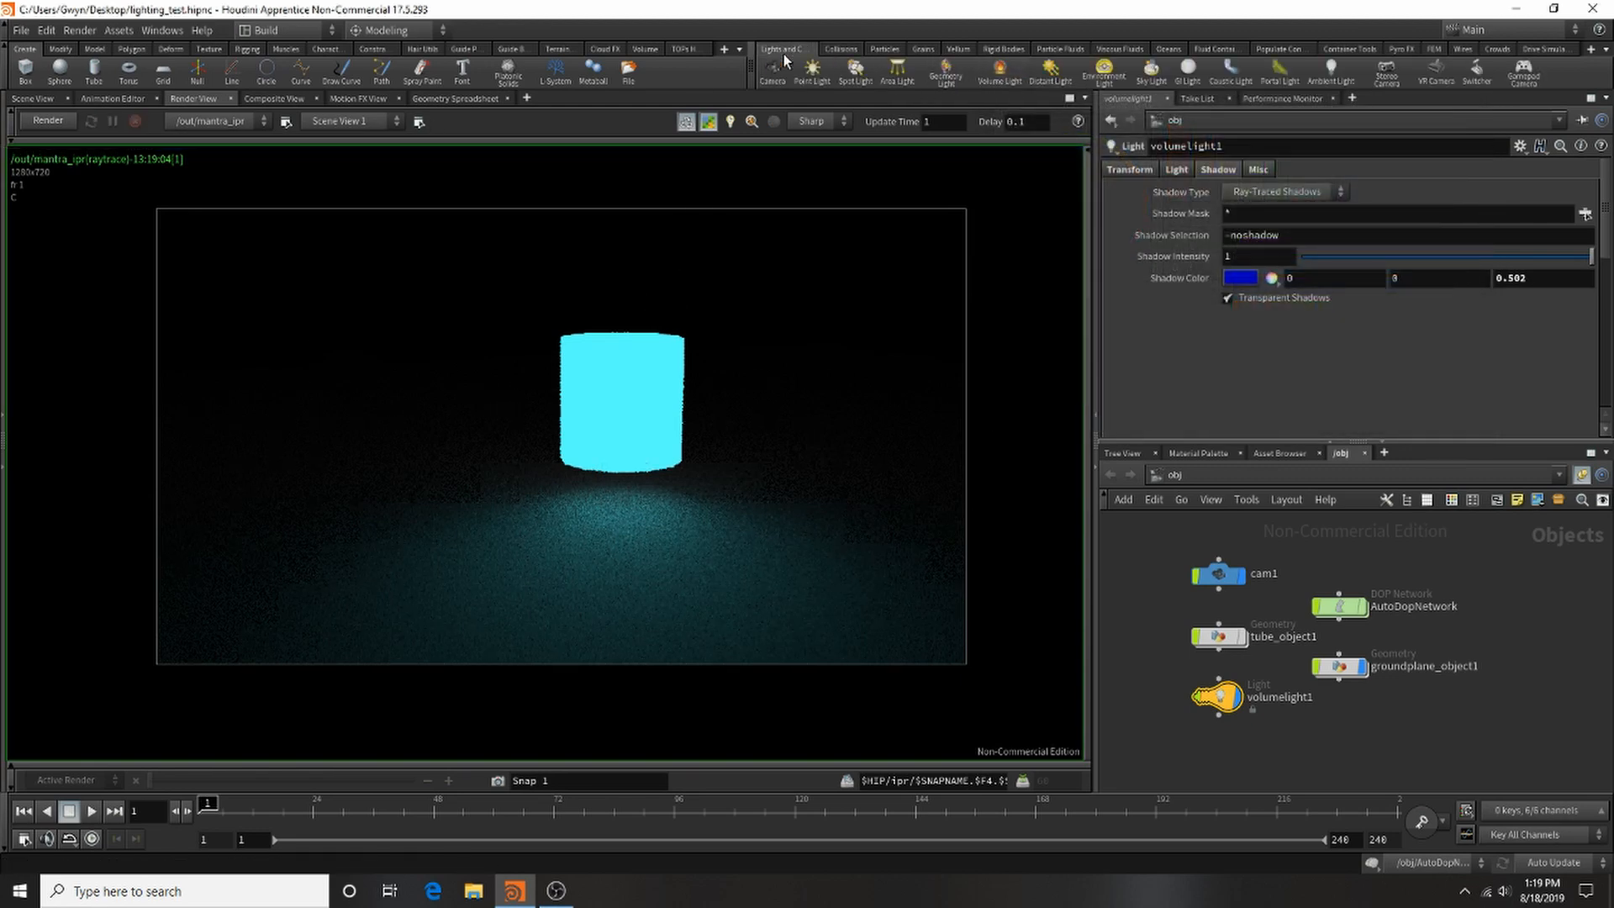
{"action": "left_click", "coordinate": [1113, 84]}
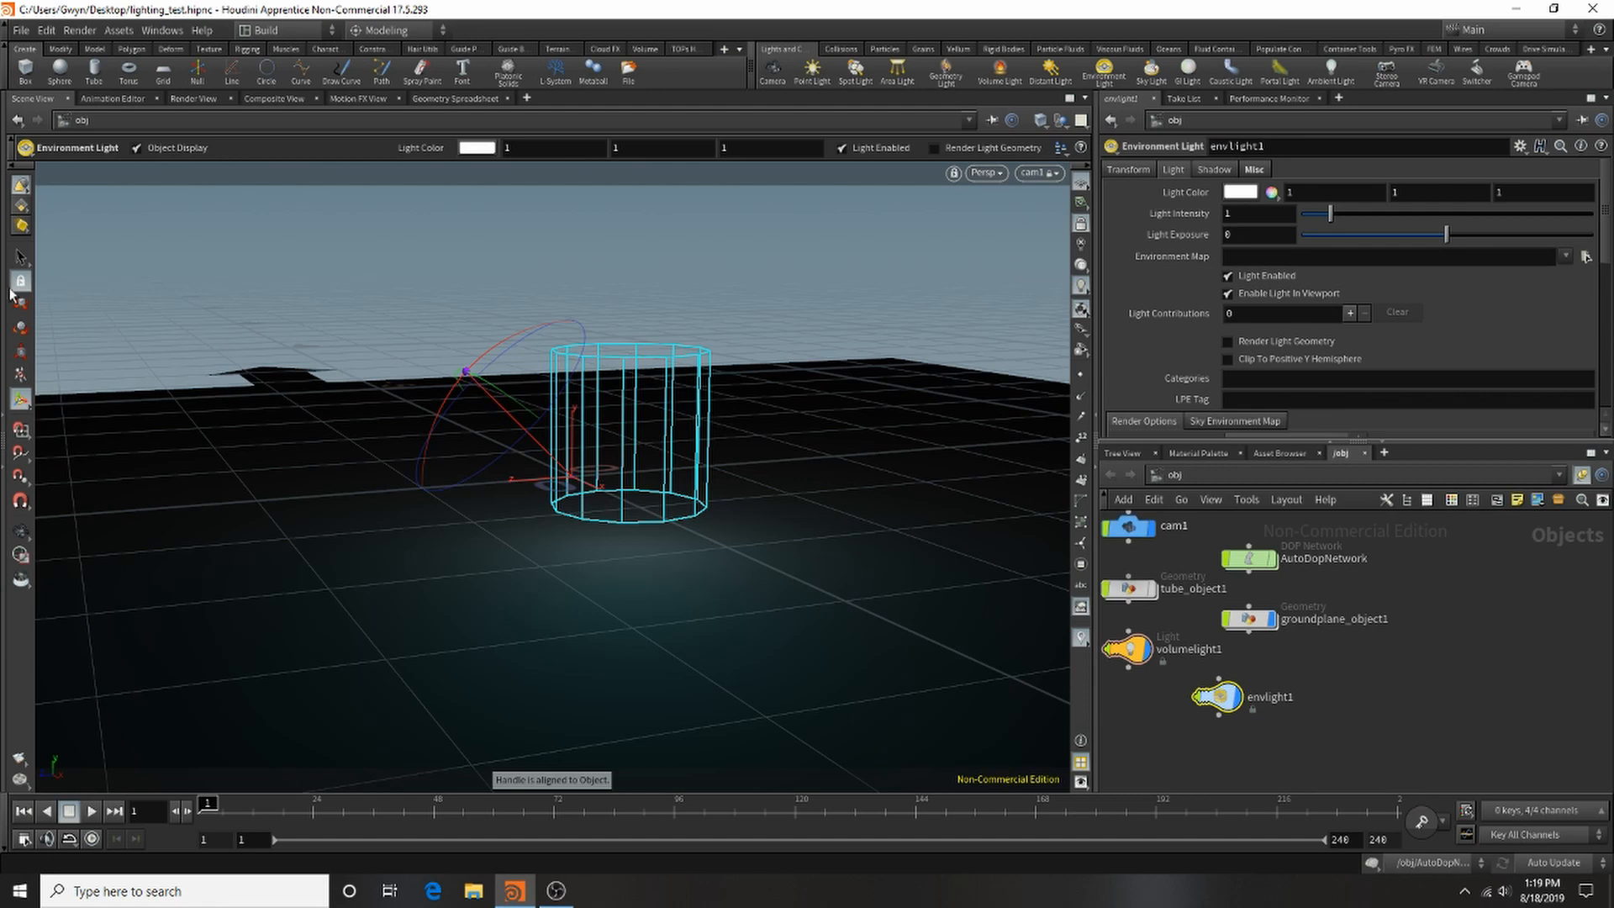
{"action": "left_click", "coordinate": [178, 99]}
Step: Set volumelight1's shadow color to a crimson red of 0.502, 0, 0.0667937
{"action": "left_click", "coordinate": [1126, 651]}
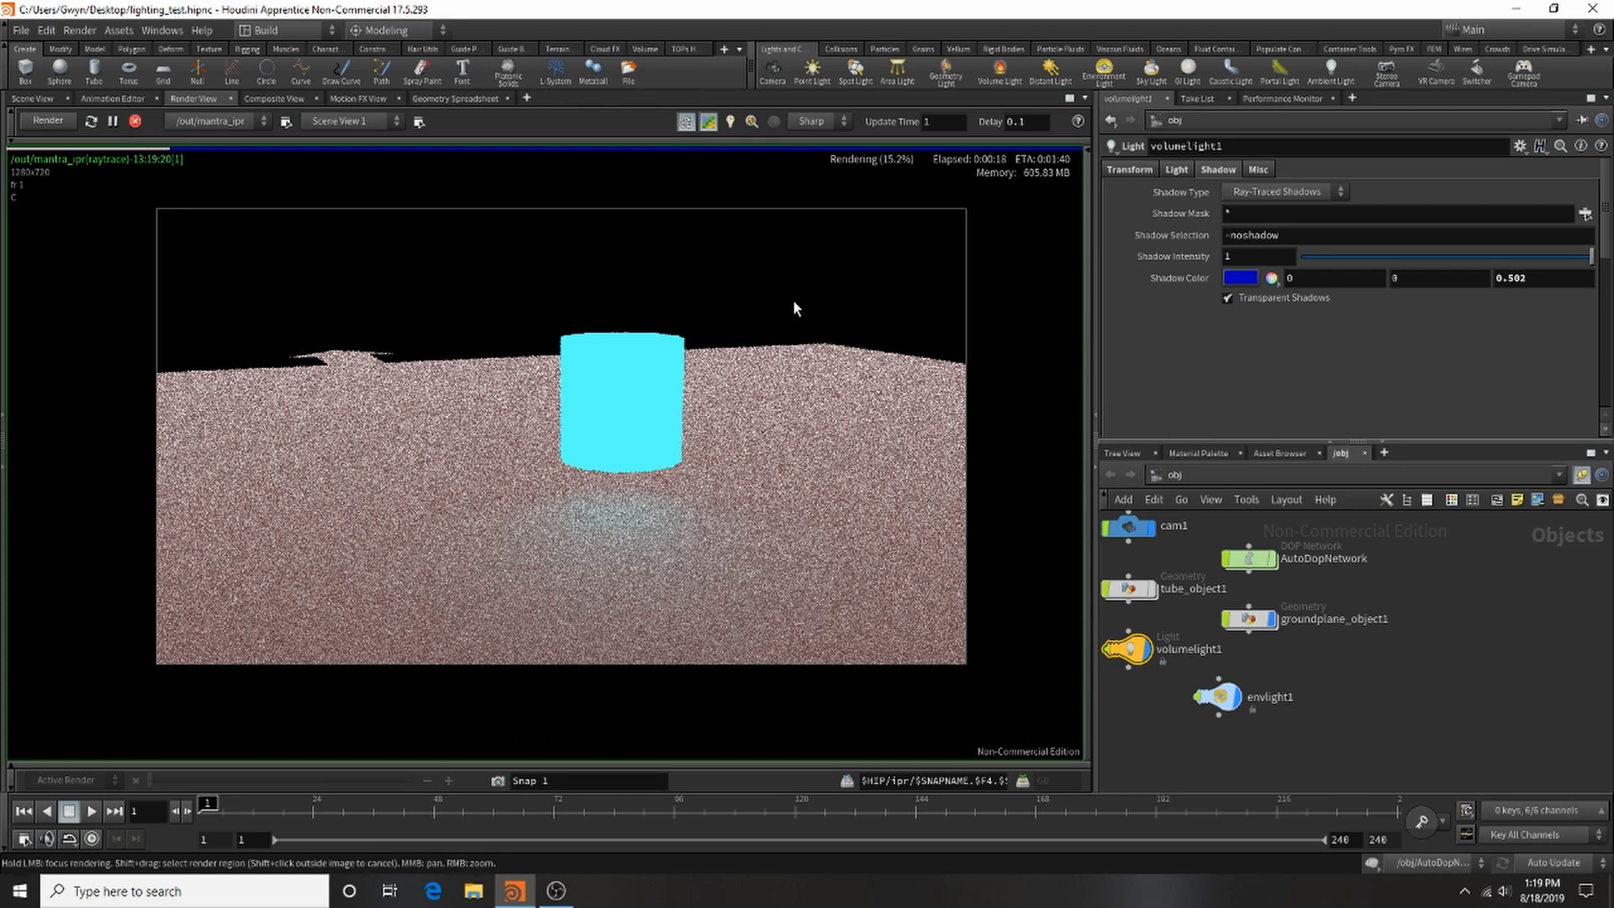
{"action": "left_click", "coordinate": [1258, 284]}
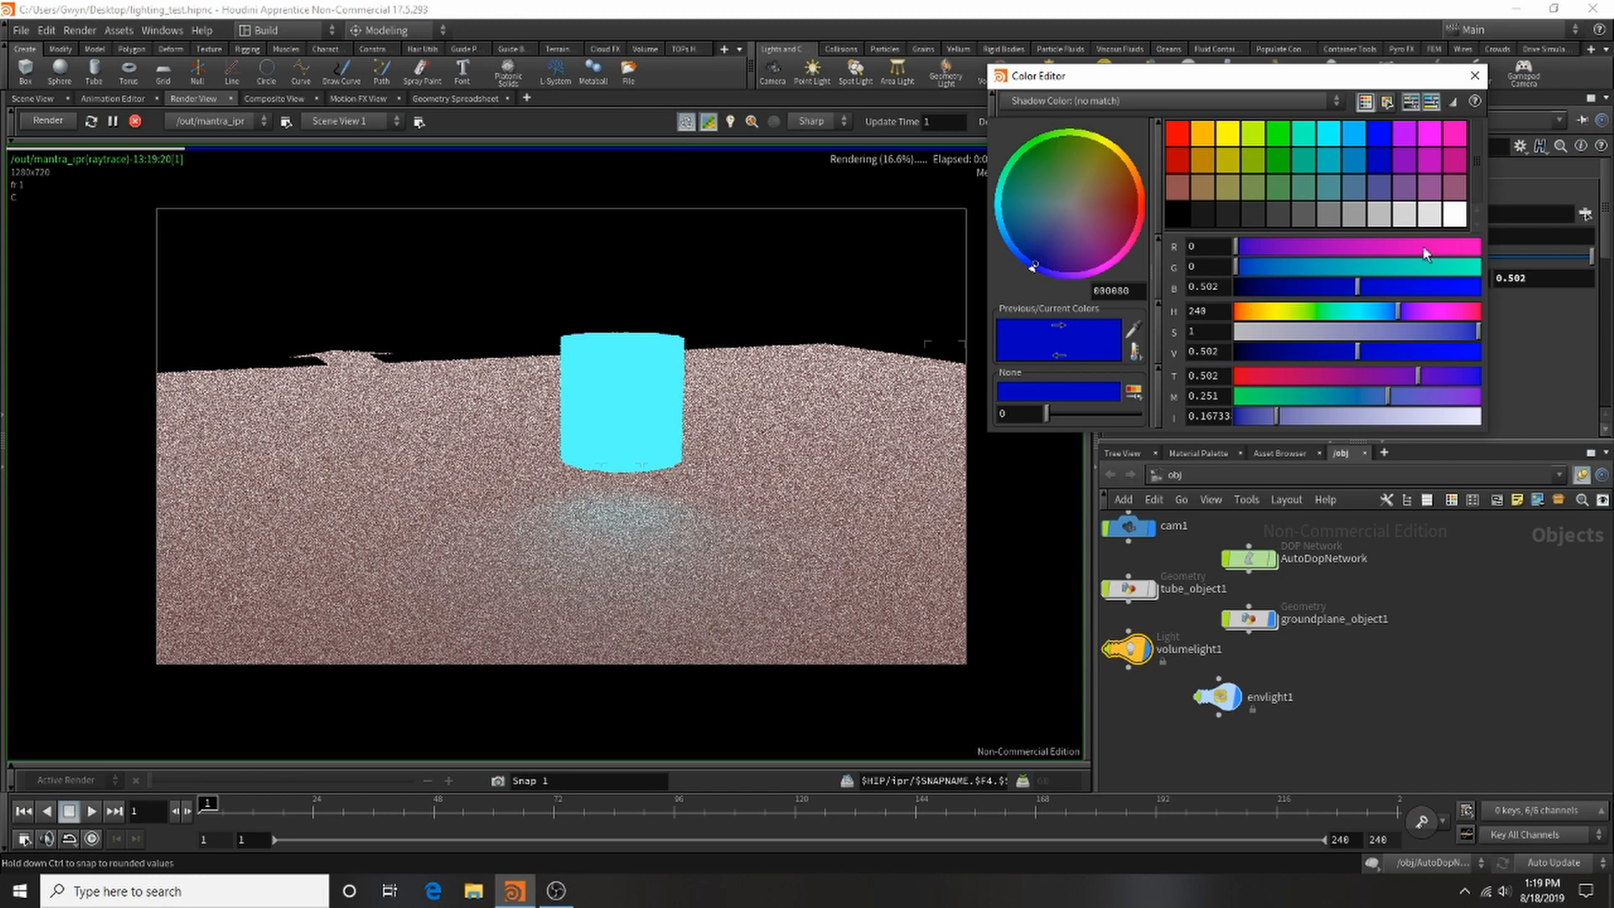
{"action": "left_click", "coordinate": [1162, 138]}
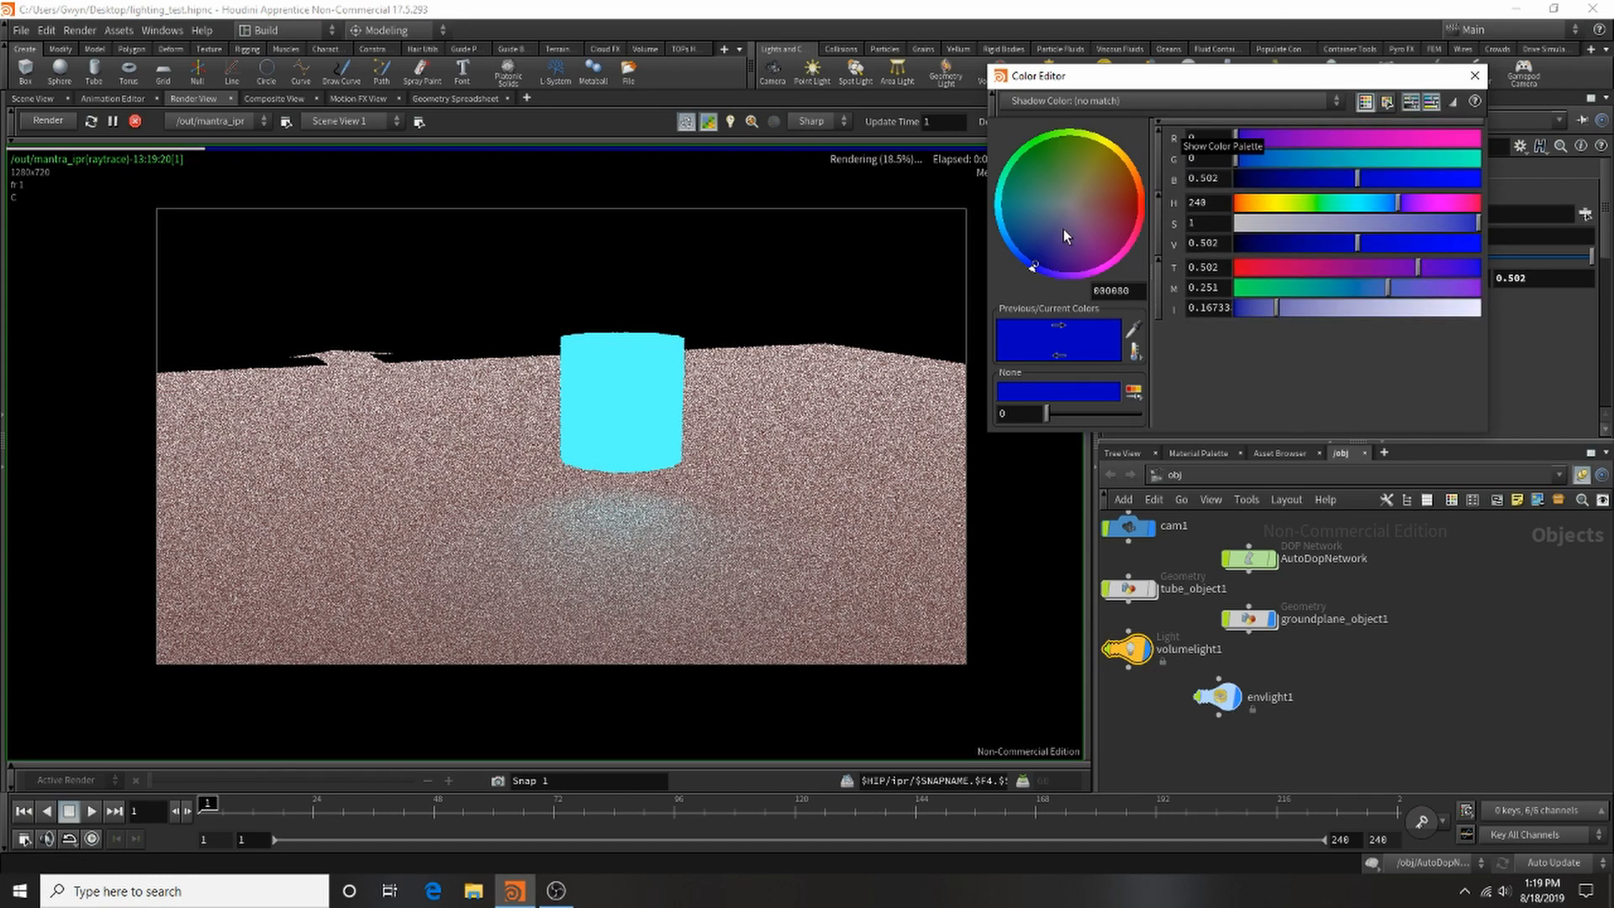
{"action": "left_click_drag", "start_coordinate": [1063, 228], "coordinate": [1203, 225]}
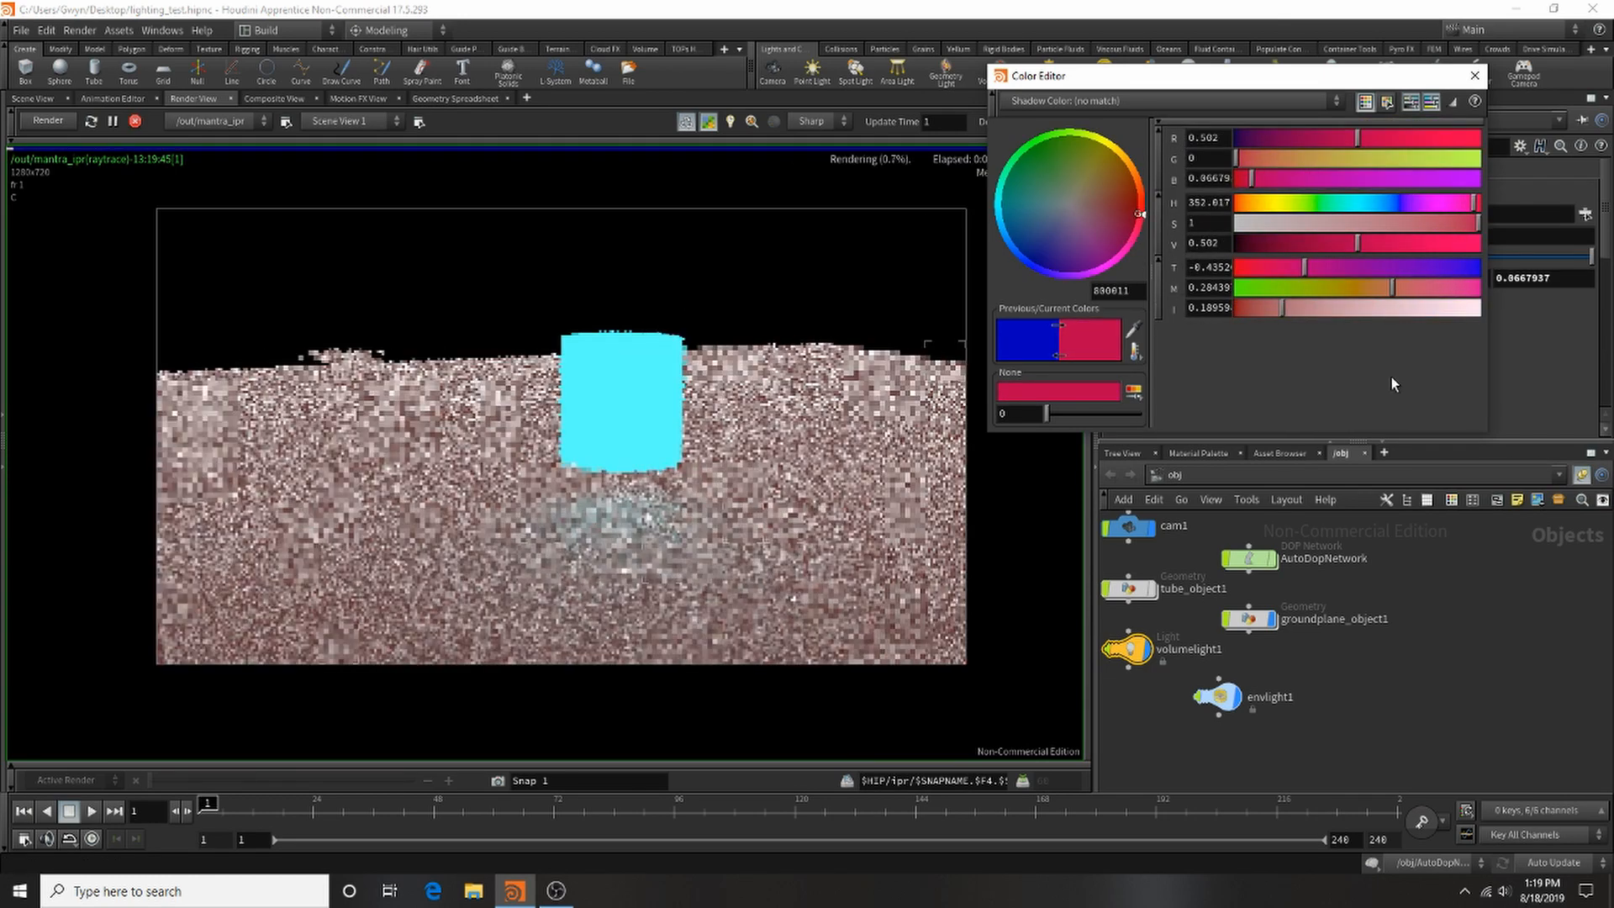
Step: Set the Sheen of the redvelvet material to 1
{"action": "left_click", "coordinate": [1198, 452]}
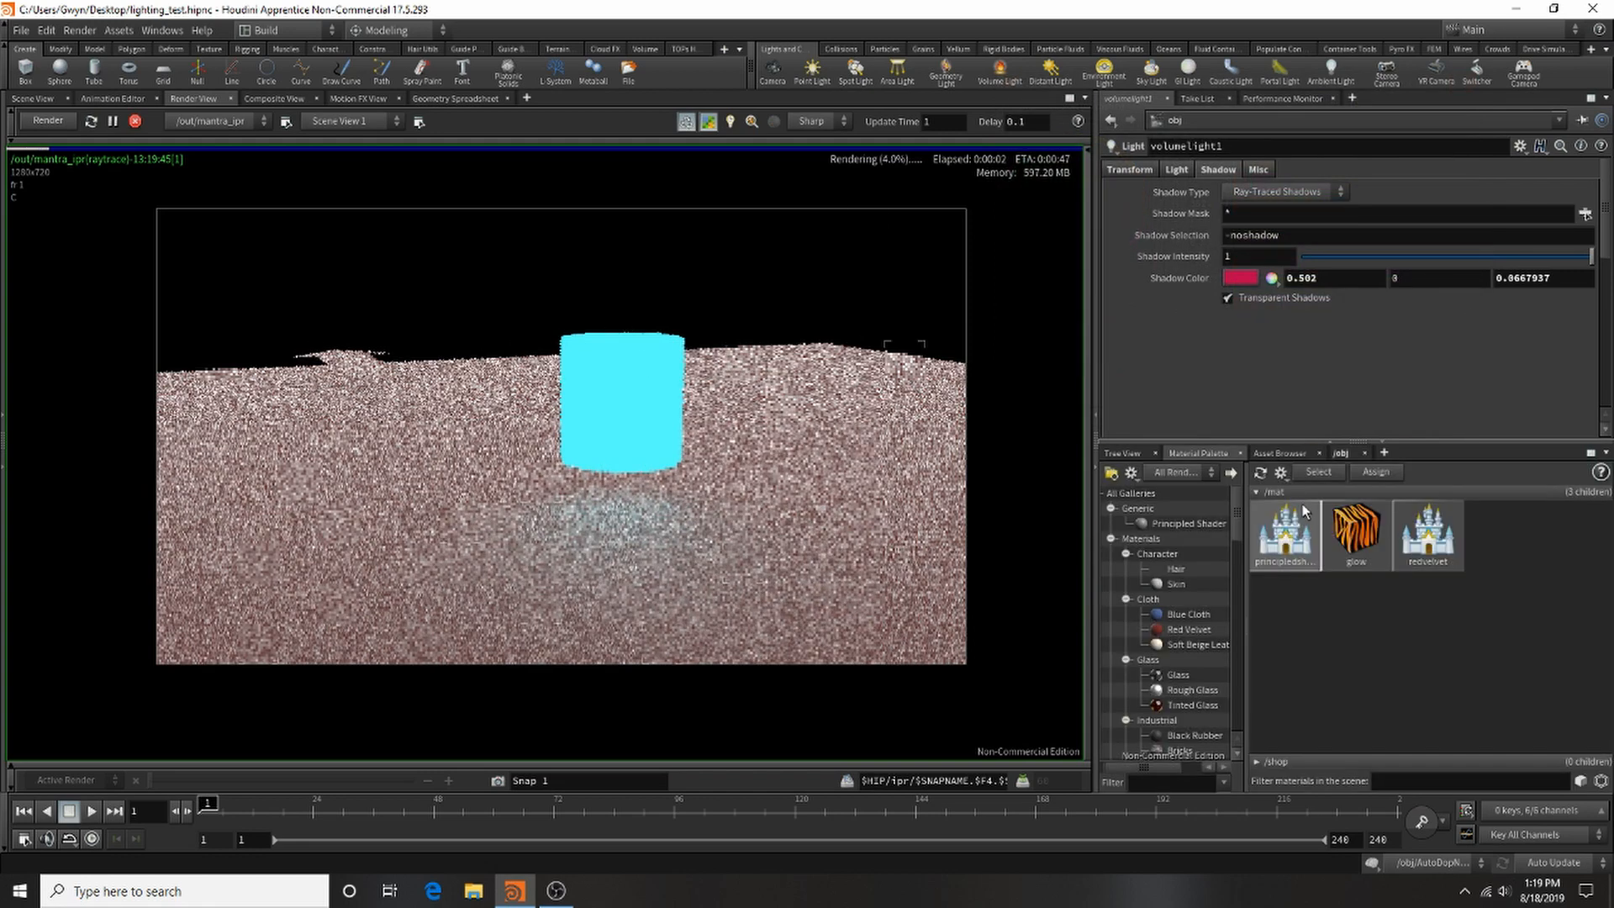
{"action": "left_click", "coordinate": [1429, 525]}
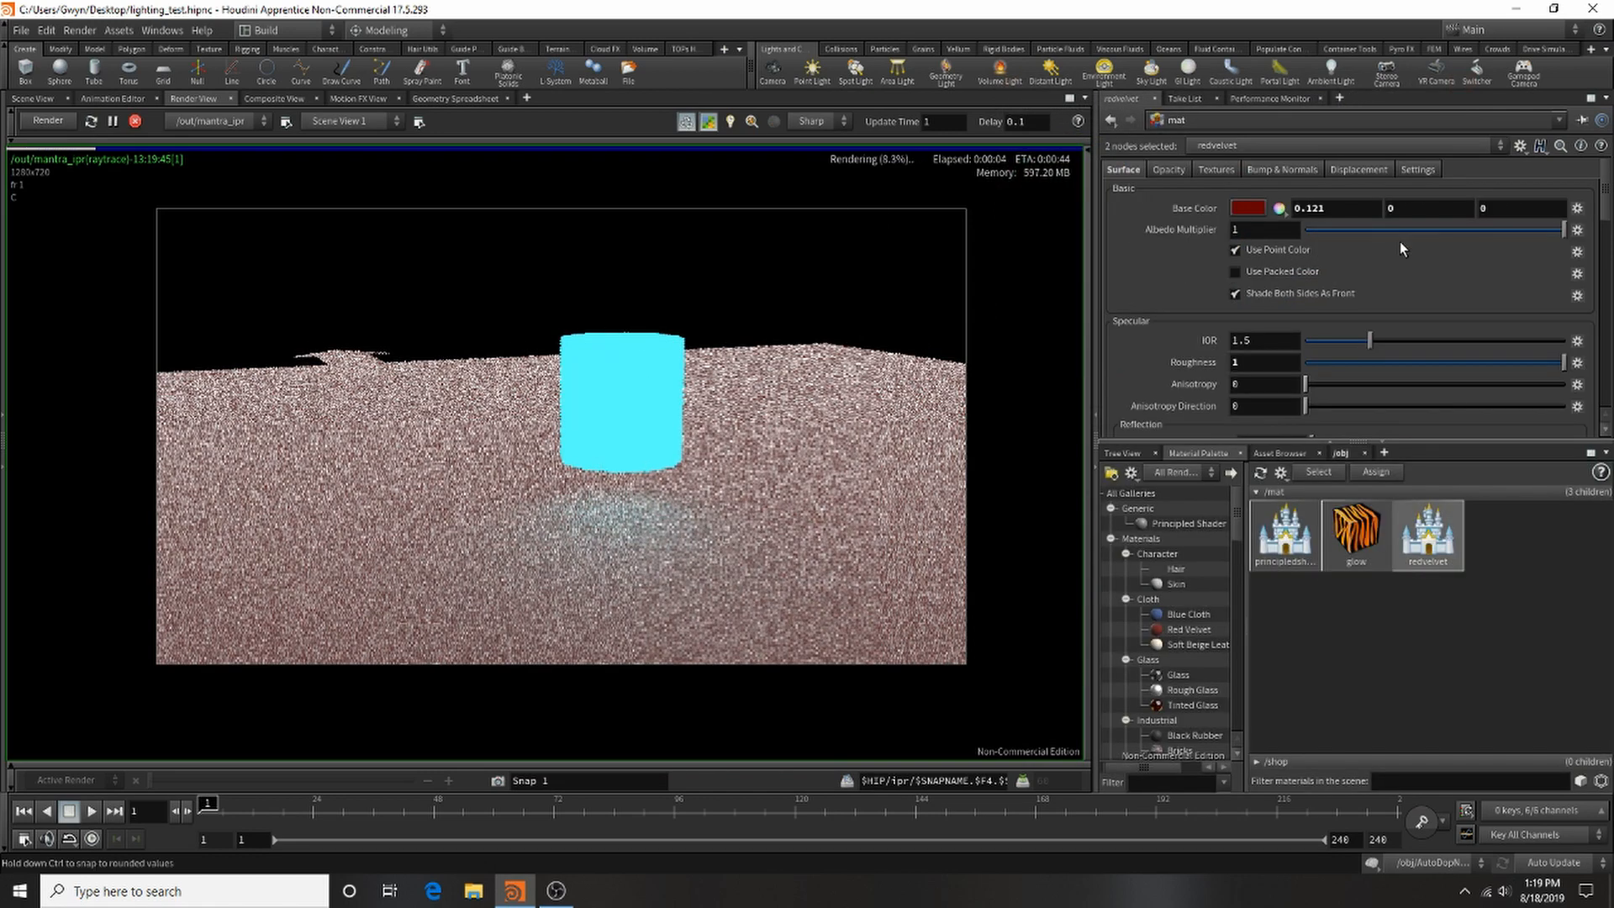
{"action": "scroll", "coordinate": [1369, 370], "scroll_direction": "down", "scroll_amount": 5}
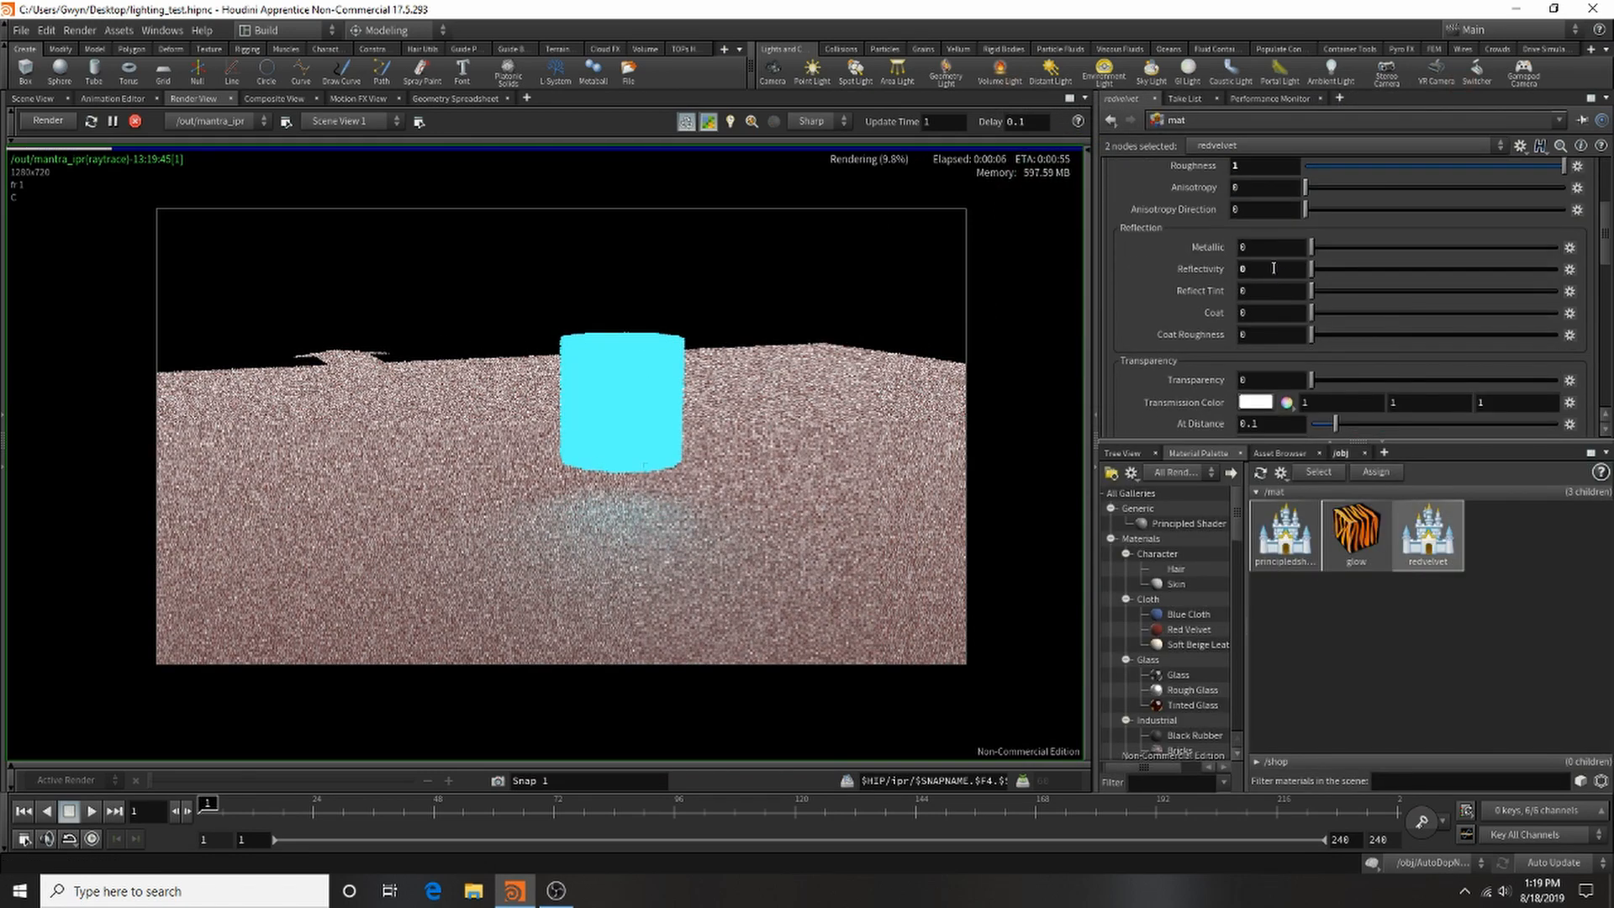
{"action": "left_click", "coordinate": [1192, 398]}
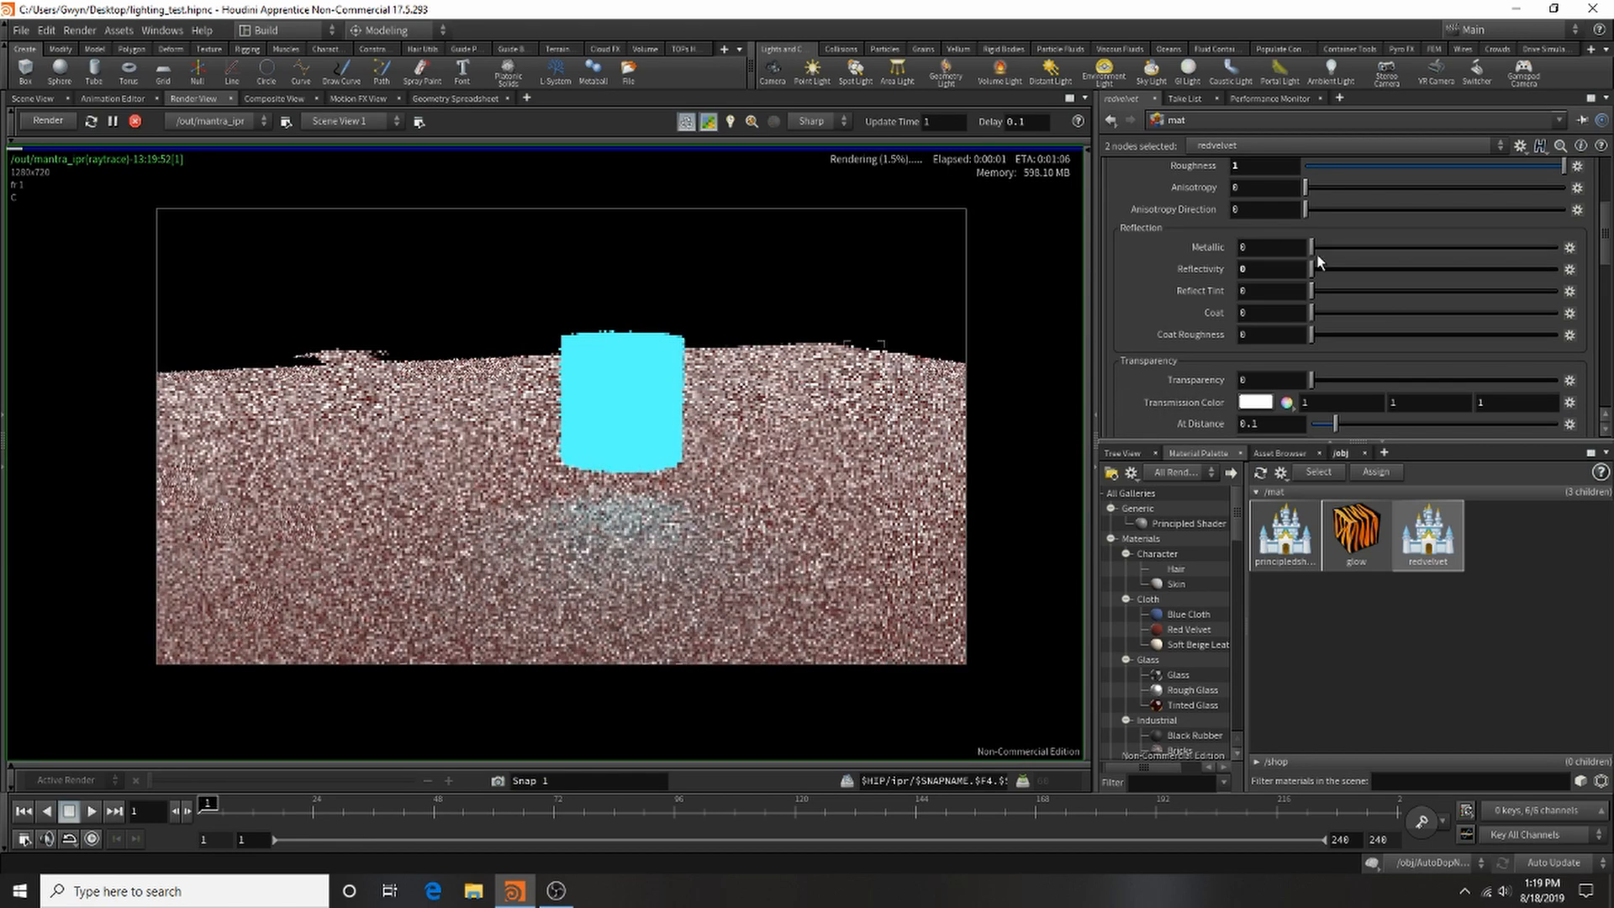
{"action": "scroll", "coordinate": [1344, 356], "scroll_direction": "up", "scroll_amount": 5}
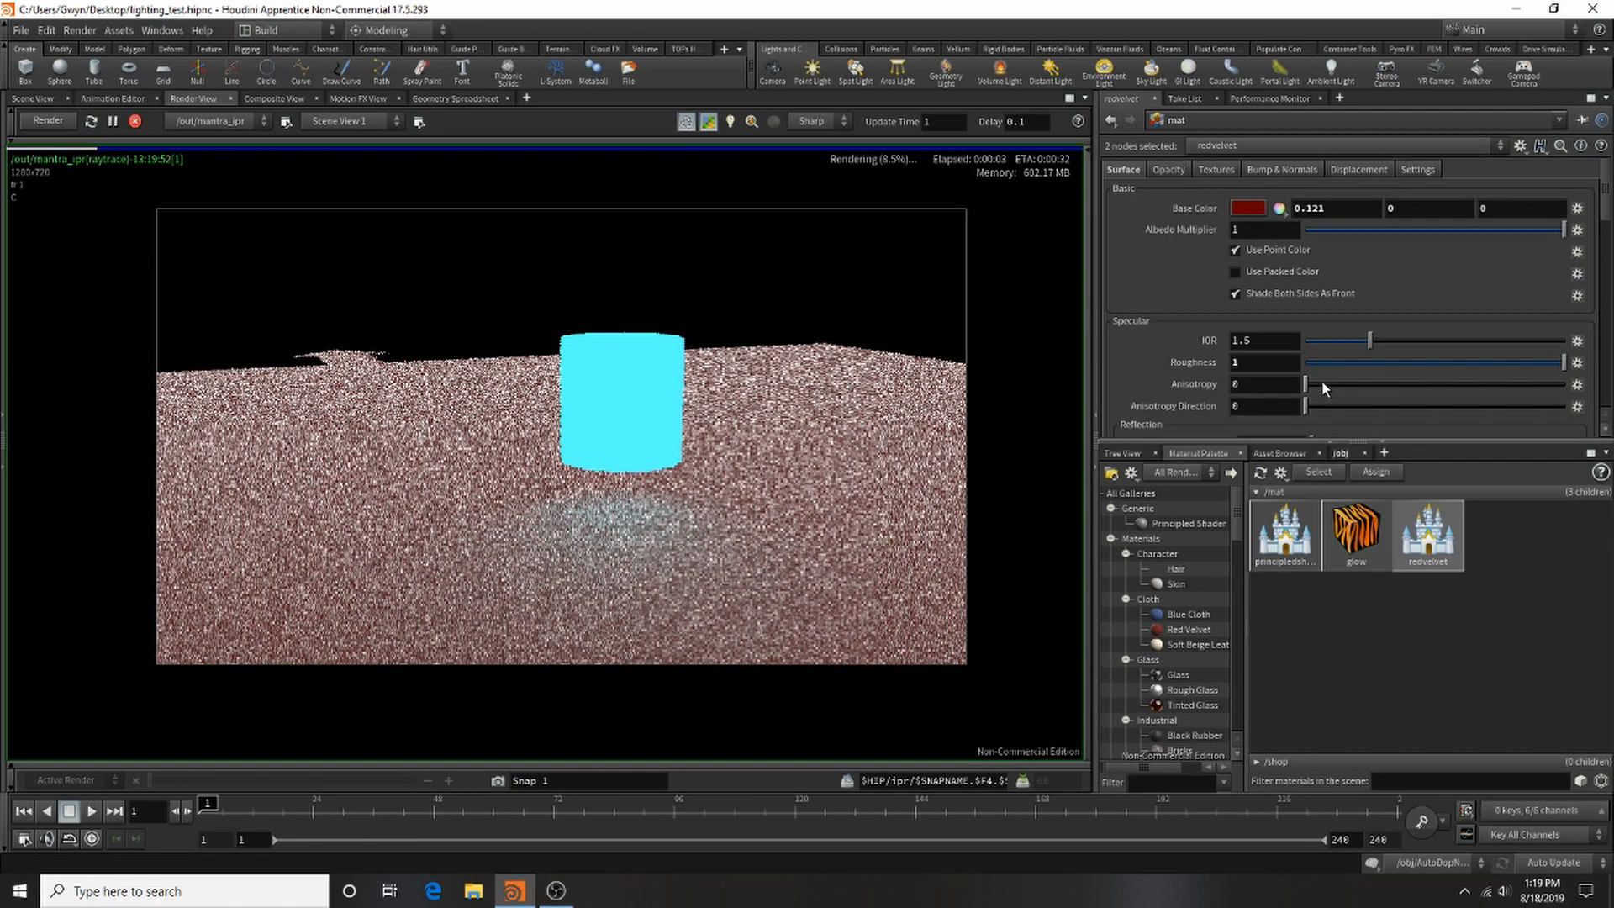
{"action": "scroll", "coordinate": [1321, 380], "scroll_direction": "down", "scroll_amount": 8}
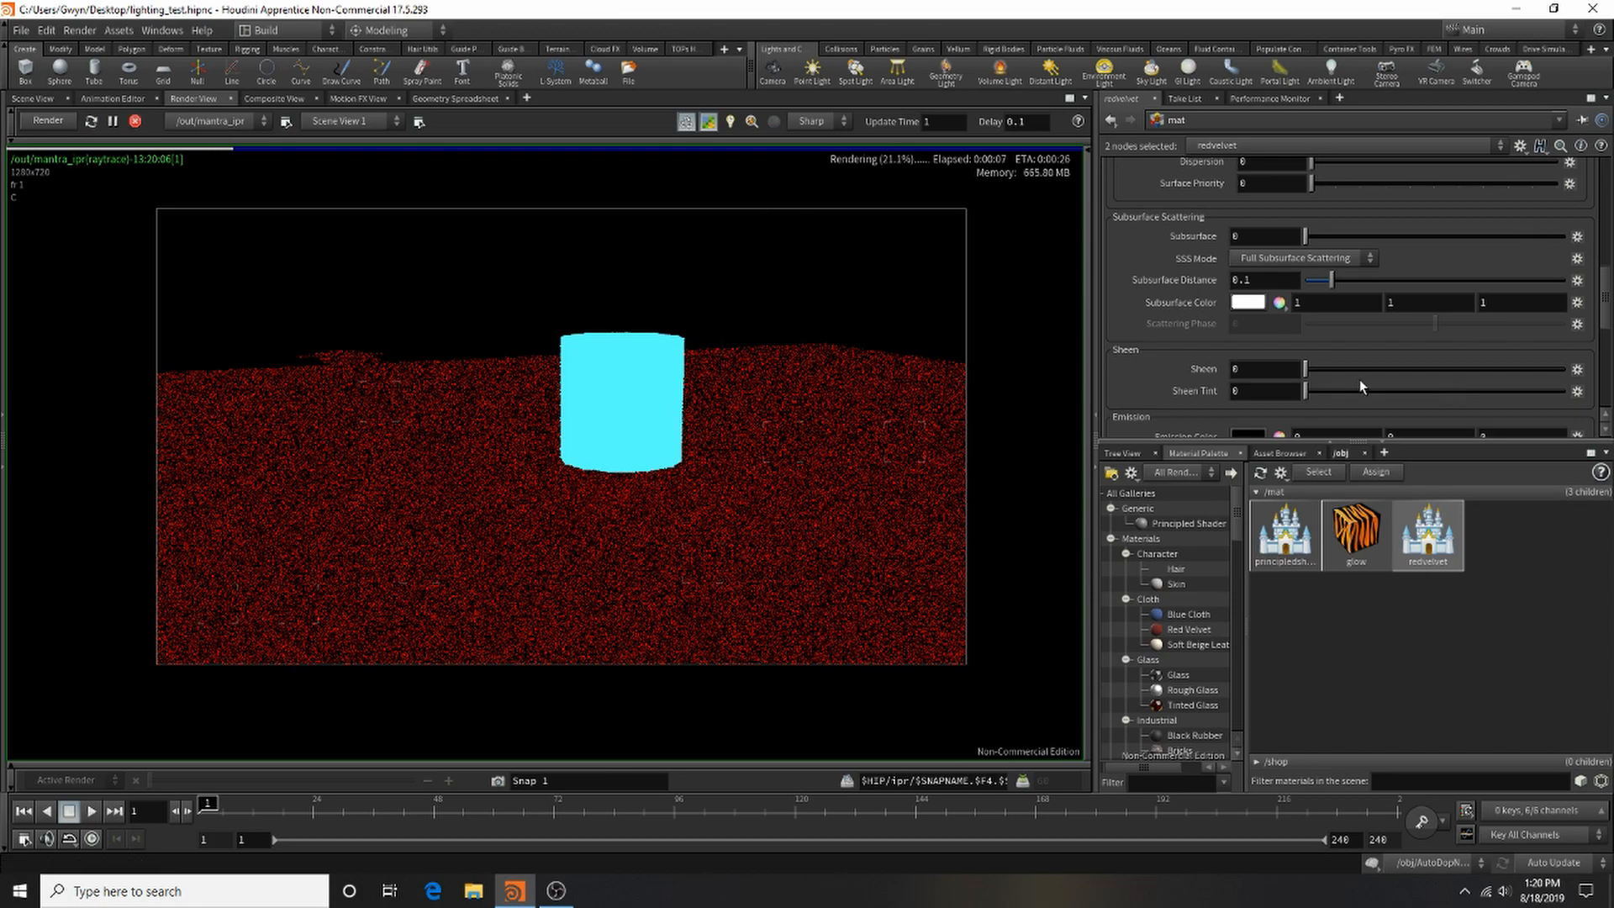
{"action": "left_click_drag", "start_coordinate": [1359, 374], "coordinate": [1565, 373]}
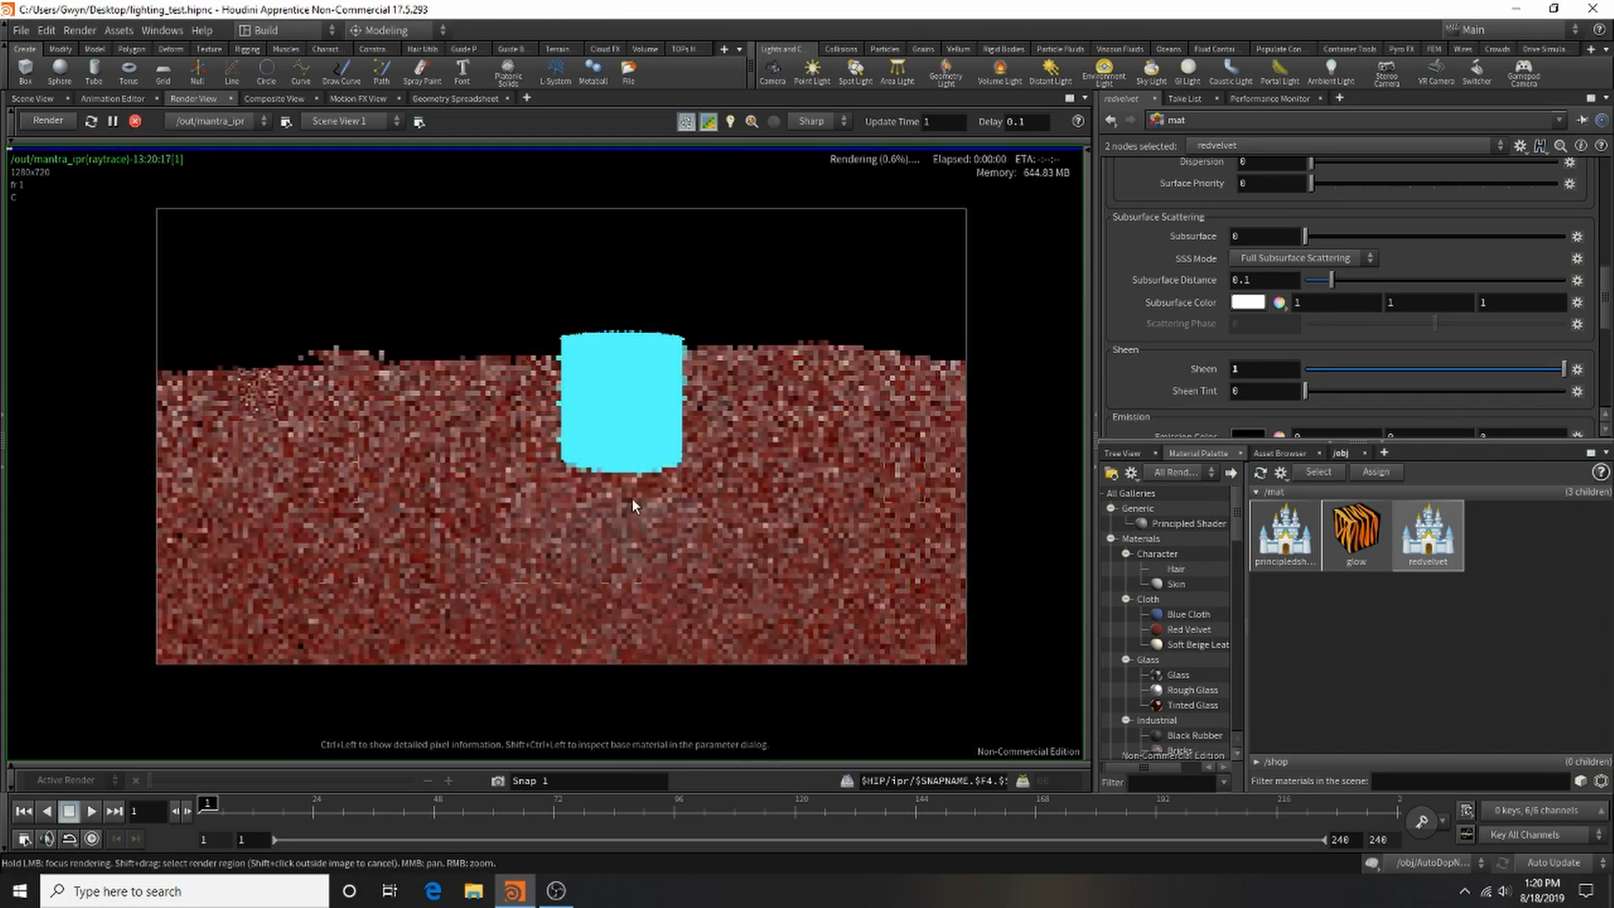
Step: Try redvelvet's Reflectivity at 1, lower it to 0.253, and set its Roughness to 1
{"action": "scroll", "coordinate": [1315, 395], "scroll_direction": "up", "scroll_amount": 3}
{"action": "scroll", "coordinate": [1316, 388], "scroll_direction": "up", "scroll_amount": 5}
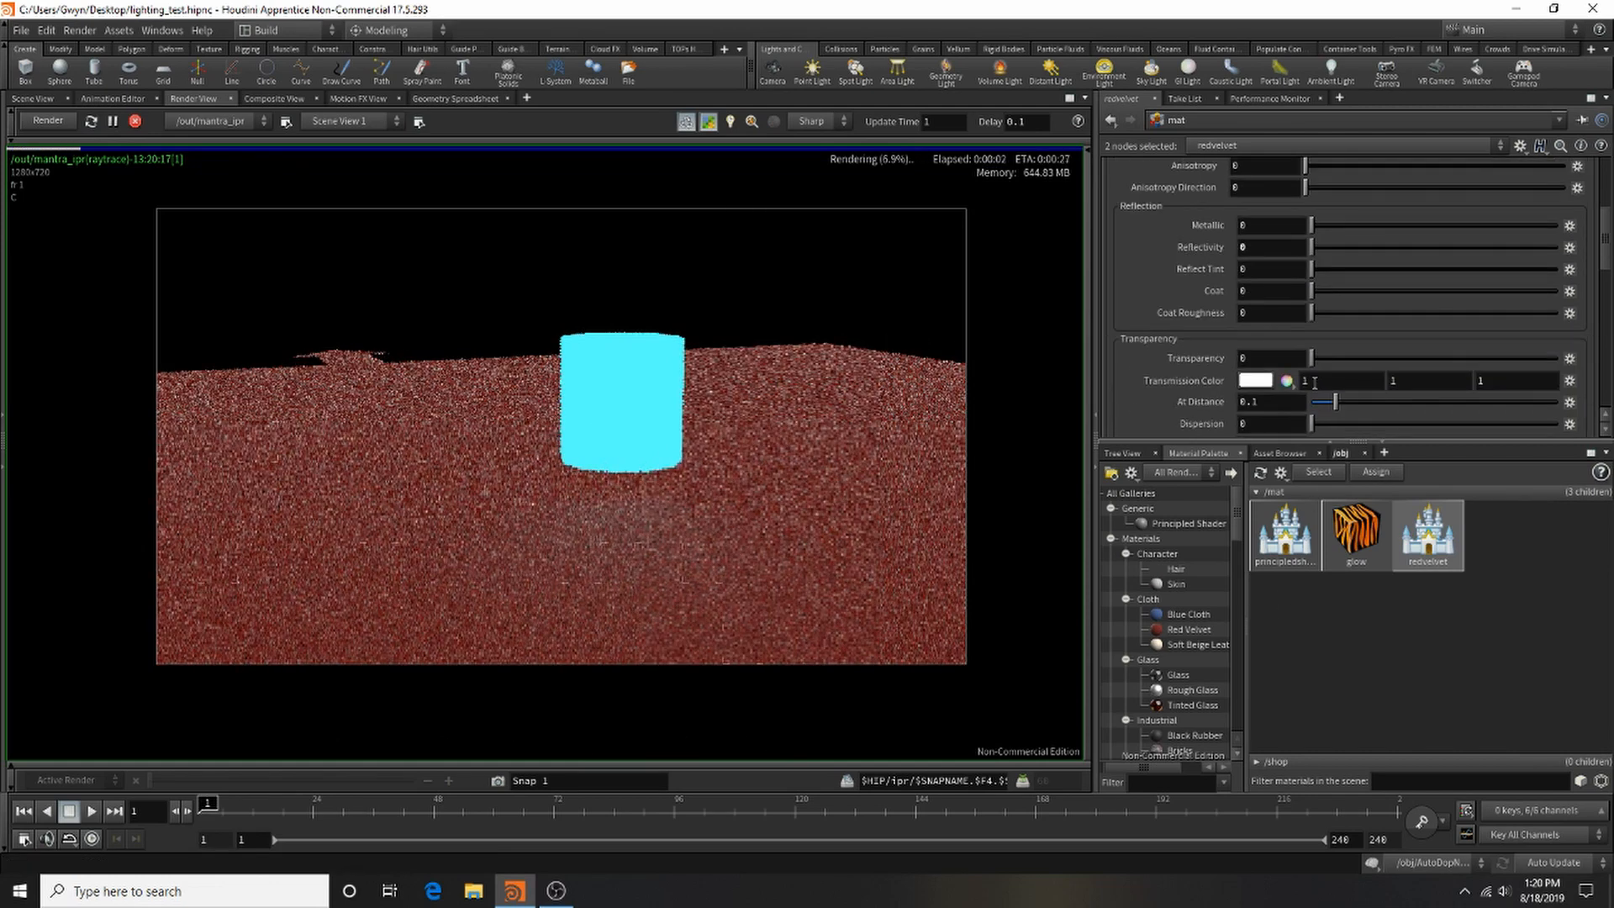
{"action": "left_click_drag", "start_coordinate": [1344, 340], "coordinate": [1556, 336]}
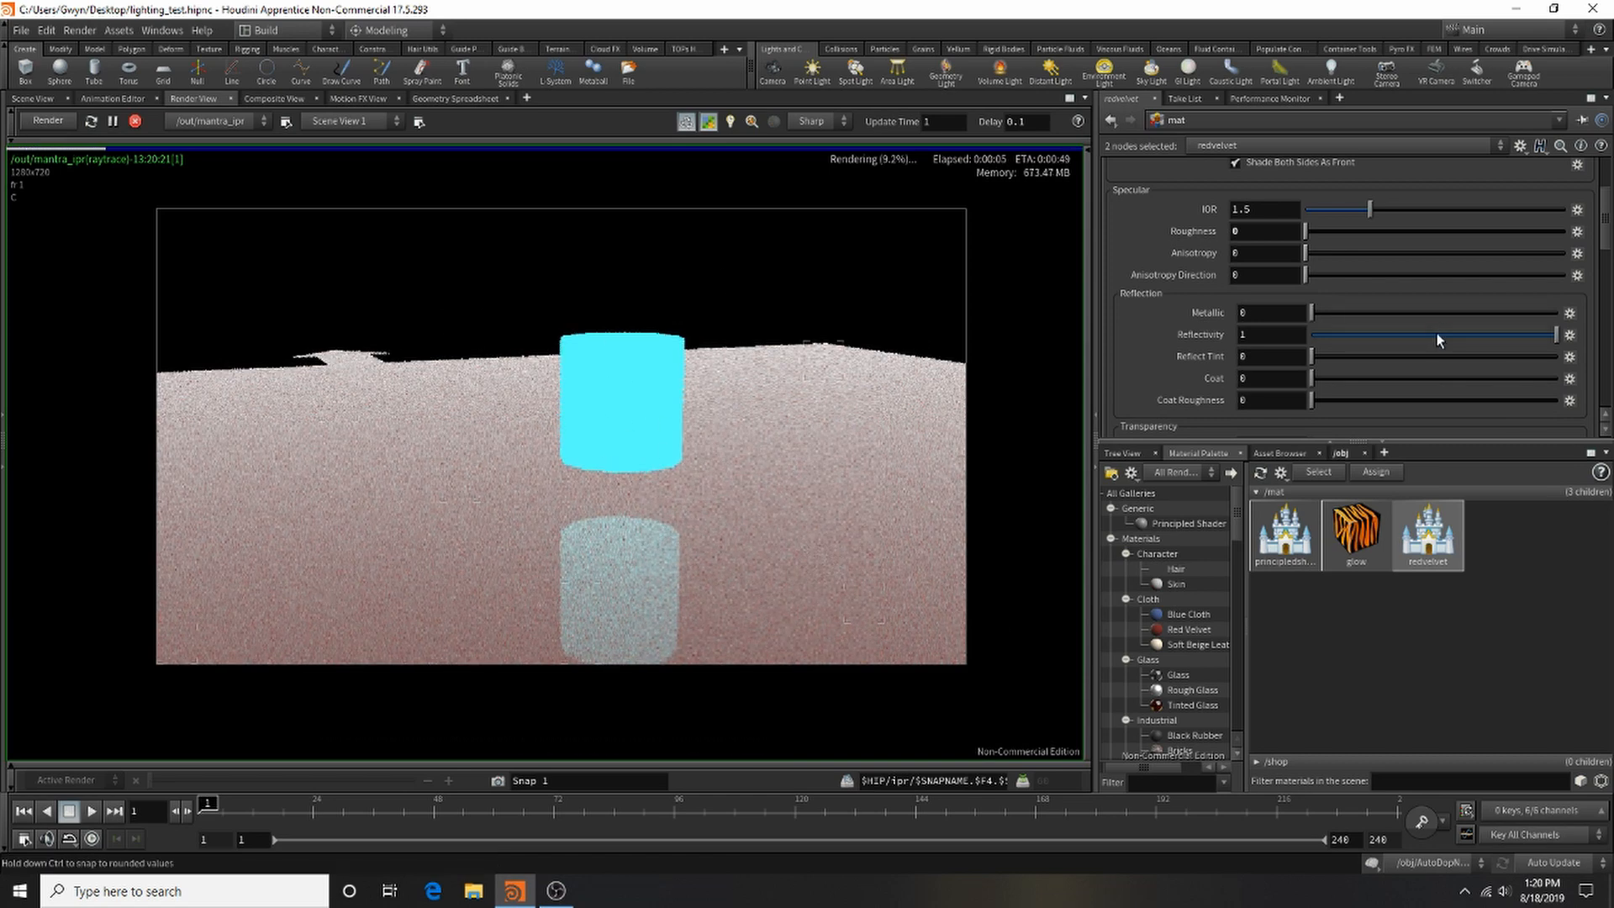
{"action": "left_click_drag", "start_coordinate": [1435, 333], "coordinate": [1373, 339]}
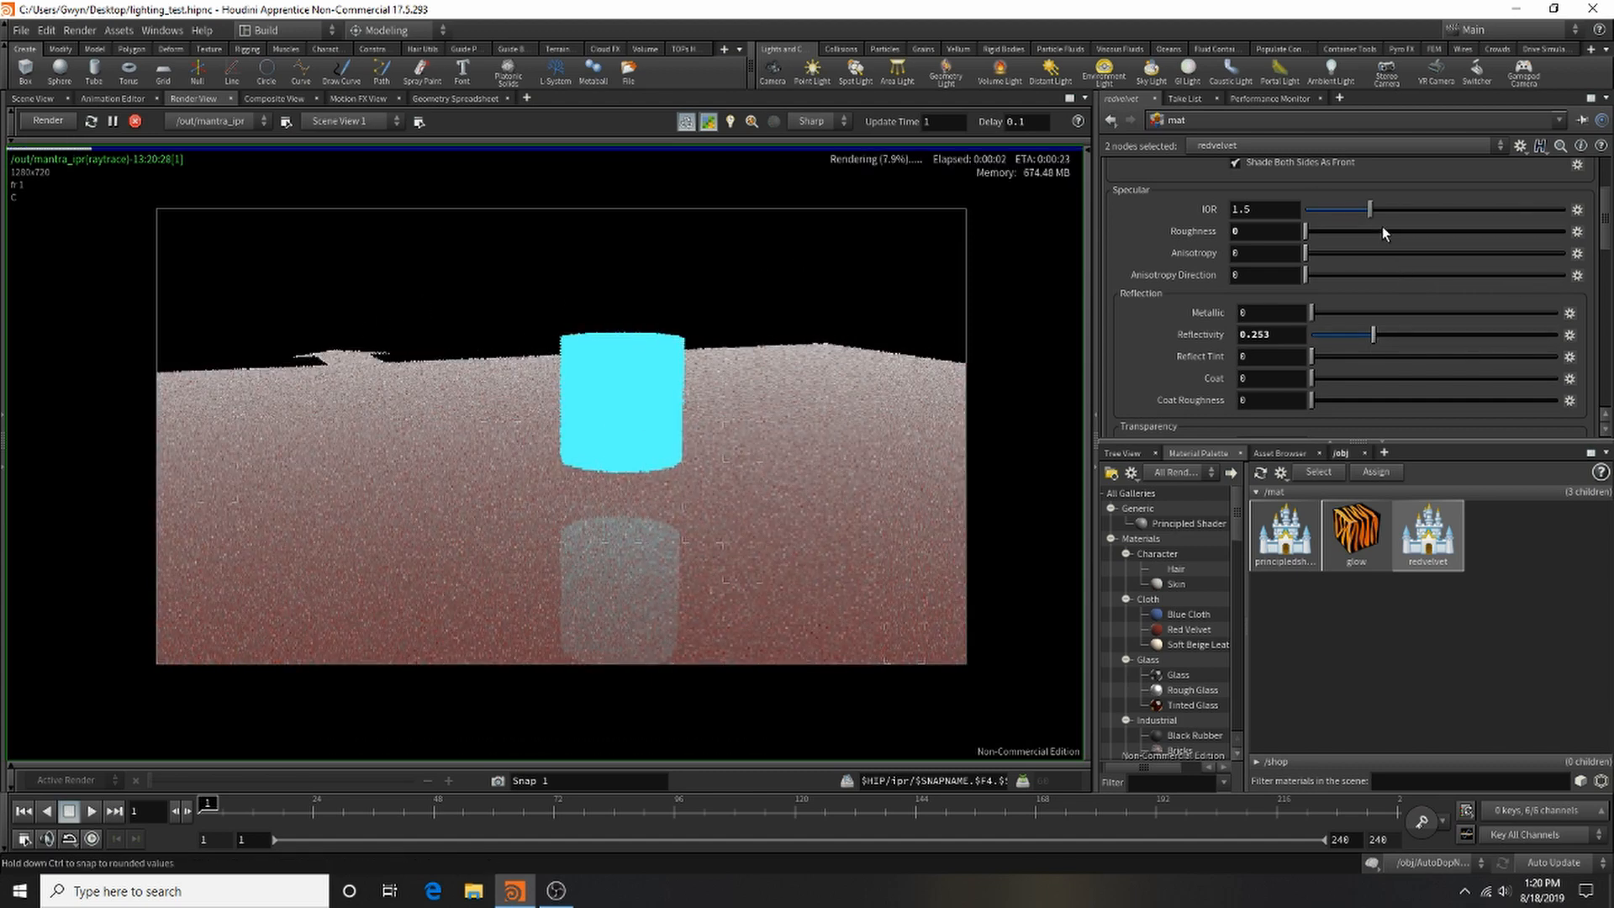
{"action": "left_click_drag", "start_coordinate": [1379, 234], "coordinate": [1597, 246]}
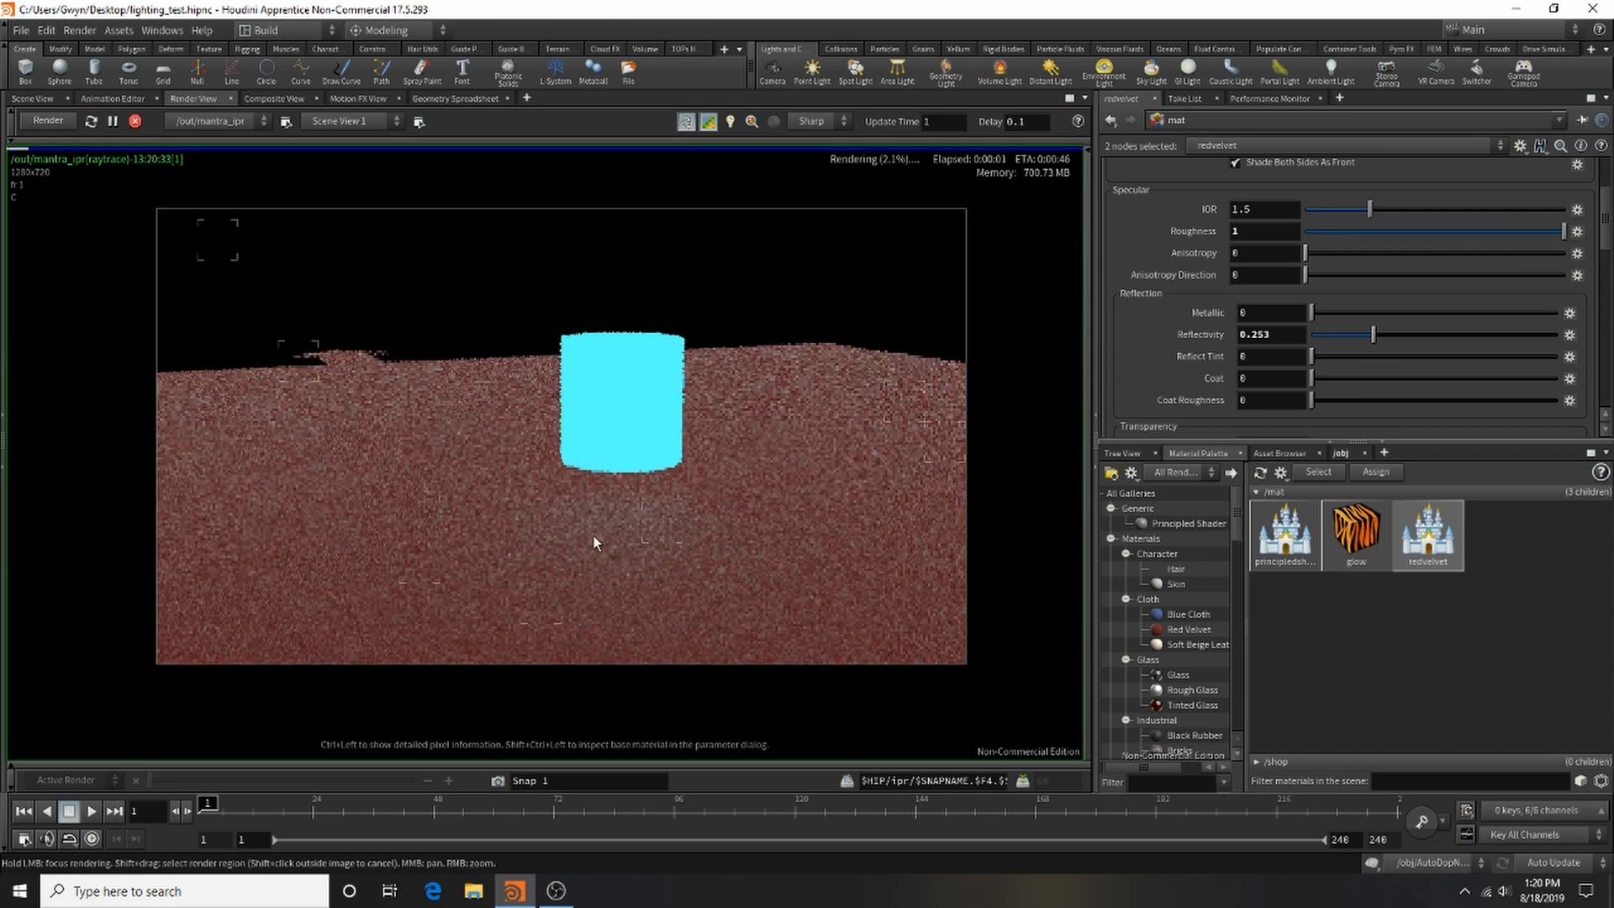
Step: Stop the render, return to the Scene View and show the /obj network of scene objects
{"action": "left_click", "coordinate": [134, 120]}
{"action": "left_click", "coordinate": [31, 98]}
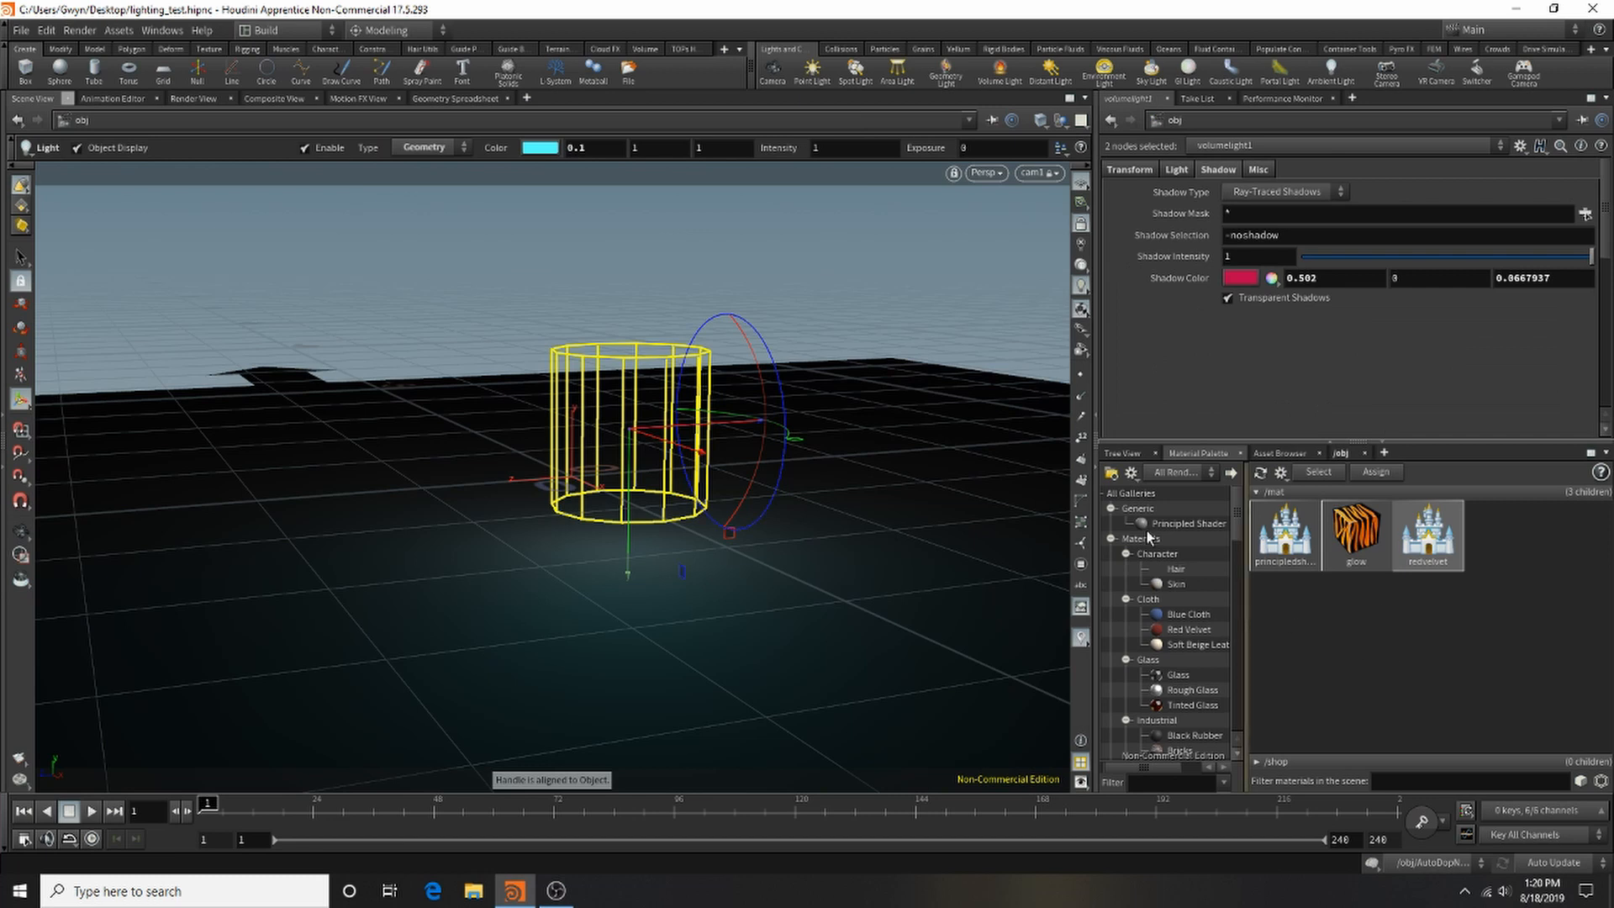
{"action": "left_click", "coordinate": [1122, 452]}
{"action": "left_click", "coordinate": [1202, 473]}
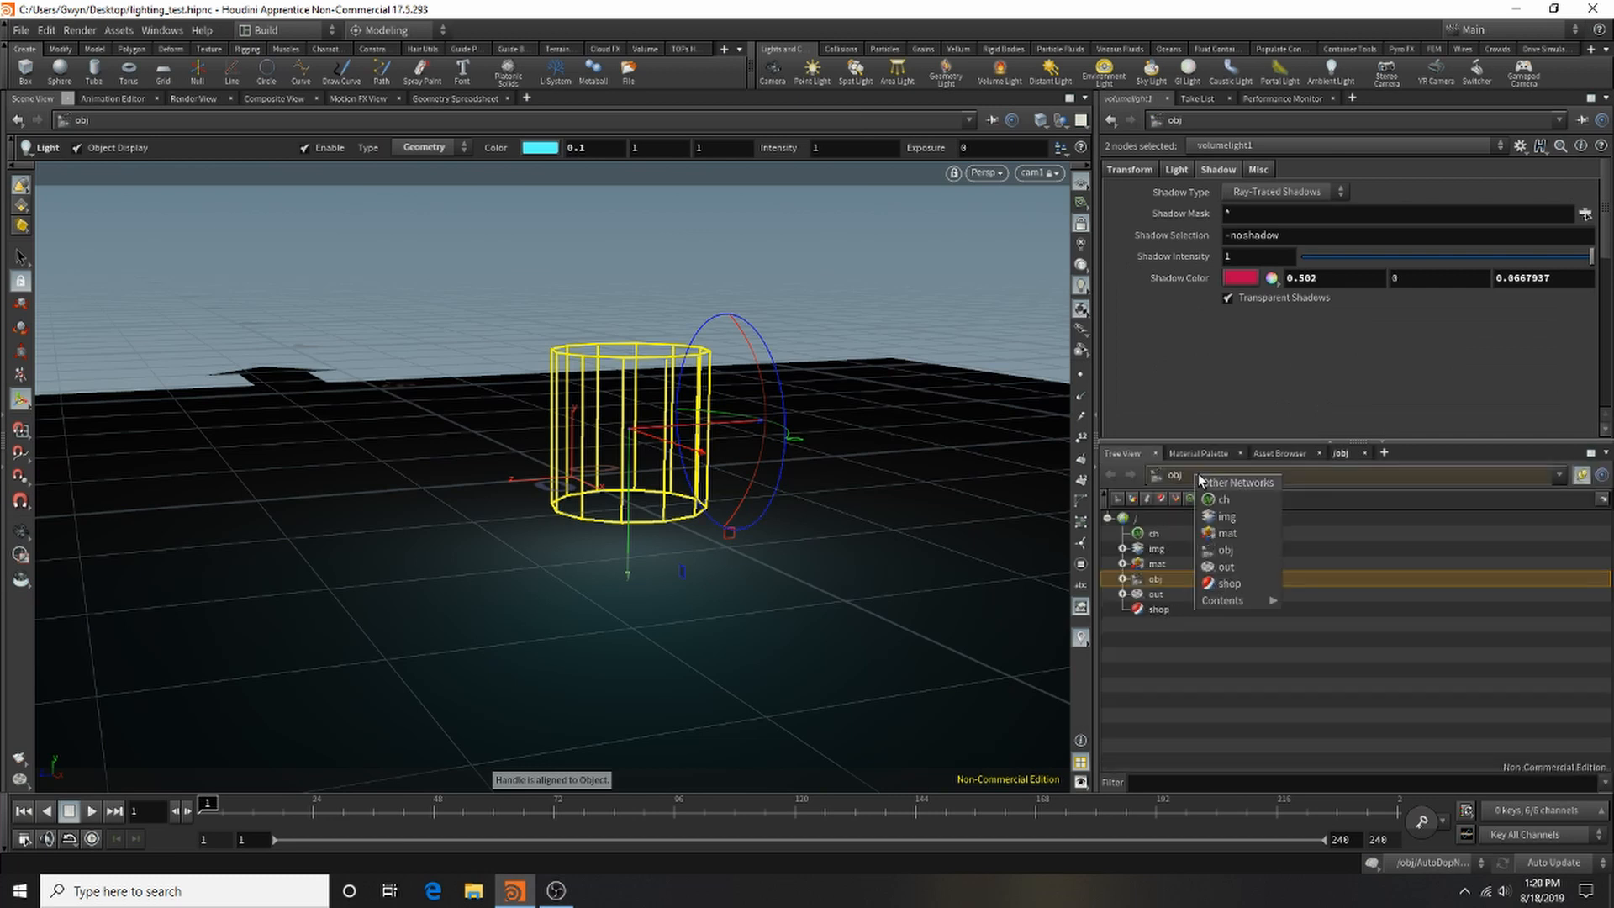
{"action": "left_click", "coordinate": [1255, 553]}
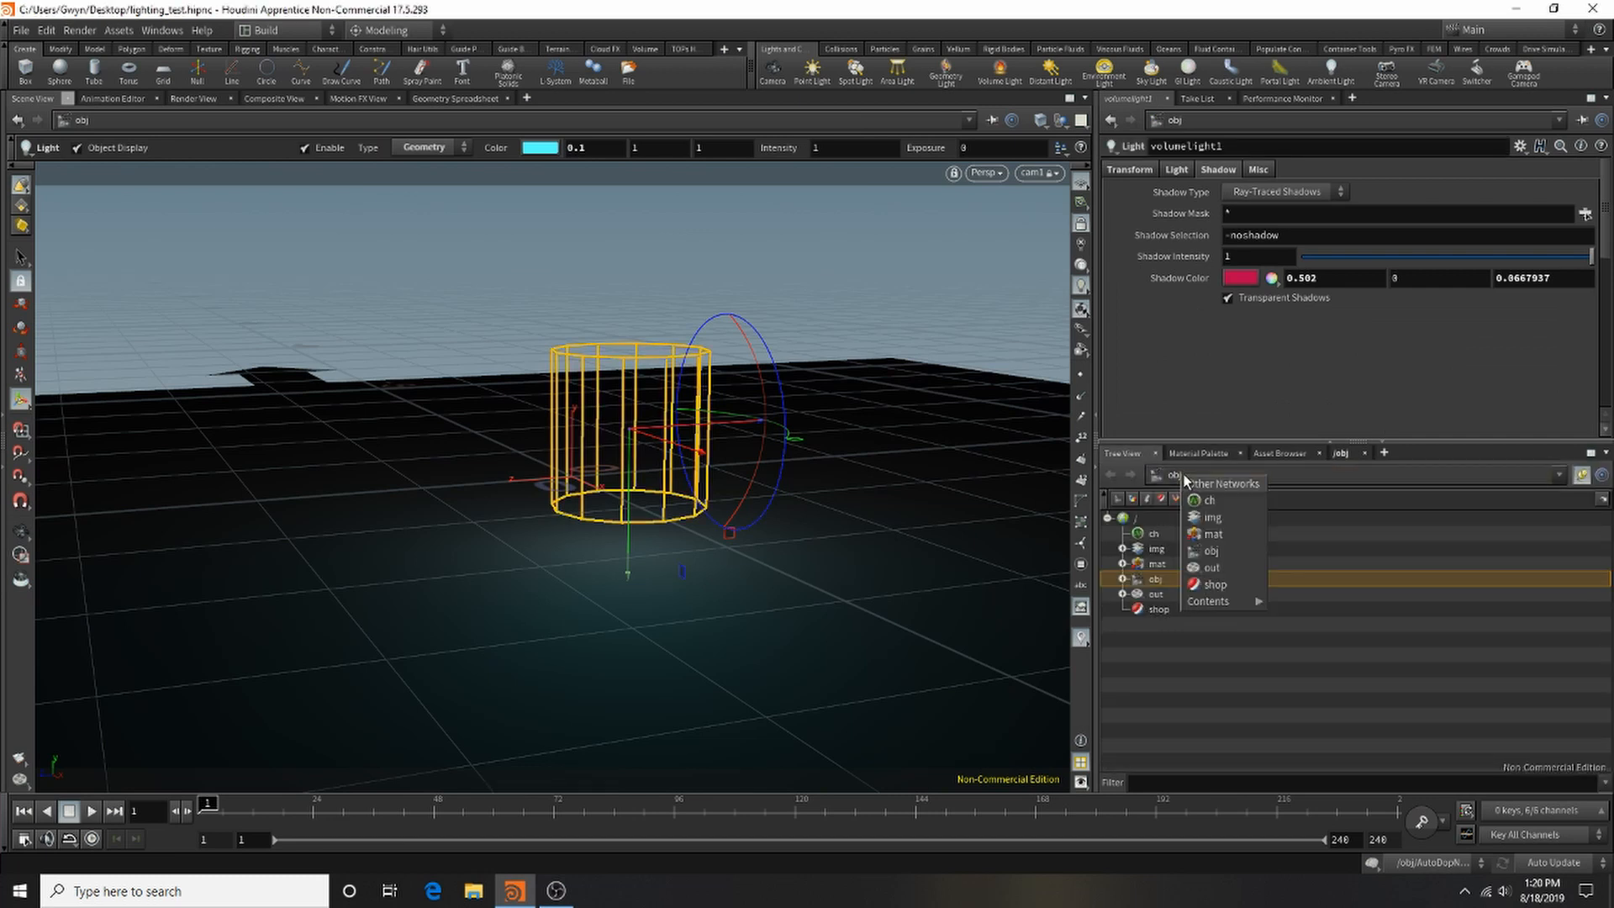
{"action": "left_click", "coordinate": [1341, 454]}
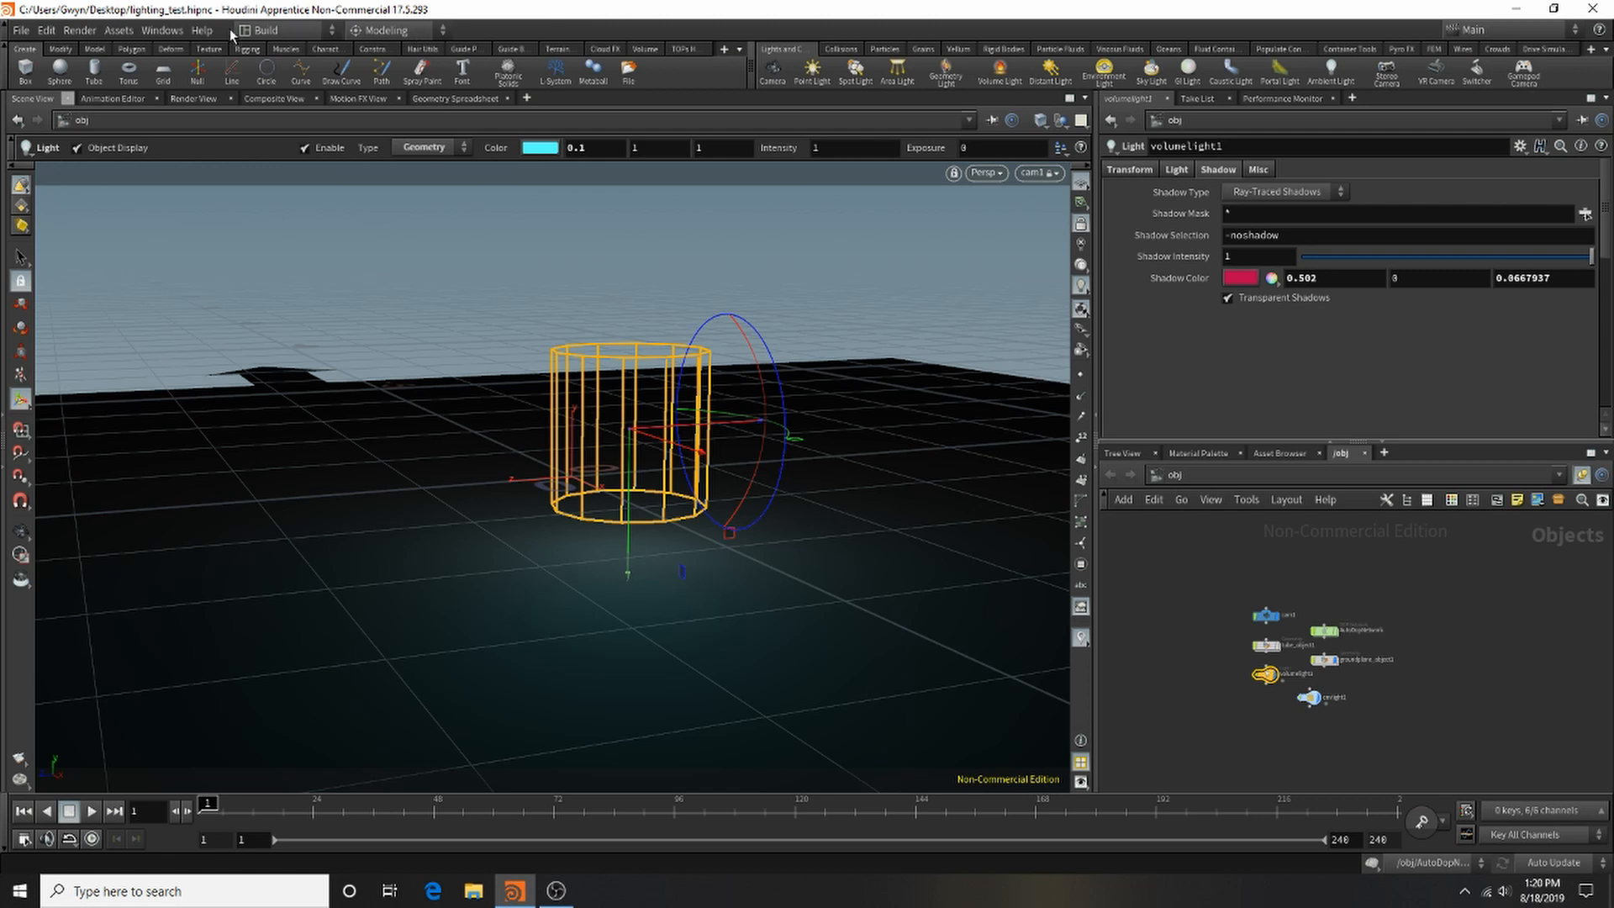
Step: Look through the available desktops and radial menu sets, and switch the desktop to Animate
{"action": "left_click", "coordinate": [329, 37]}
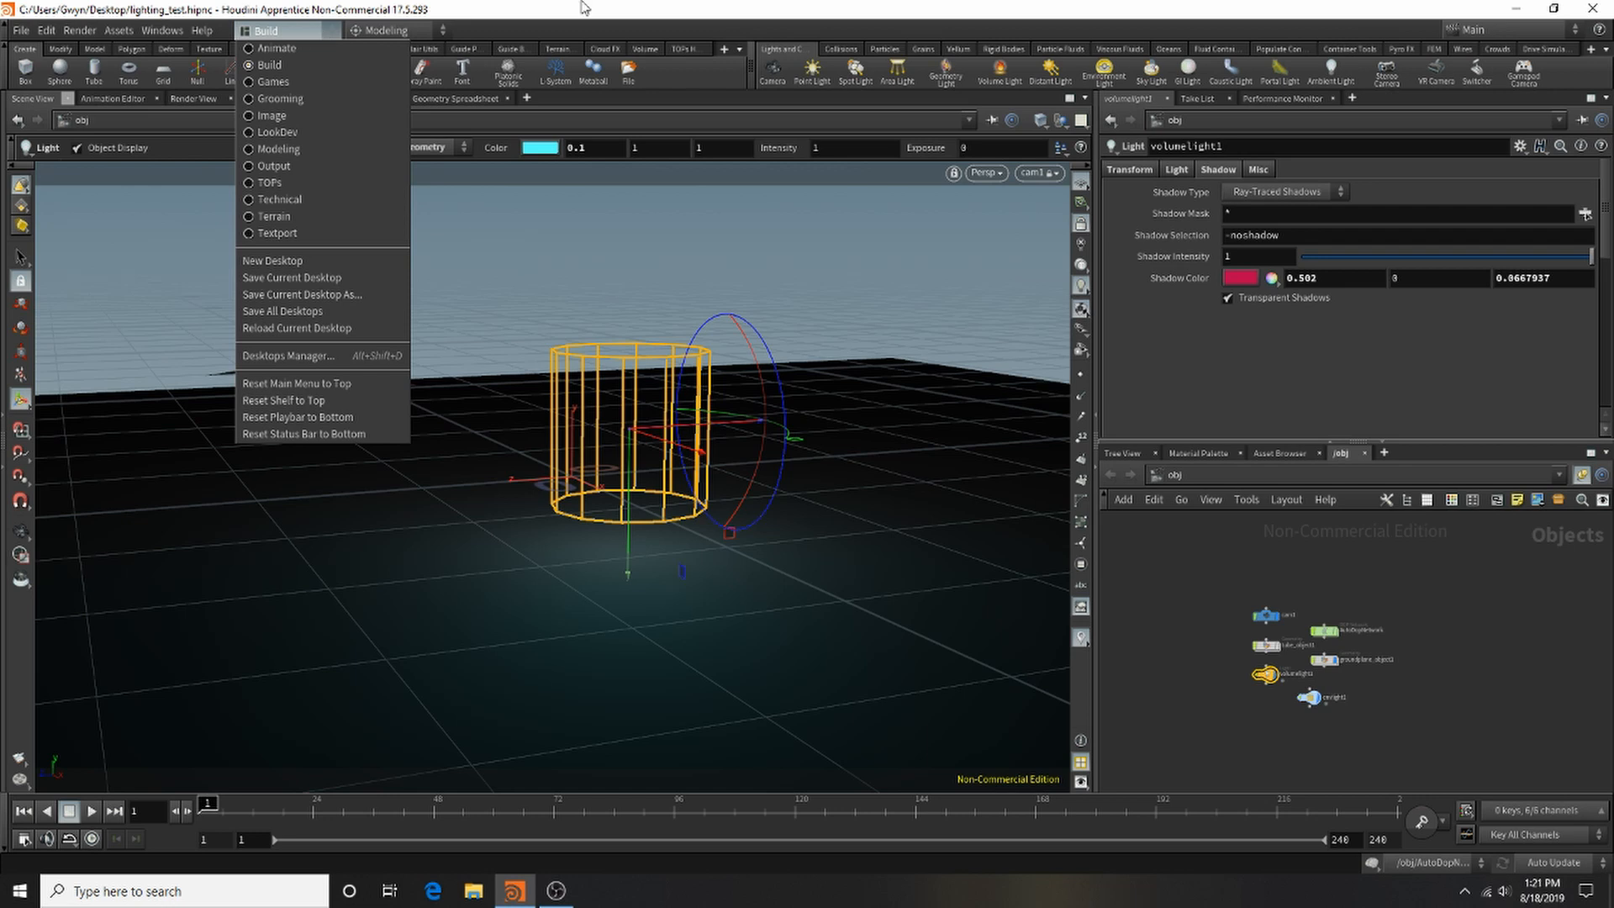
{"action": "left_click", "coordinate": [508, 32]}
{"action": "left_click", "coordinate": [421, 32]}
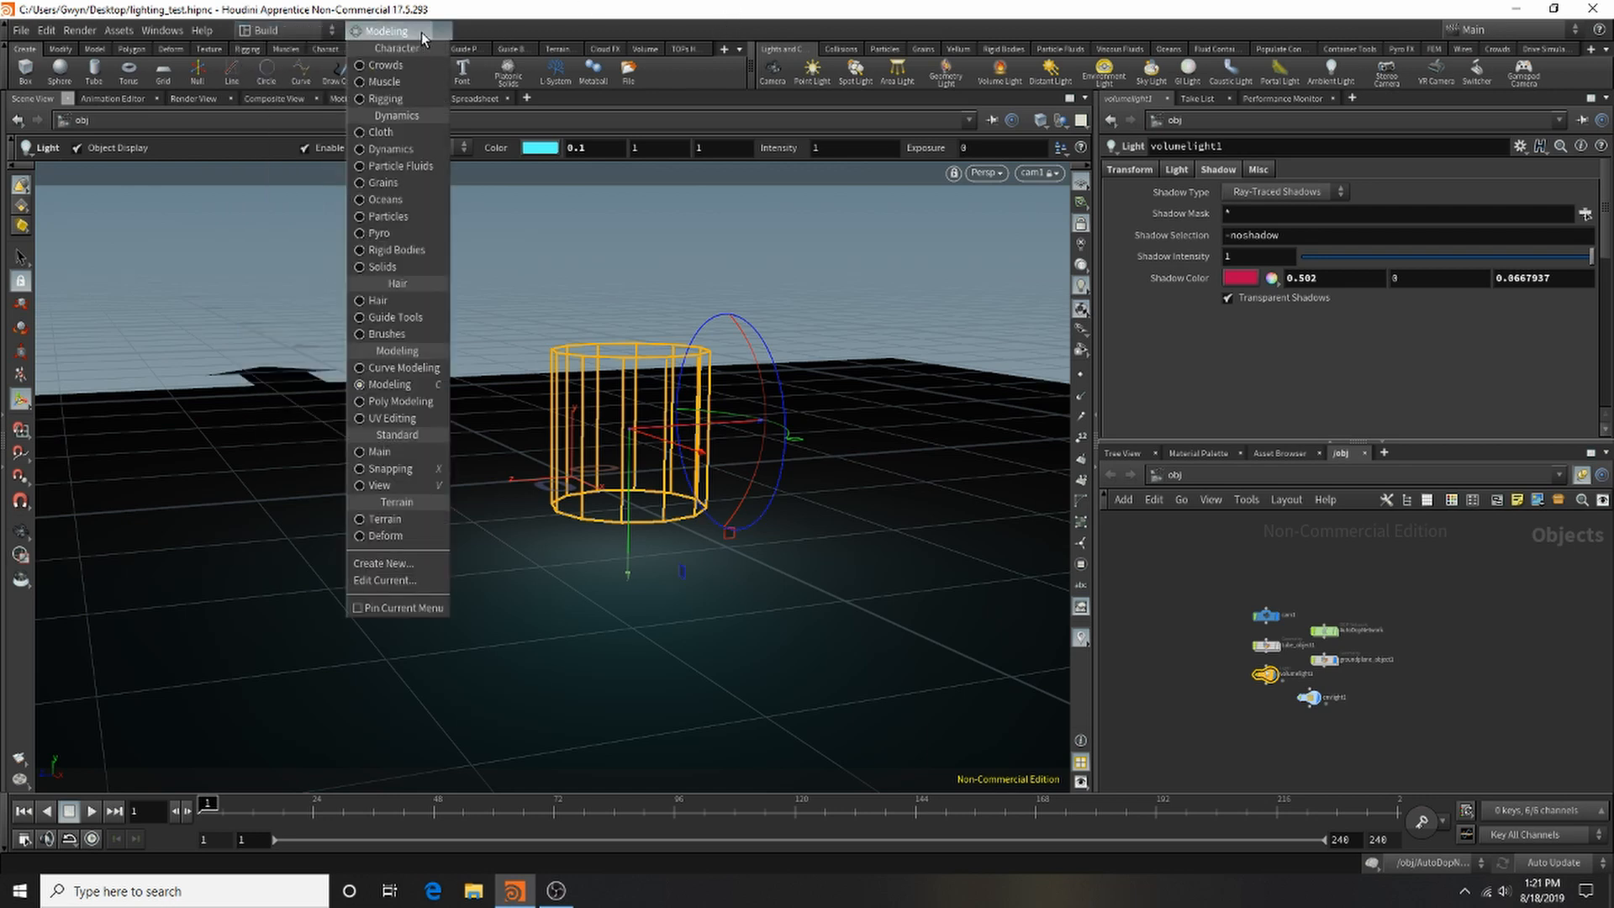
{"action": "left_click", "coordinate": [322, 33]}
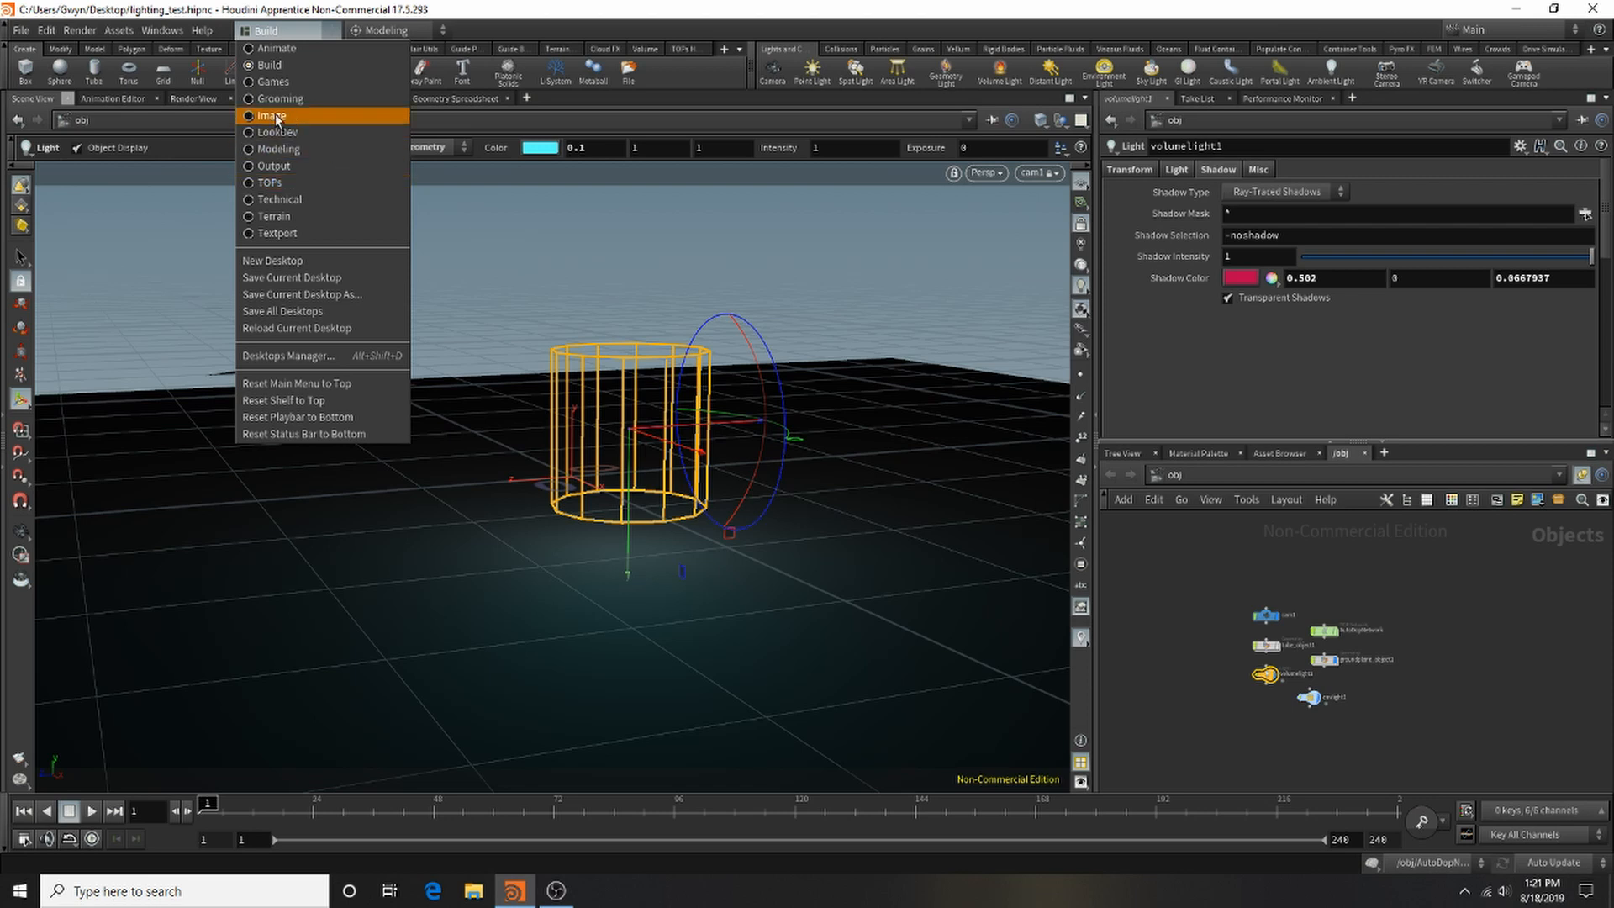
{"action": "left_click", "coordinate": [300, 64]}
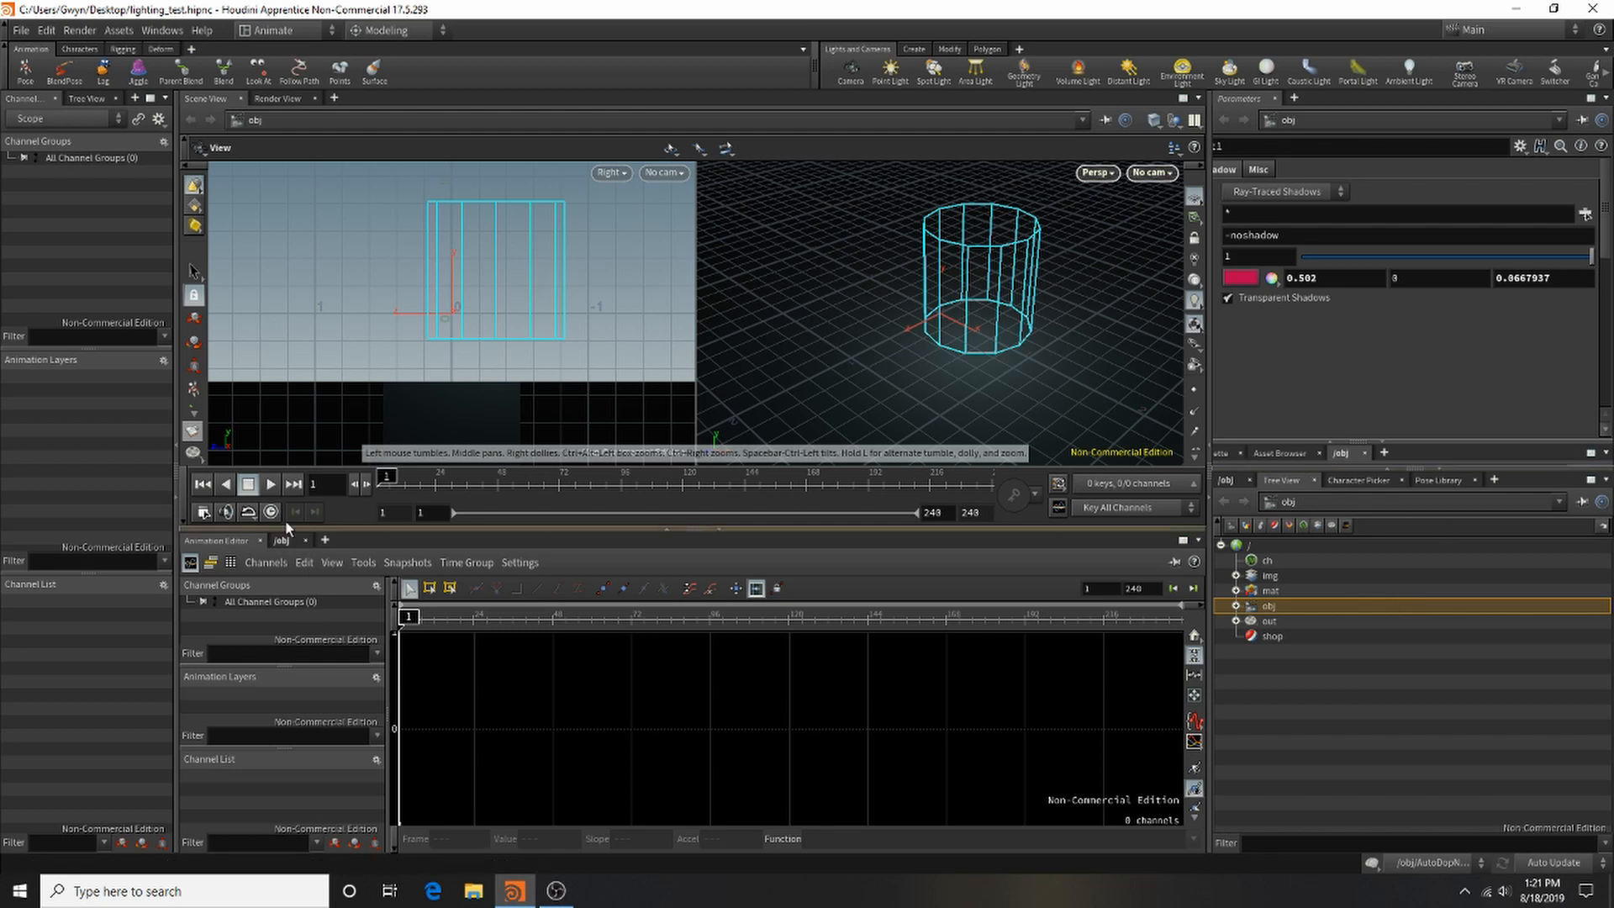
Step: Scrub the animation timeline back to frame 3 and try out the empty Animation Editor graph
{"action": "left_click", "coordinate": [468, 484]}
{"action": "left_click_drag", "start_coordinate": [483, 487], "coordinate": [387, 484]}
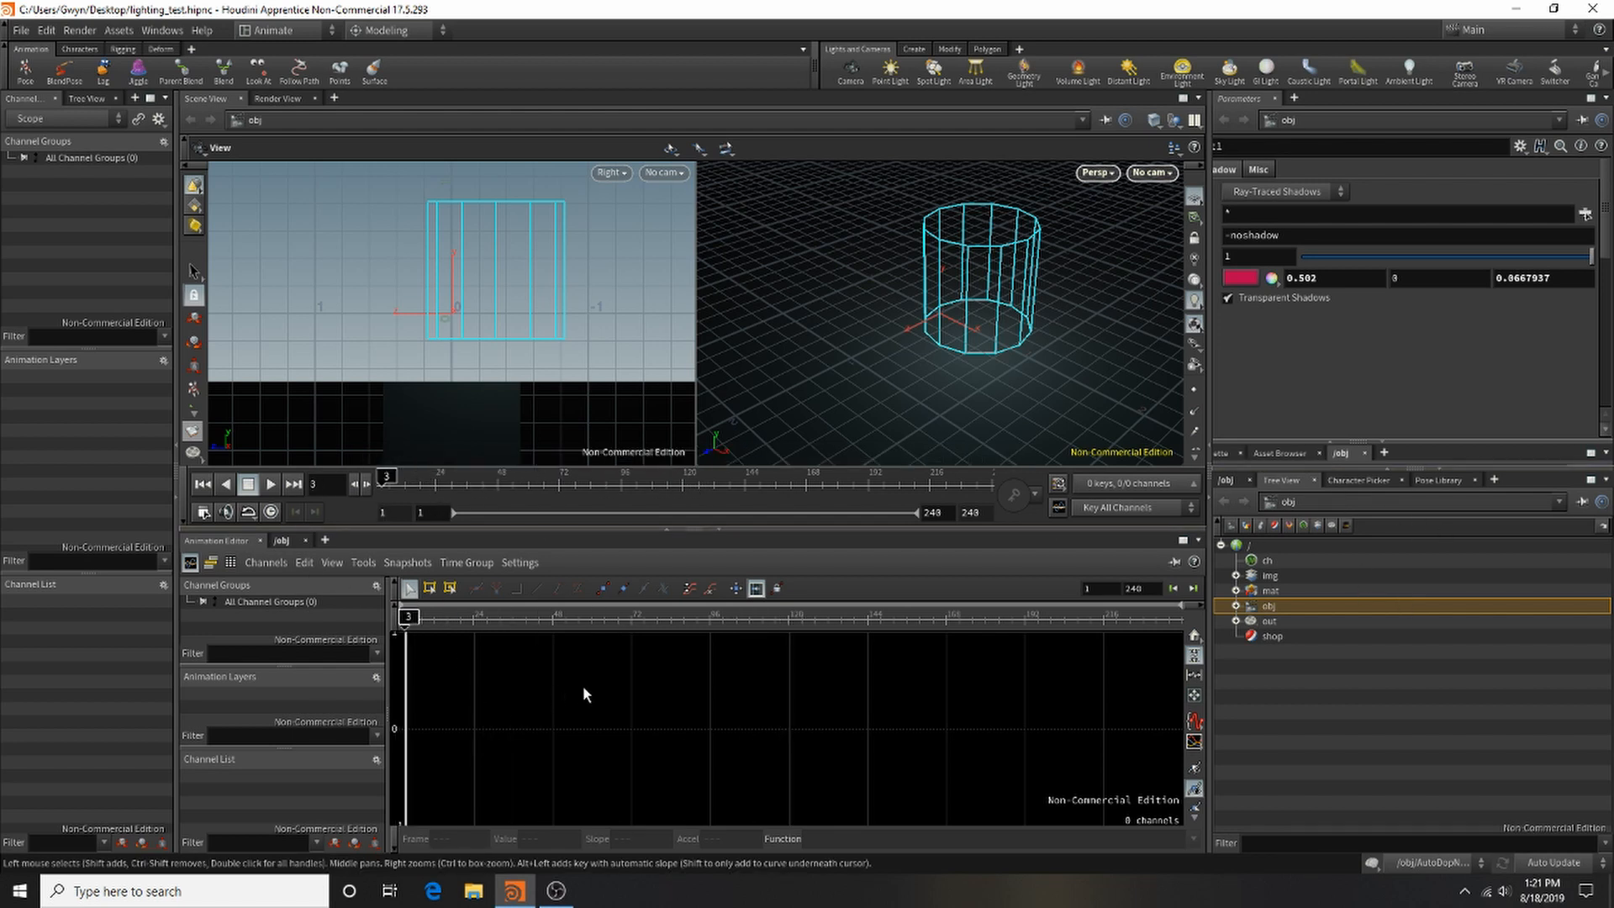
{"action": "left_click_drag", "start_coordinate": [704, 641], "coordinate": [713, 646]}
{"action": "left_click_drag", "start_coordinate": [886, 641], "coordinate": [845, 700]}
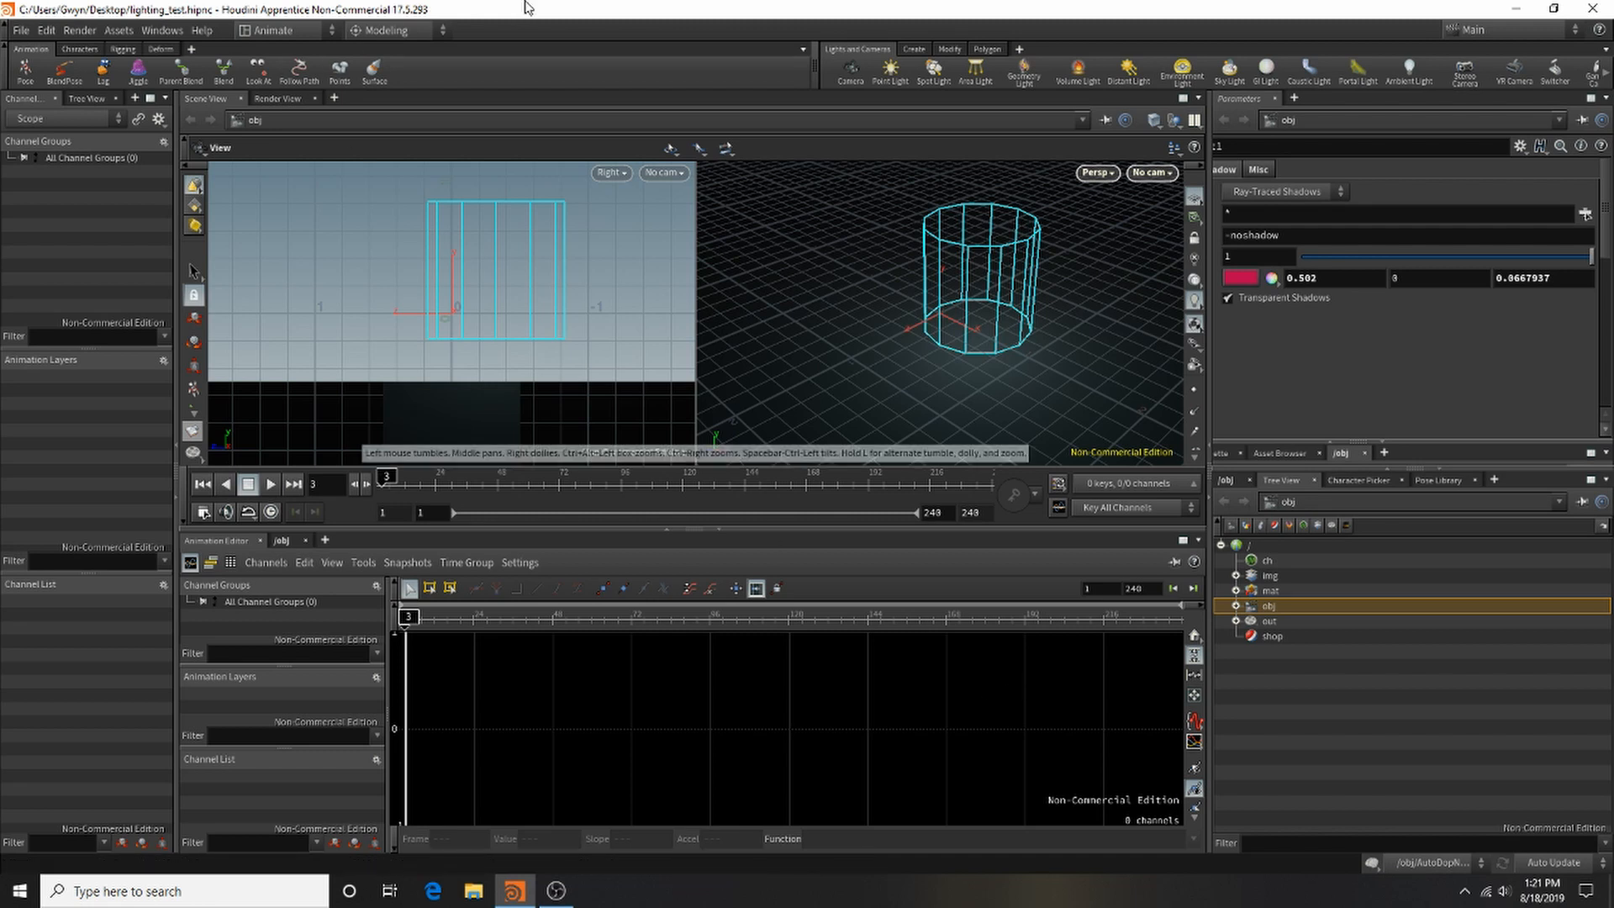
Step: Switch the desktop to Games and on to Grooming to view both layouts
{"action": "left_click", "coordinate": [286, 31]}
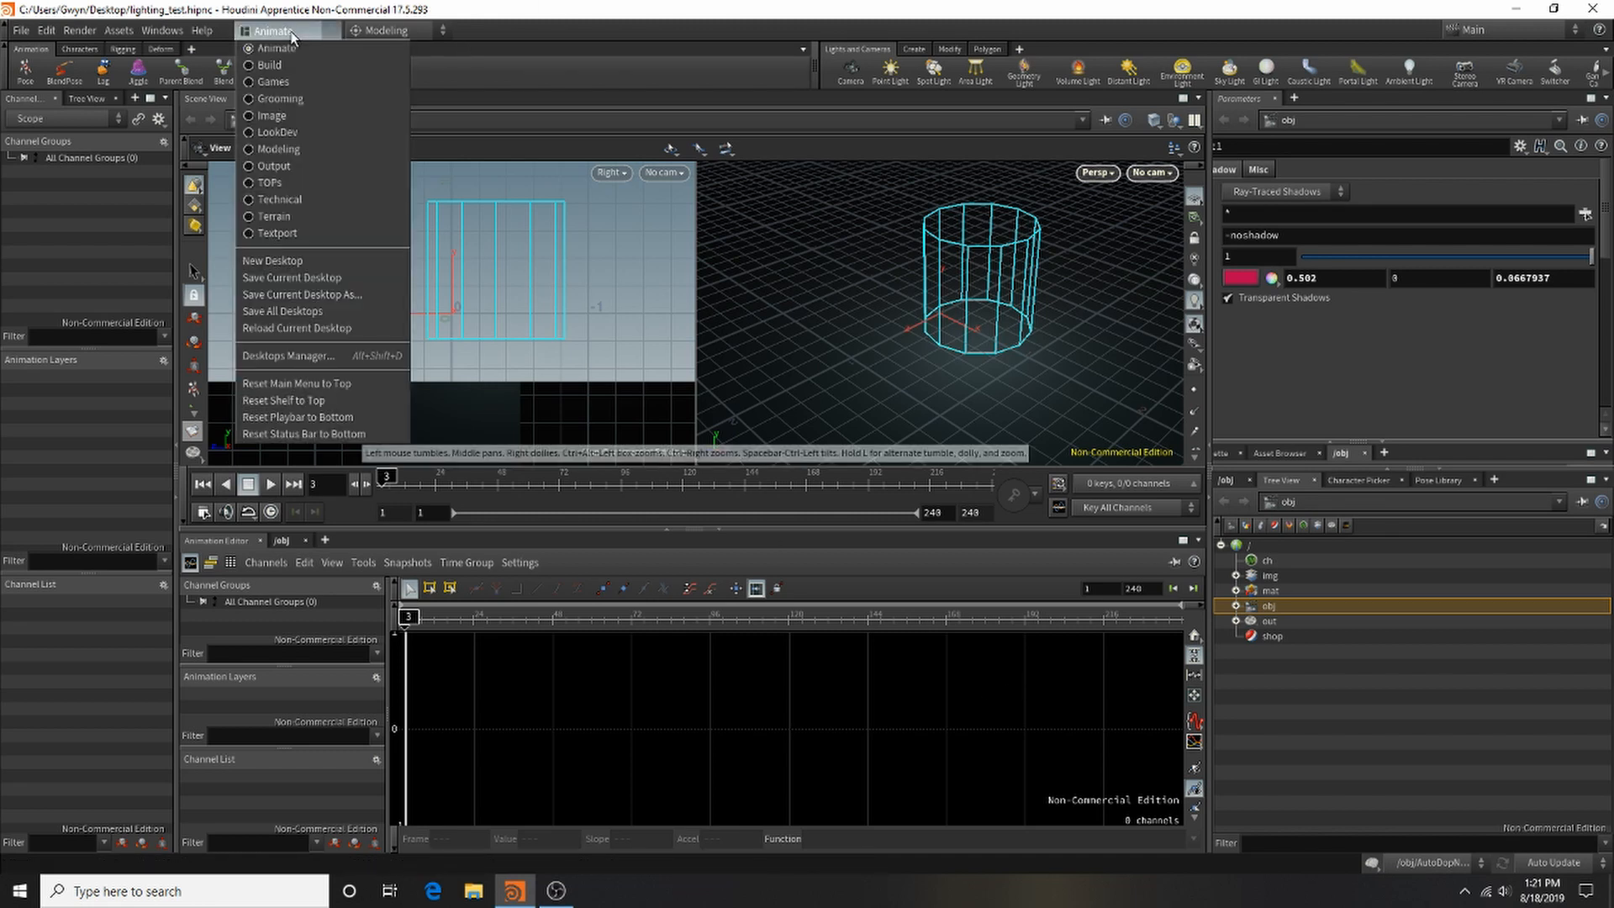
{"action": "left_click", "coordinate": [277, 78]}
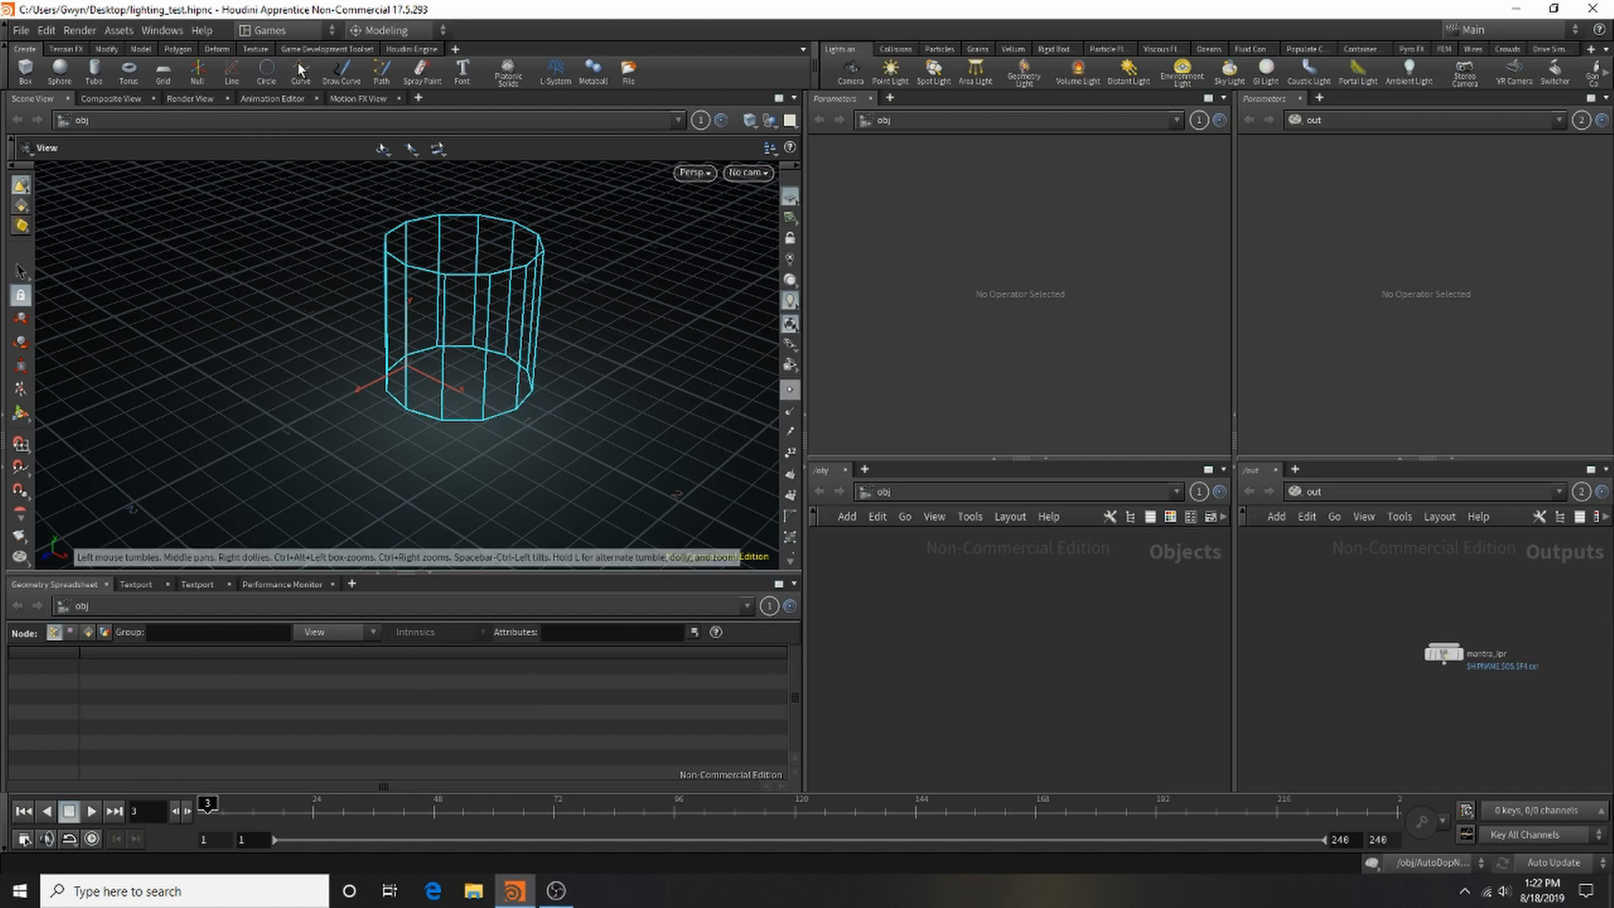
{"action": "left_click", "coordinate": [285, 29]}
{"action": "left_click", "coordinate": [305, 105]}
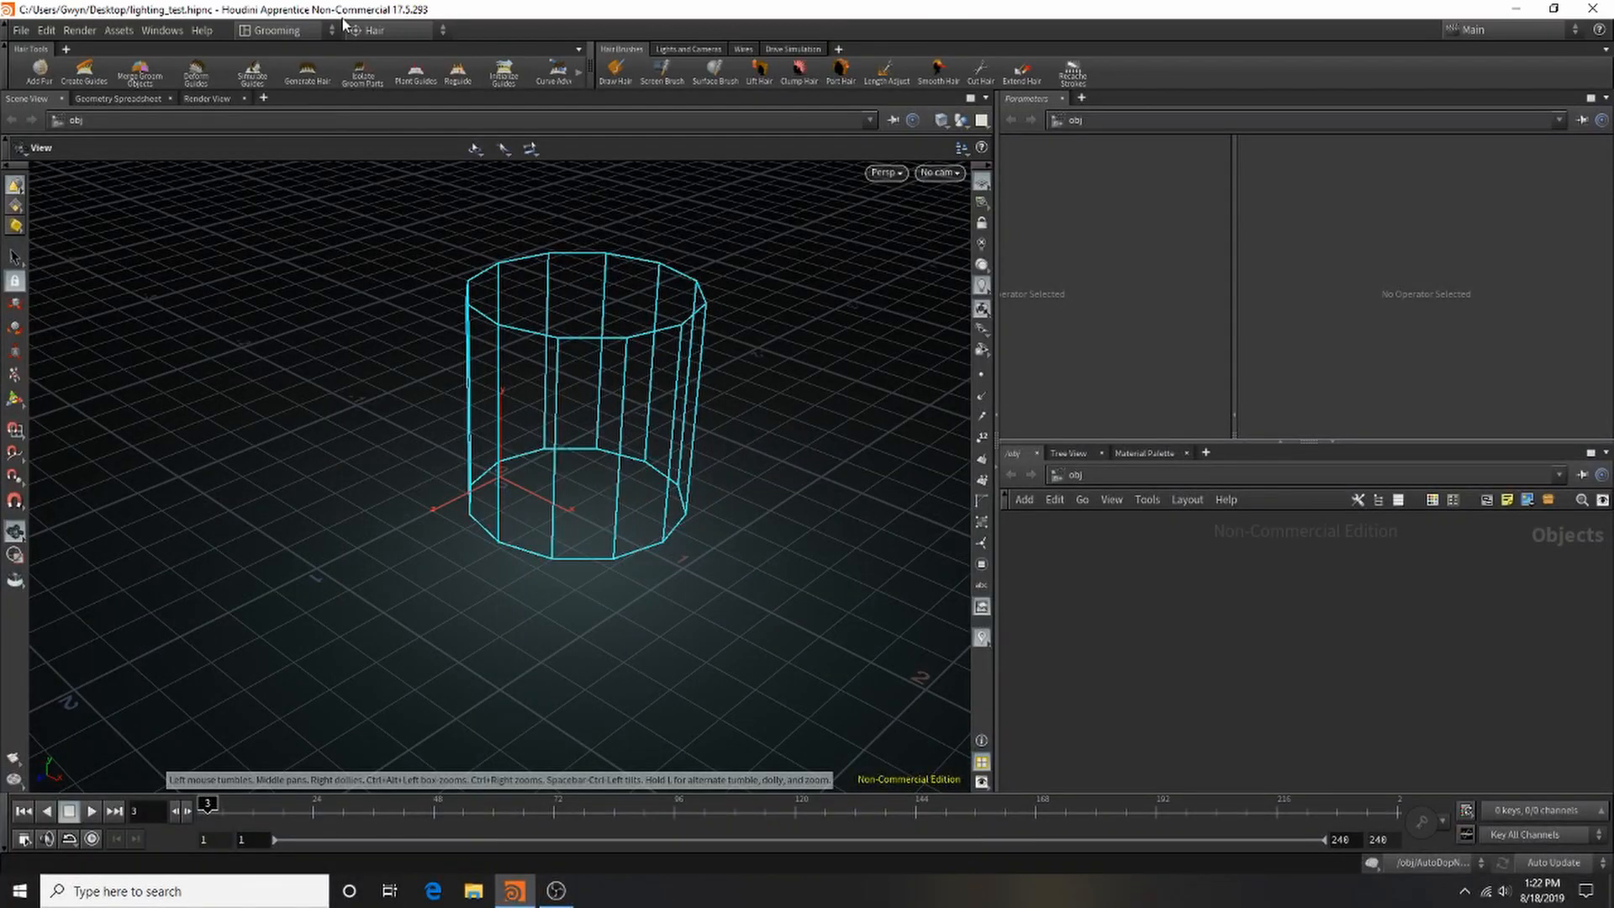
Step: Switch to the Image desktop and reposition the comp1 node in the compositing network
{"action": "left_click", "coordinate": [294, 30]}
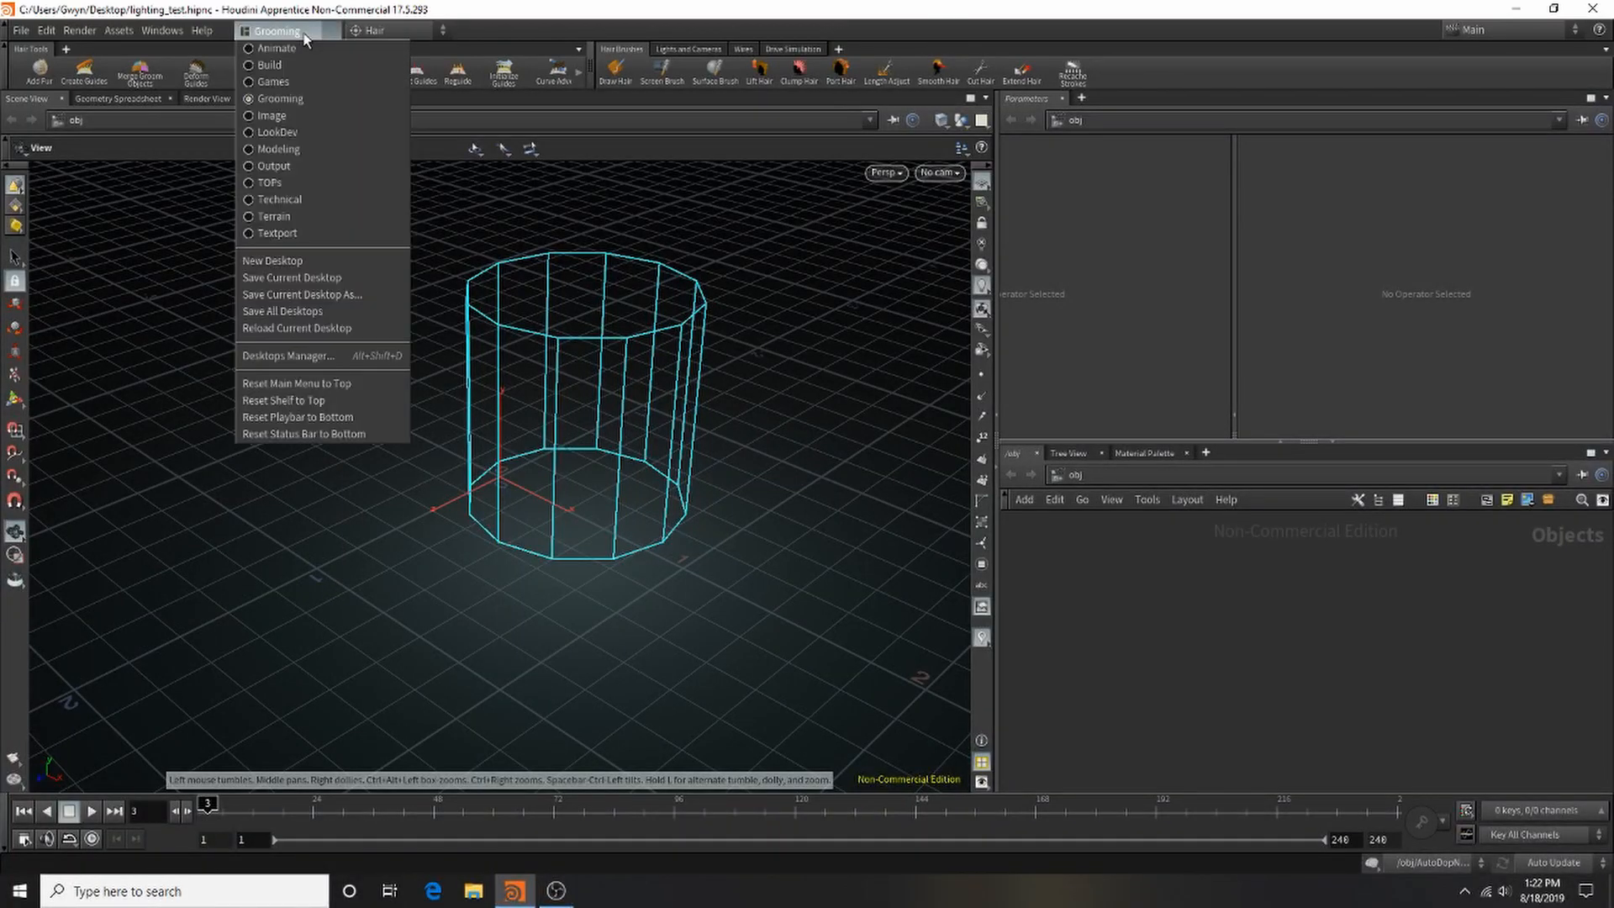
{"action": "left_click", "coordinate": [295, 128]}
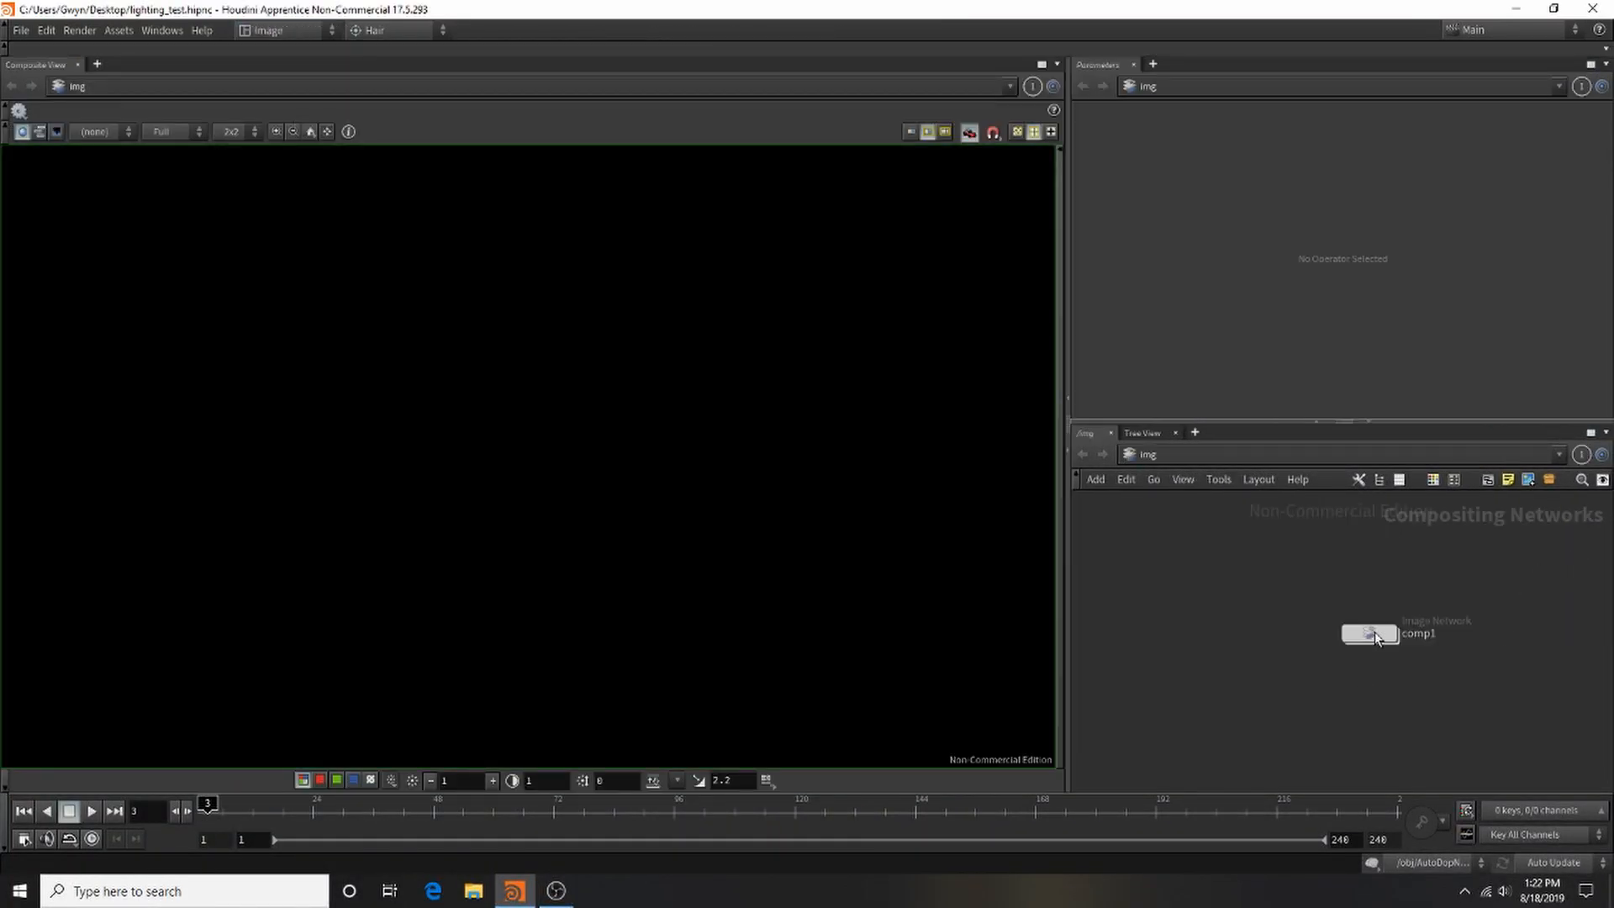
{"action": "left_click_drag", "start_coordinate": [1376, 637], "coordinate": [1271, 581]}
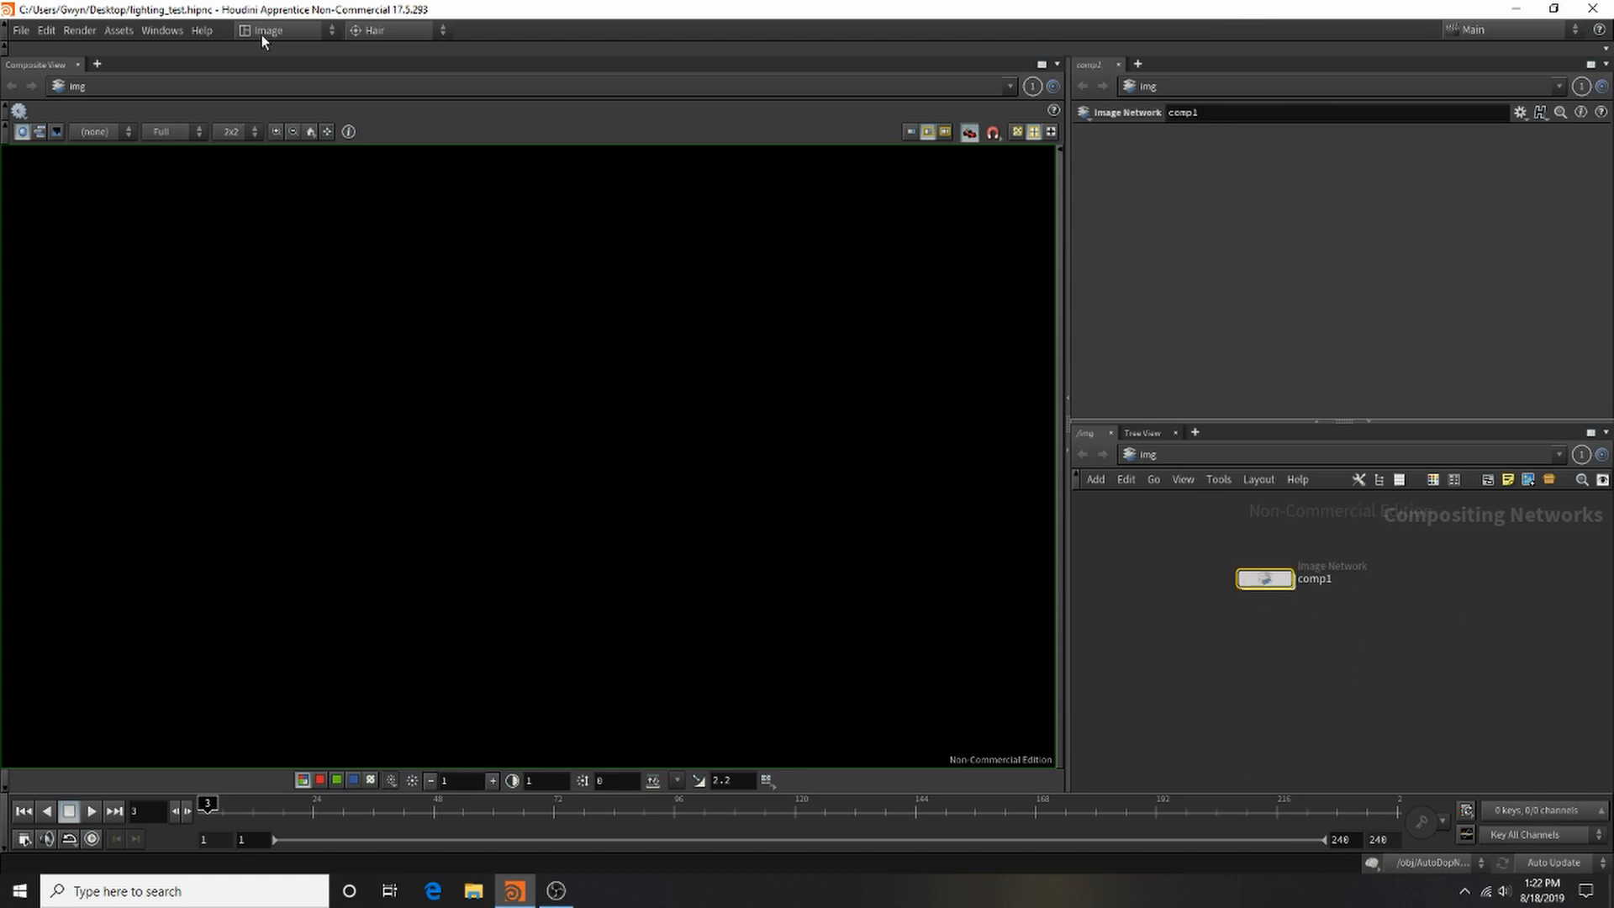
Step: Switch to the LookDev desktop and examine the obj entry in Material Style Sheets and the /mat network nodes
{"action": "left_click", "coordinate": [297, 35]}
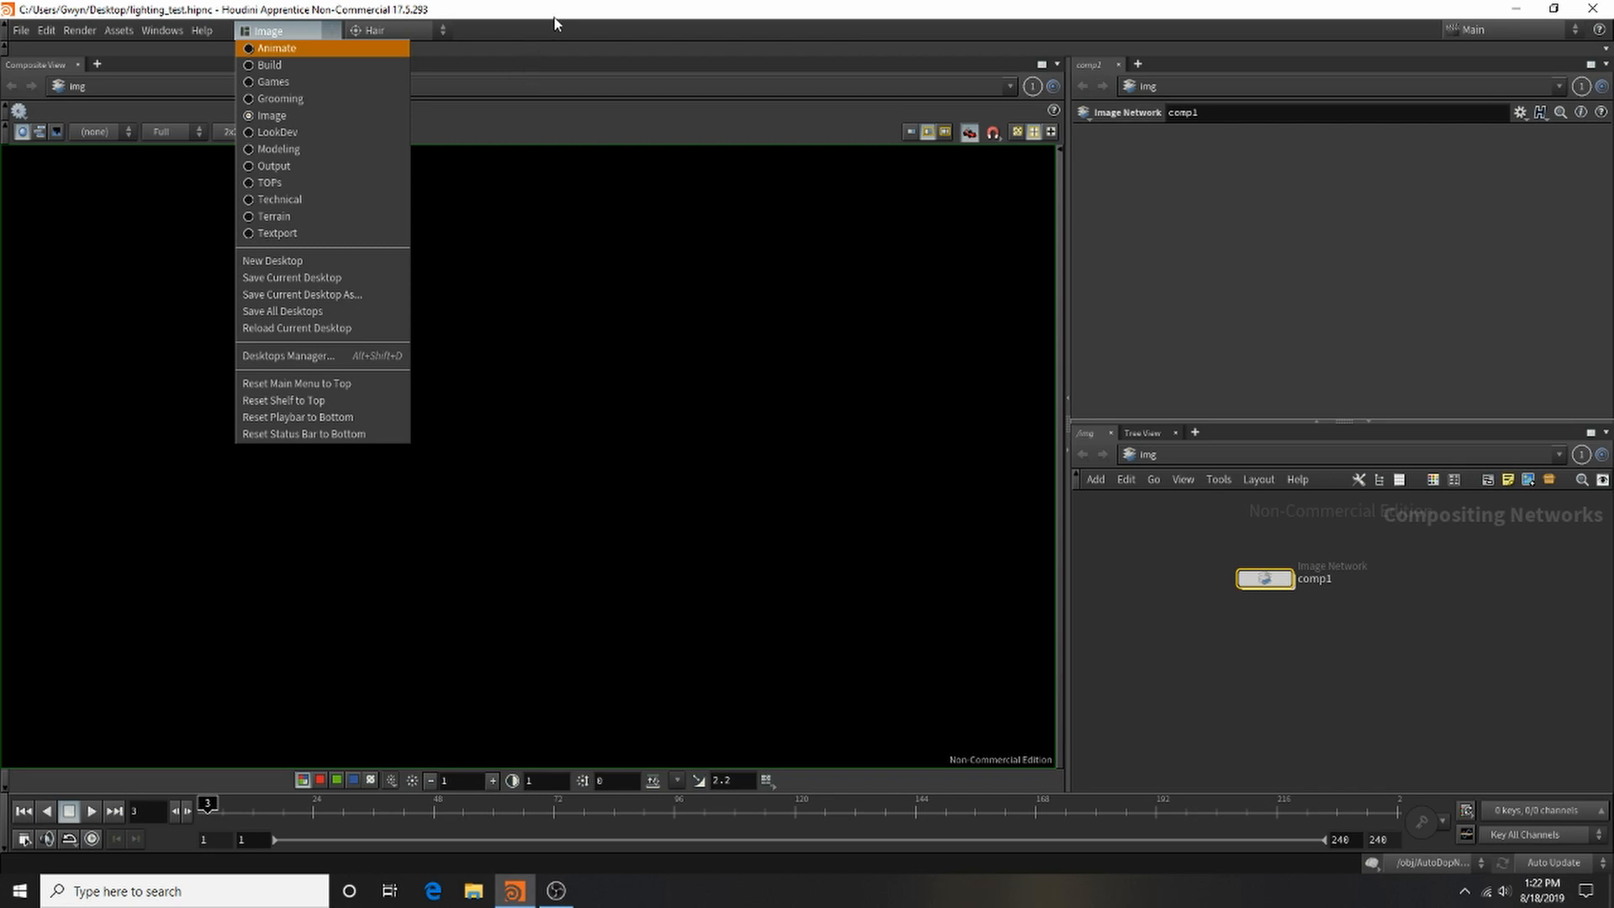
{"action": "left_click", "coordinate": [314, 134]}
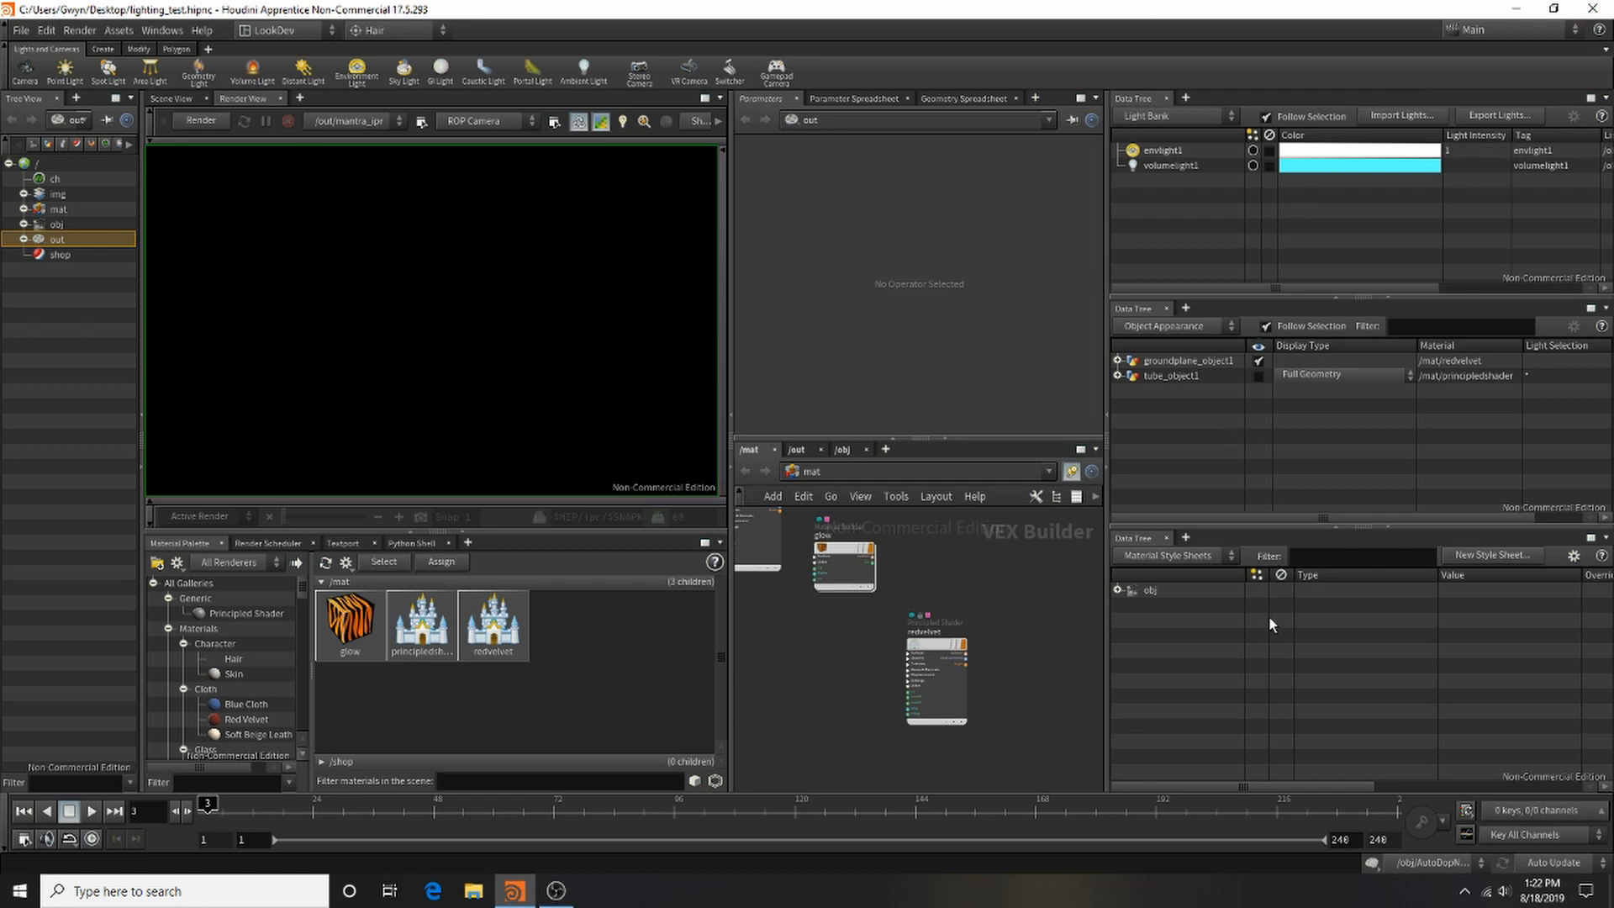
{"action": "left_click", "coordinate": [1117, 590]}
{"action": "left_click", "coordinate": [1119, 589]}
{"action": "scroll", "coordinate": [886, 603], "scroll_direction": "down", "scroll_amount": 5}
{"action": "scroll", "coordinate": [815, 555], "scroll_direction": "up", "scroll_amount": 5}
{"action": "scroll", "coordinate": [847, 542], "scroll_direction": "down", "scroll_amount": 3}
{"action": "scroll", "coordinate": [849, 548], "scroll_direction": "up", "scroll_amount": 3}
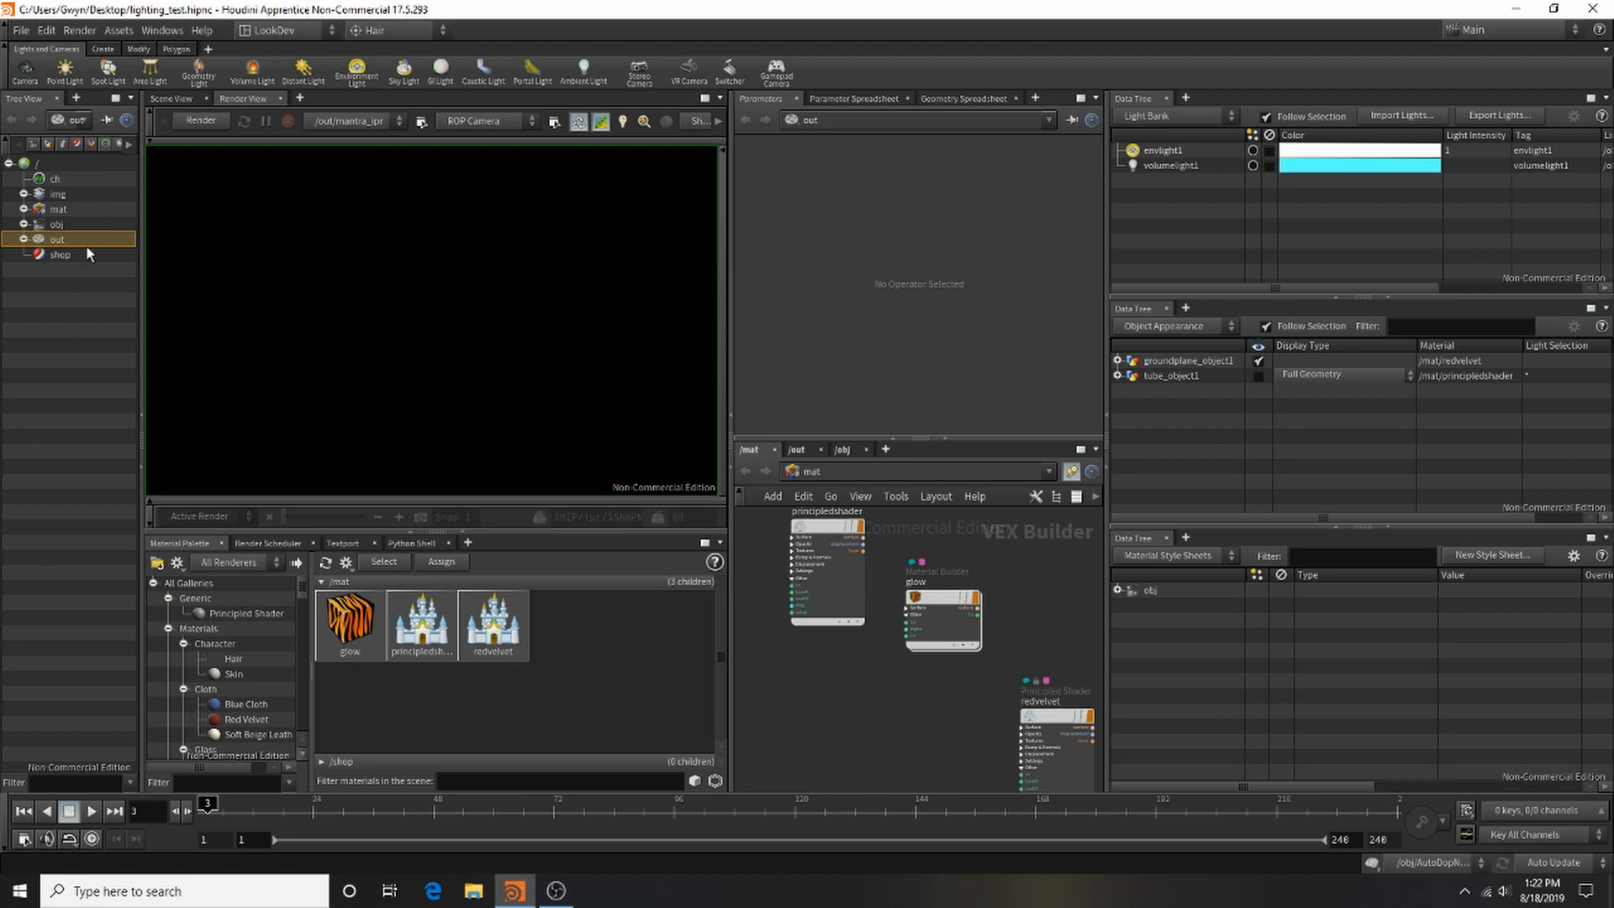
Step: Expand and collapse the out, mat and img branches of the scene tree to inspect their contents
{"action": "left_click", "coordinate": [24, 240]}
{"action": "left_click", "coordinate": [23, 240]}
{"action": "left_click", "coordinate": [23, 209]}
{"action": "left_click", "coordinate": [23, 209]}
{"action": "left_click", "coordinate": [23, 194]}
{"action": "left_click", "coordinate": [24, 195]}
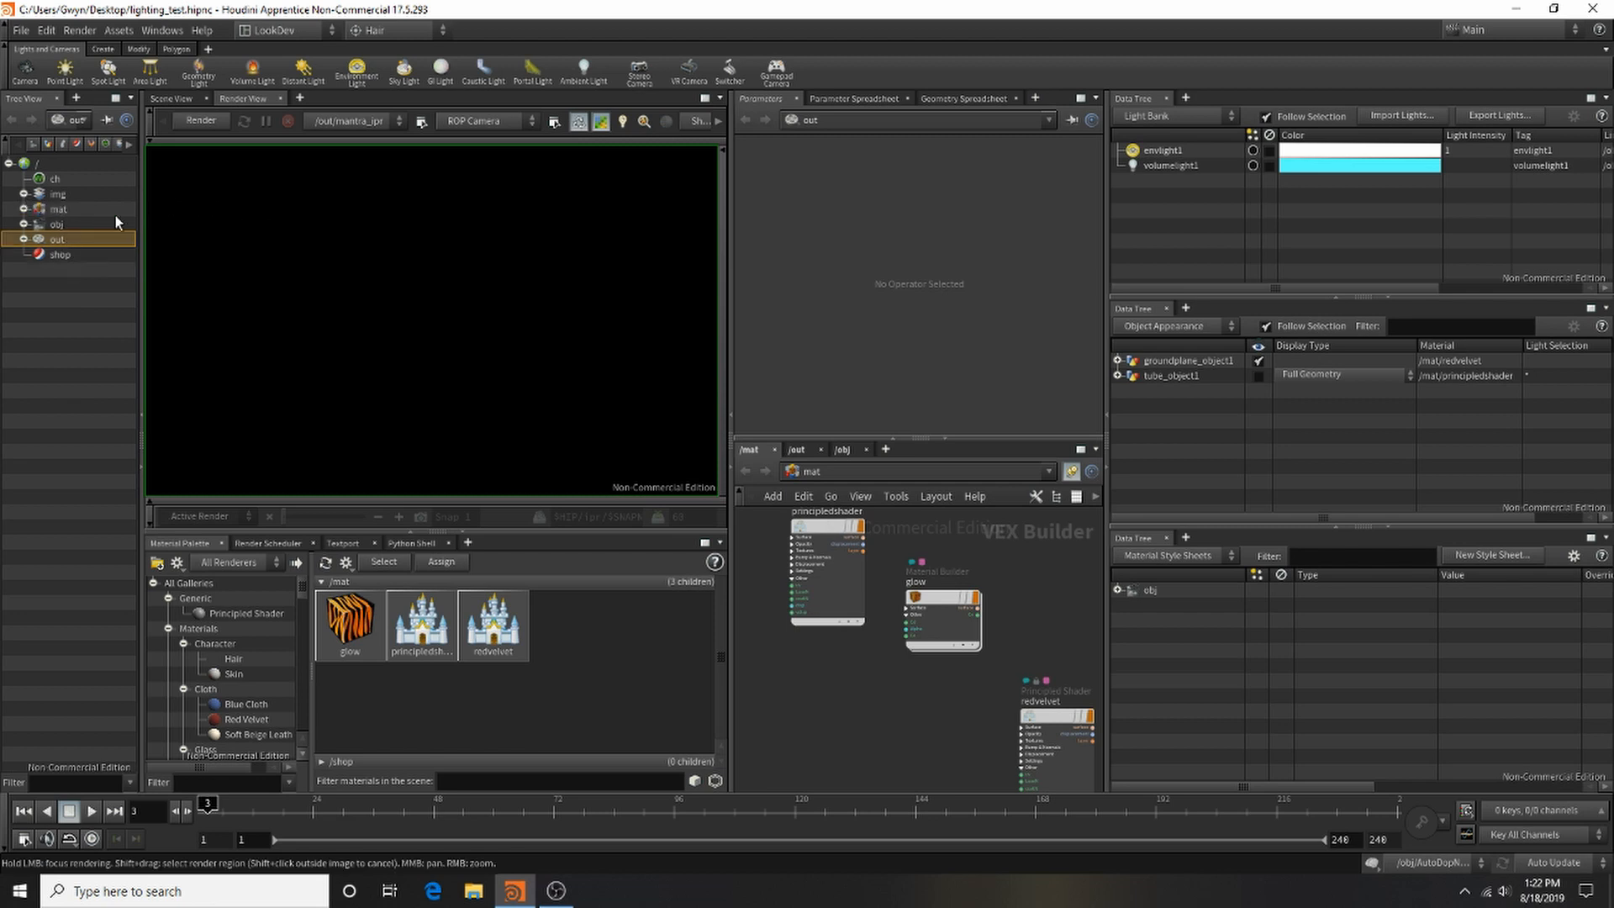
Step: Switch the desktop from LookDev to Modeling and view its layout
{"action": "left_click", "coordinate": [320, 29]}
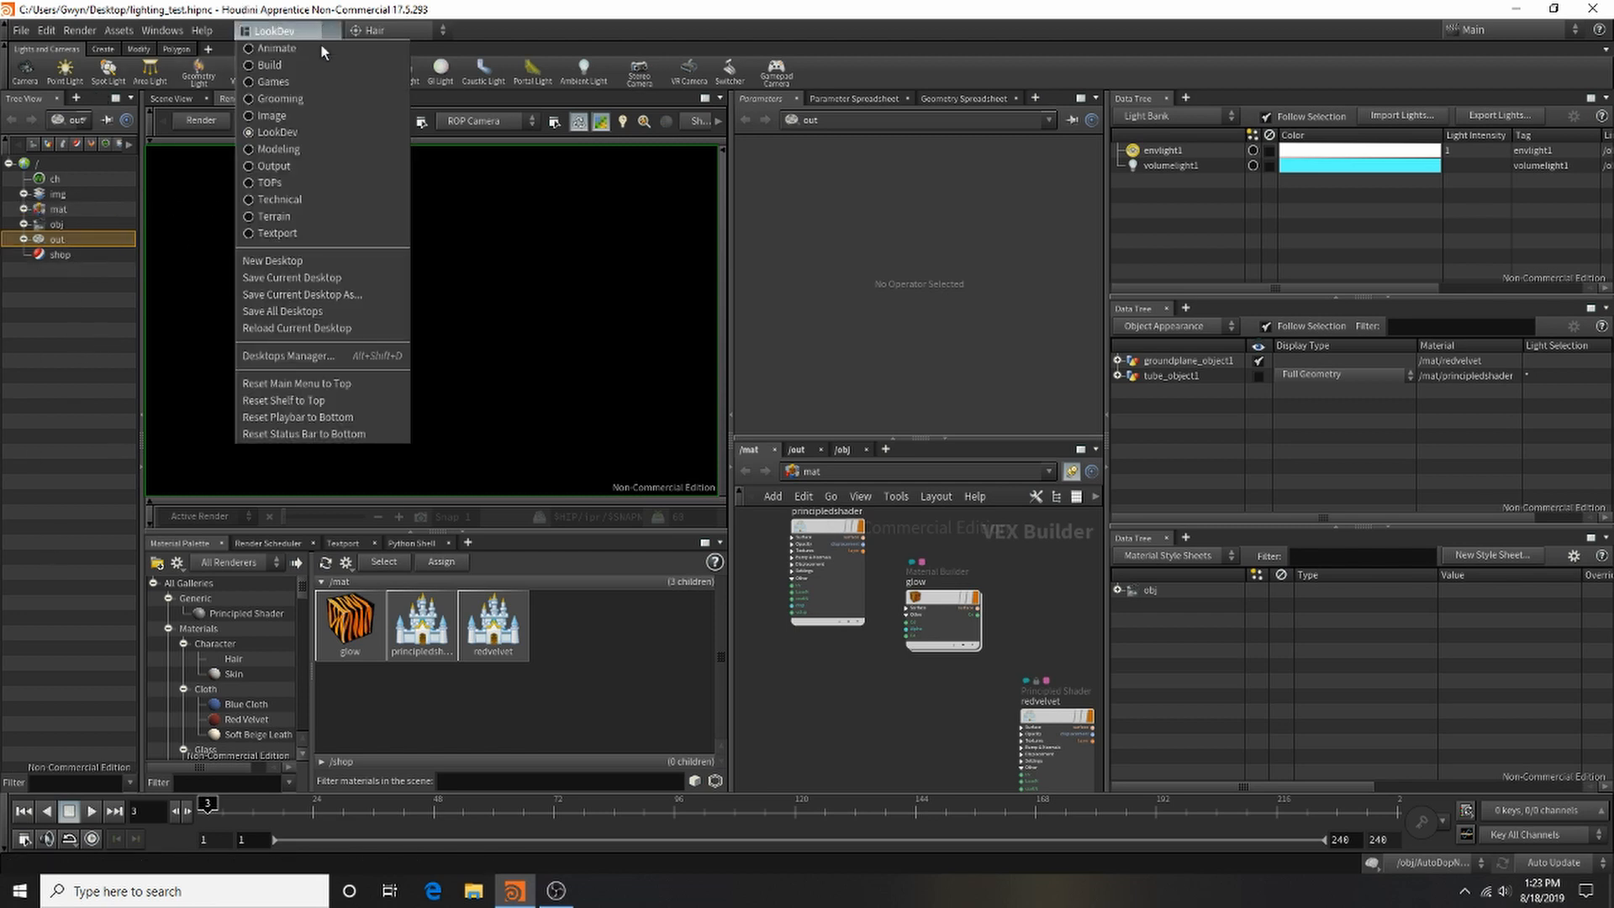
{"action": "left_click", "coordinate": [292, 144]}
{"action": "left_click", "coordinate": [296, 30]}
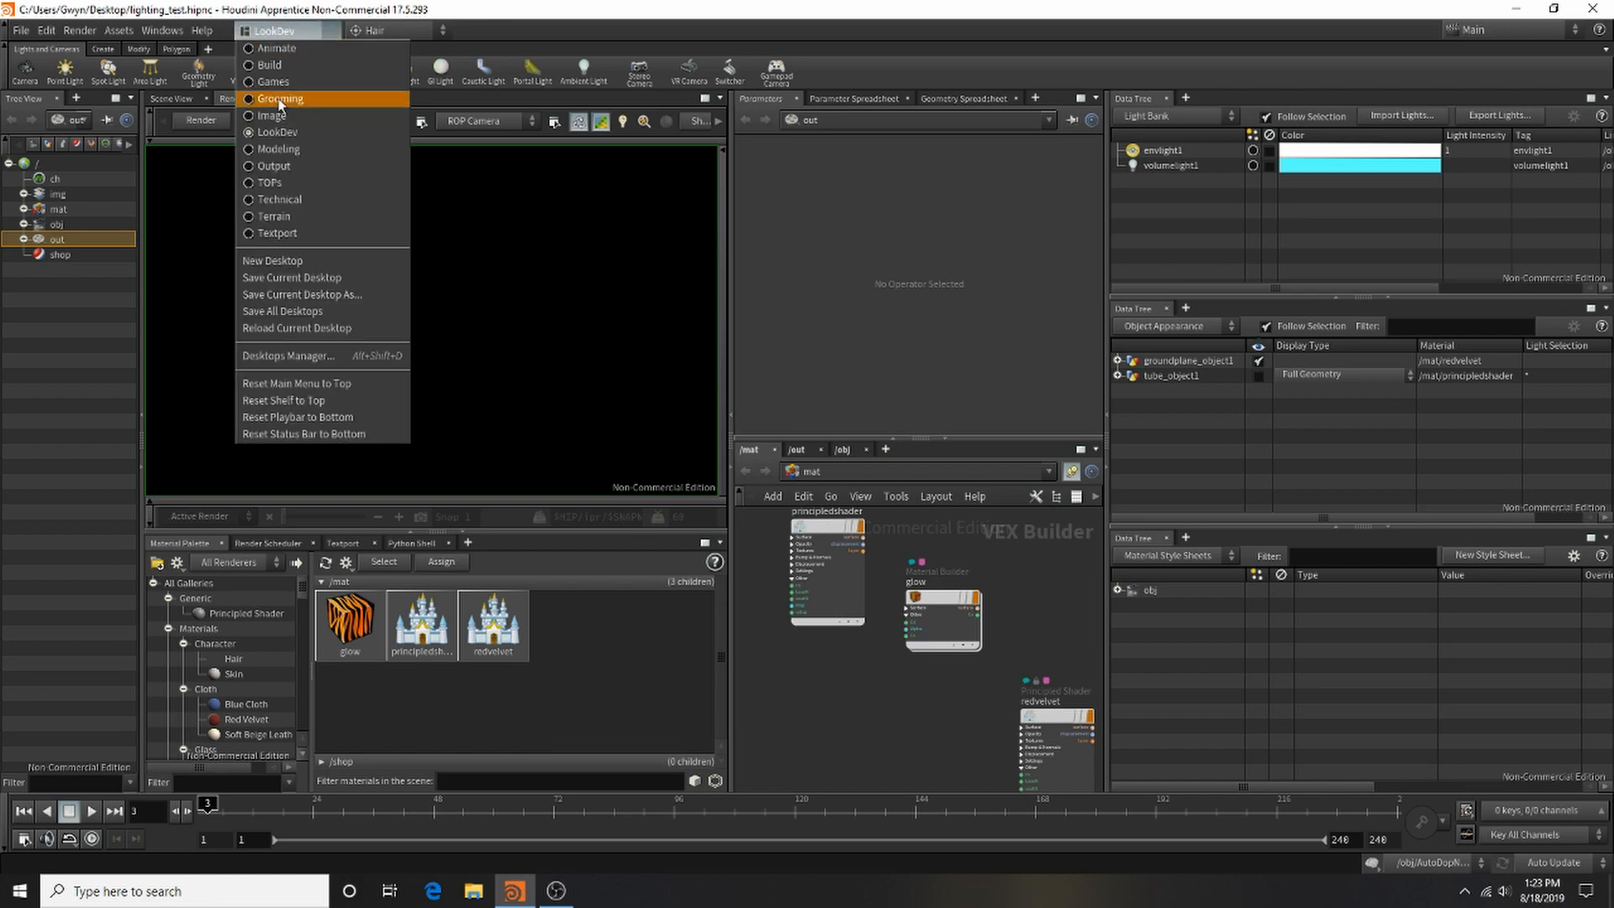
{"action": "left_click", "coordinate": [264, 154]}
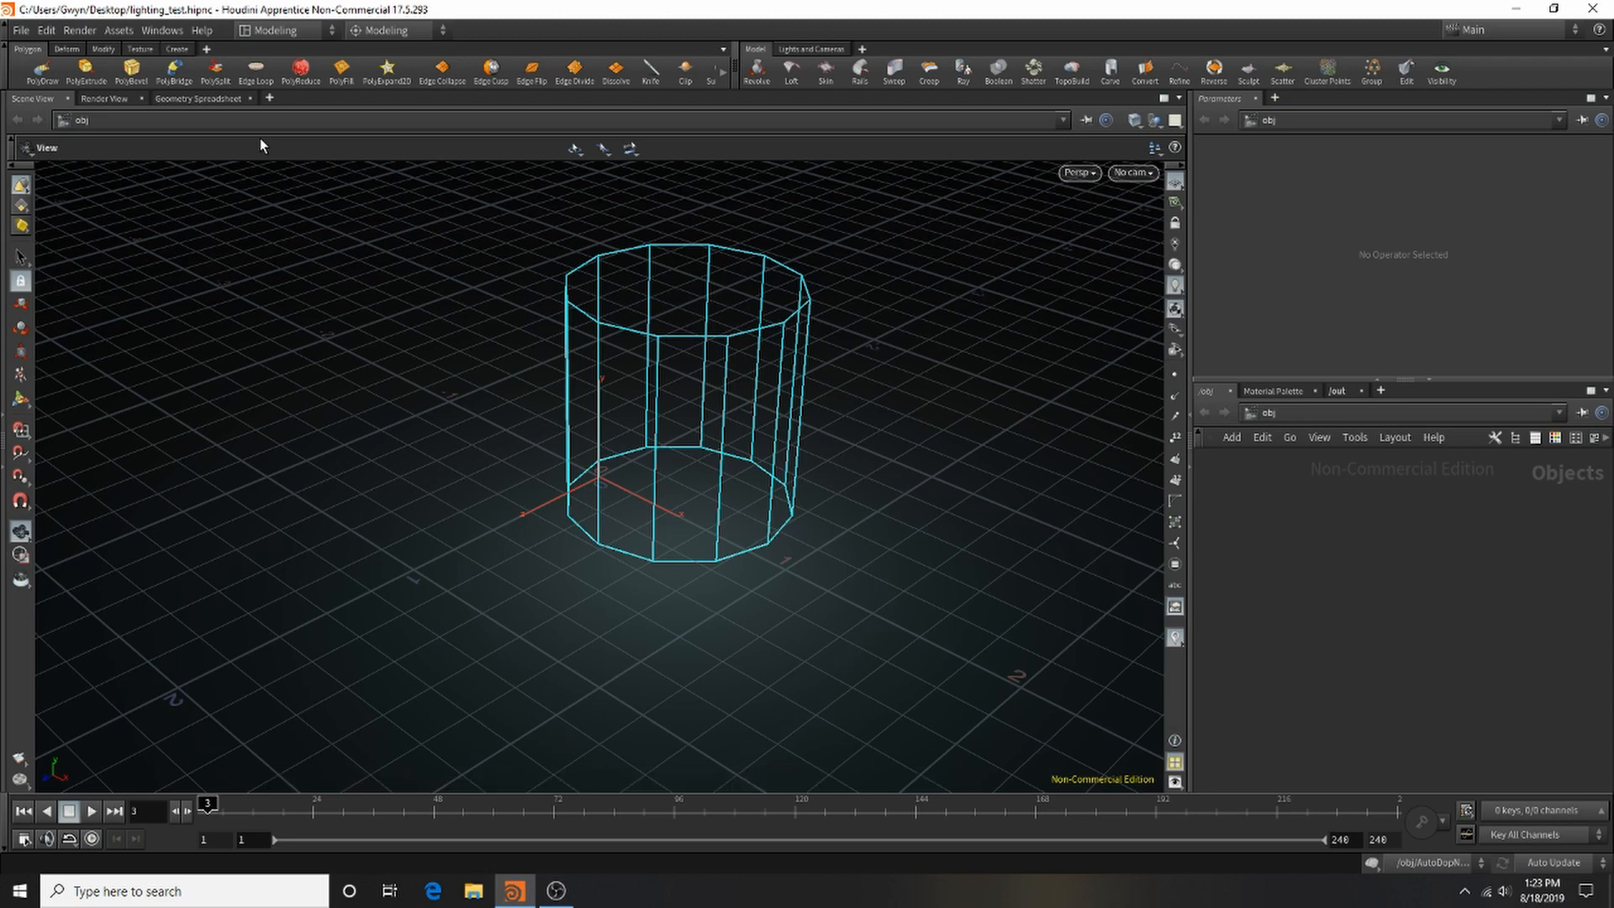
{"action": "left_click", "coordinate": [257, 31]}
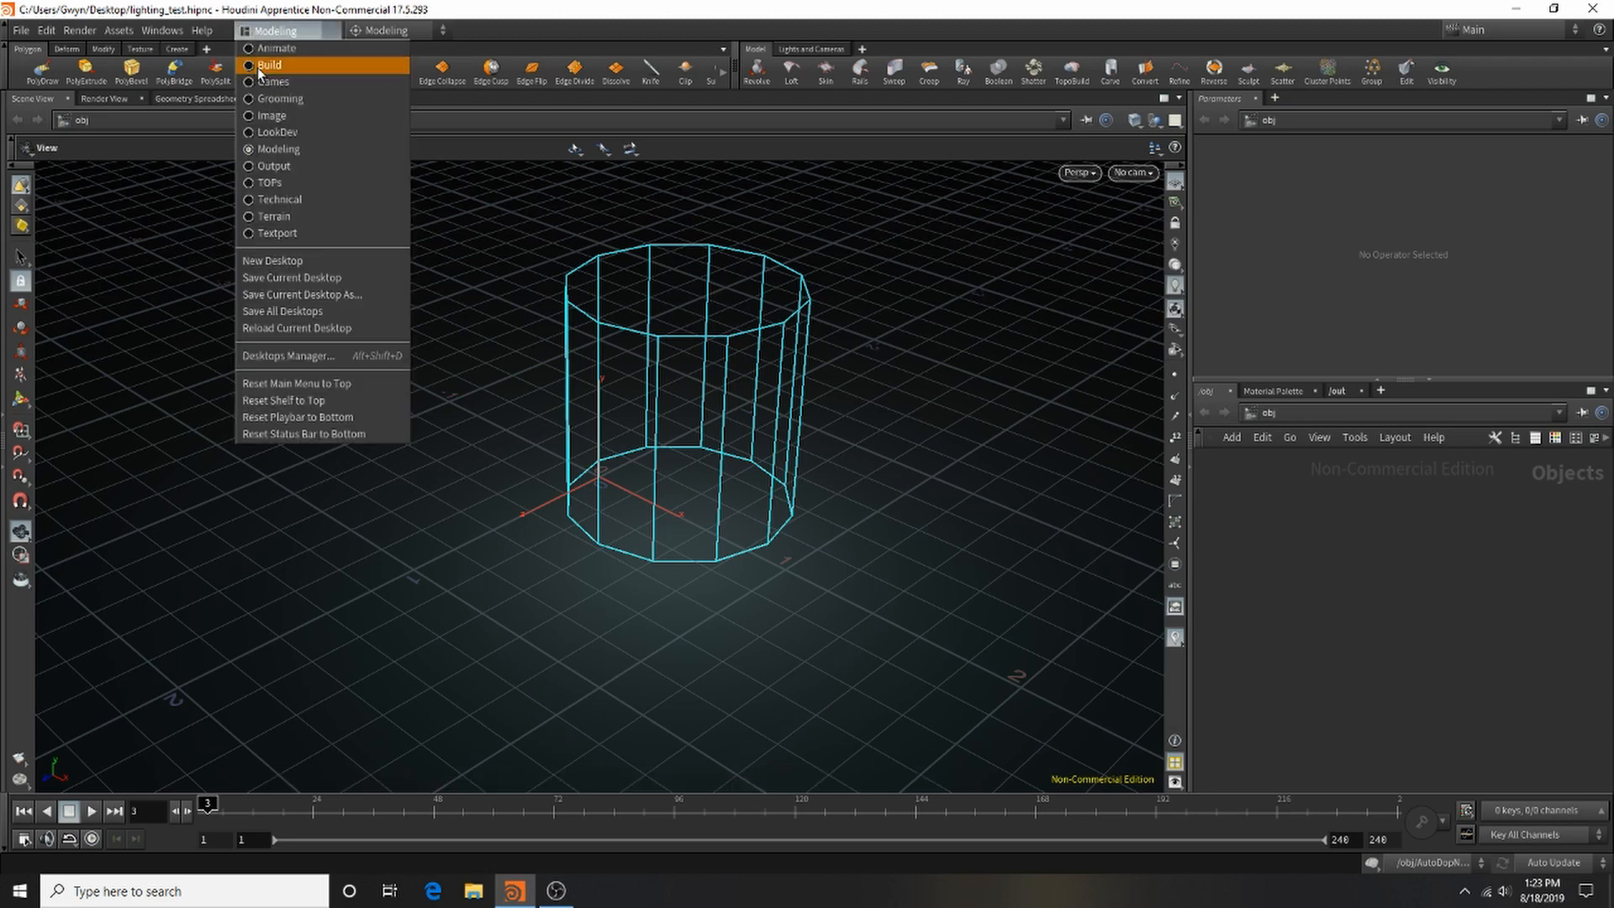
{"action": "left_click", "coordinate": [1077, 28]}
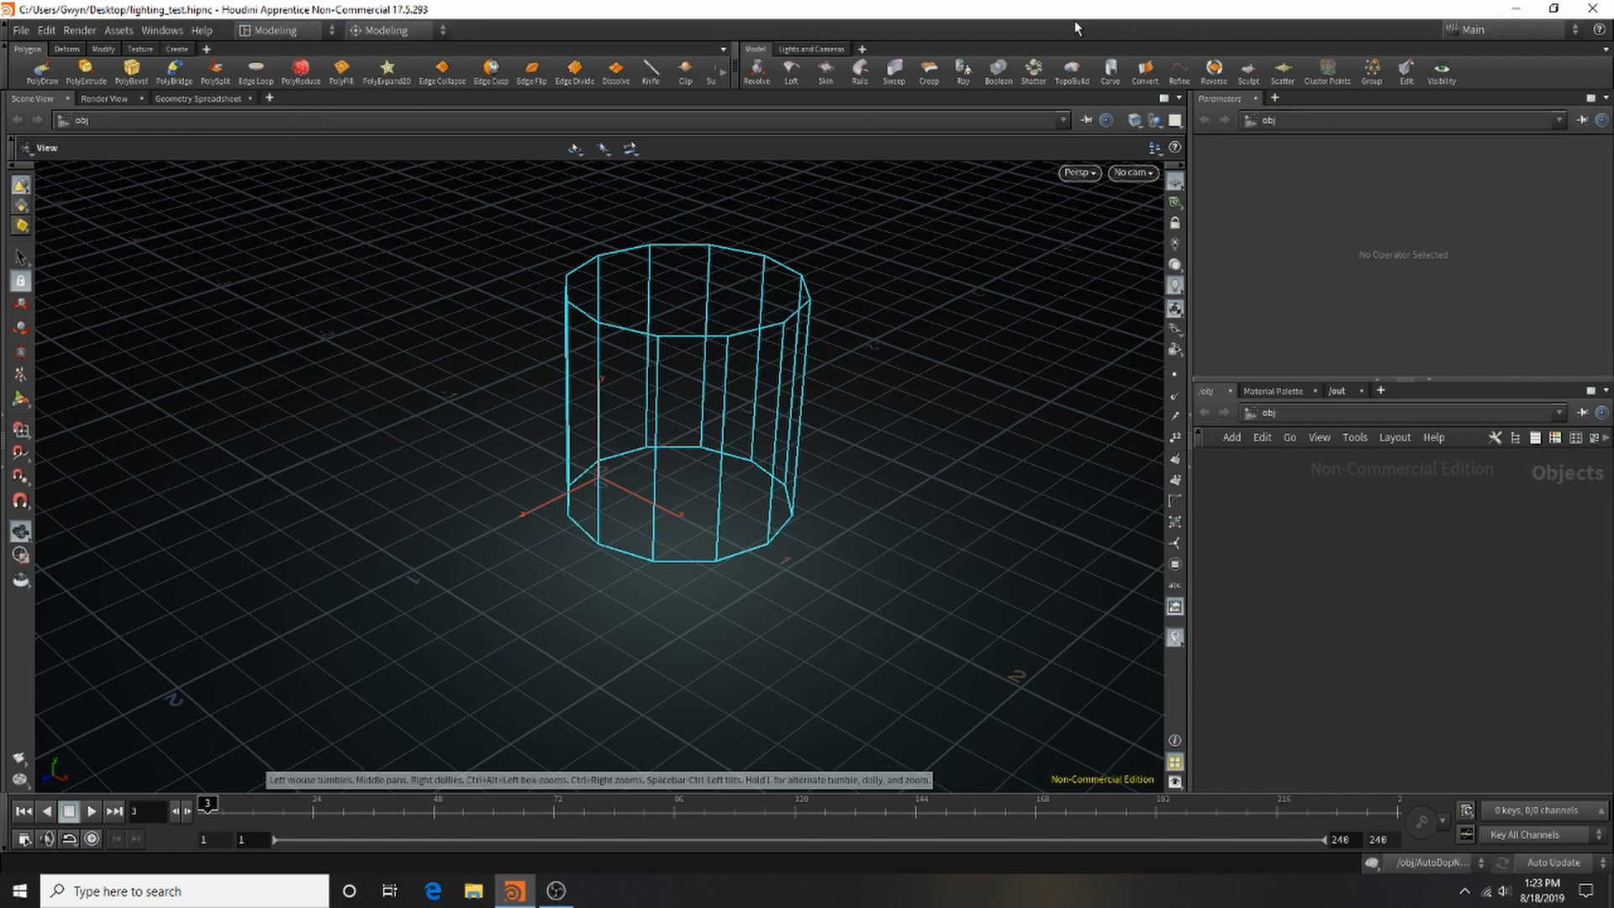
Step: View the Output desktop layout, followed by the TOPs desktop layout
{"action": "left_click", "coordinate": [260, 31]}
{"action": "left_click", "coordinate": [259, 31]}
{"action": "left_click", "coordinate": [267, 33]}
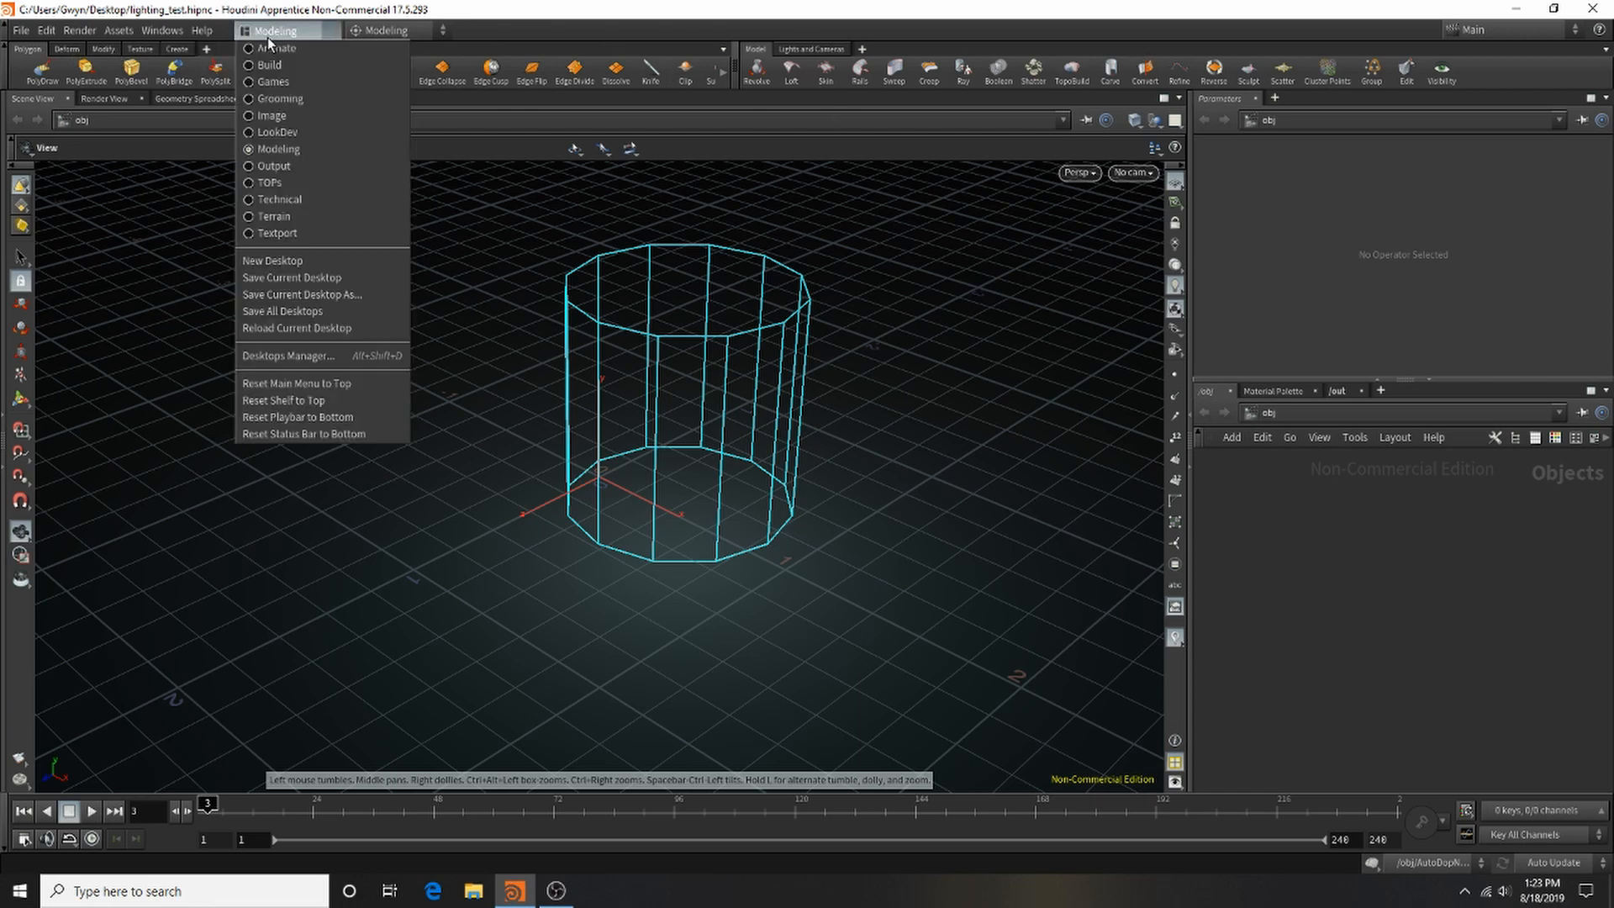
{"action": "left_click", "coordinate": [291, 166]}
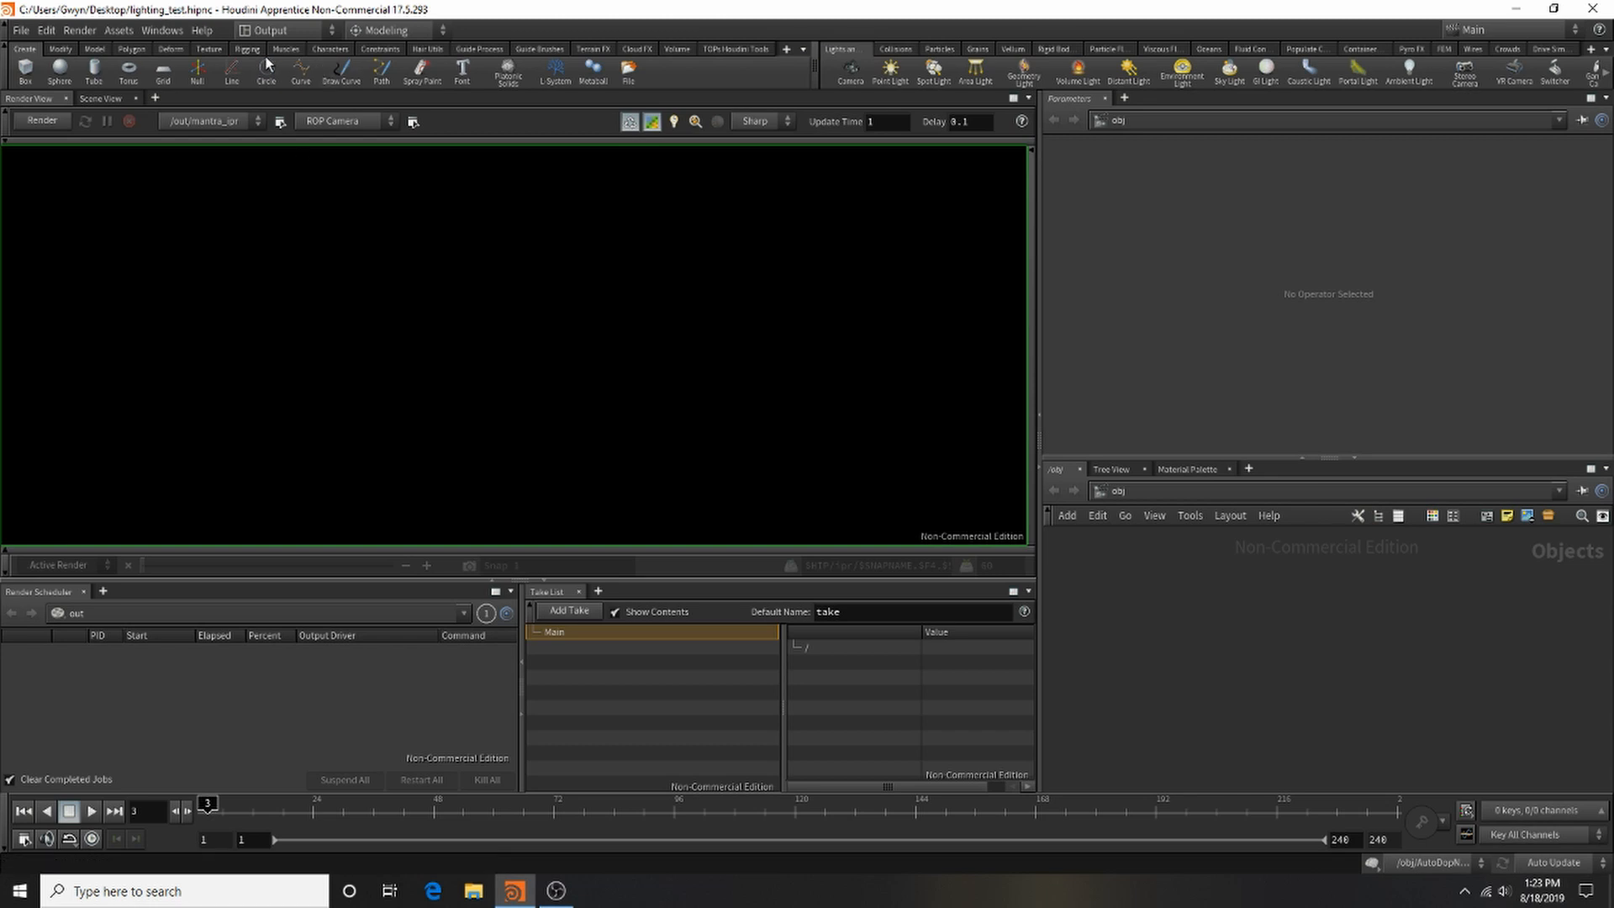
{"action": "left_click", "coordinate": [269, 37]}
{"action": "left_click", "coordinate": [286, 183]}
Step: View the Technical, Terrain and Textport desktop layouts in turn
{"action": "left_click", "coordinate": [316, 32]}
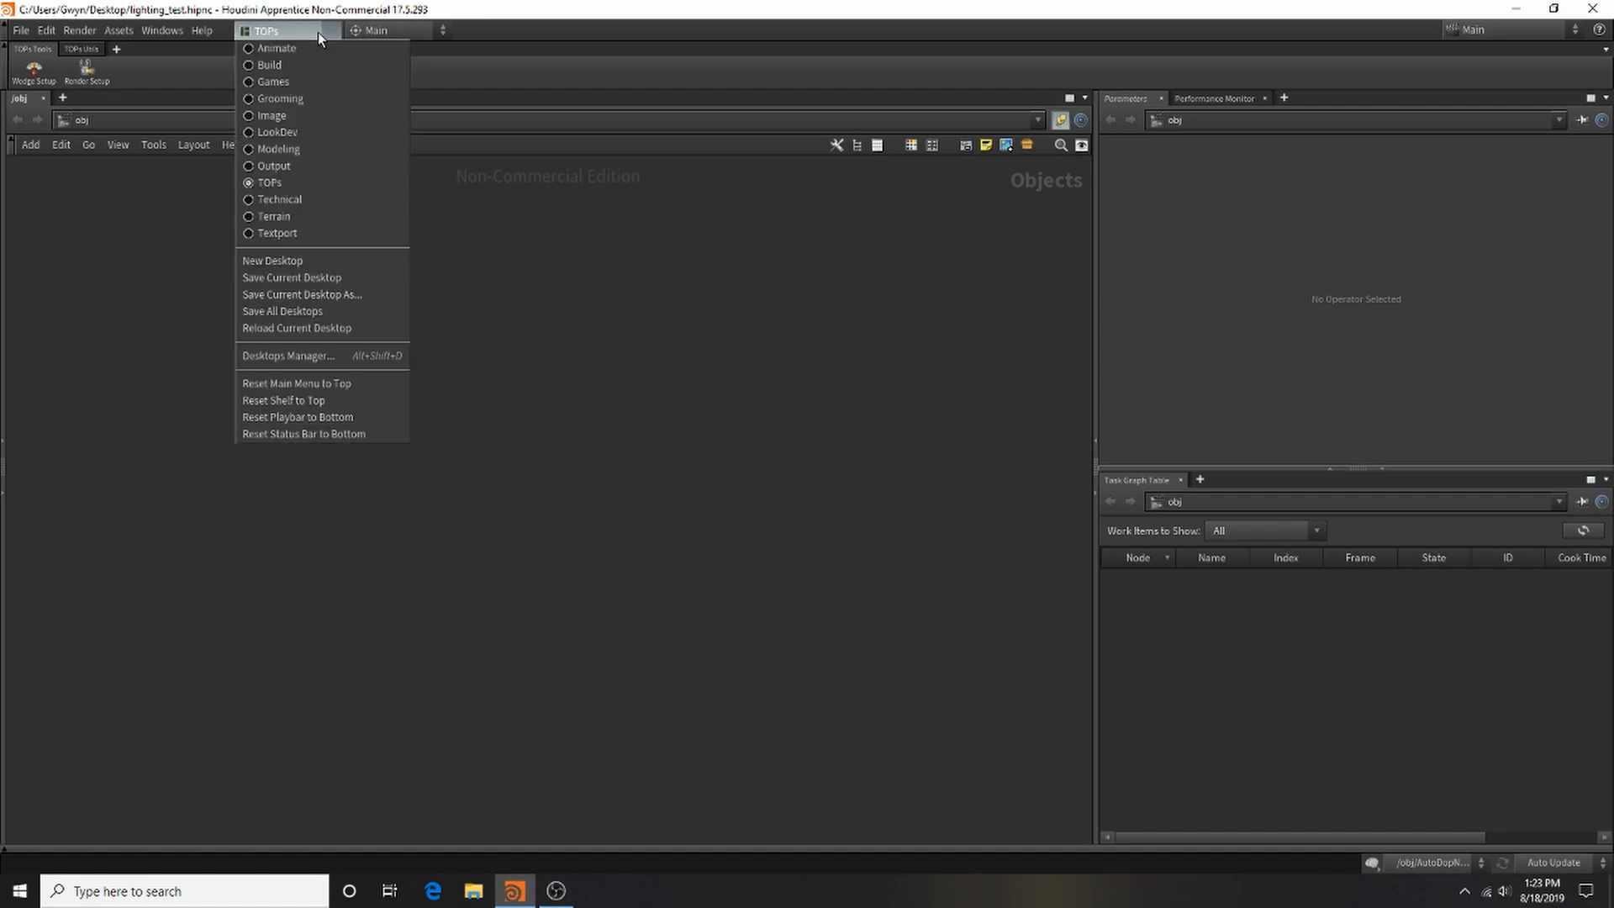
{"action": "left_click", "coordinate": [290, 200]}
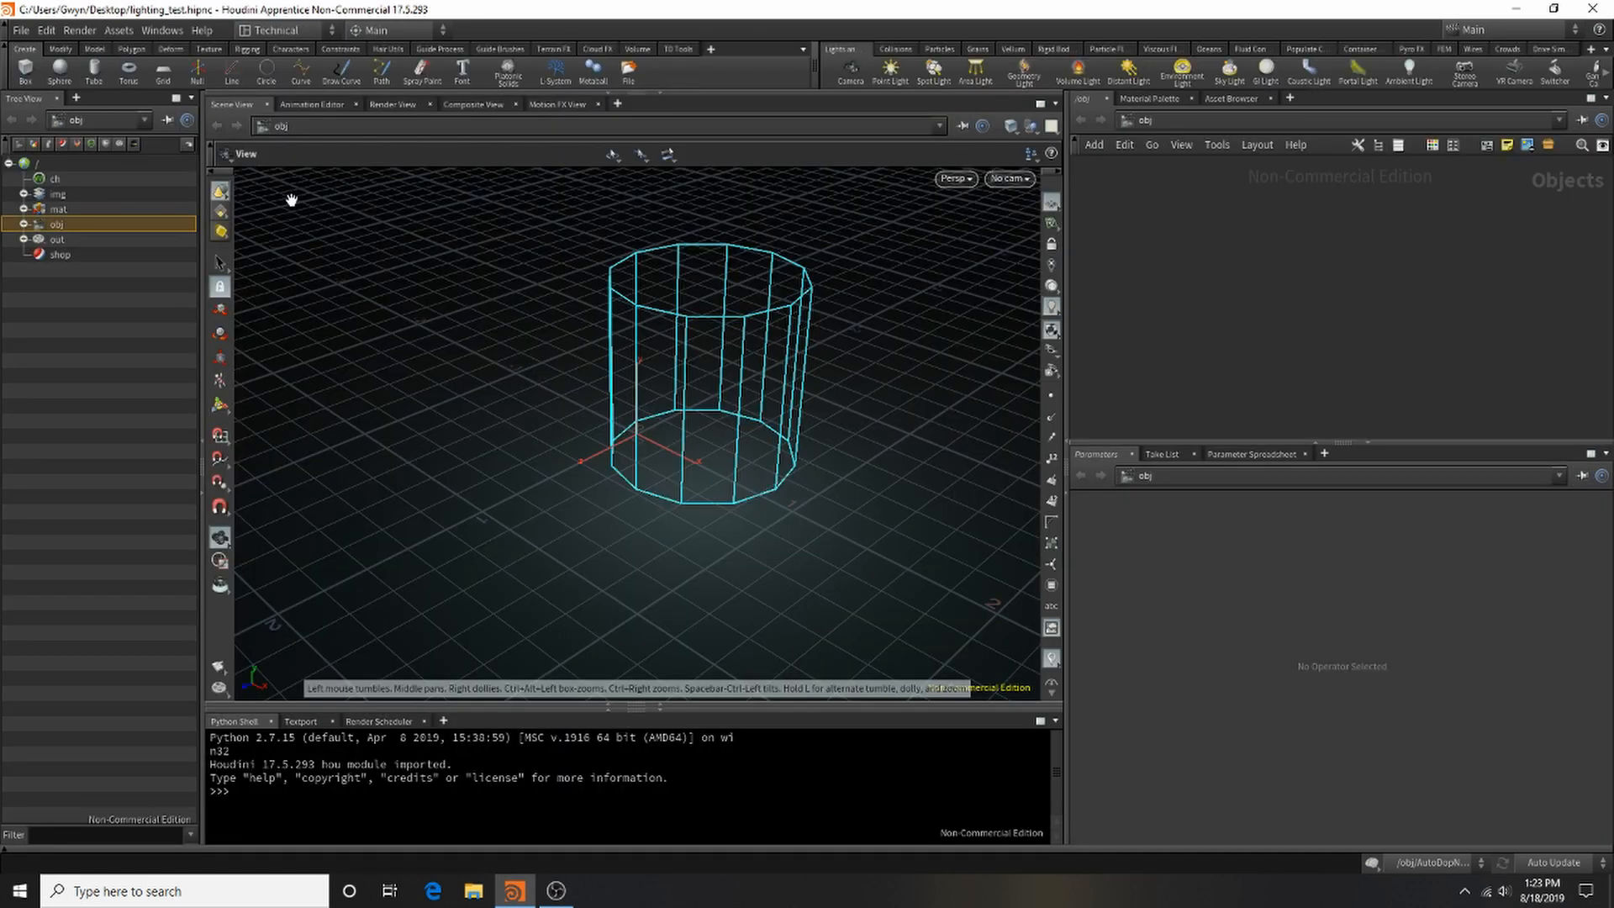
{"action": "left_click", "coordinate": [299, 33]}
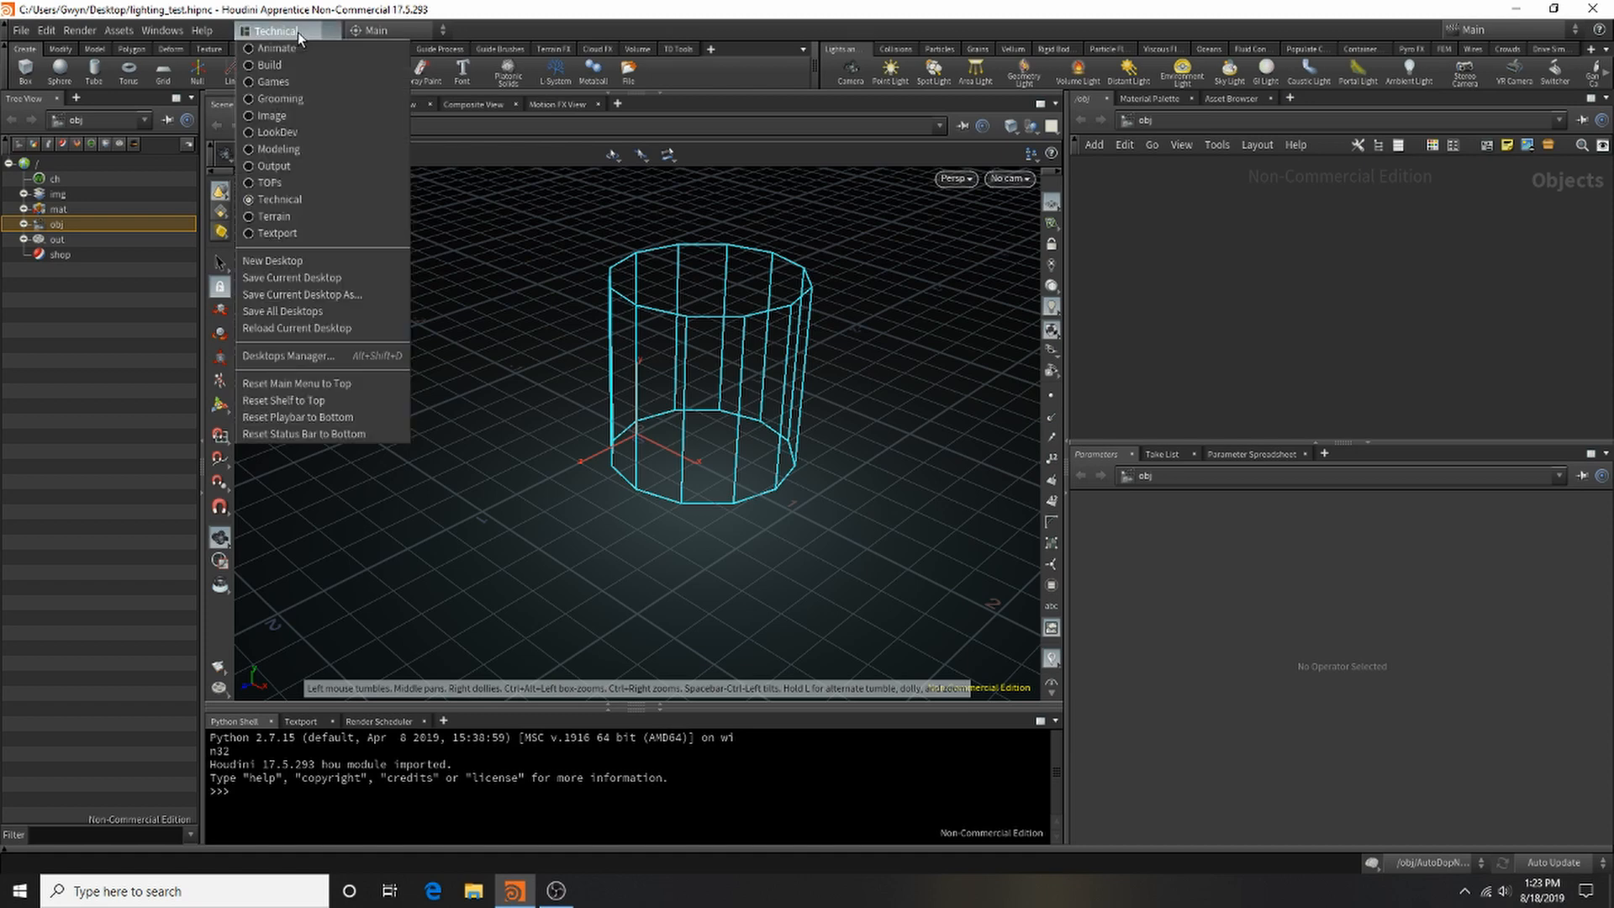
{"action": "left_click", "coordinate": [270, 217]}
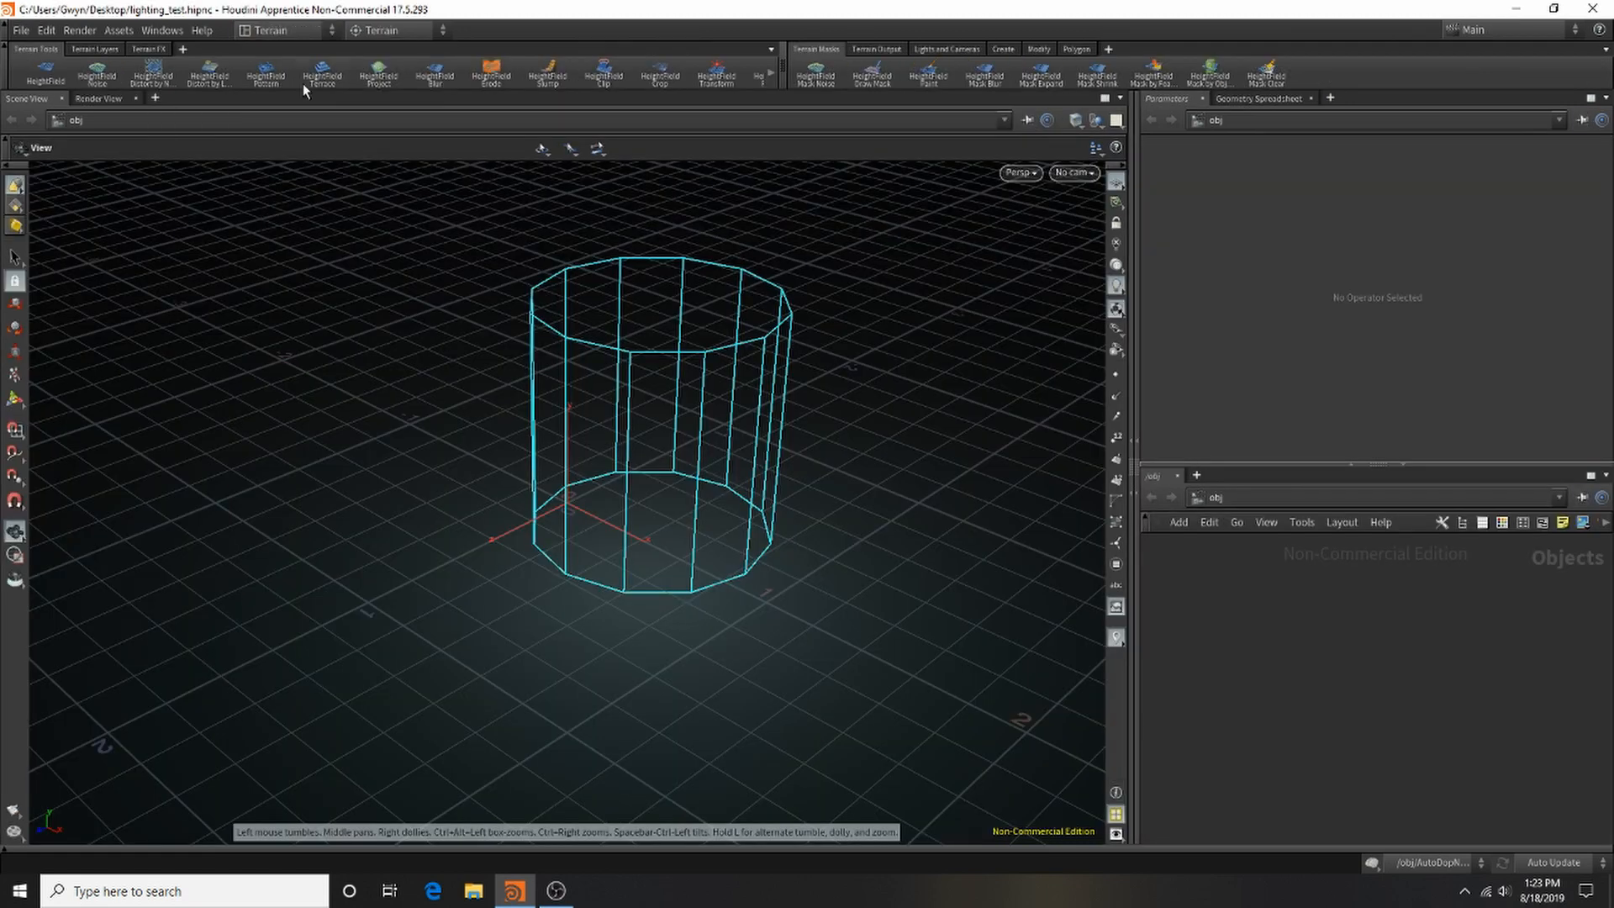
{"action": "left_click", "coordinate": [289, 28]}
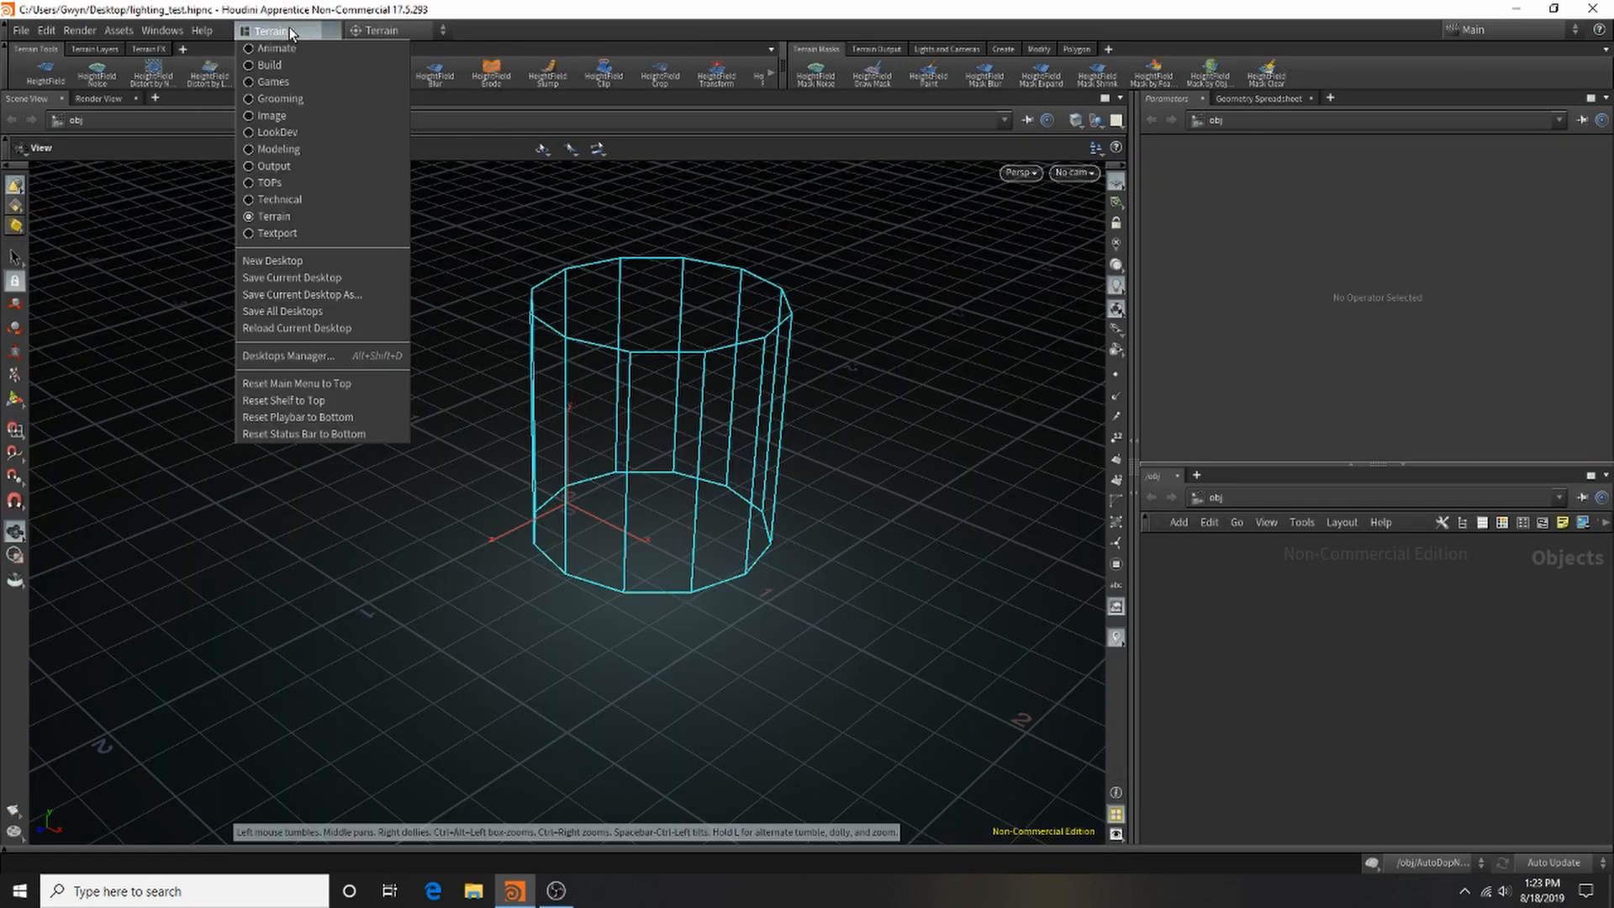
{"action": "left_click", "coordinate": [282, 232]}
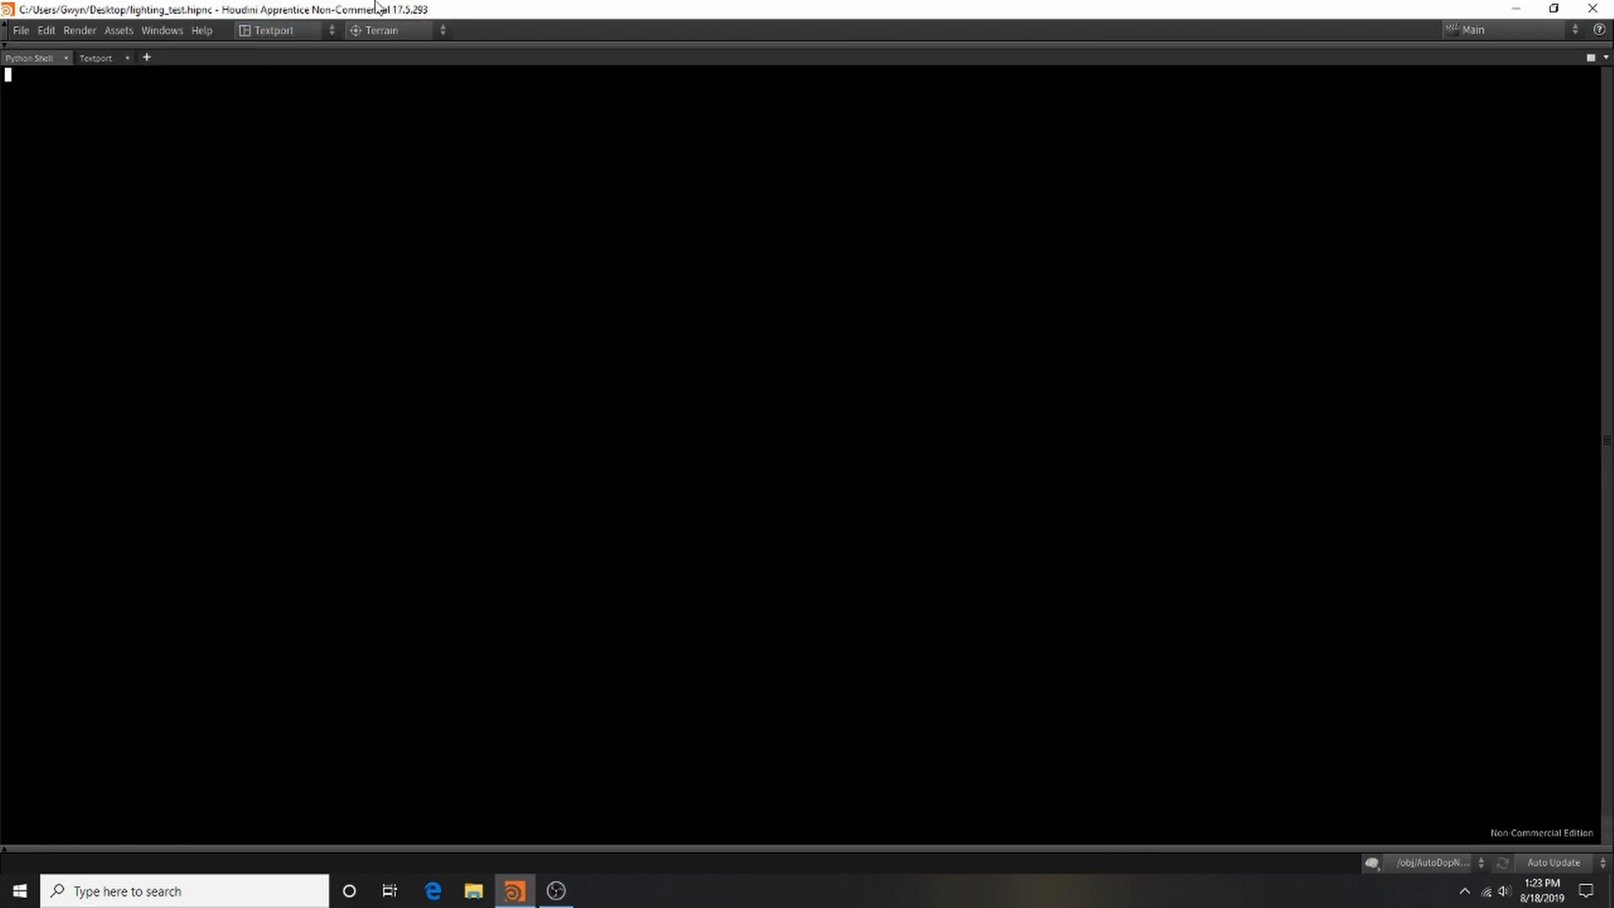
Step: Return to the LookDev desktop and widen the Data Tree panes to show more light columns
{"action": "left_click", "coordinate": [294, 32]}
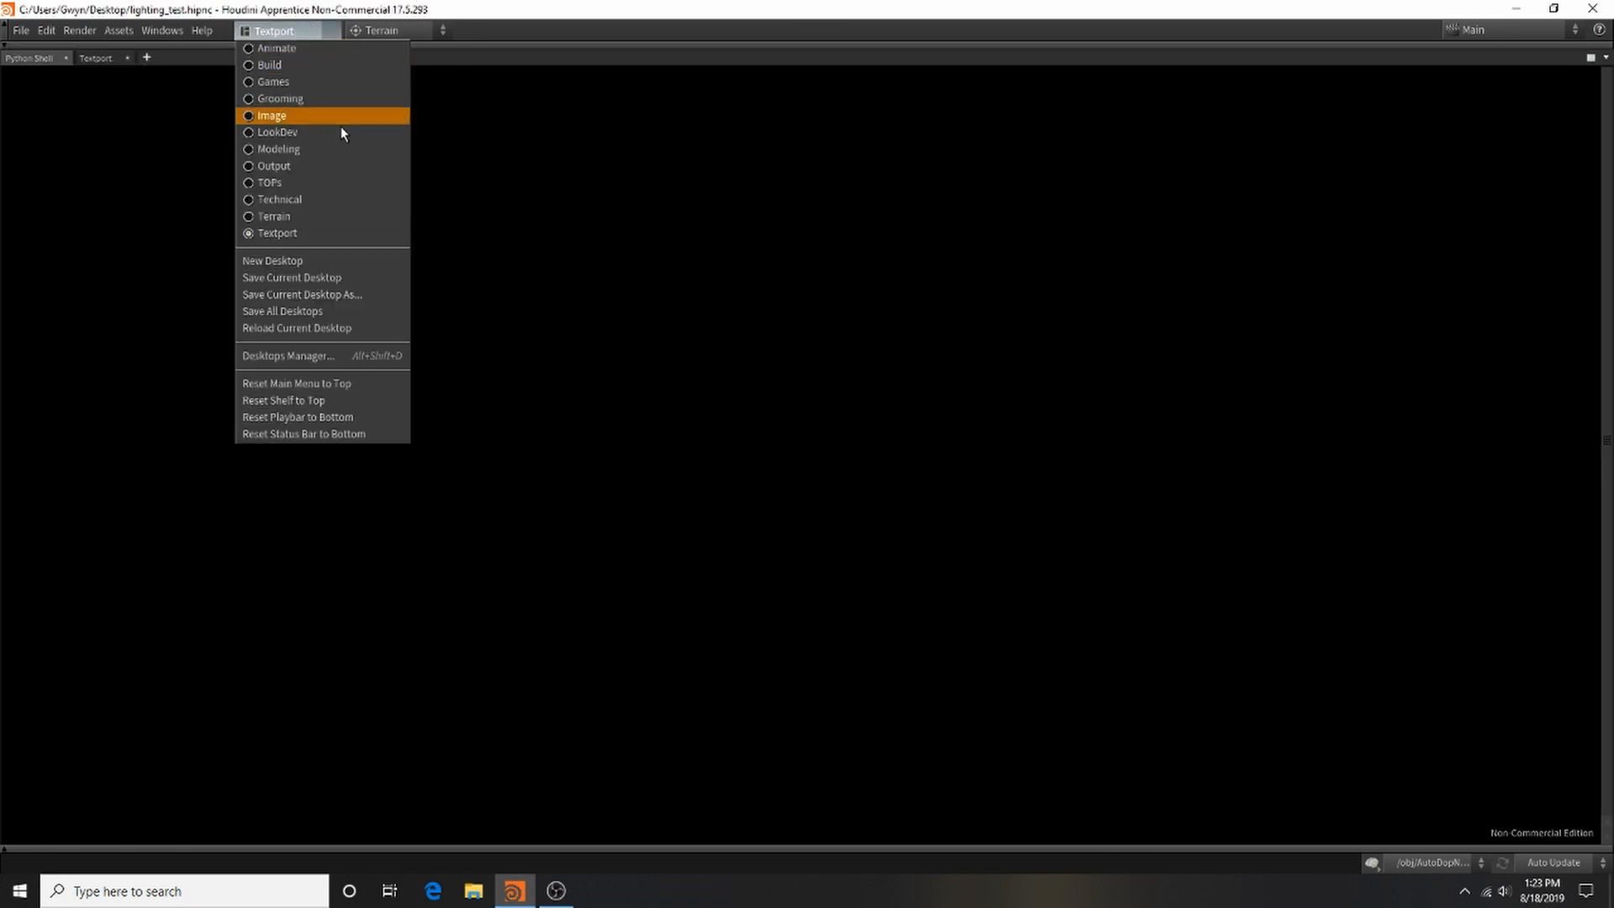
{"action": "left_click", "coordinate": [341, 134]}
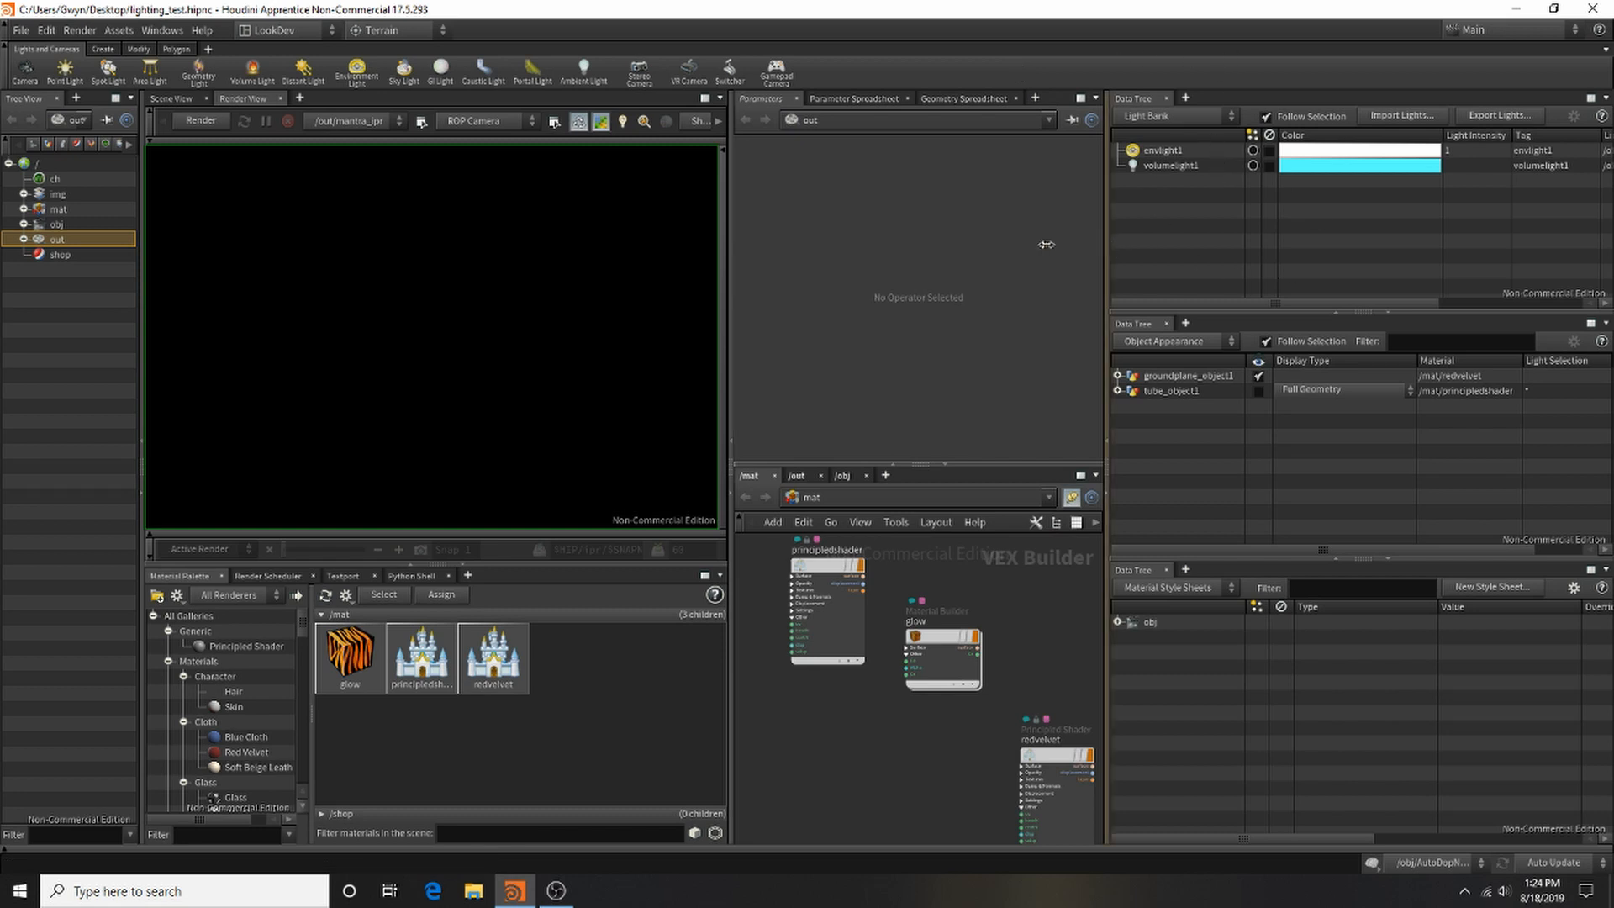
{"action": "left_click_drag", "start_coordinate": [1107, 248], "coordinate": [879, 168]}
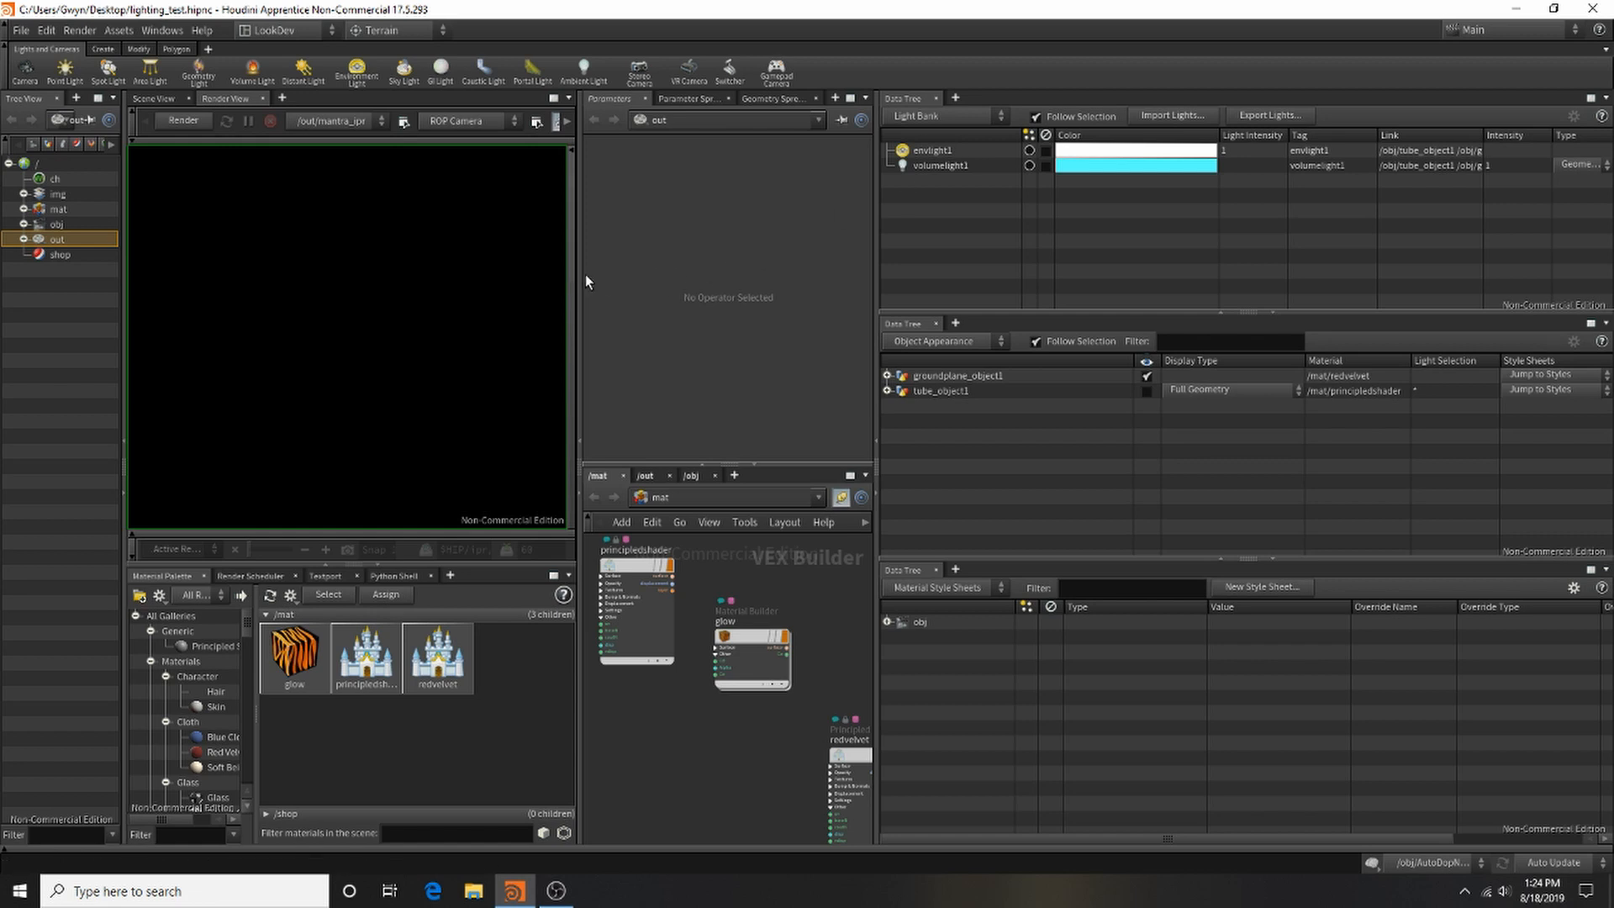
Step: Add an area light beside the tube in the scene and rotate it to a tilted angle
{"action": "left_click", "coordinate": [148, 82]}
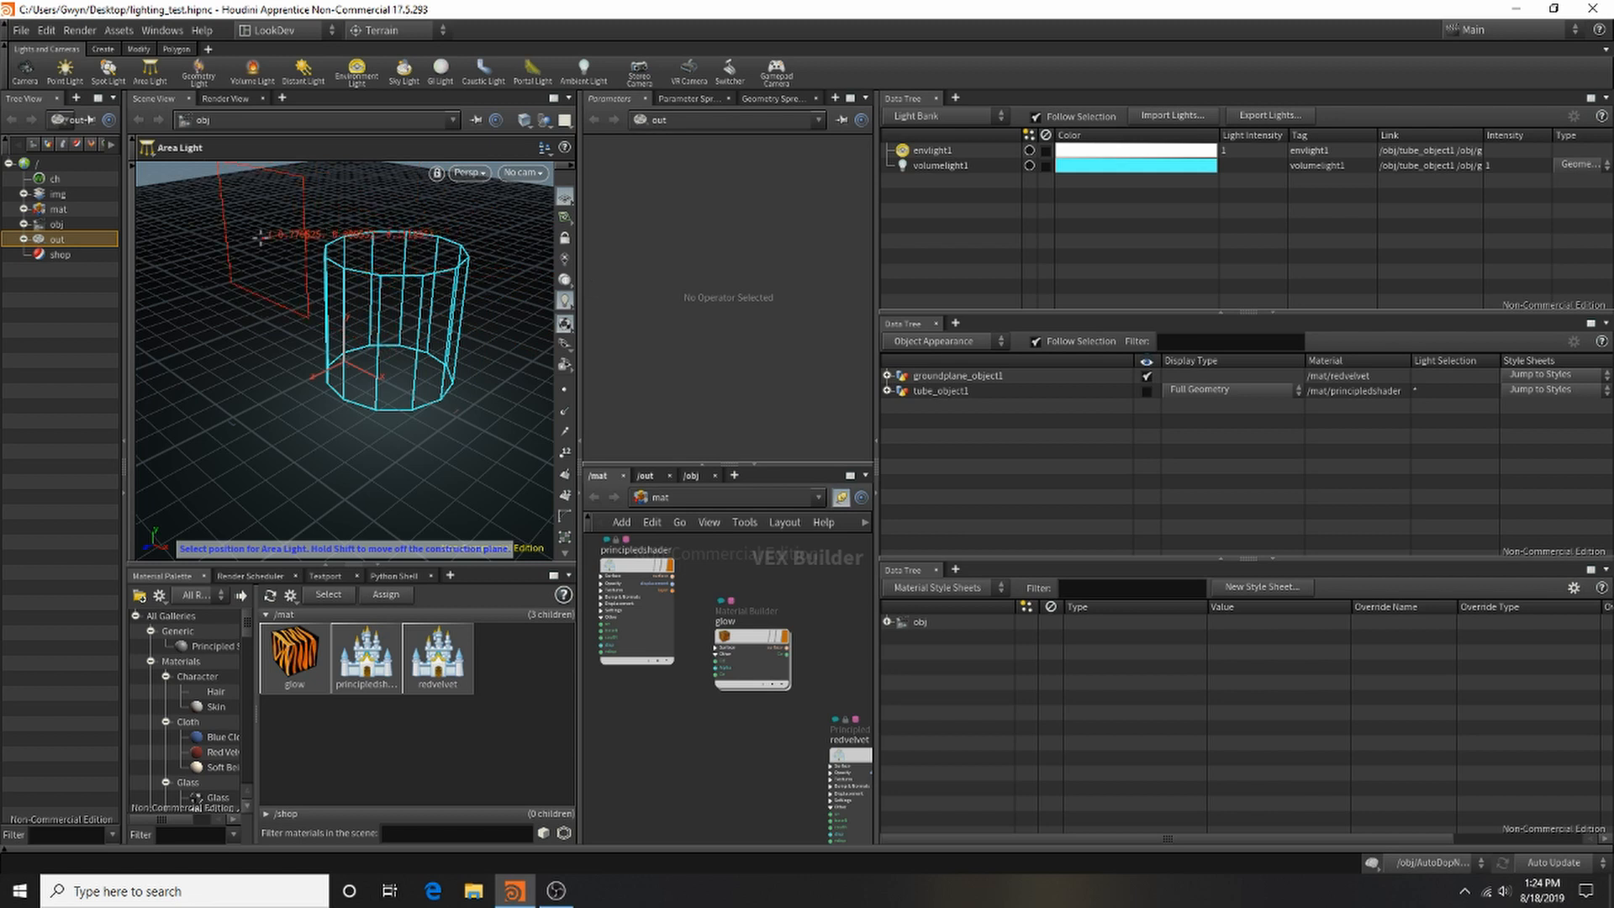
{"action": "left_click", "coordinate": [209, 251]}
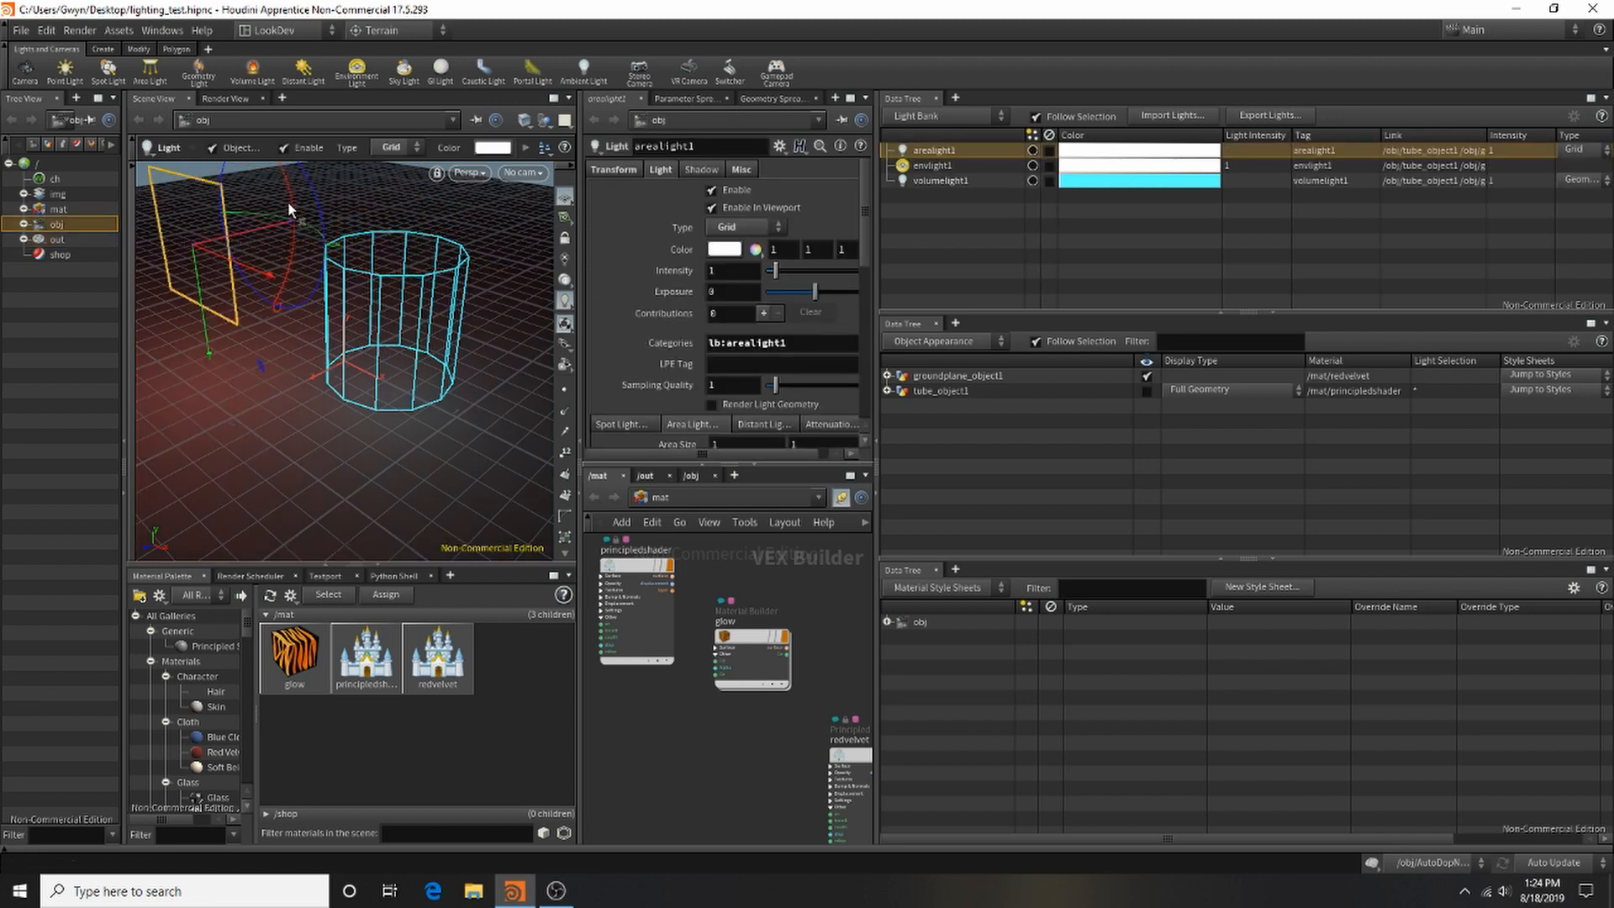
{"action": "left_click_drag", "start_coordinate": [292, 196], "coordinate": [328, 314]}
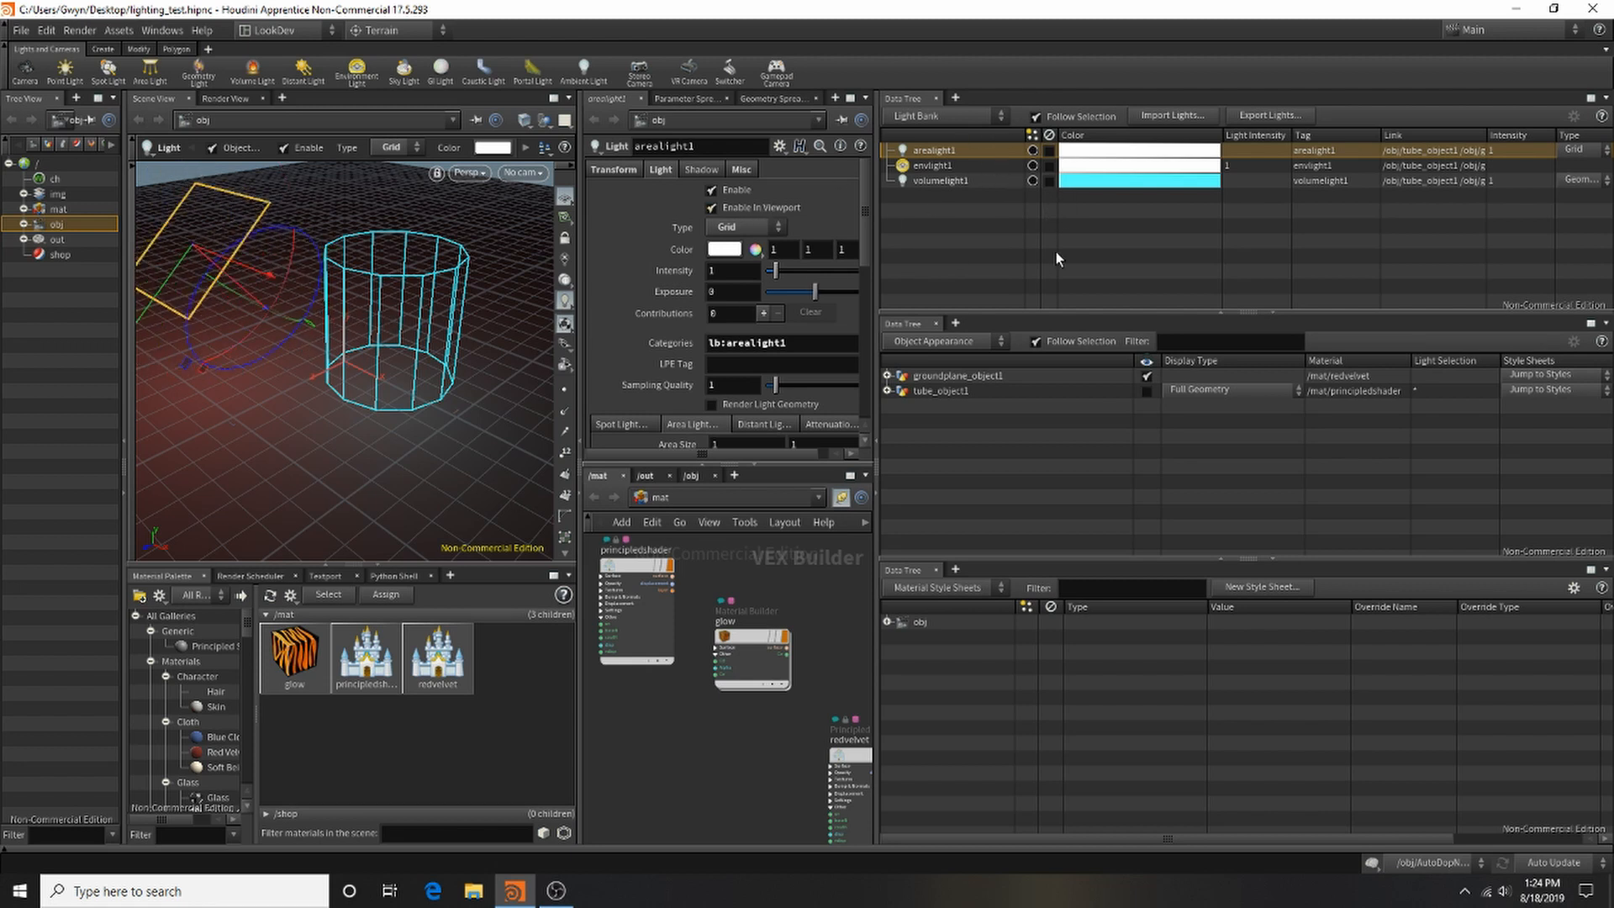
Step: Inspect groundplane_object1's contents, and test arealight1's solo and mute toggles in the Light Bank, leaving the light enabled
{"action": "left_click", "coordinate": [886, 376]}
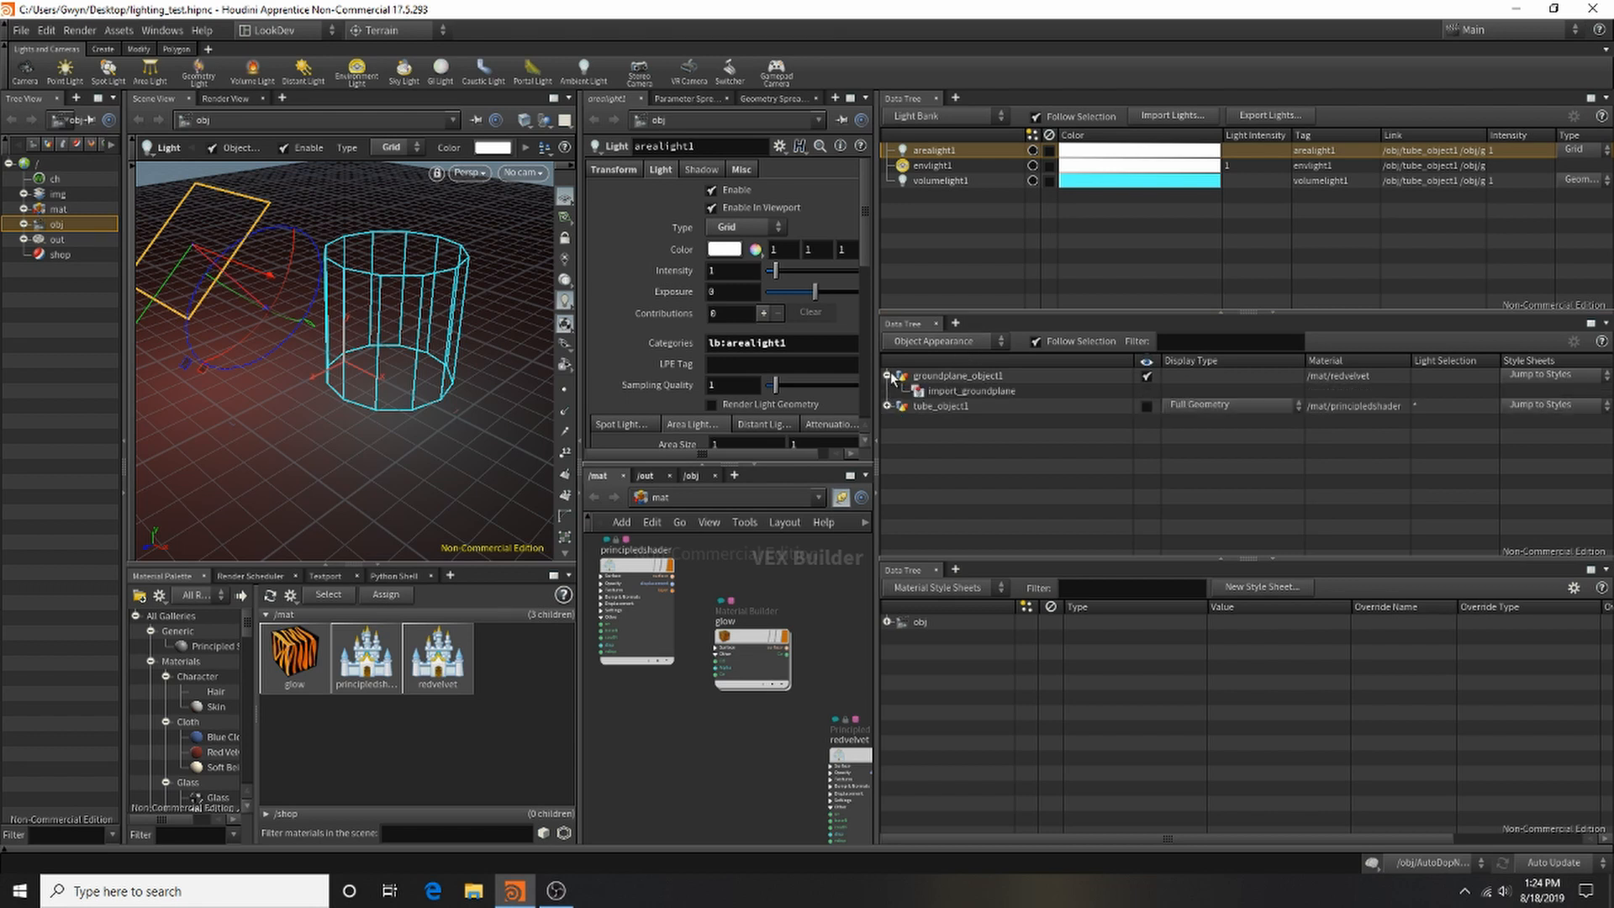
{"action": "left_click", "coordinate": [887, 375]}
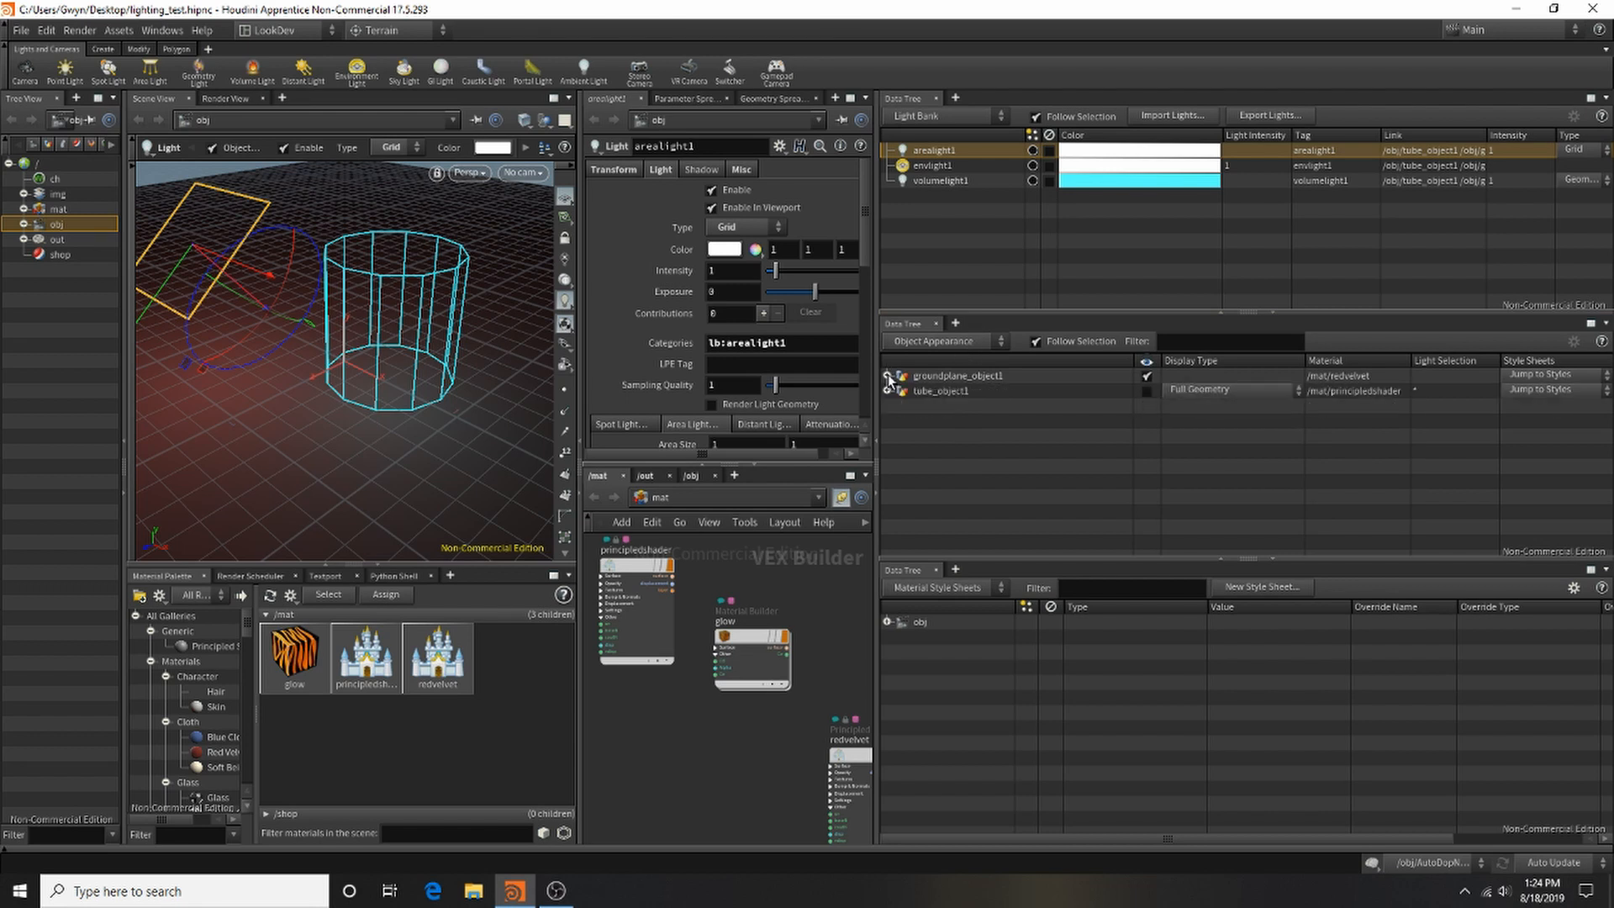
{"action": "left_click", "coordinate": [1033, 150]}
{"action": "left_click", "coordinate": [1033, 151]}
{"action": "left_click", "coordinate": [1033, 150]}
{"action": "left_click", "coordinate": [1033, 151]}
{"action": "left_click", "coordinate": [1048, 151]}
{"action": "left_click", "coordinate": [1048, 151]}
{"action": "left_click", "coordinate": [1048, 151]}
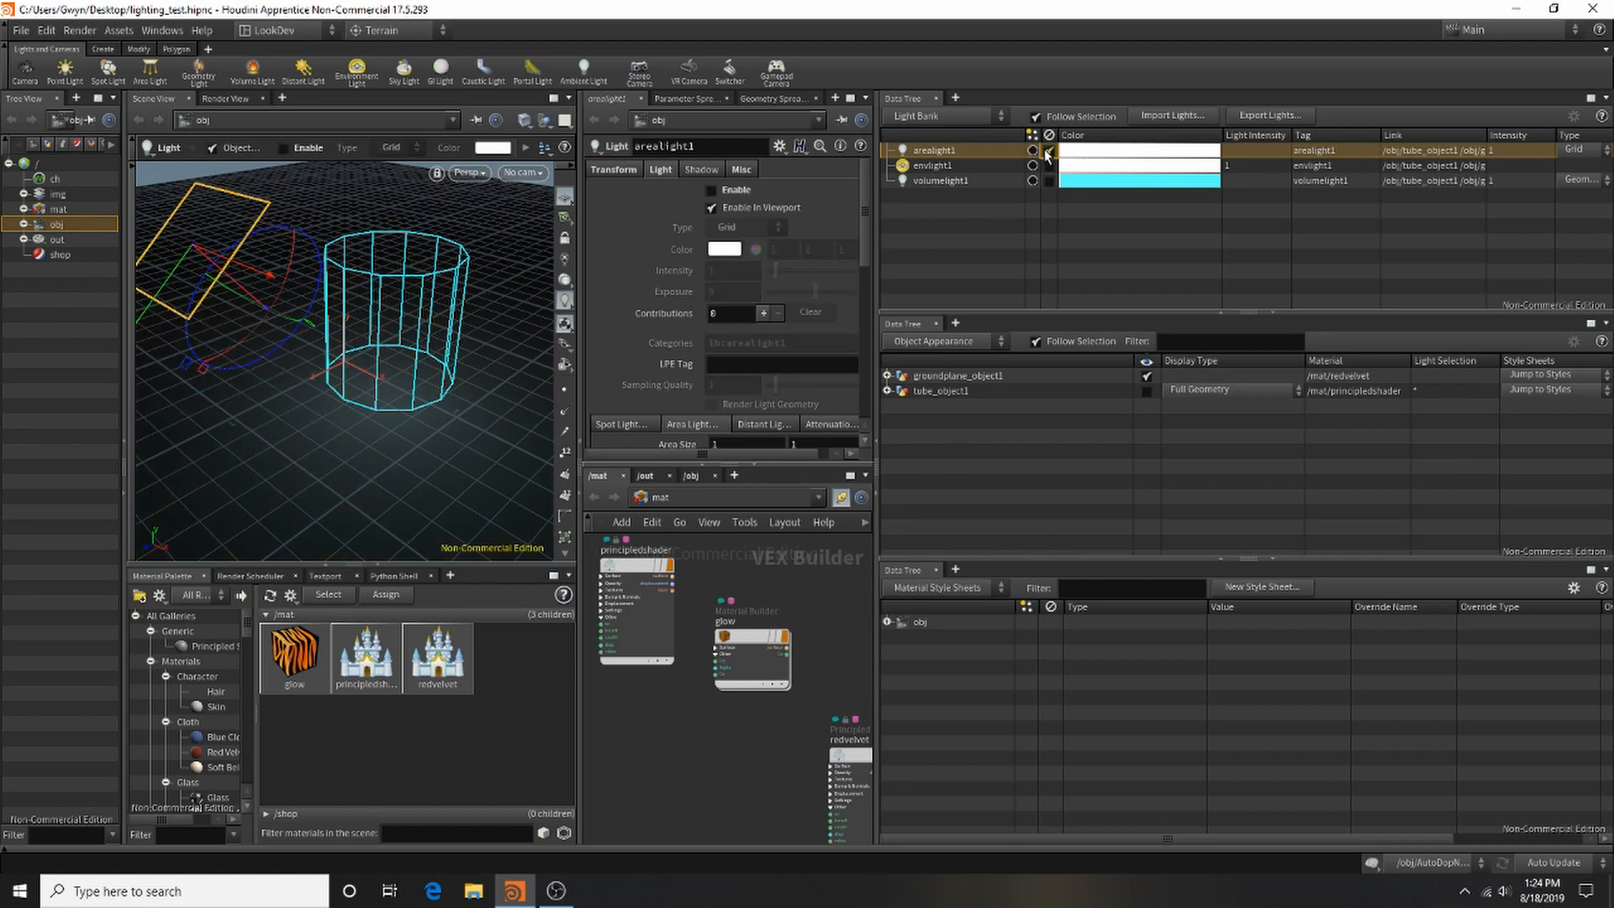
{"action": "left_click", "coordinate": [1048, 151]}
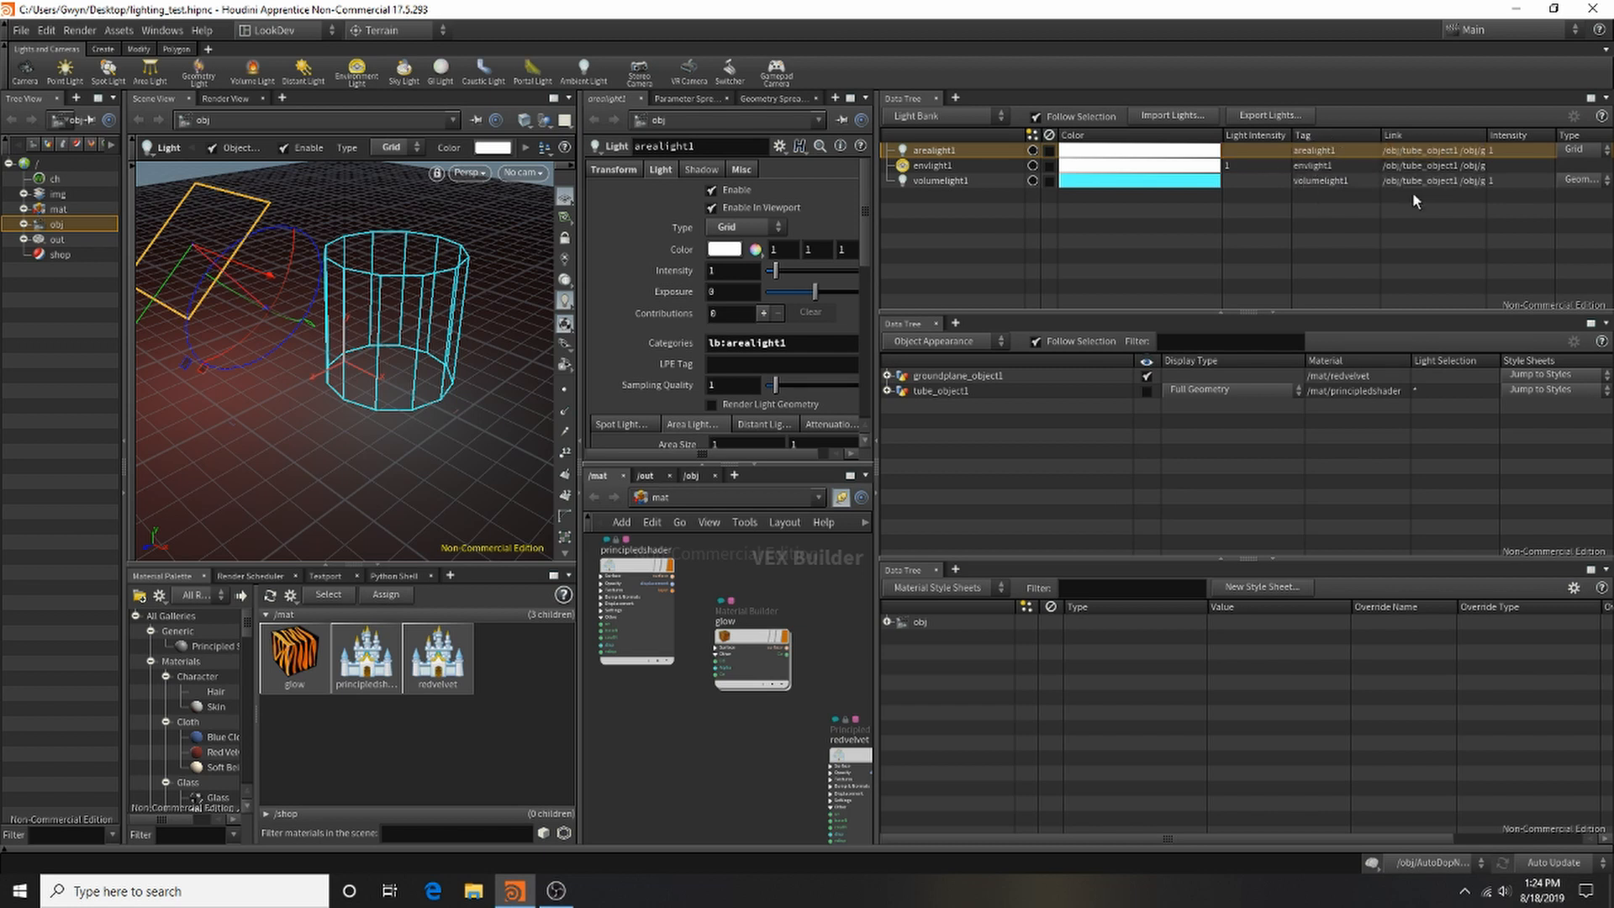
Step: Try the Geometry type for arealight1 in the Light Bank and set it back to Grid
{"action": "left_click", "coordinate": [1577, 151]}
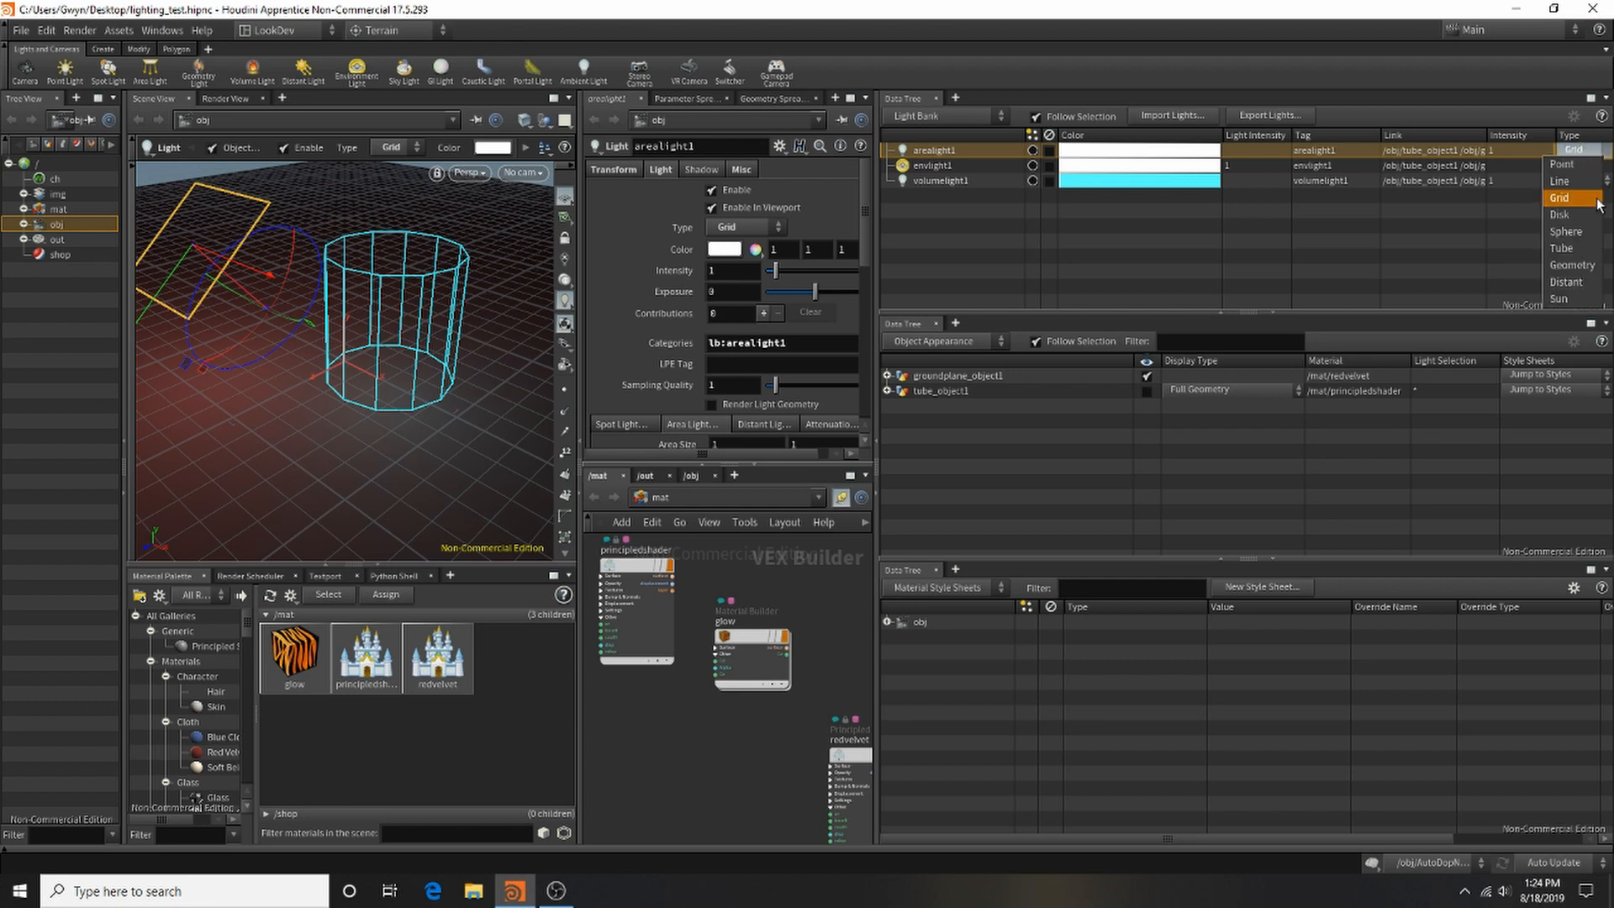
{"action": "left_click", "coordinate": [1569, 264]}
{"action": "left_click", "coordinate": [1587, 151]}
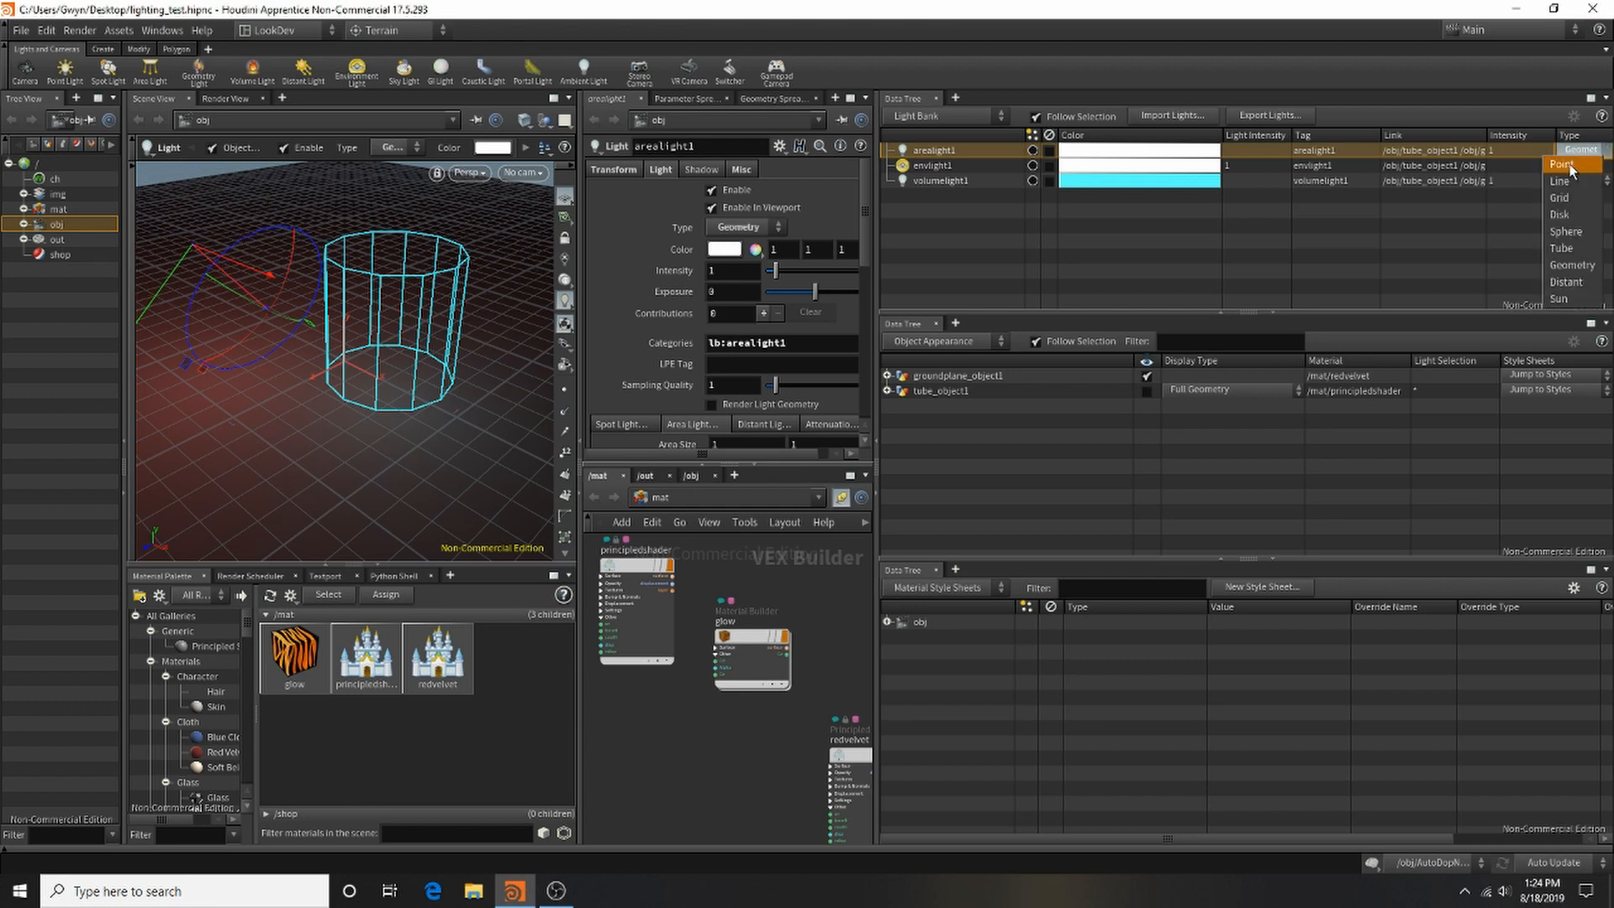
{"action": "left_click", "coordinate": [1559, 197]}
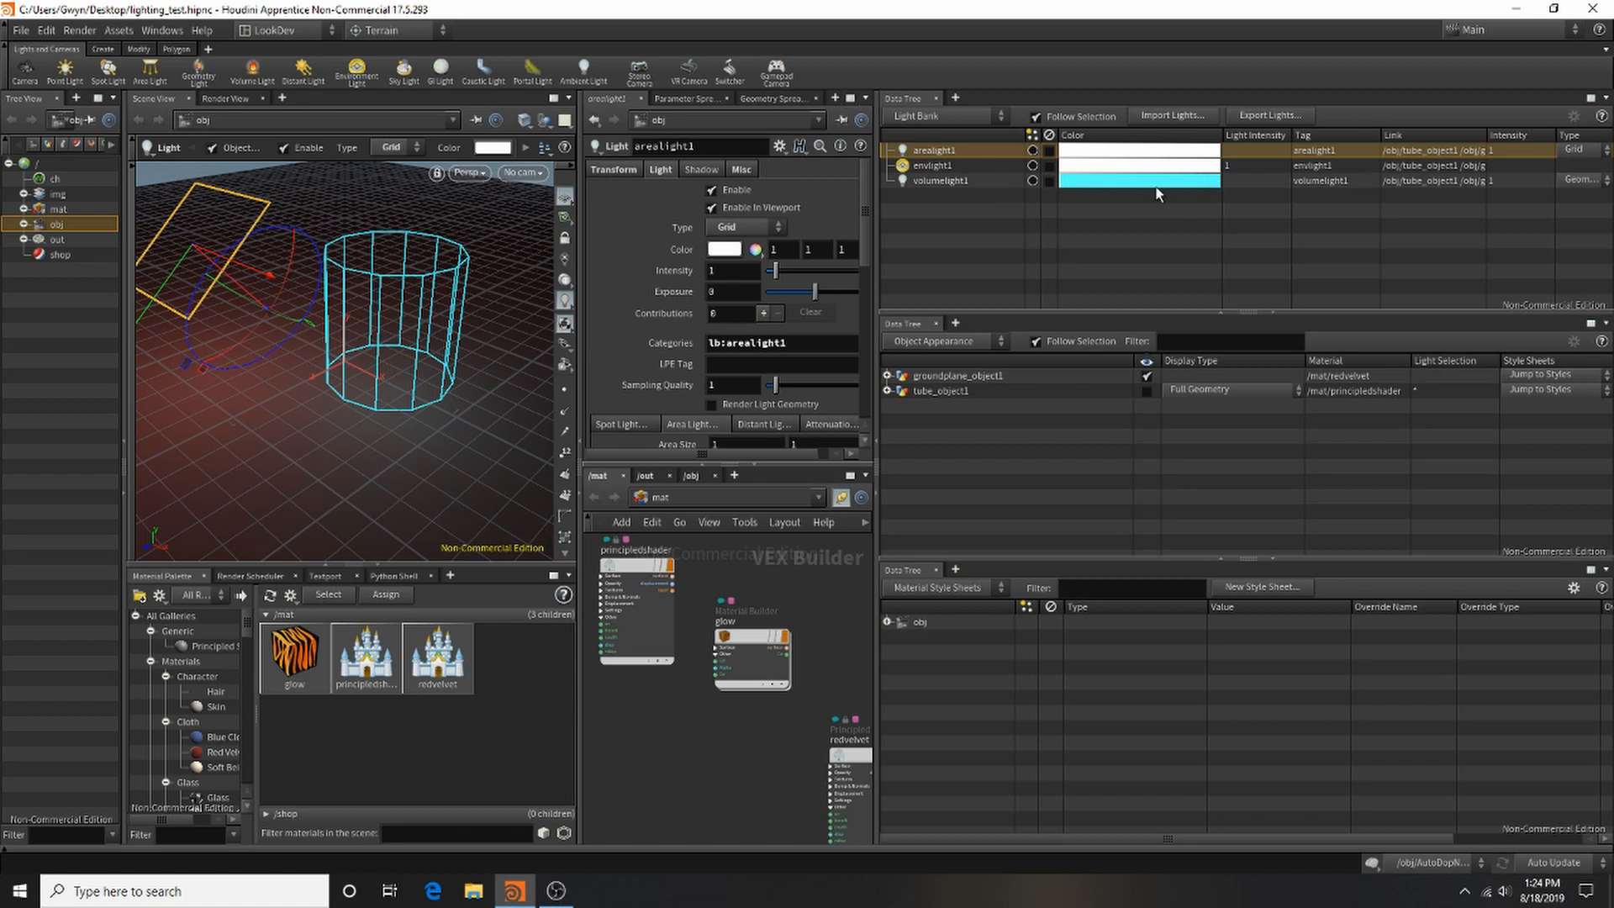
Step: Put arealight1 into a network box in the Light Bank, and expand and collapse the box to check its contents
{"action": "right_click", "coordinate": [952, 155]}
{"action": "left_click", "coordinate": [999, 221]}
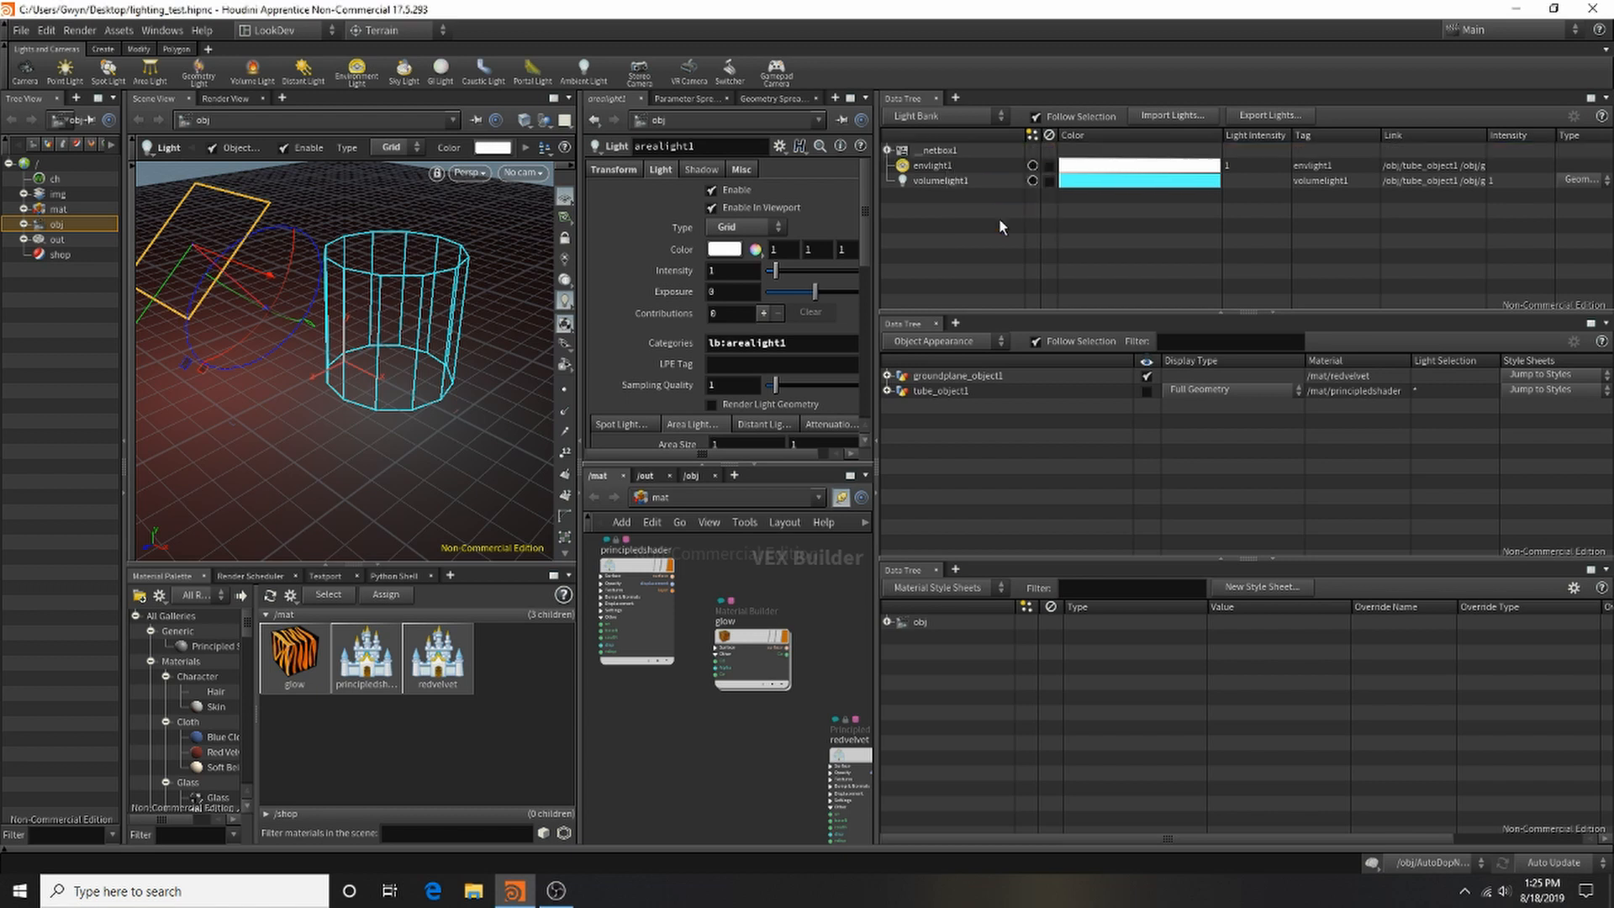
{"action": "left_click", "coordinate": [887, 151]}
{"action": "left_click", "coordinate": [888, 151]}
{"action": "left_click", "coordinate": [887, 150]}
{"action": "left_click", "coordinate": [887, 151]}
{"action": "left_click", "coordinate": [888, 151]}
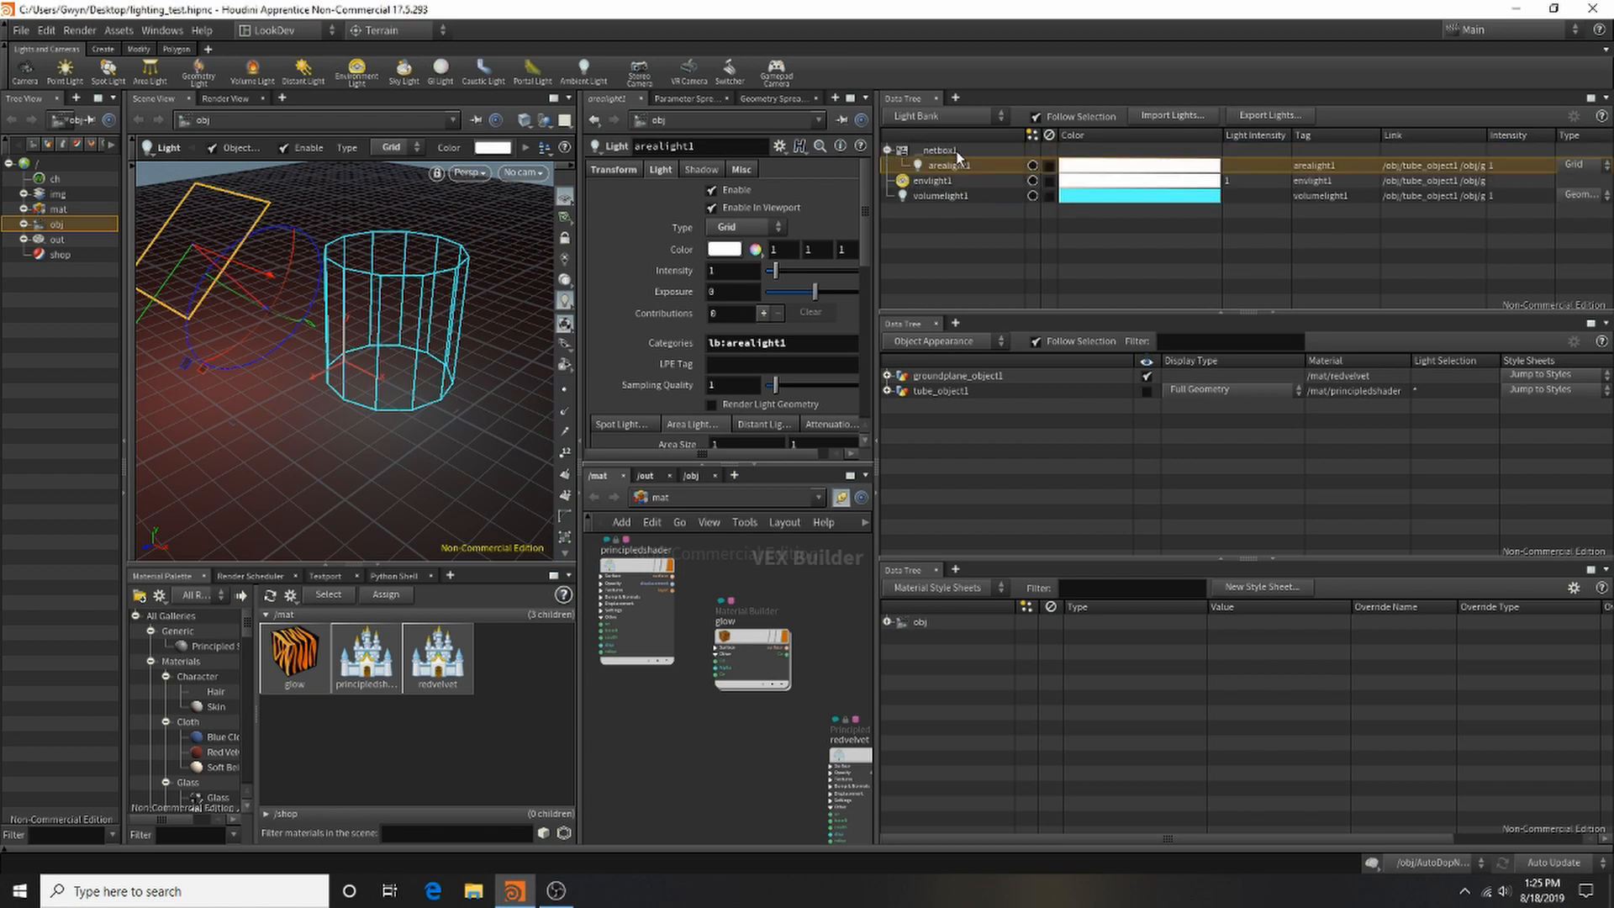
{"action": "left_click", "coordinate": [887, 151]}
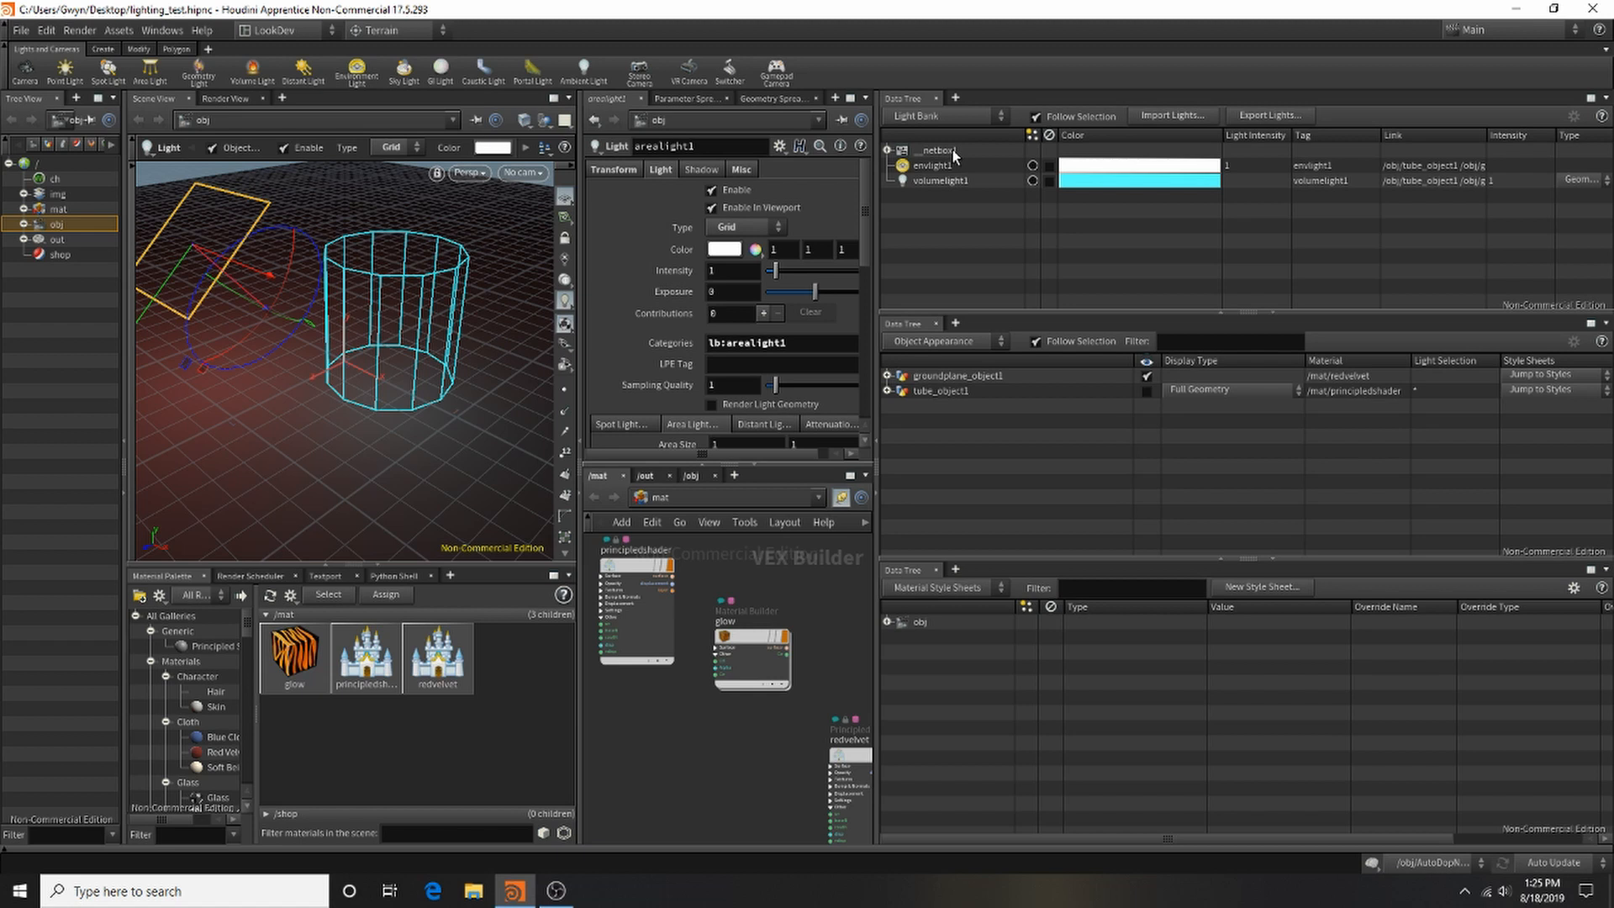
Step: Rename the network box containing arealight1 as Area_Light
{"action": "left_click", "coordinate": [926, 150]}
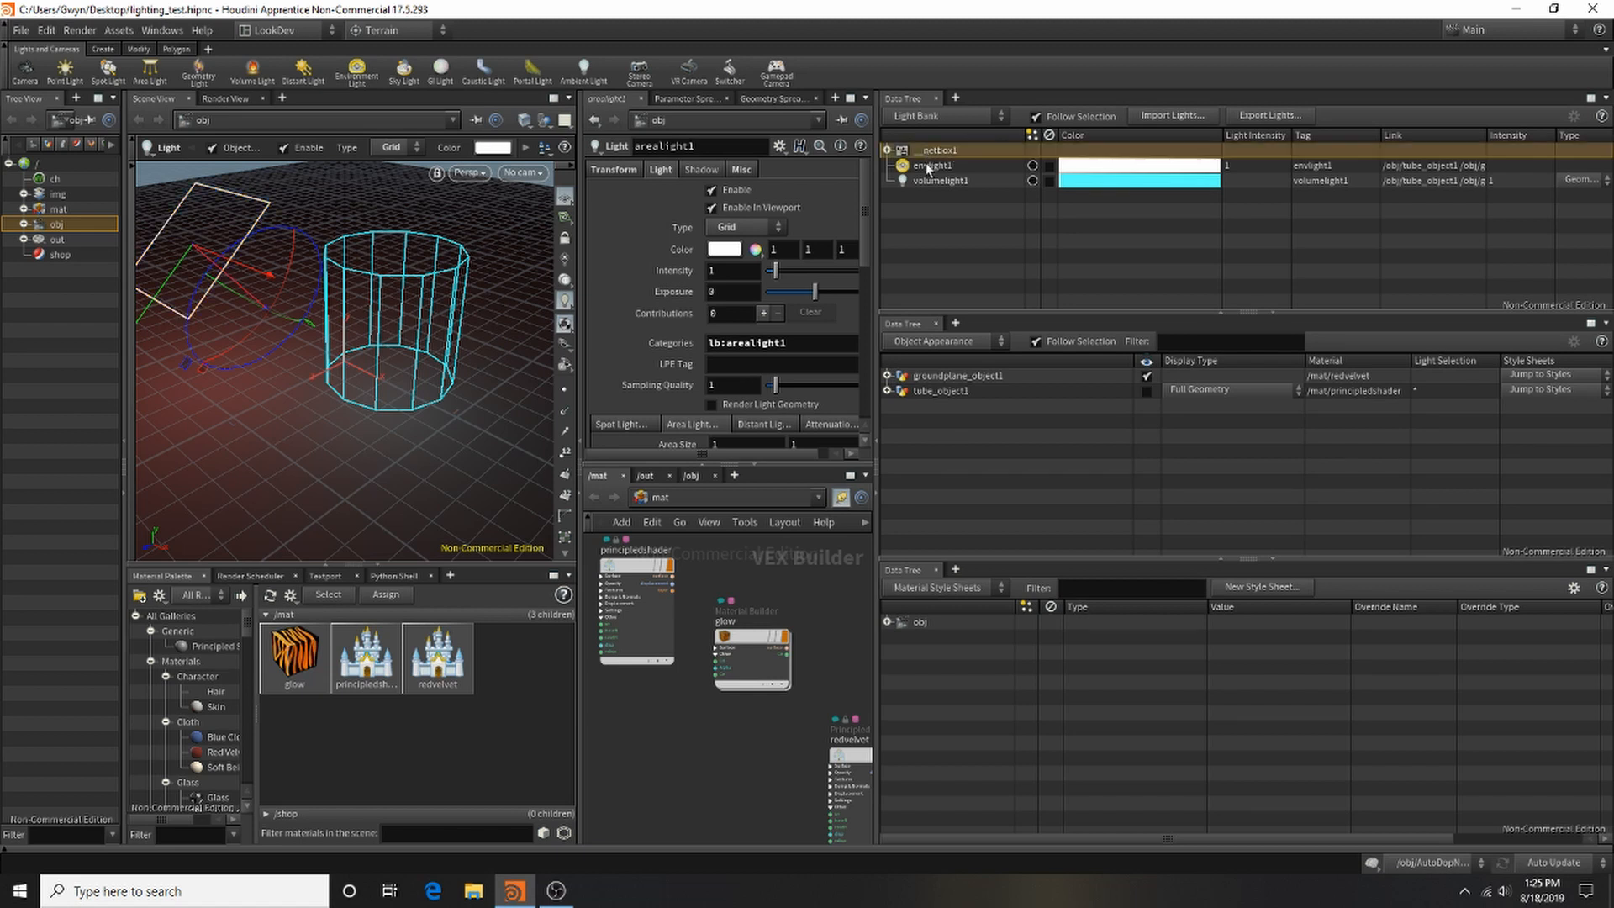
{"action": "left_click", "coordinate": [885, 150]}
{"action": "left_click", "coordinate": [885, 150]}
{"action": "right_click", "coordinate": [926, 152]}
{"action": "left_click", "coordinate": [983, 277]}
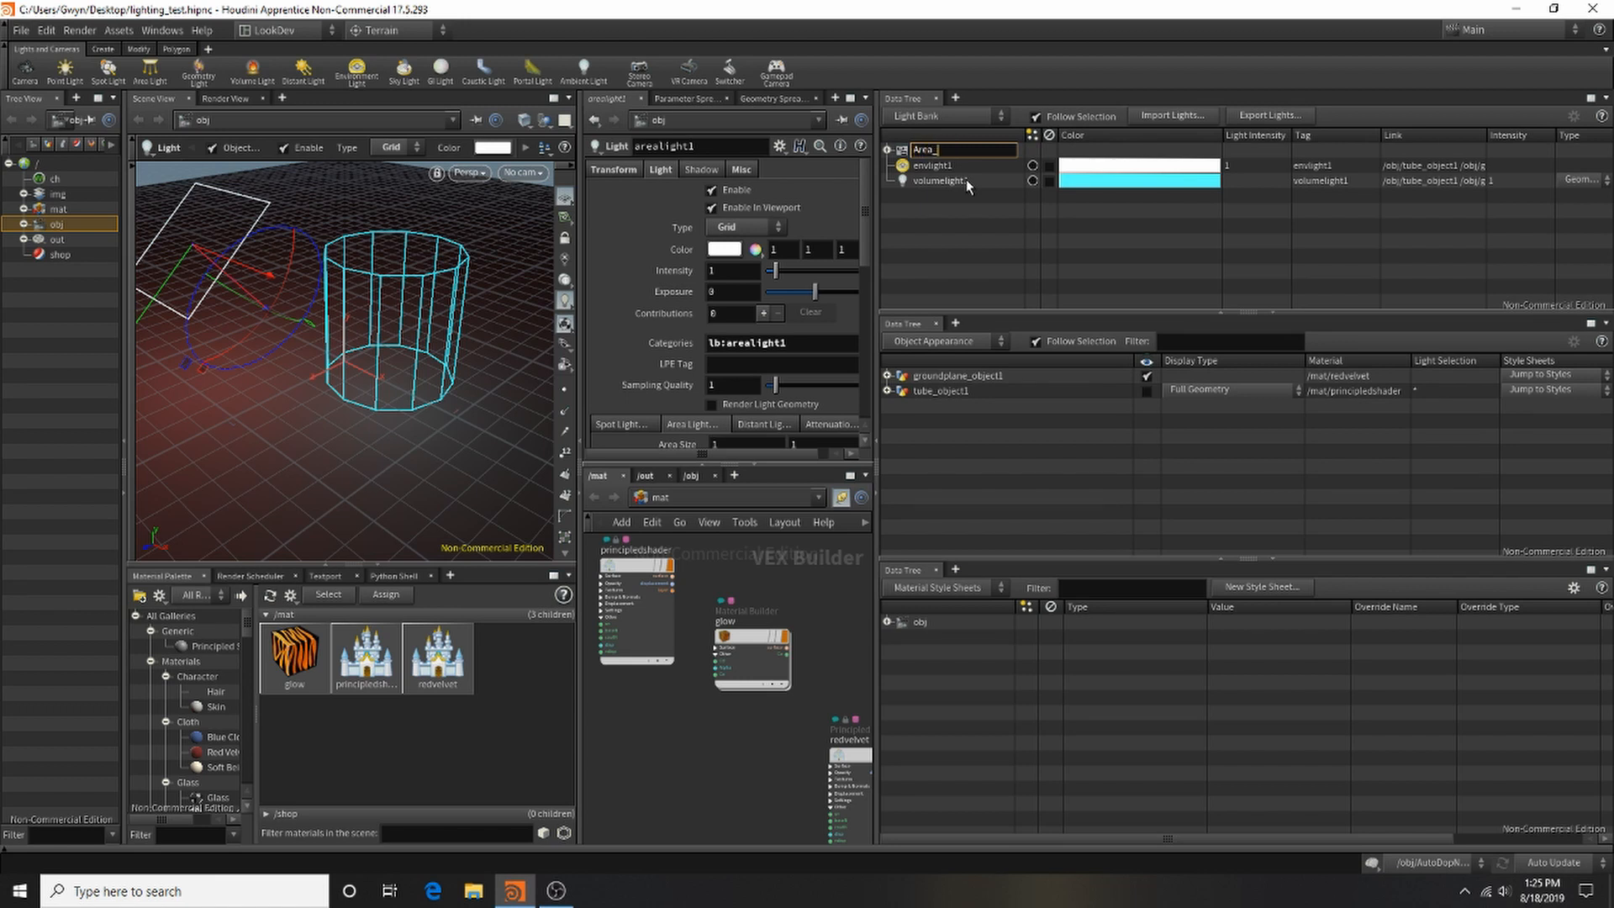
{"action": "type", "text": "Area_Light"}
{"action": "key", "text": "Return"}
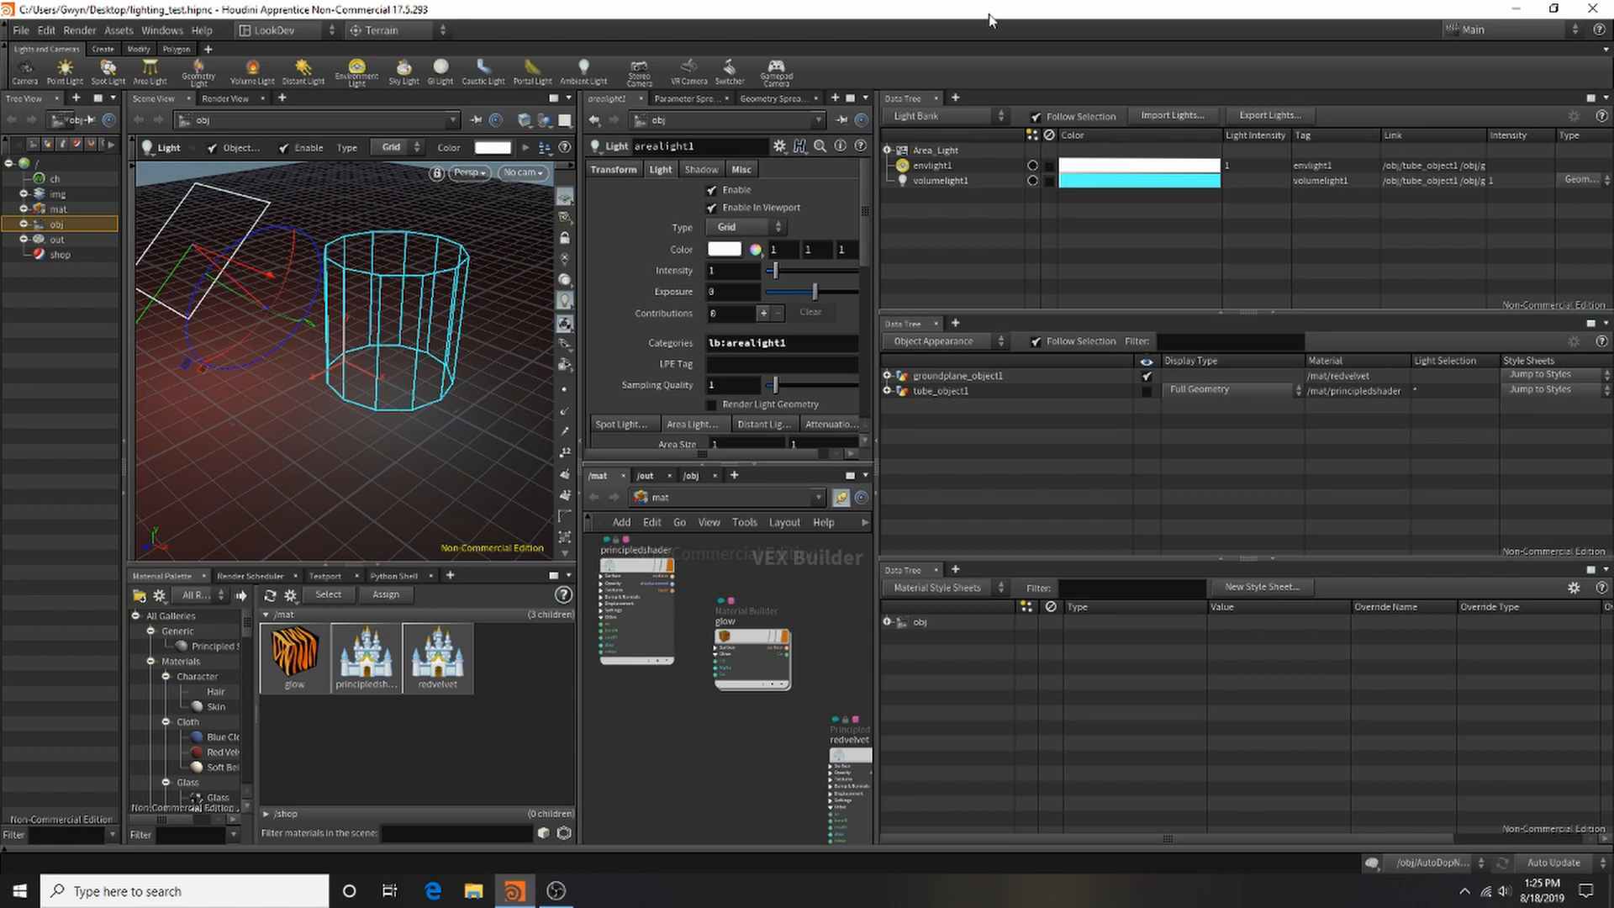
Step: Export Area_Light, envlight1 and volumelight1 from the Light Bank to the Desktop as lights_test.lrig
{"action": "left_click", "coordinate": [971, 178]}
{"action": "left_click", "coordinate": [973, 150]}
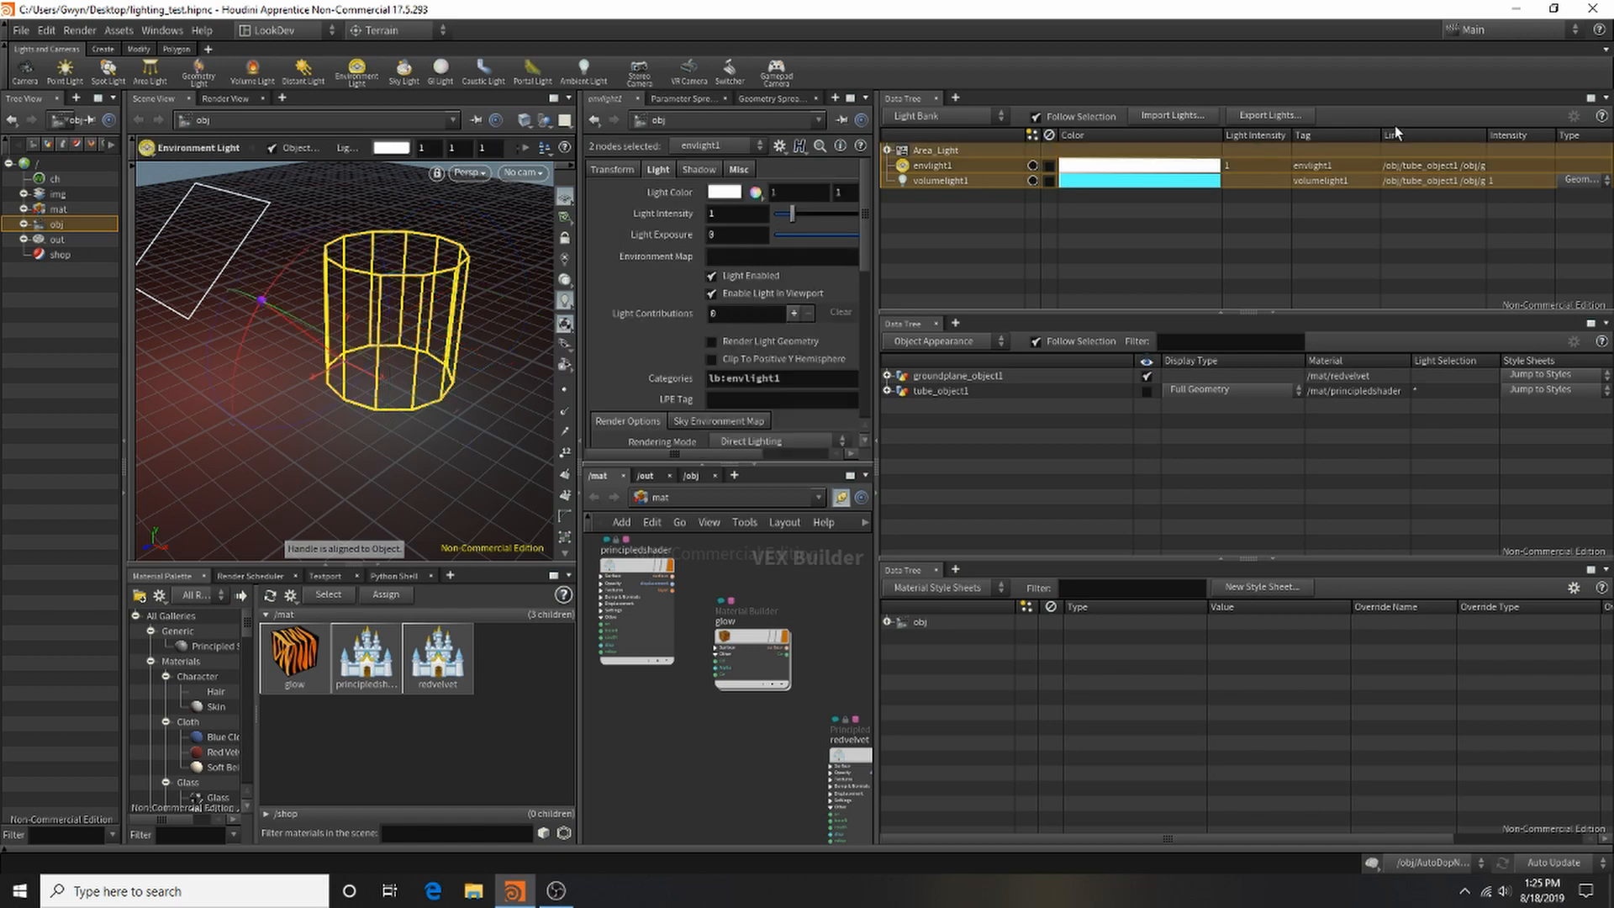
{"action": "left_click", "coordinate": [1269, 117]}
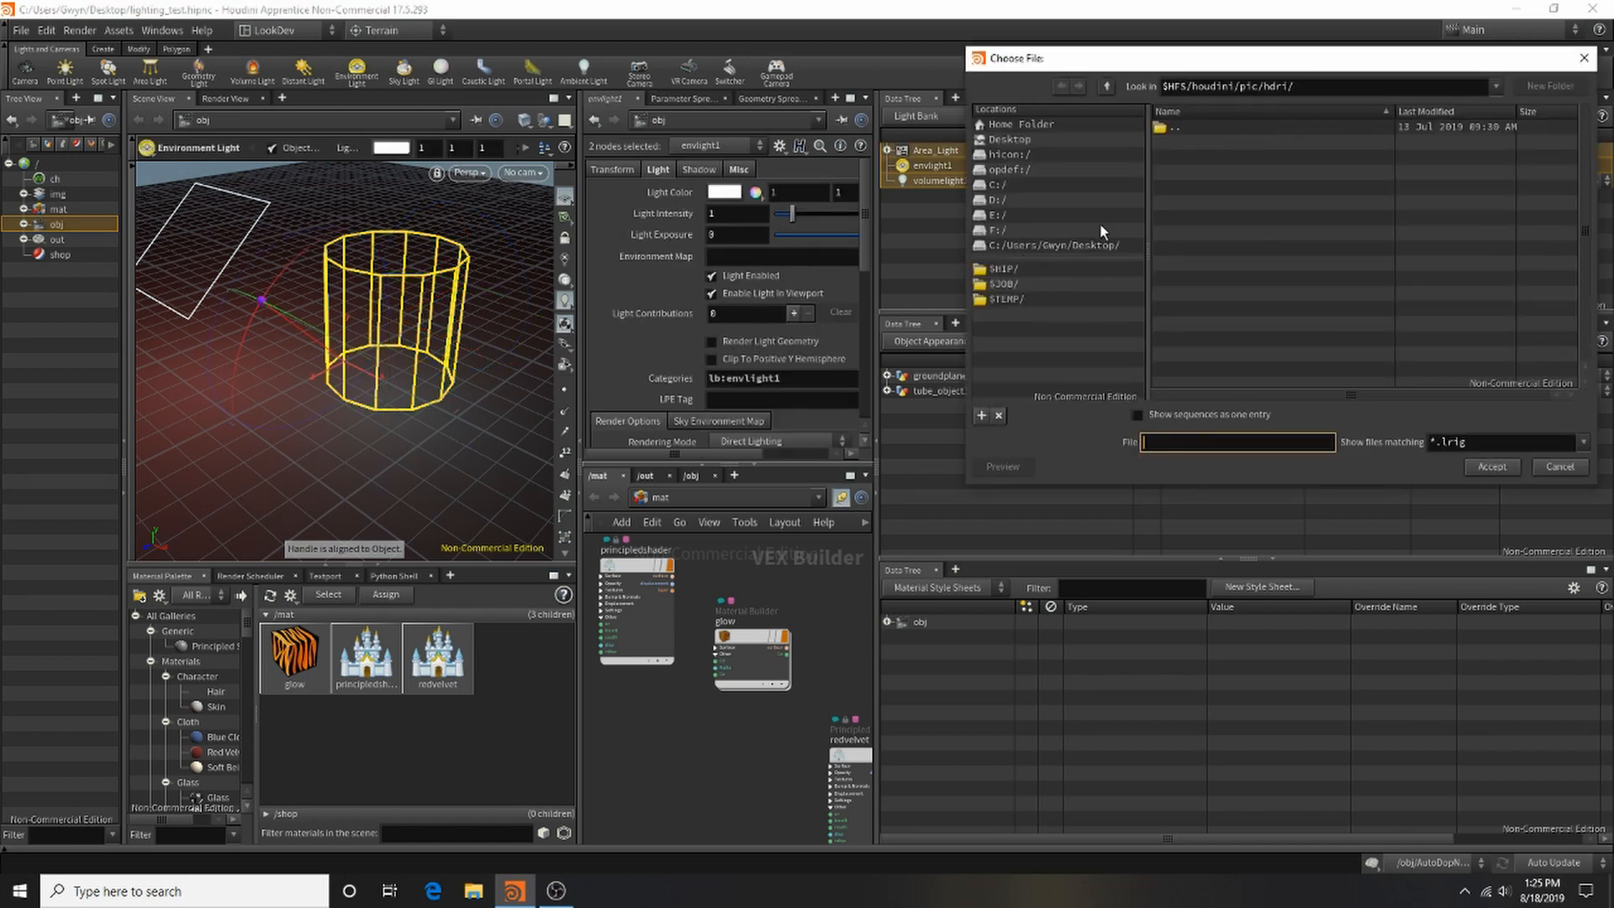
{"action": "left_click", "coordinate": [1038, 141]}
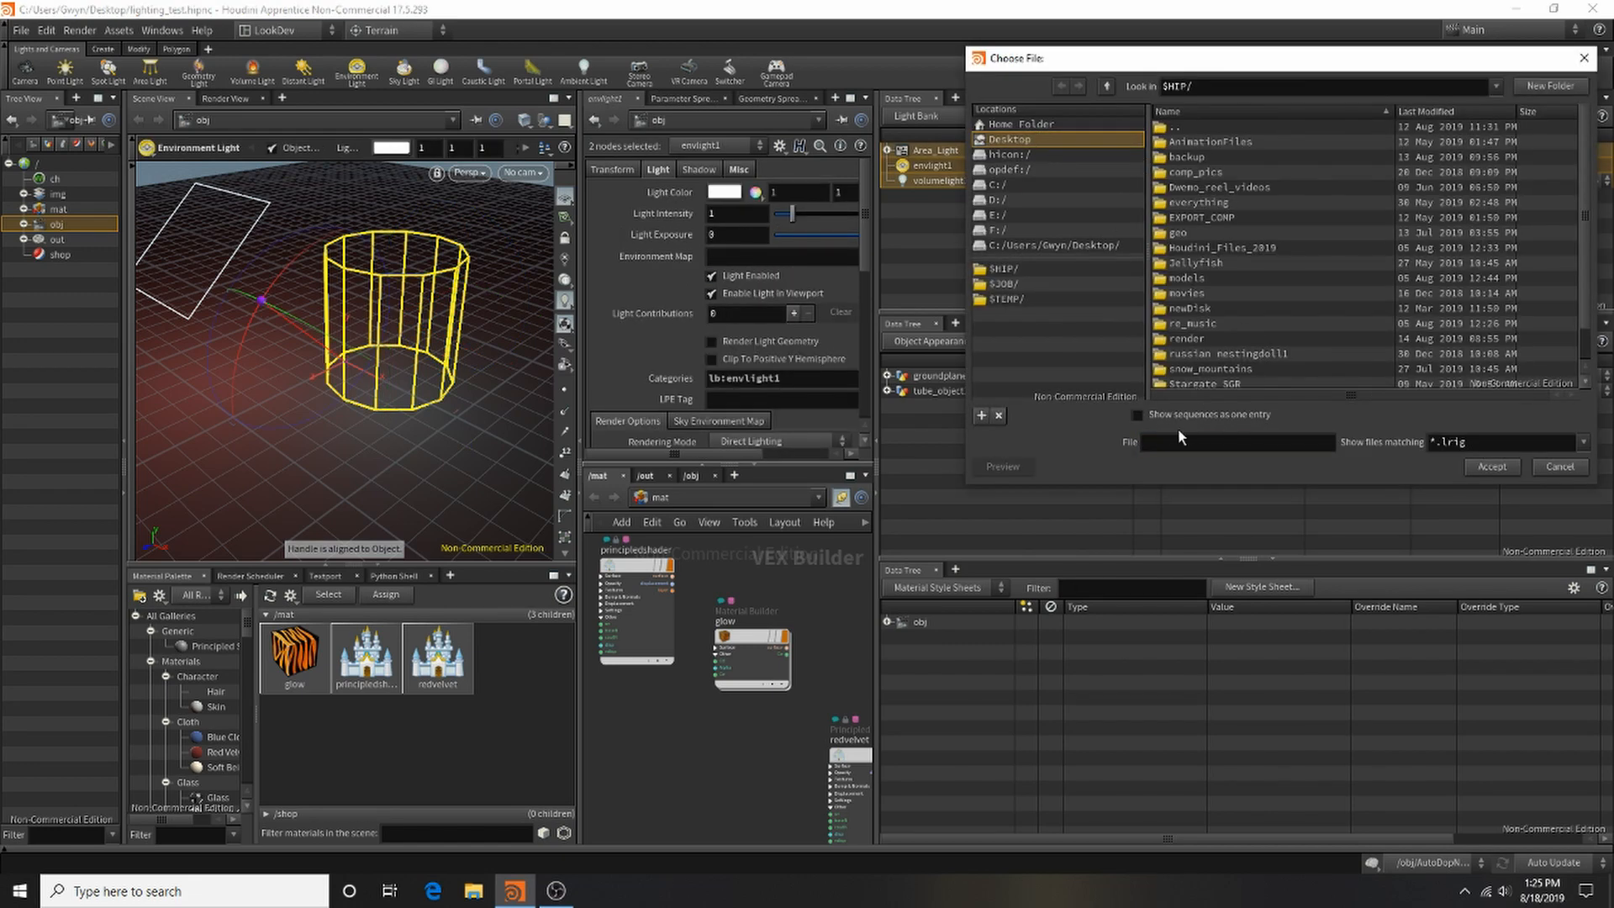
{"action": "left_click_drag", "start_coordinate": [1467, 443], "coordinate": [1436, 448]}
{"action": "key", "text": "ctrl+c"}
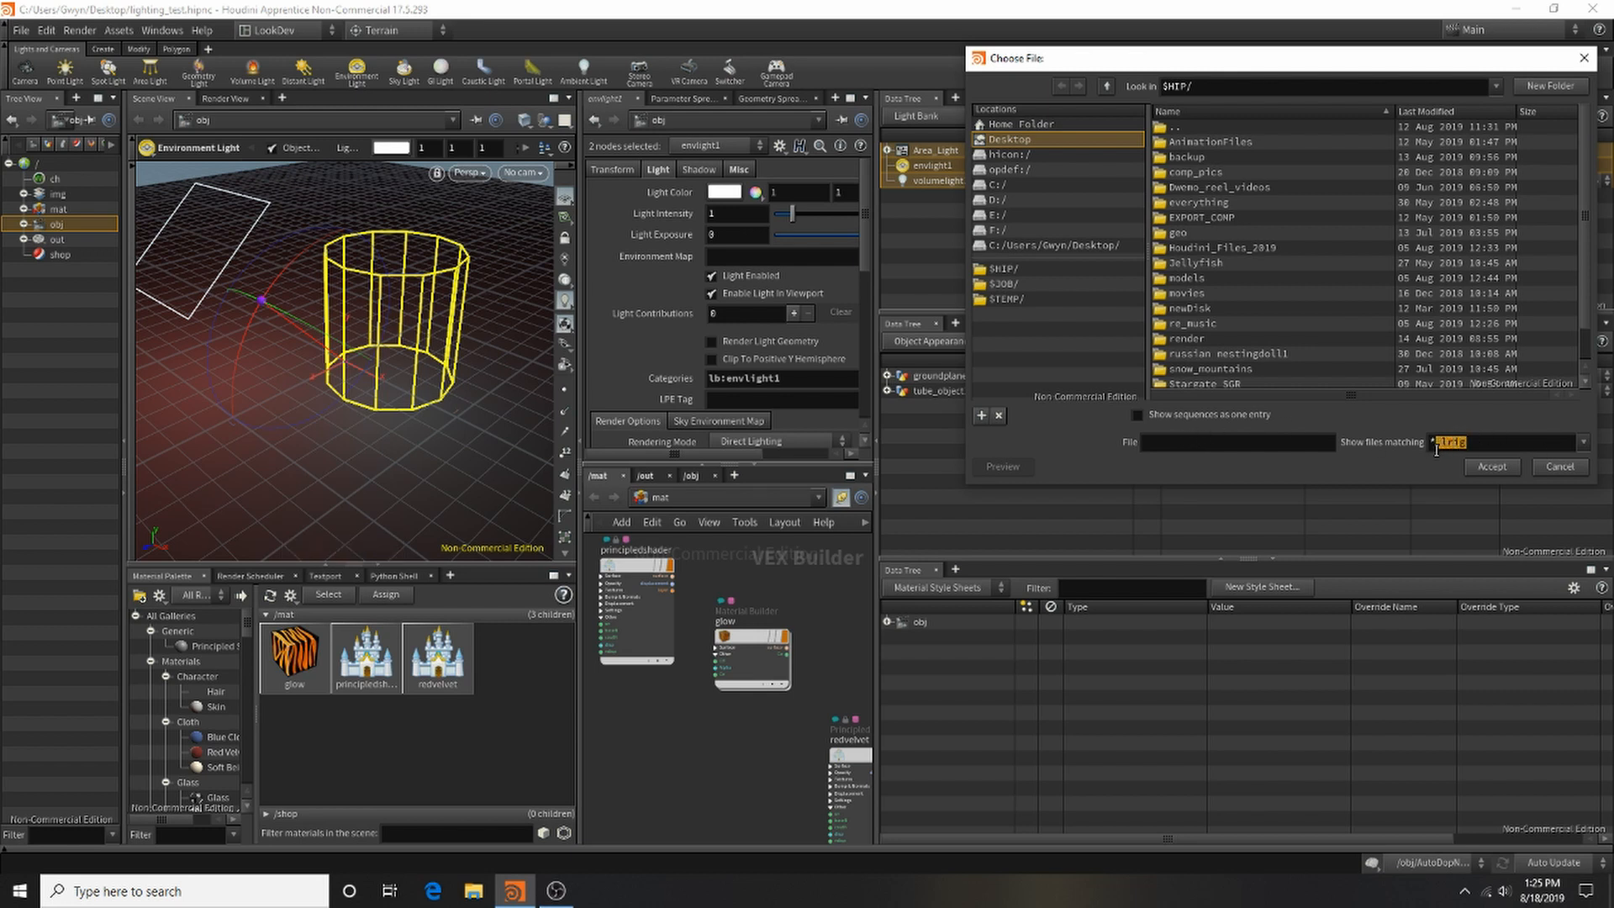
{"action": "left_click", "coordinate": [1272, 445]}
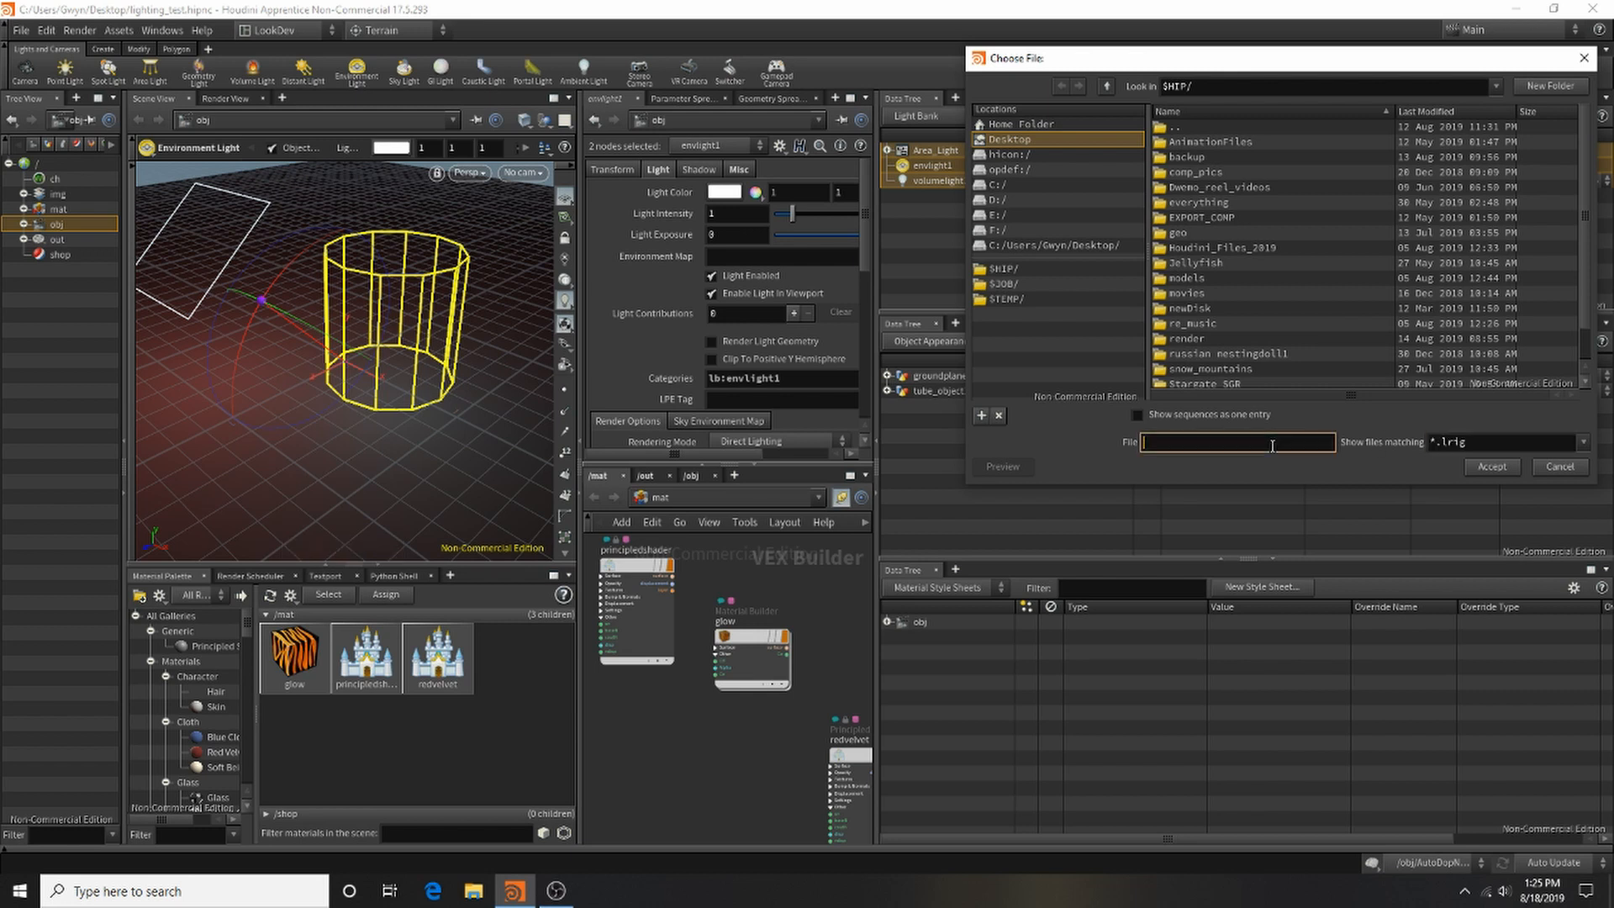
{"action": "key", "text": "ctrl+v"}
{"action": "type", "text": "lights_test"}
{"action": "left_click", "coordinate": [1475, 462]}
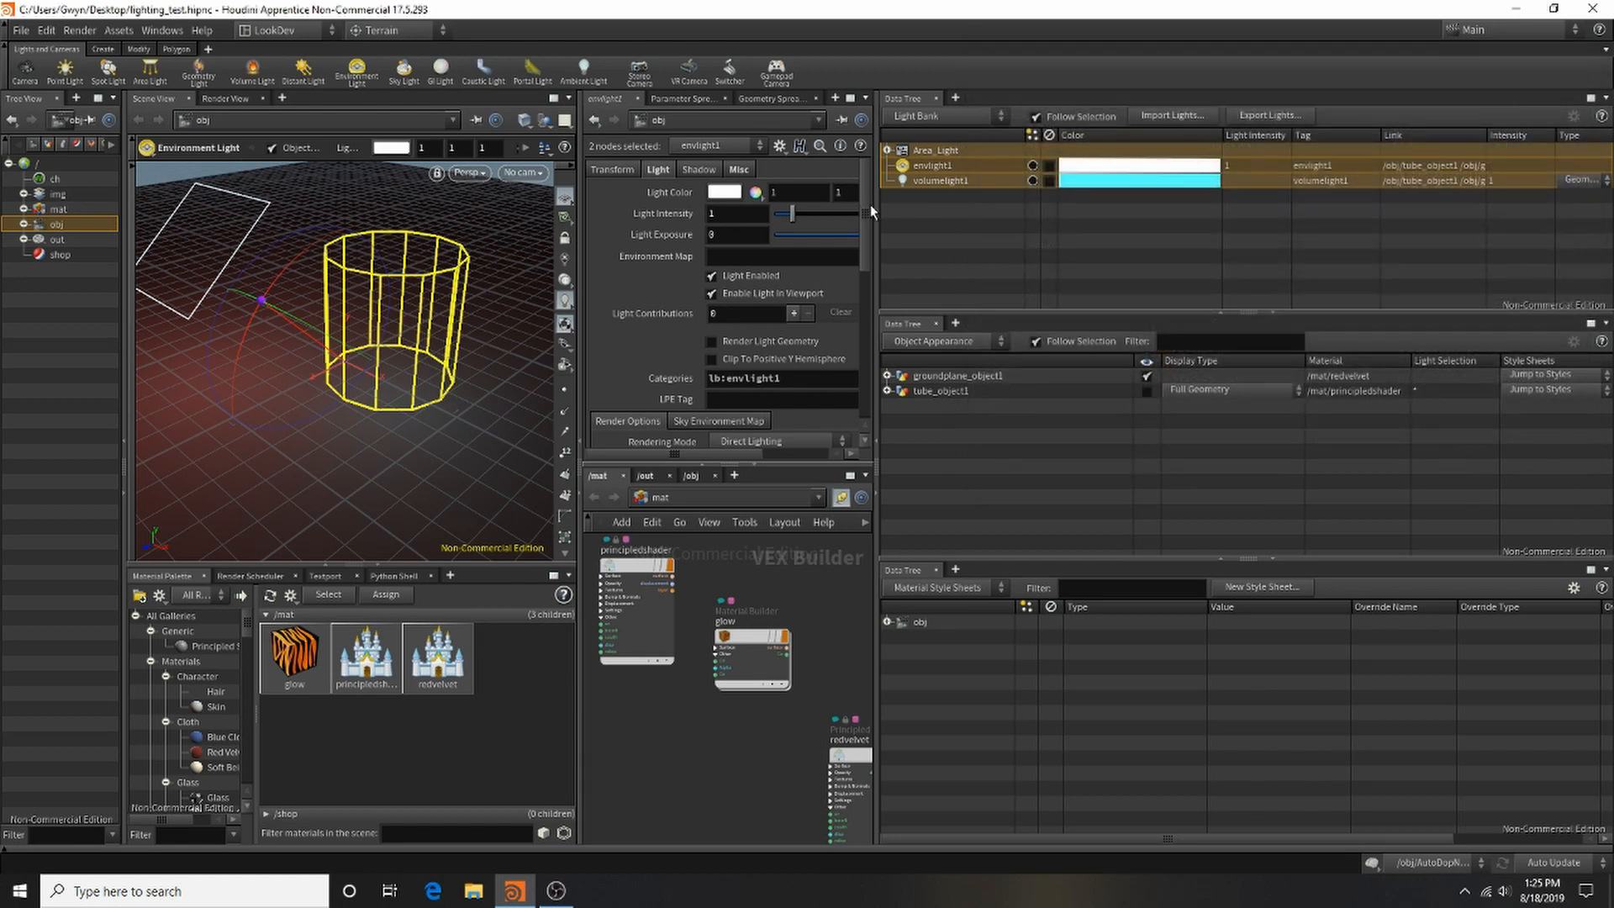
Step: Delete volumelight1, envlight1 and arealight1 from the Light Bank
{"action": "left_click", "coordinate": [931, 181]}
{"action": "key", "text": "Delete"}
{"action": "left_click", "coordinate": [943, 167]}
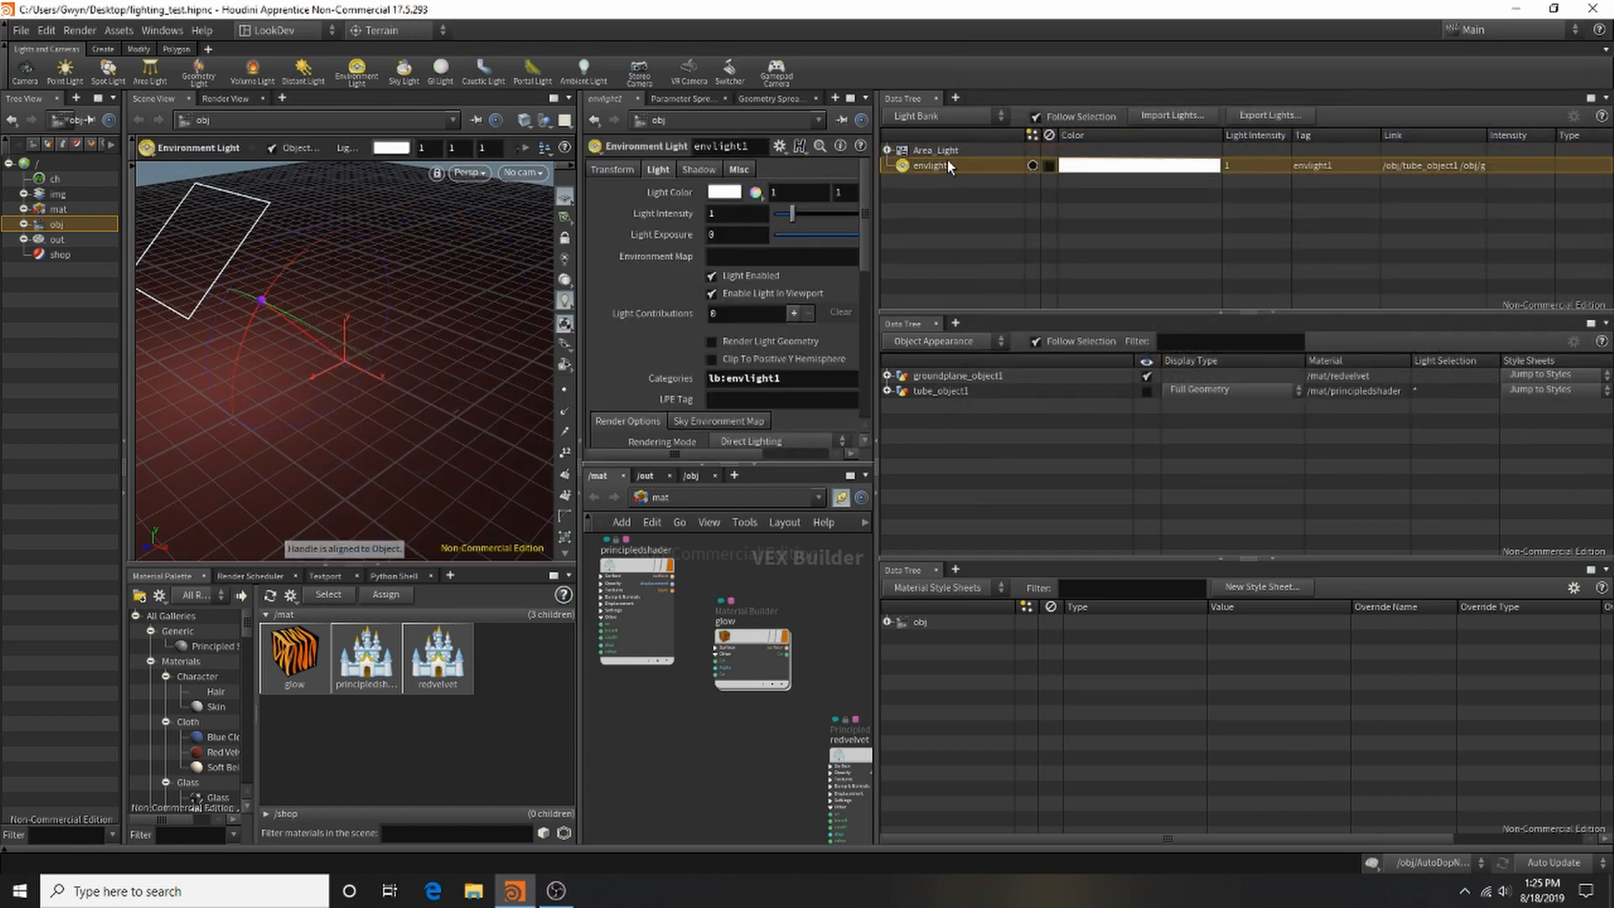
{"action": "key", "text": "Delete"}
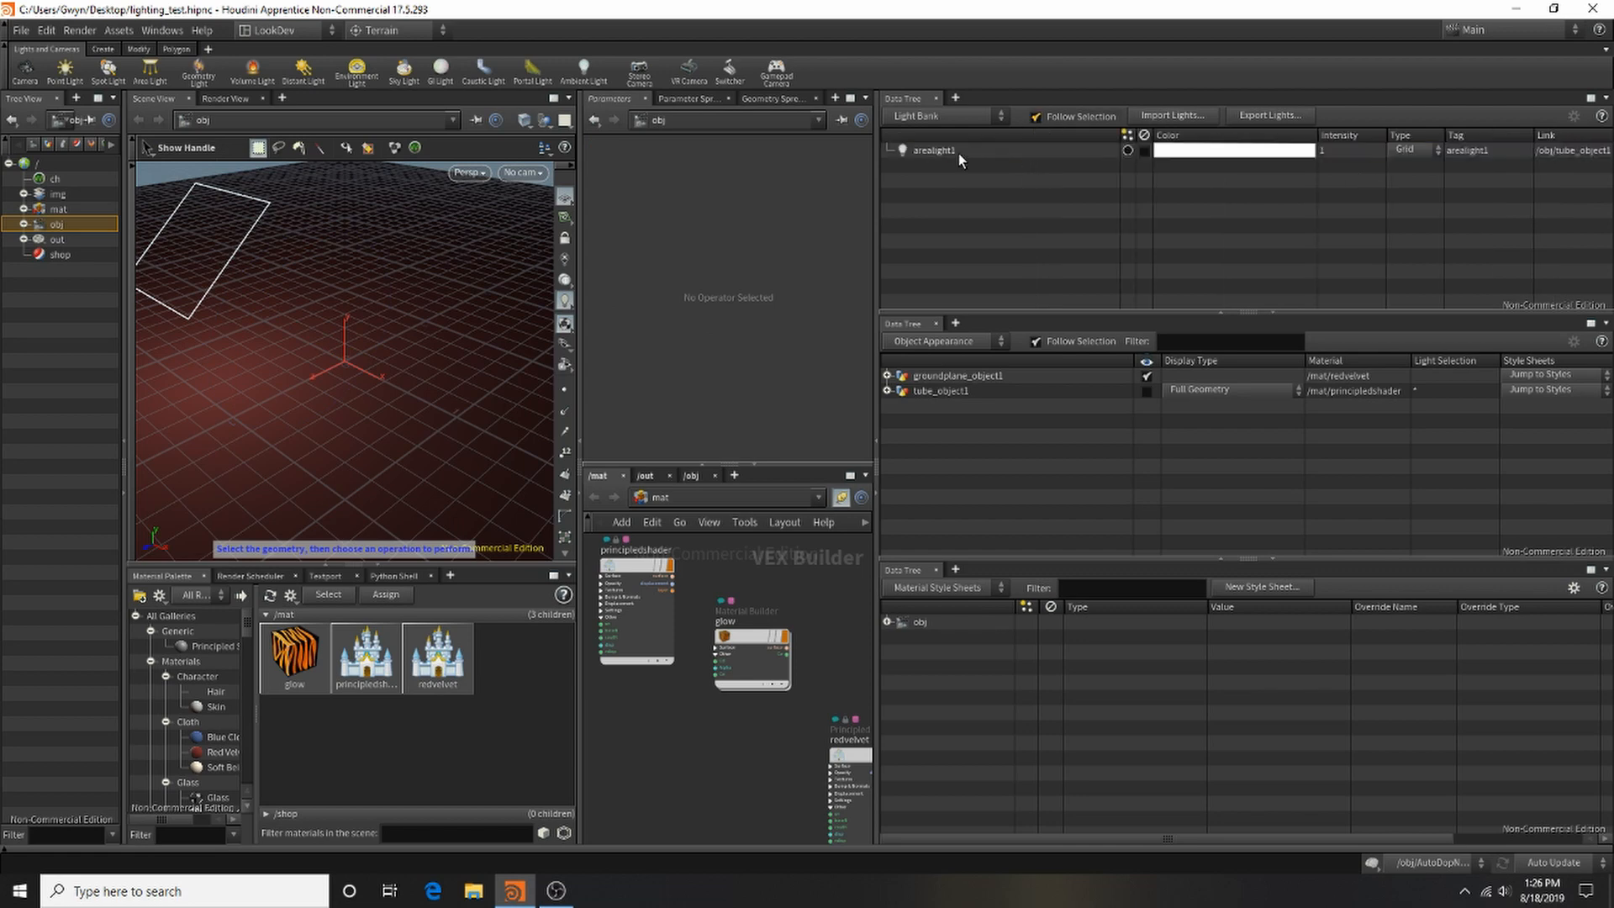
{"action": "left_click", "coordinate": [958, 152]}
{"action": "key", "text": "Delete"}
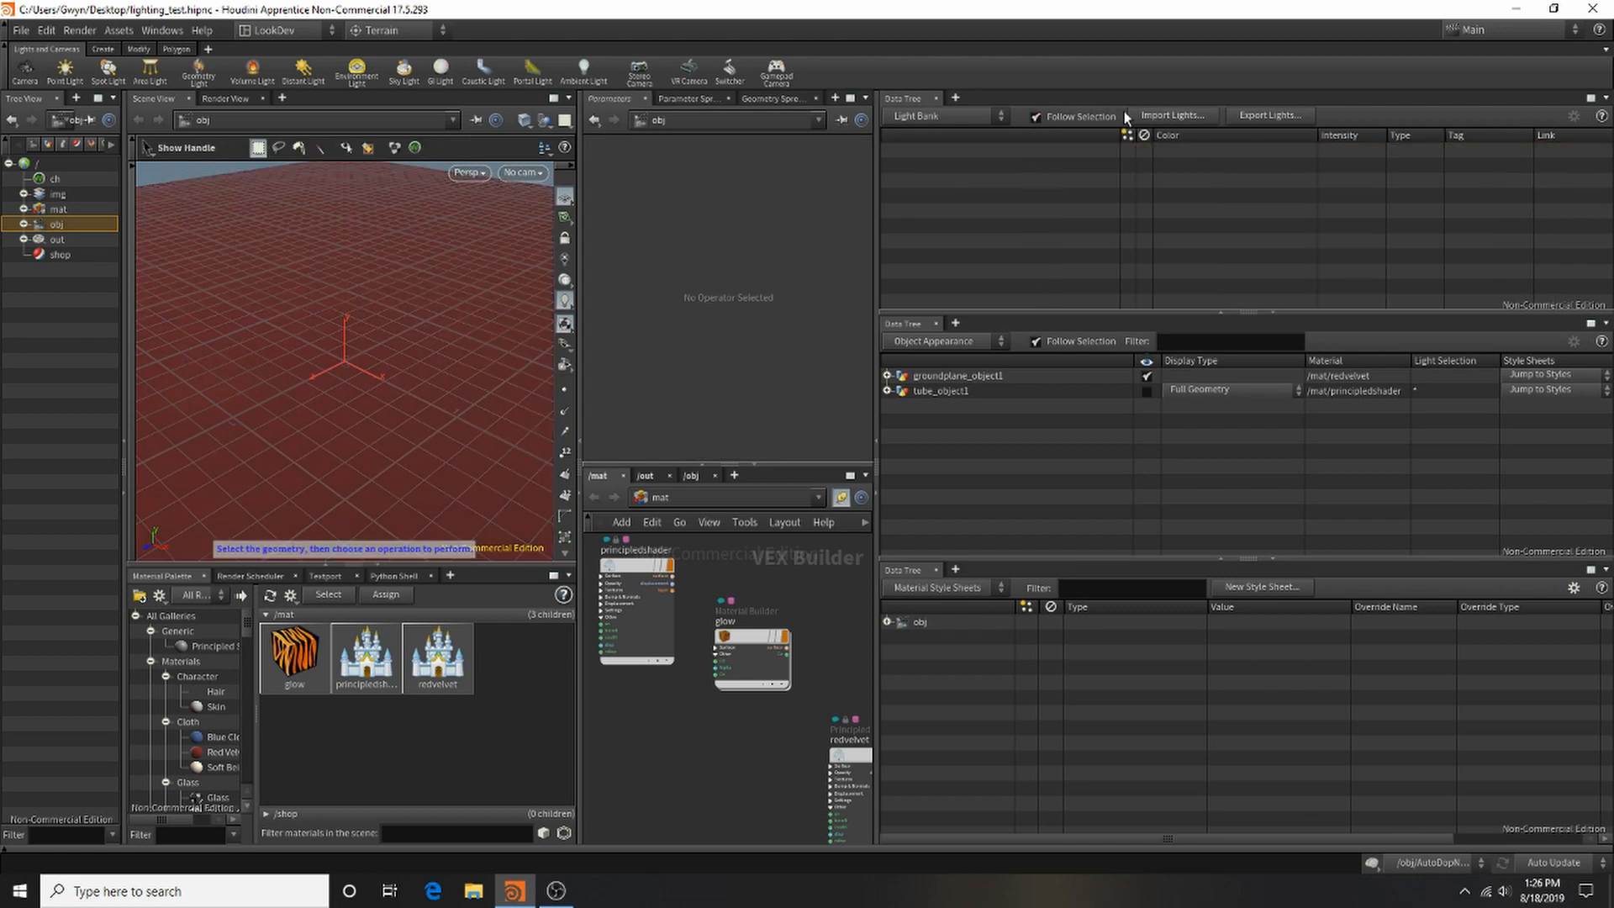
Step: Import the lights from lights_test.lrig on the Desktop into the Light Bank
{"action": "left_click", "coordinate": [1131, 115]}
{"action": "scroll", "coordinate": [1213, 252], "scroll_direction": "down", "scroll_amount": 1}
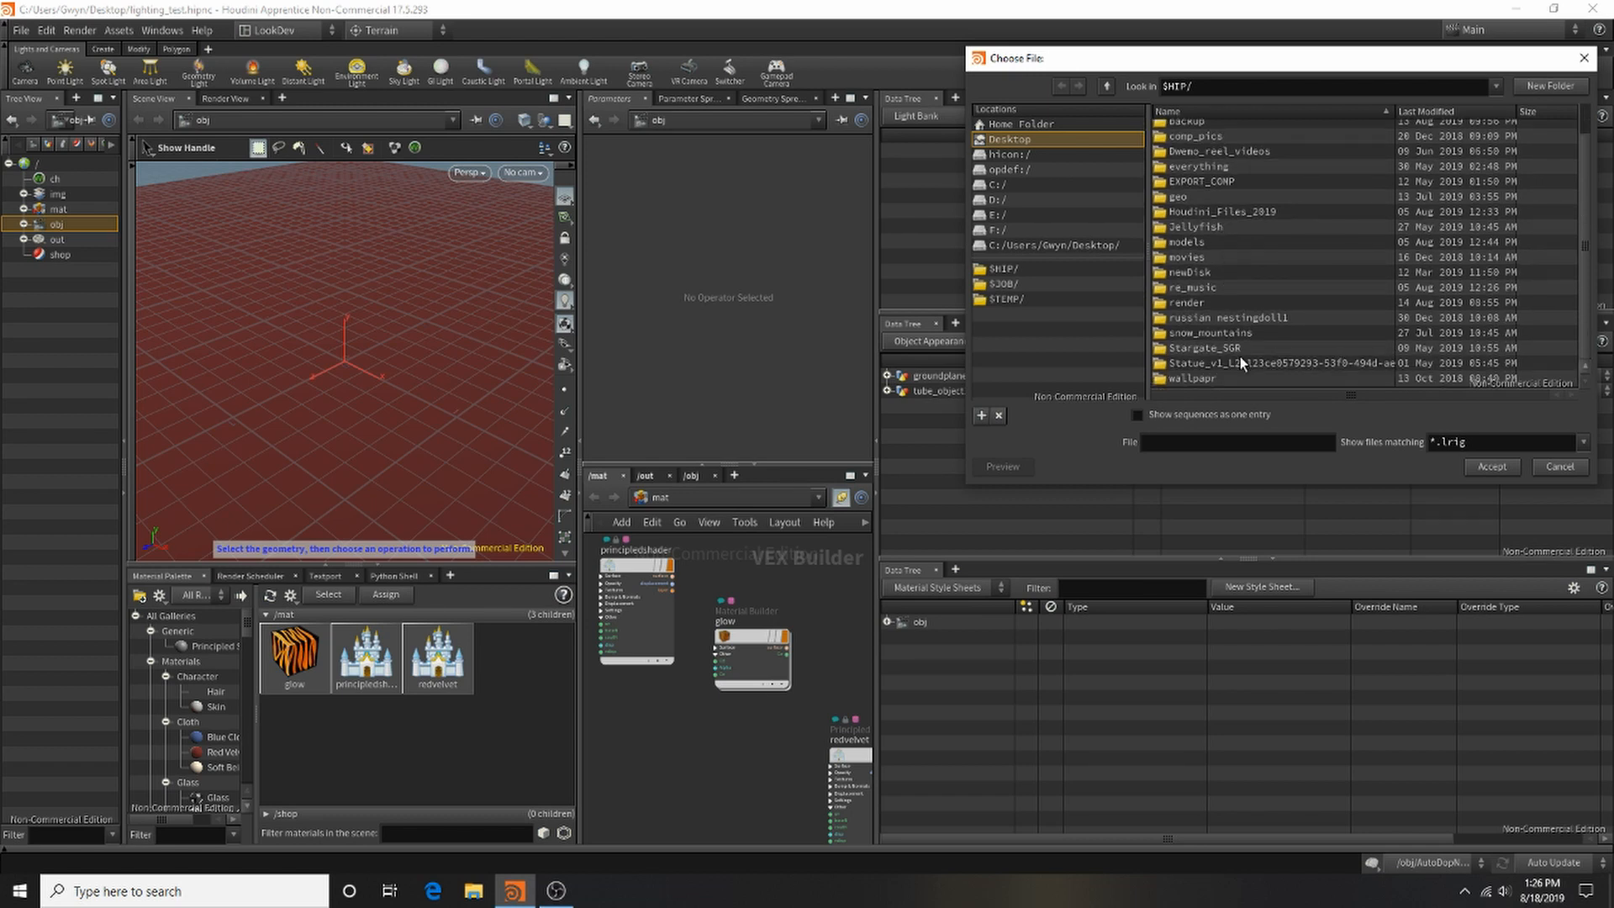
{"action": "left_click", "coordinate": [1205, 415]}
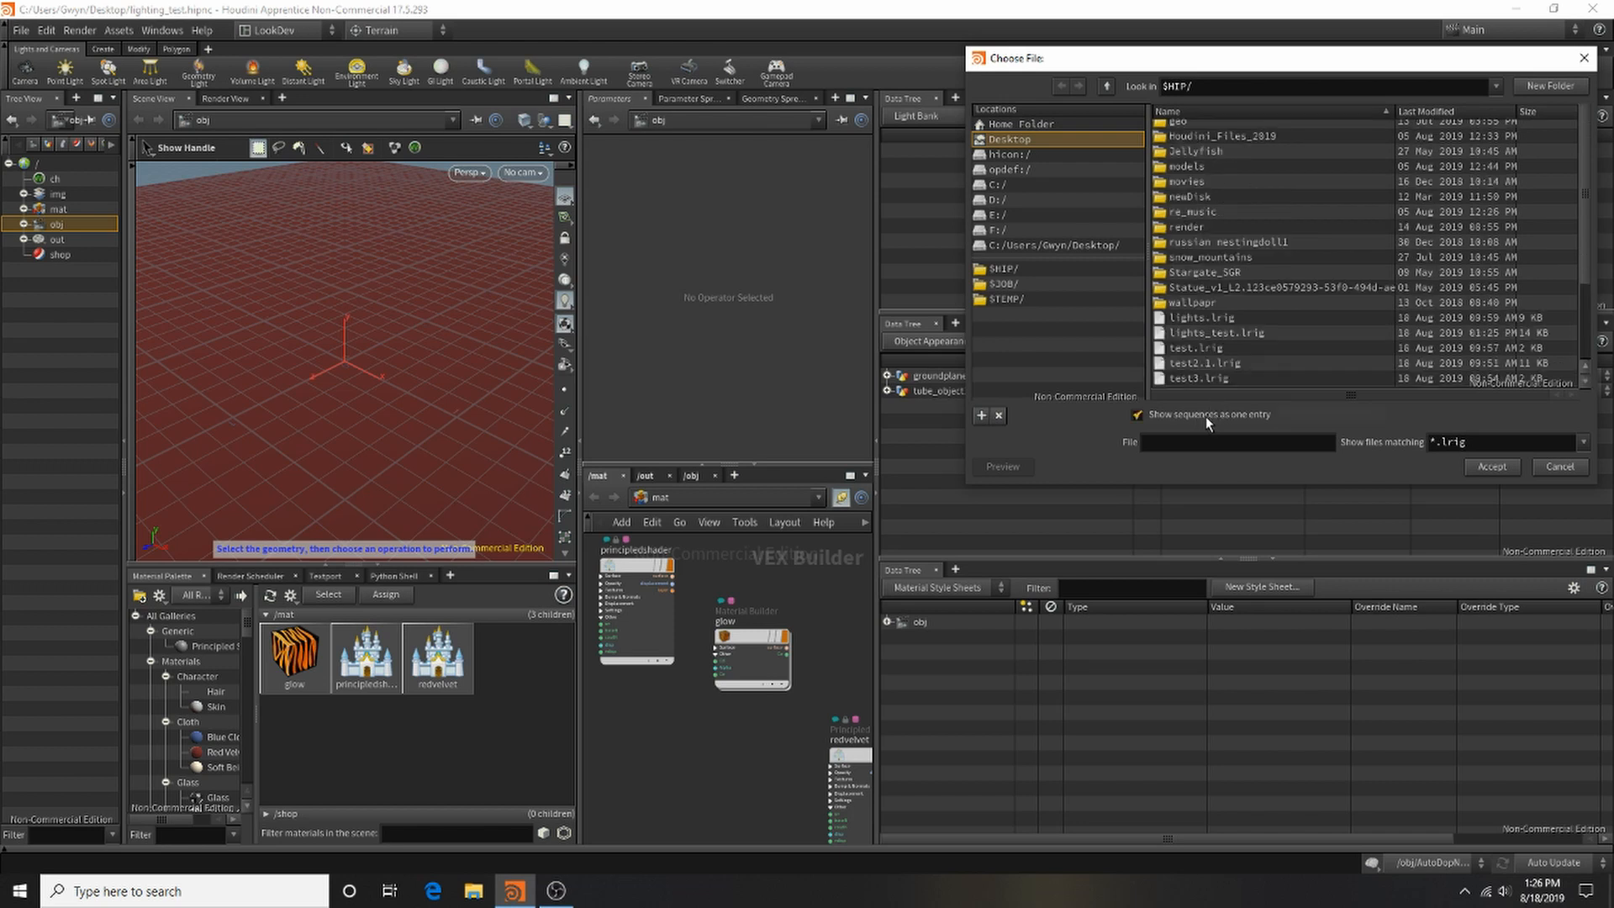
{"action": "left_click", "coordinate": [1301, 333]}
{"action": "left_click", "coordinate": [1492, 466]}
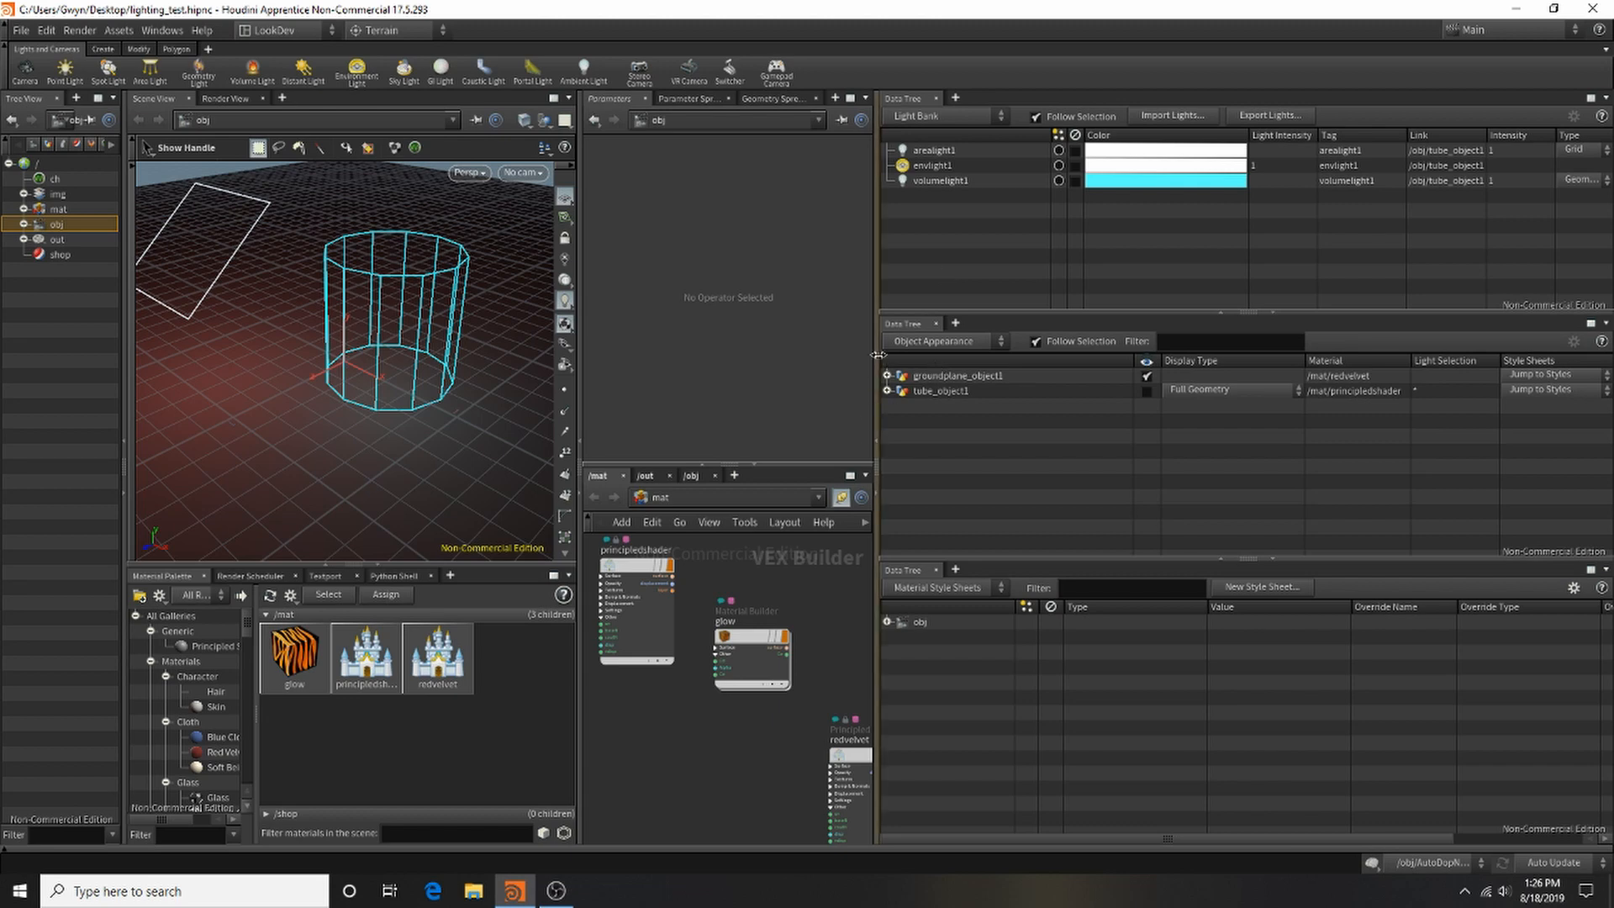
Step: Narrow the Data Tree panes to enlarge the viewport, and switch to the Build desktop
{"action": "left_click_drag", "start_coordinate": [877, 354], "coordinate": [1250, 331]}
{"action": "left_click_drag", "start_coordinate": [1250, 331], "coordinate": [1278, 328]}
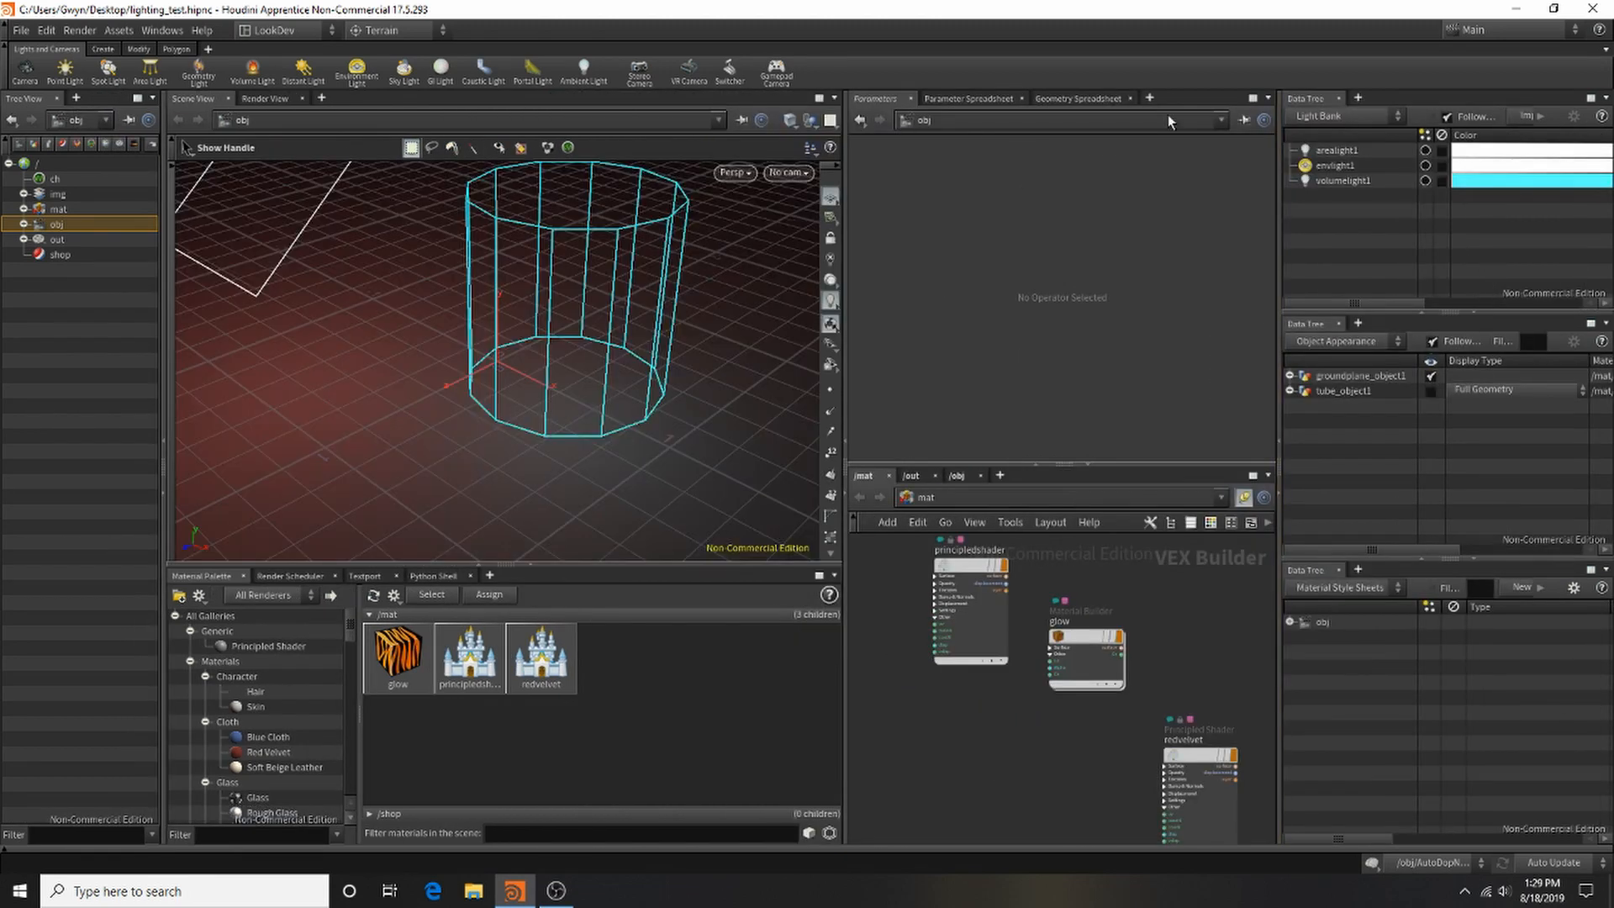
{"action": "left_click", "coordinate": [309, 33]}
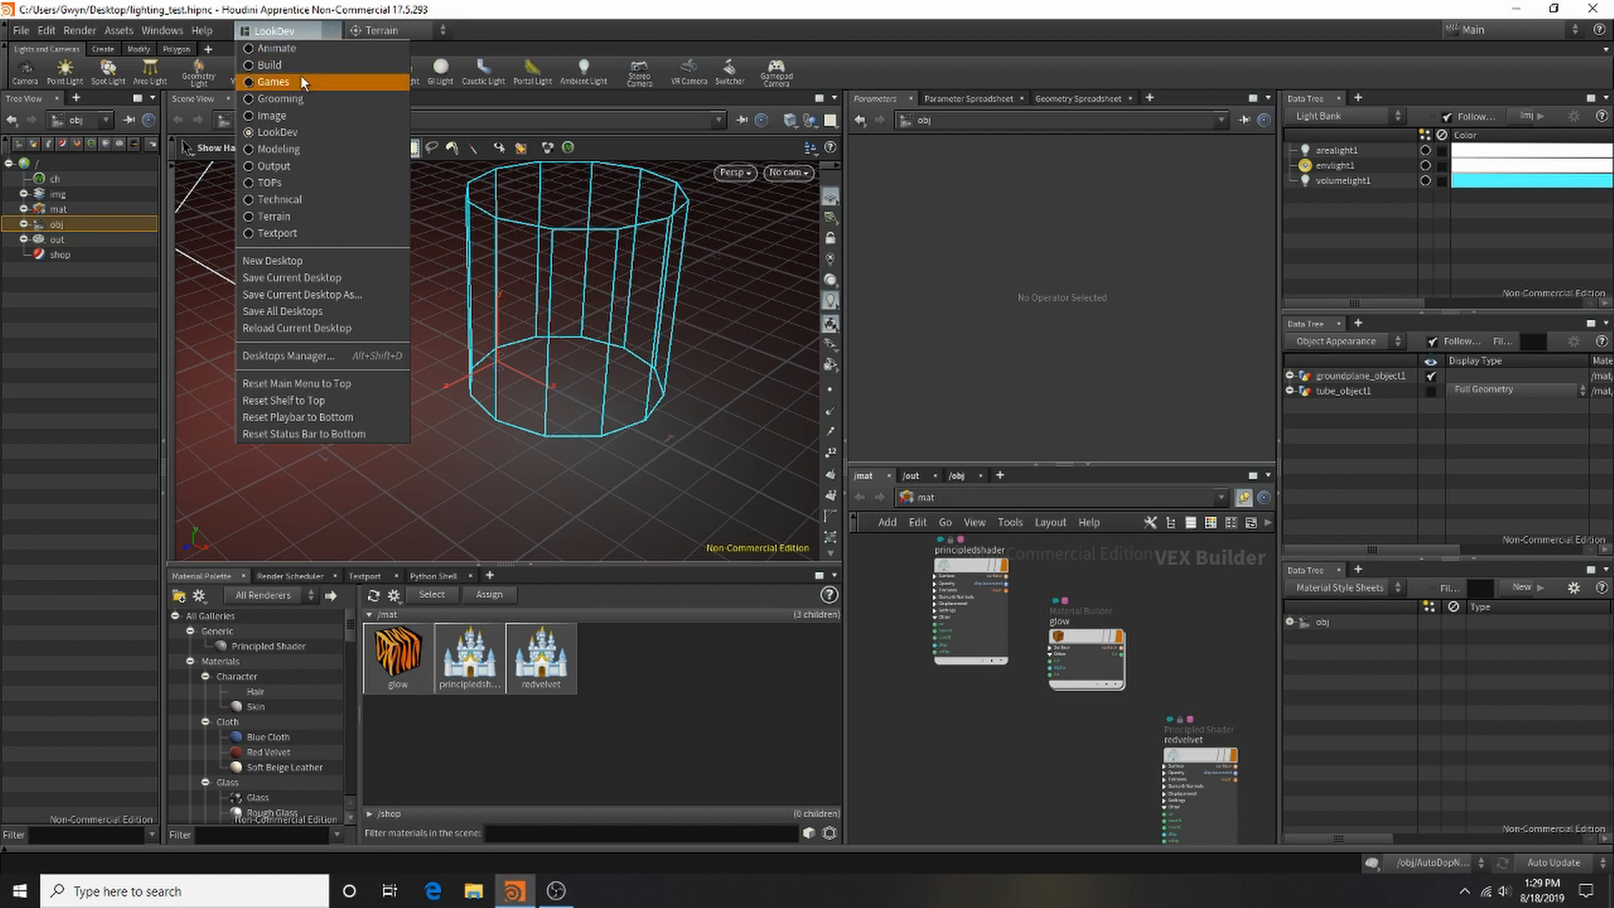
{"action": "left_click", "coordinate": [296, 67]}
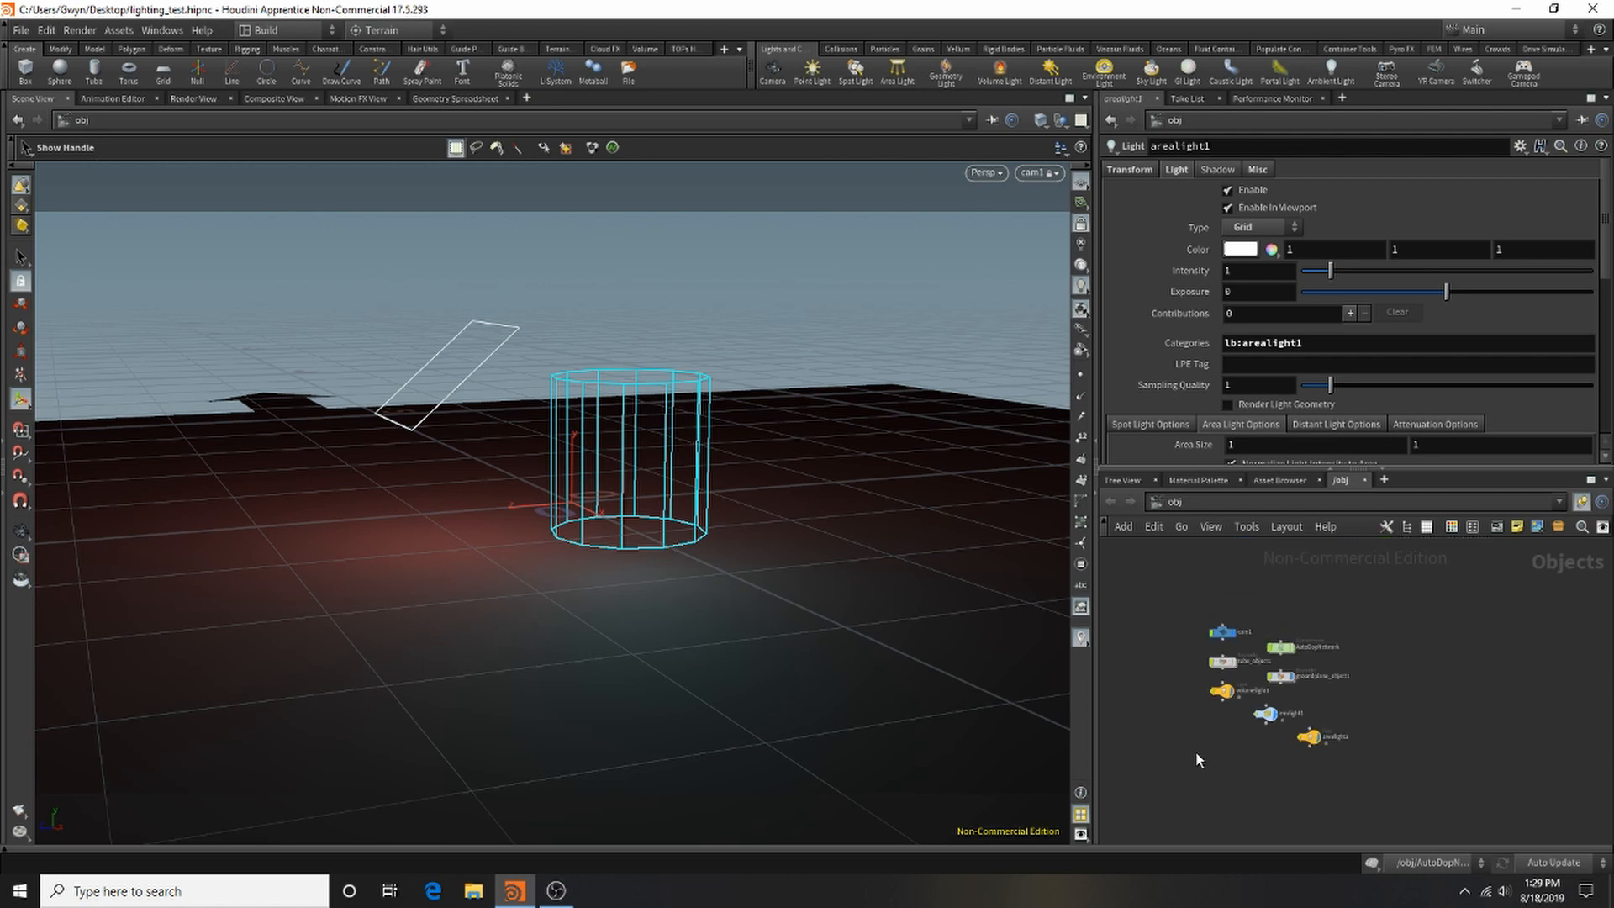
Step: Delete the volumelight1 and arealight1 nodes from the object network
{"action": "scroll", "coordinate": [1228, 713], "scroll_direction": "up", "scroll_amount": 3}
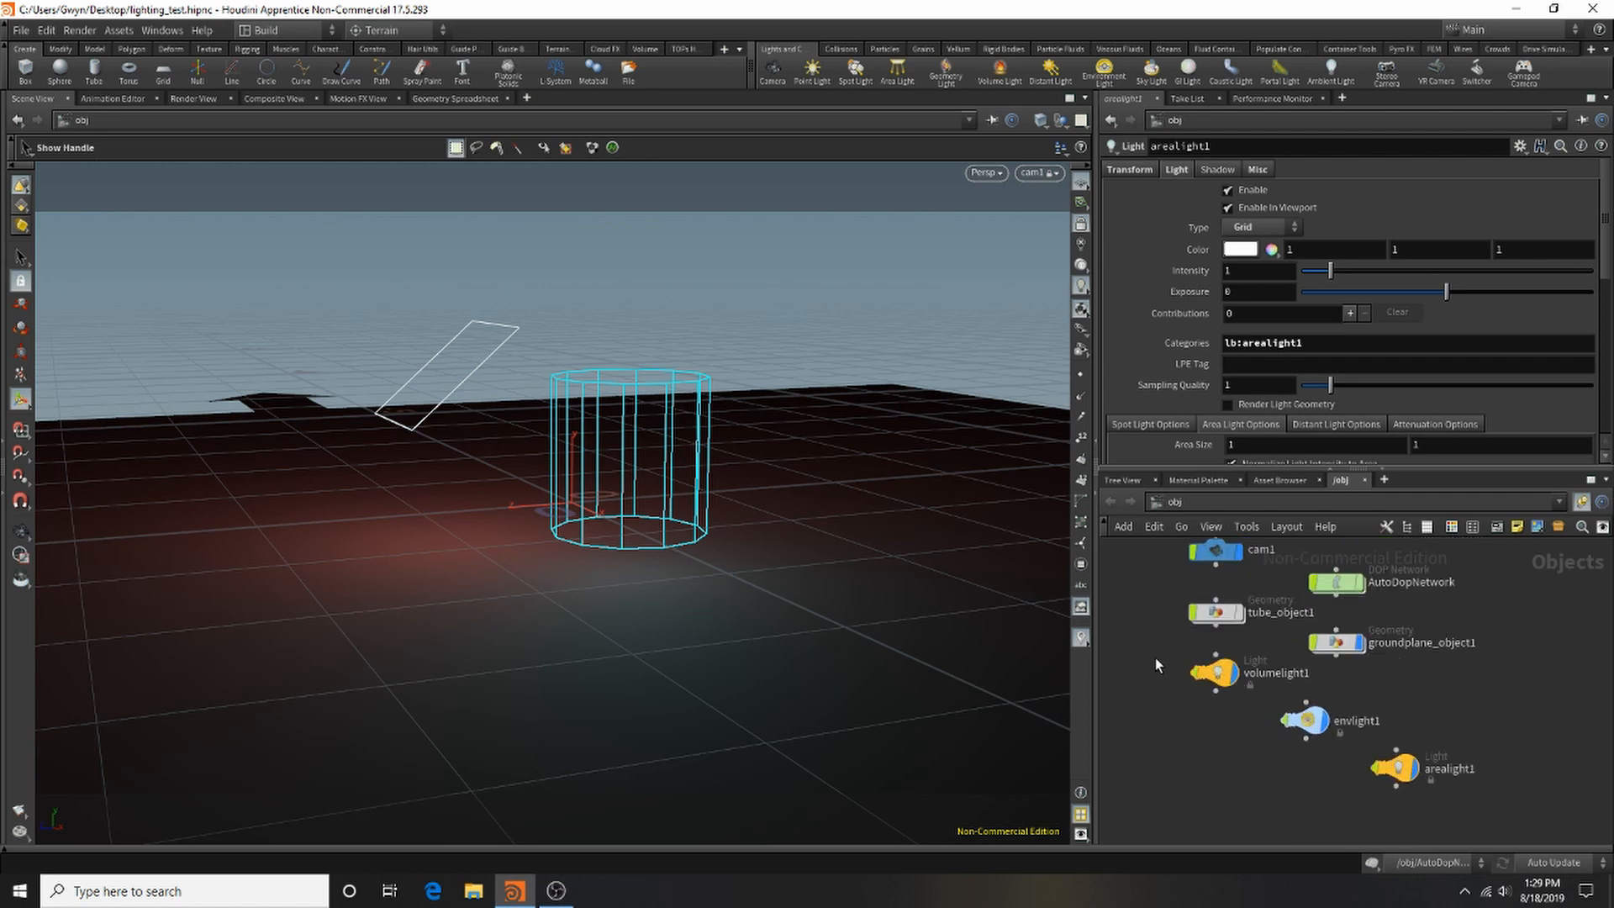
{"action": "left_click_drag", "start_coordinate": [1155, 657], "coordinate": [1251, 688]}
{"action": "key", "text": "Delete"}
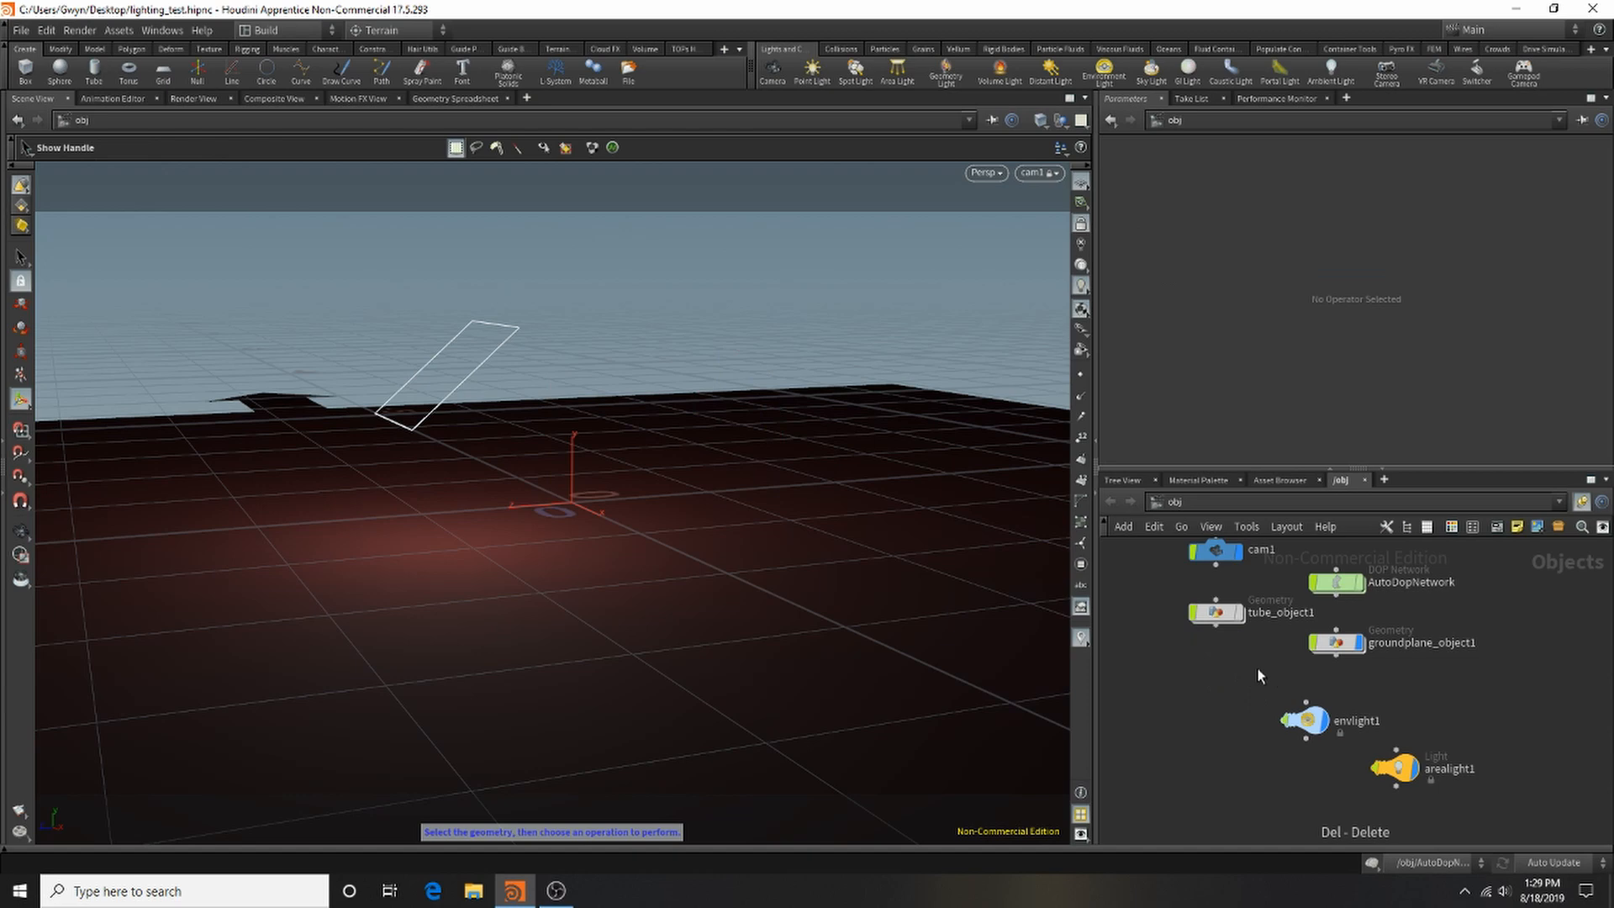
{"action": "left_click", "coordinate": [1388, 766]}
{"action": "key", "text": "Delete"}
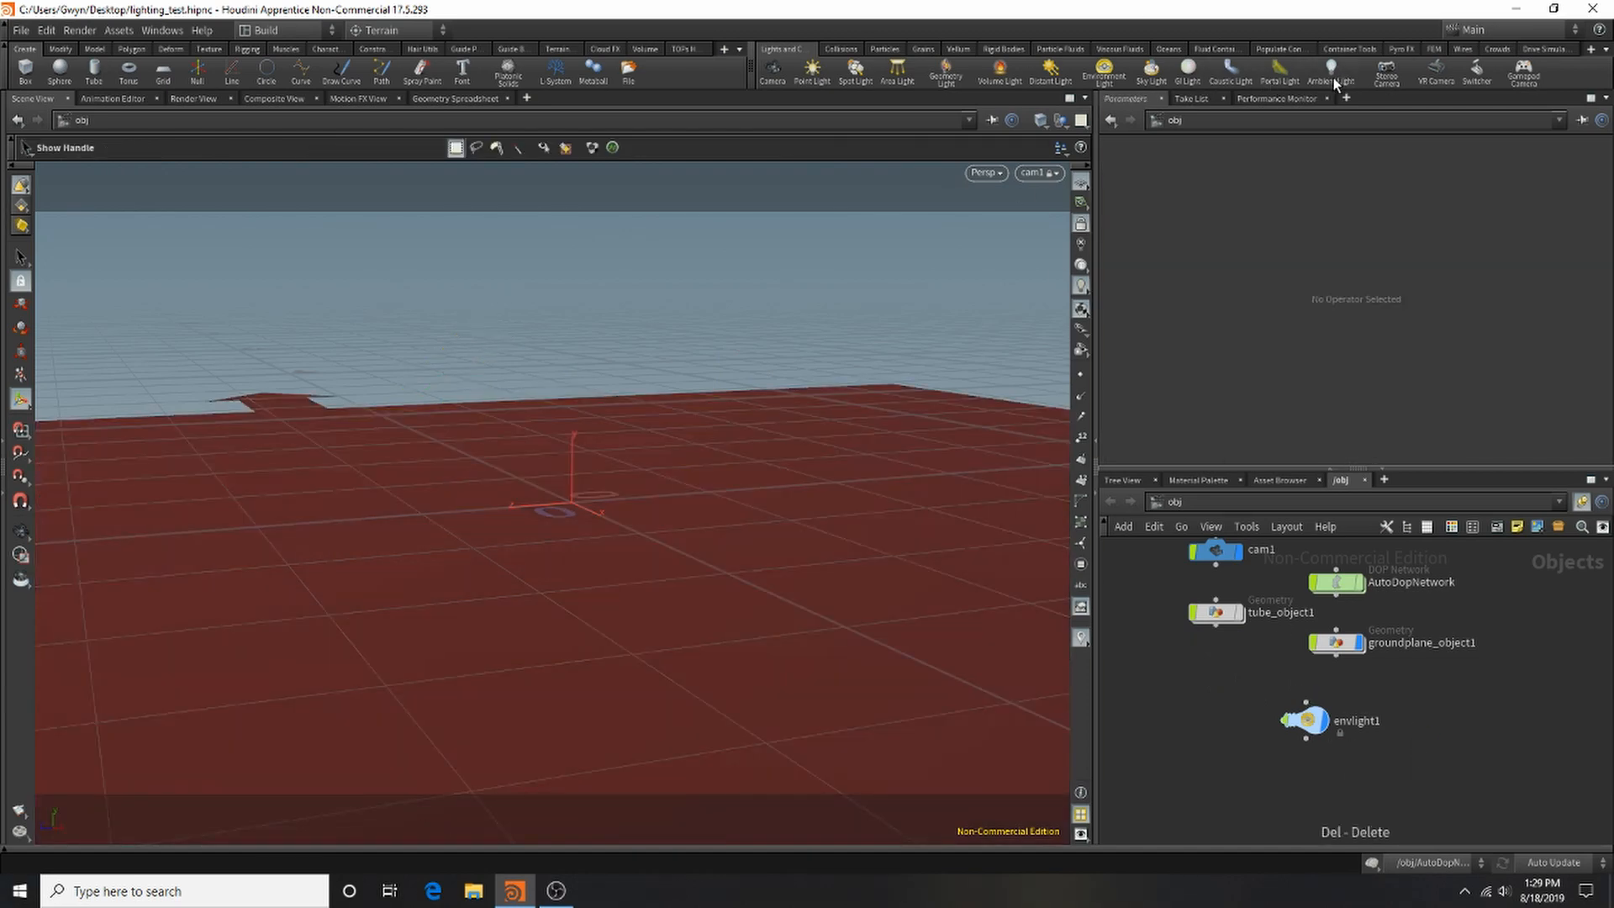
Step: Add an ambient light and a new tube to the scene, placing the tube at about -0.22, 0.79, 0.13
{"action": "left_click", "coordinate": [1335, 79]}
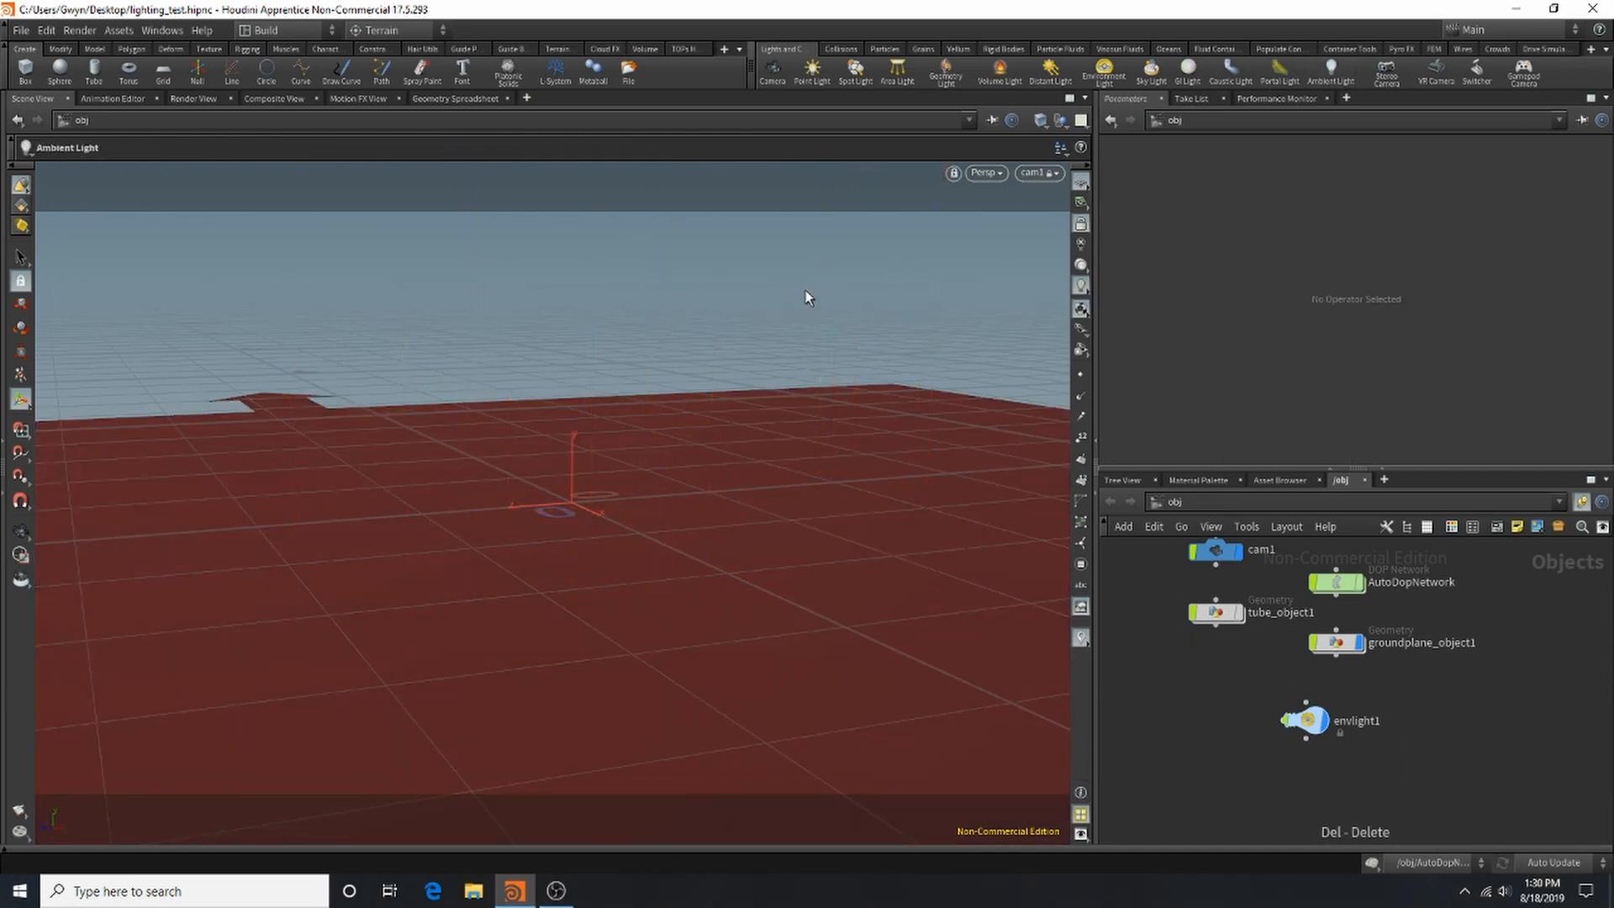
{"action": "left_click", "coordinate": [808, 299]}
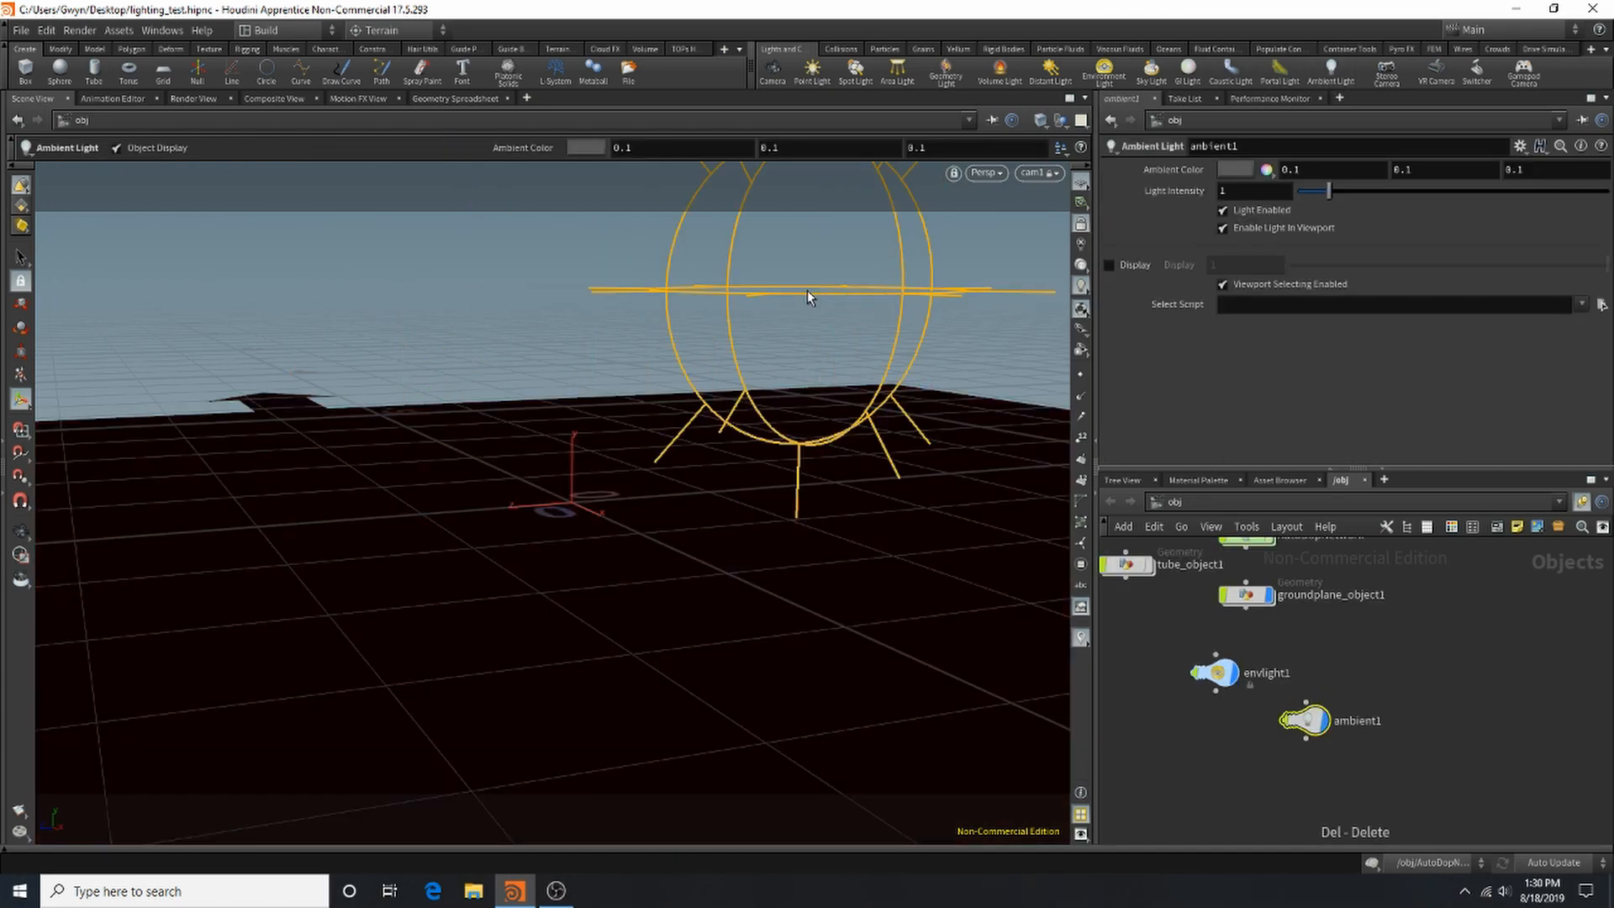
{"action": "left_click", "coordinate": [94, 69]}
{"action": "left_click", "coordinate": [542, 378]}
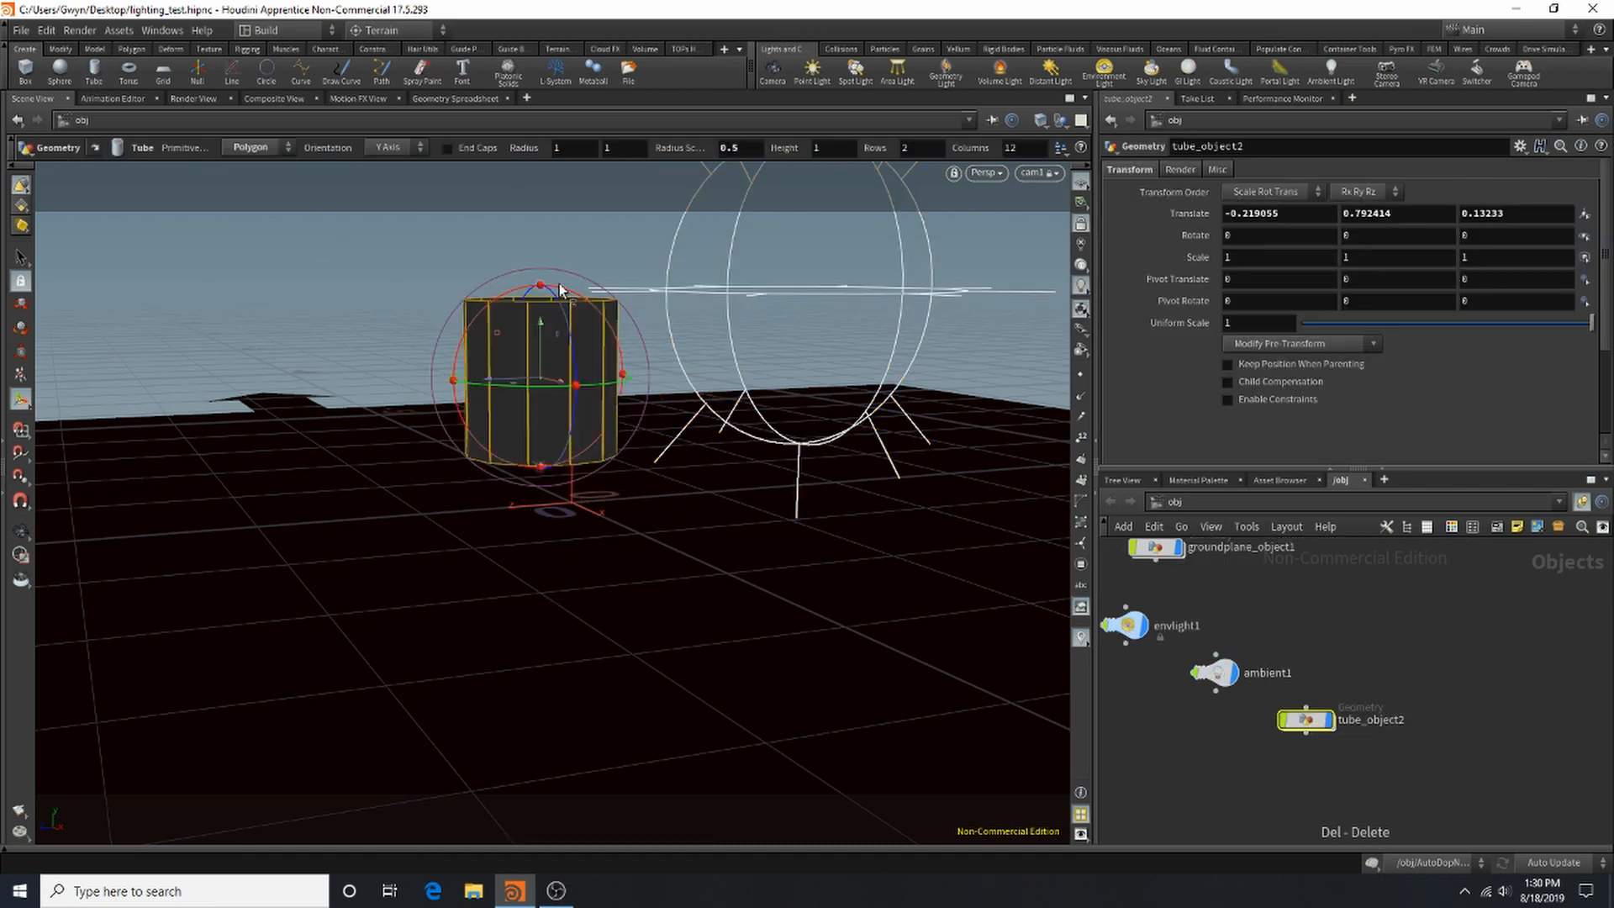
Step: Render the scene through mantra_ipr in the Render View to preview the ambient lighting, and stop the render
{"action": "left_click", "coordinate": [189, 99]}
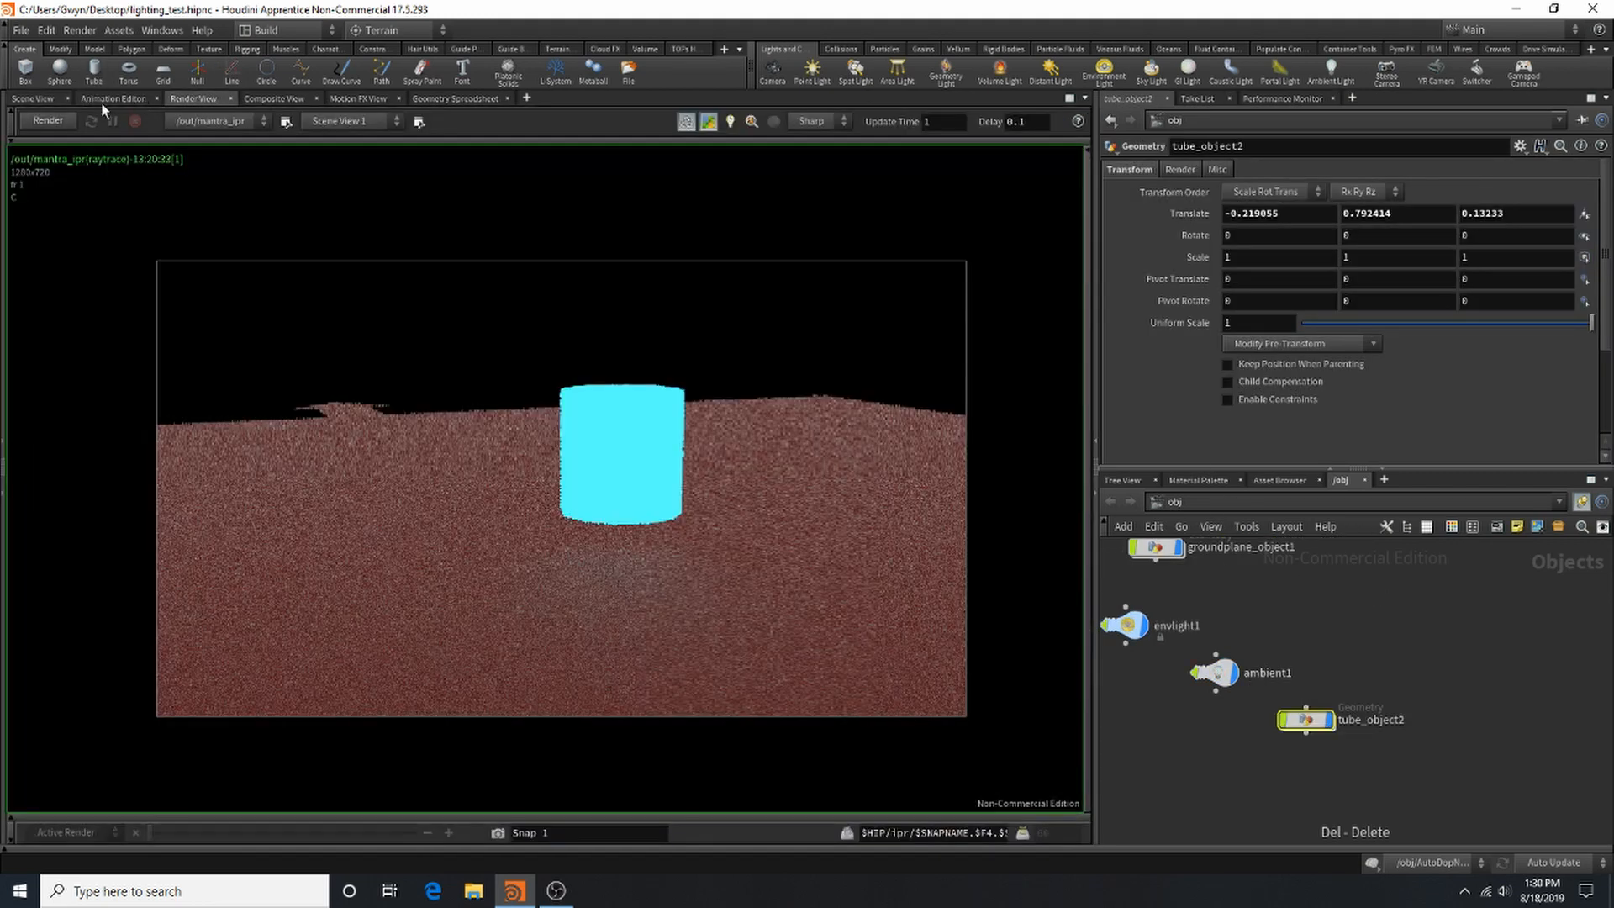
{"action": "left_click", "coordinate": [46, 121]}
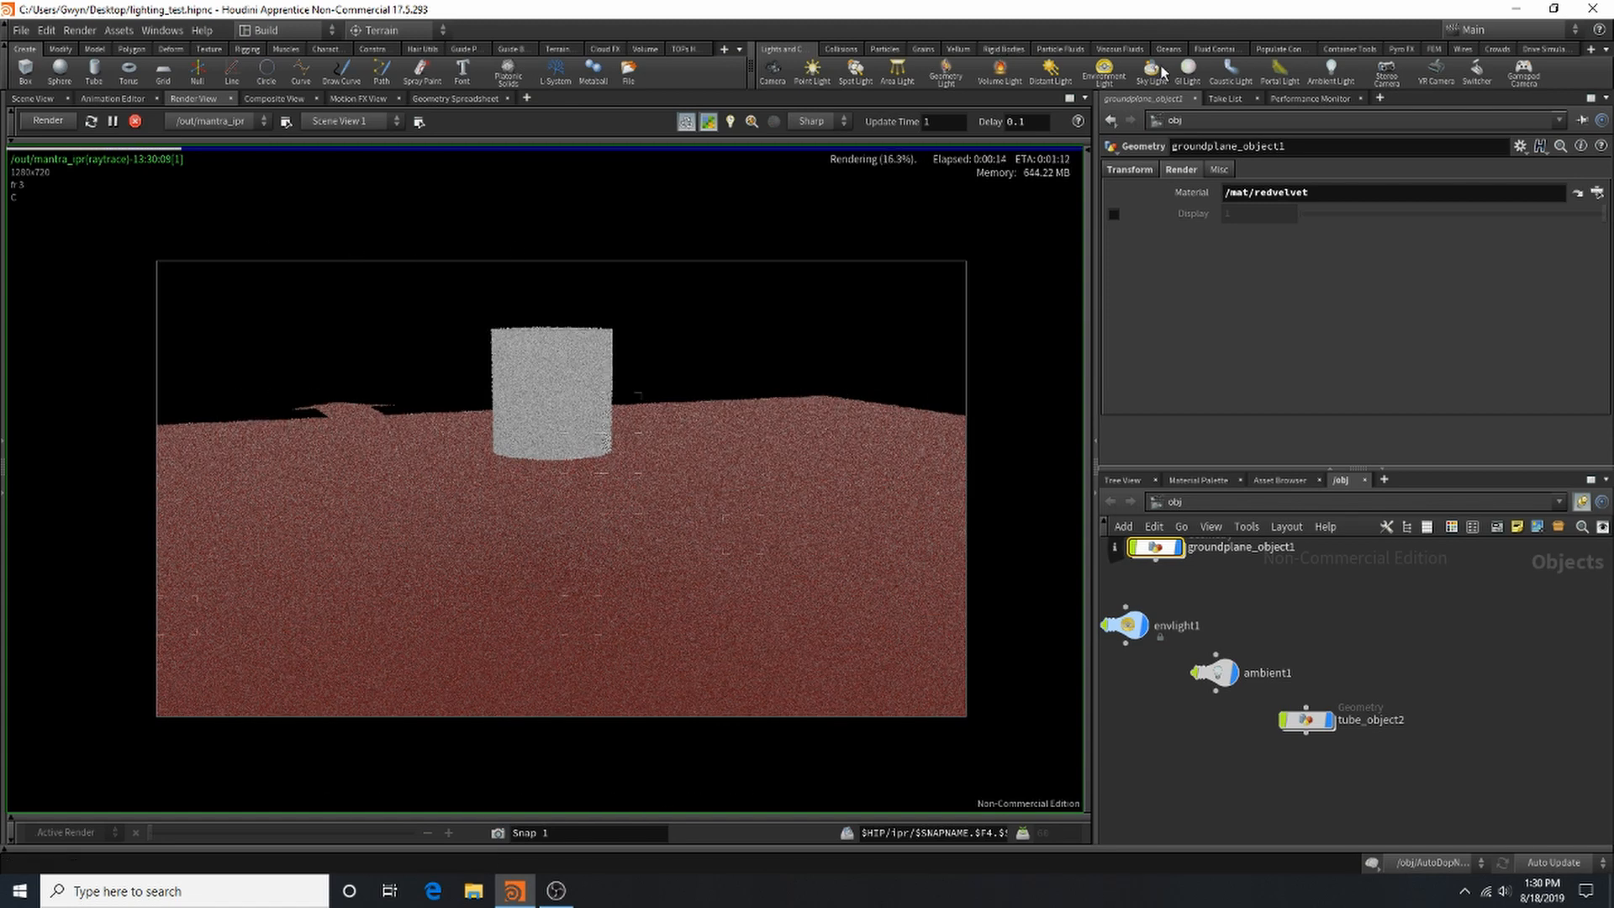
{"action": "left_click", "coordinate": [135, 121]}
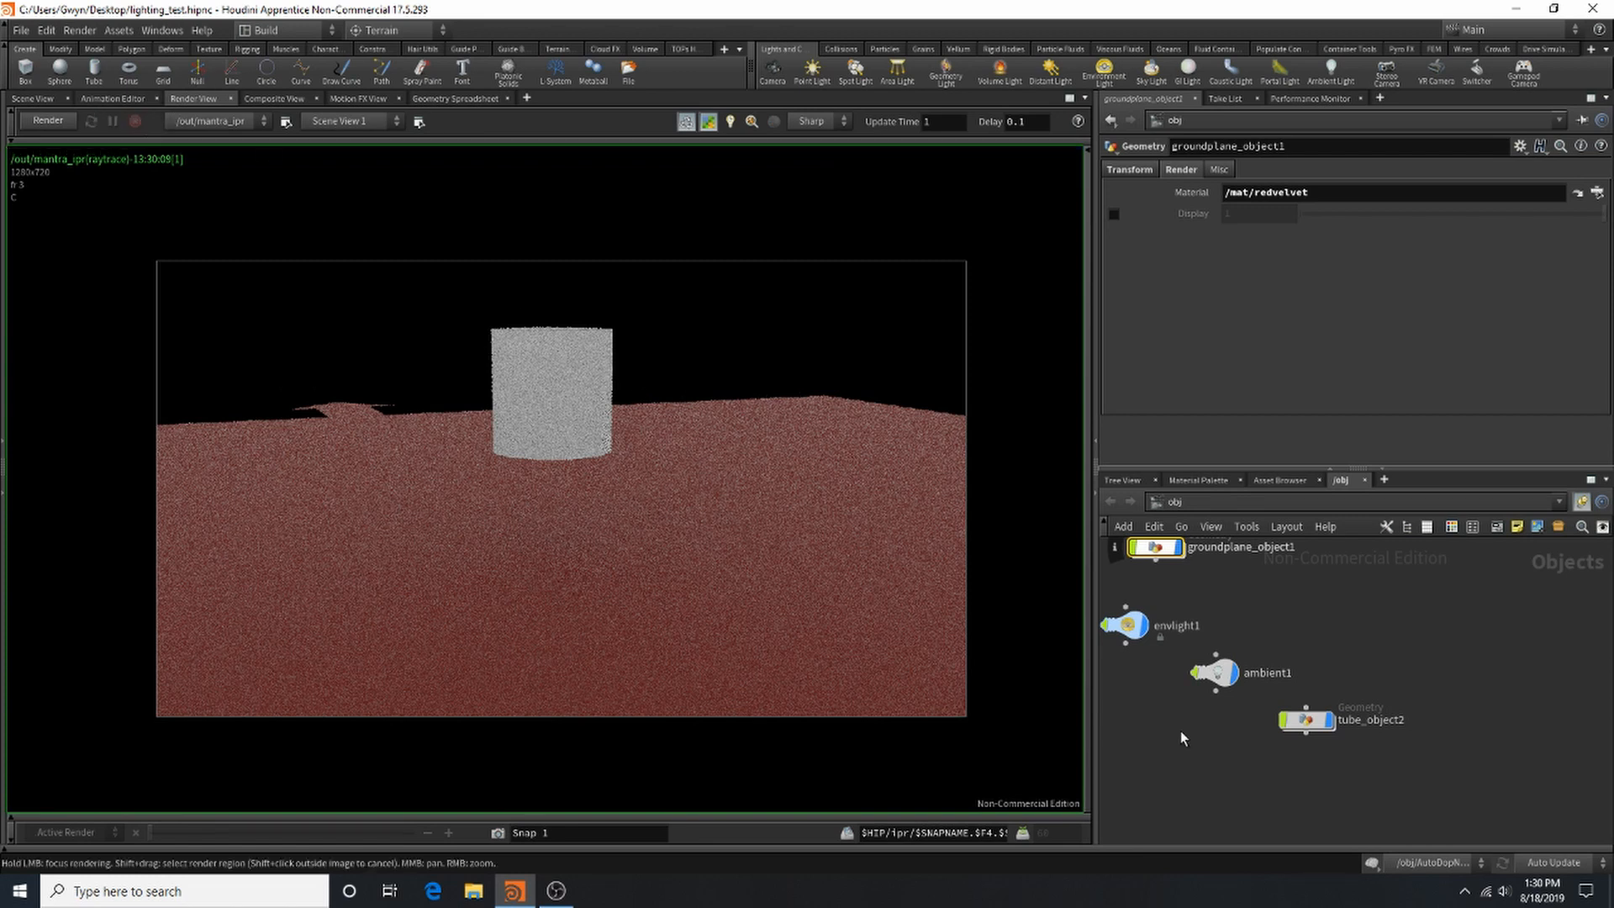
Step: Set the ambient1 light's color to yellow, with values 1, 0.8495, 0
{"action": "scroll", "coordinate": [1341, 706], "scroll_direction": "down", "scroll_amount": 3}
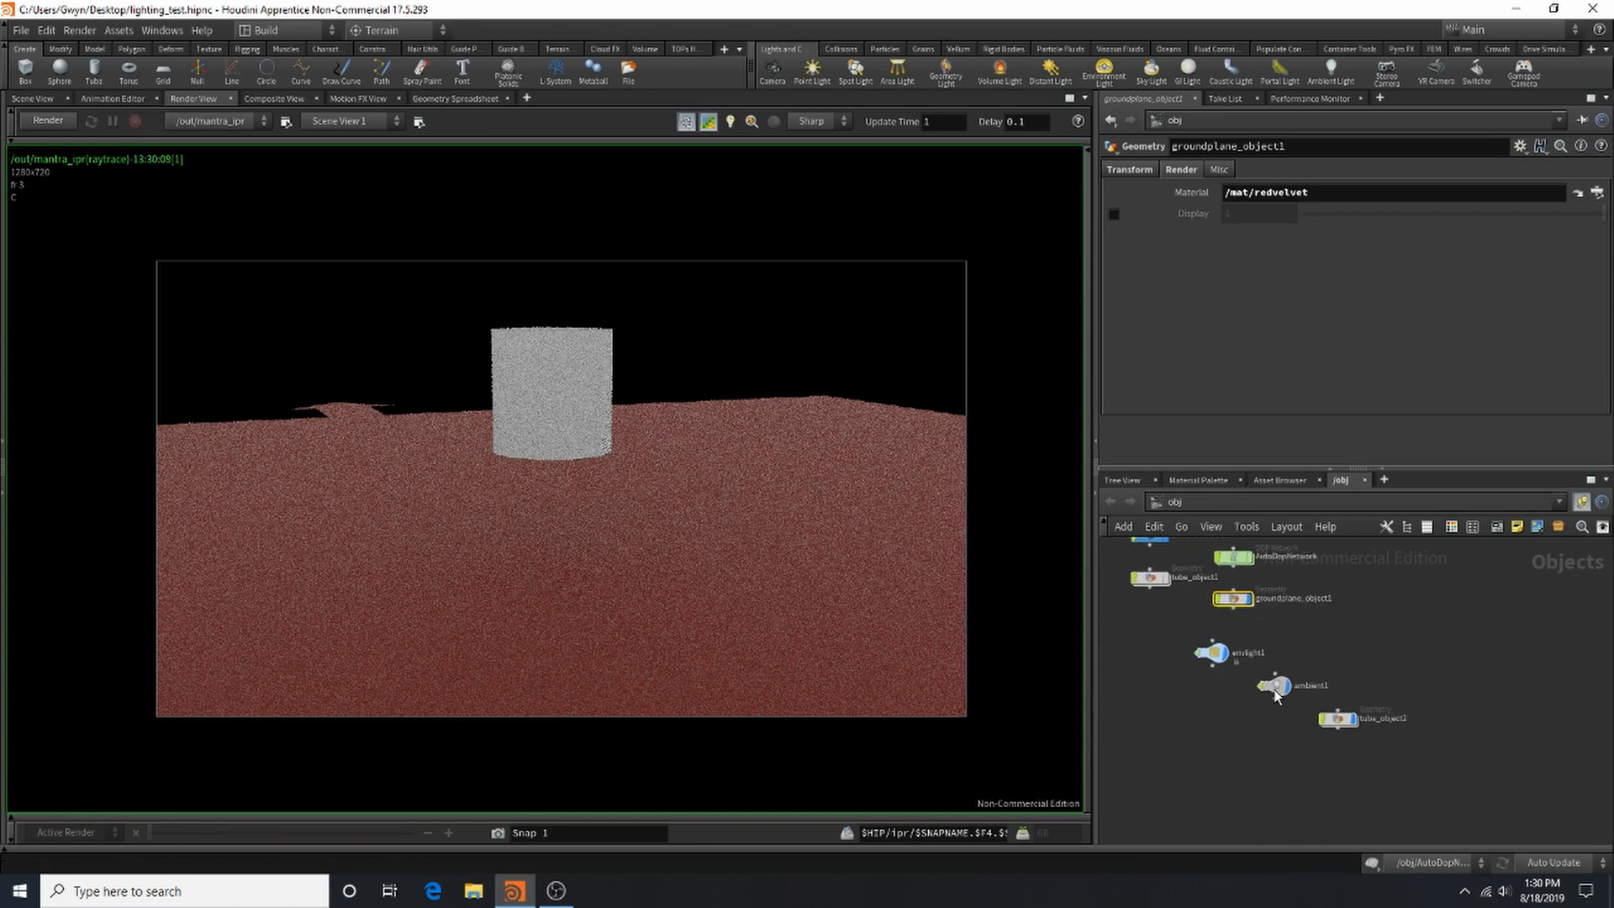
{"action": "left_click", "coordinate": [1274, 685]}
{"action": "left_click", "coordinate": [1238, 169]}
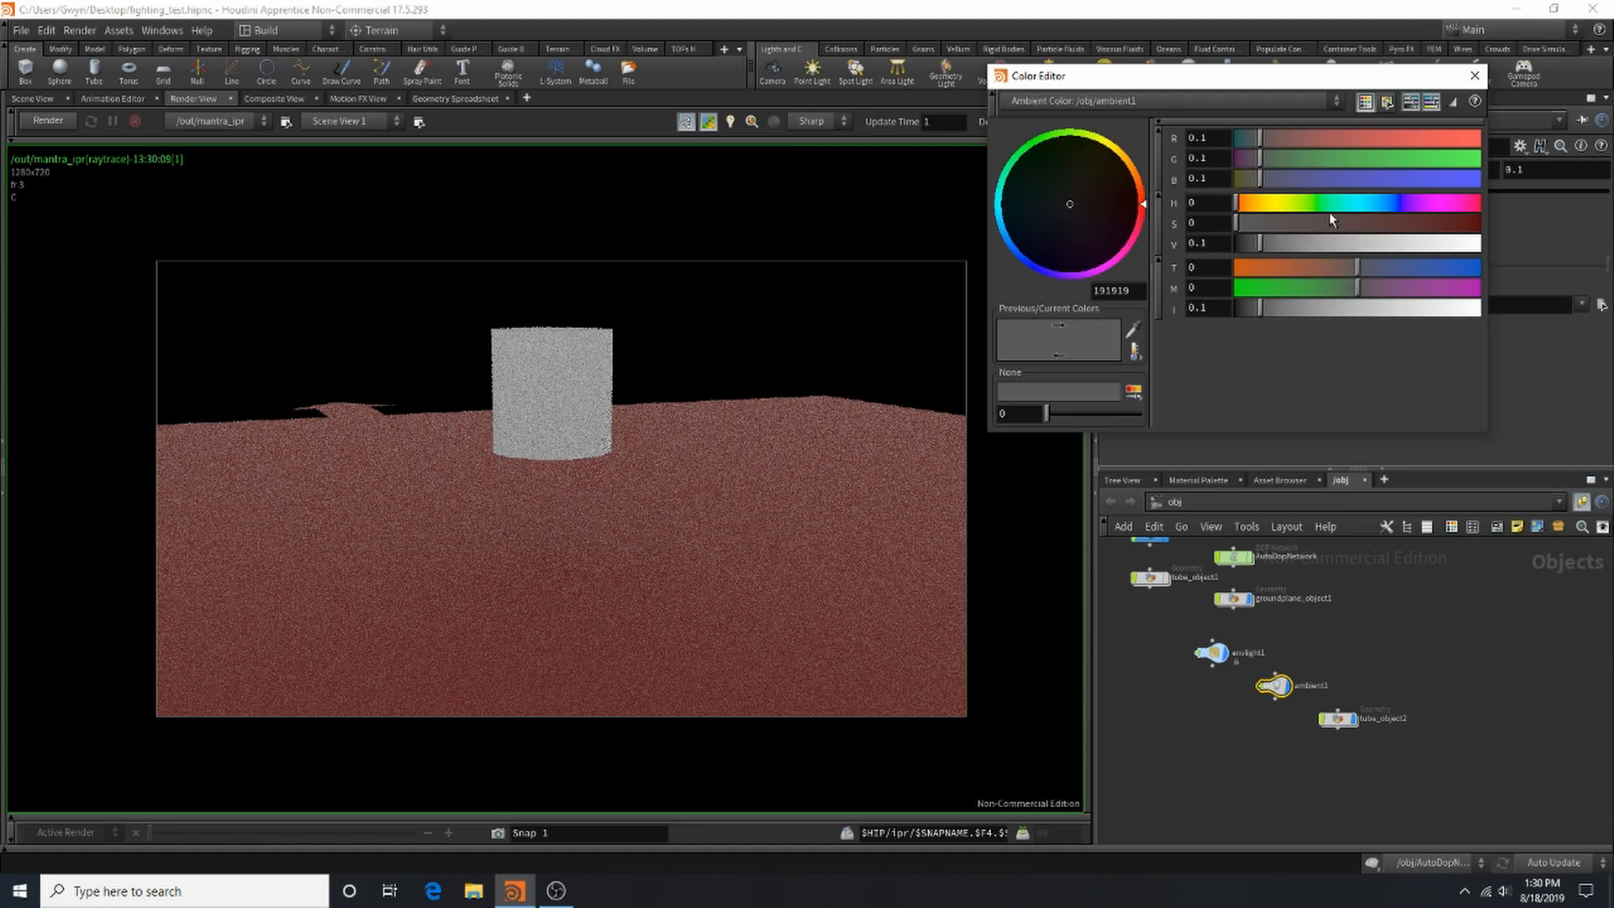
{"action": "left_click_drag", "start_coordinate": [1307, 143], "coordinate": [1544, 144]}
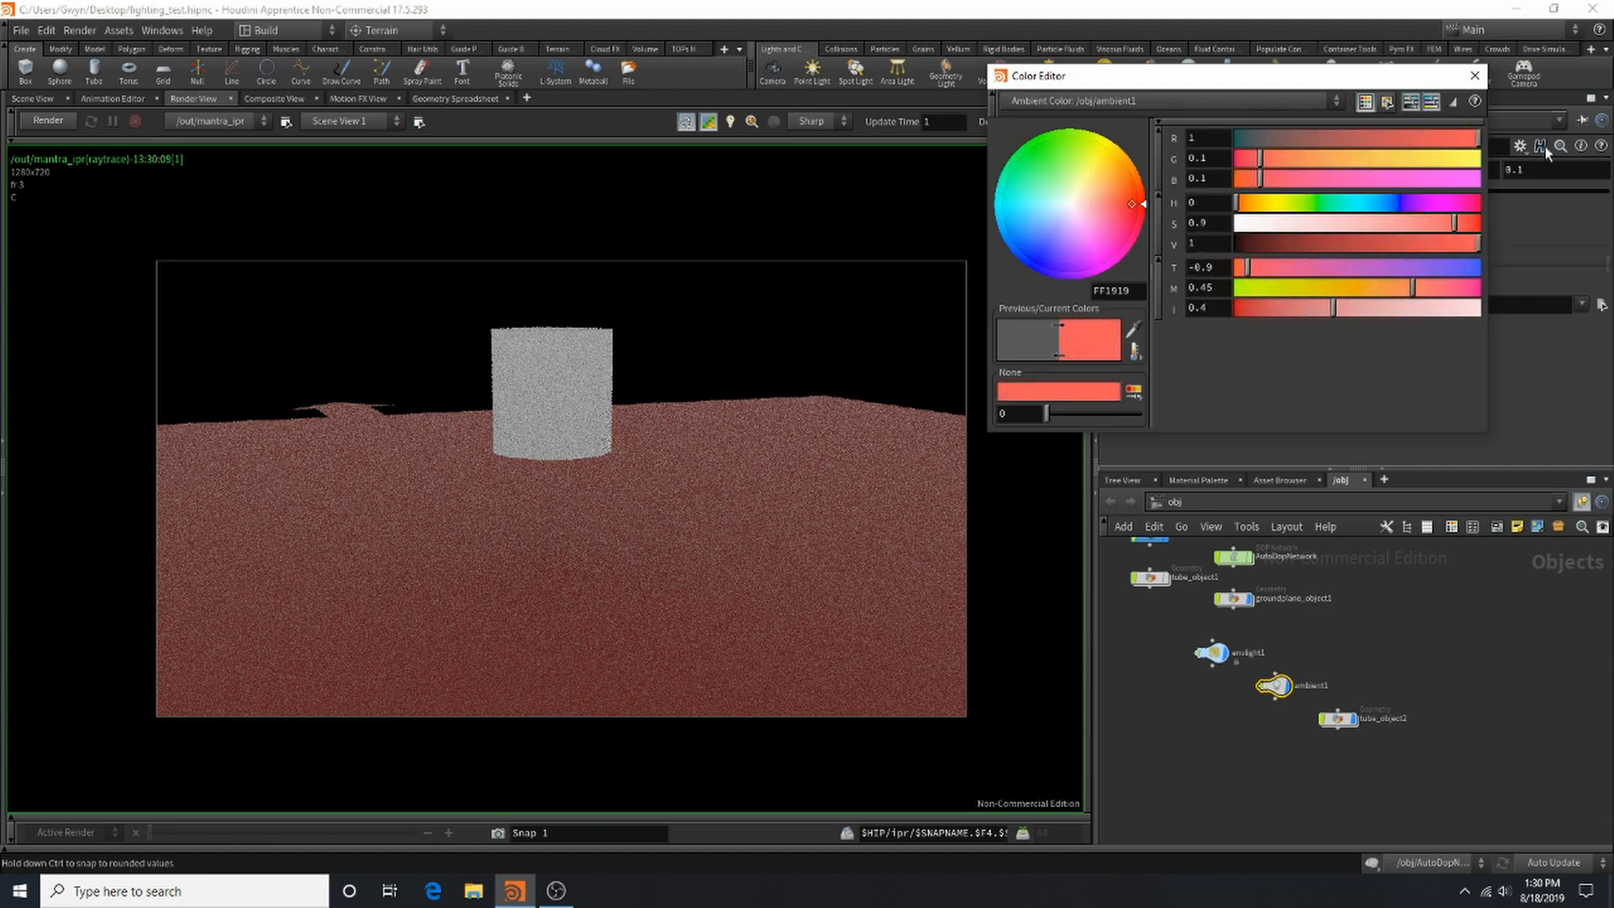
{"action": "mouse_move", "coordinate": [1123, 179]}
{"action": "left_mouse_down"}
{"action": "mouse_move", "coordinate": [1165, 139]}
{"action": "mouse_move", "coordinate": [1188, 67]}
{"action": "mouse_move", "coordinate": [1608, 76]}
{"action": "left_mouse_up"}
{"action": "left_click", "coordinate": [1479, 83]}
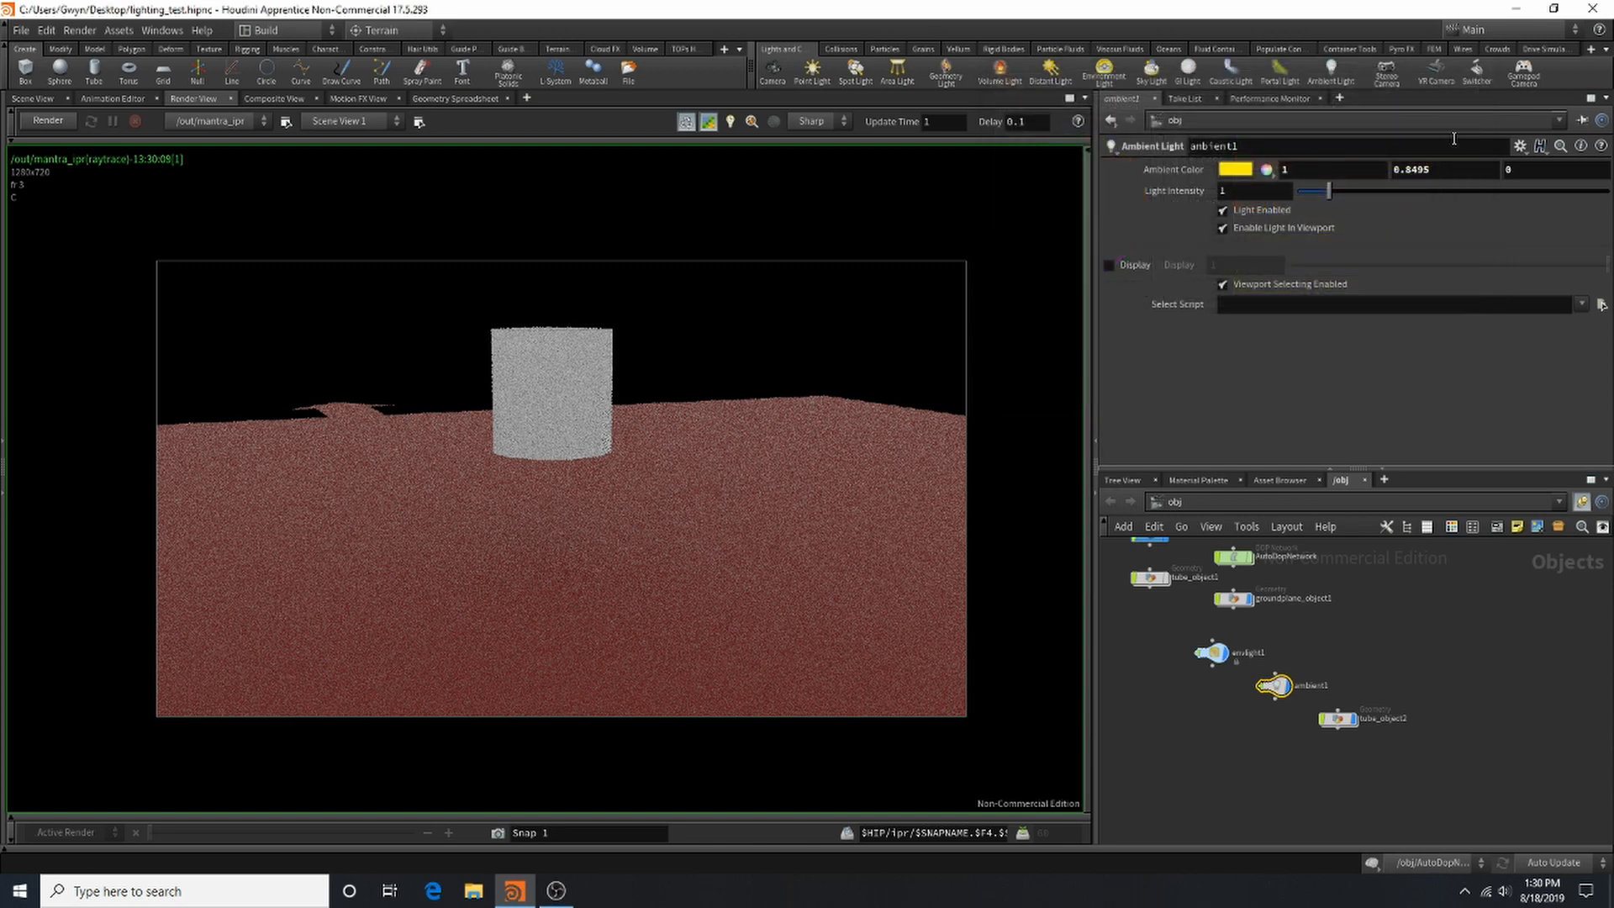
Step: Add a distant light beside the tube in the scene view and rotate it to shine diagonally down onto the ground plane
{"action": "left_click", "coordinate": [32, 99]}
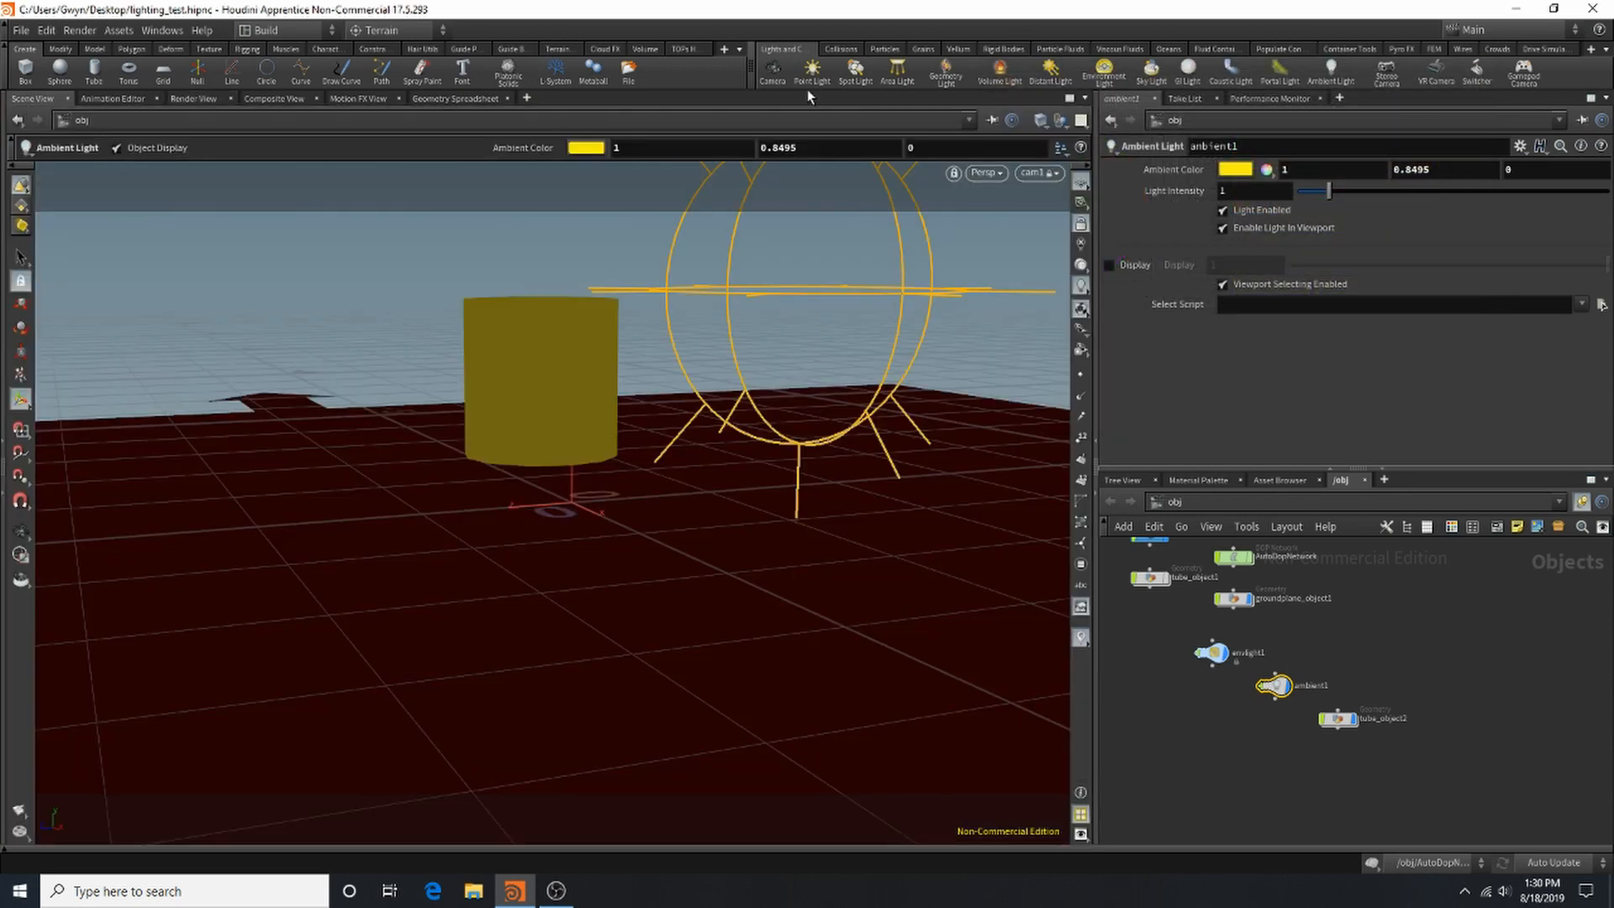
{"action": "left_click", "coordinate": [1037, 73]}
{"action": "left_click", "coordinate": [238, 266]}
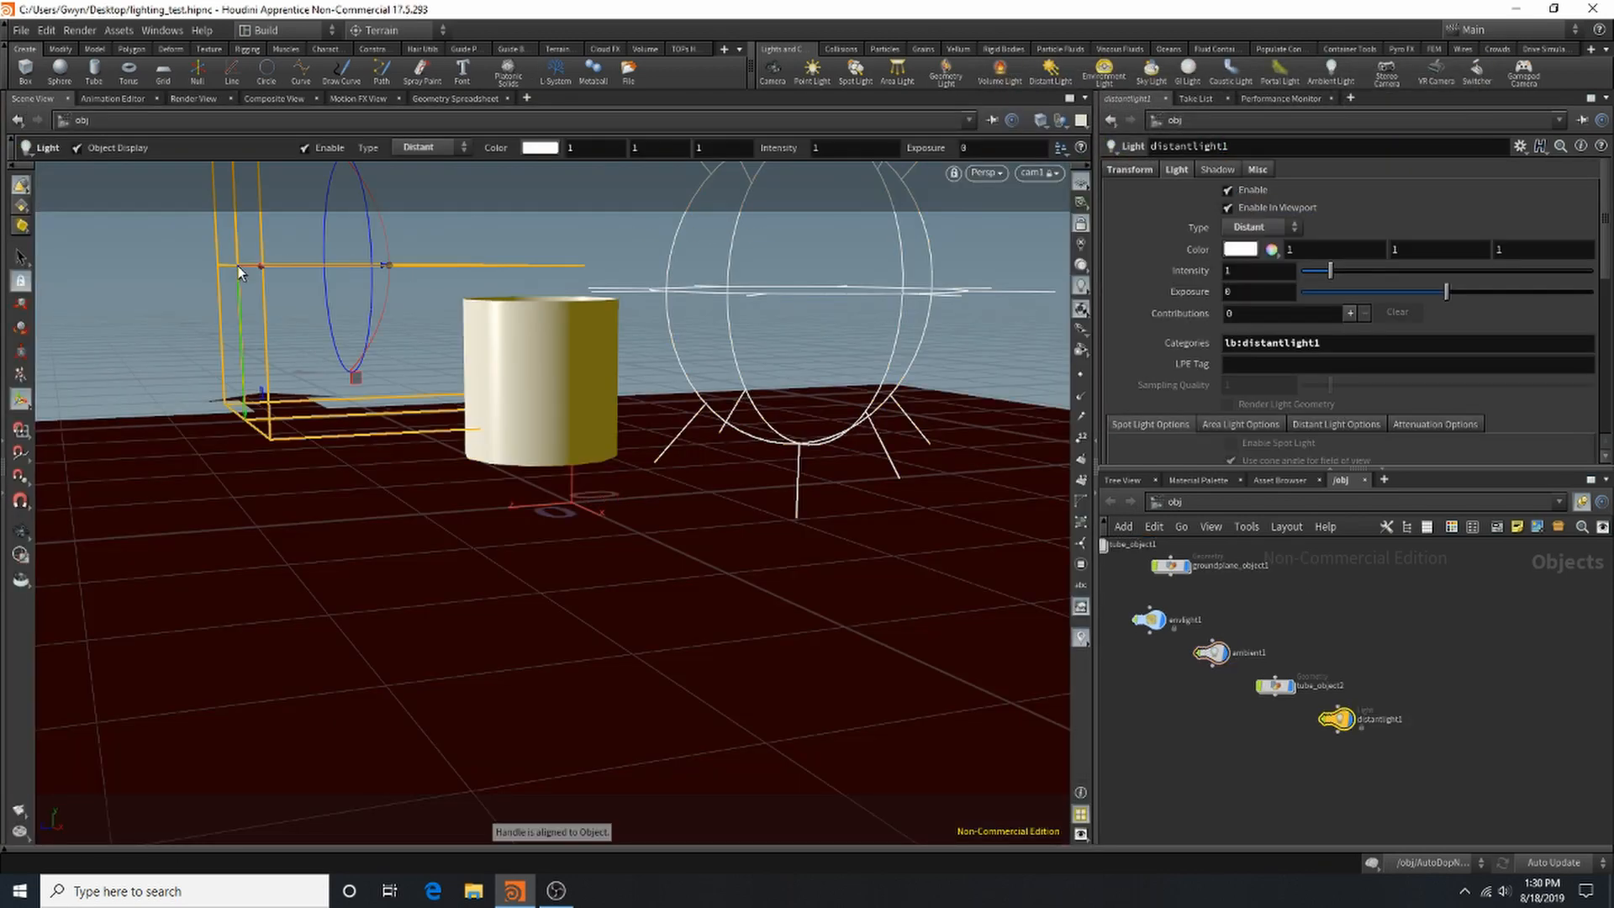
{"action": "left_click_drag", "start_coordinate": [364, 235], "coordinate": [364, 270]}
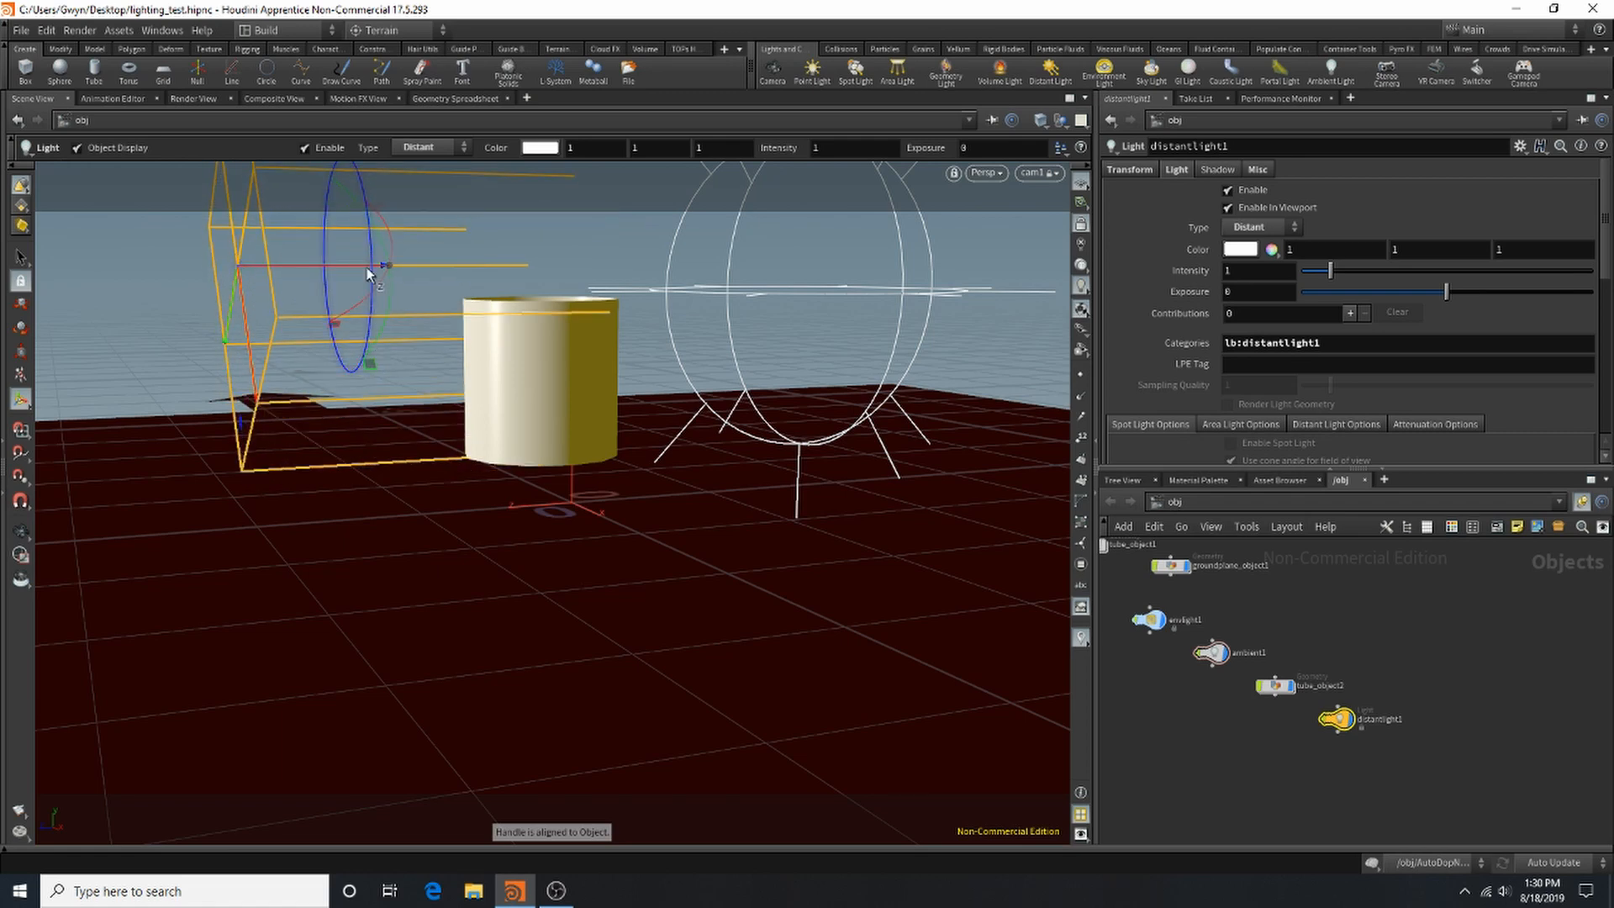
{"action": "left_click_drag", "start_coordinate": [353, 215], "coordinate": [380, 315]}
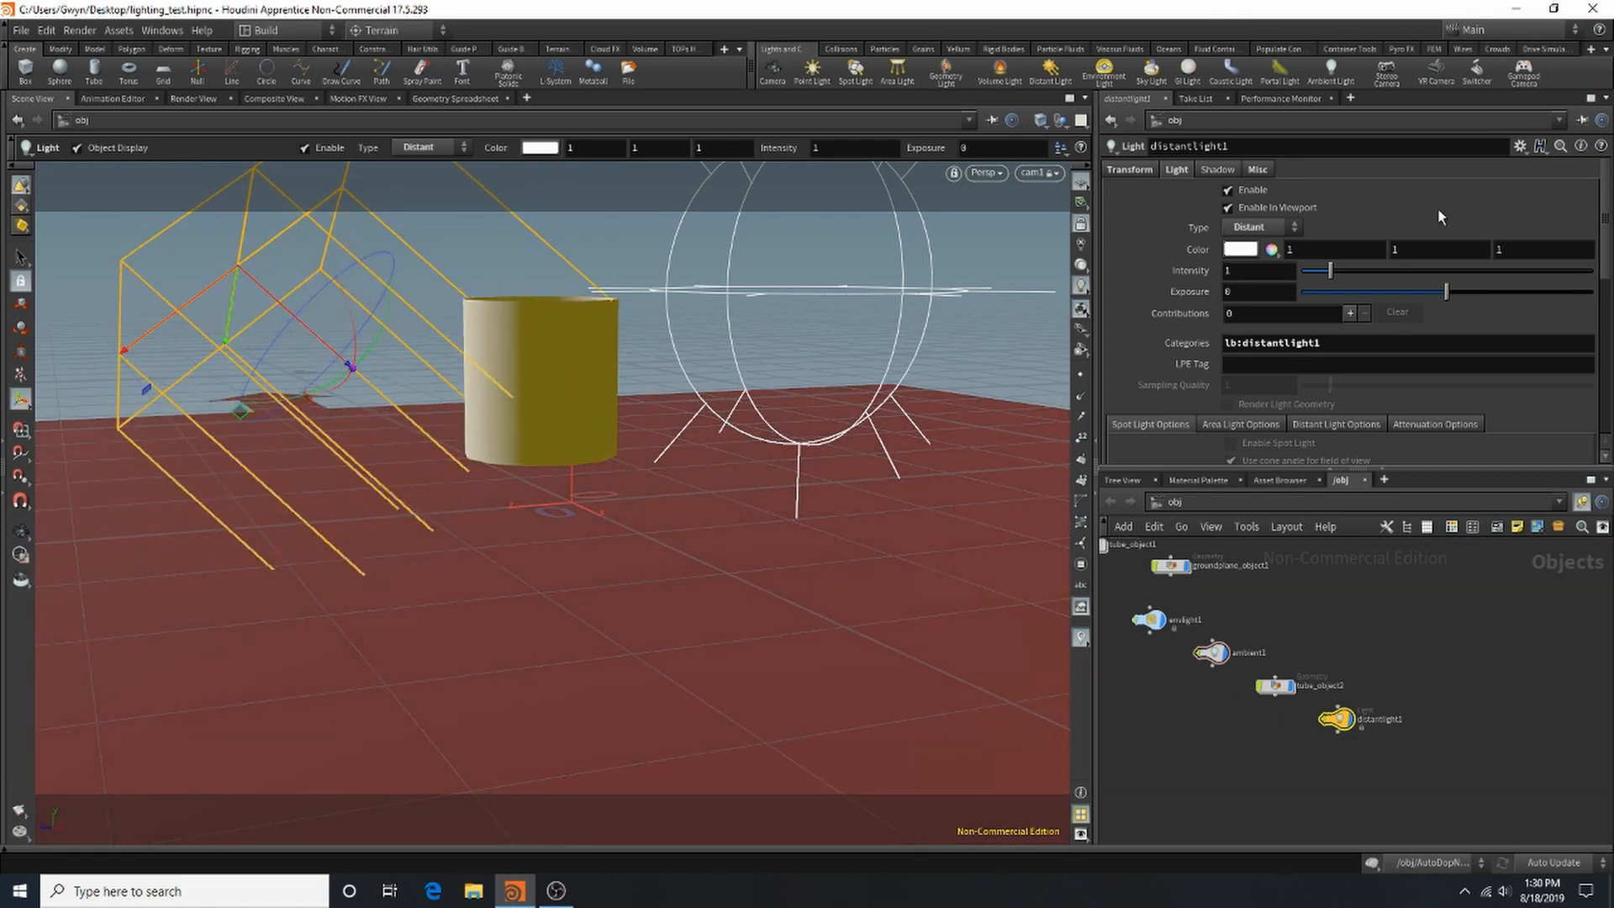
Step: Set the distant light's color to blue (0, 0.704, 1) and render the scene in the Render View
{"action": "left_click", "coordinate": [1232, 248]}
{"action": "left_click_drag", "start_coordinate": [1111, 205], "coordinate": [875, 270]}
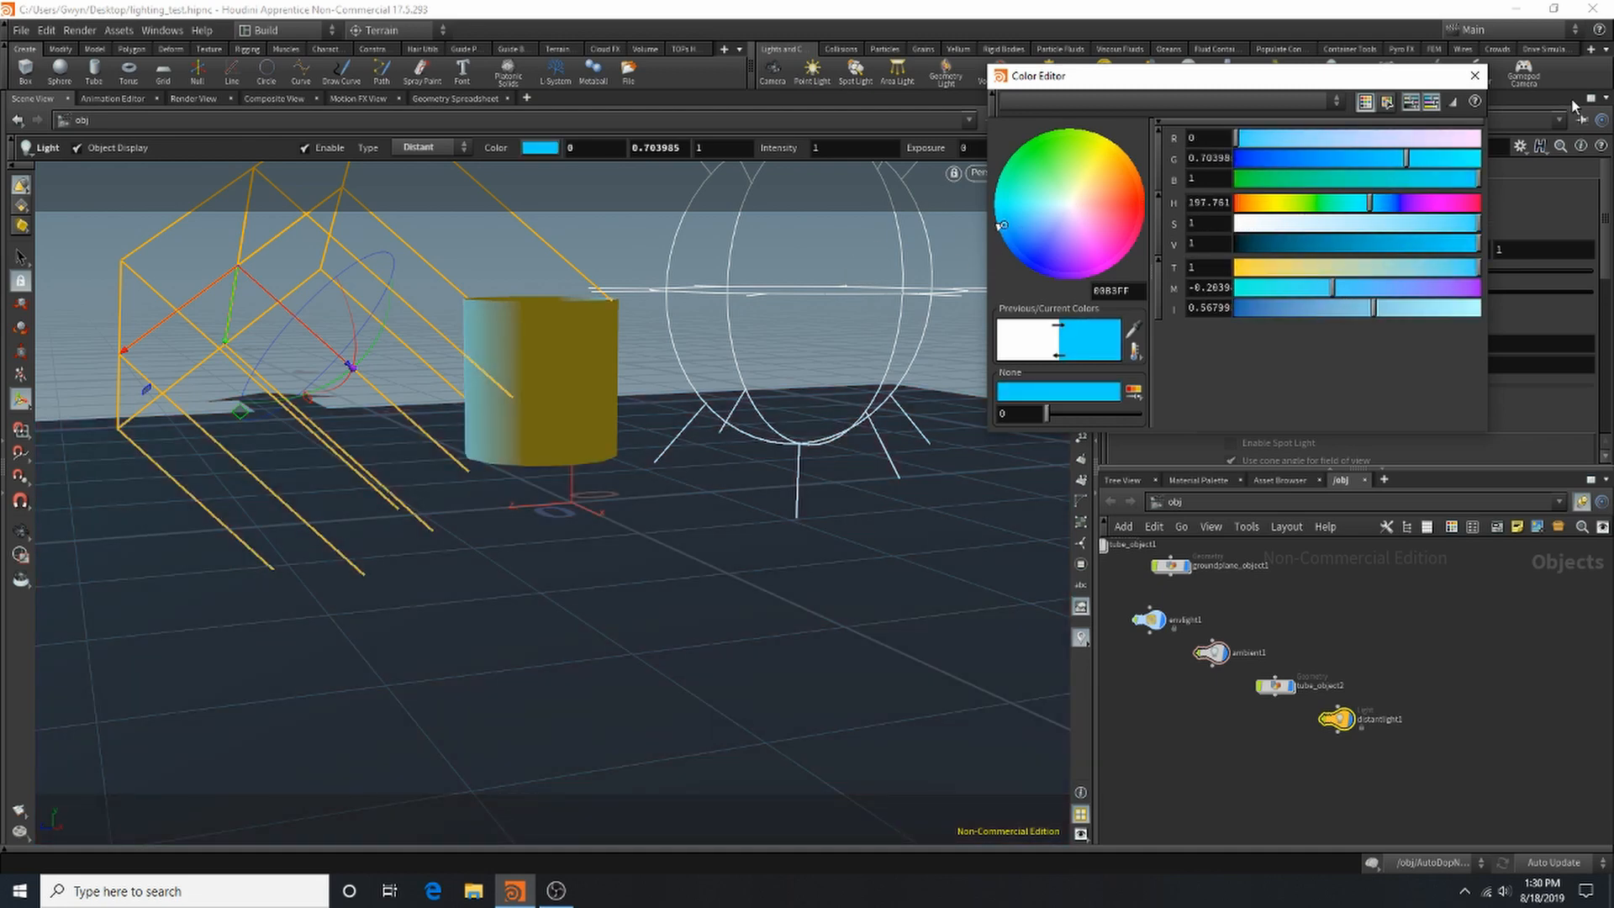
{"action": "left_click", "coordinate": [1474, 75]}
{"action": "left_click", "coordinate": [208, 100]}
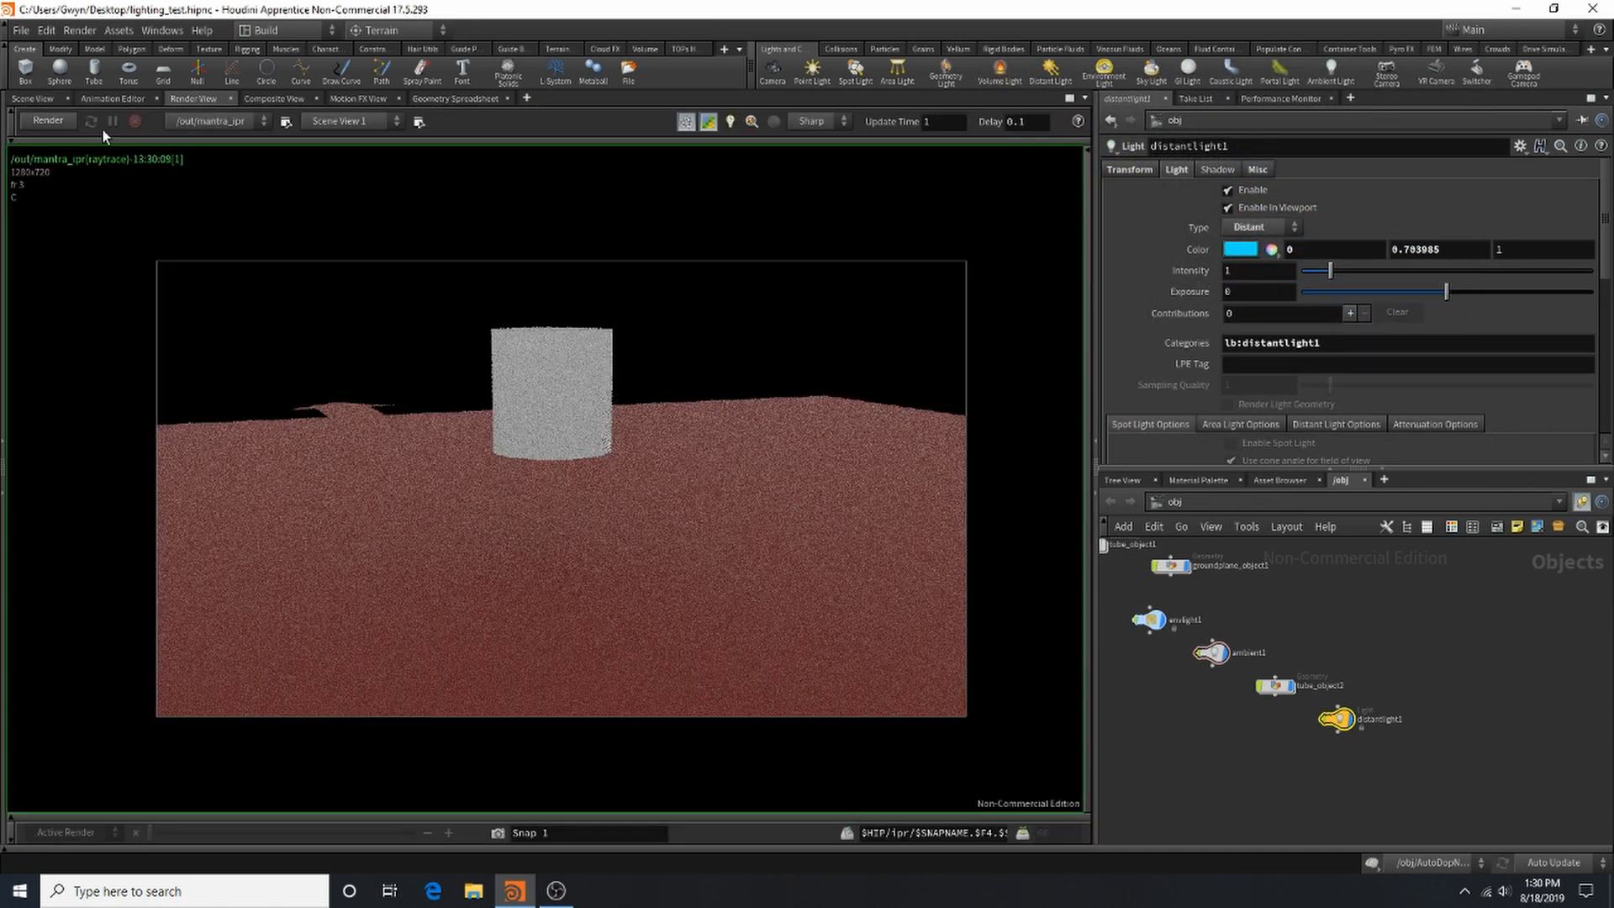
{"action": "left_click", "coordinate": [47, 119]}
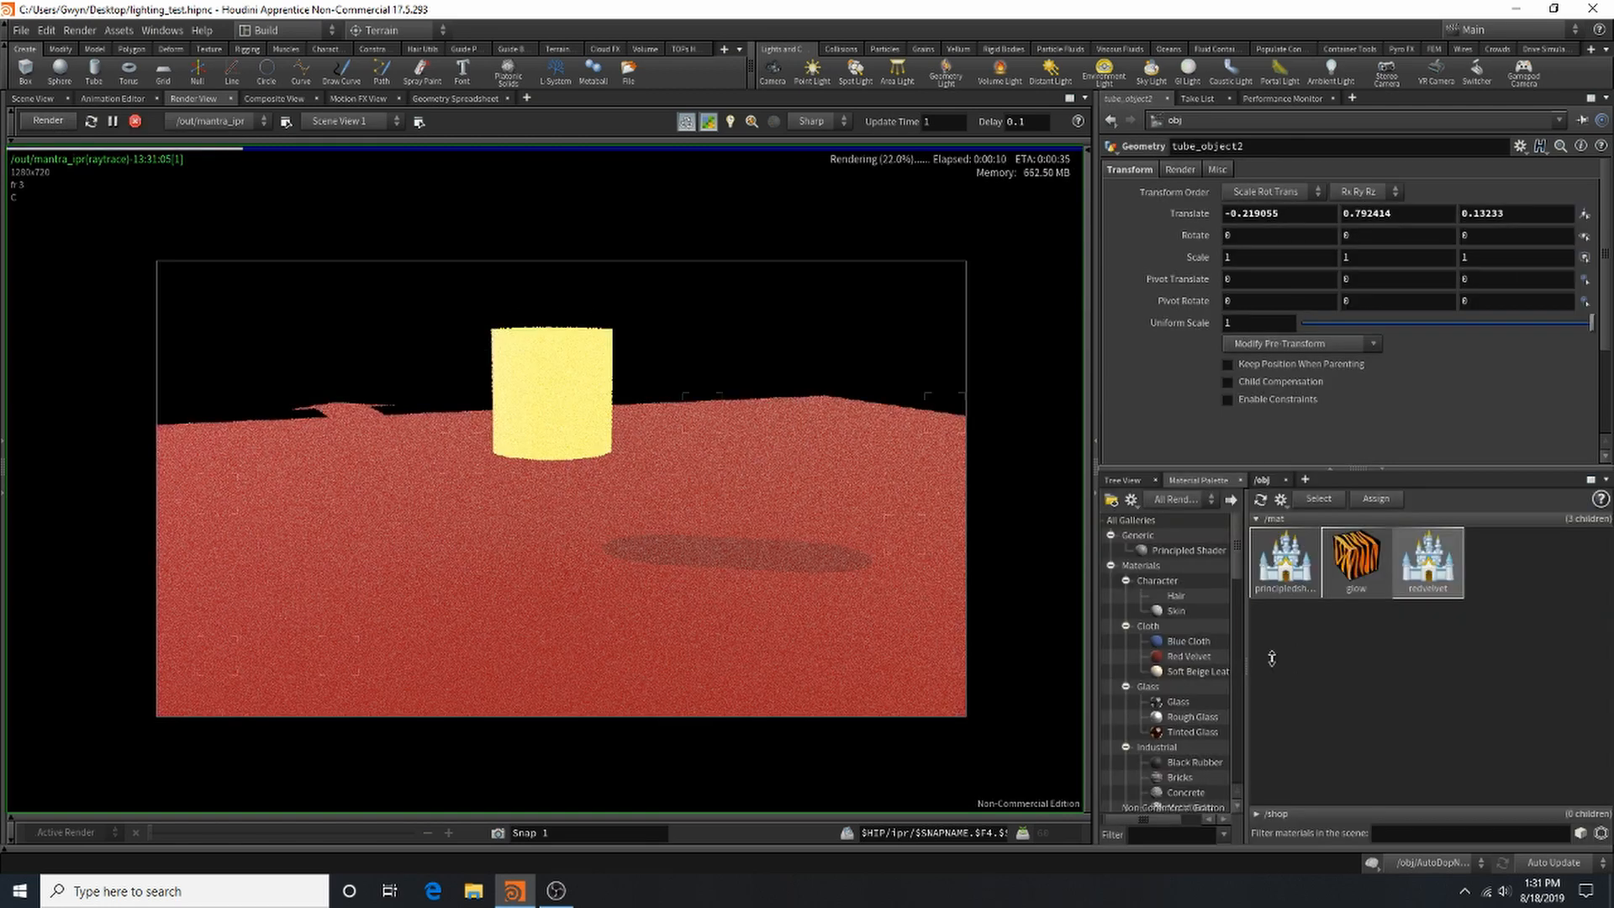
Step: Create a new Principled Shader material from the palette and assign /mat/principledshader1 to groundplane_object1
{"action": "left_click_drag", "start_coordinate": [1153, 544], "coordinate": [1481, 612]}
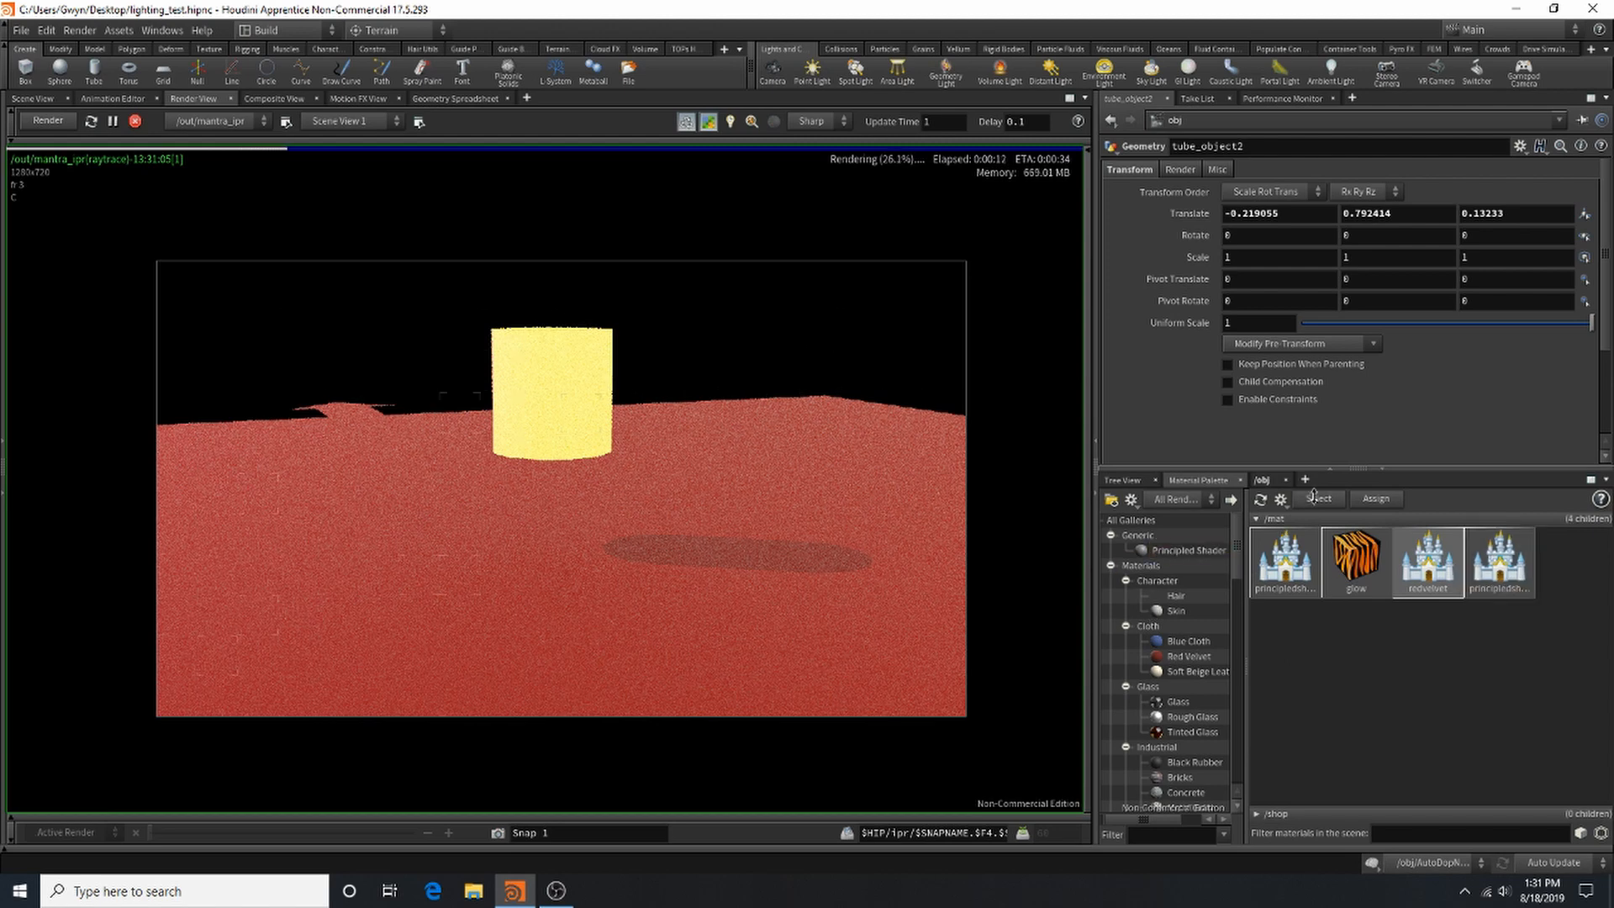
{"action": "left_click", "coordinate": [1260, 480]}
{"action": "middle_click_drag", "start_coordinate": [1348, 658], "coordinate": [1356, 709]}
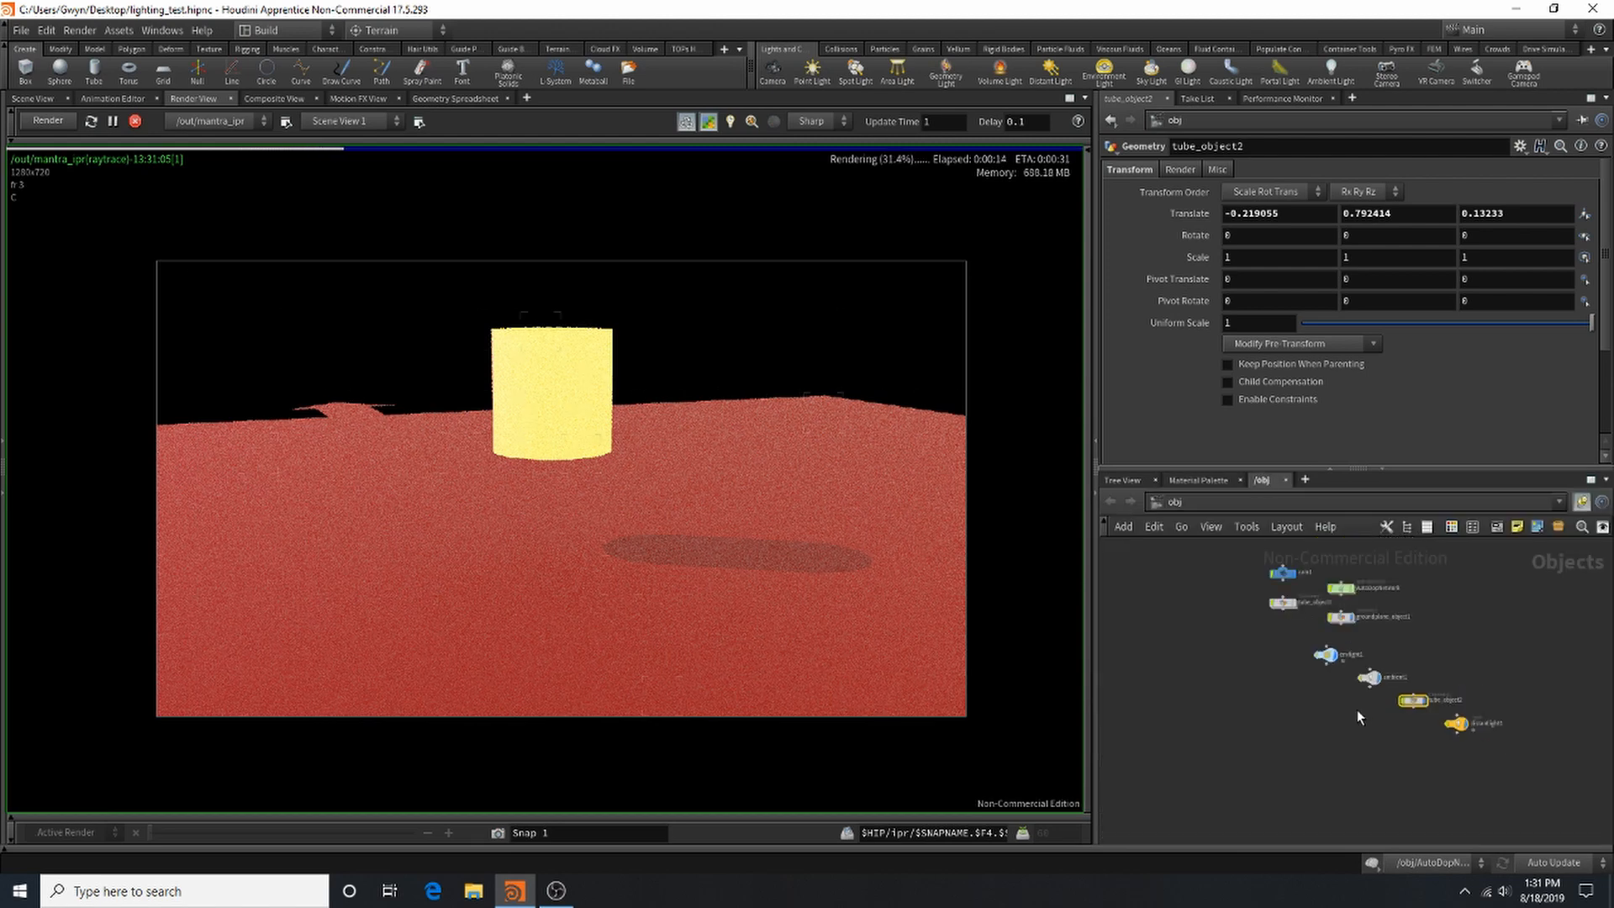
{"action": "left_click", "coordinate": [1327, 632]}
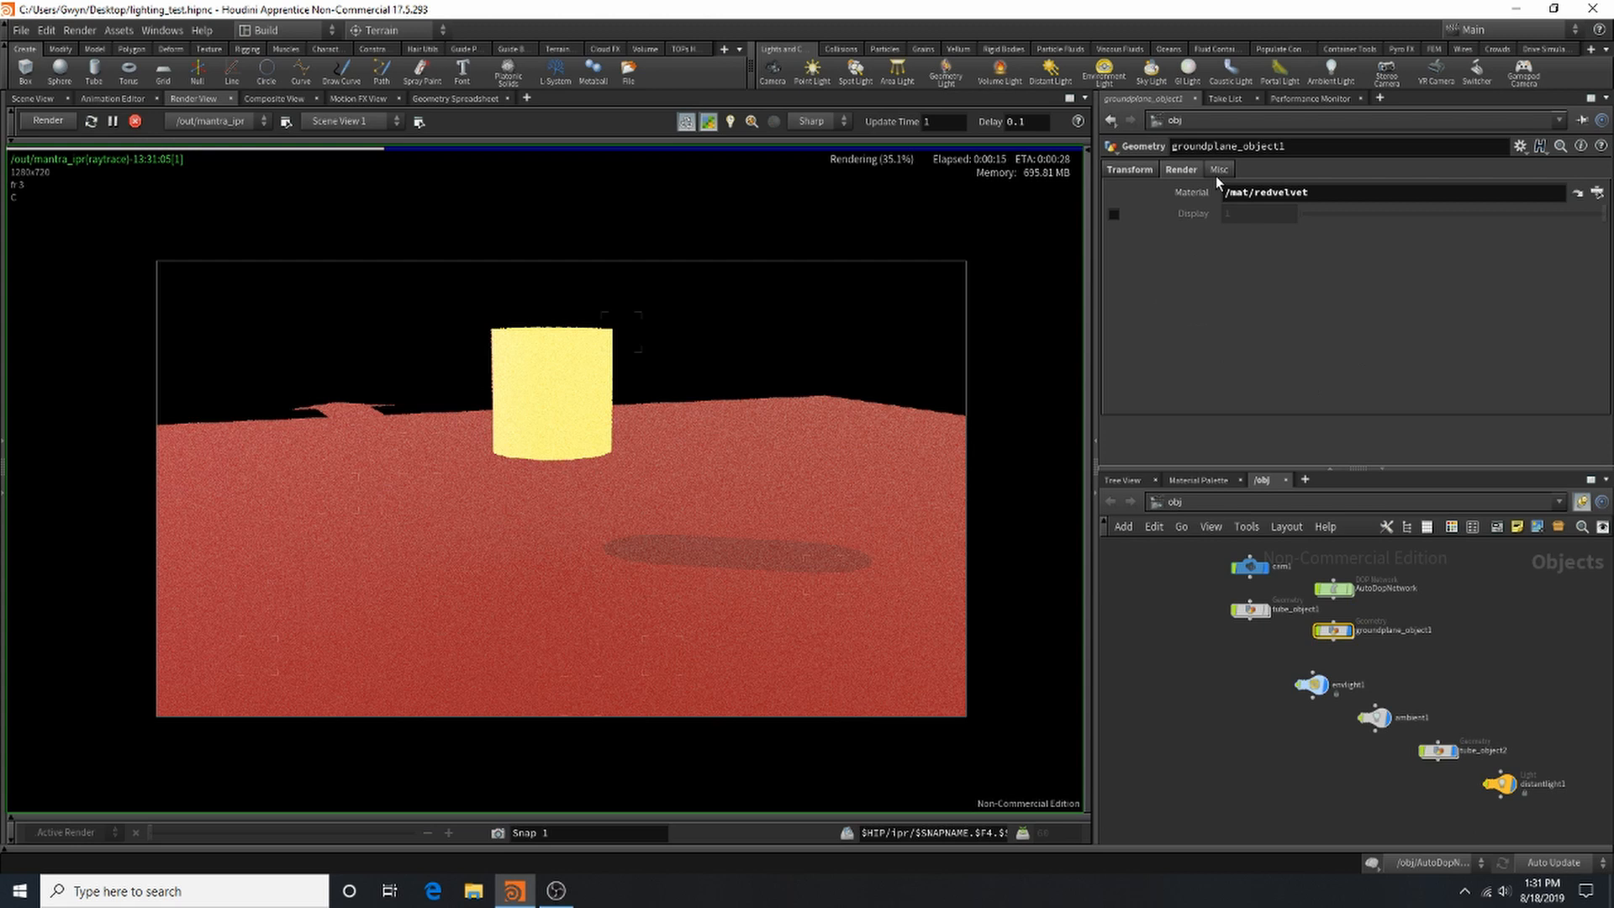
{"action": "left_click", "coordinate": [1596, 192]}
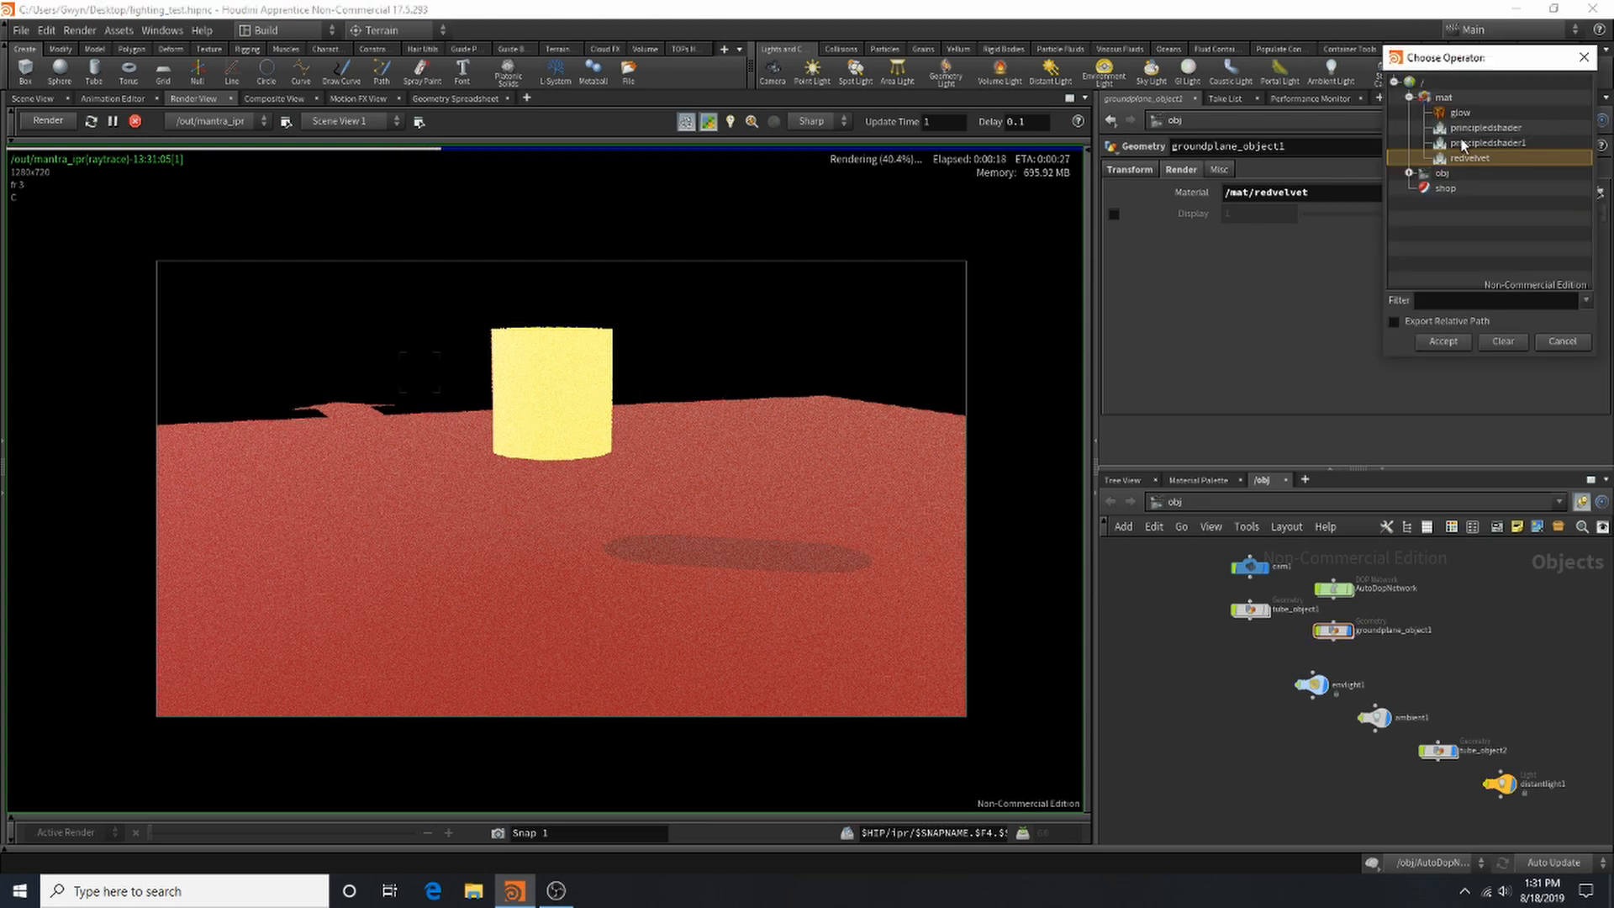
{"action": "left_click", "coordinate": [1462, 144]}
{"action": "left_click", "coordinate": [1439, 342]}
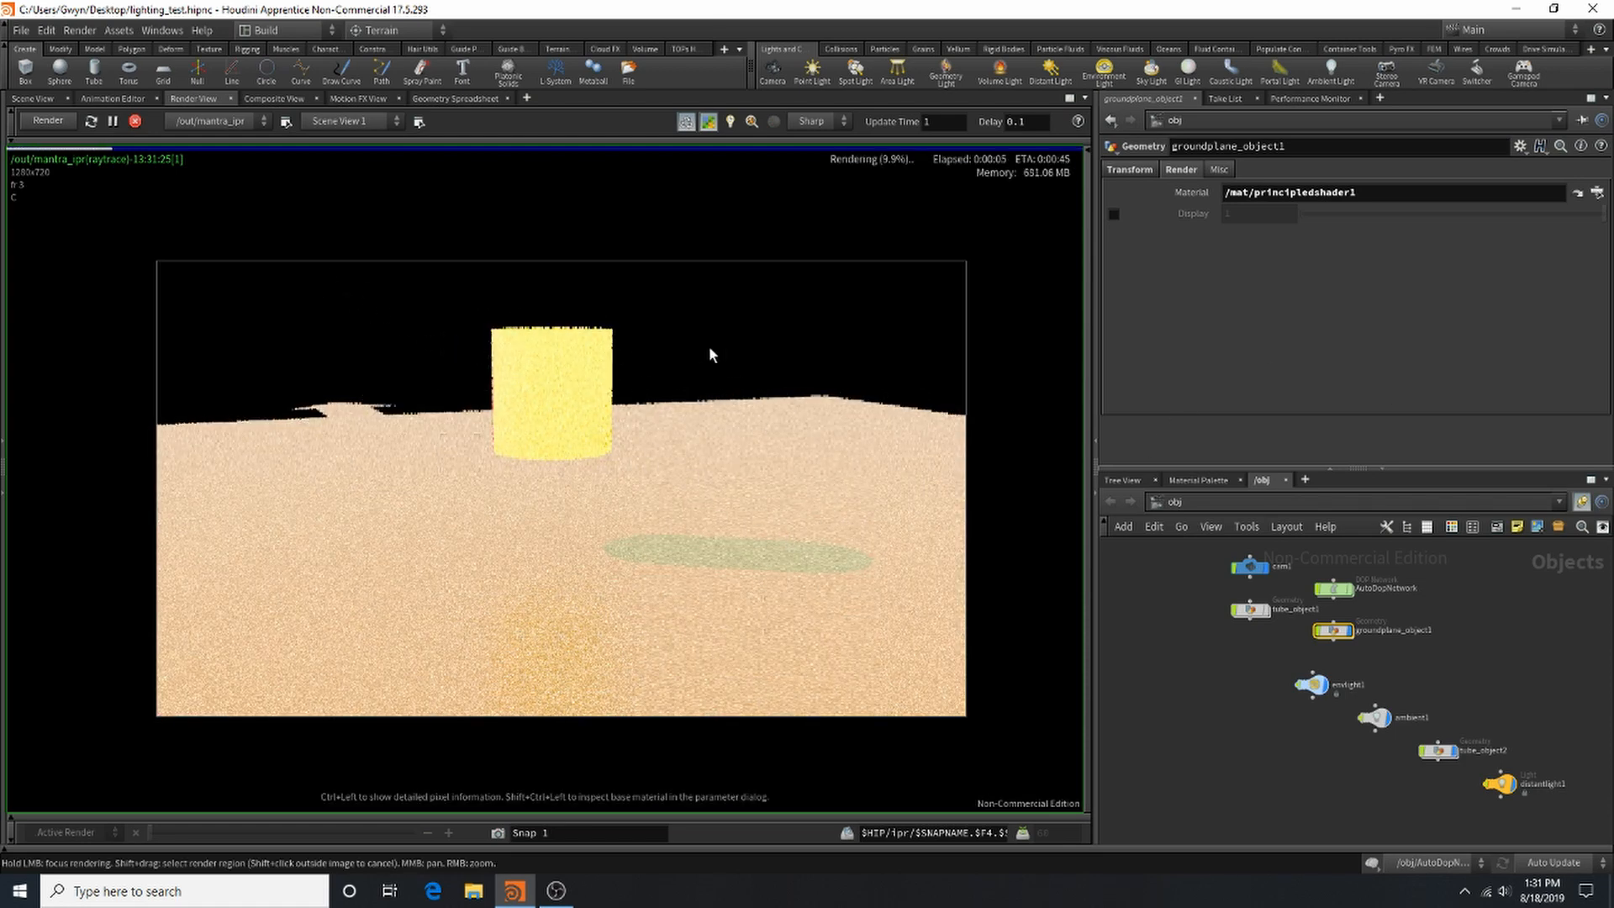
Step: Lay out all nodes in the object network and set the distant light's color to light blue (0.472, 0.834, 1)
{"action": "key", "text": "l"}
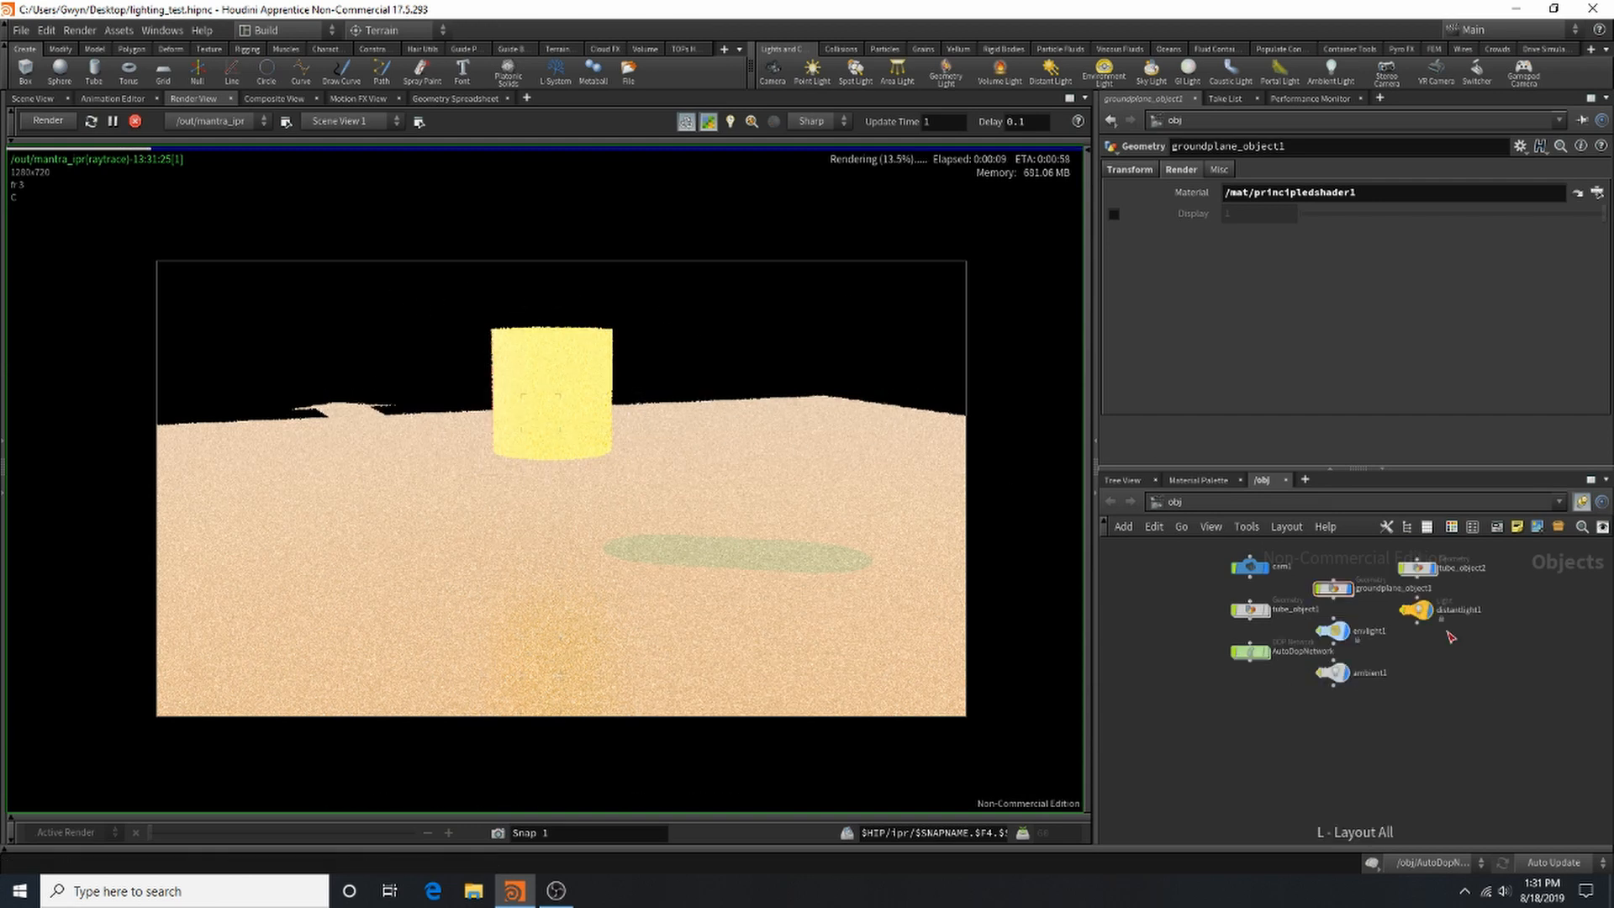
{"action": "scroll", "coordinate": [1384, 571], "scroll_direction": "up", "scroll_amount": 4}
{"action": "left_click", "coordinate": [1465, 664]}
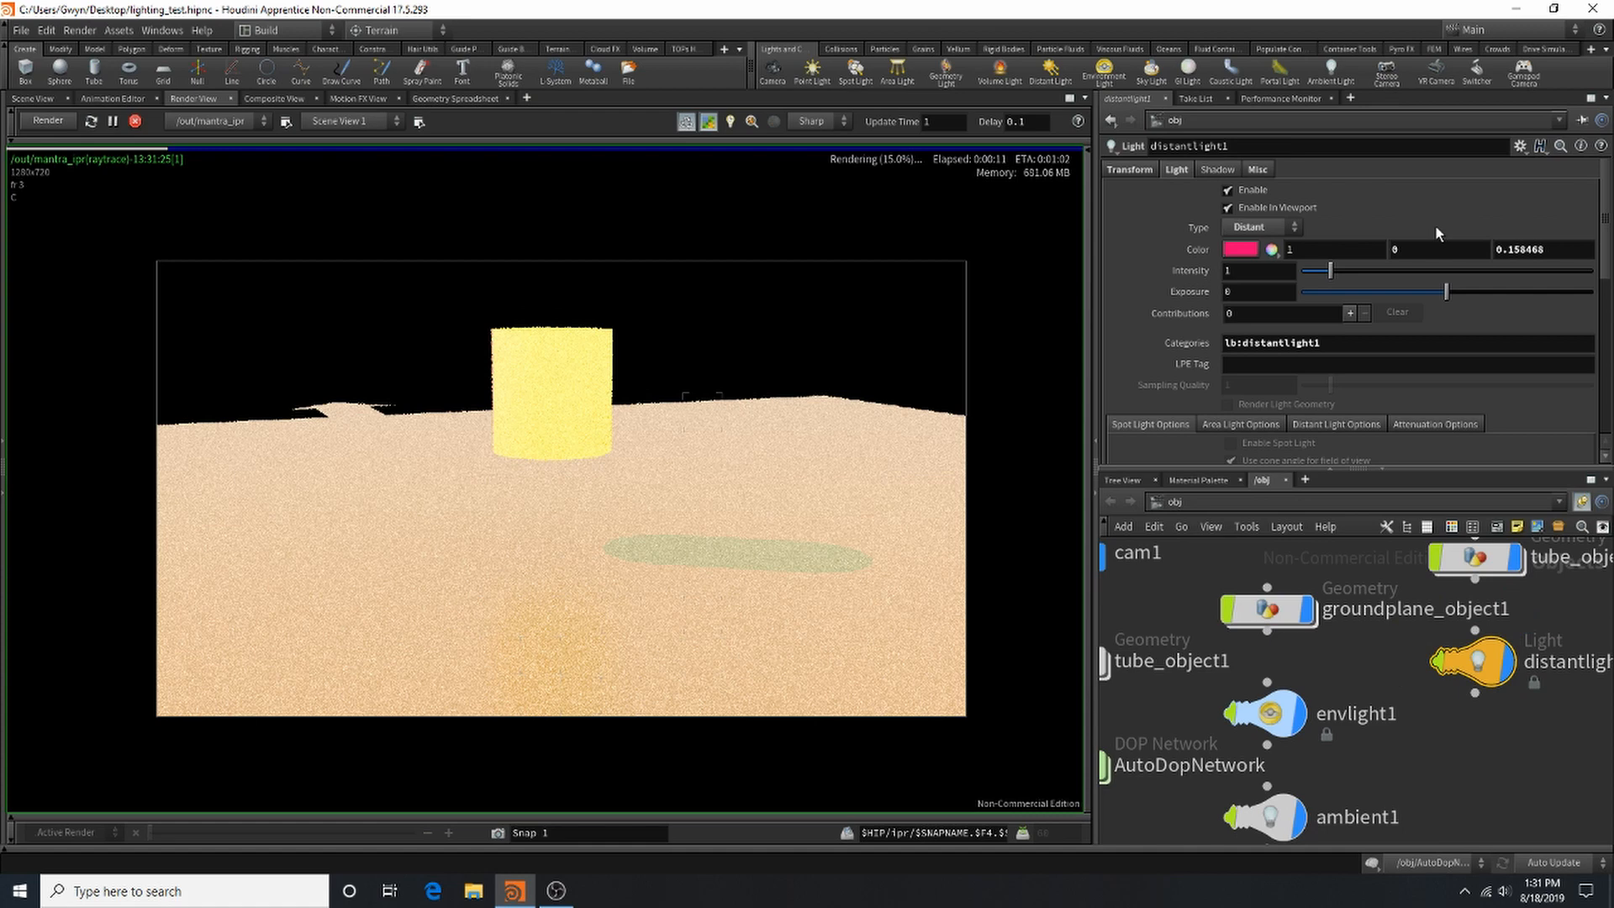
{"action": "left_click", "coordinate": [1232, 250]}
{"action": "left_click_drag", "start_coordinate": [1108, 199], "coordinate": [1026, 216]}
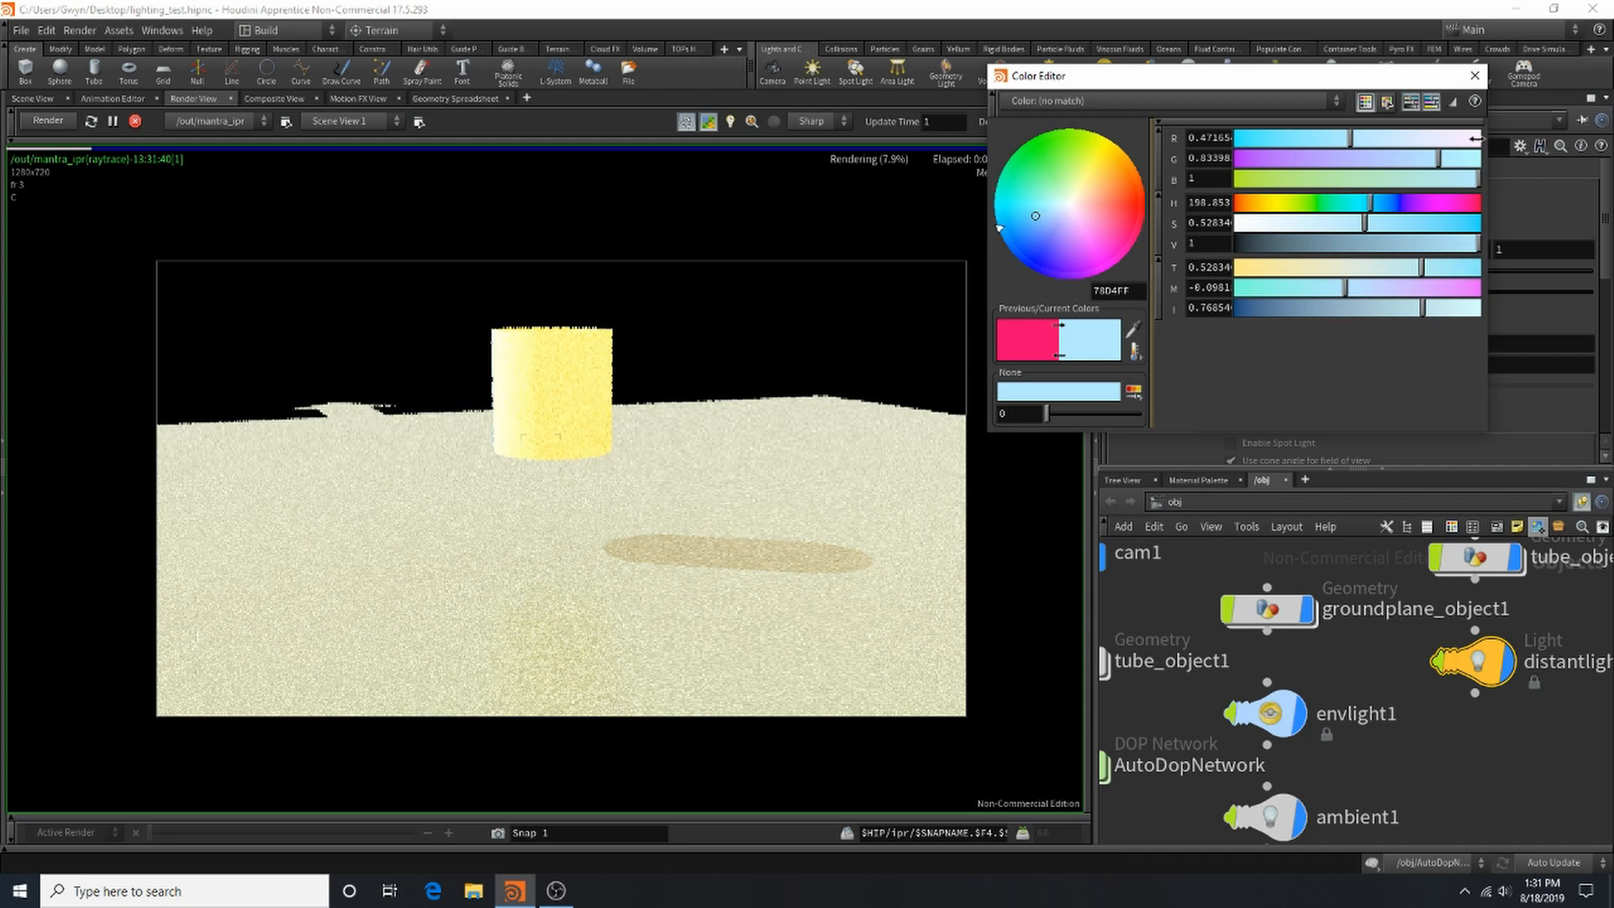
{"action": "left_click", "coordinate": [1474, 75]}
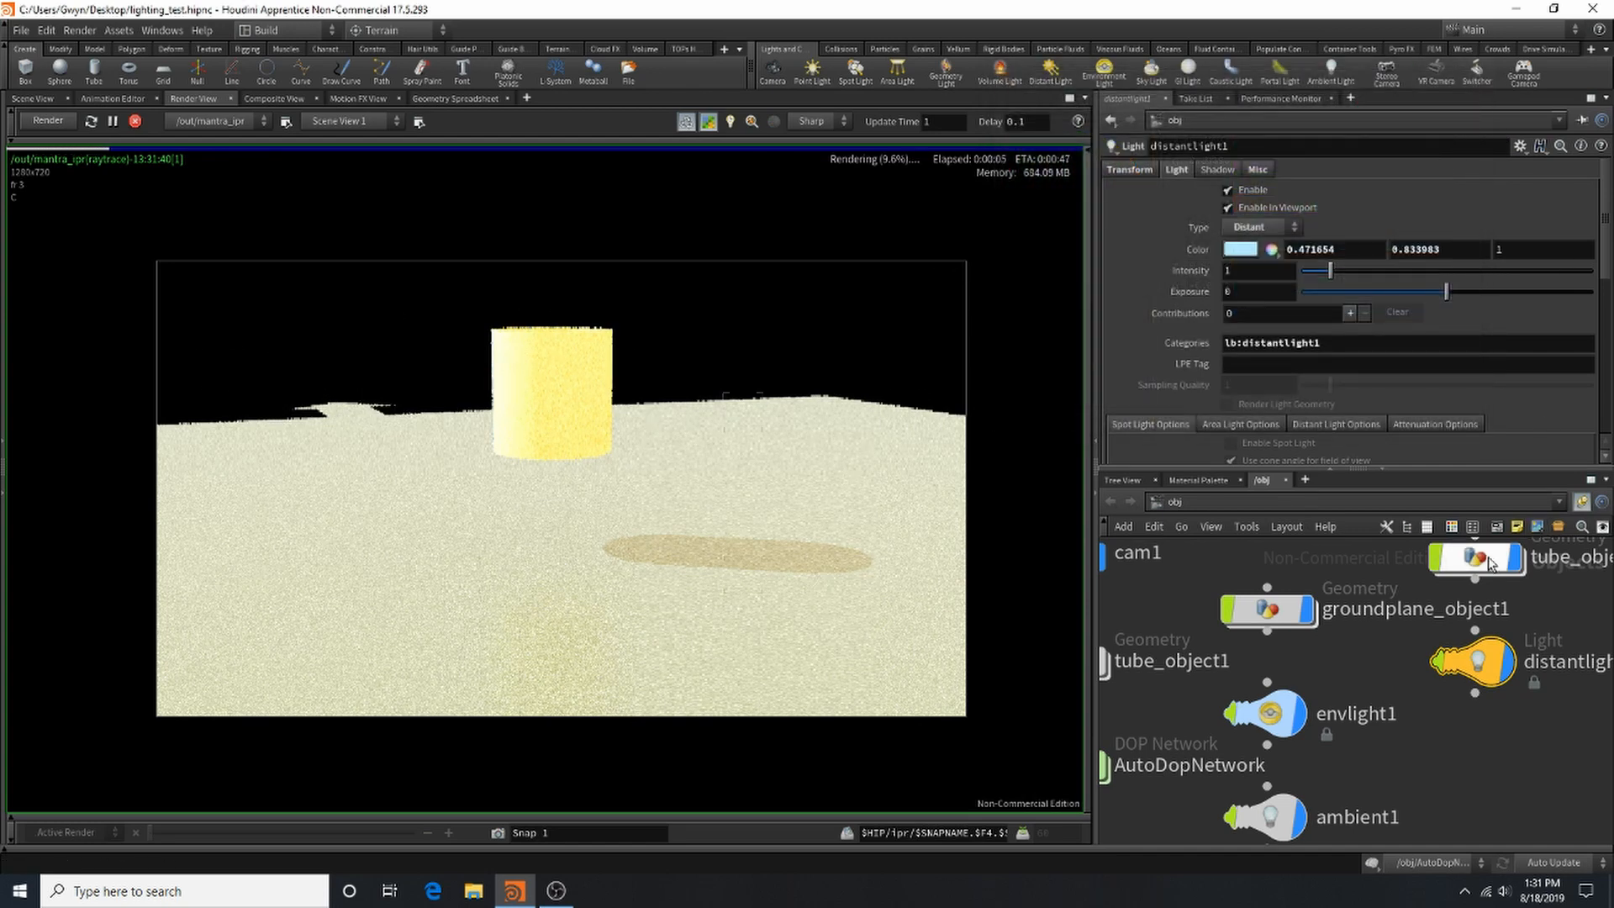
Step: Lower the distant light's intensity to 0.46 and the ambient light's to 0.19, and stop the render after checking the preview
{"action": "key", "text": "h"}
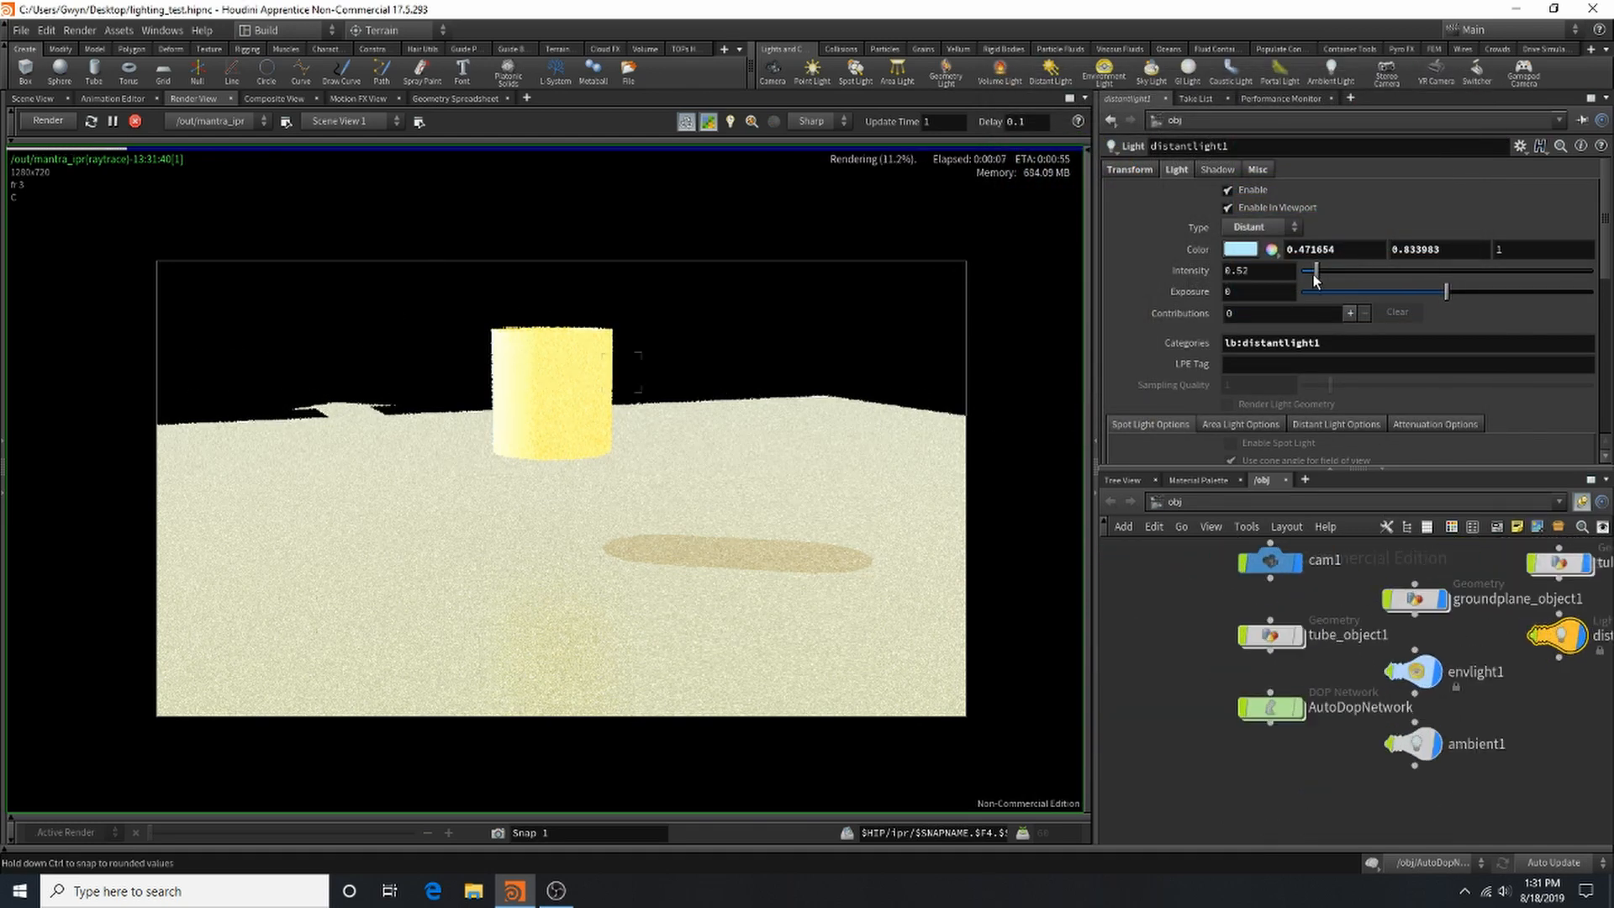
{"action": "left_click_drag", "start_coordinate": [1316, 274], "coordinate": [1312, 274]}
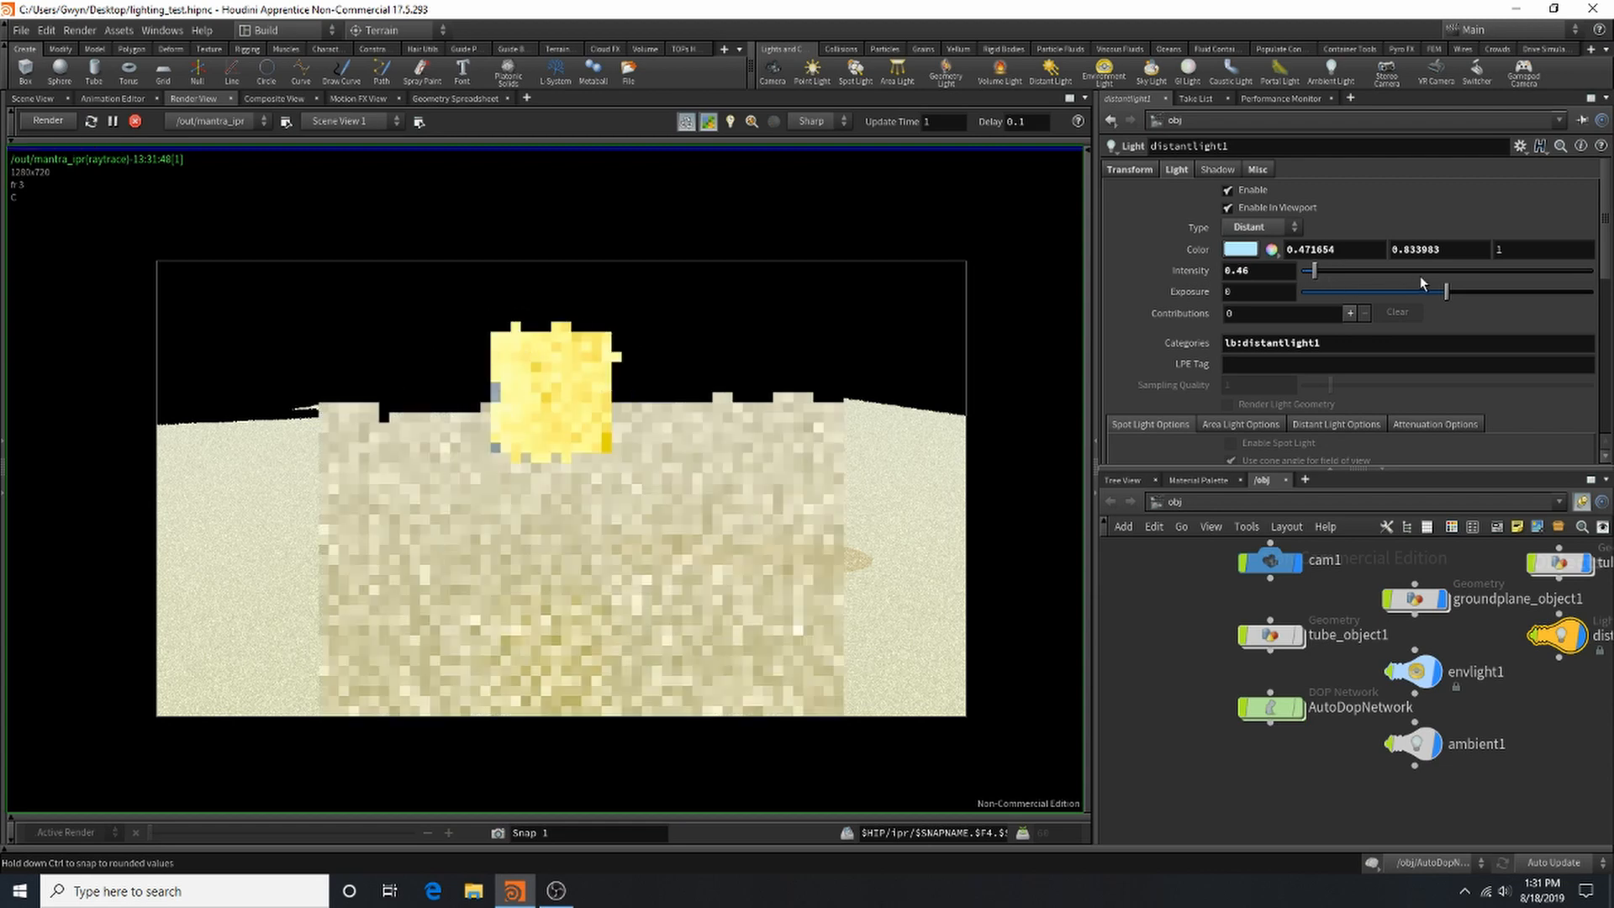
{"action": "left_click", "coordinate": [1413, 743]}
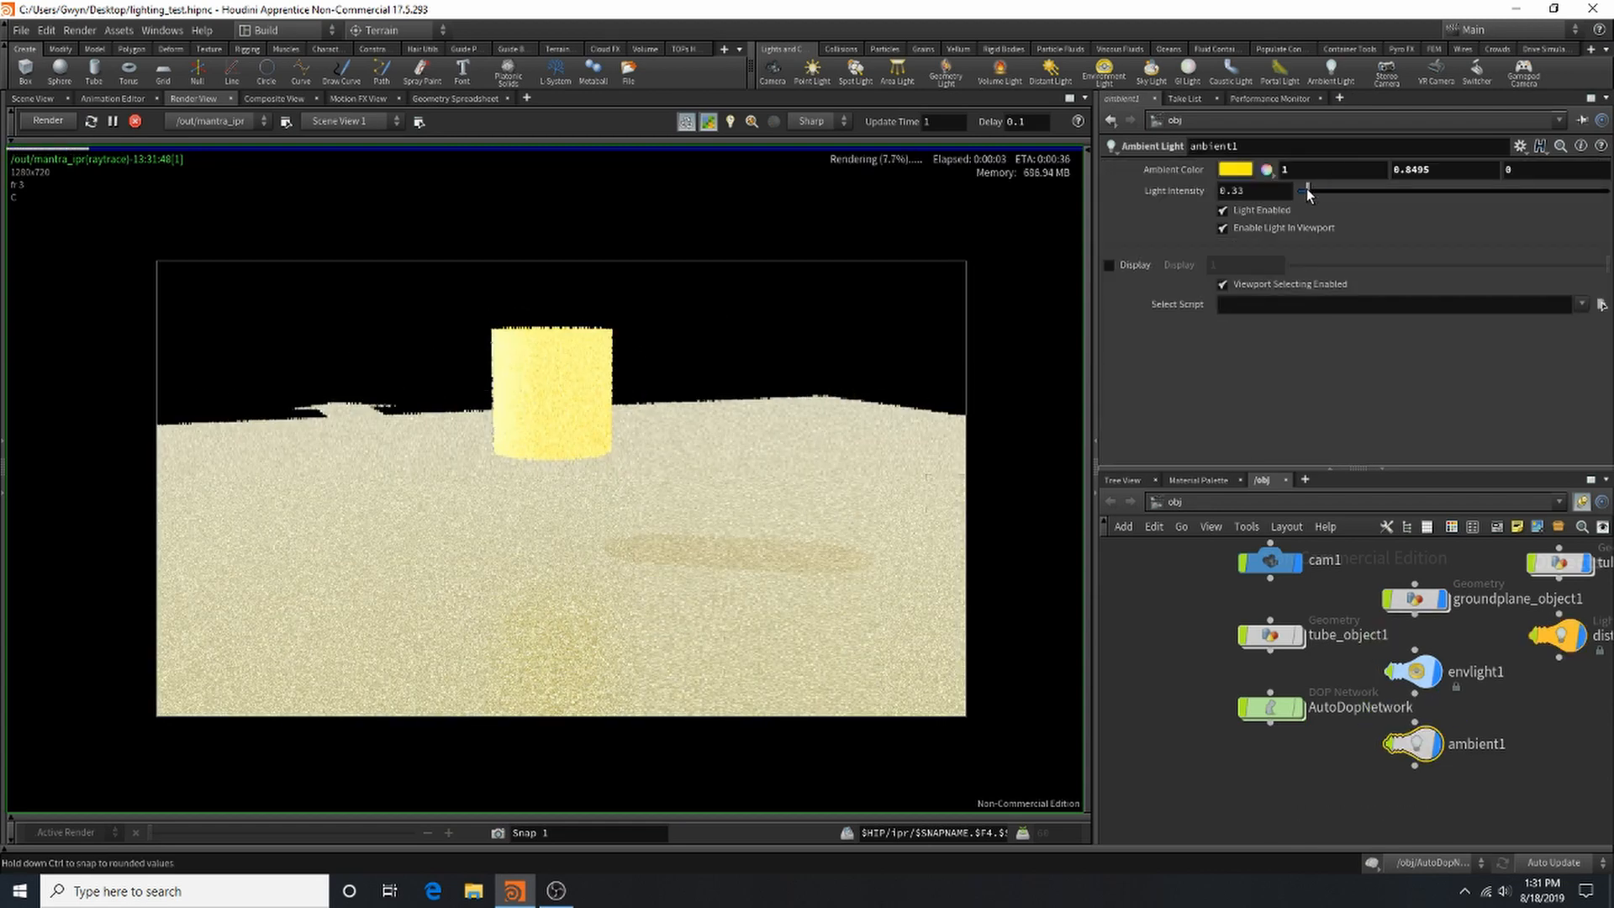
{"action": "left_click_drag", "start_coordinate": [1308, 192], "coordinate": [1301, 192]}
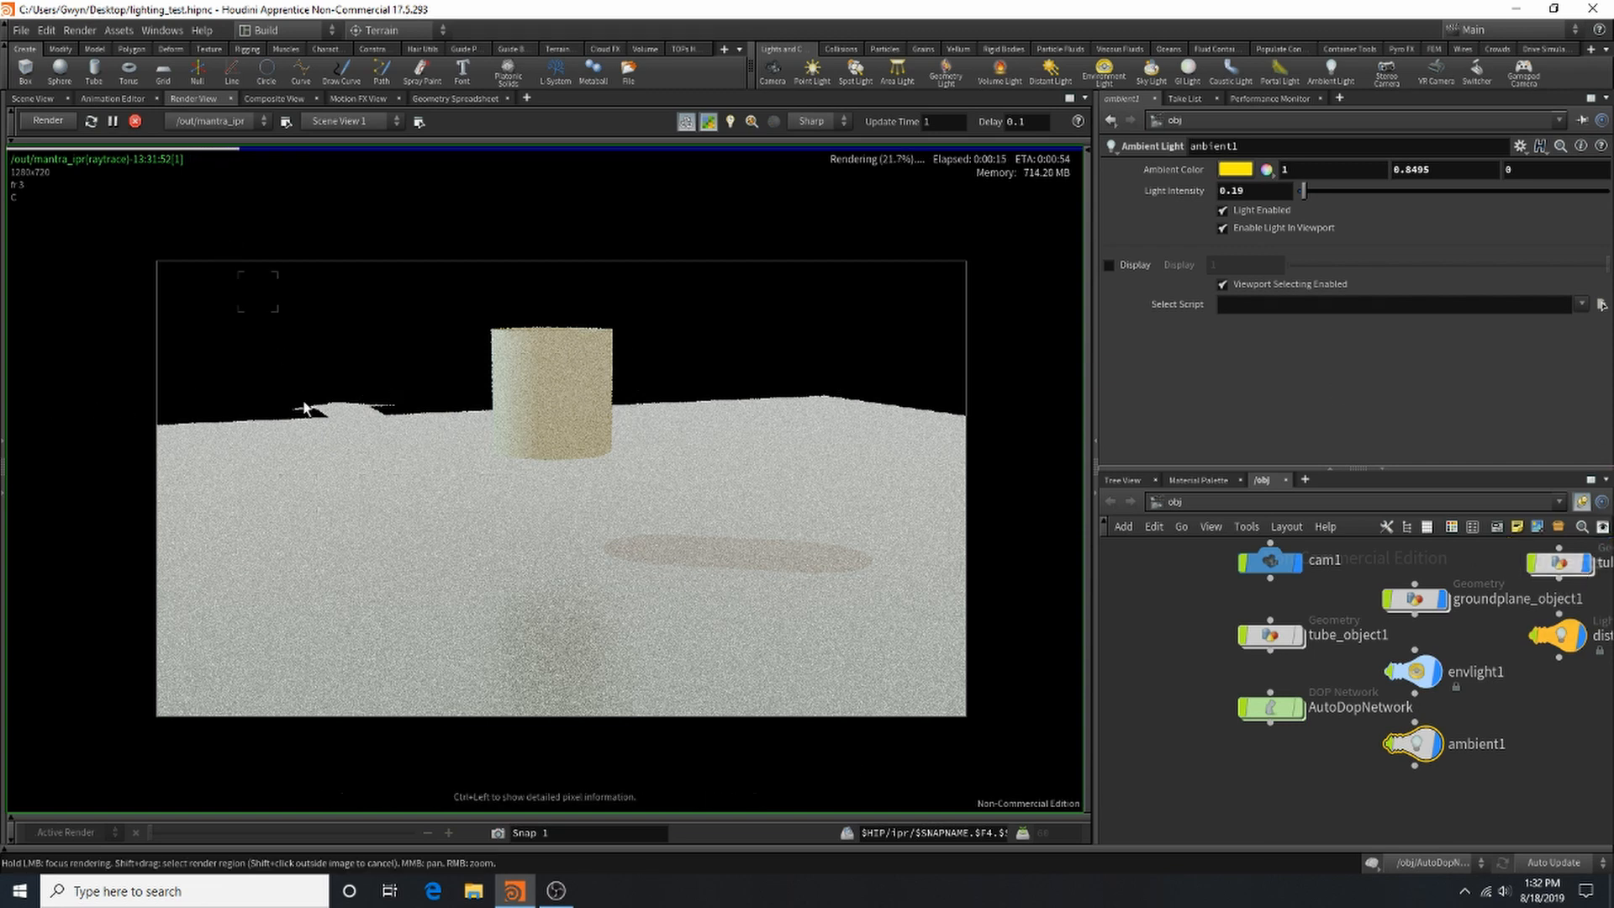
{"action": "left_click", "coordinate": [135, 119]}
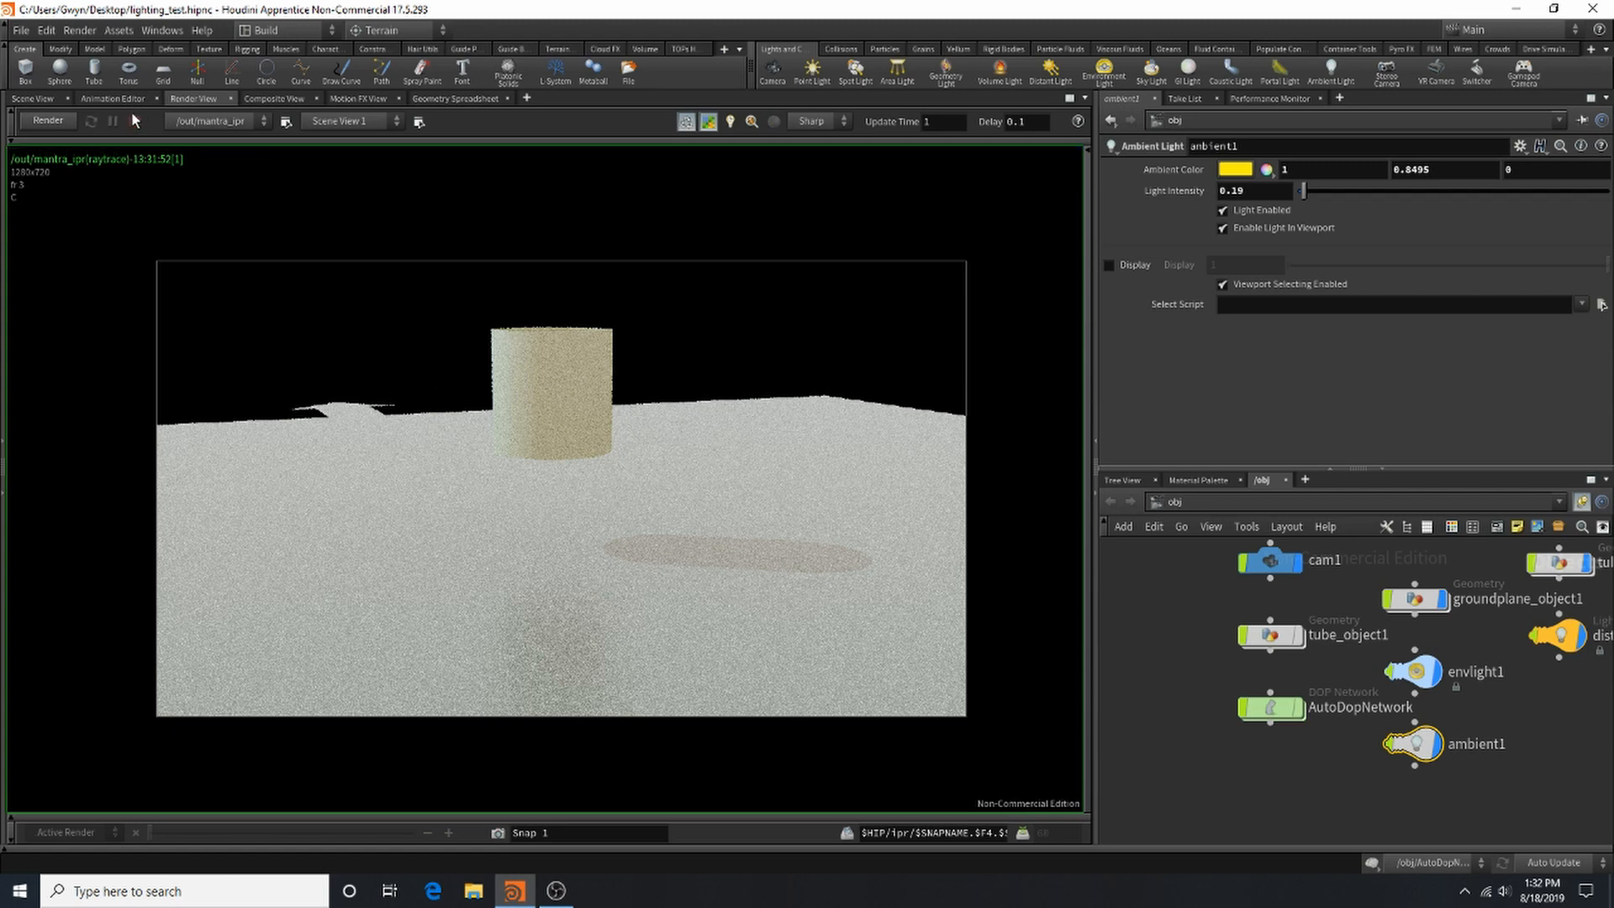
Step: Delete the ambient1 and distantlight1 nodes from the object network
{"action": "left_click", "coordinate": [37, 99]}
{"action": "scroll", "coordinate": [1286, 609], "scroll_direction": "down", "scroll_amount": 3}
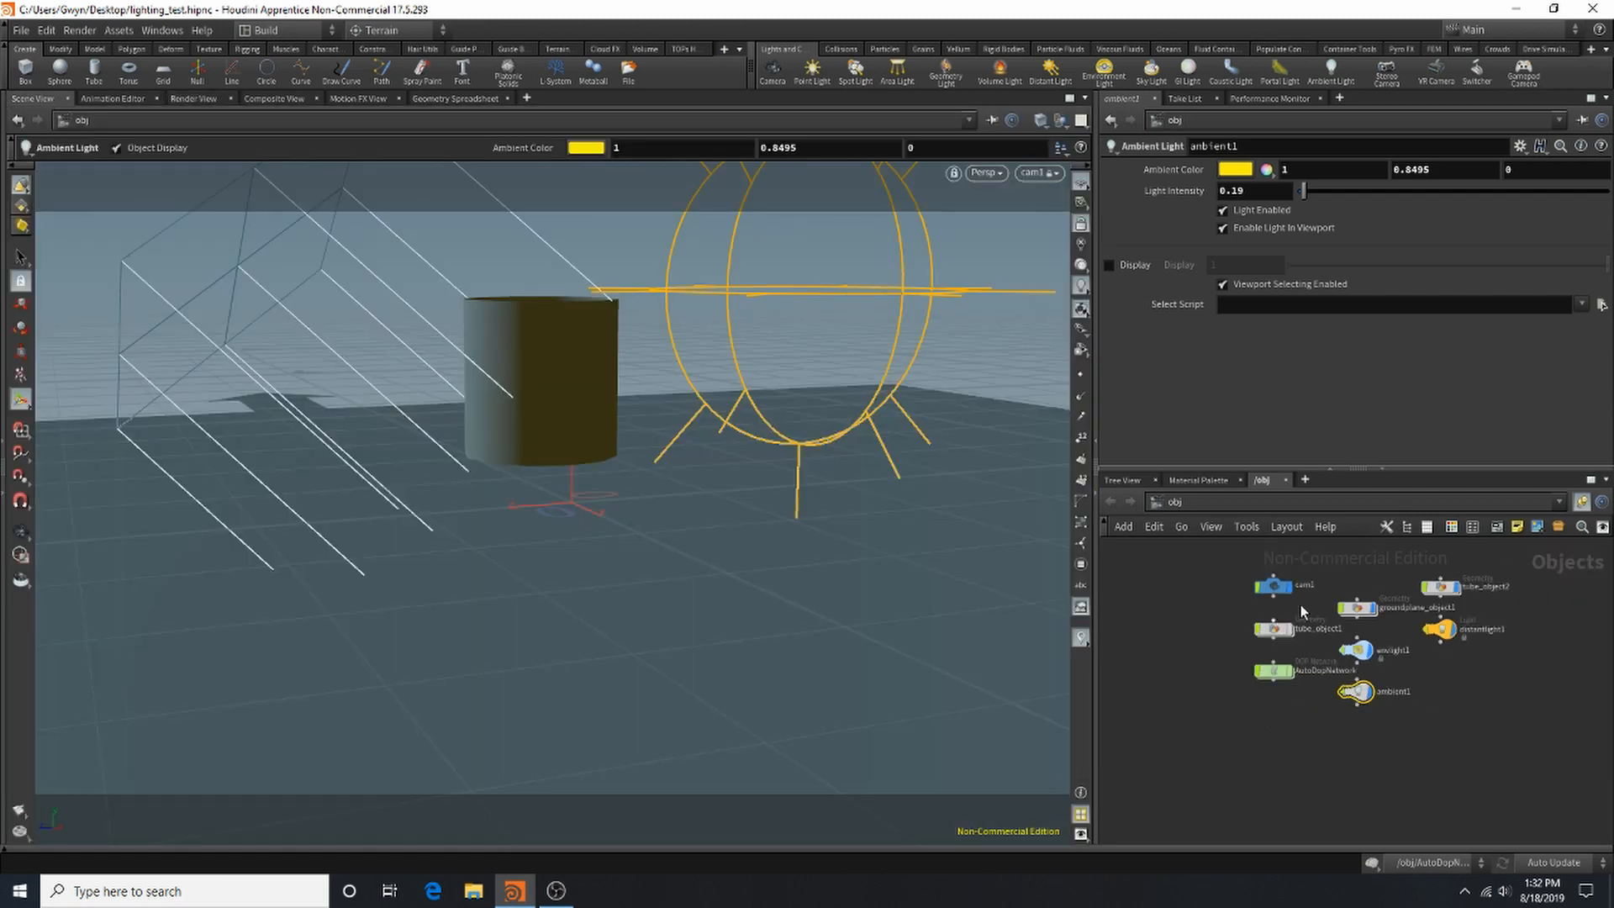
{"action": "scroll", "coordinate": [1383, 626], "scroll_direction": "up", "scroll_amount": 4}
{"action": "mouse_move", "coordinate": [1317, 760]}
{"action": "key", "text": "Delete"}
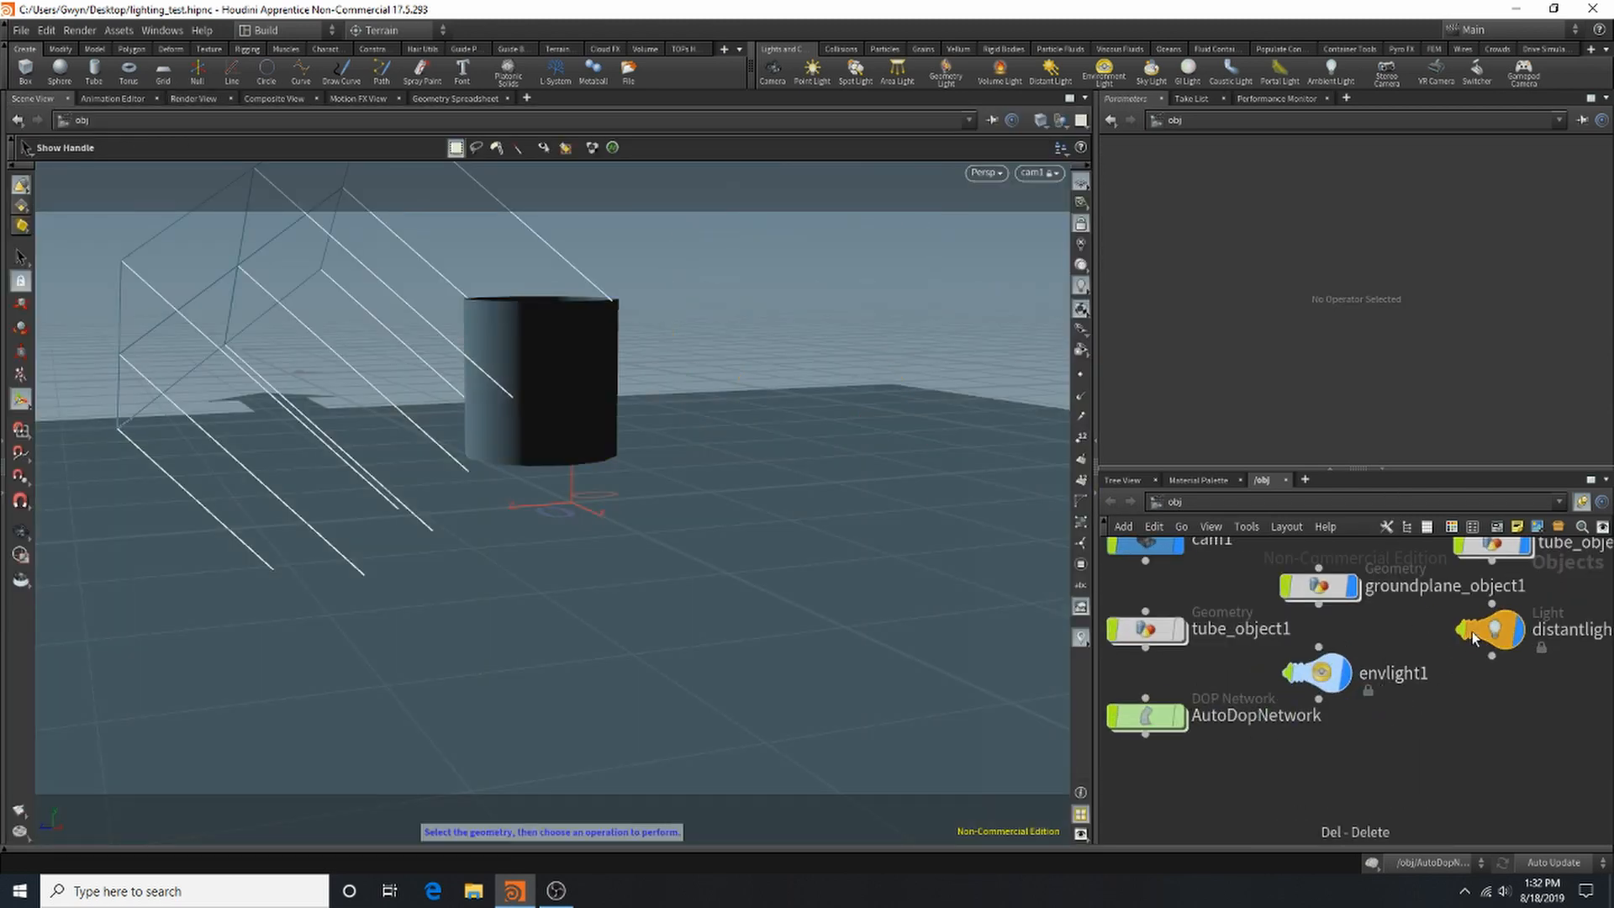
{"action": "left_click", "coordinate": [1474, 628]}
{"action": "key", "text": "Delete"}
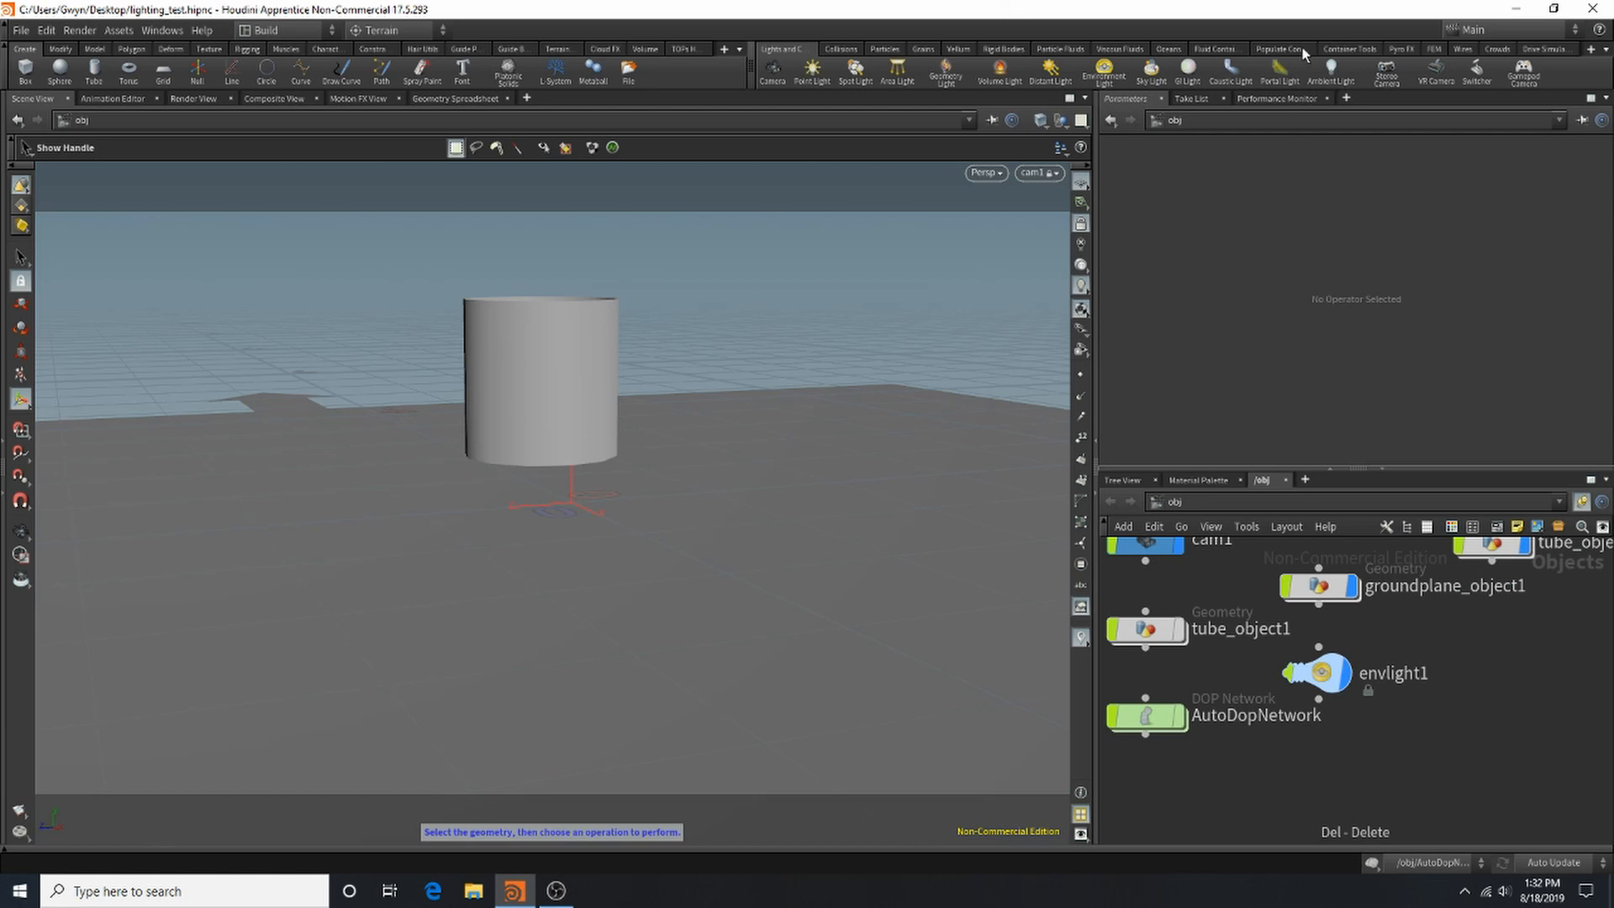
Step: Create a portal light using tube_object2 as its portal geometry
{"action": "left_click", "coordinate": [1279, 71]}
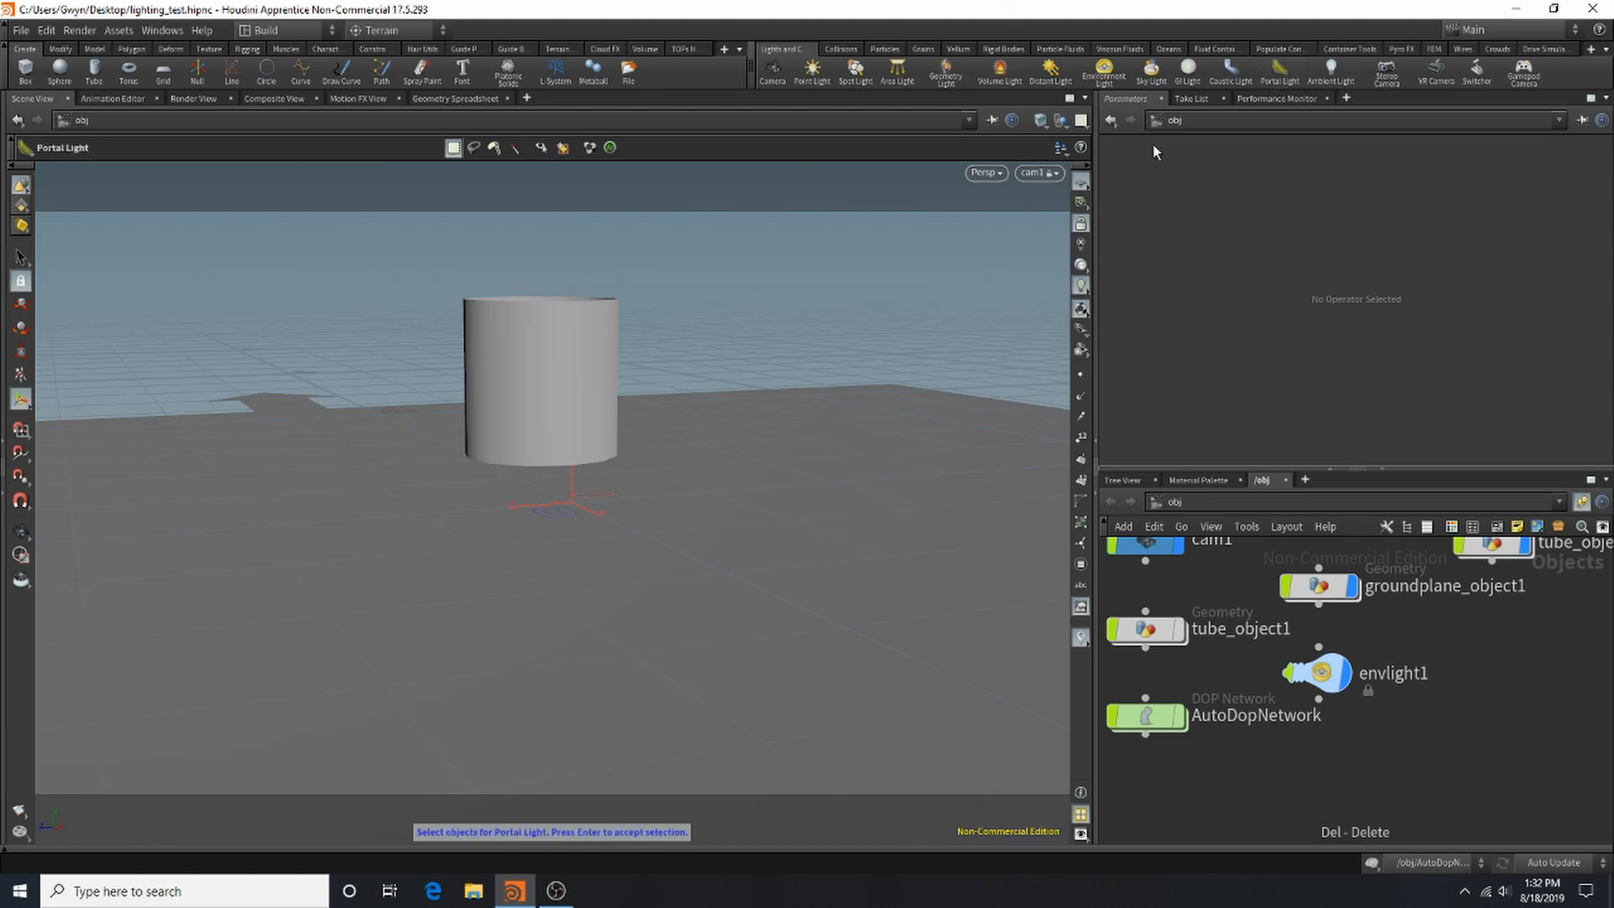
{"action": "left_click", "coordinate": [1279, 70]}
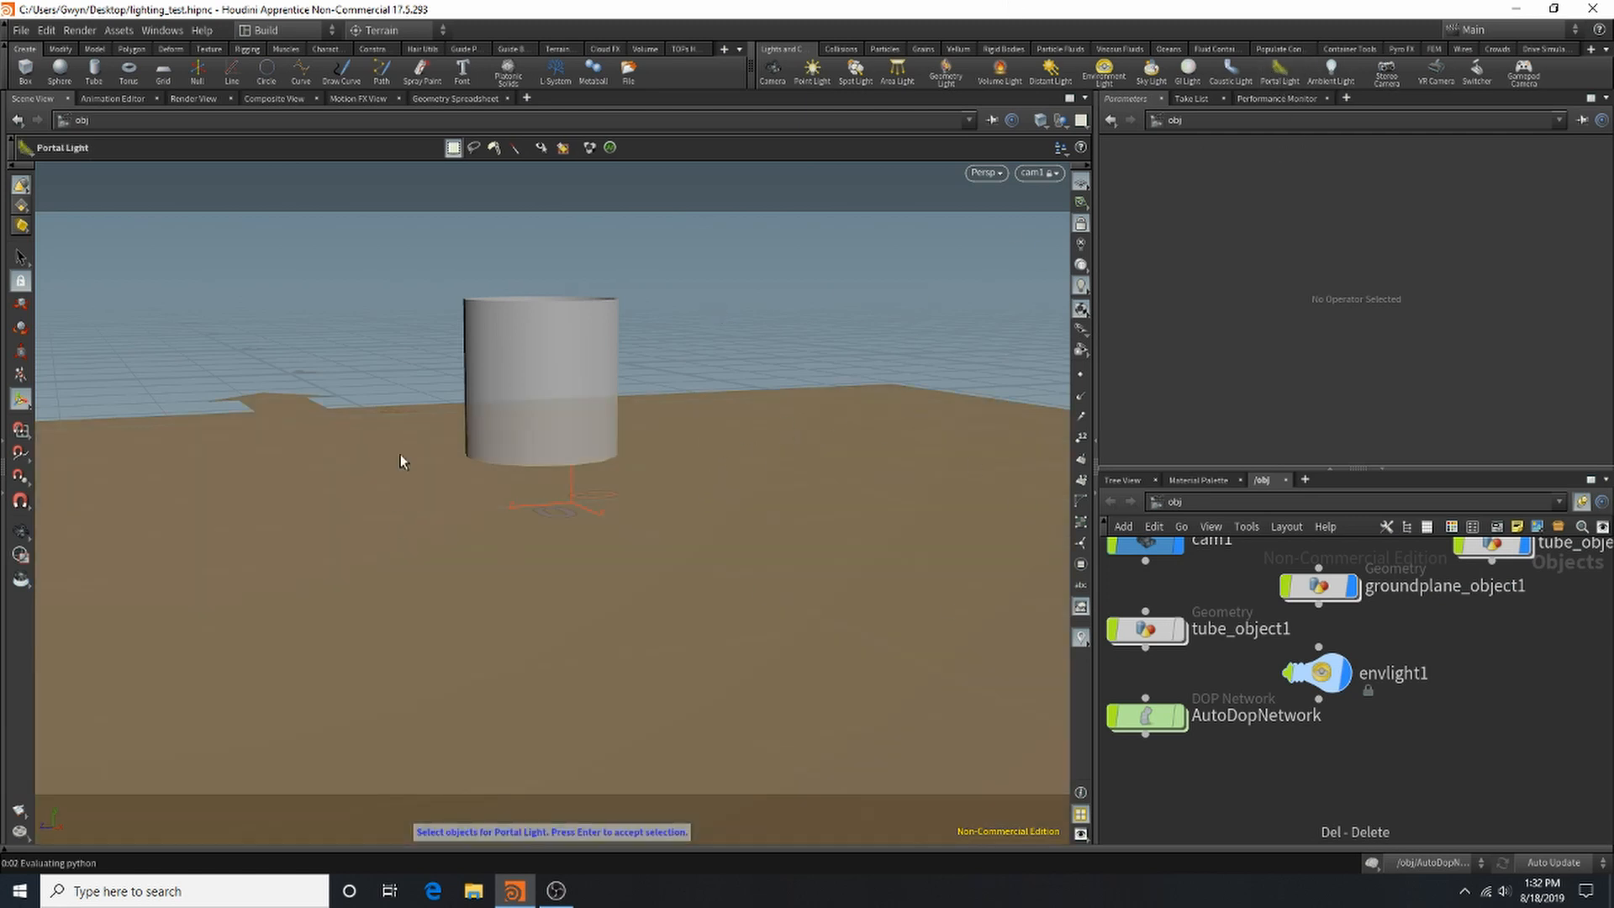
{"action": "left_click", "coordinate": [554, 330]}
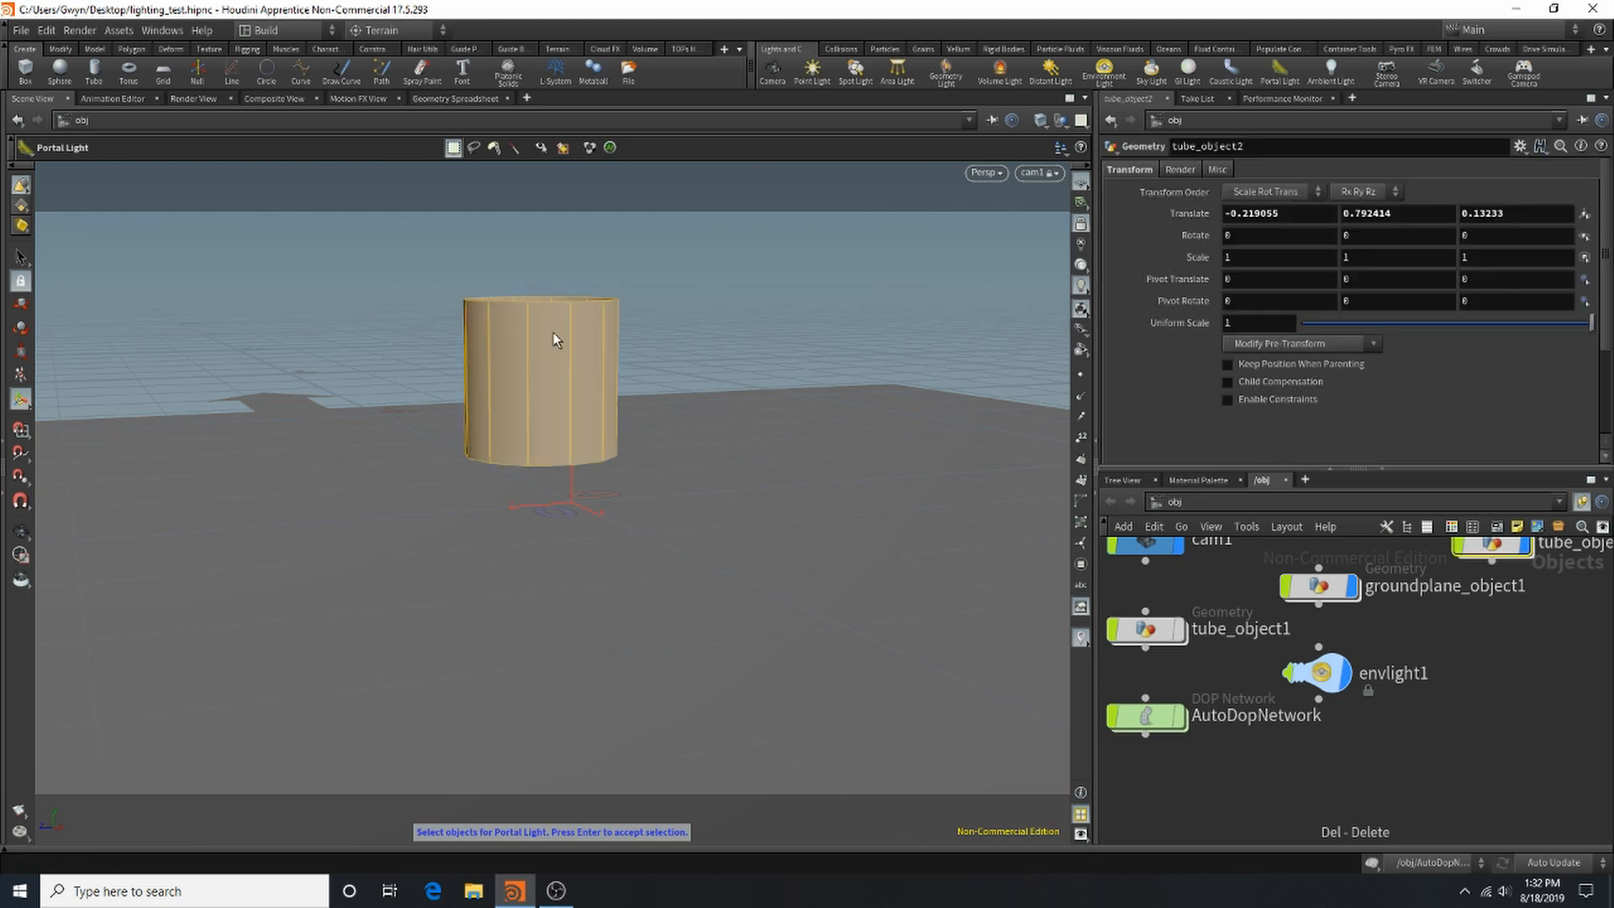
{"action": "key", "text": "Return"}
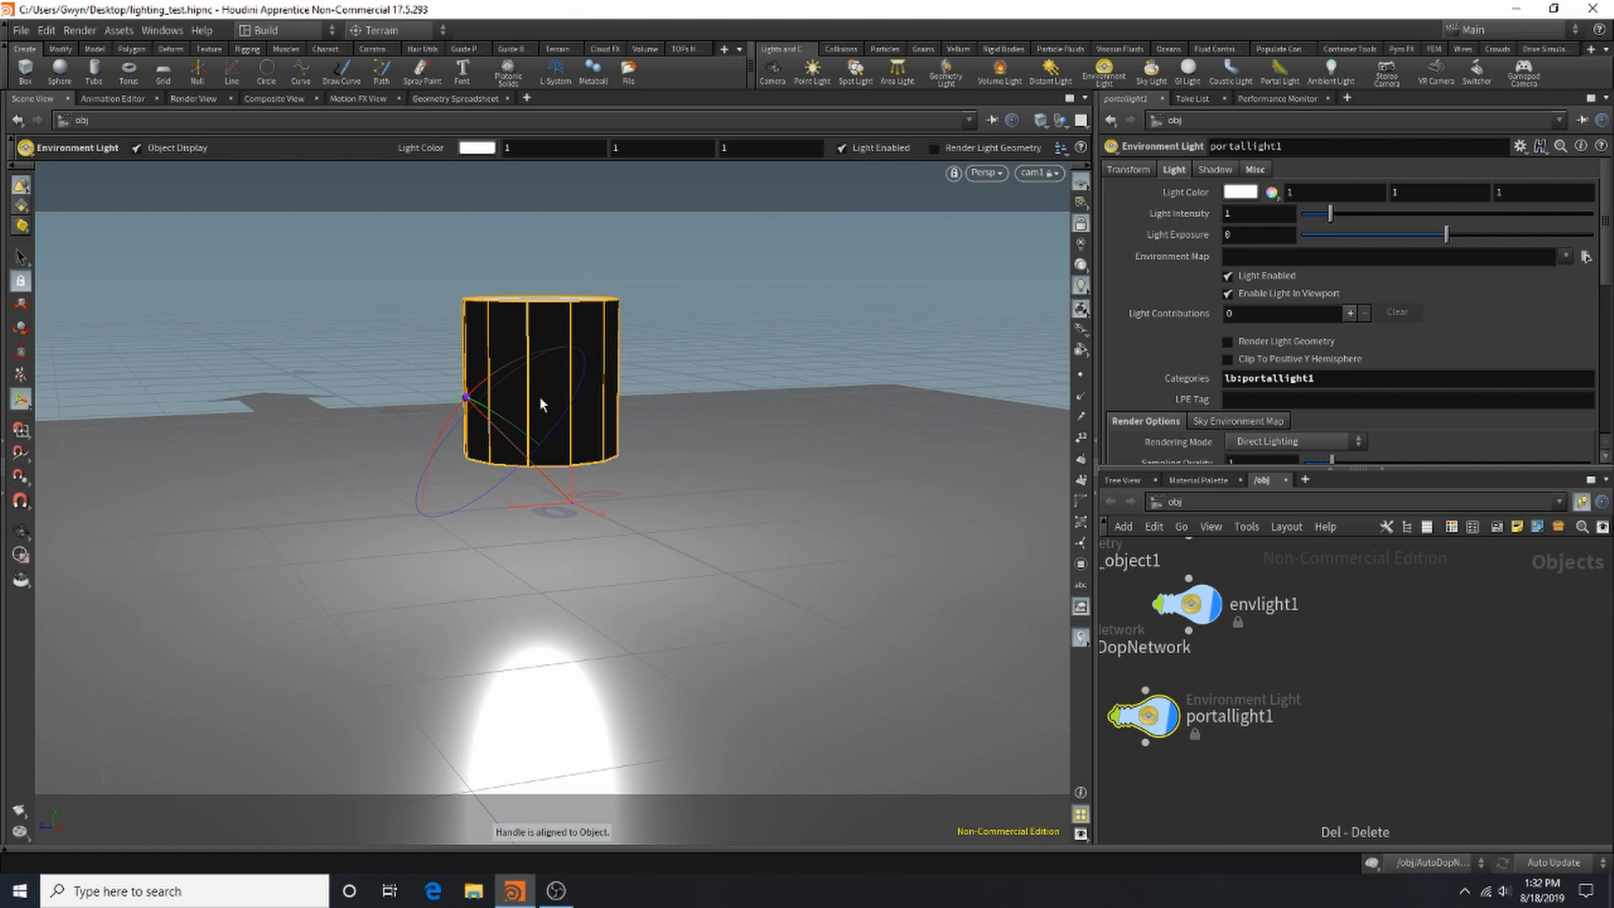
Step: Reframe the camera view on the portal light, lay out all nodes in the object network, and open the Render View
{"action": "key", "text": "Escape"}
{"action": "left_click_drag", "start_coordinate": [371, 411], "coordinate": [998, 569]}
{"action": "left_click_drag", "start_coordinate": [681, 541], "coordinate": [762, 451]}
{"action": "right_click_drag", "start_coordinate": [762, 451], "coordinate": [760, 456]}
{"action": "mouse_move", "coordinate": [664, 473]}
{"action": "left_mouse_down"}
{"action": "mouse_move", "coordinate": [674, 503]}
{"action": "mouse_move", "coordinate": [668, 462]}
{"action": "left_mouse_up"}
{"action": "left_click", "coordinate": [1362, 681]}
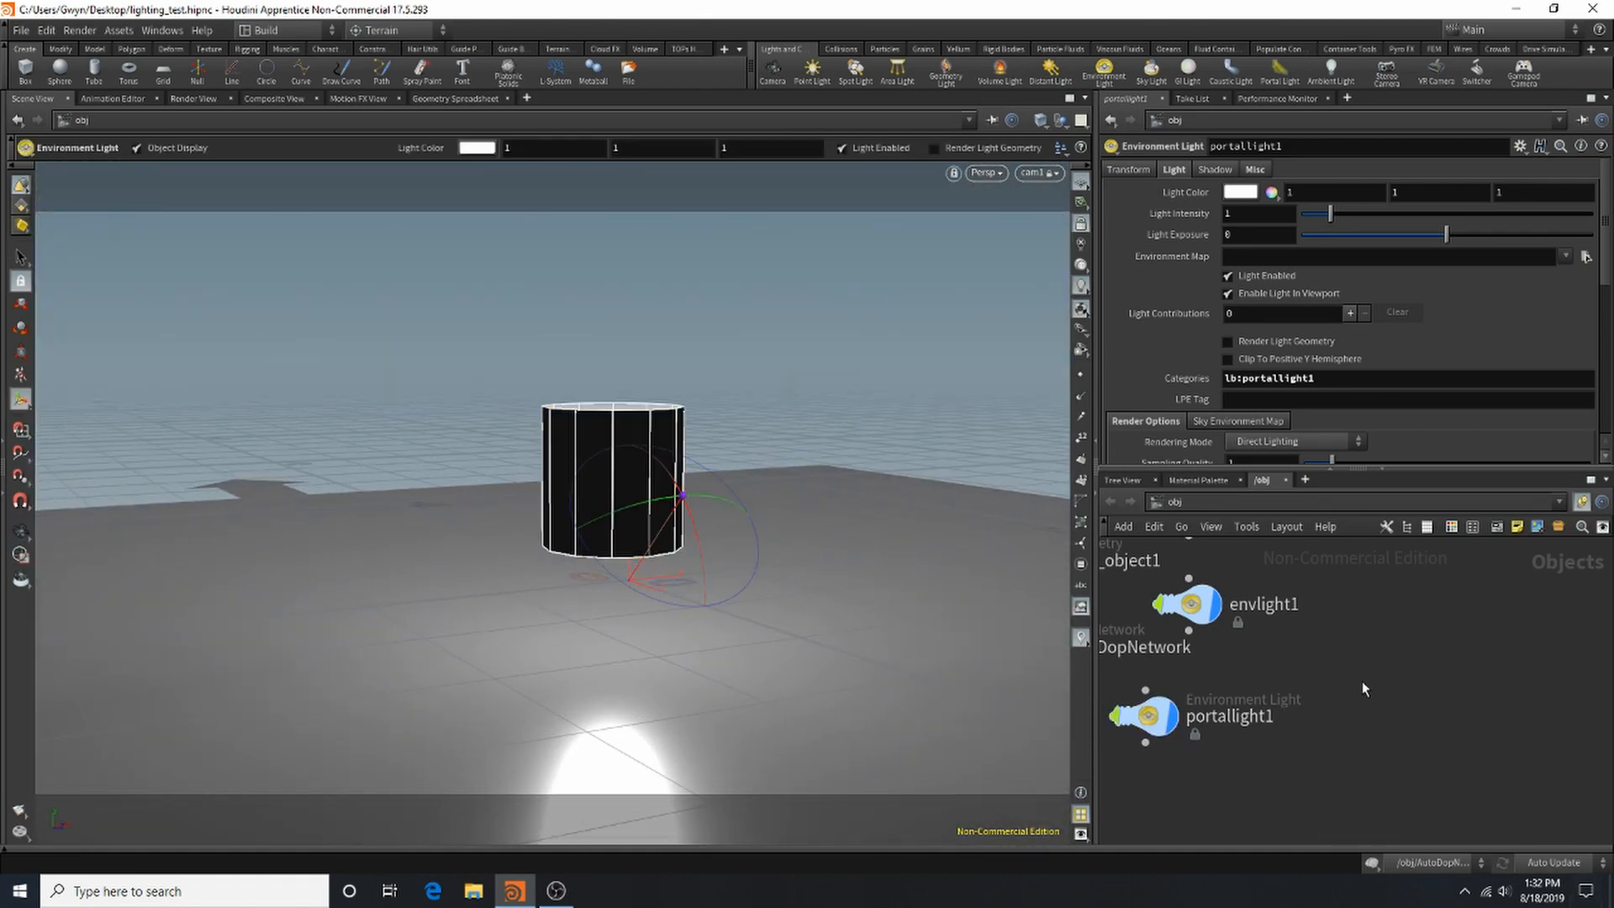
{"action": "key", "text": "l"}
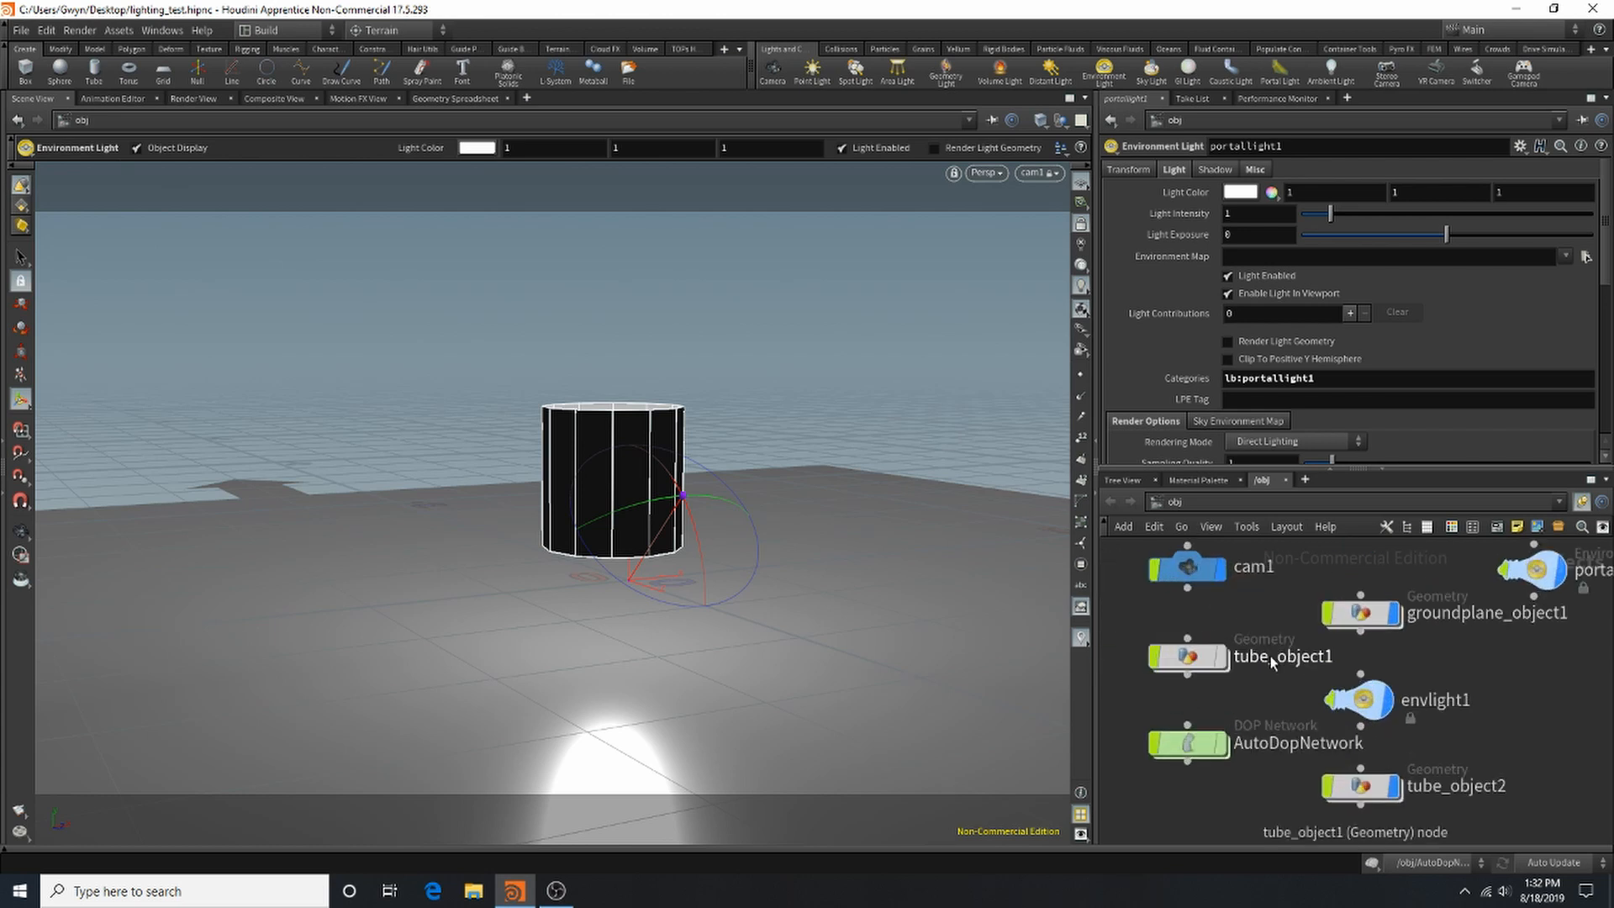
{"action": "left_click", "coordinate": [193, 99]}
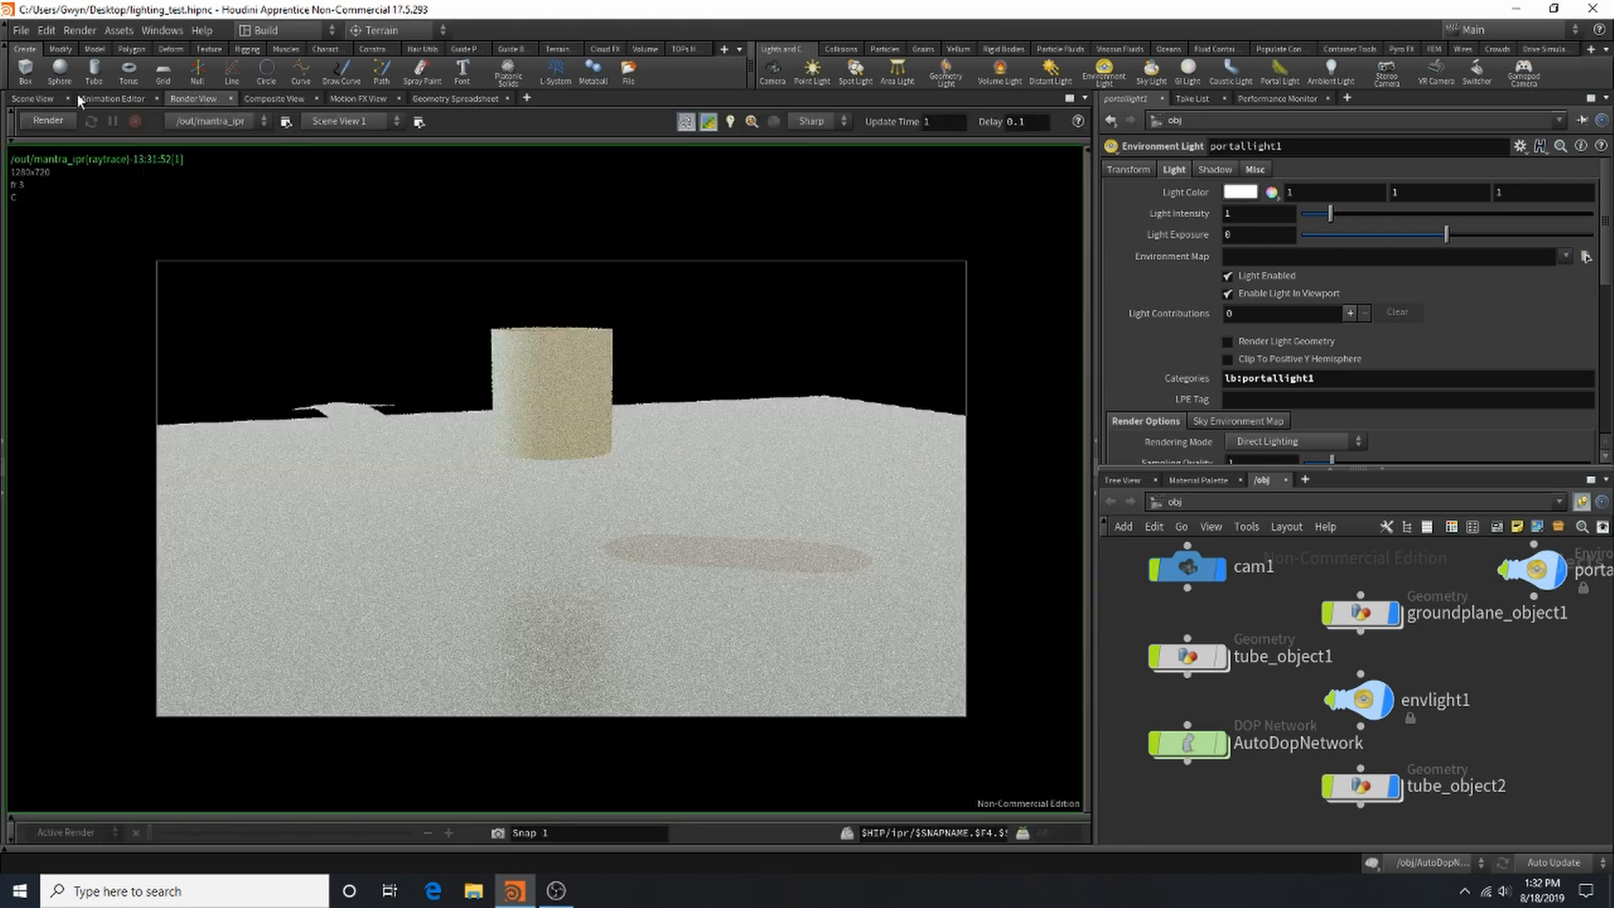
Step: Render the portal light setup, toggle tube_object2's display off and back on to compare, and stop the render
{"action": "left_click", "coordinate": [49, 126]}
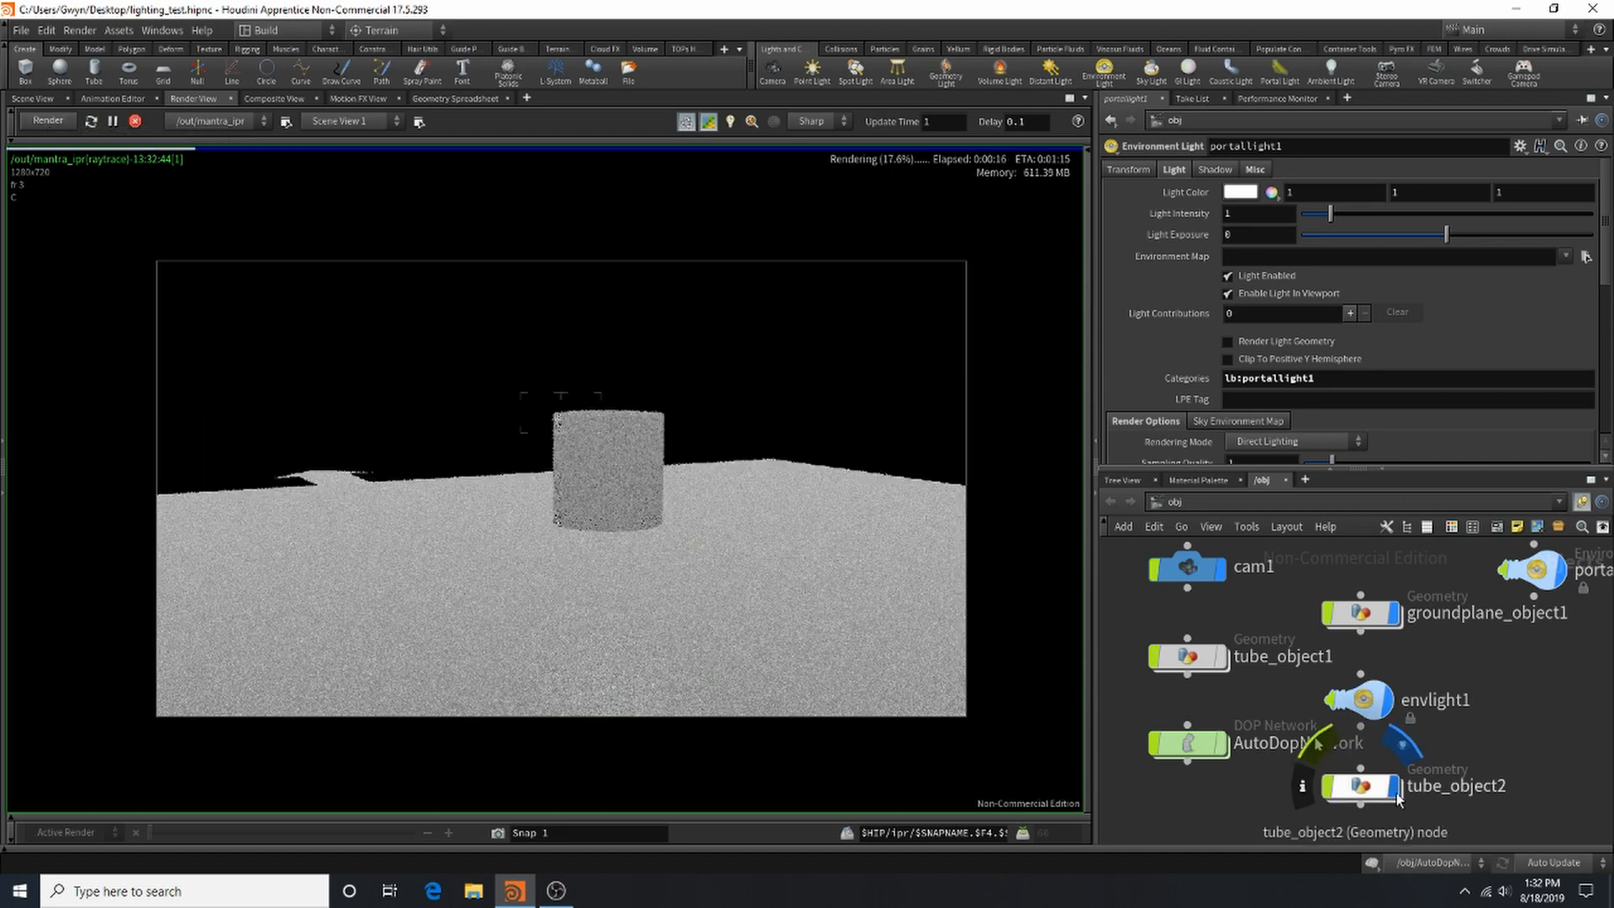
{"action": "left_click", "coordinate": [1395, 793]}
{"action": "left_click", "coordinate": [1395, 793]}
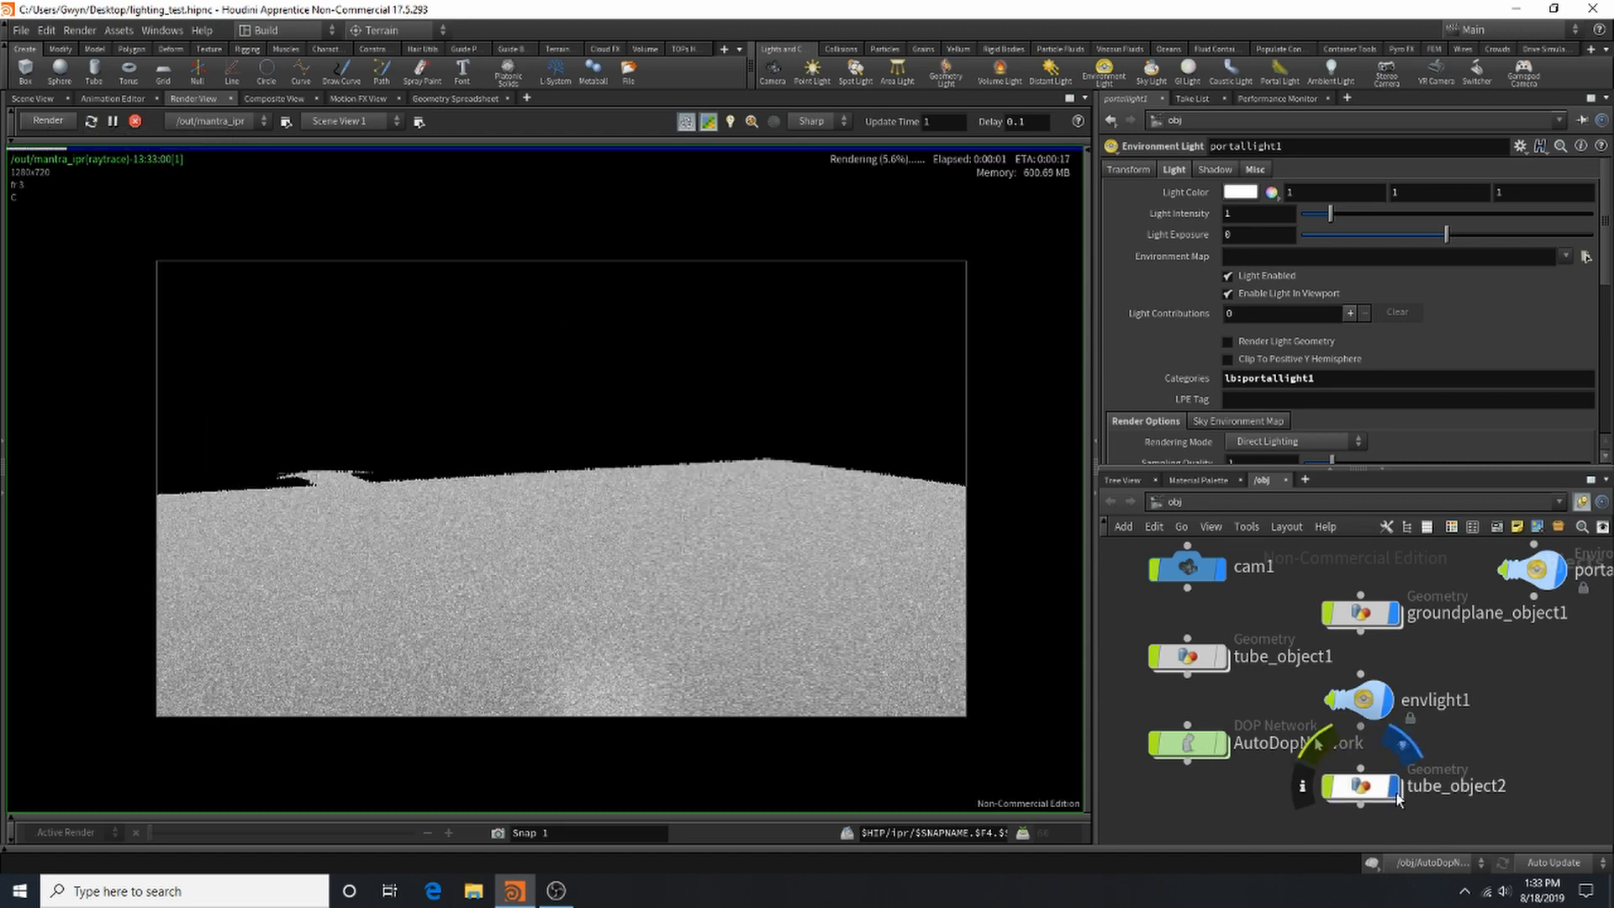
{"action": "left_click", "coordinate": [136, 124]}
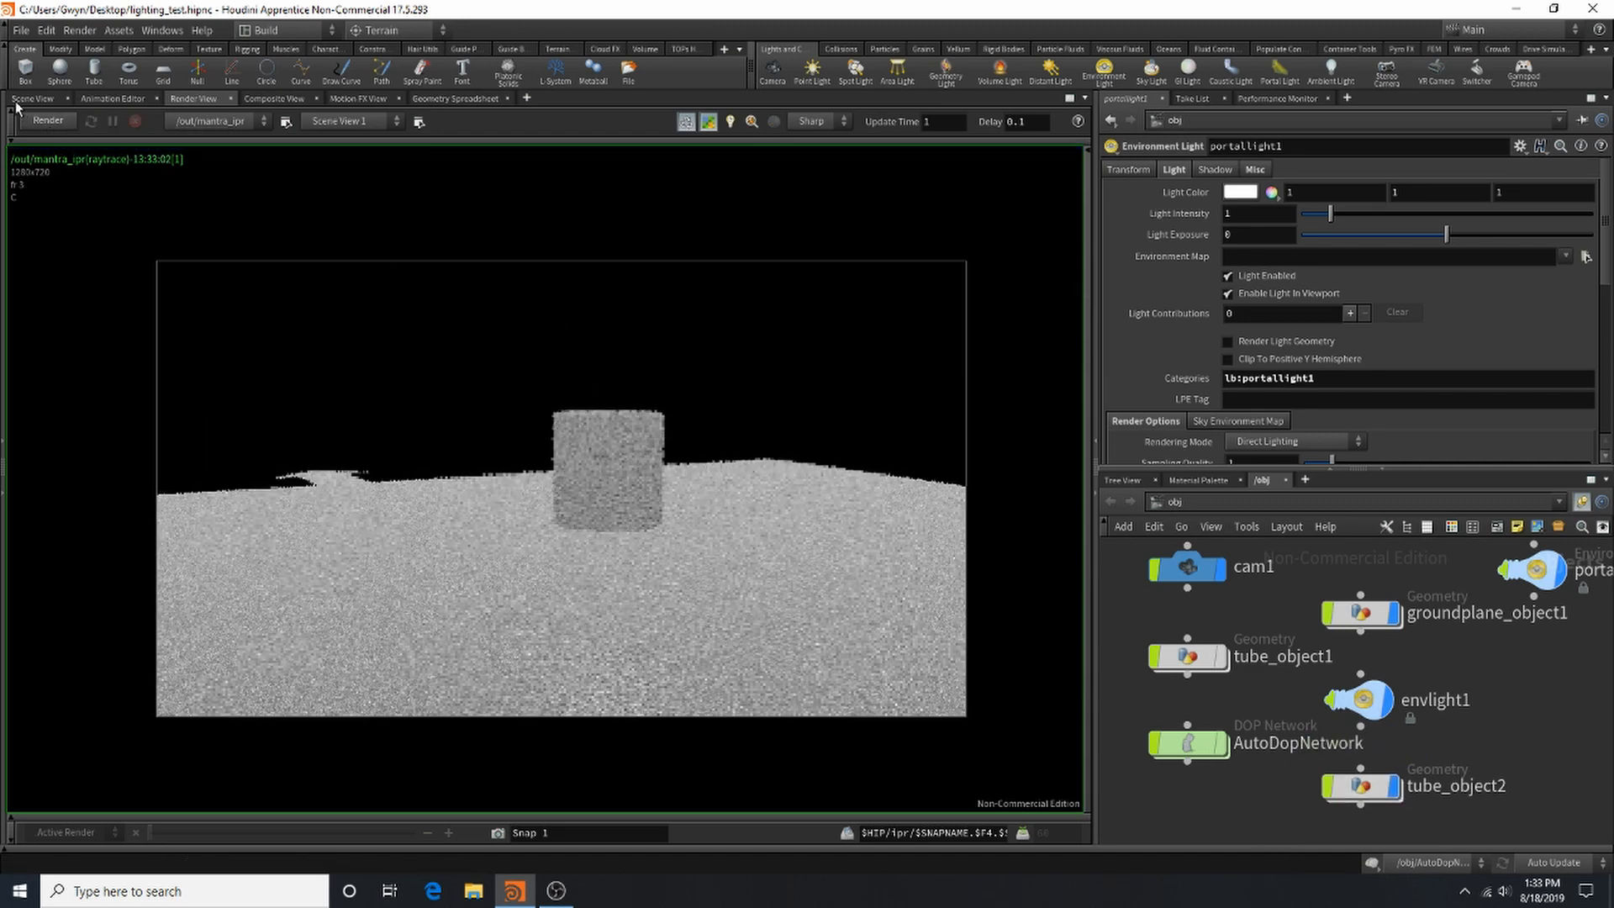
Step: Return to the scene view and delete the portallight1 node from the object network
{"action": "left_click", "coordinate": [32, 99]}
{"action": "scroll", "coordinate": [1264, 677], "scroll_direction": "down", "scroll_amount": 4}
{"action": "scroll", "coordinate": [1350, 659], "scroll_direction": "up", "scroll_amount": 4}
{"action": "scroll", "coordinate": [1351, 661], "scroll_direction": "down", "scroll_amount": 3}
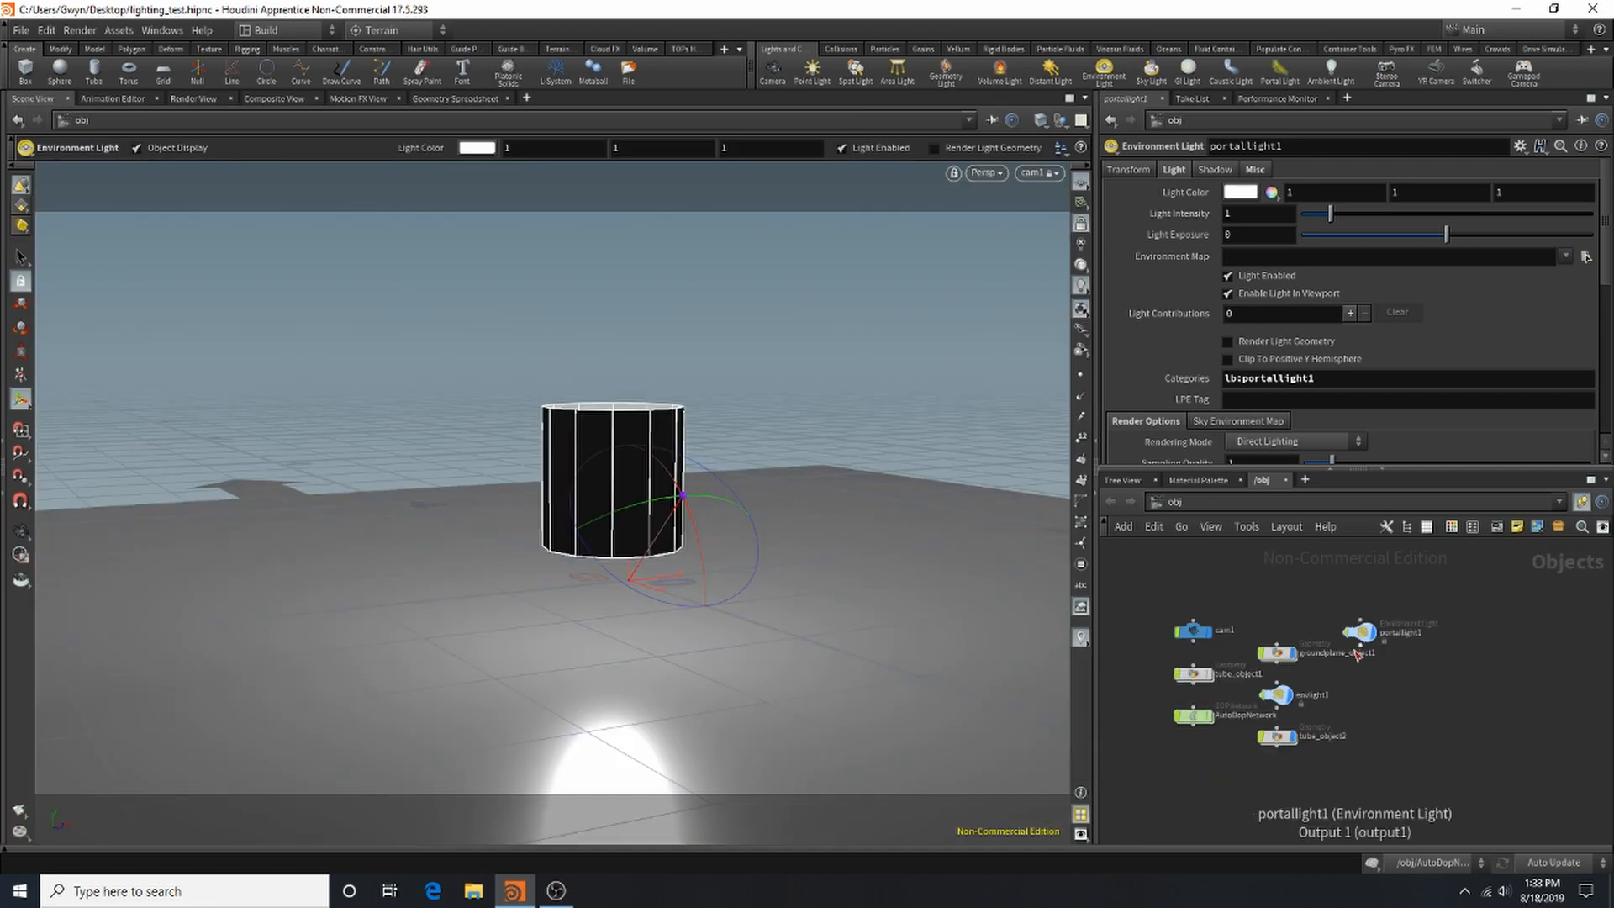
{"action": "scroll", "coordinate": [1352, 661], "scroll_direction": "up", "scroll_amount": 3}
{"action": "left_click", "coordinate": [1385, 620]}
{"action": "key", "text": "Delete"}
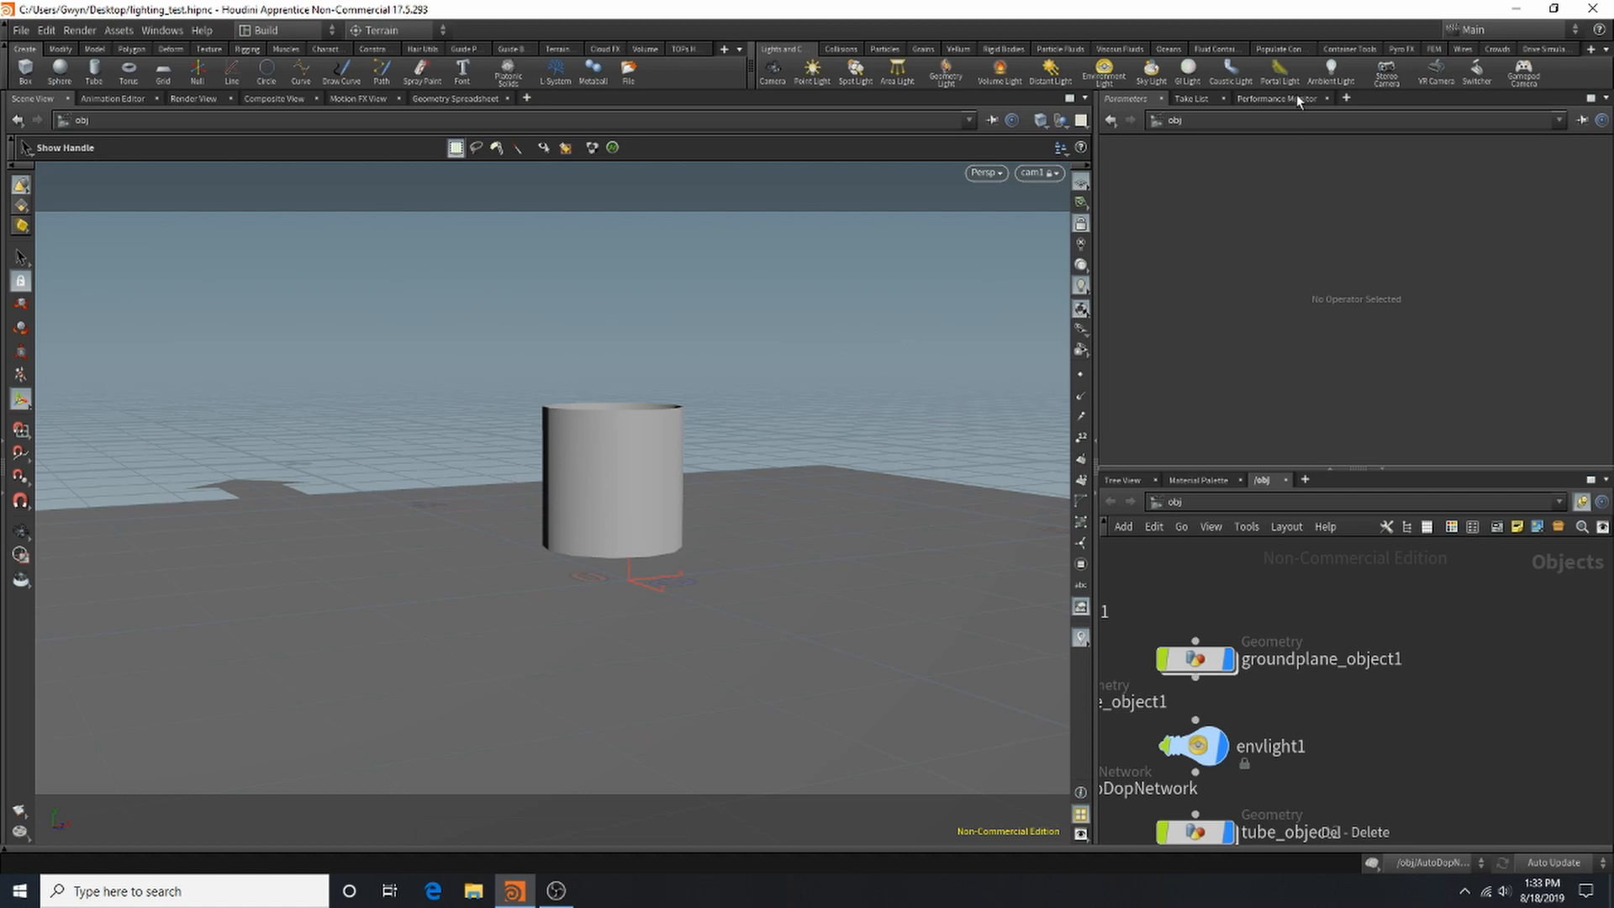
Step: Add a caustic light, lay out all nodes in the object network, and look through the light's photon map options
{"action": "left_click", "coordinate": [1228, 72]}
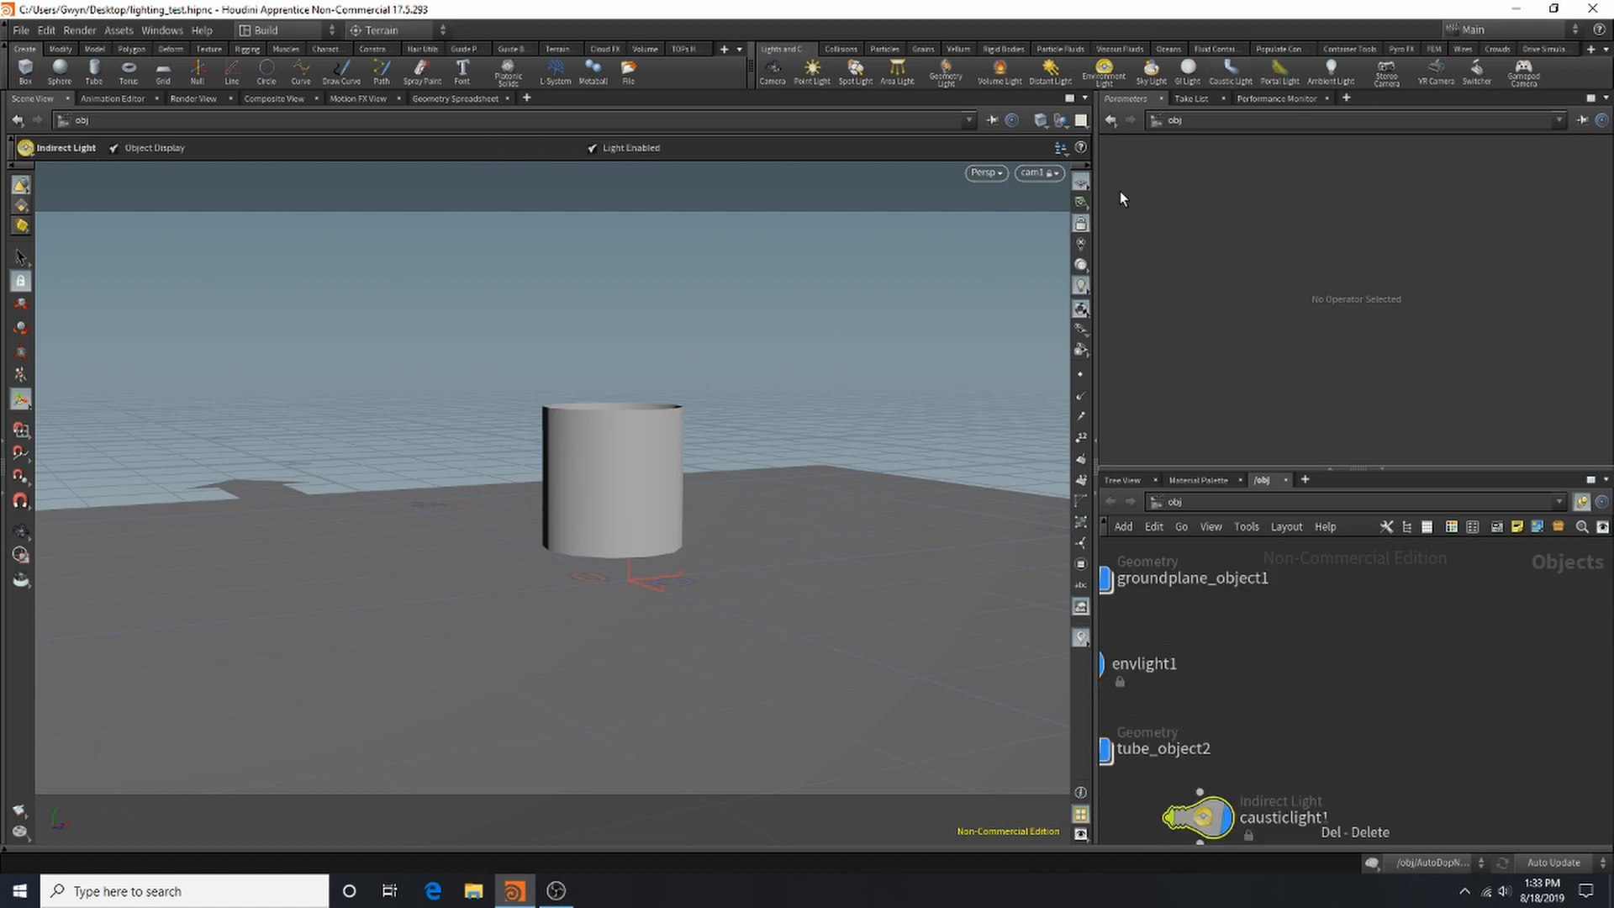
{"action": "scroll", "coordinate": [1437, 724], "scroll_direction": "down", "scroll_amount": 3}
{"action": "scroll", "coordinate": [1481, 712], "scroll_direction": "up", "scroll_amount": 2}
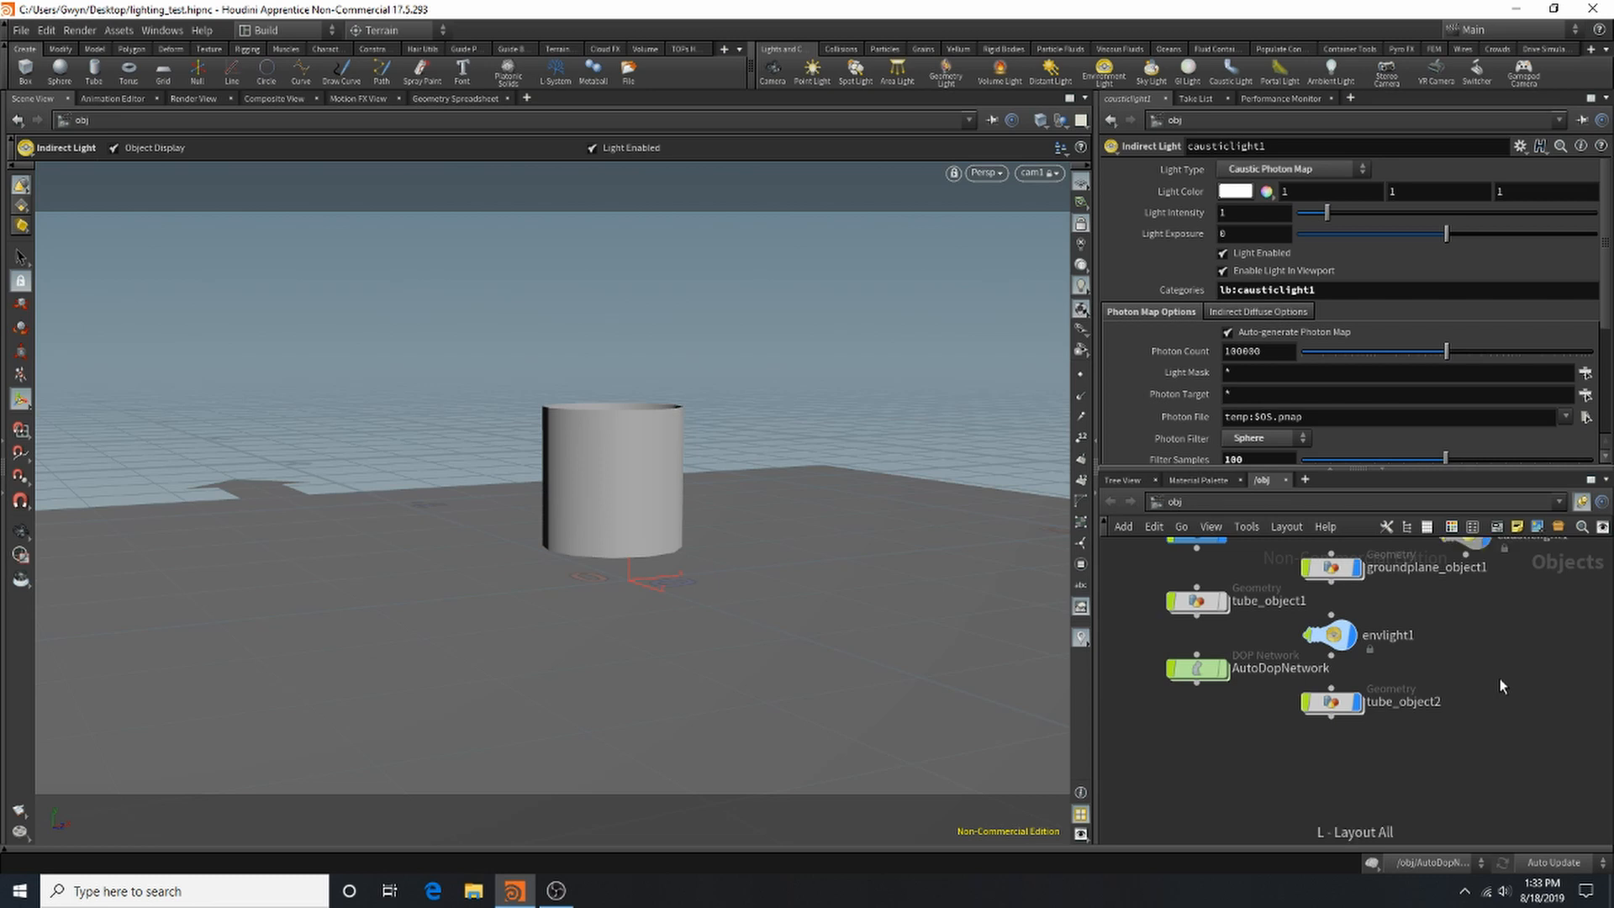
{"action": "scroll", "coordinate": [1436, 723], "scroll_direction": "down", "scroll_amount": 3}
{"action": "scroll", "coordinate": [1364, 421], "scroll_direction": "down", "scroll_amount": 2}
{"action": "scroll", "coordinate": [1364, 421], "scroll_direction": "down", "scroll_amount": 1}
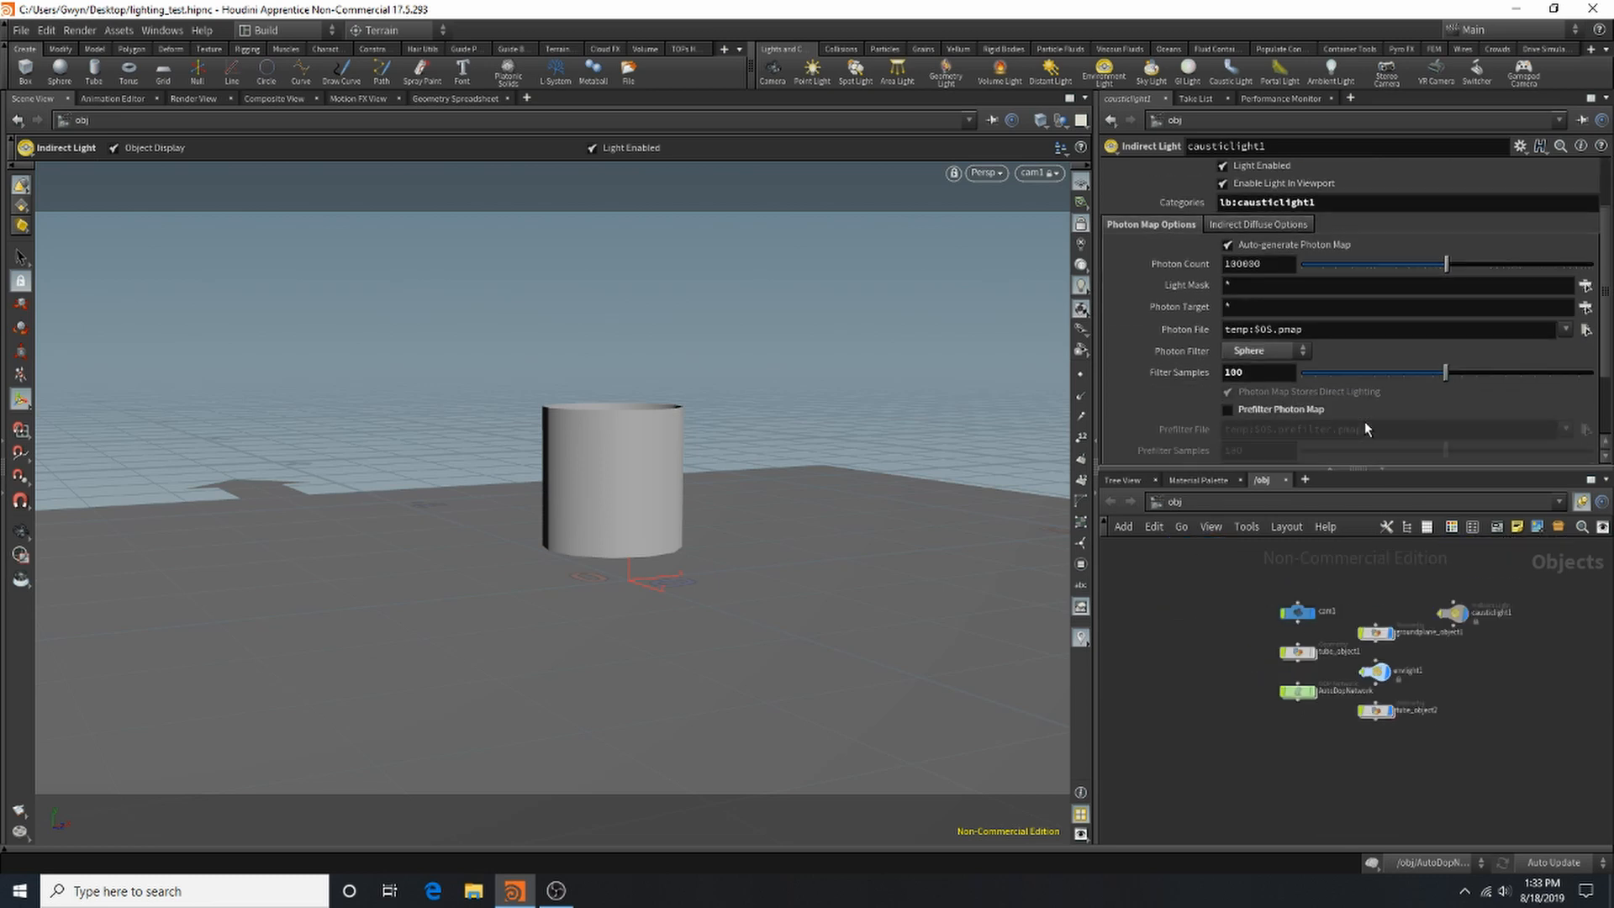
{"action": "scroll", "coordinate": [1356, 603], "scroll_direction": "up", "scroll_amount": 2}
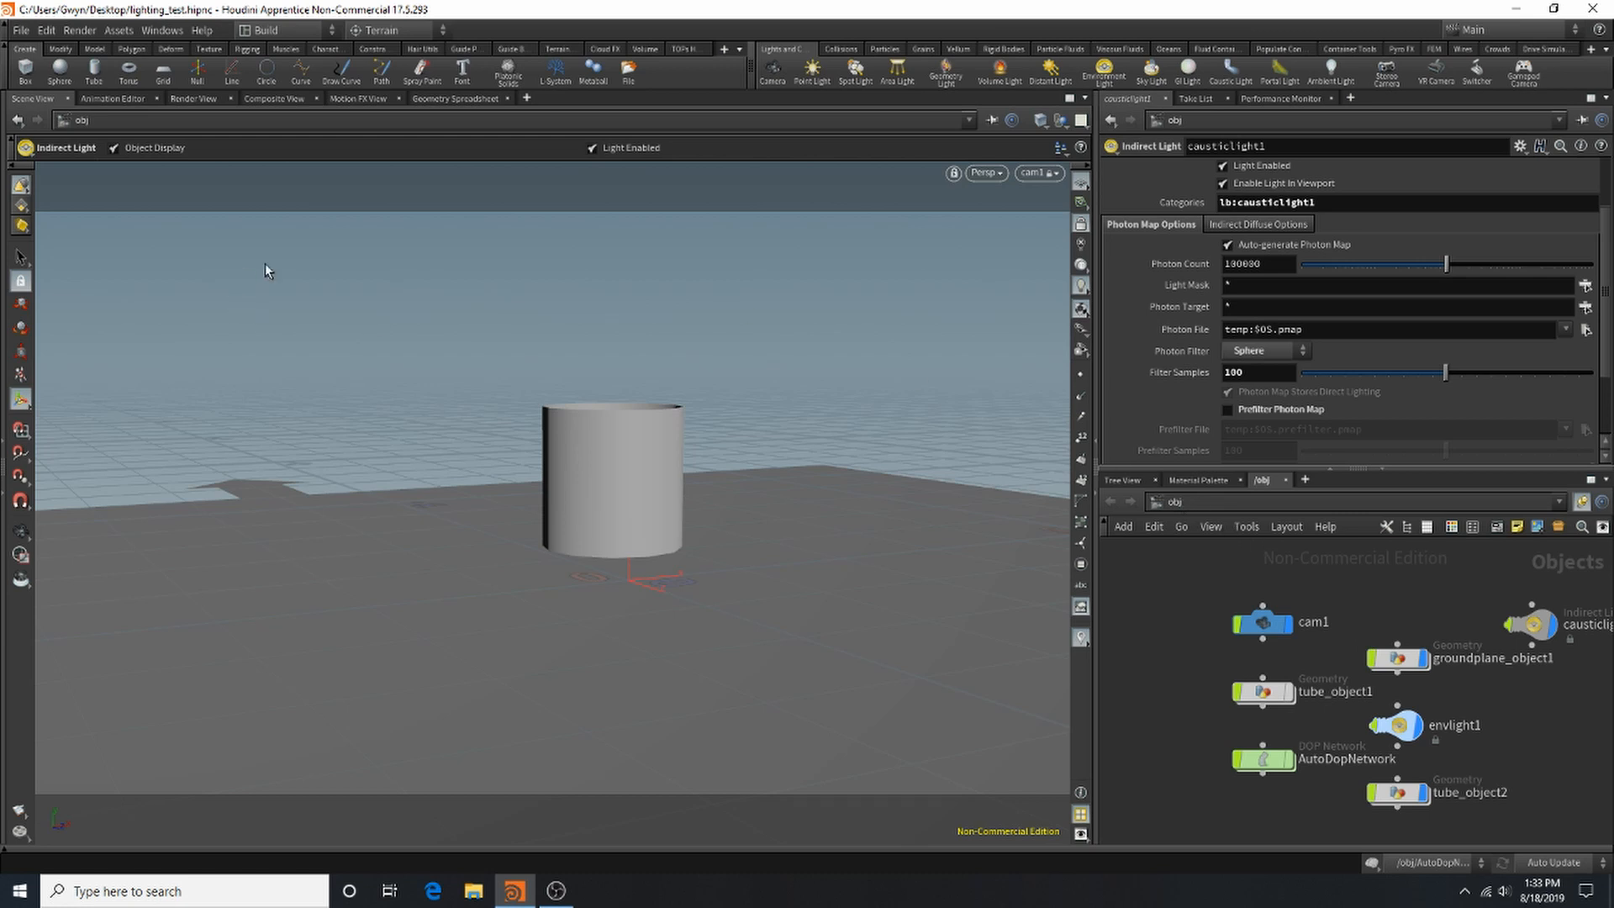
Step: Render the scene in the Render View to preview the caustic light
{"action": "left_click", "coordinate": [183, 120]}
{"action": "left_click", "coordinate": [179, 104]}
{"action": "left_click", "coordinate": [178, 99]}
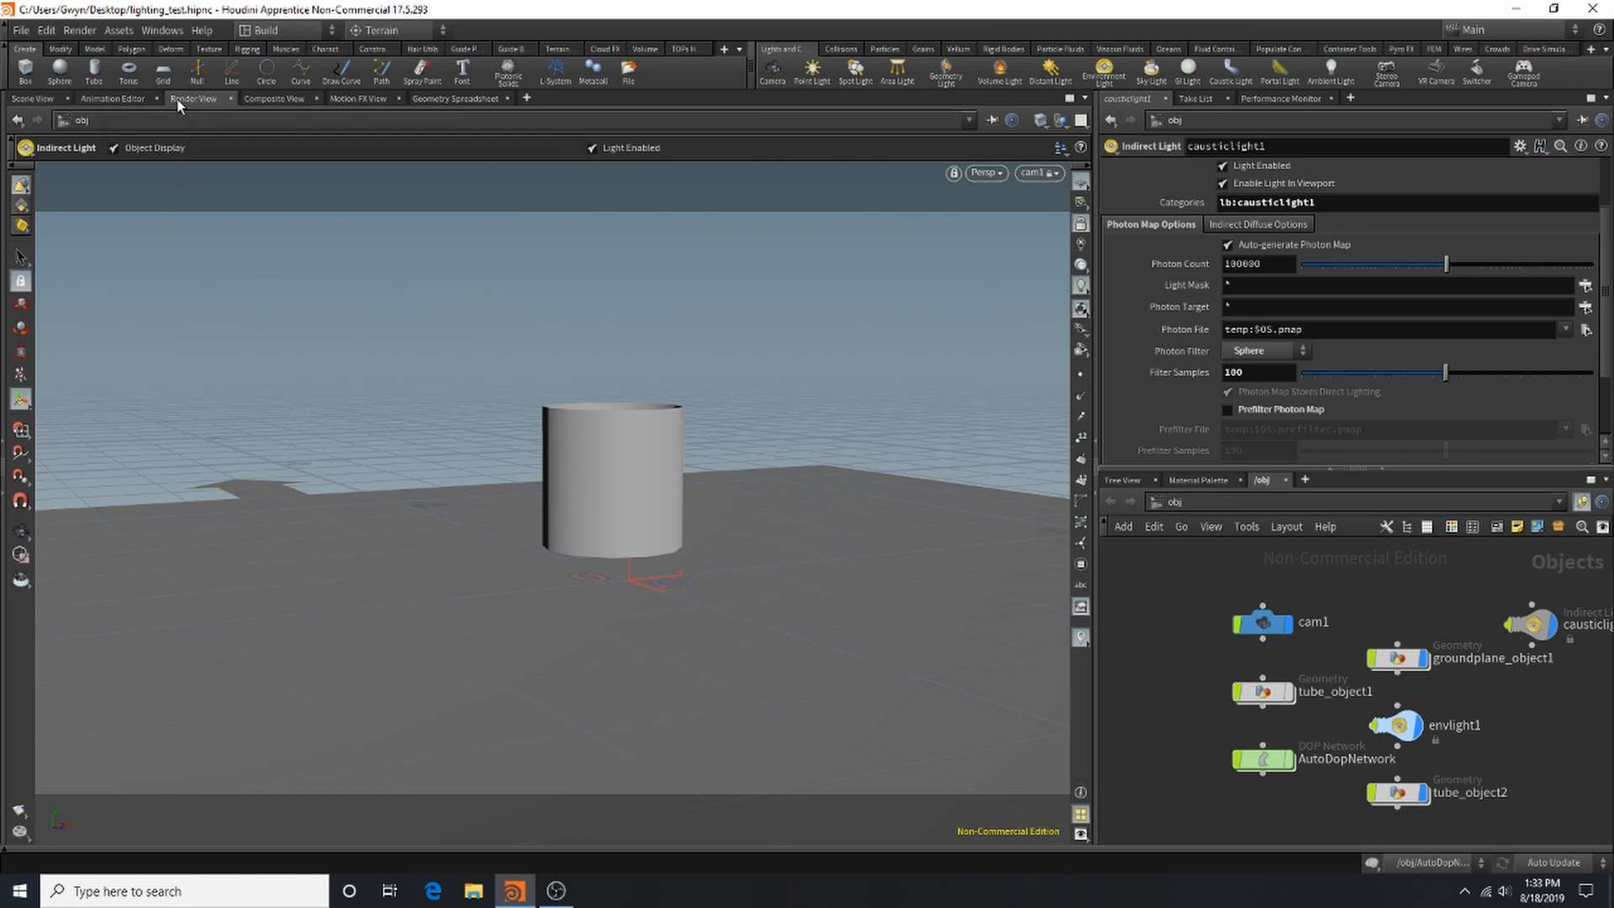
{"action": "left_click", "coordinate": [39, 122]}
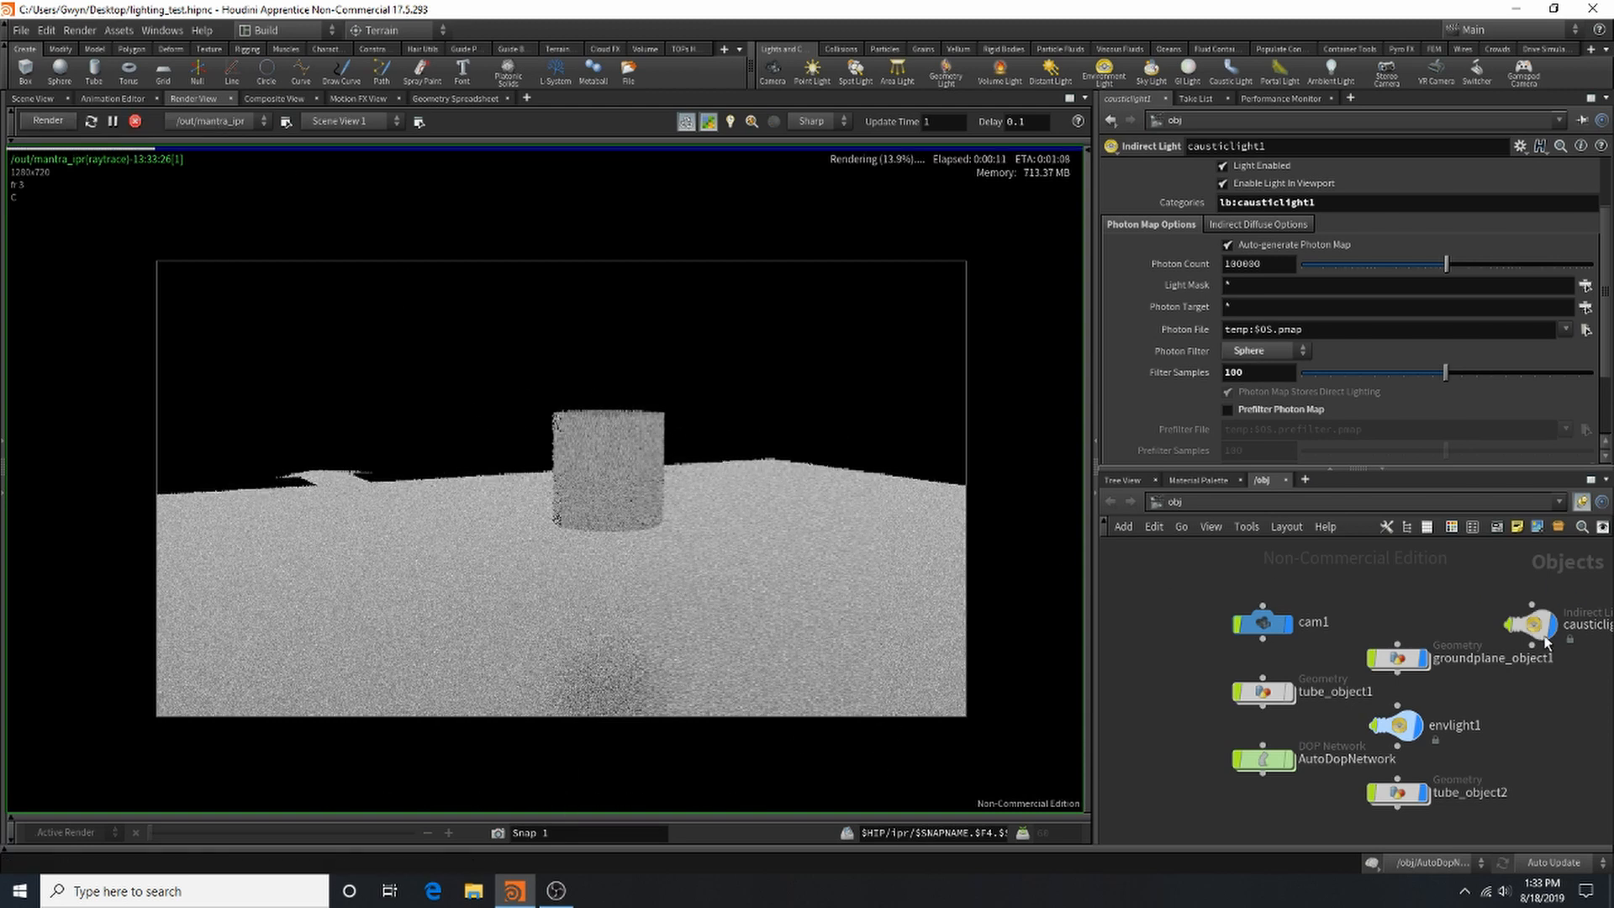
Step: Set the caustic light's color to a saturated red of 1, 0, 0.0412933 while the preview renders
{"action": "scroll", "coordinate": [1329, 307], "scroll_direction": "up", "scroll_amount": 2}
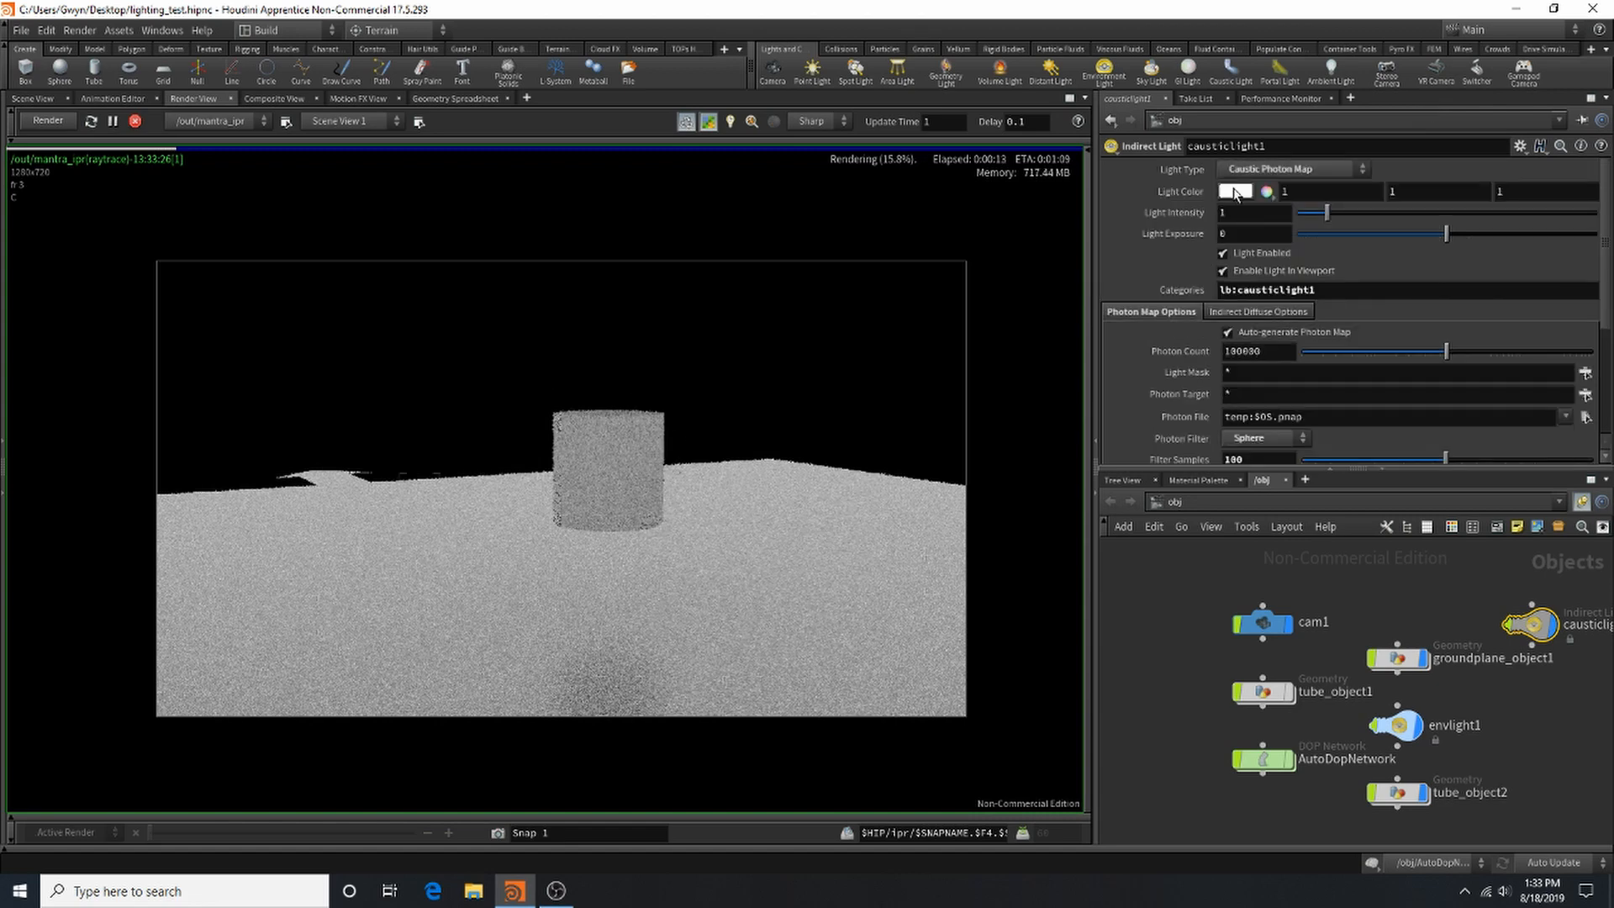
{"action": "left_click", "coordinate": [1234, 194]}
{"action": "left_click_drag", "start_coordinate": [1073, 202], "coordinate": [1141, 206]}
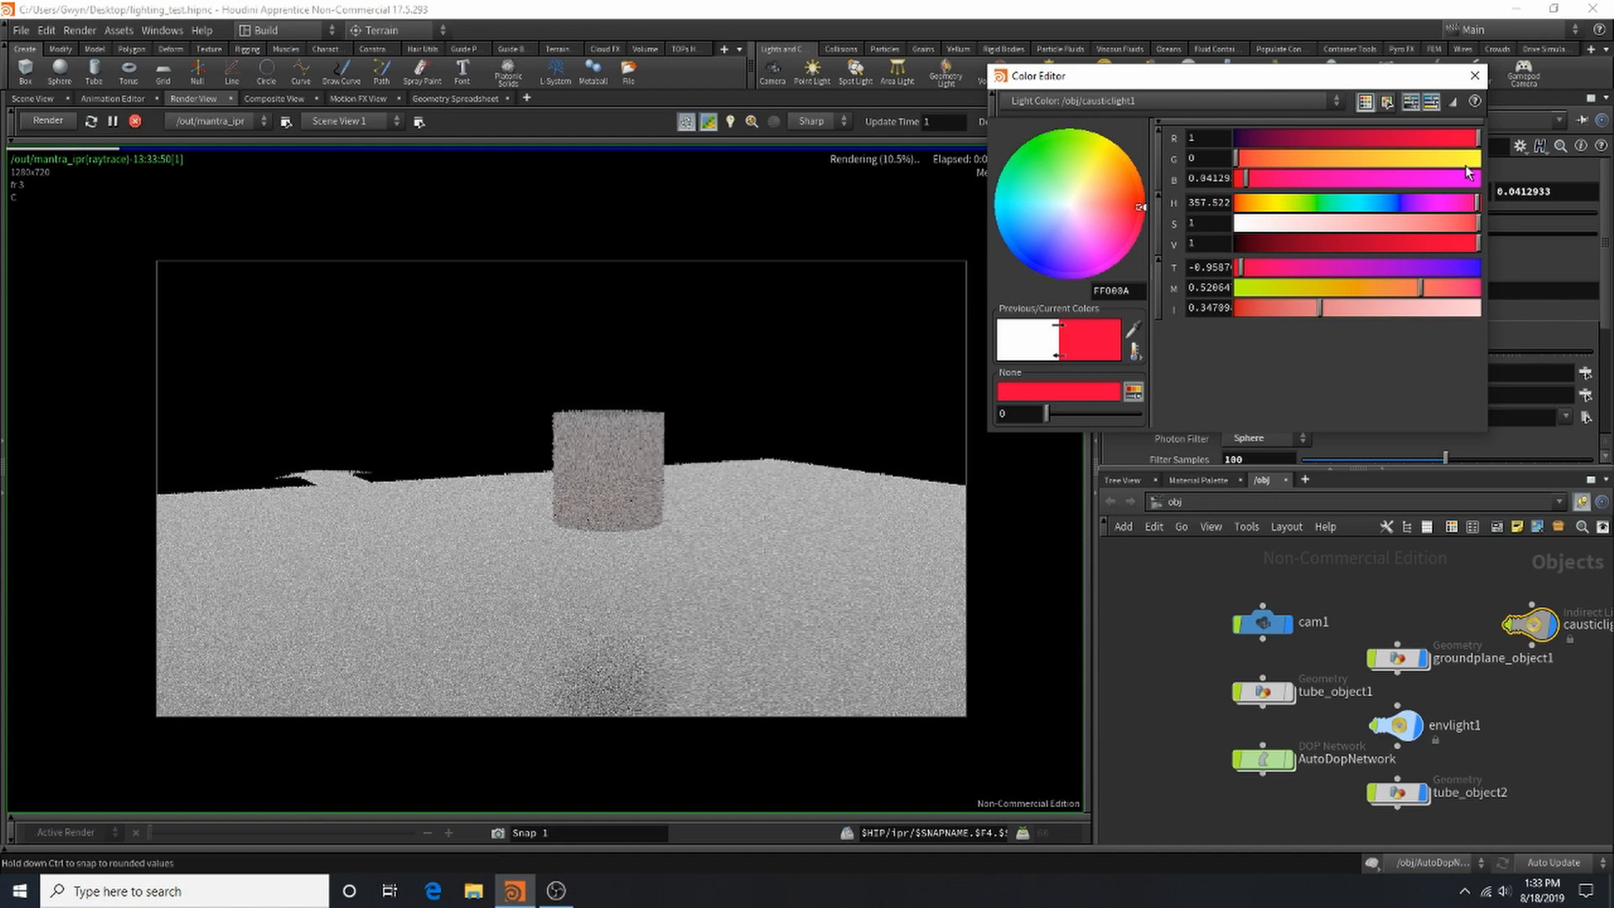
{"action": "left_click", "coordinate": [1474, 75]}
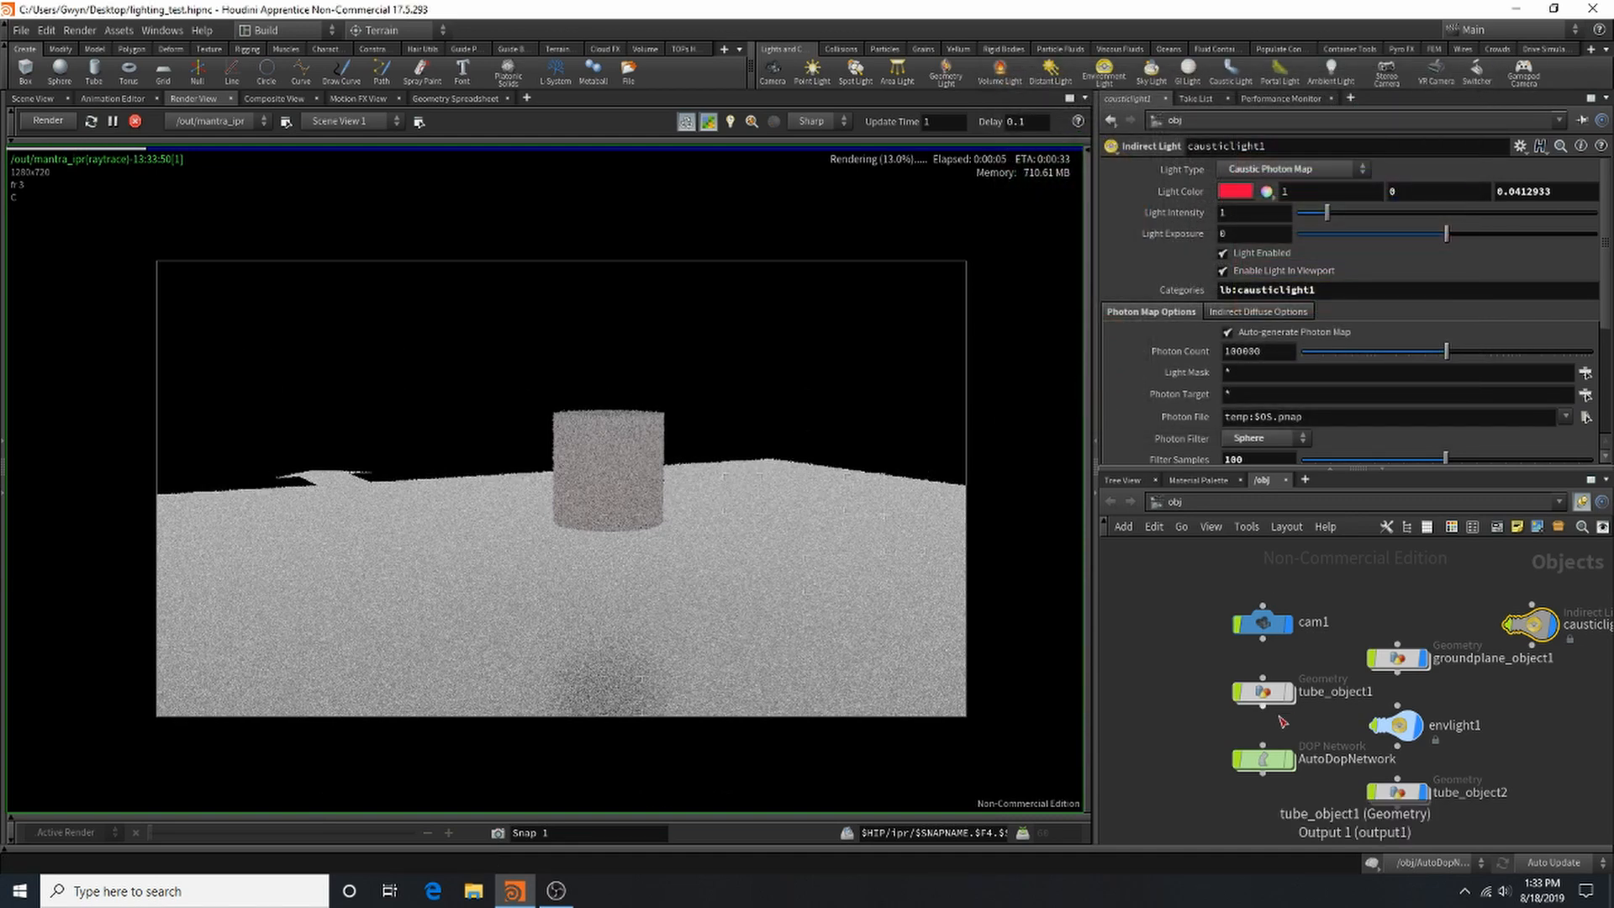
{"action": "left_click_drag", "start_coordinate": [1545, 220], "coordinate": [1570, 217]}
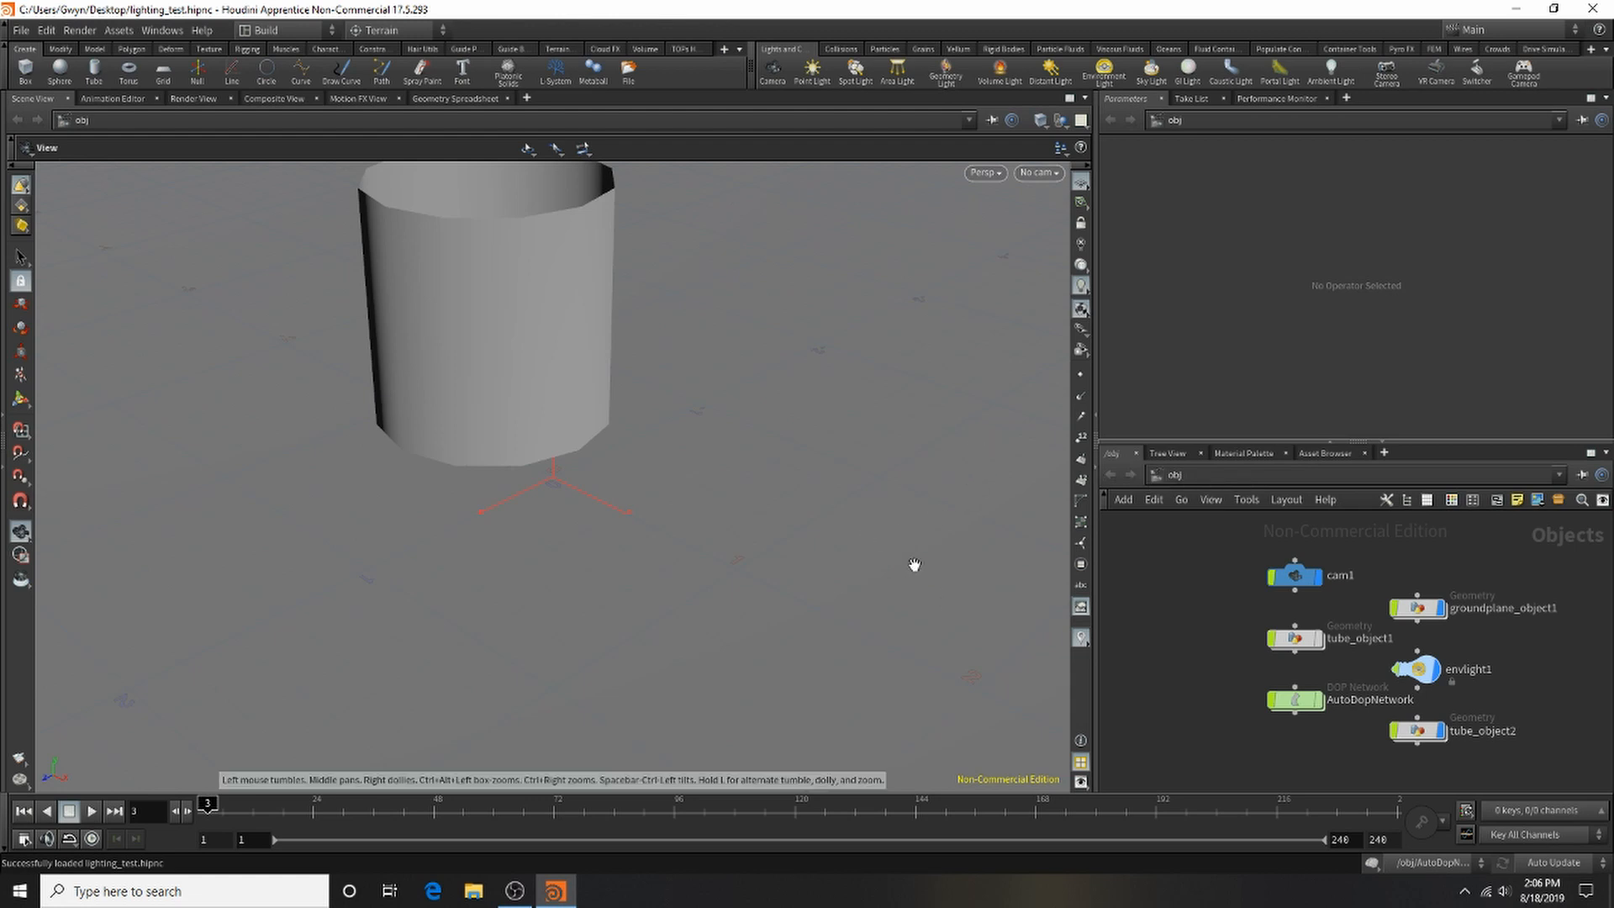
Step: Delete all nodes from the object network and create a new ground plane
{"action": "left_click_drag", "start_coordinate": [911, 562], "coordinate": [466, 481]}
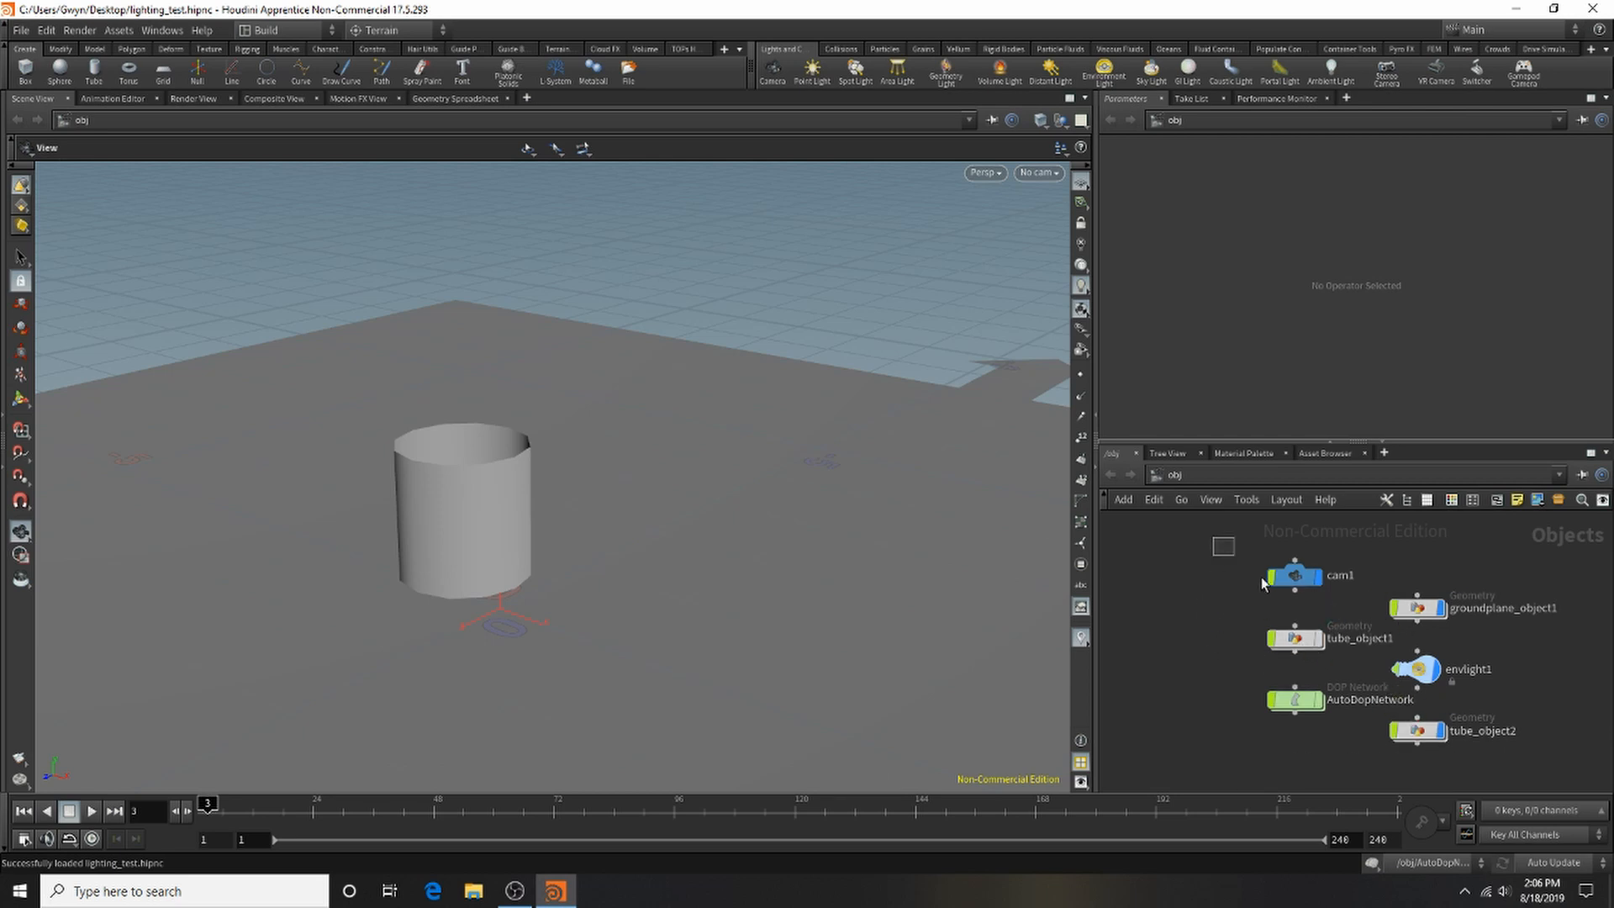
{"action": "left_click_drag", "start_coordinate": [1262, 583], "coordinate": [1452, 759]}
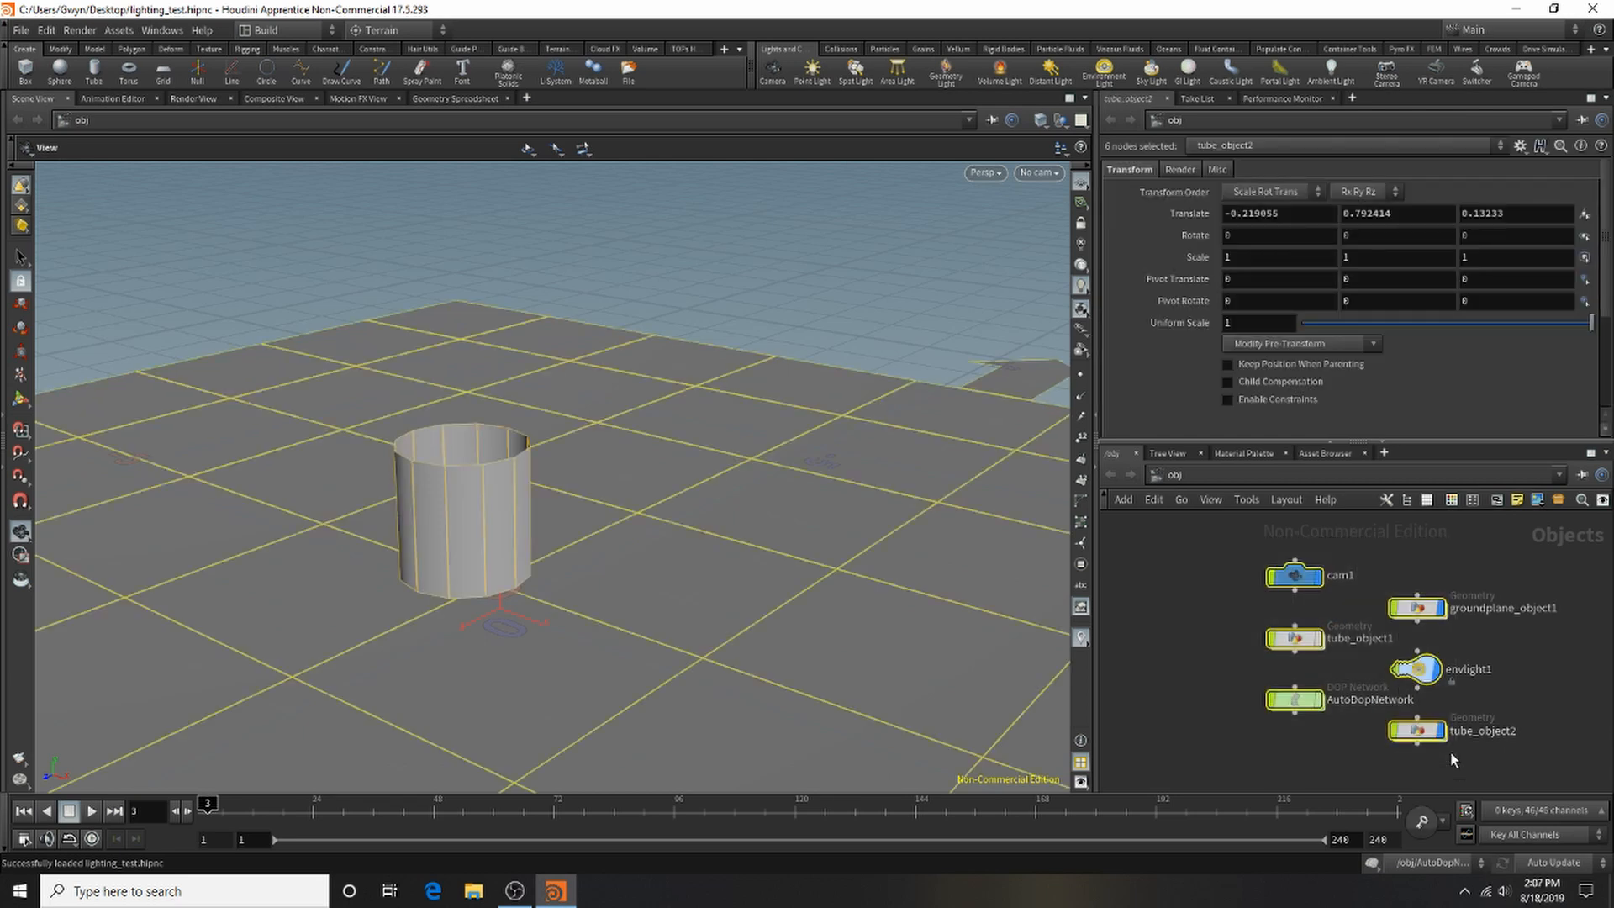
{"action": "key", "text": "Delete"}
{"action": "left_click", "coordinate": [837, 51]}
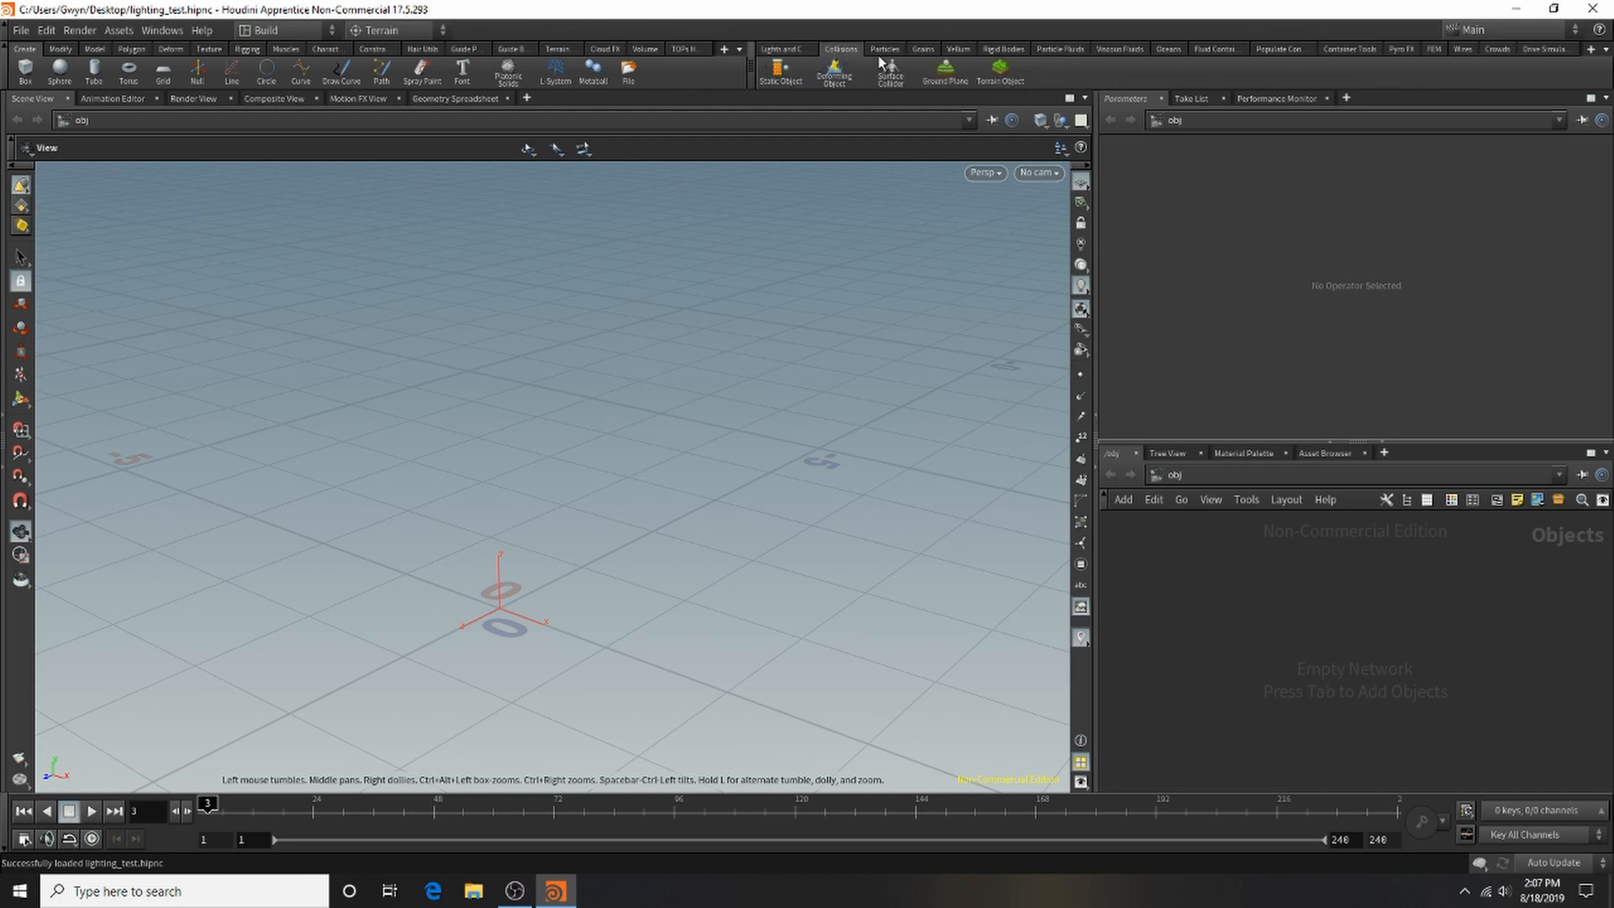
{"action": "left_click", "coordinate": [958, 72]}
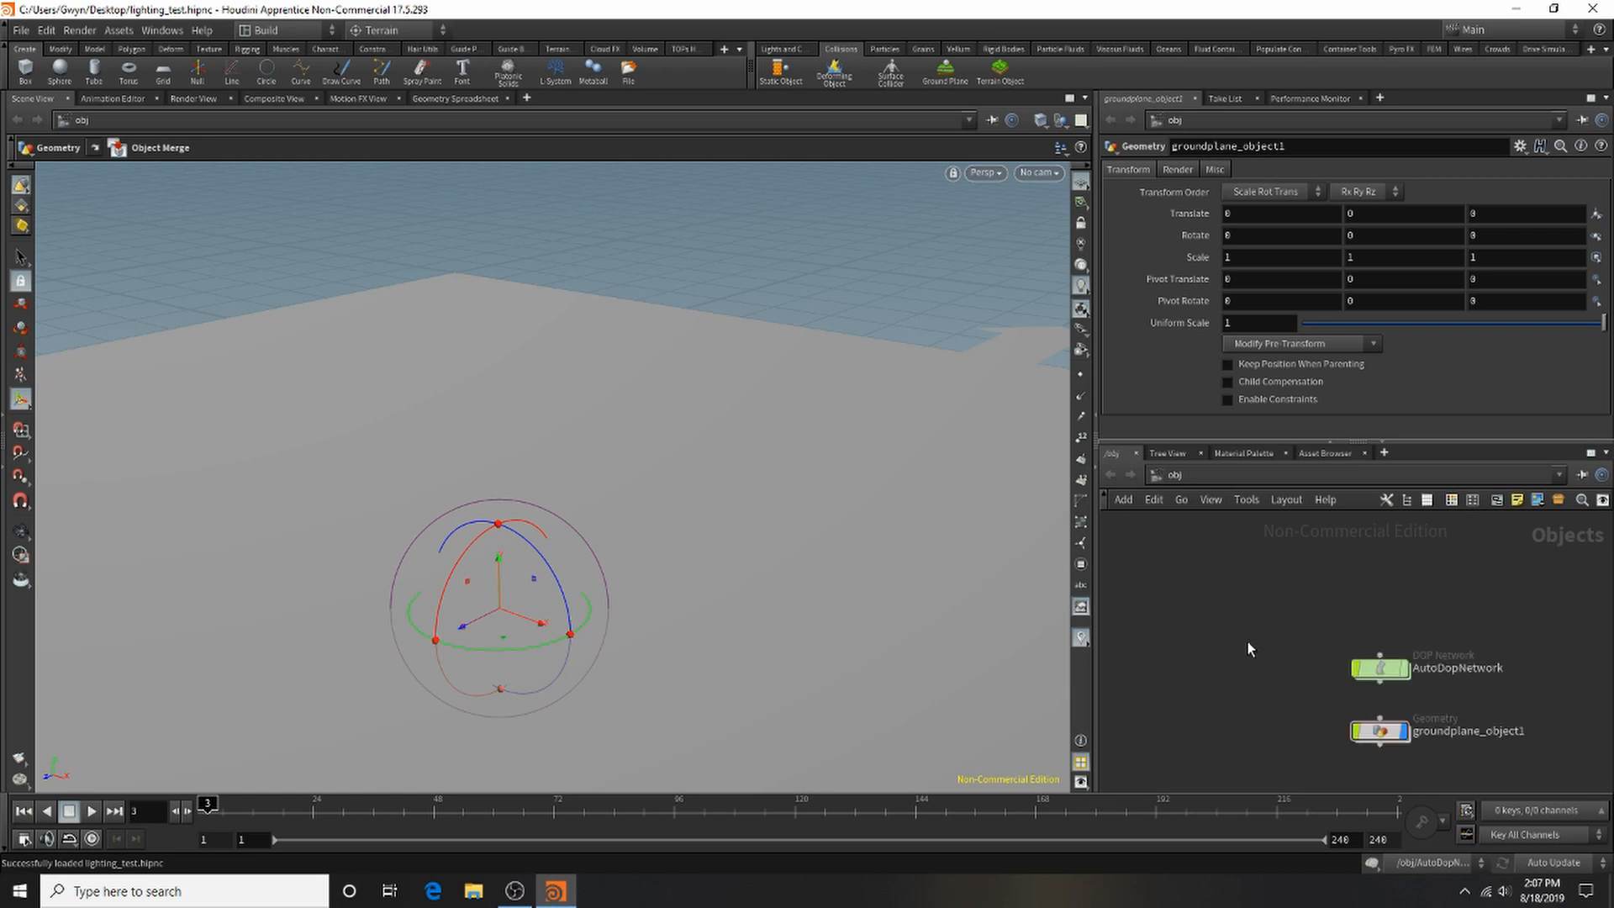
Step: Add a Toon Character node to the object network and frame the whole figure in the viewport
{"action": "key", "text": "Tab"}
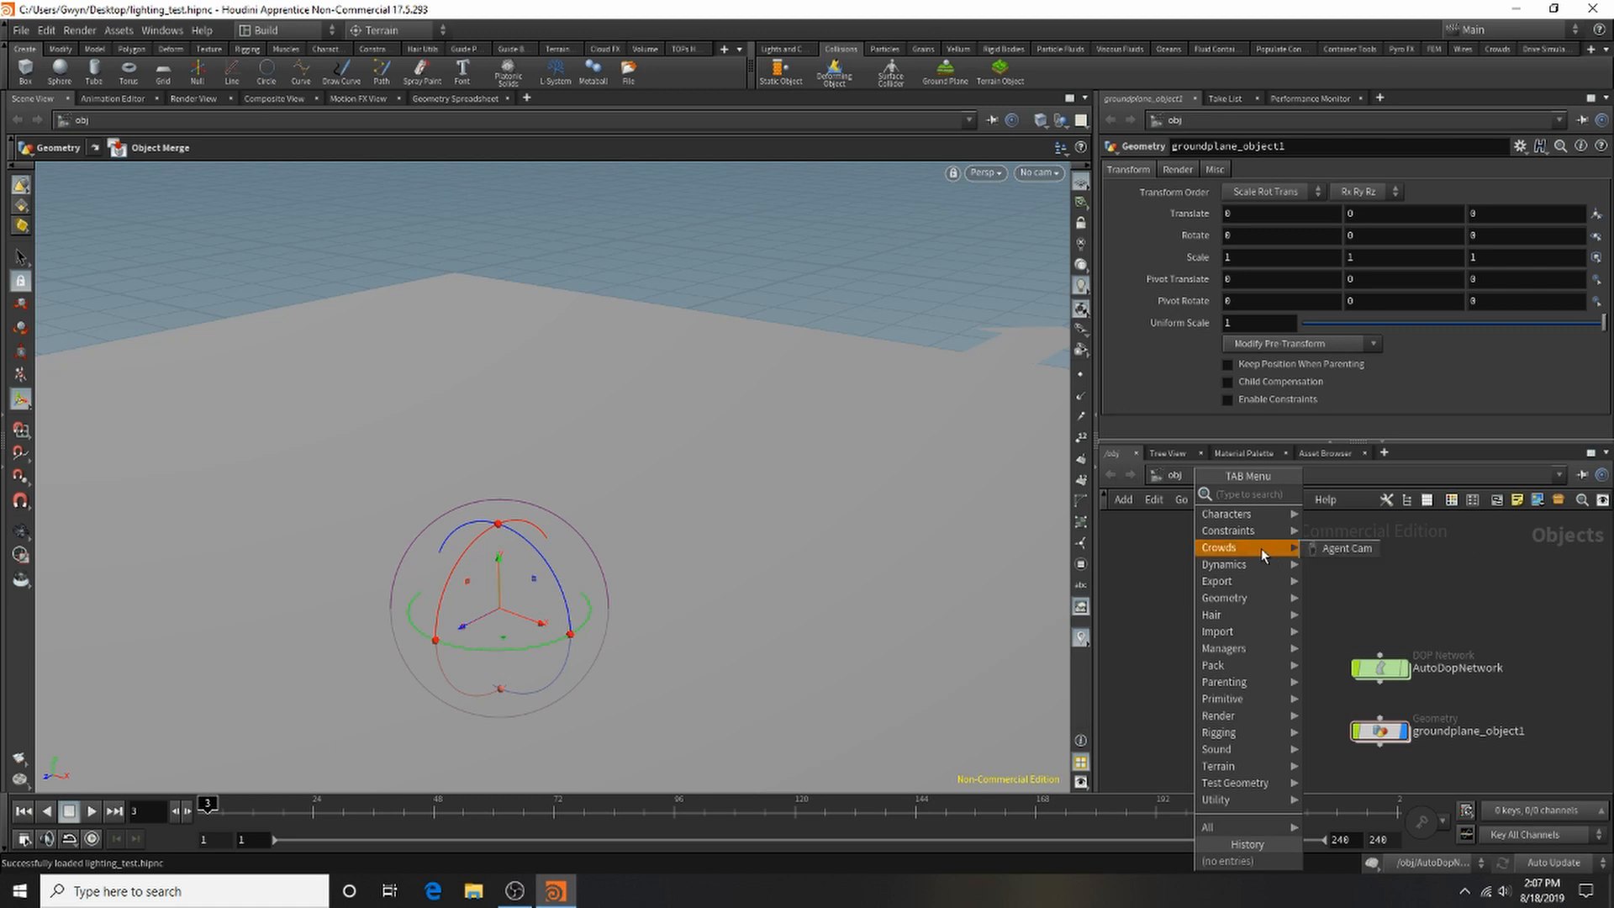
{"action": "mouse_move", "coordinate": [1247, 519]}
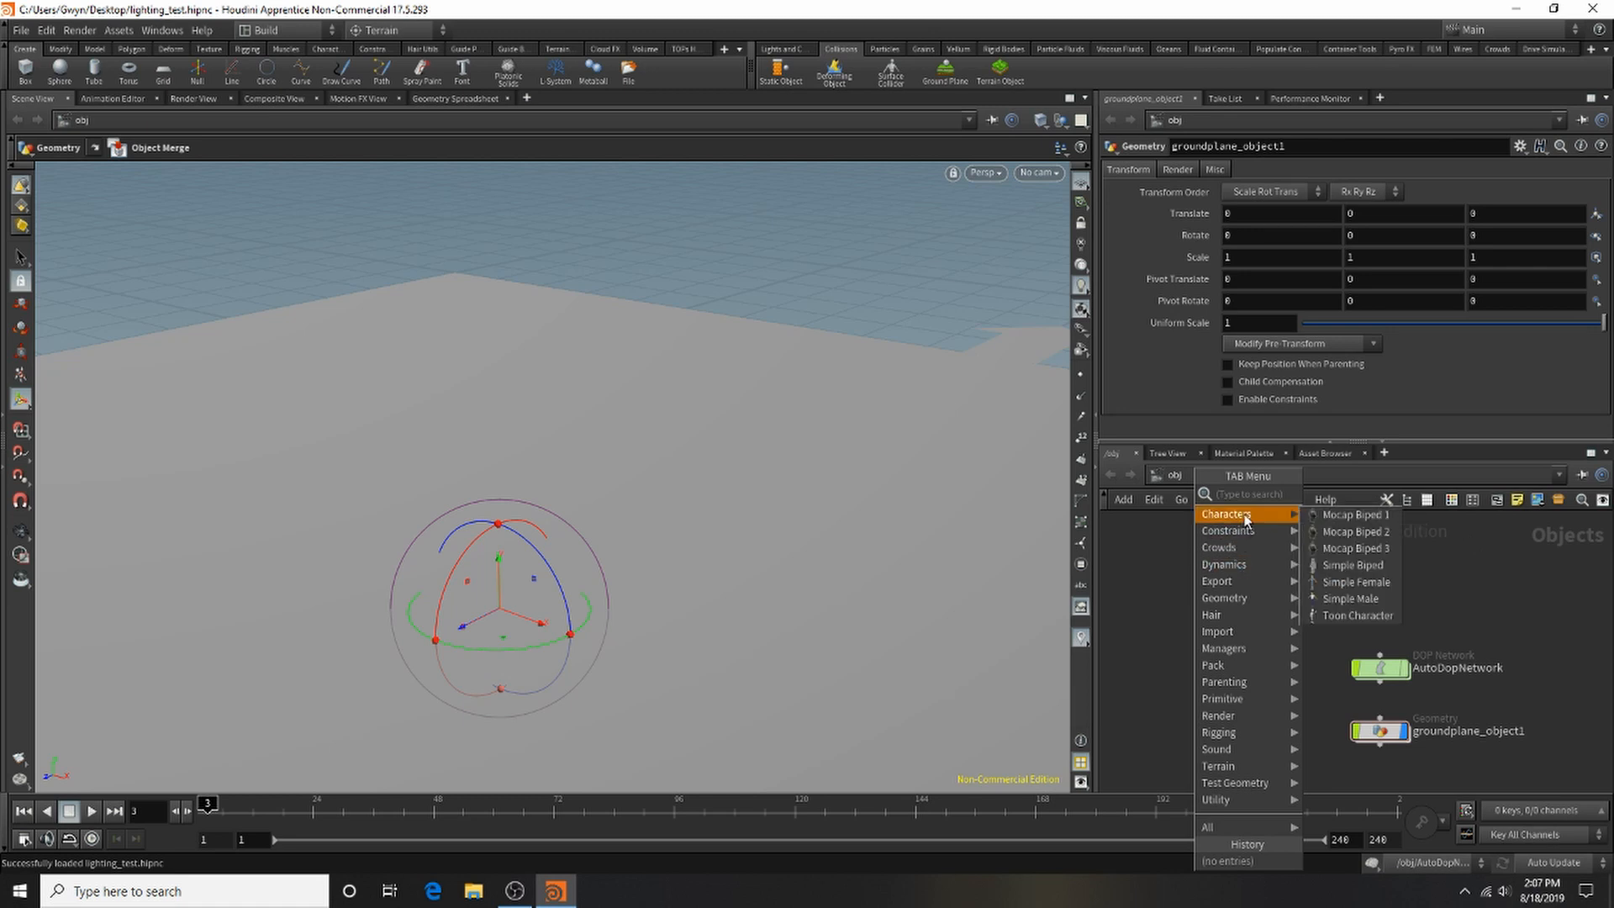
{"action": "left_click", "coordinate": [1355, 615]}
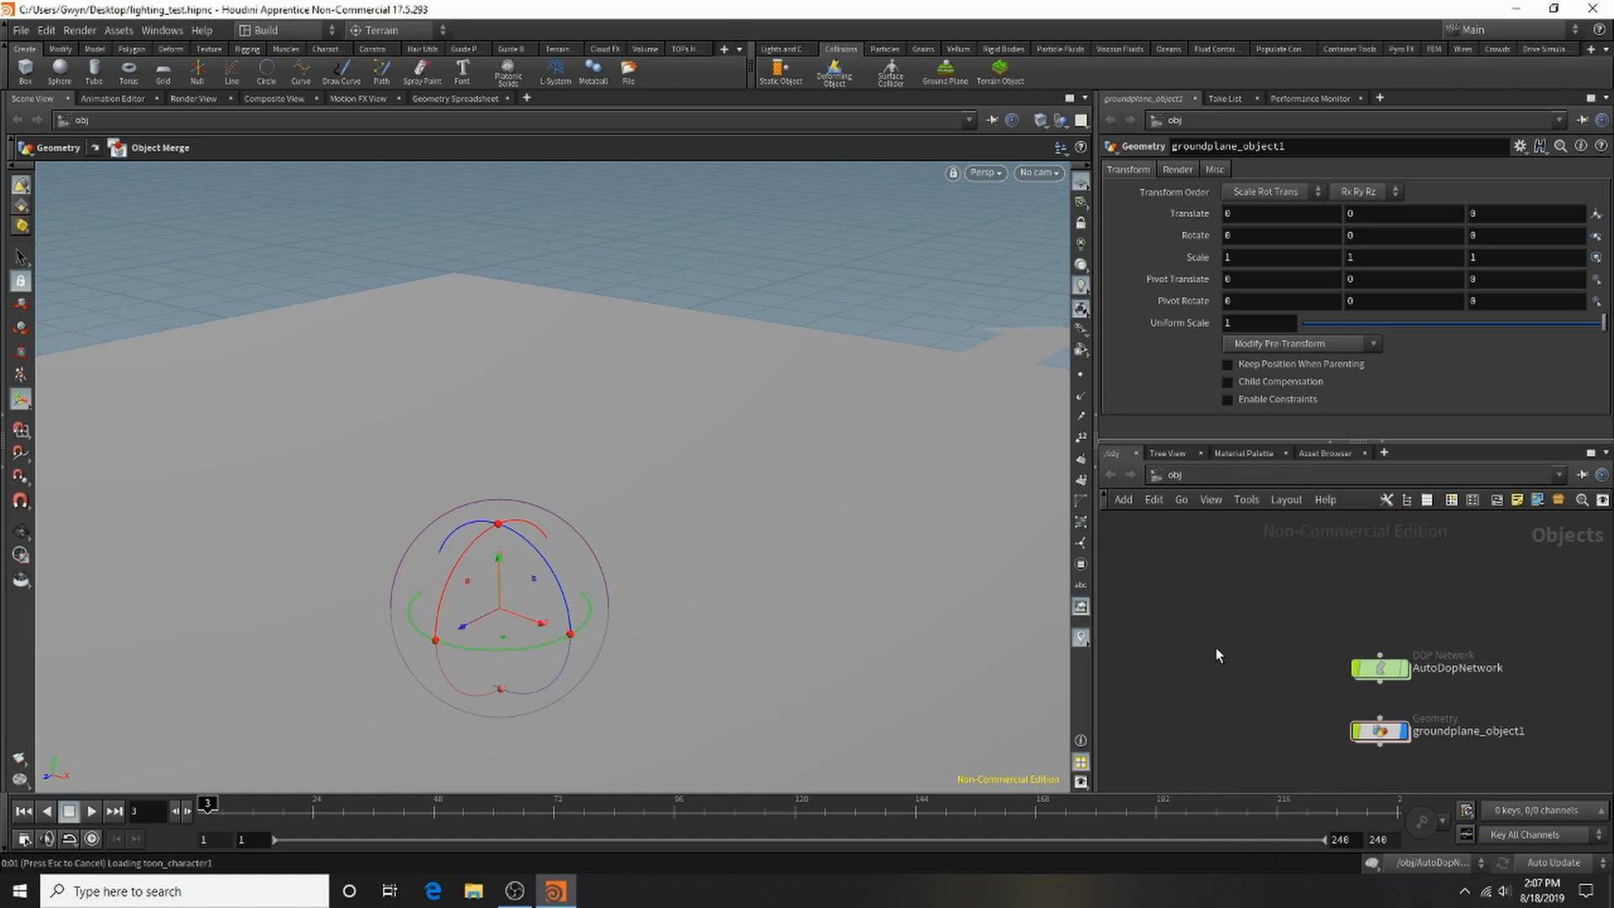
{"action": "right_click_drag", "start_coordinate": [727, 495], "coordinate": [323, 540], "text": "alt"}
{"action": "right_click_drag", "start_coordinate": [617, 510], "coordinate": [413, 511], "text": "alt"}
{"action": "left_click_drag", "start_coordinate": [611, 494], "coordinate": [706, 489], "text": "alt"}
{"action": "middle_click_drag", "start_coordinate": [706, 489], "coordinate": [690, 613], "text": "alt"}
{"action": "left_click_drag", "start_coordinate": [691, 613], "coordinate": [643, 623], "text": "alt"}
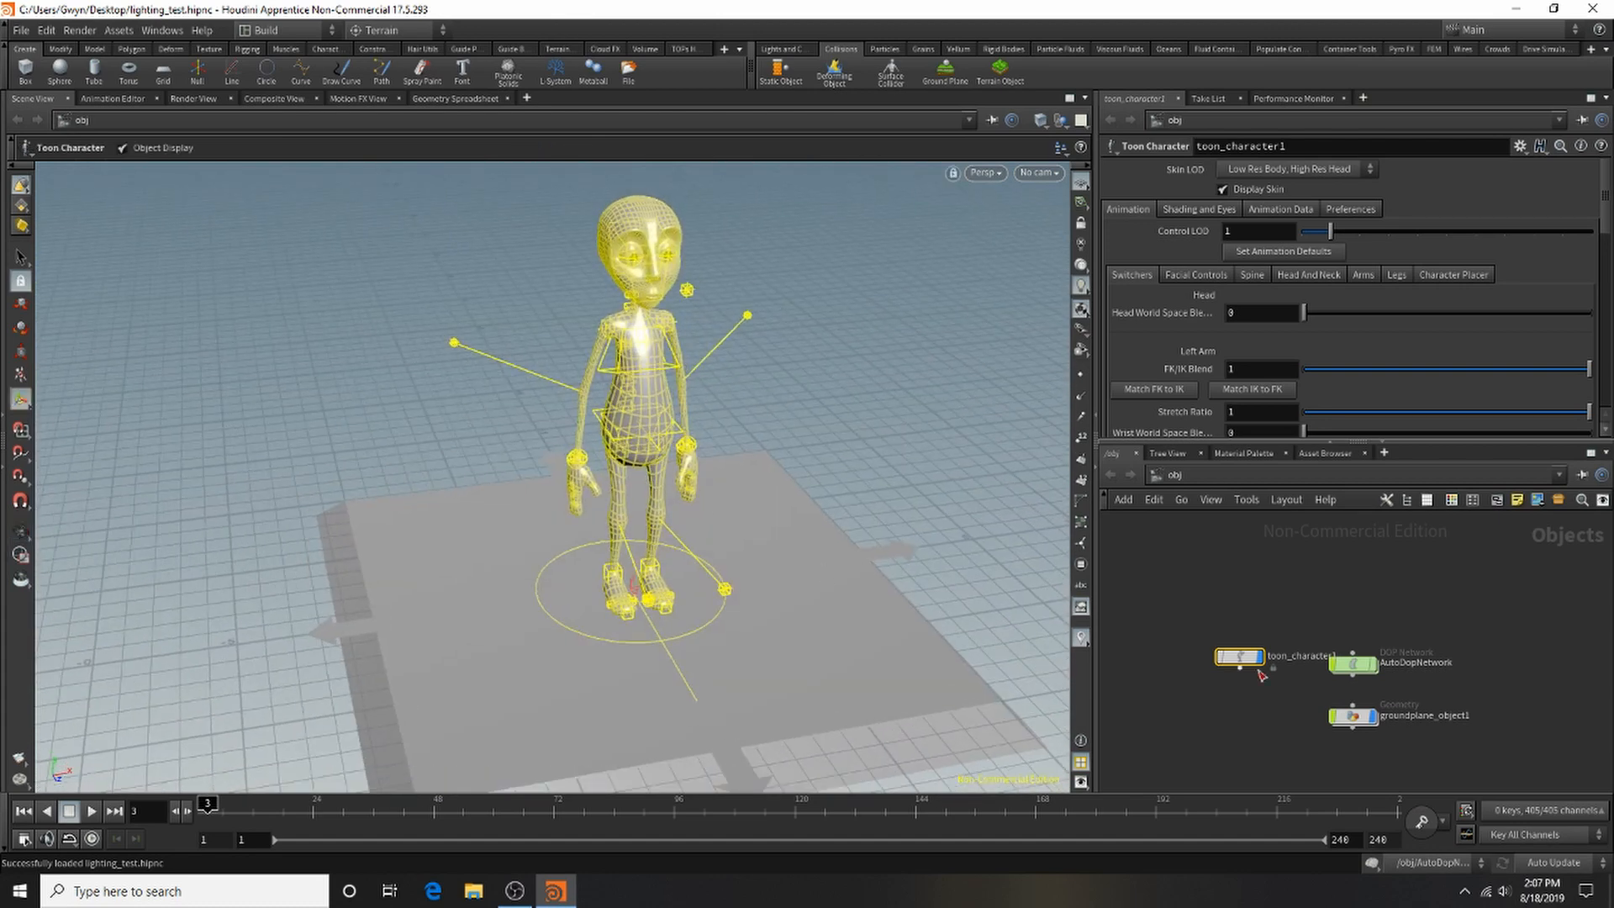
Step: Set the uniform scale of groundplane_object1 to 23 so the ground extends far behind the character
{"action": "left_click", "coordinate": [1351, 716]}
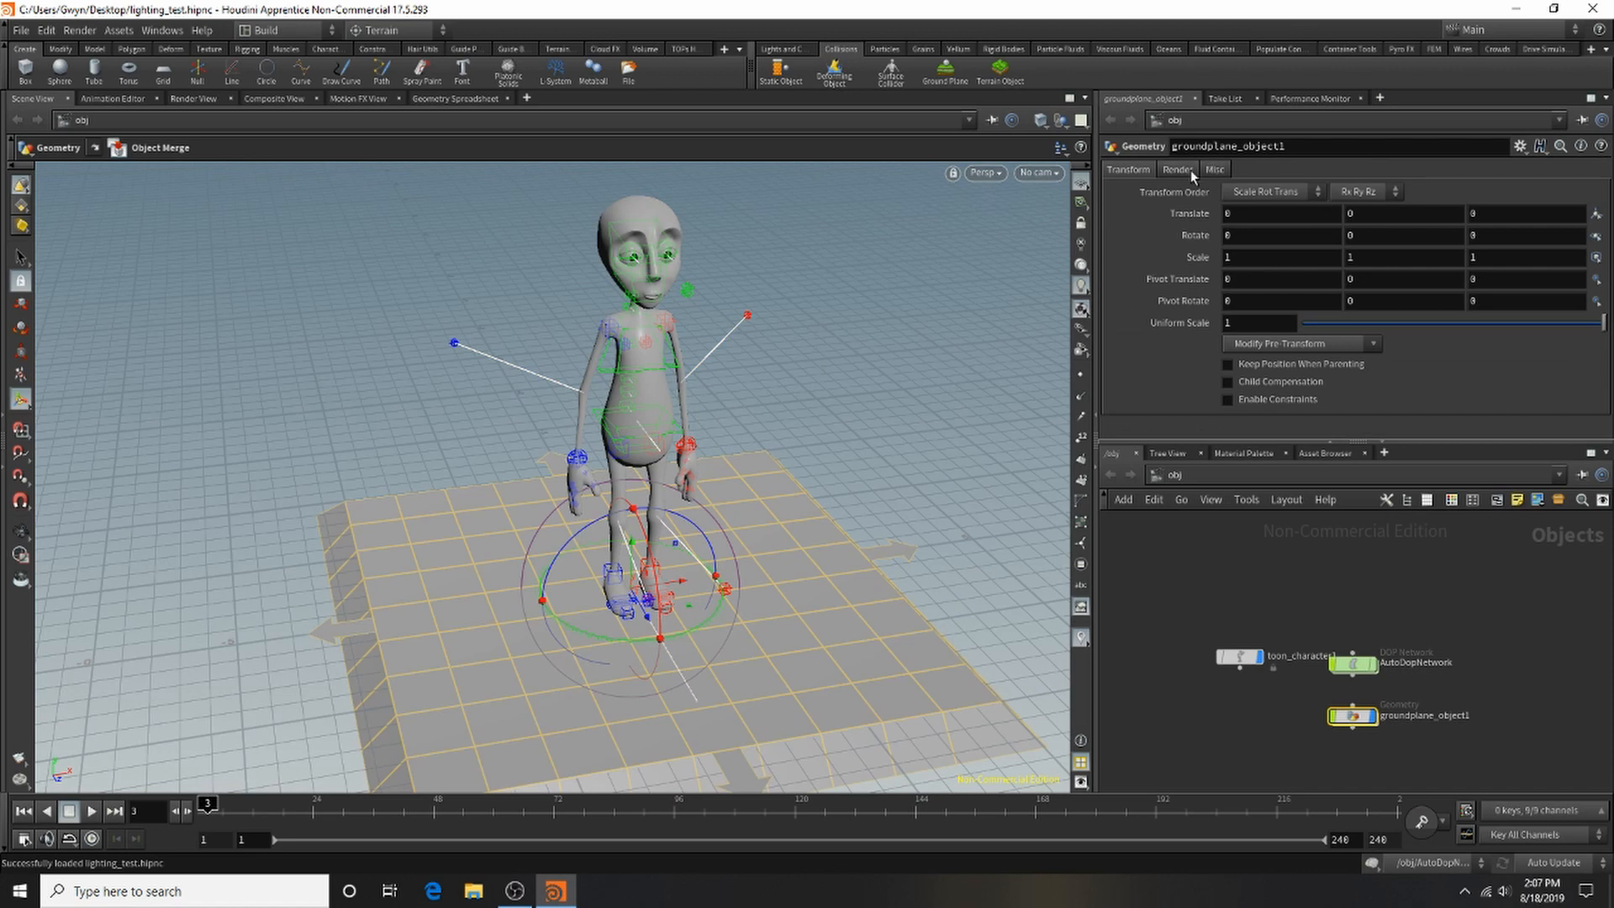
{"action": "left_click", "coordinate": [1270, 327]}
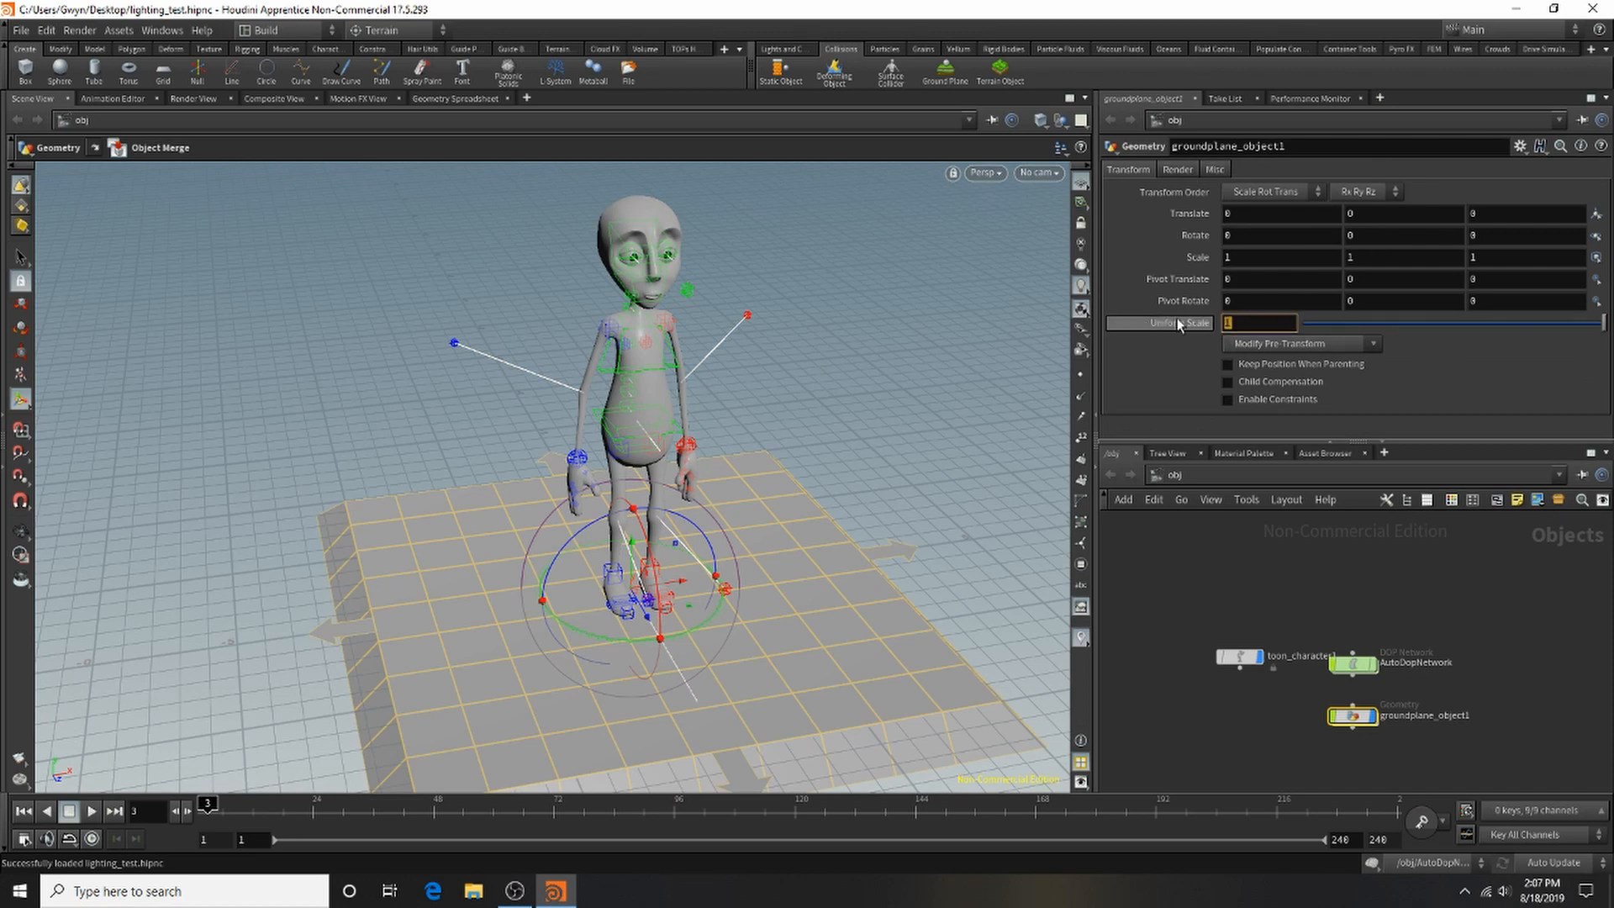
{"action": "type", "text": "23"}
{"action": "key", "text": "Return"}
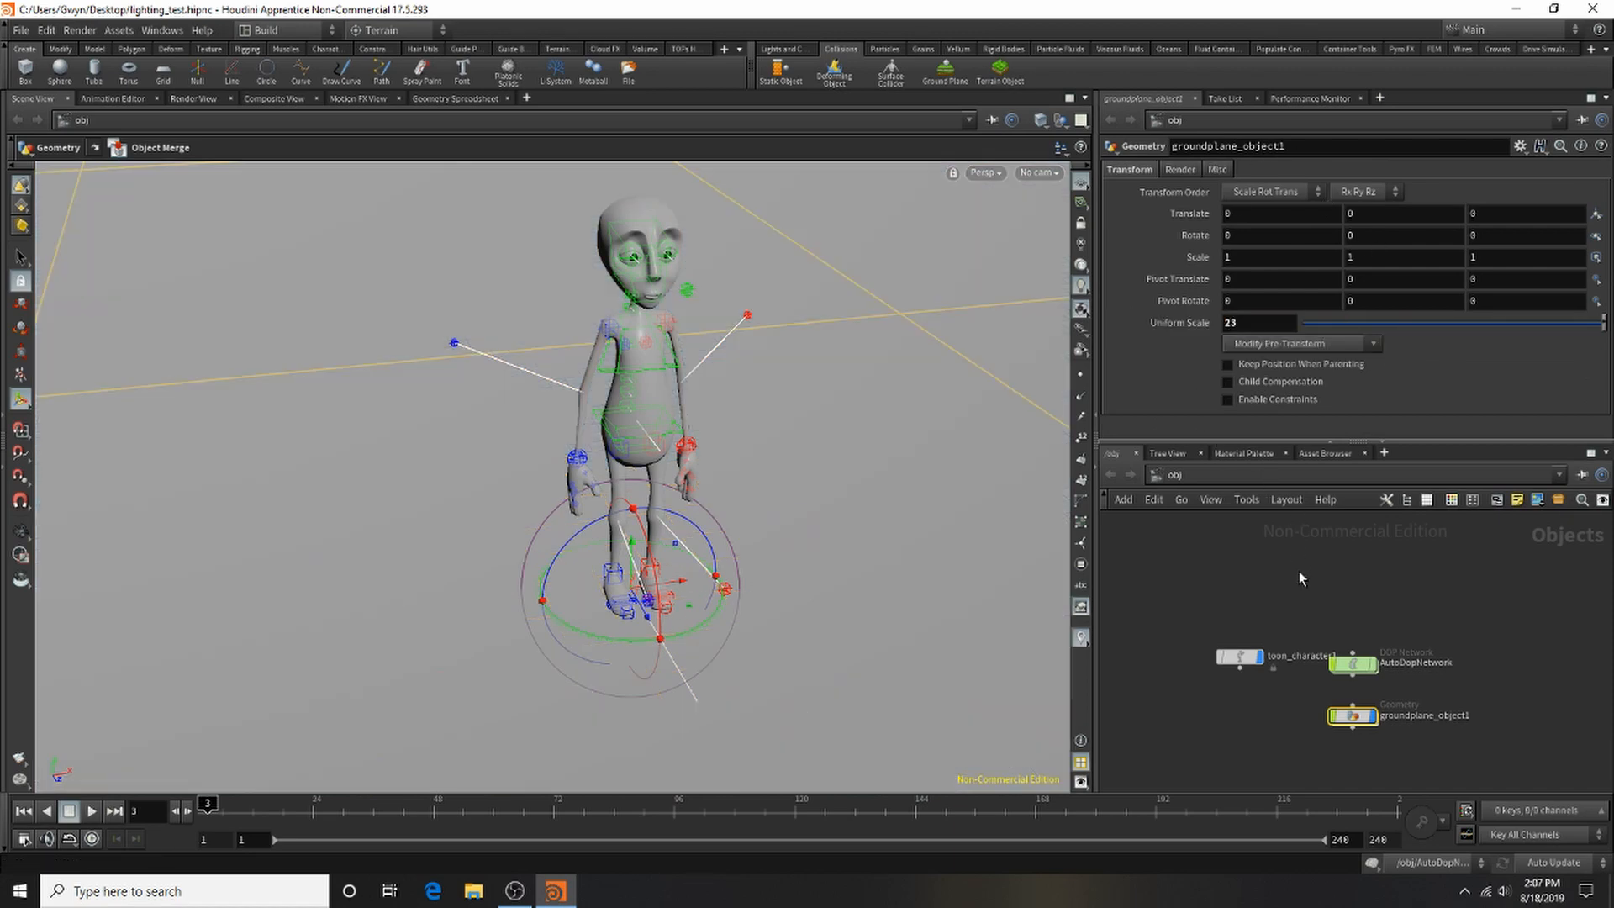
{"action": "key", "text": "space"}
{"action": "left_click_drag", "start_coordinate": [775, 316], "coordinate": [717, 275]}
{"action": "middle_click_drag", "start_coordinate": [661, 257], "coordinate": [782, 454]}
{"action": "left_click_drag", "start_coordinate": [782, 454], "coordinate": [580, 427]}
{"action": "middle_click_drag", "start_coordinate": [580, 427], "coordinate": [889, 389]}
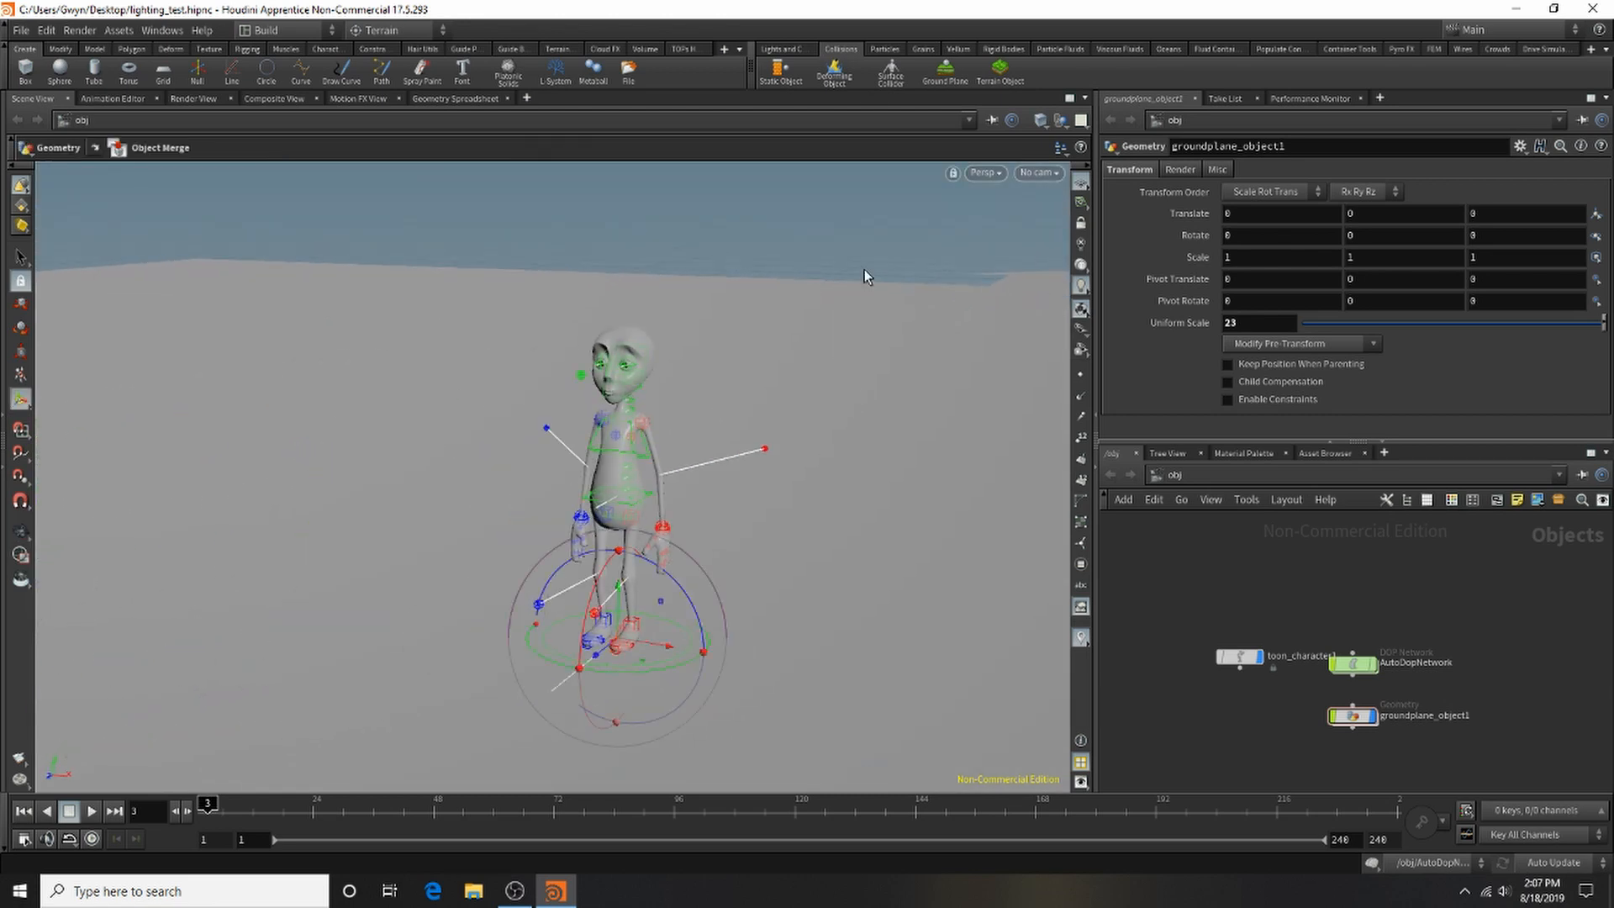
Step: Create a spot light positioned above the toon character's head
{"action": "left_click", "coordinate": [780, 49]}
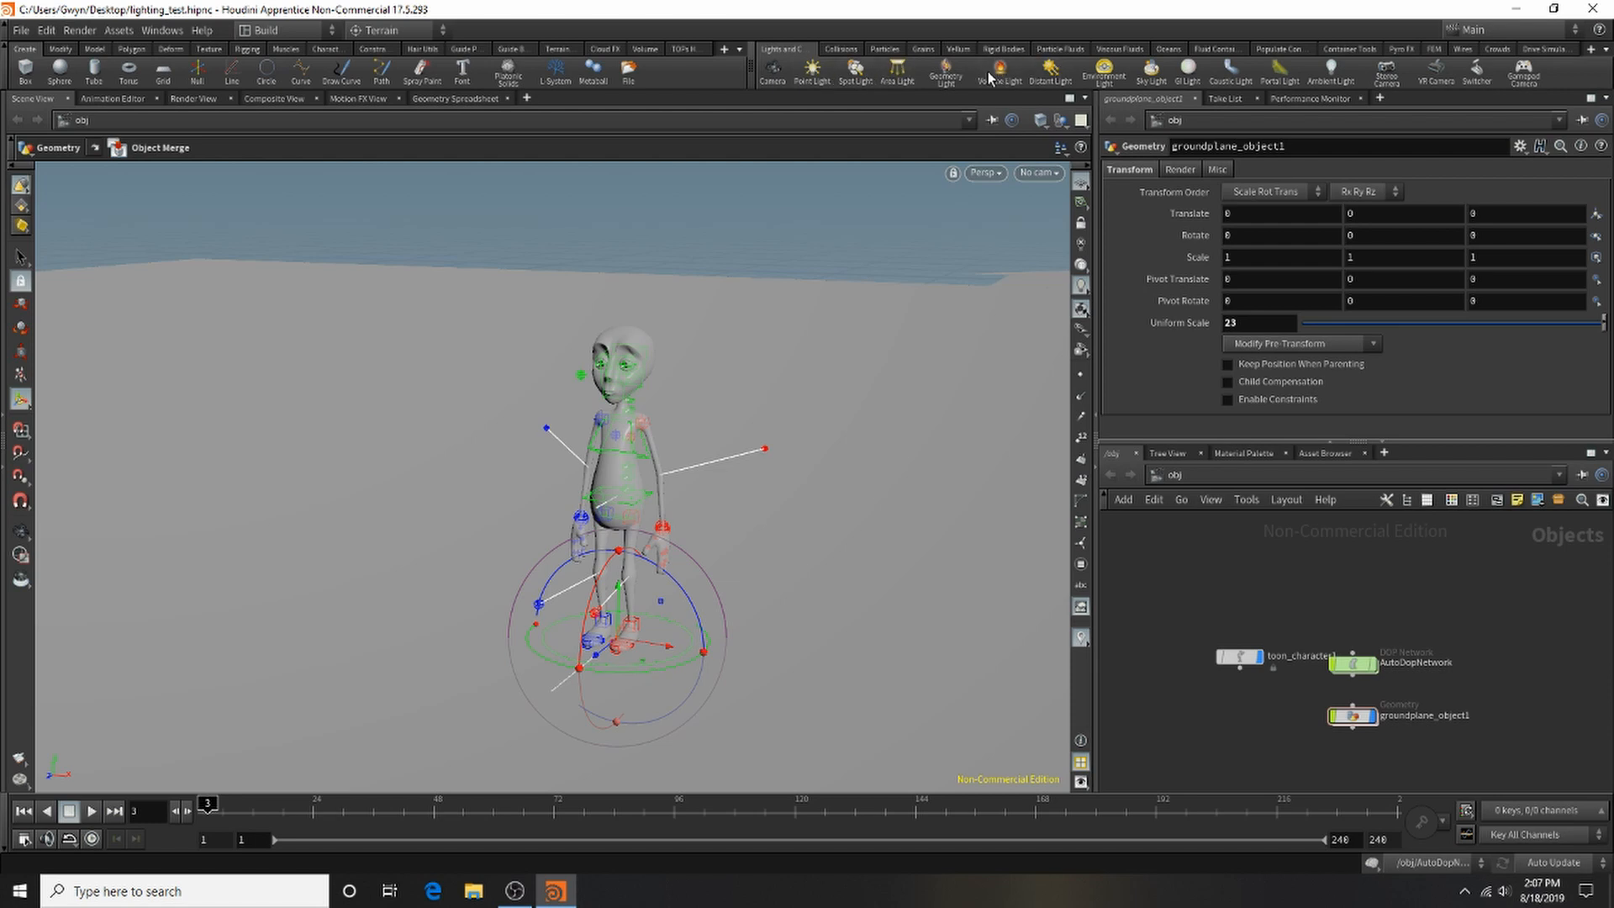
{"action": "left_click", "coordinate": [871, 69]}
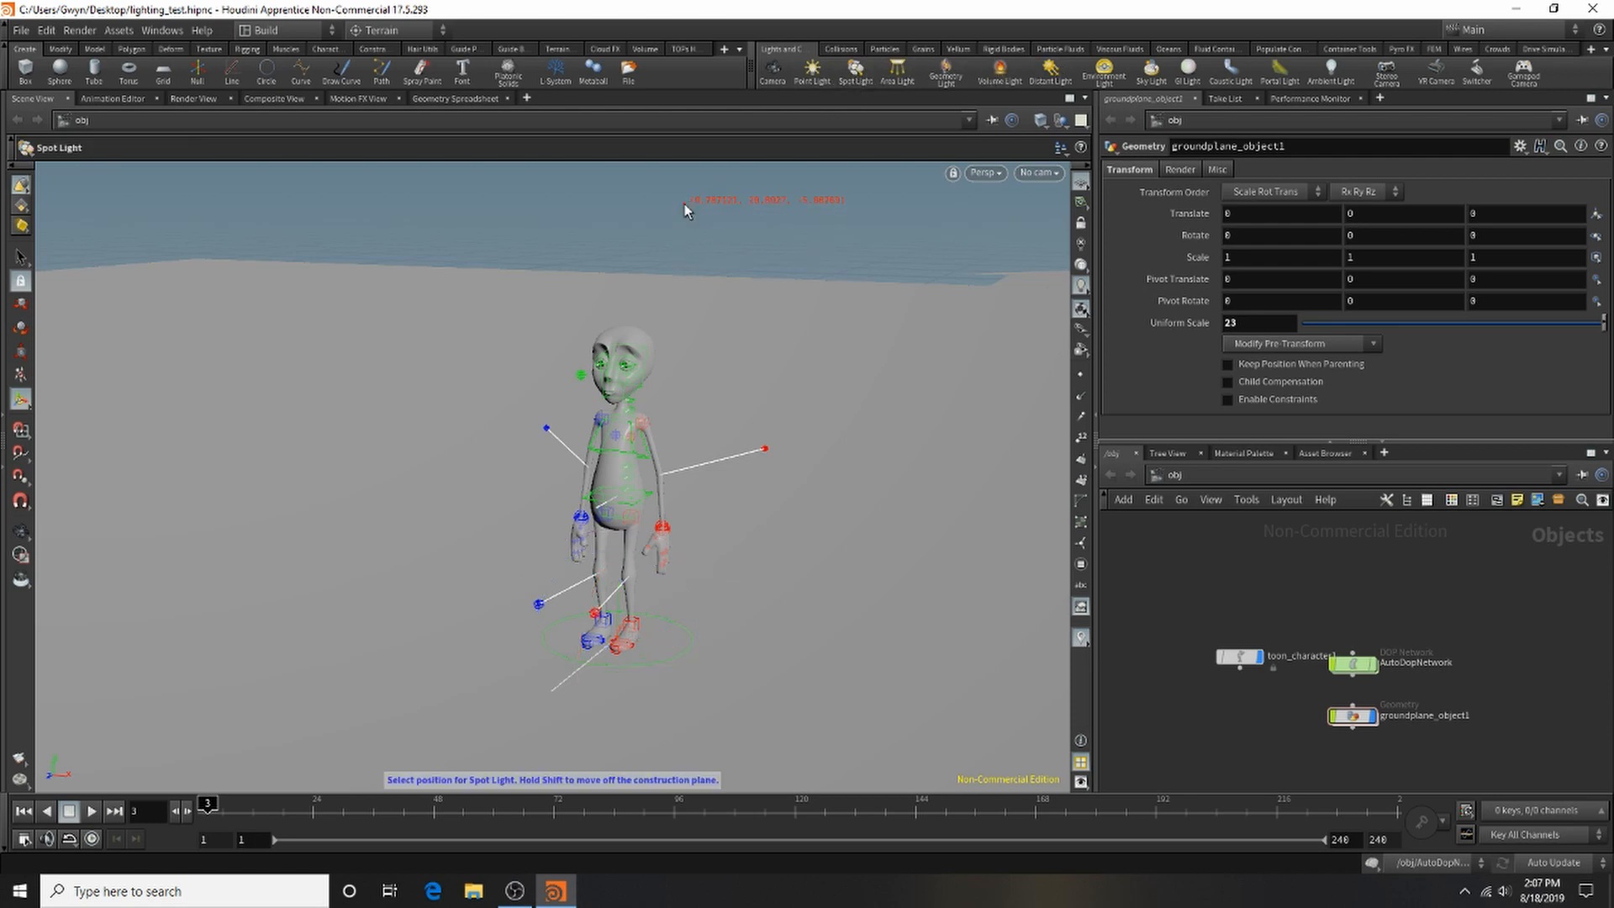
{"action": "left_click", "coordinate": [691, 203]}
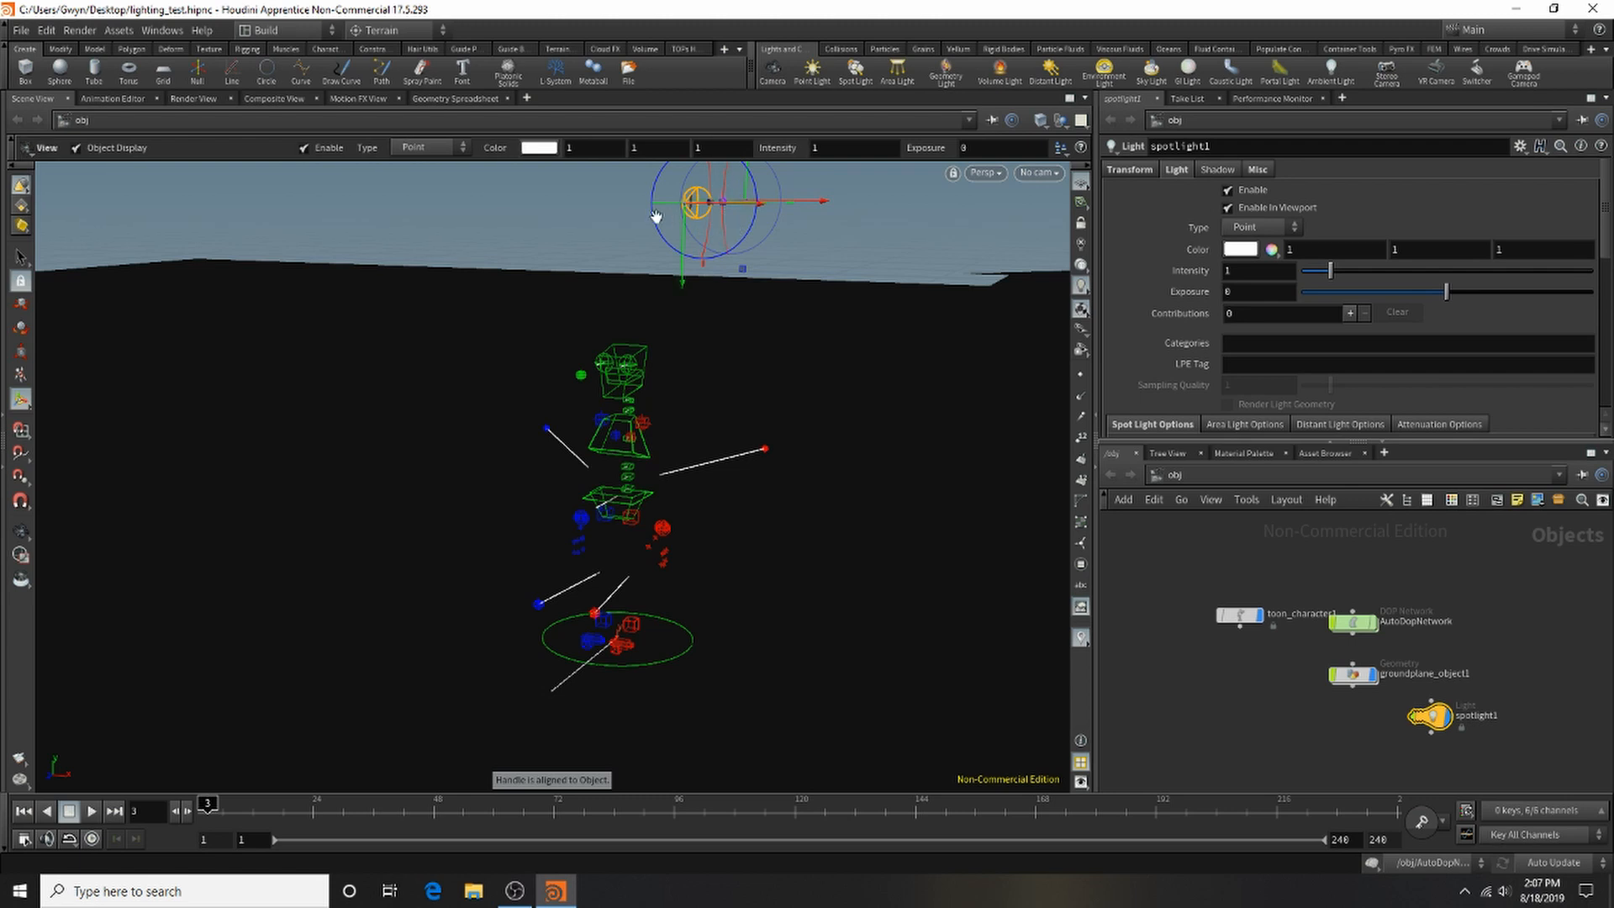
Step: Aim the spot light downward by moving its target from beside the light to the toon character
{"action": "key", "text": "space"}
{"action": "left_click_drag", "start_coordinate": [718, 196], "coordinate": [496, 259]}
{"action": "middle_click_drag", "start_coordinate": [496, 258], "coordinate": [587, 216]}
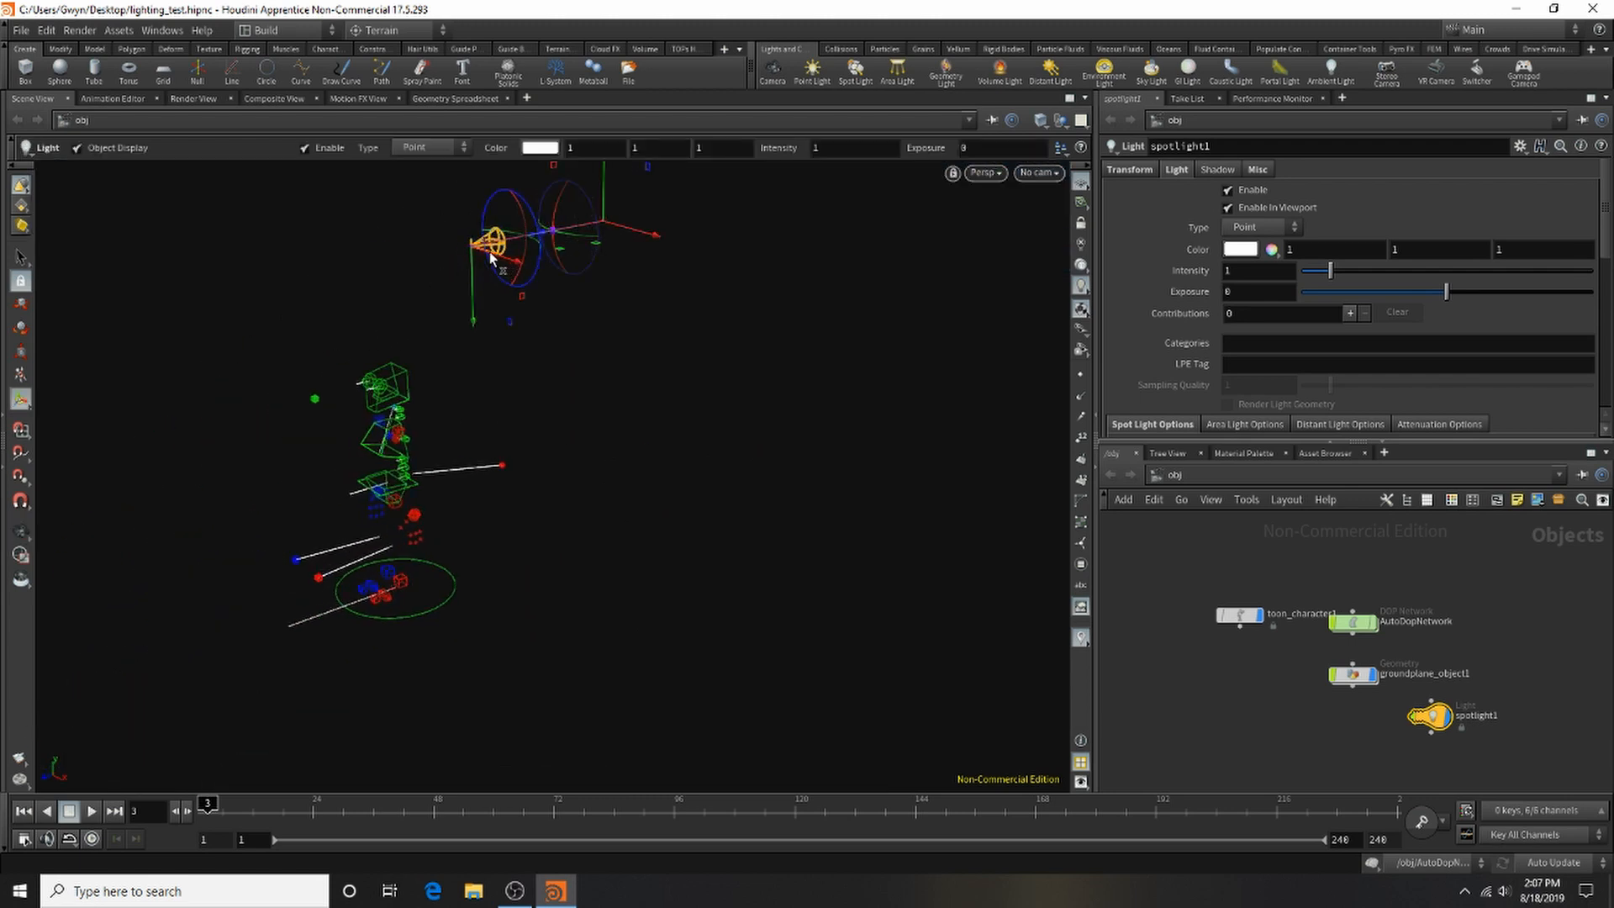
{"action": "left_click_drag", "start_coordinate": [604, 197], "coordinate": [454, 705]}
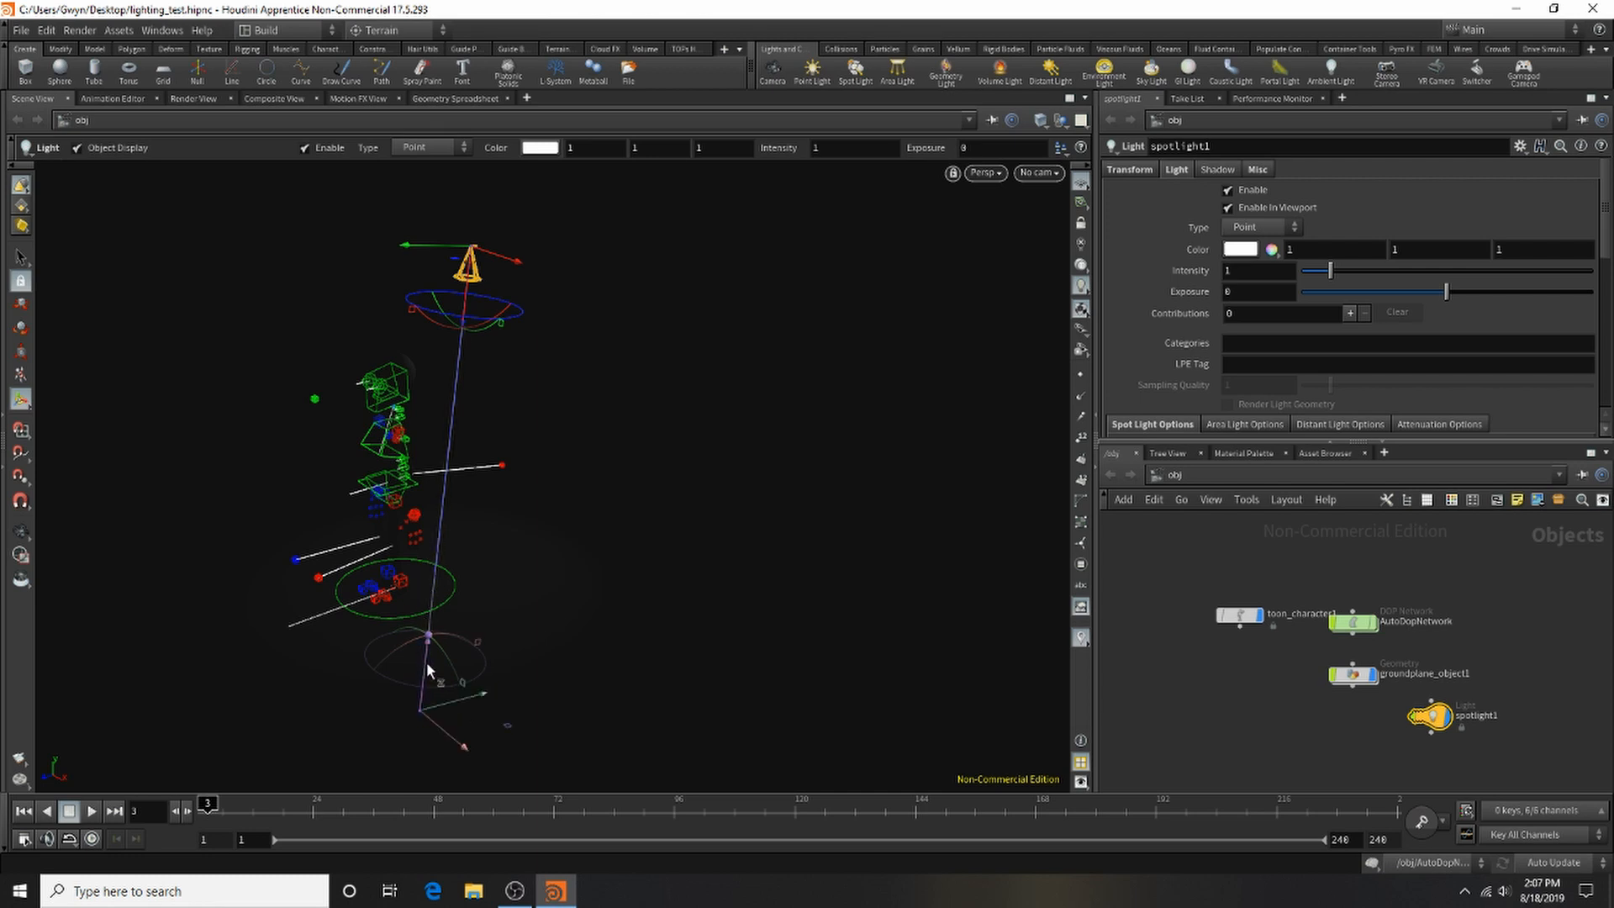
{"action": "key", "text": "Escape"}
{"action": "left_click_drag", "start_coordinate": [419, 566], "coordinate": [370, 556]}
{"action": "key", "text": "Return"}
Step: Reframe the character and spot light, then start a preview render in the Render View
{"action": "left_click_drag", "start_coordinate": [366, 635], "coordinate": [106, 550]}
{"action": "middle_click_drag", "start_coordinate": [213, 536], "coordinate": [389, 493], "text": "alt"}
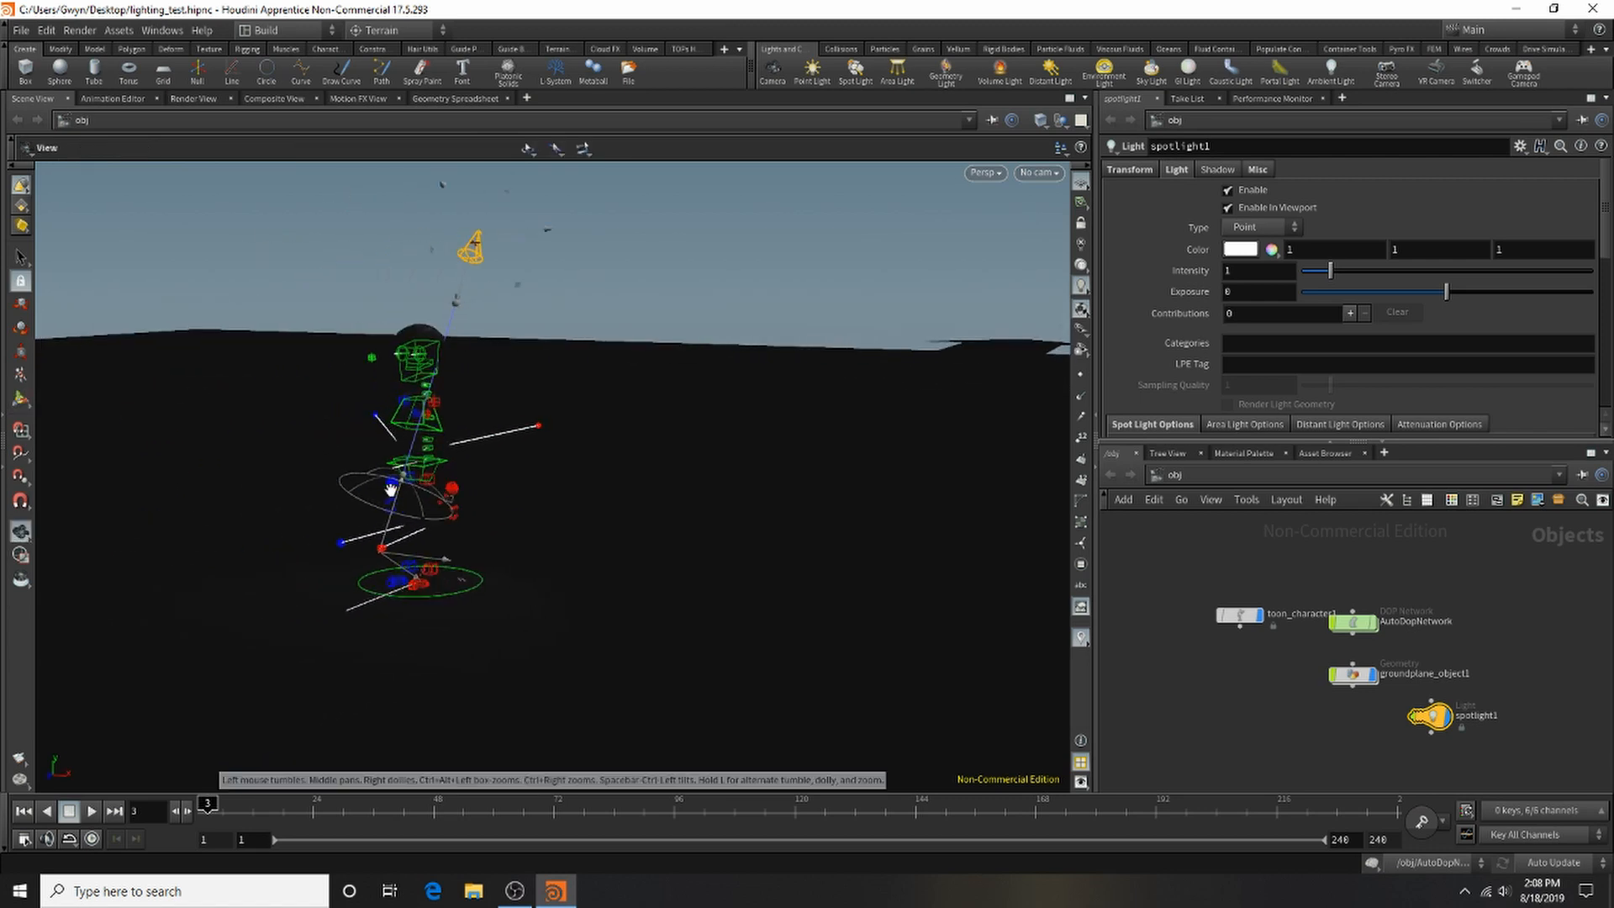
{"action": "right_click_drag", "start_coordinate": [338, 482], "coordinate": [397, 473], "text": "alt"}
{"action": "left_click", "coordinate": [178, 99]}
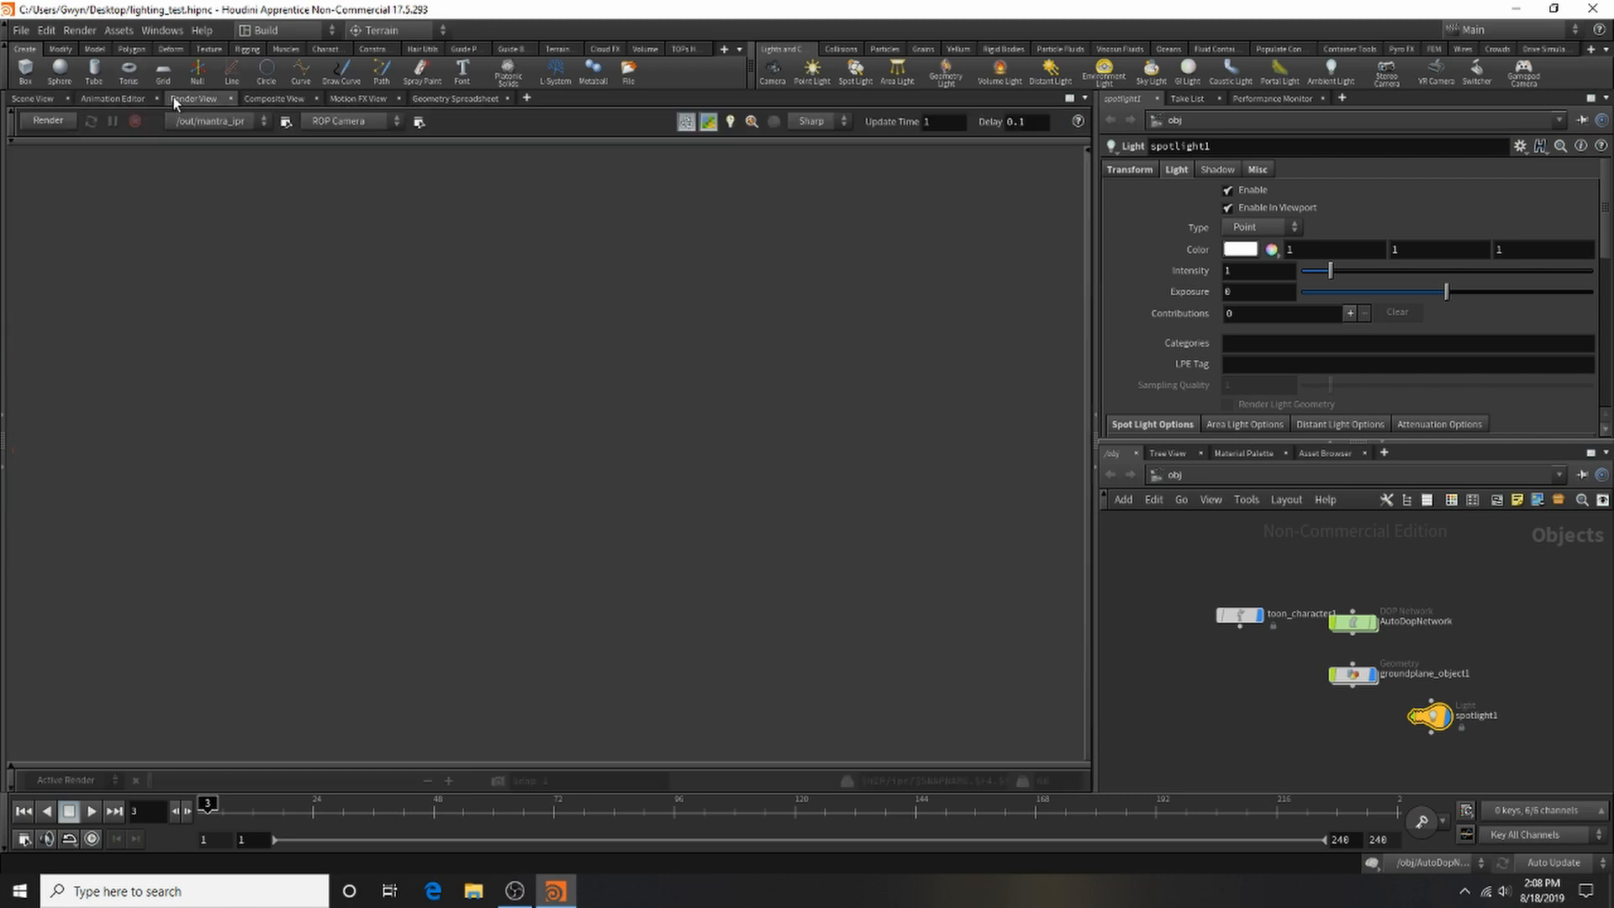
{"action": "left_click", "coordinate": [48, 121]}
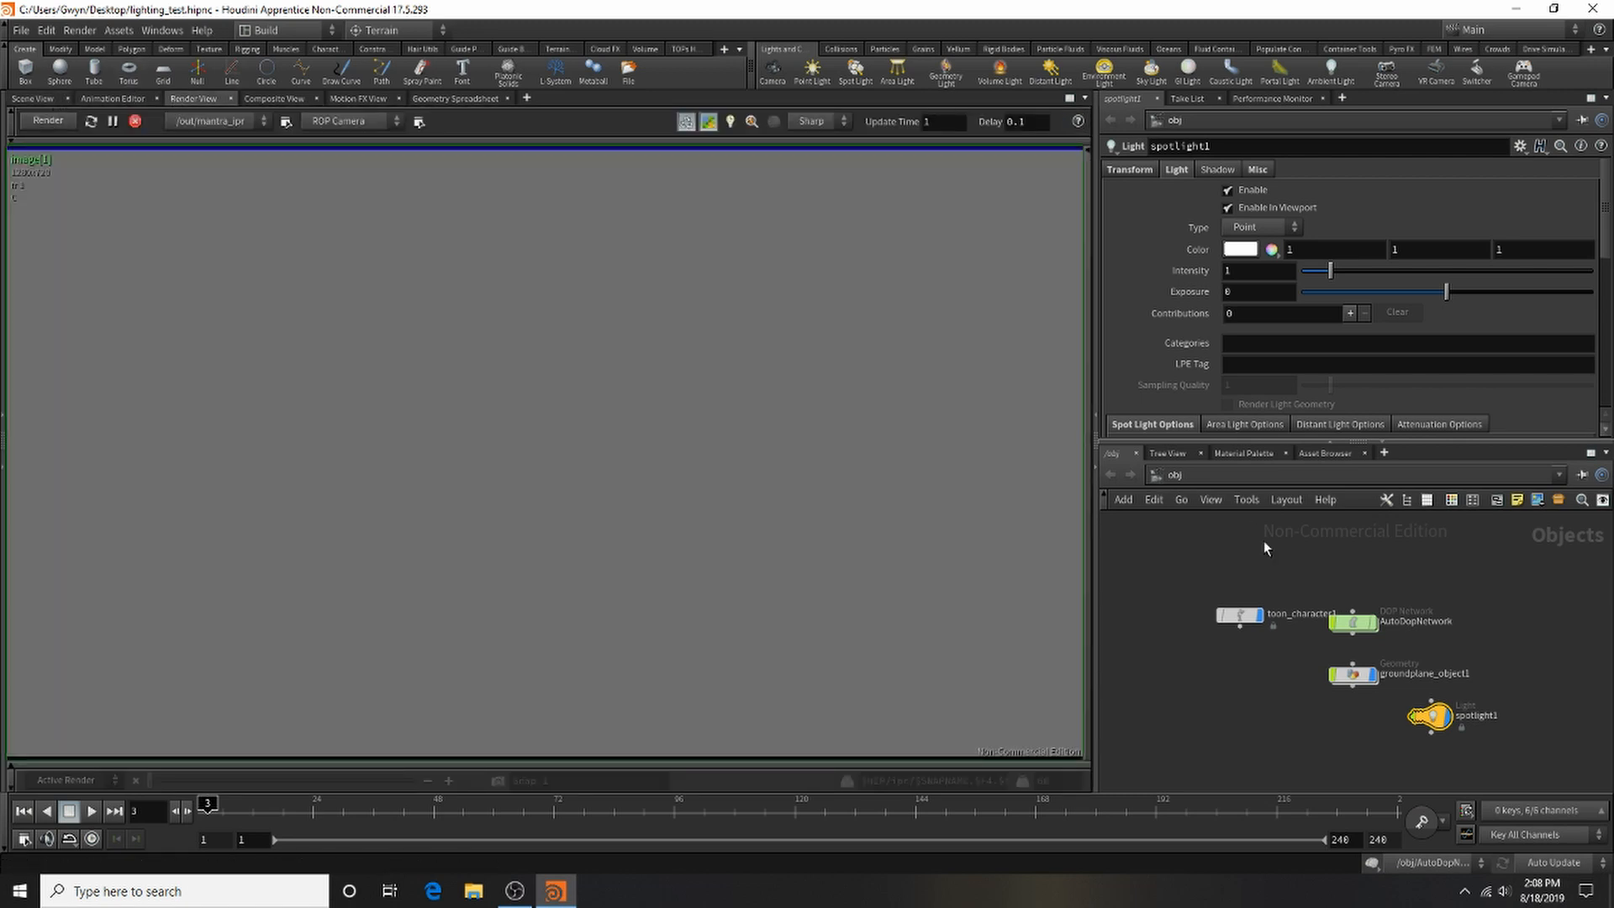
Step: Lay out the nodes of the object network automatically
{"action": "left_click", "coordinate": [1239, 626]}
{"action": "key", "text": "Escape"}
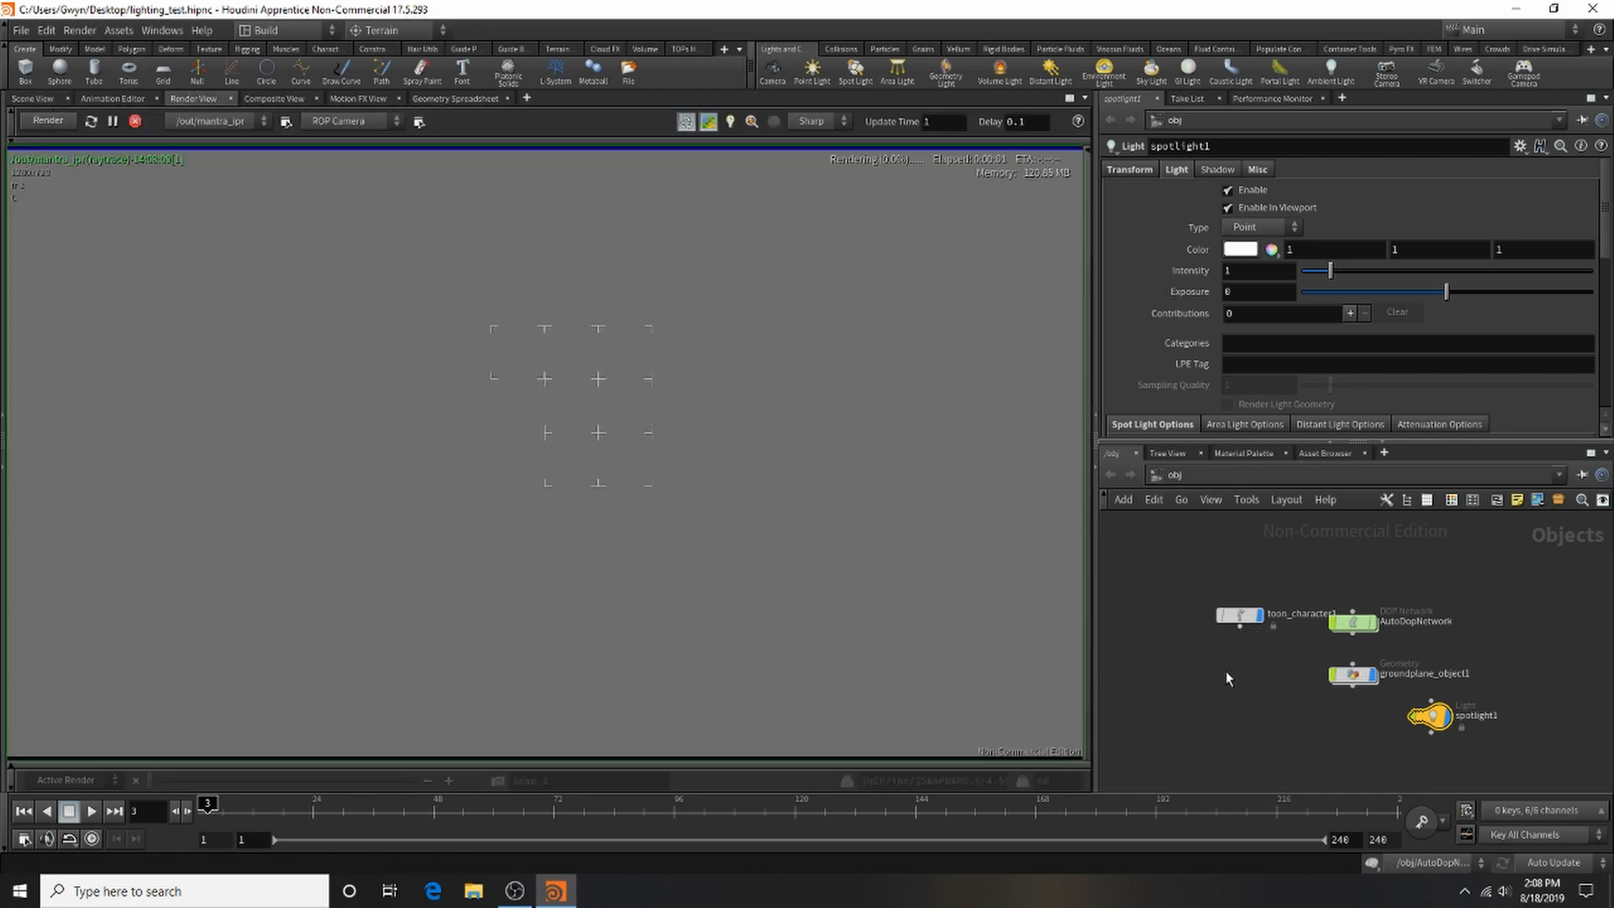
{"action": "key", "text": "l"}
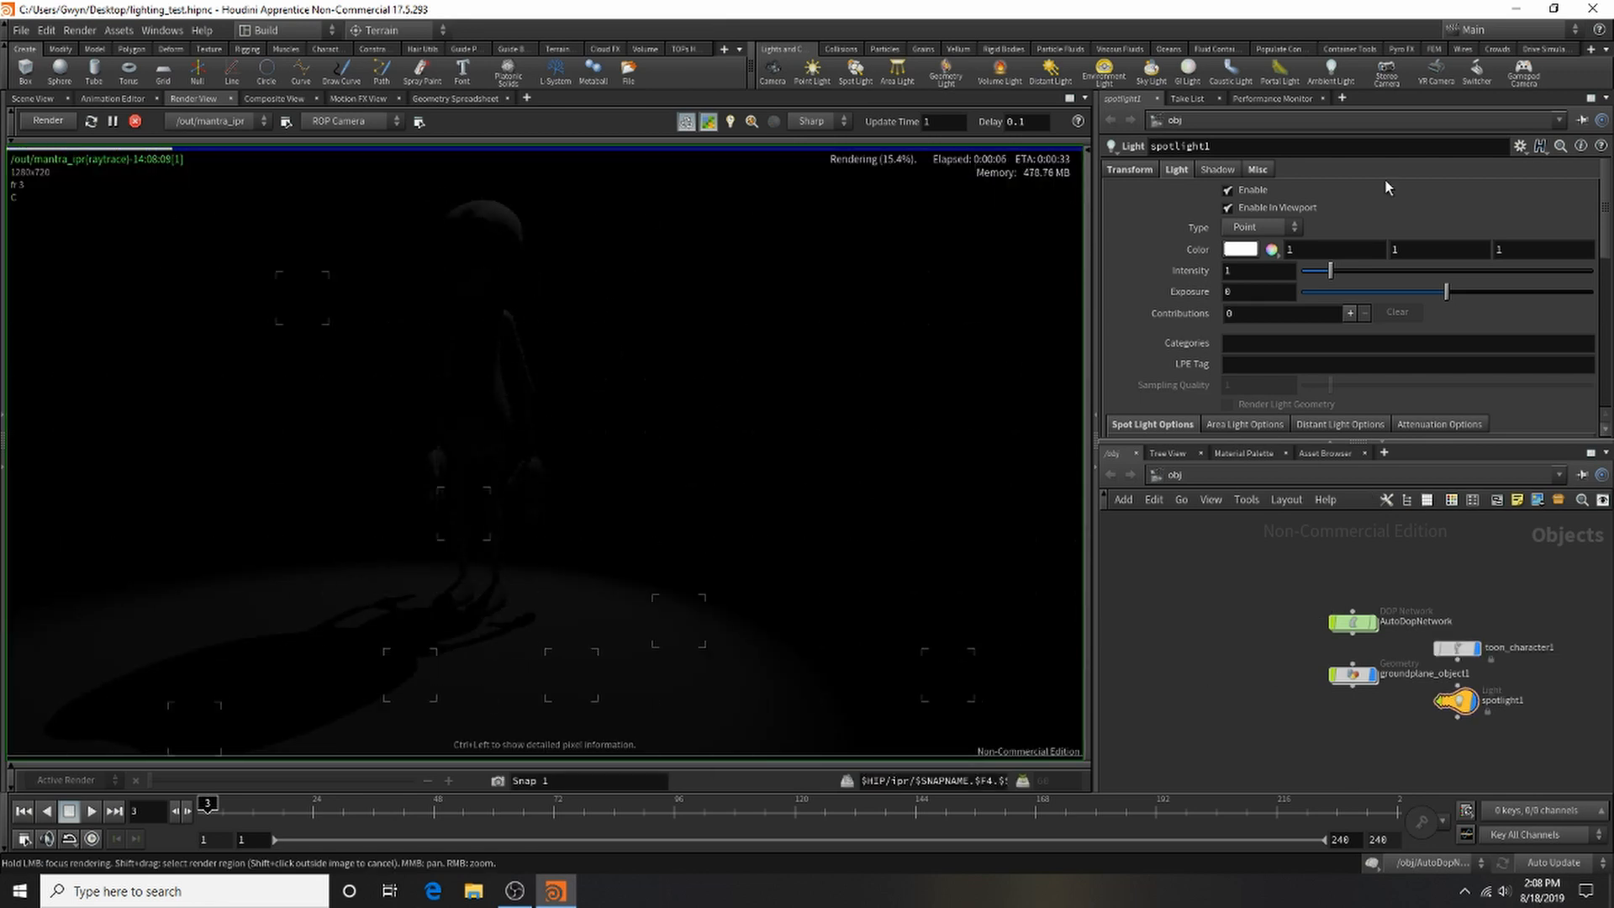
Step: Tint spotlight1 cyan by lowering its red value to 0.121, and raise its intensity to 8.18
{"action": "left_click", "coordinate": [1242, 249]}
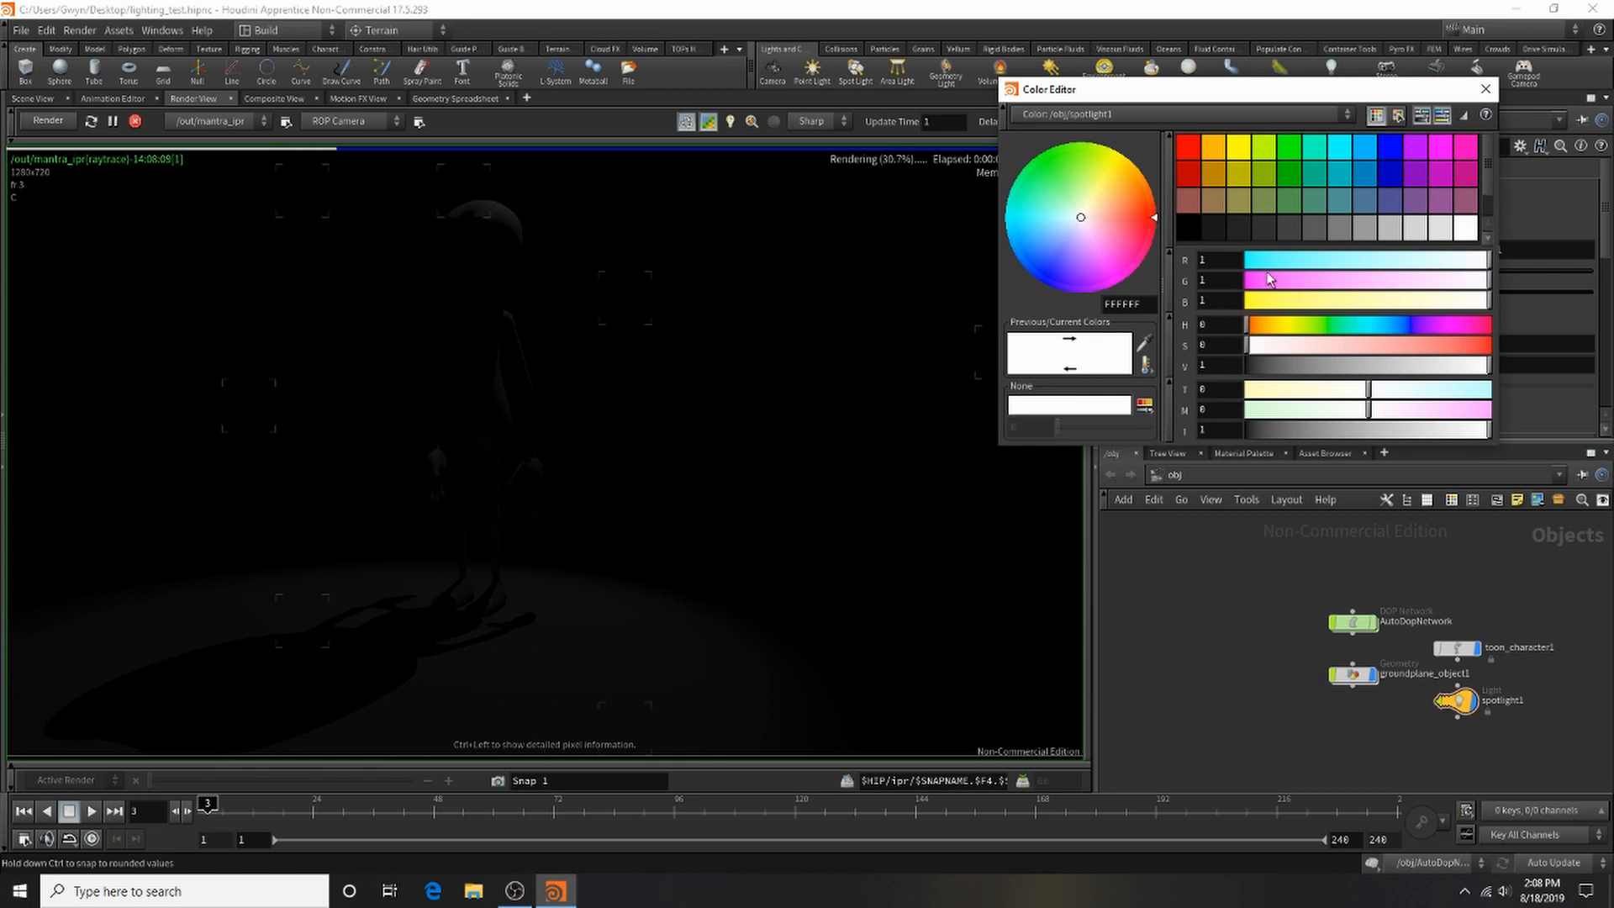
{"action": "left_click", "coordinate": [1274, 261]}
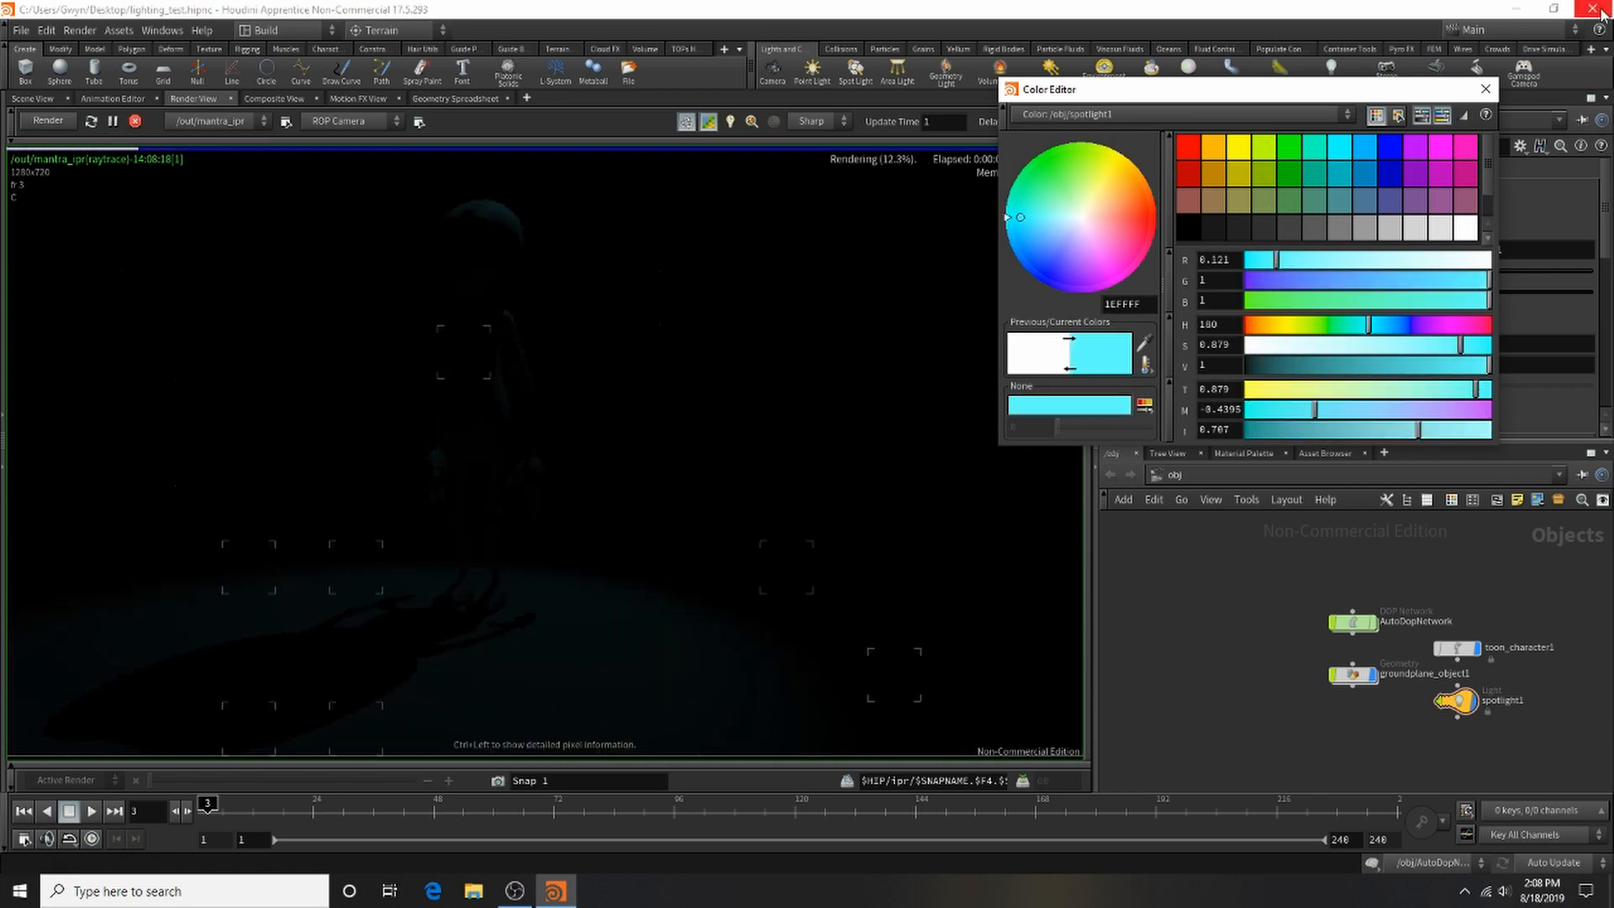
{"action": "left_click", "coordinate": [1485, 89]}
{"action": "left_click_drag", "start_coordinate": [1383, 271], "coordinate": [1482, 280]}
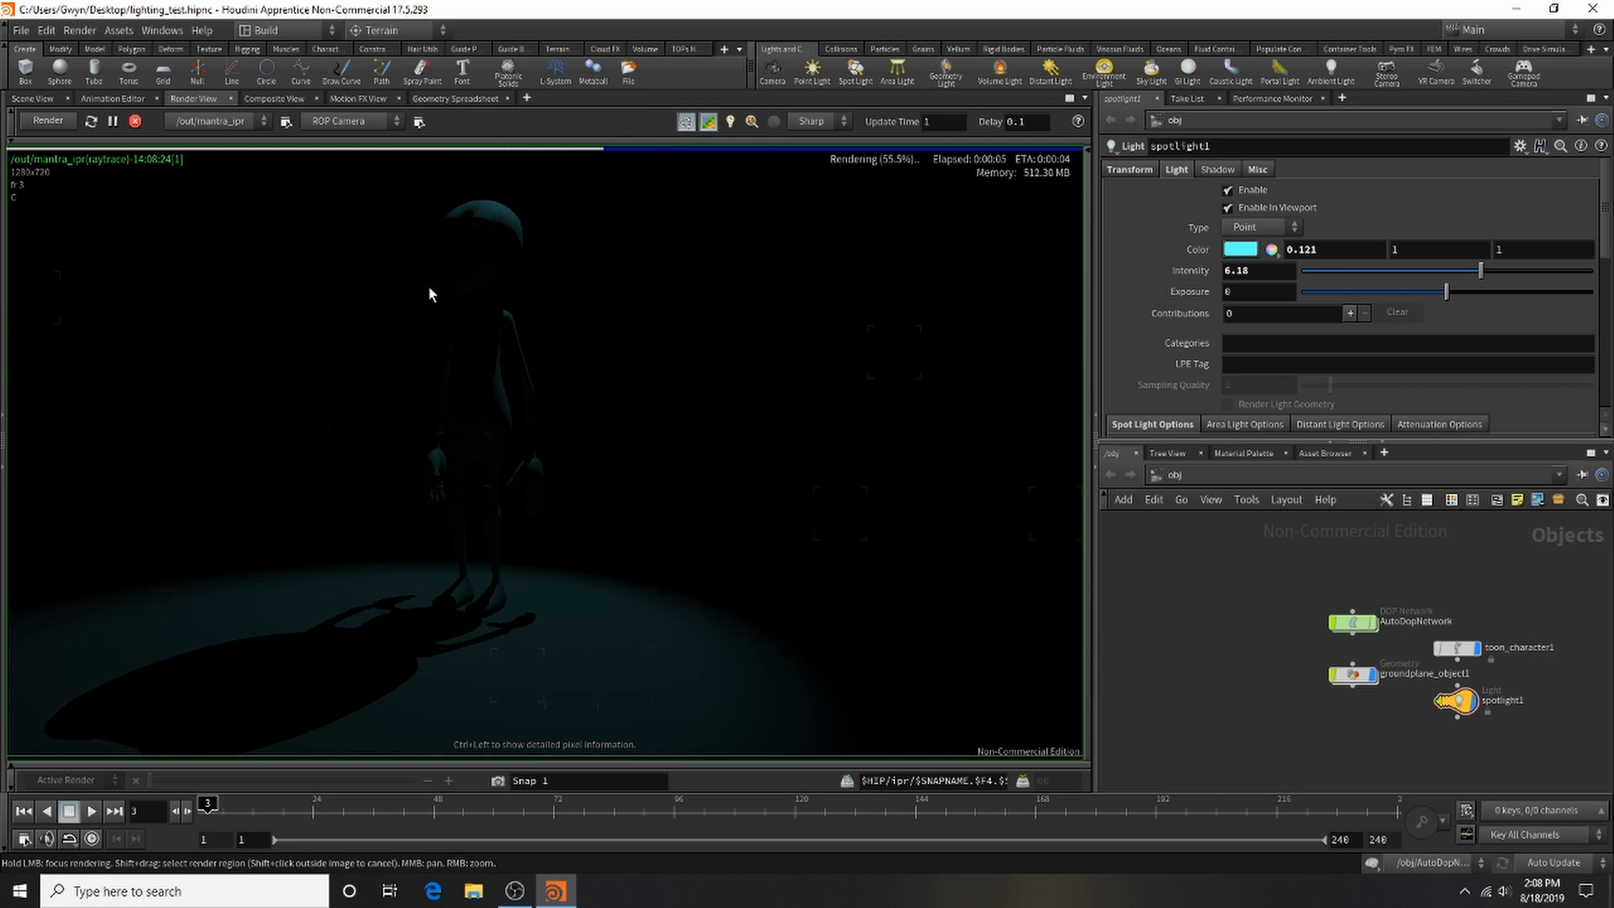
{"action": "left_click_drag", "start_coordinate": [1486, 278], "coordinate": [1538, 277]}
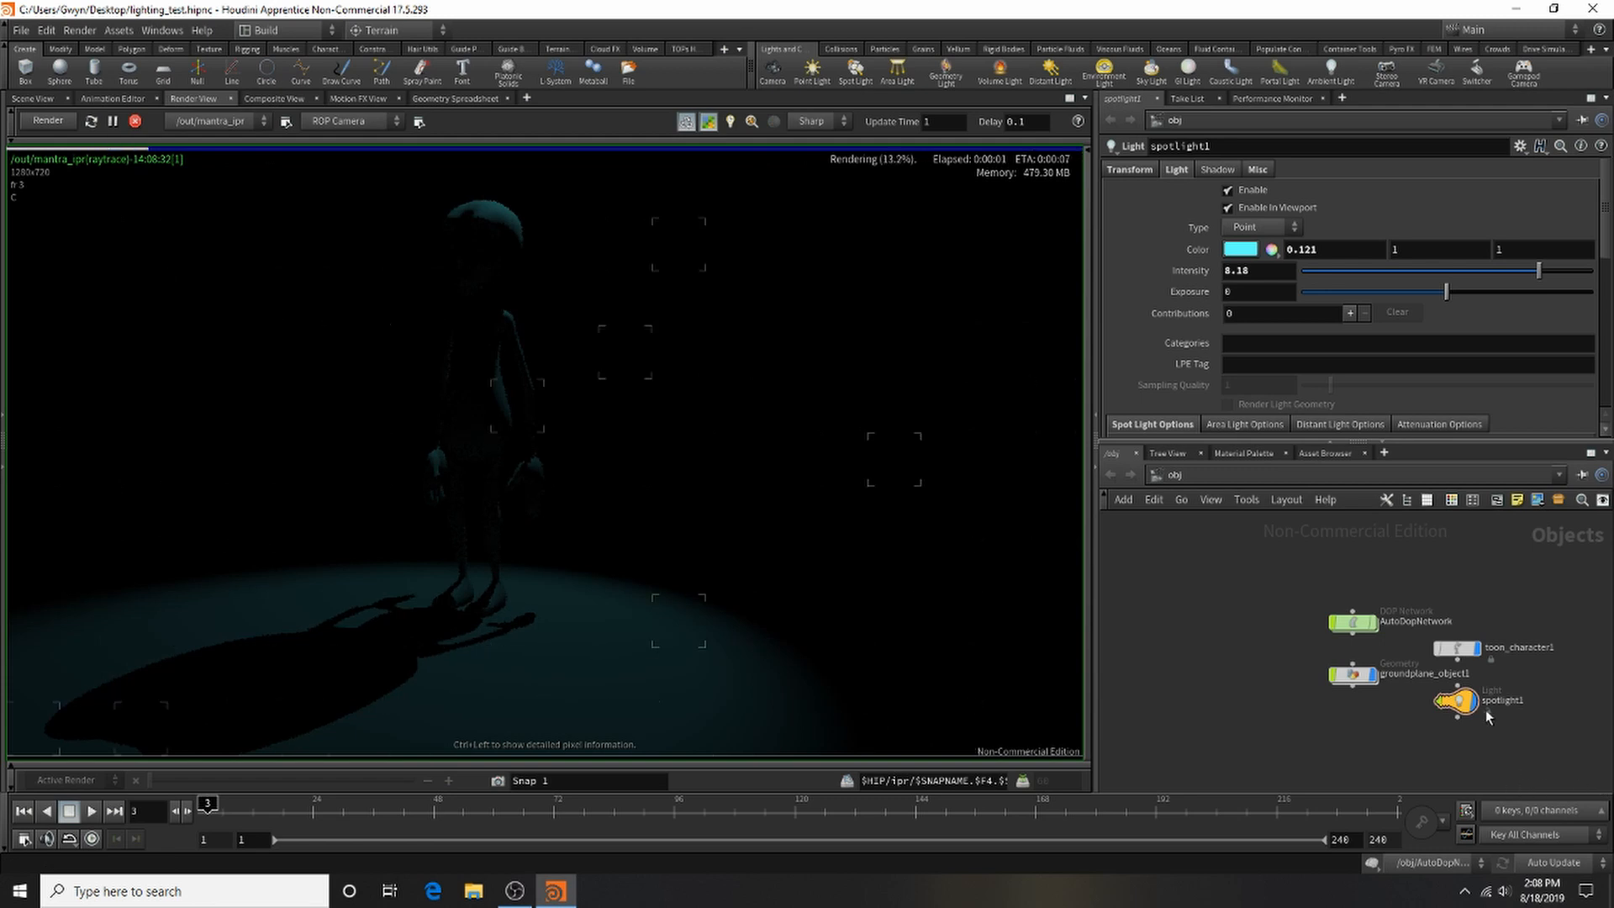
Step: Show image thumbnails in the $HFS/houdini/pic/texture folder and assign concrete001_height.rat as spotlight1's projection map
{"action": "scroll", "coordinate": [1313, 375], "scroll_direction": "down", "scroll_amount": 5}
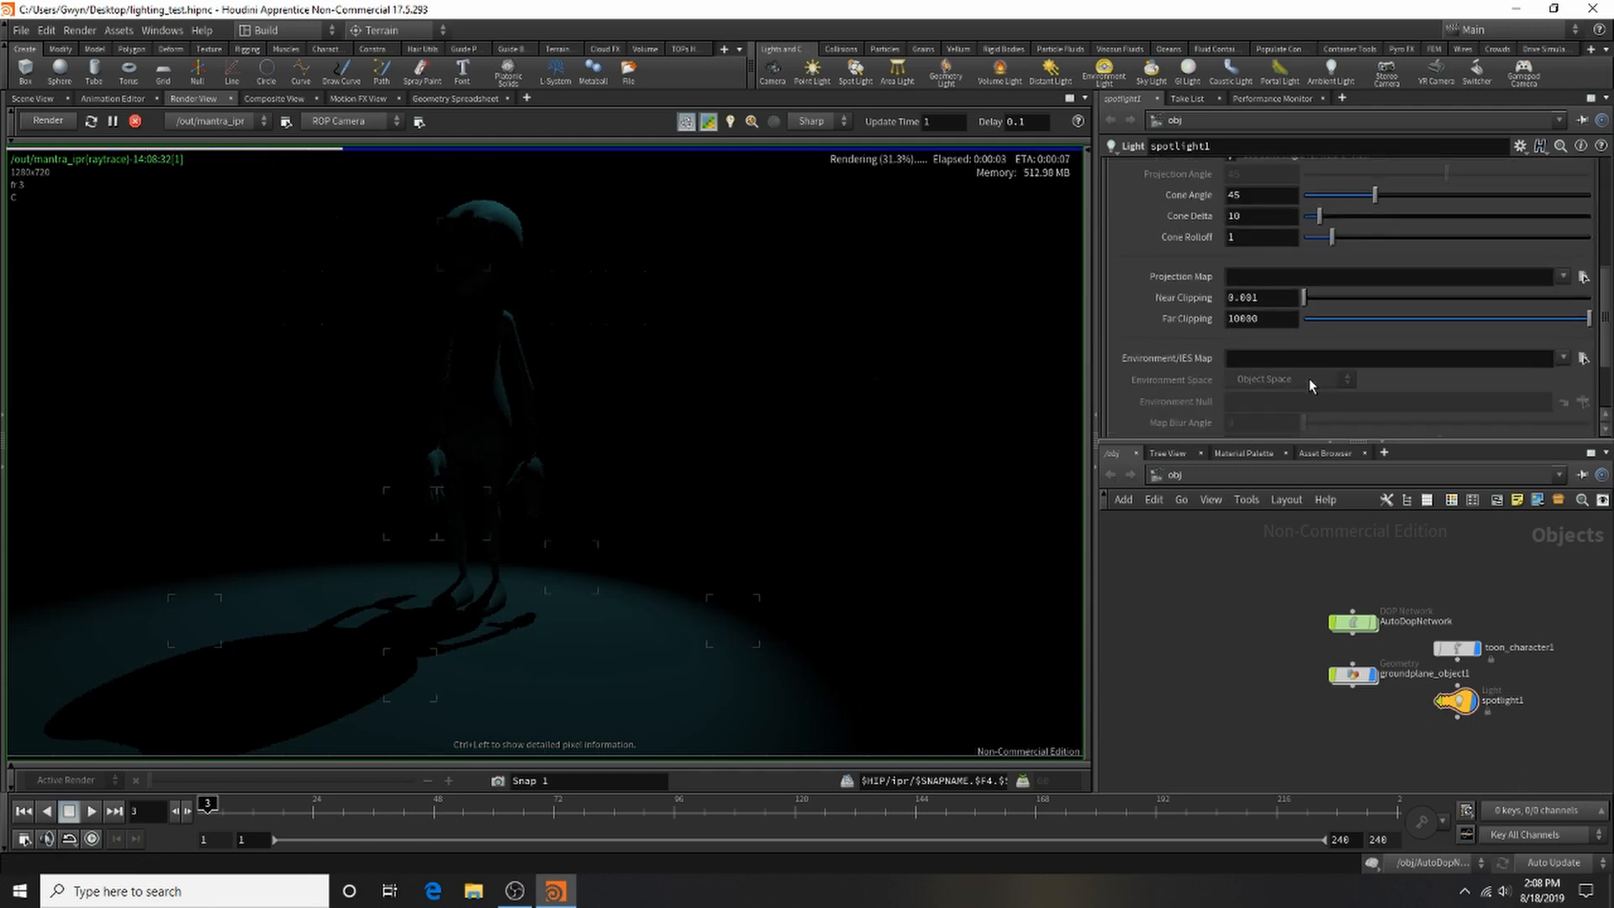
{"action": "scroll", "coordinate": [1309, 378], "scroll_direction": "down", "scroll_amount": 1}
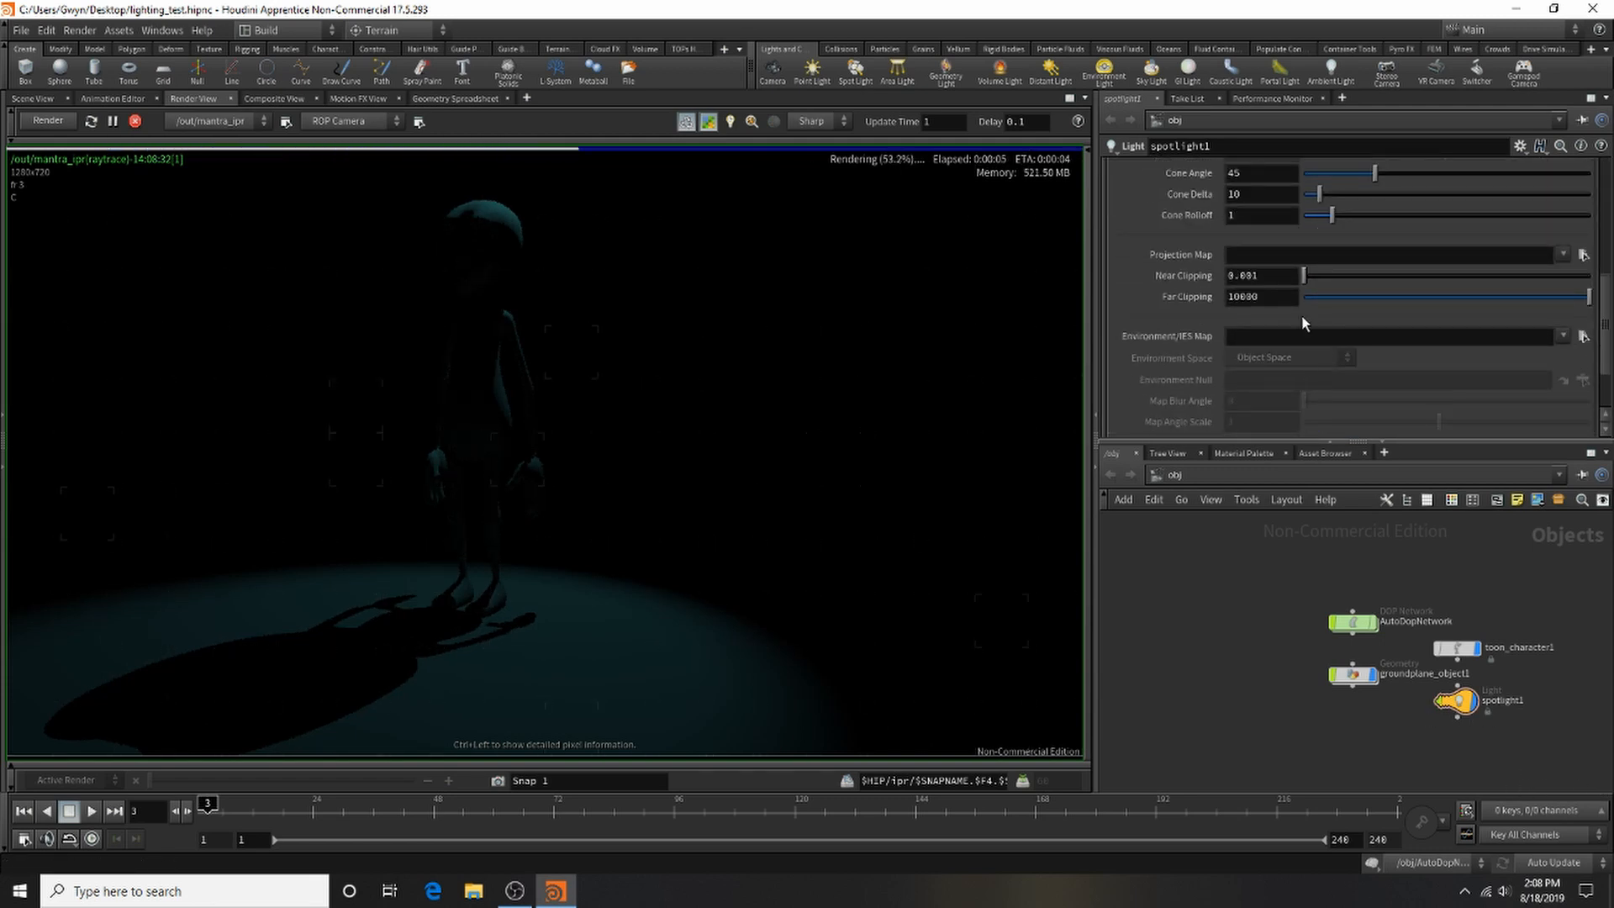
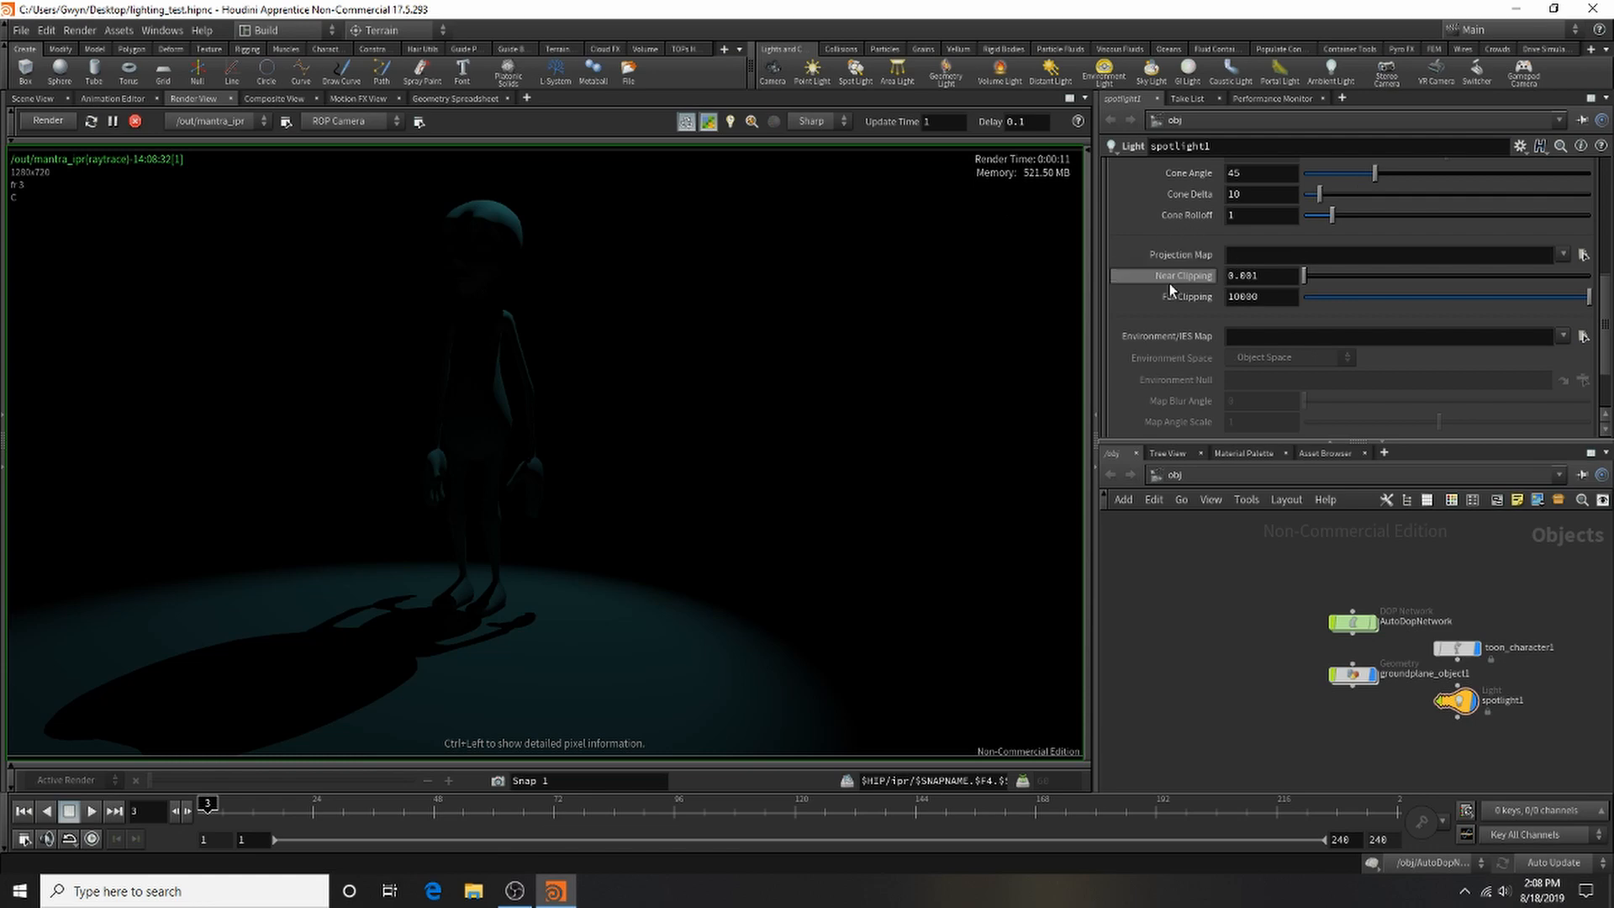
{"action": "left_click", "coordinate": [1583, 256]}
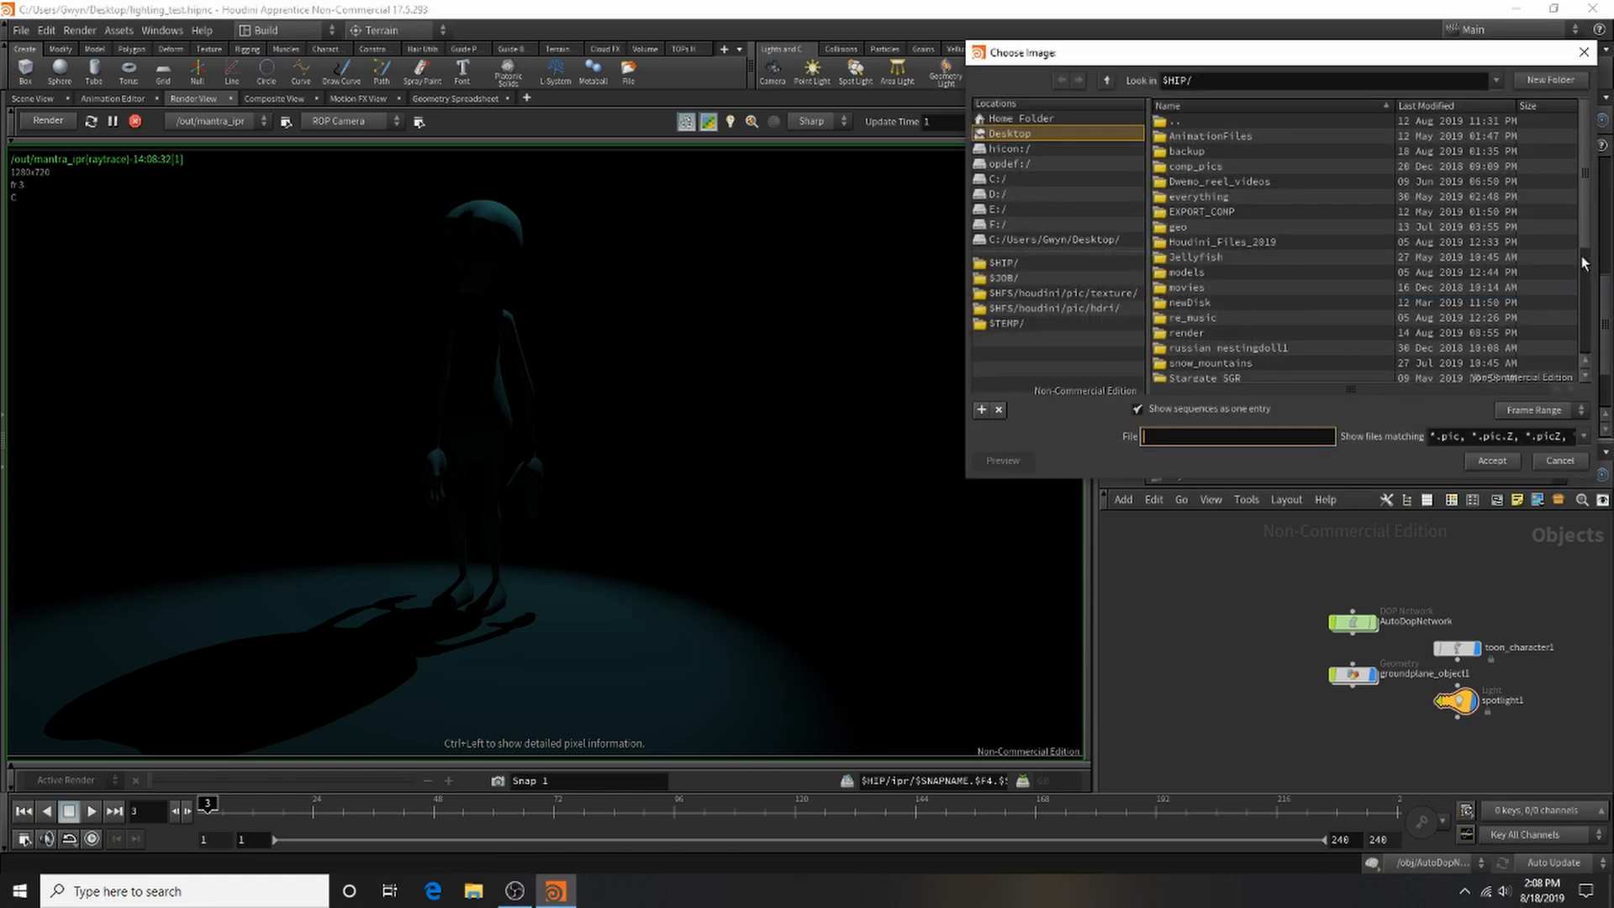
{"action": "left_click", "coordinate": [1066, 293]}
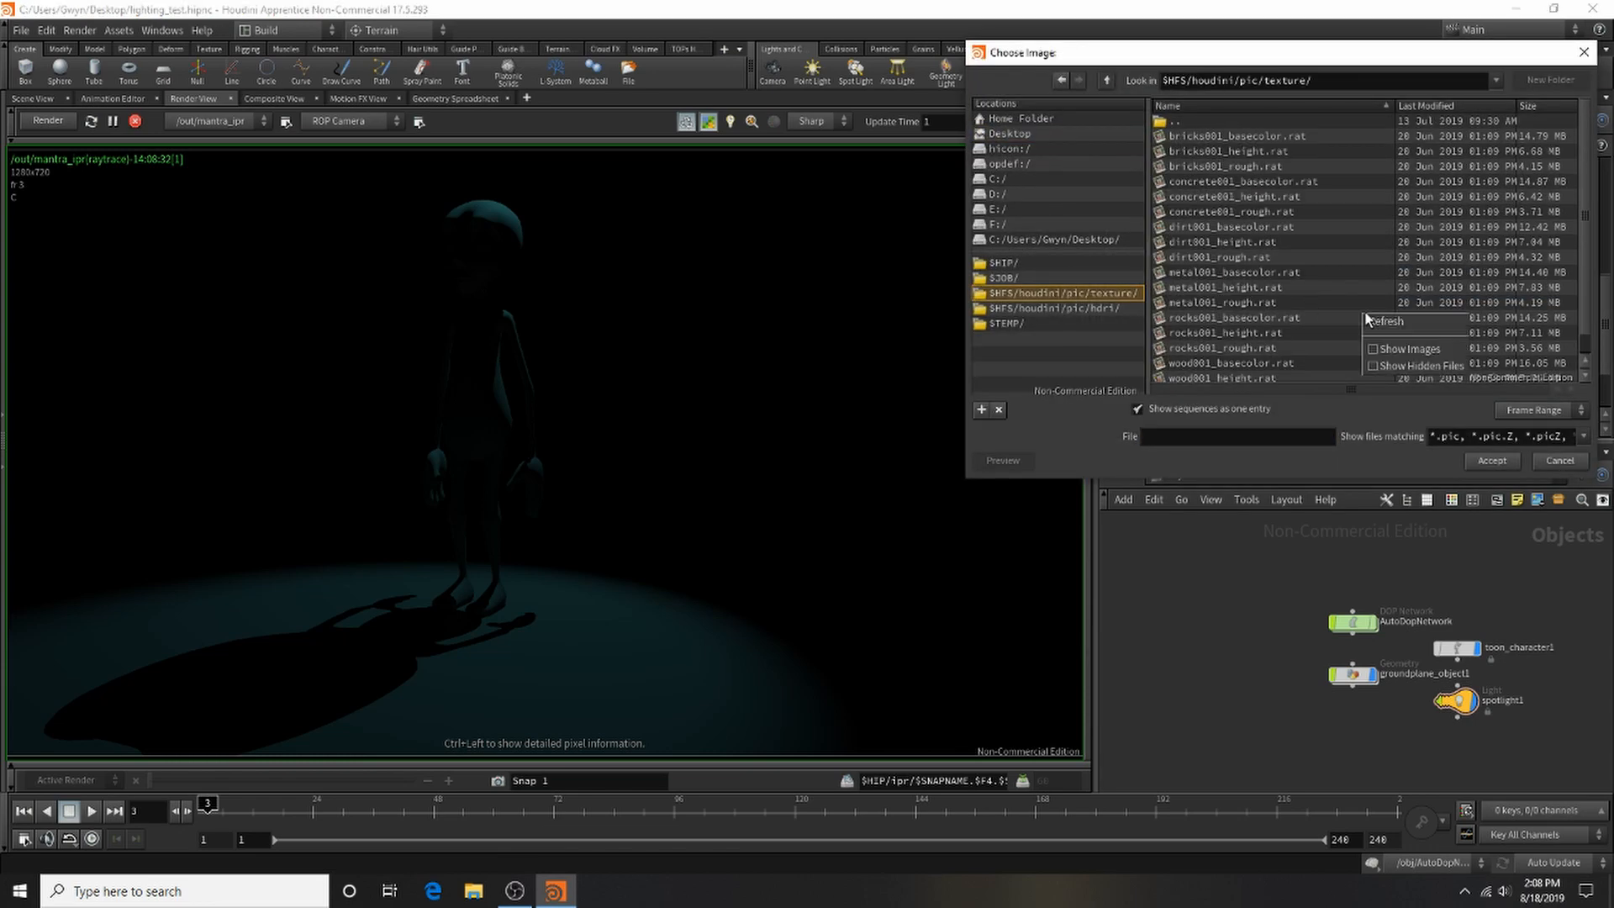
{"action": "right_click", "coordinate": [1353, 315]}
{"action": "left_click", "coordinate": [1363, 348]}
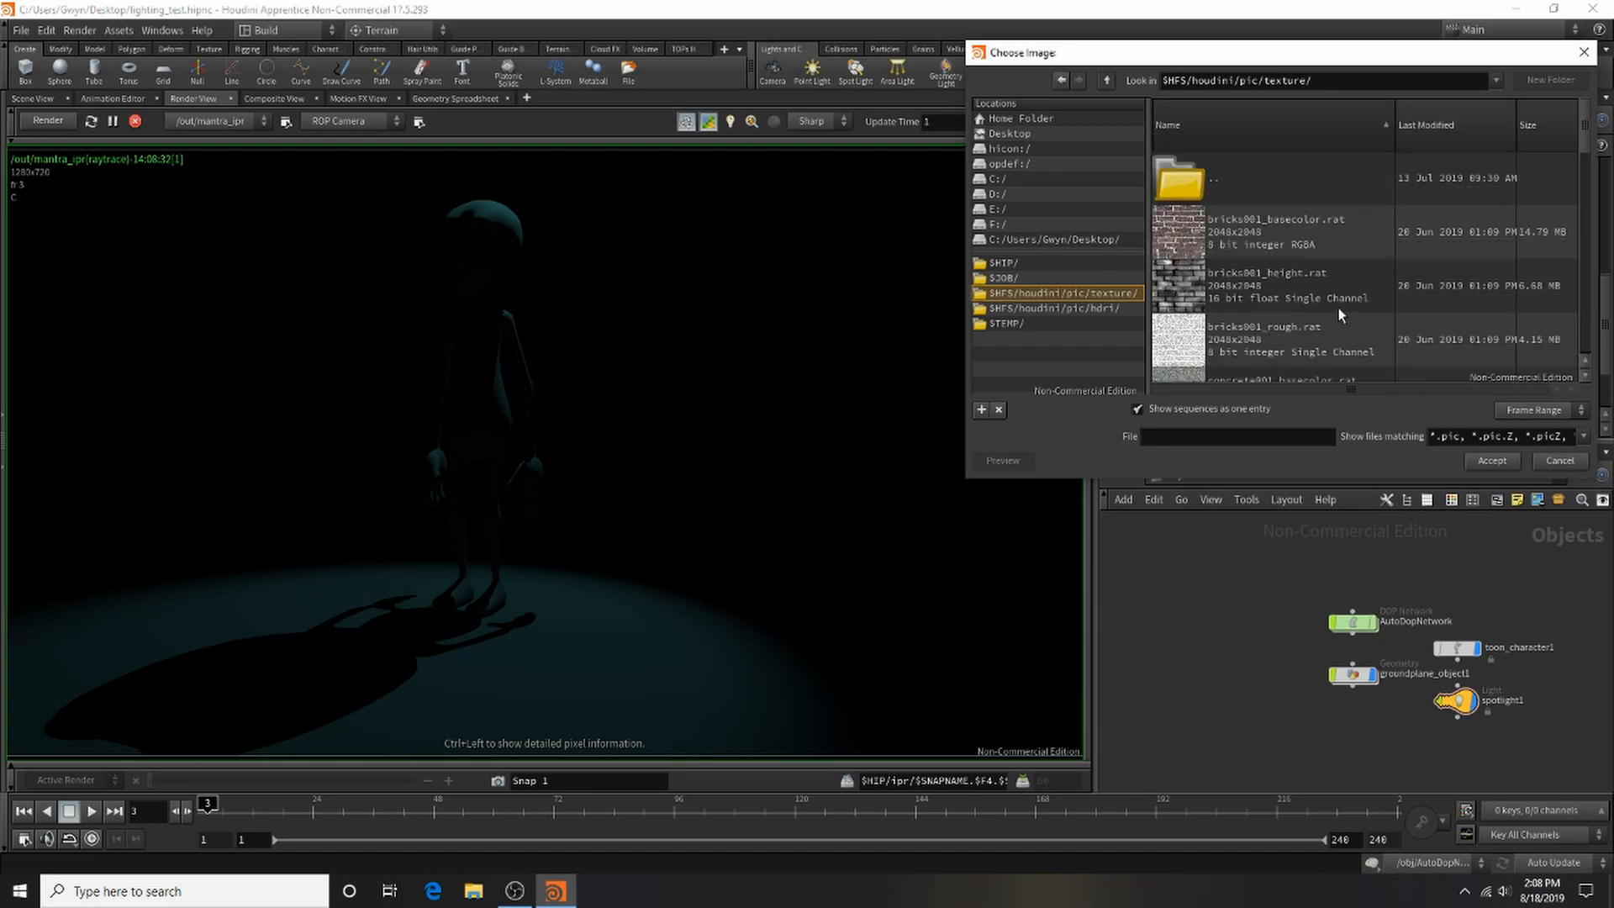
{"action": "scroll", "coordinate": [1338, 307], "scroll_direction": "down", "scroll_amount": 3}
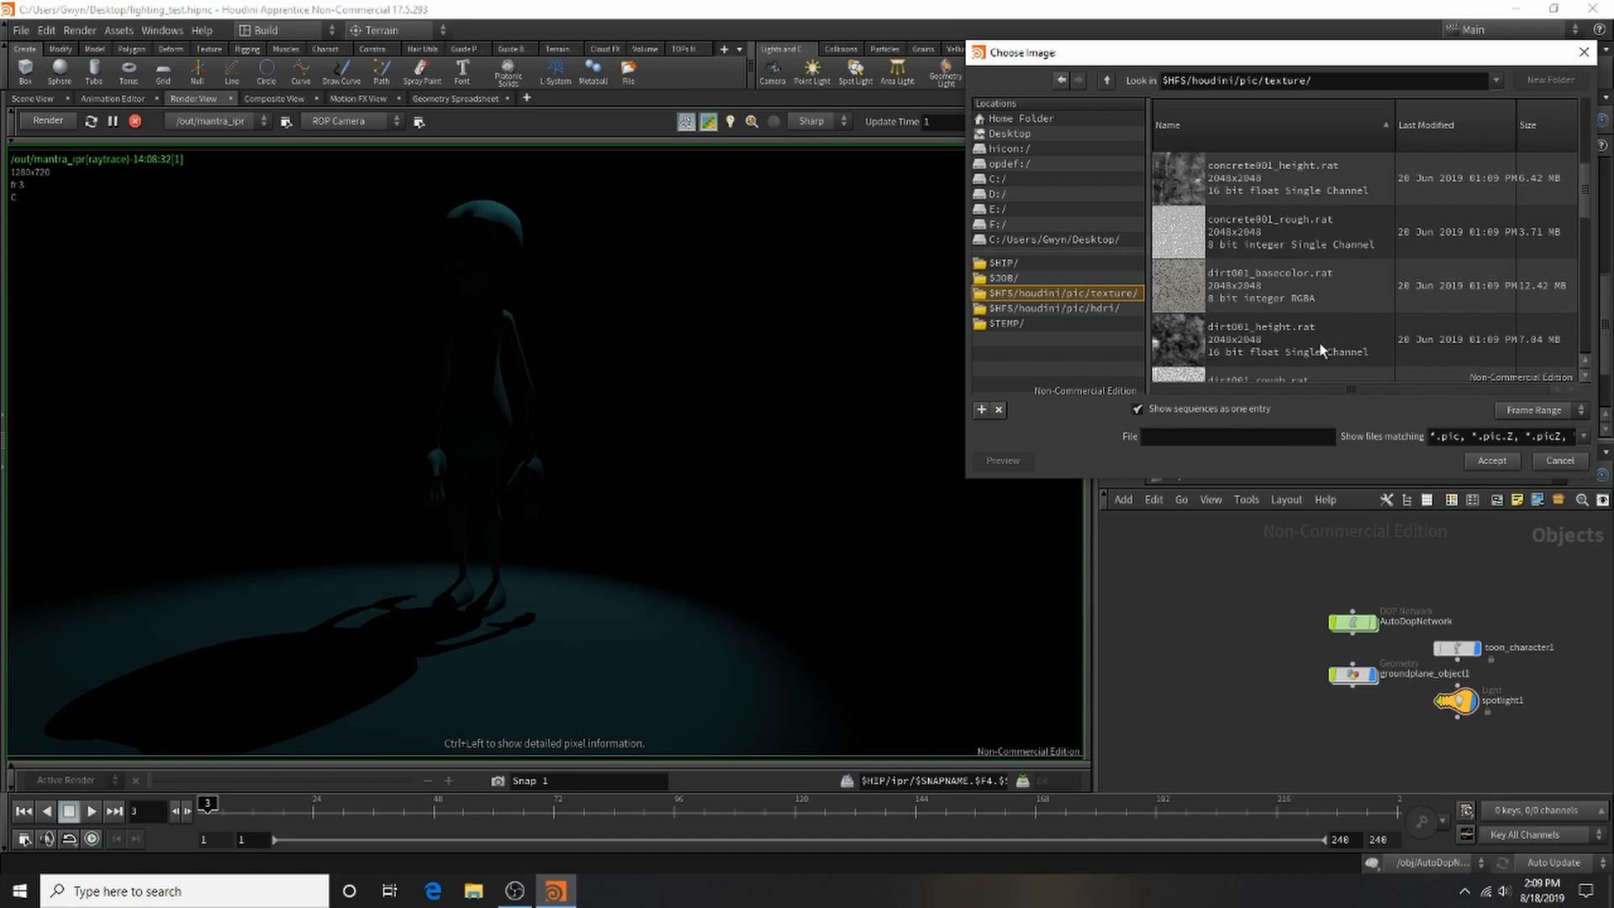
{"action": "left_click", "coordinate": [1303, 196]}
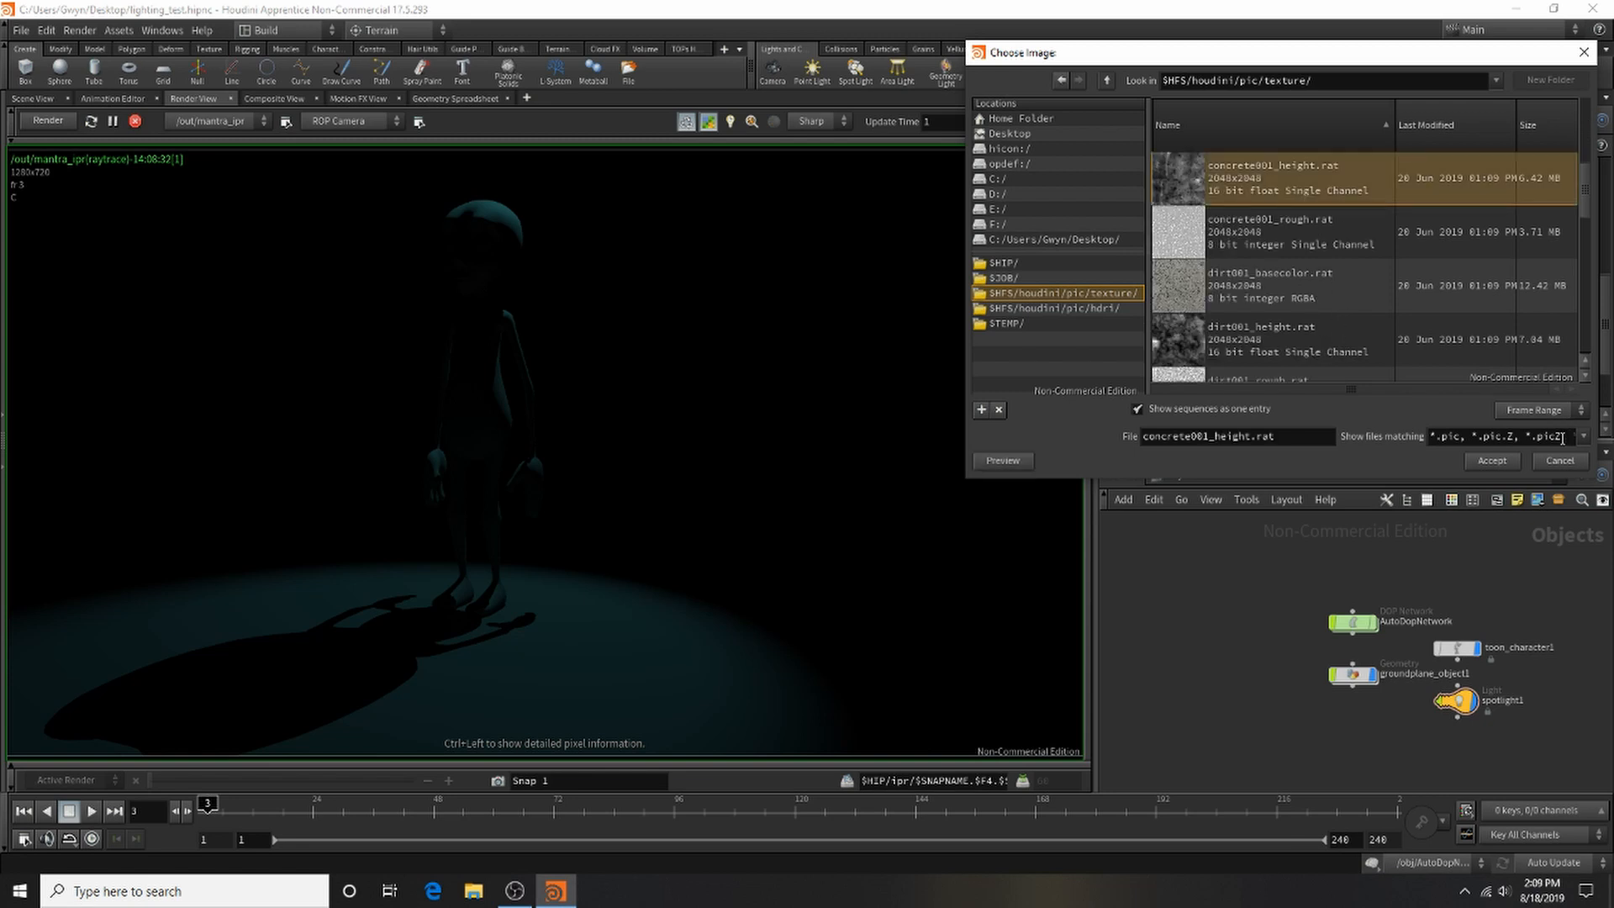
{"action": "left_click", "coordinate": [1492, 461]}
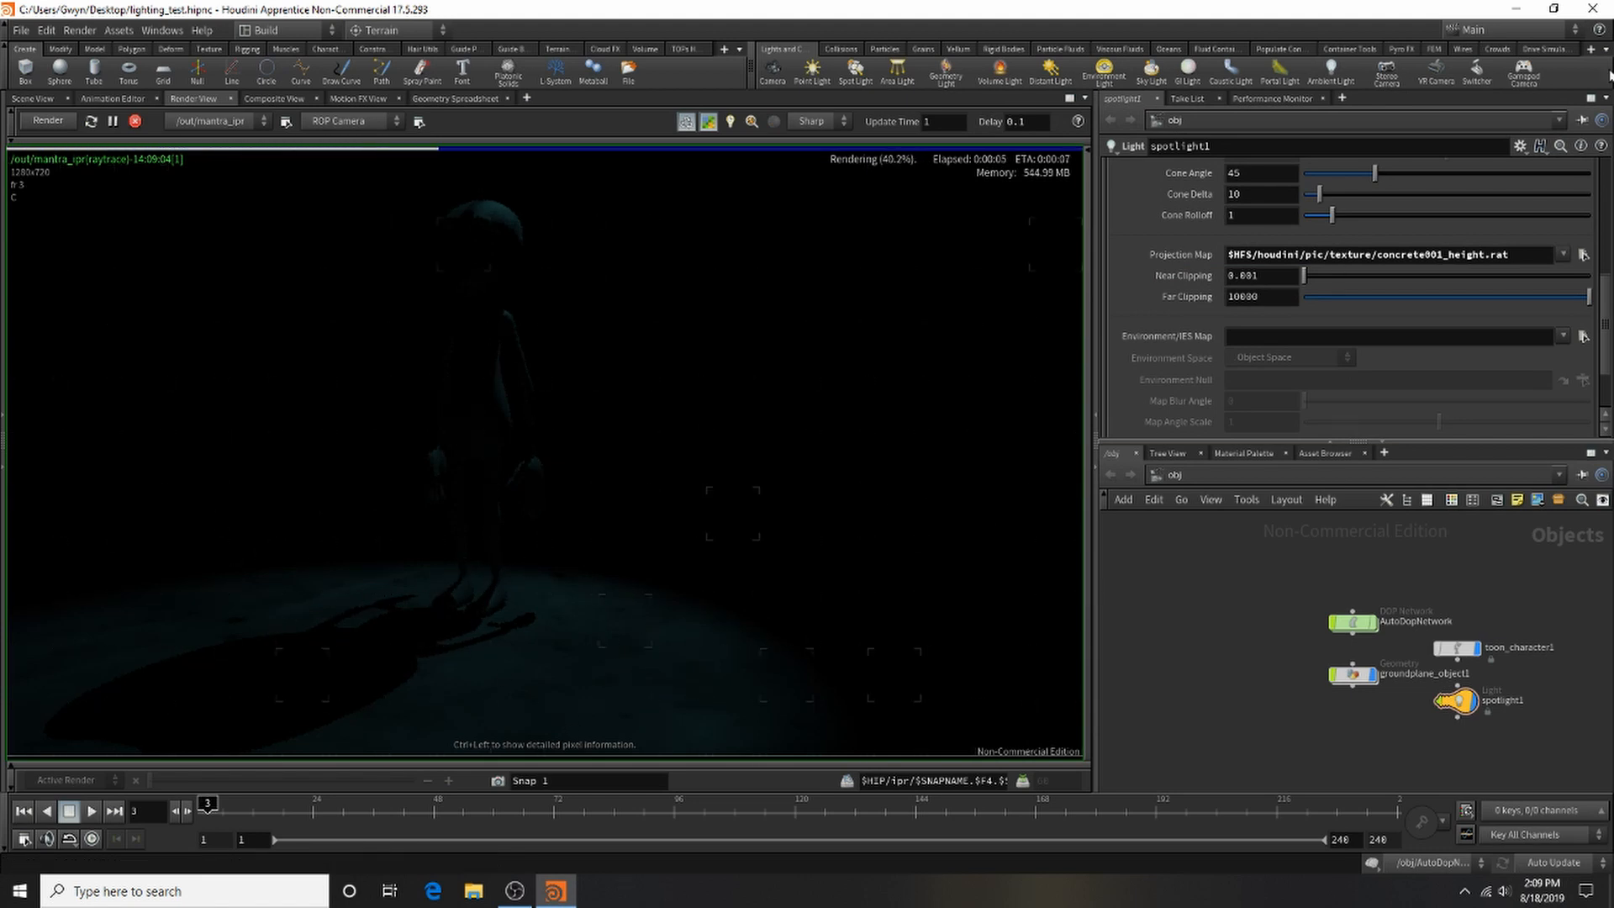
Step: Set the intensity of spotlight1 to 10
{"action": "scroll", "coordinate": [1385, 298], "scroll_direction": "up", "scroll_amount": 3}
{"action": "scroll", "coordinate": [1383, 300], "scroll_direction": "up", "scroll_amount": 3}
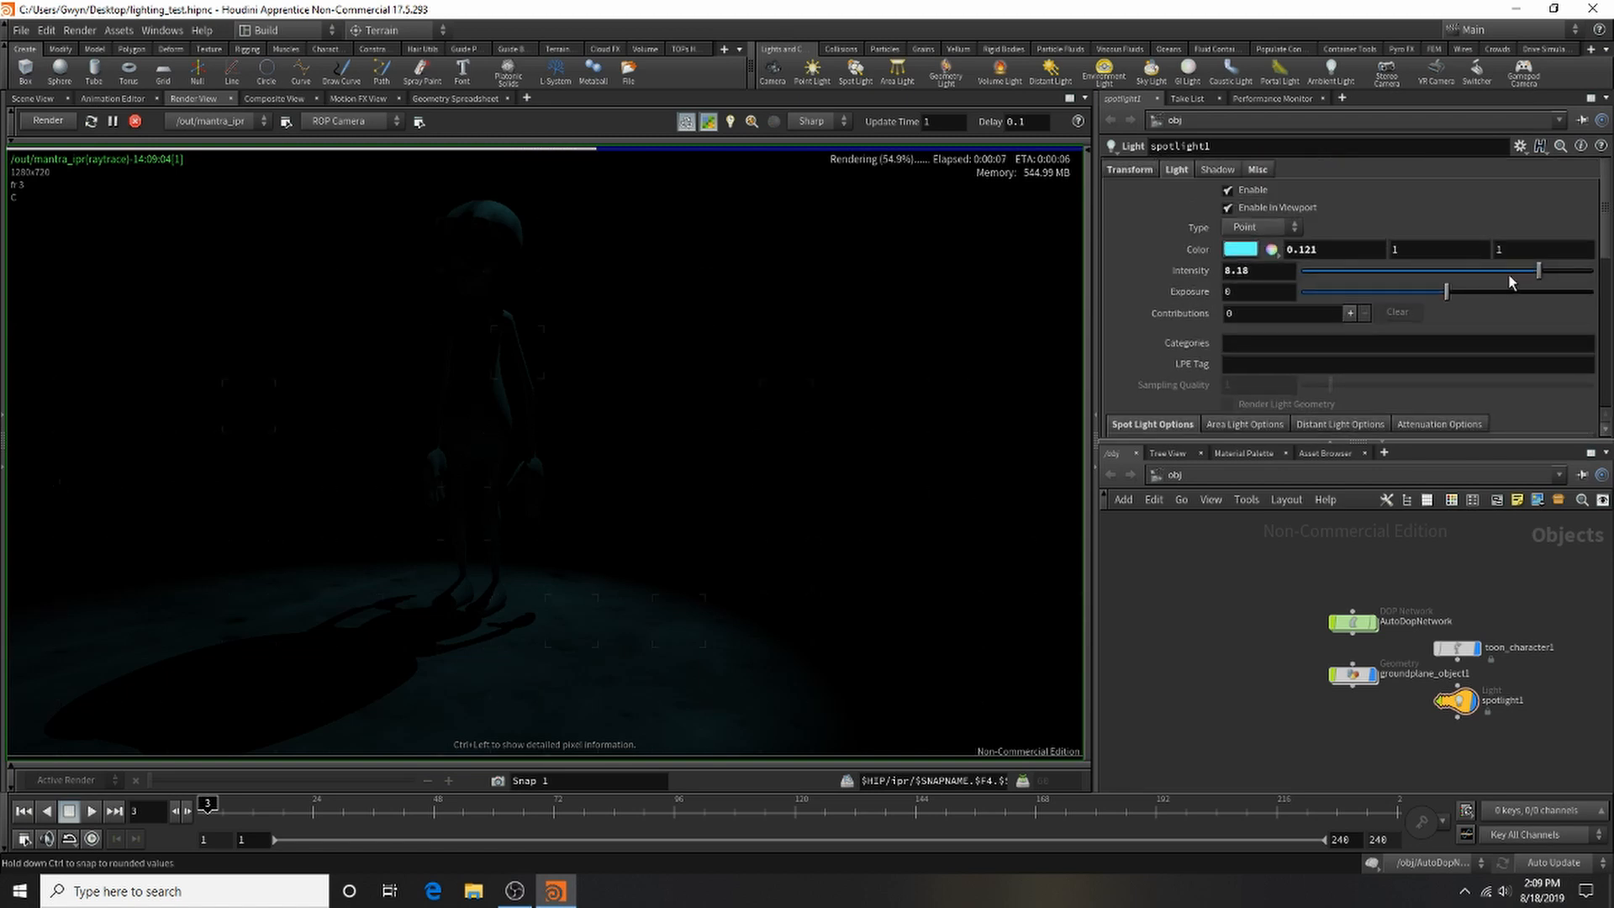
{"action": "left_click_drag", "start_coordinate": [1539, 272], "coordinate": [1594, 273]}
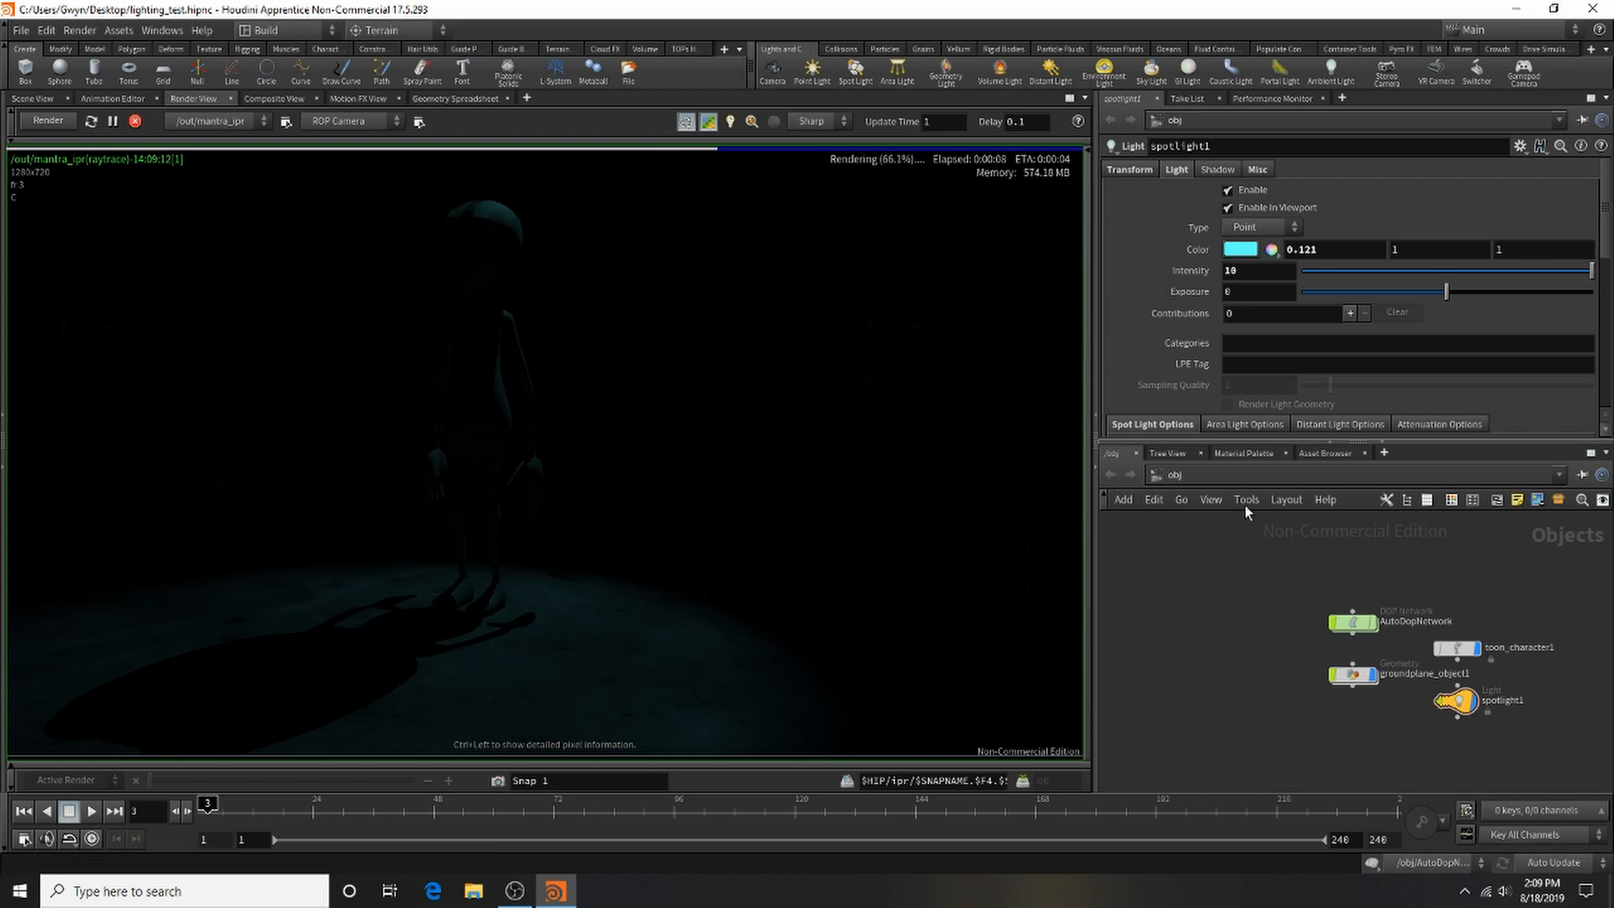
Step: Replace spotlight1's projection map with bricks001_height.rat from the Houdini texture folder
{"action": "scroll", "coordinate": [1471, 376], "scroll_direction": "down", "scroll_amount": 3}
{"action": "scroll", "coordinate": [1470, 376], "scroll_direction": "down", "scroll_amount": 5}
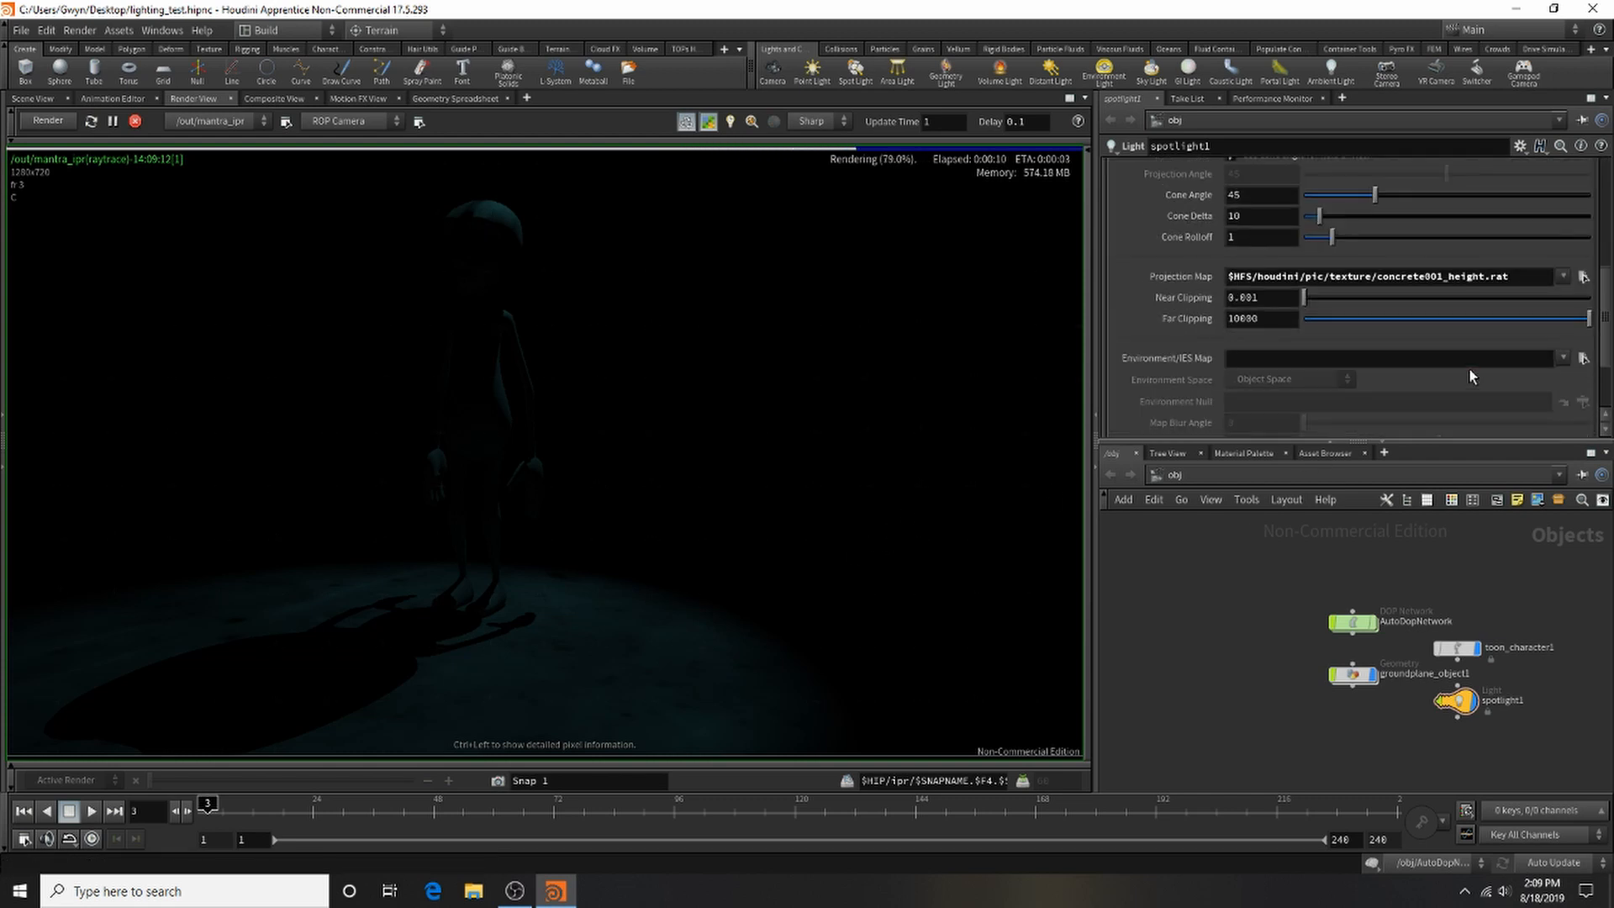
{"action": "left_click", "coordinate": [1588, 290]}
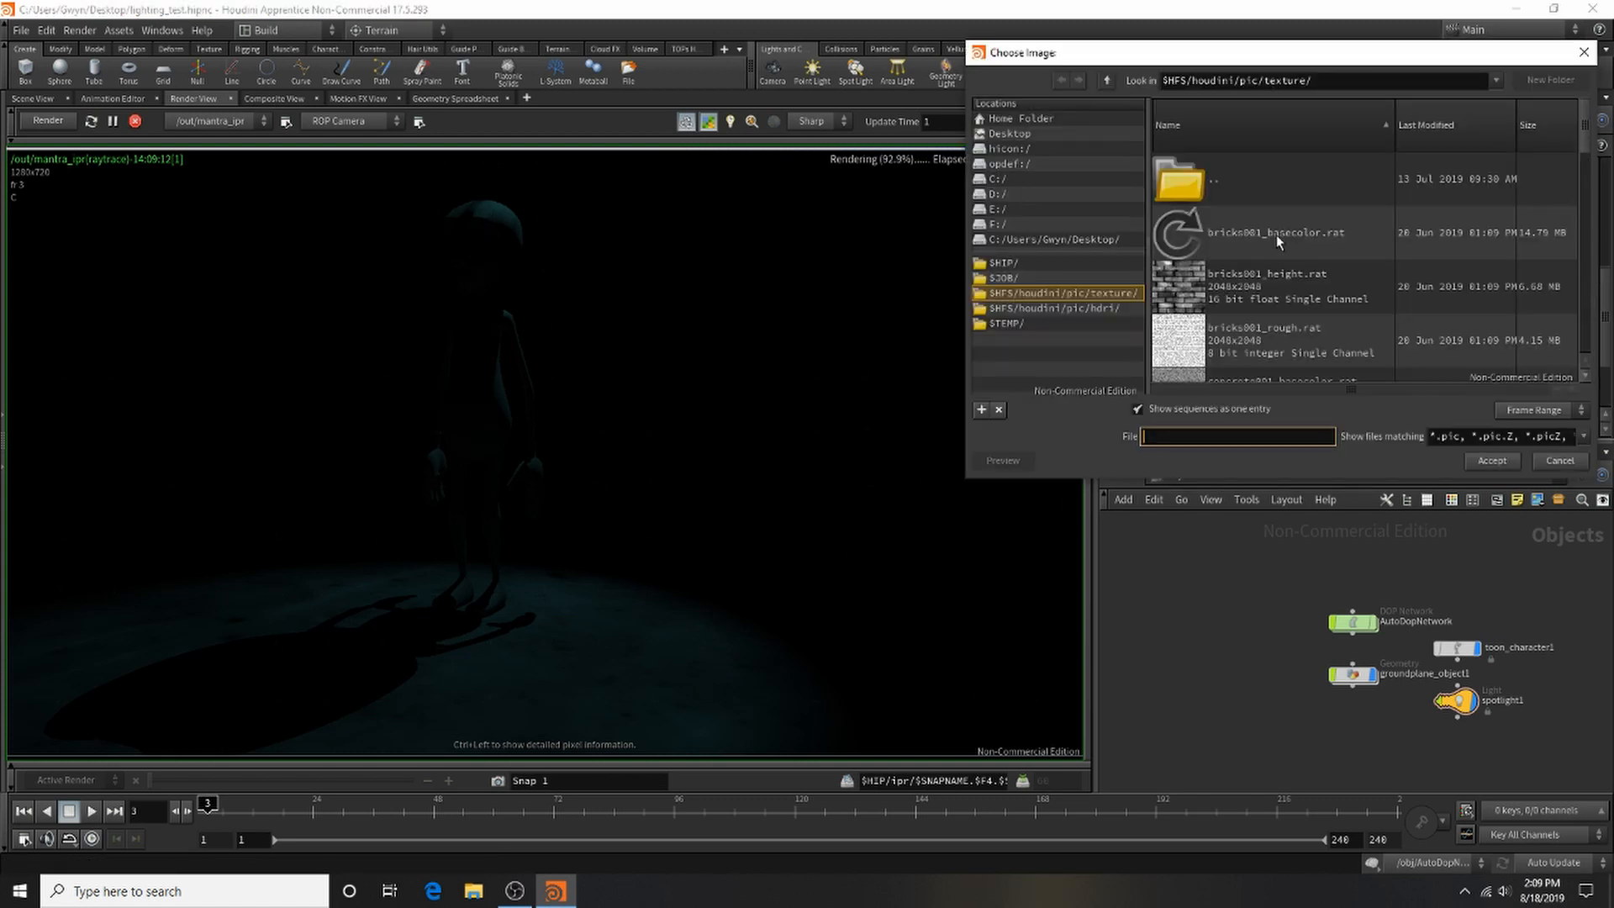
{"action": "scroll", "coordinate": [1313, 277], "scroll_direction": "down", "scroll_amount": 2}
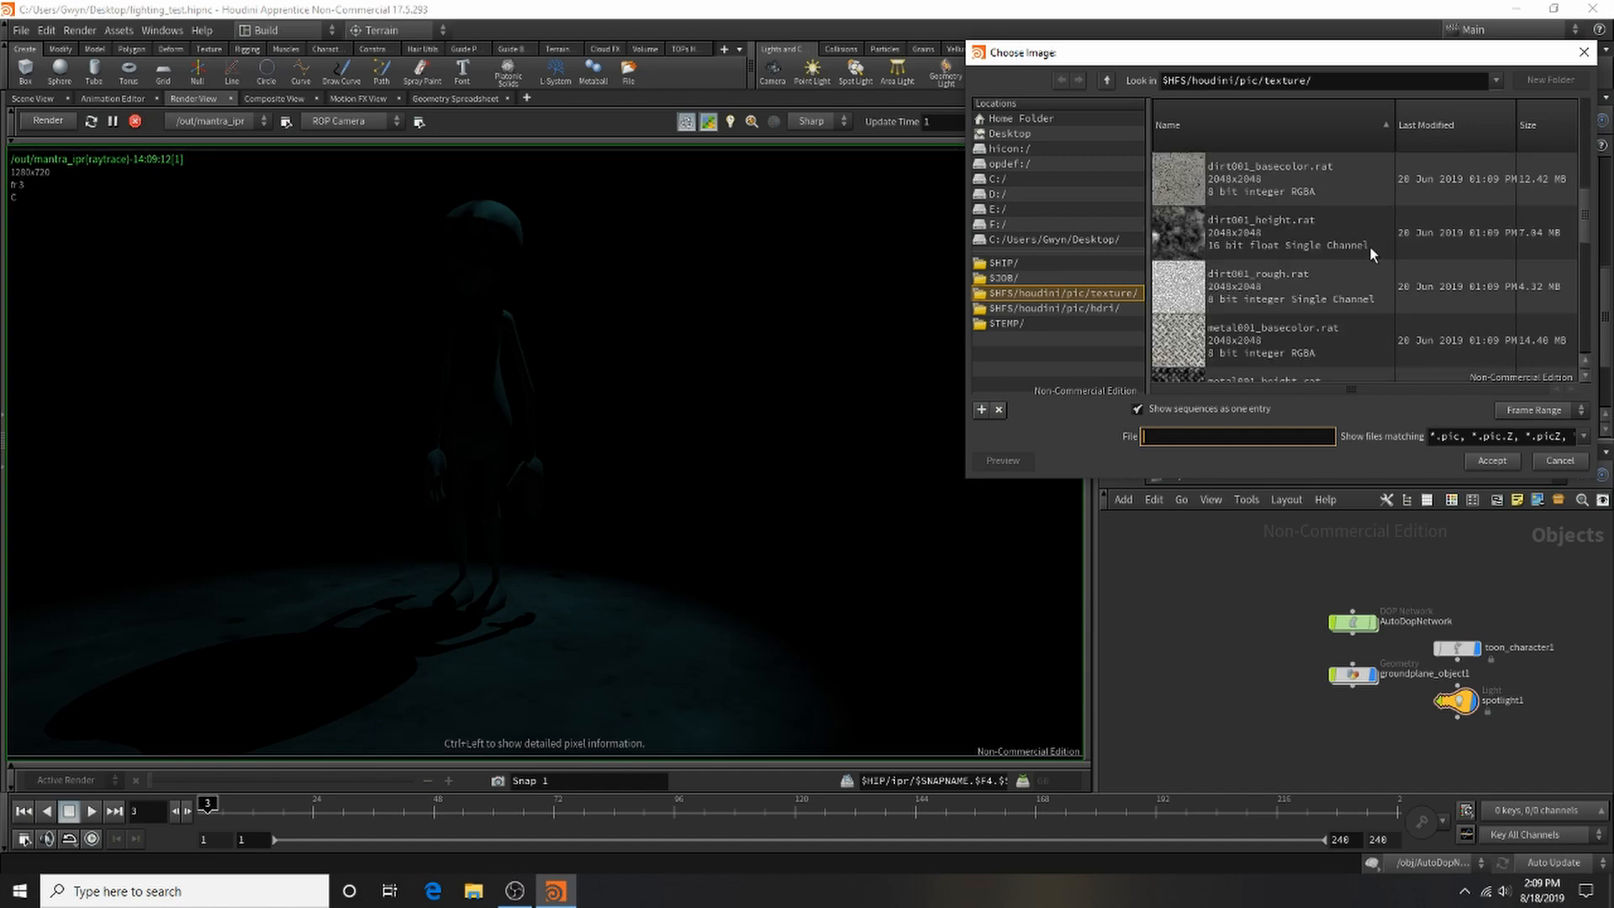
{"action": "scroll", "coordinate": [1374, 249], "scroll_direction": "up", "scroll_amount": 1}
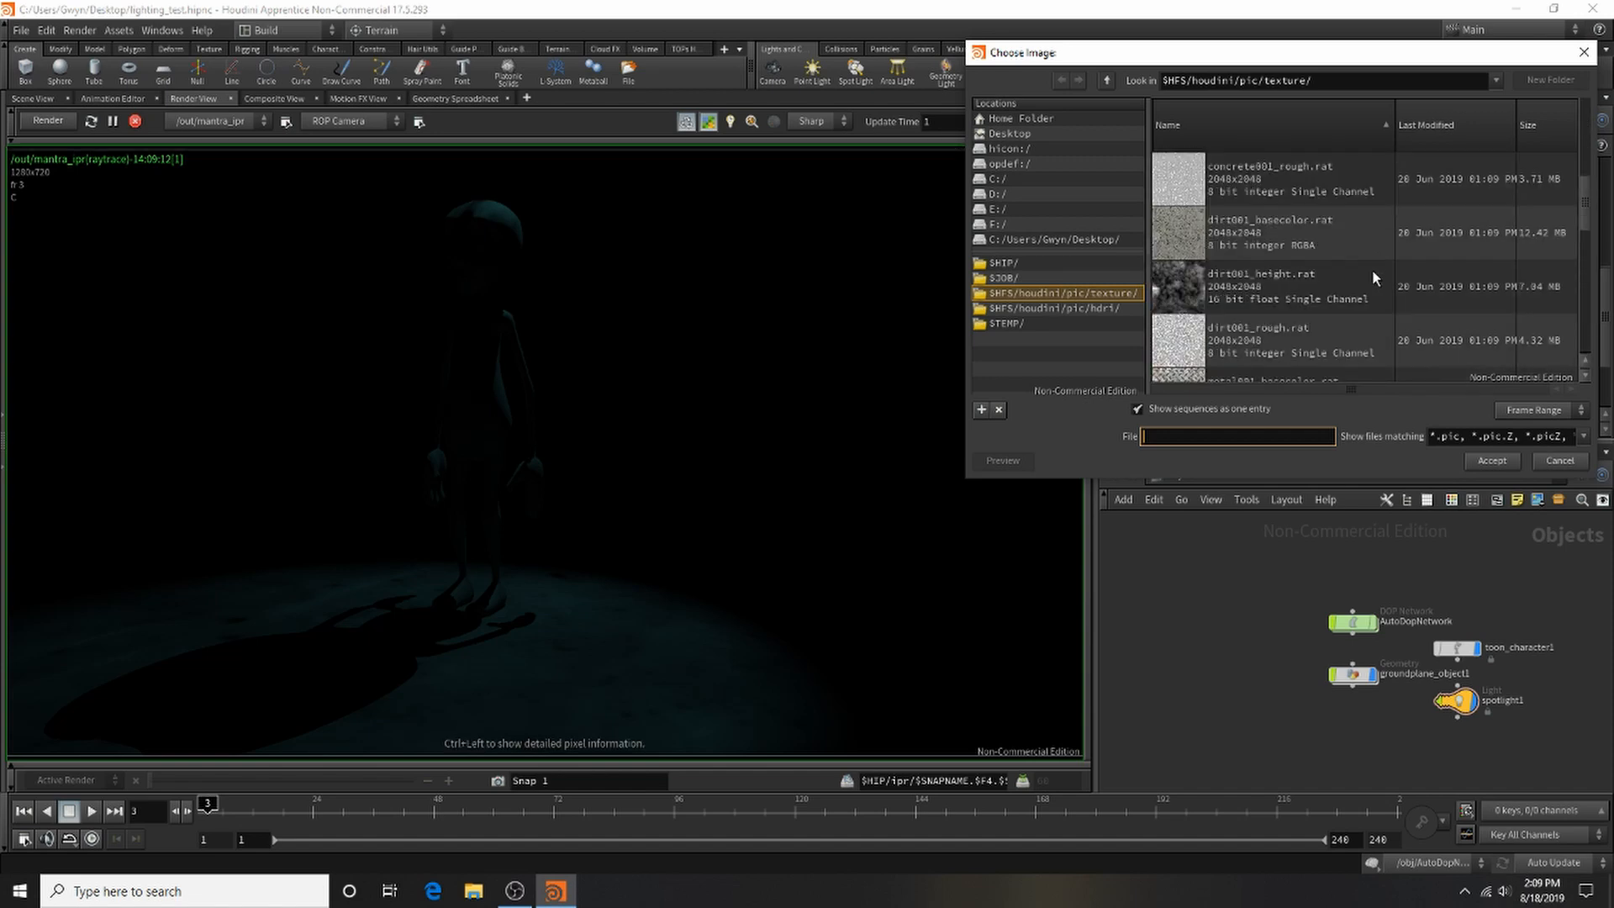
{"action": "scroll", "coordinate": [1374, 269], "scroll_direction": "up", "scroll_amount": 6}
{"action": "left_click", "coordinate": [1339, 305]}
{"action": "left_click", "coordinate": [1474, 468]}
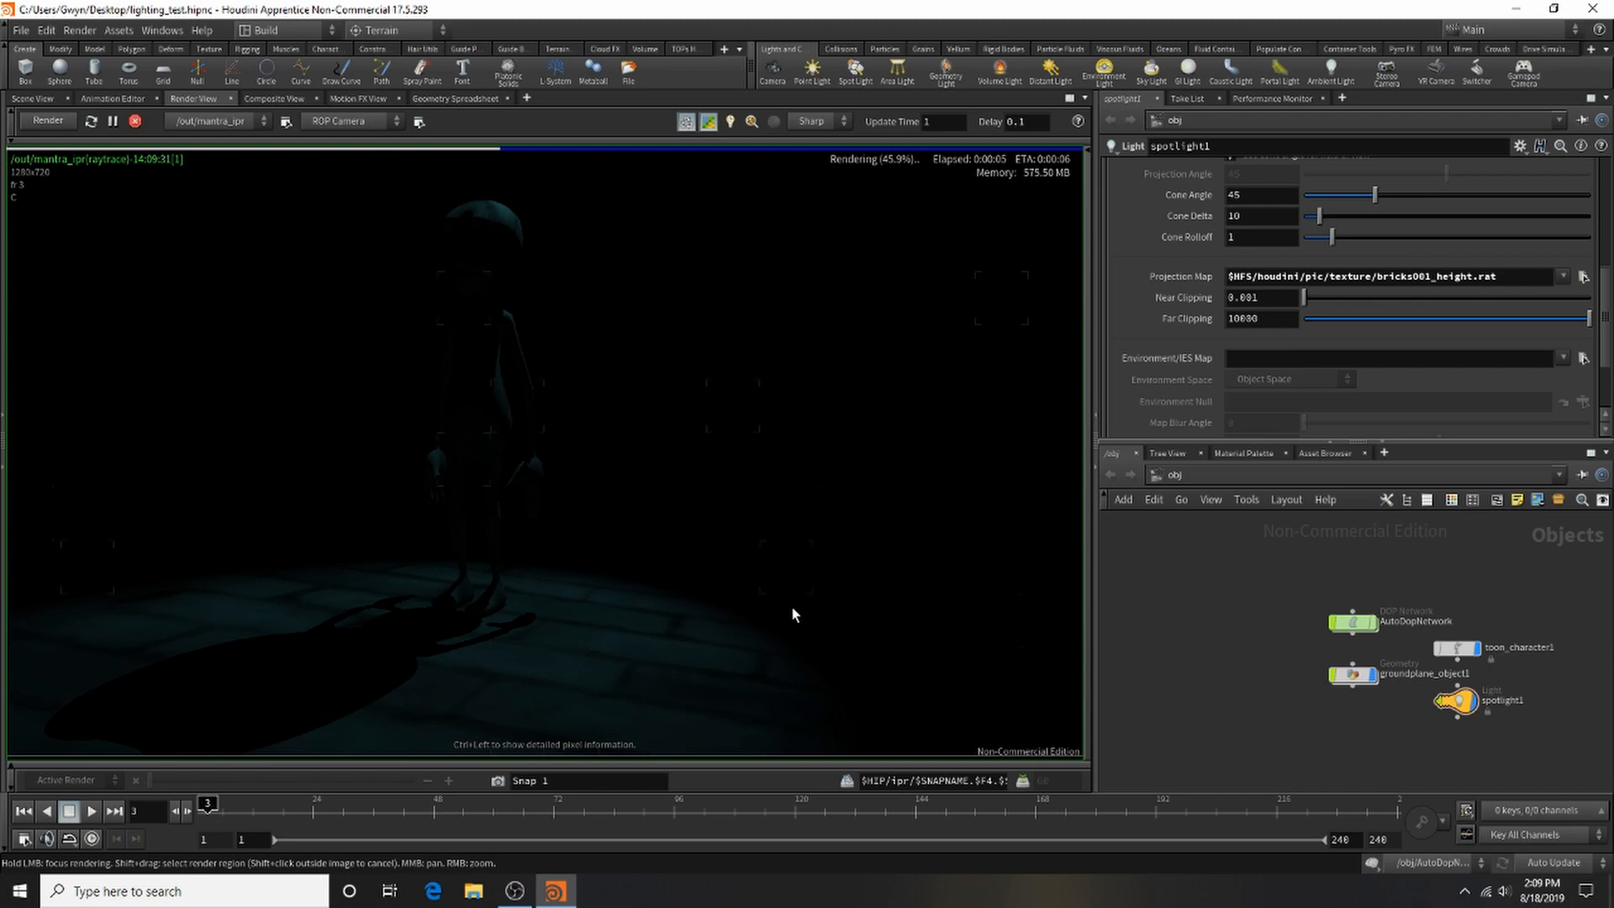
Step: Stop the preview render and add an ambient light in the scene view, level with the character's head
{"action": "left_click", "coordinate": [134, 123]}
{"action": "left_click", "coordinate": [33, 98]}
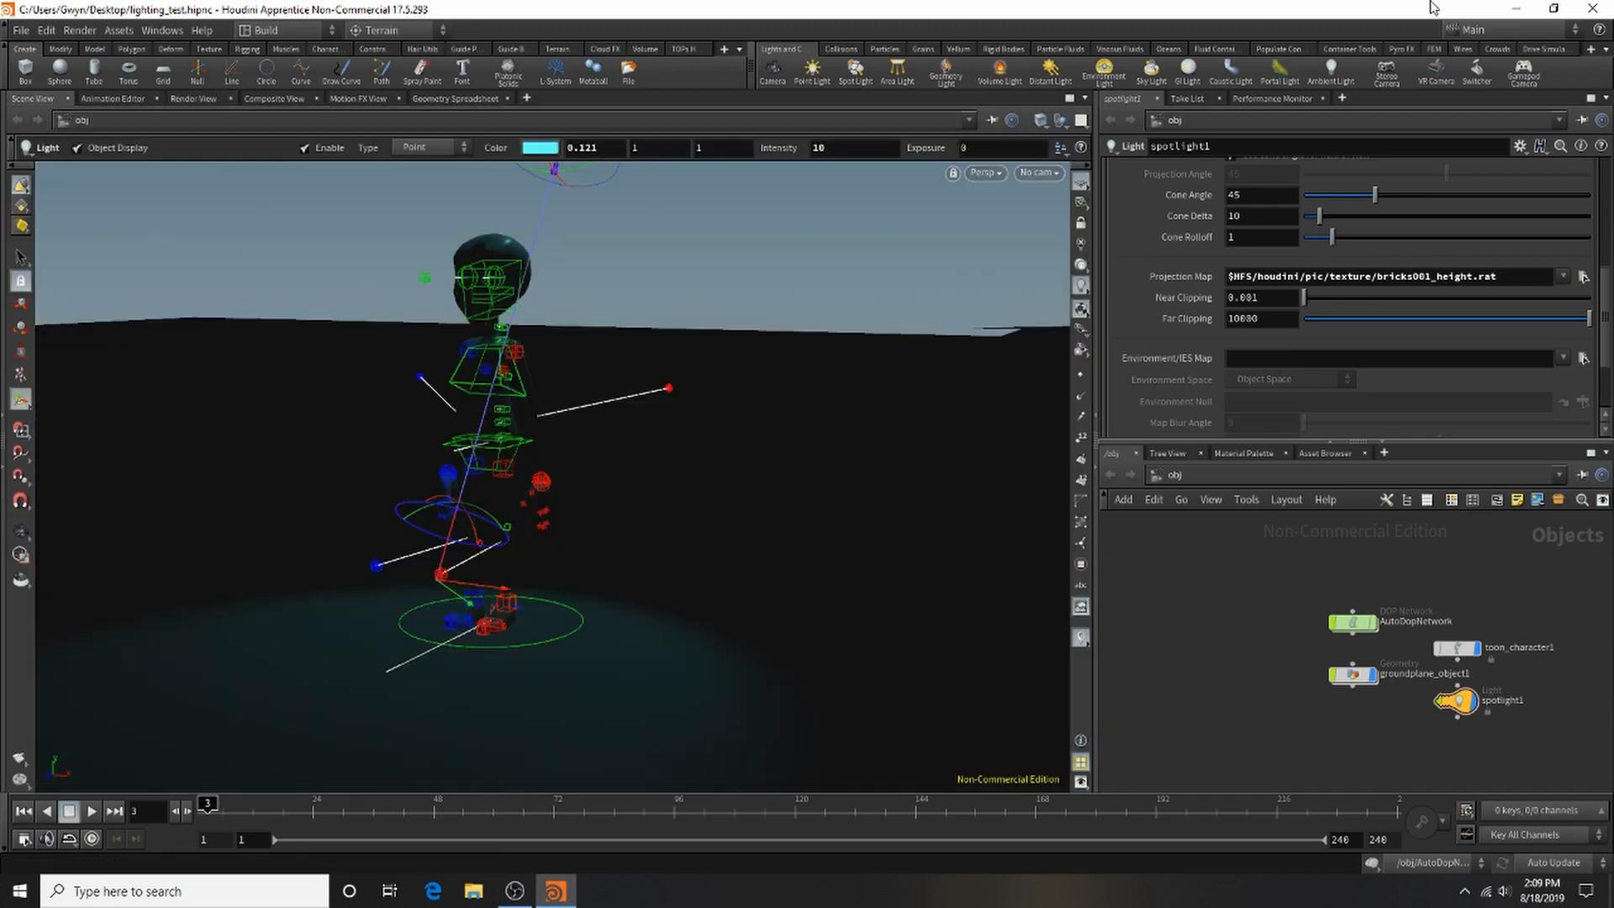
{"action": "left_click", "coordinate": [1326, 74]}
{"action": "left_click", "coordinate": [852, 267]}
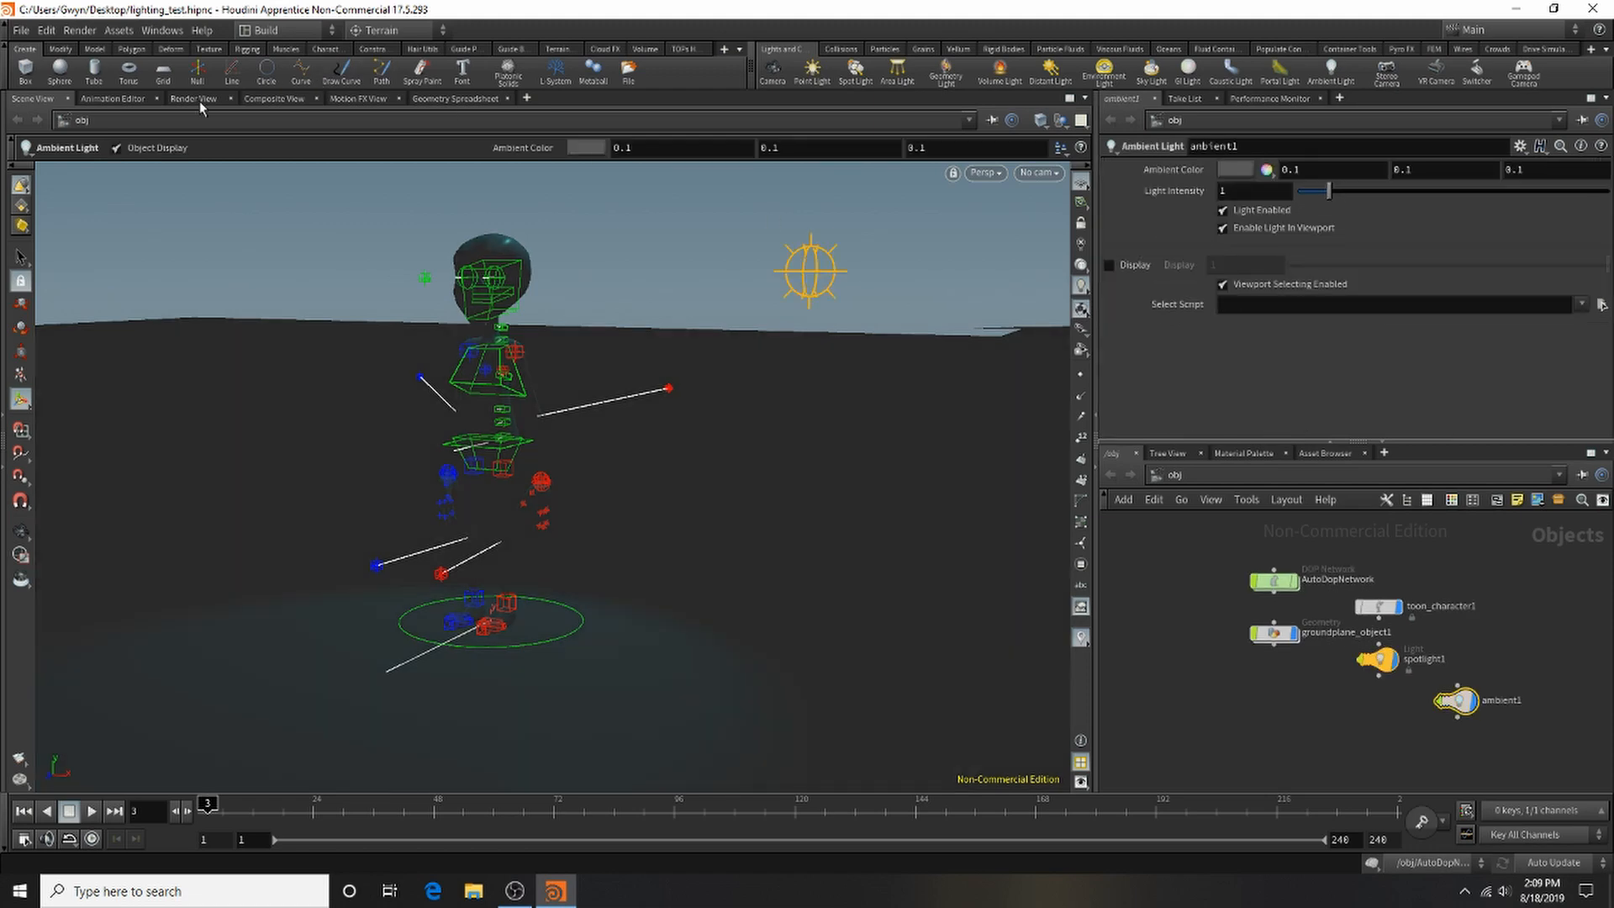
Step: Restart the preview render with the ambient light and lay out the network nodes automatically
{"action": "left_click", "coordinate": [175, 102]}
{"action": "left_click", "coordinate": [39, 102]}
{"action": "left_click", "coordinate": [194, 98]}
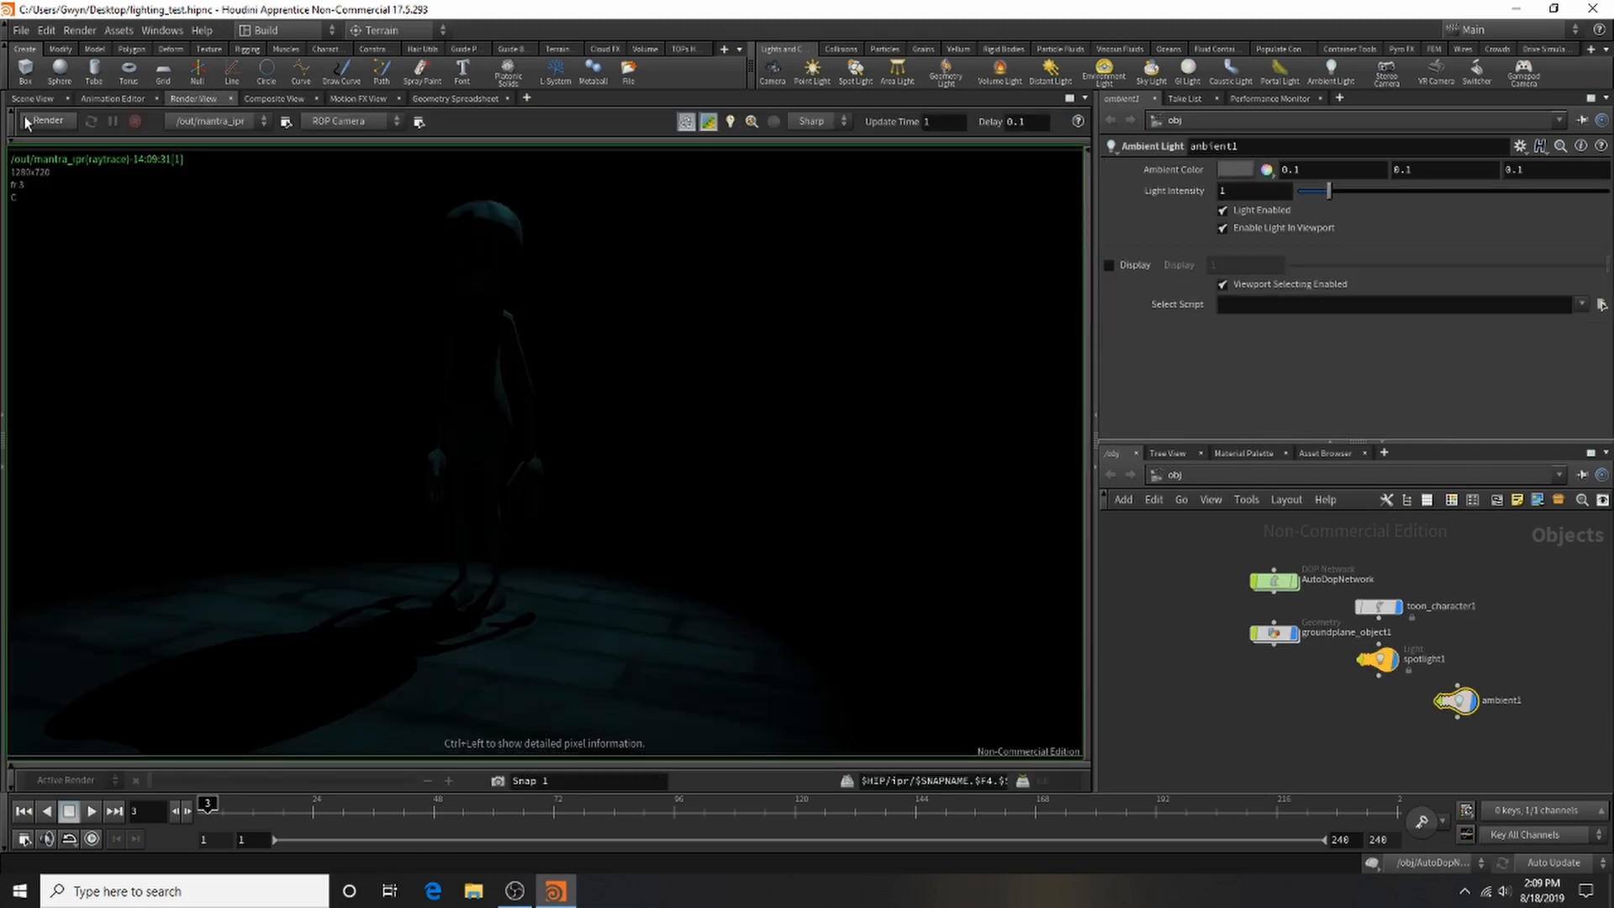
{"action": "left_click", "coordinate": [25, 122]}
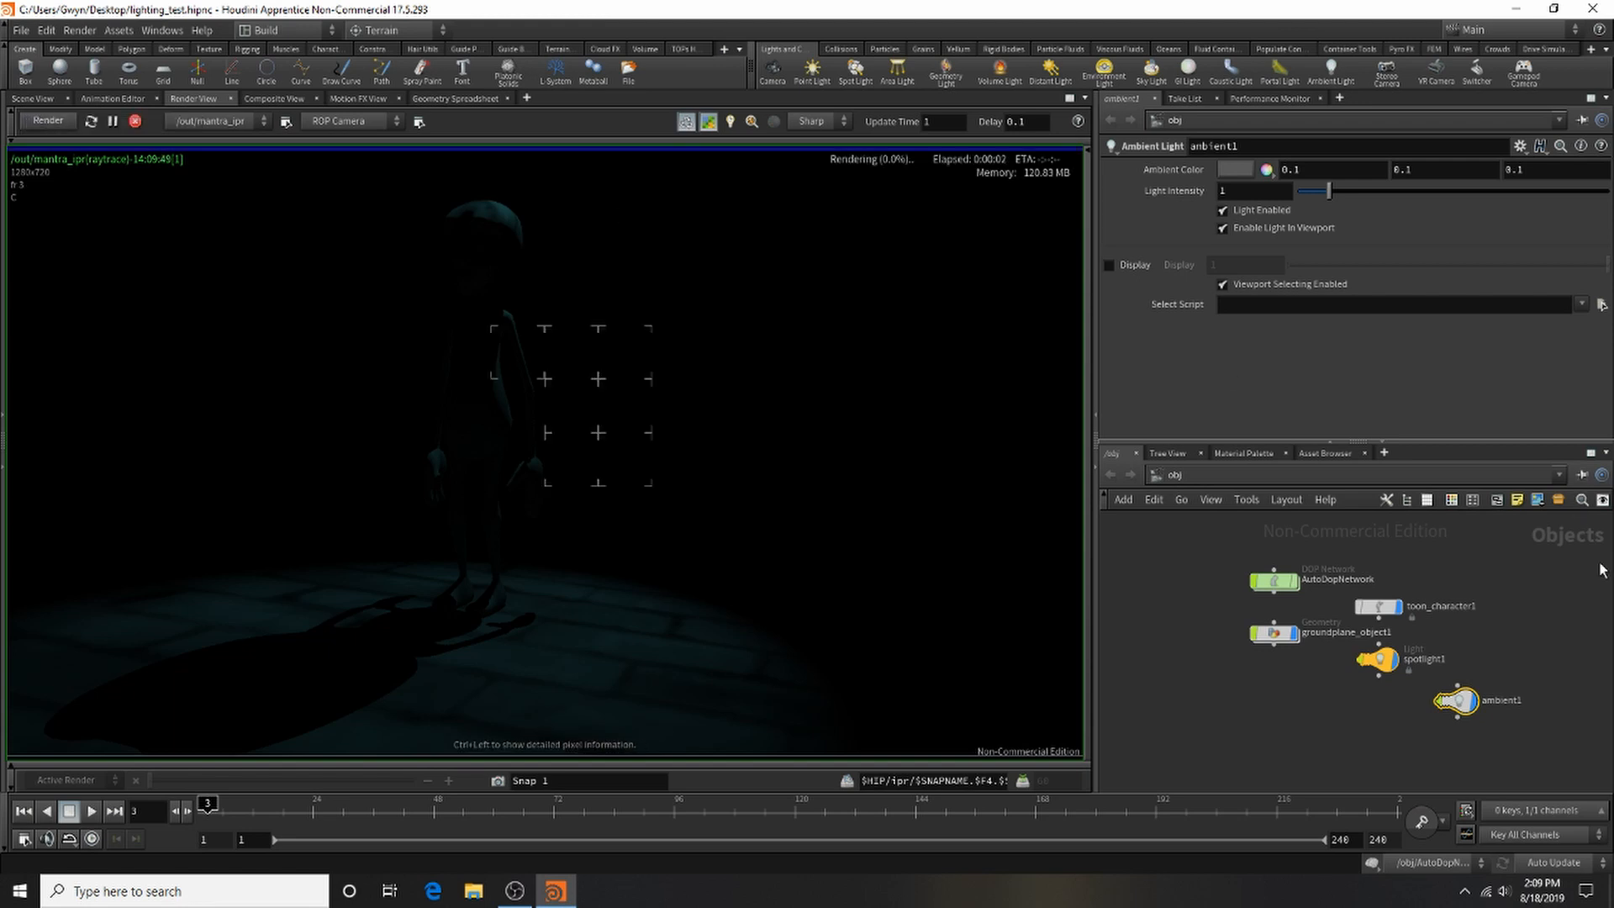
{"action": "key", "text": "l"}
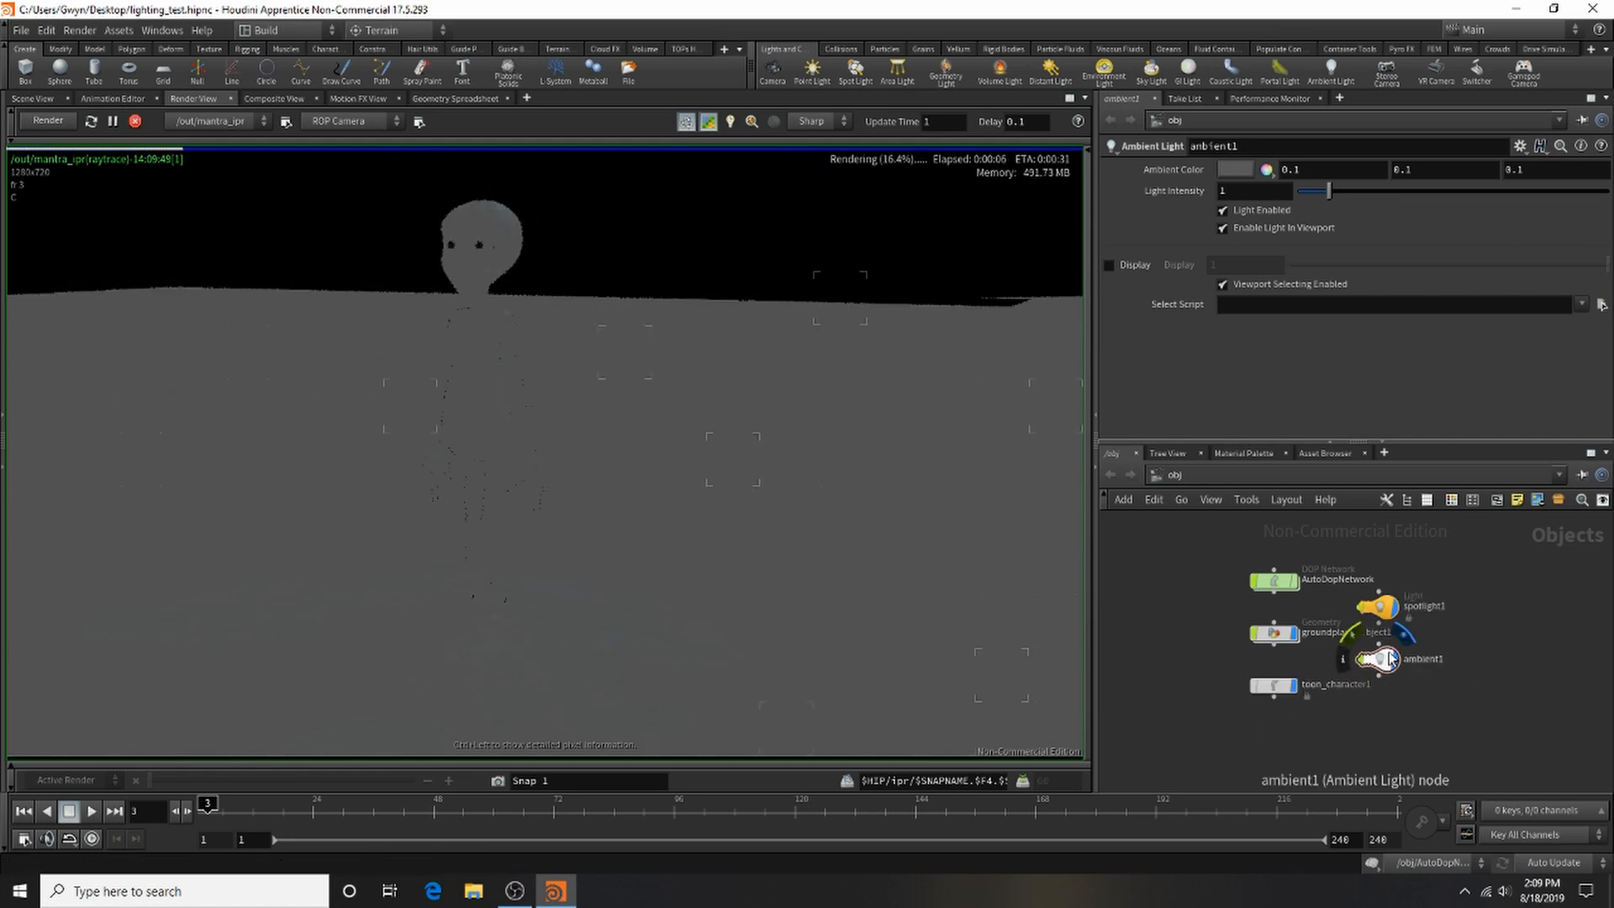
Step: Lower ambient1's light intensity to 0.3 and set its colour to a dark bluish grey of 0.0592187, 0.069, 0.069
{"action": "mouse_move", "coordinate": [1328, 188]}
{"action": "left_mouse_down"}
{"action": "mouse_move", "coordinate": [1299, 190]}
{"action": "mouse_move", "coordinate": [1309, 201]}
{"action": "left_mouse_up"}
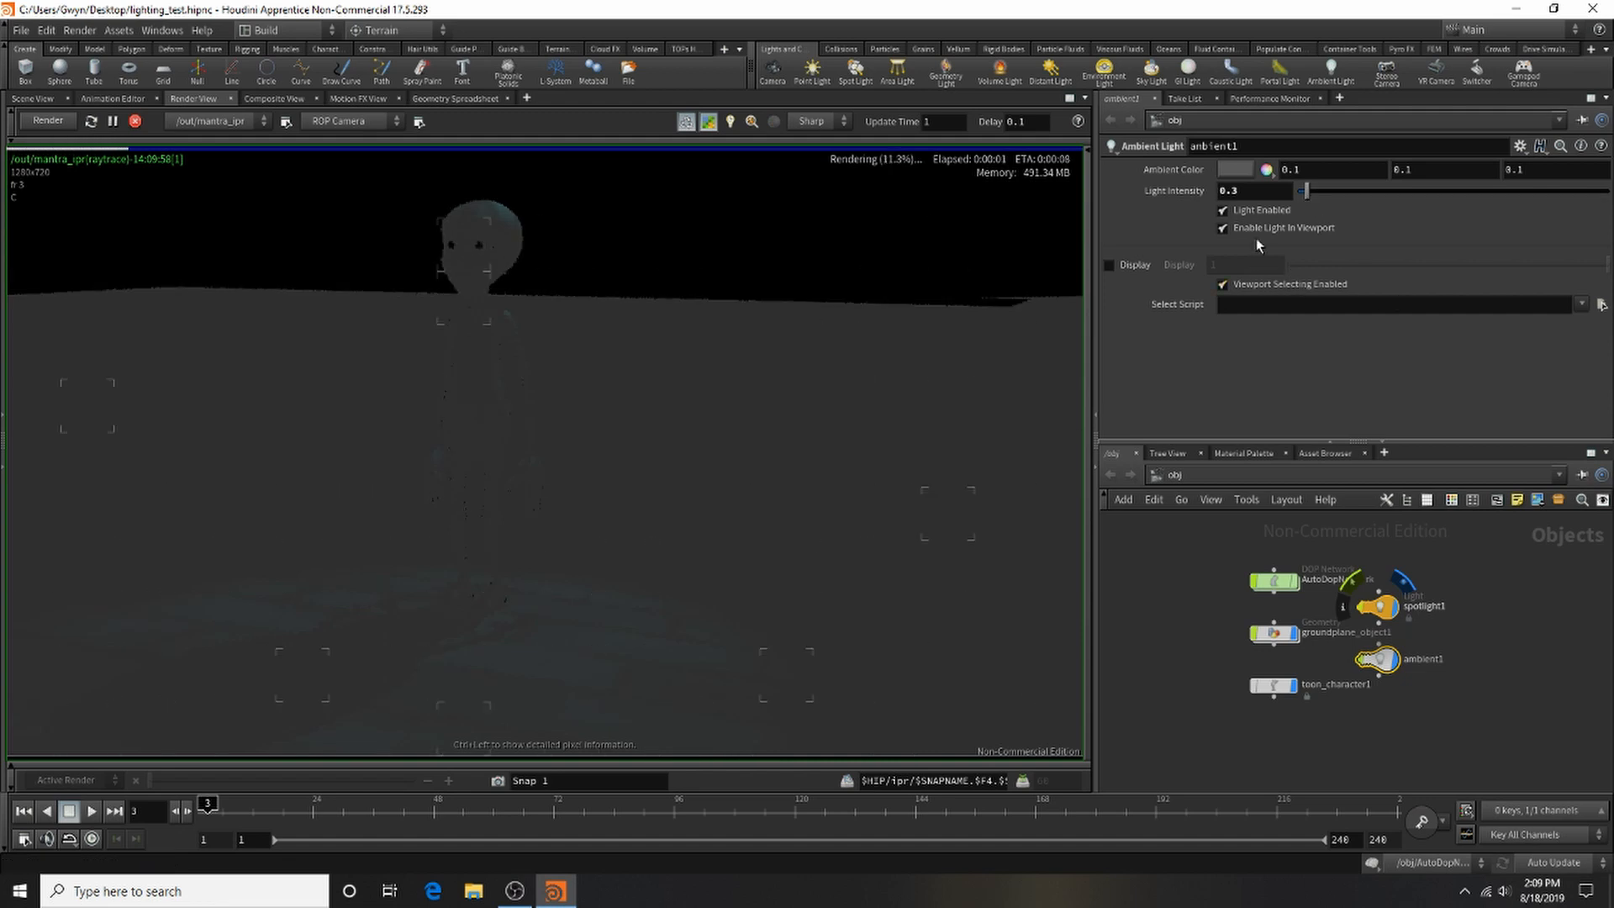
{"action": "left_click", "coordinate": [1235, 168]}
{"action": "left_click_drag", "start_coordinate": [1271, 259], "coordinate": [1249, 266]}
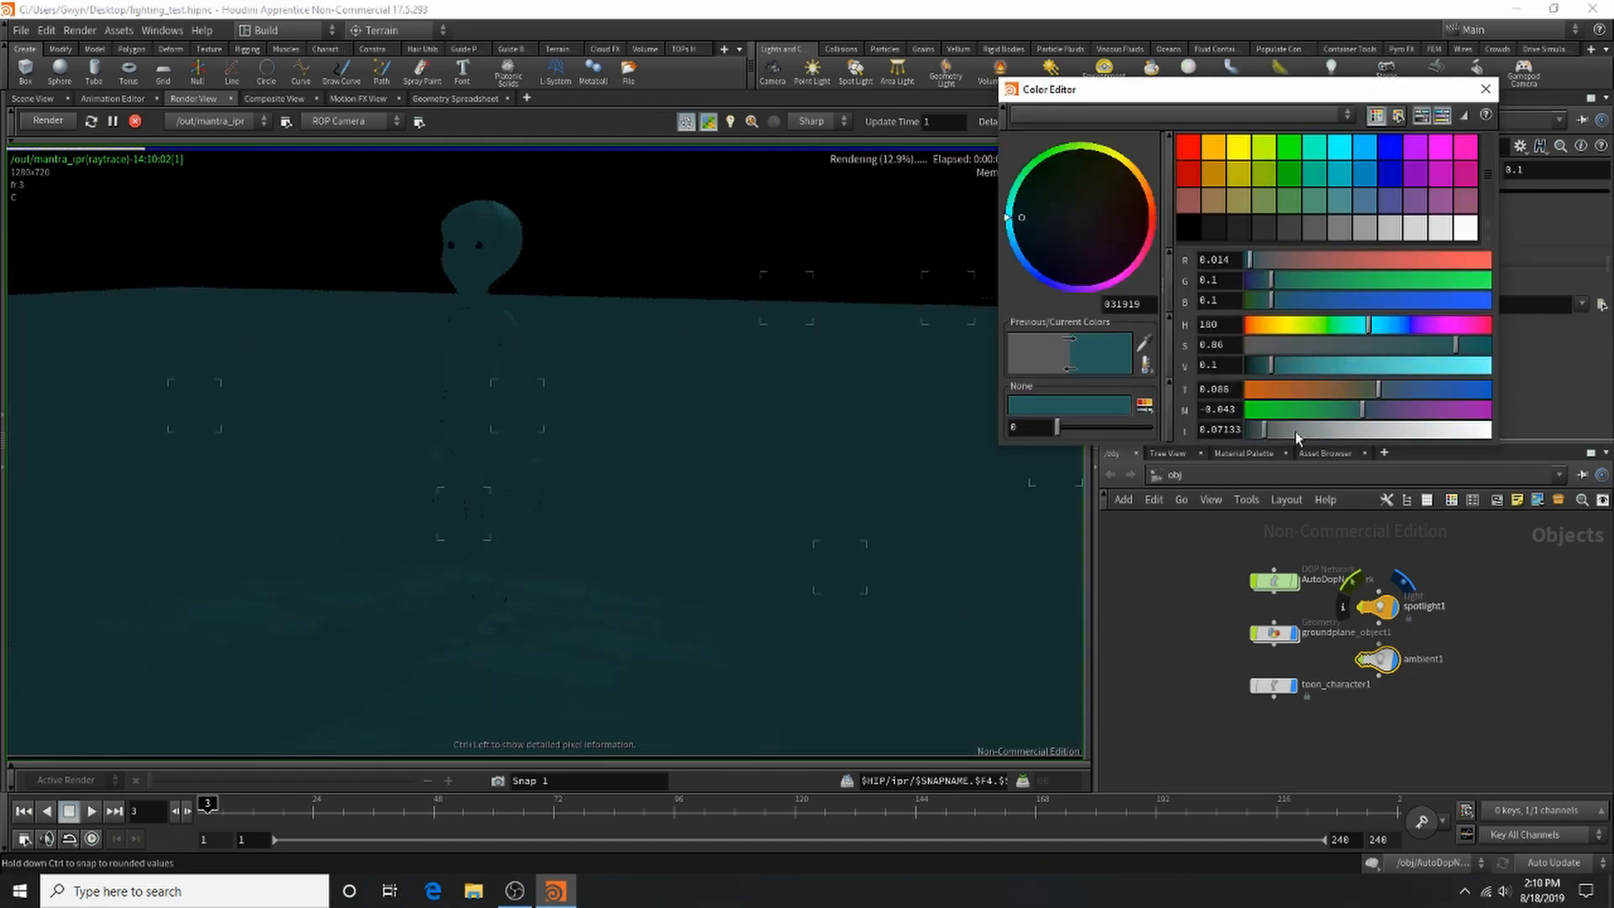
{"action": "left_click_drag", "start_coordinate": [1294, 431], "coordinate": [1378, 427]}
{"action": "left_click_drag", "start_coordinate": [1318, 365], "coordinate": [1263, 366]}
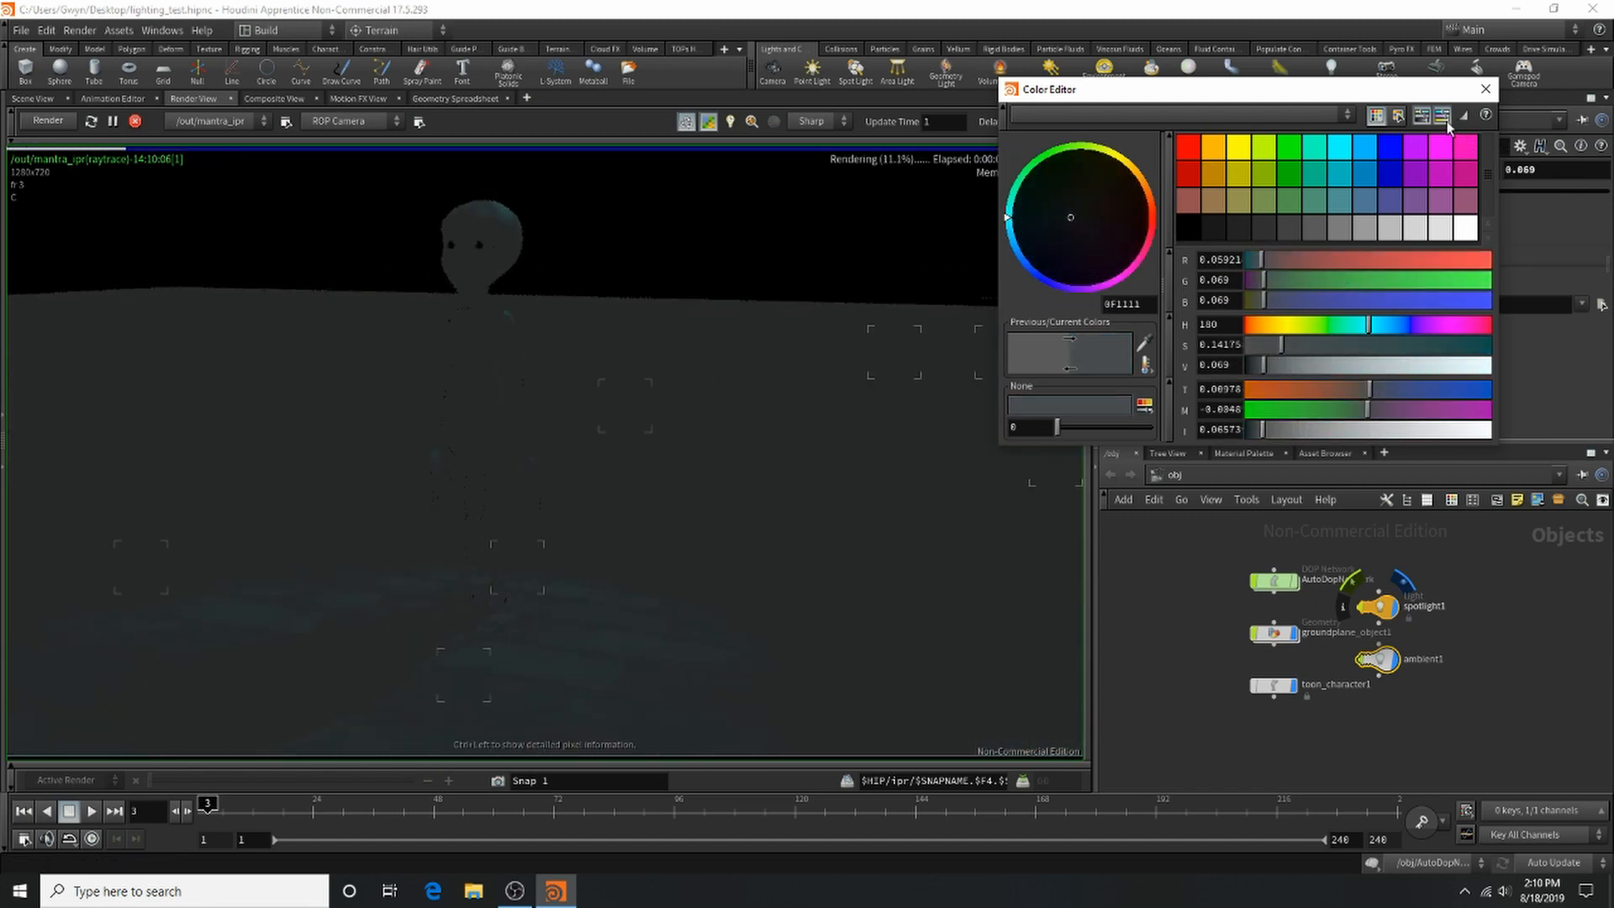
{"action": "left_click", "coordinate": [1485, 88]}
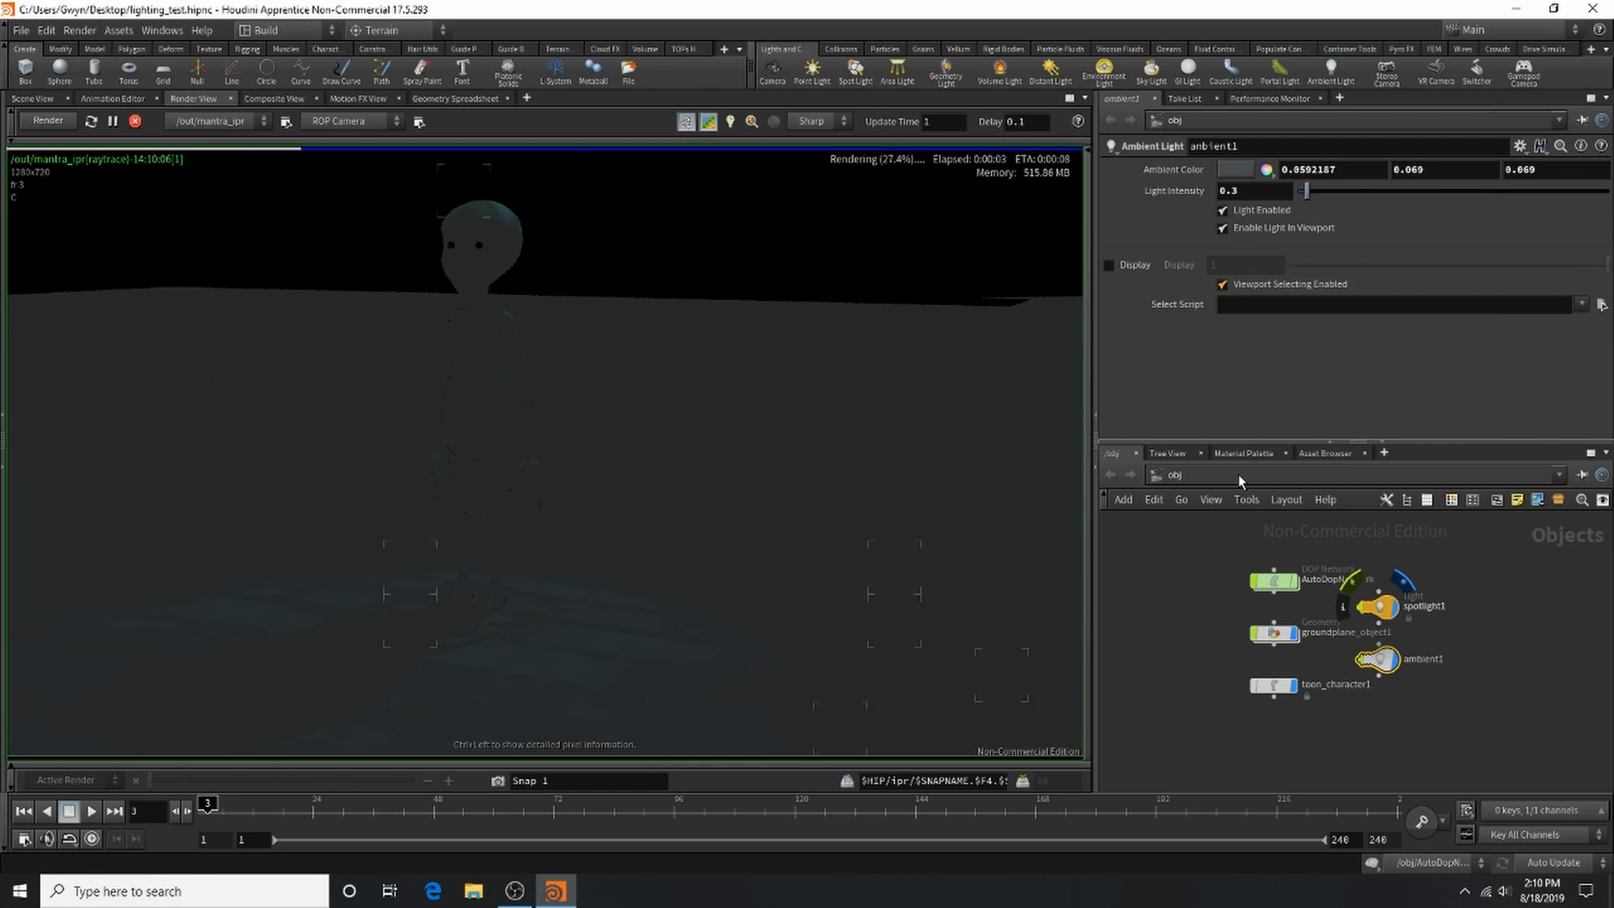
Step: Stop the preview render and delete all four existing materials: glow, the two principled shaders and redvelvet
{"action": "left_click", "coordinate": [135, 121]}
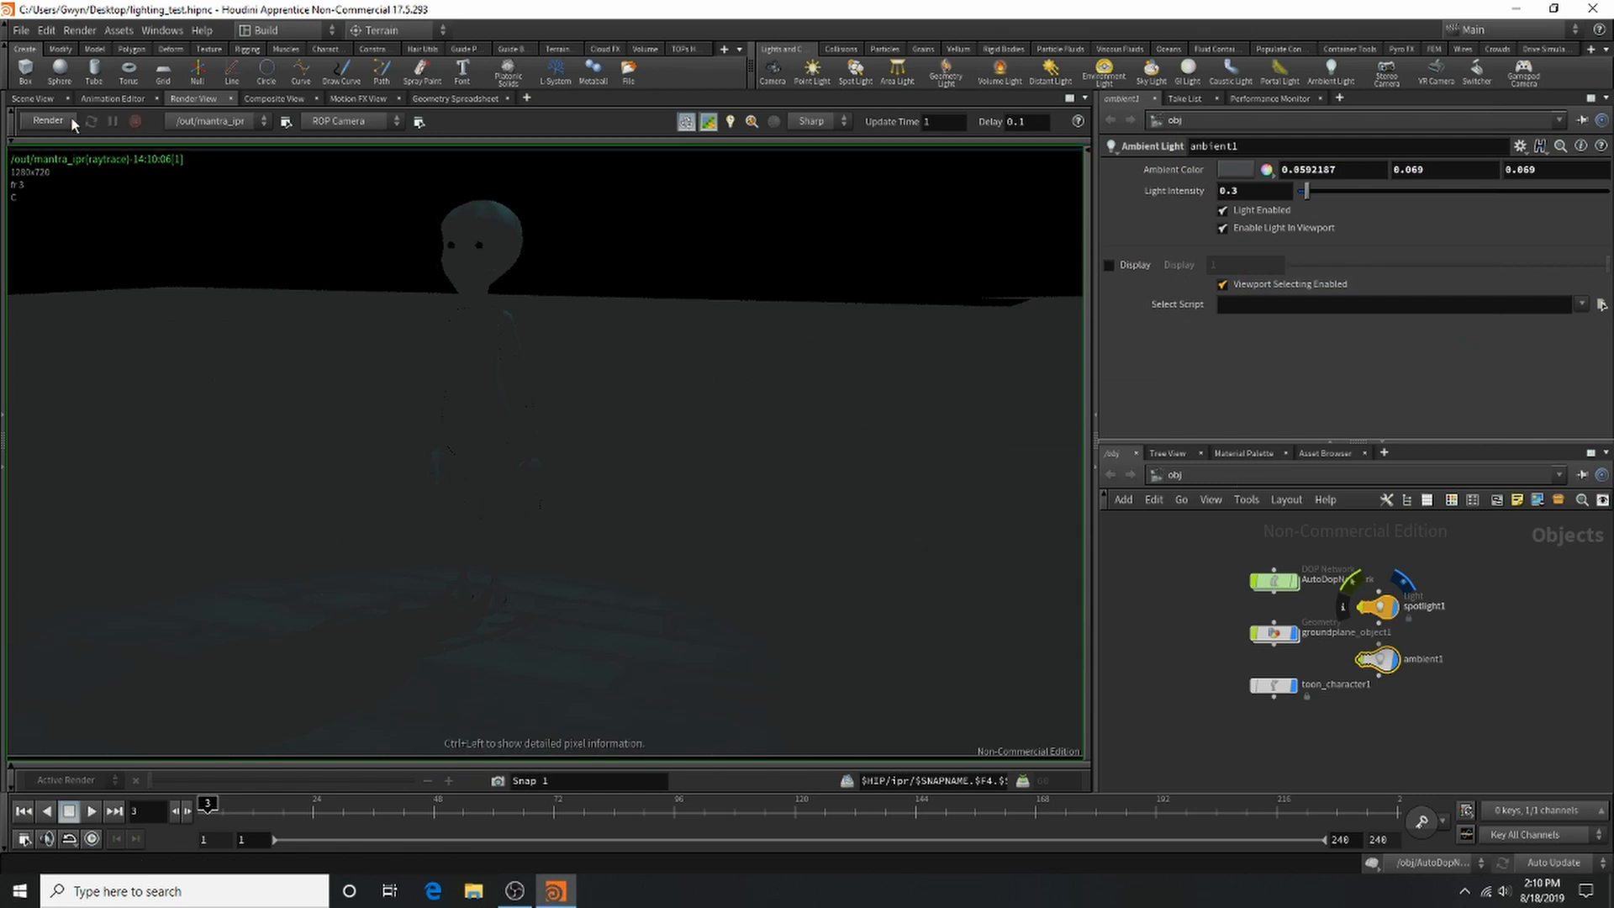
{"action": "left_click", "coordinate": [32, 98]}
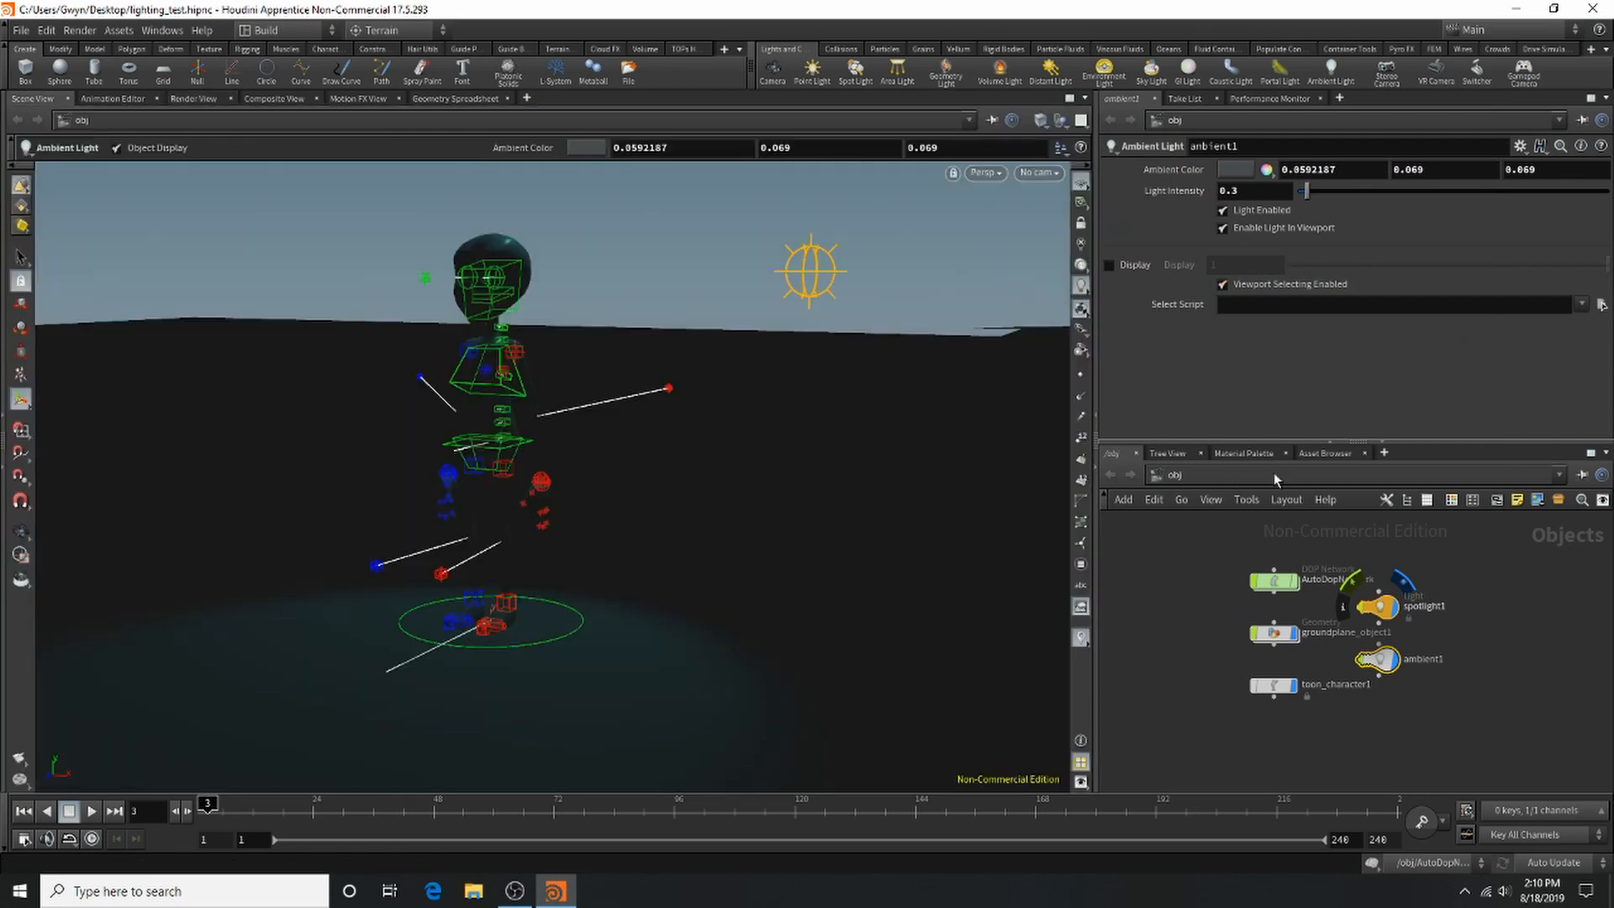
{"action": "left_click", "coordinate": [1244, 453]}
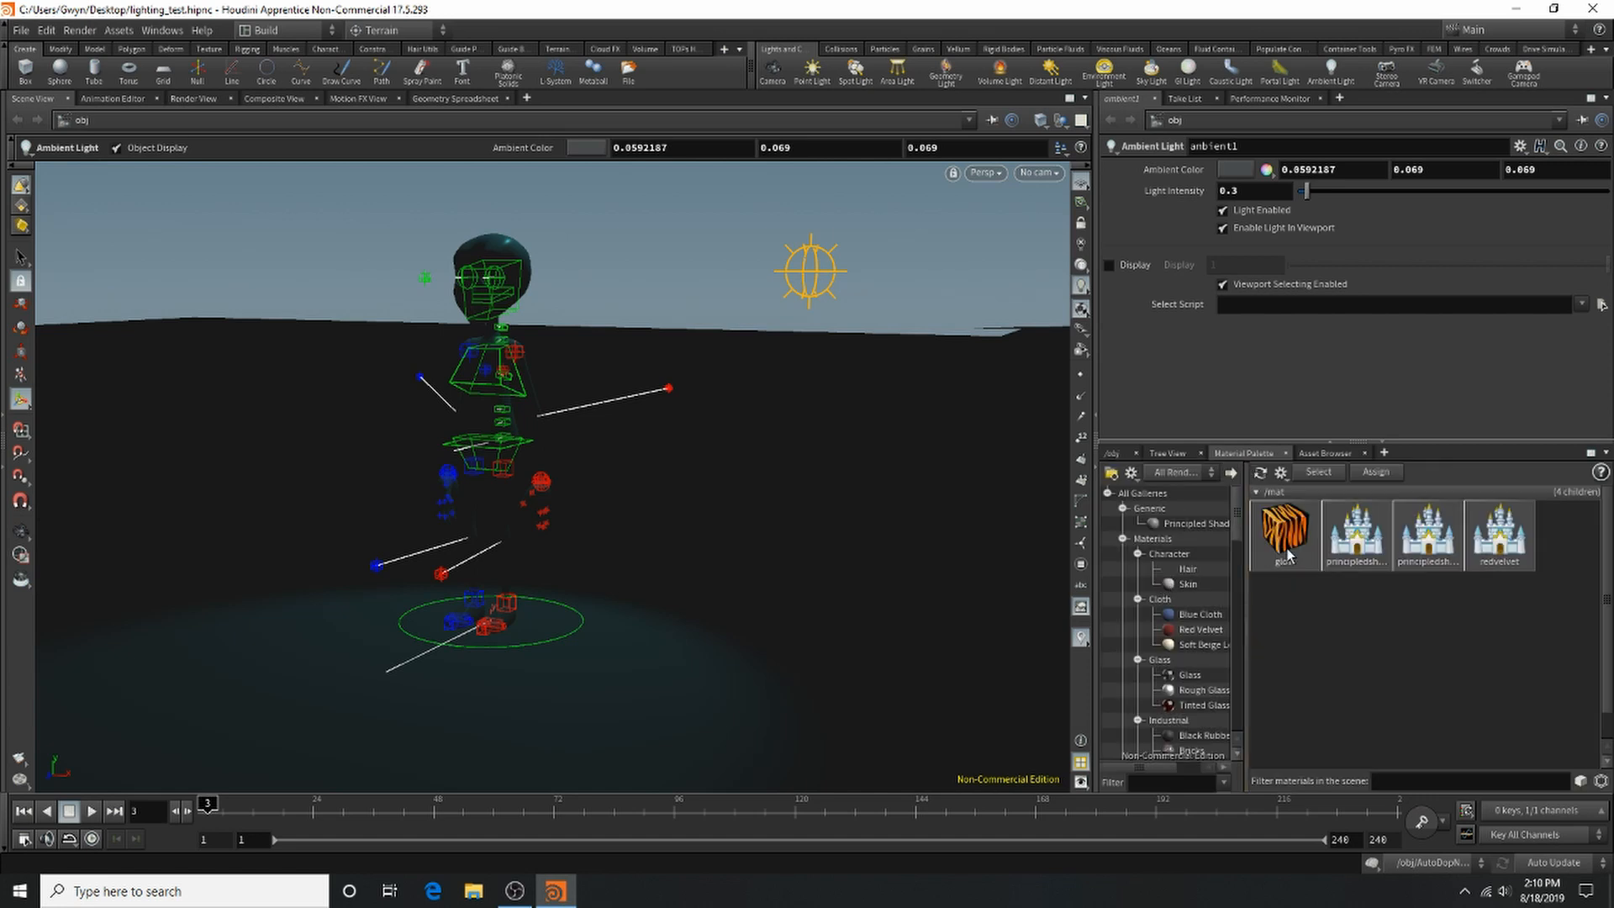
{"action": "left_click", "coordinate": [1385, 549]}
{"action": "left_click", "coordinate": [1438, 545]}
{"action": "left_click", "coordinate": [1534, 533]}
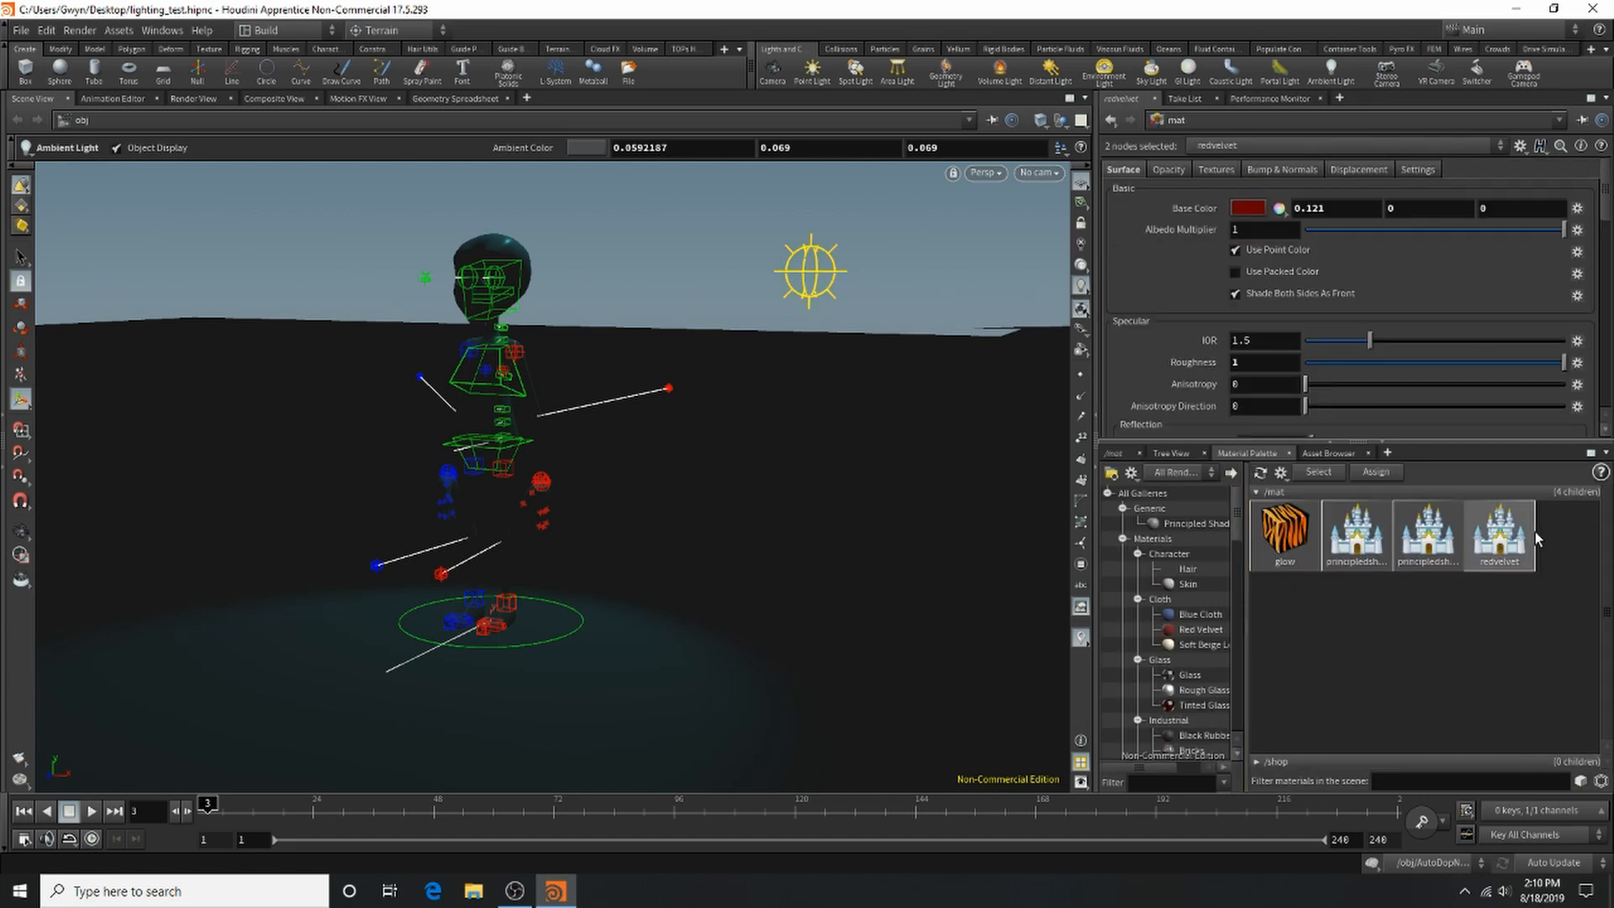
{"action": "key", "text": "Delete"}
{"action": "left_click", "coordinate": [1436, 542]}
{"action": "key", "text": "Delete"}
{"action": "left_click", "coordinate": [1371, 536]}
{"action": "key", "text": "Delete"}
{"action": "left_click", "coordinate": [1297, 522]}
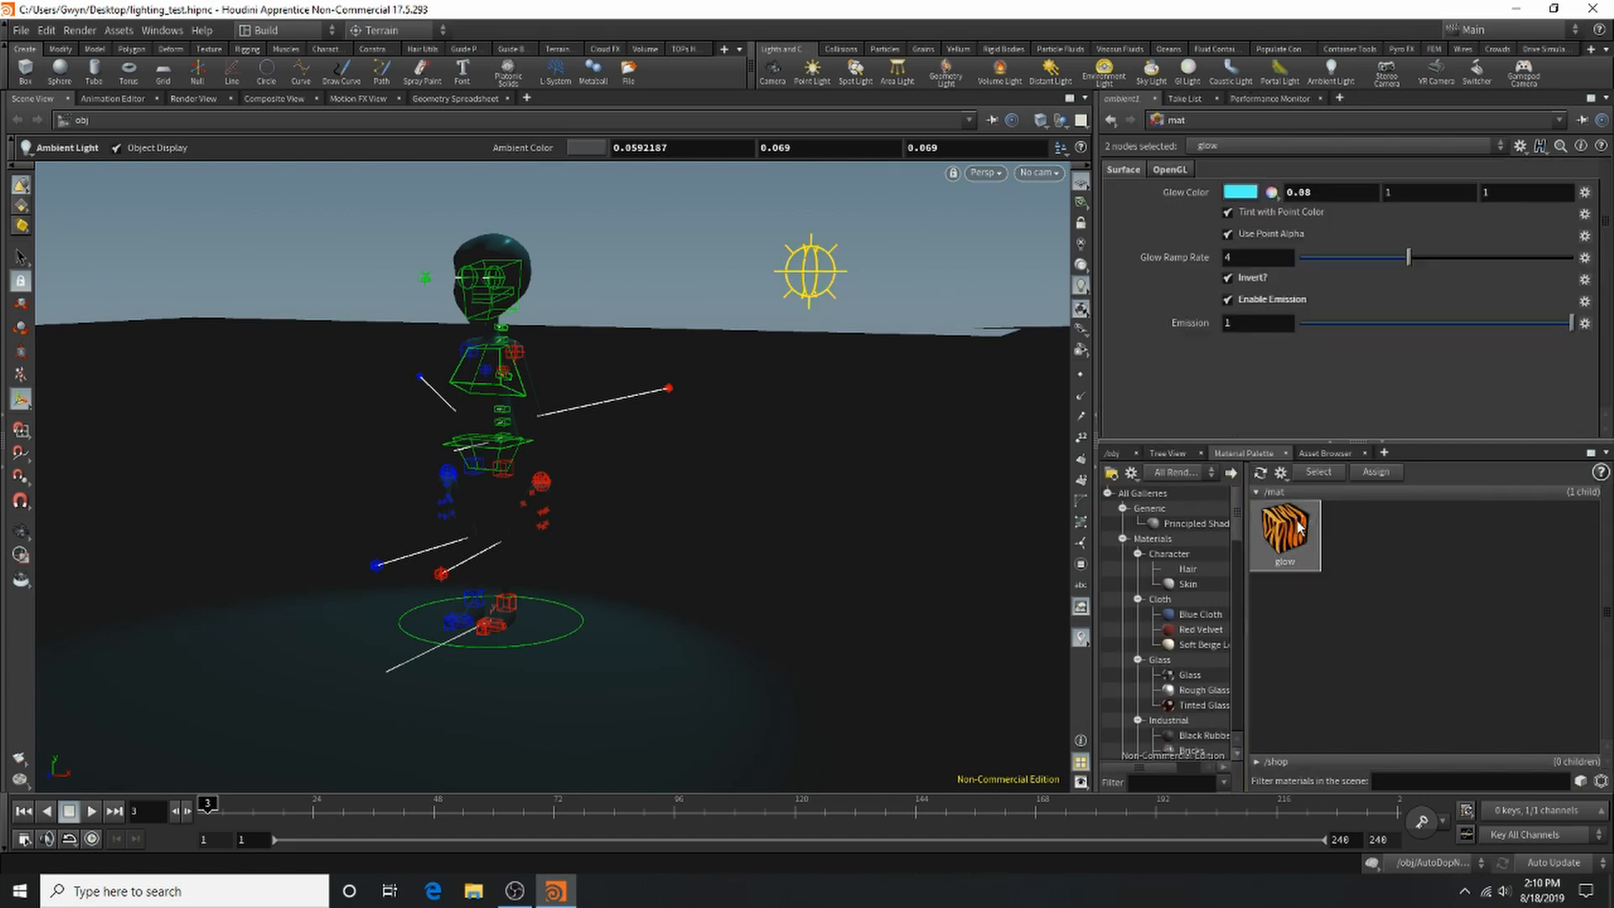
{"action": "key", "text": "Delete"}
Step: Add two Principled Shader materials to the scene and assign /mat/principledshader1 to groundplane_object1
{"action": "left_click_drag", "start_coordinate": [1193, 523], "coordinate": [1420, 551]}
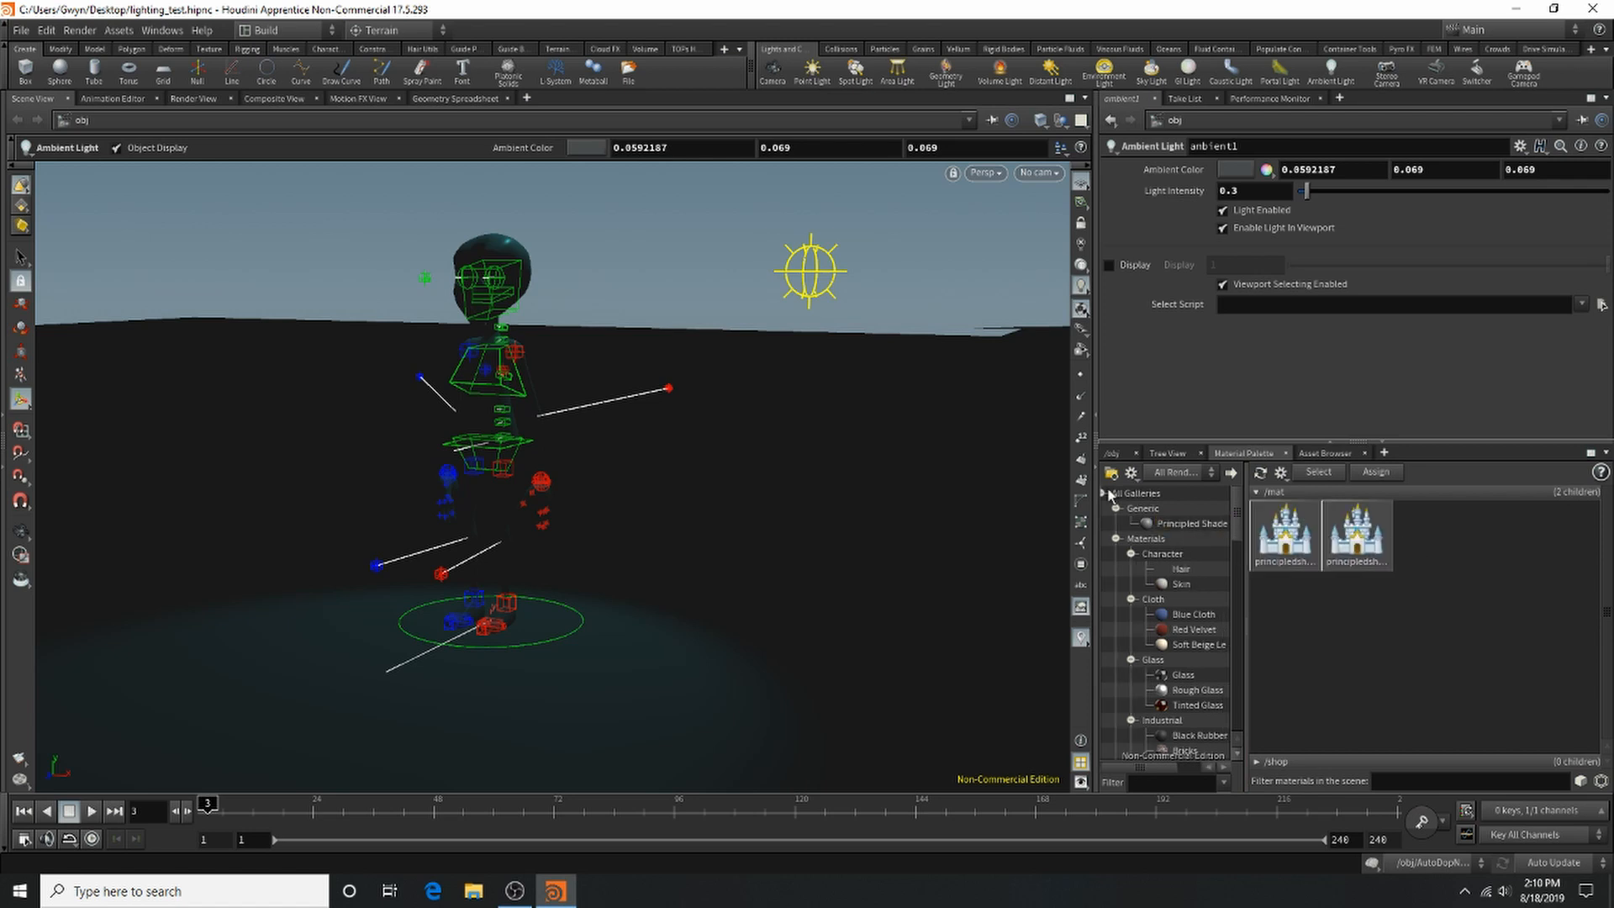
{"action": "left_click", "coordinate": [1111, 453]}
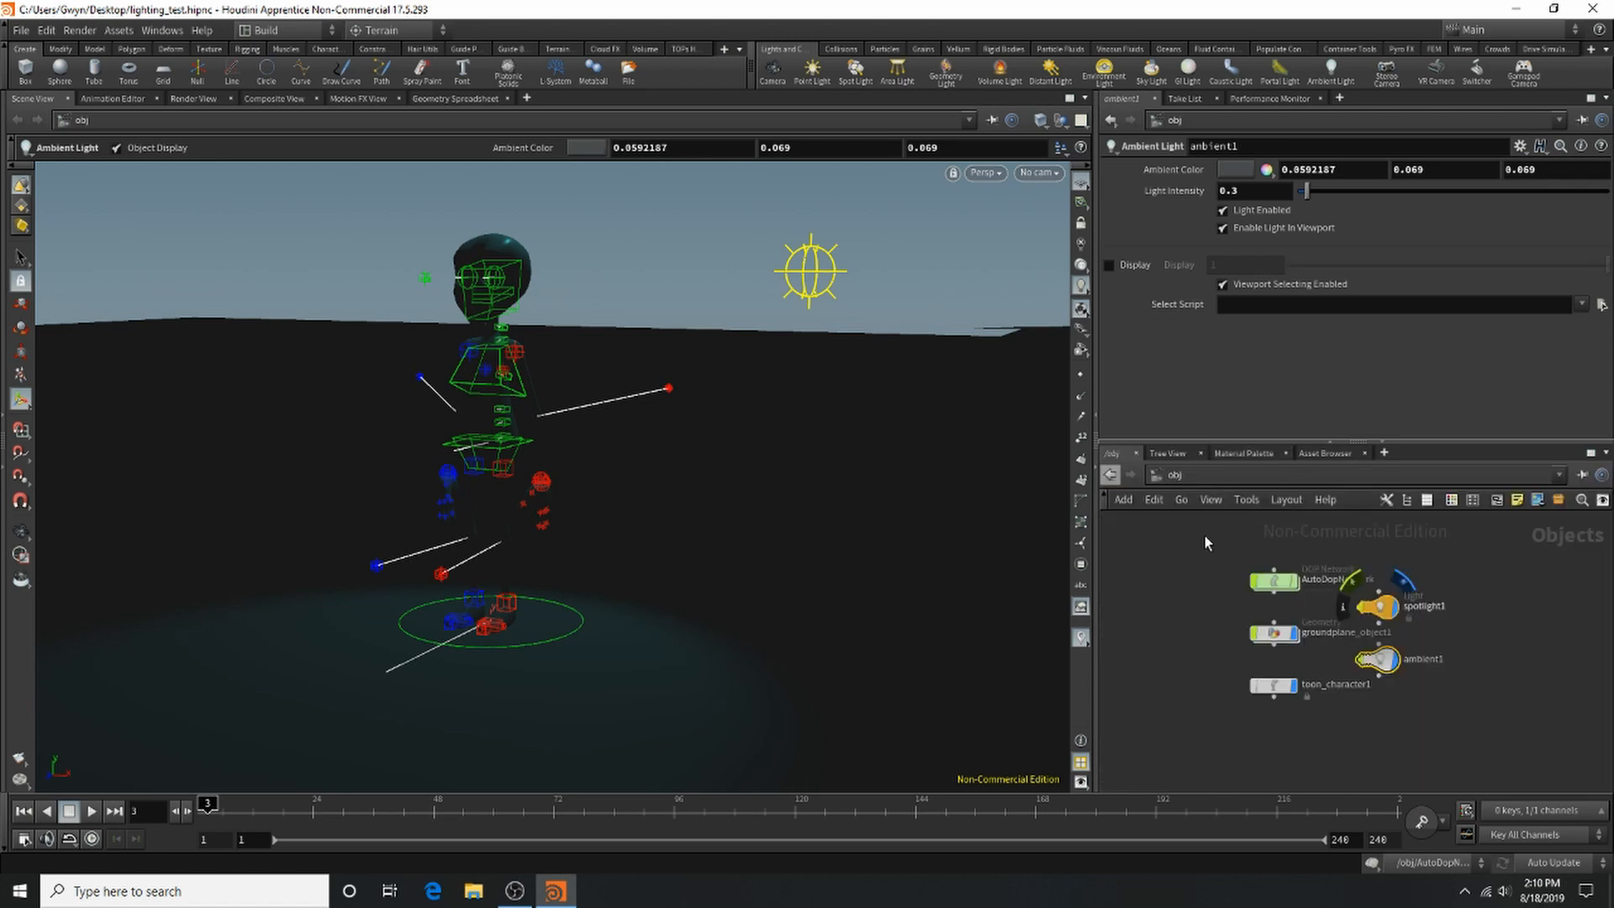
{"action": "left_click", "coordinate": [1273, 632]}
{"action": "left_click", "coordinate": [1180, 169]}
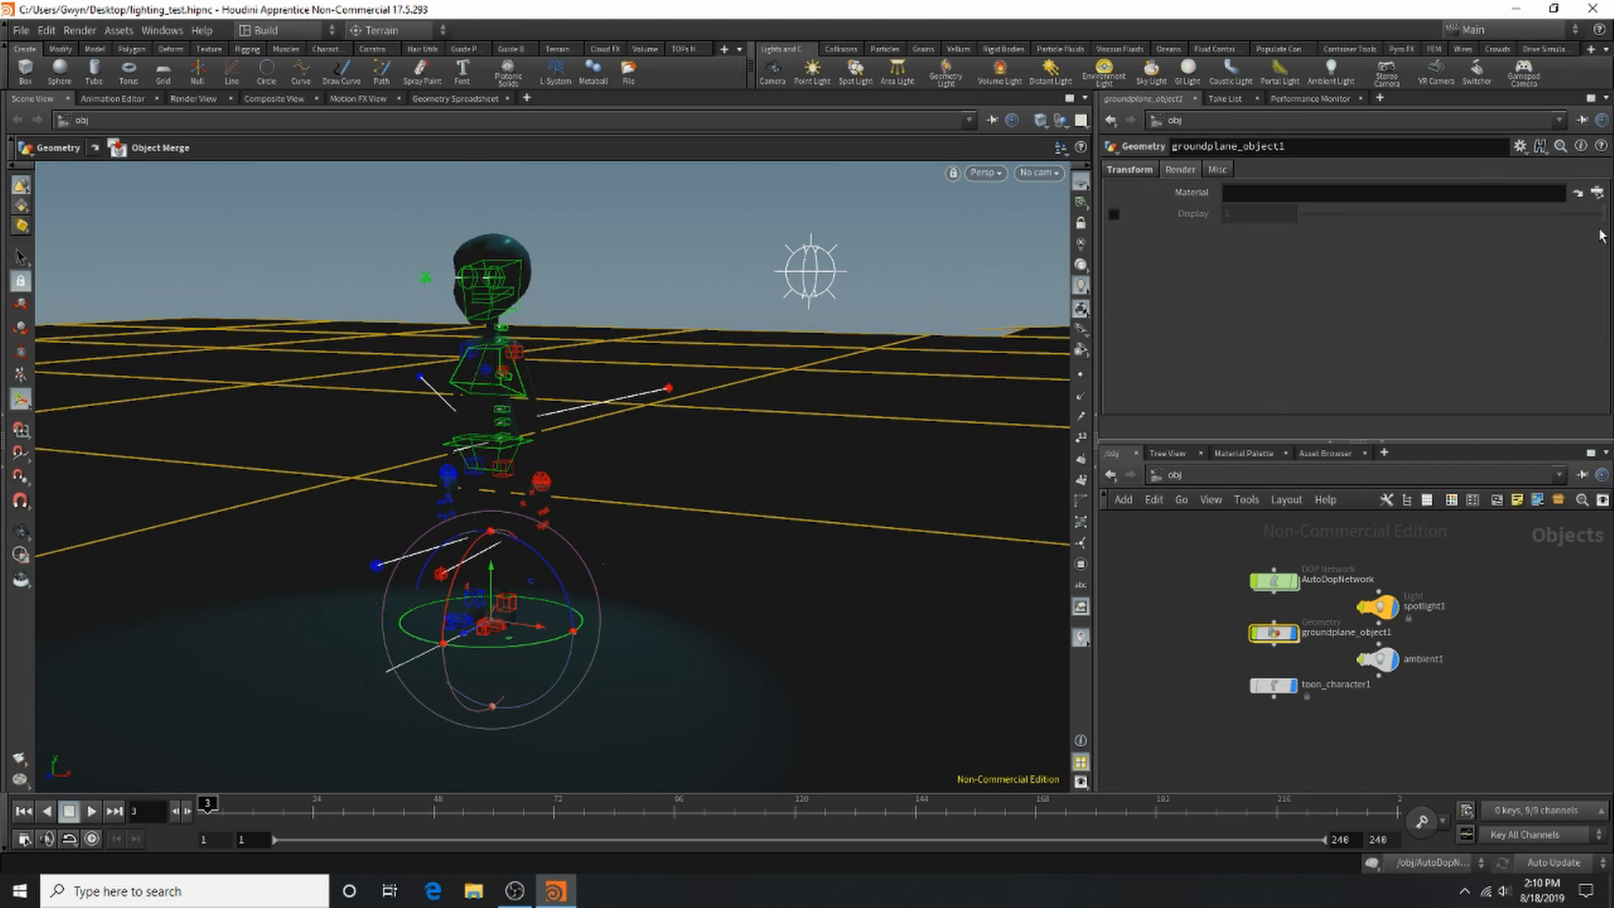
{"action": "left_click", "coordinate": [1594, 194]}
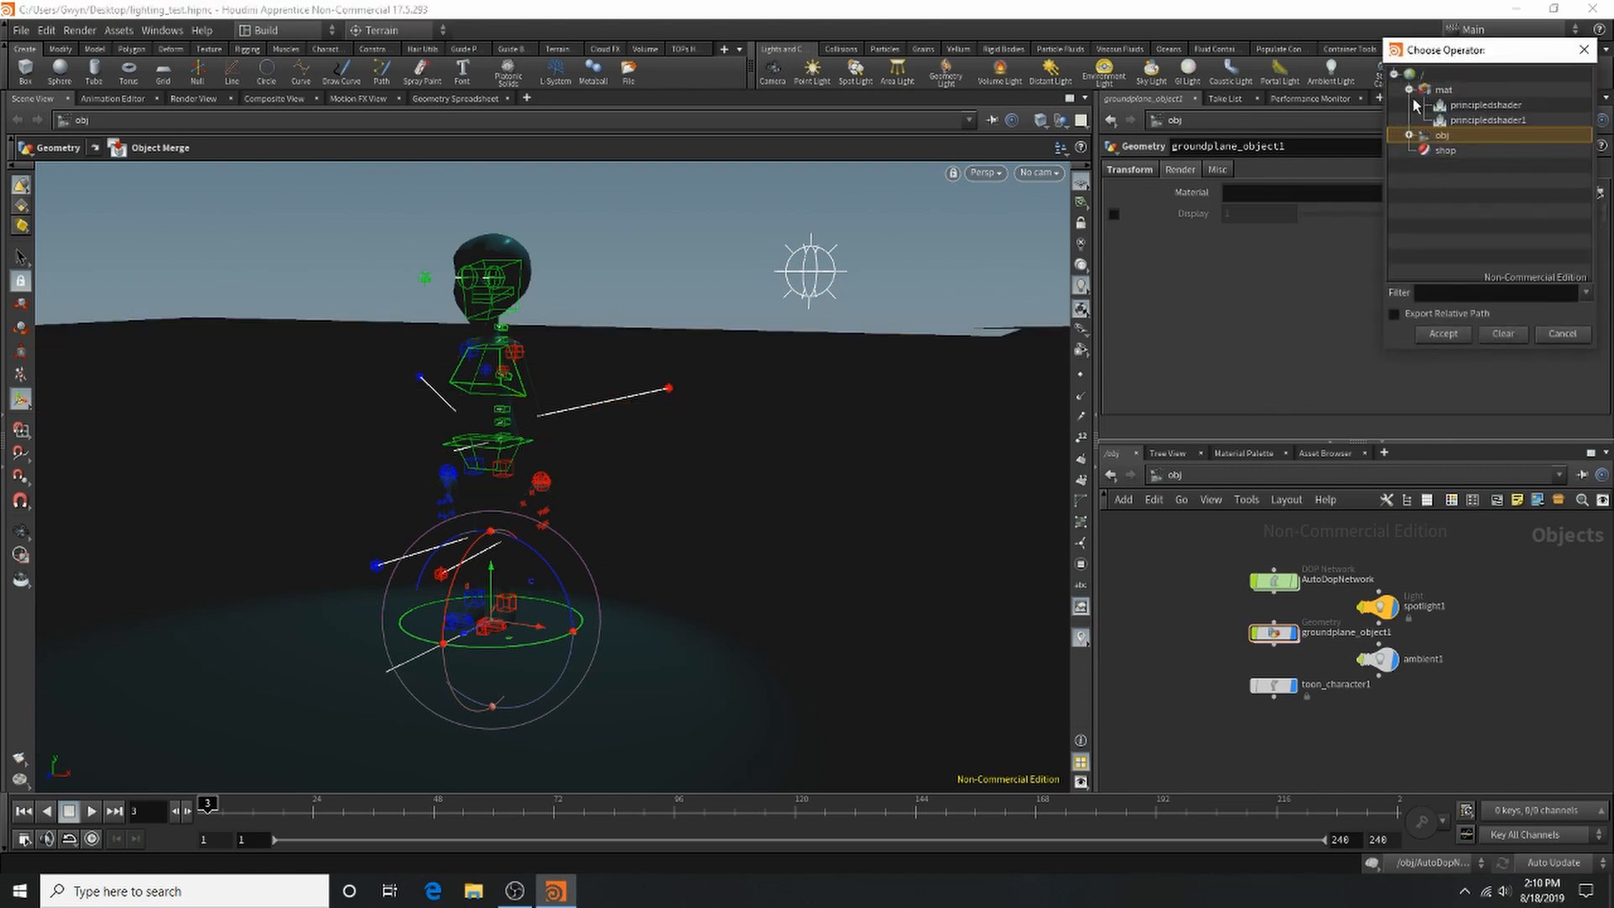
{"action": "left_click", "coordinate": [1443, 334]}
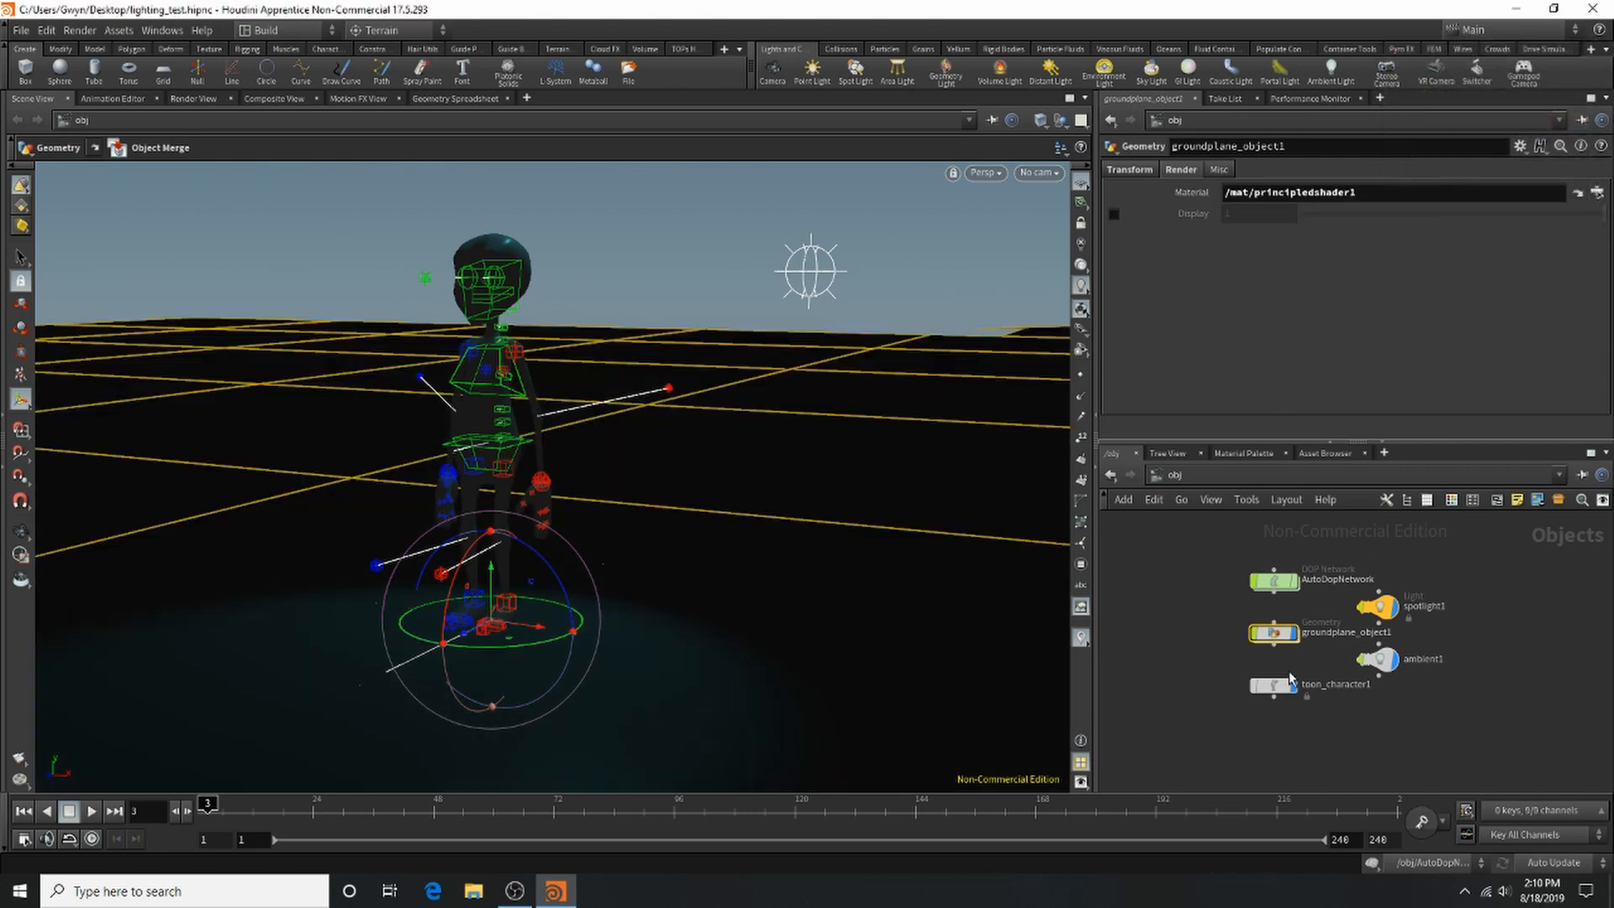
Step: Set toon_character1's skin material to /mat/principledshader and run the preview render
{"action": "left_click", "coordinate": [1274, 685]}
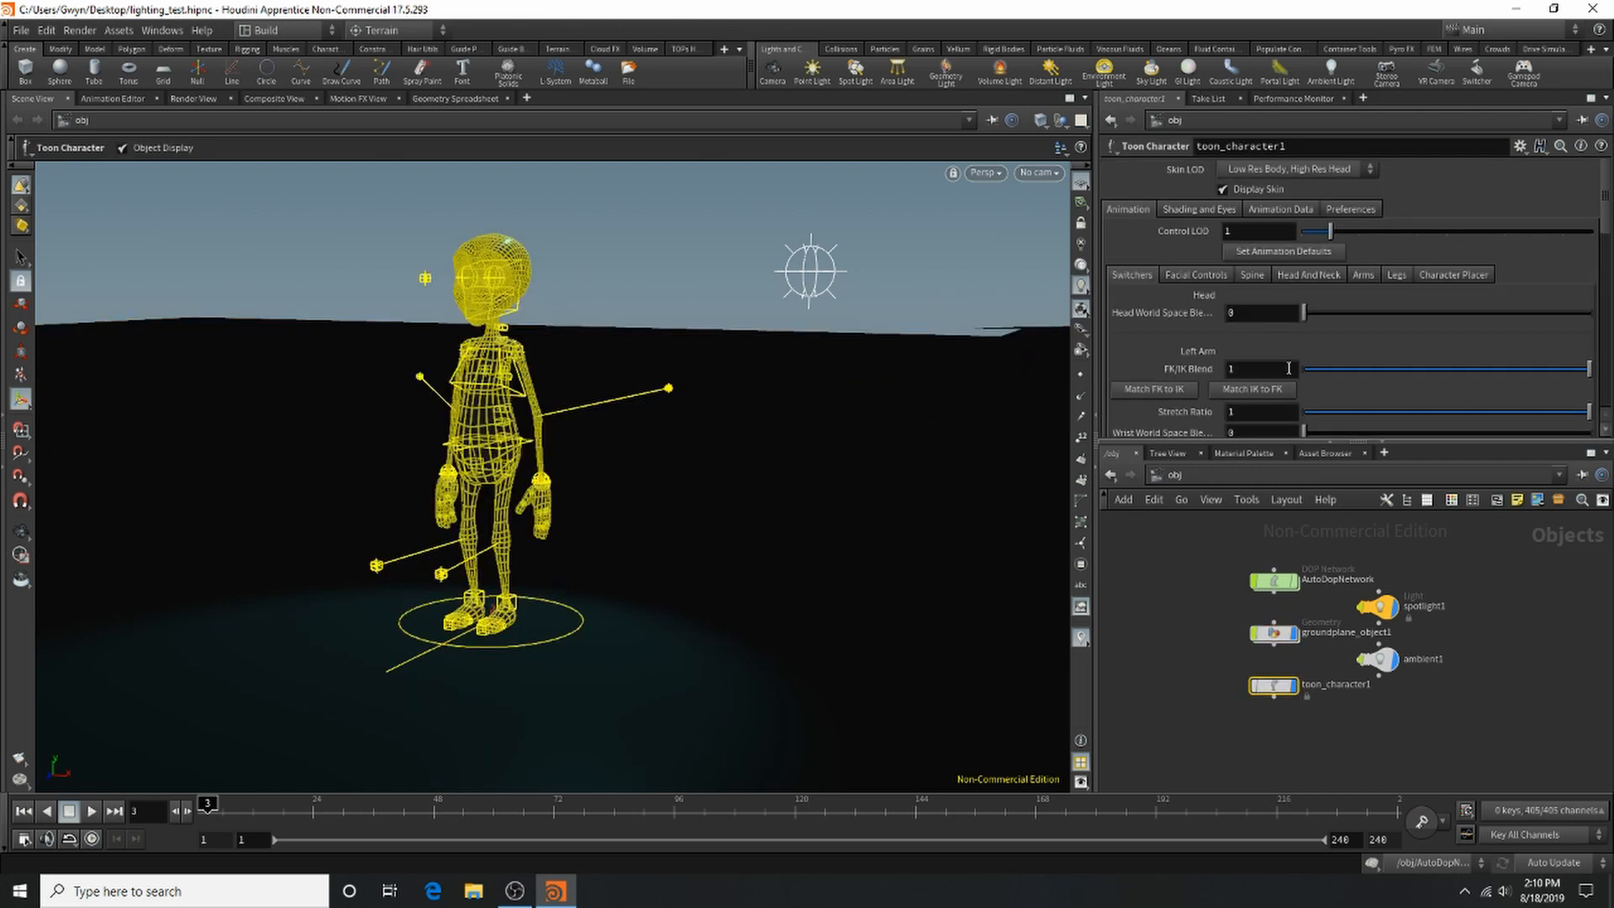
{"action": "left_click", "coordinate": [1198, 210]}
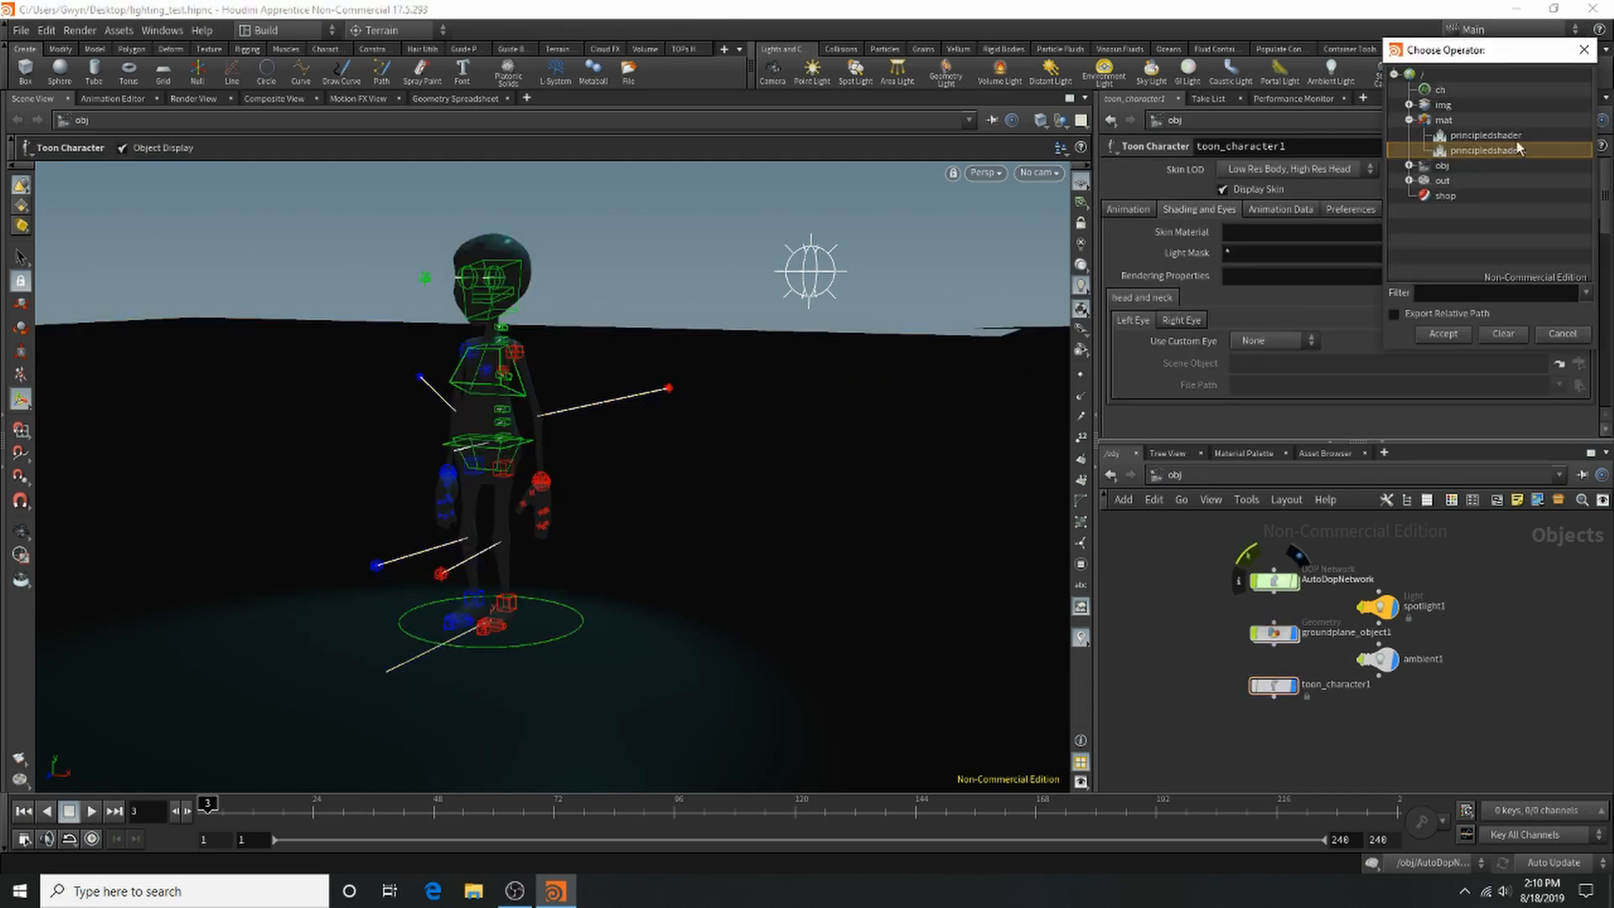
{"action": "left_click", "coordinate": [1585, 232]}
{"action": "left_click", "coordinate": [1445, 136]}
{"action": "left_click", "coordinate": [1442, 335]}
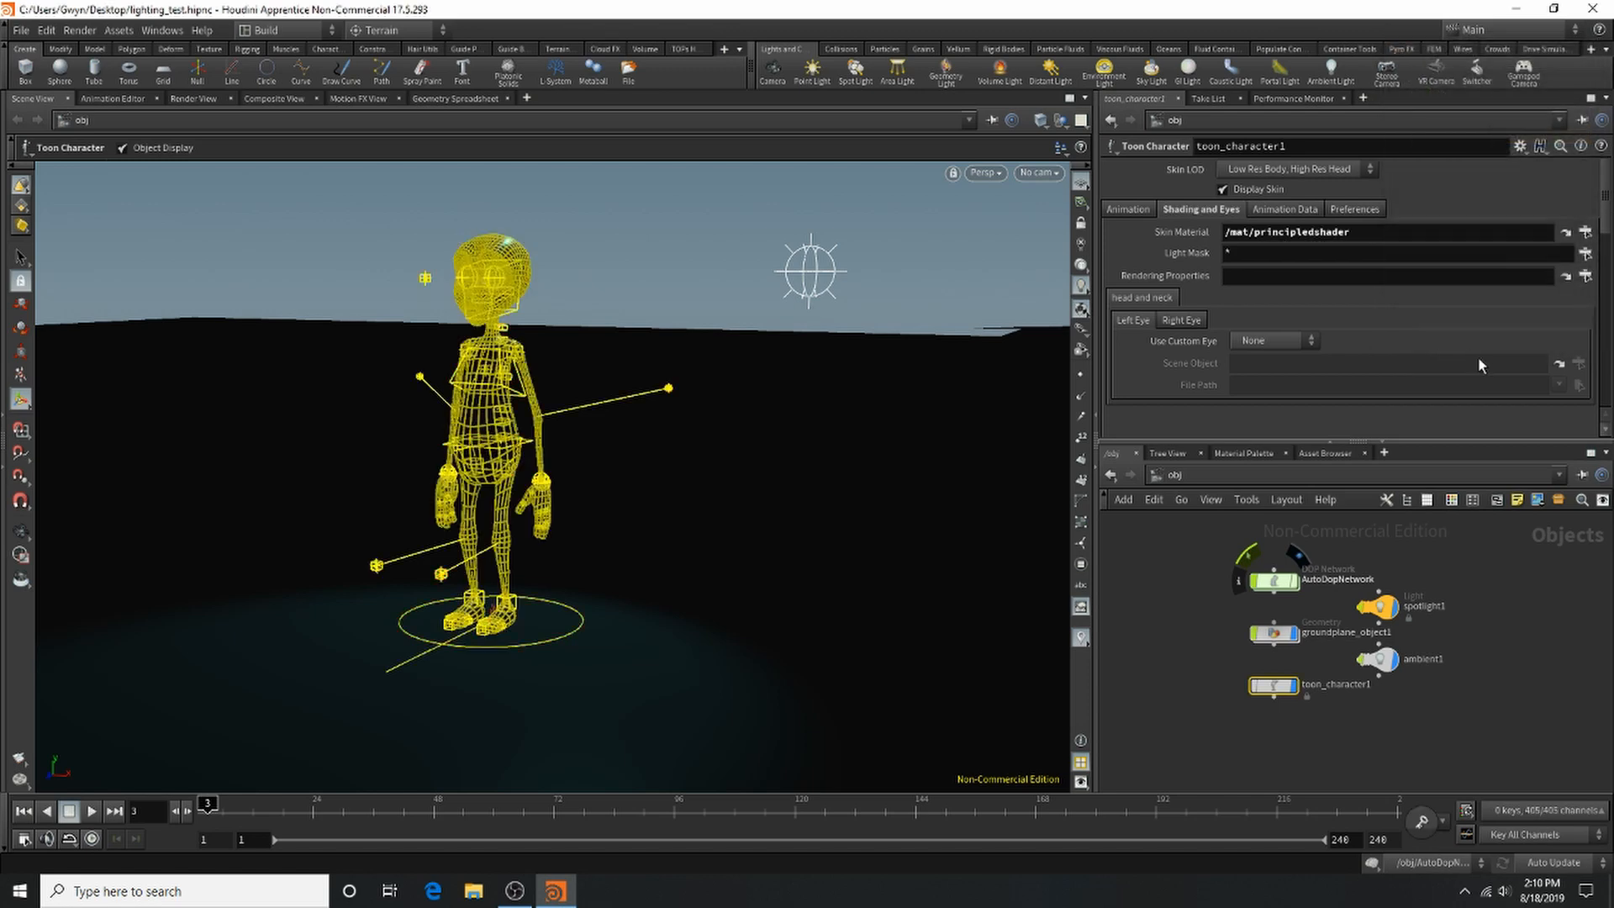
{"action": "left_click", "coordinate": [192, 99]}
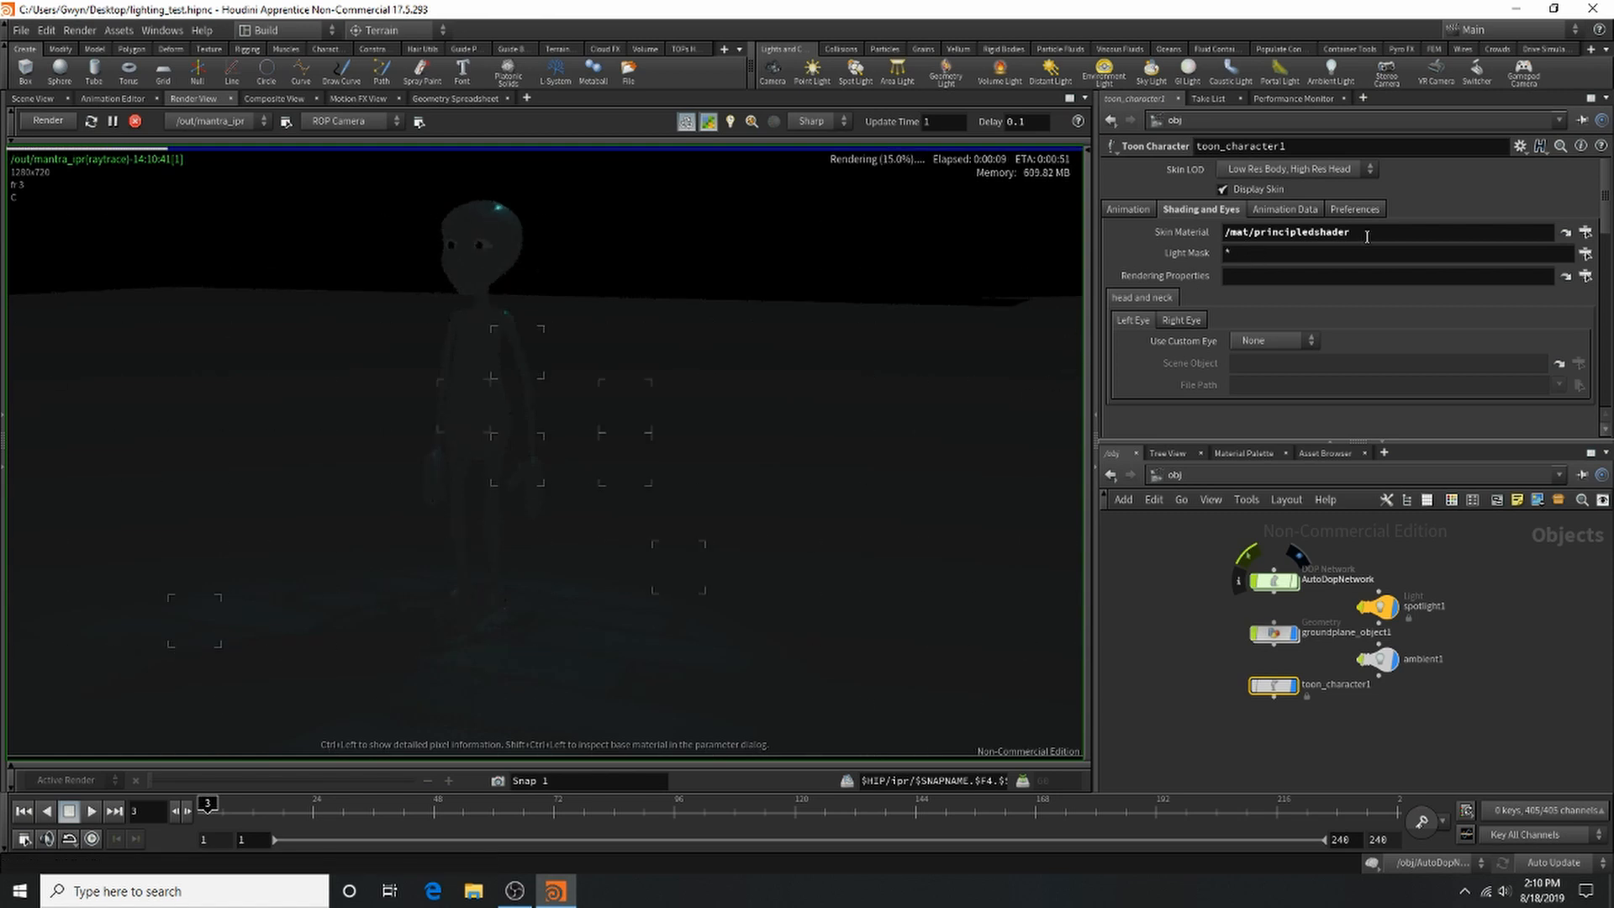
Step: Clear toon_character1's light mask while the preview render is running
{"action": "left_click", "coordinate": [1279, 253]}
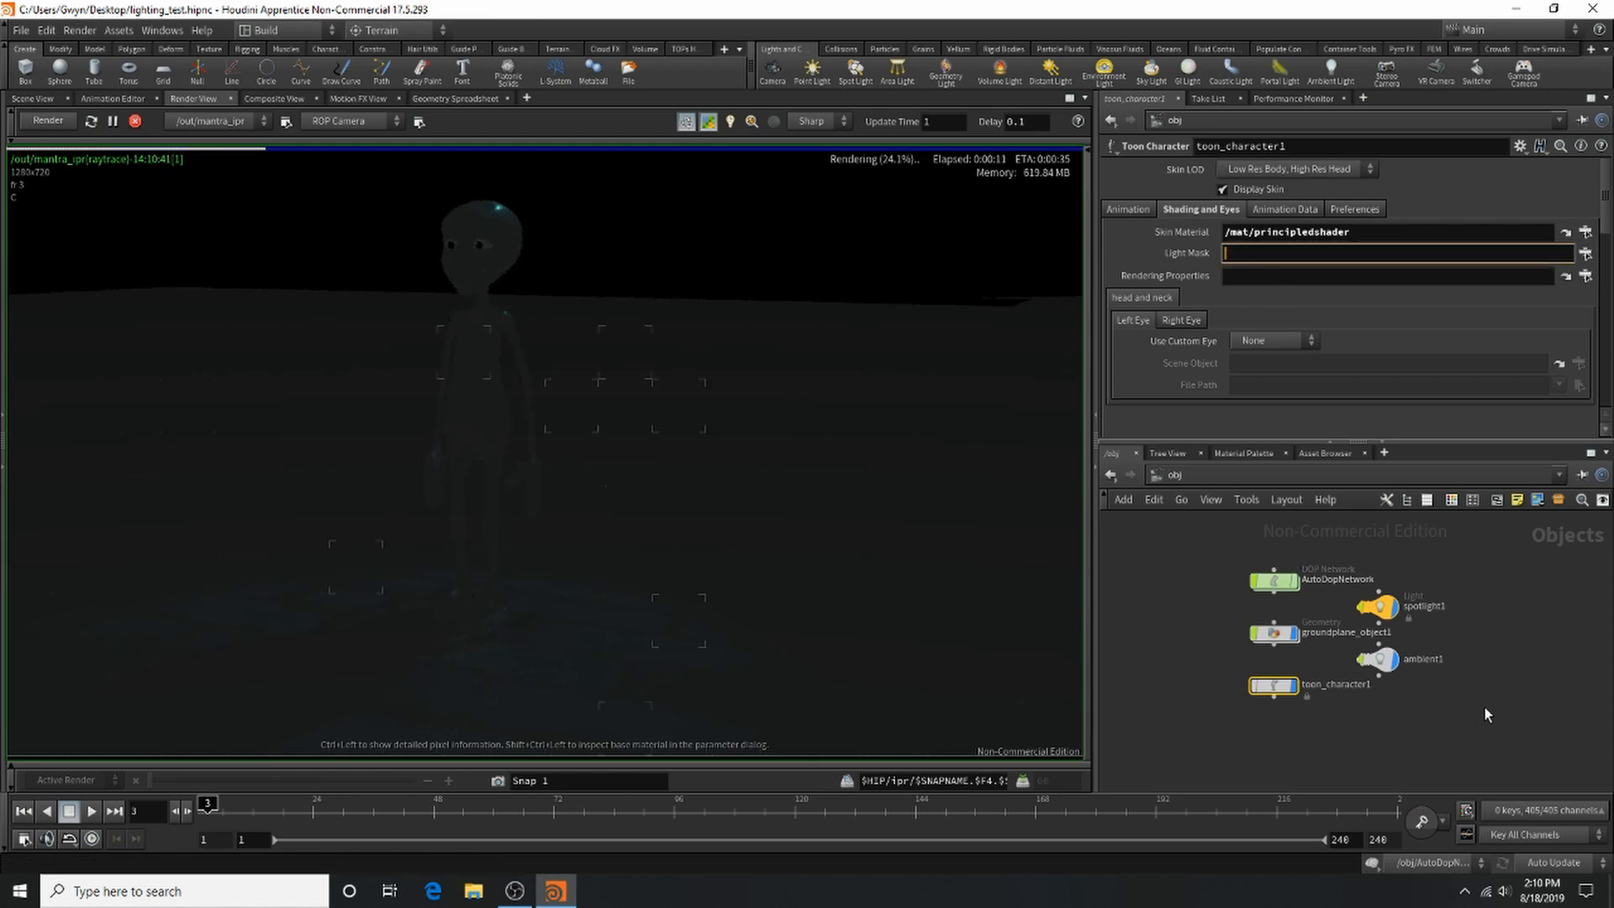
{"action": "key", "text": "BackSpace"}
{"action": "key", "text": "Return"}
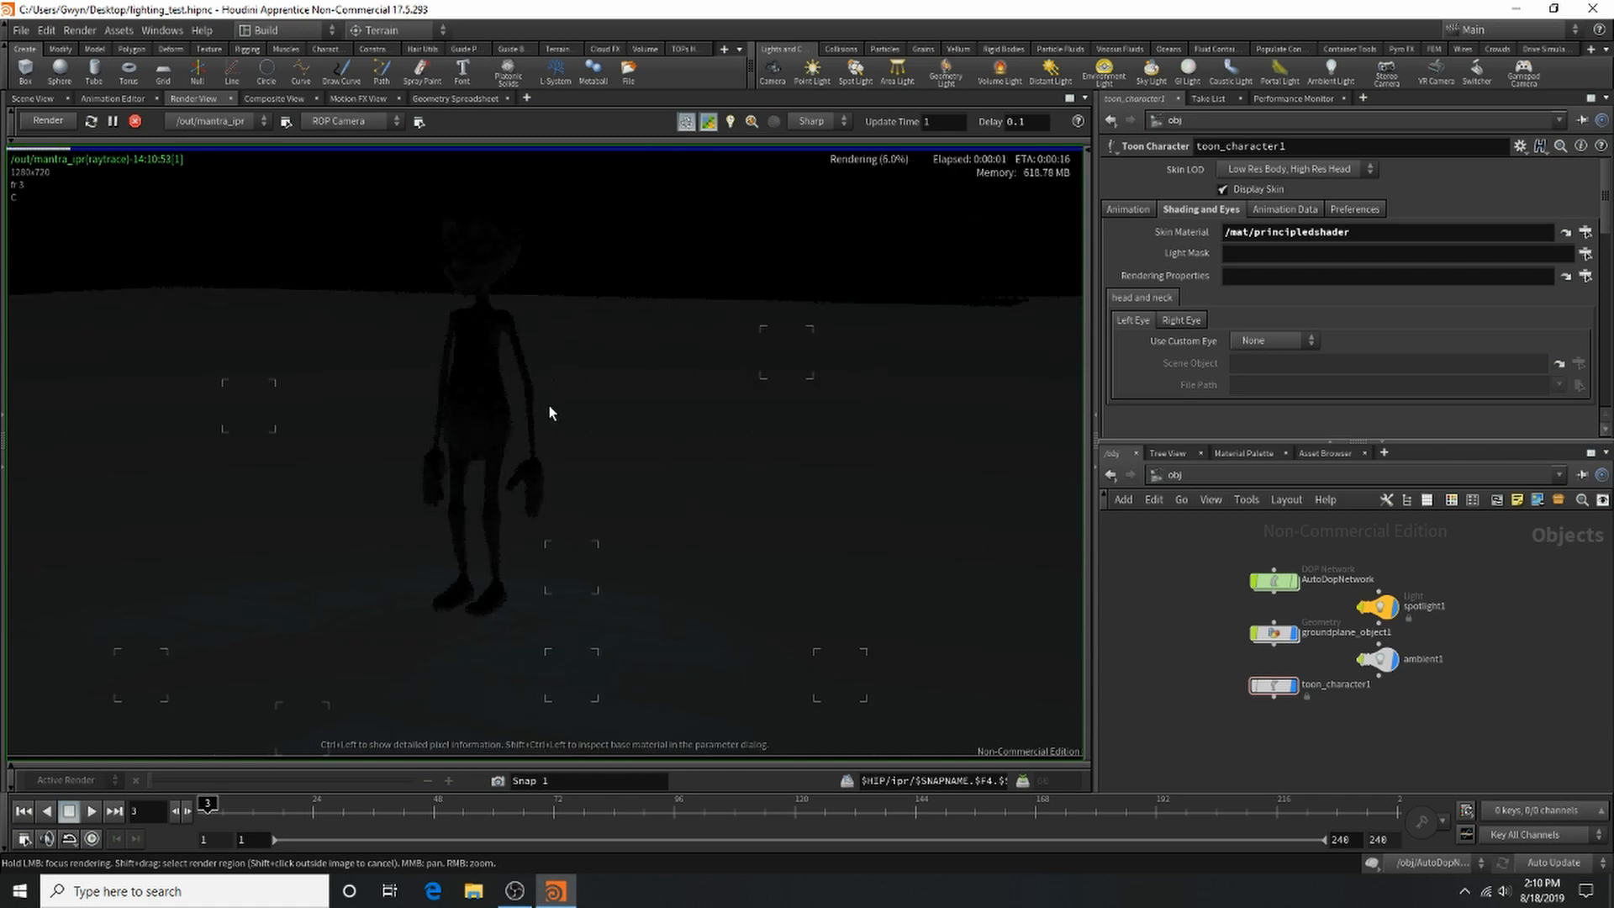
Step: Stop the preview render, restore toon_character1's light mask to * and restart the render
{"action": "left_click", "coordinate": [1308, 255]}
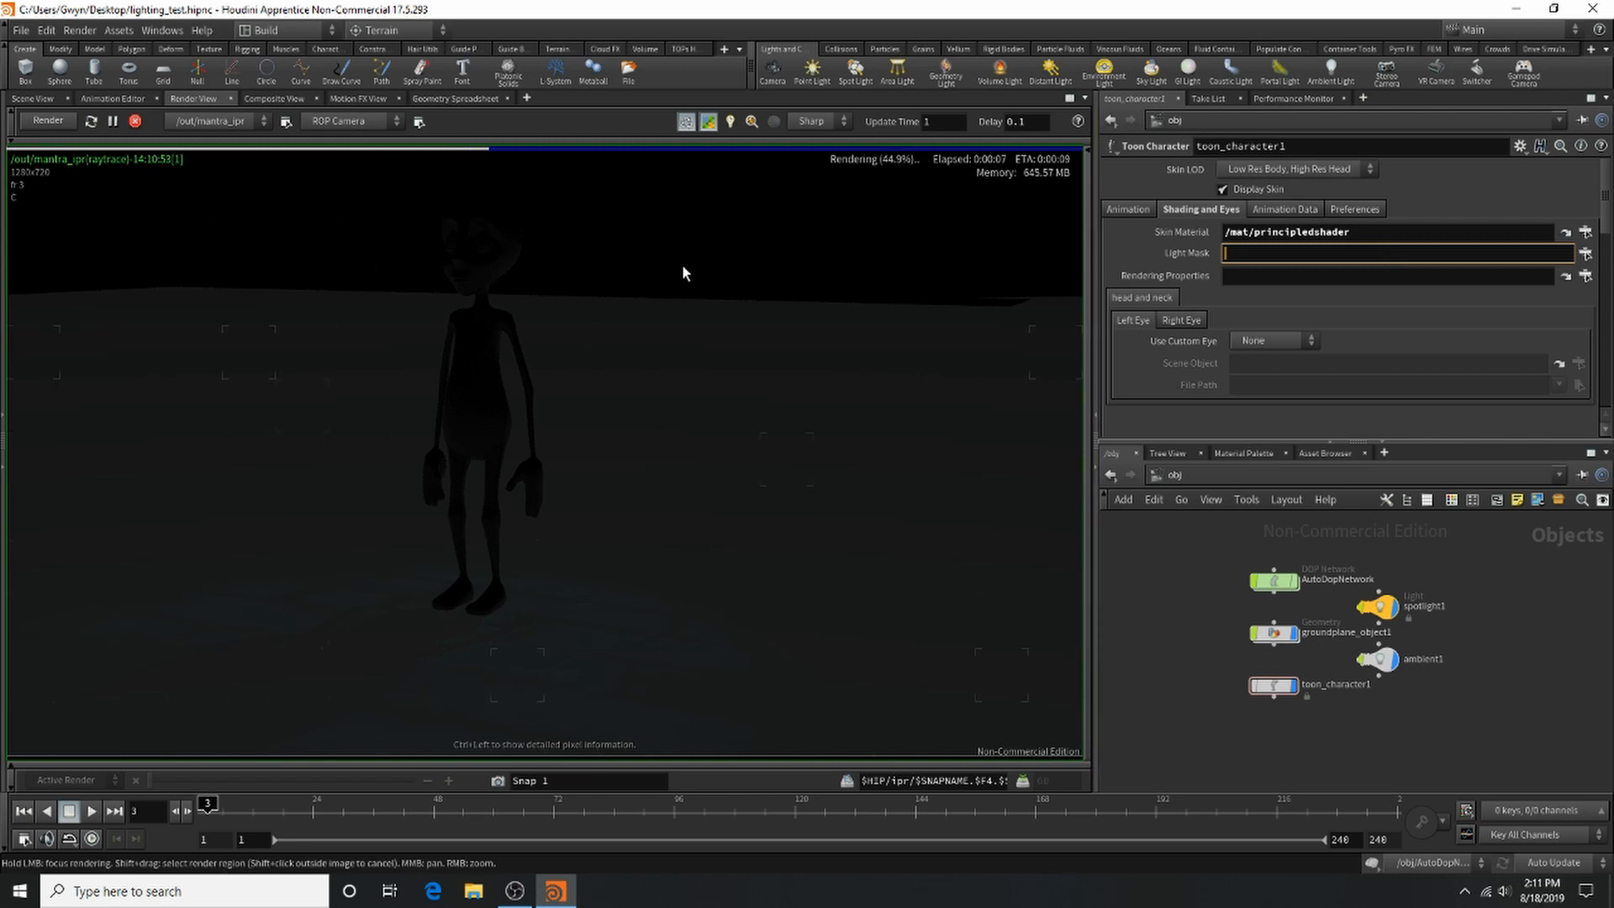
{"action": "left_click", "coordinate": [140, 119]}
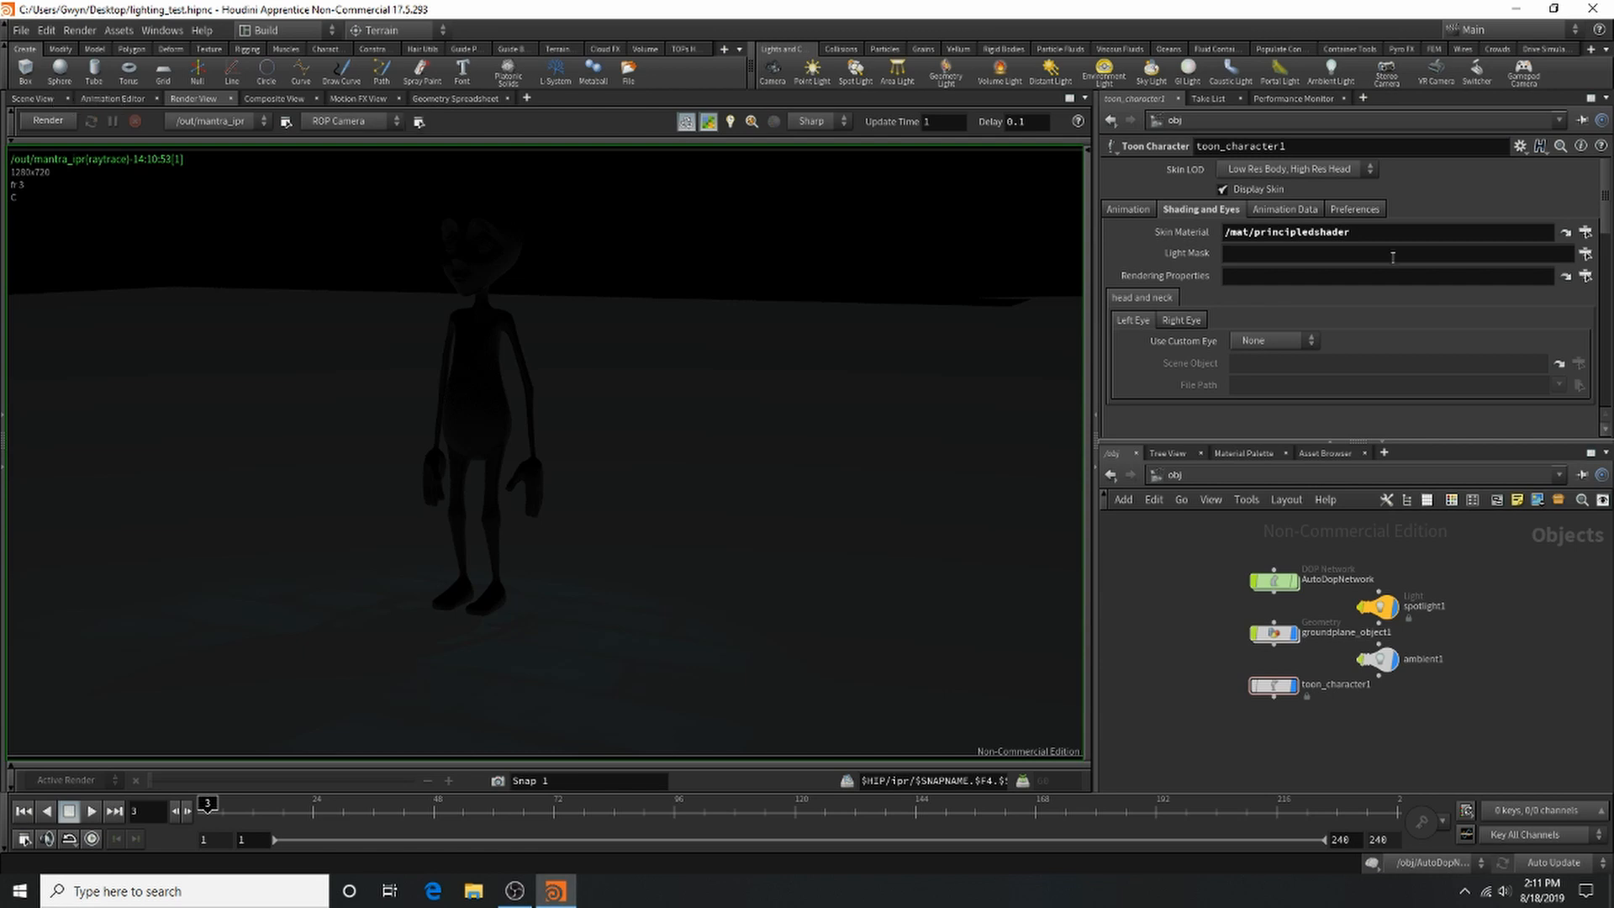
{"action": "left_click", "coordinate": [1325, 254]}
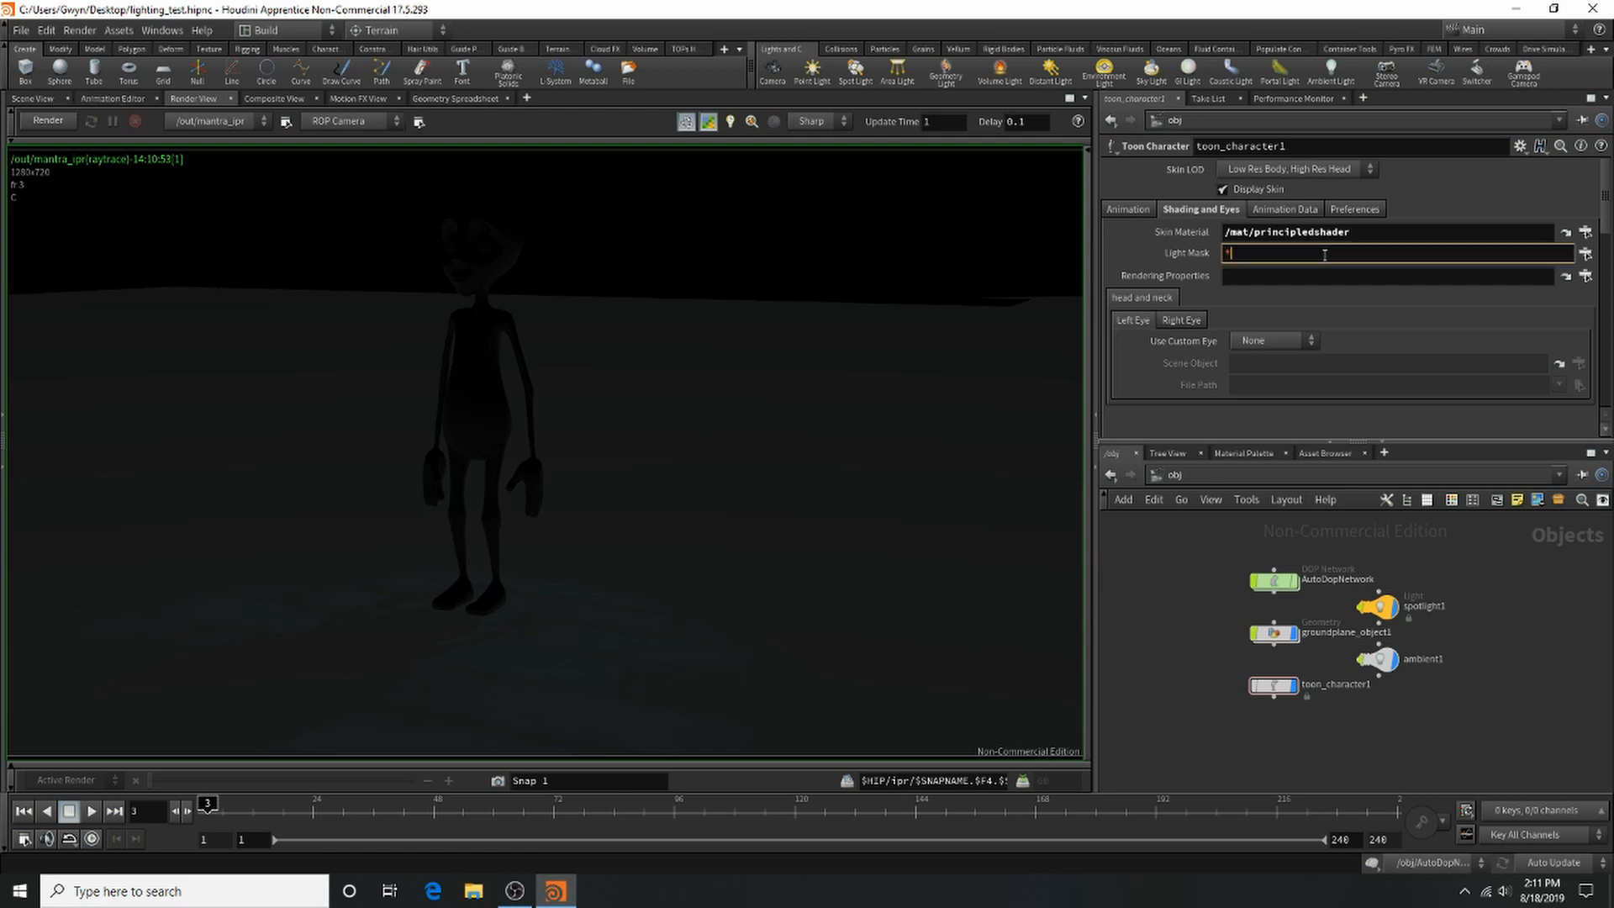
{"action": "left_click", "coordinate": [61, 123]}
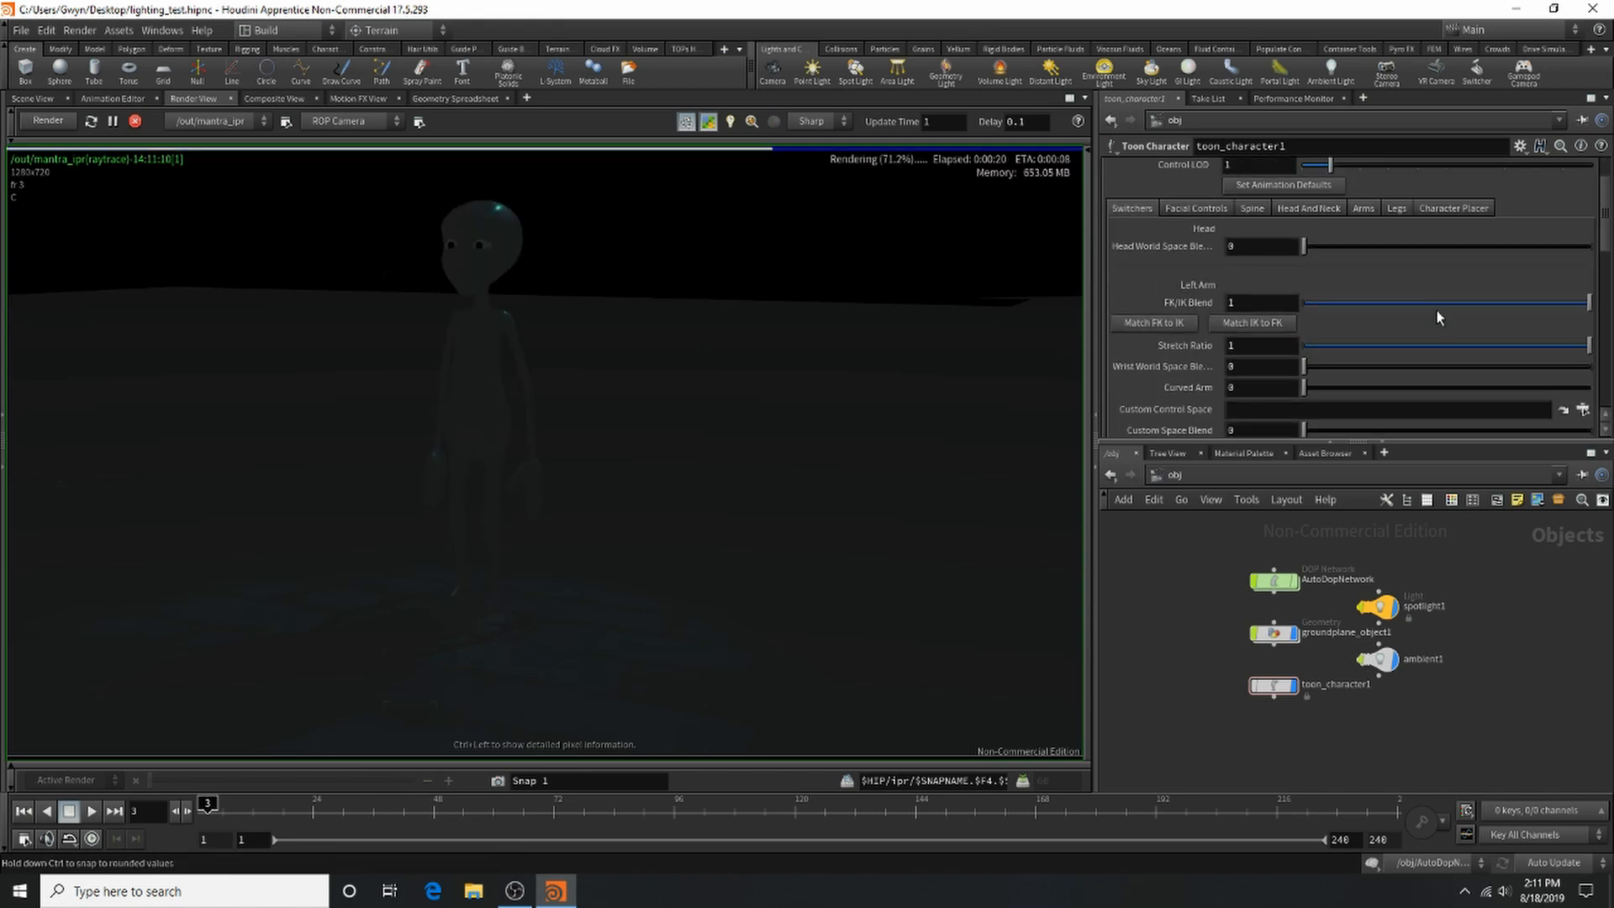
Step: Look through toon_character1's facial controls, animation data and preferences for settings that affect its appearance
{"action": "scroll", "coordinate": [1436, 310], "scroll_direction": "up", "scroll_amount": 2}
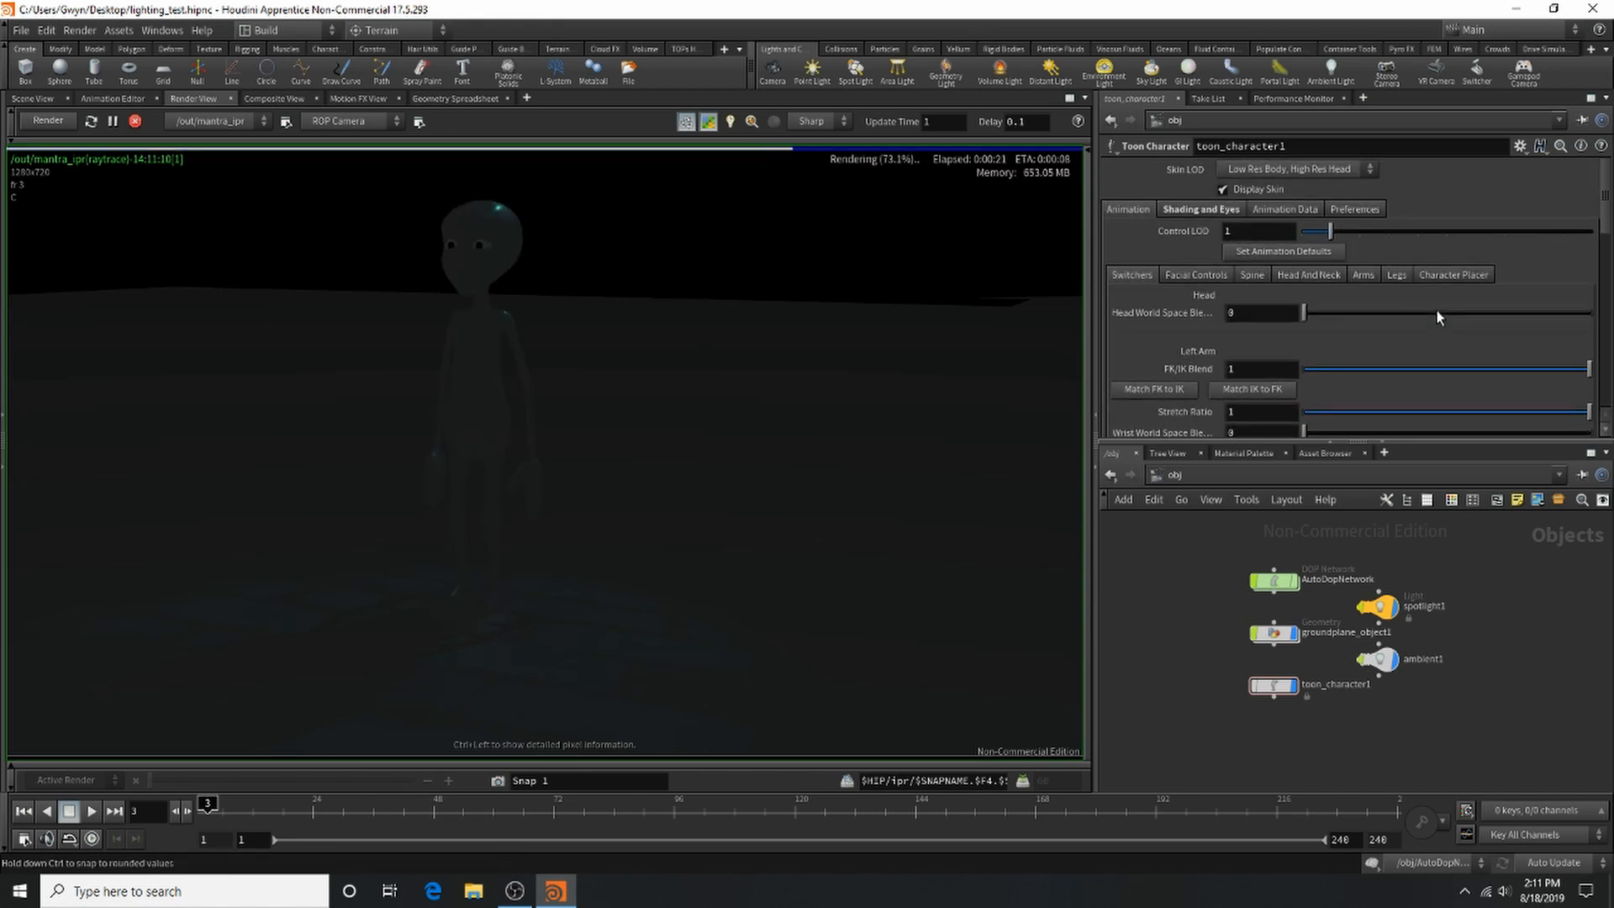
{"action": "left_click", "coordinate": [1167, 276]}
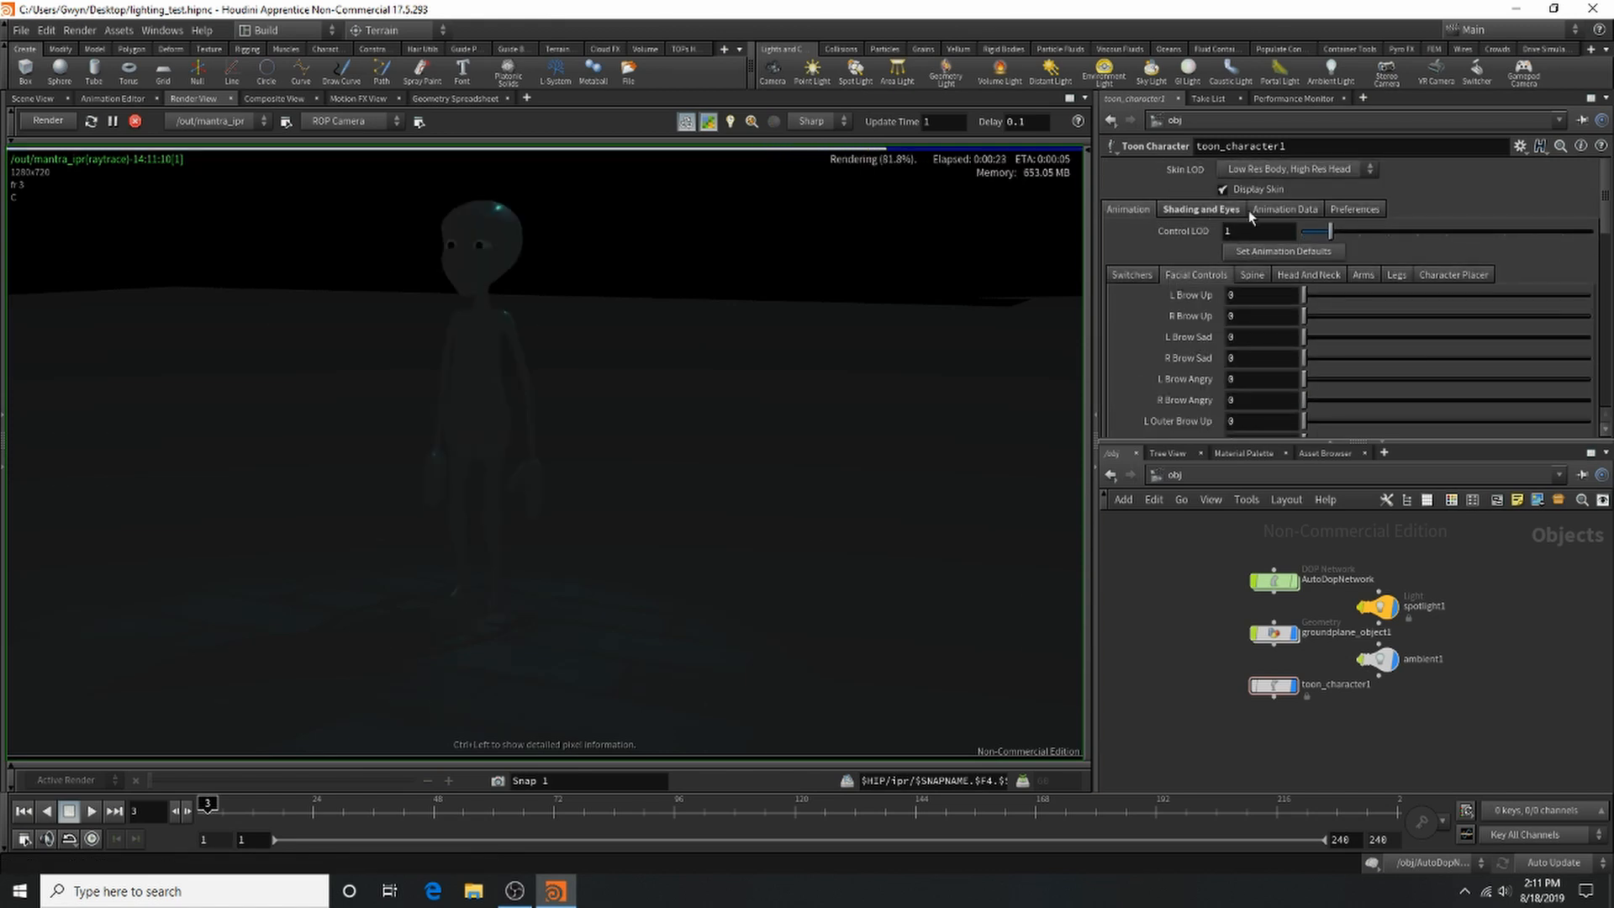
{"action": "left_click", "coordinate": [1279, 212]}
{"action": "scroll", "coordinate": [1398, 269], "scroll_direction": "down", "scroll_amount": 2}
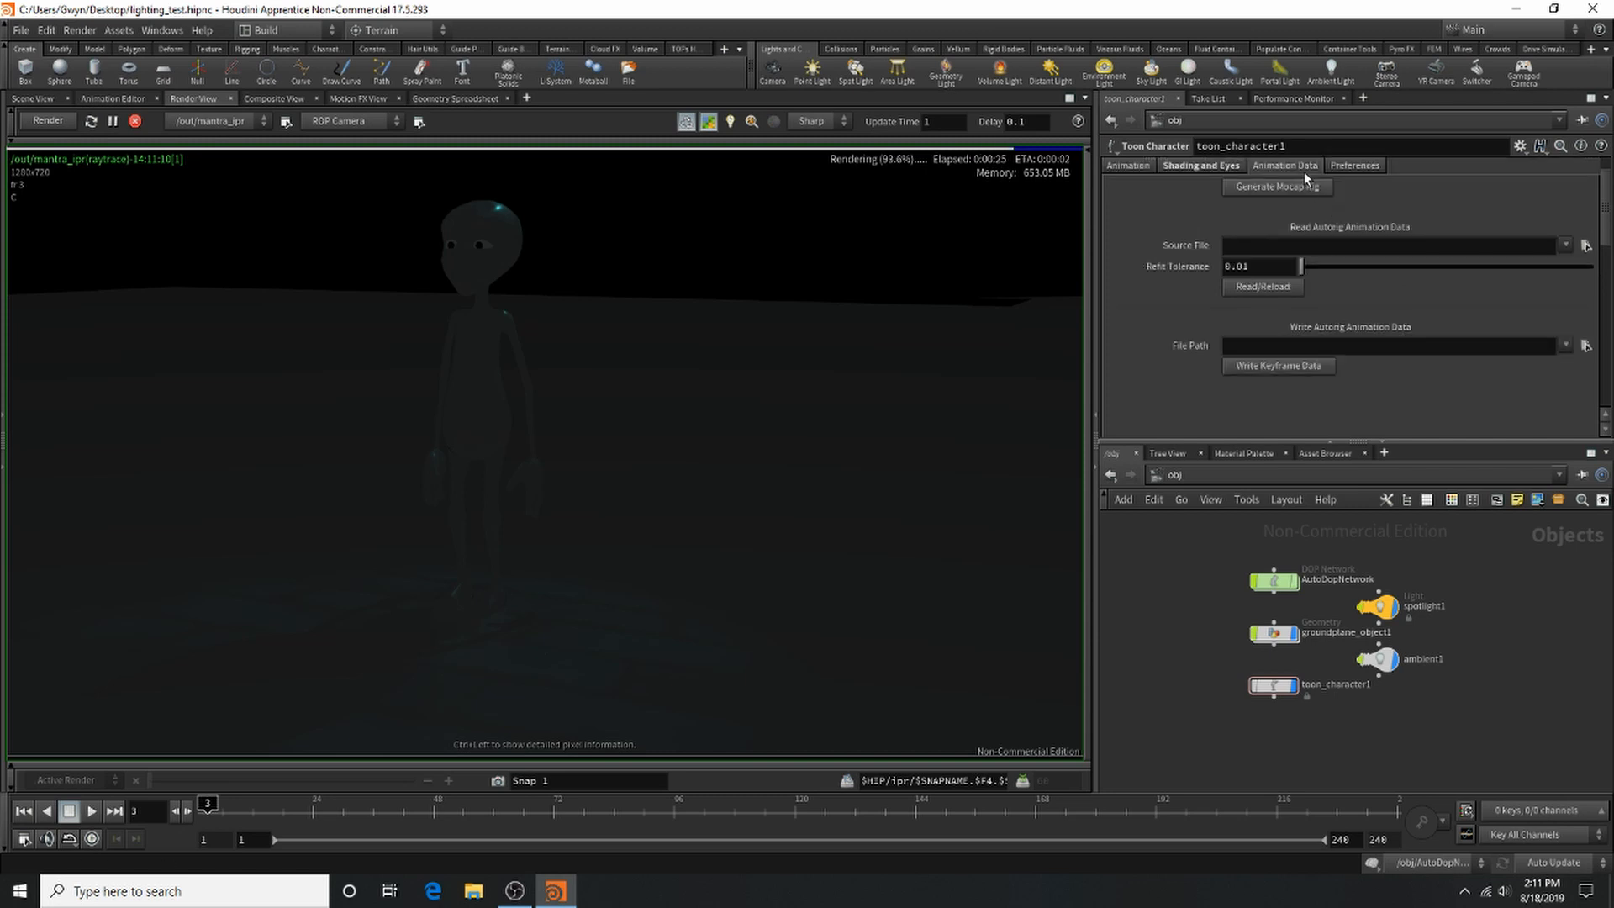
{"action": "left_click", "coordinate": [1352, 166]}
{"action": "scroll", "coordinate": [1290, 189], "scroll_direction": "down", "scroll_amount": 4}
{"action": "scroll", "coordinate": [1288, 182], "scroll_direction": "down", "scroll_amount": 5}
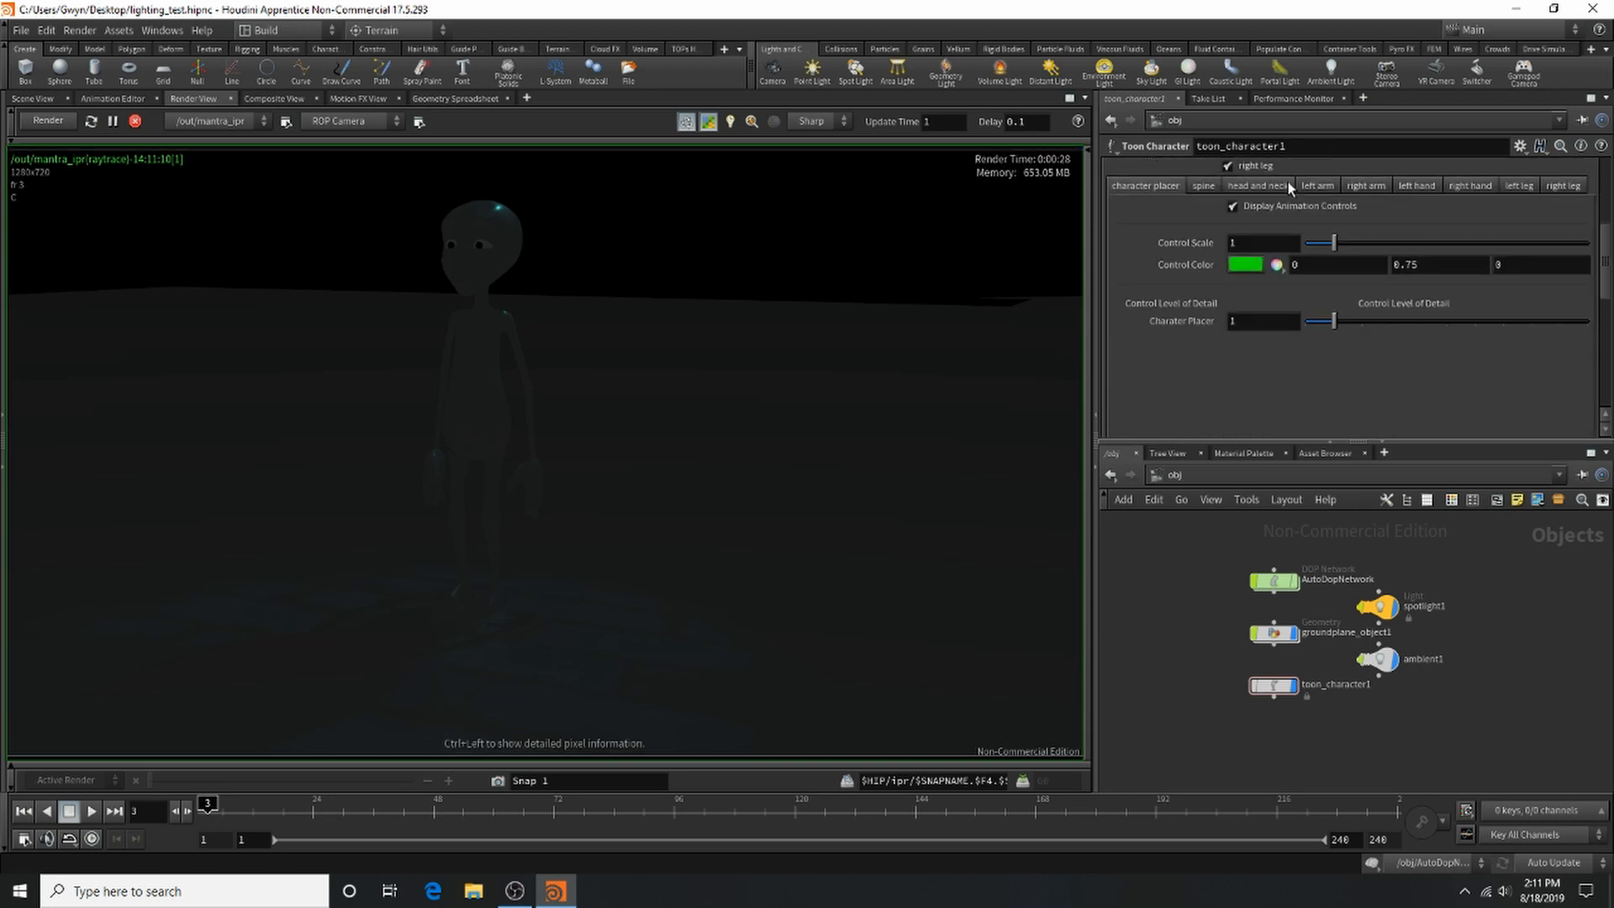
Step: Set toon_character1's rendering properties to /mat/principledshader in its shading settings
{"action": "scroll", "coordinate": [1167, 193], "scroll_direction": "up", "scroll_amount": 7}
{"action": "scroll", "coordinate": [1167, 193], "scroll_direction": "up", "scroll_amount": 4}
{"action": "left_click", "coordinate": [1201, 187]}
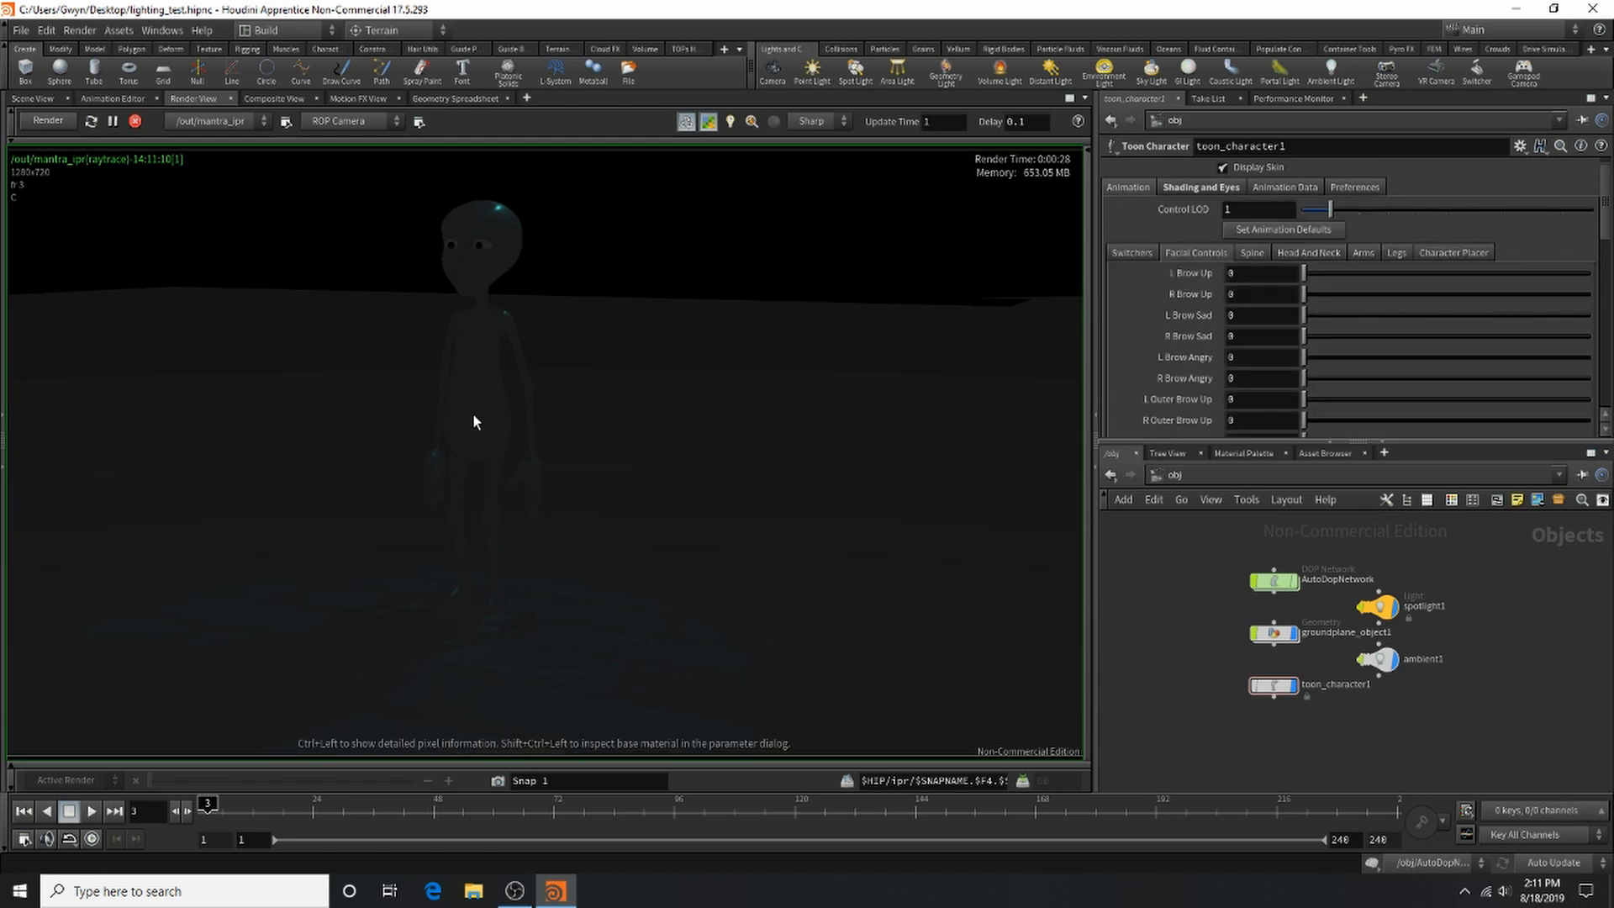
{"action": "left_click", "coordinate": [1179, 191]}
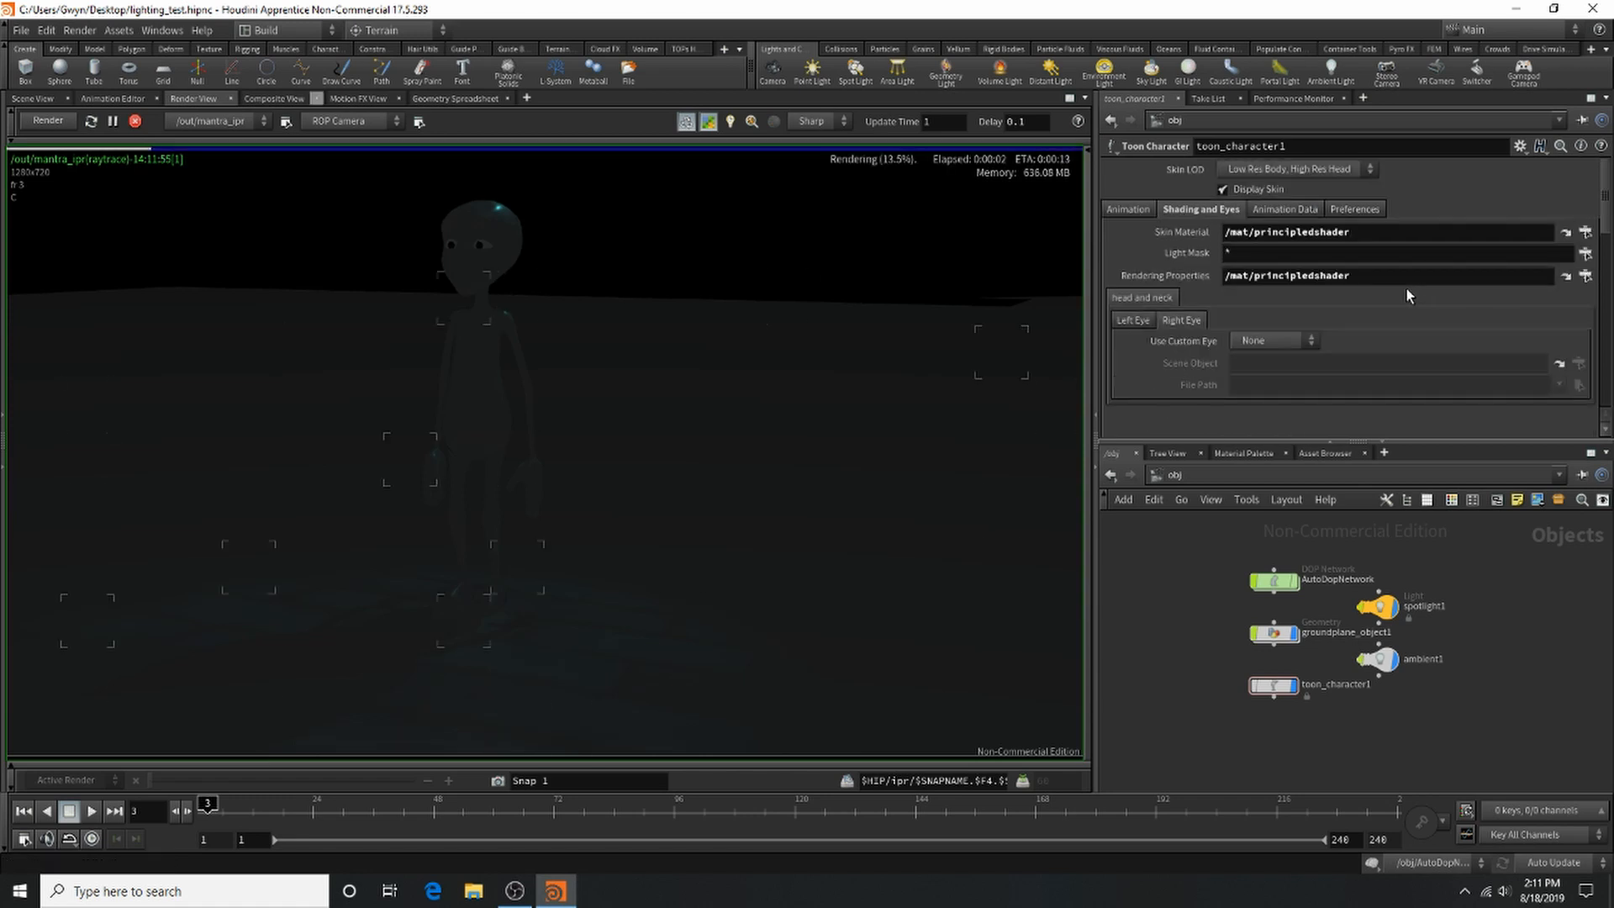
Step: Change the base colour of principledshader to a muted blue of 0.2645, 0.2645, 0.5
{"action": "left_click", "coordinate": [1247, 453]}
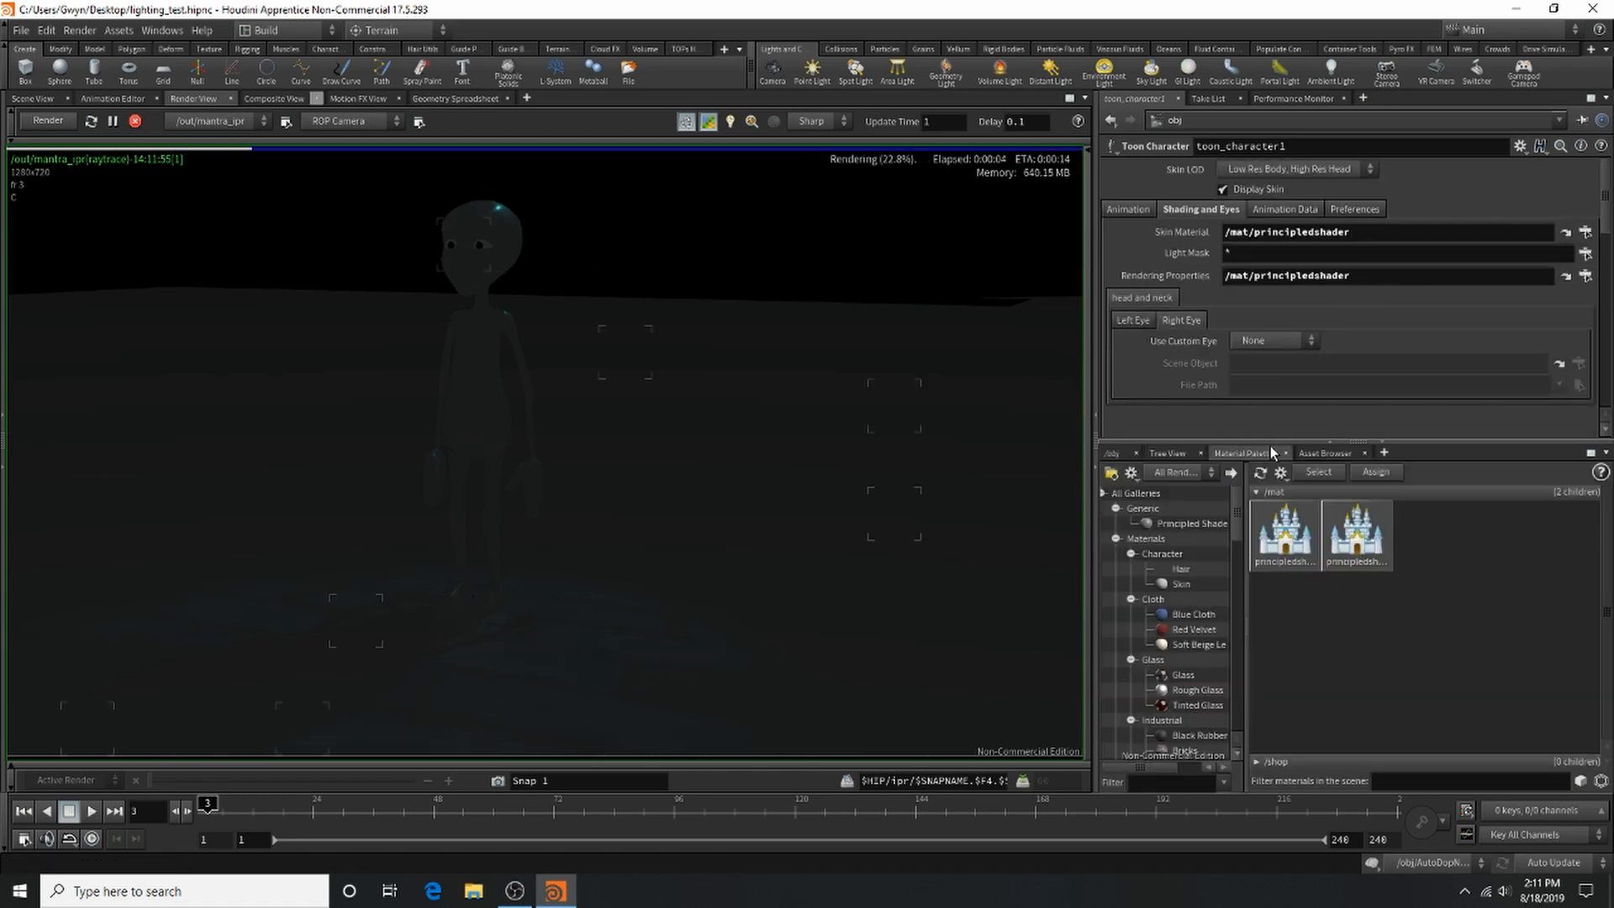
{"action": "left_click", "coordinate": [1302, 568]}
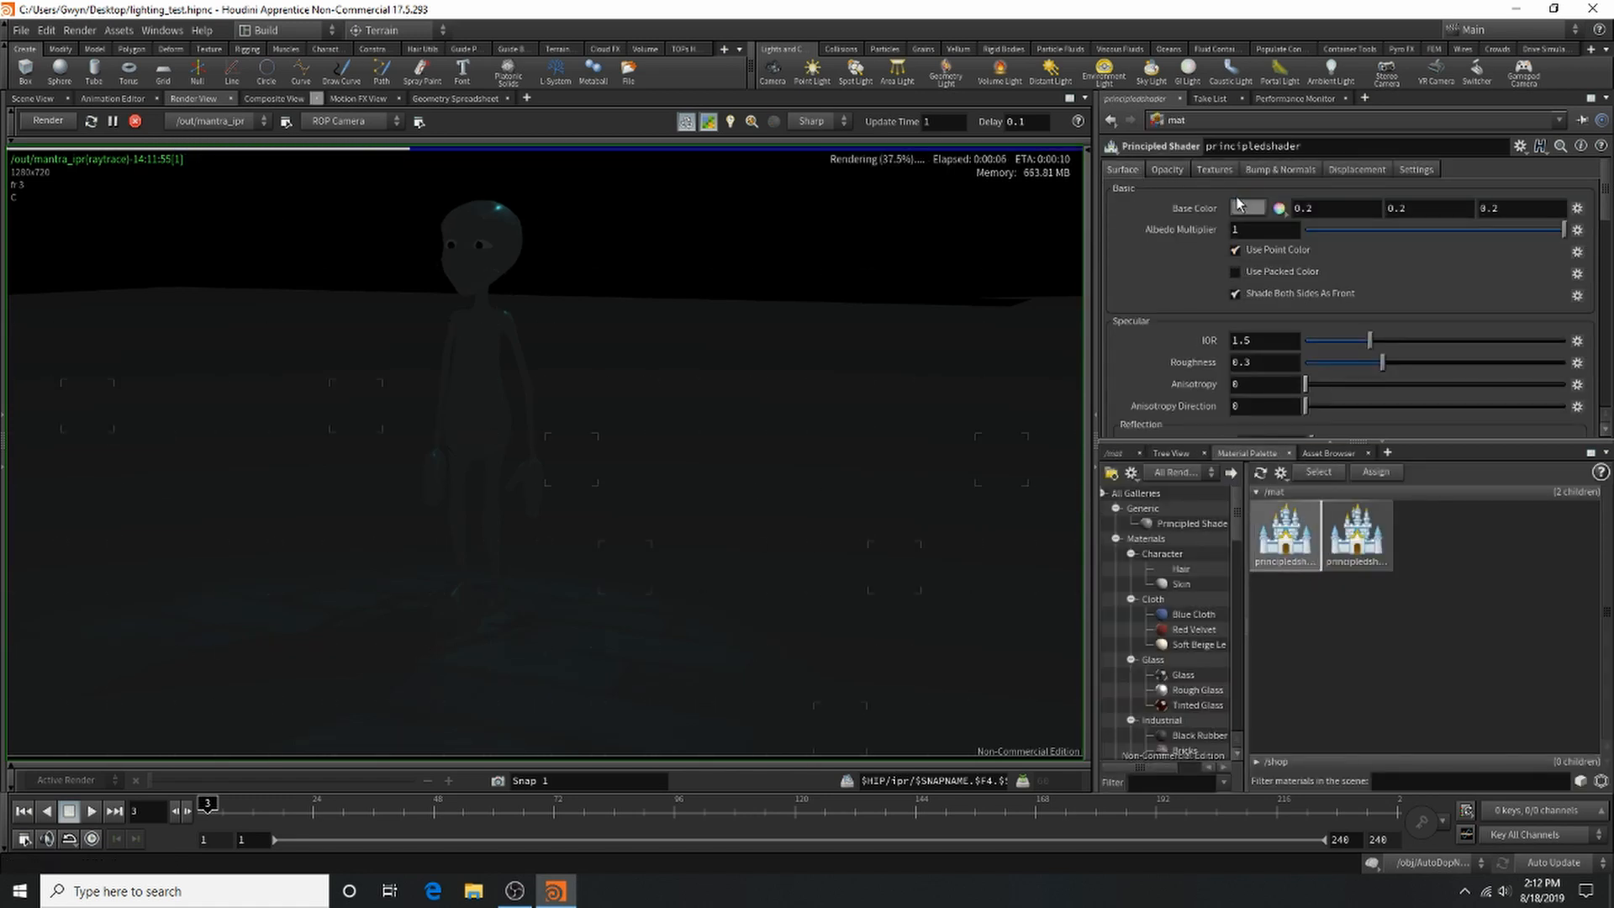
{"action": "left_click", "coordinate": [1242, 205]}
{"action": "left_click", "coordinate": [1392, 174]}
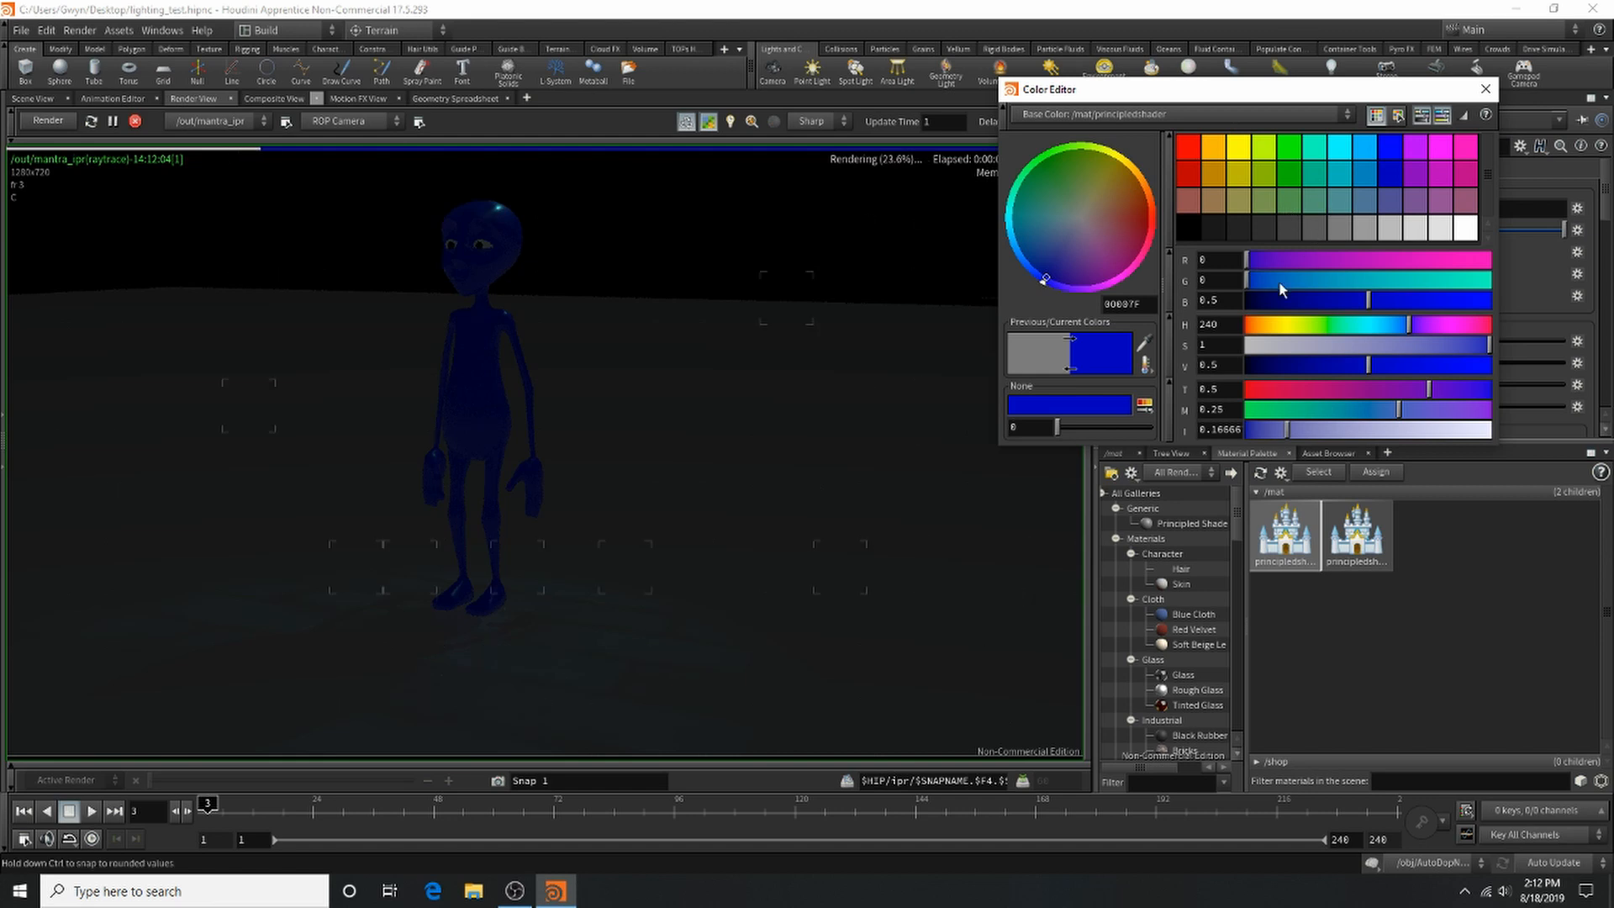
{"action": "left_click_drag", "start_coordinate": [1339, 346], "coordinate": [1323, 348]}
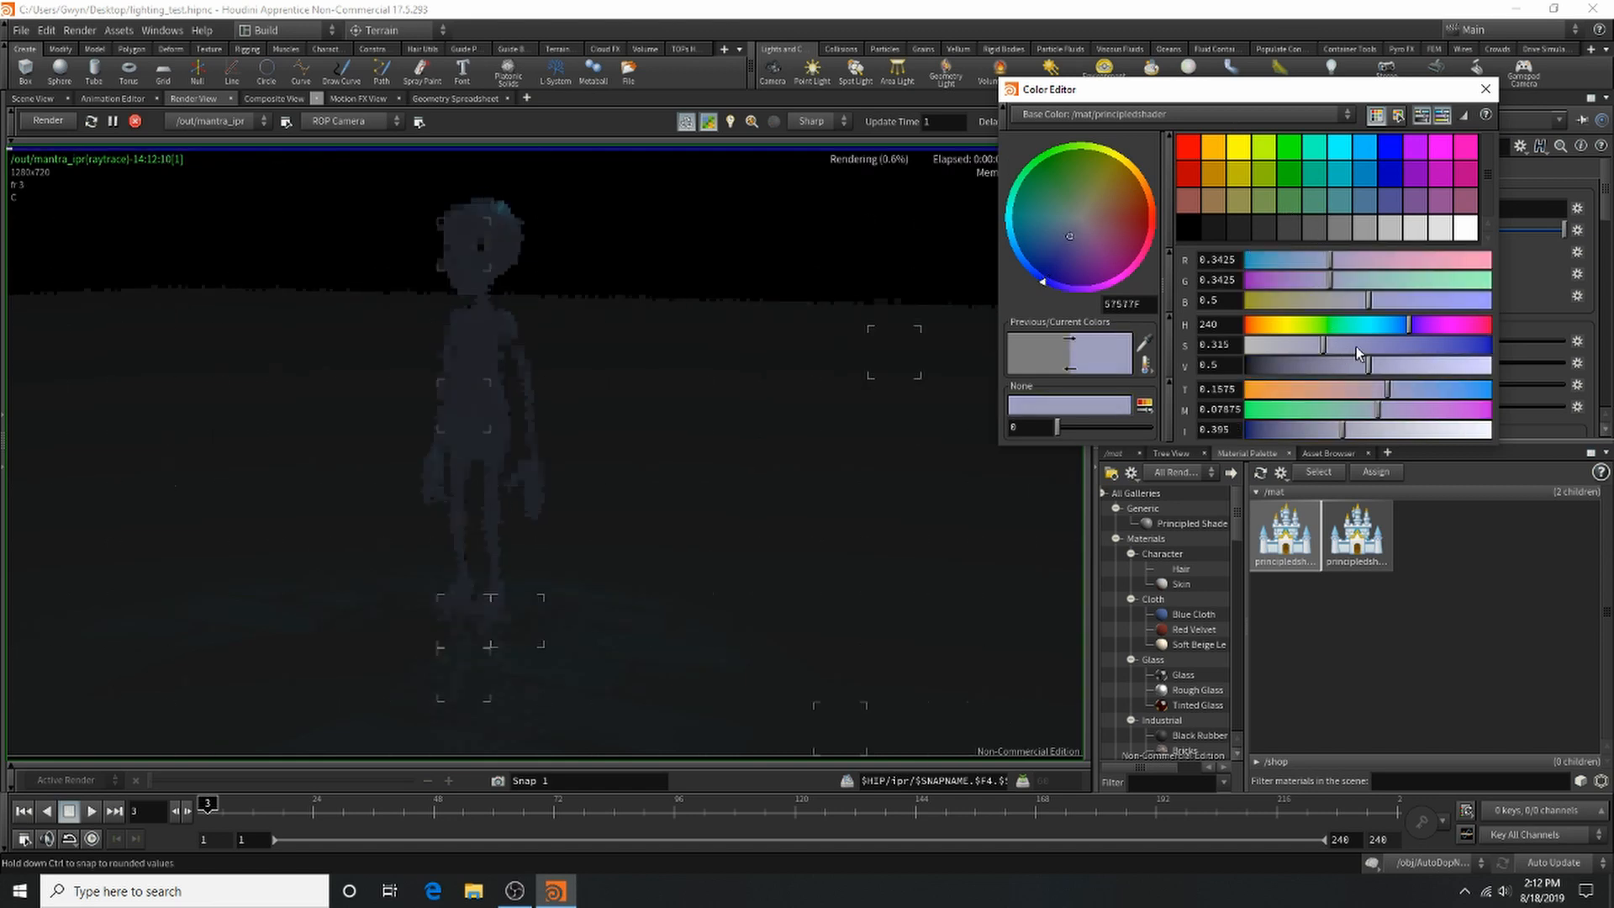
{"action": "left_click", "coordinate": [1358, 347]}
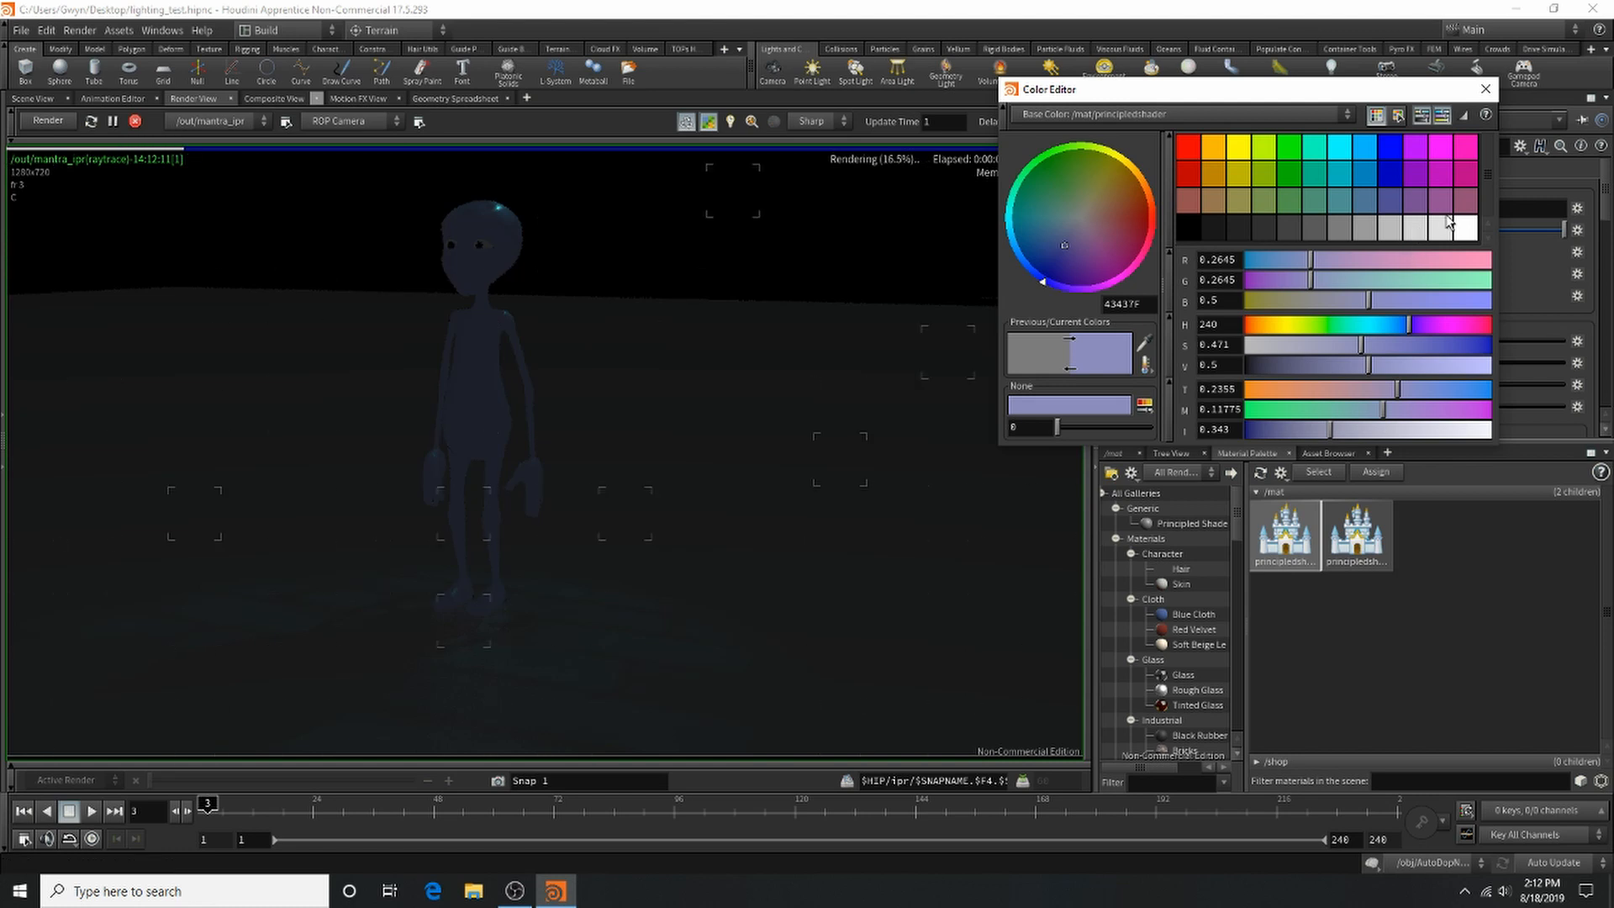
{"action": "left_click", "coordinate": [1485, 88]}
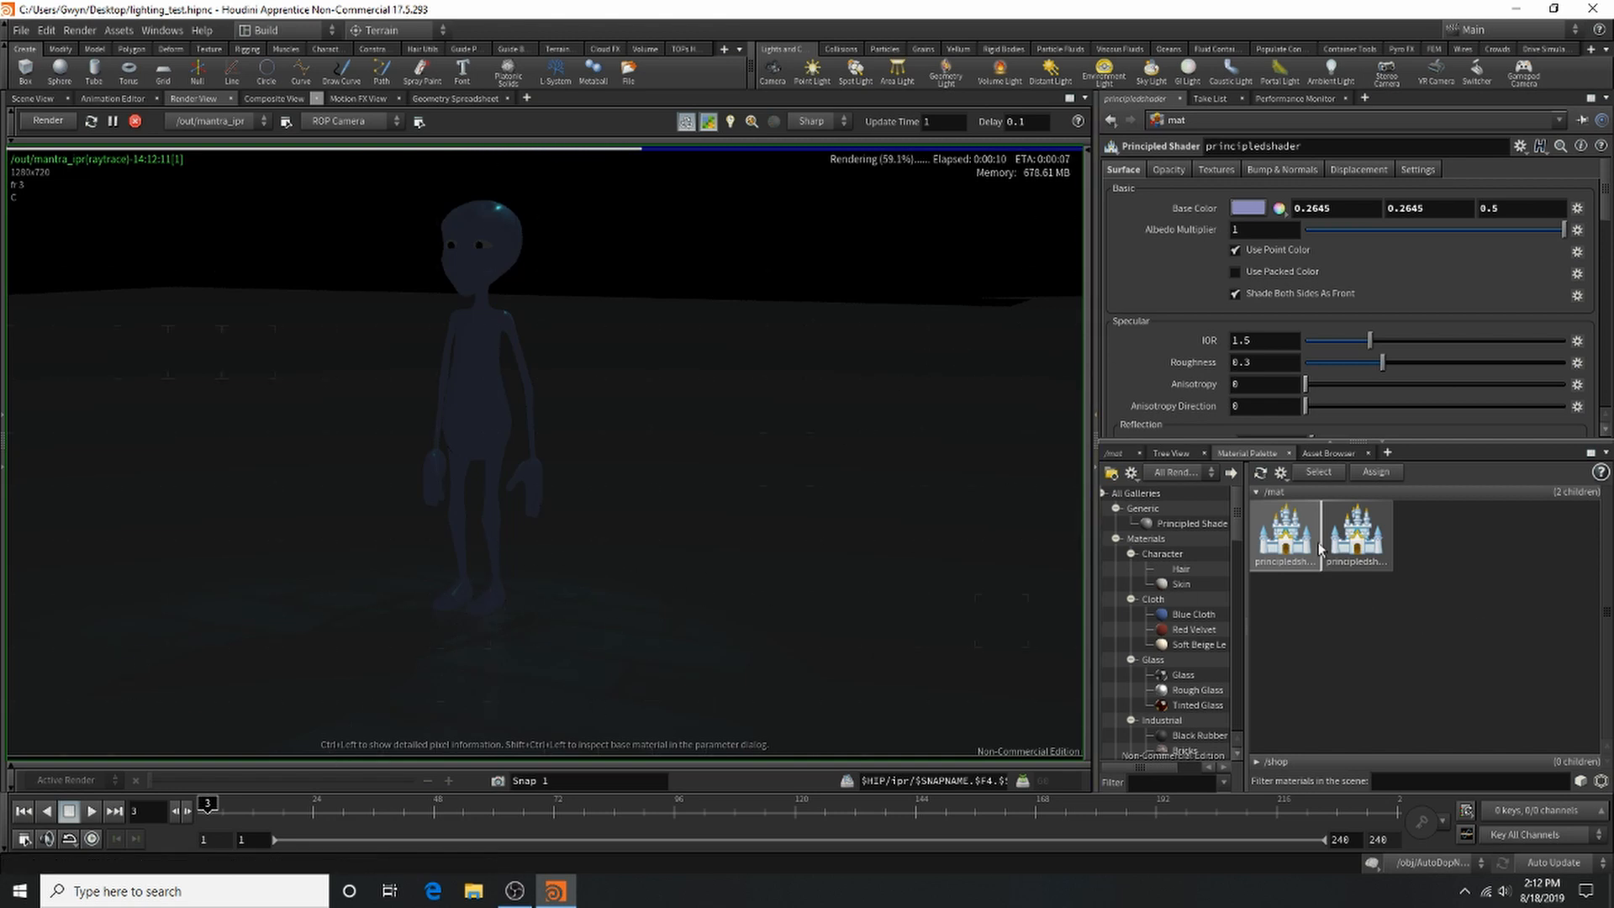
Step: Return to the object network and set spotlight1's light intensity to 23
{"action": "left_click", "coordinate": [1114, 453]}
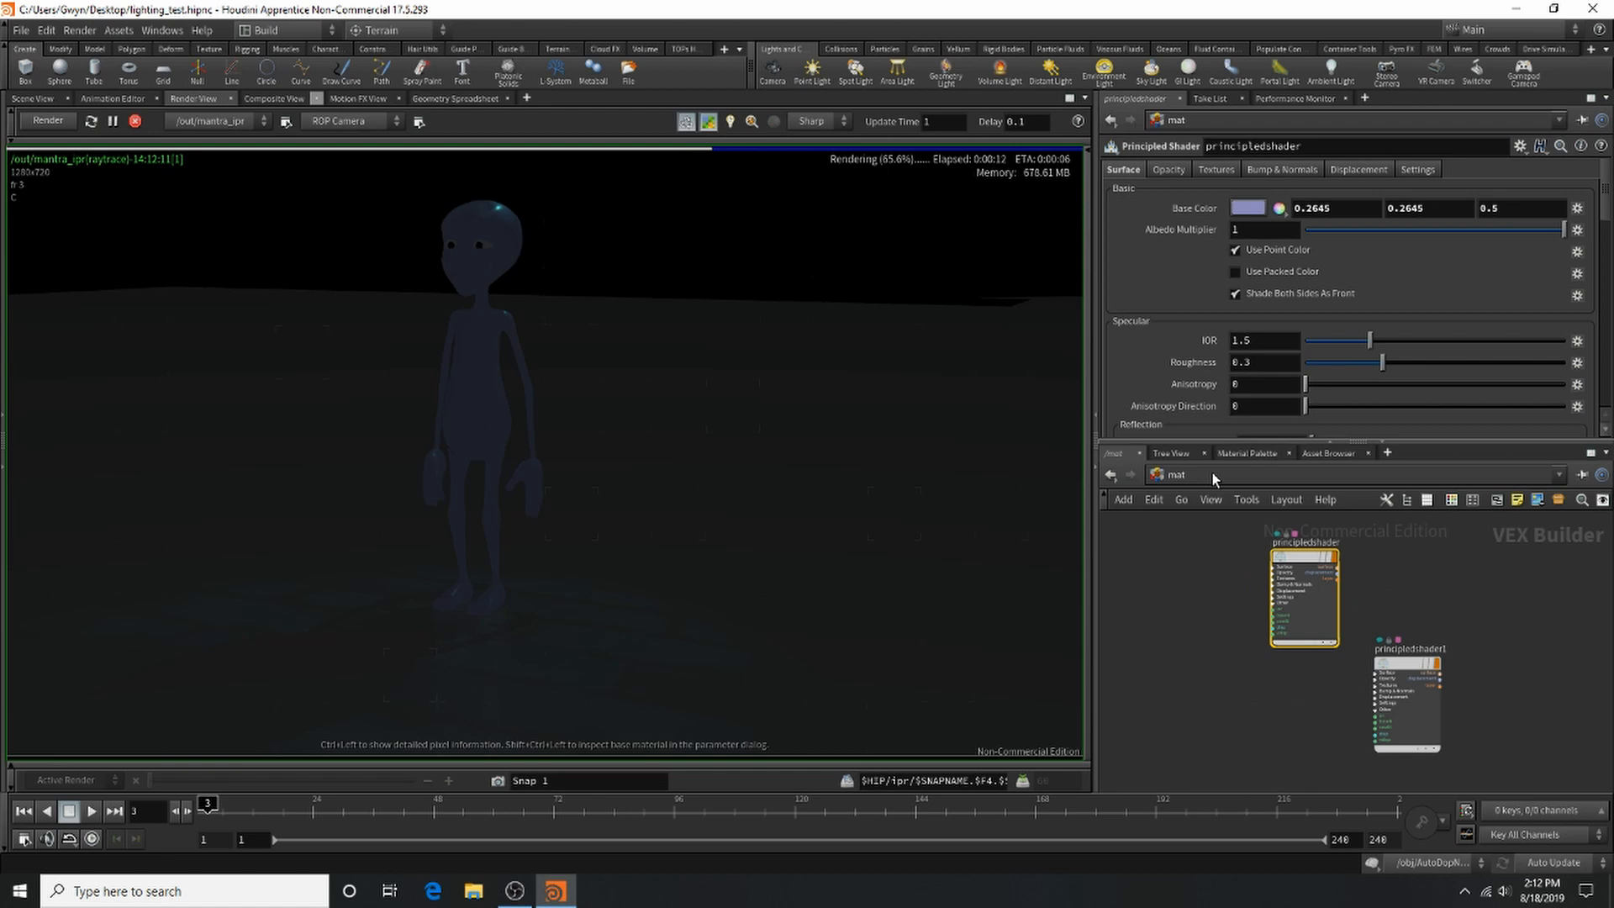
{"action": "left_click", "coordinate": [1281, 482]}
{"action": "left_click", "coordinate": [1305, 553]}
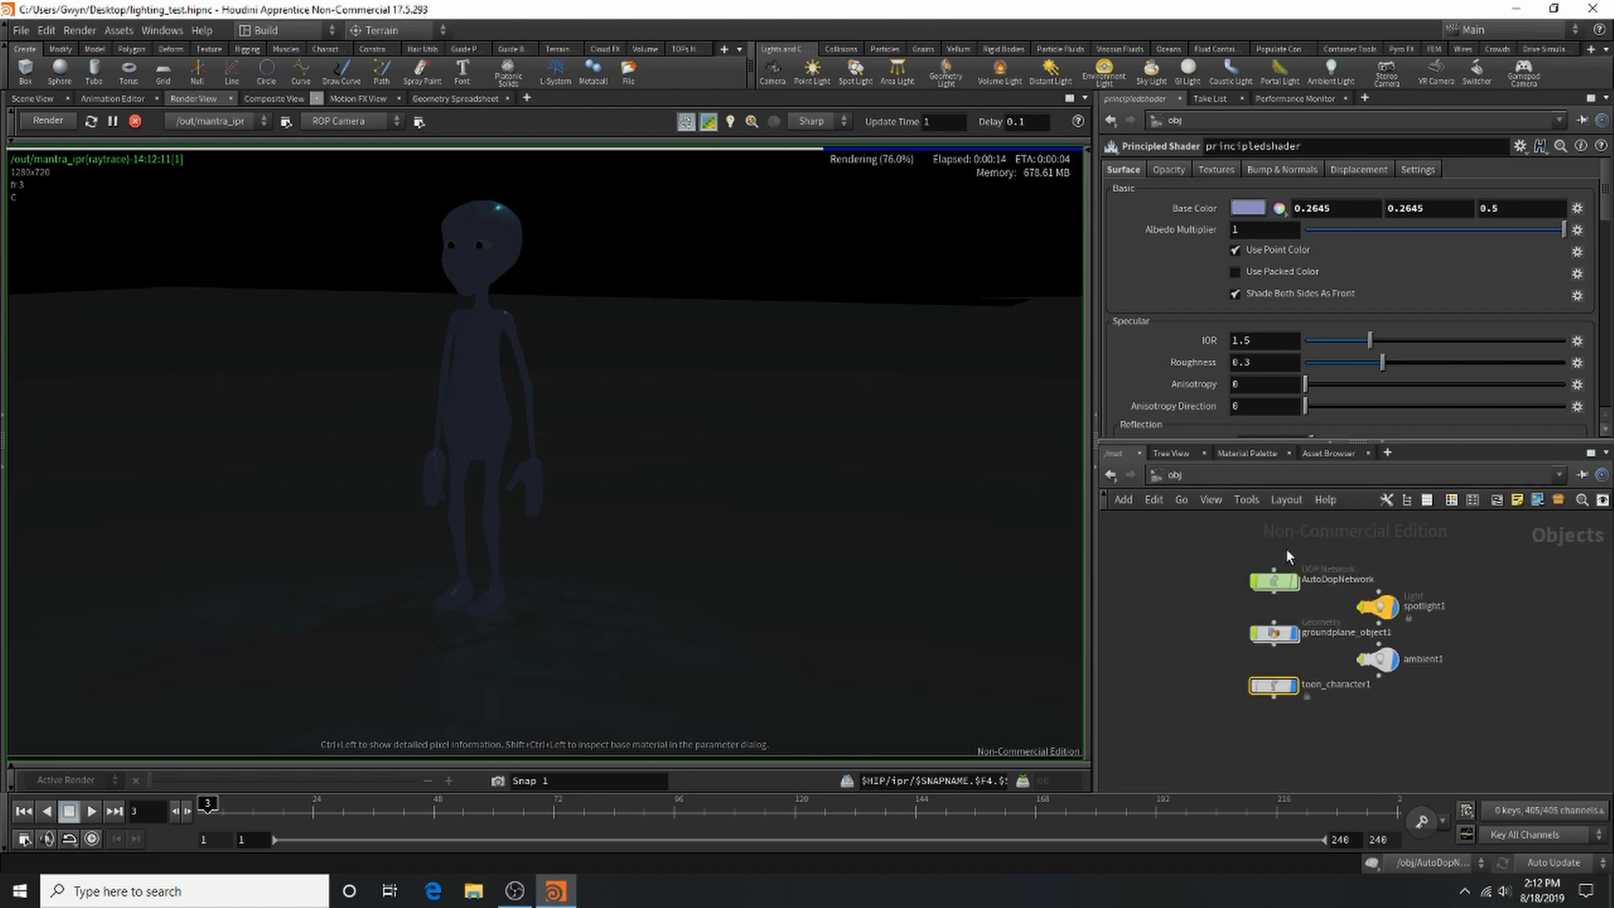
{"action": "left_click", "coordinate": [1380, 606]}
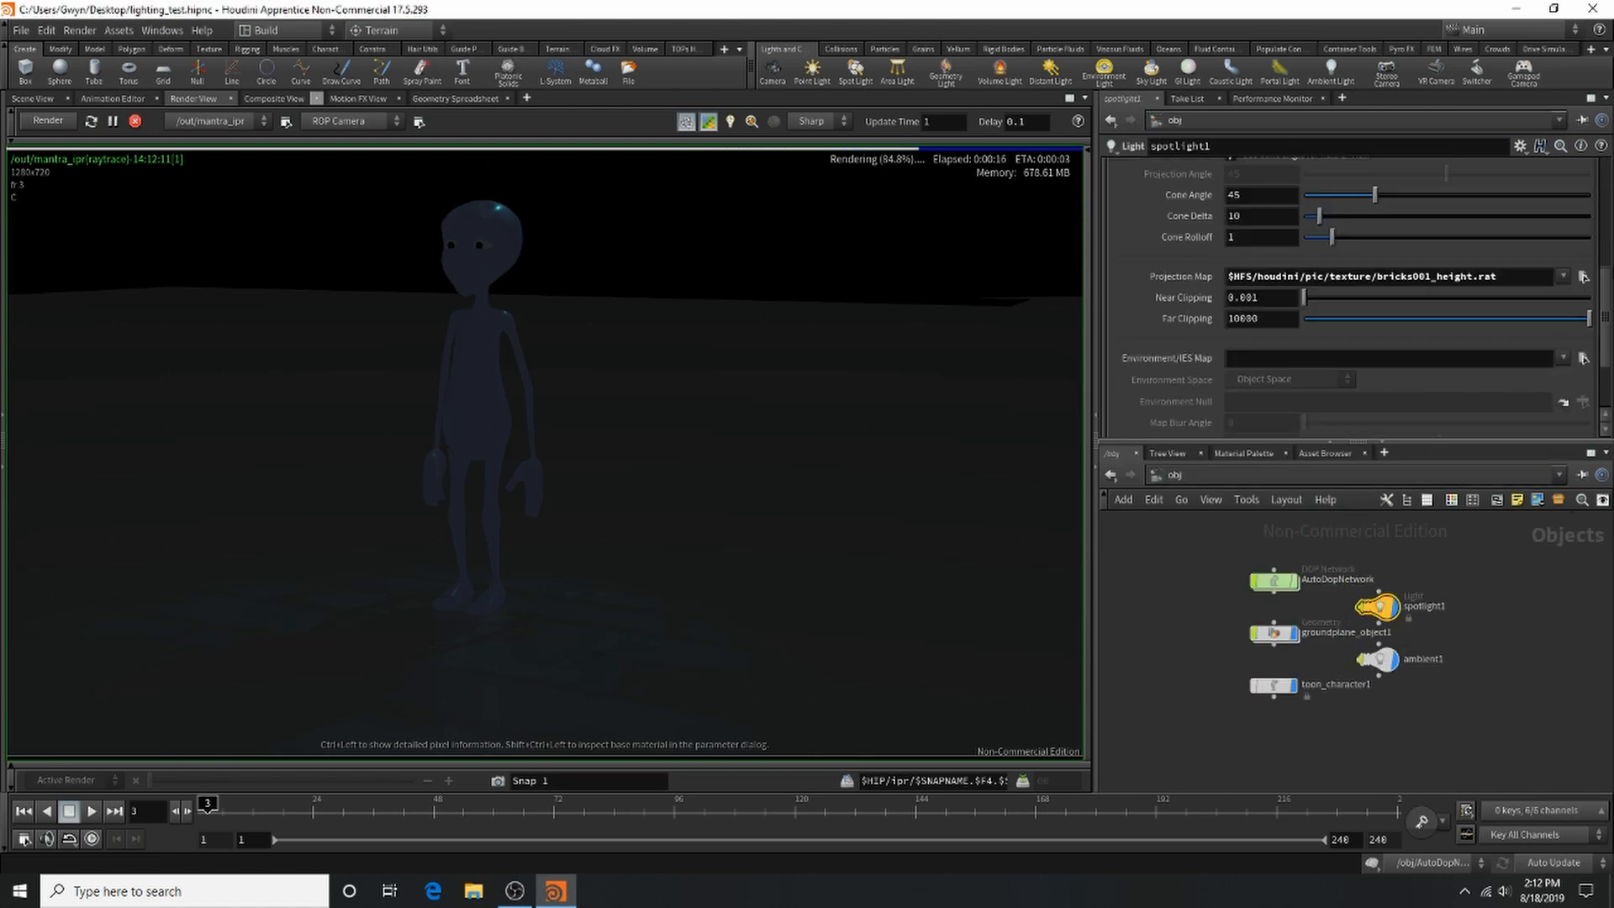
{"action": "scroll", "coordinate": [1434, 326], "scroll_direction": "up", "scroll_amount": 4}
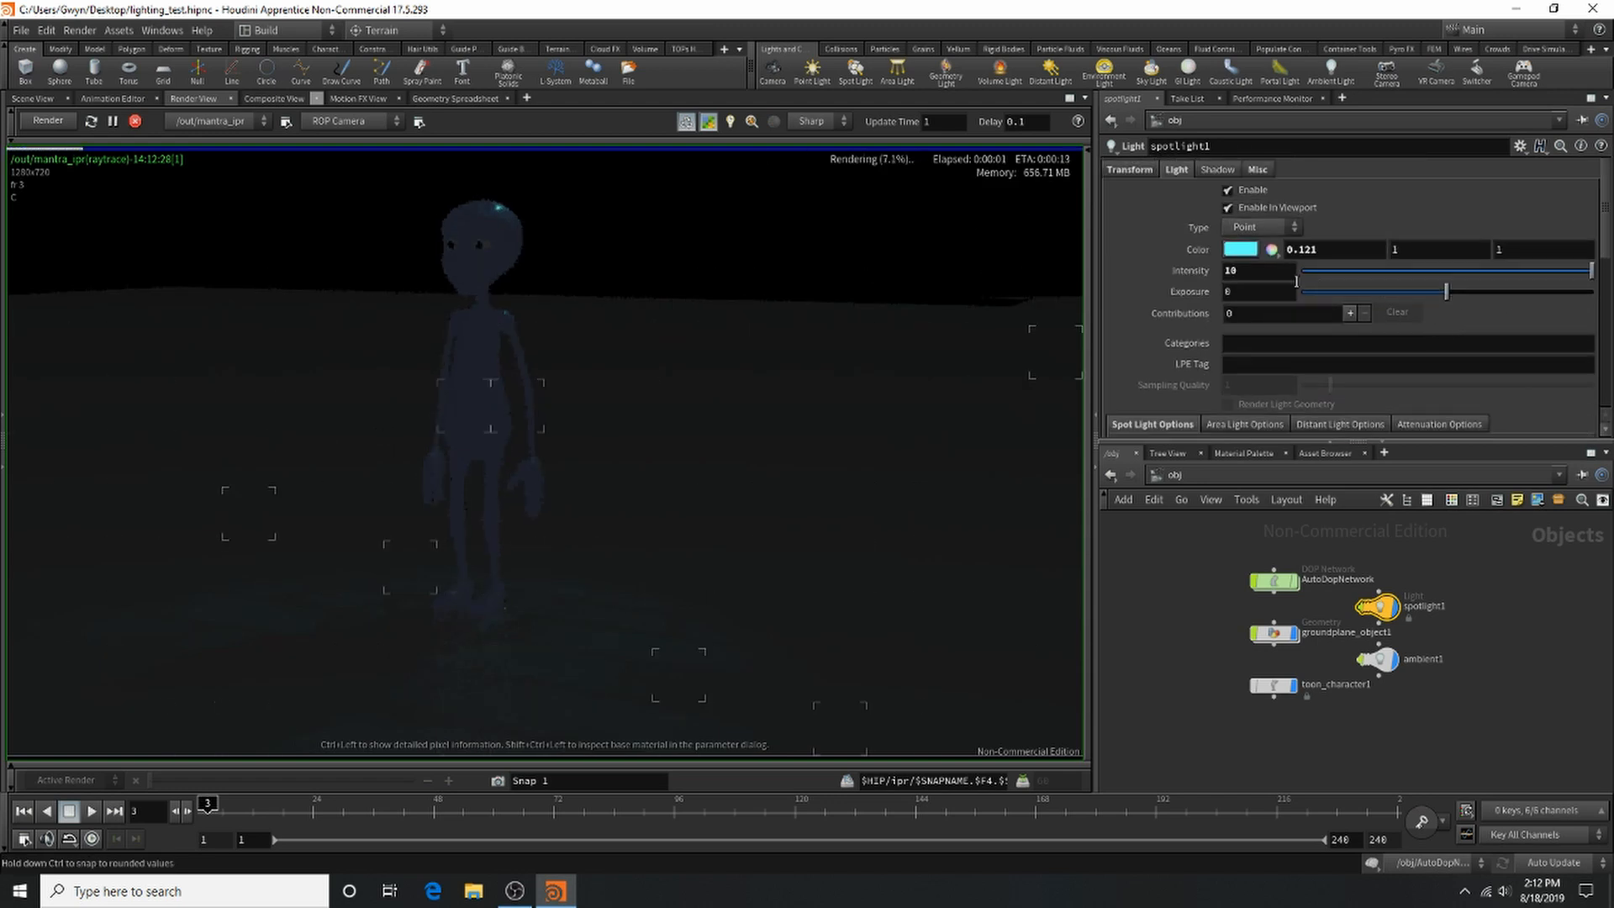
{"action": "left_click_drag", "start_coordinate": [1273, 273], "coordinate": [1177, 287]}
{"action": "type", "text": "23"}
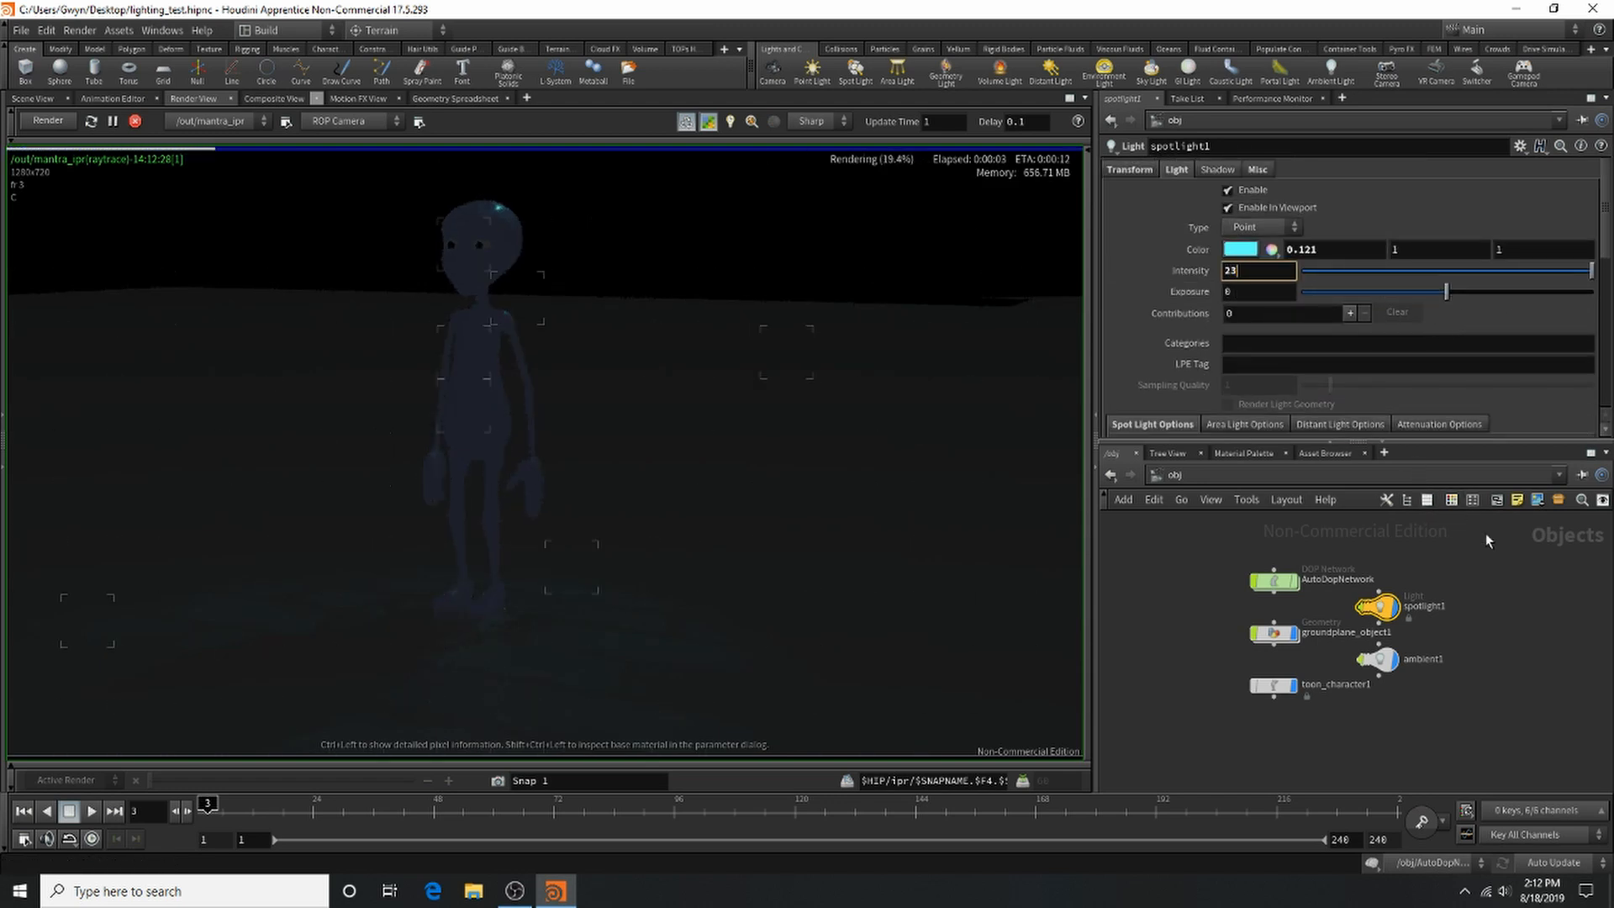
{"action": "key", "text": "Return"}
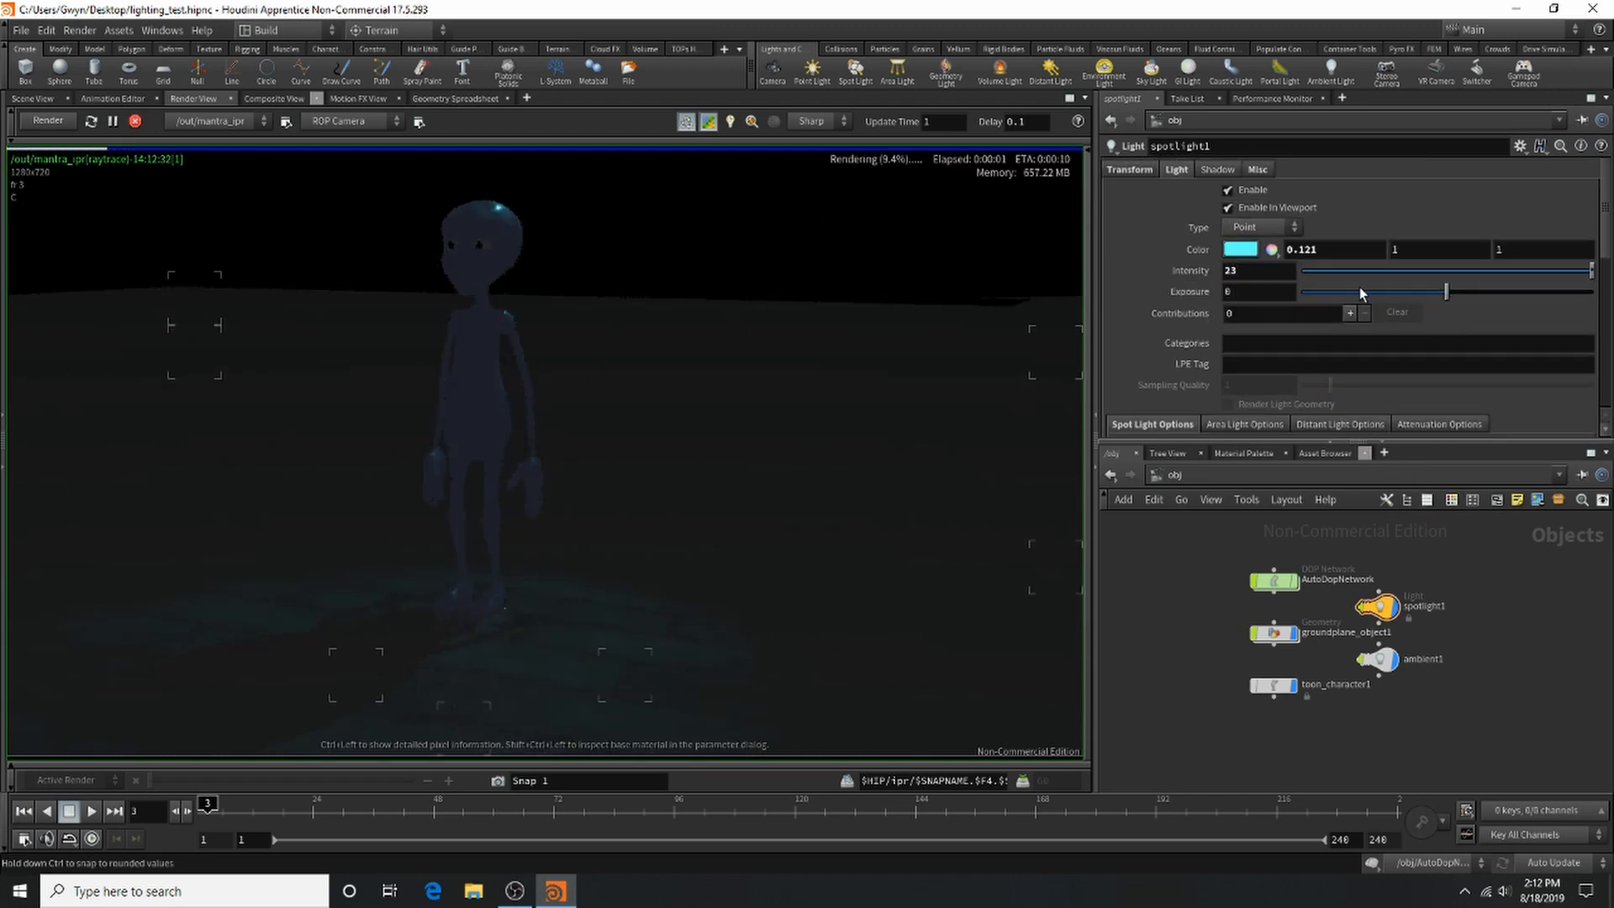
Step: Set spotlight1's exposure to 5.55 and its intensity to 5.09, then stop the preview render
{"action": "left_click_drag", "start_coordinate": [1445, 291], "coordinate": [1526, 296]}
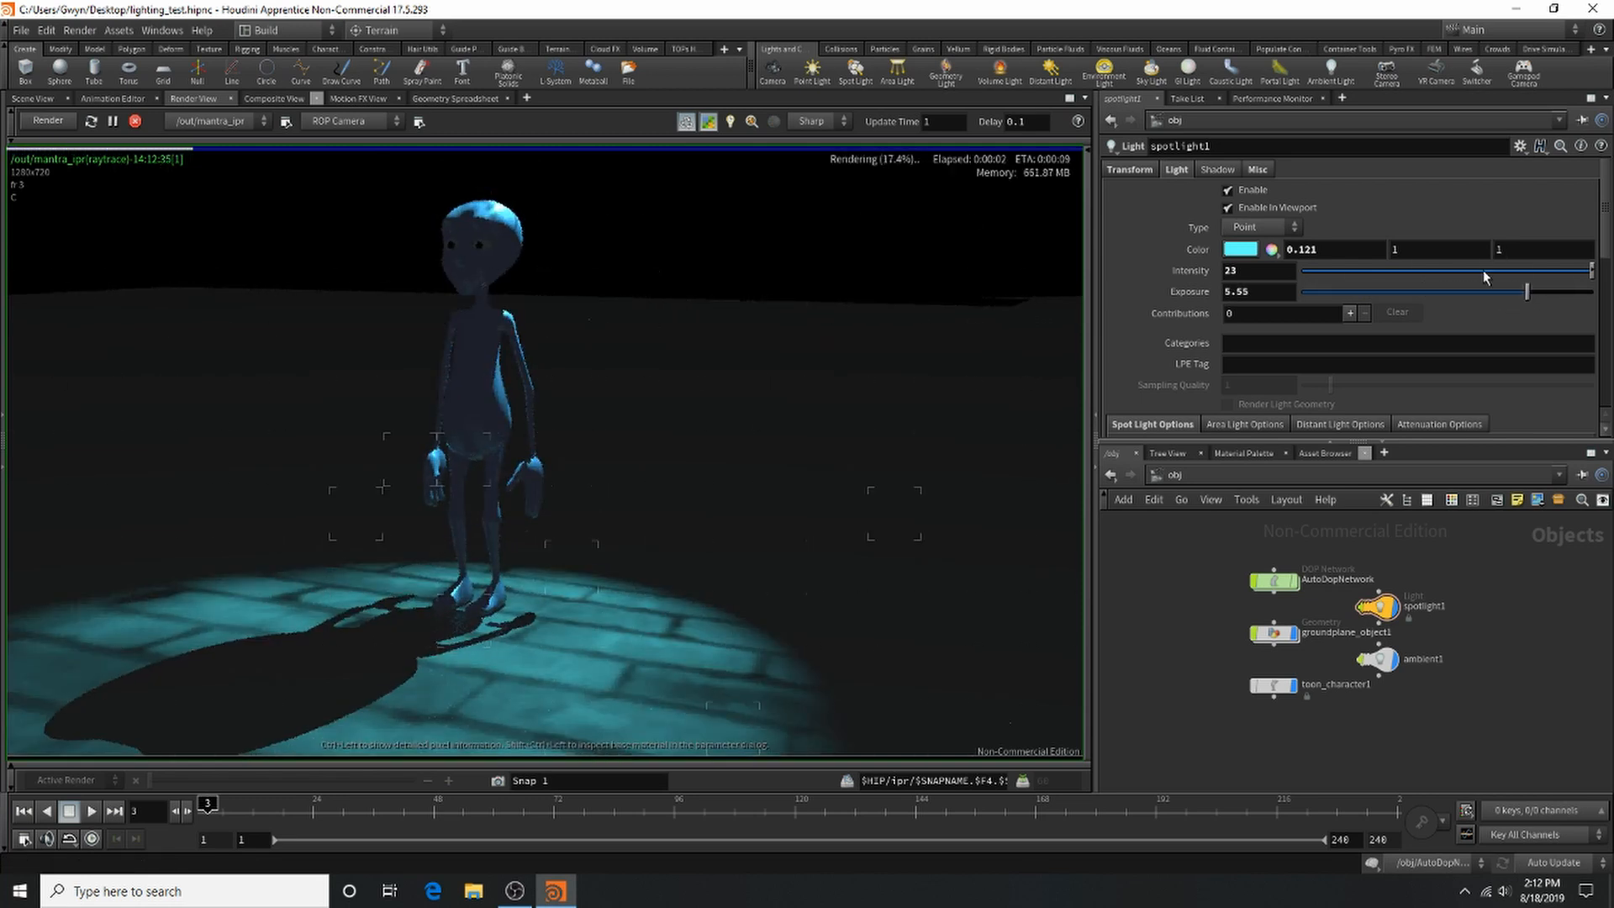
{"action": "left_click_drag", "start_coordinate": [1482, 270], "coordinate": [1449, 280]}
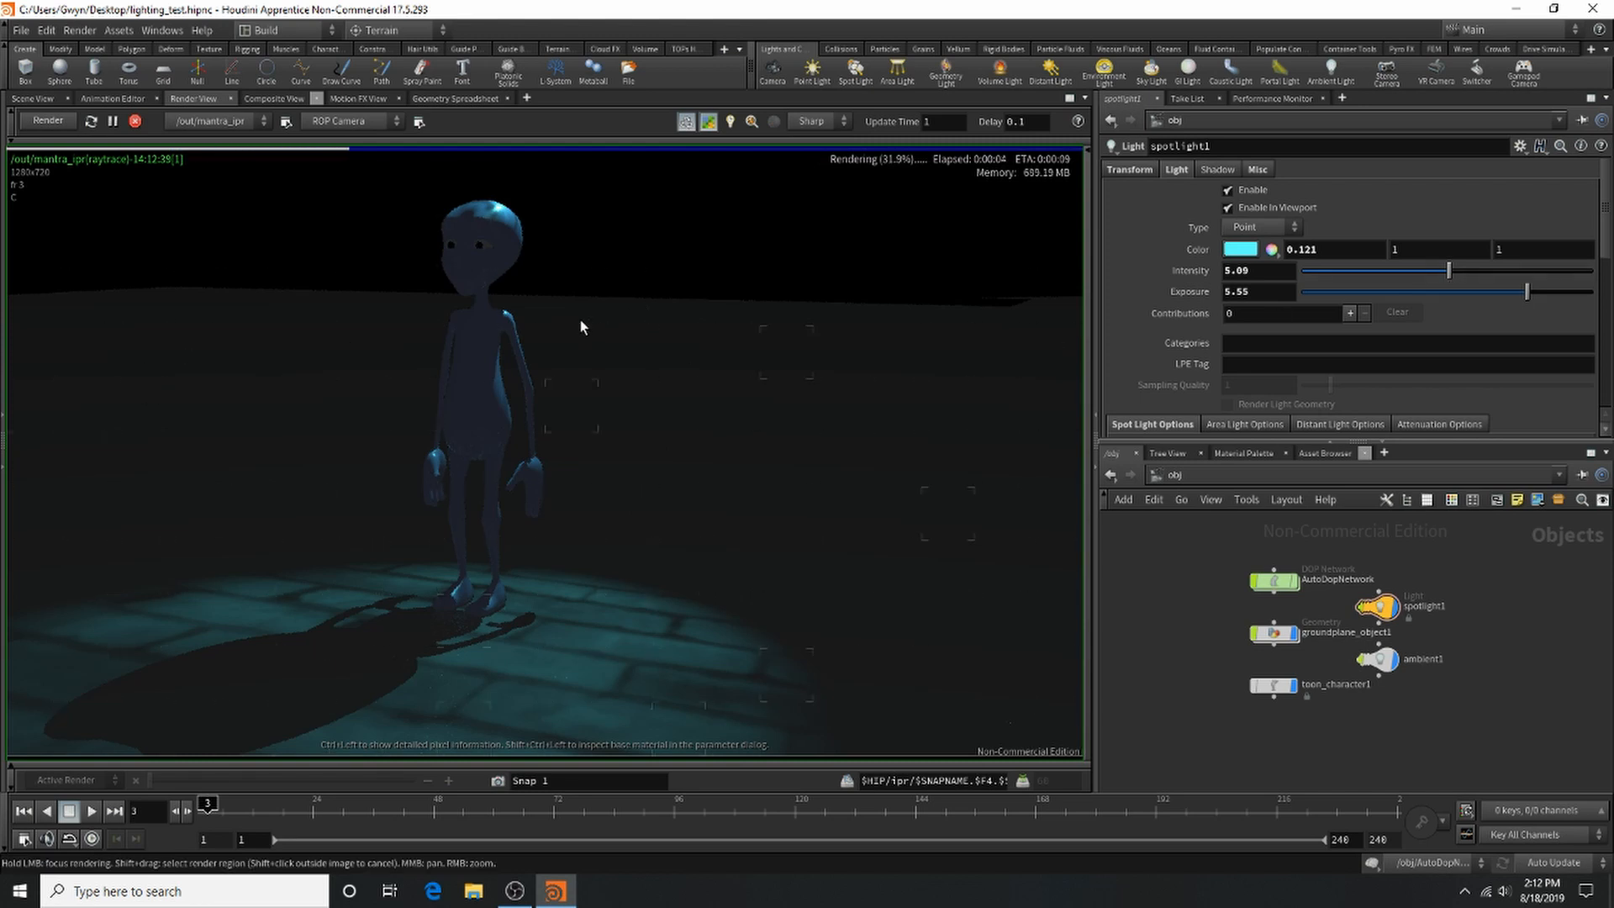
{"action": "left_click", "coordinate": [142, 124]}
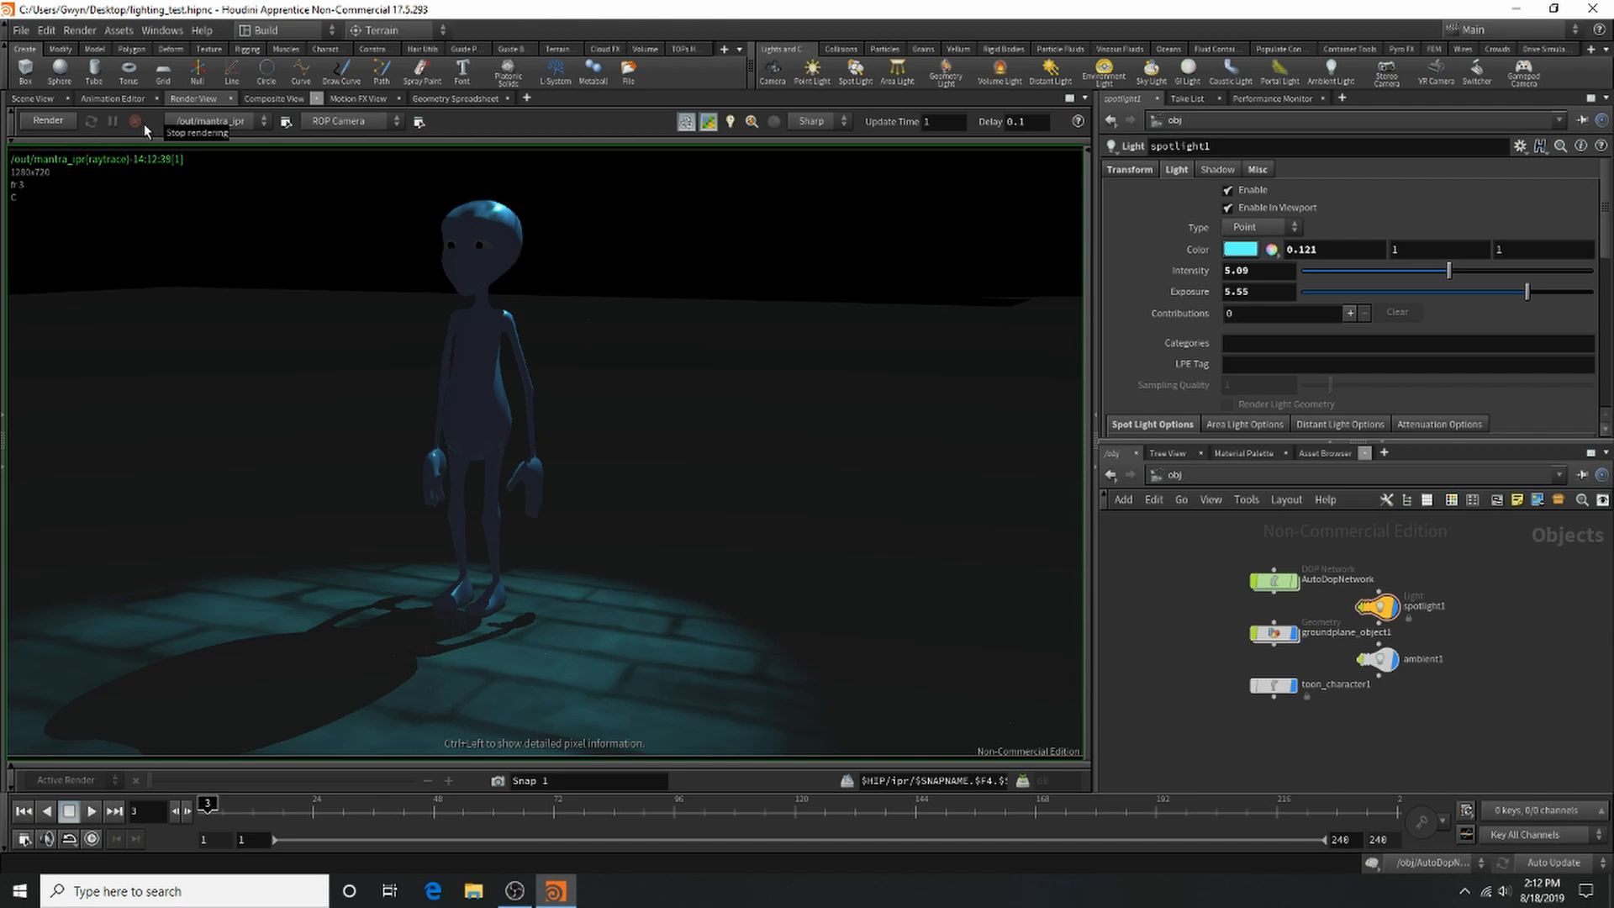